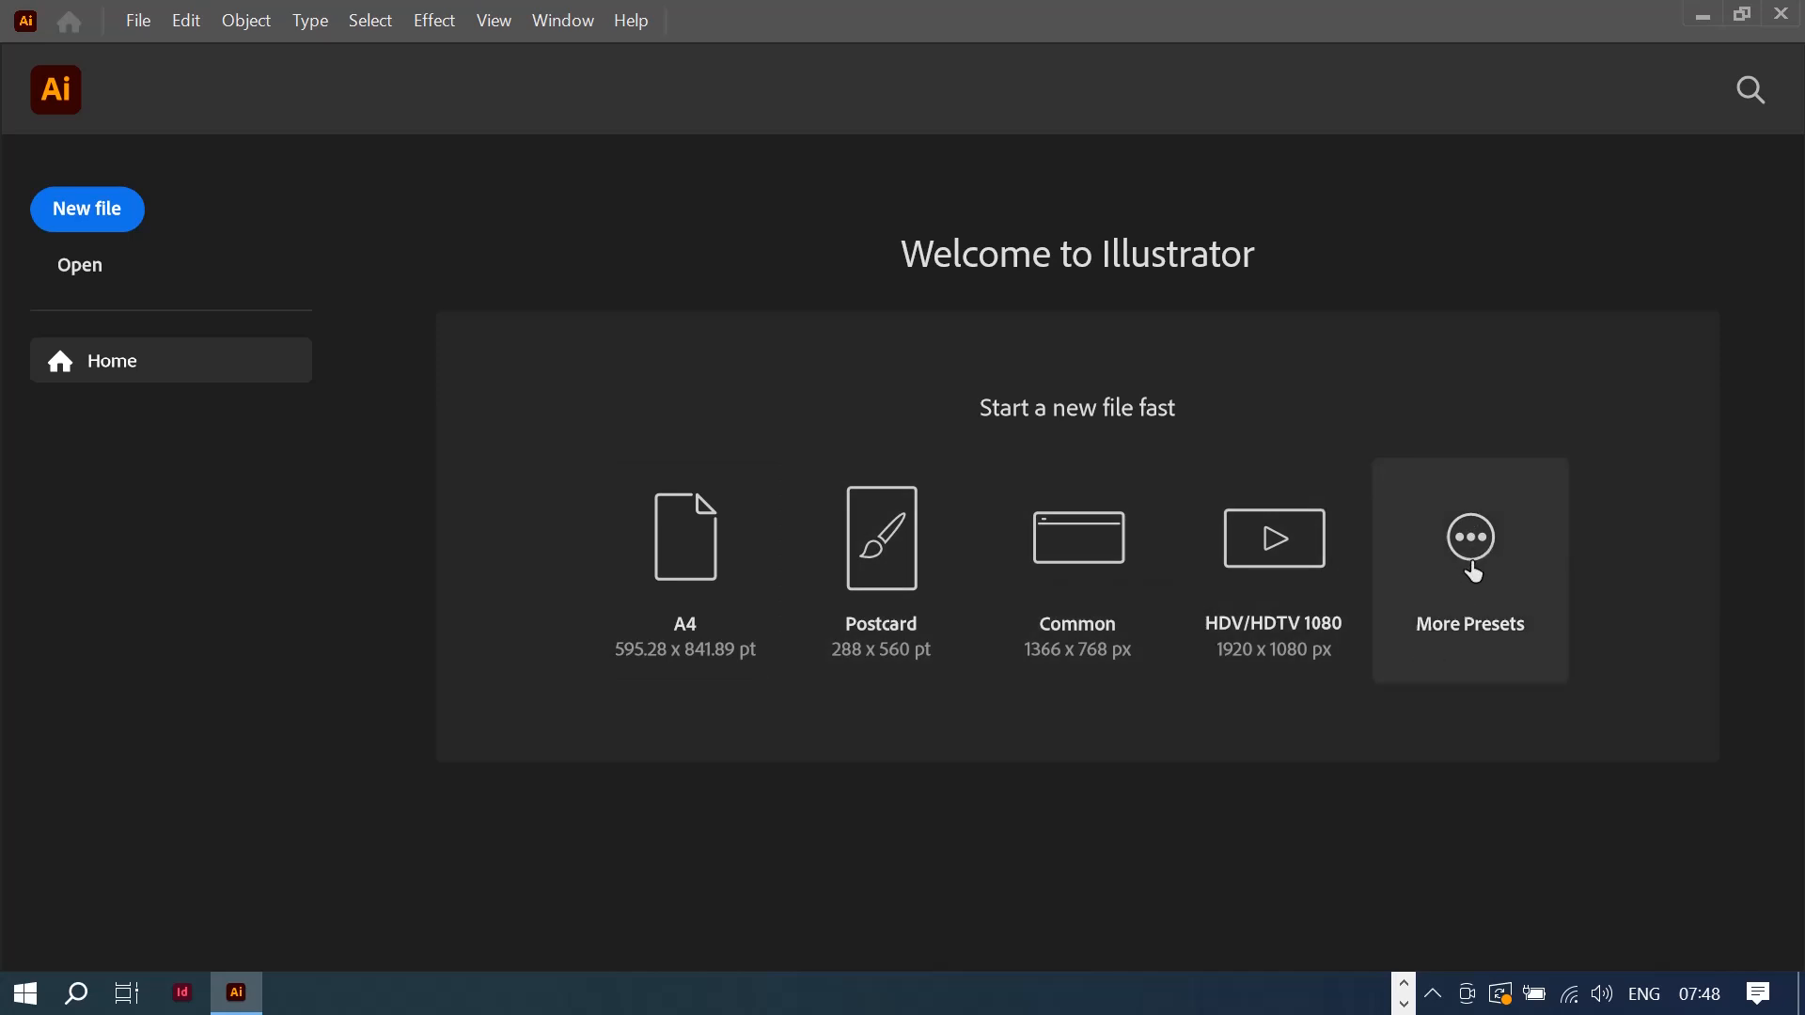
# Step: Start a new document from the A4 print preset in landscape orientation
pyautogui.click(1479, 562)
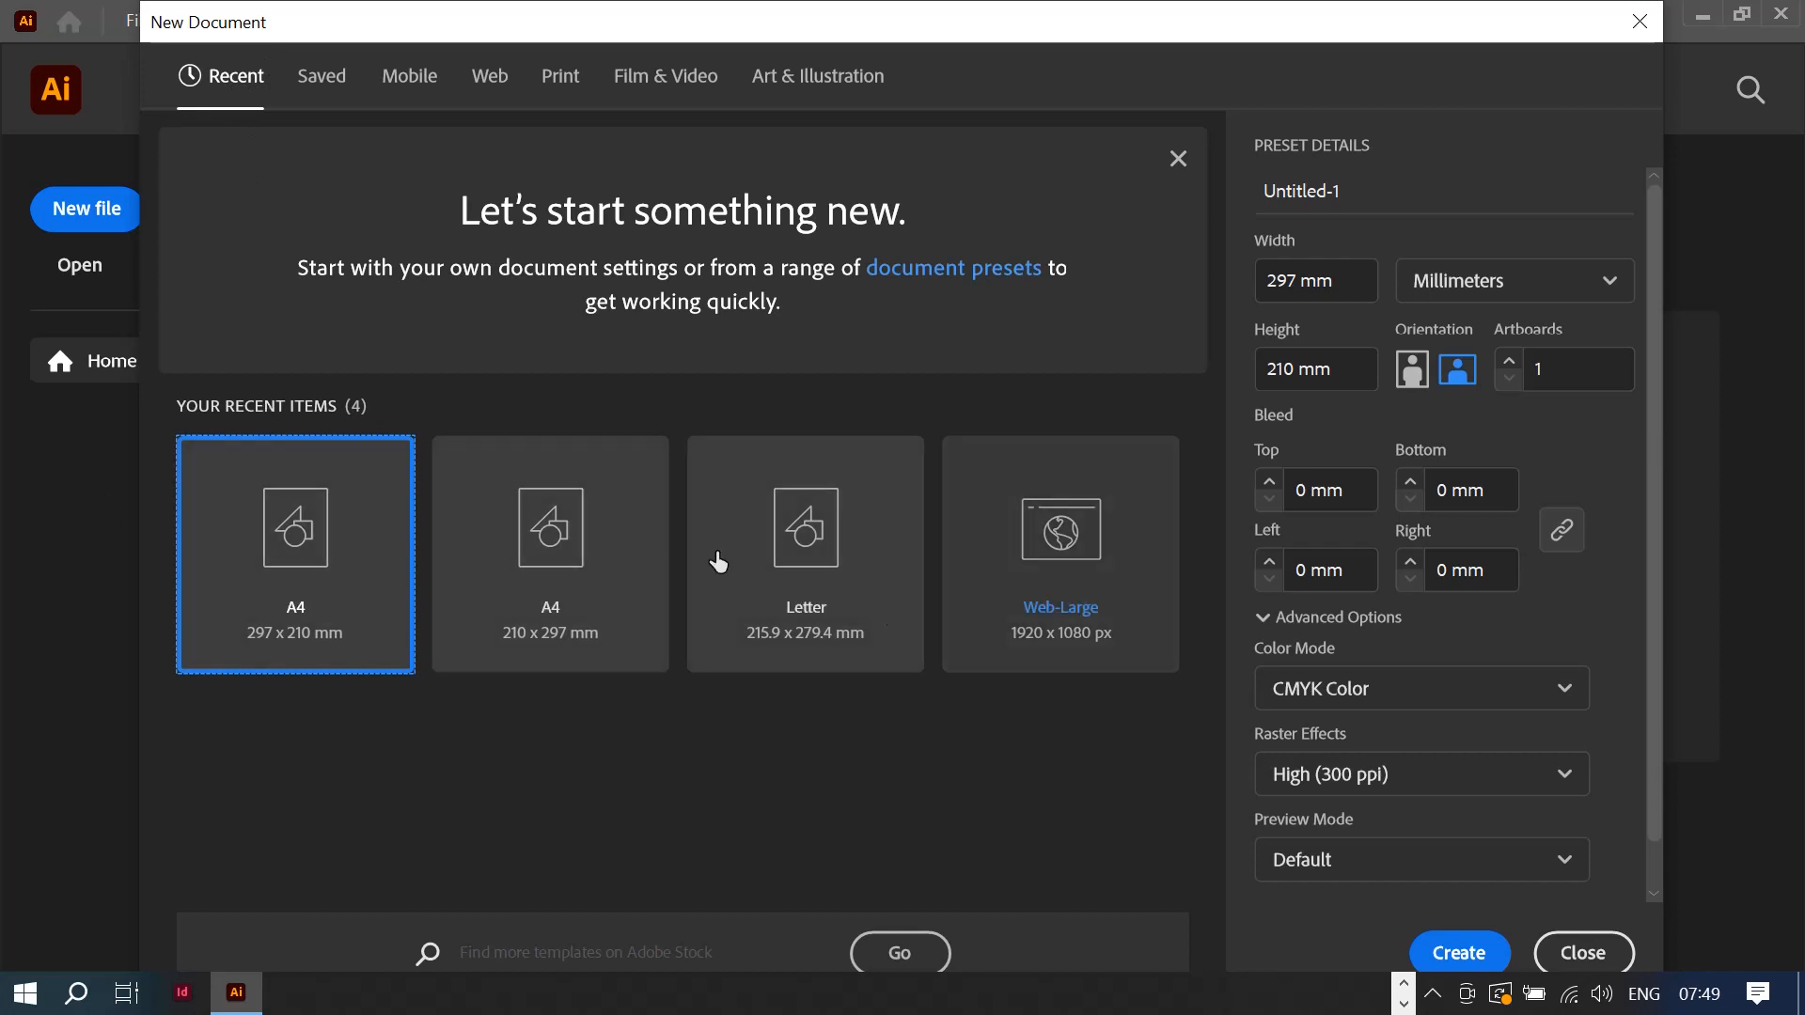
pyautogui.click(335, 79)
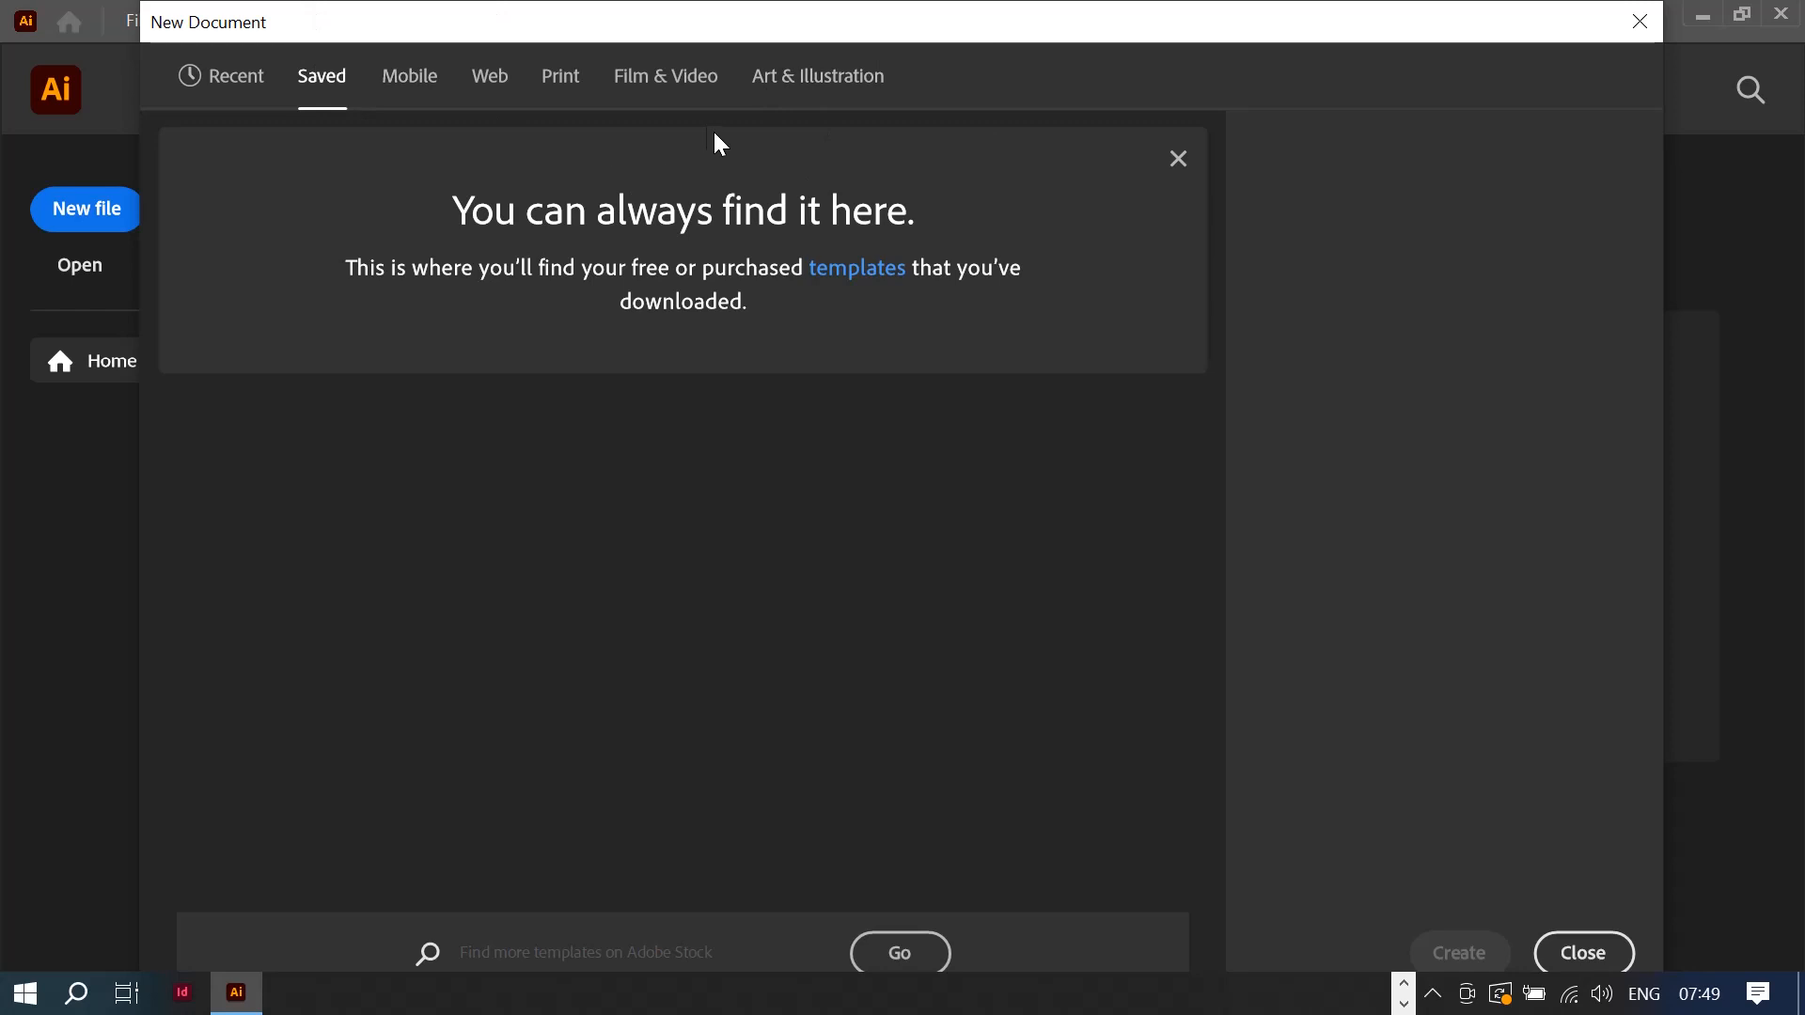
pyautogui.click(560, 79)
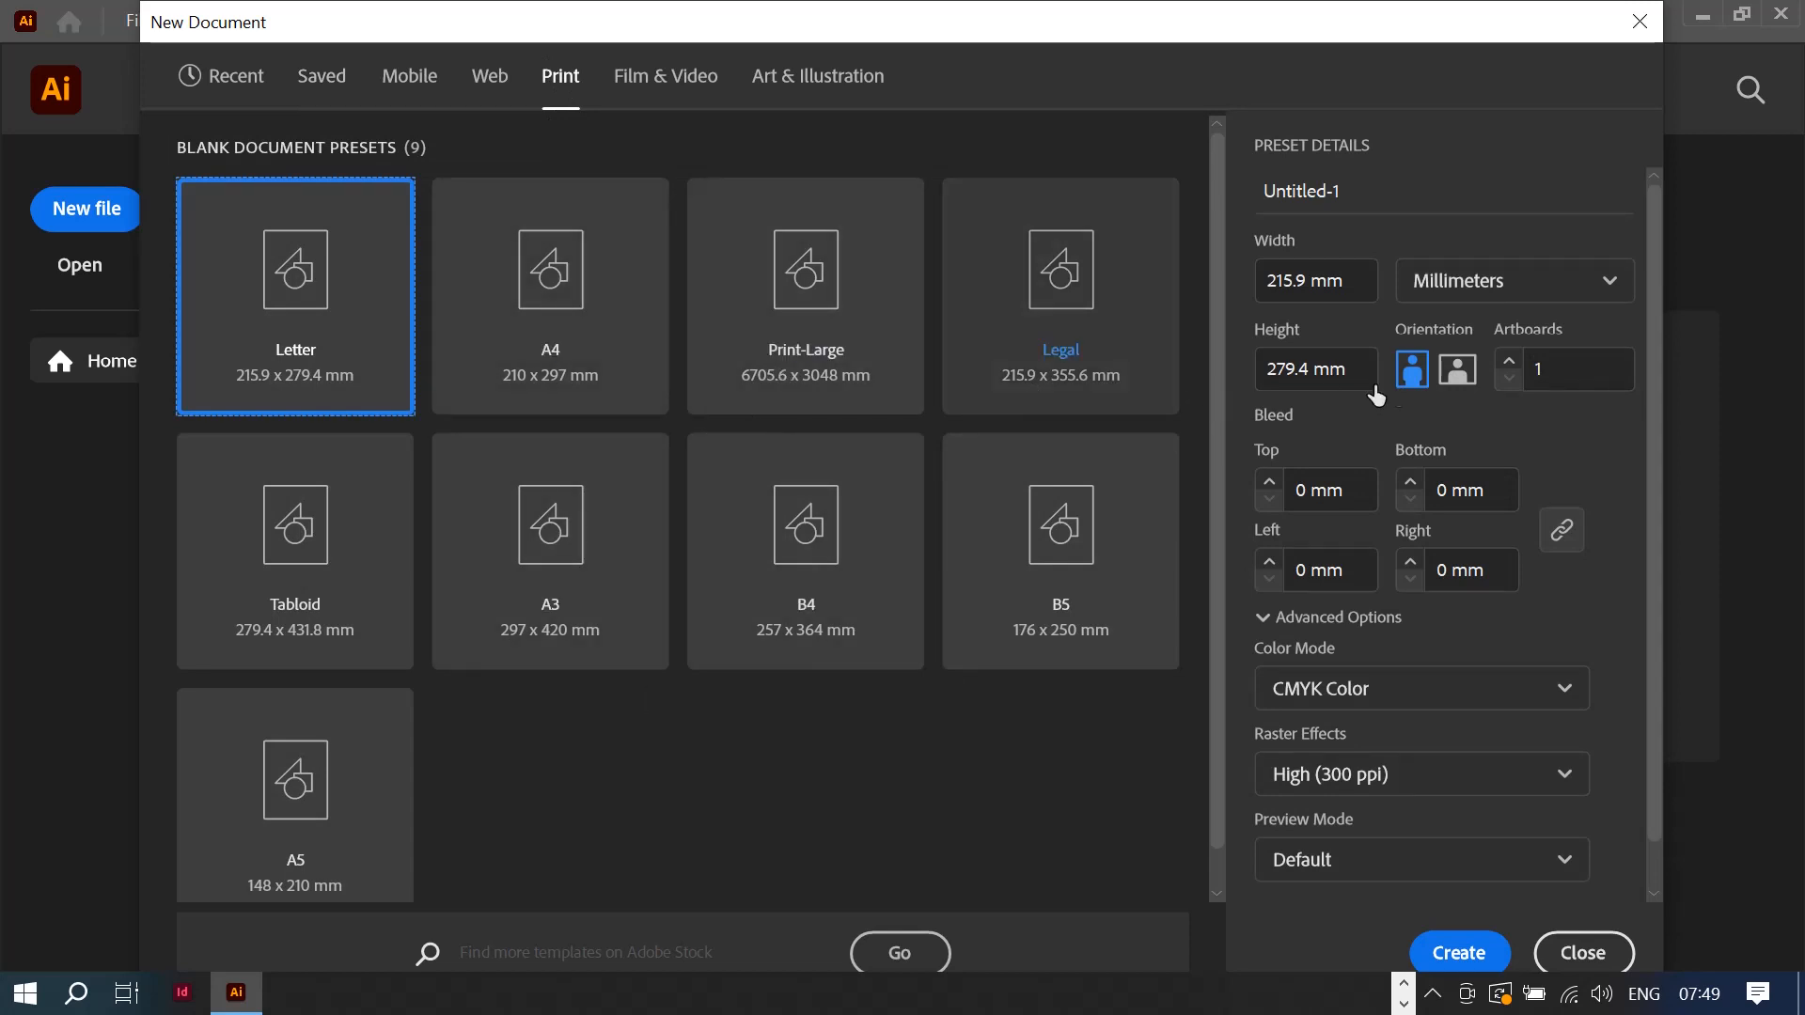
pyautogui.click(571, 343)
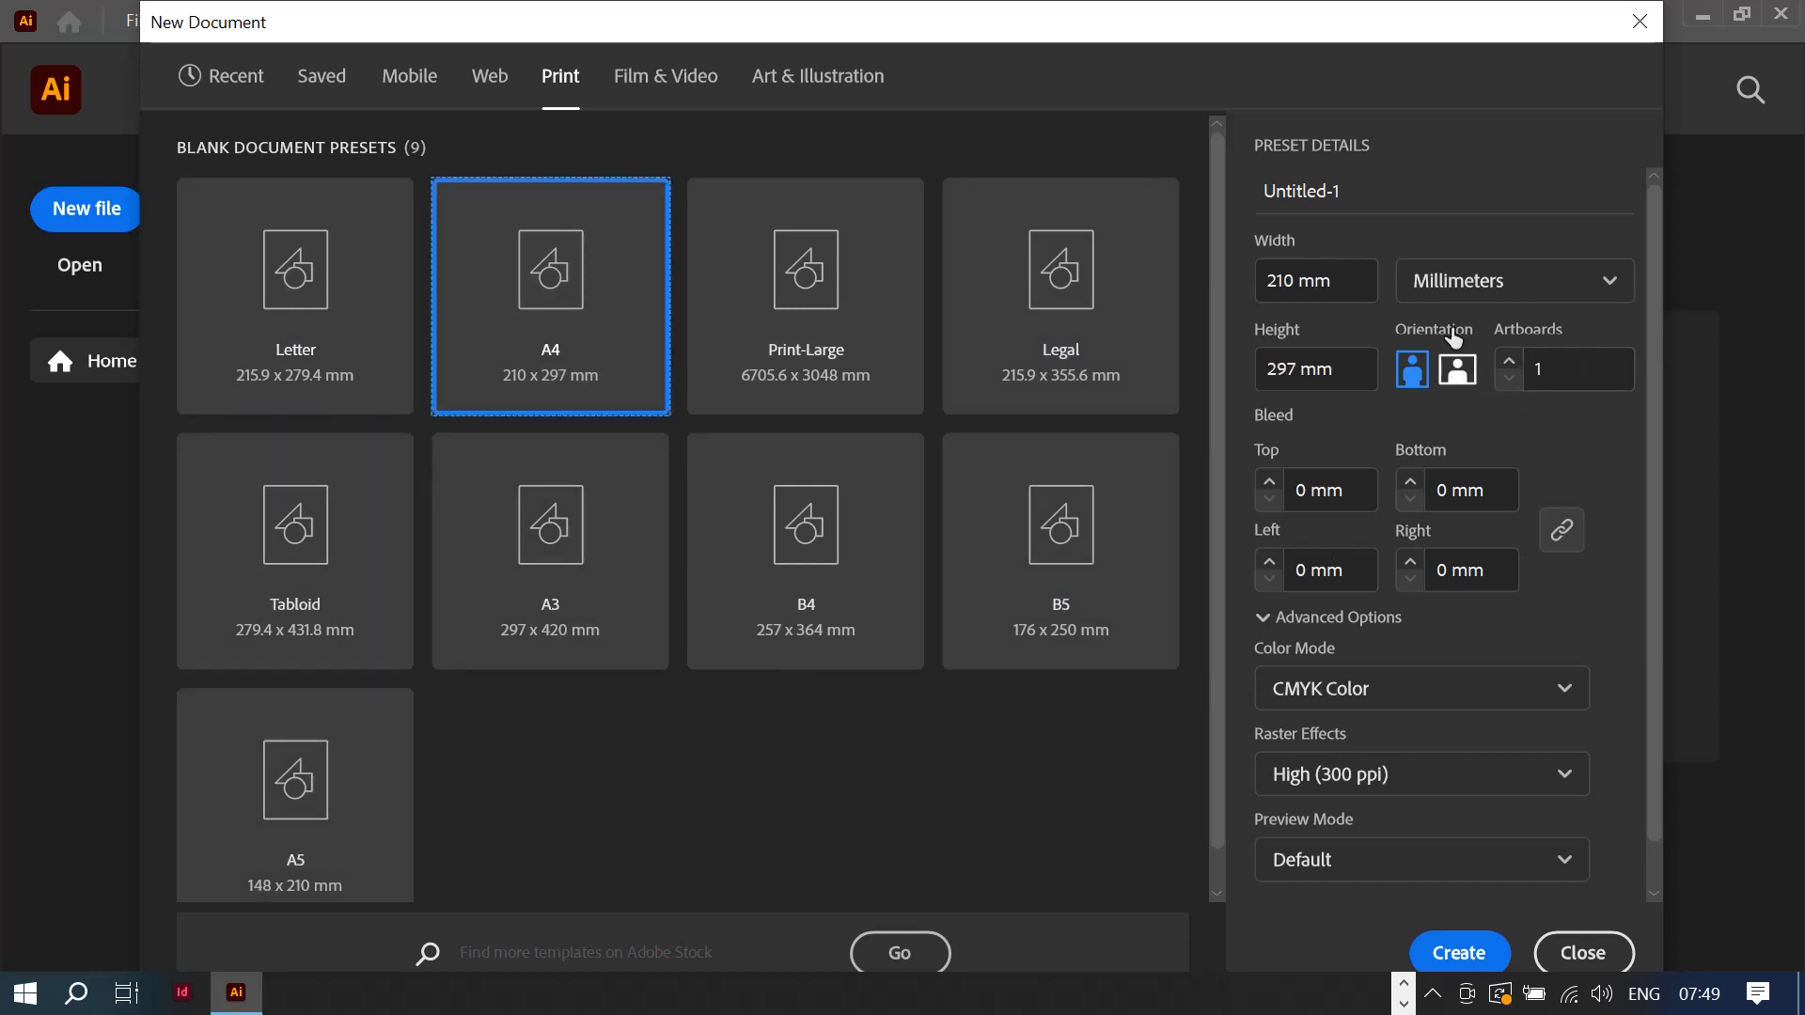
pyautogui.click(1463, 372)
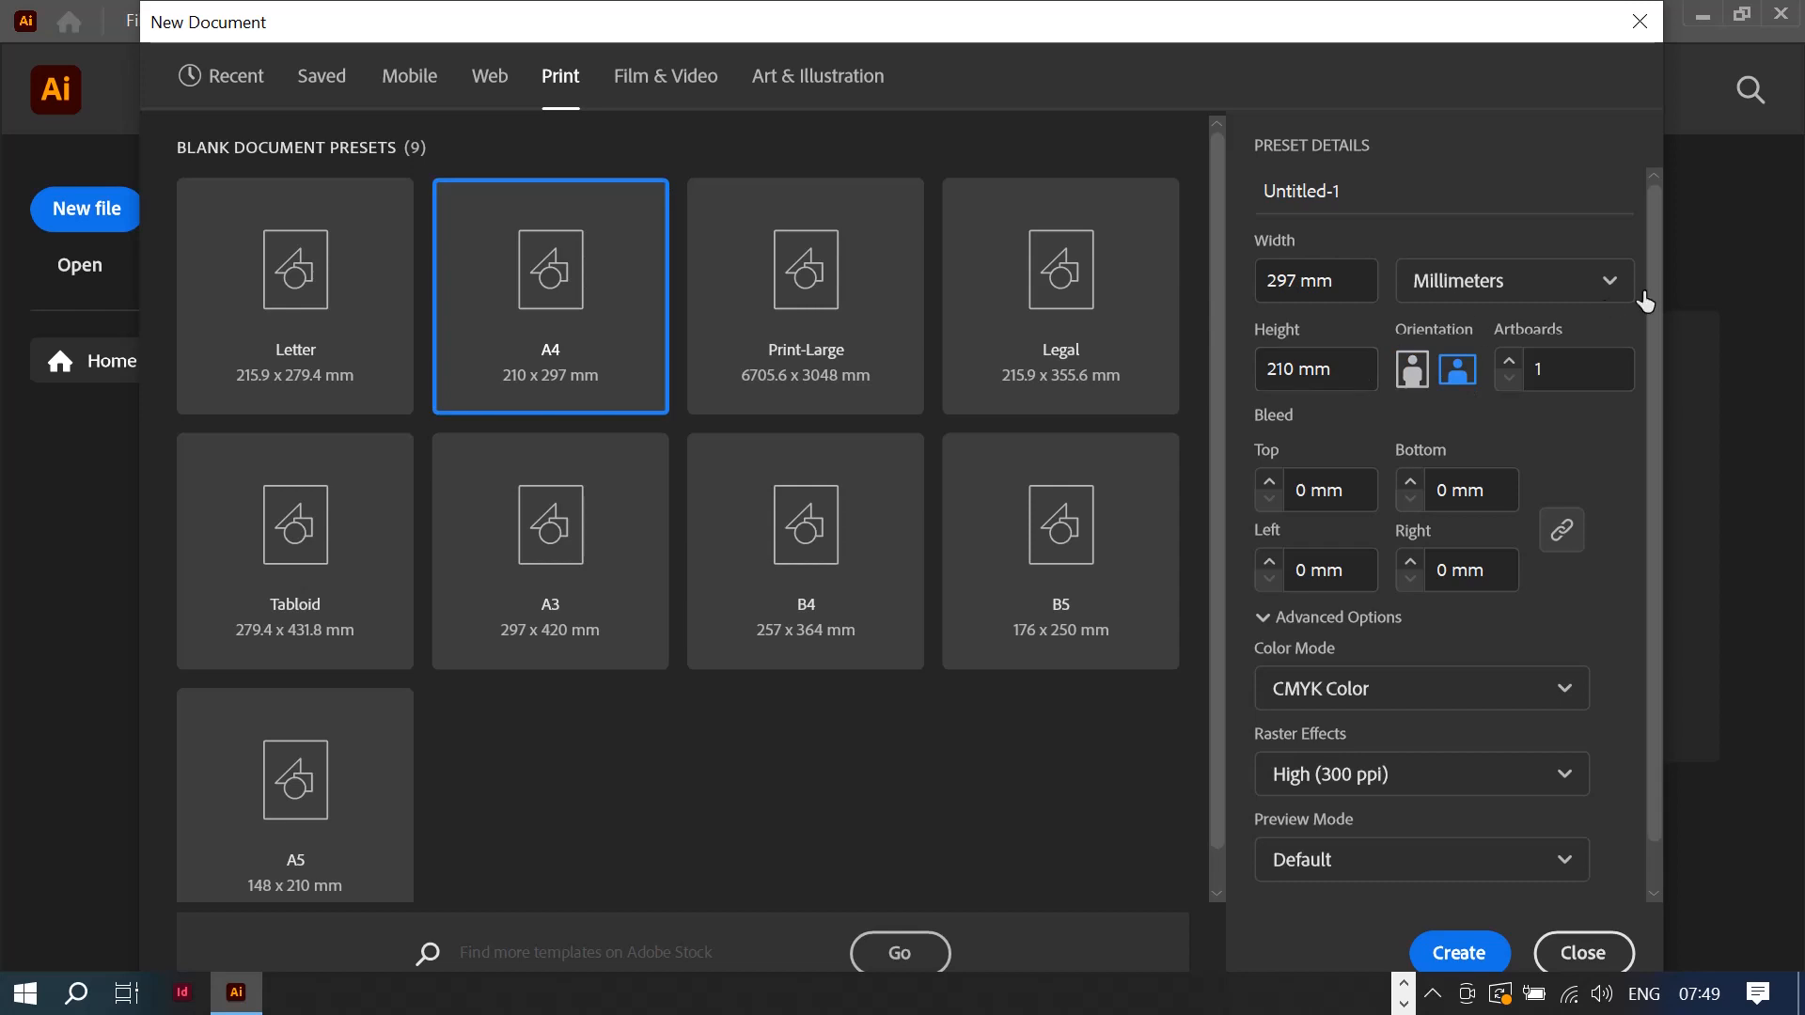
# Step: Set the new document's units to inches and name it Basics
pyautogui.click(1605, 280)
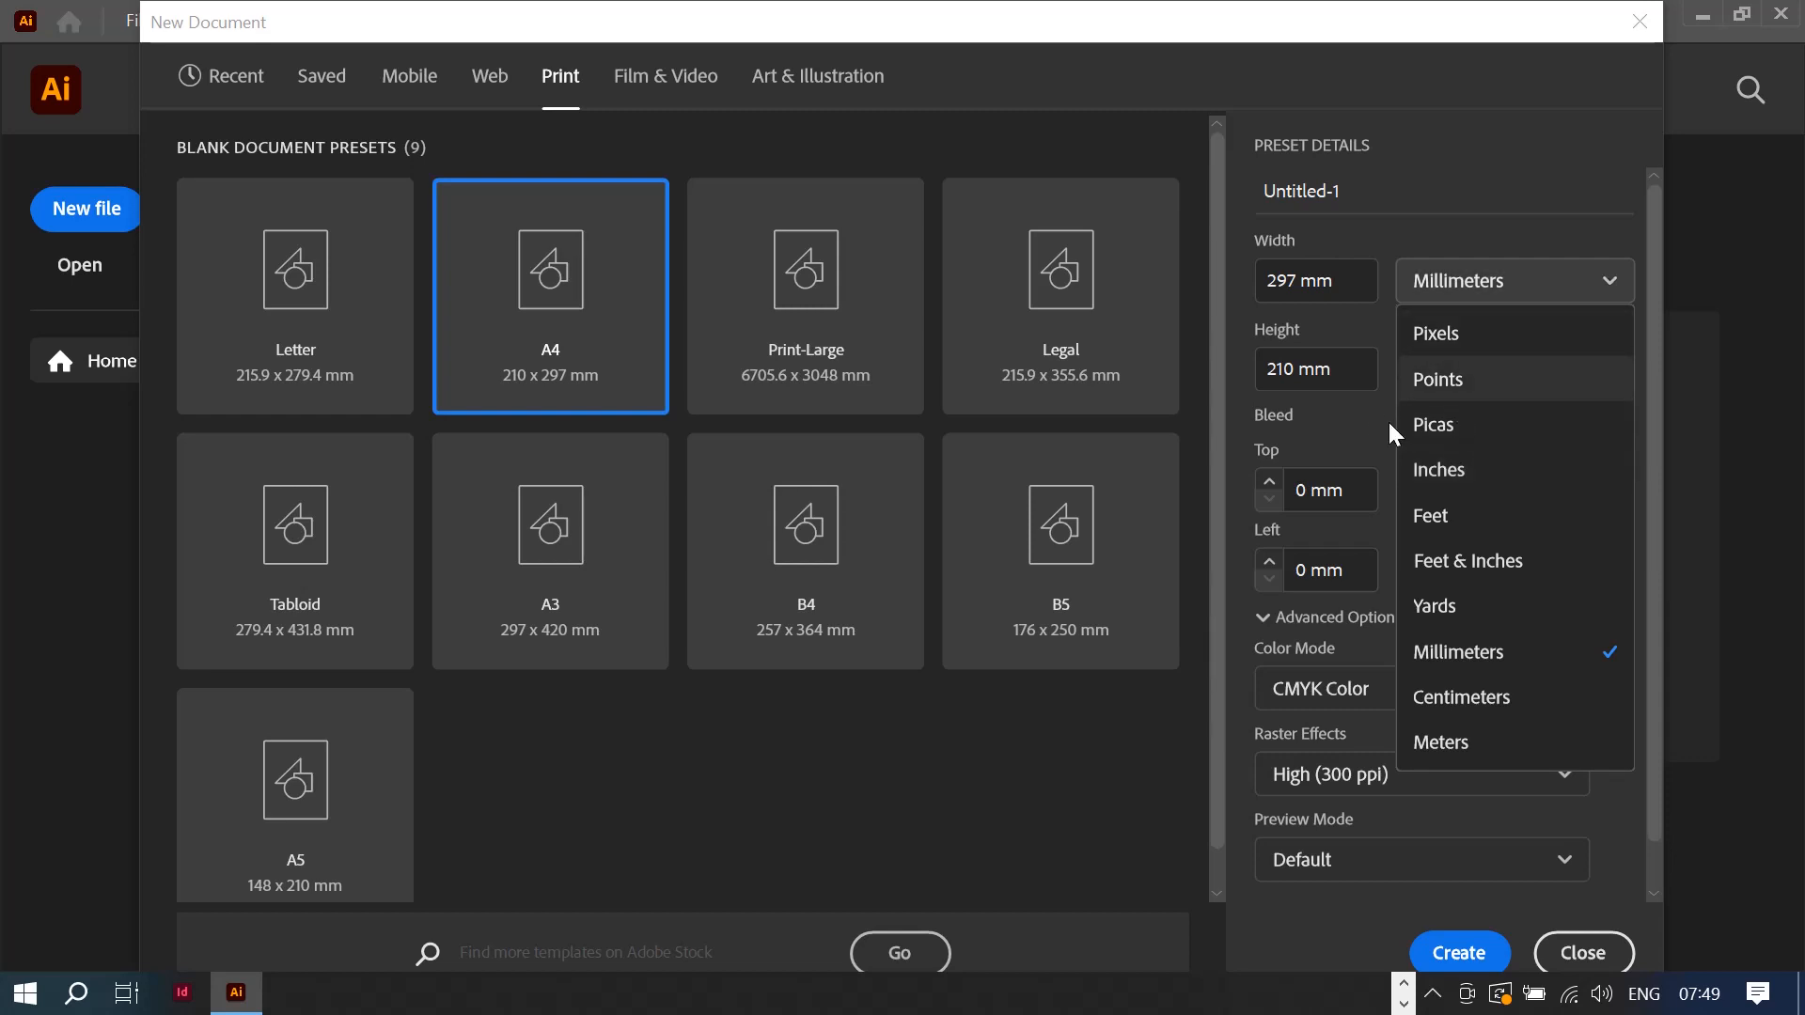
pyautogui.click(1487, 485)
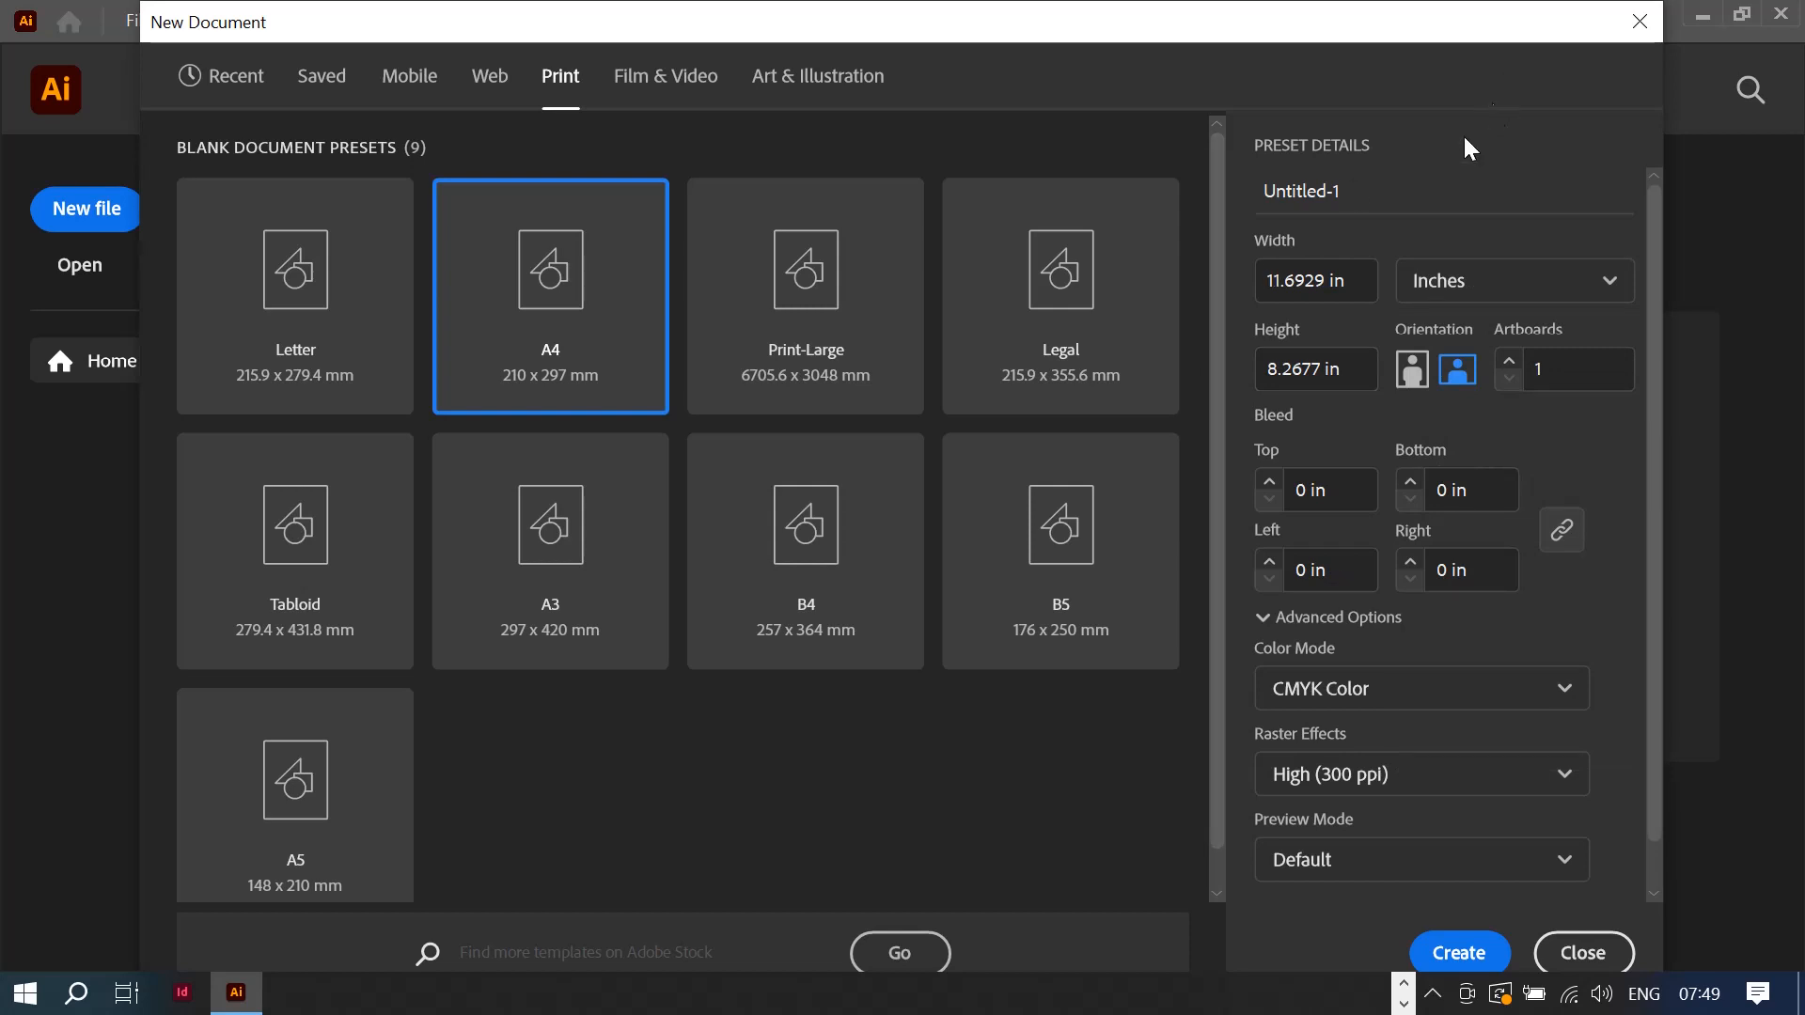
pyautogui.click(1364, 188)
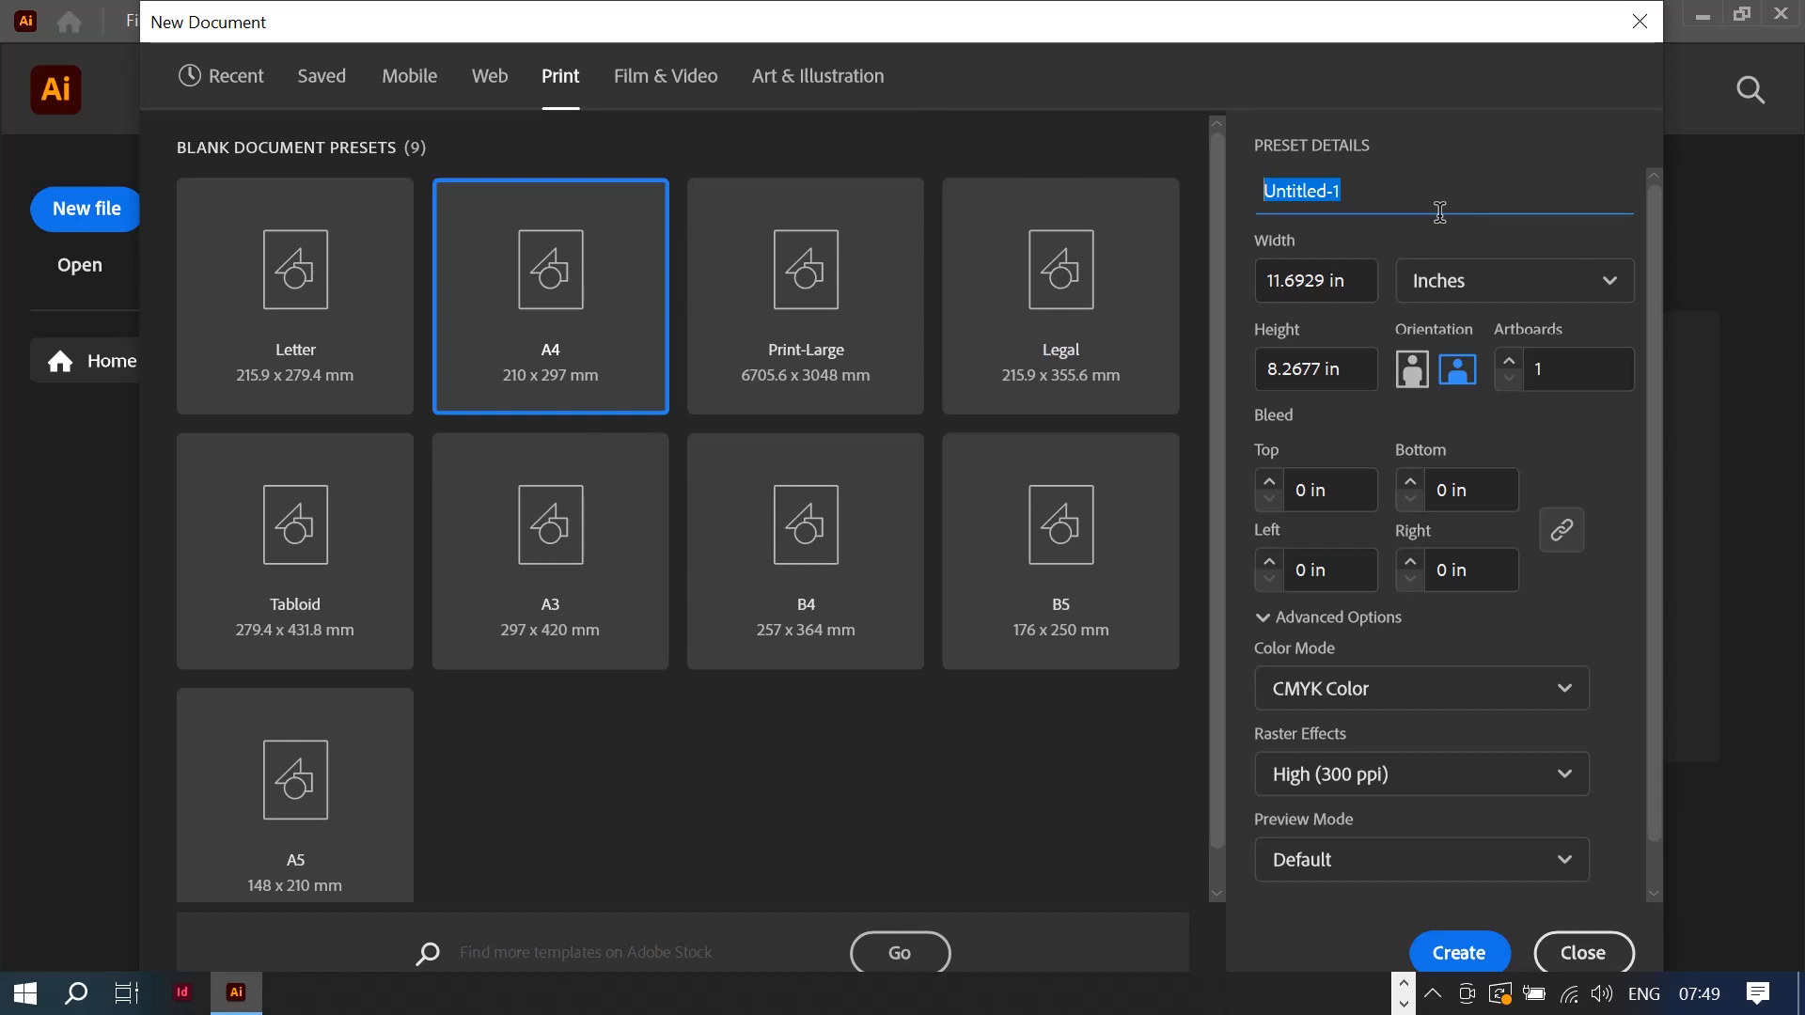
pyautogui.write('Basics')
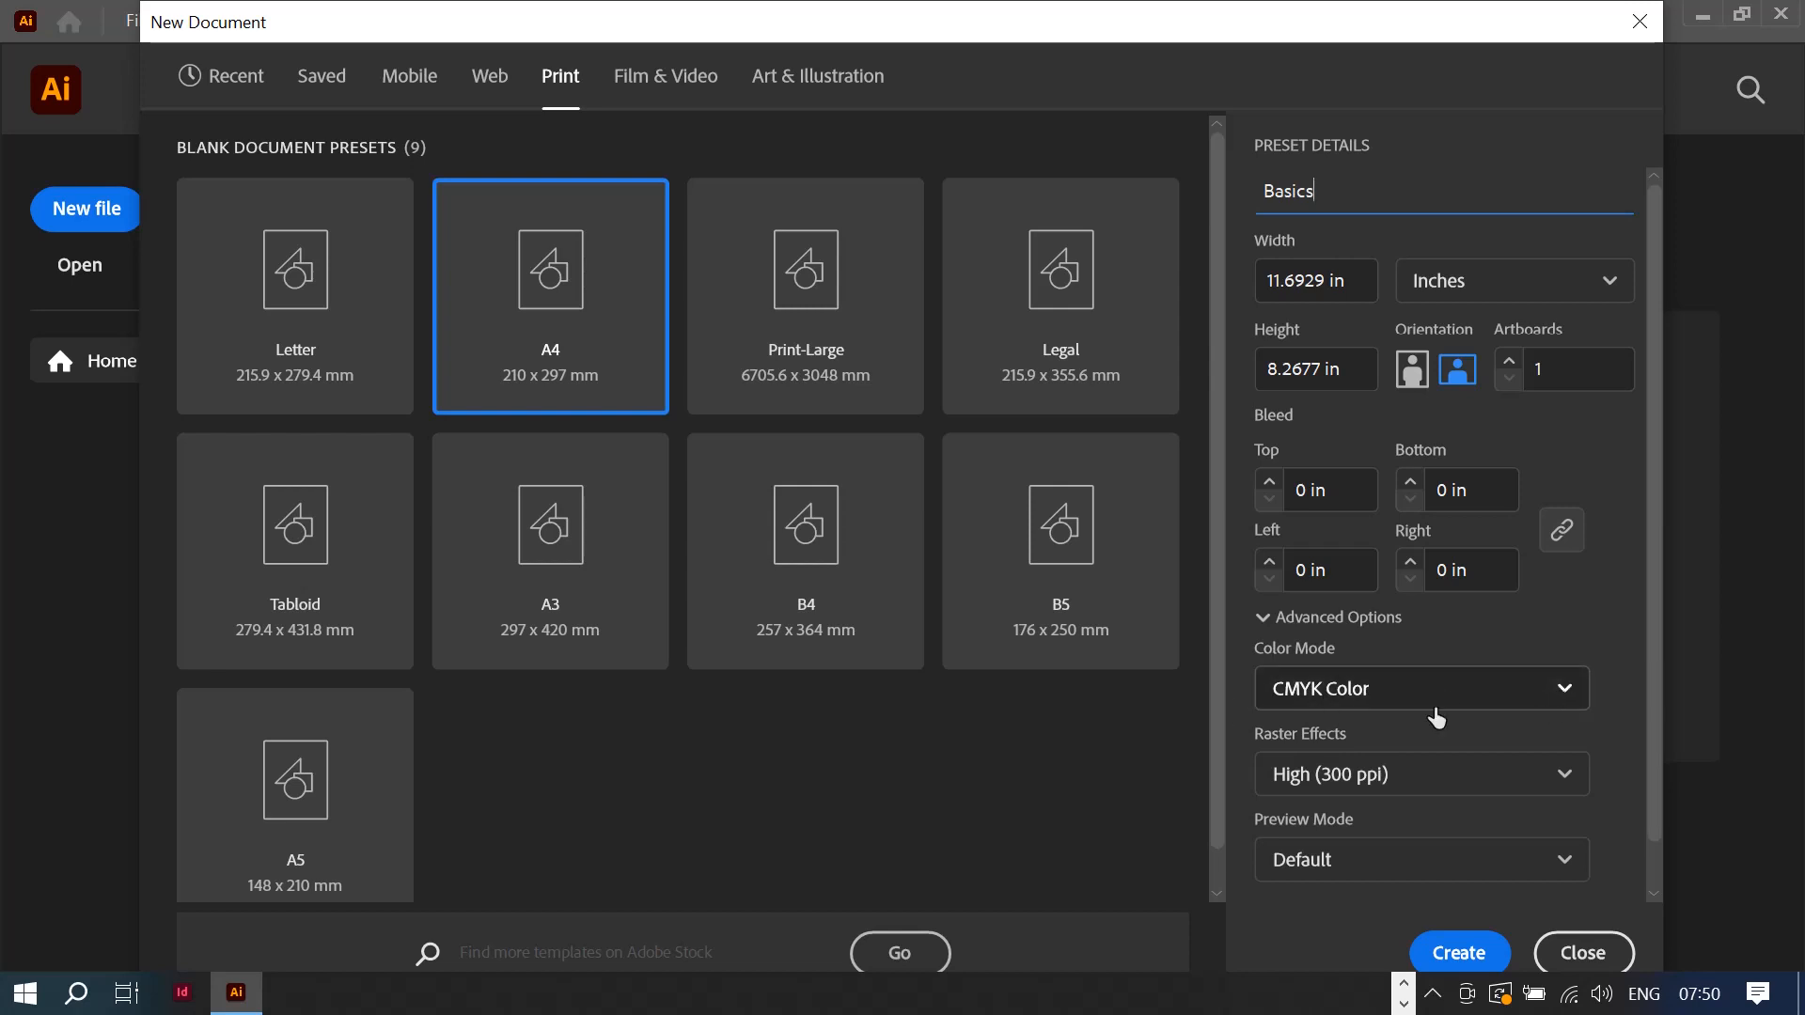
# Step: Keep CMYK Color as the color mode and create the document
pyautogui.click(1568, 691)
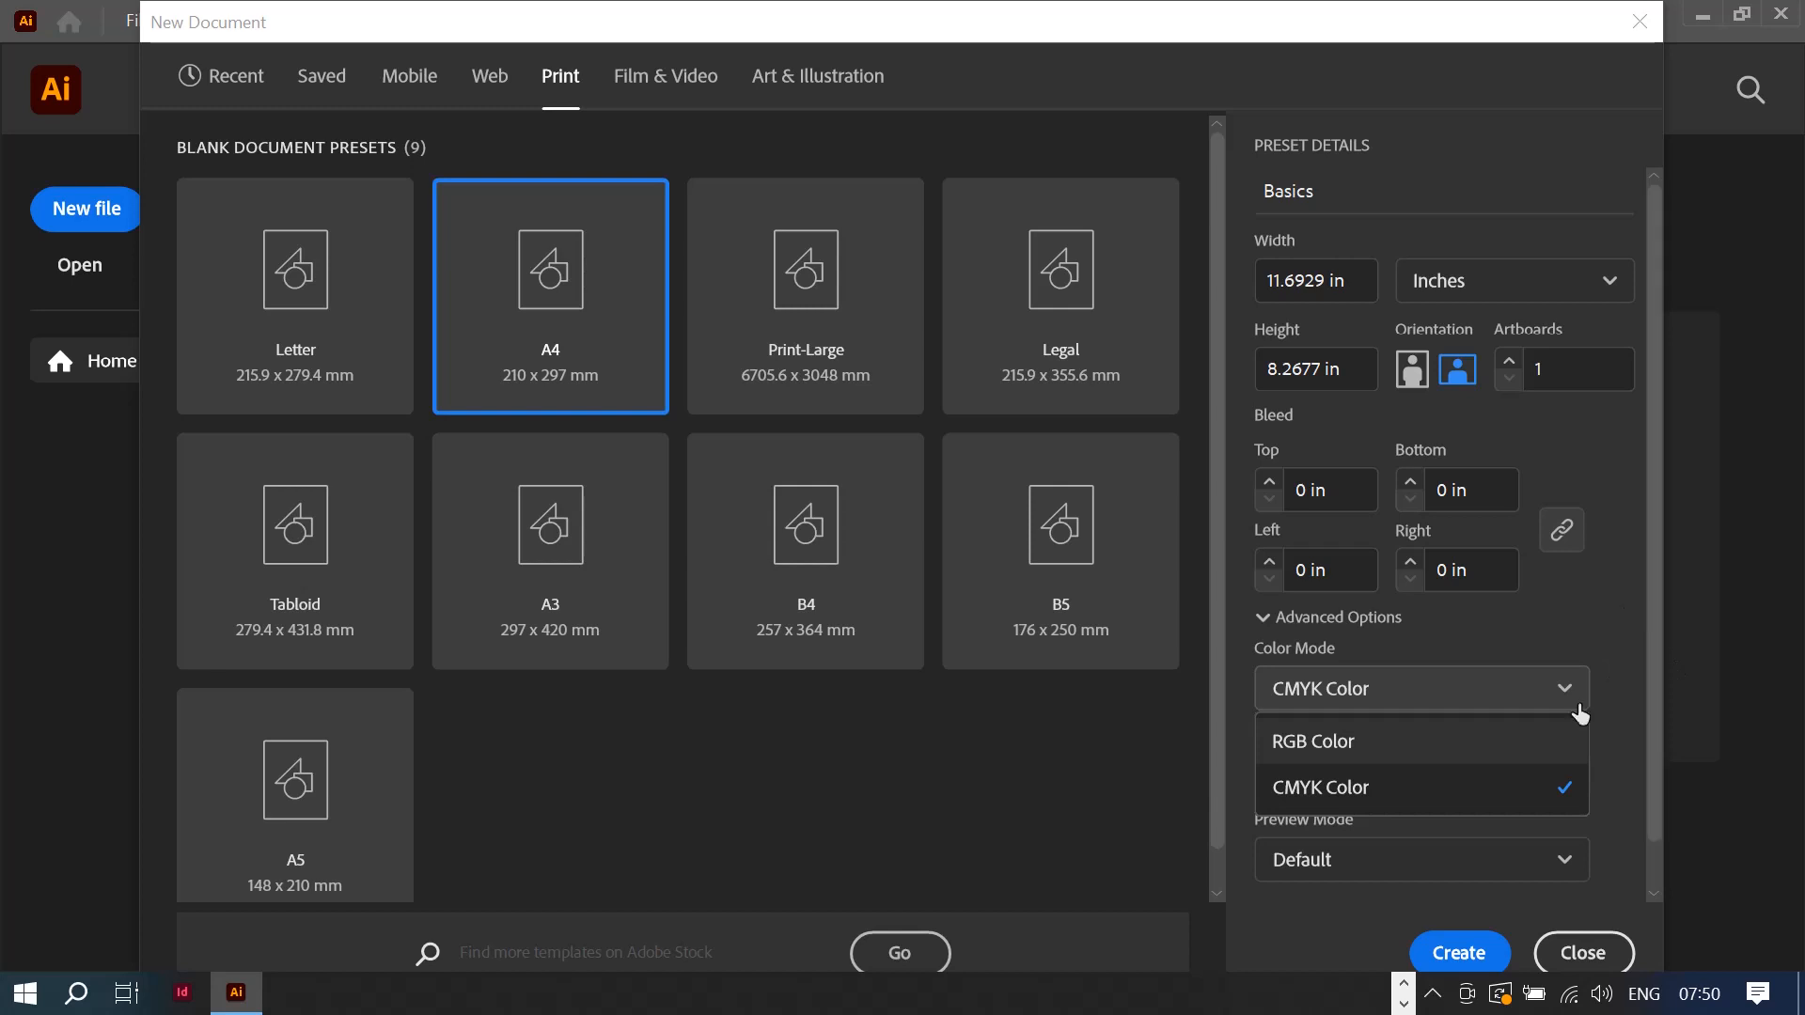
pyautogui.click(1616, 710)
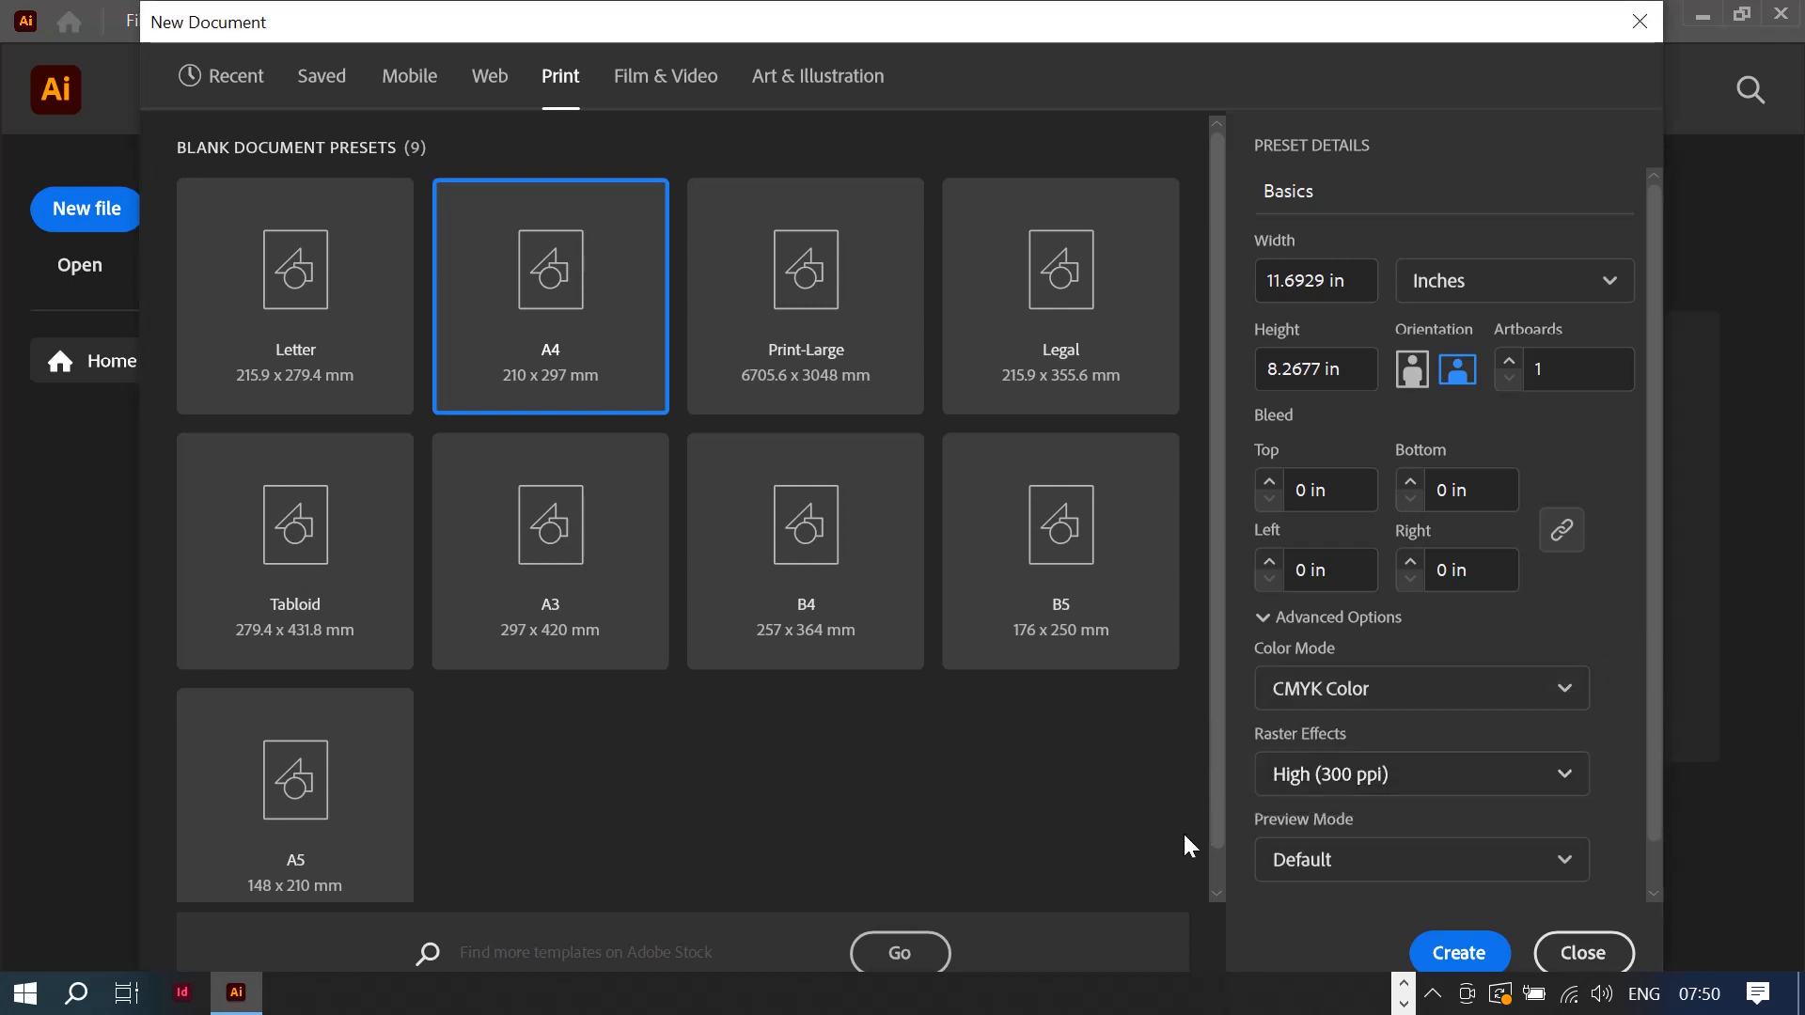
pyautogui.scroll(-1, 1609, 724)
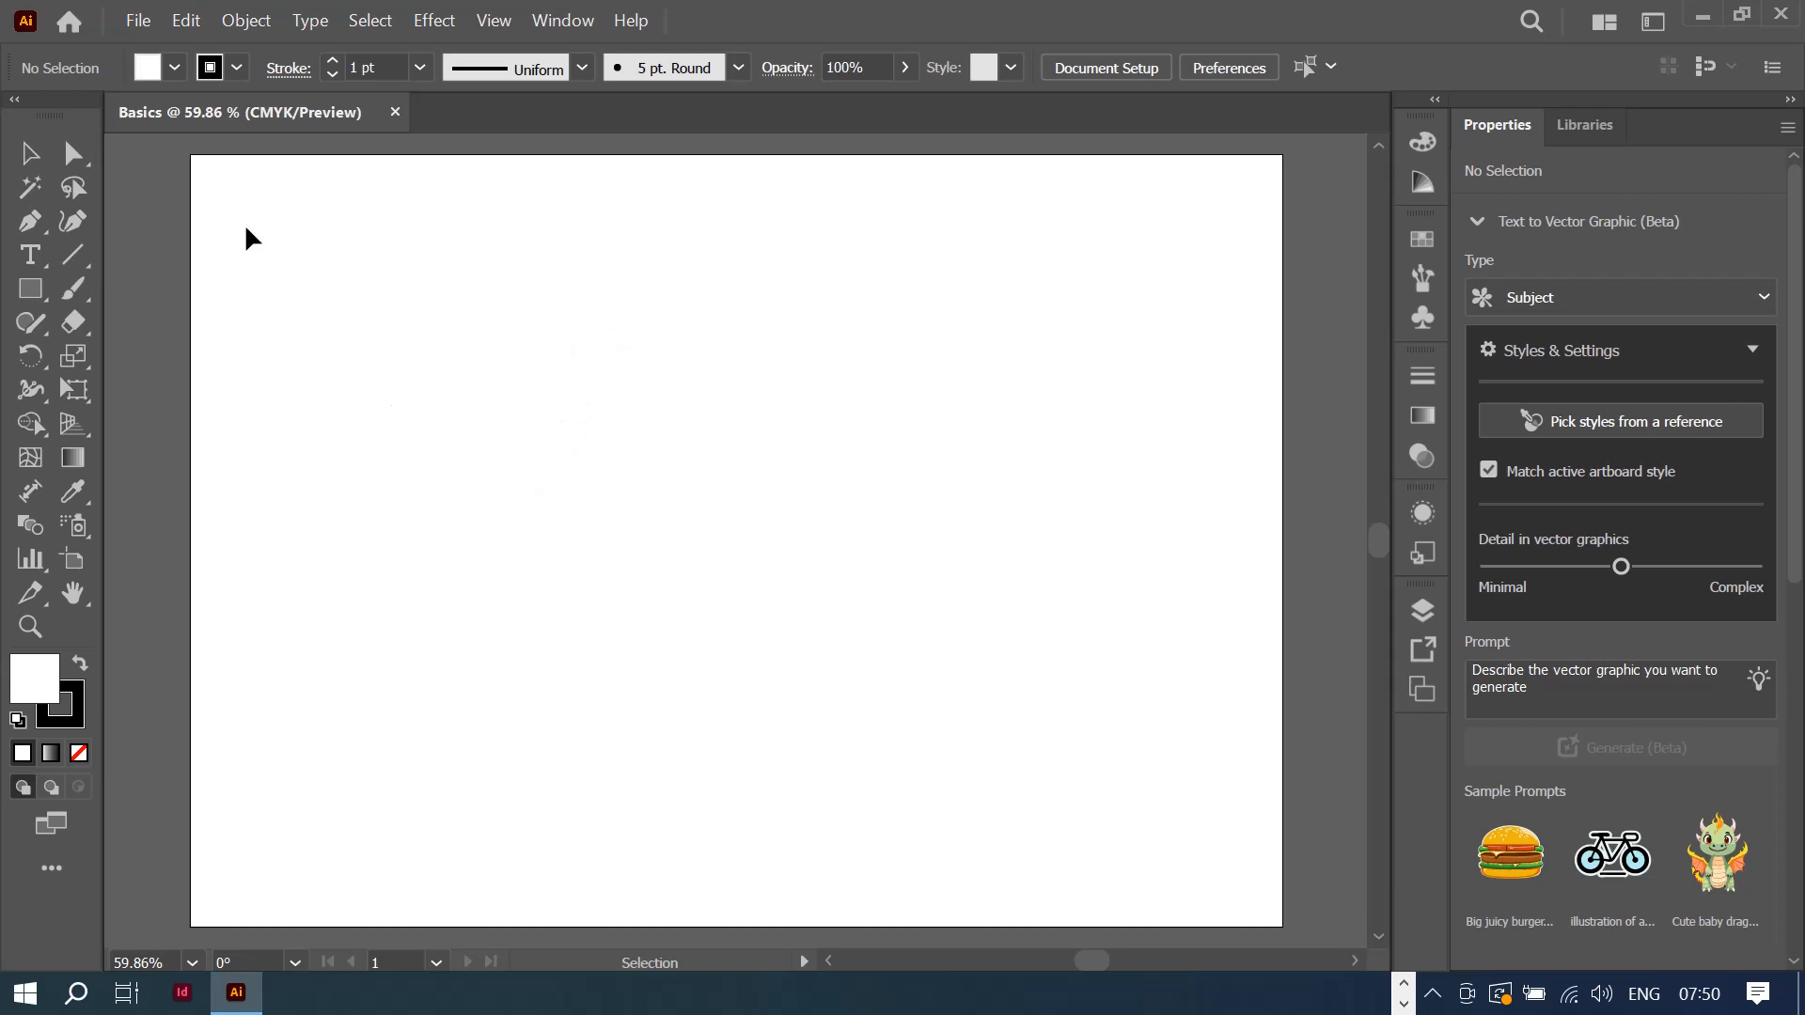
pyautogui.moveTo(694, 575); pyautogui.dragTo(1257, 875)
pyautogui.scroll(-2, 1132, 651)
pyautogui.scroll(2, 1132, 652)
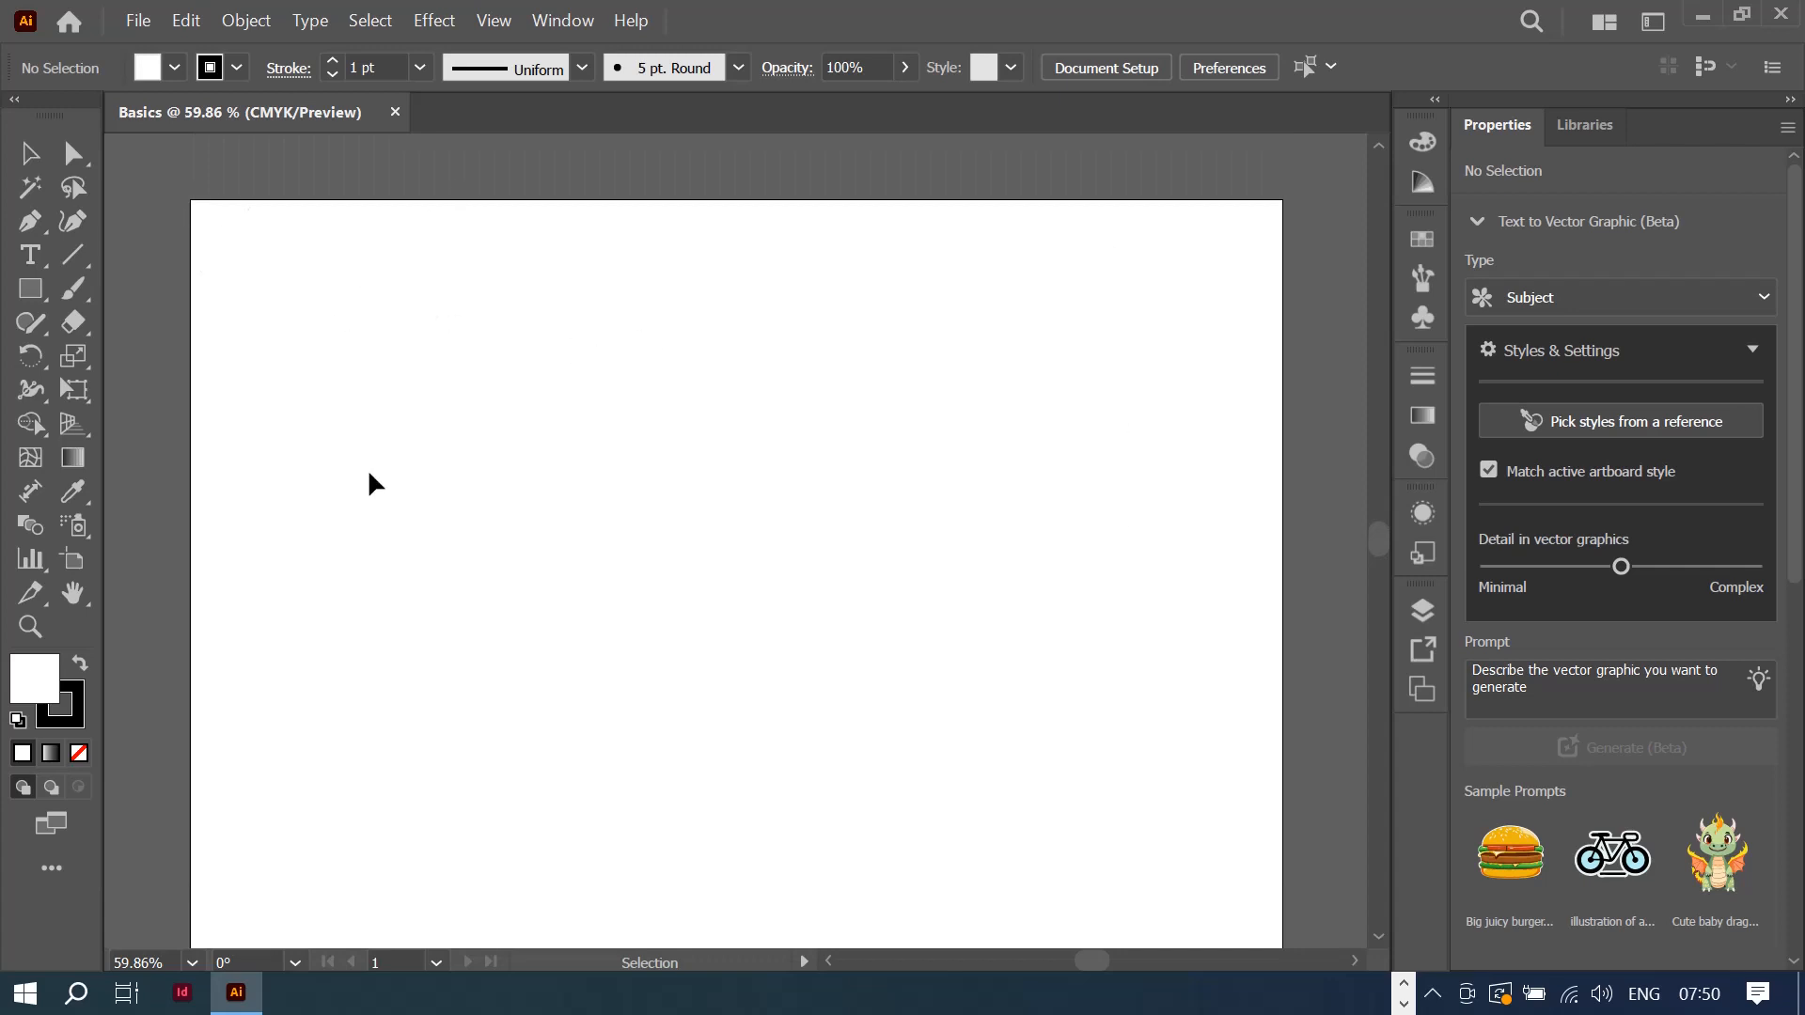
pyautogui.scroll(-2, 993, 536)
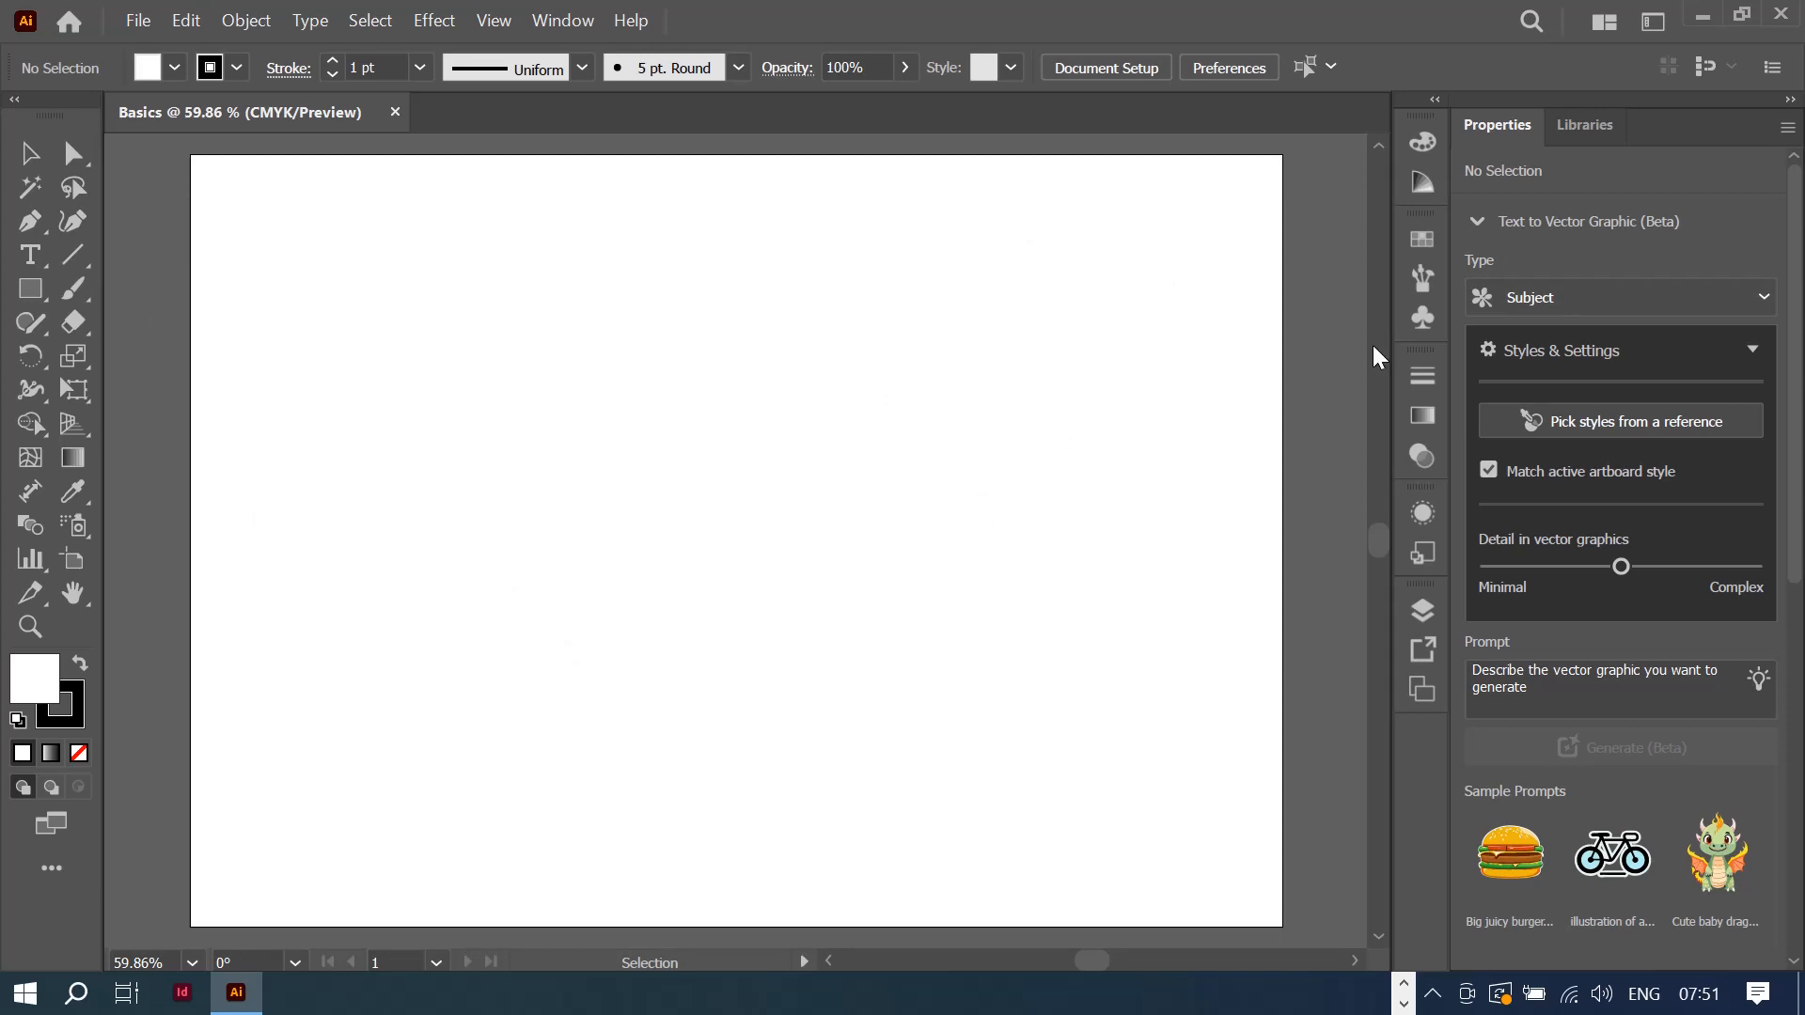
pyautogui.scroll(-4, 757, 470)
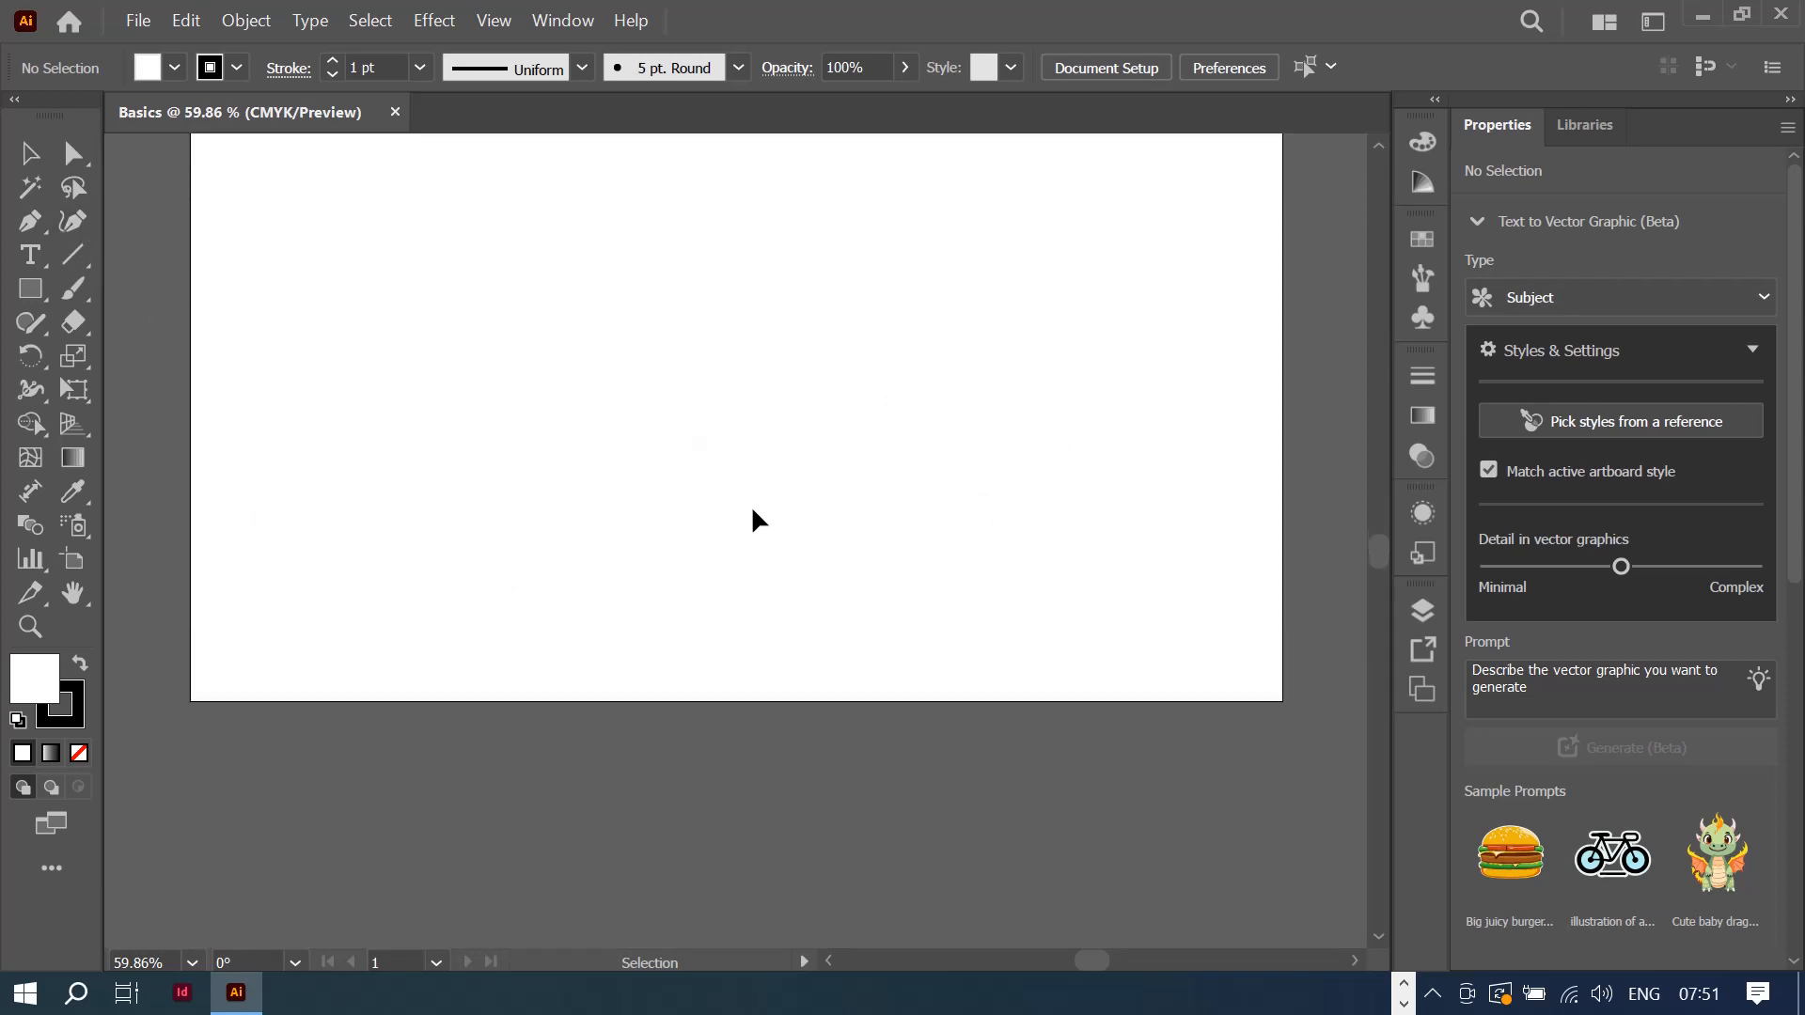
pyautogui.scroll(4, 753, 512)
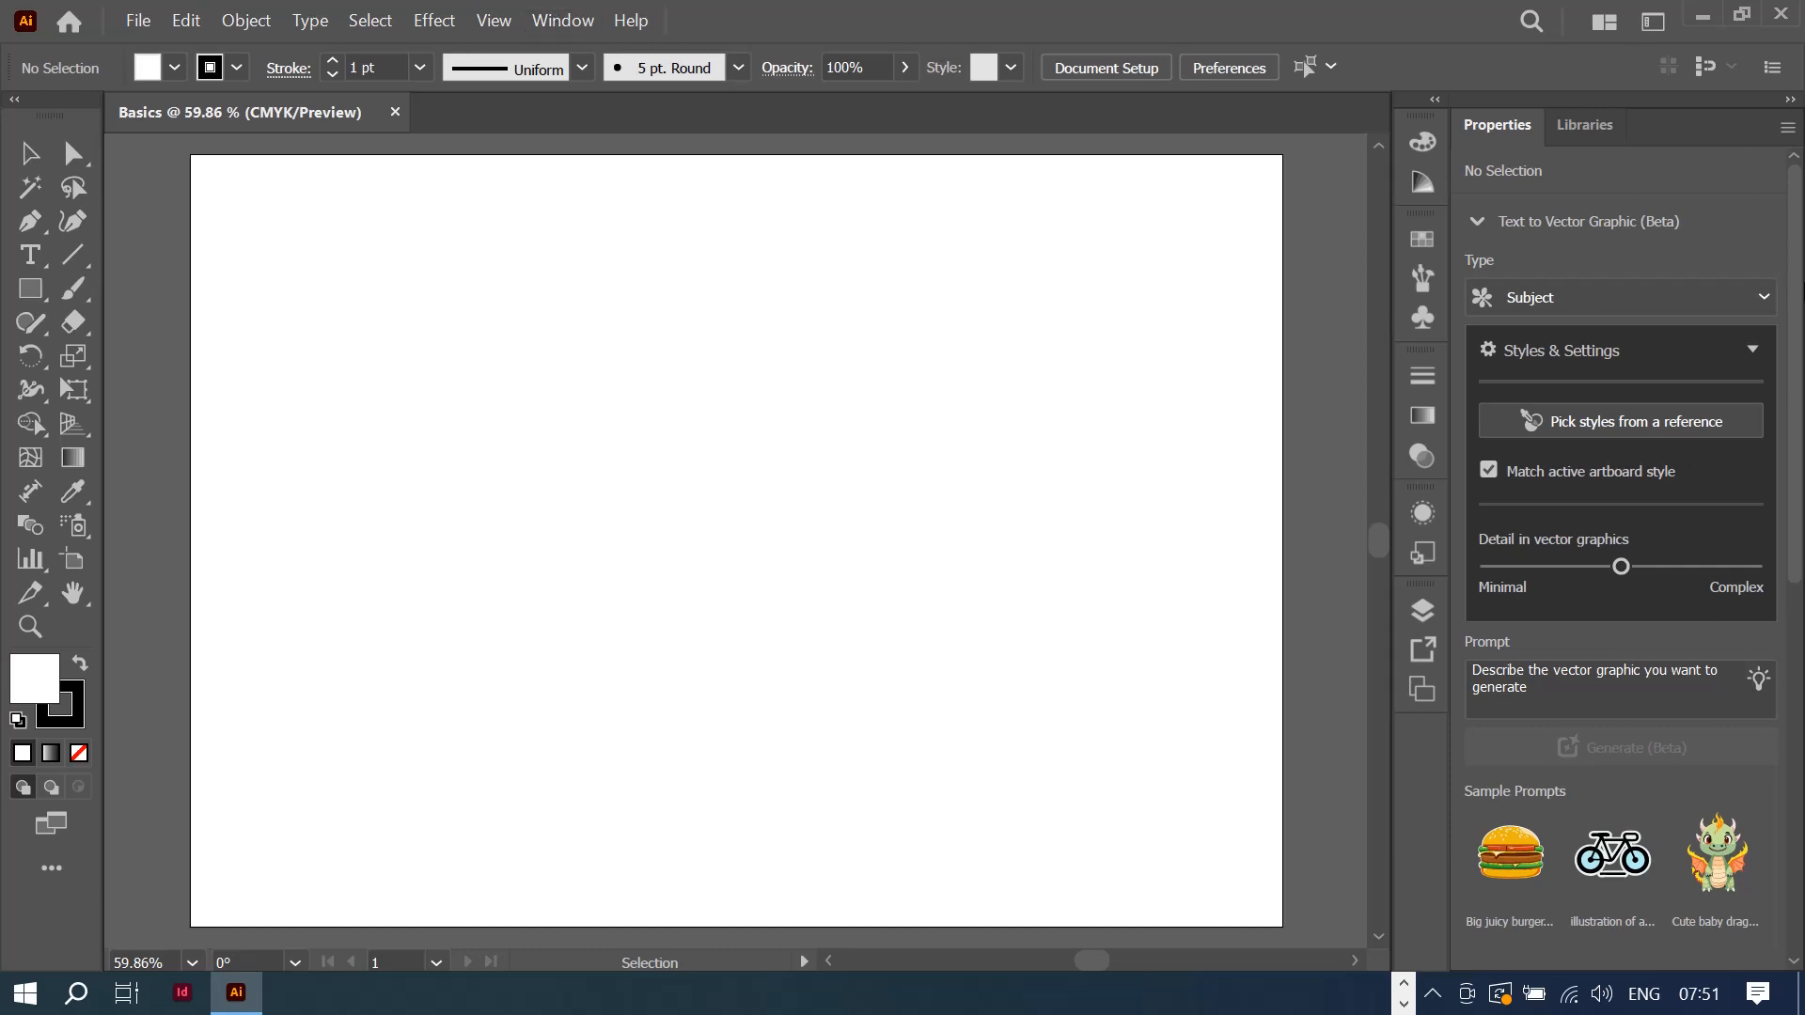
# Step: Choose the Essentials Classic workspace and reset it to its default layout
pyautogui.click(1654, 24)
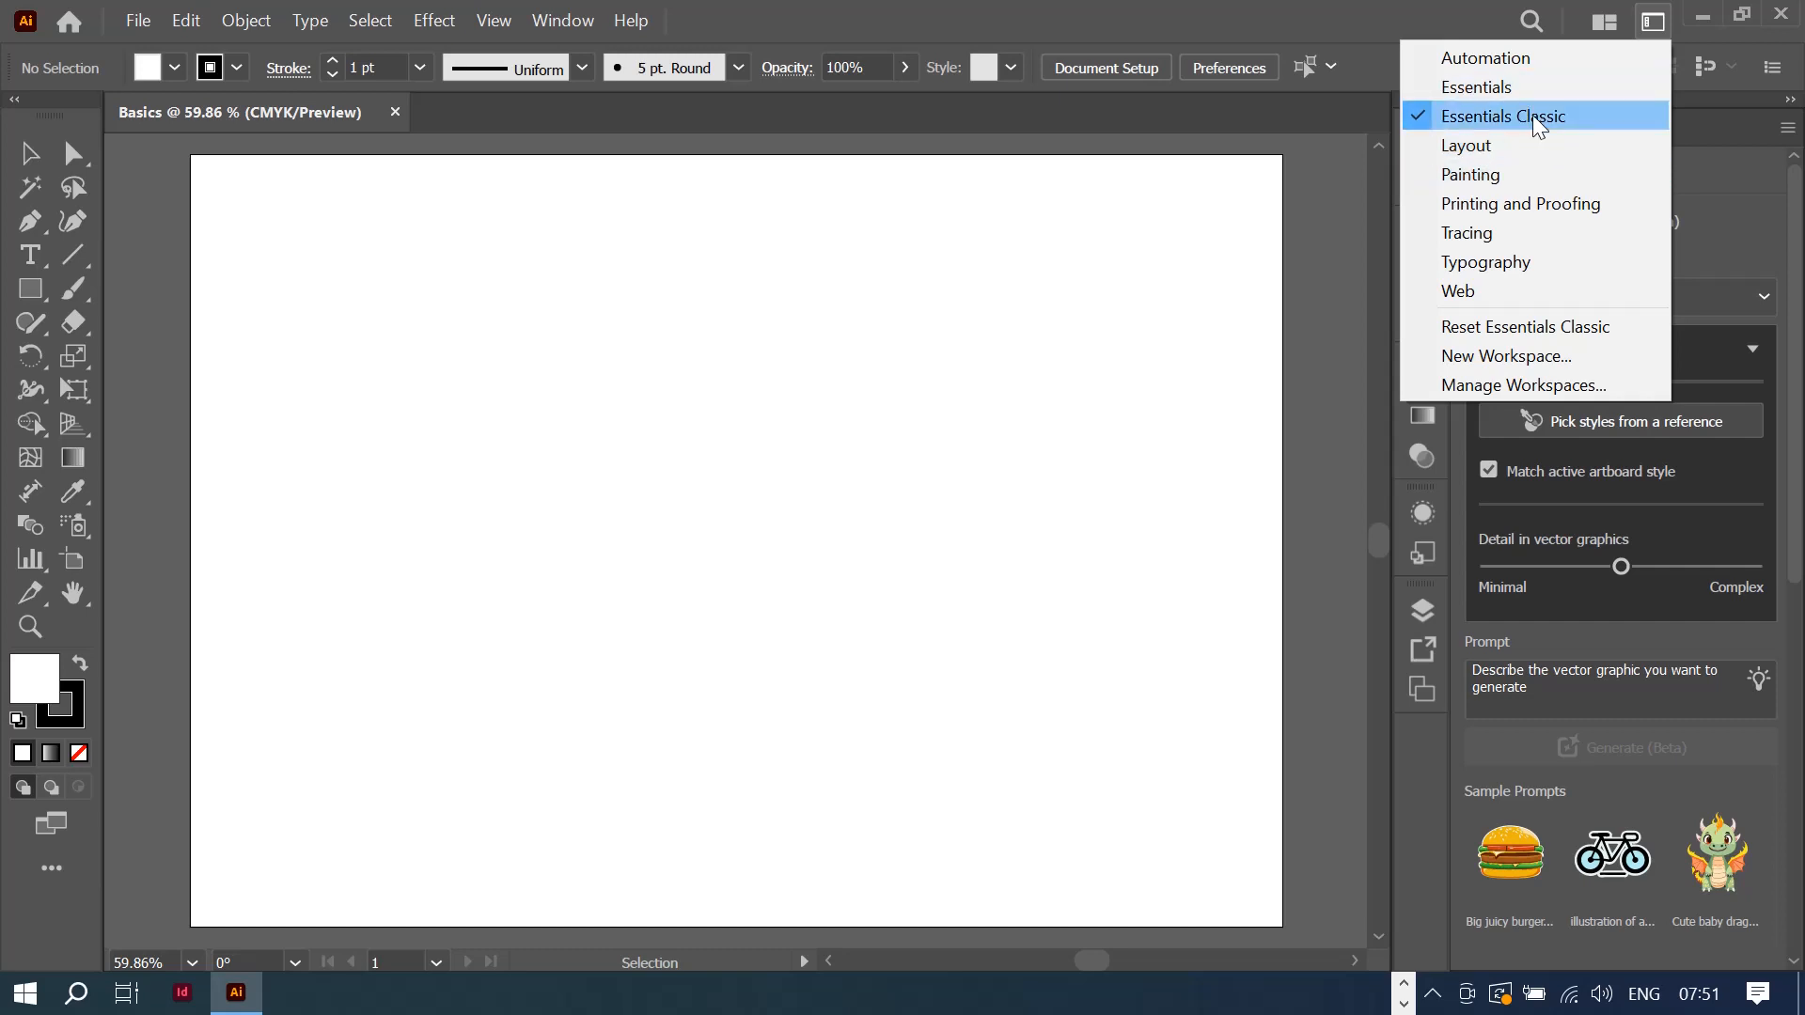
pyautogui.click(1482, 117)
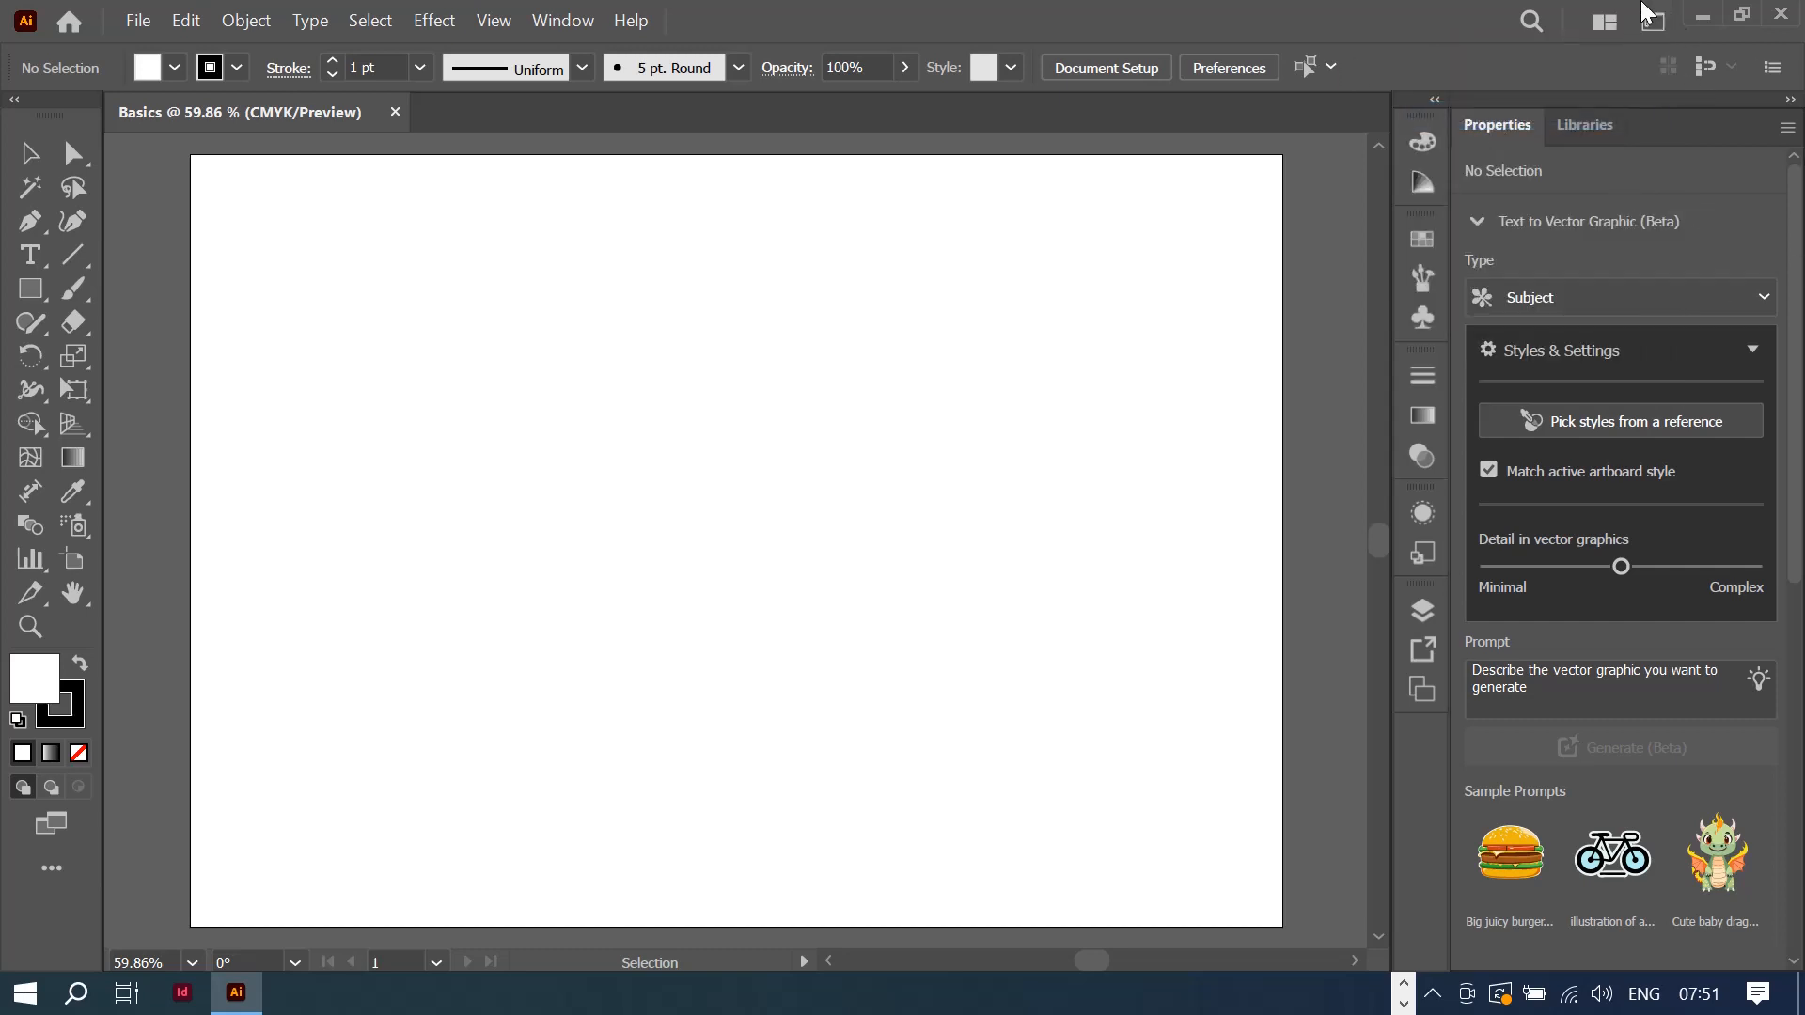
pyautogui.click(1656, 28)
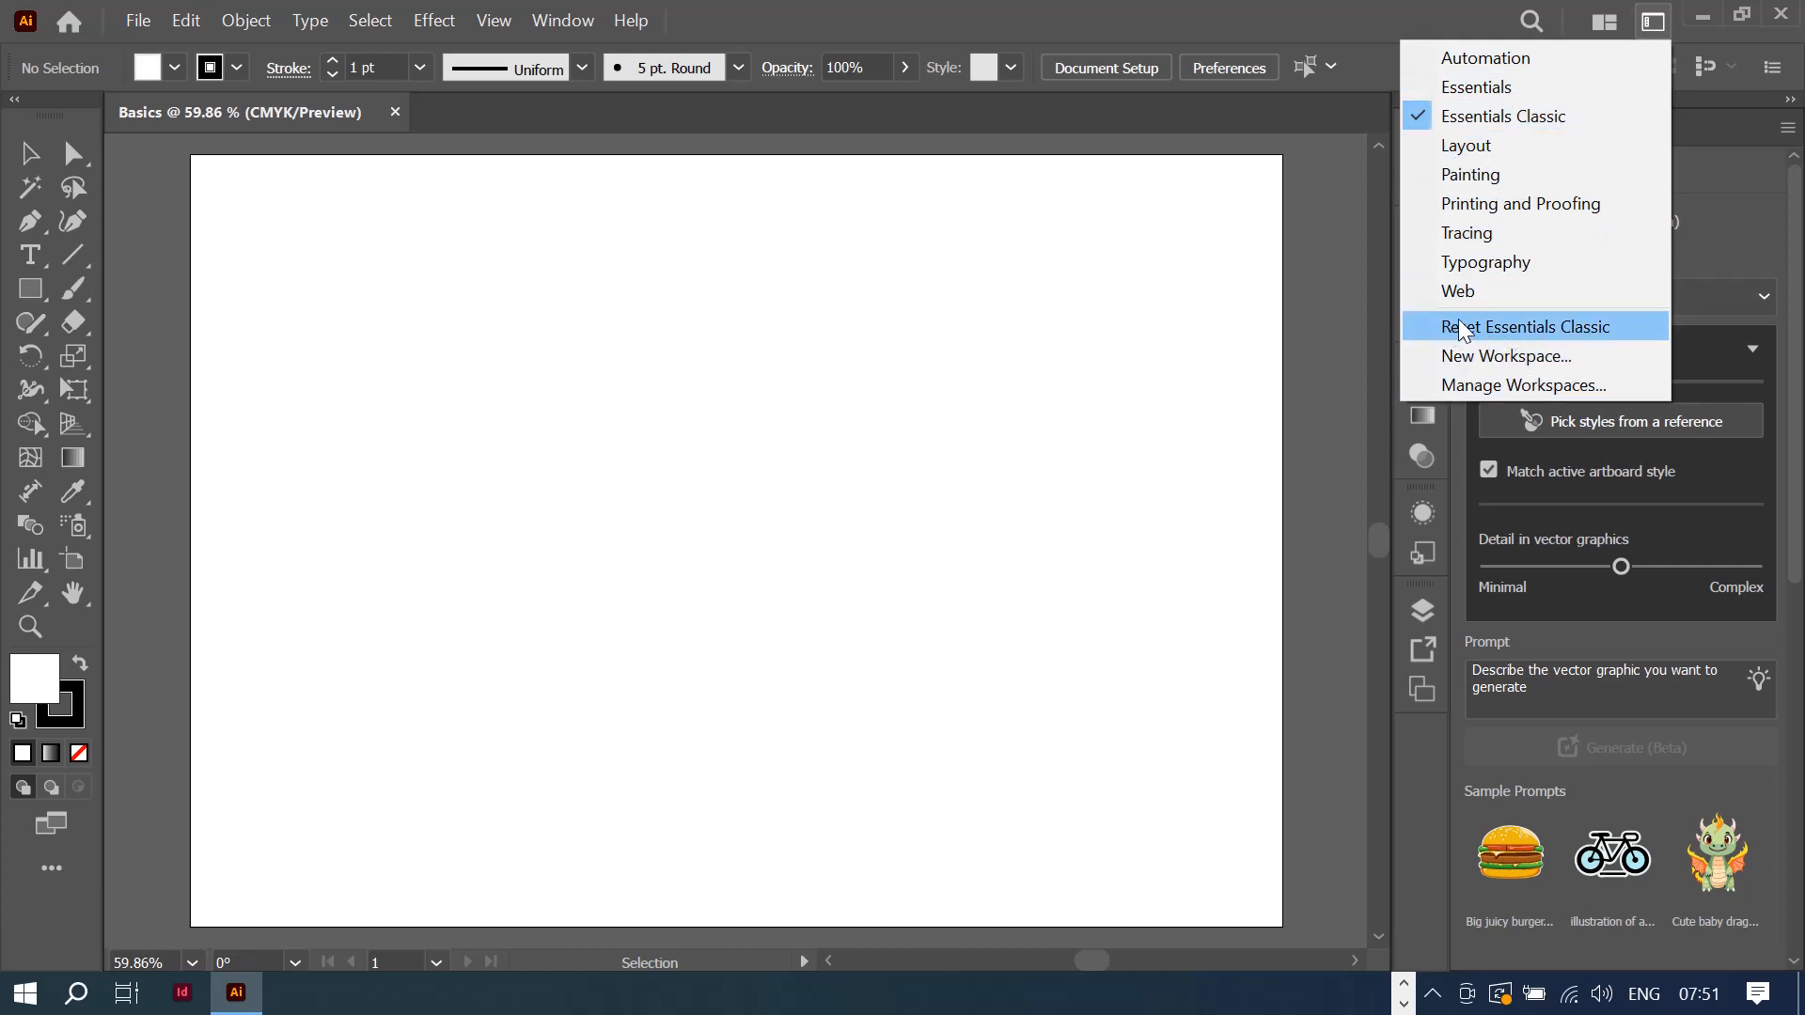
pyautogui.click(1514, 327)
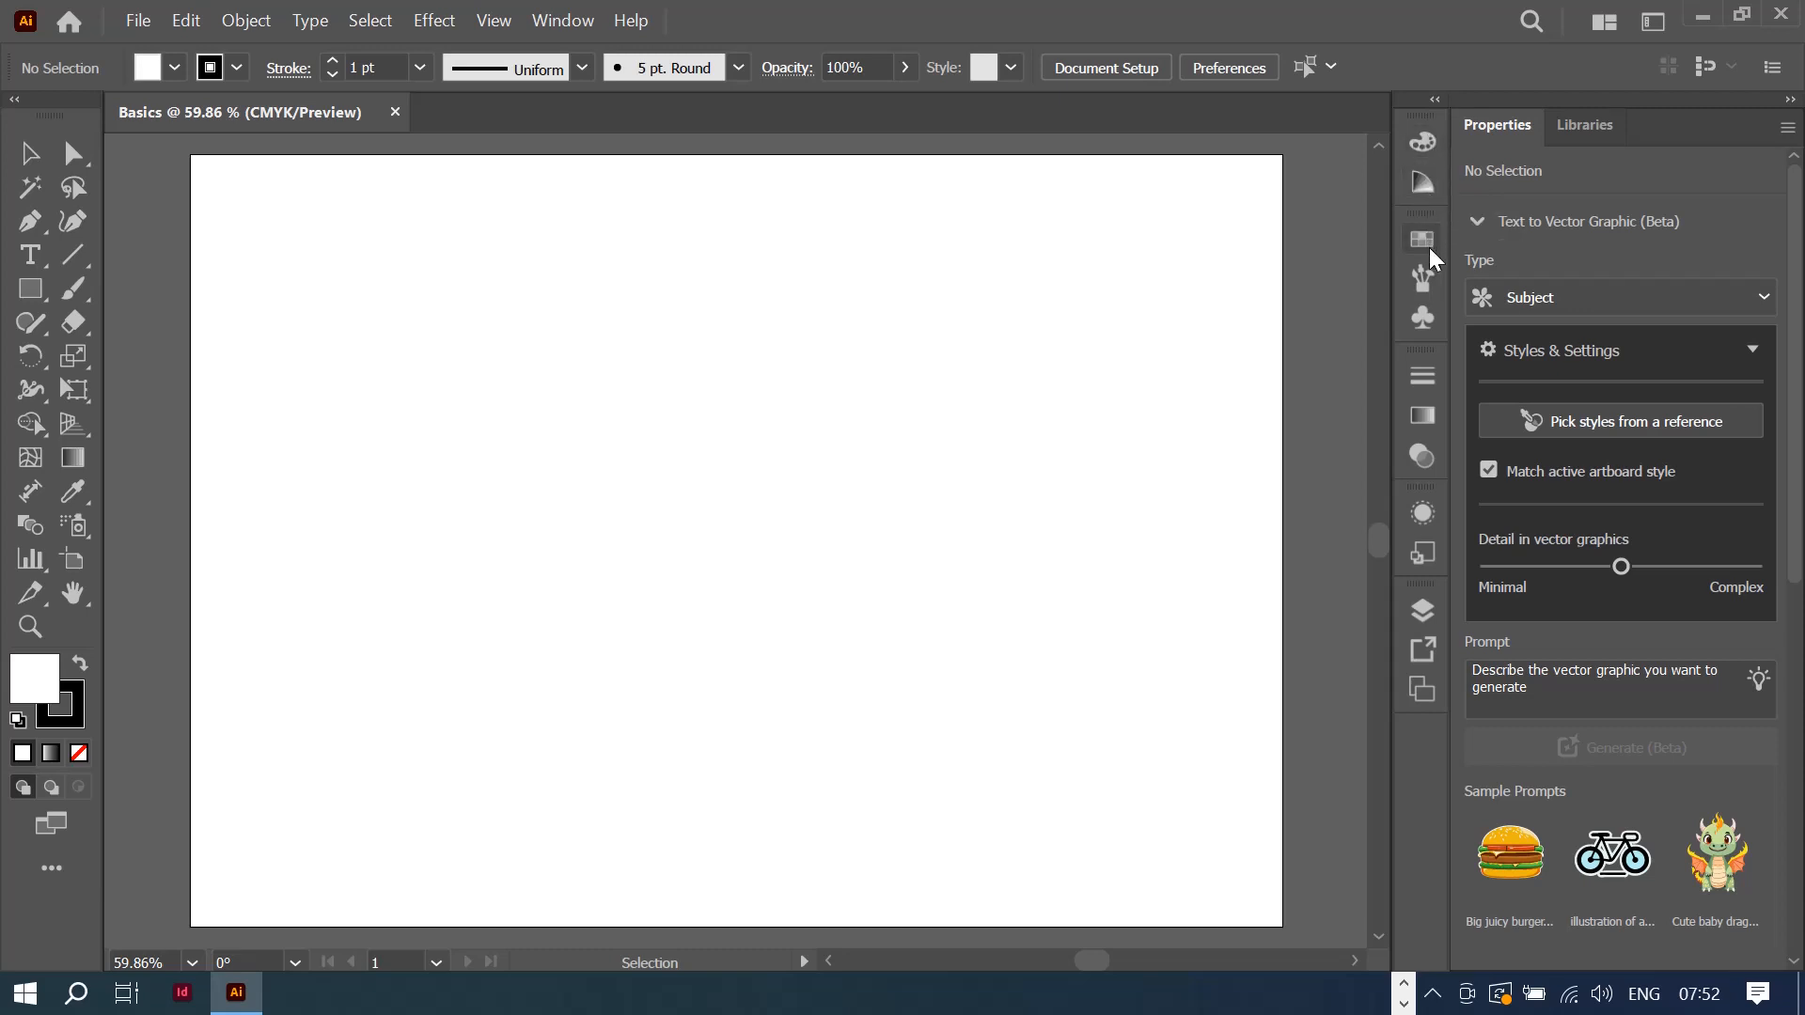
# Step: Examine the document's asset export settings, layers and artboards, and collapse their group again
pyautogui.click(1424, 648)
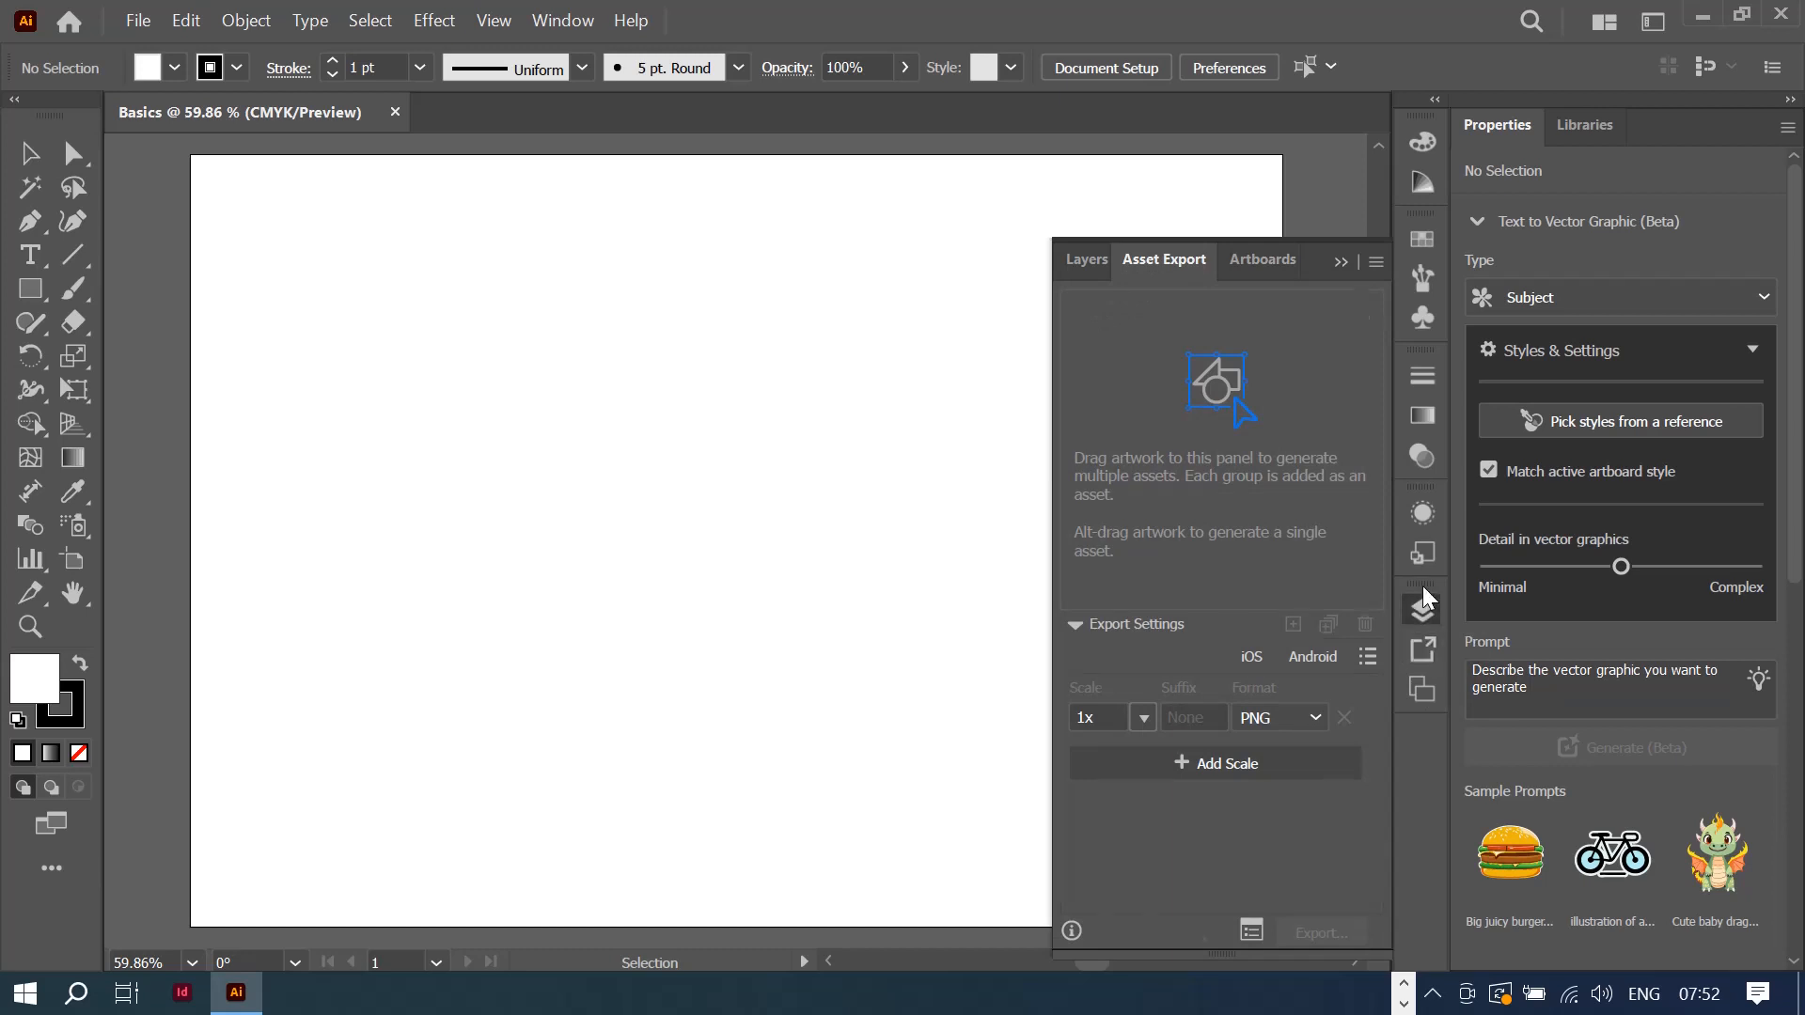
pyautogui.click(1424, 607)
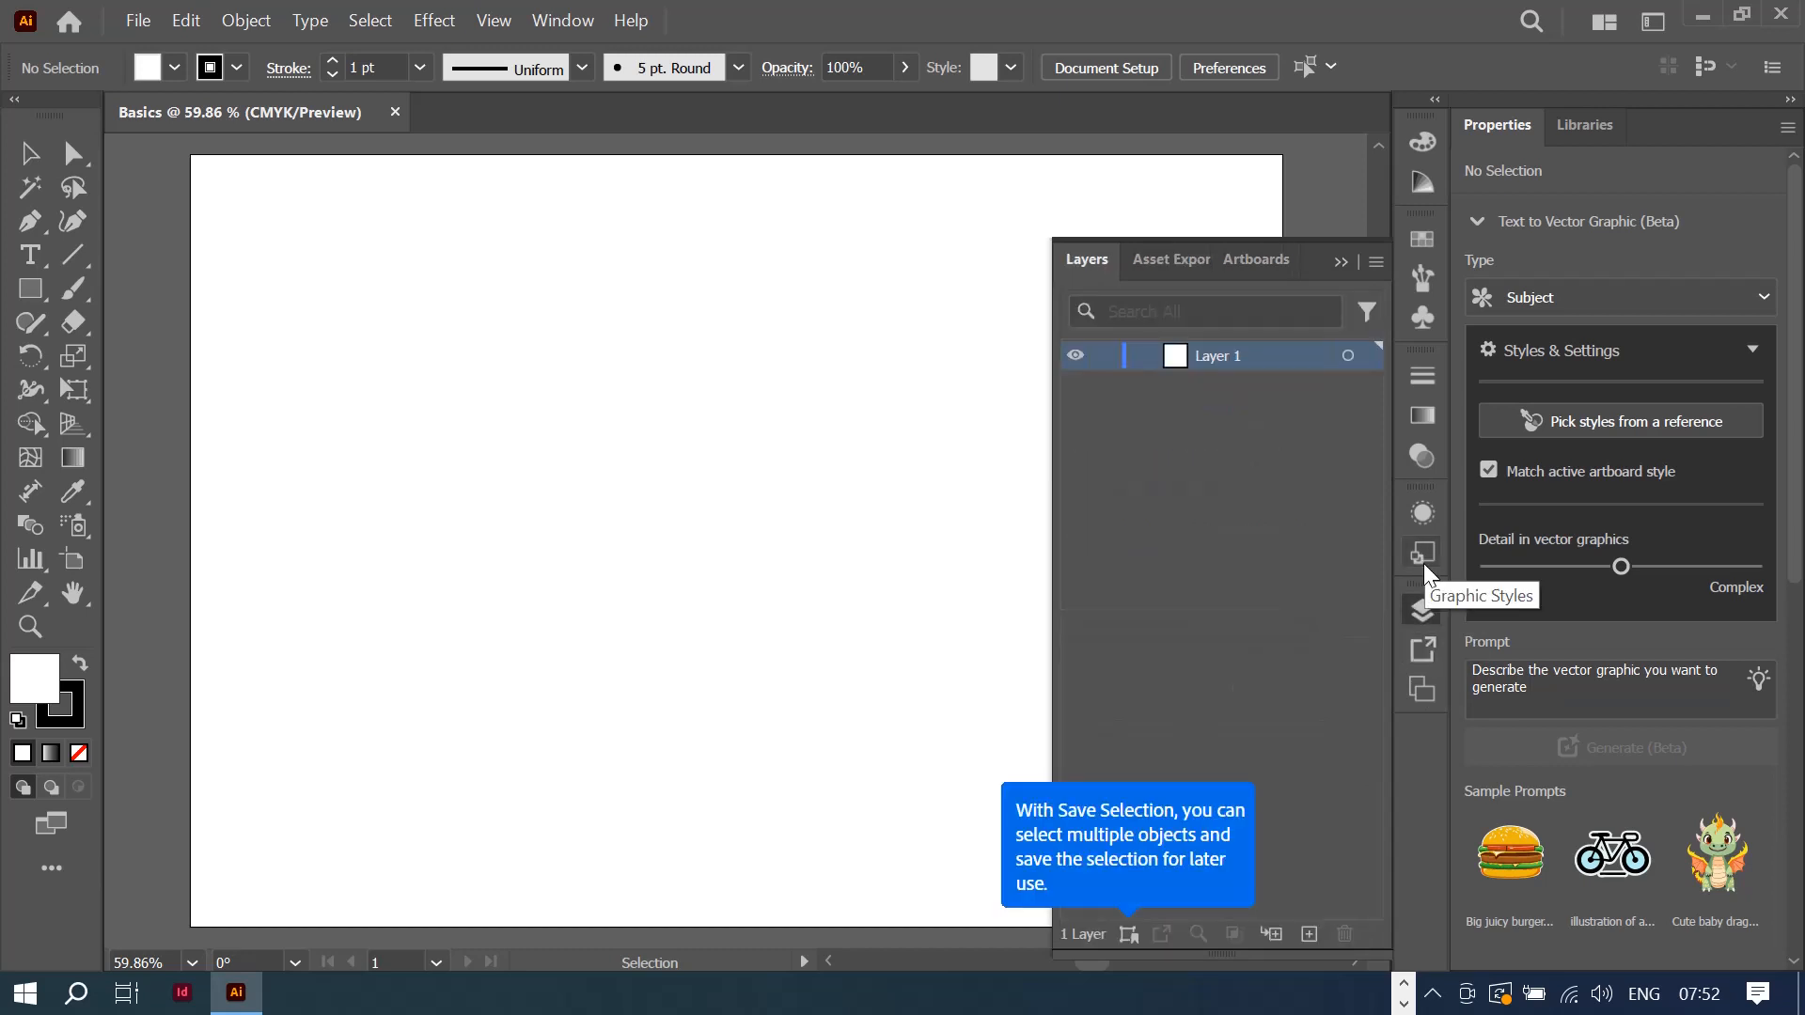
pyautogui.click(1423, 689)
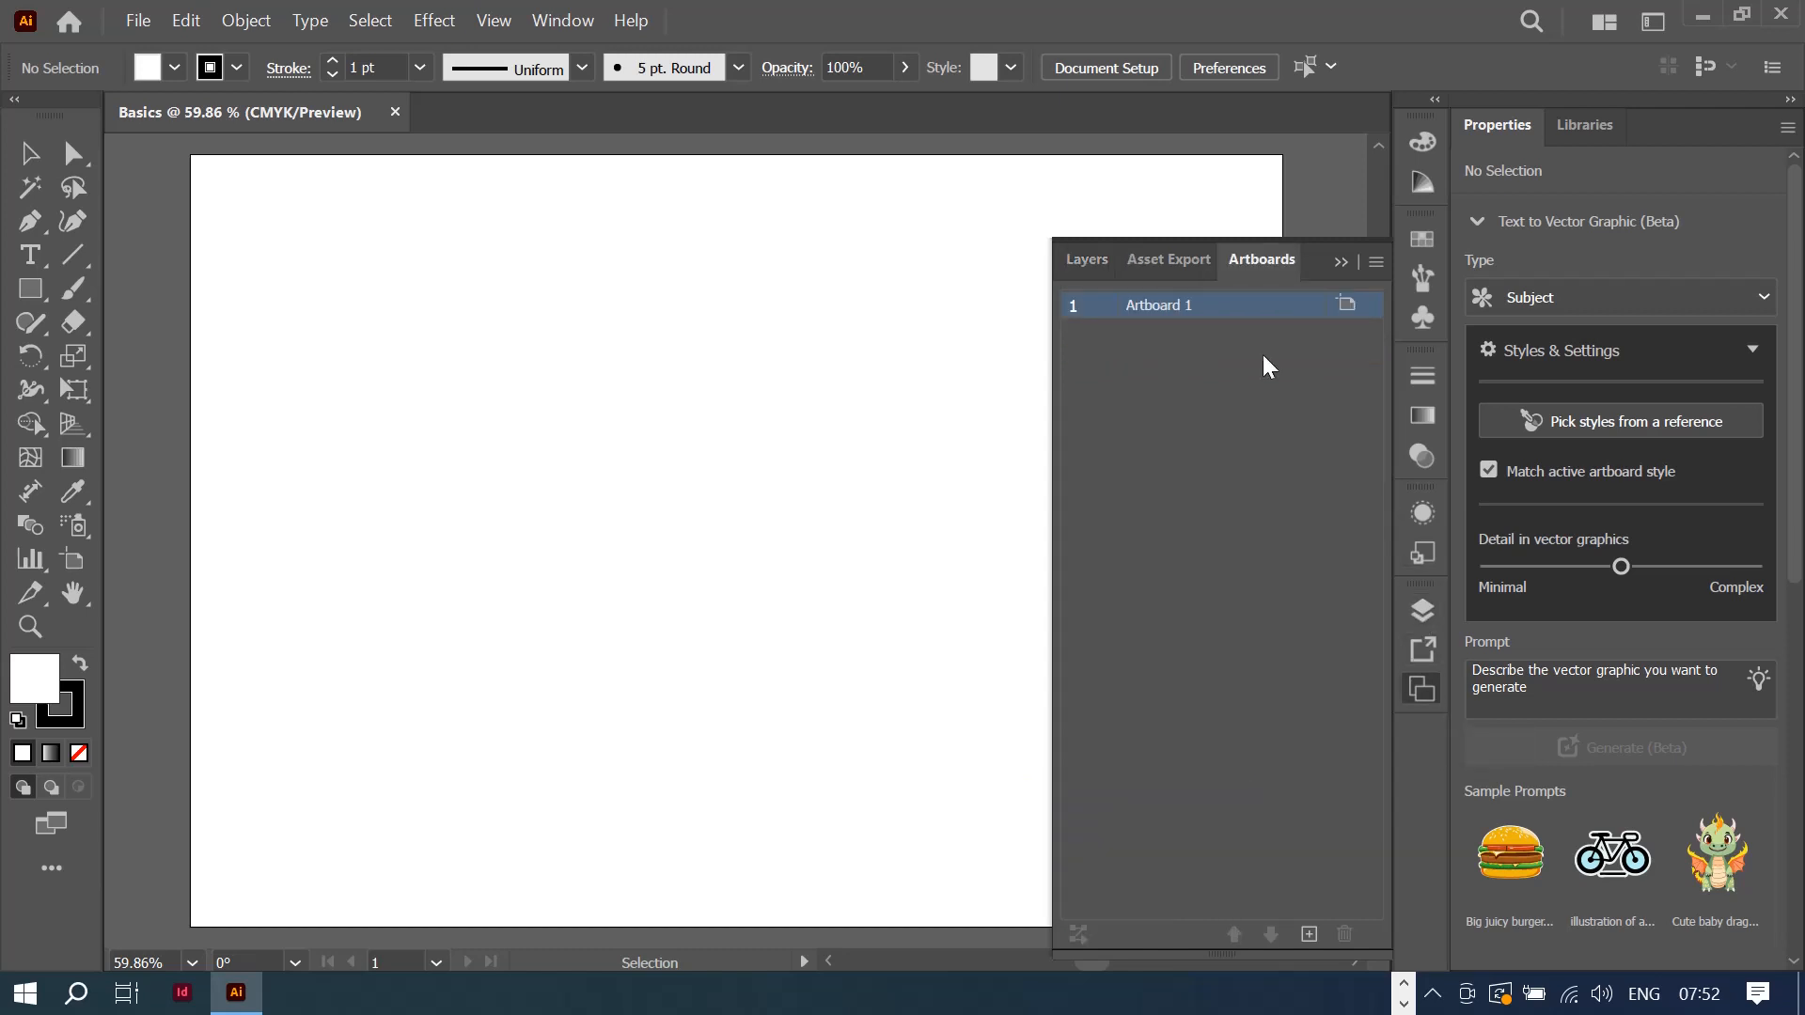
pyautogui.scroll(-2, 314, 380)
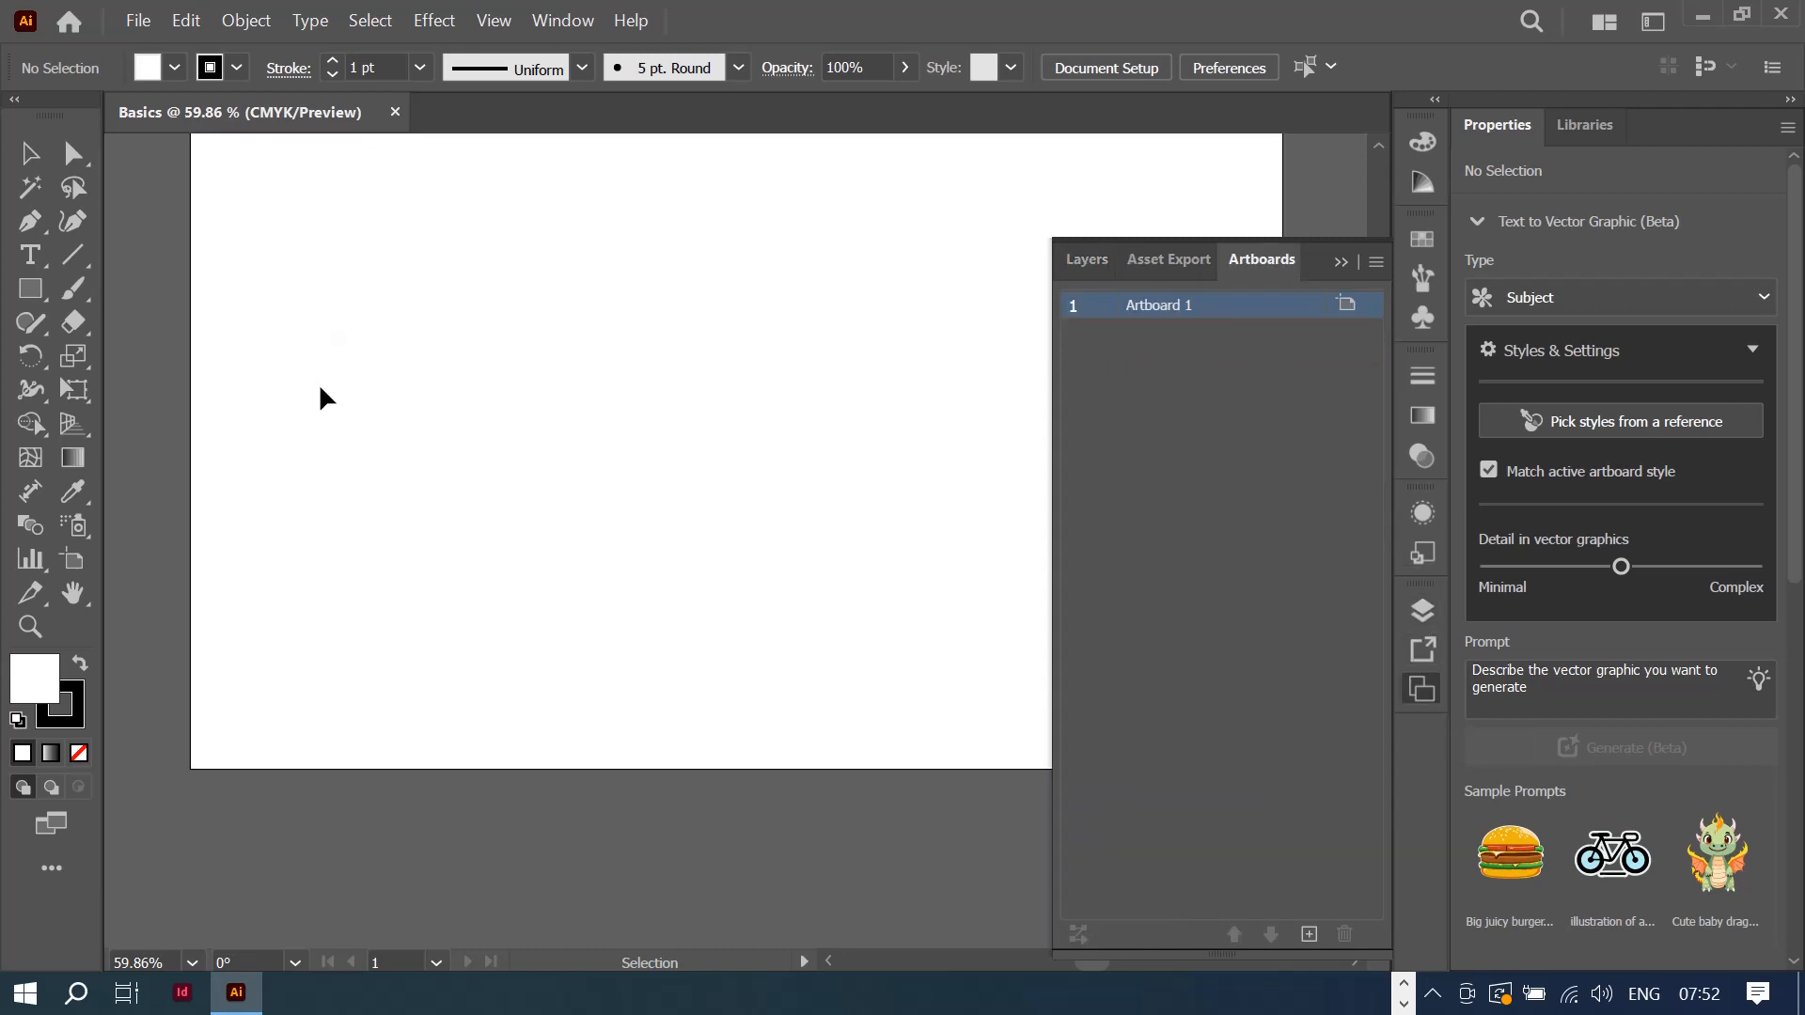
pyautogui.scroll(-2, 359, 494)
pyautogui.scroll(3, 380, 516)
pyautogui.scroll(3, 381, 522)
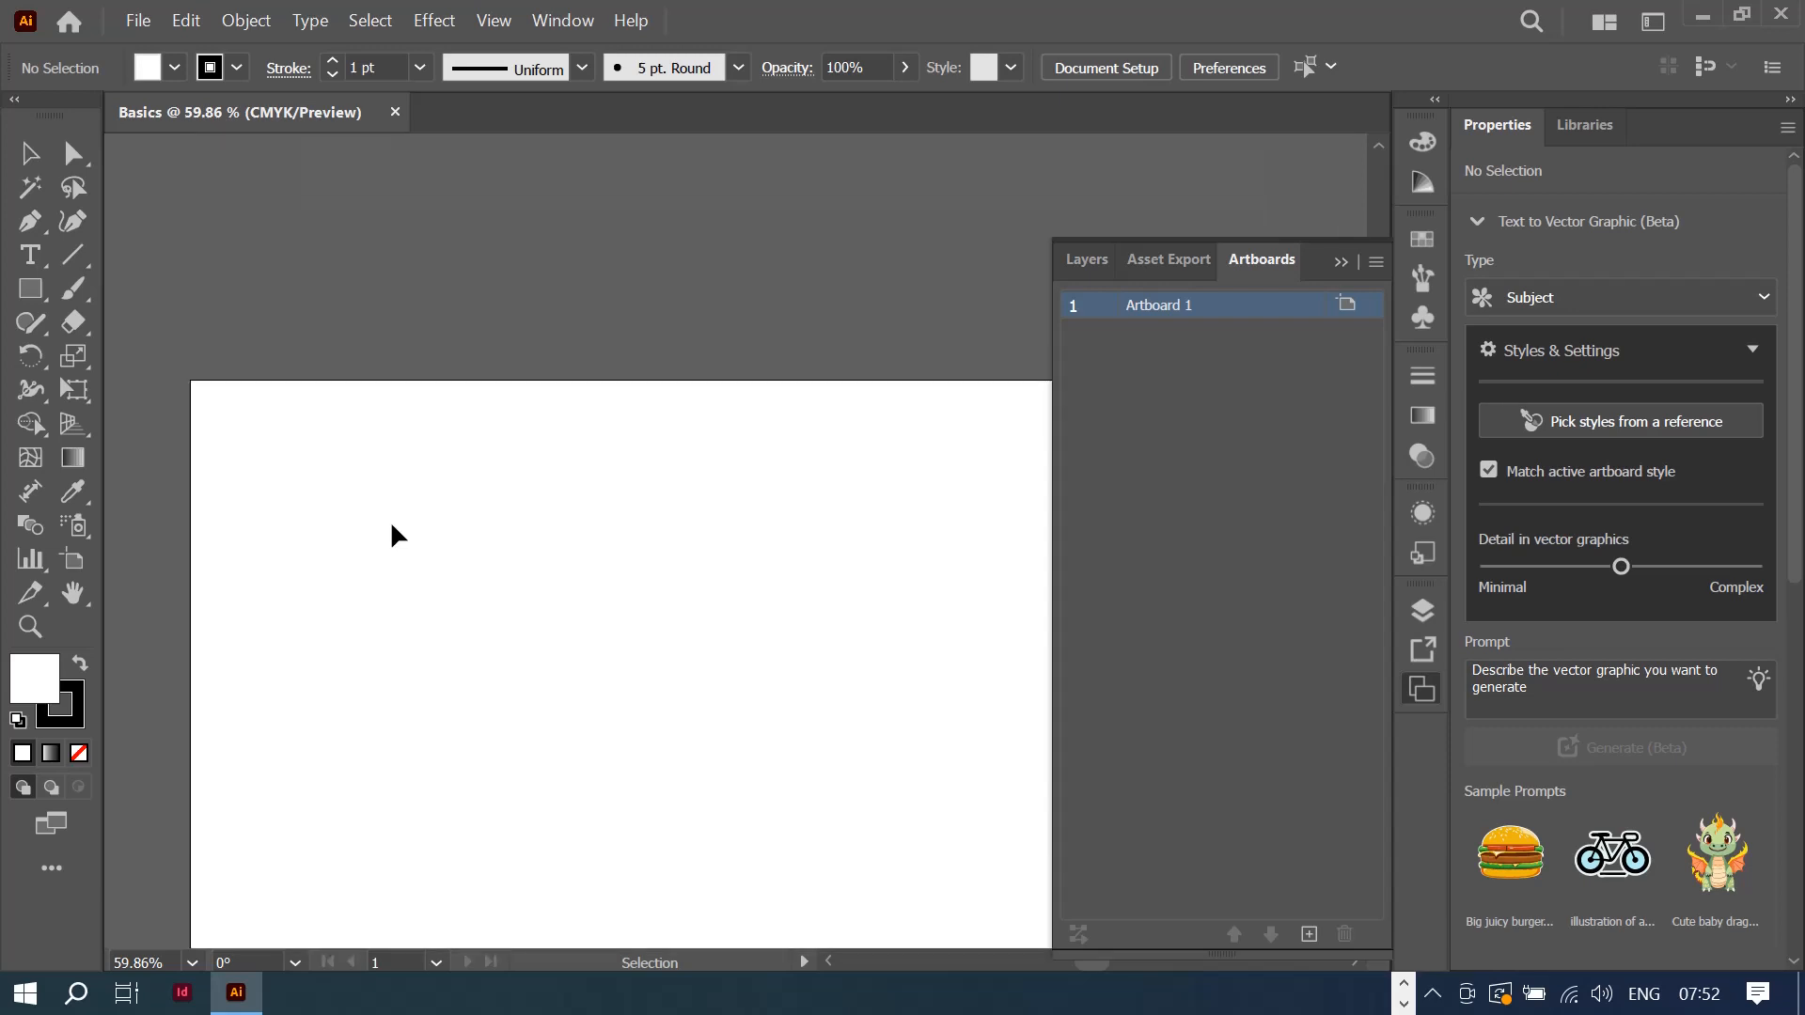
pyautogui.scroll(-3, 391, 521)
pyautogui.scroll(2, 391, 518)
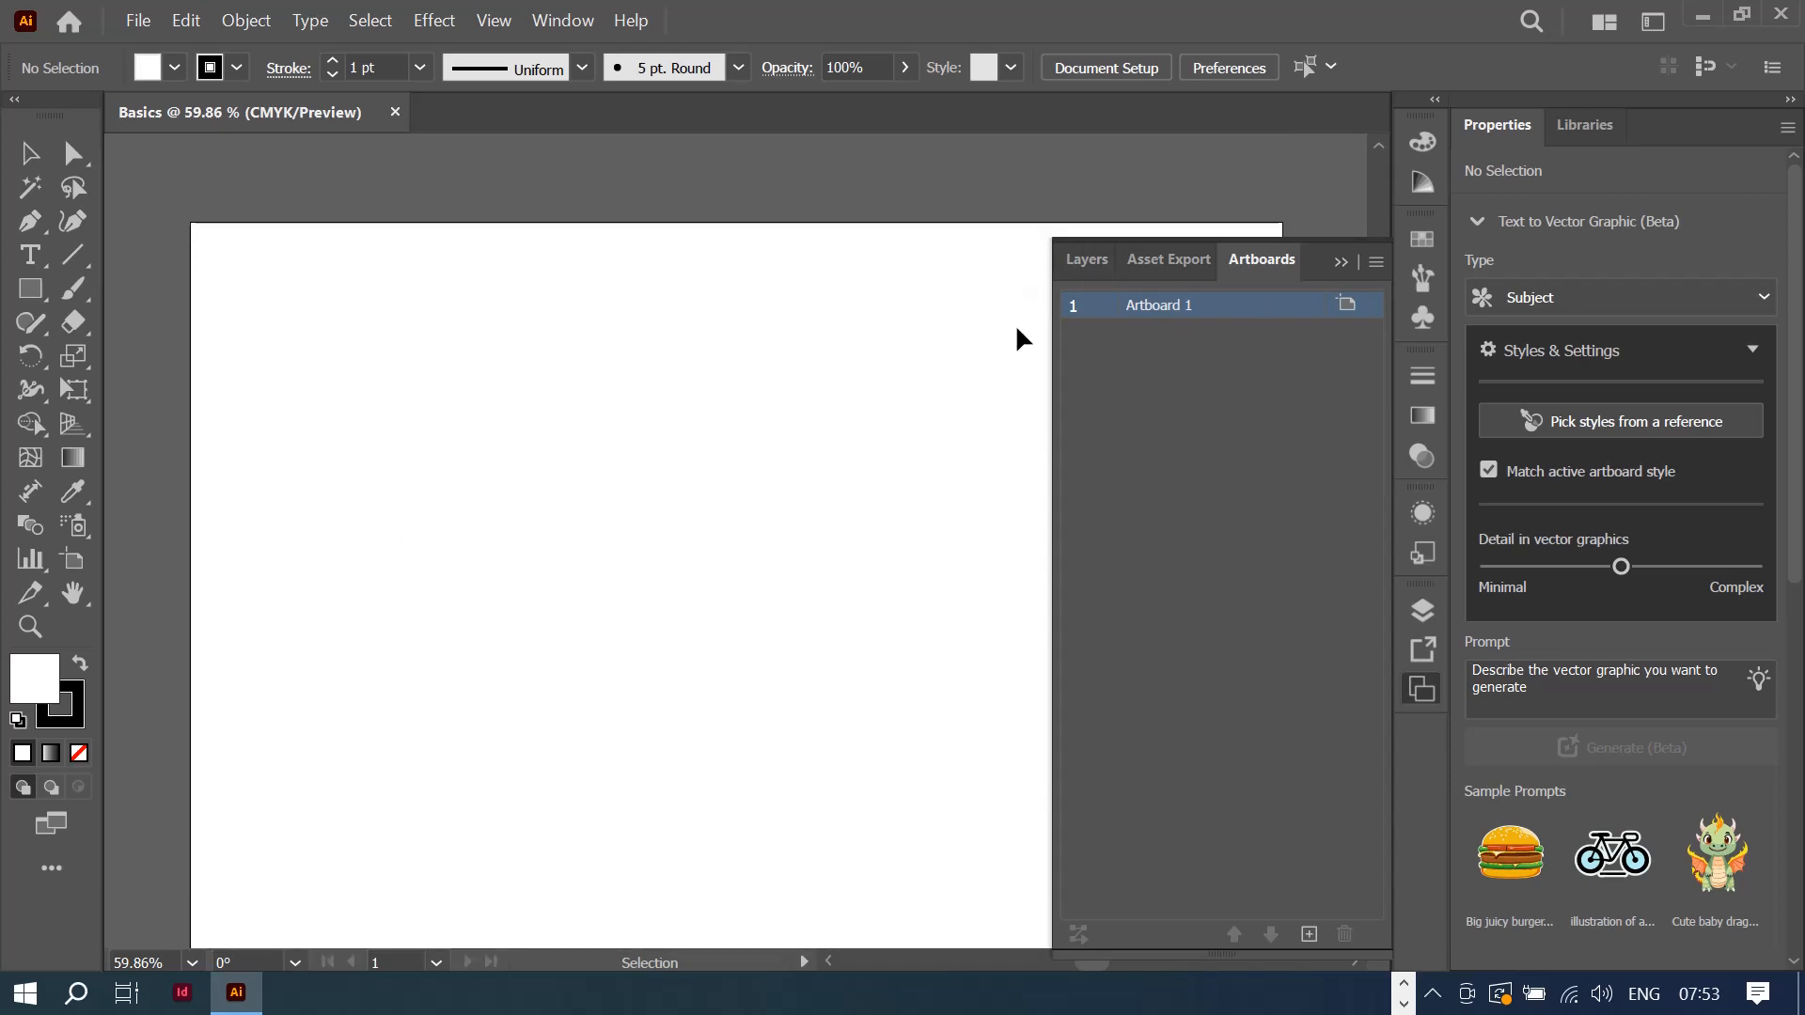
pyautogui.click(1094, 265)
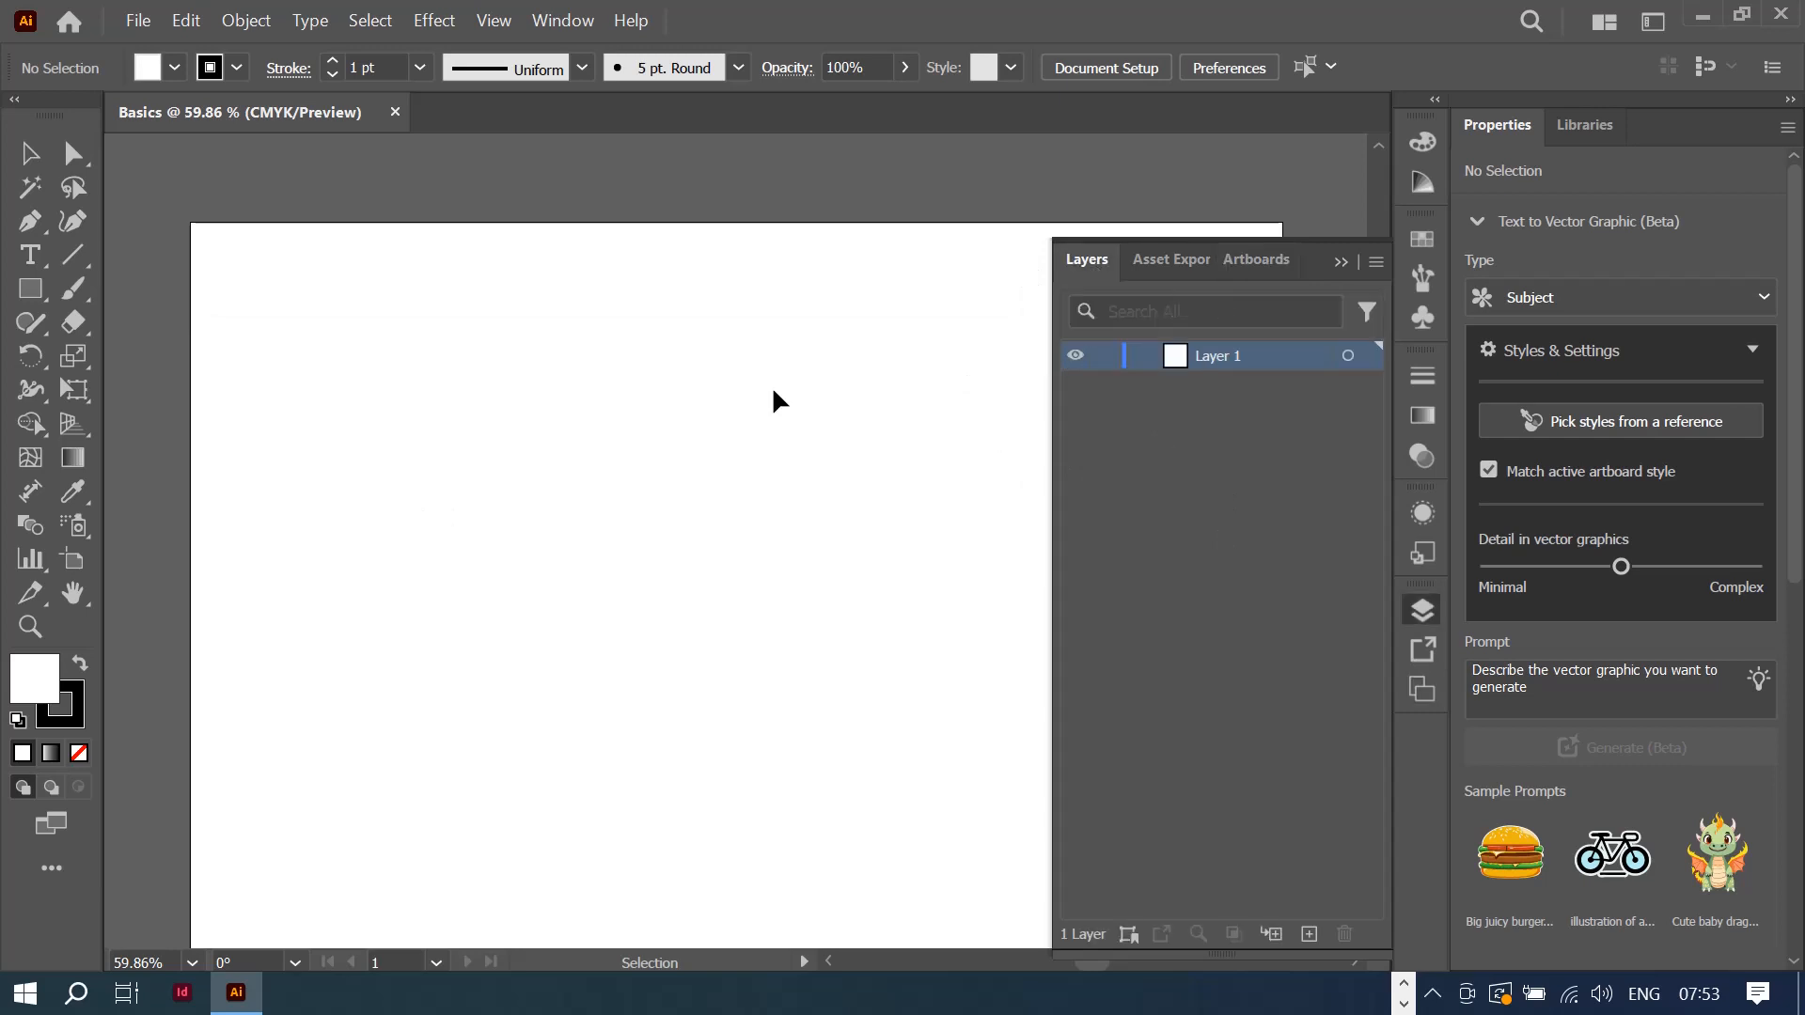
pyautogui.scroll(-1, 744, 463)
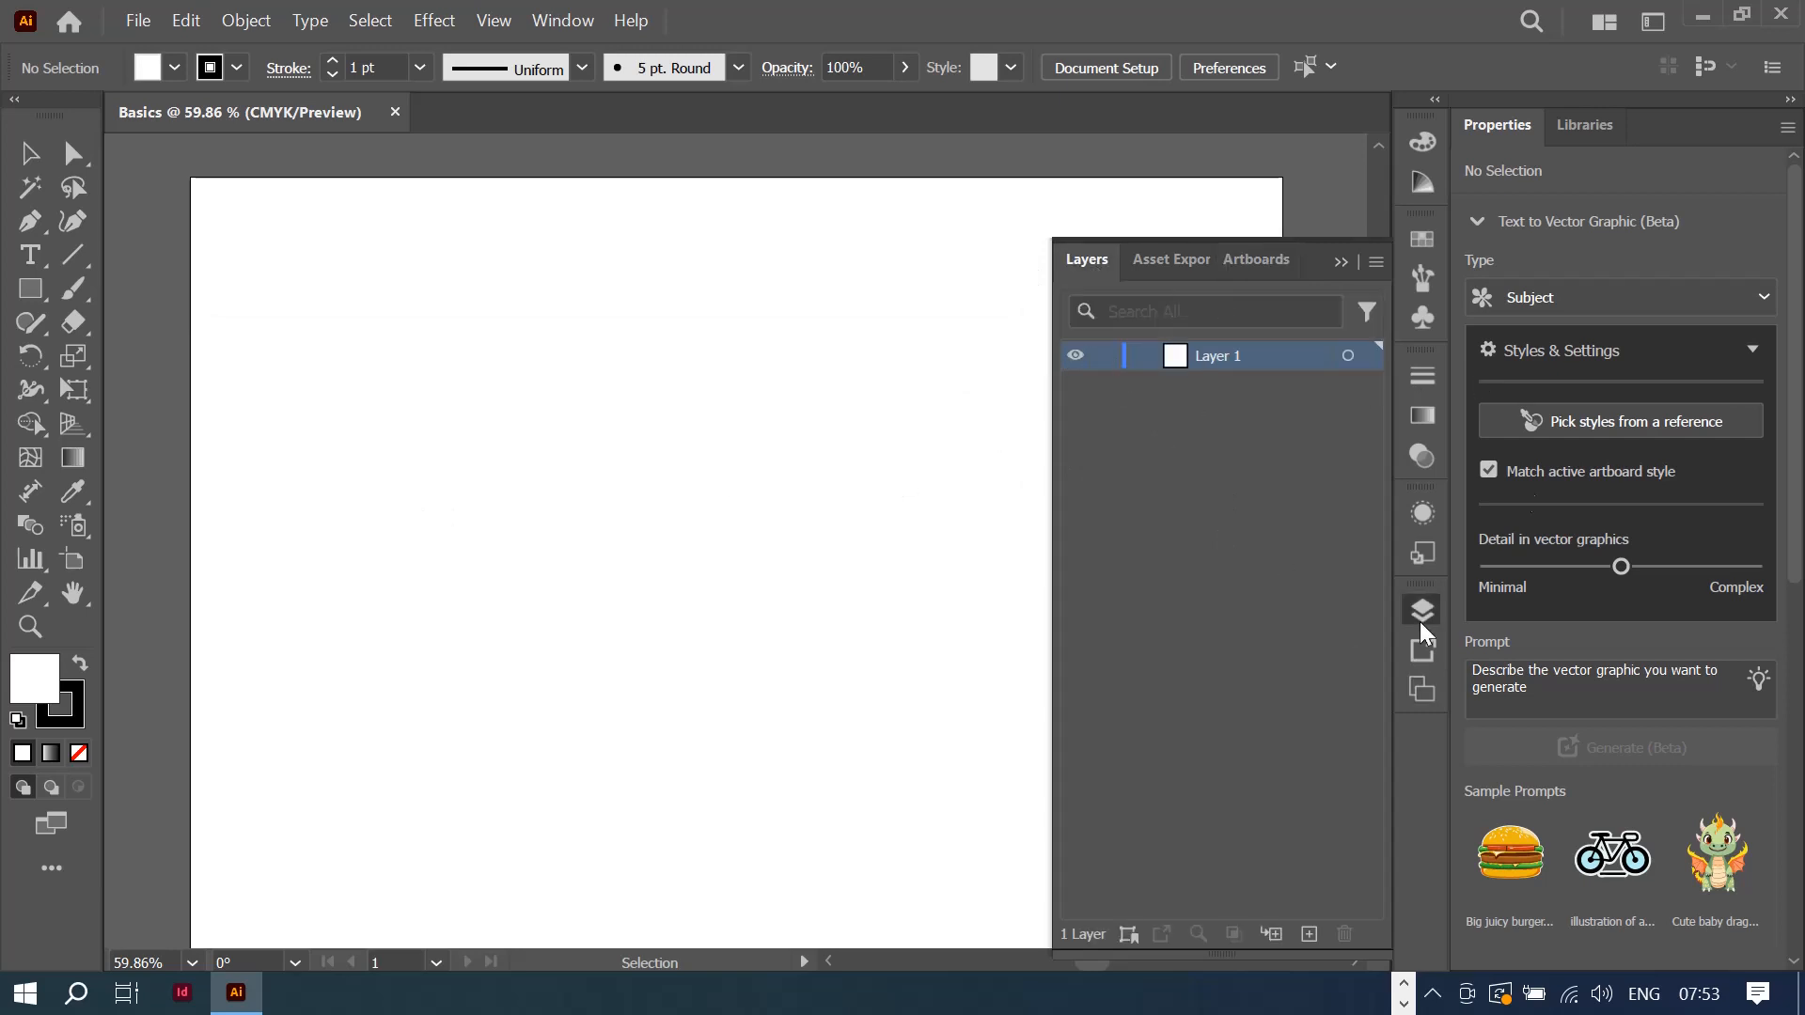
pyautogui.click(1339, 265)
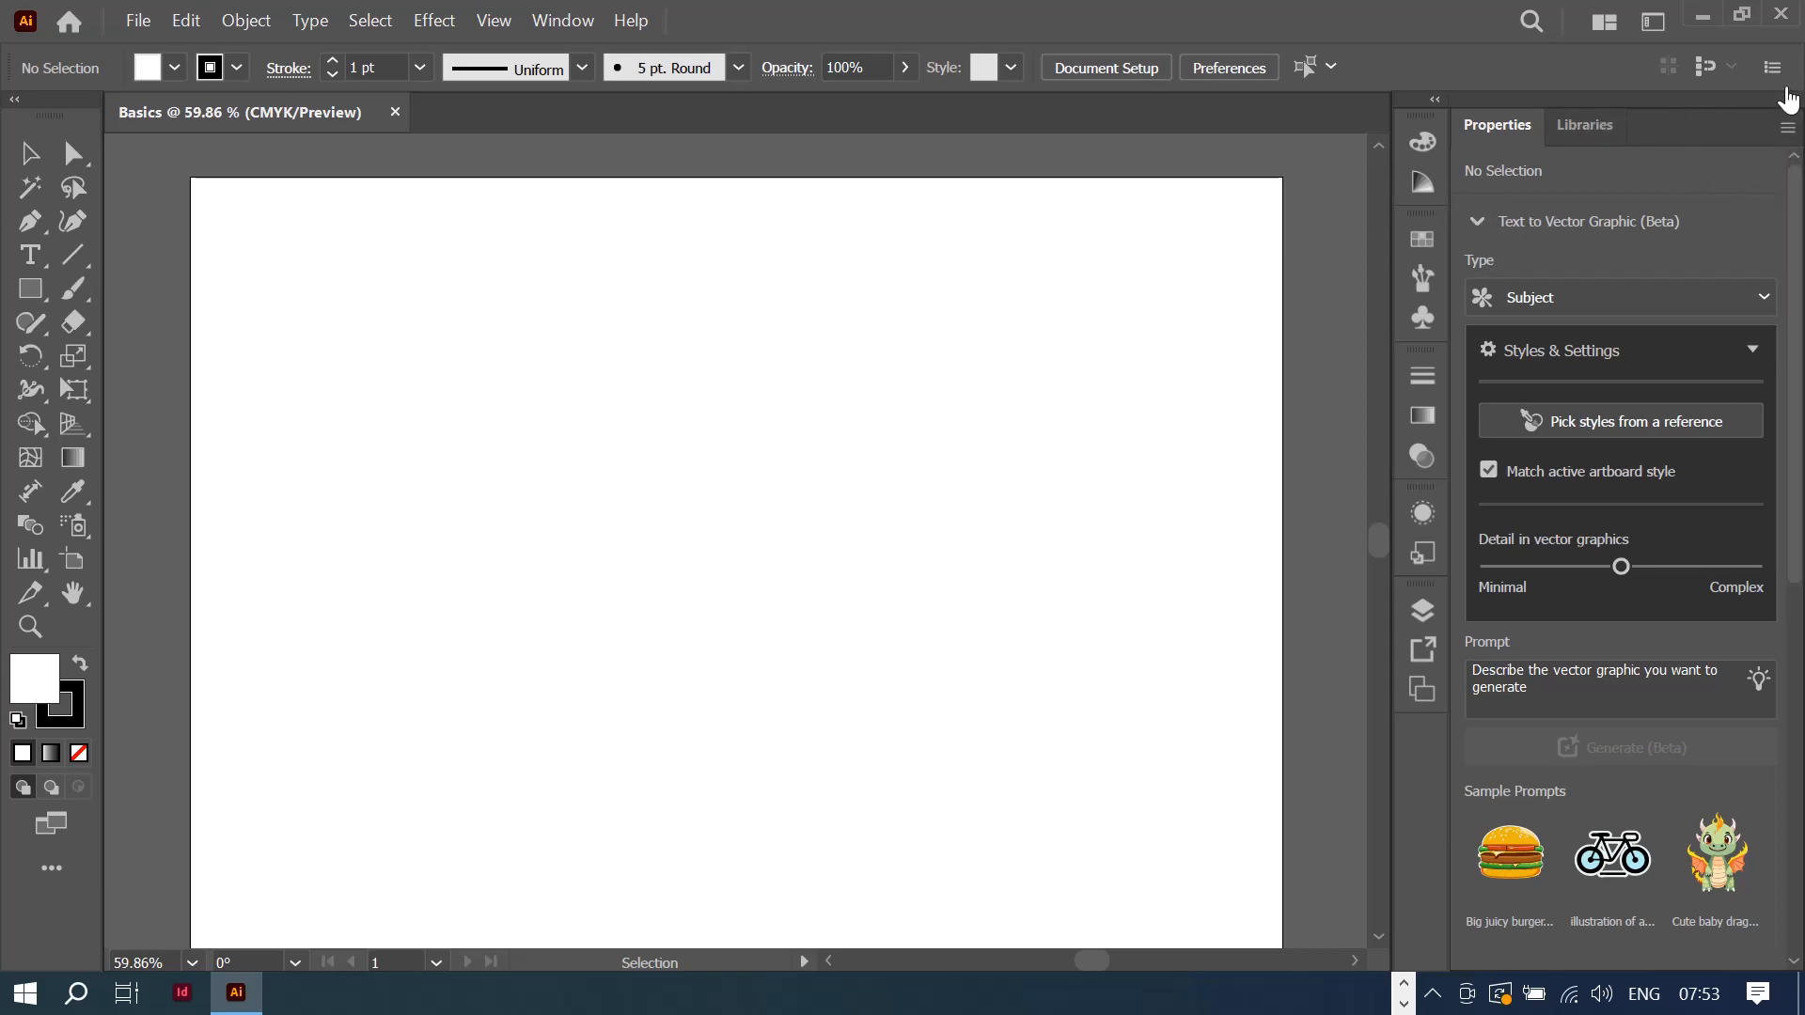
# Step: Collapse the Properties and Libraries dock to icons to enlarge the canvas area
pyautogui.click(1791, 102)
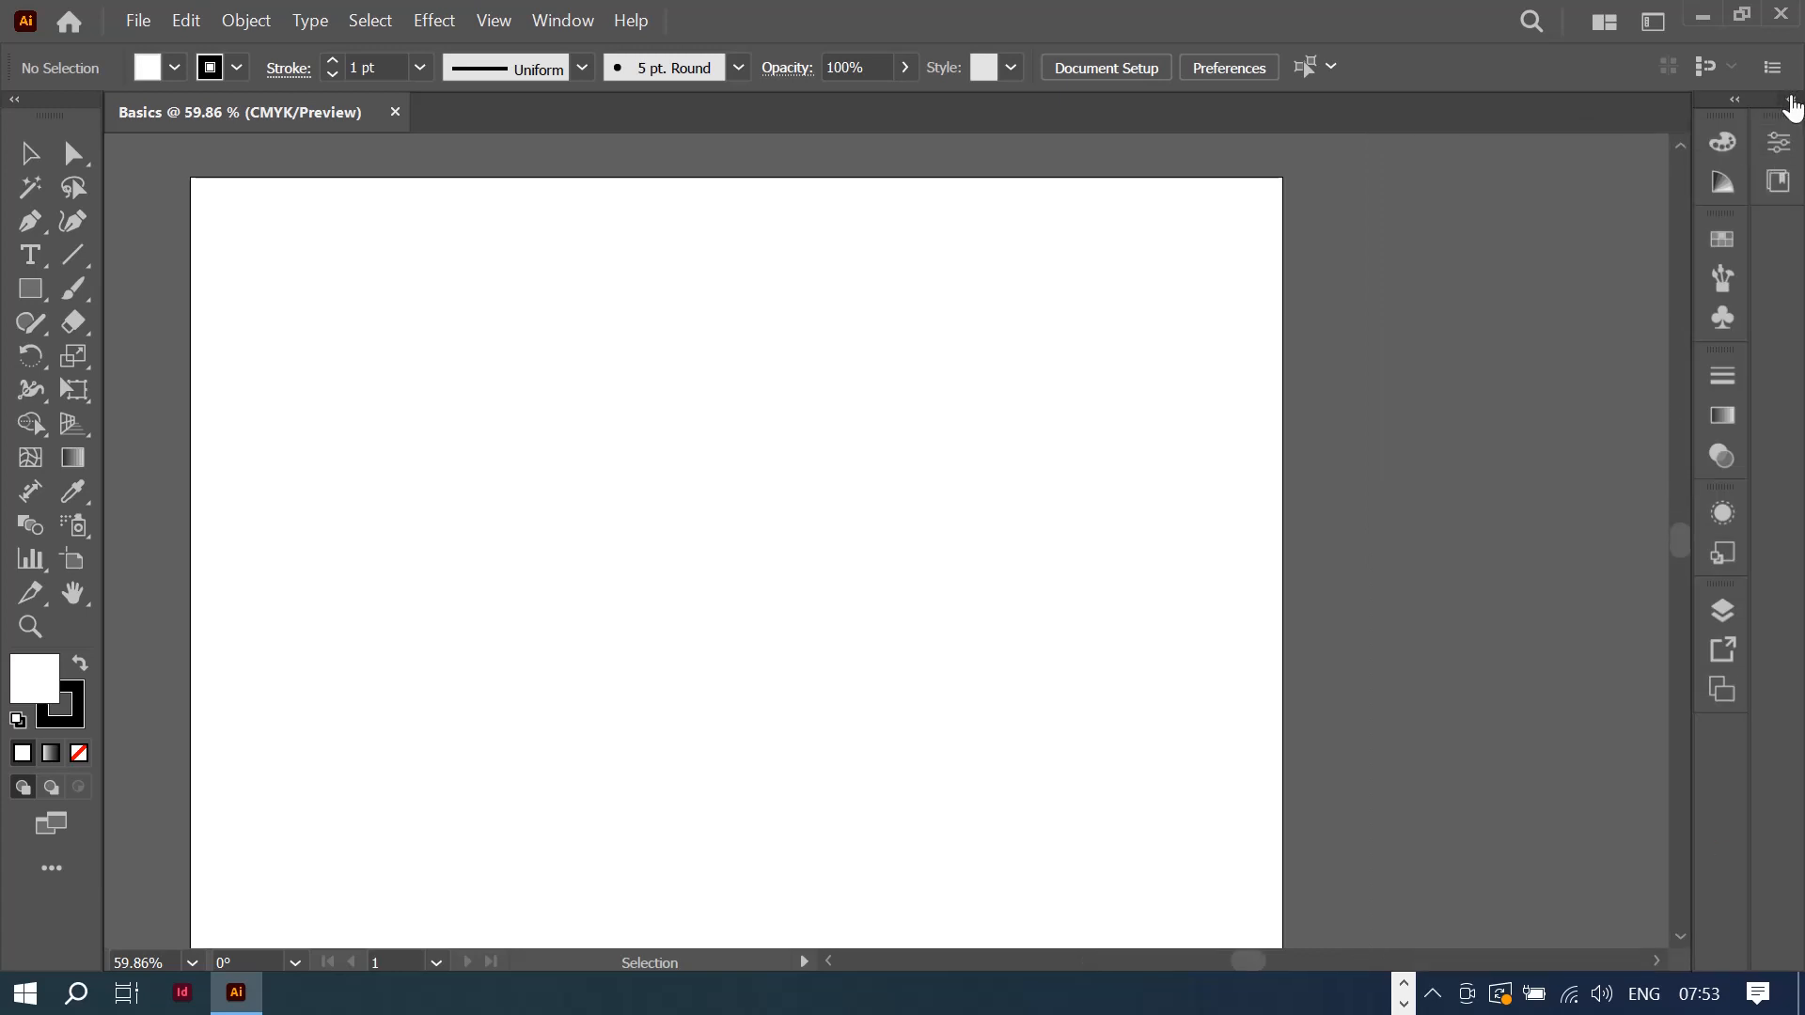
pyautogui.click(1792, 102)
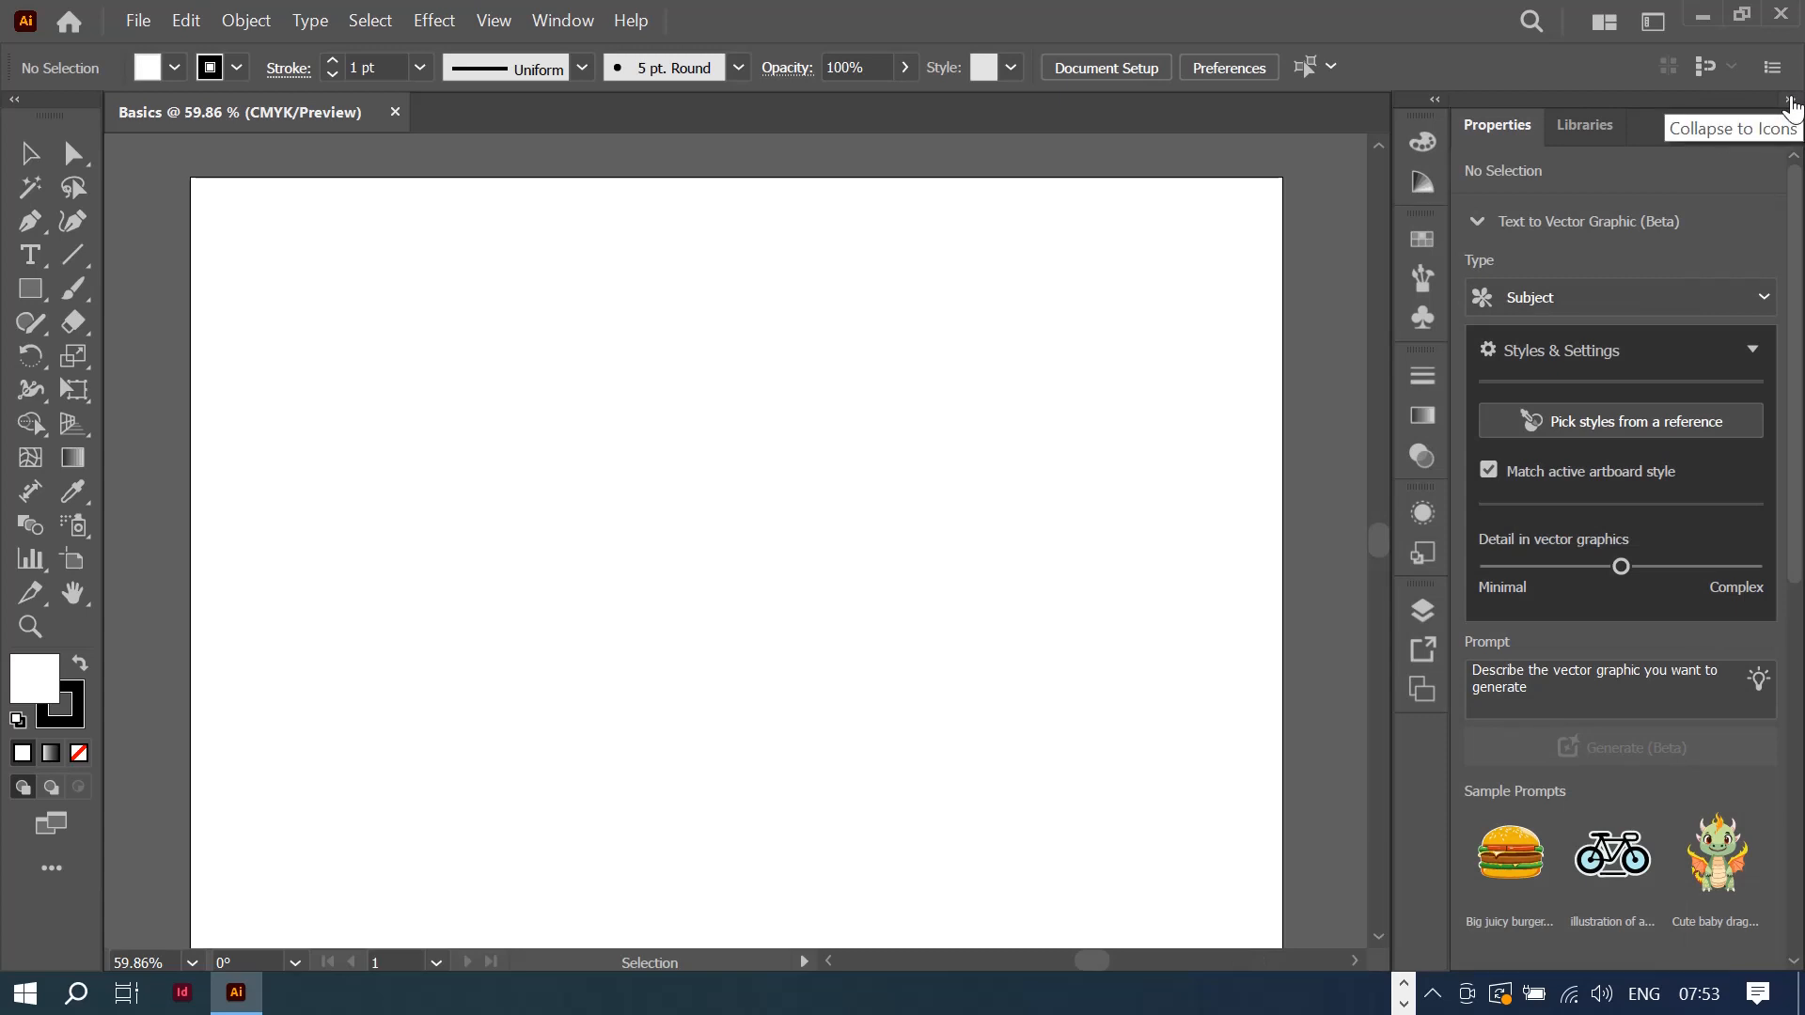
pyautogui.click(1789, 111)
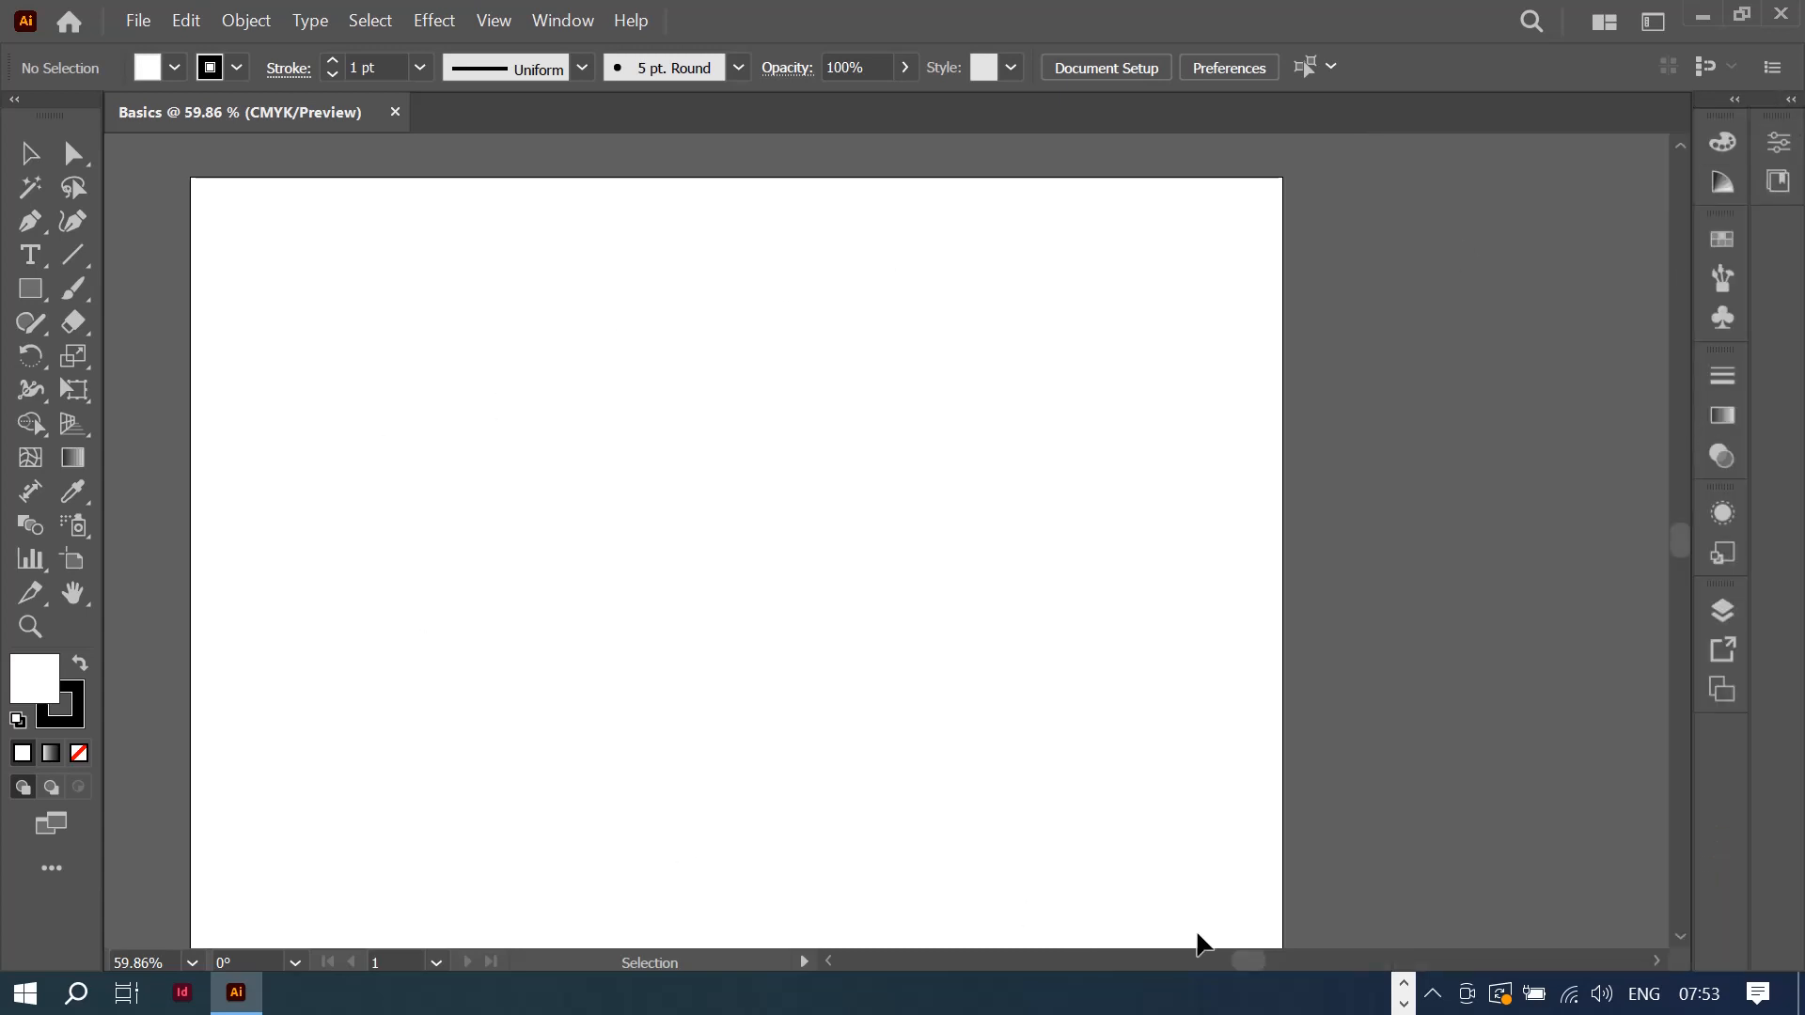
# Step: Center the artboard horizontally in the canvas area and set the zoom level to 50%
pyautogui.moveTo(1252, 963); pyautogui.dragTo(1258, 963)
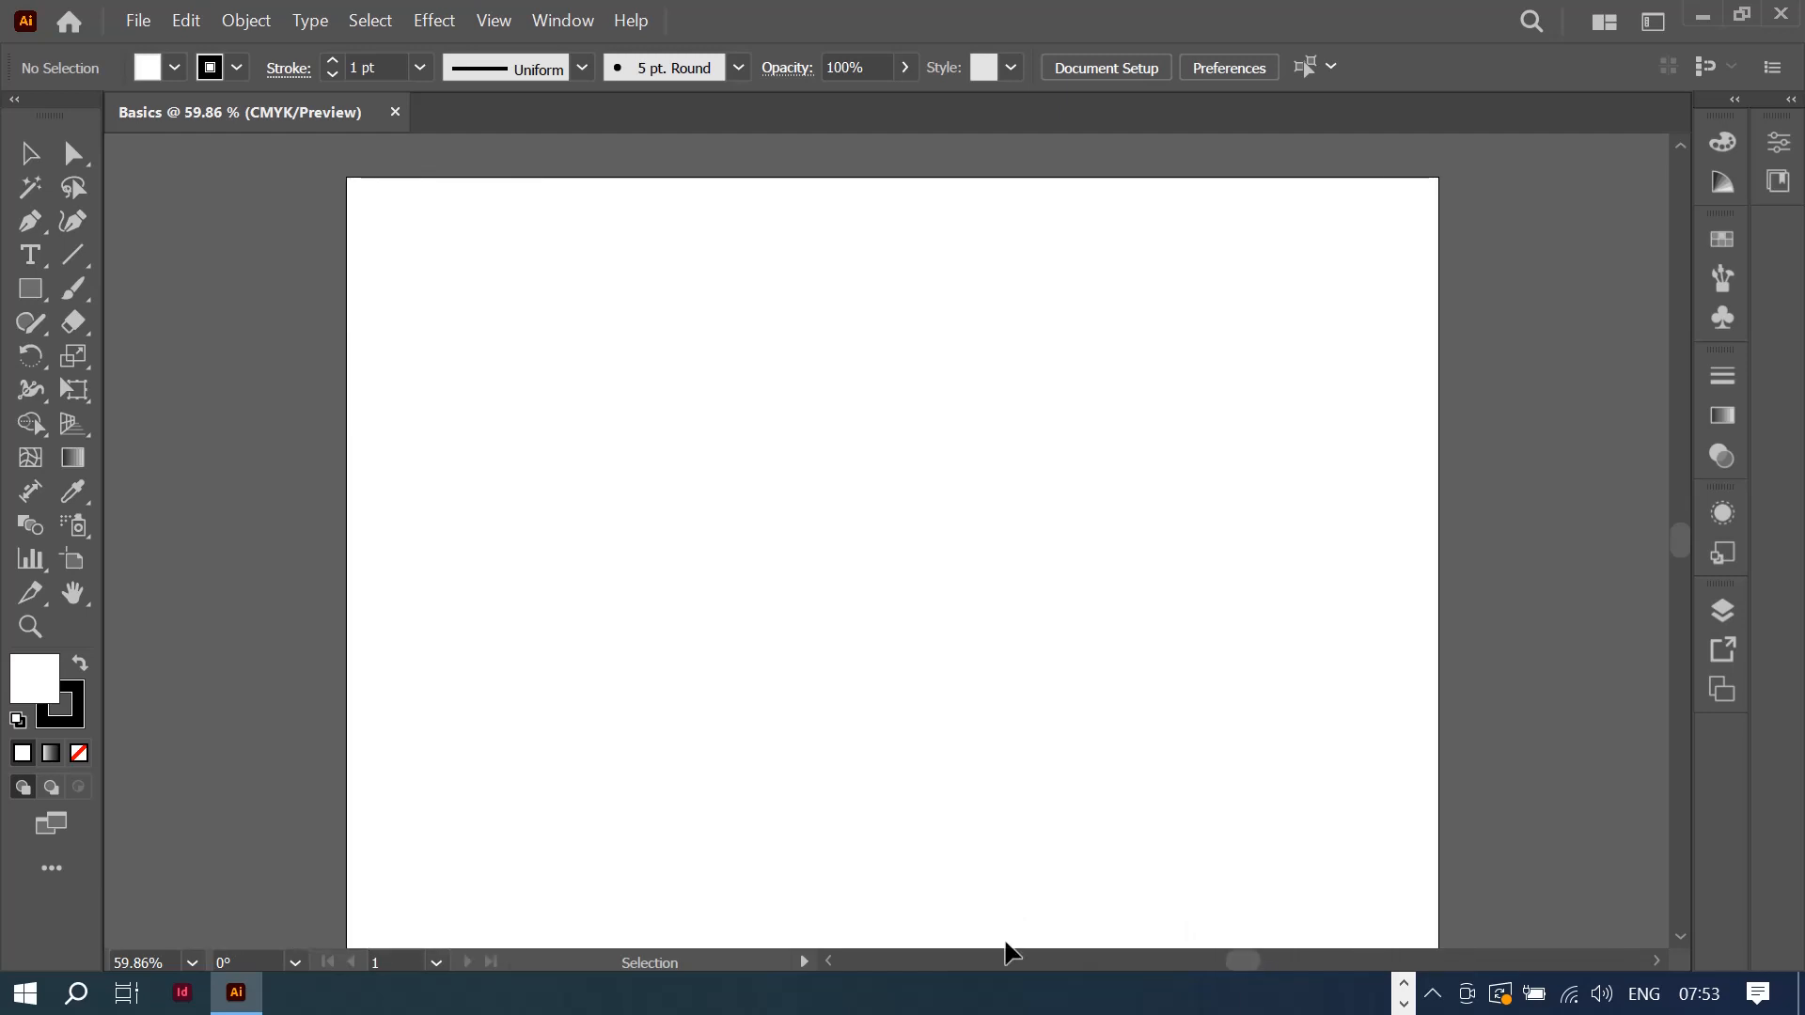
pyautogui.click(200, 967)
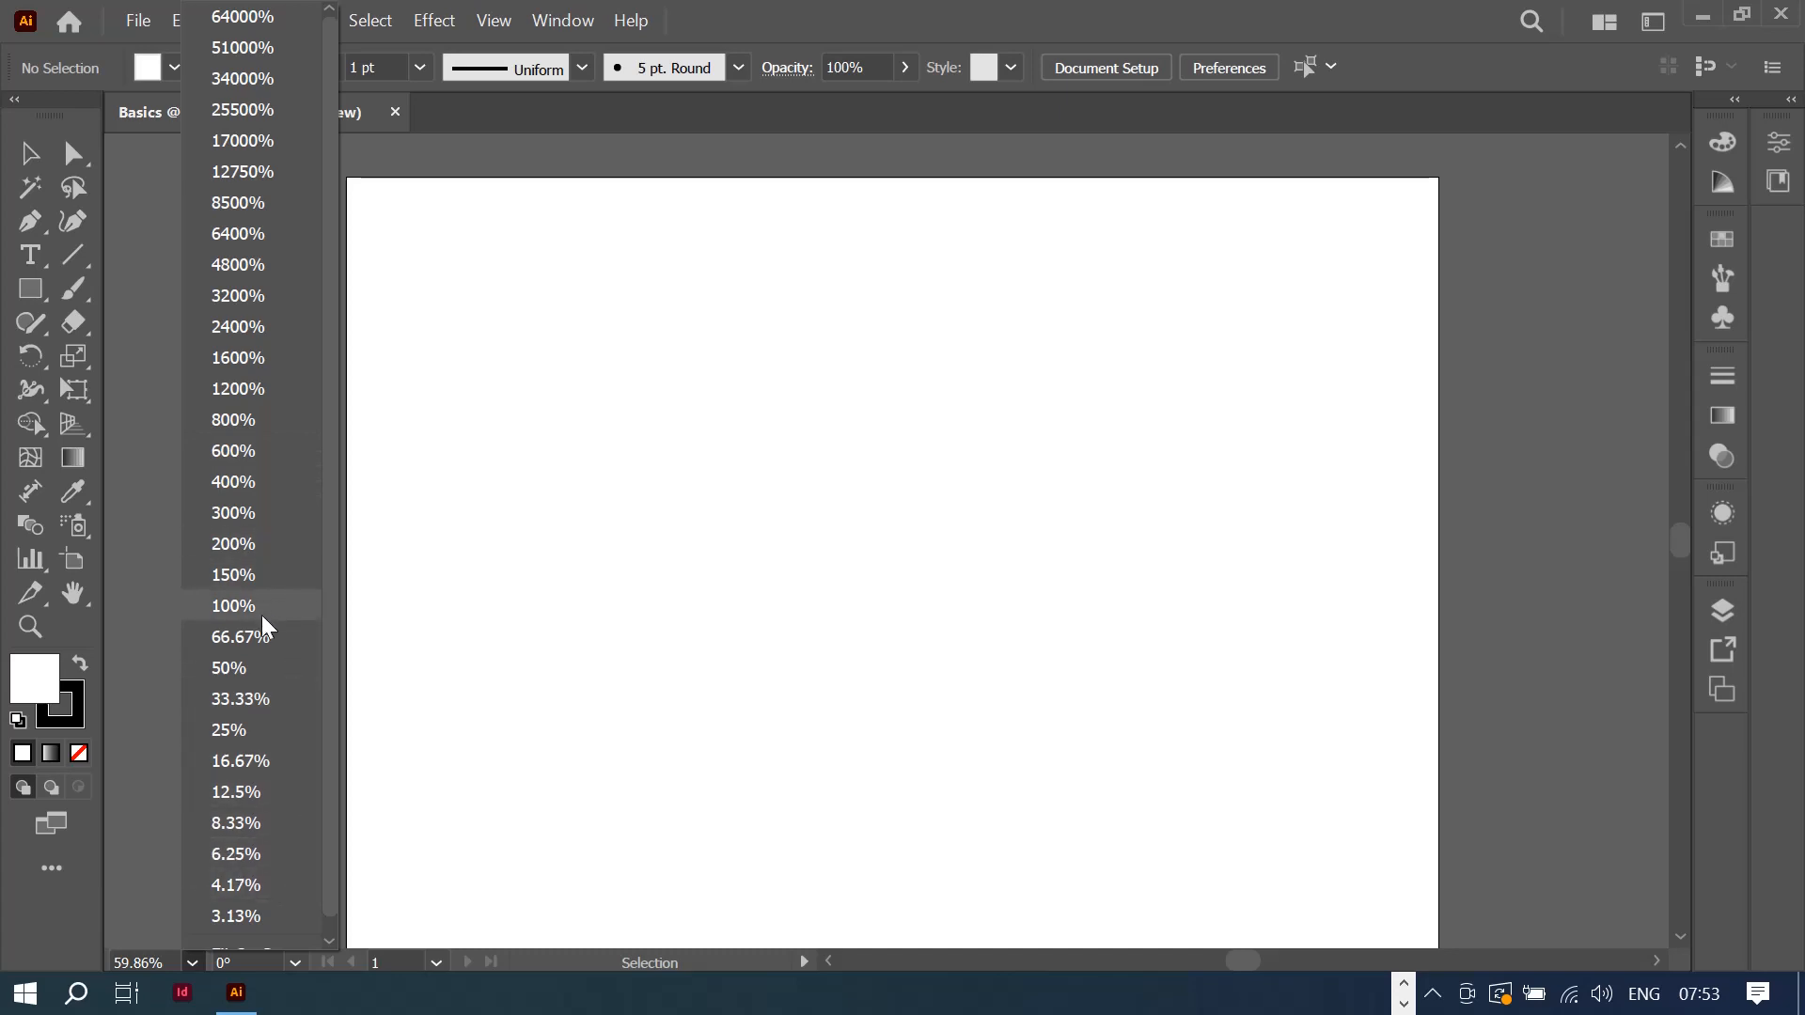
pyautogui.click(256, 669)
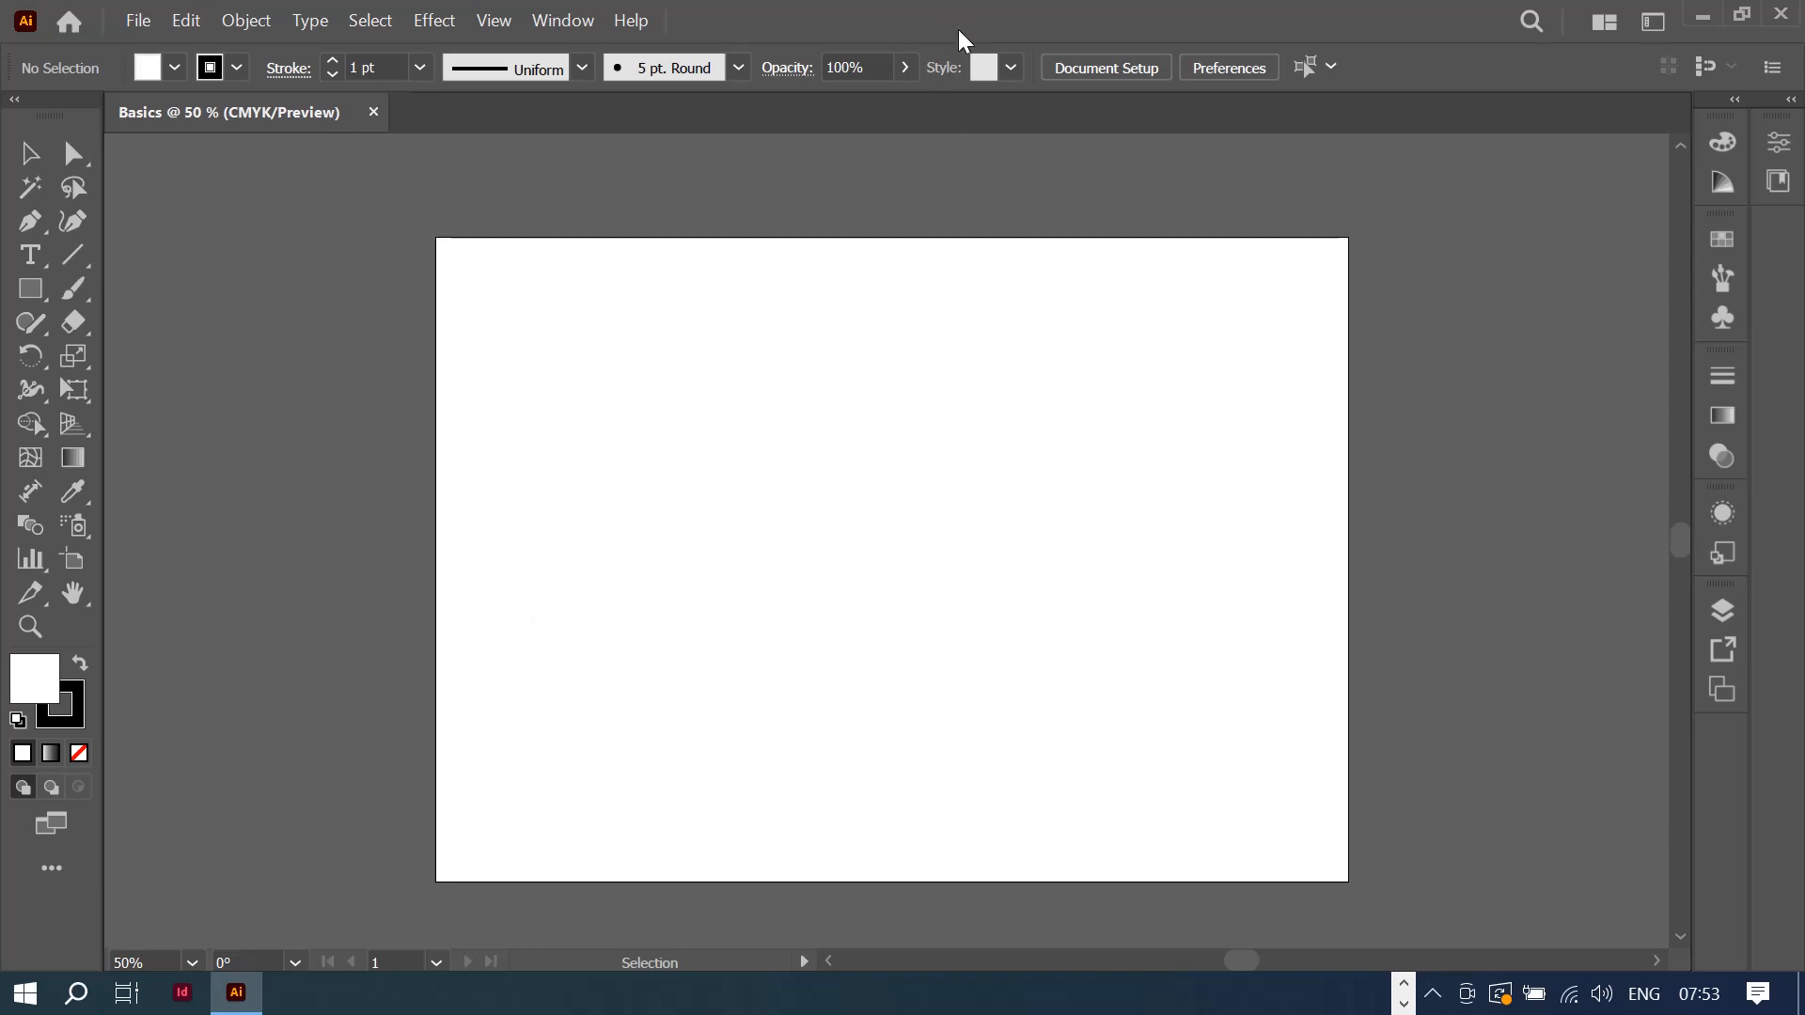
# Step: Draw a closed three-point triangle with straight sides across the upper and middle artboard using the Pen tool
pyautogui.click(74, 291)
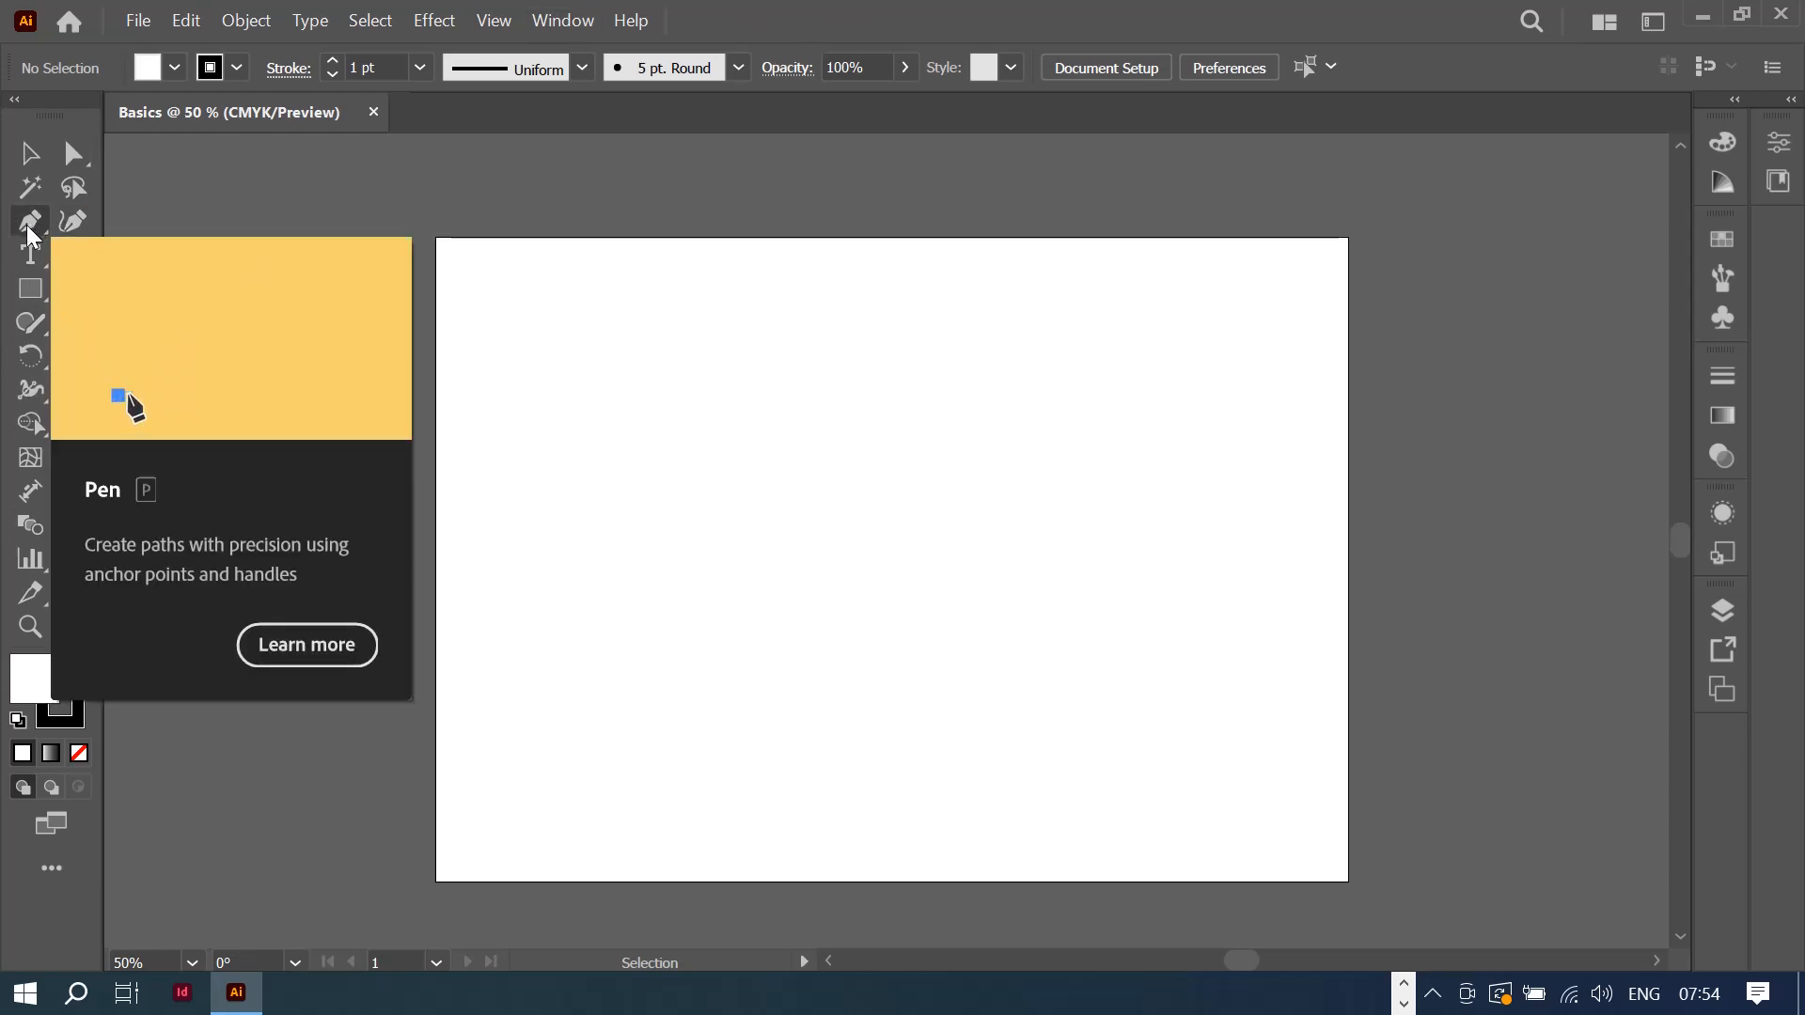
pyautogui.click(26, 223)
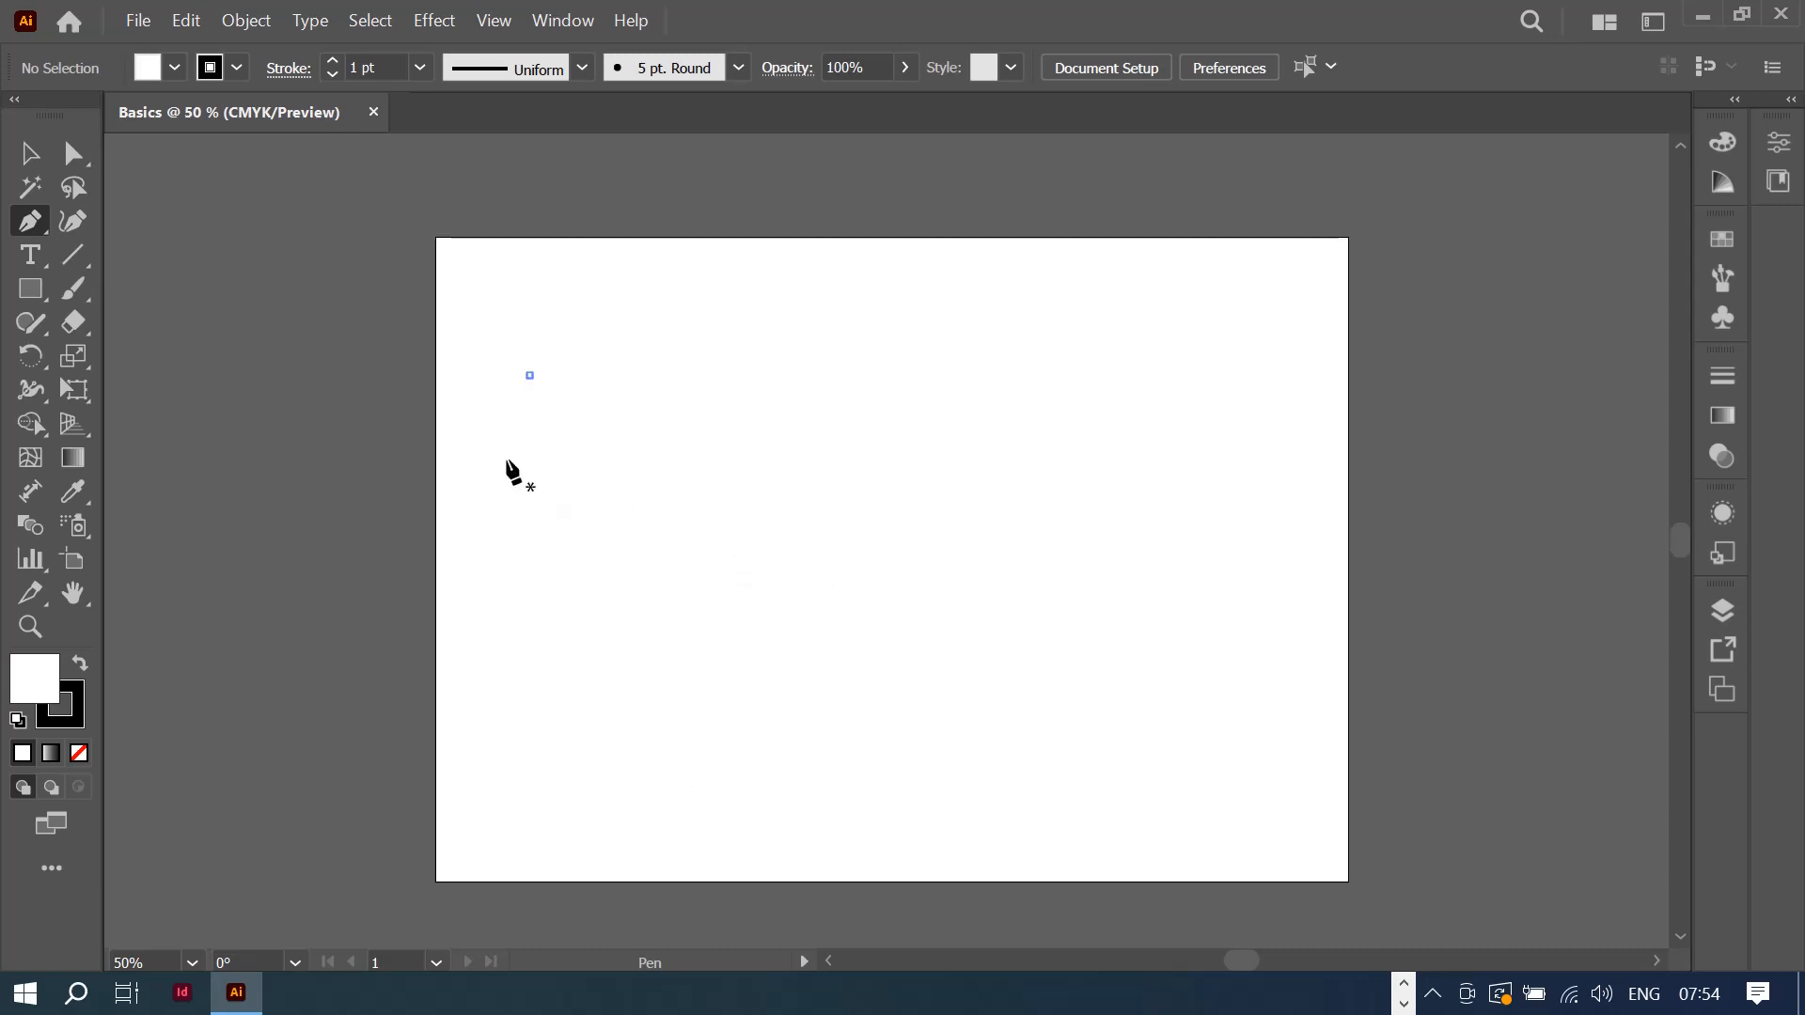
pyautogui.click(1112, 298)
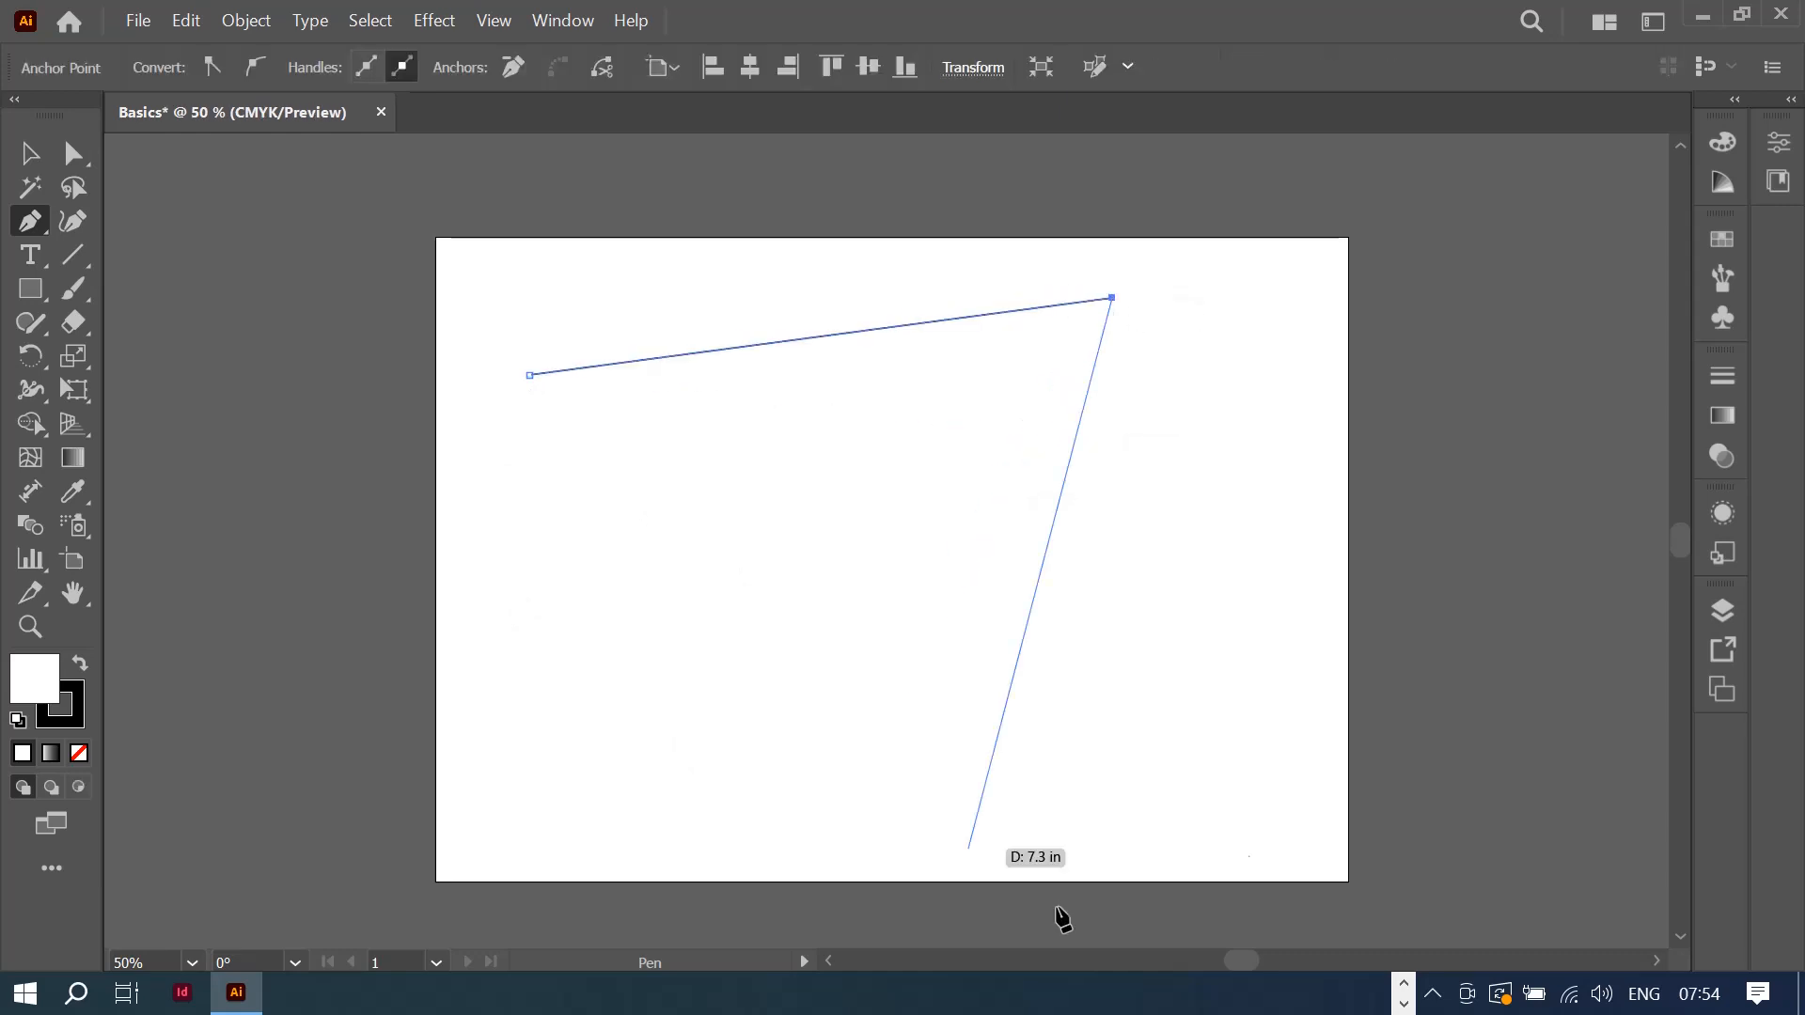
pyautogui.click(609, 713)
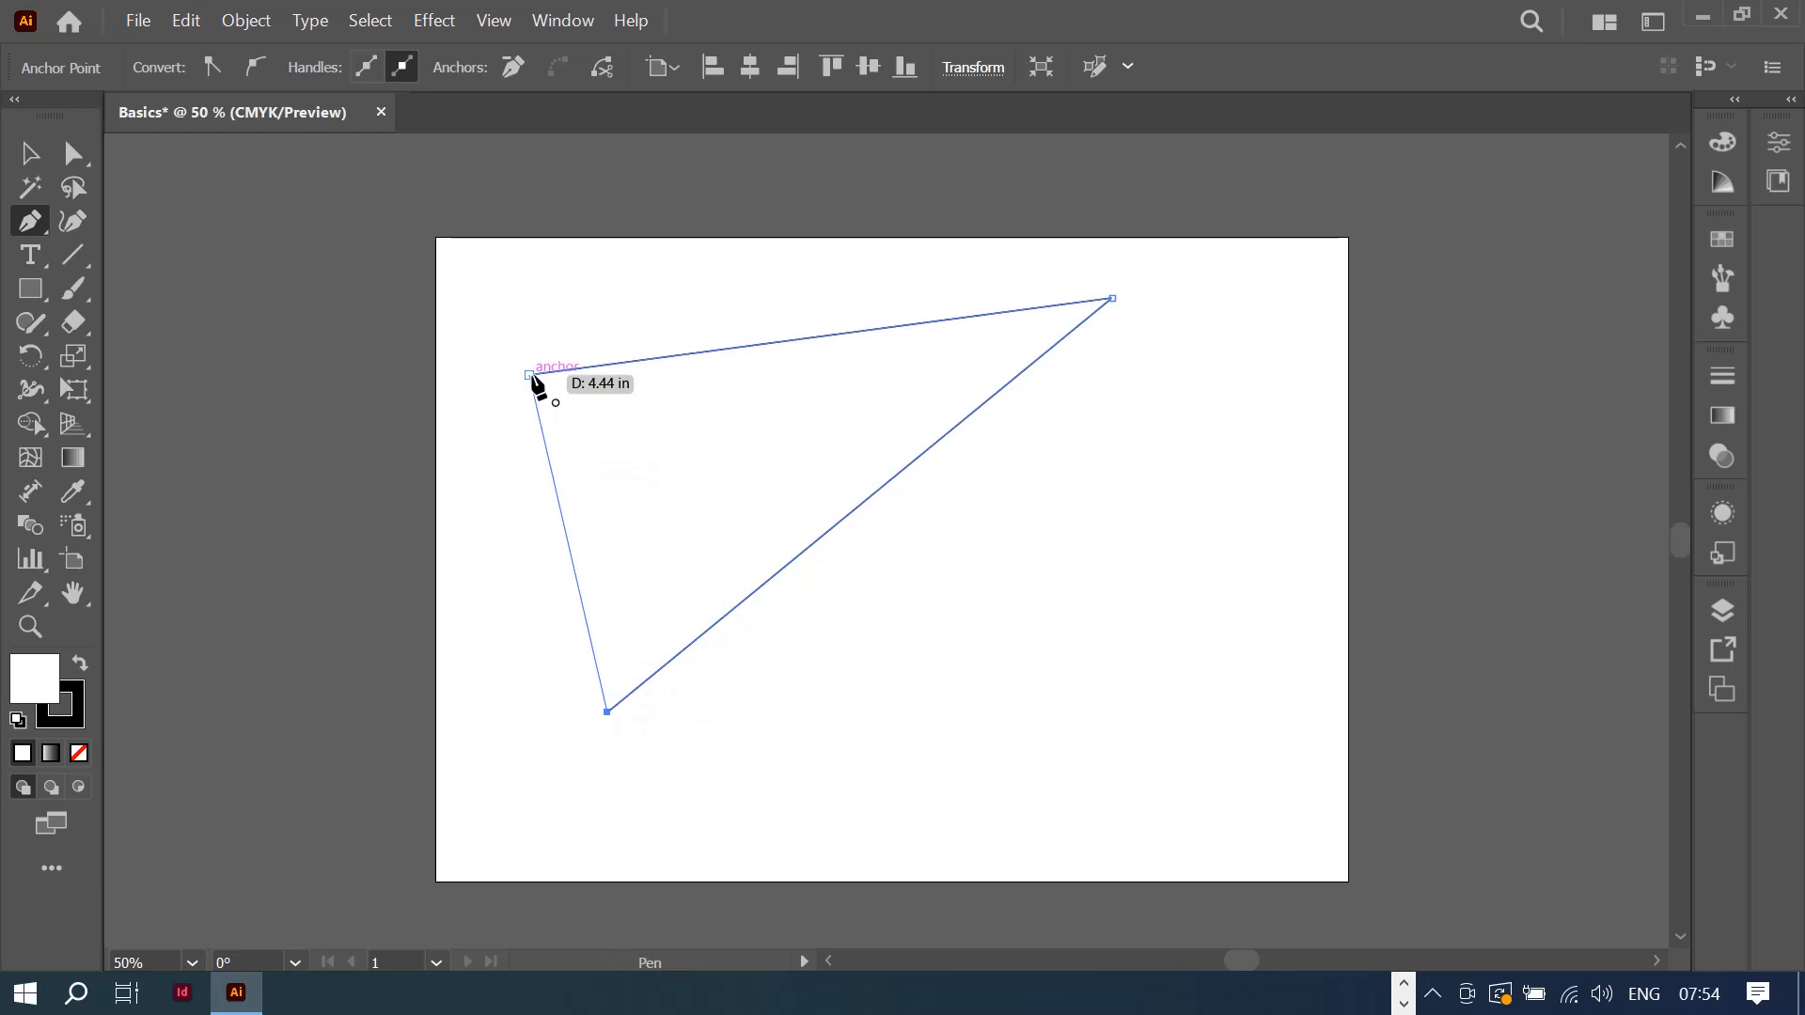
pyautogui.click(530, 374)
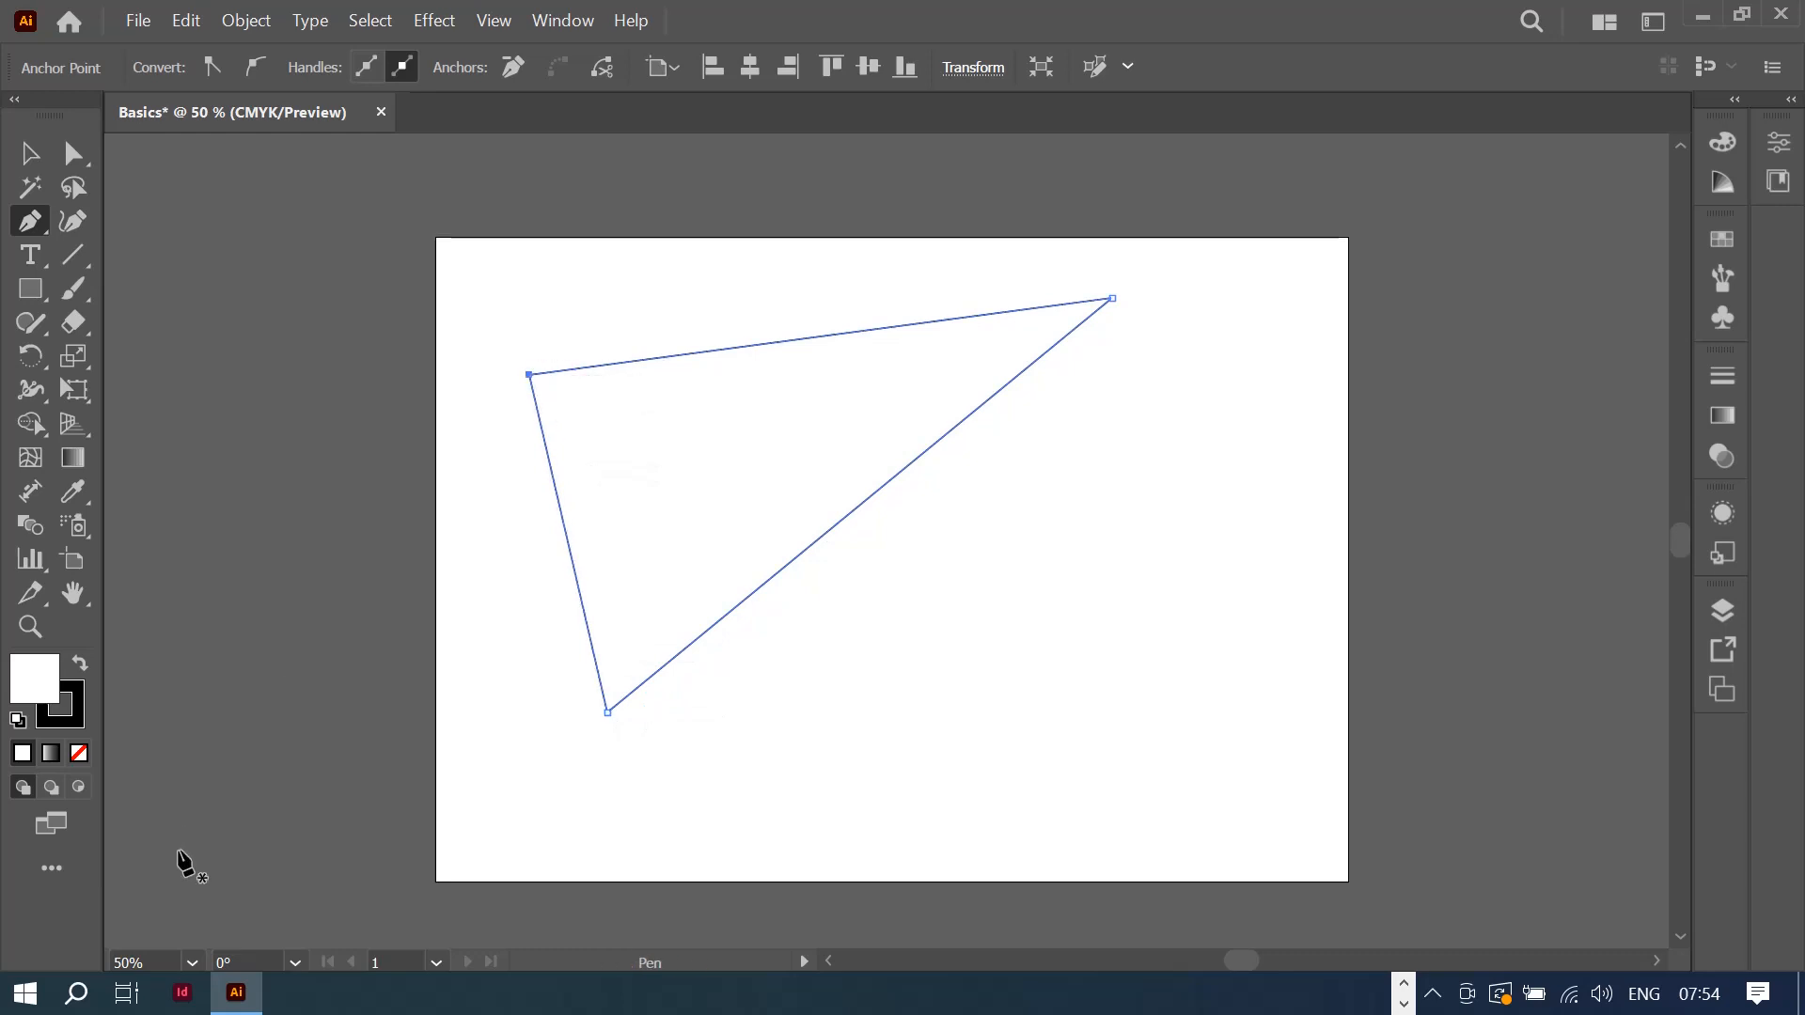
# Step: Draw a closed, slanted four-sided shape with straight edges to the lower right of the triangle
pyautogui.click(1147, 411)
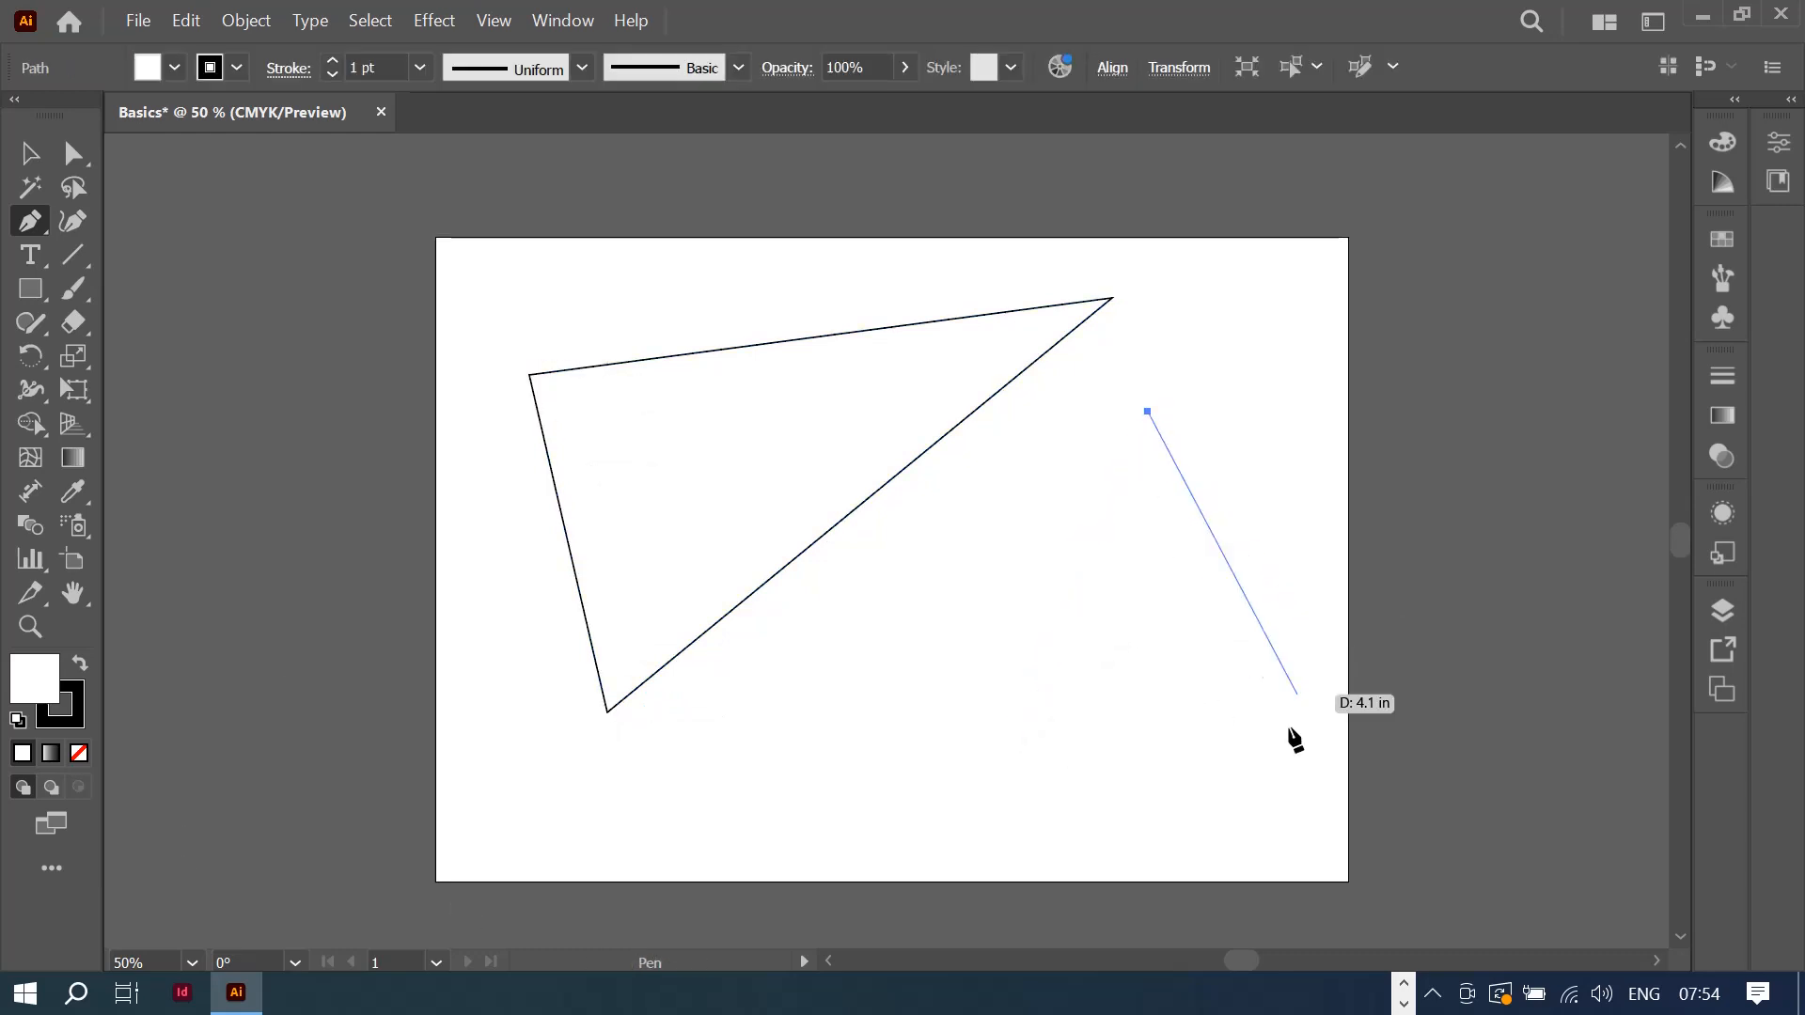
pyautogui.click(1289, 528)
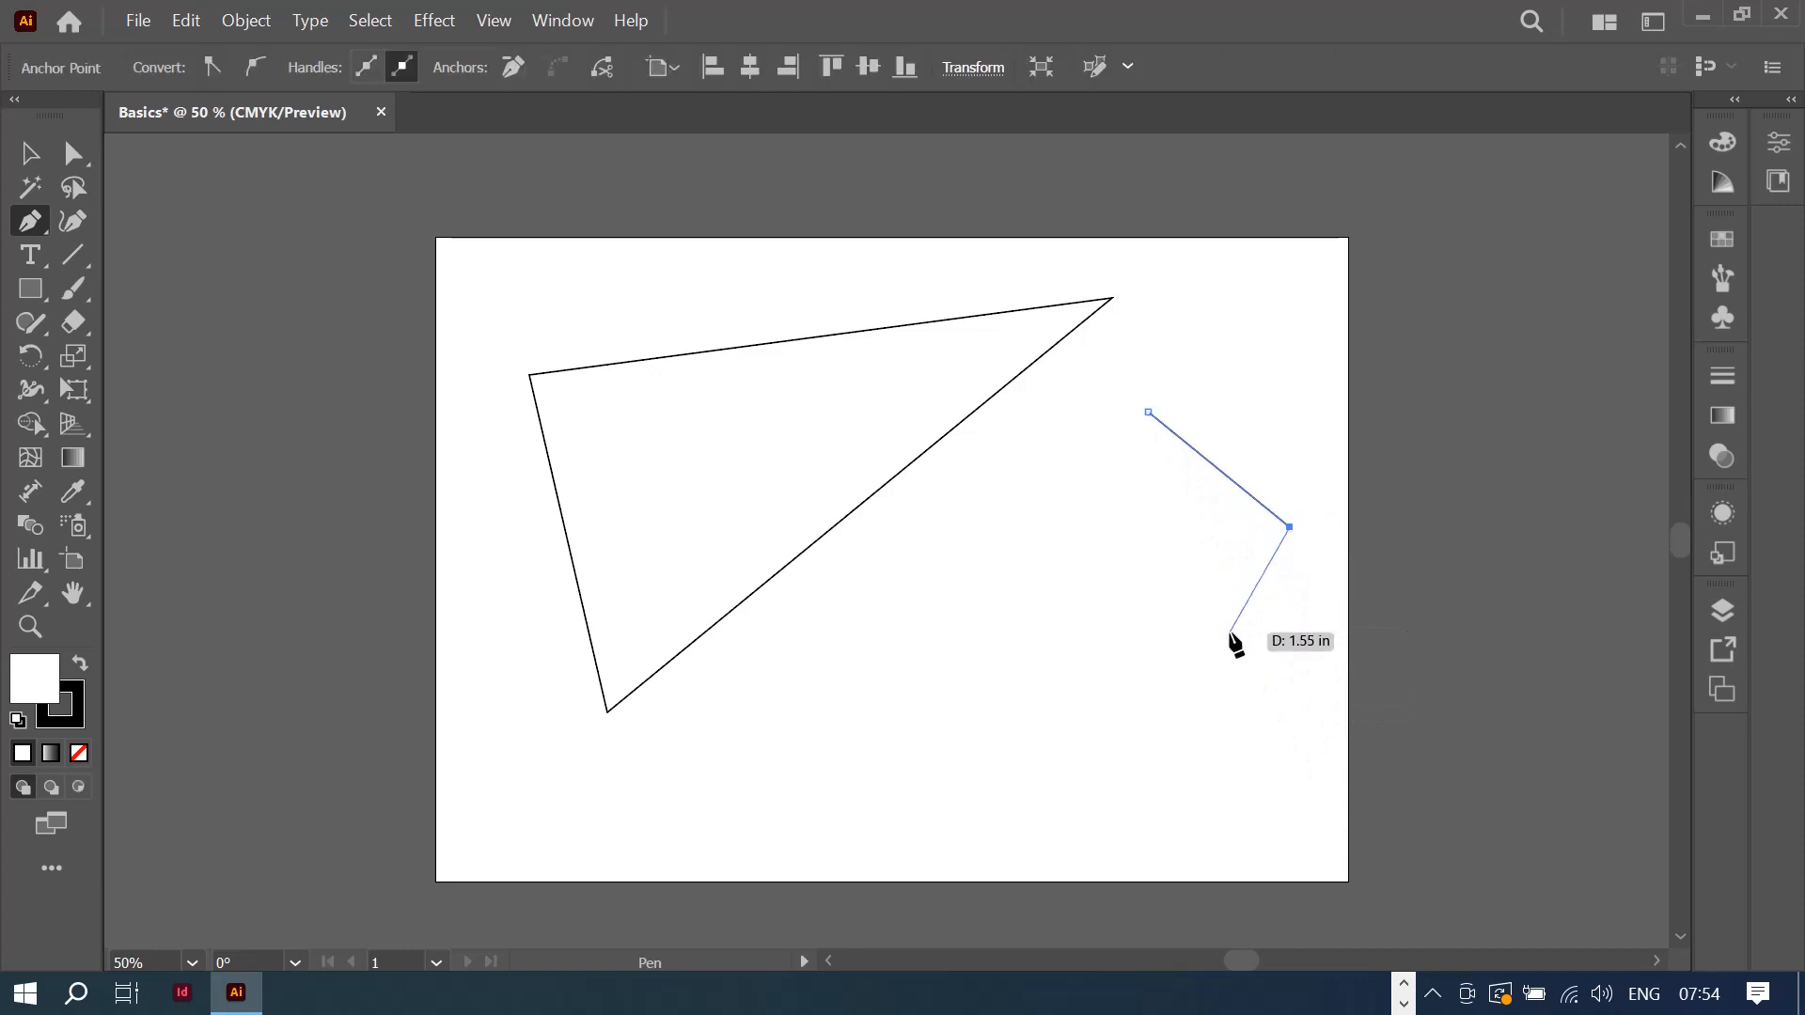
pyautogui.click(1099, 820)
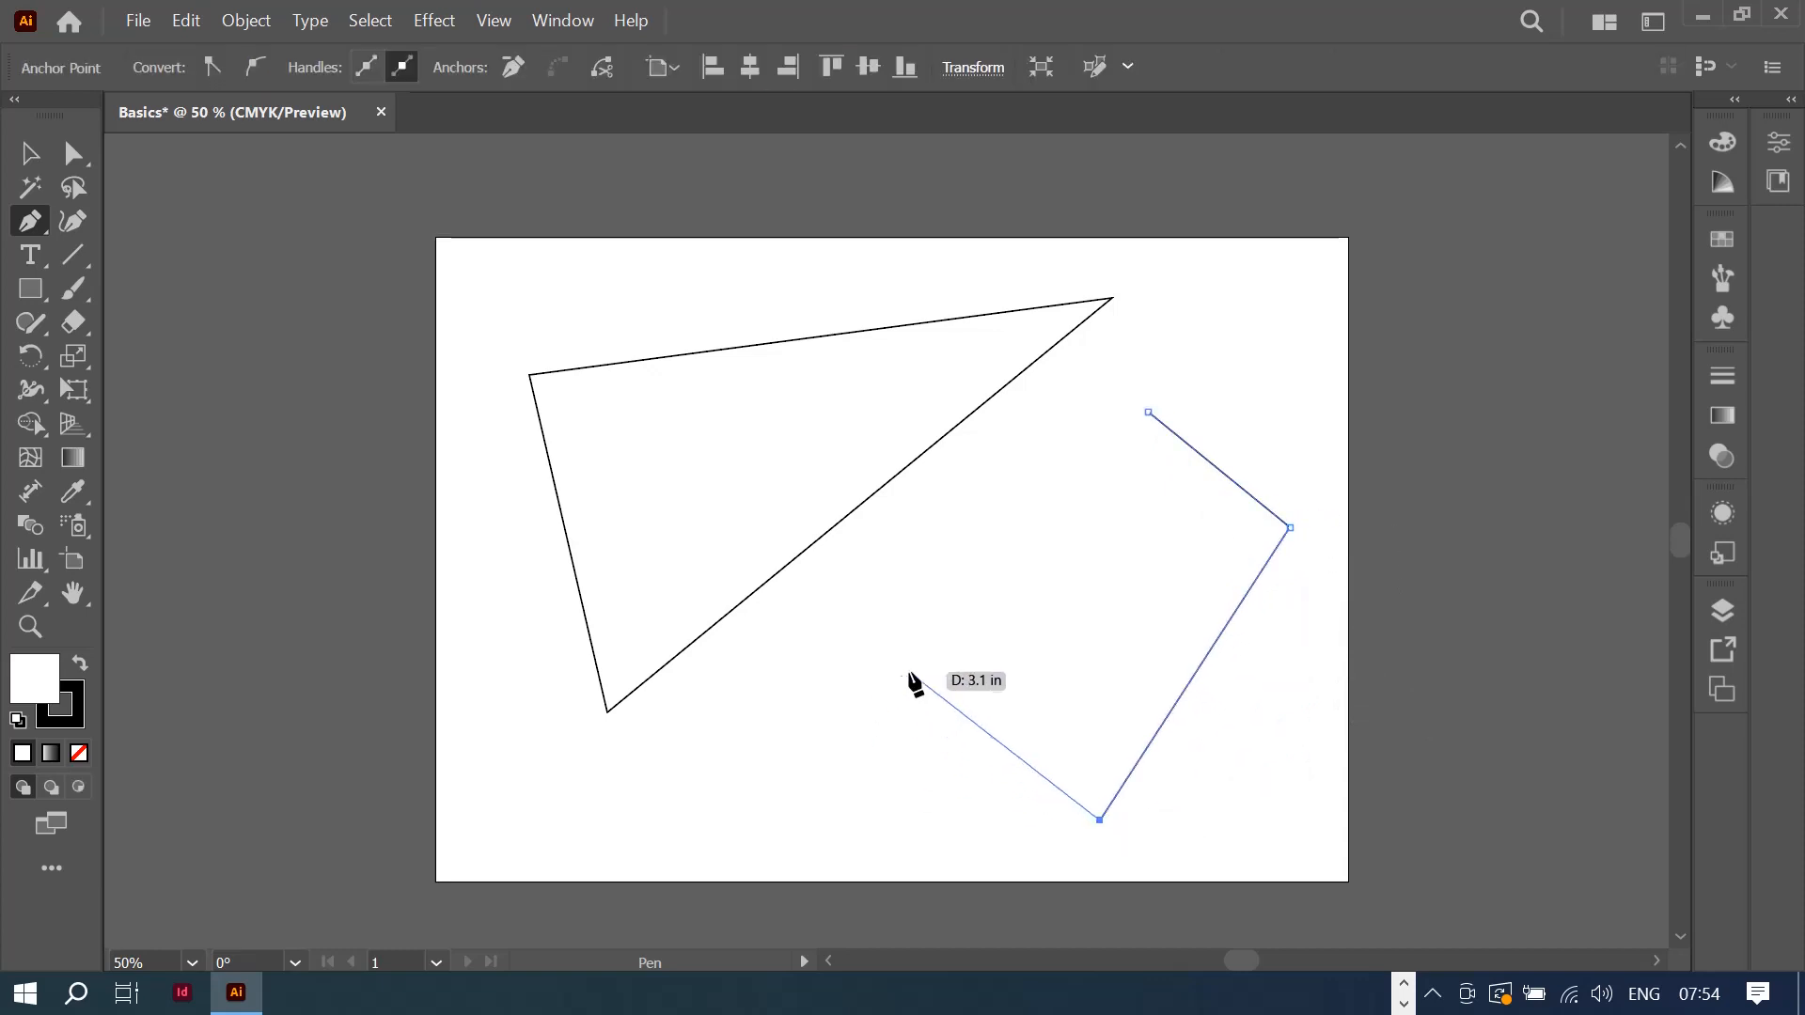
pyautogui.click(923, 711)
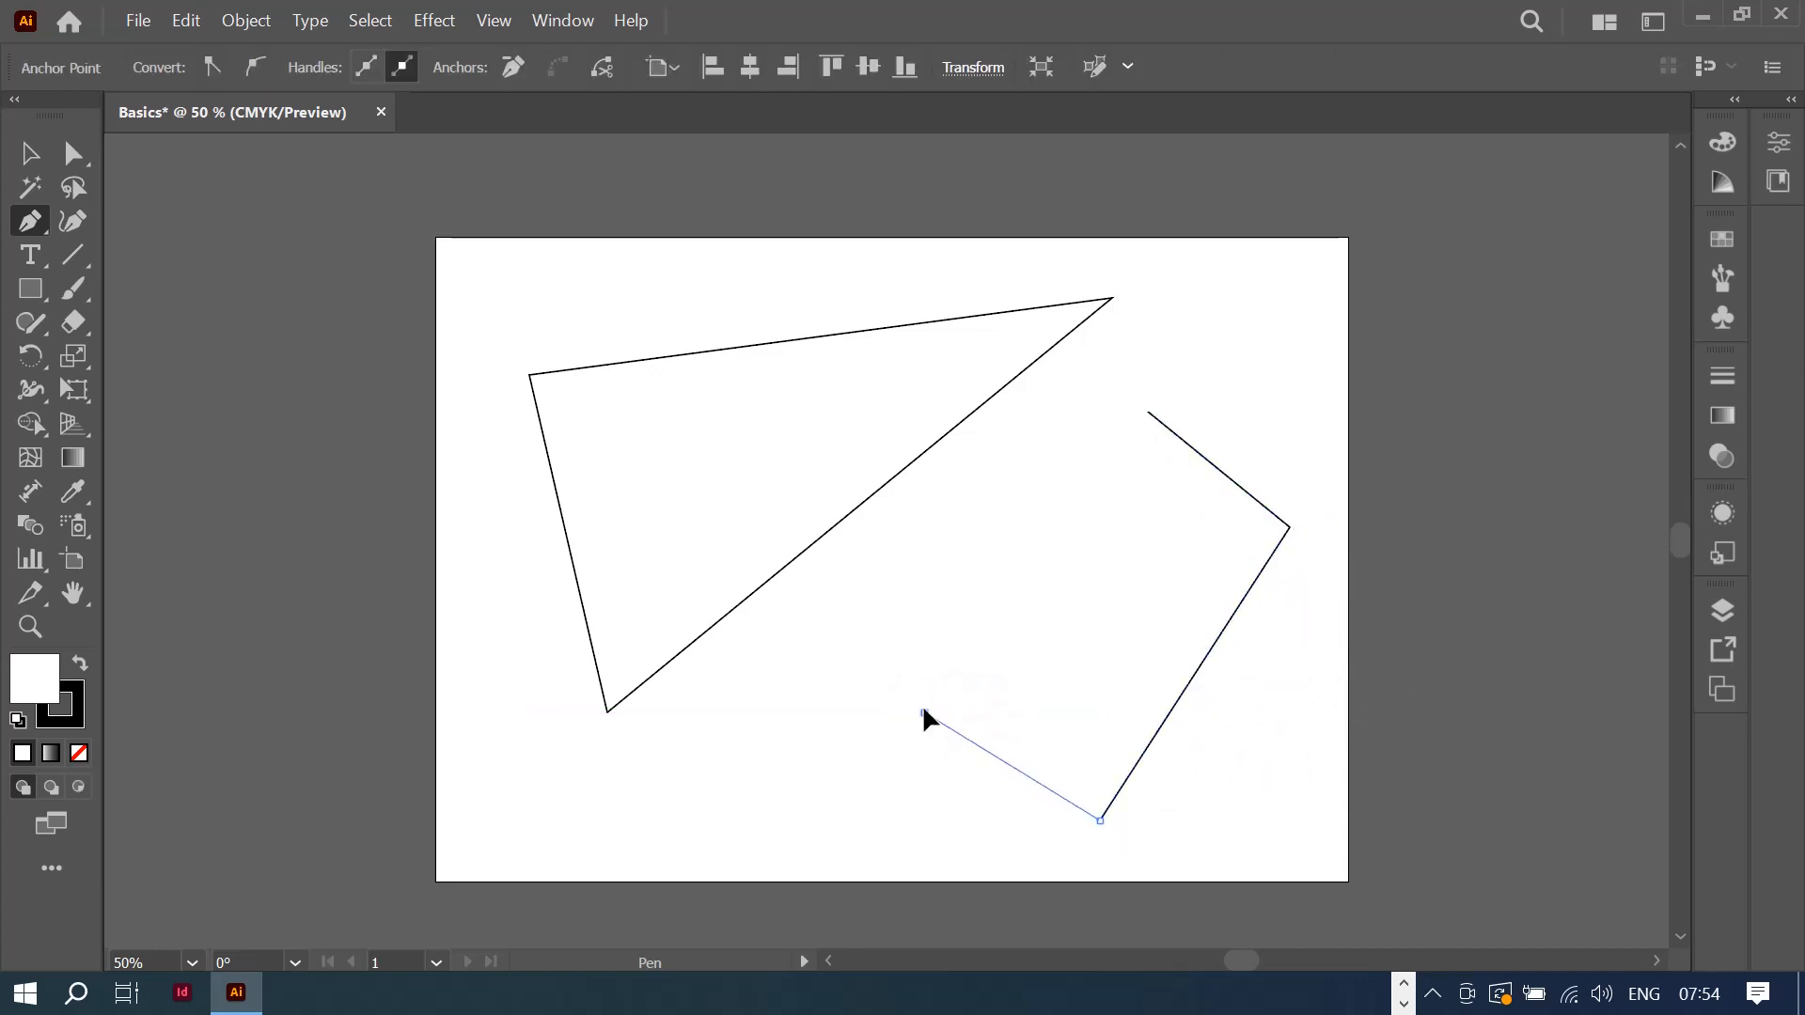
pyautogui.click(1147, 412)
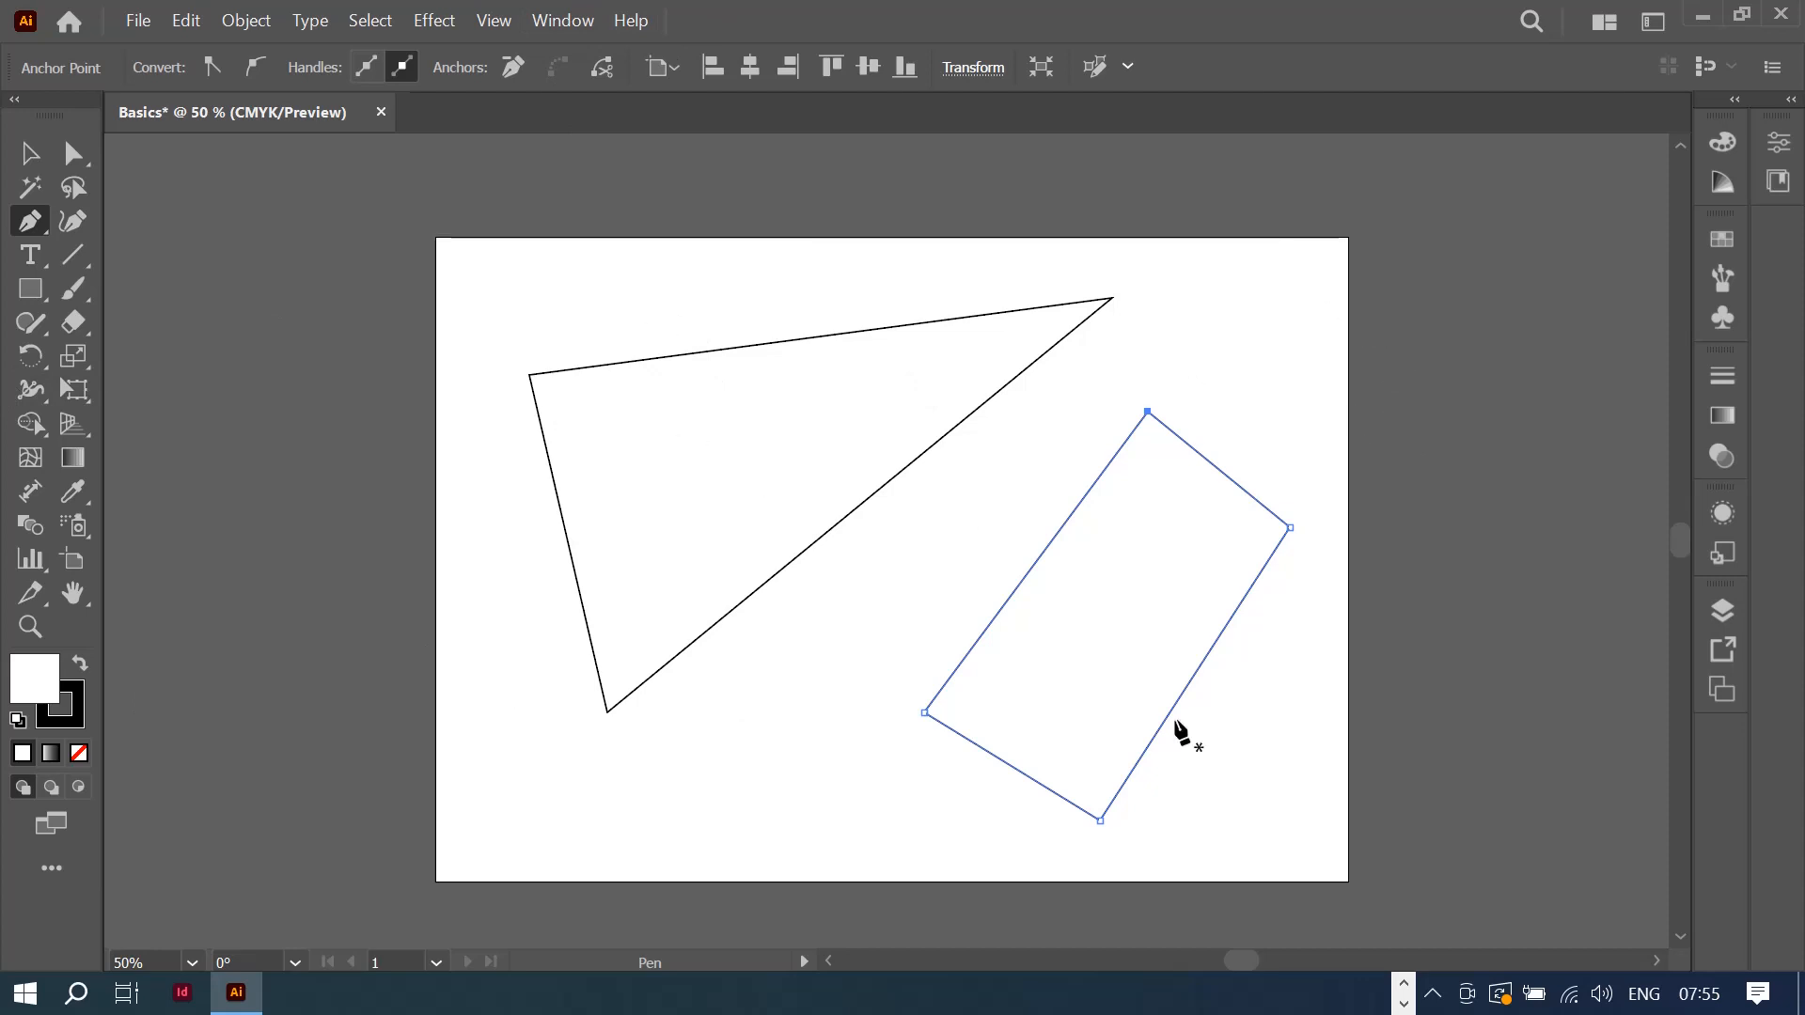
# Step: Select the slanted four-sided shape as a whole and delete it
pyautogui.click(29, 165)
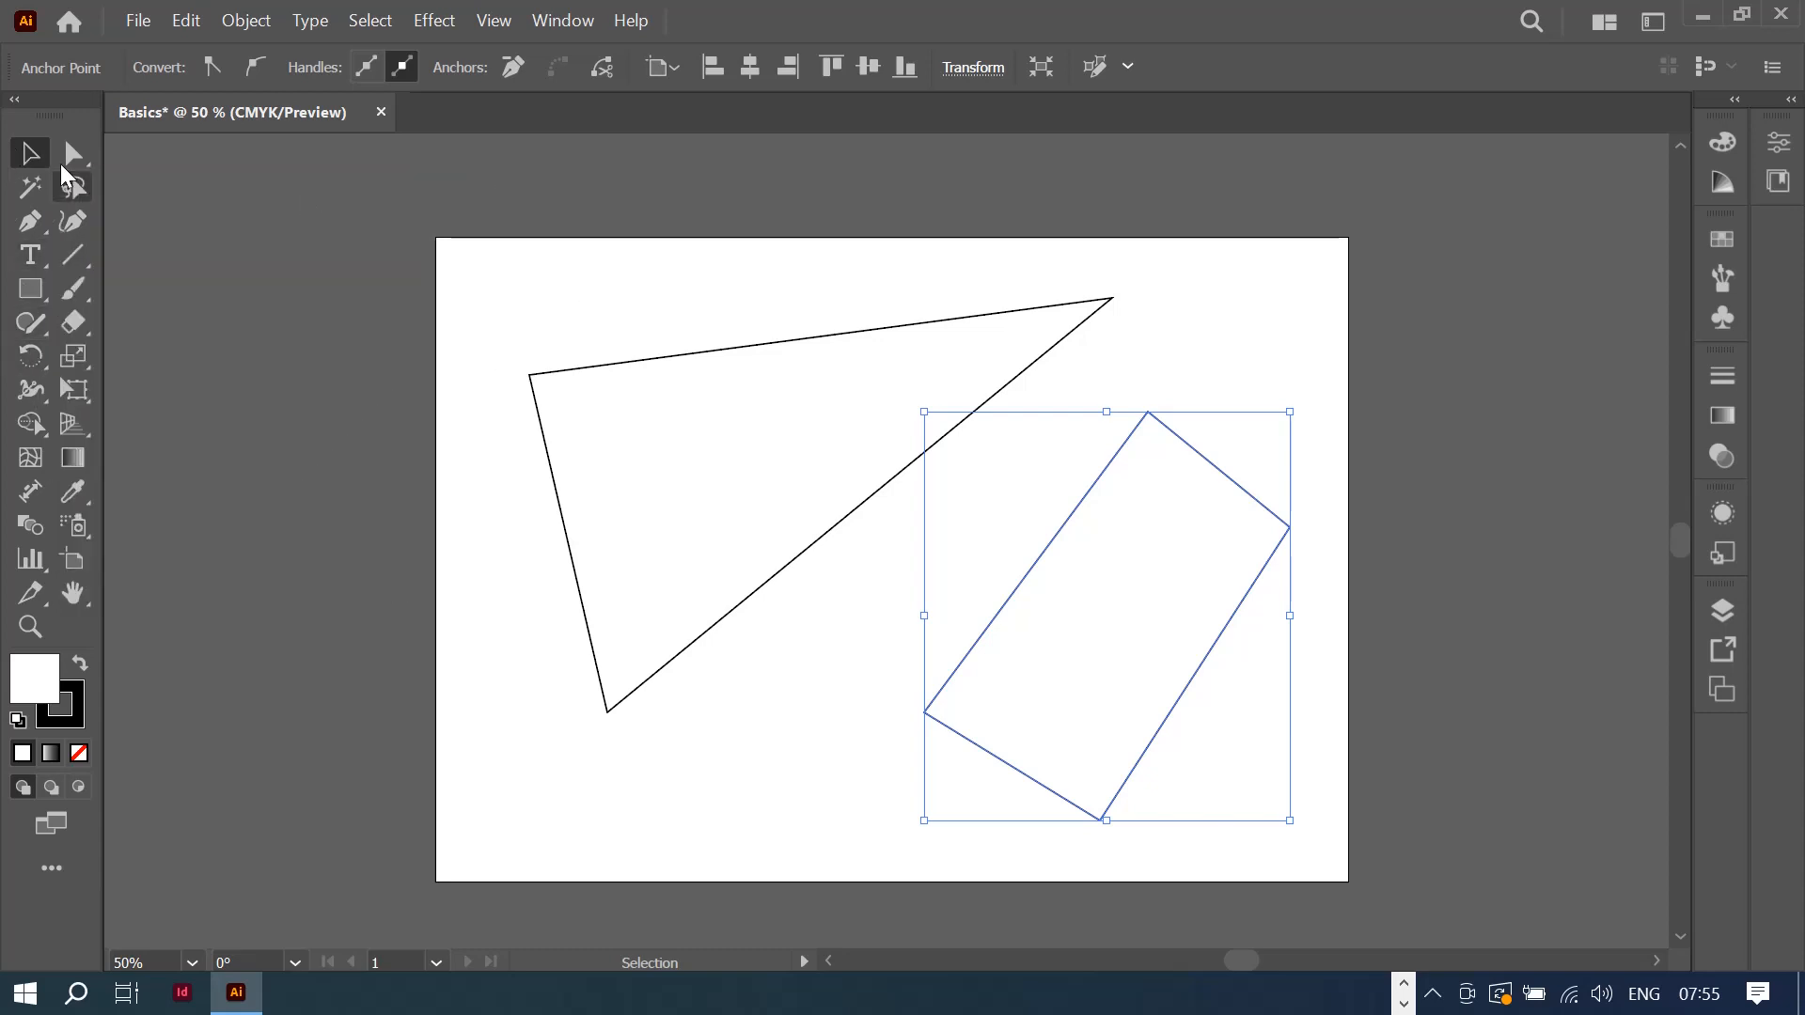
pyautogui.click(1202, 662)
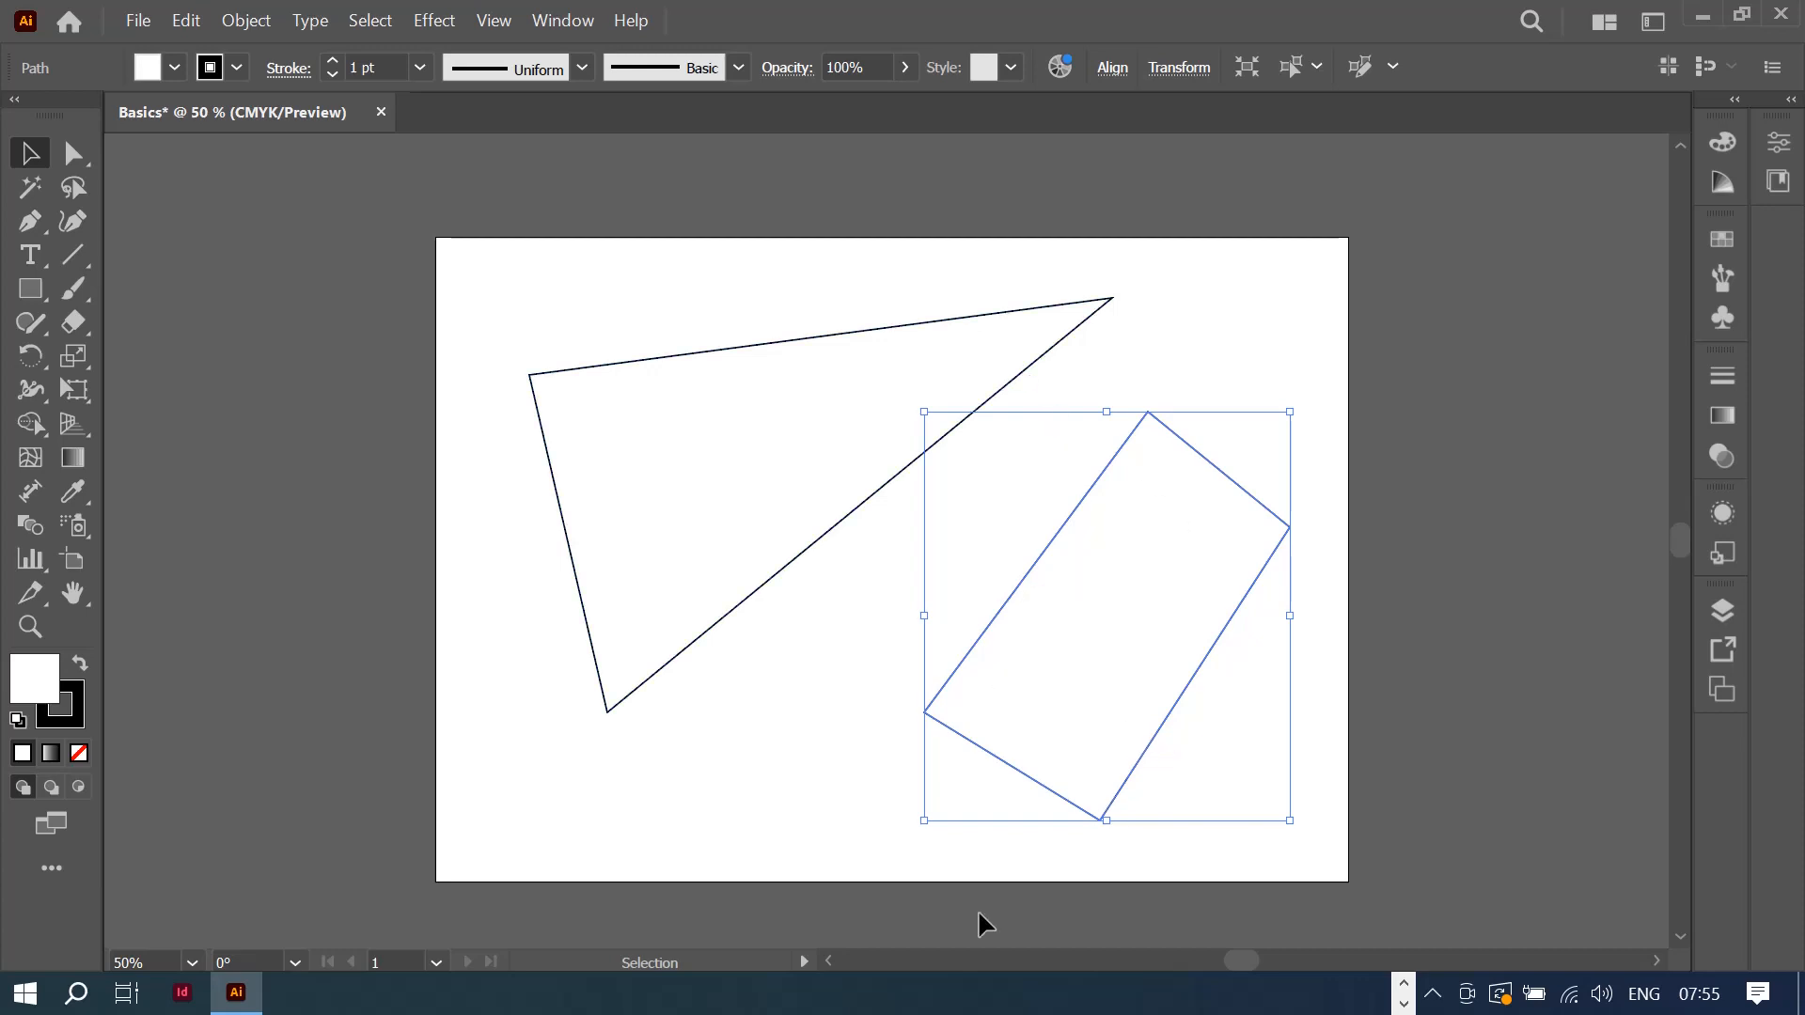
pyautogui.press('Delete')
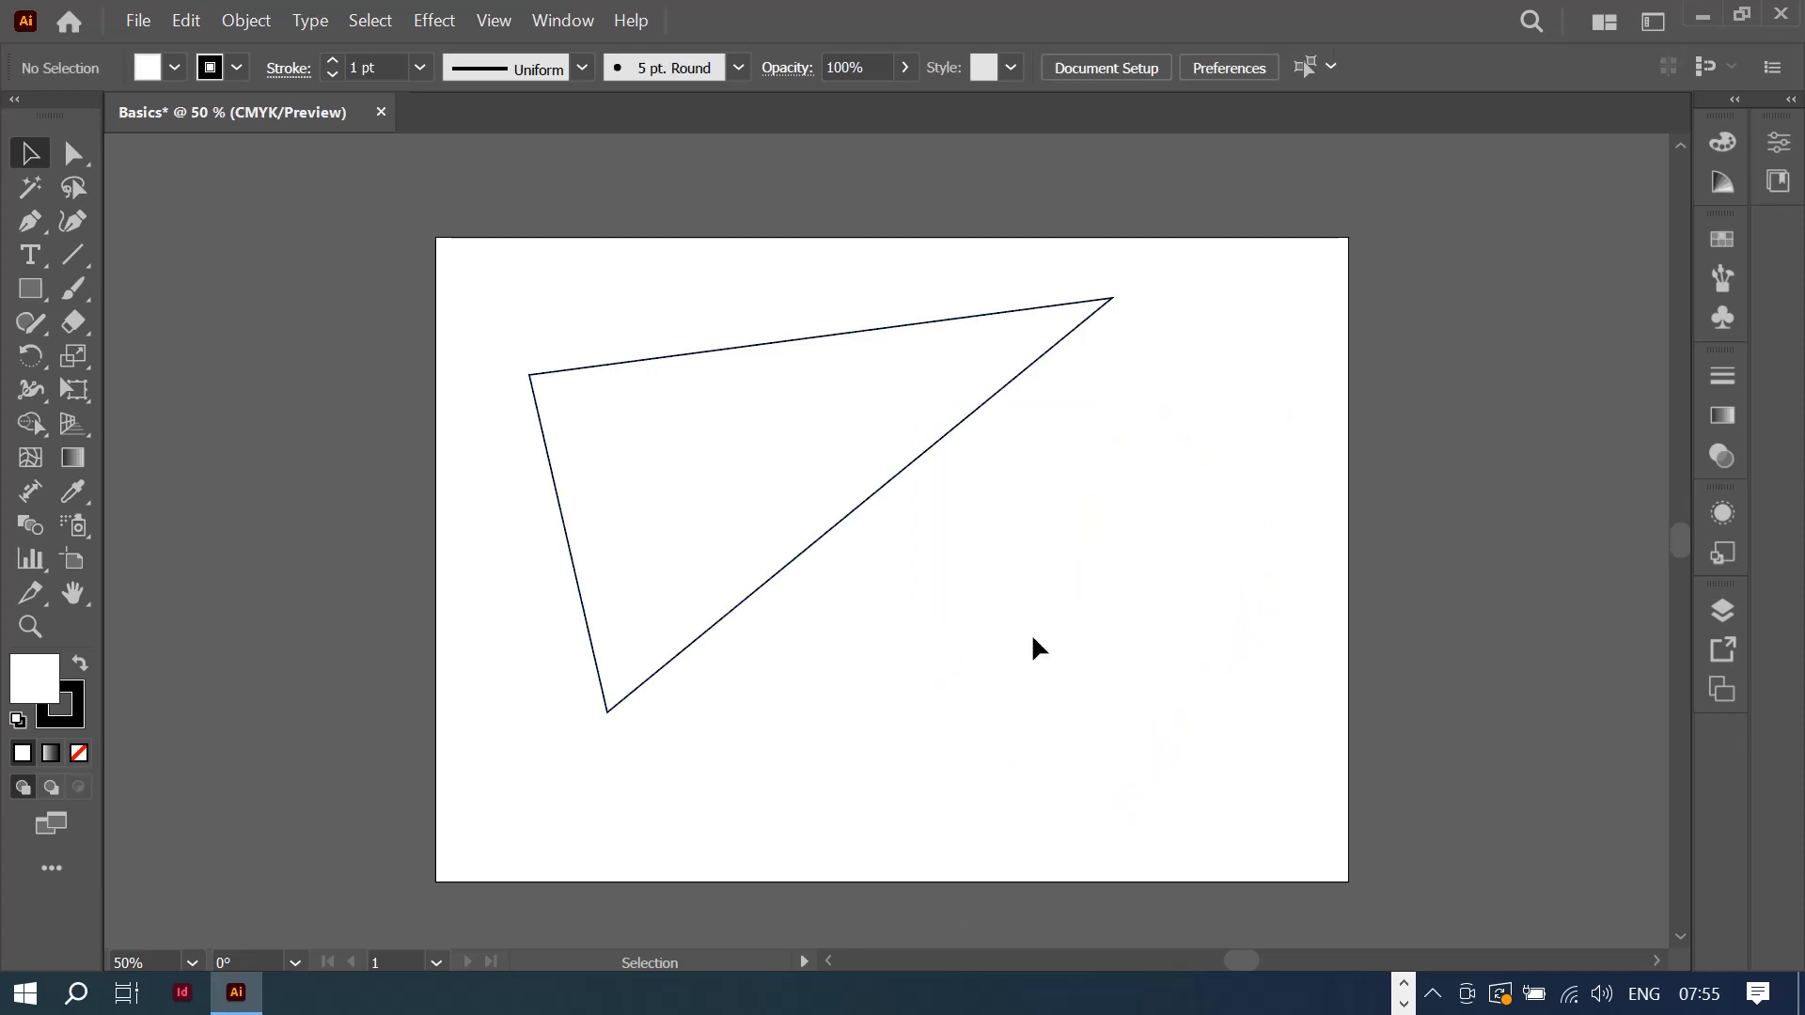
# Step: Move the triangle down and to the left, resize it from each corner of its bounding box, and delete it
pyautogui.click(921, 449)
pyautogui.moveTo(922, 452); pyautogui.dragTo(854, 540)
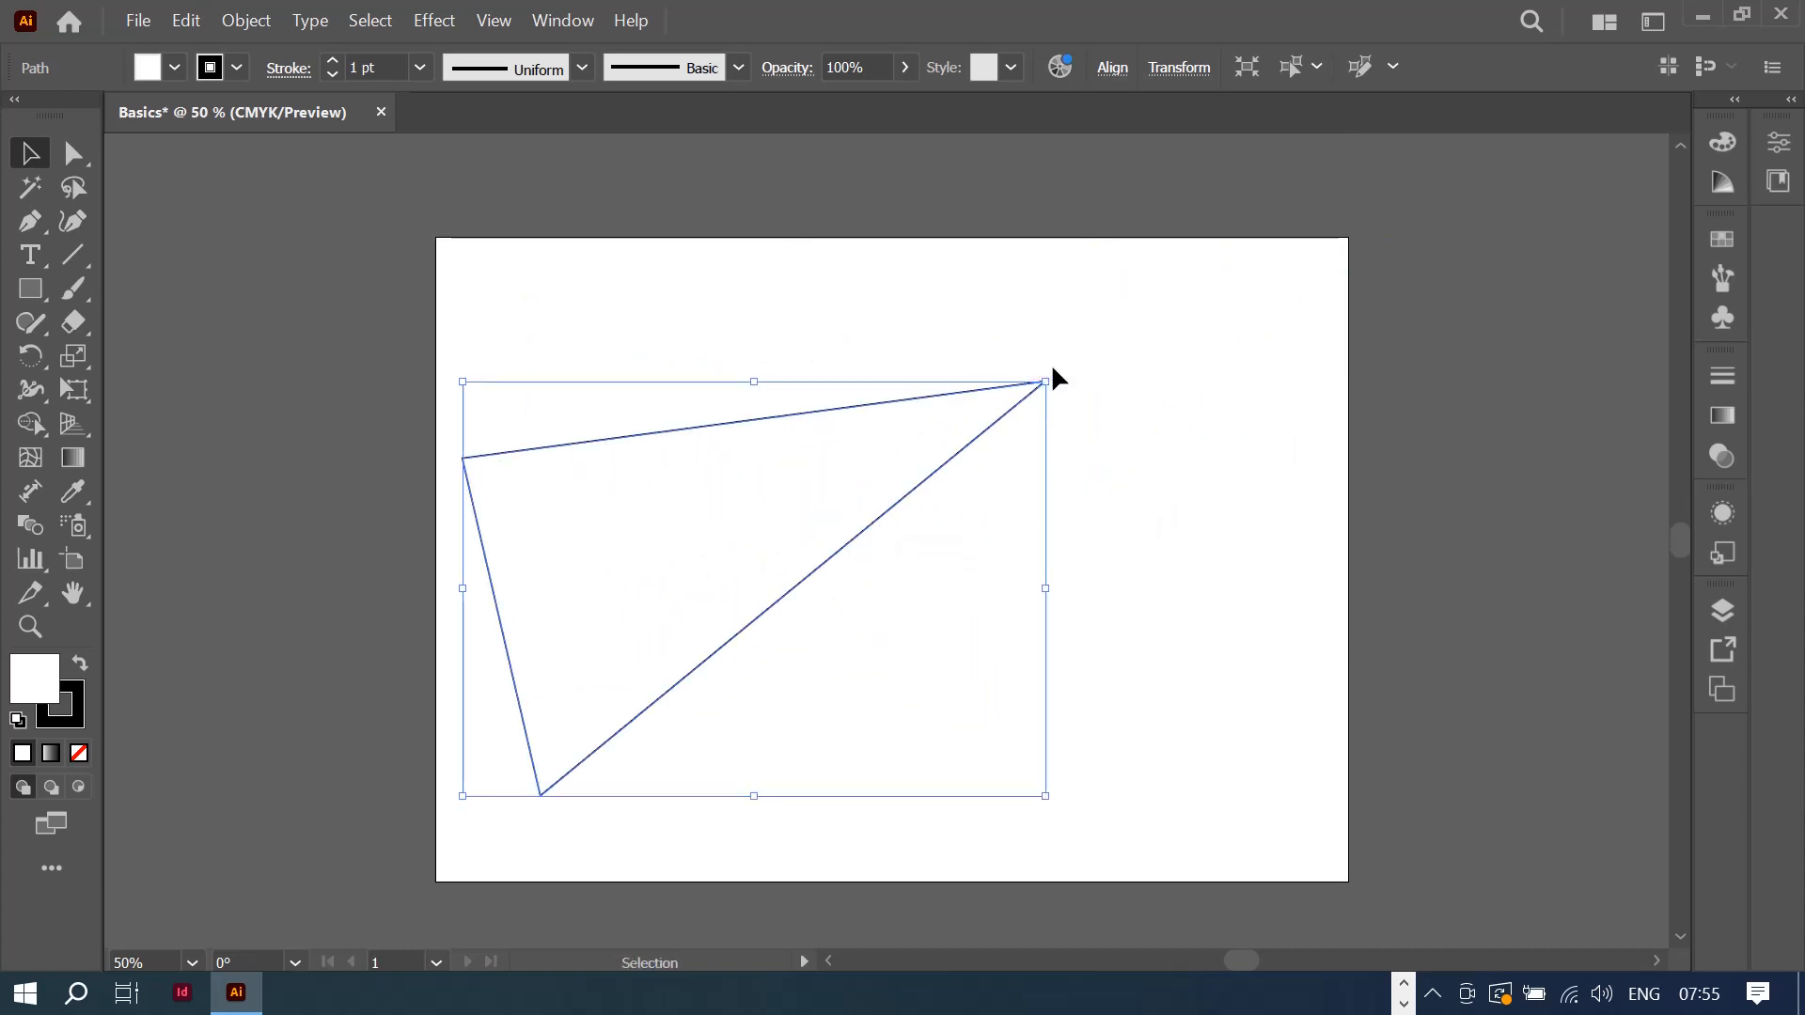
pyautogui.moveTo(1046, 381); pyautogui.dragTo(1250, 336)
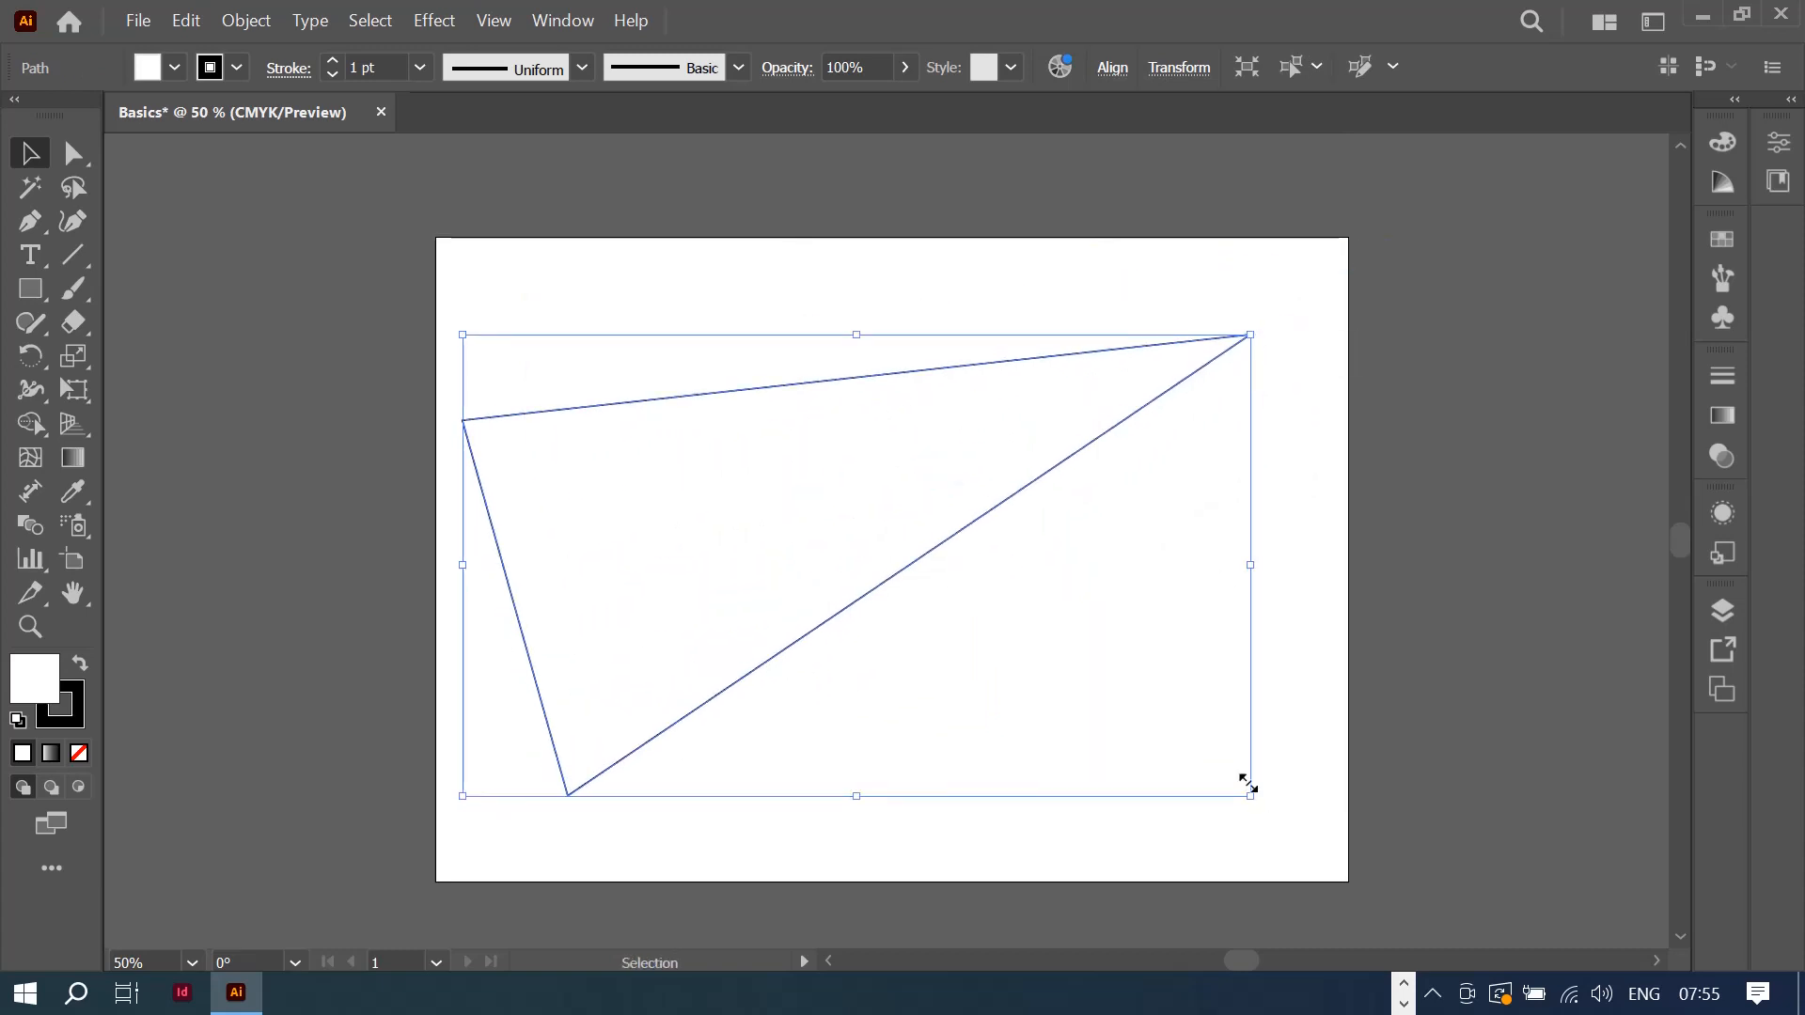
pyautogui.moveTo(1253, 801); pyautogui.dragTo(920, 684)
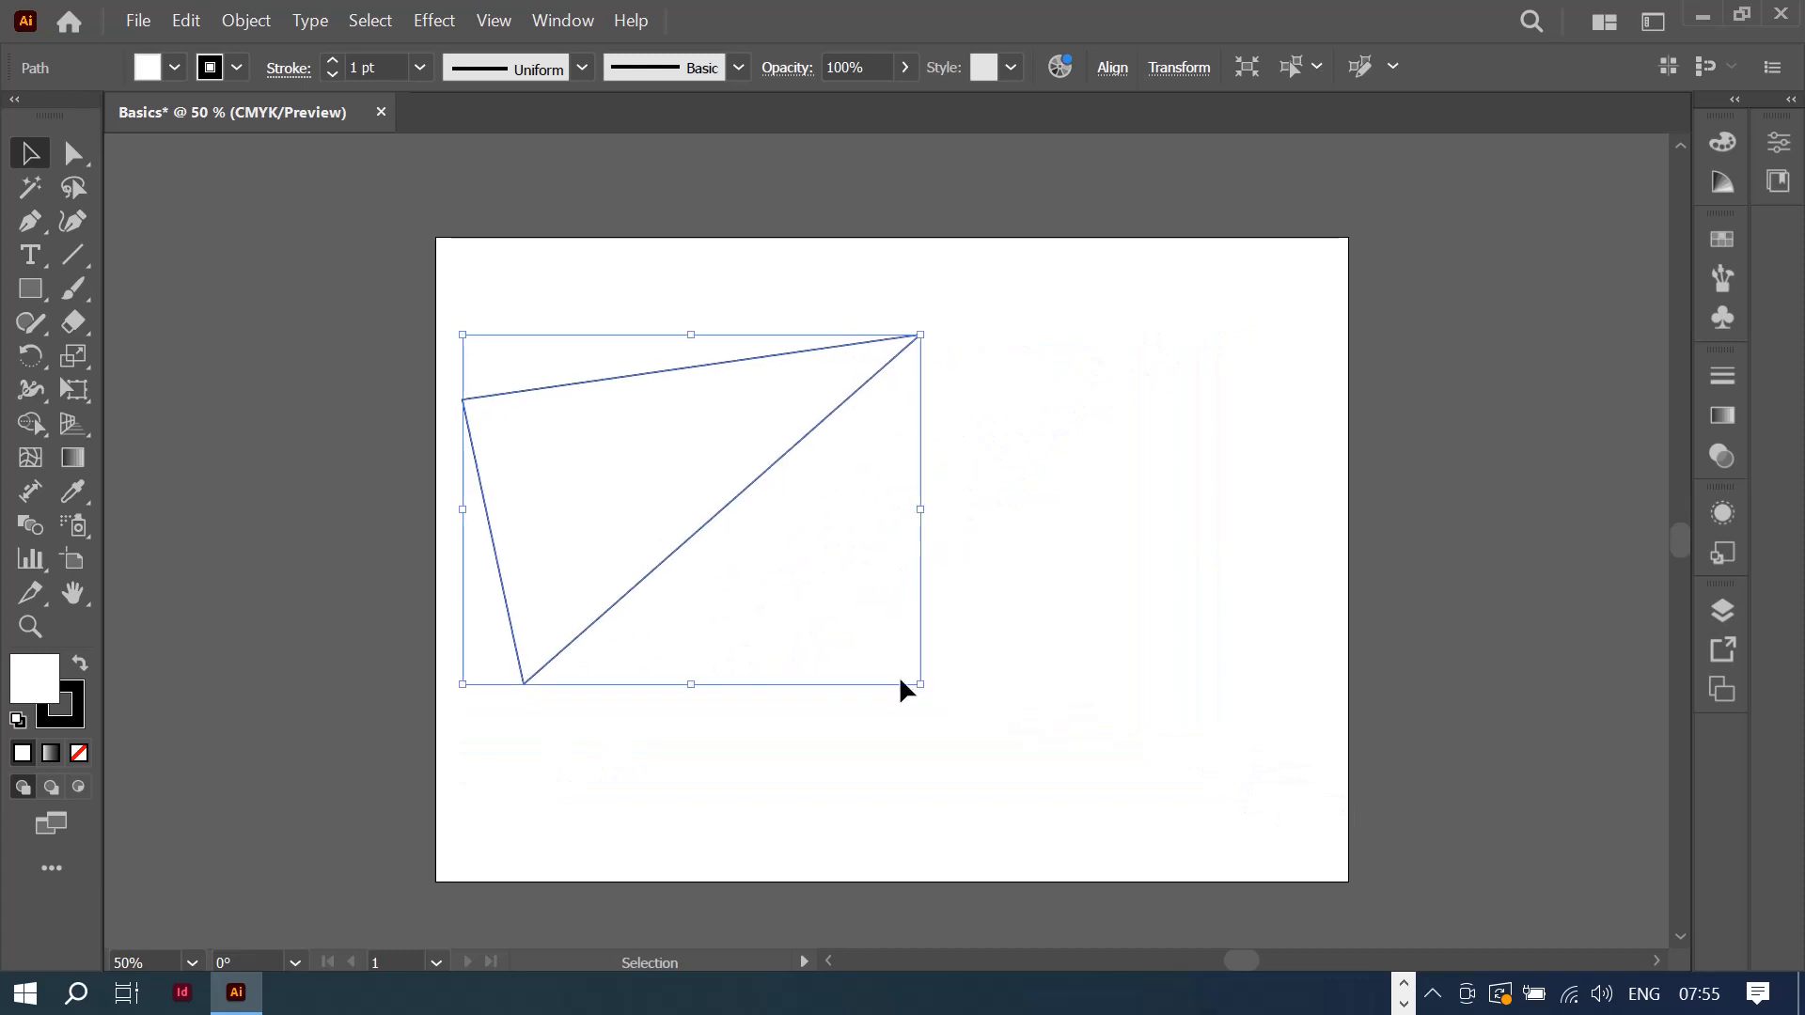
pyautogui.moveTo(462, 683); pyautogui.dragTo(687, 533)
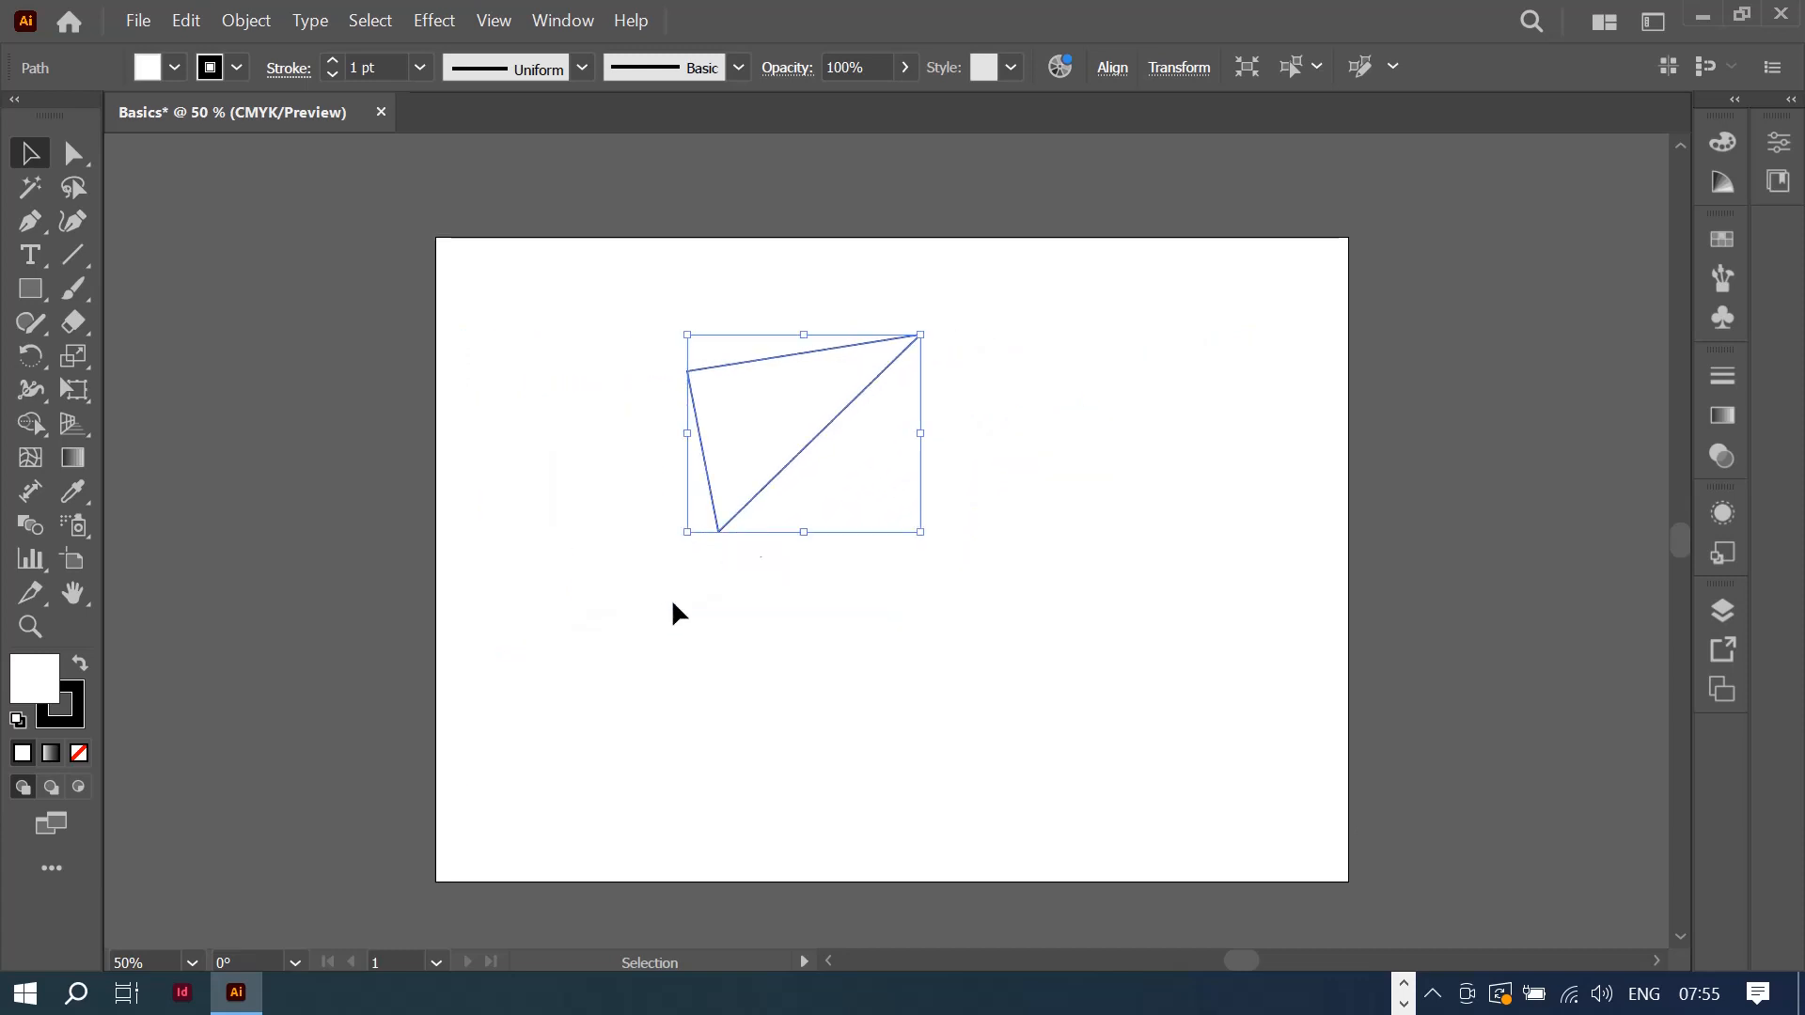
pyautogui.moveTo(681, 337); pyautogui.dragTo(566, 280)
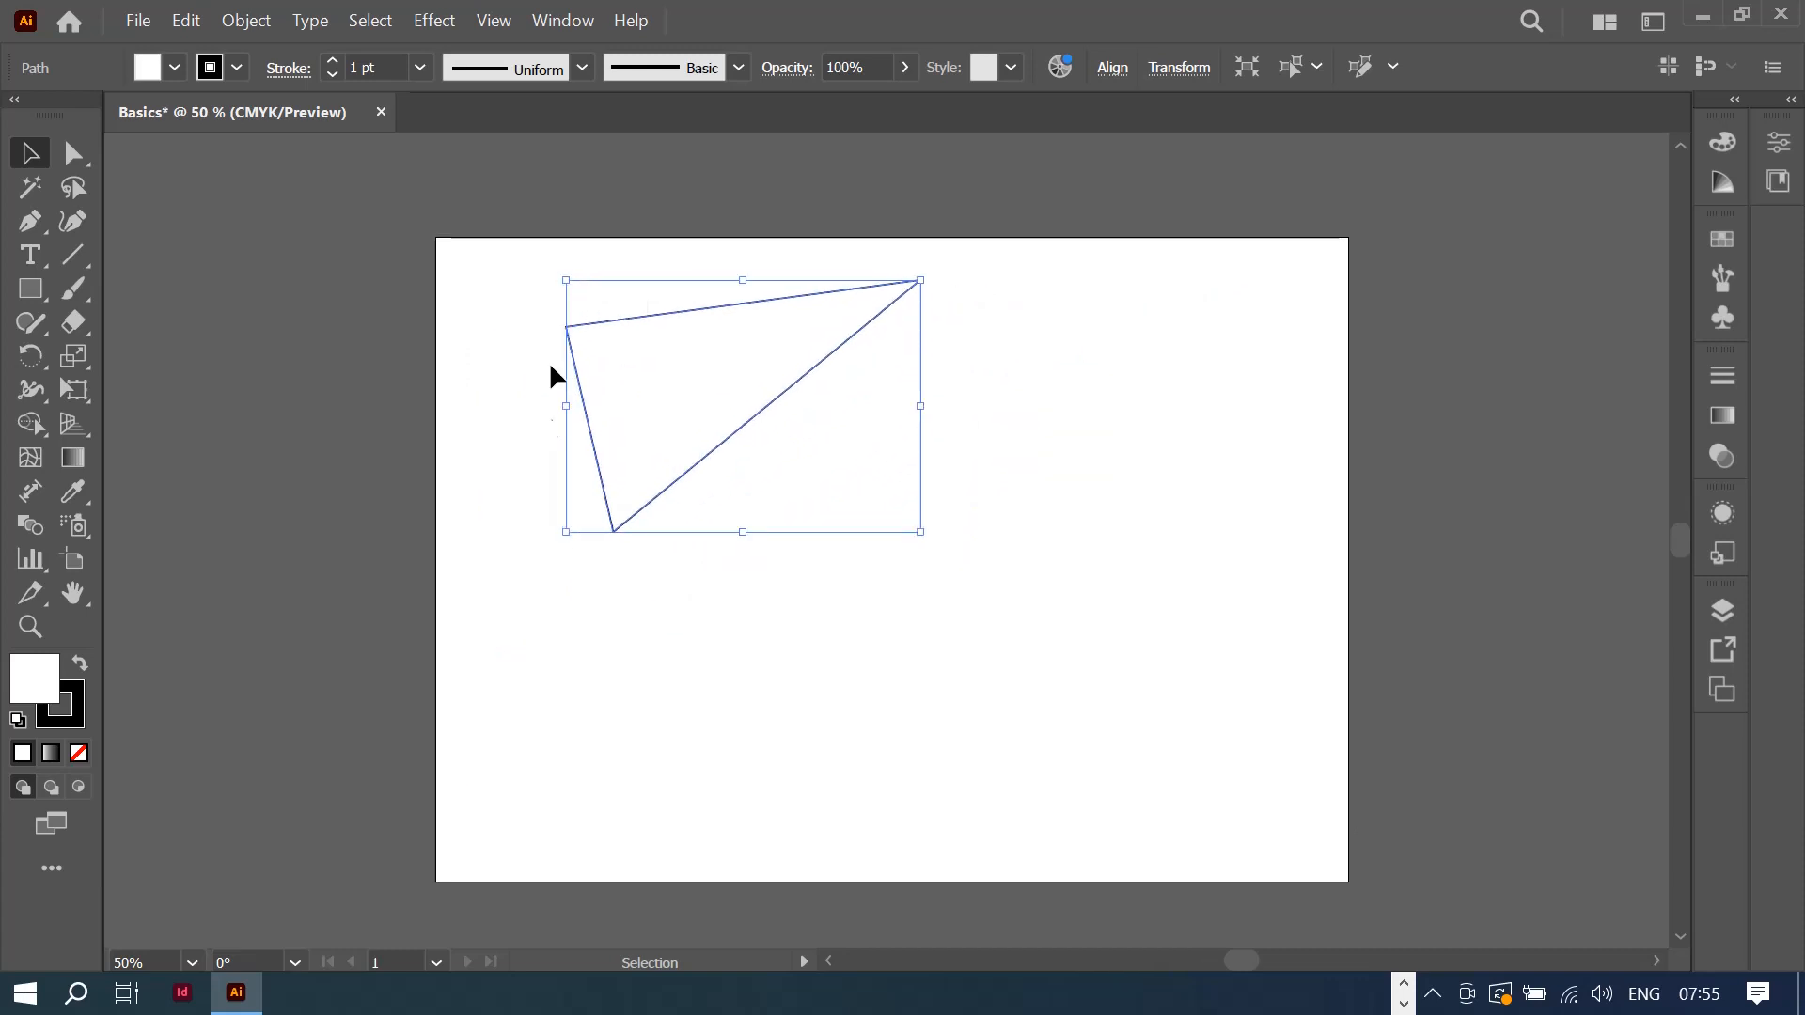
pyautogui.click(950, 624)
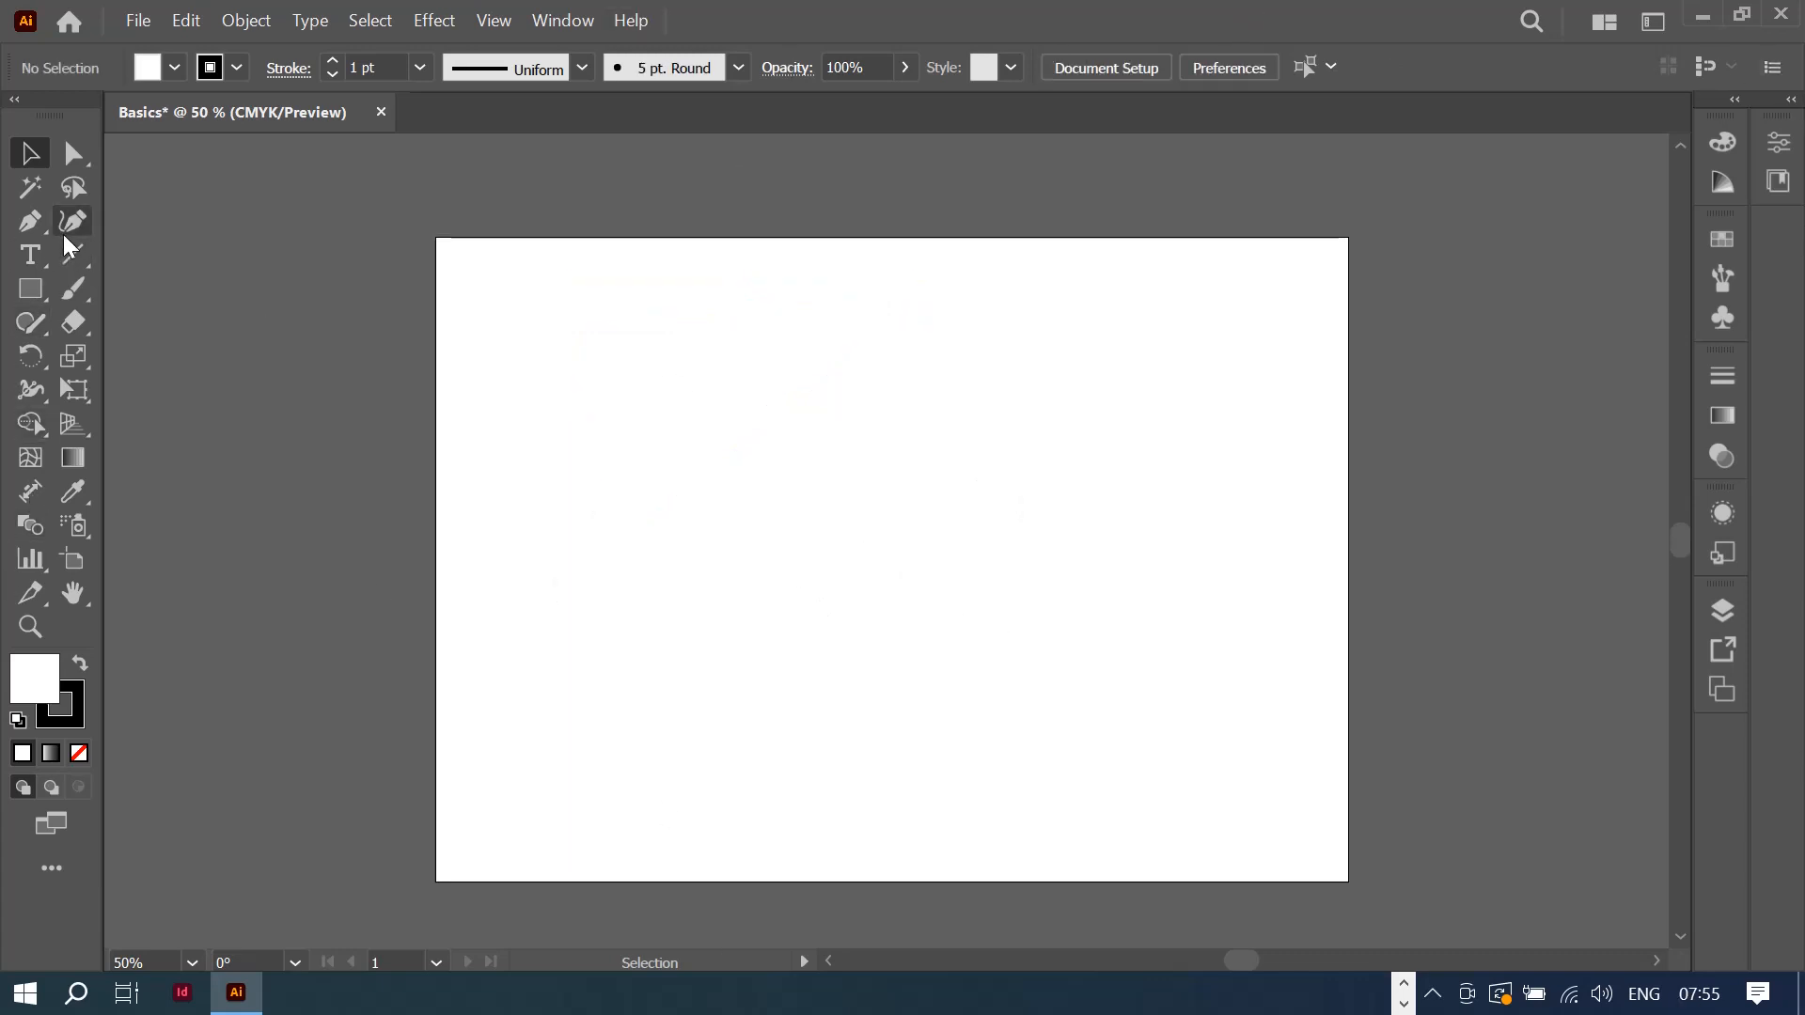
# Step: Draw a closed right-angled triangle with the Pen tool, curving its long side inward as the path is closed
pyautogui.click(32, 228)
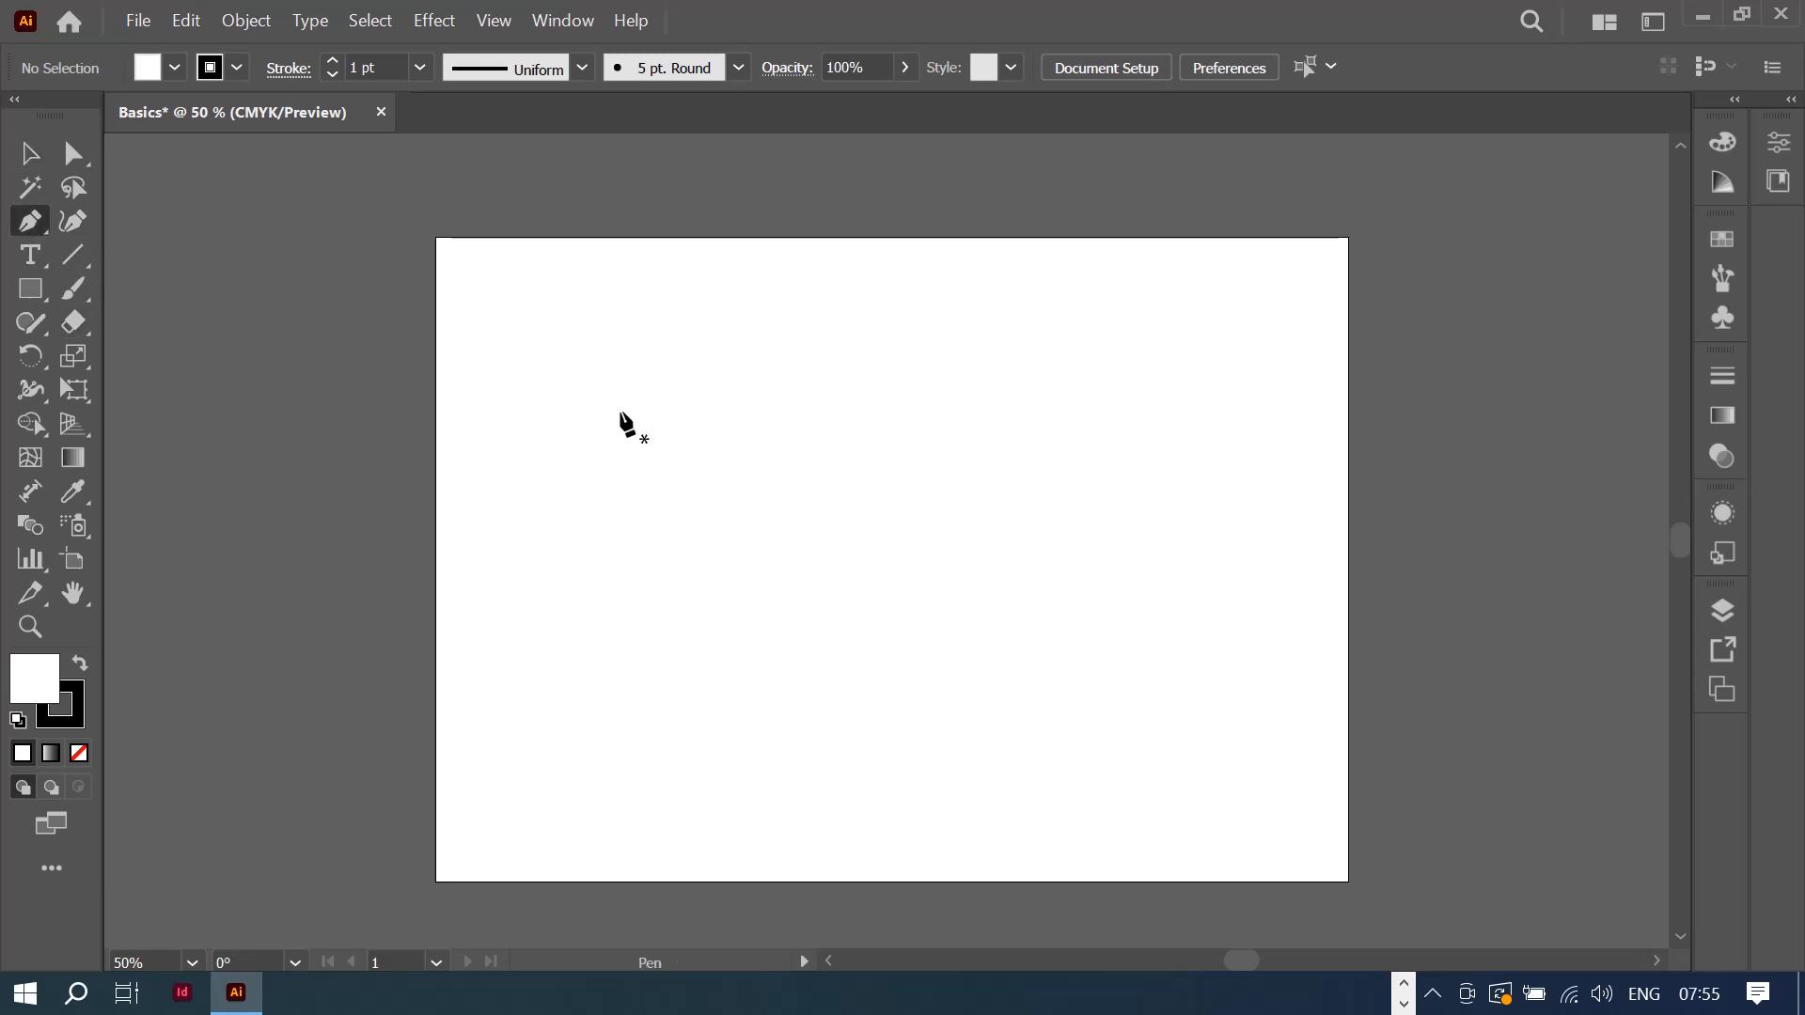
pyautogui.click(524, 302)
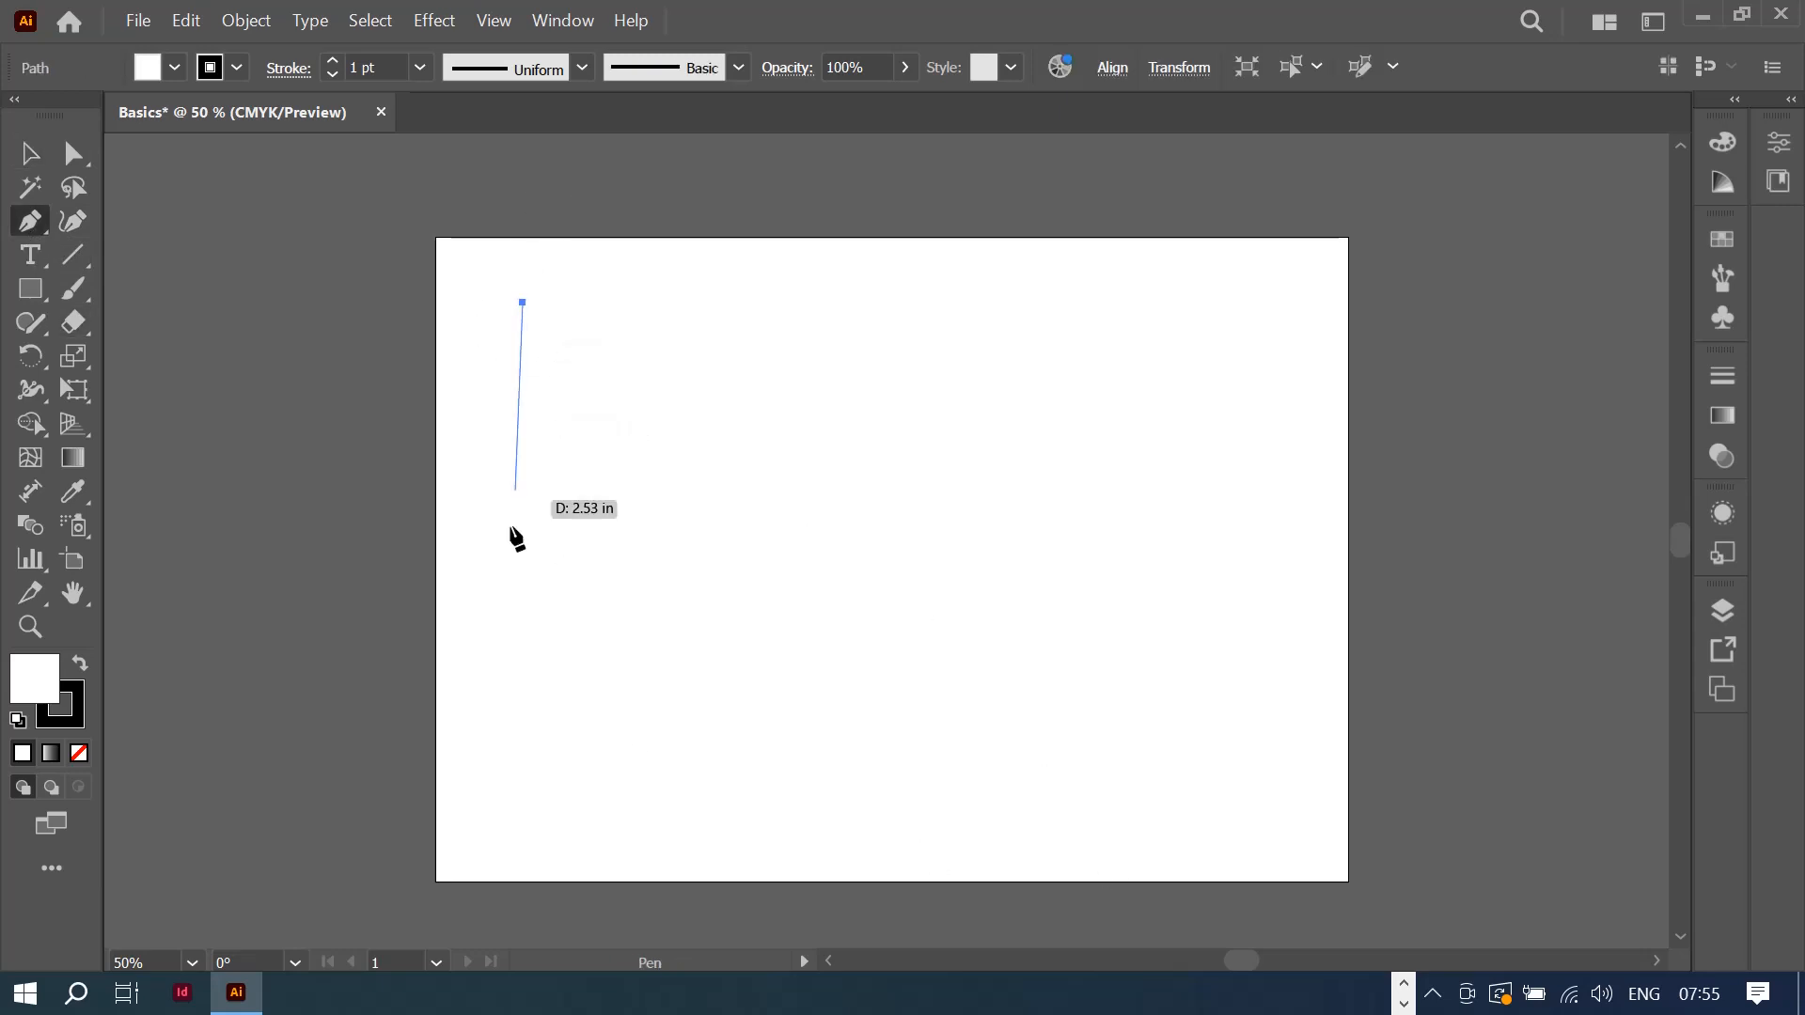
pyautogui.click(523, 631)
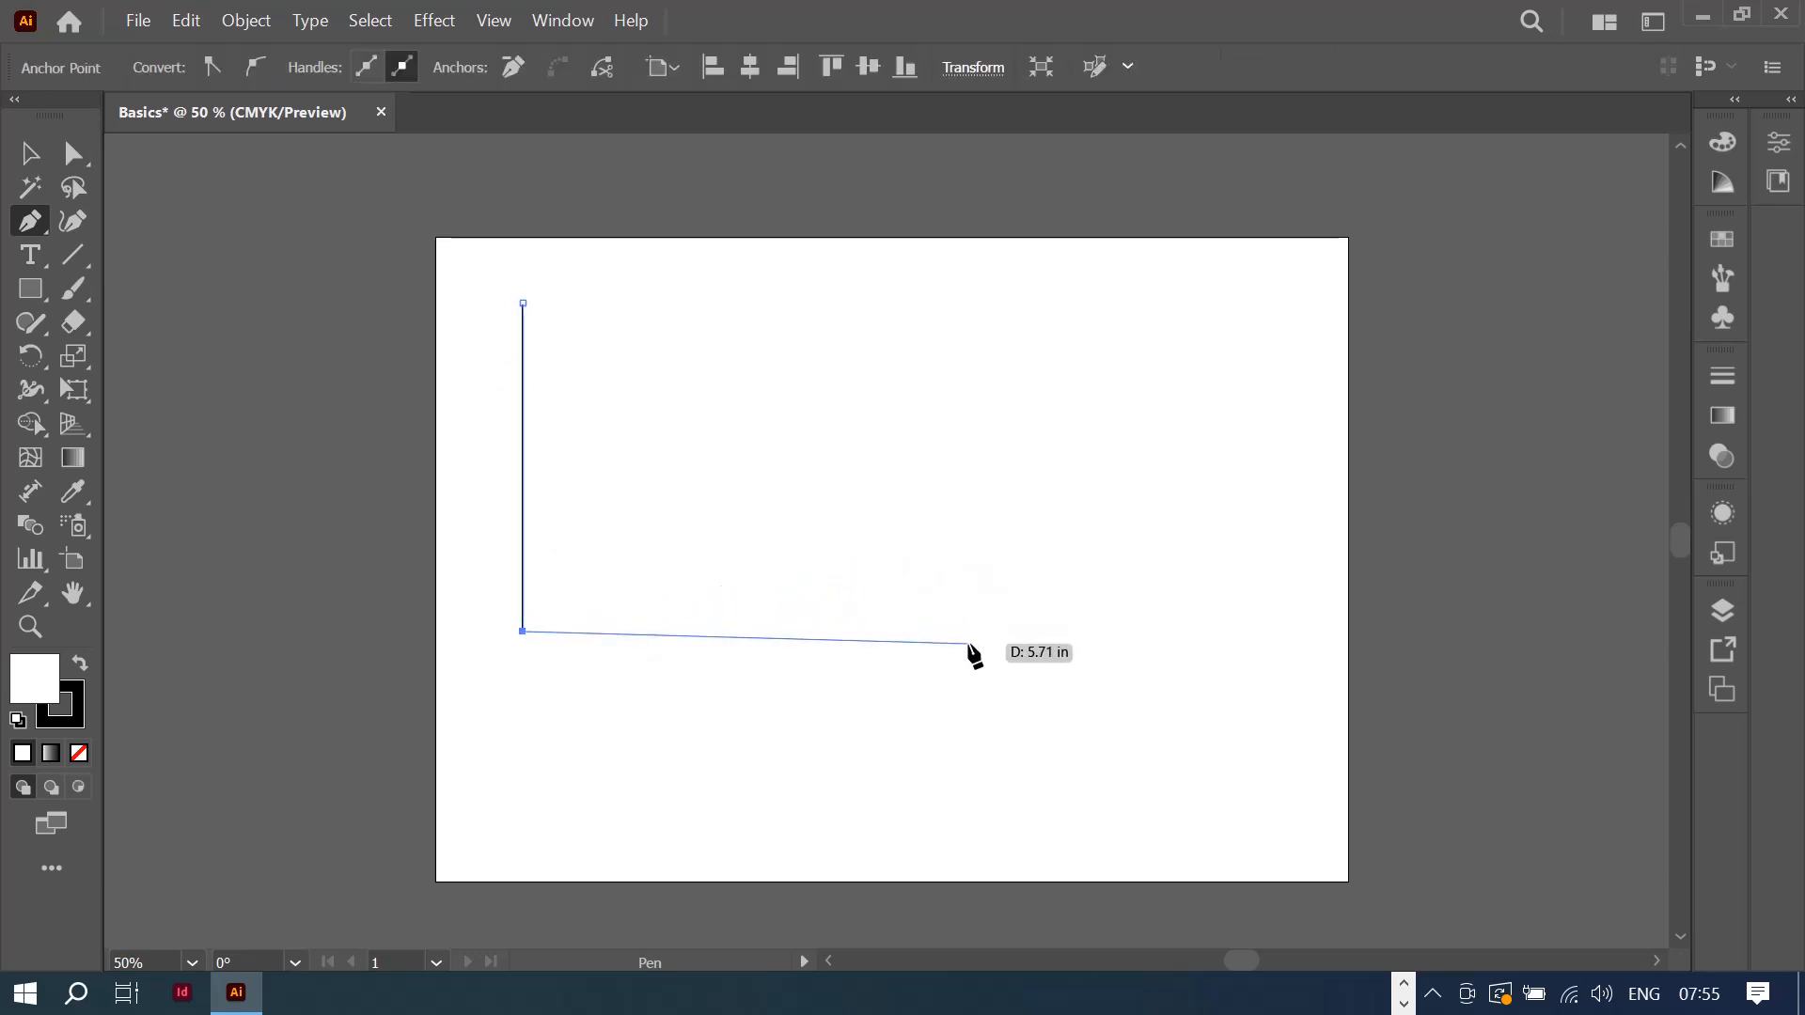
pyautogui.click(921, 631)
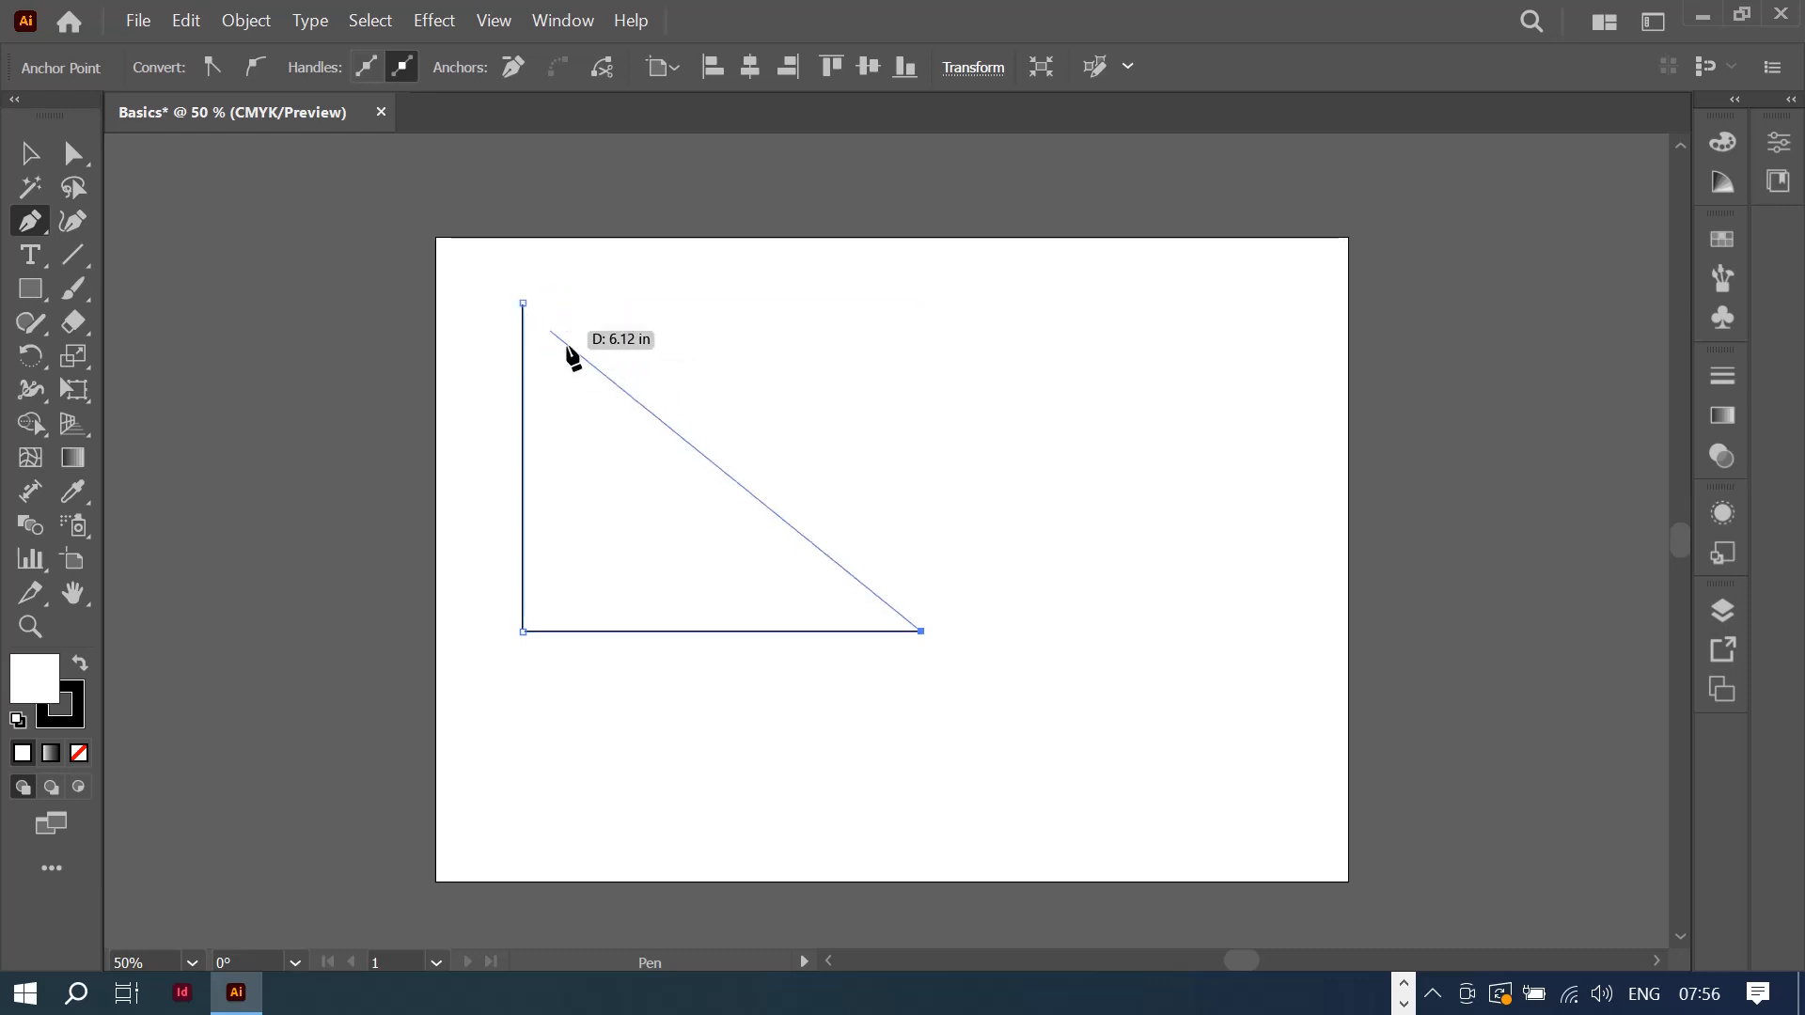
pyautogui.click(523, 304)
pyautogui.moveTo(522, 303); pyautogui.dragTo(446, 251)
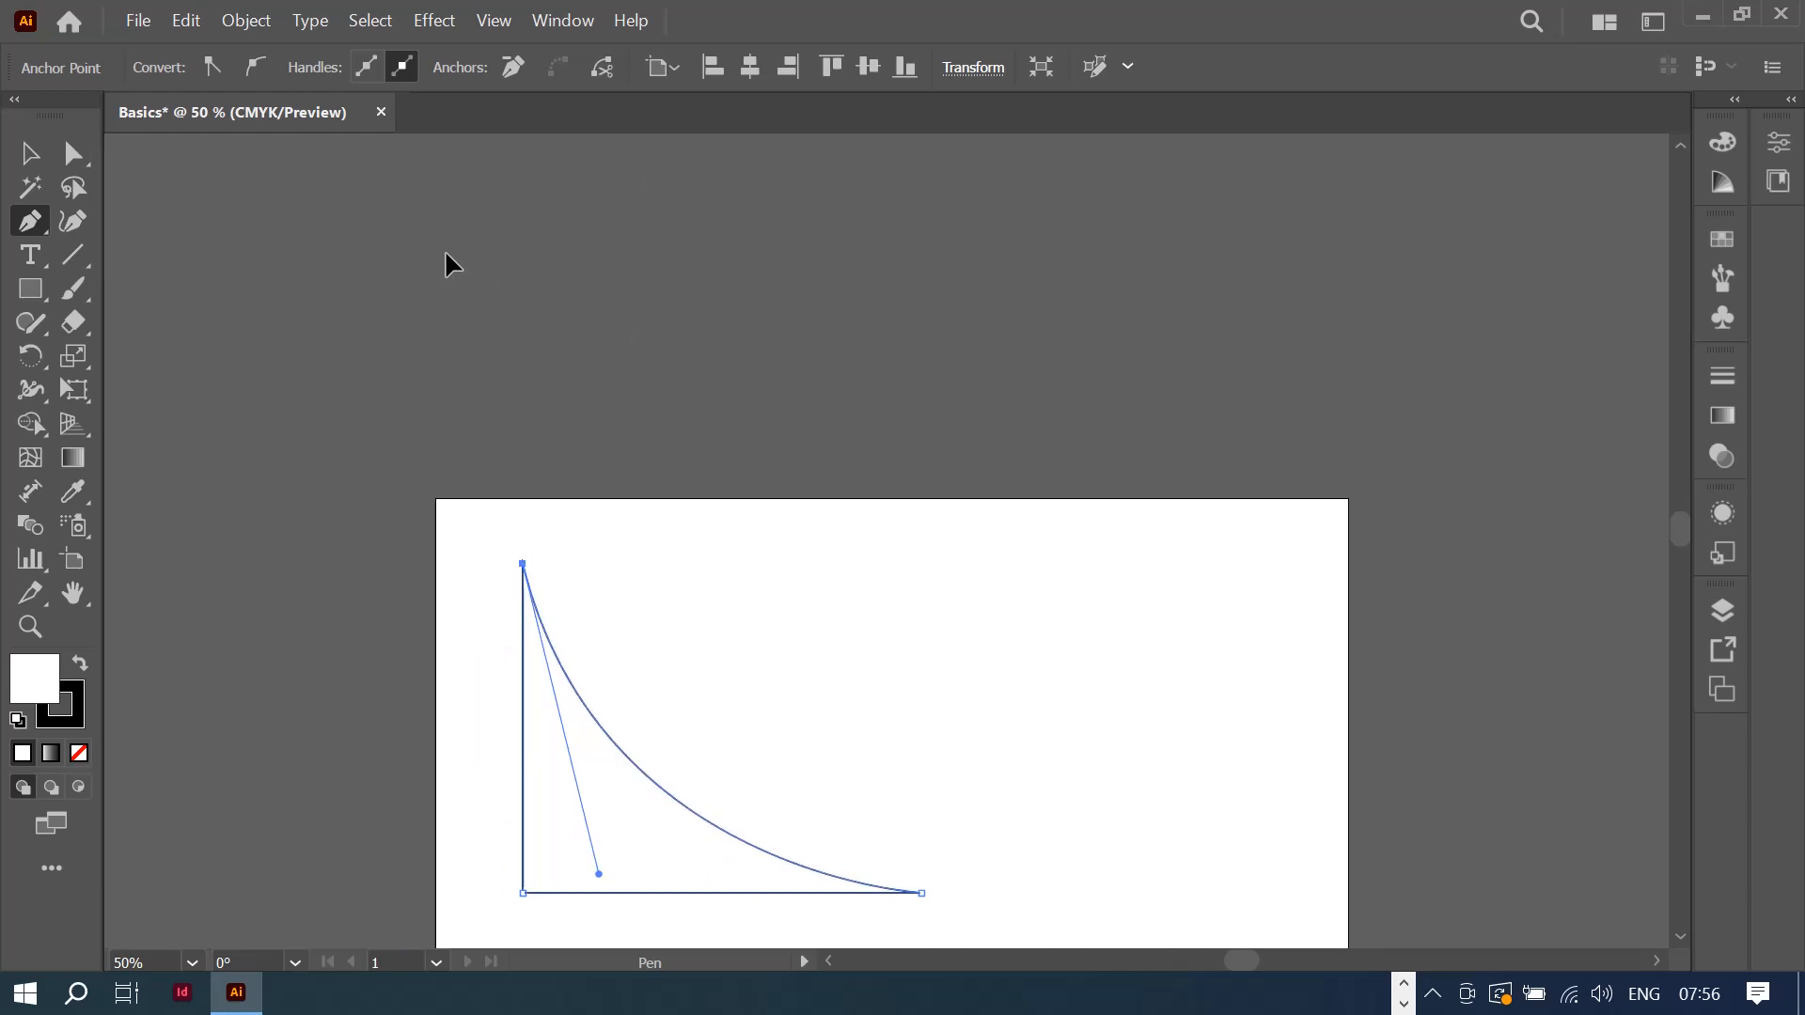
# Step: Move the curved triangle up and to the left, close to the artboard's upper-left corner
pyautogui.click(29, 163)
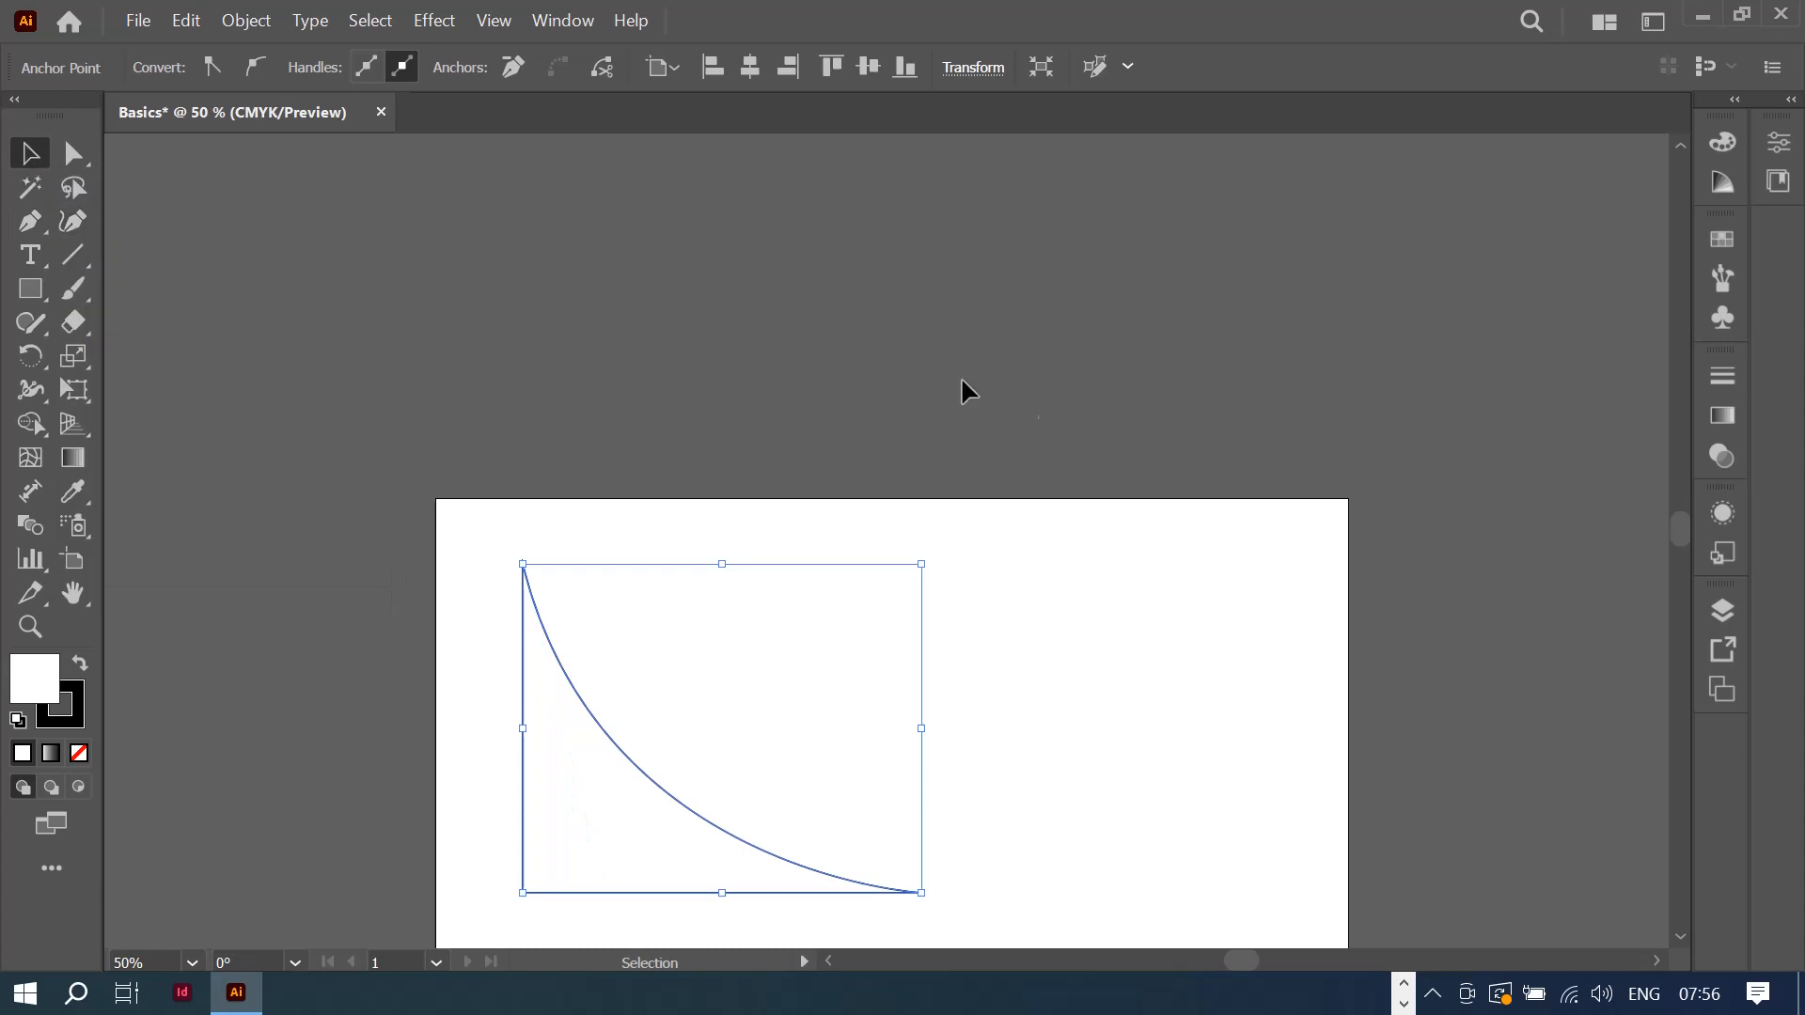
pyautogui.scroll(-1, 1081, 442)
pyautogui.click(1217, 569)
pyautogui.scroll(-1, 1215, 572)
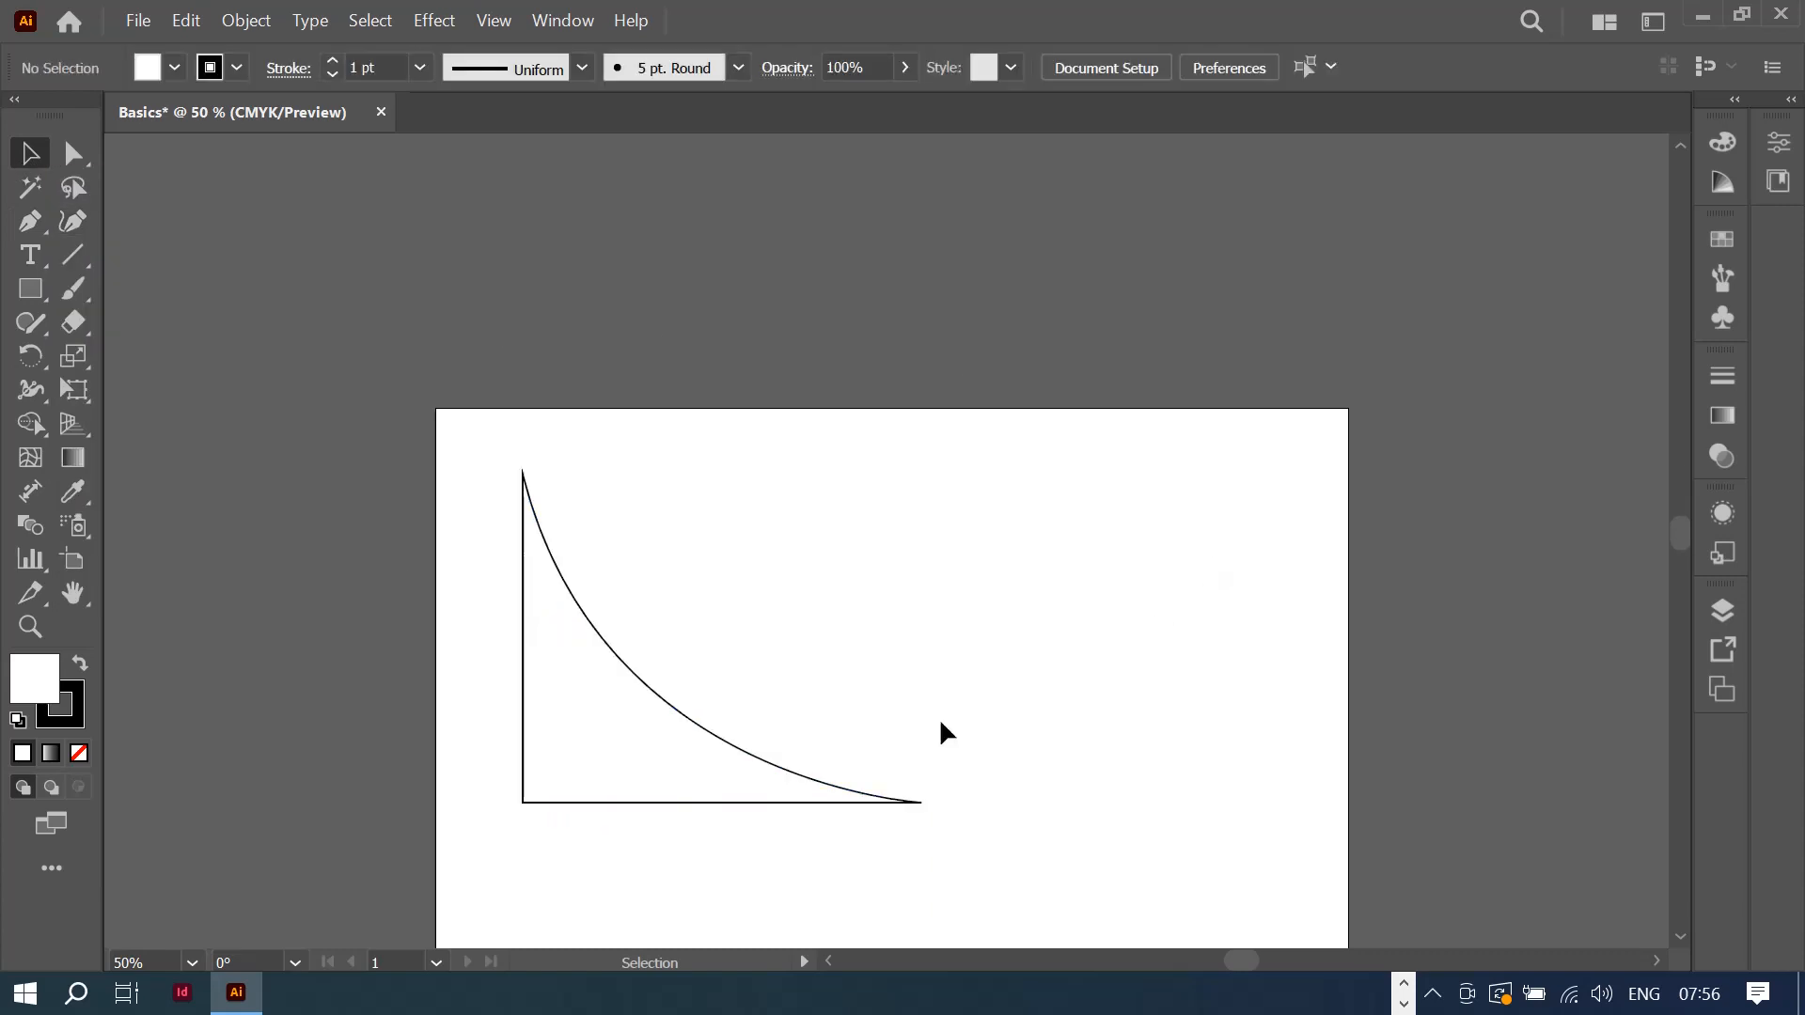
pyautogui.moveTo(627, 751); pyautogui.dragTo(581, 703)
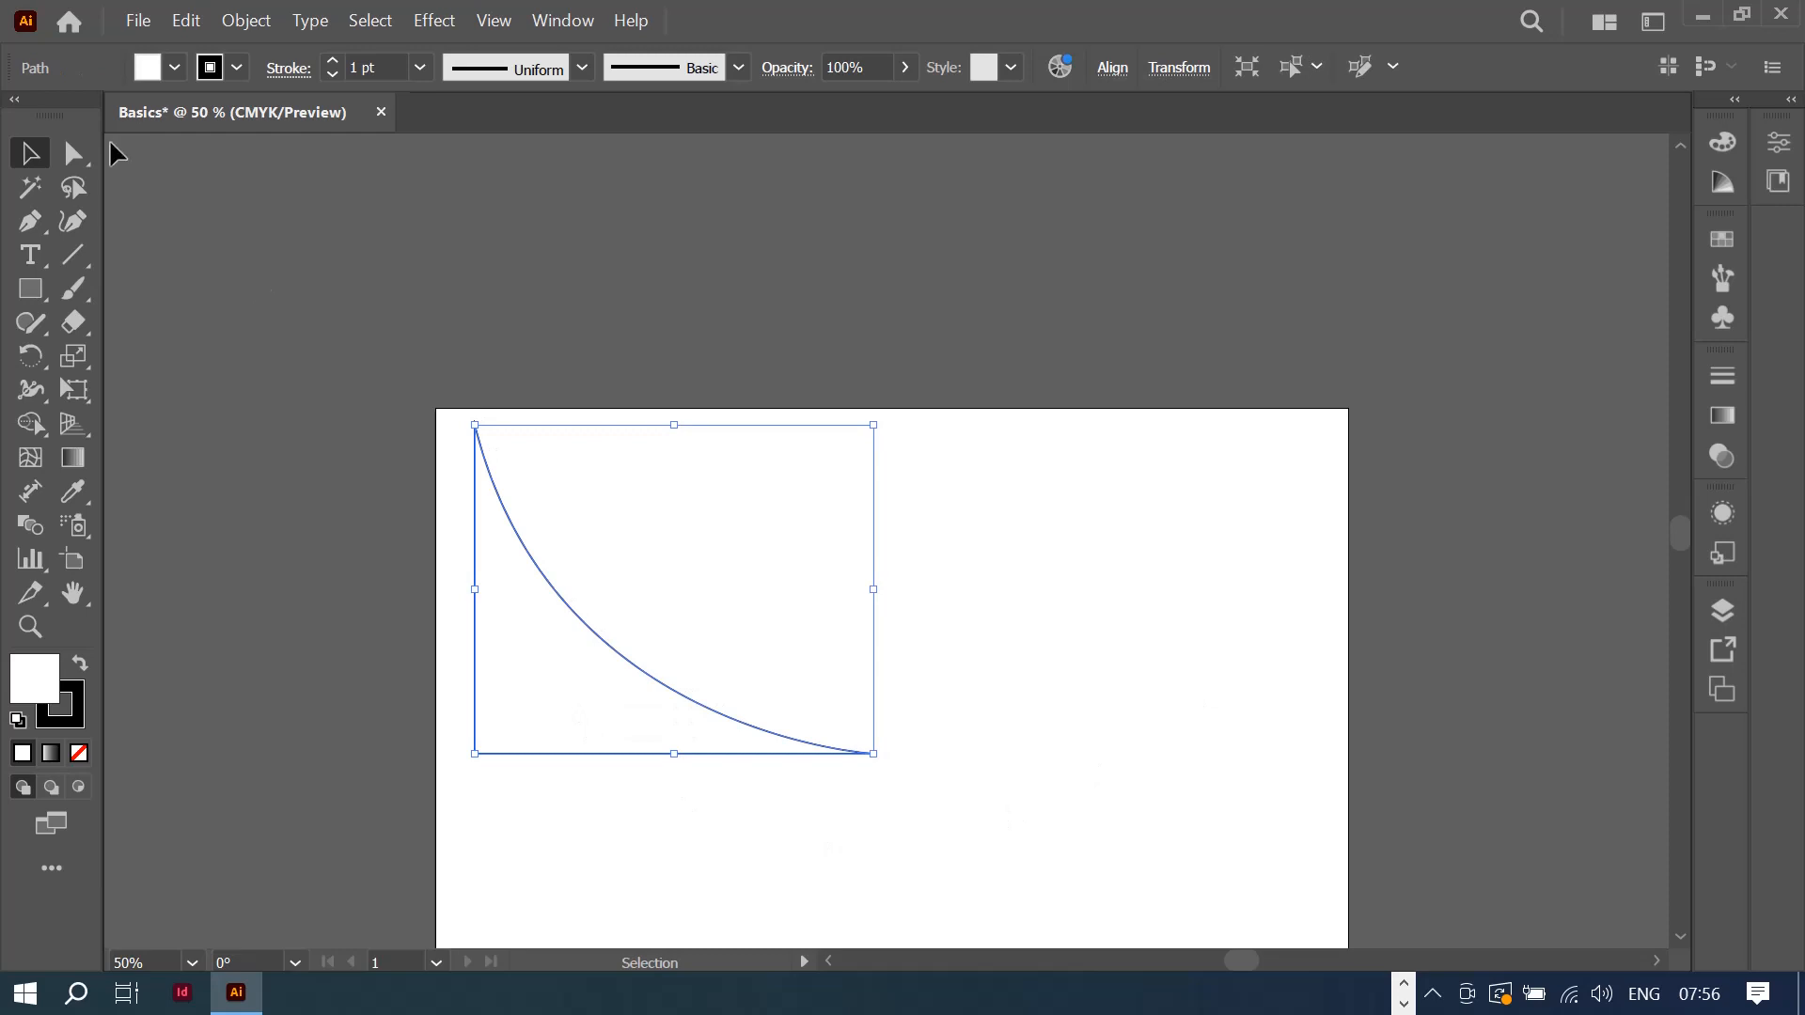
# Step: Draw a closed, irregular six-point polygon with straight sides to the right of the curved triangle using the Pen tool
pyautogui.click(28, 224)
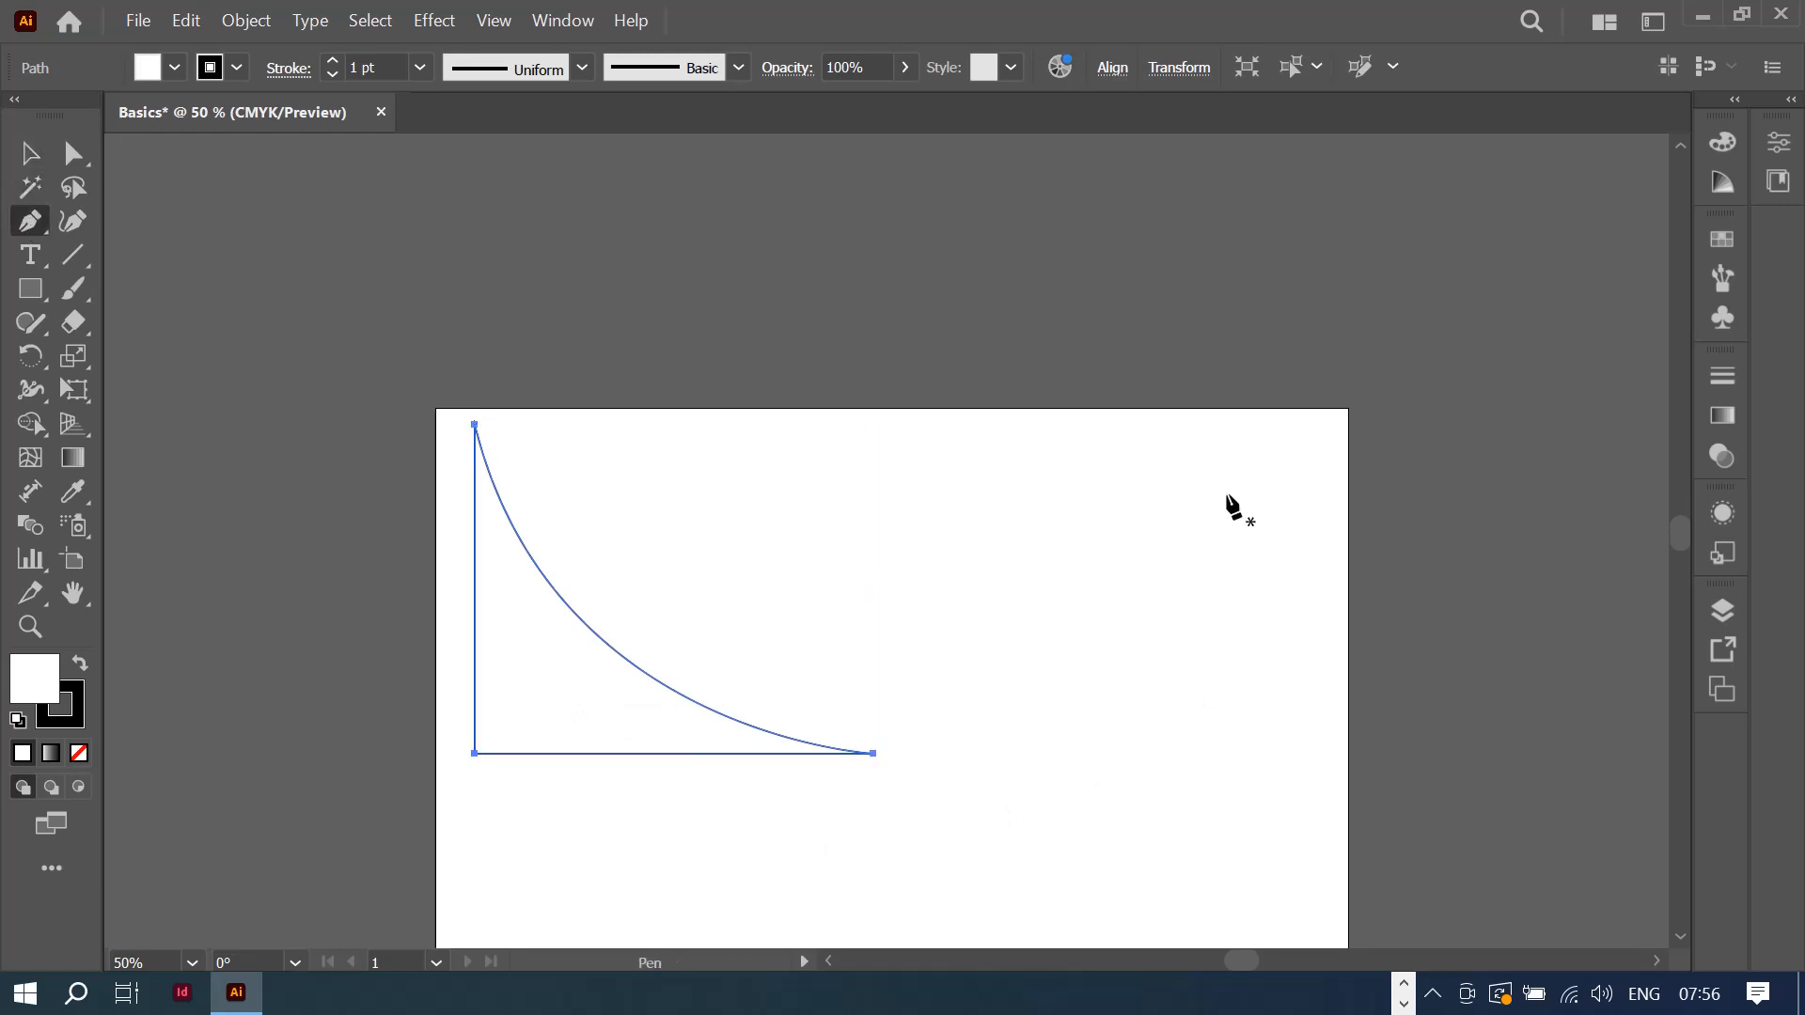
pyautogui.click(1228, 494)
pyautogui.click(812, 559)
pyautogui.click(968, 827)
pyautogui.click(1135, 644)
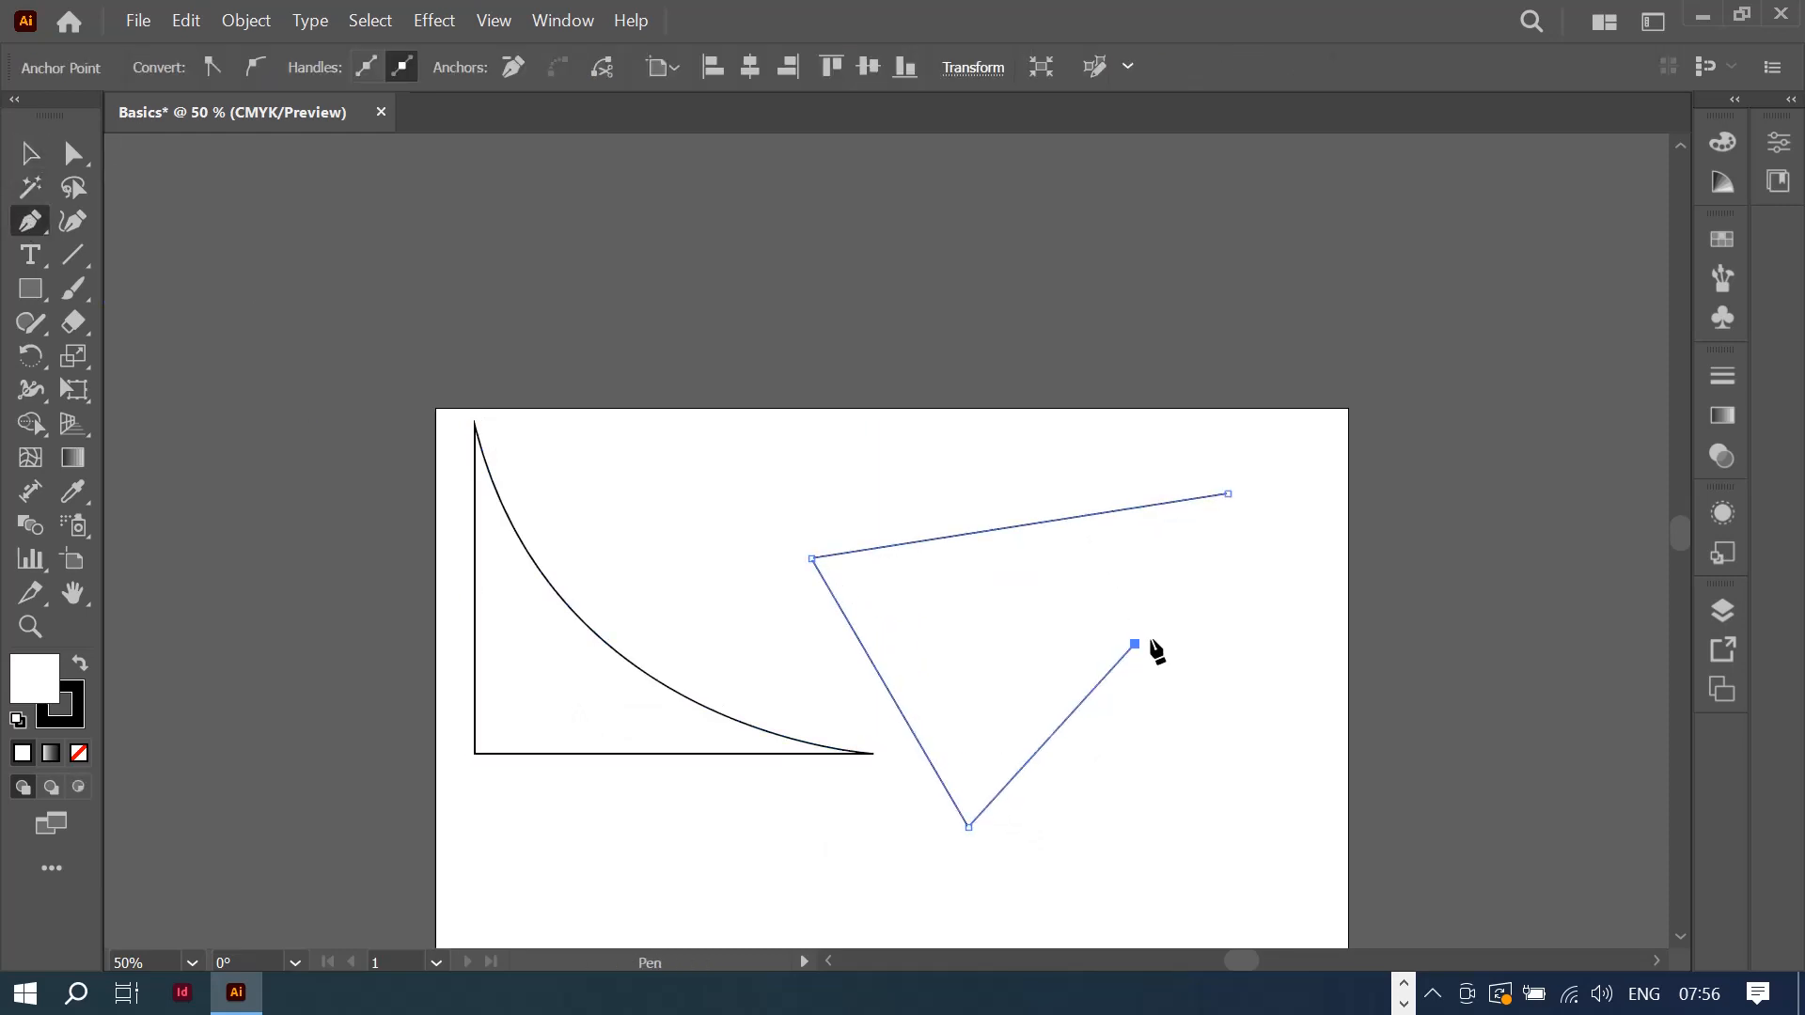
pyautogui.click(1279, 703)
pyautogui.click(1298, 512)
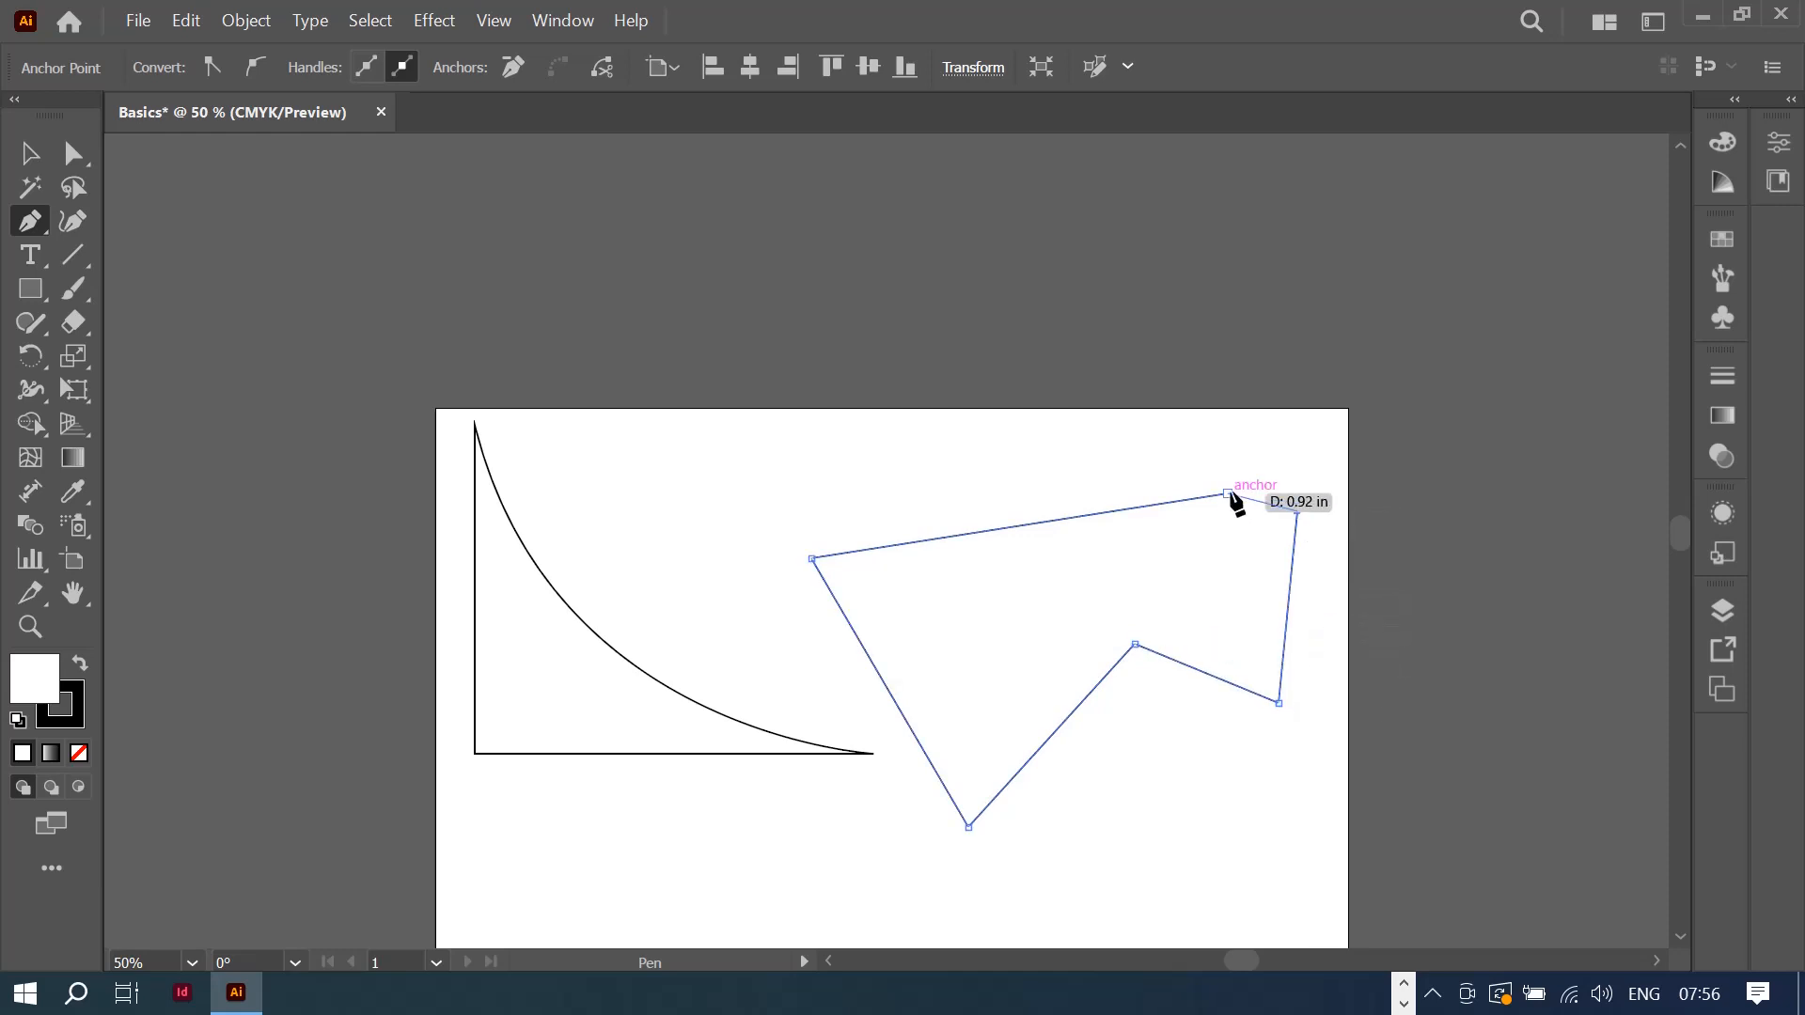
pyautogui.click(1228, 494)
pyautogui.scroll(-3, 1229, 633)
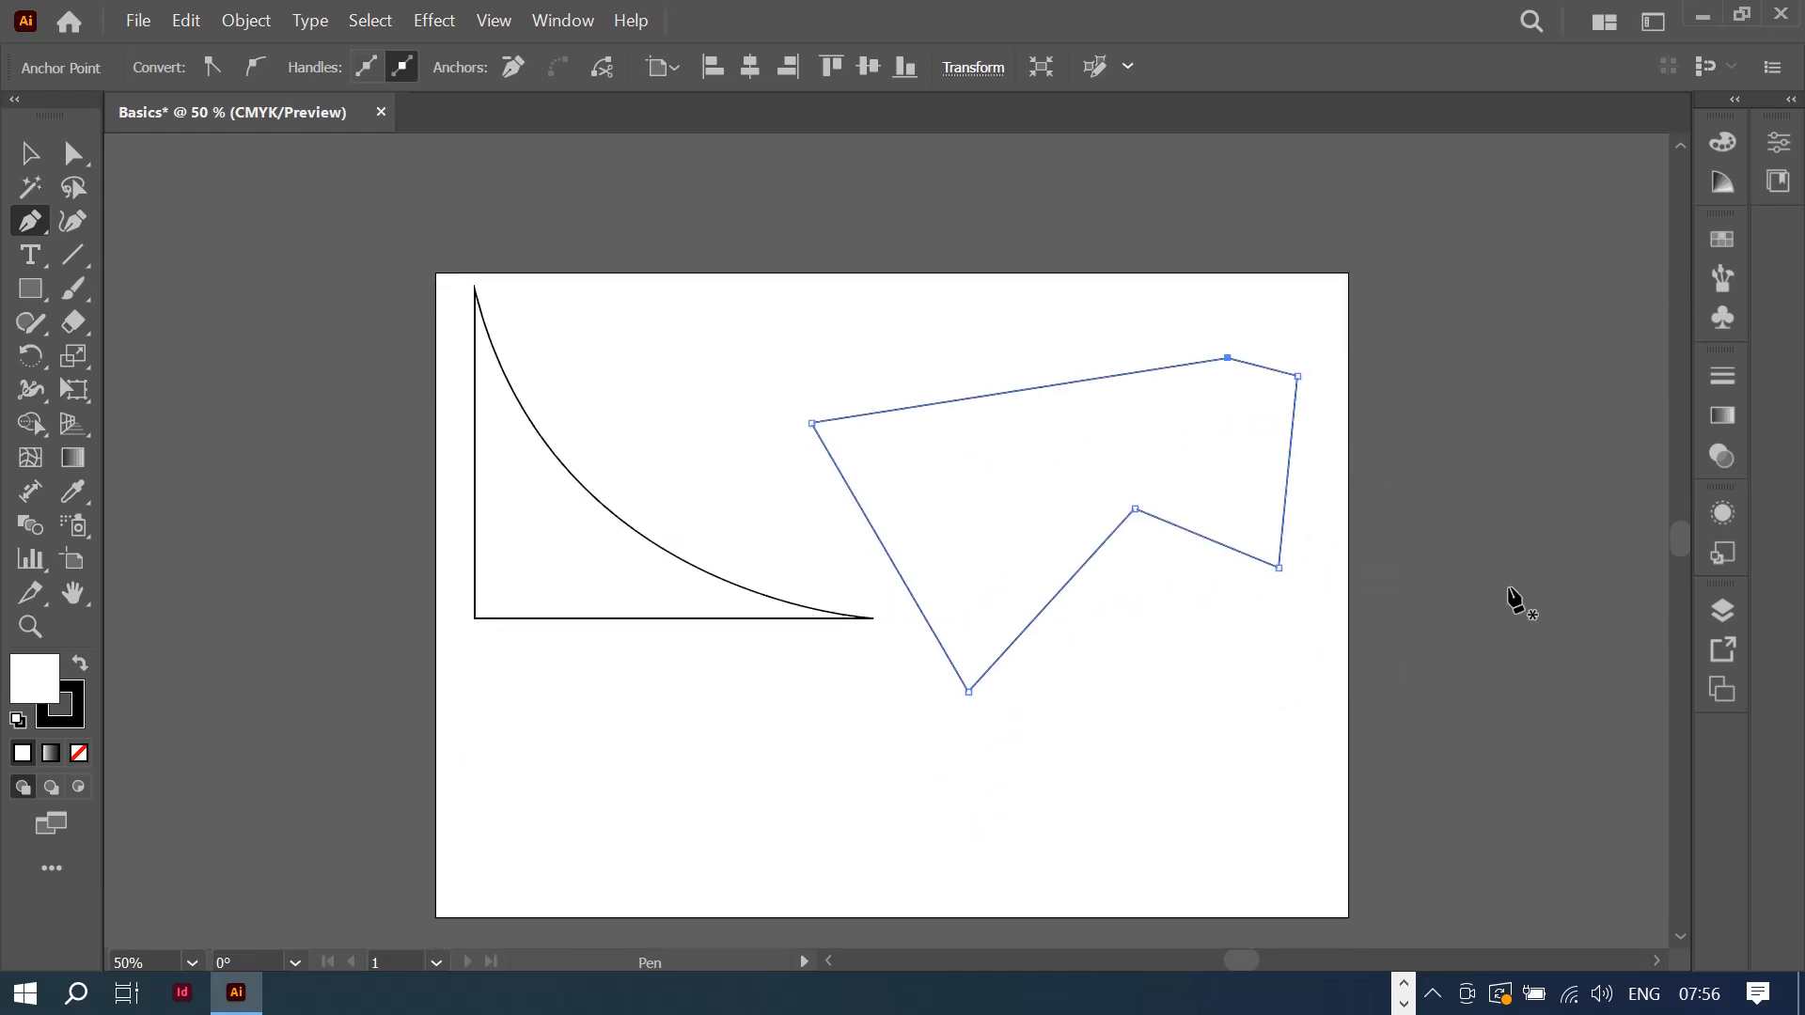
# Step: Draw a closed four-point shape with the Pen tool below the other two, with straight upper sides and curved lower and left sides
pyautogui.click(516, 742)
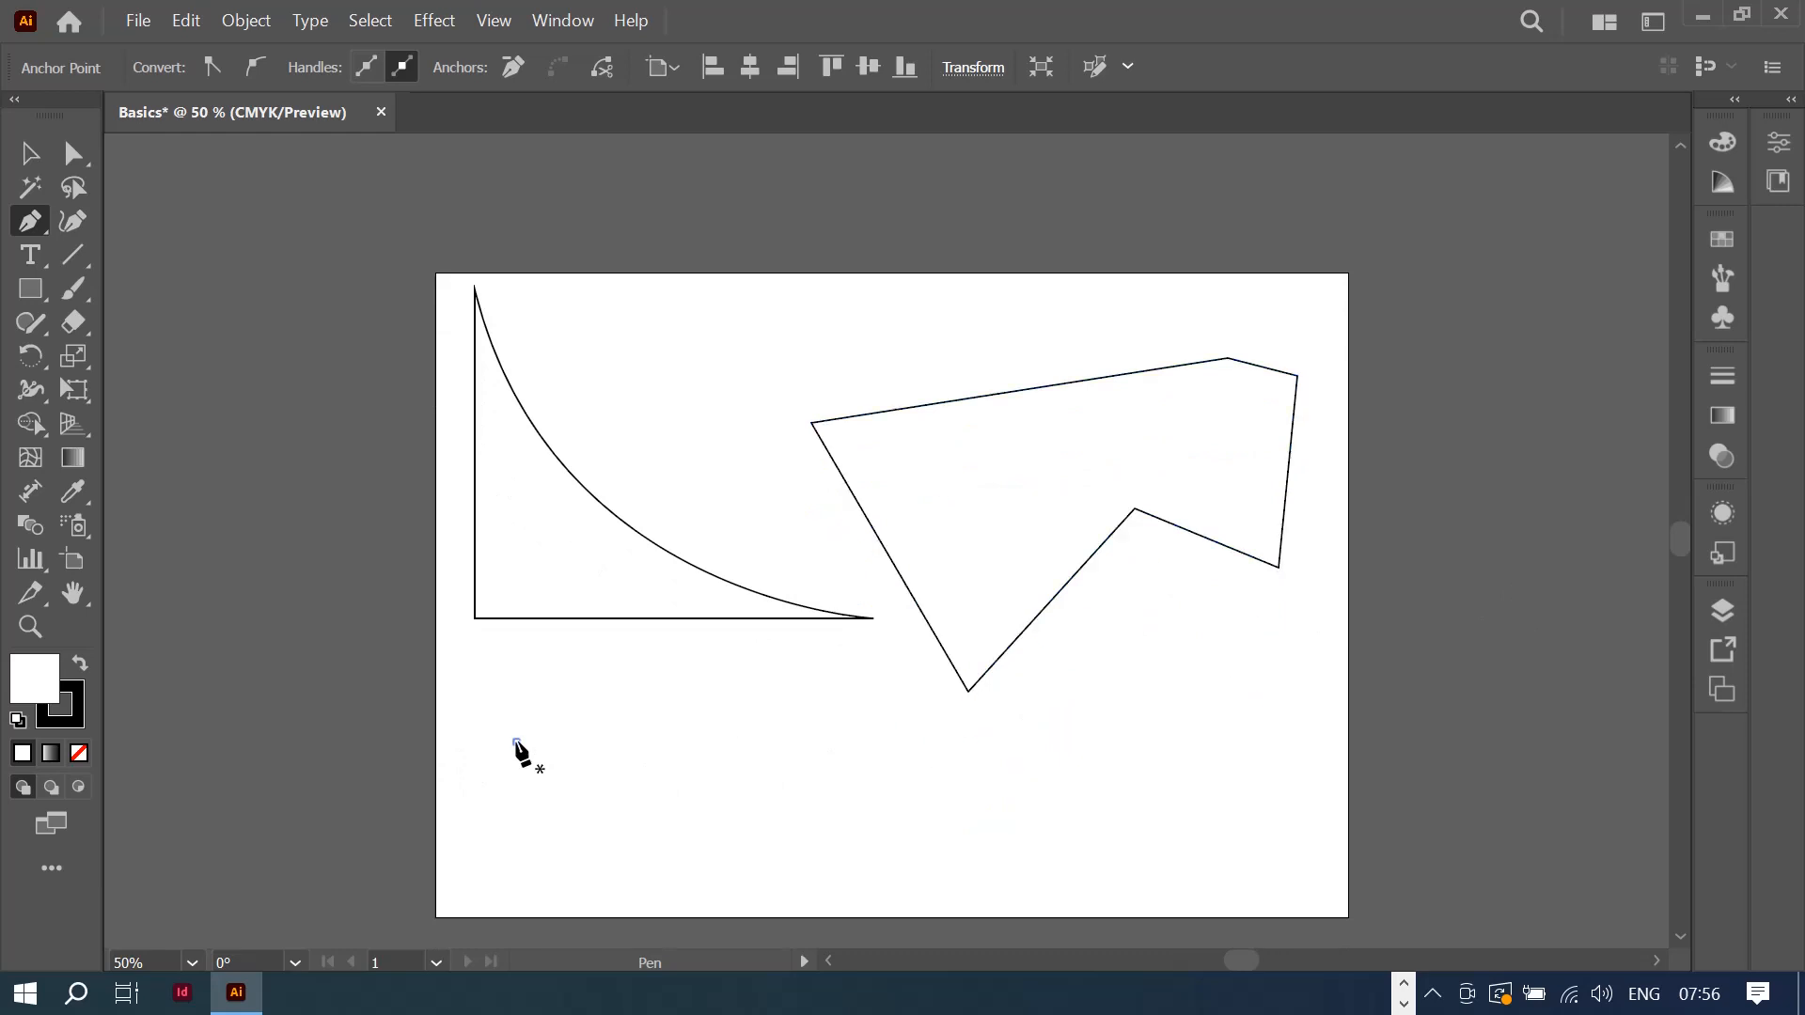
pyautogui.click(856, 678)
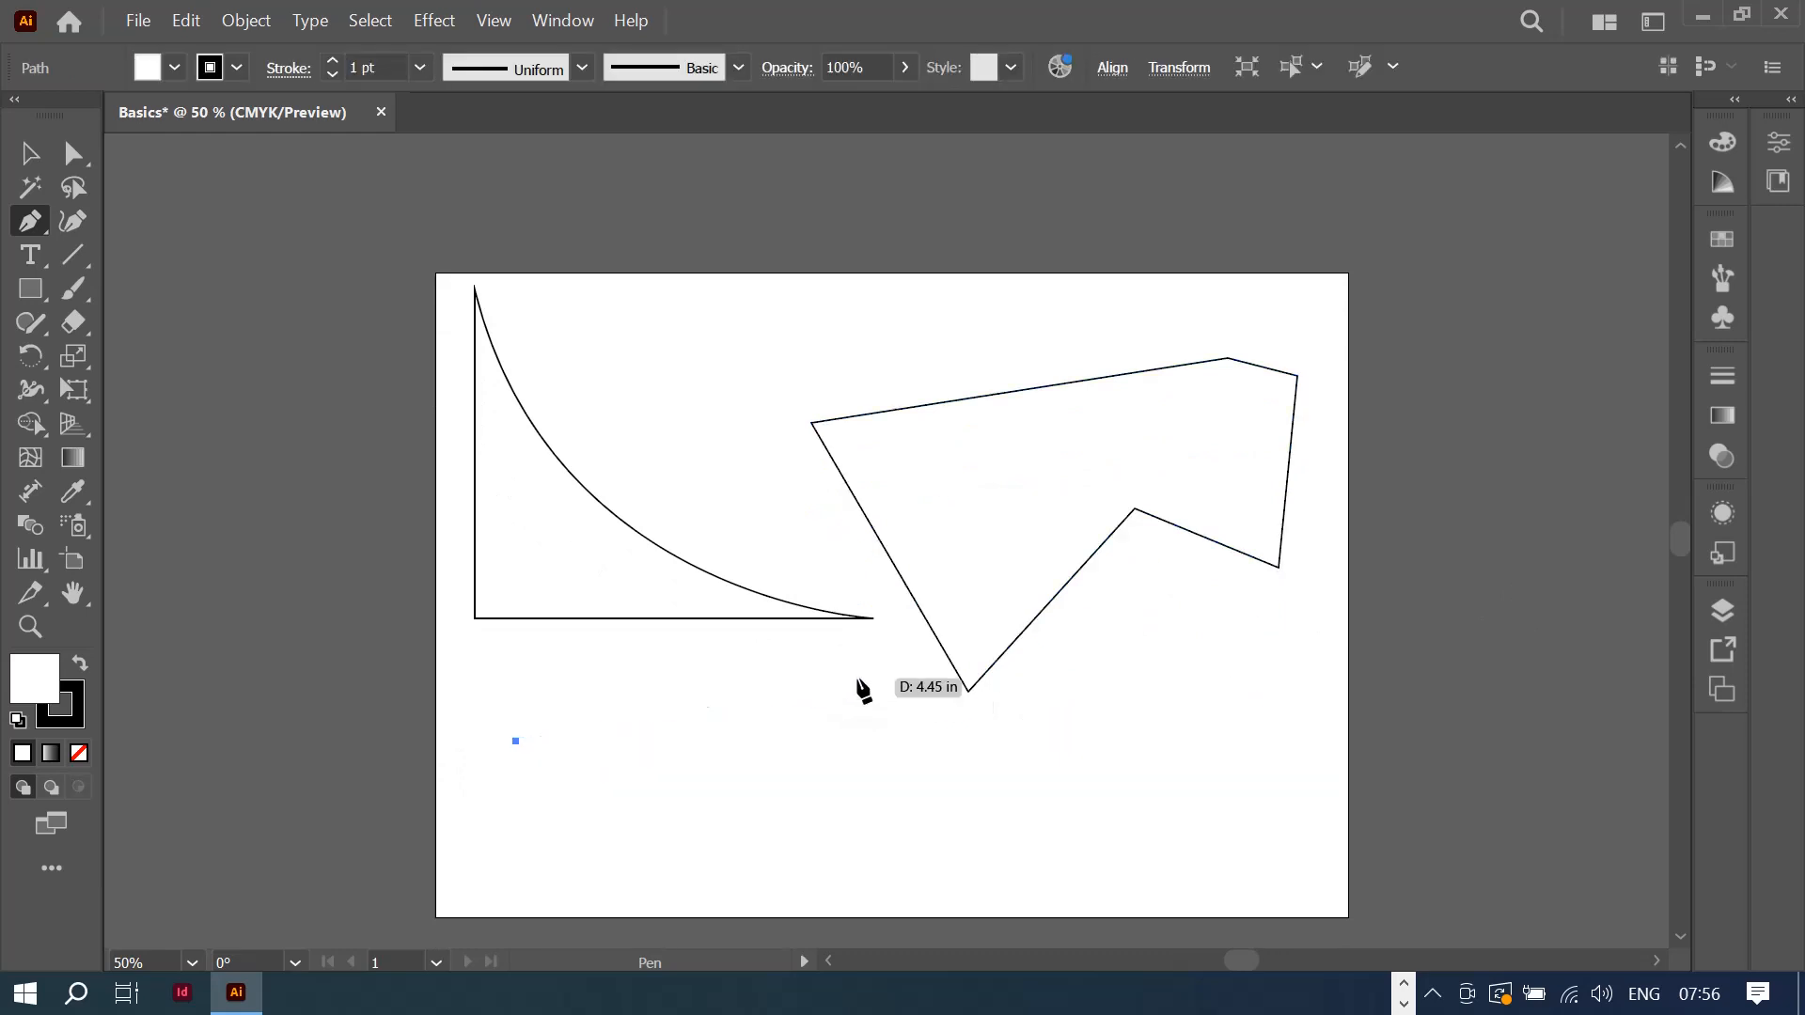
pyautogui.click(1262, 806)
pyautogui.click(581, 877)
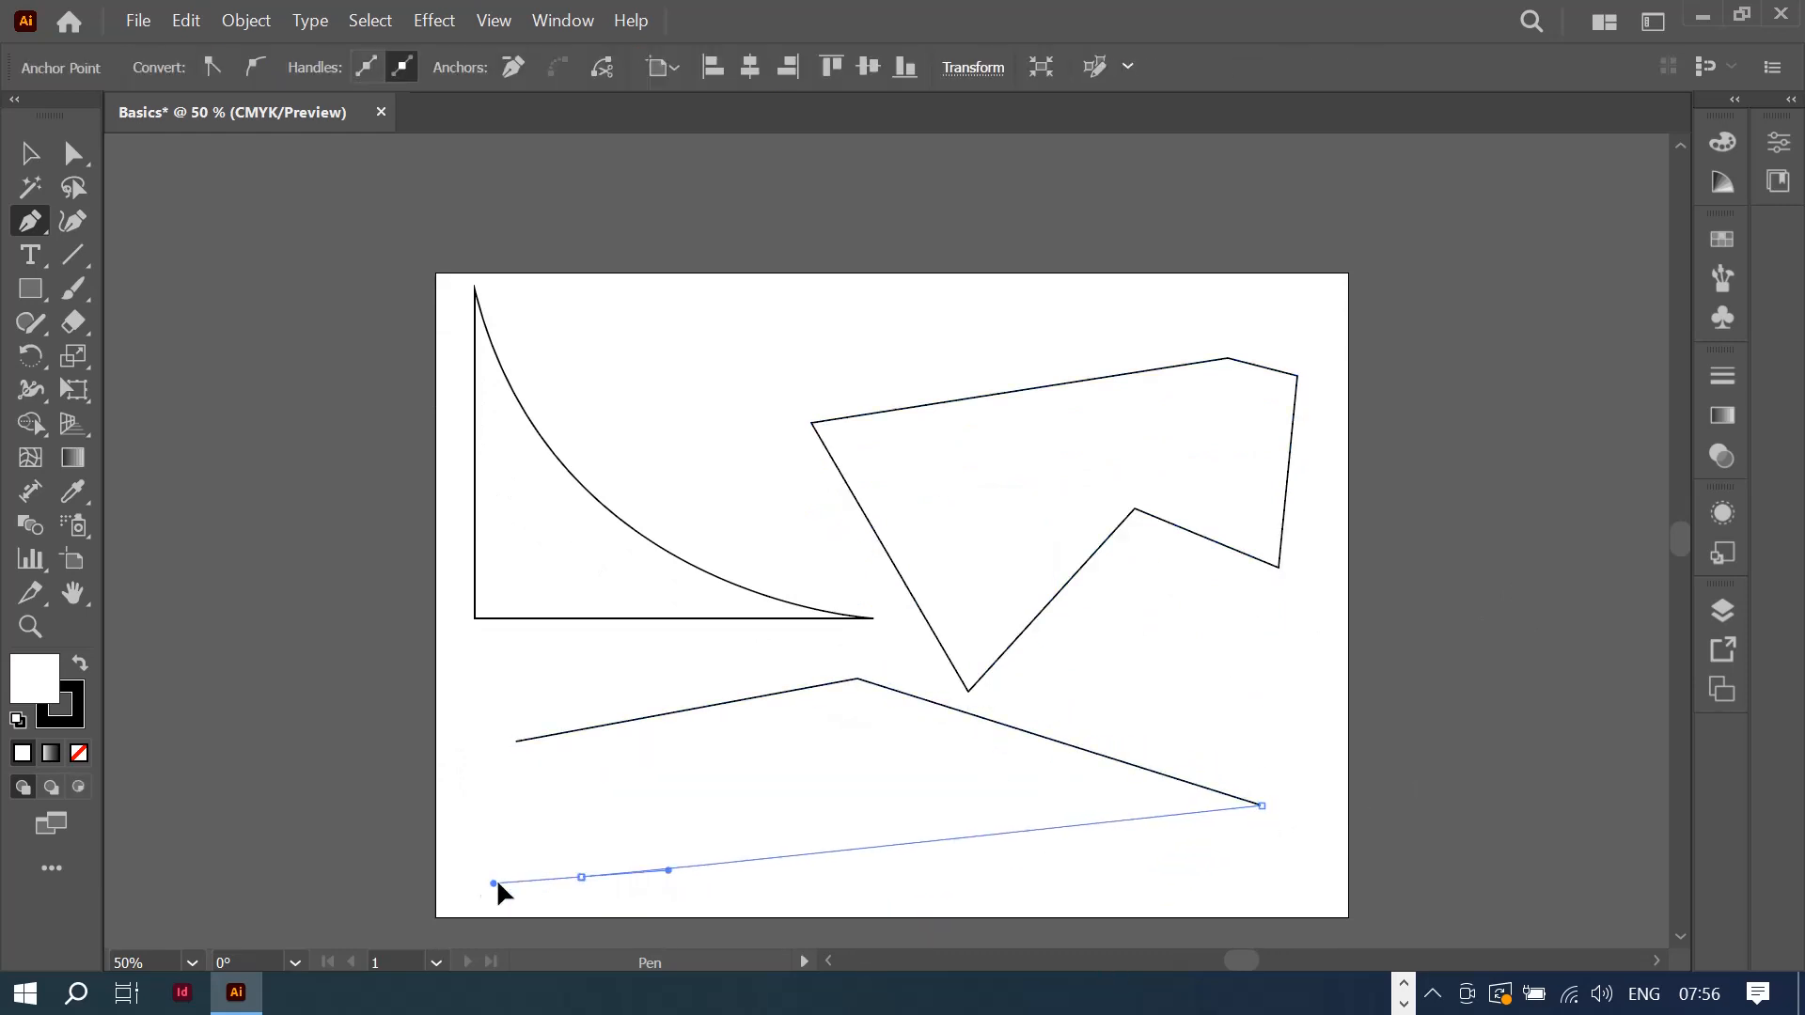
pyautogui.moveTo(498, 884); pyautogui.dragTo(372, 907)
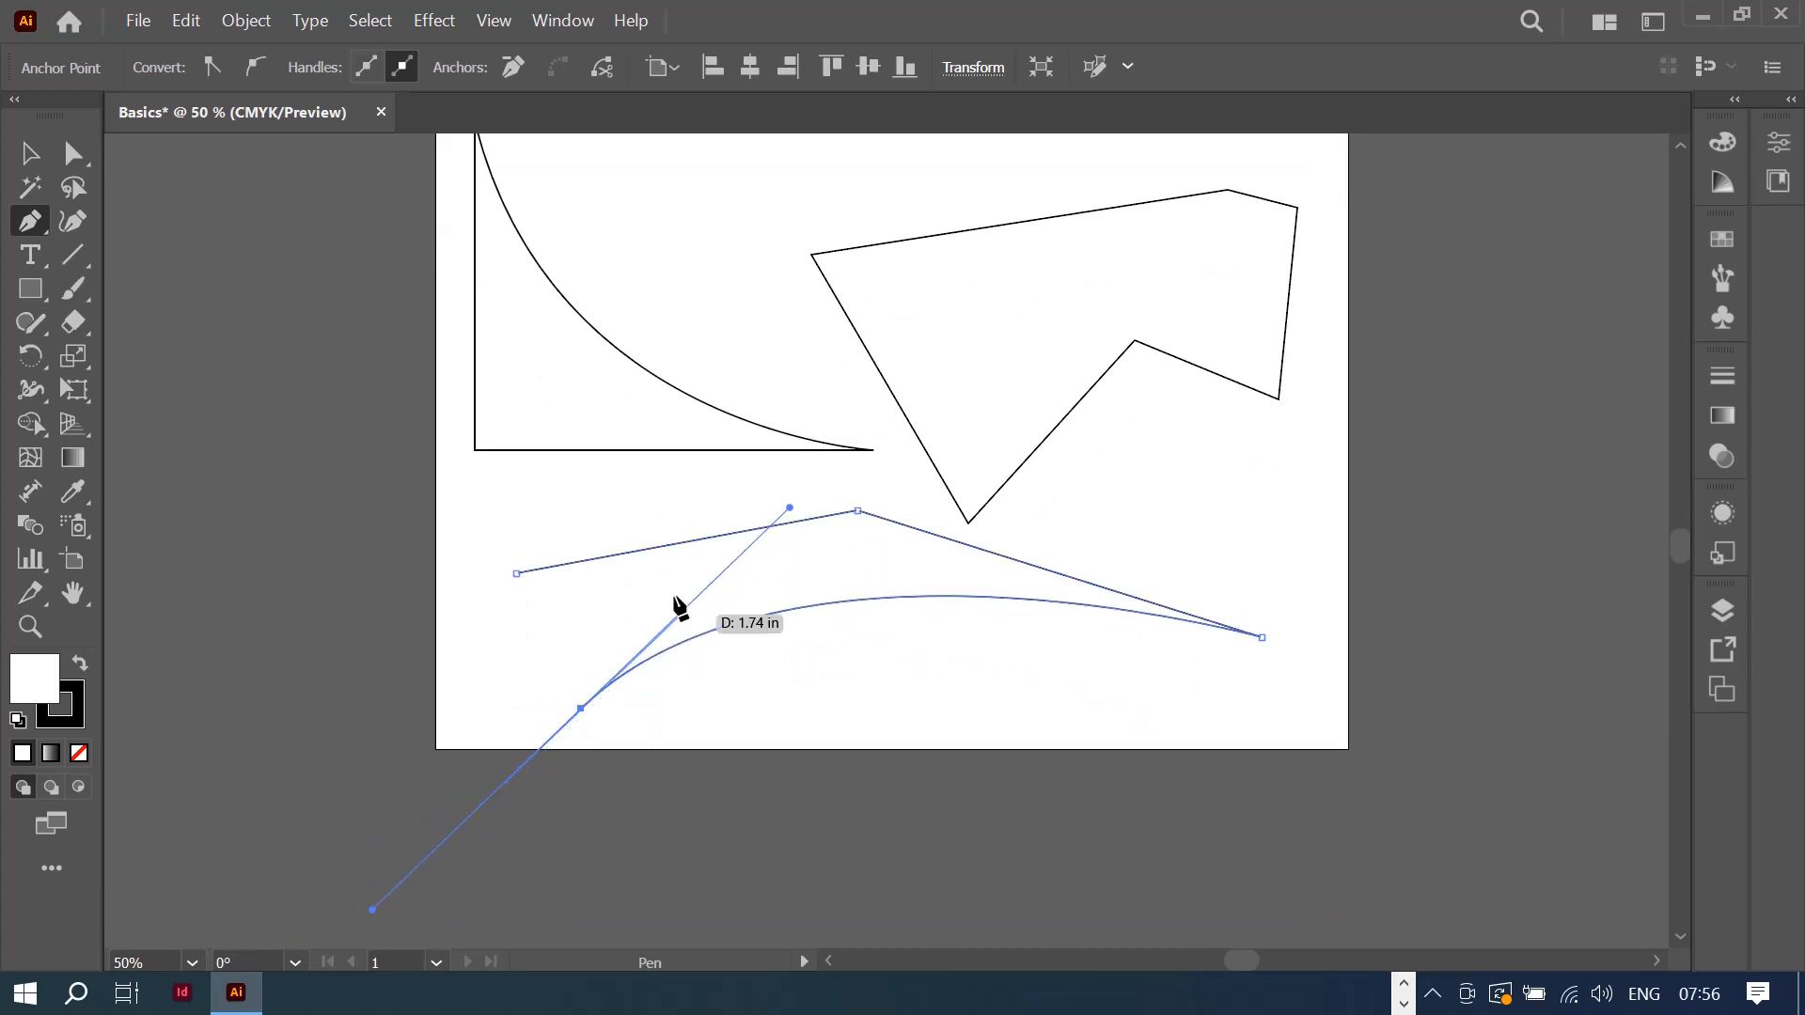
pyautogui.click(516, 574)
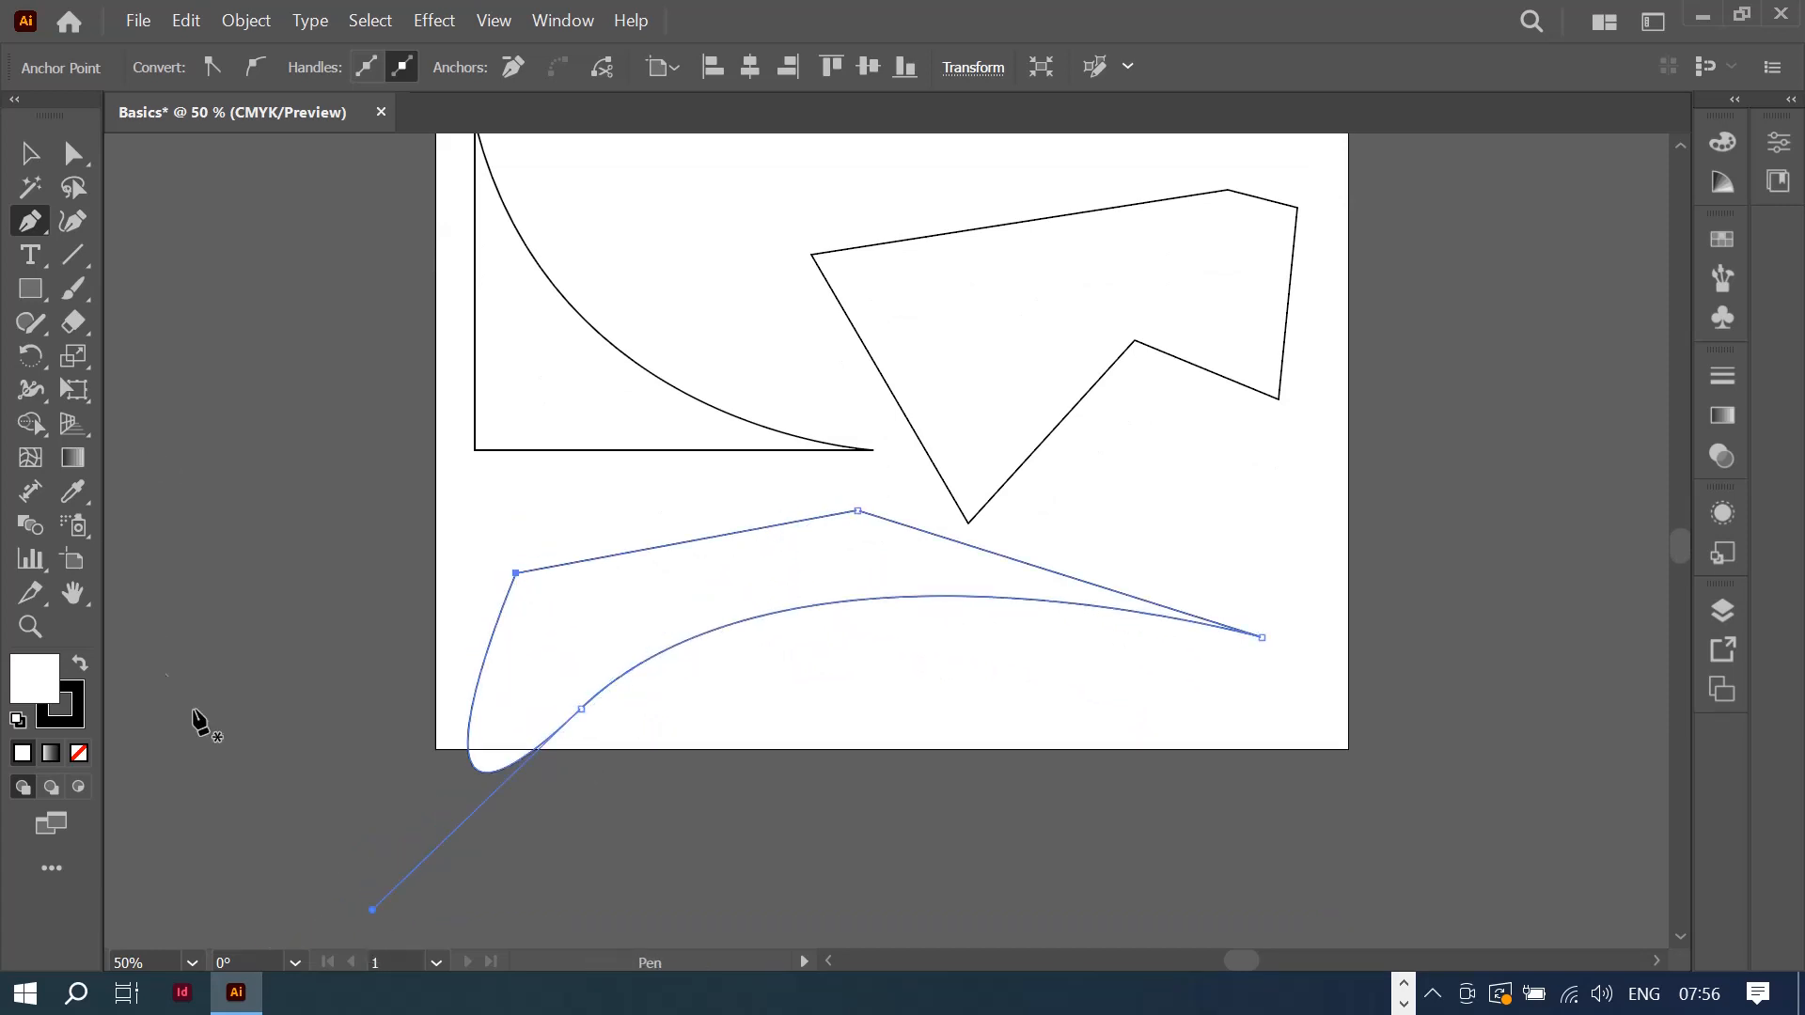
# Step: Select all three shapes on the artboard together and delete them
pyautogui.click(30, 154)
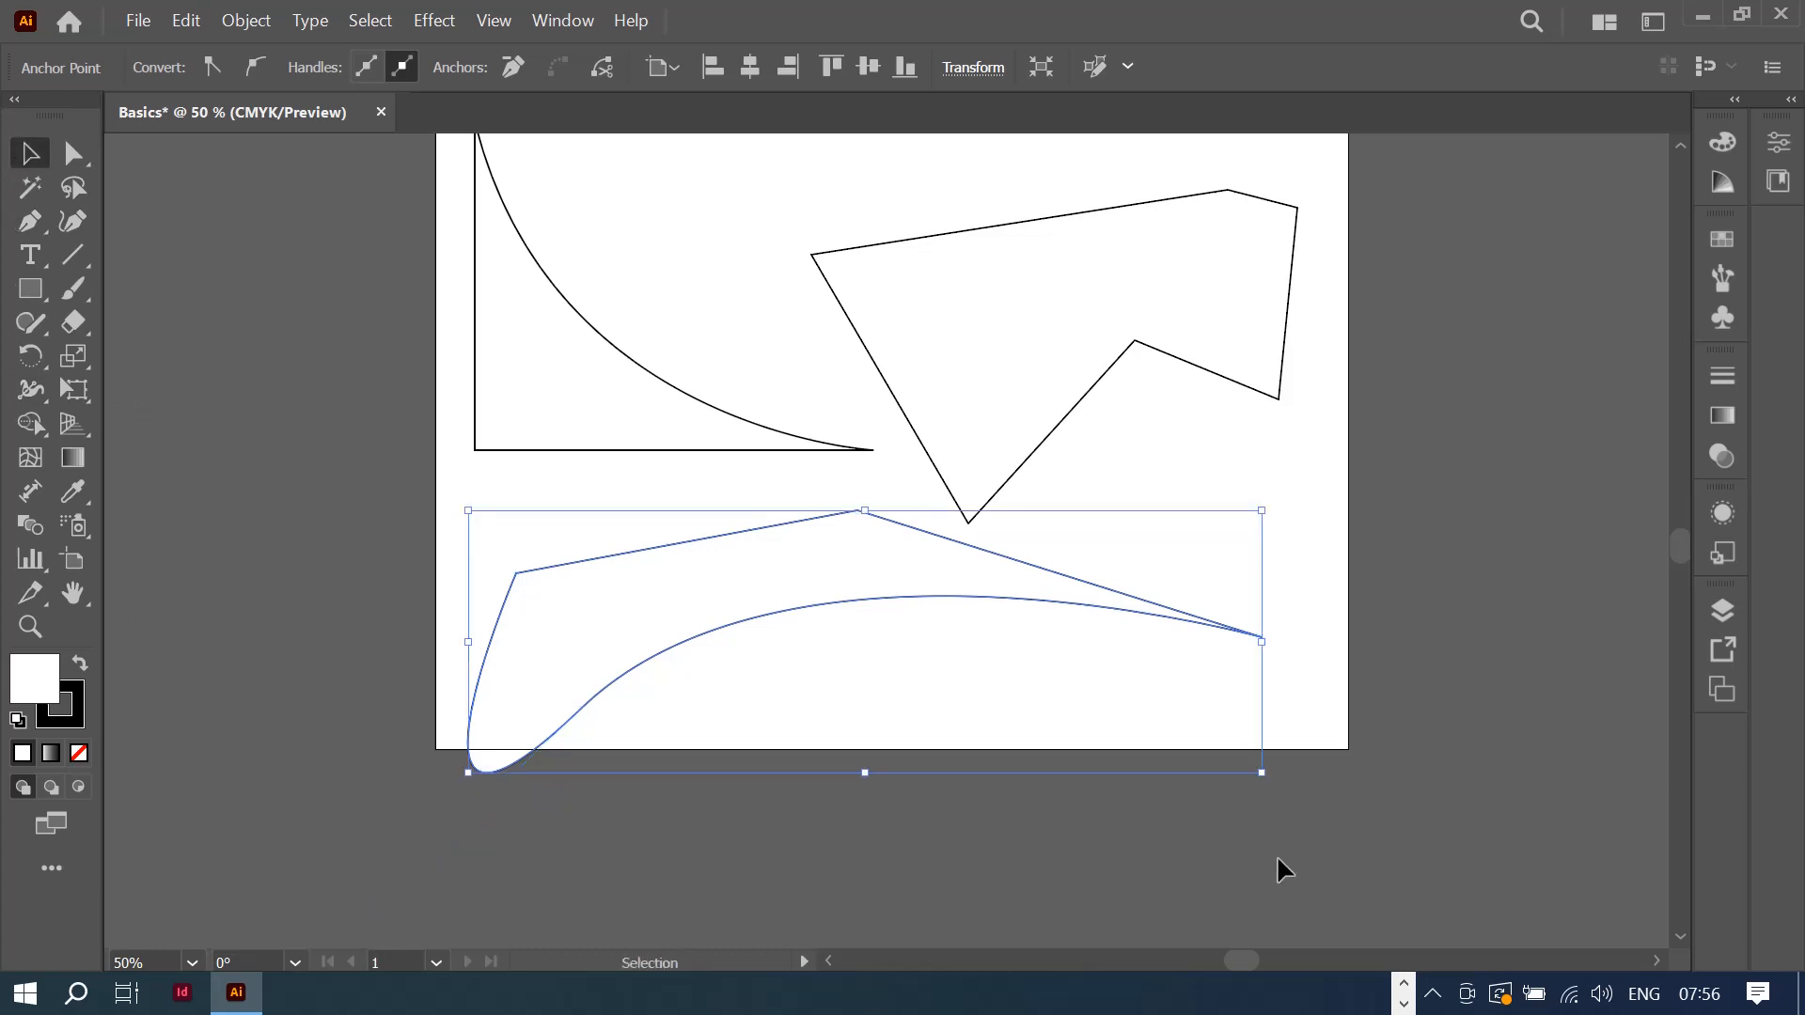
pyautogui.scroll(2, 1277, 854)
pyautogui.moveTo(382, 171); pyautogui.dragTo(1284, 816)
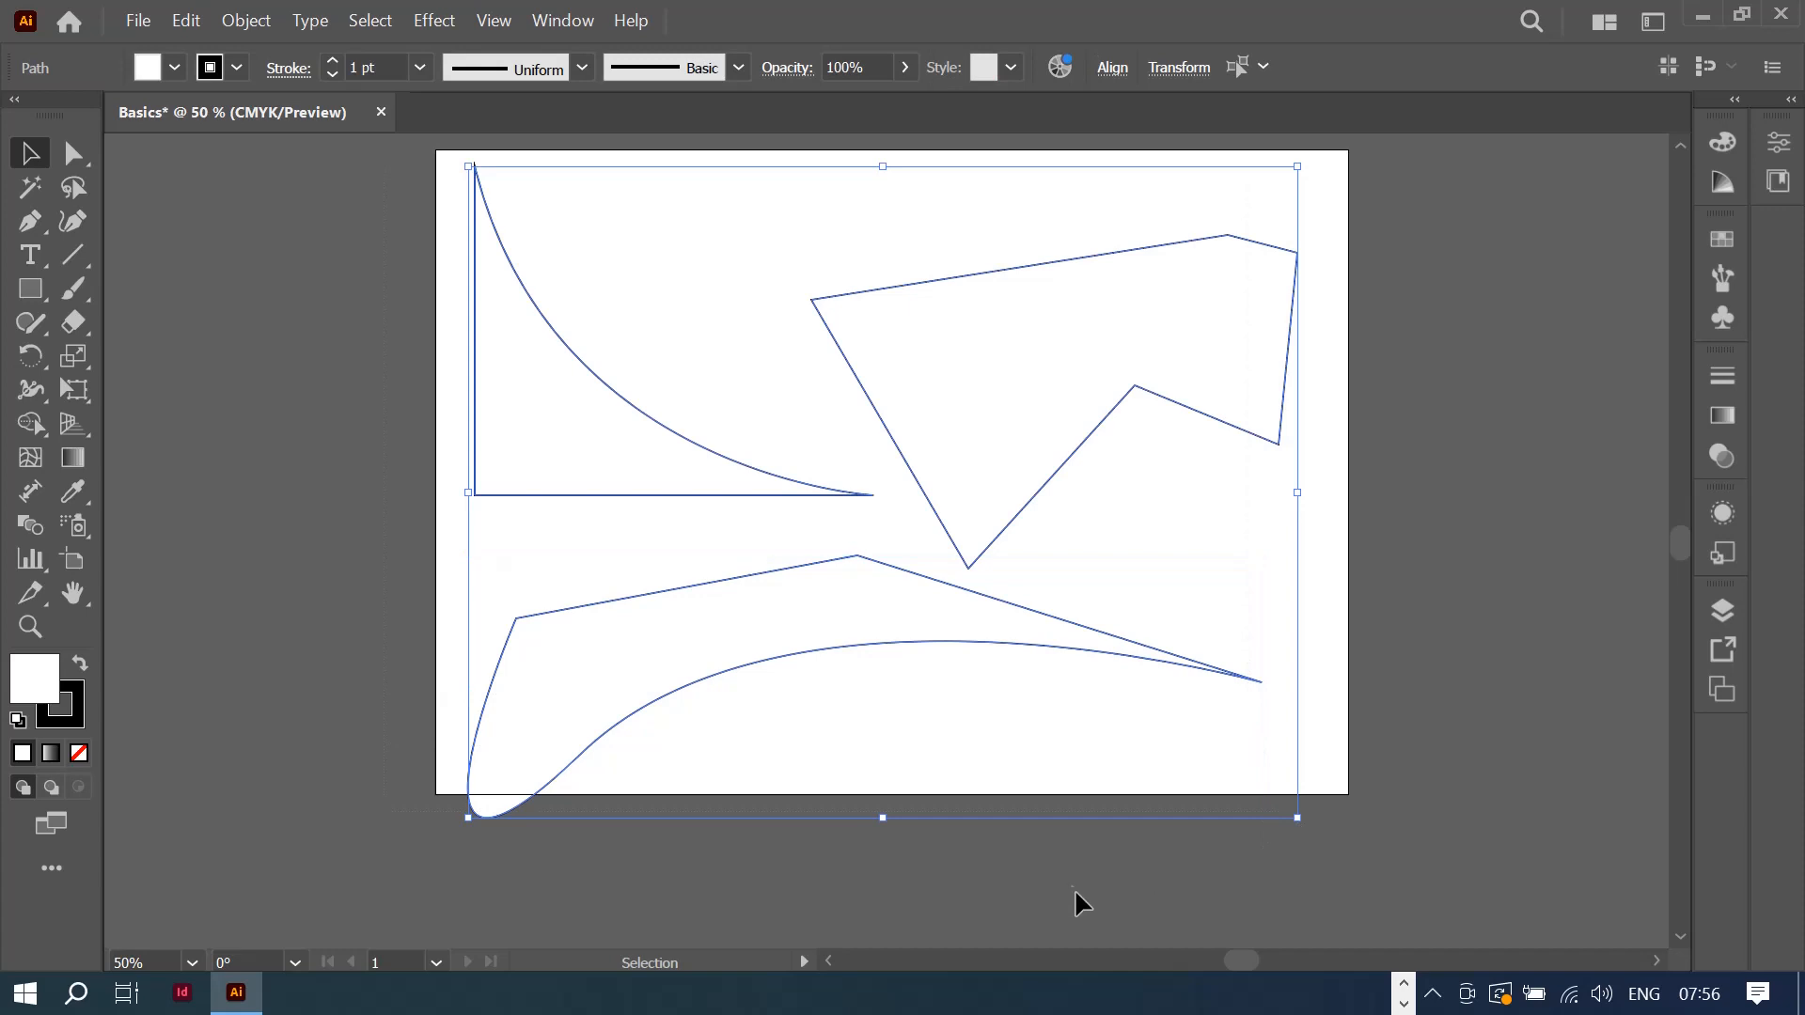
pyautogui.press('Delete')
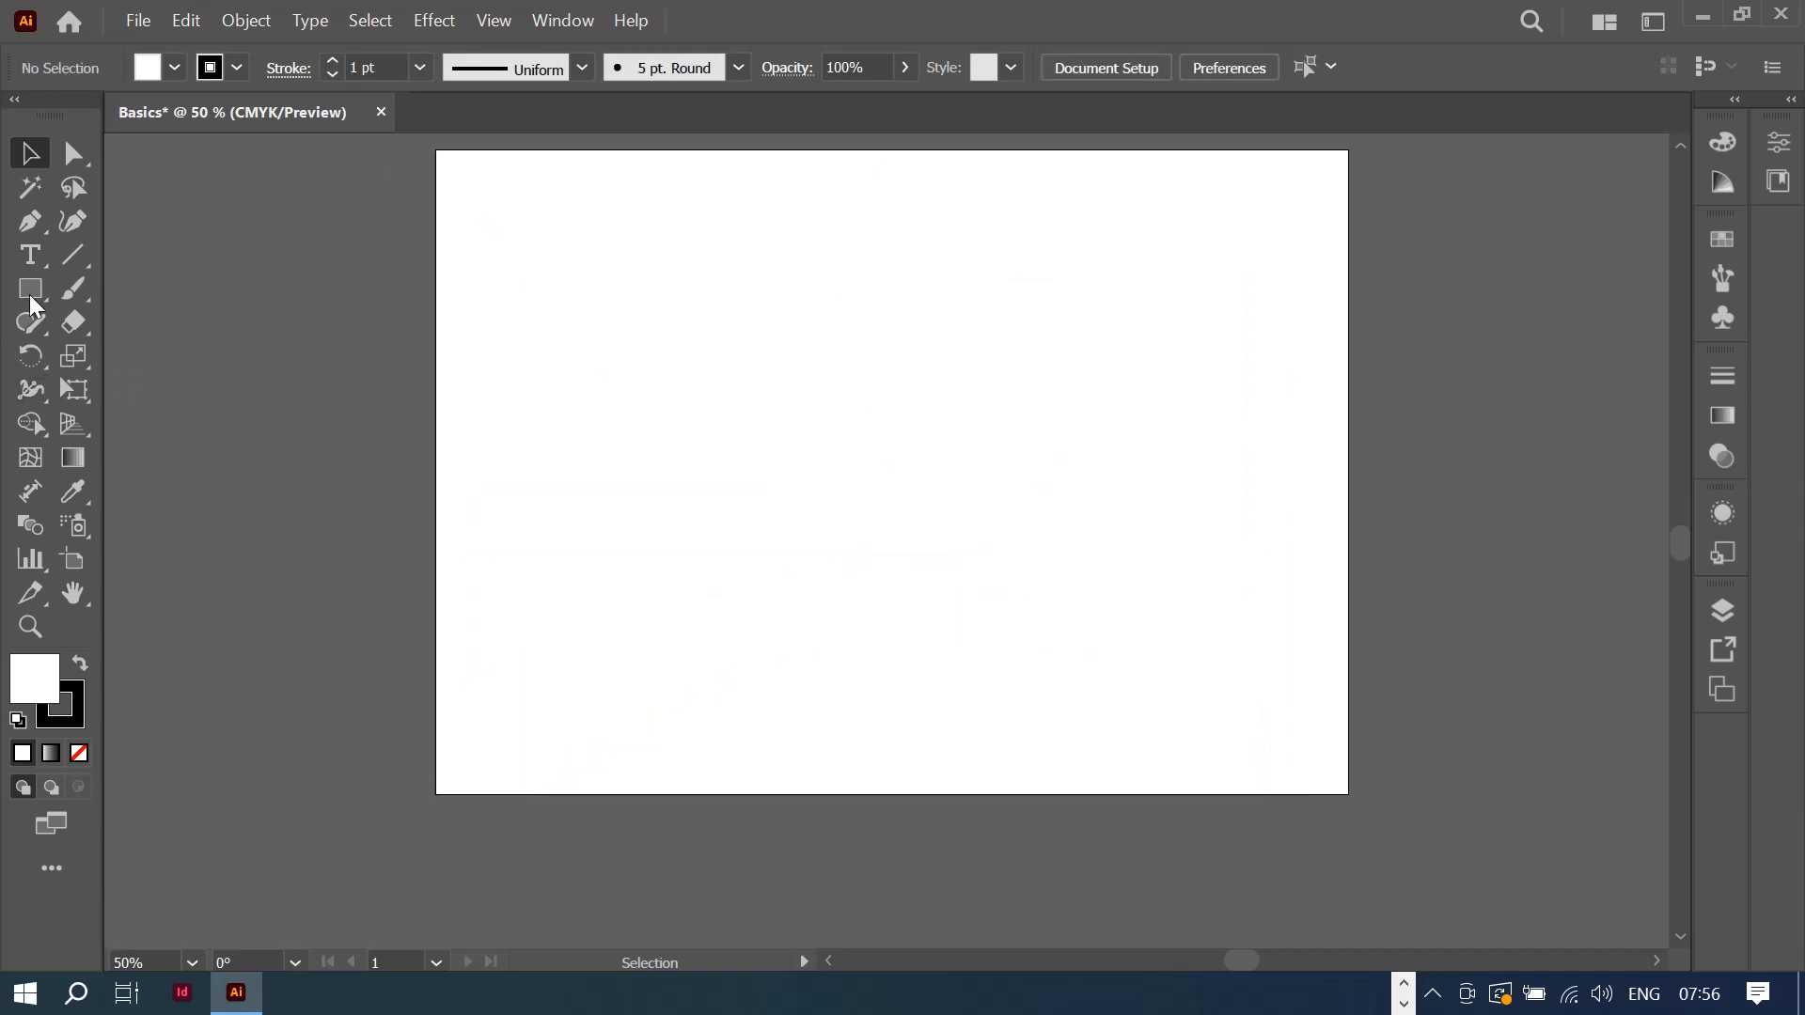
# Step: Draw a closed, wavy eight-point shape across the artboard with the Curvature tool, and delete it
pyautogui.click(74, 231)
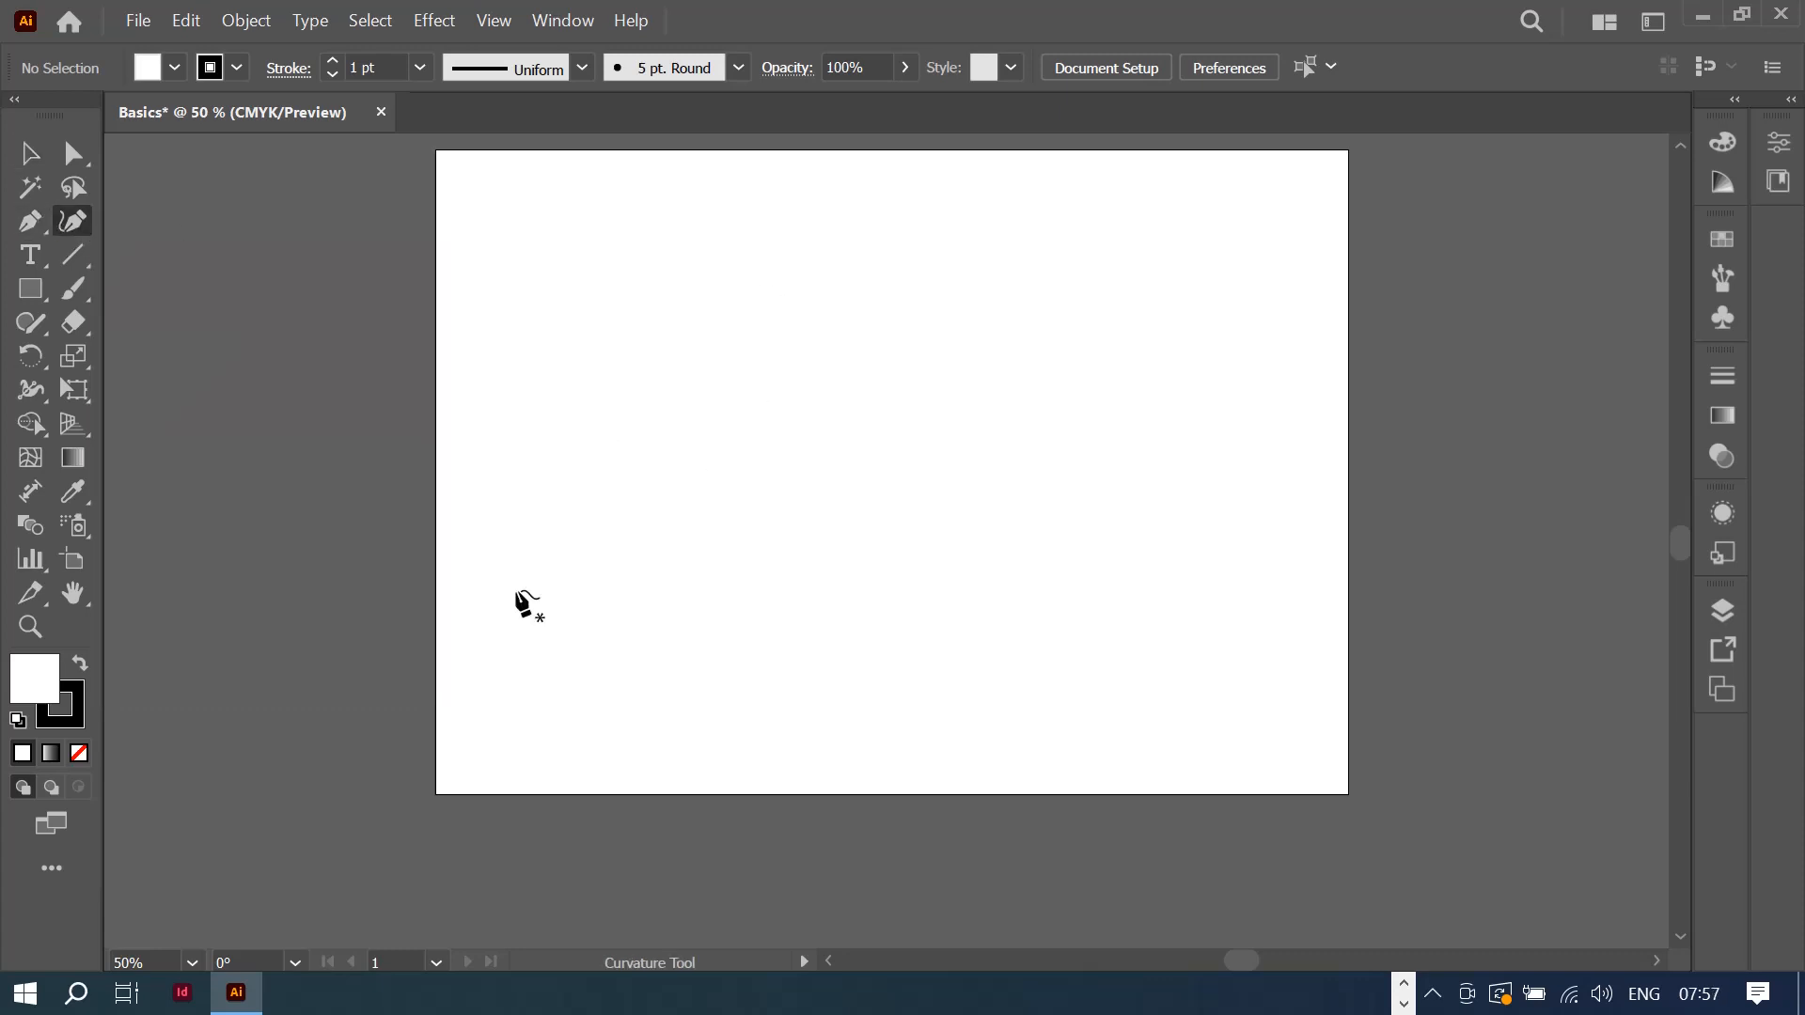
pyautogui.click(460, 523)
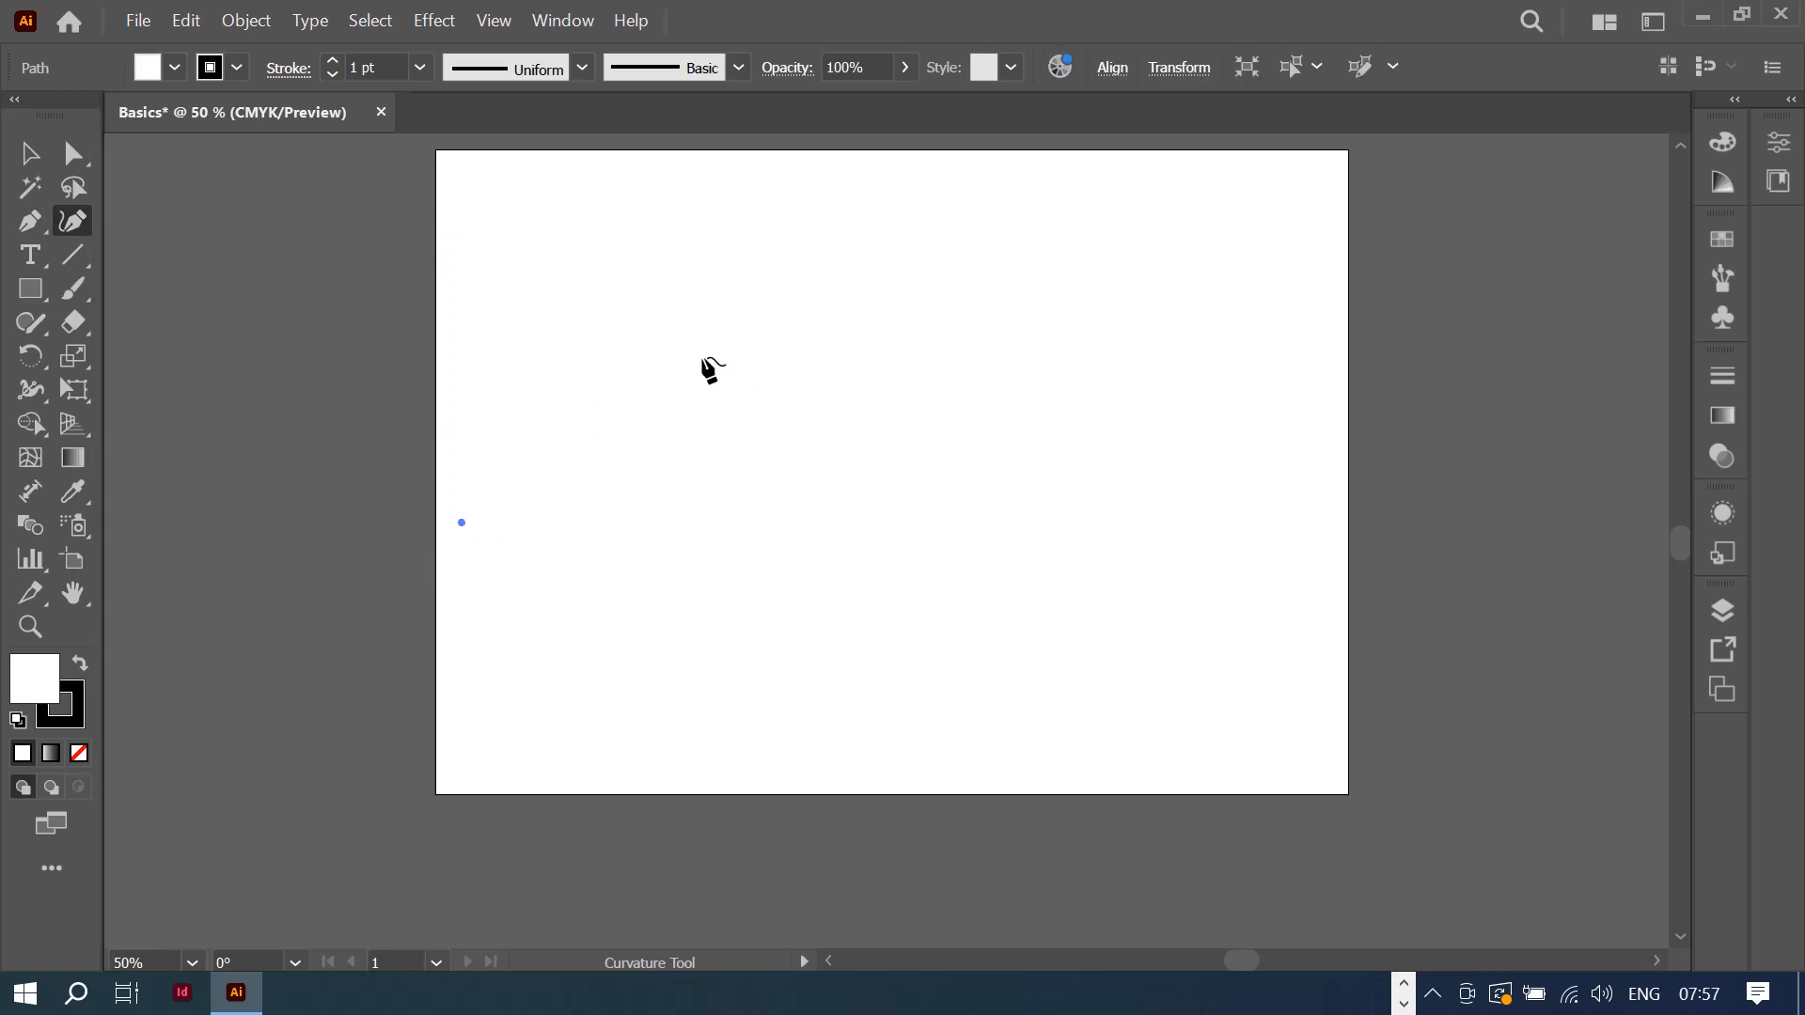
pyautogui.click(755, 340)
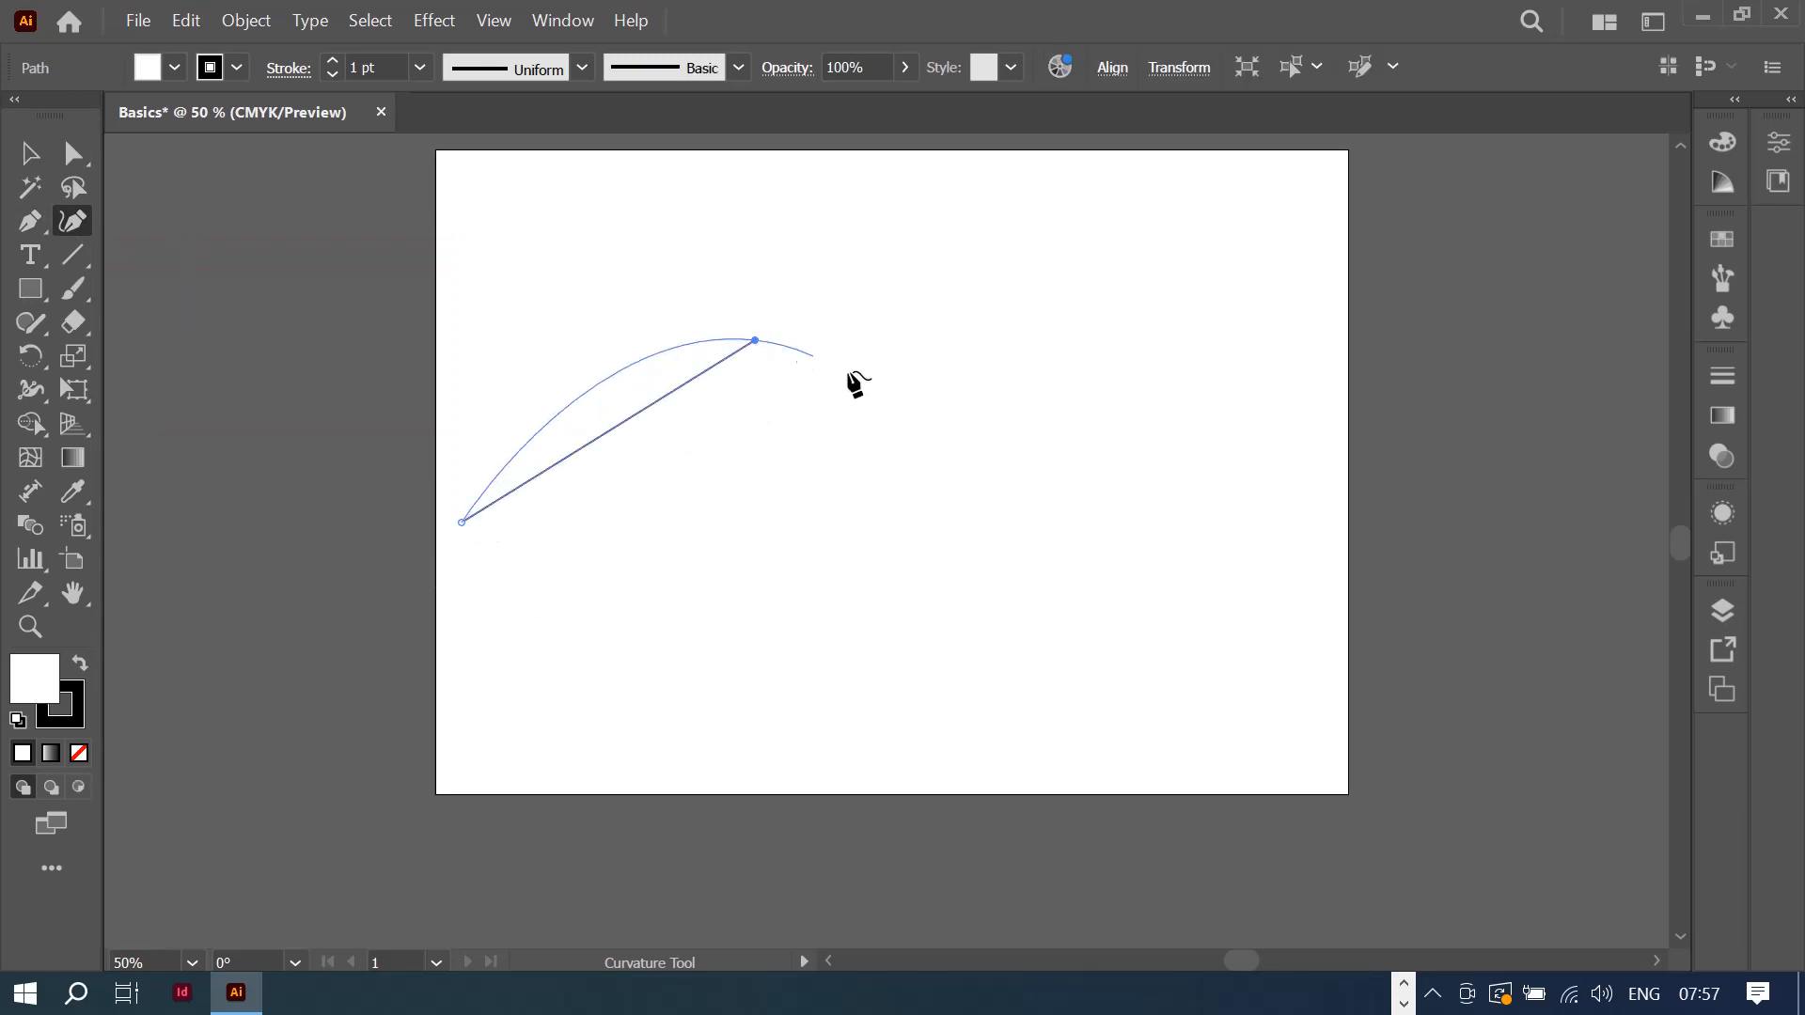
pyautogui.click(1038, 570)
pyautogui.click(1282, 516)
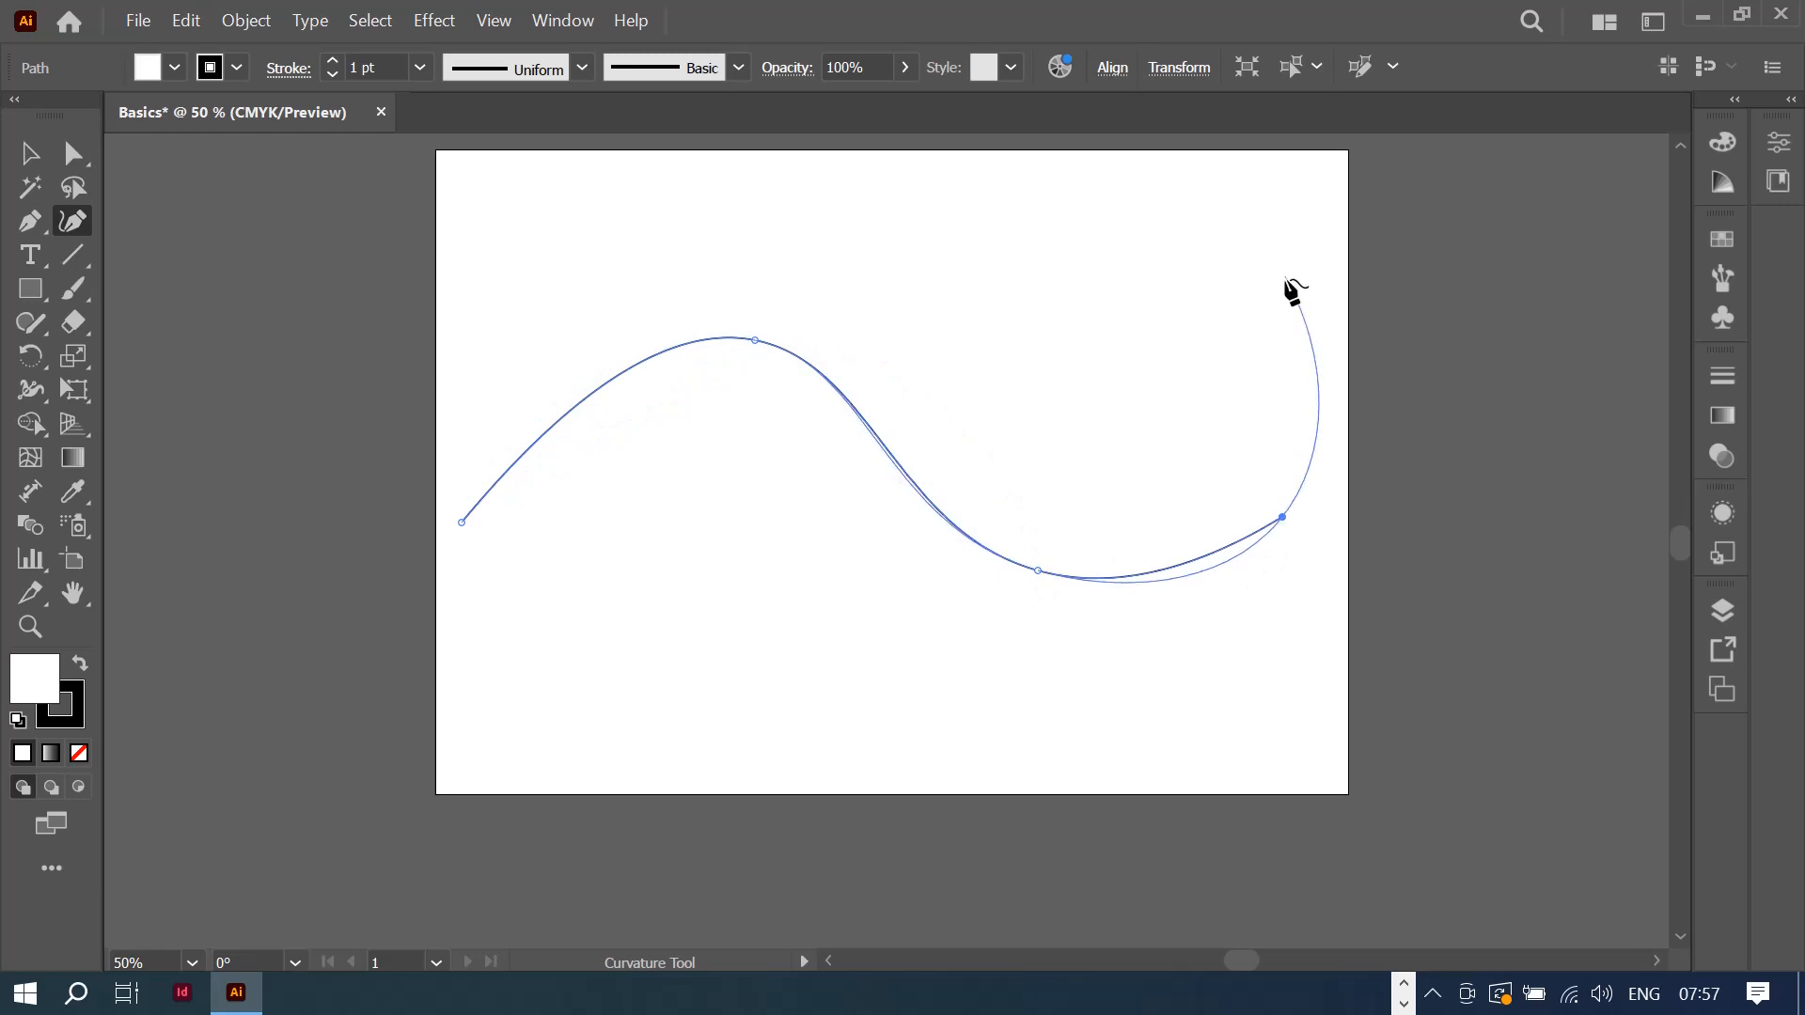
pyautogui.click(1297, 233)
pyautogui.click(922, 418)
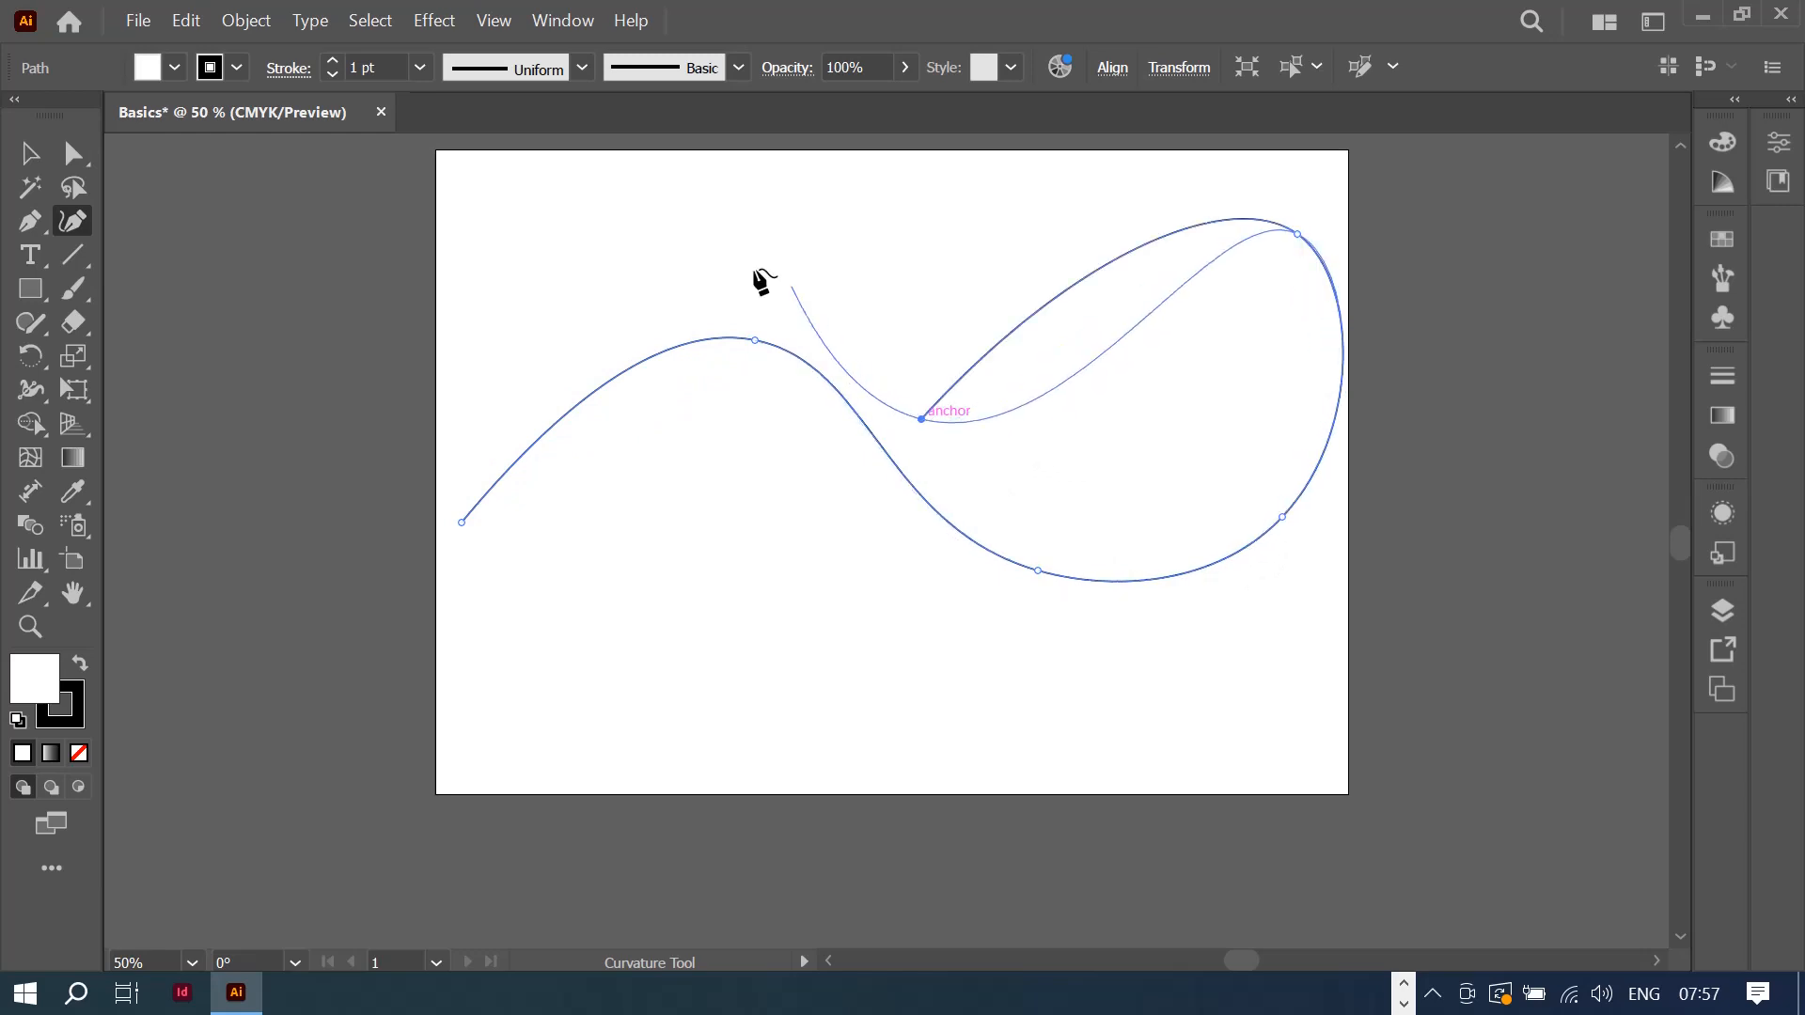
pyautogui.click(749, 268)
pyautogui.click(446, 315)
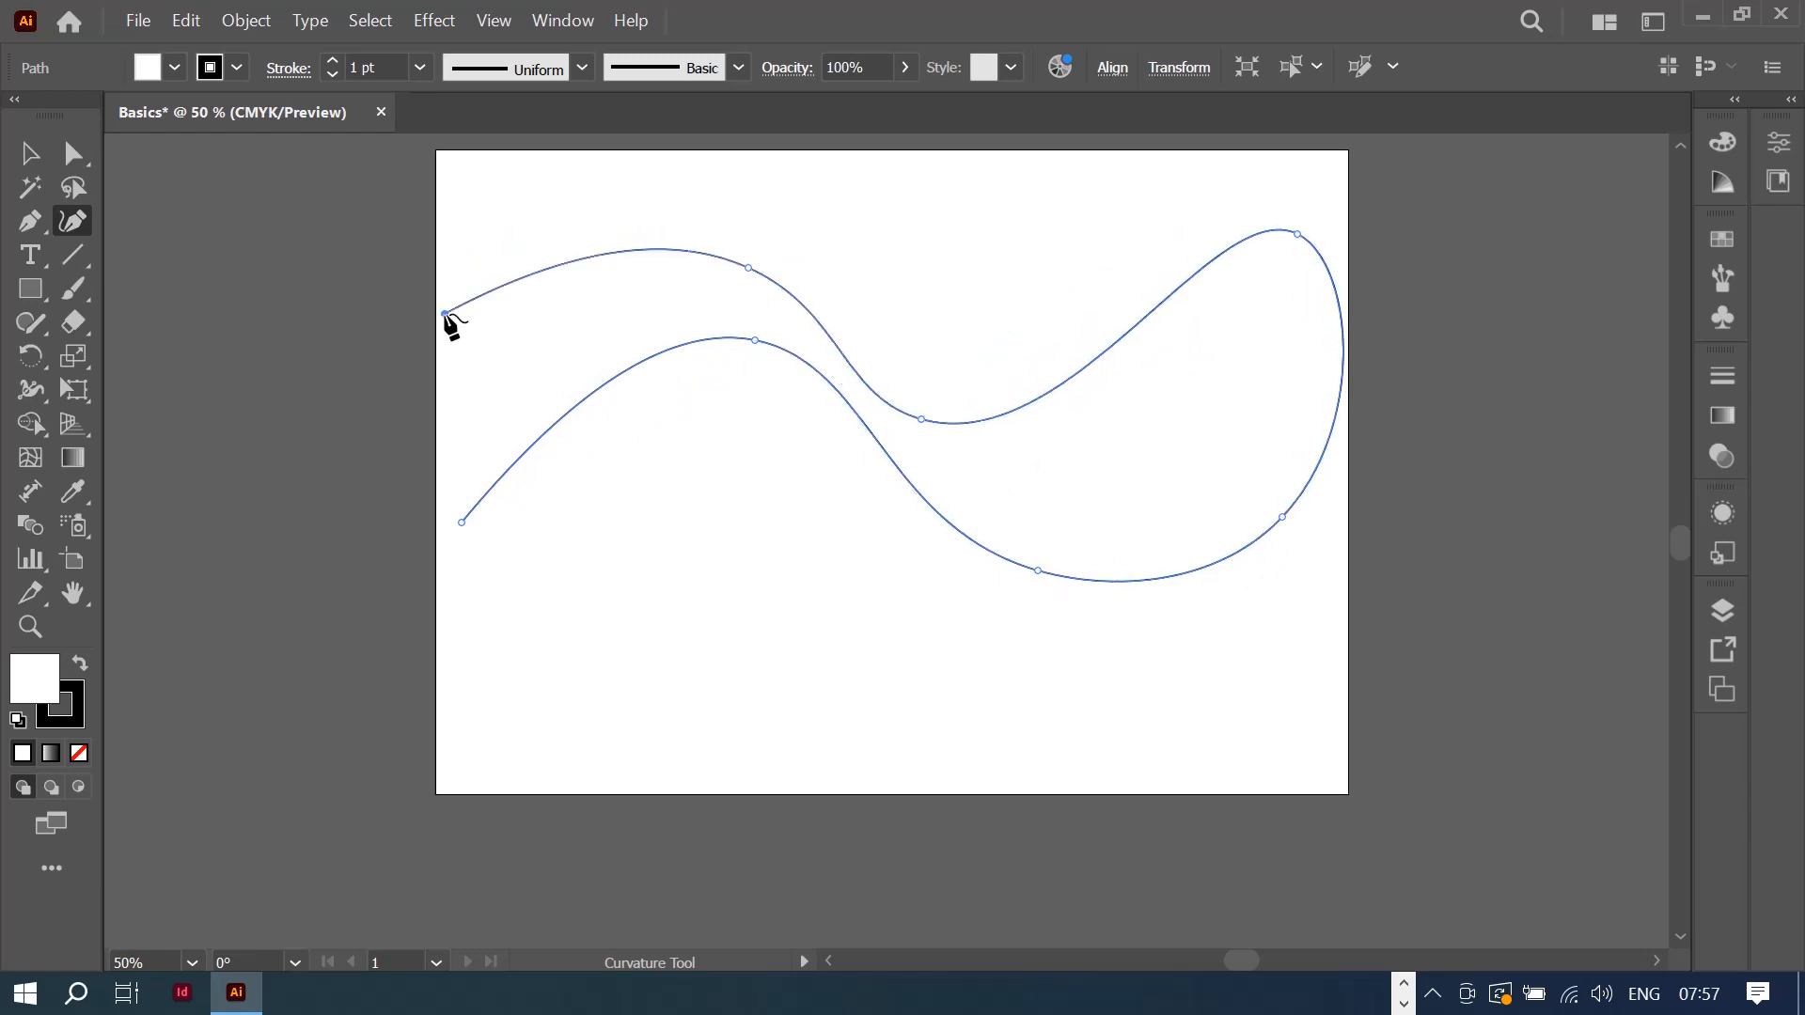
pyautogui.click(462, 524)
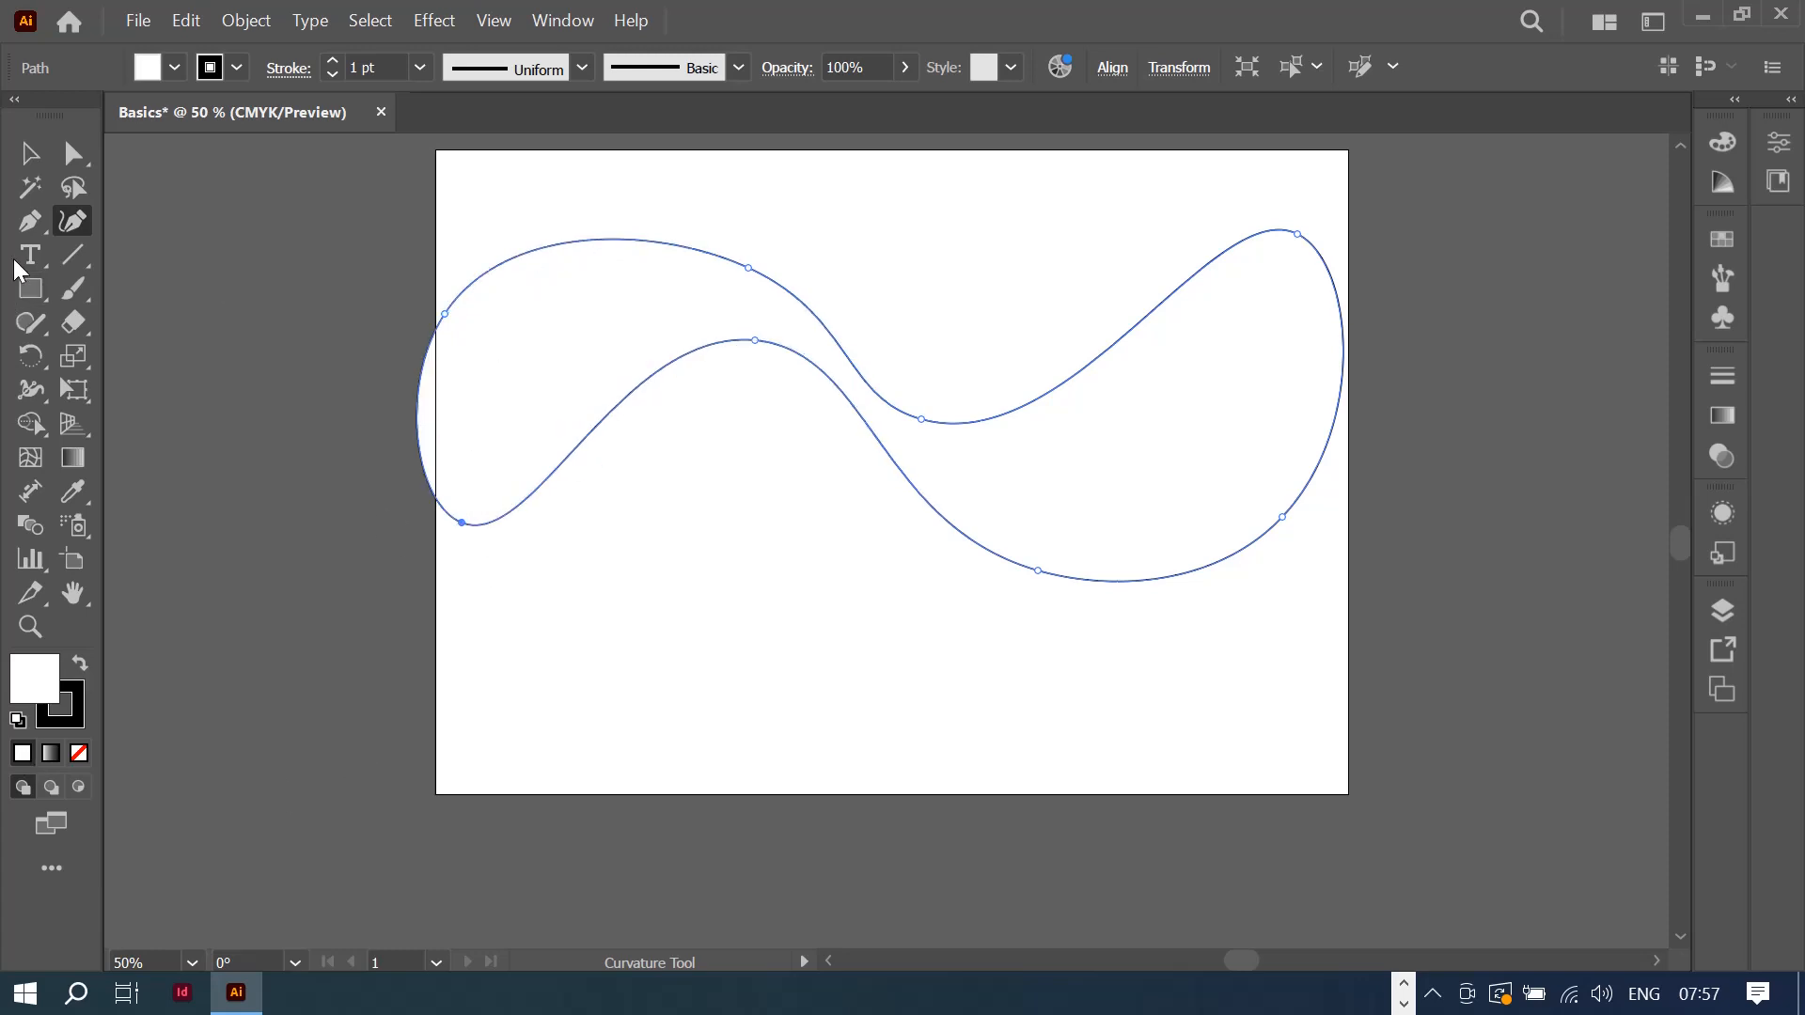
pyautogui.click(25, 160)
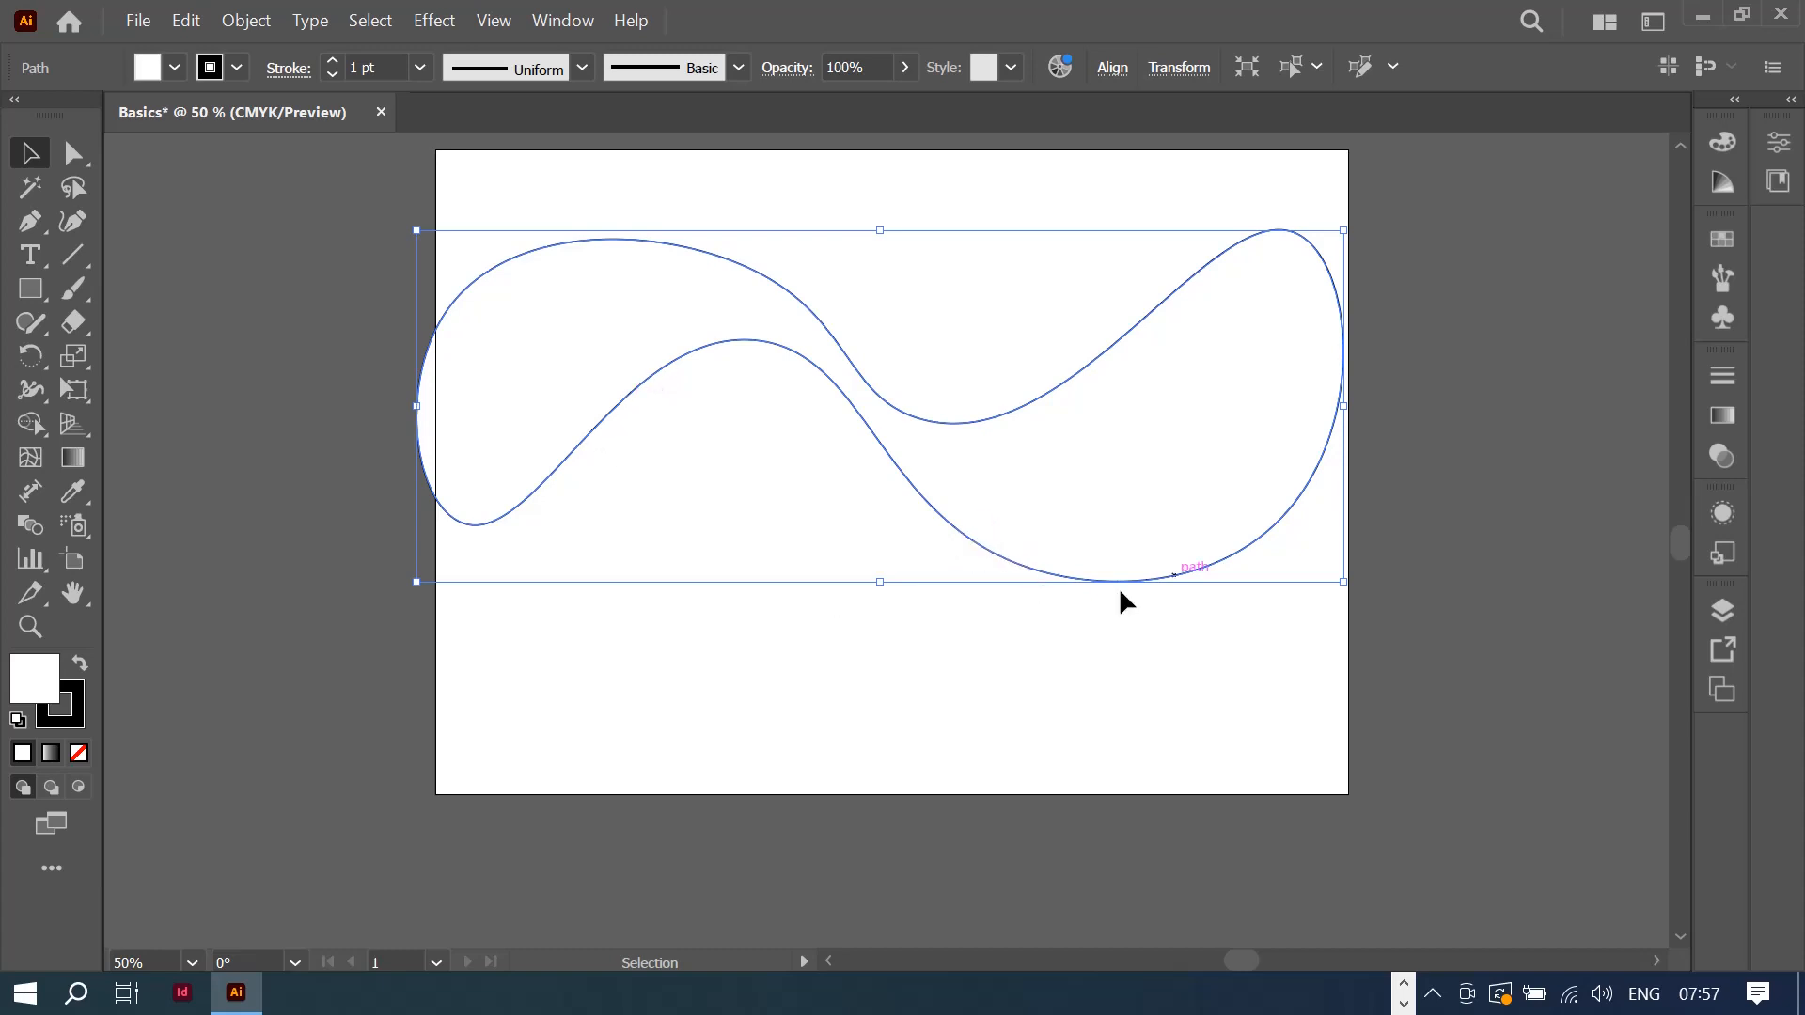
pyautogui.press('Delete')
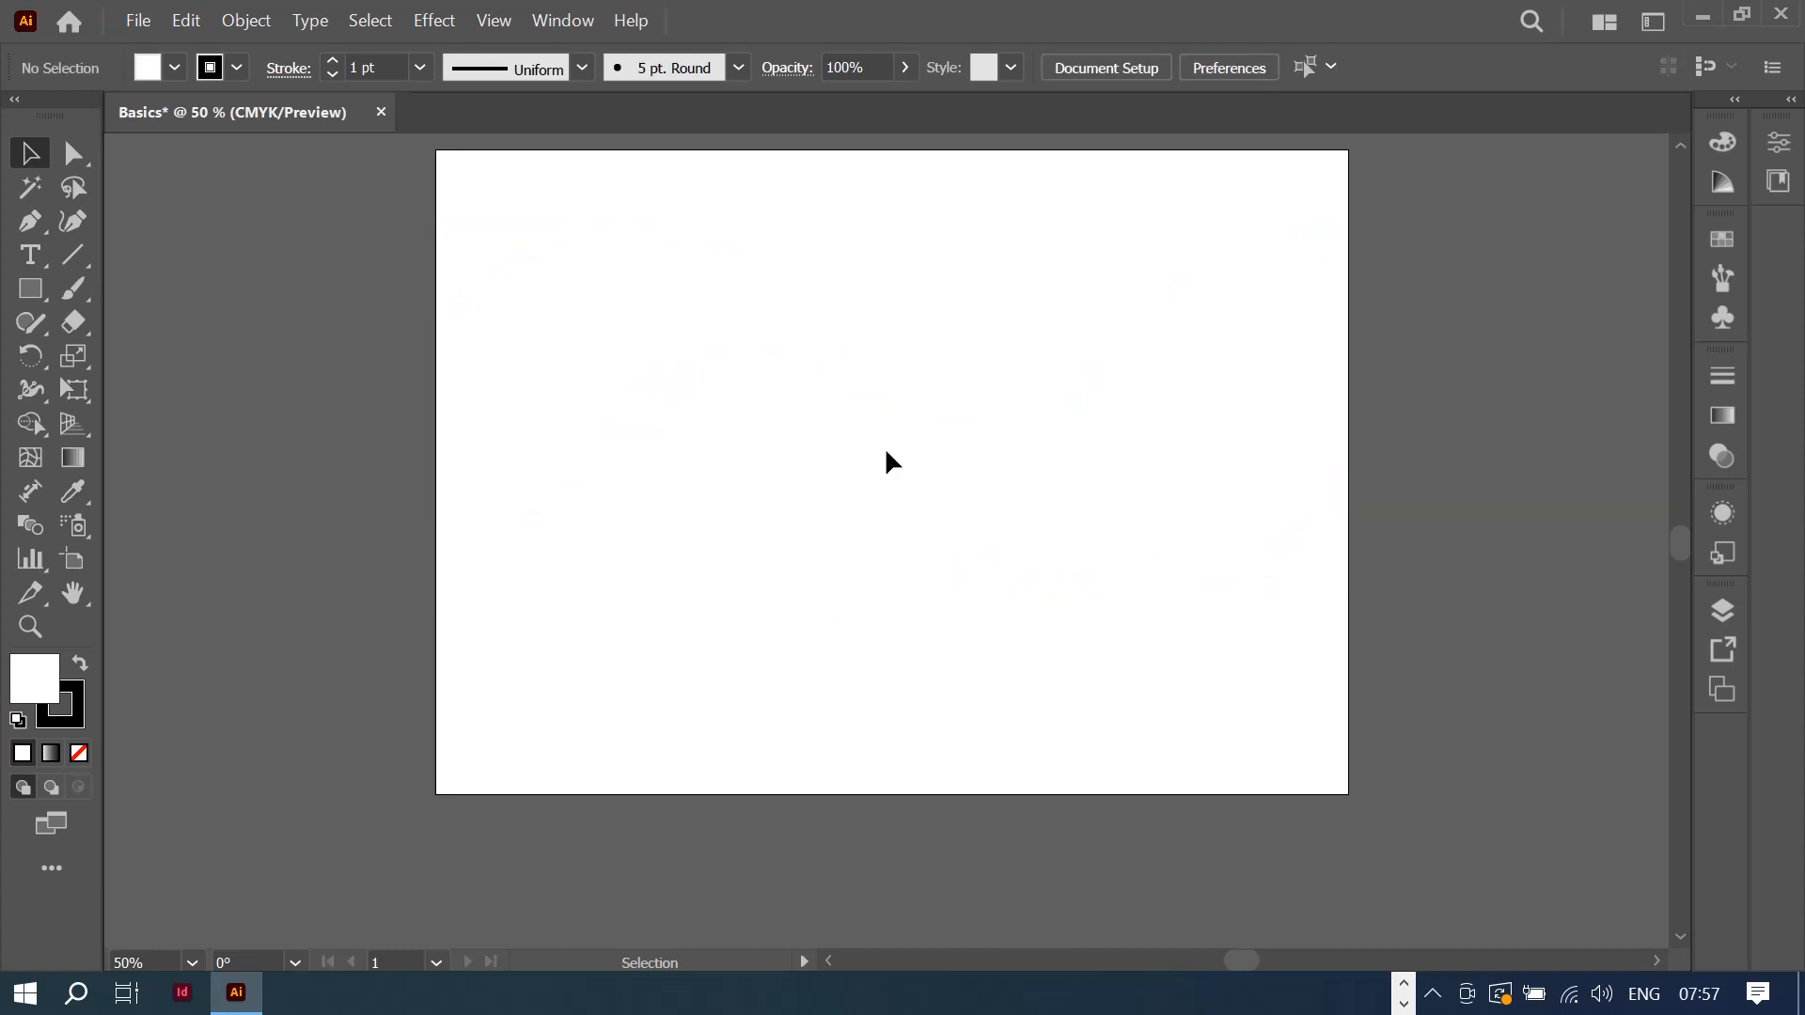
# Step: Draw a large closed triangle with straight sides using the Pen tool, ending exactly on its first anchor point
pyautogui.click(33, 226)
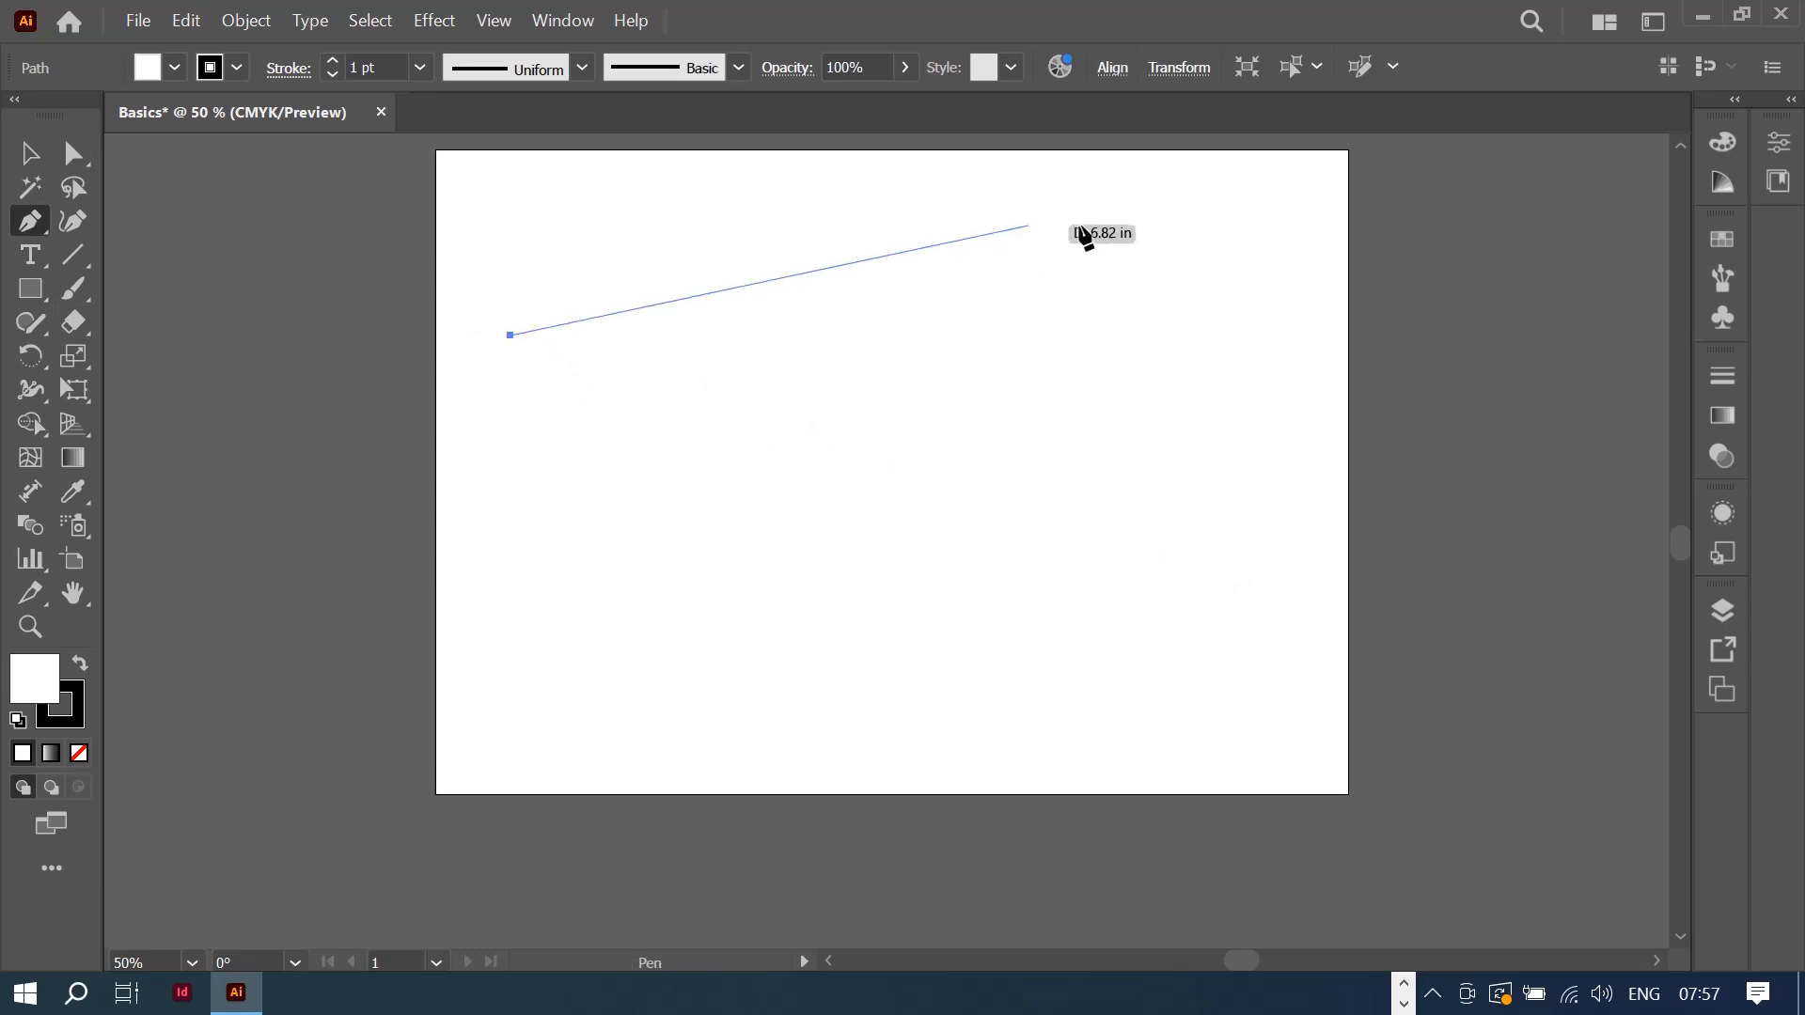
pyautogui.click(1119, 218)
pyautogui.click(1268, 710)
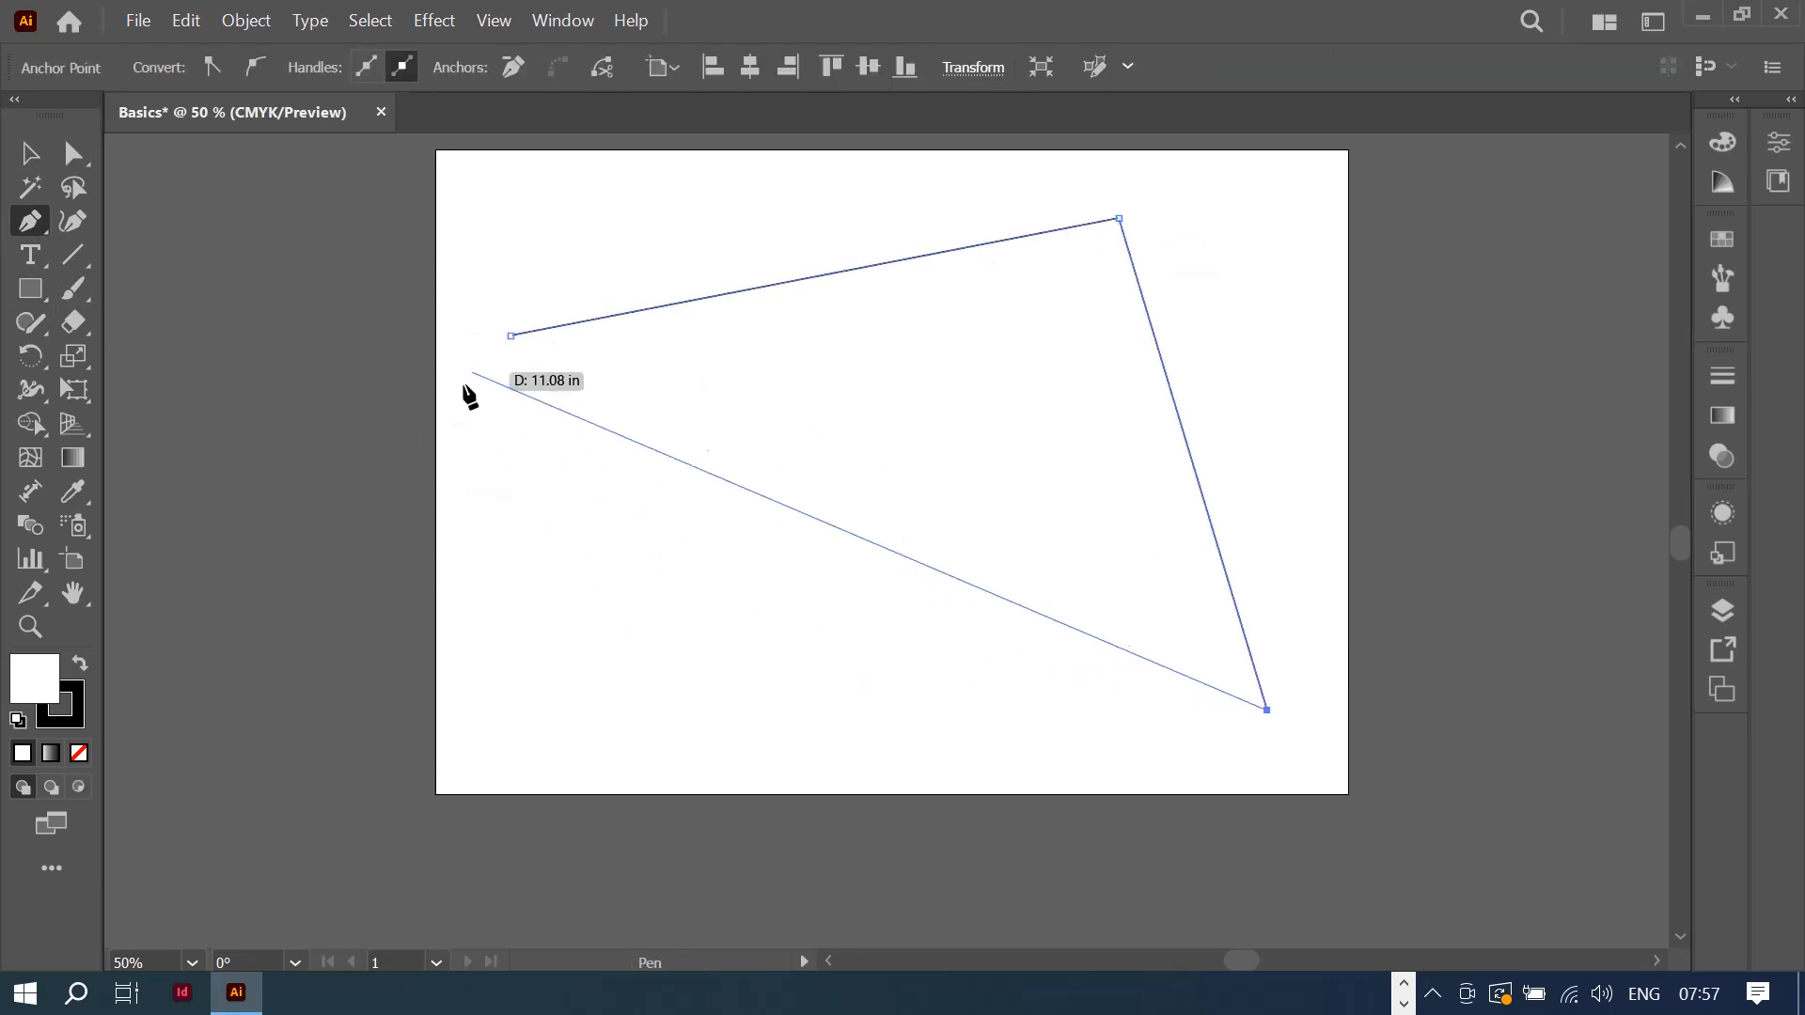
pyautogui.click(511, 336)
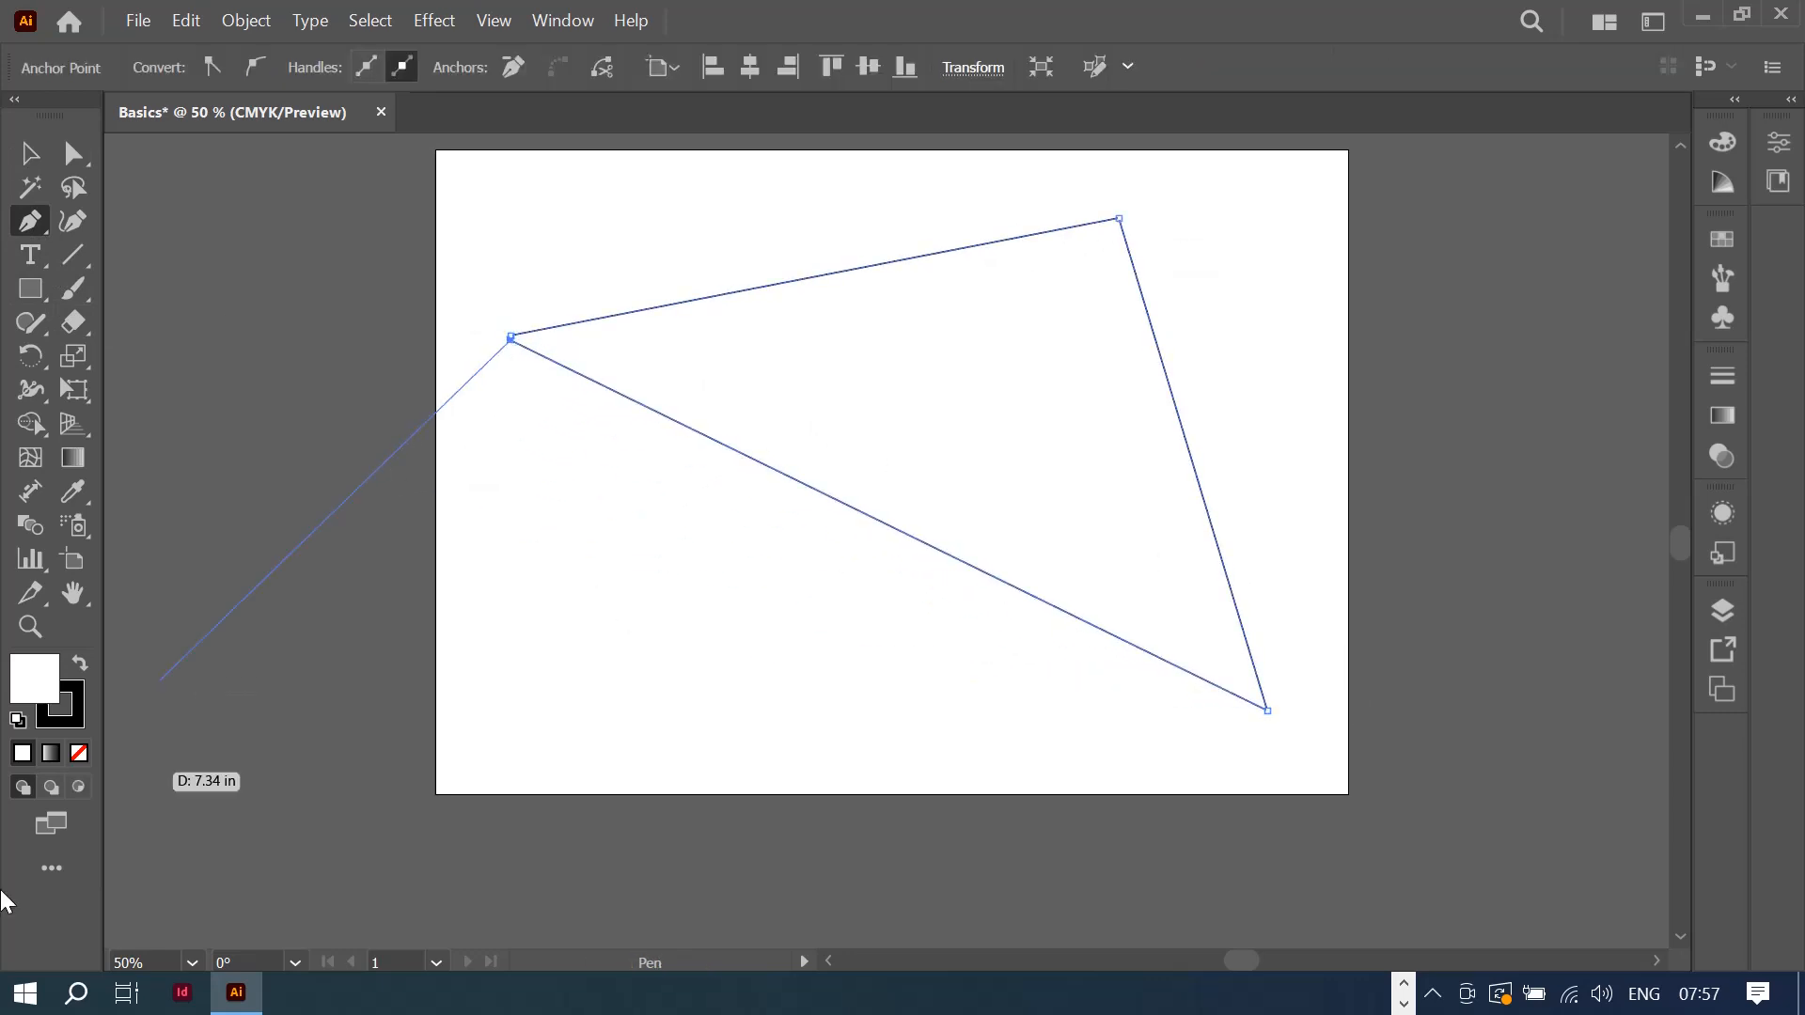
pyautogui.hotkey('ctrl', 'z')
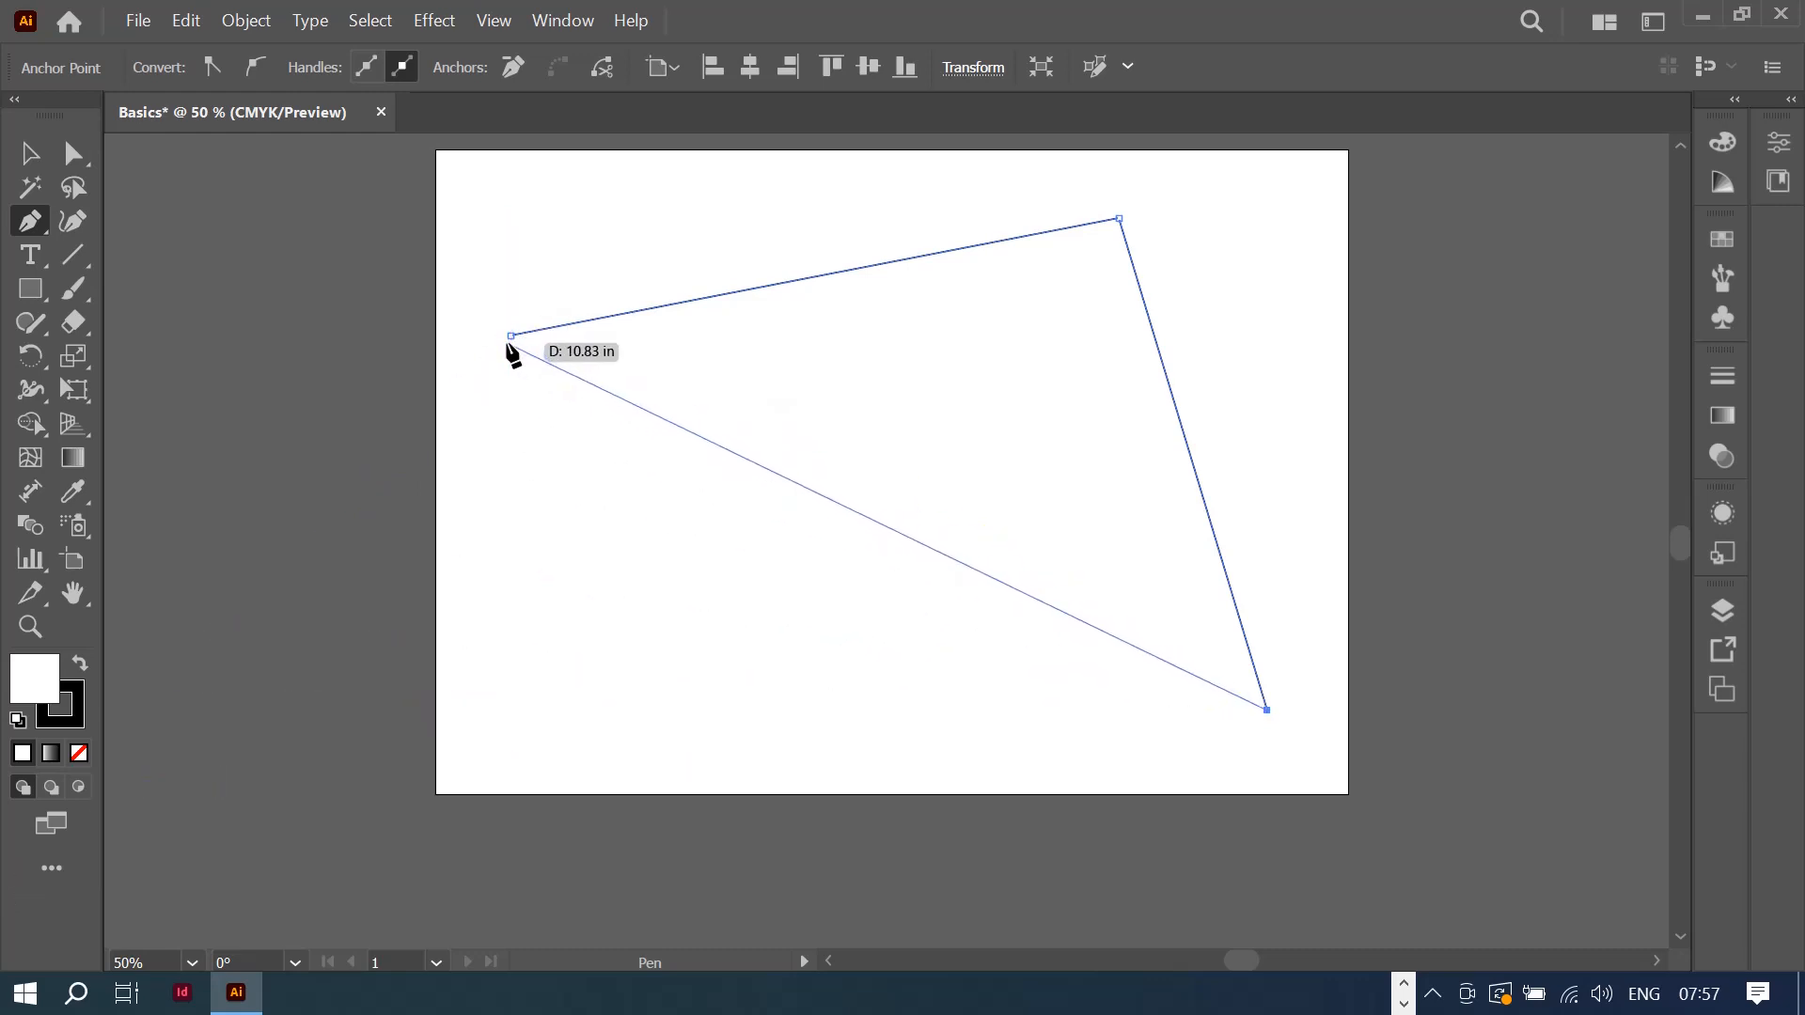
pyautogui.click(510, 336)
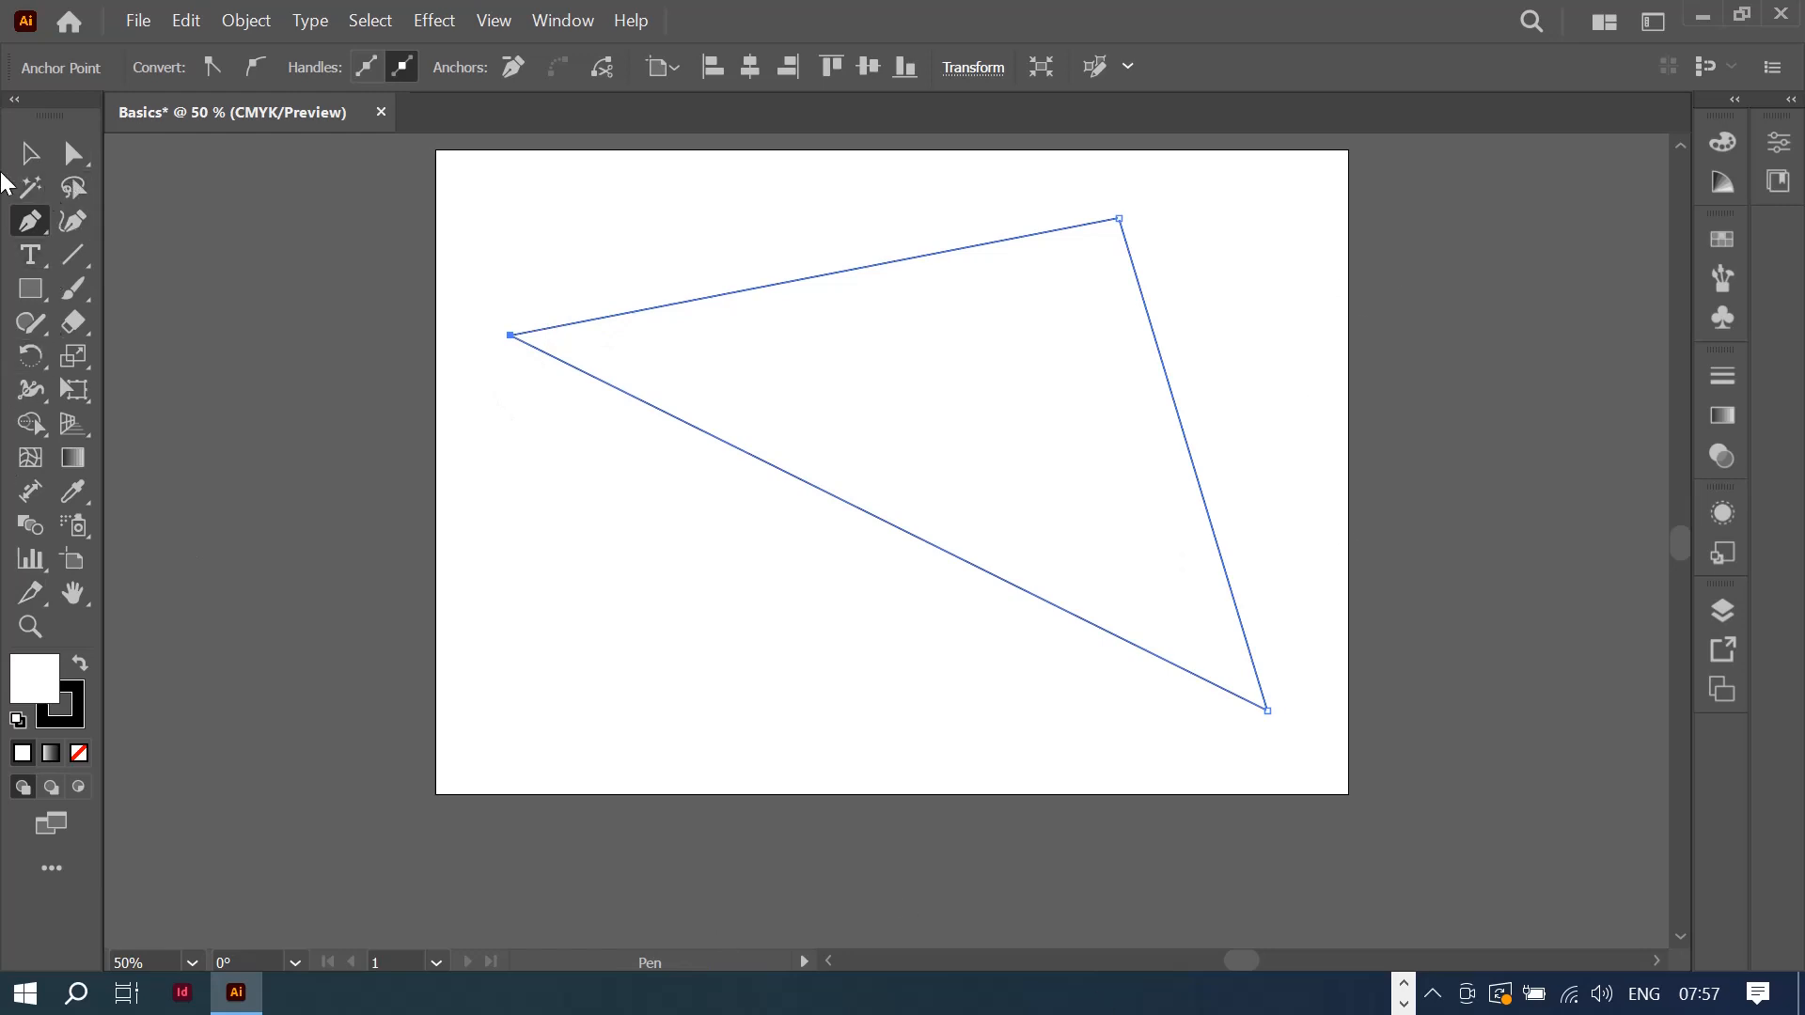
# Step: Bend the triangle's long lower side outward and its other two sides inward with the Curvature tool, and delete the shape
pyautogui.click(77, 233)
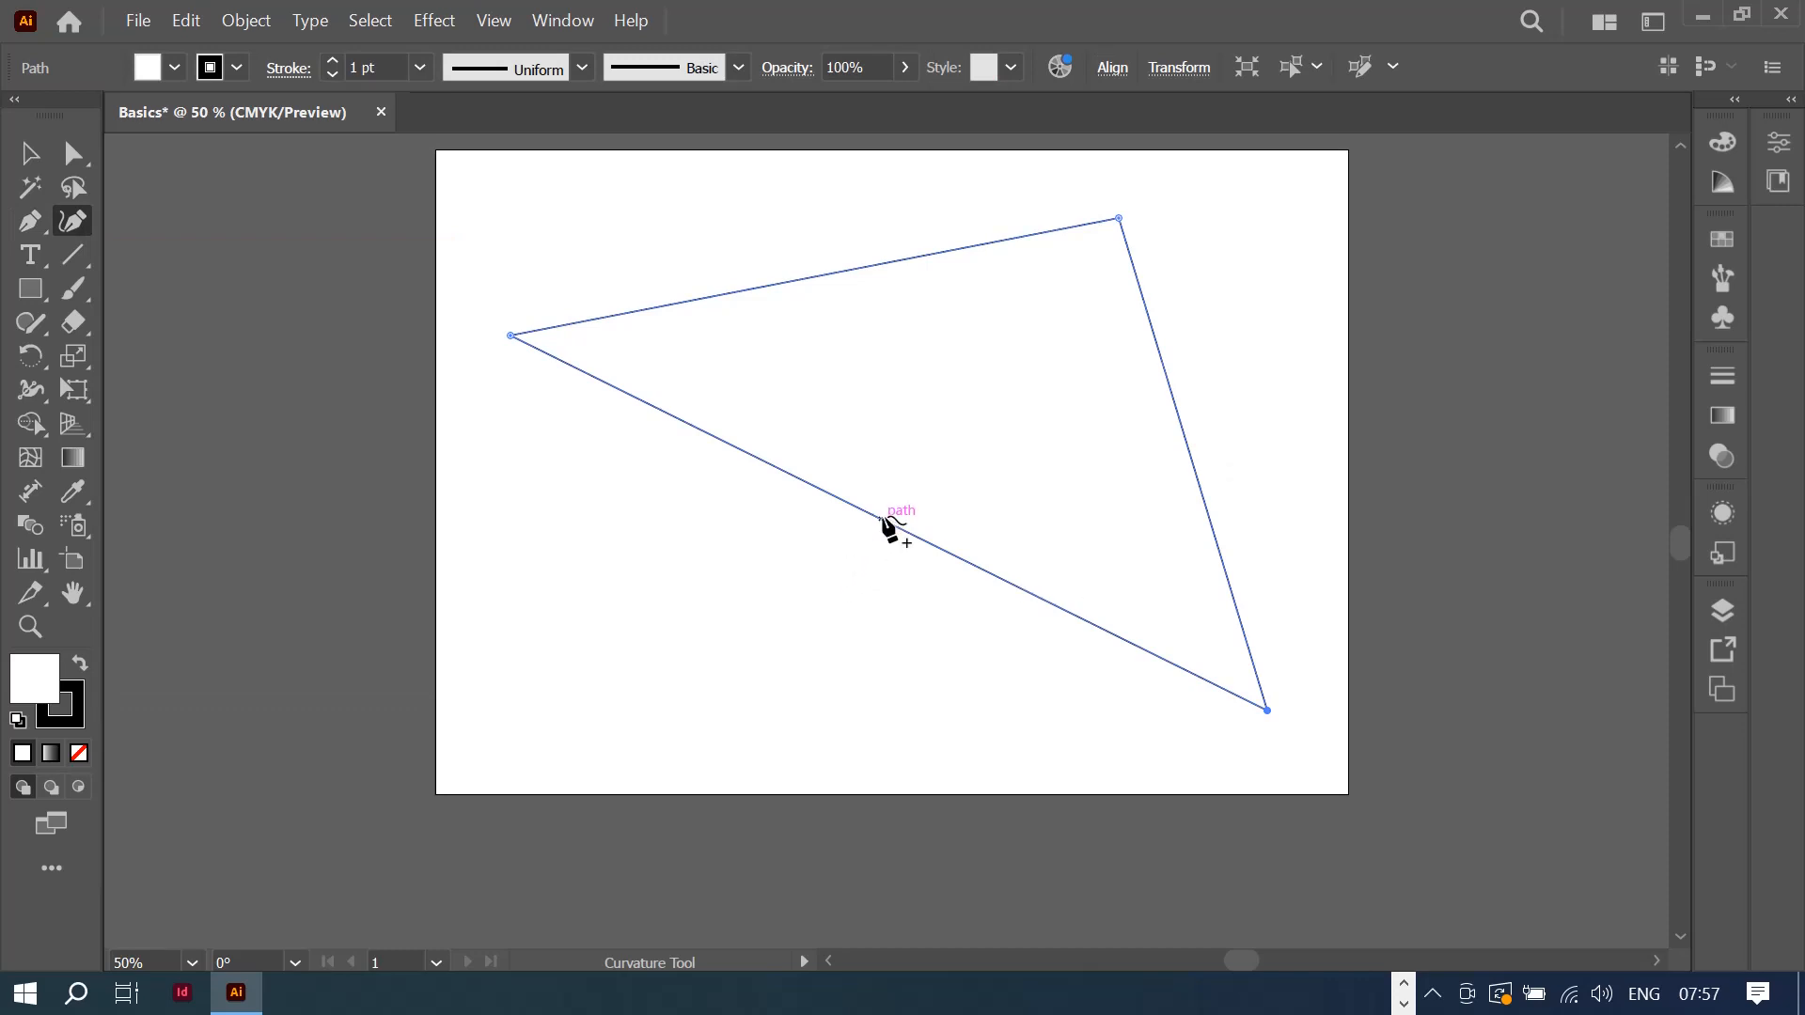
pyautogui.moveTo(882, 519); pyautogui.dragTo(929, 720)
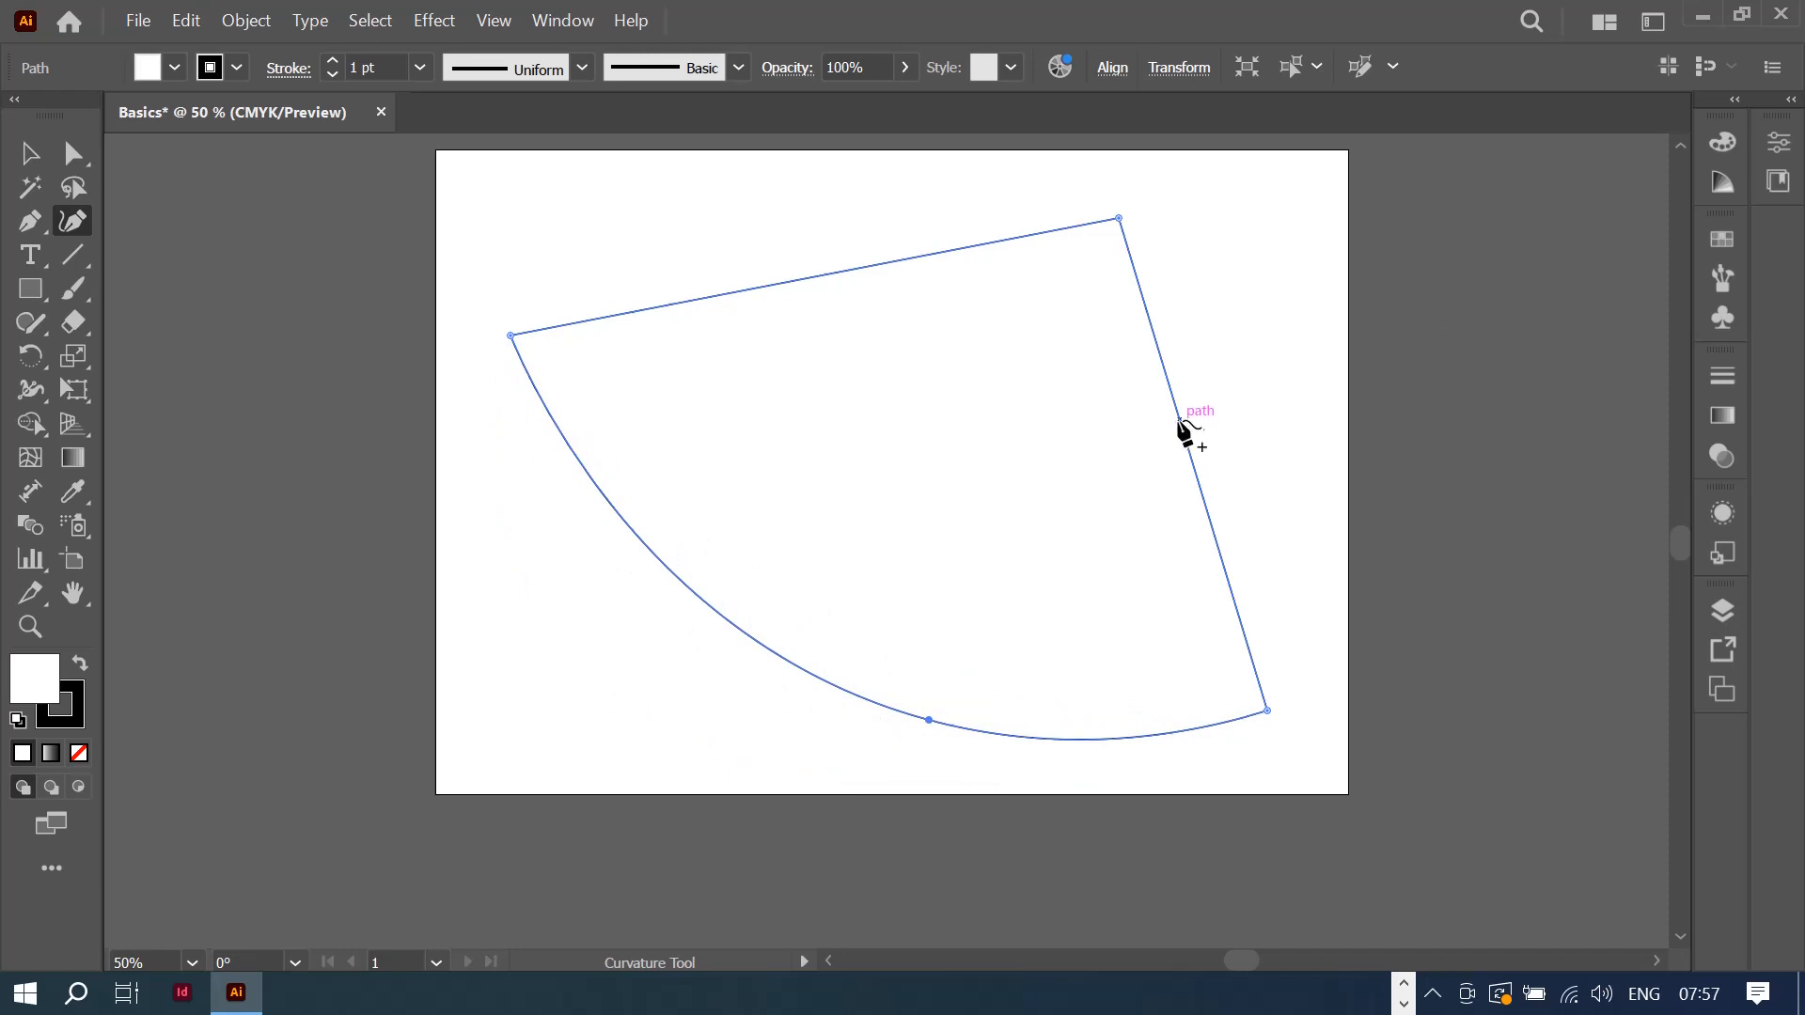
pyautogui.moveTo(1182, 433); pyautogui.dragTo(1025, 467)
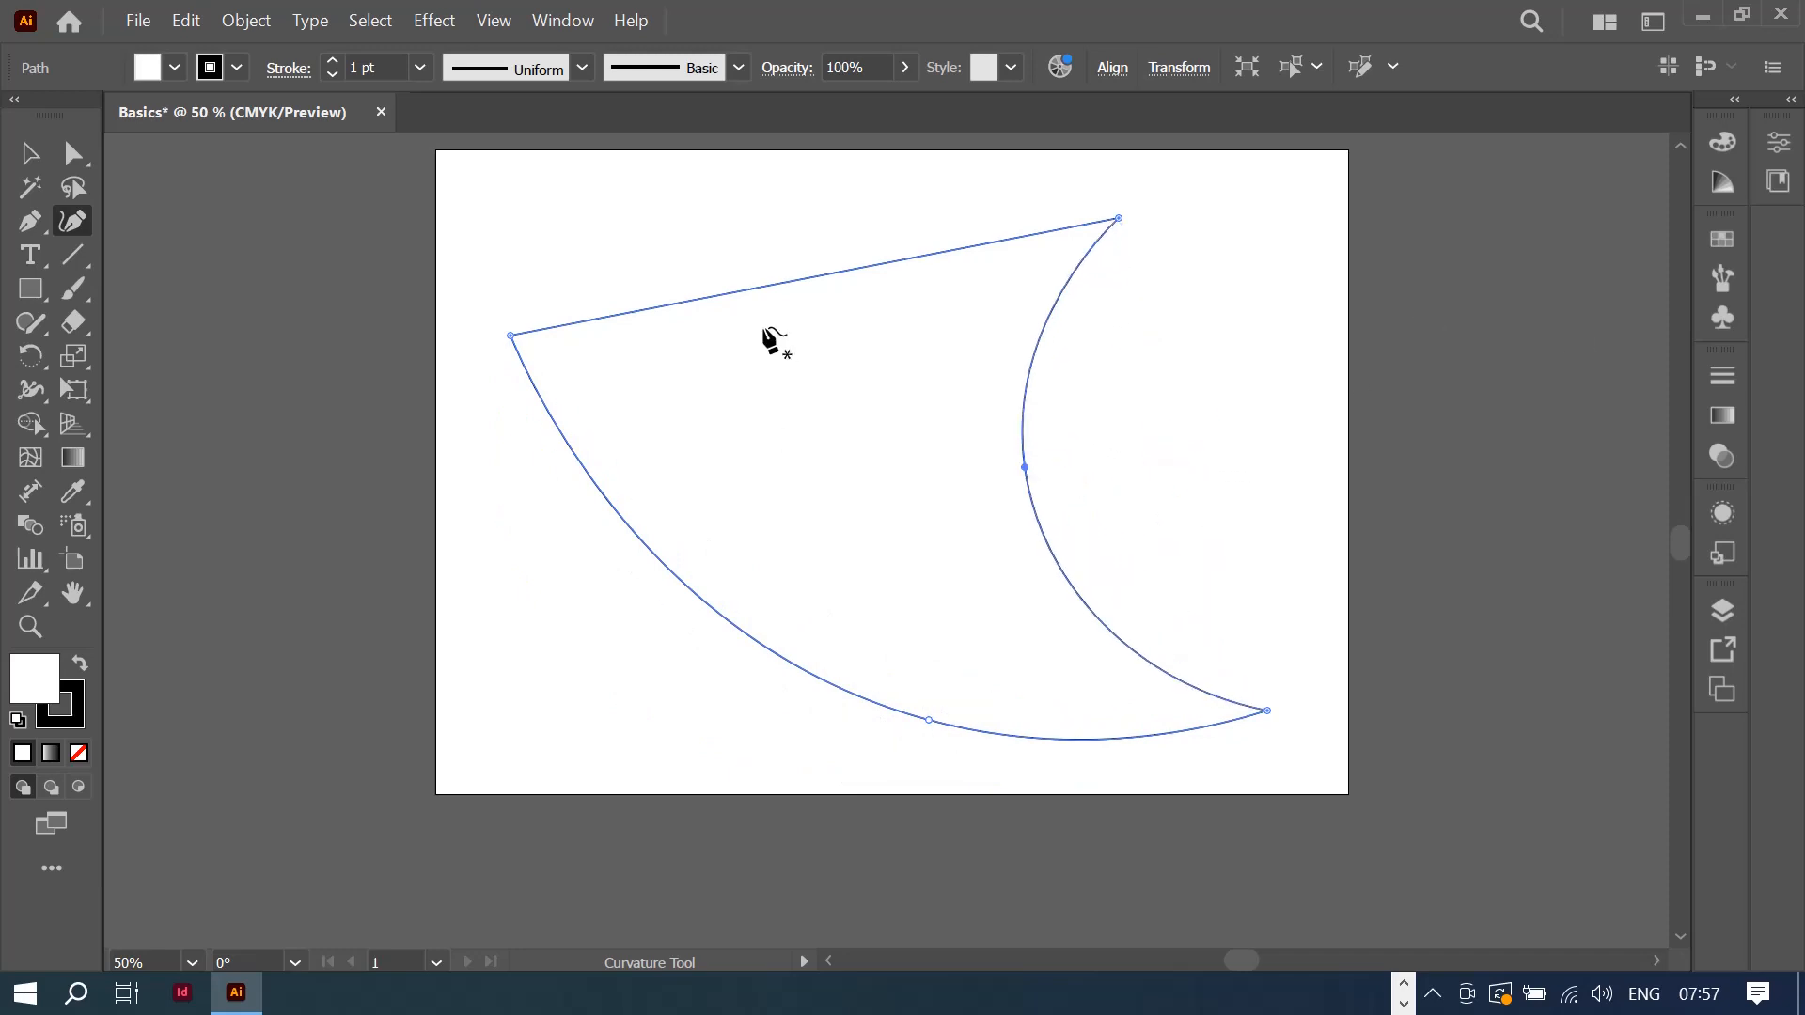
pyautogui.moveTo(741, 292); pyautogui.dragTo(738, 395)
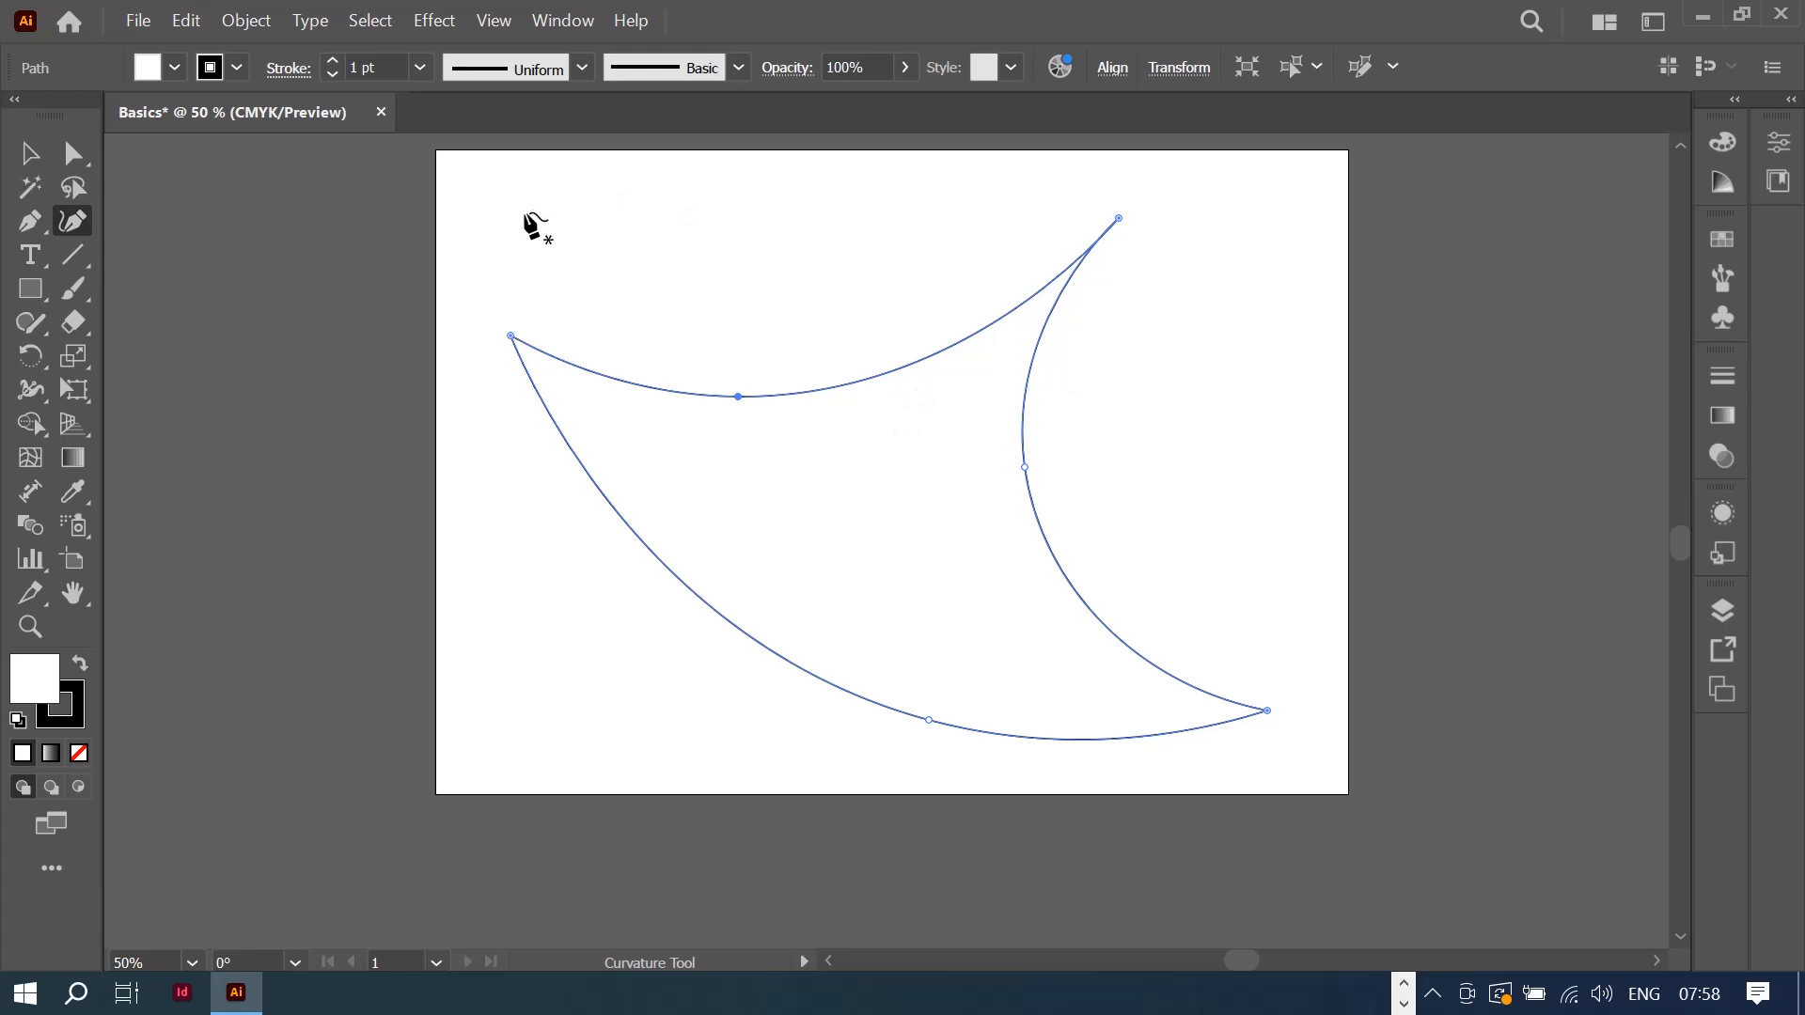
pyautogui.click(30, 153)
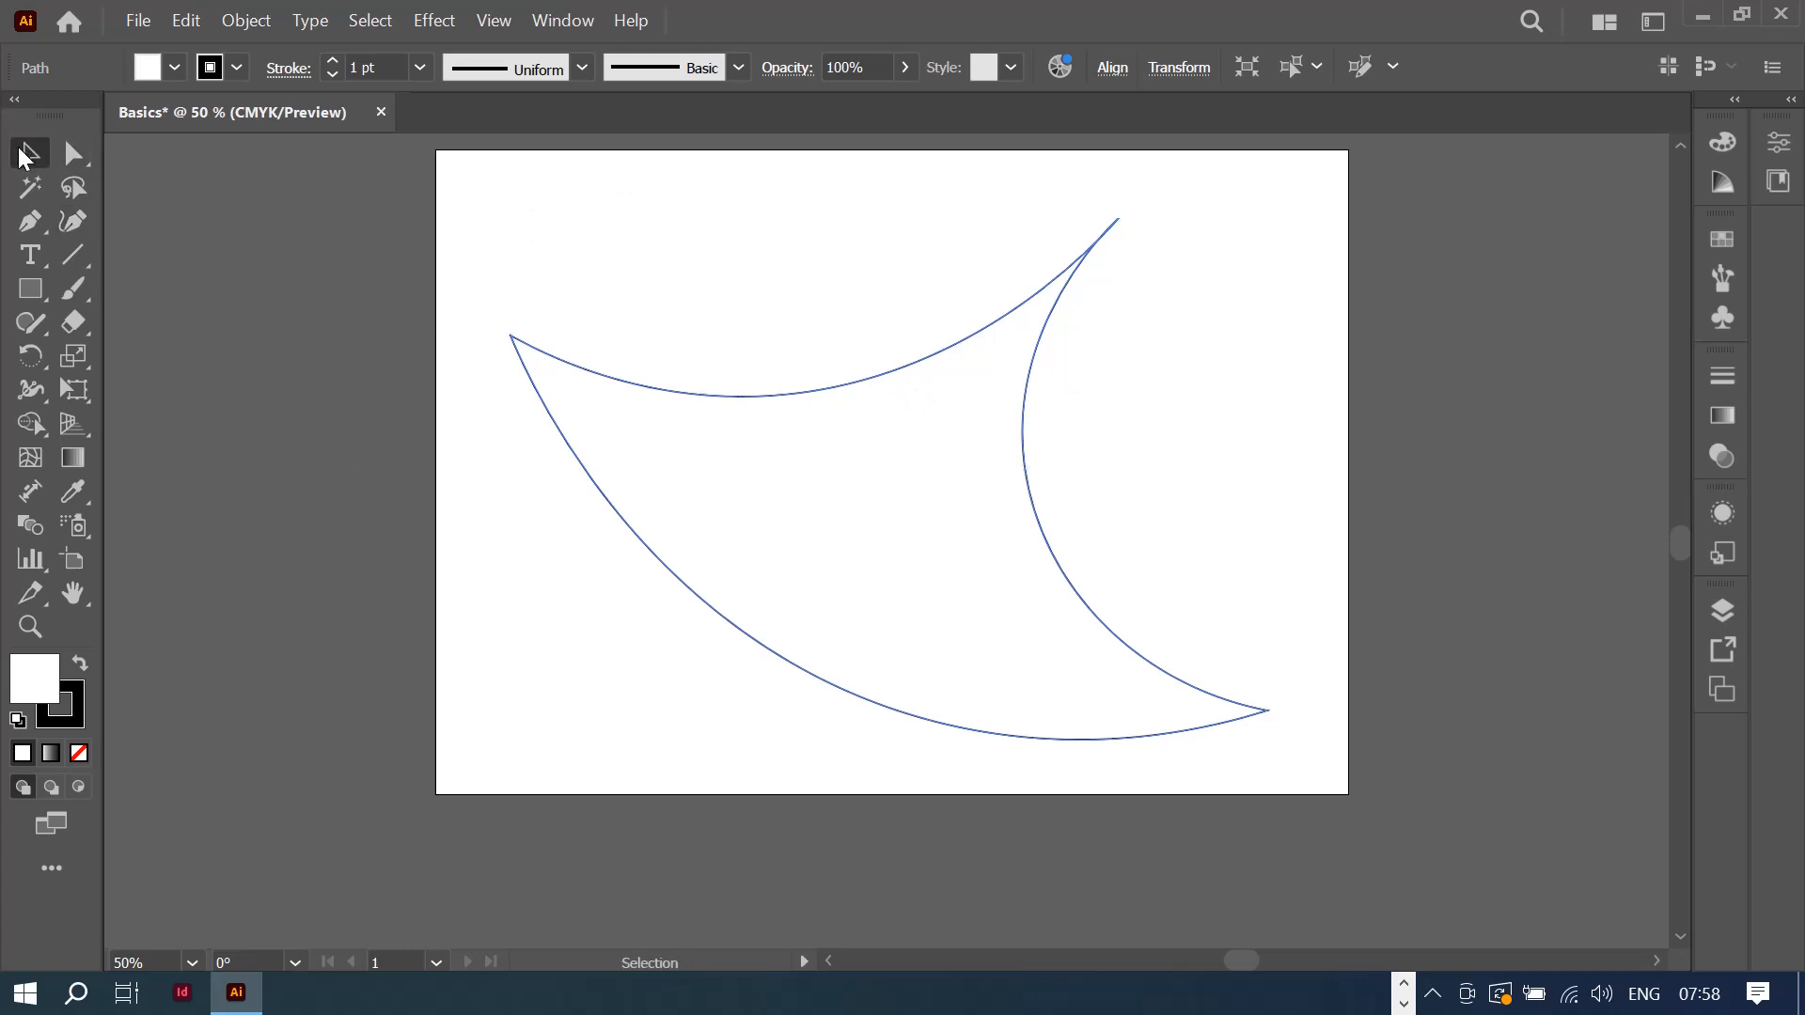
pyautogui.click(1238, 439)
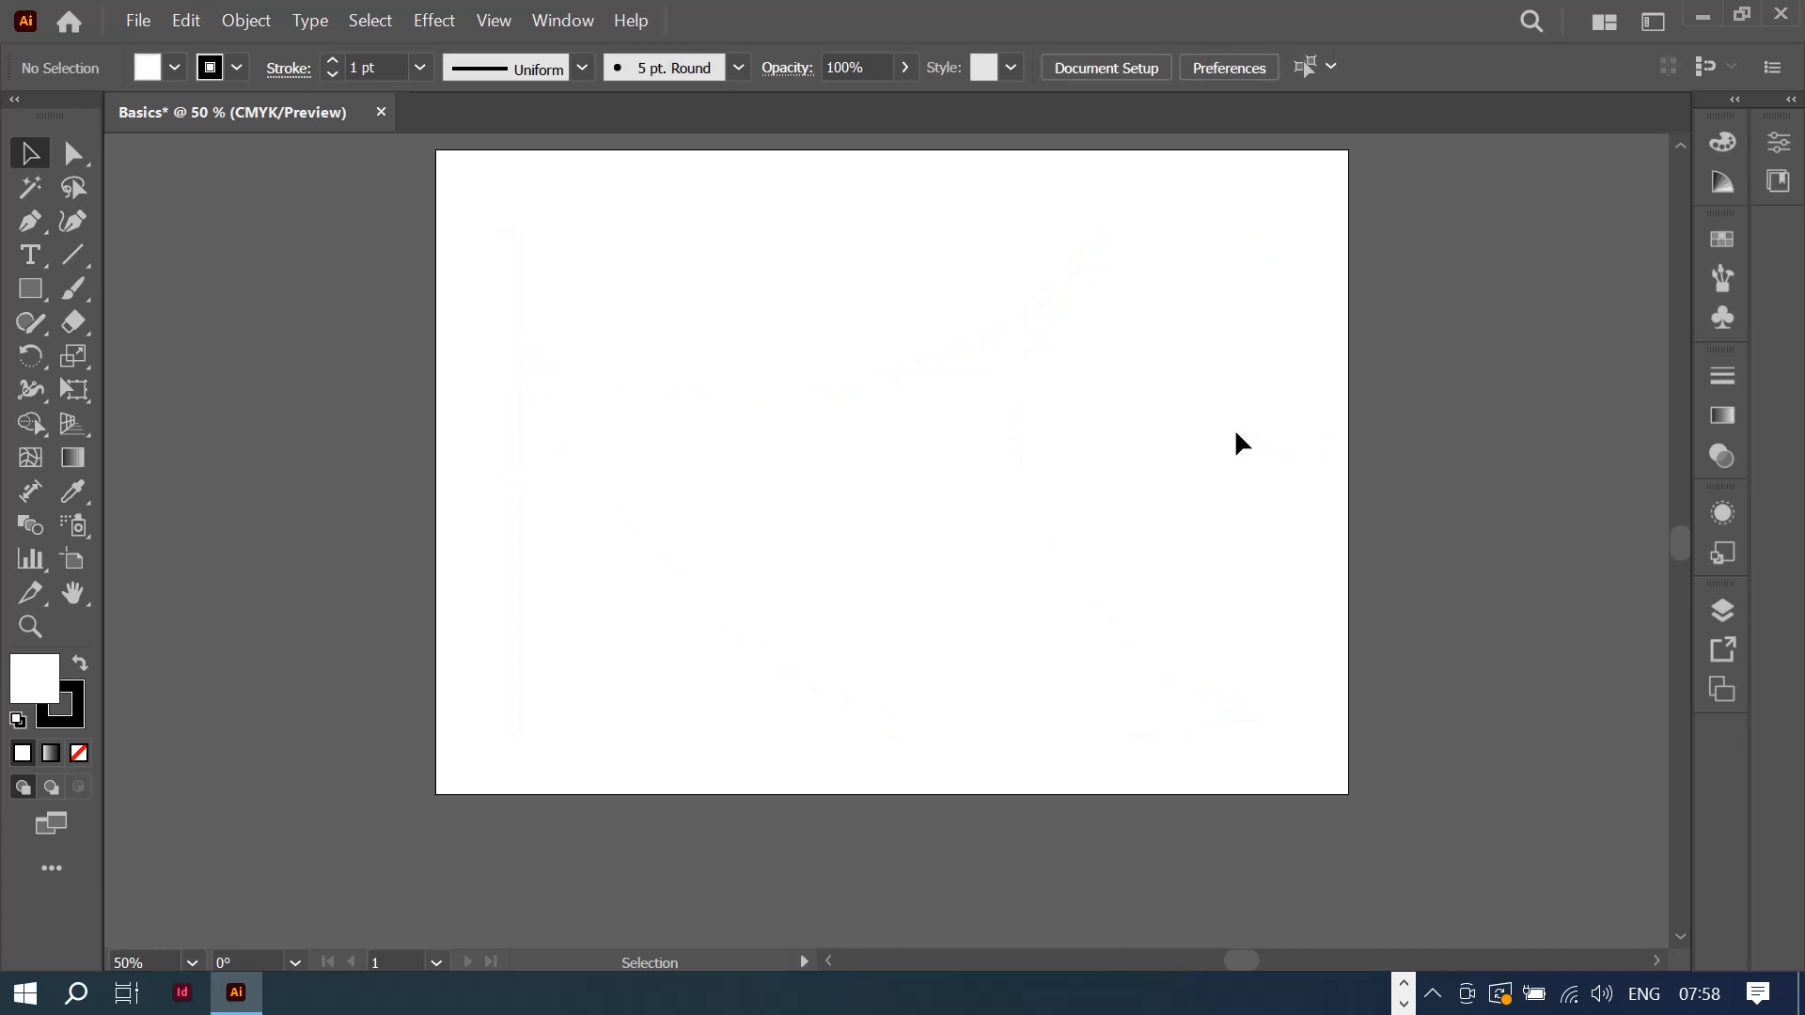
# Step: Create an area text frame about 9 × 4.25 in in the middle of the artboard and replace its placeholder text with MYCOMPANY
pyautogui.click(31, 254)
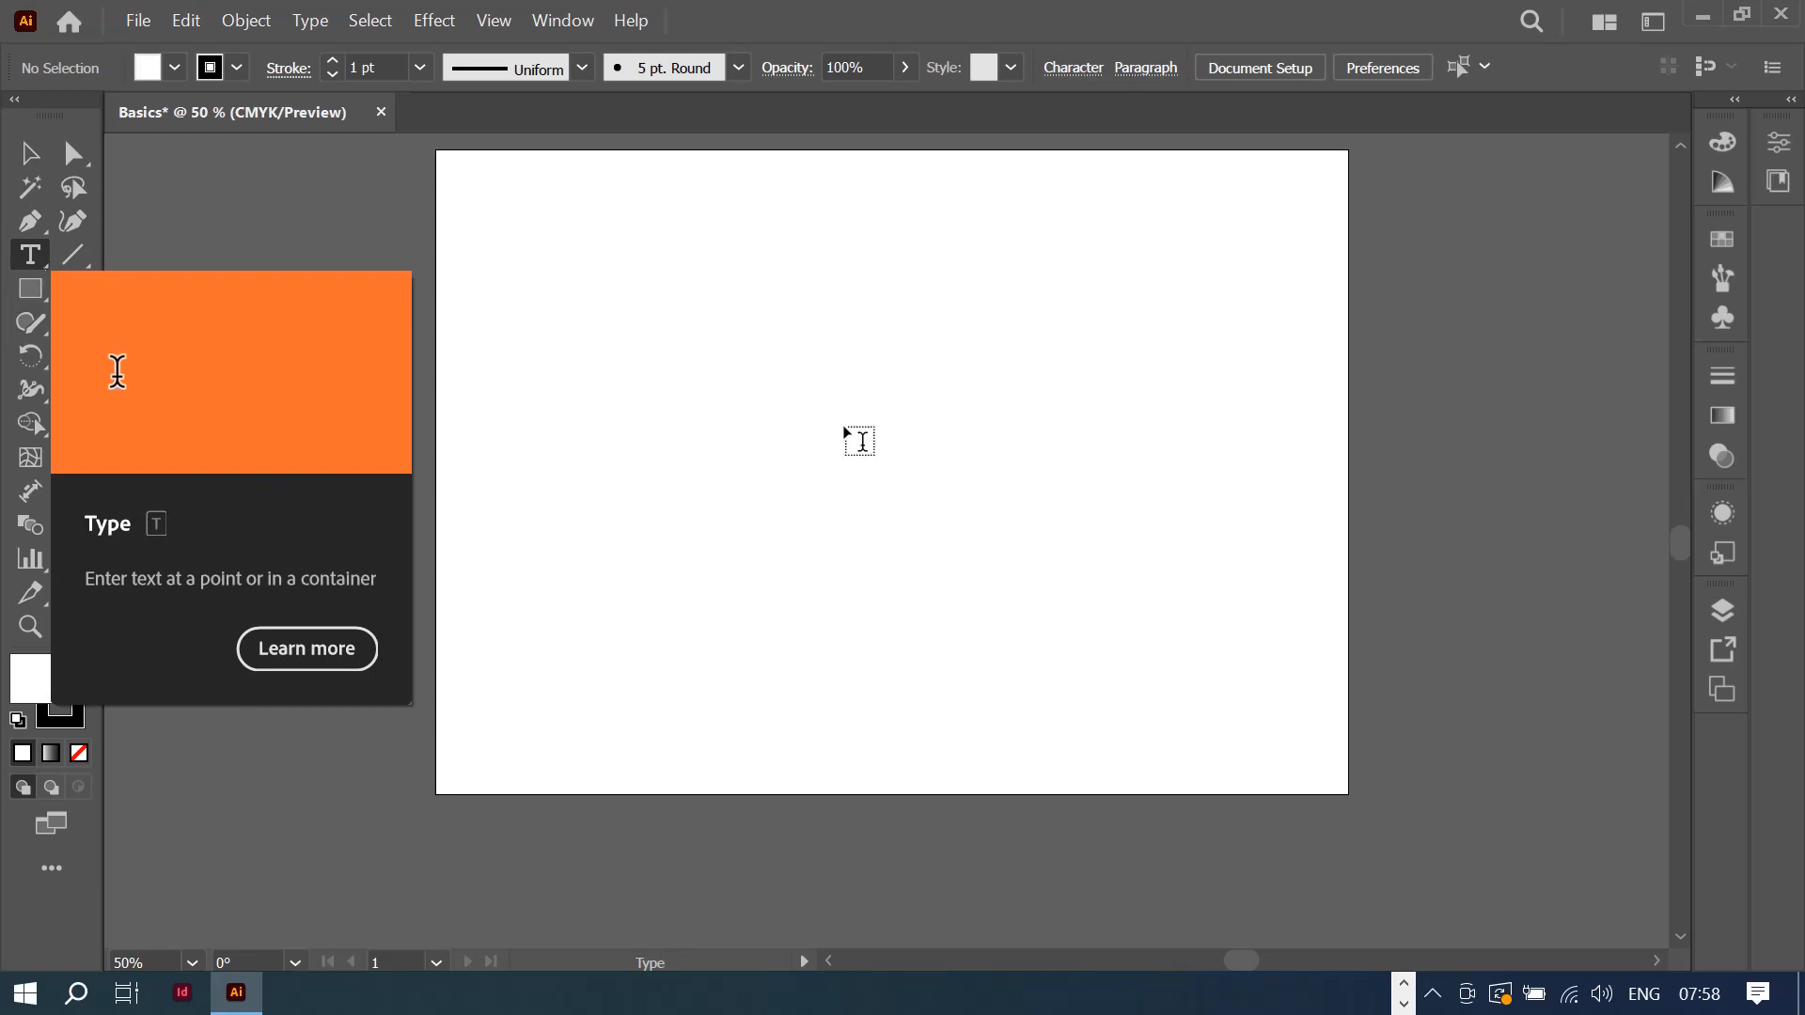
pyautogui.moveTo(557, 303); pyautogui.dragTo(1248, 624)
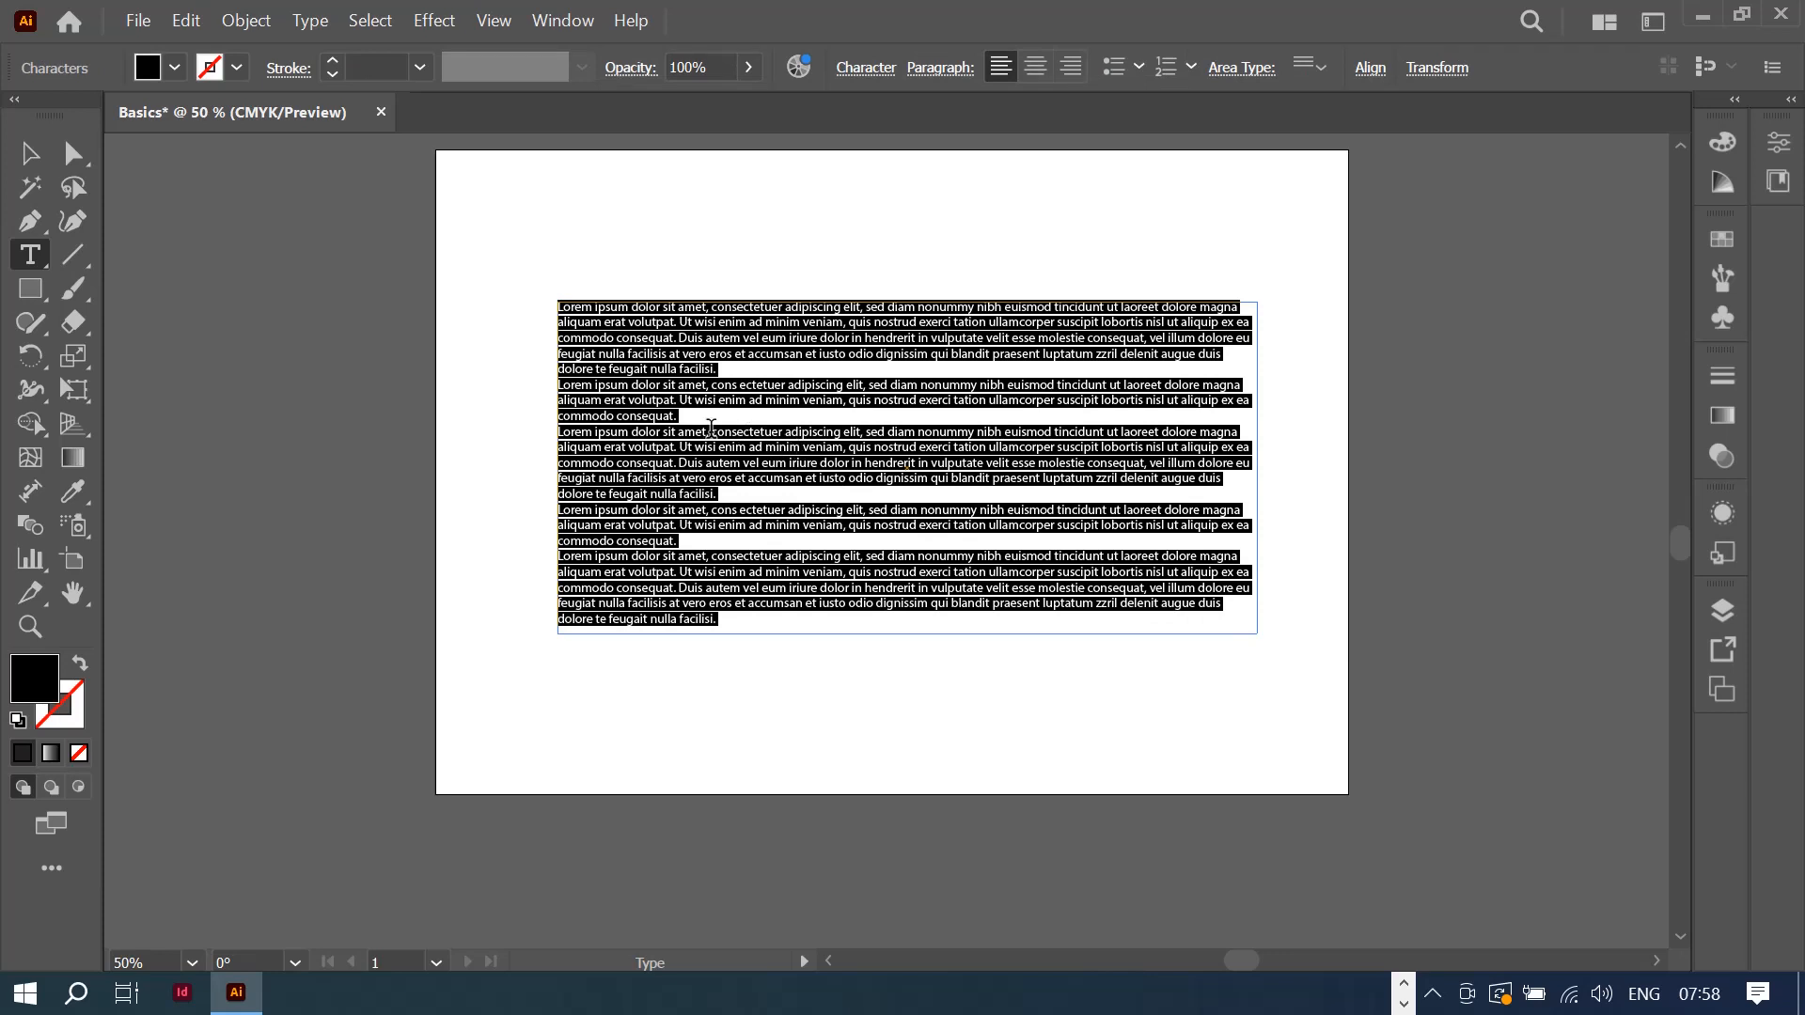
pyautogui.write('Lo')
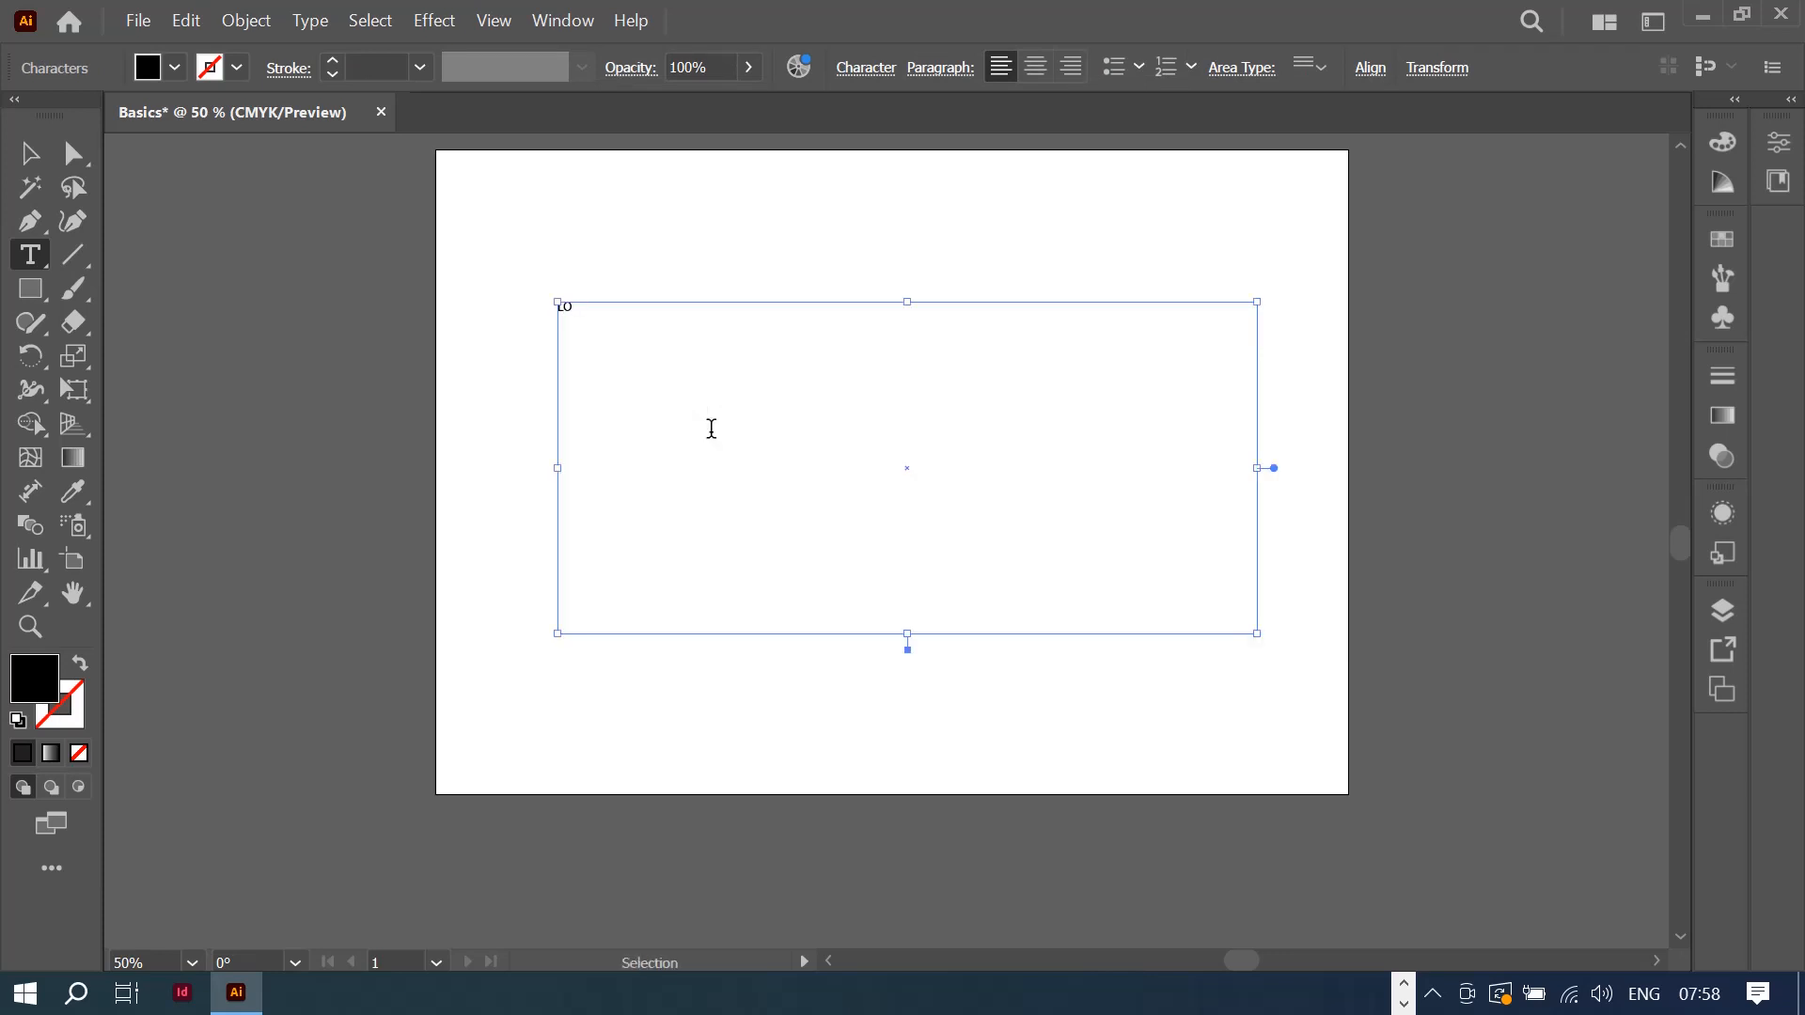
pyautogui.hotkey('ctrl', 'a')
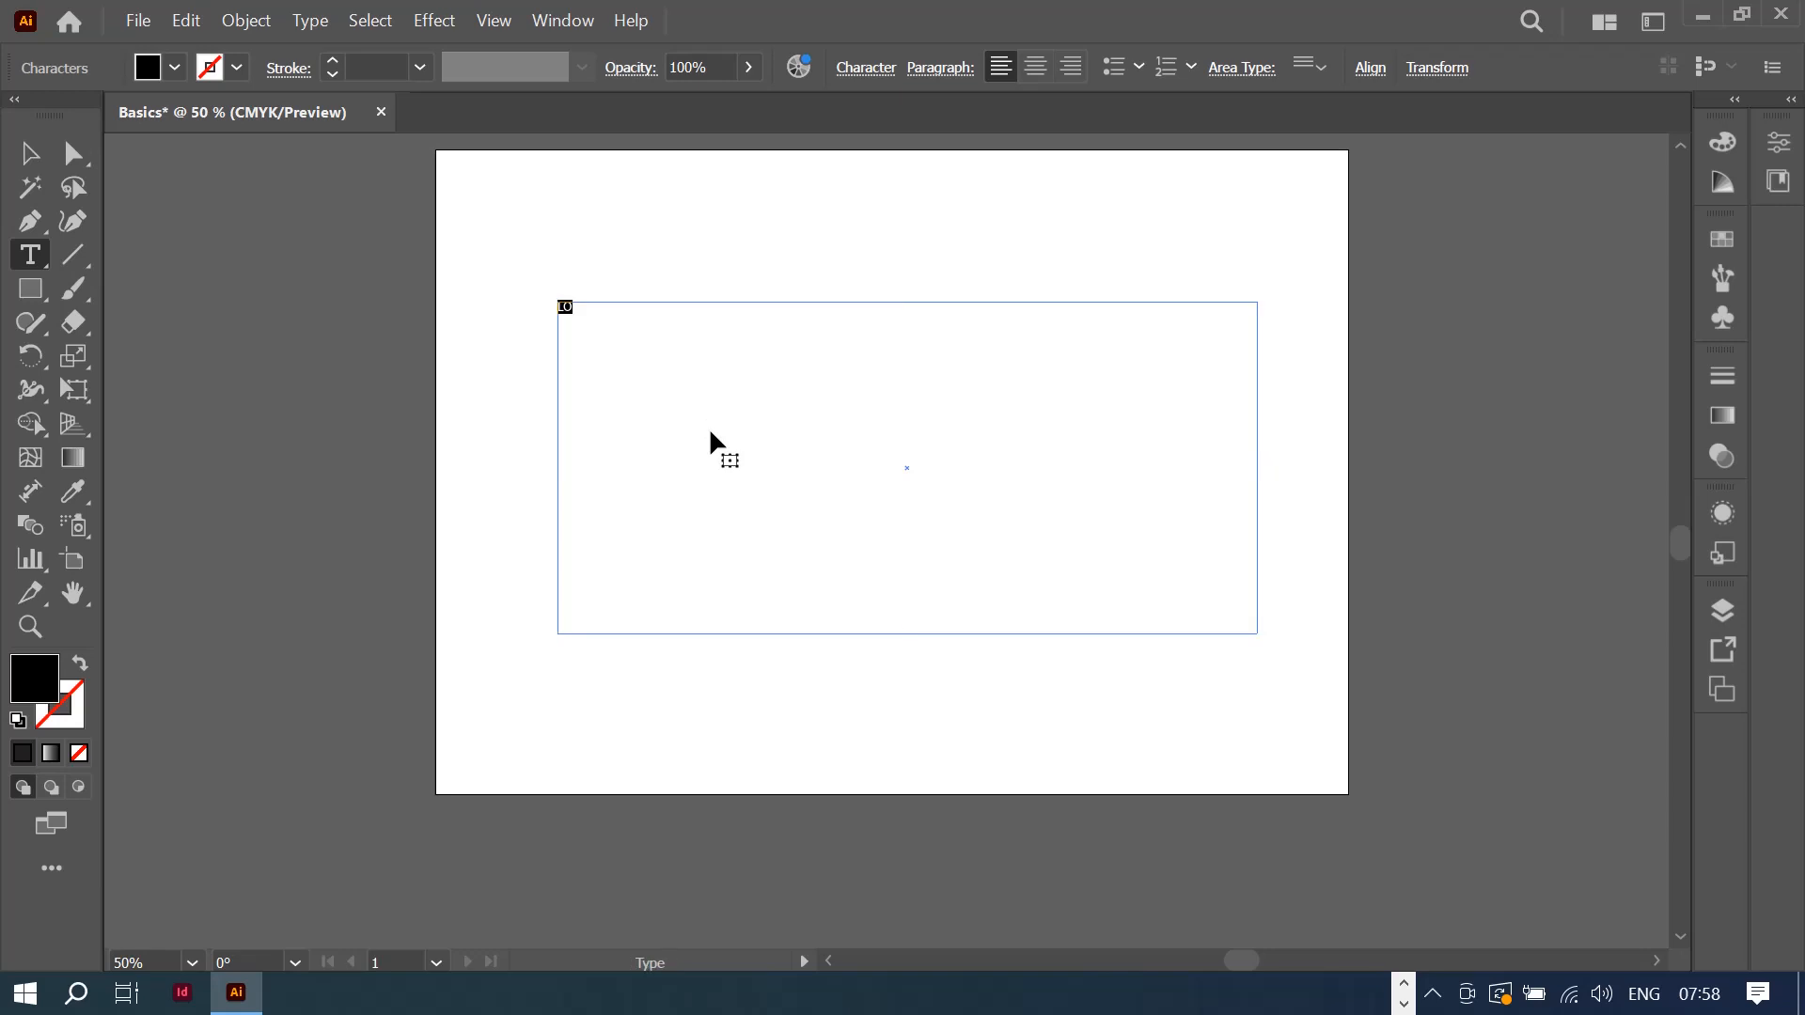
pyautogui.write('MYCOMPANY')
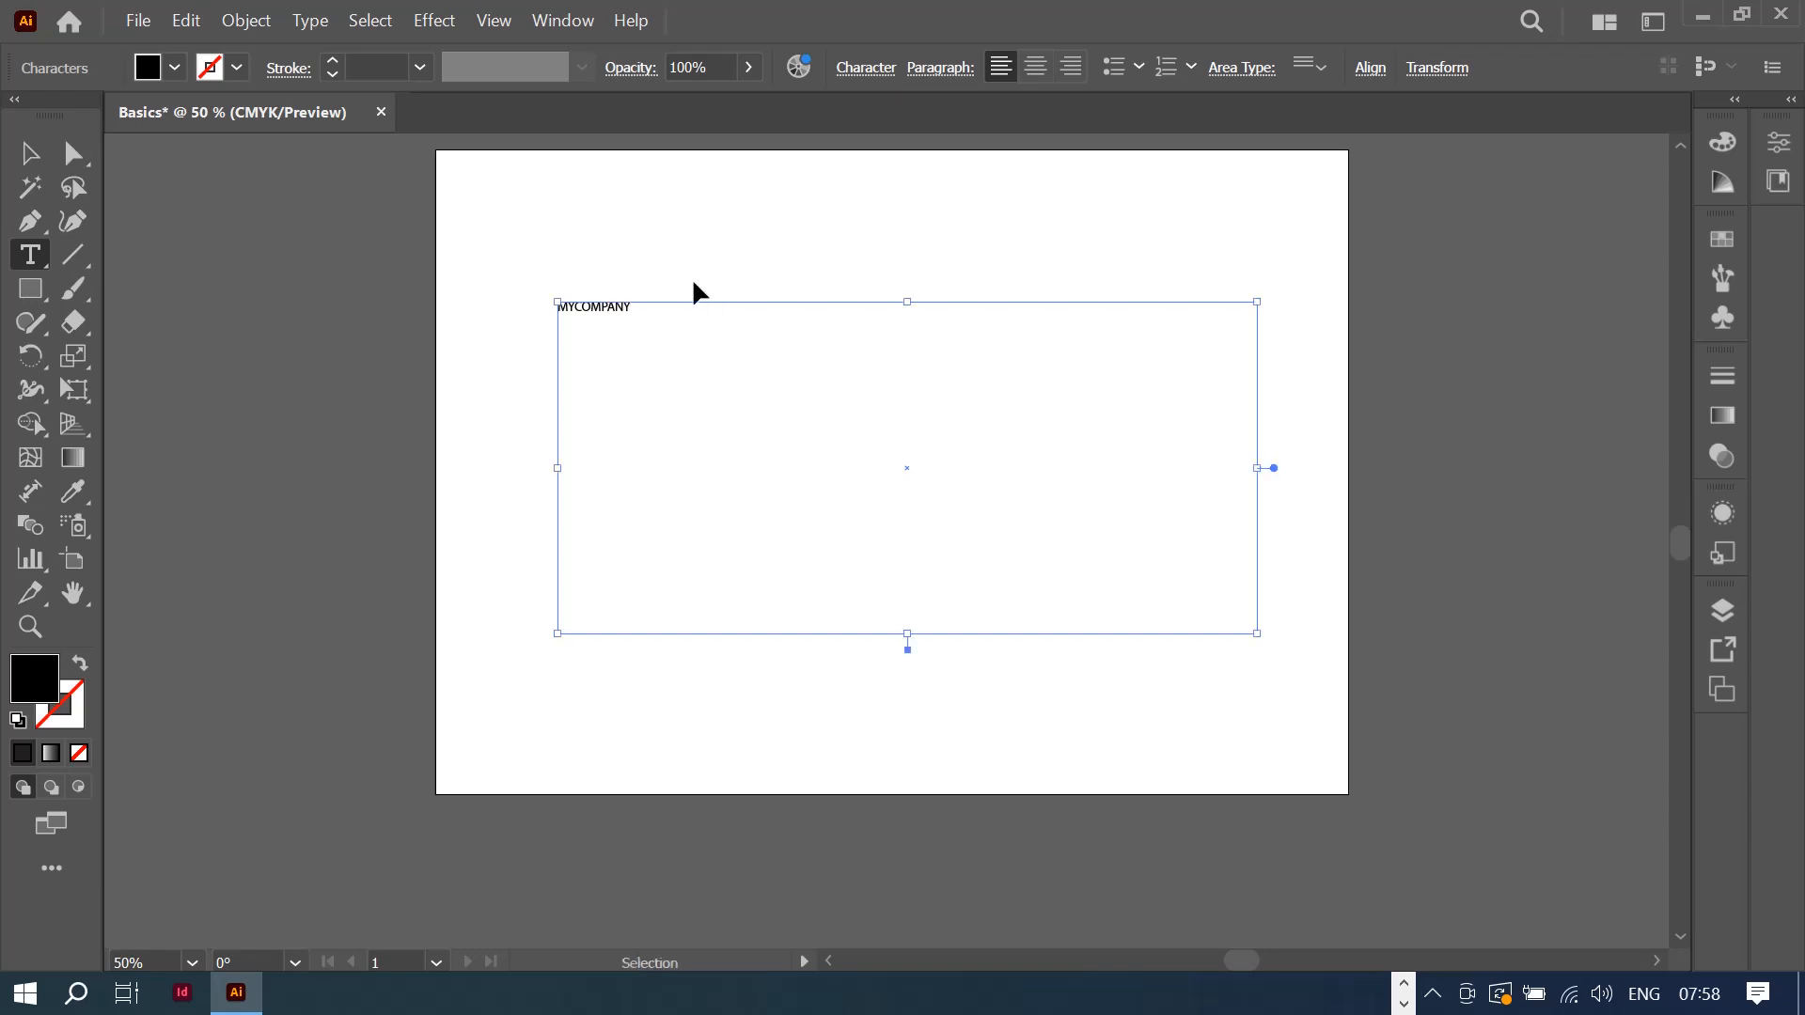
# Step: Change the font of the whole MYCOMPANY text to Onyx
pyautogui.hotkey('ctrl', 'a')
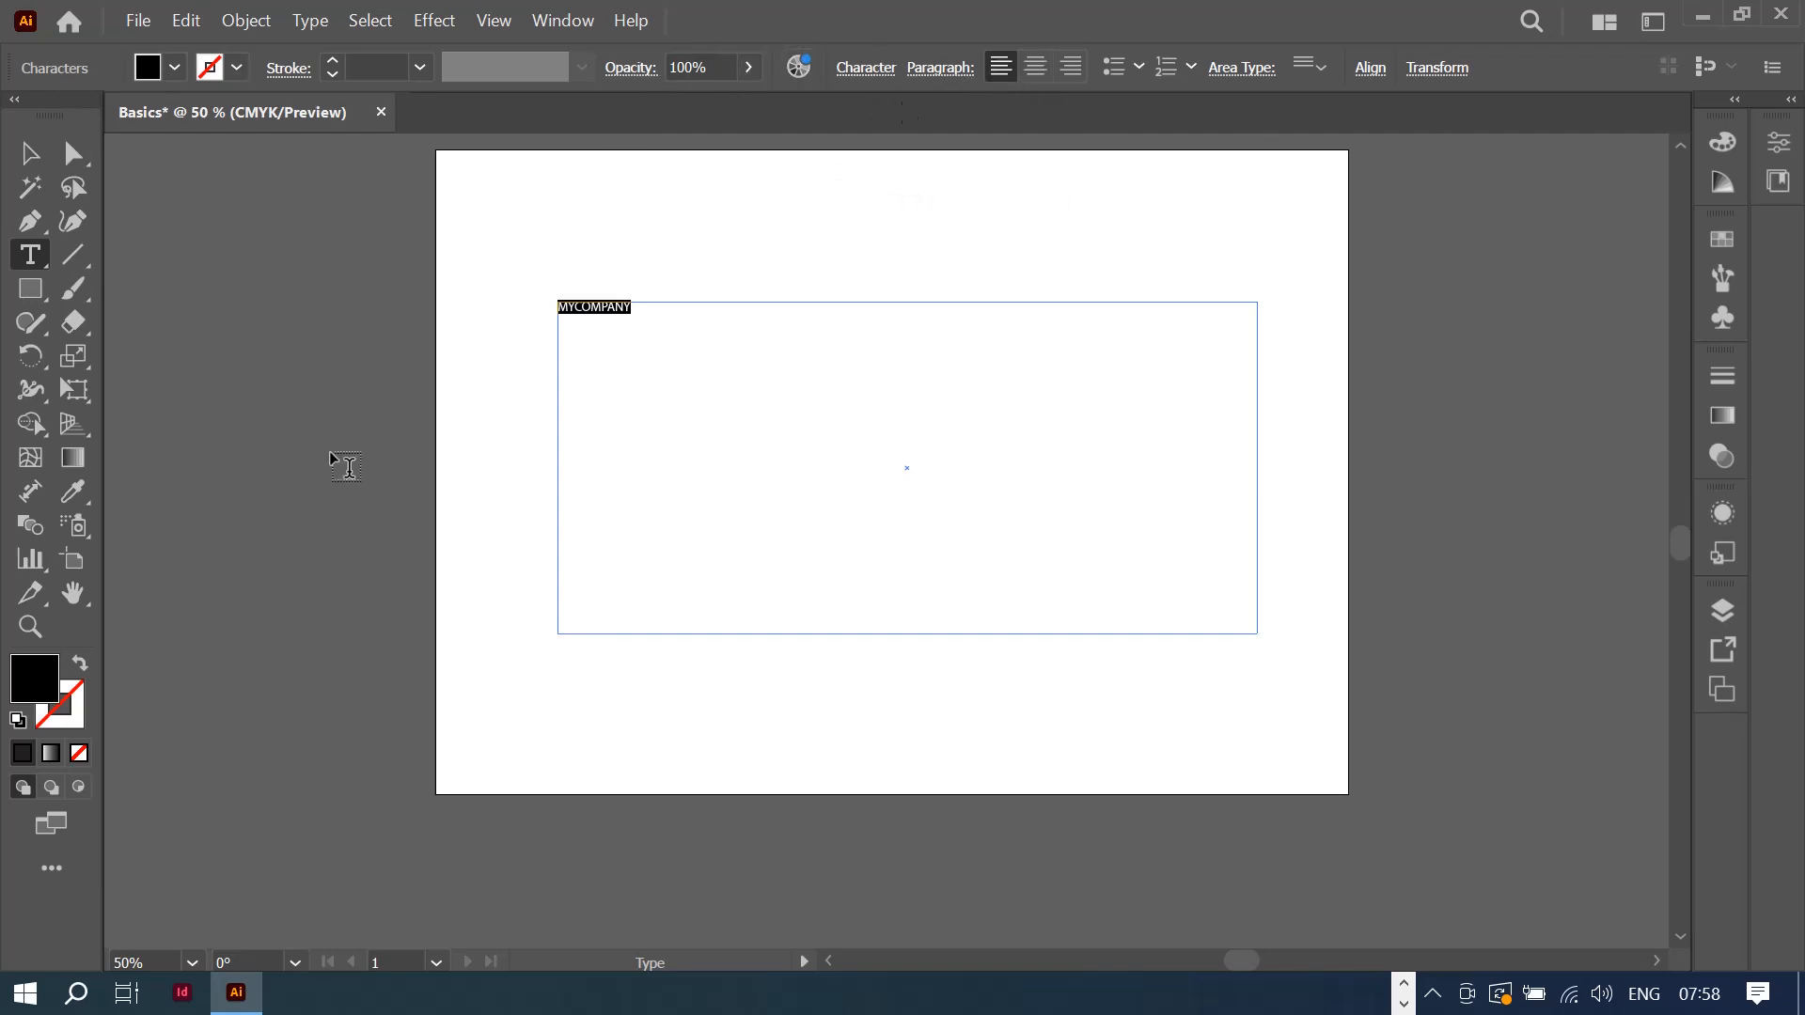
pyautogui.click(1786, 153)
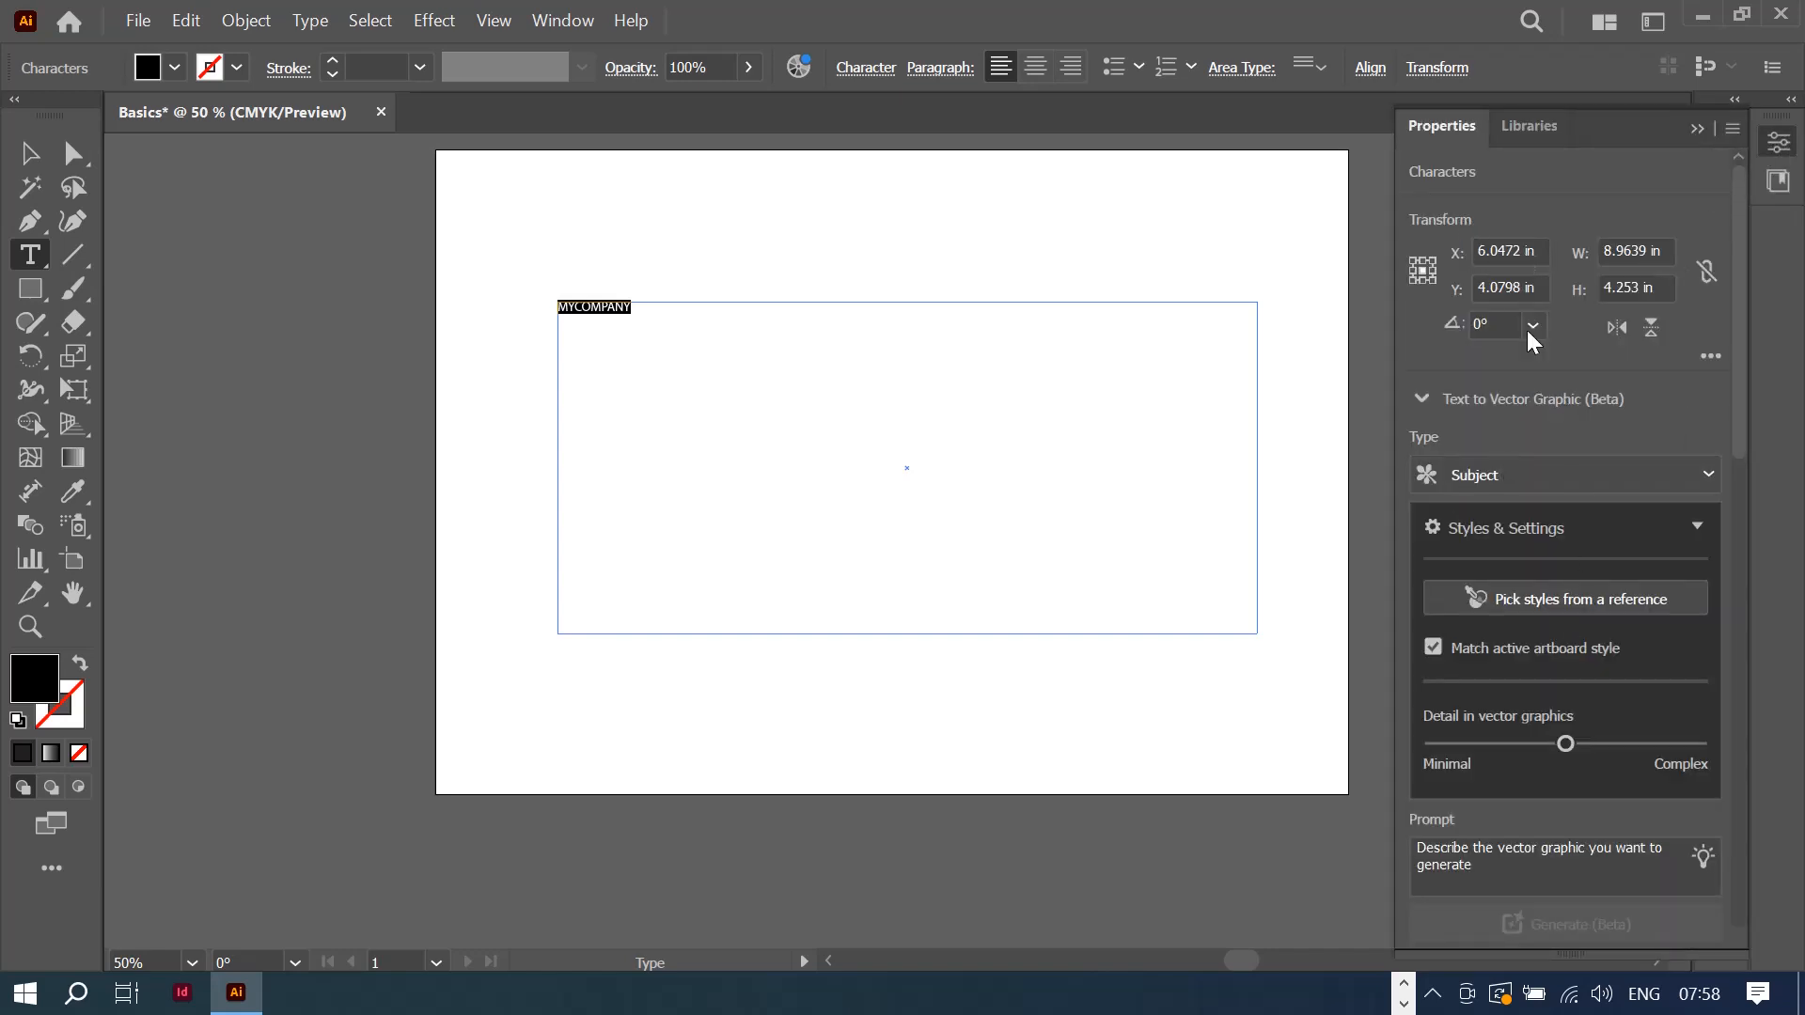
pyautogui.scroll(-3, 1574, 485)
pyautogui.scroll(-5, 1733, 449)
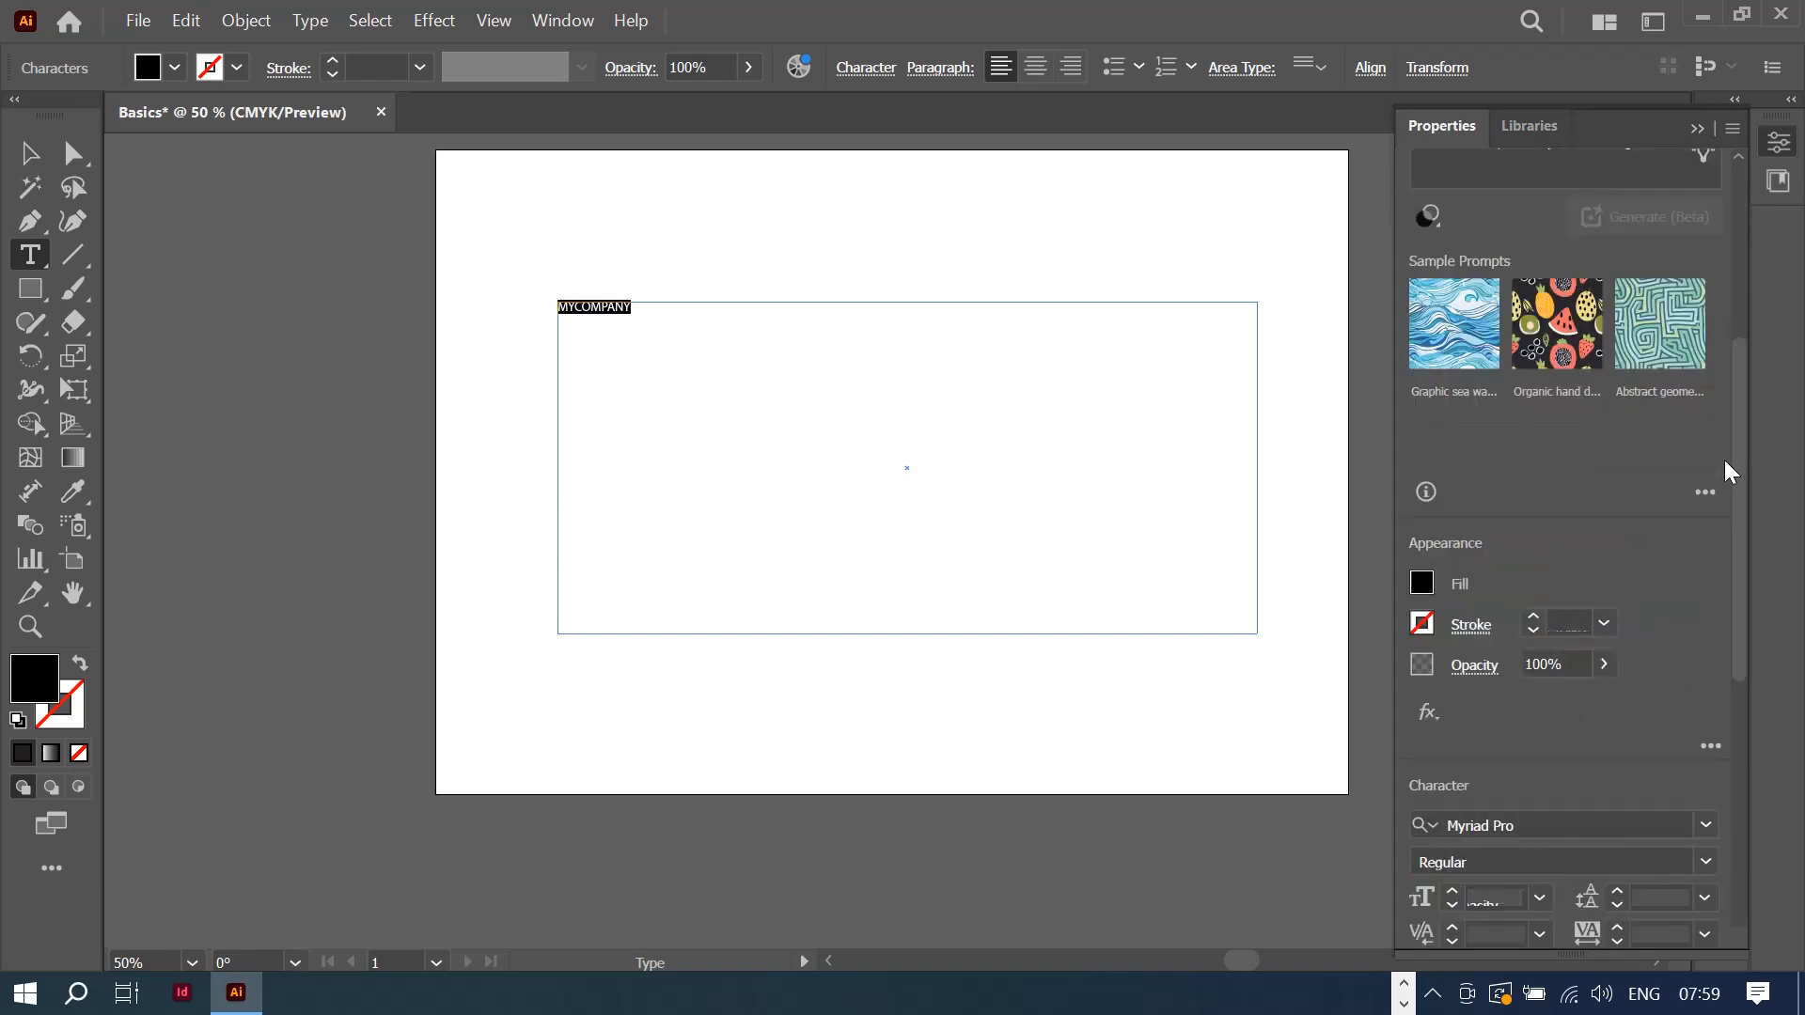
pyautogui.scroll(-6, 1724, 467)
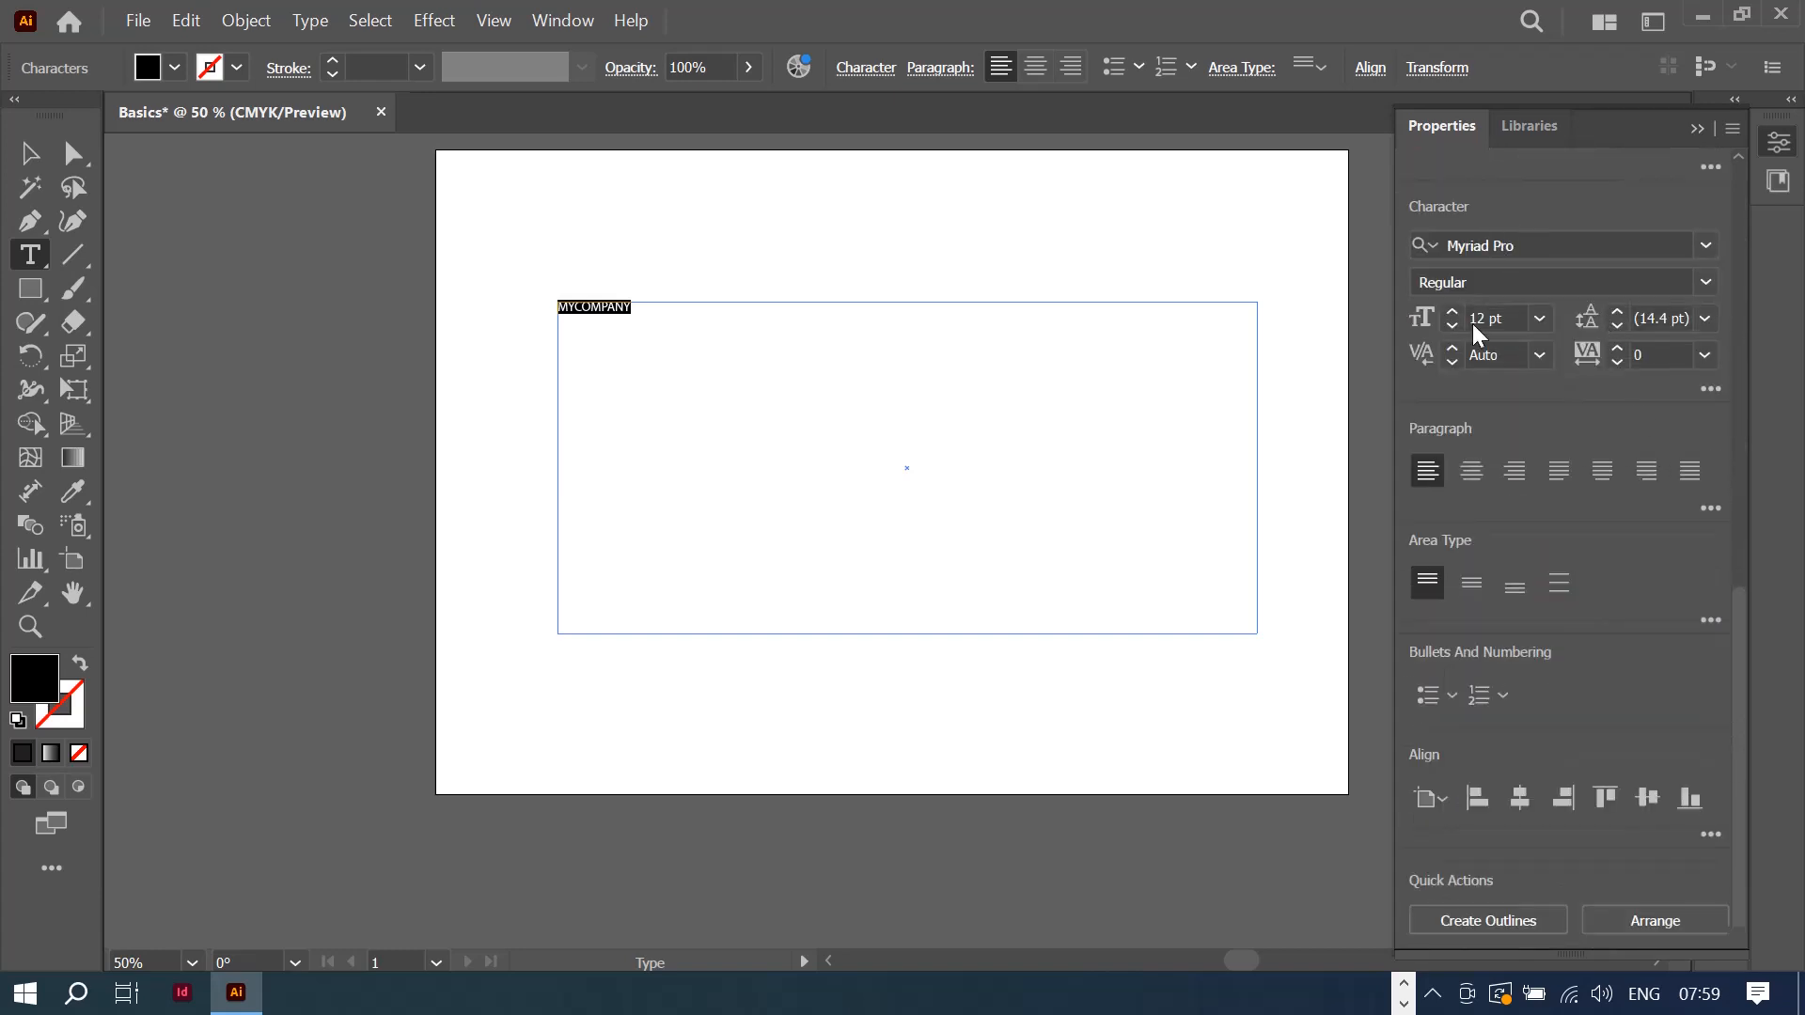
pyautogui.scroll(8, 1568, 557)
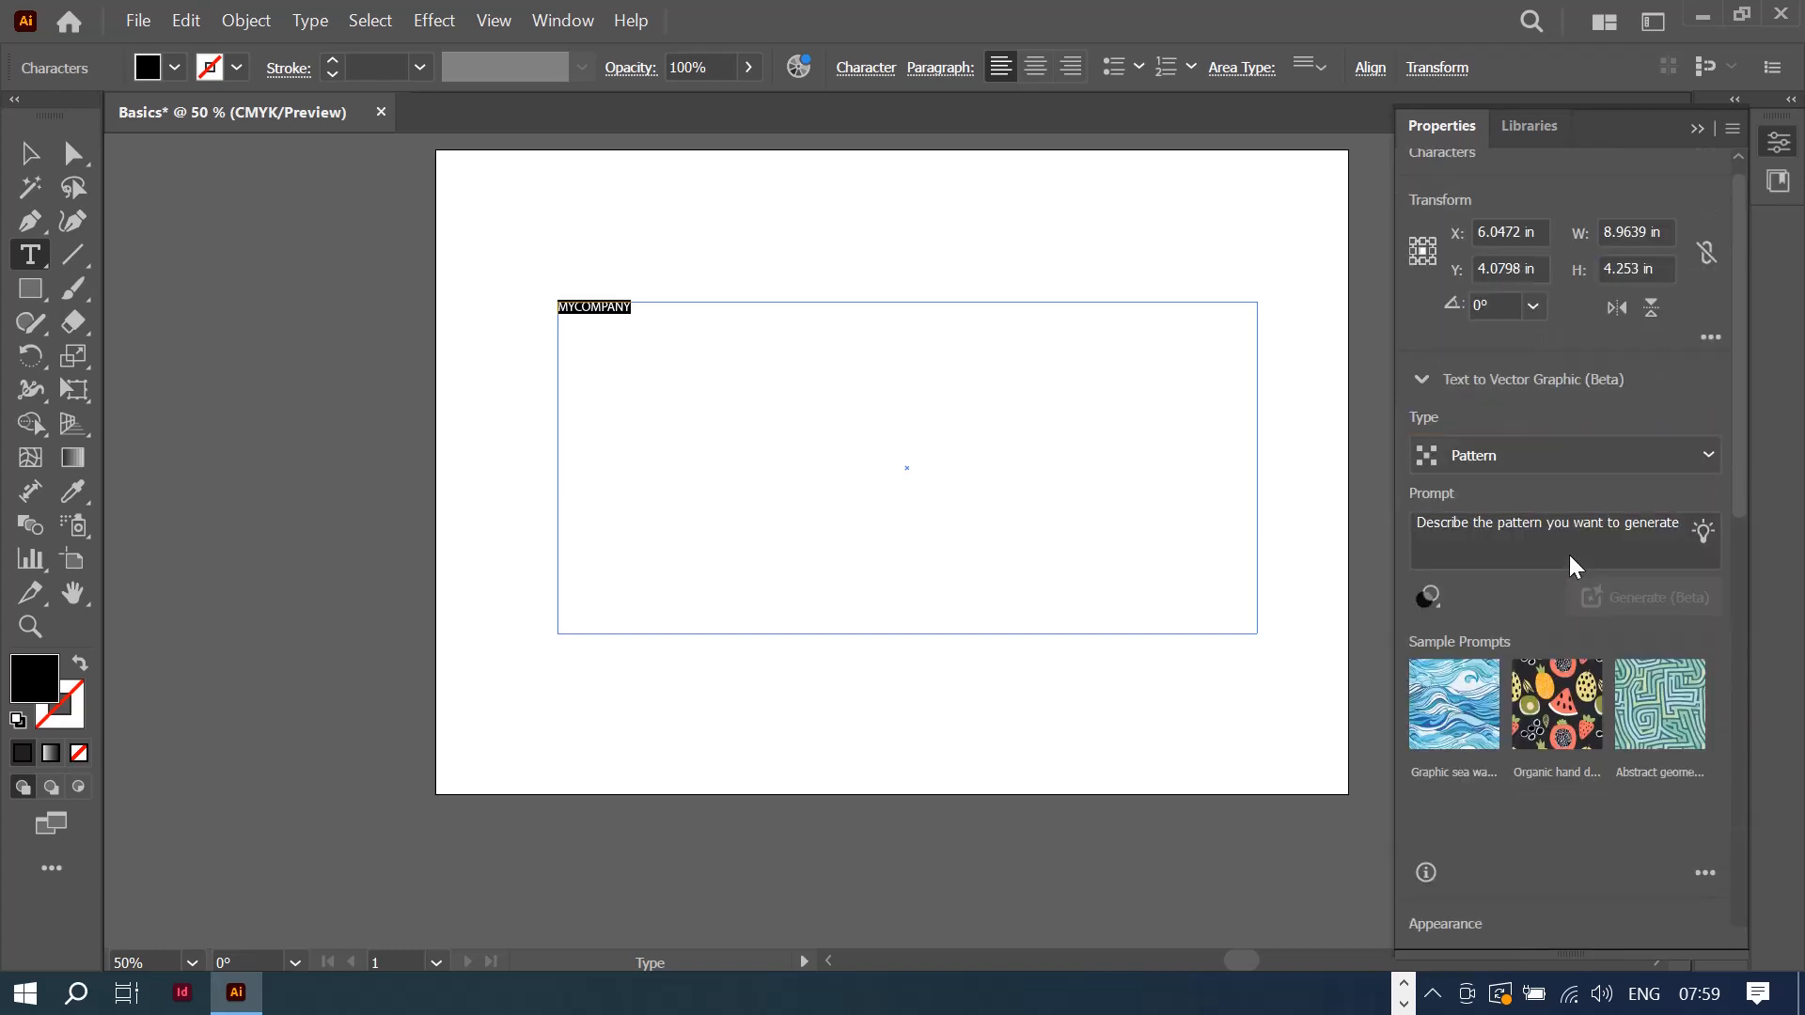
pyautogui.scroll(-7, 1604, 522)
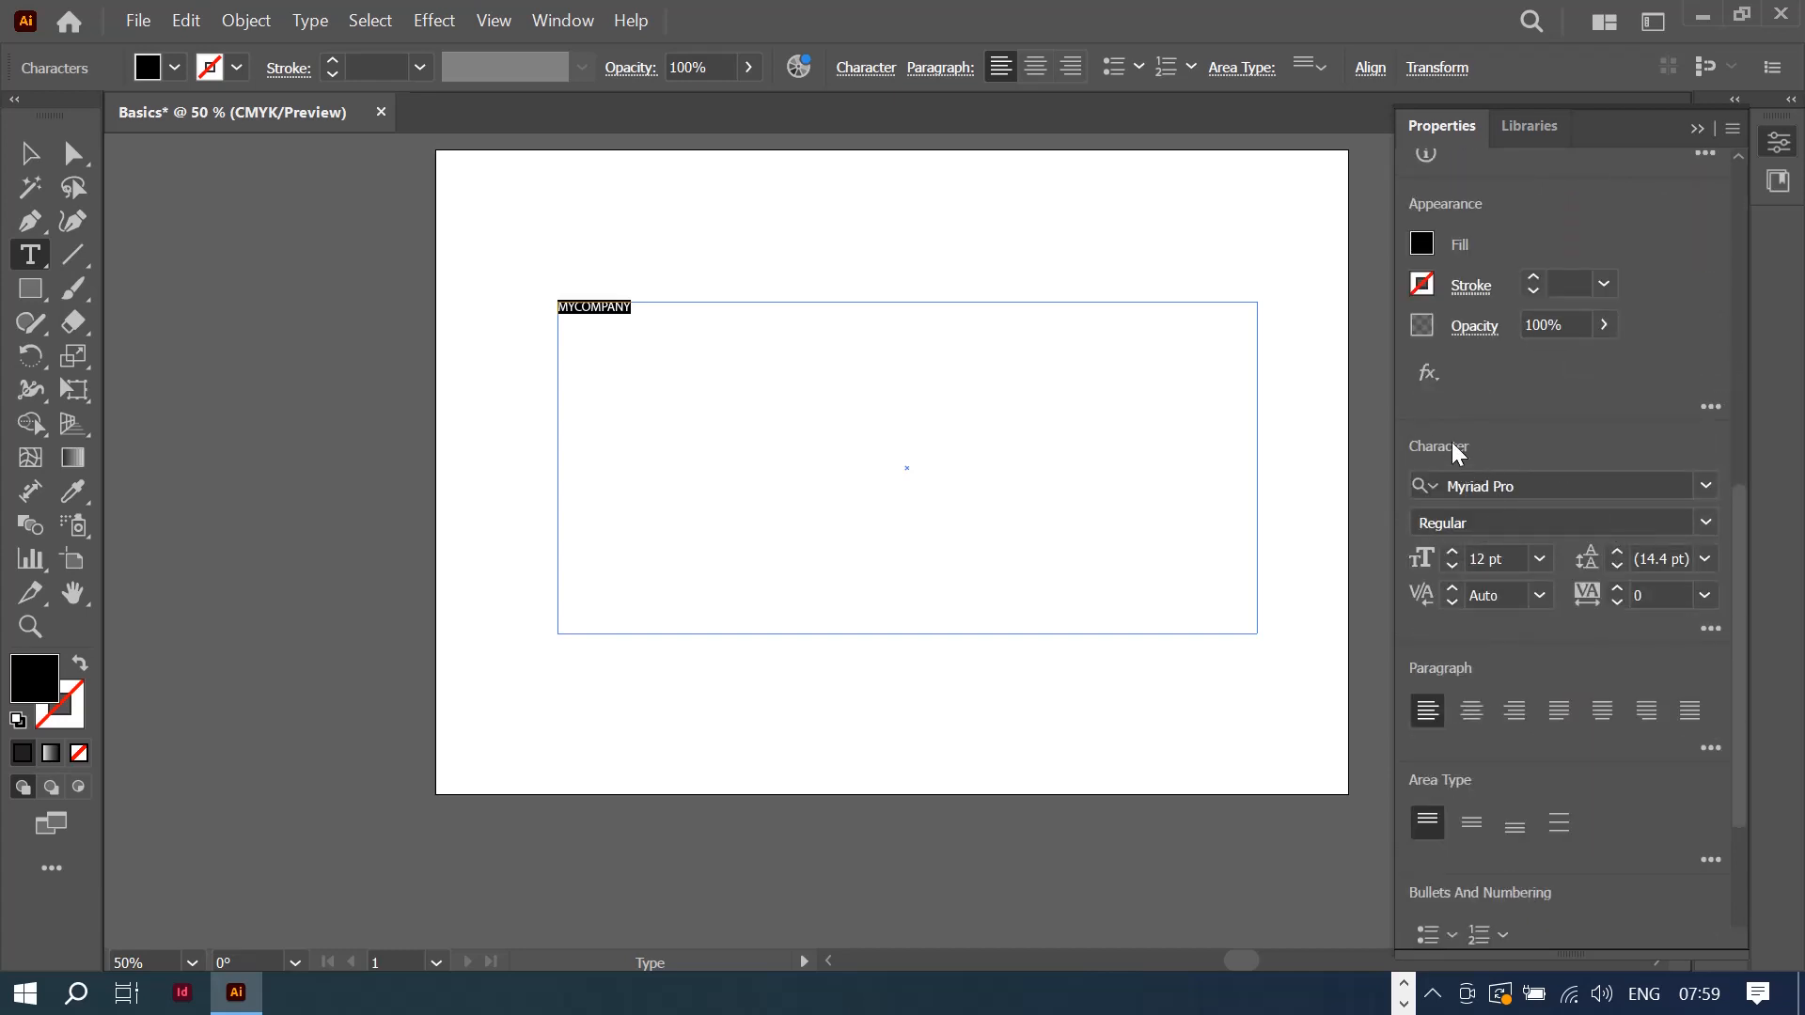
pyautogui.scroll(-3, 1448, 460)
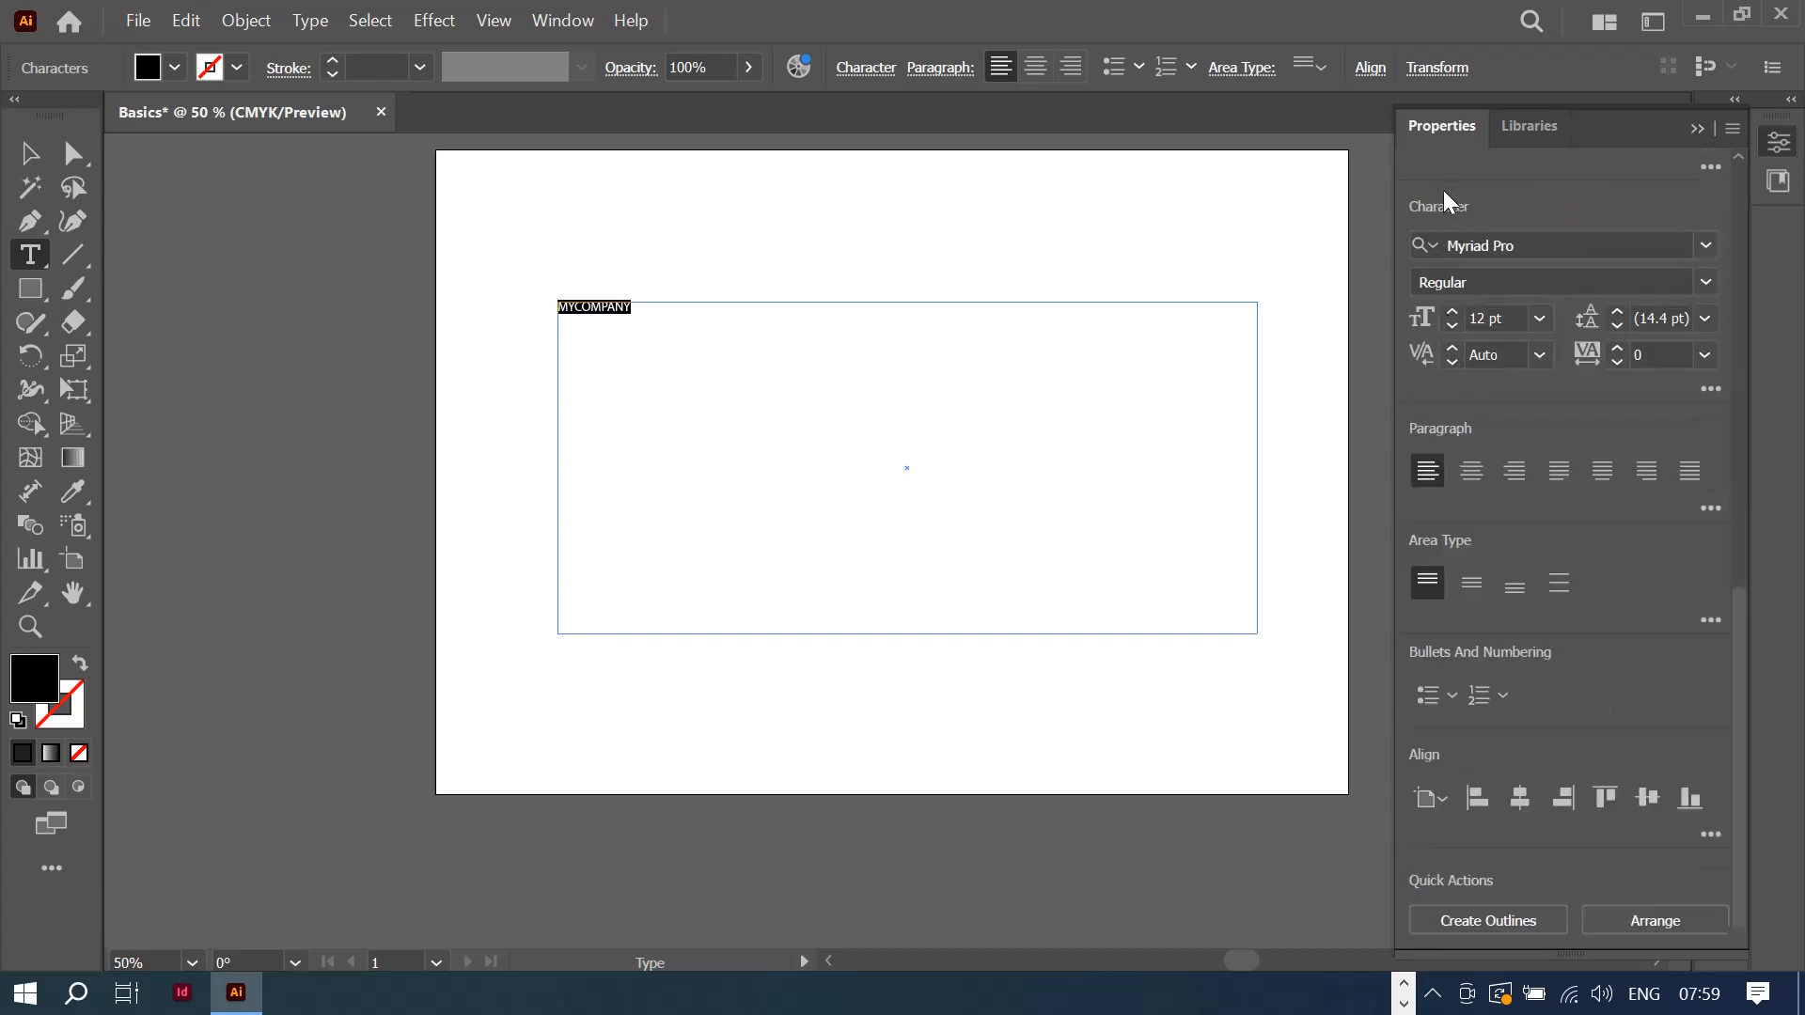
pyautogui.click(1706, 244)
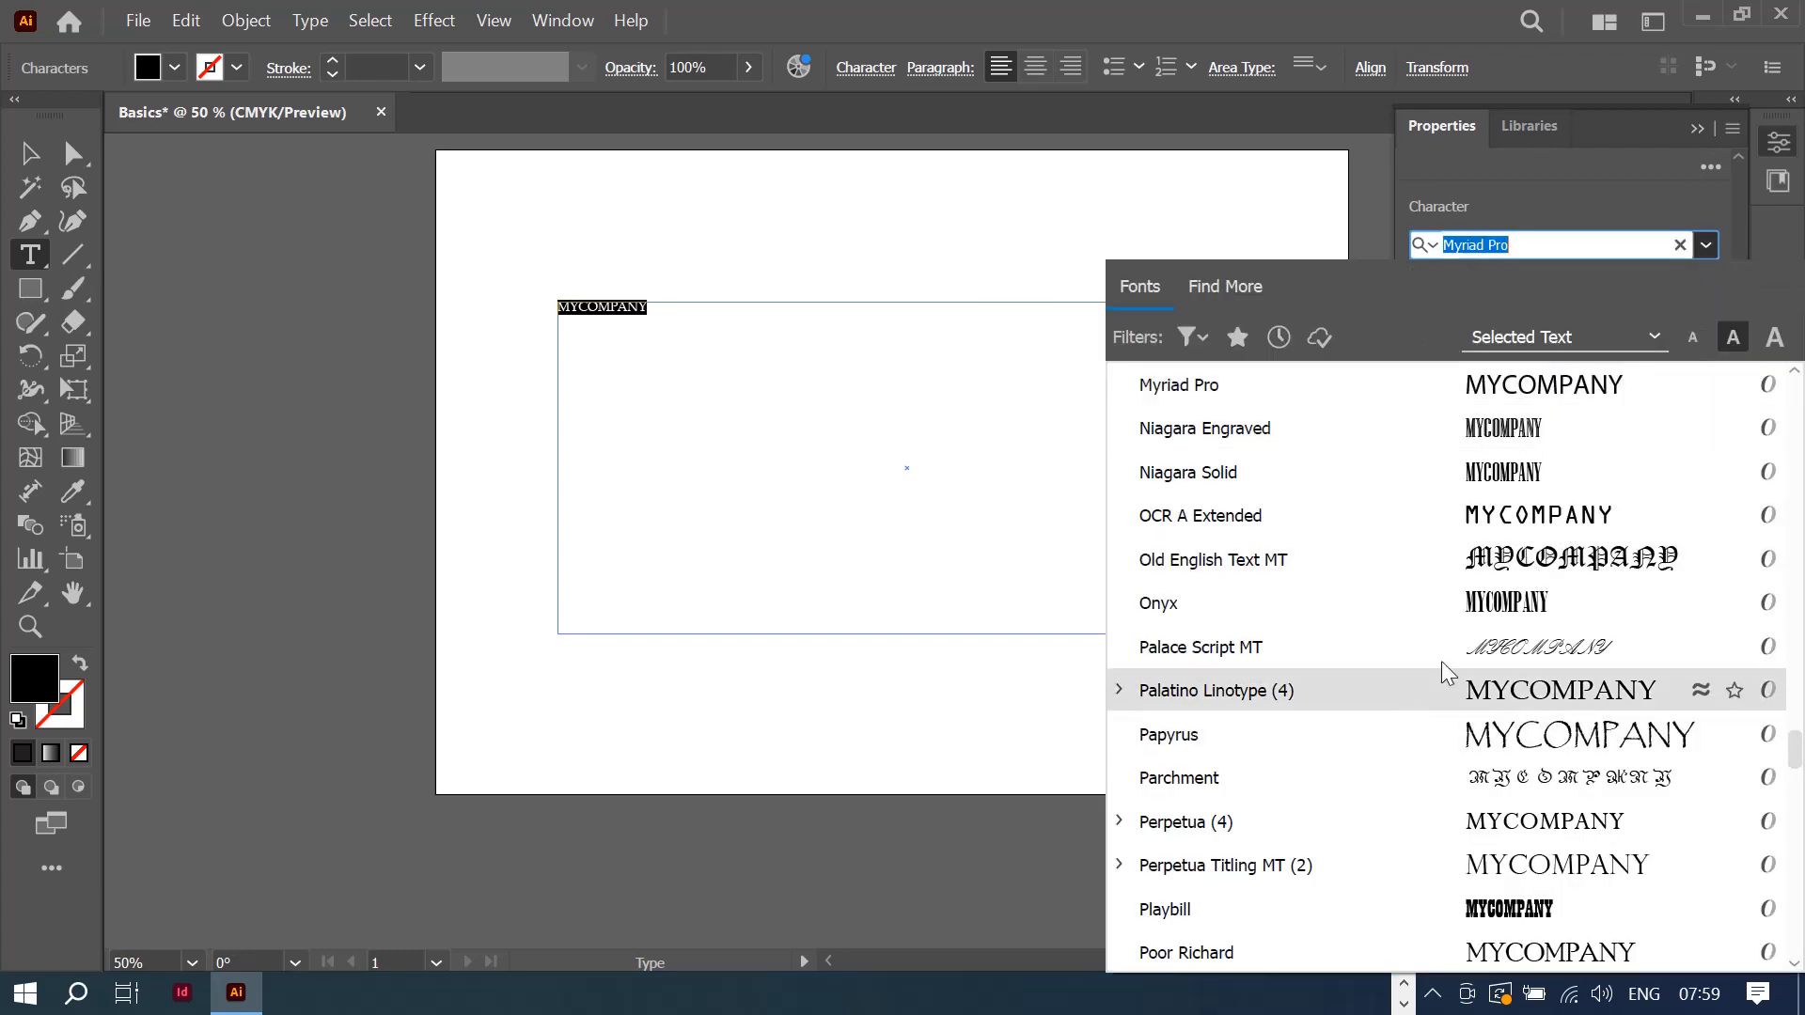
pyautogui.click(1491, 598)
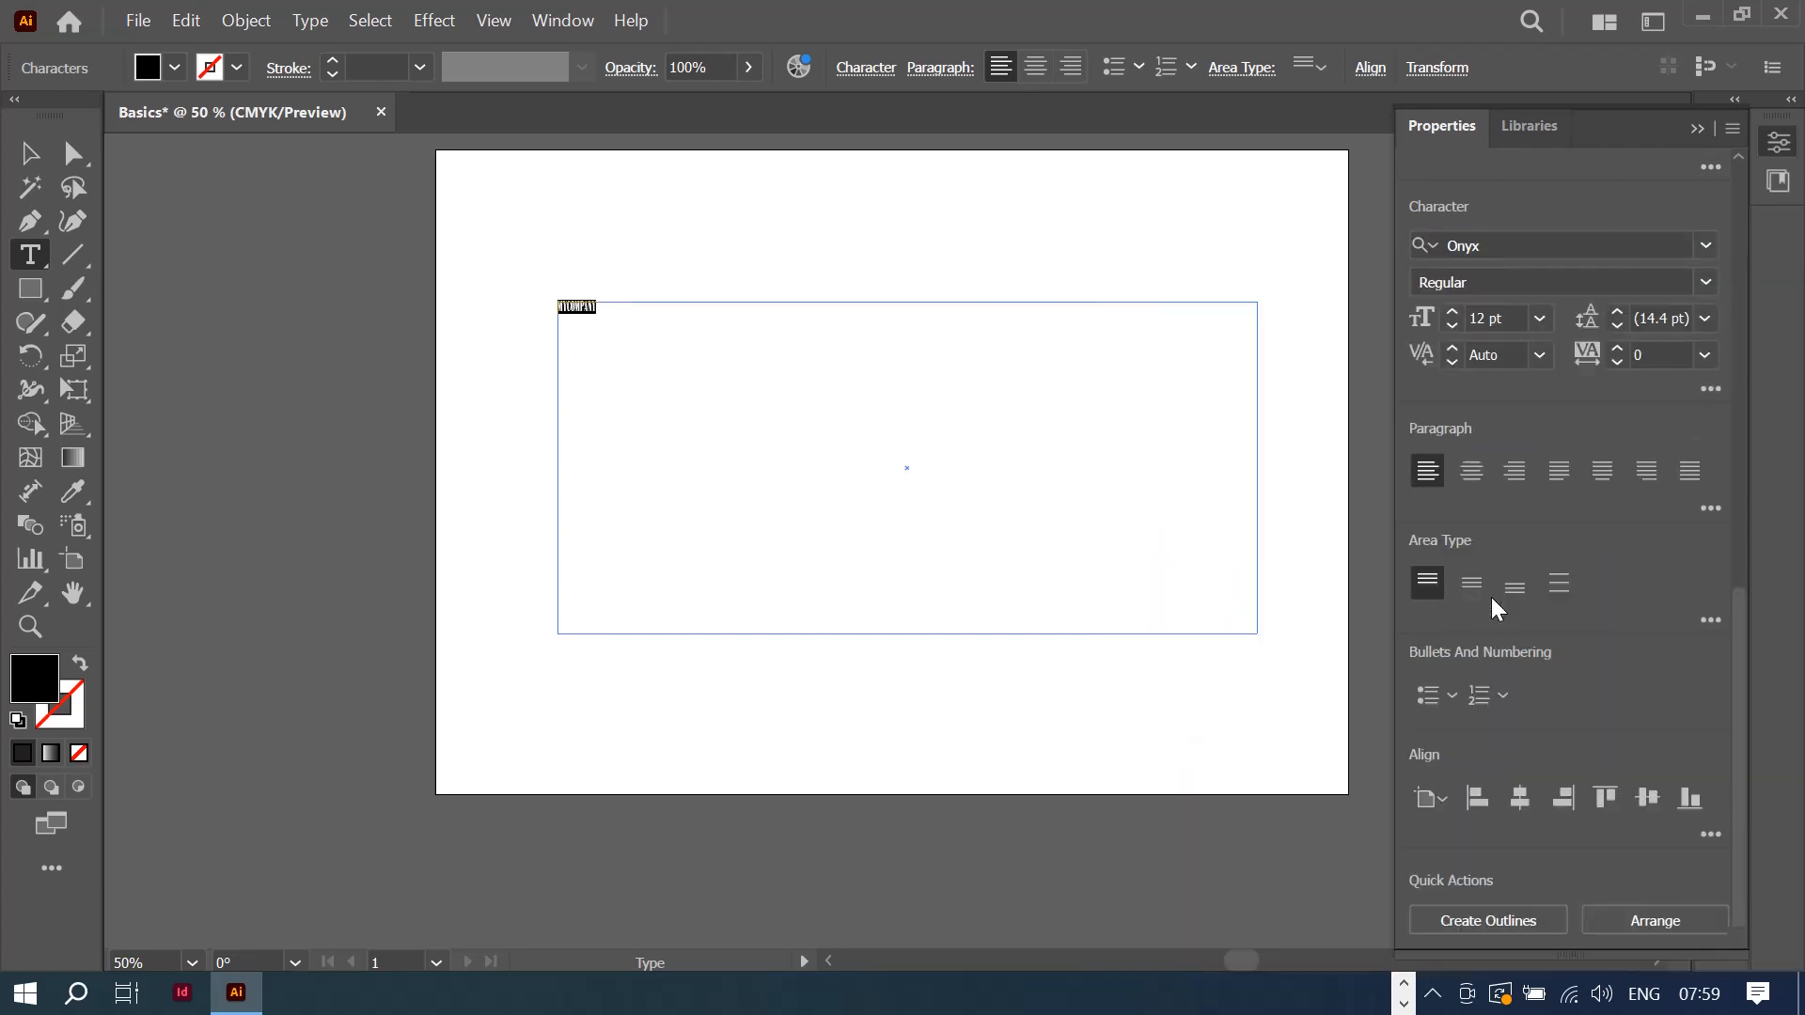
# Step: Set the MYCOMPANY text size to 200 pt and justify all lines across the full width of the frame
pyautogui.click(1540, 320)
pyautogui.click(1580, 696)
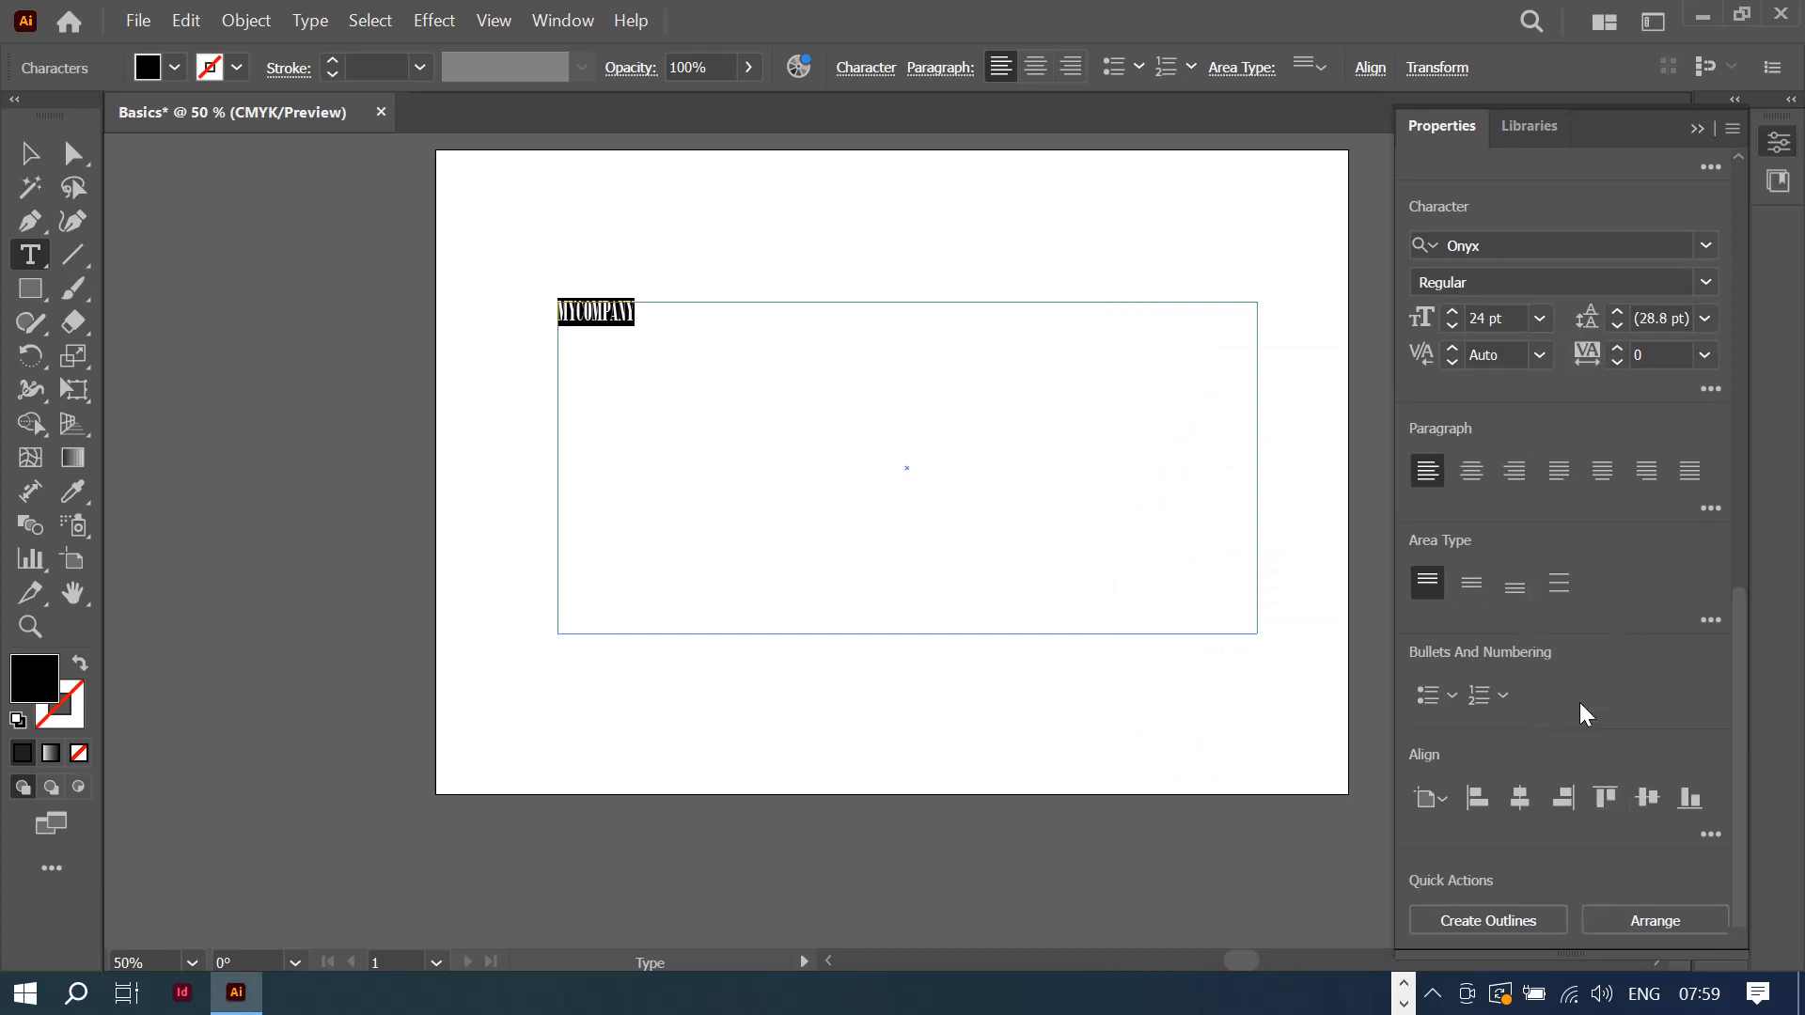
pyautogui.click(1539, 321)
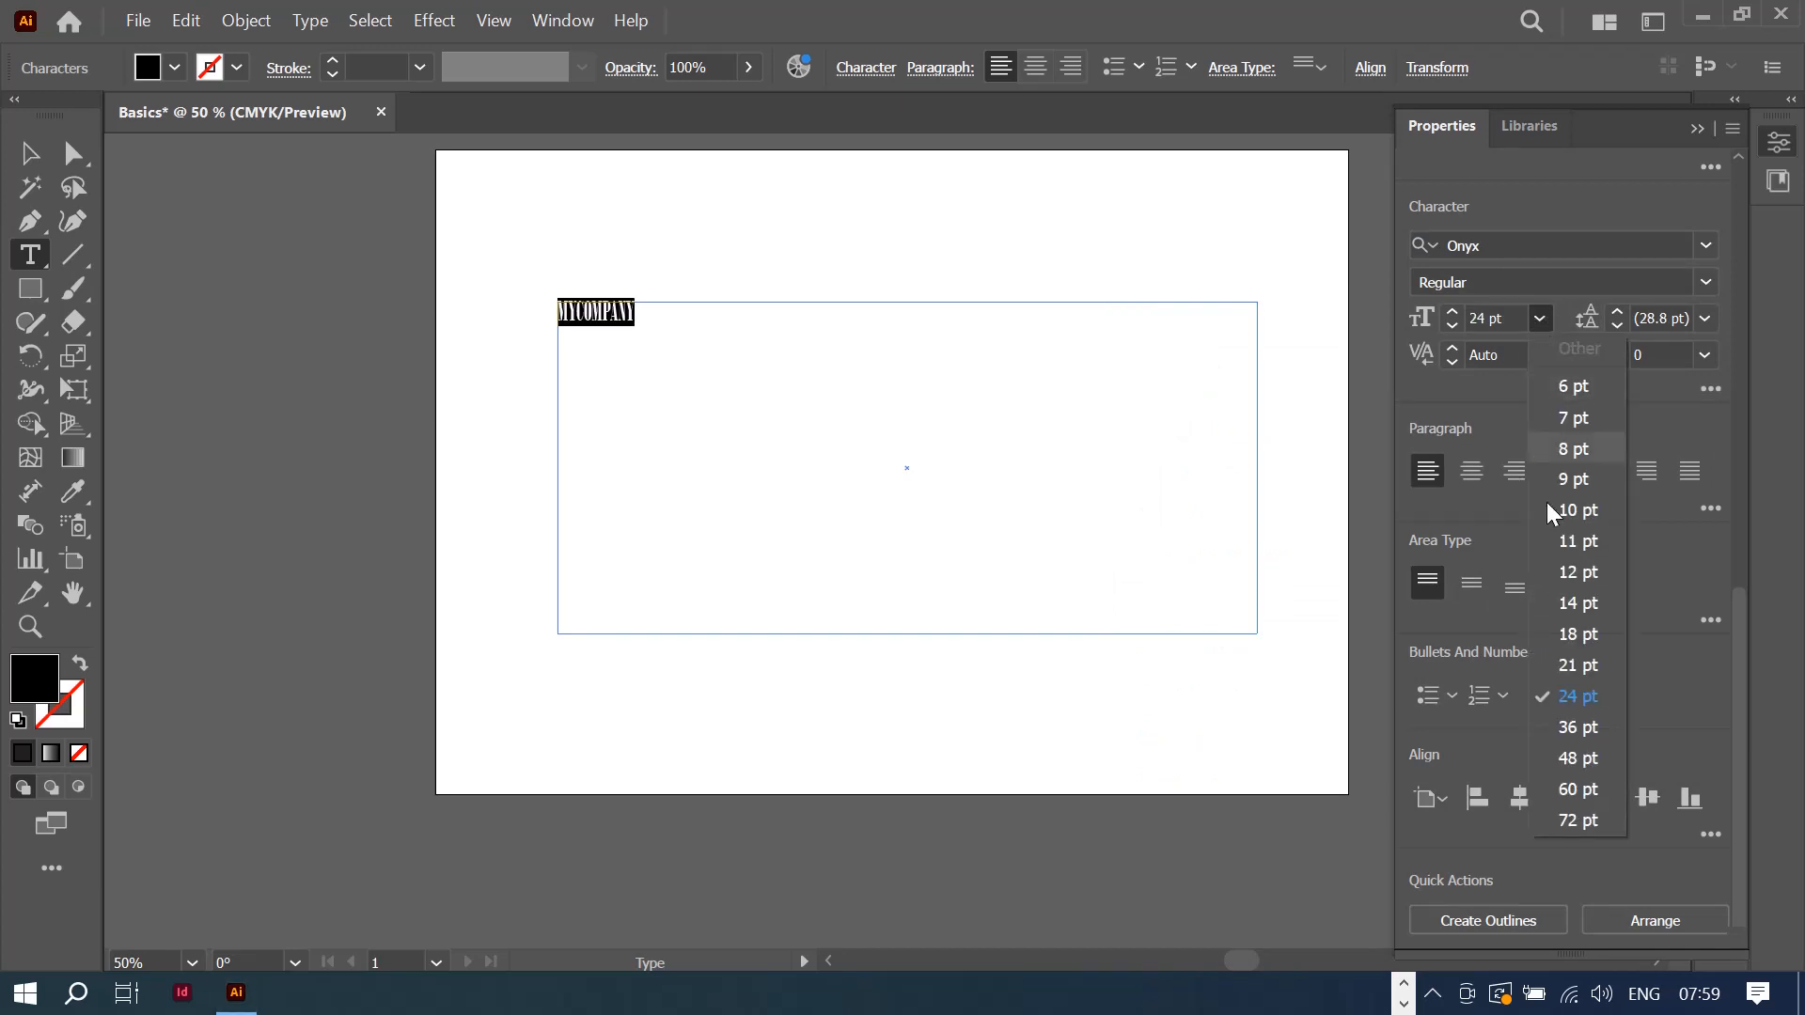
pyautogui.click(1585, 818)
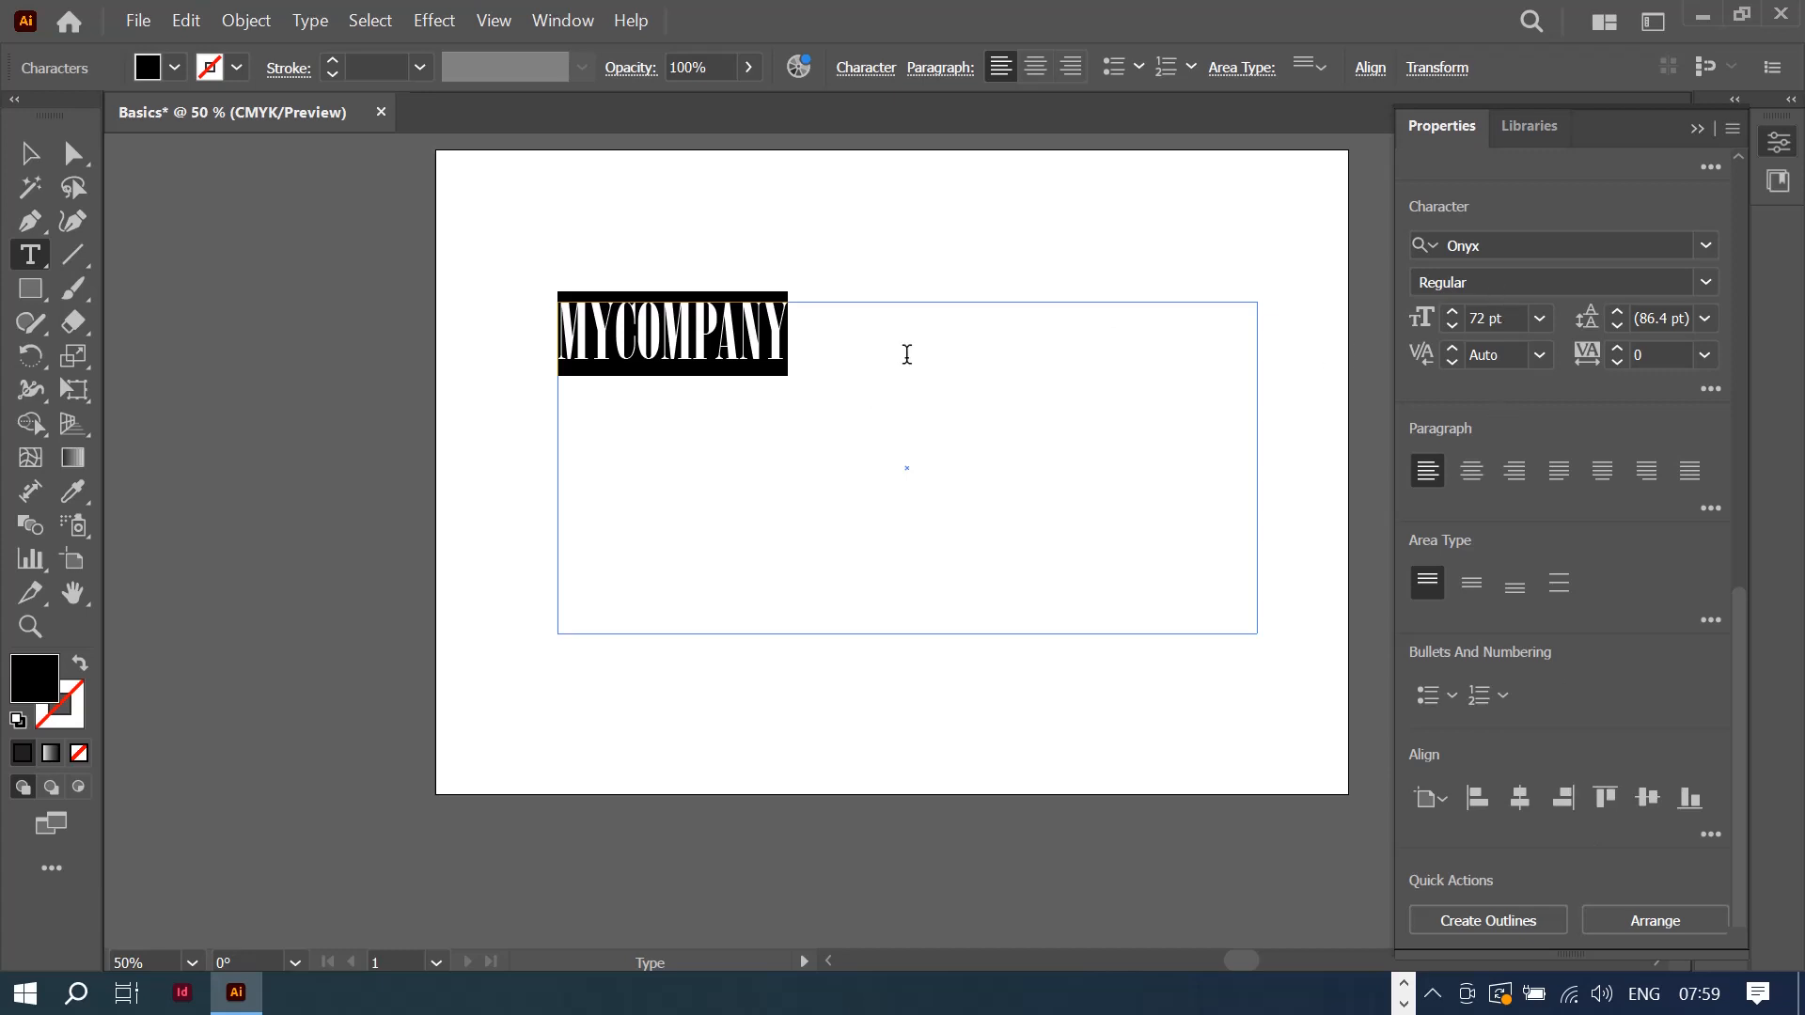
pyautogui.doubleClick(1482, 320)
pyautogui.write('2')
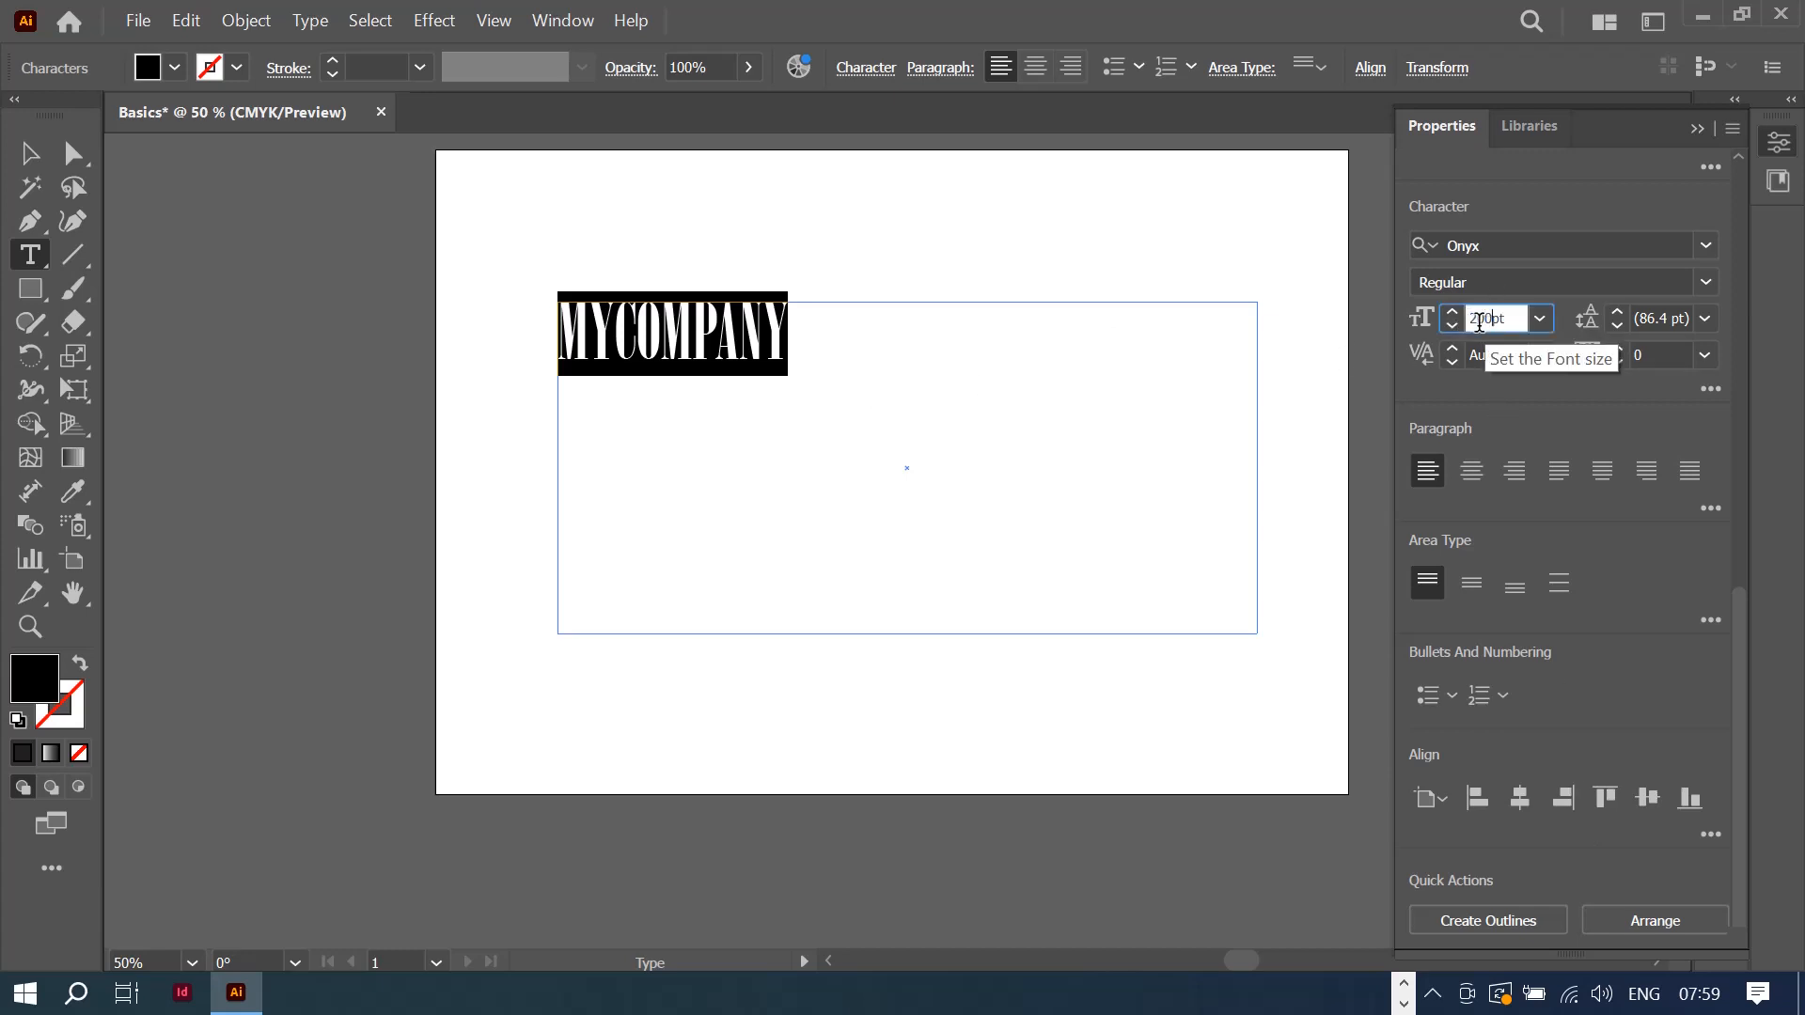
pyautogui.write('00')
pyautogui.press('Return')
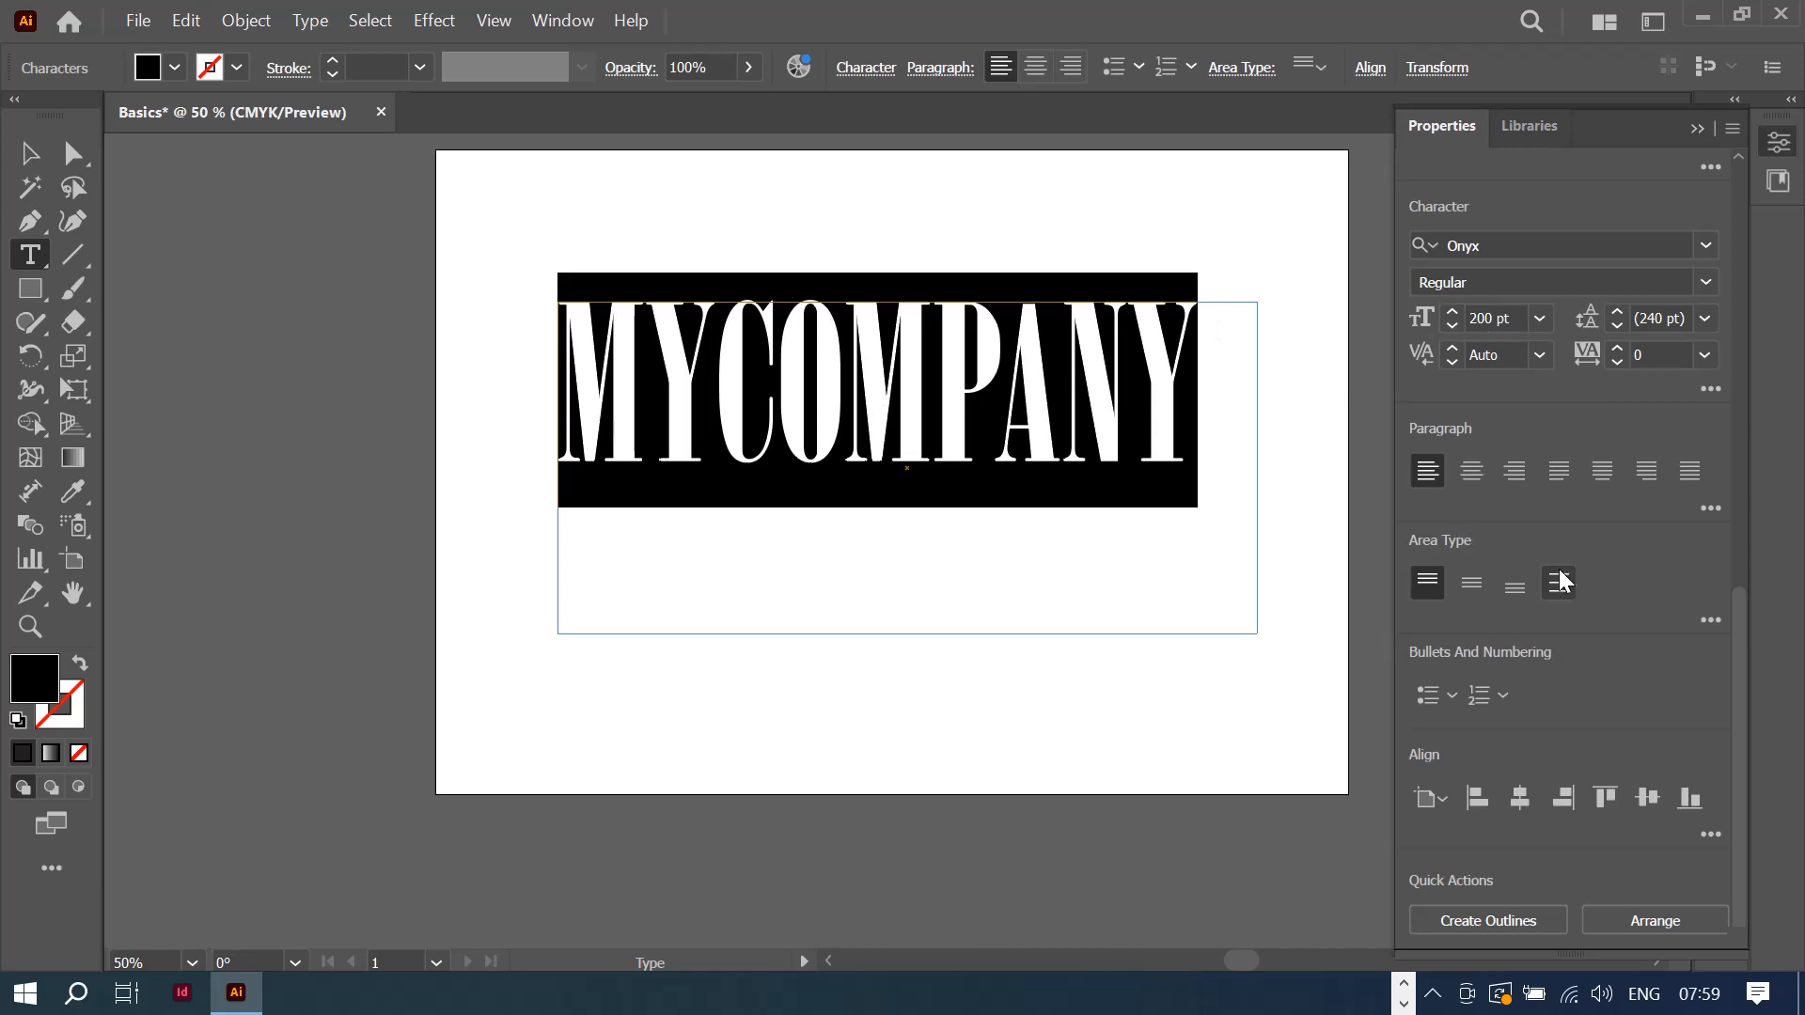
pyautogui.click(1472, 470)
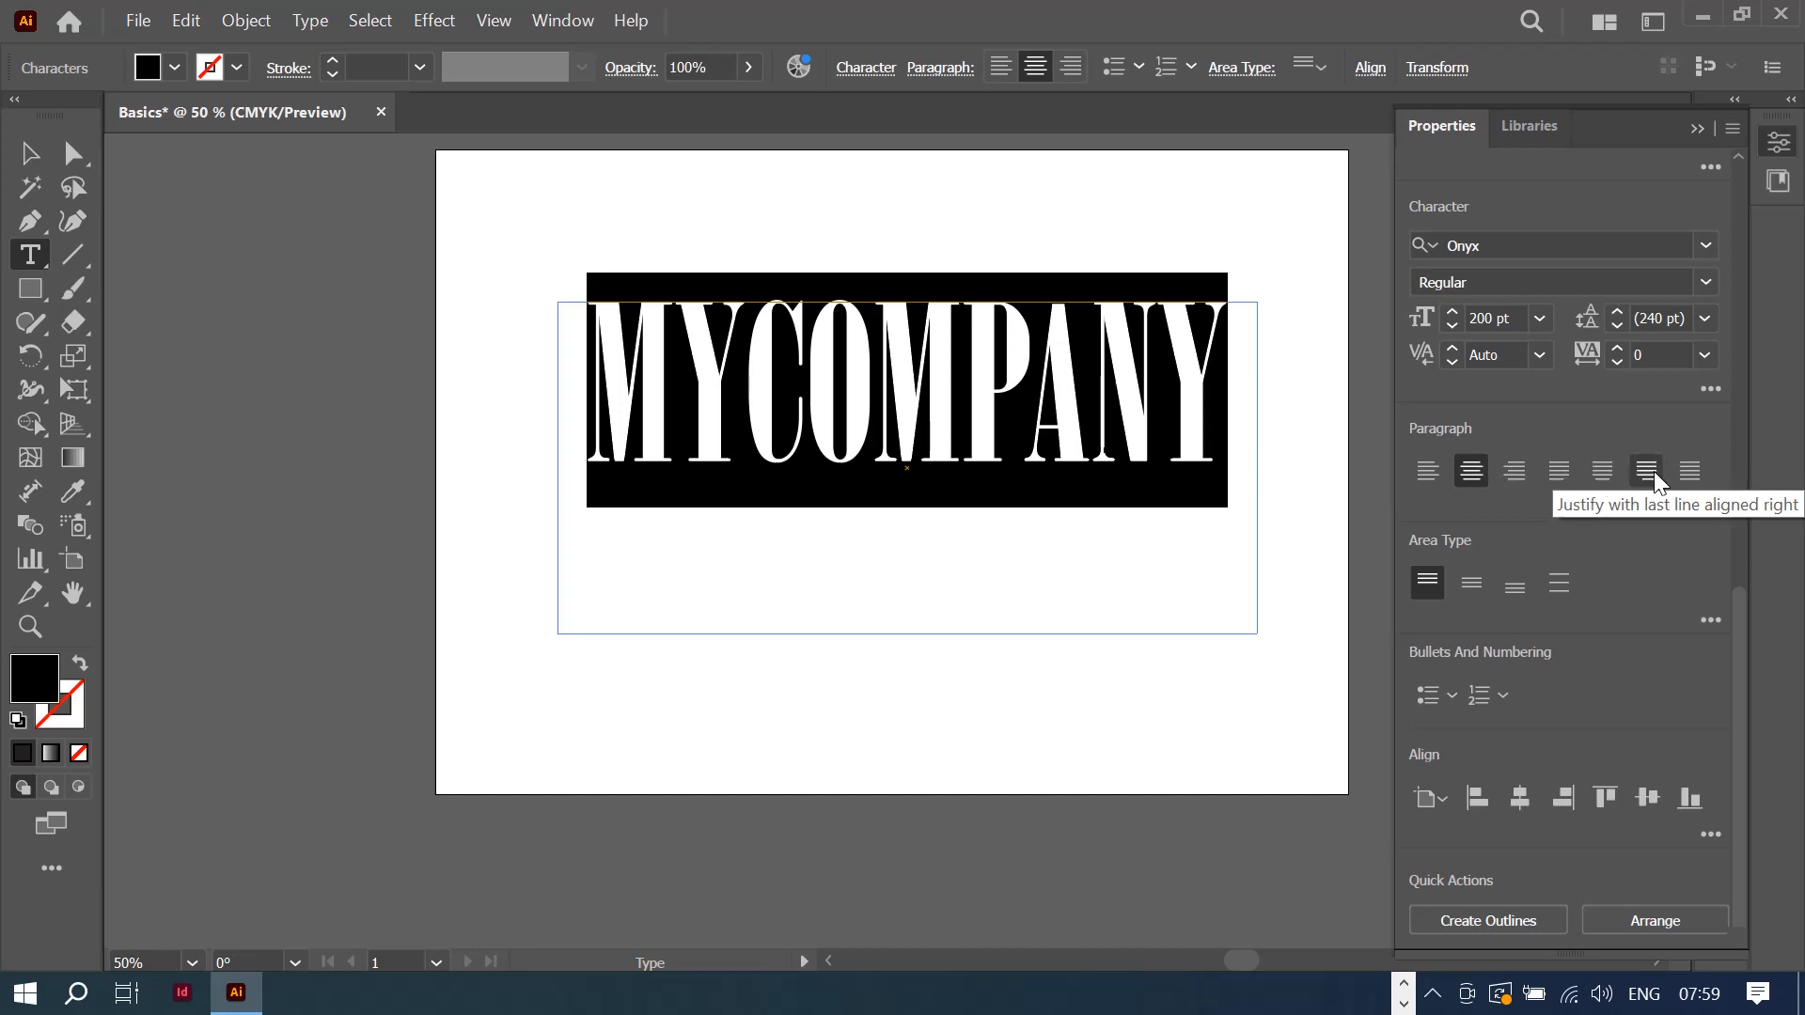
pyautogui.click(1691, 470)
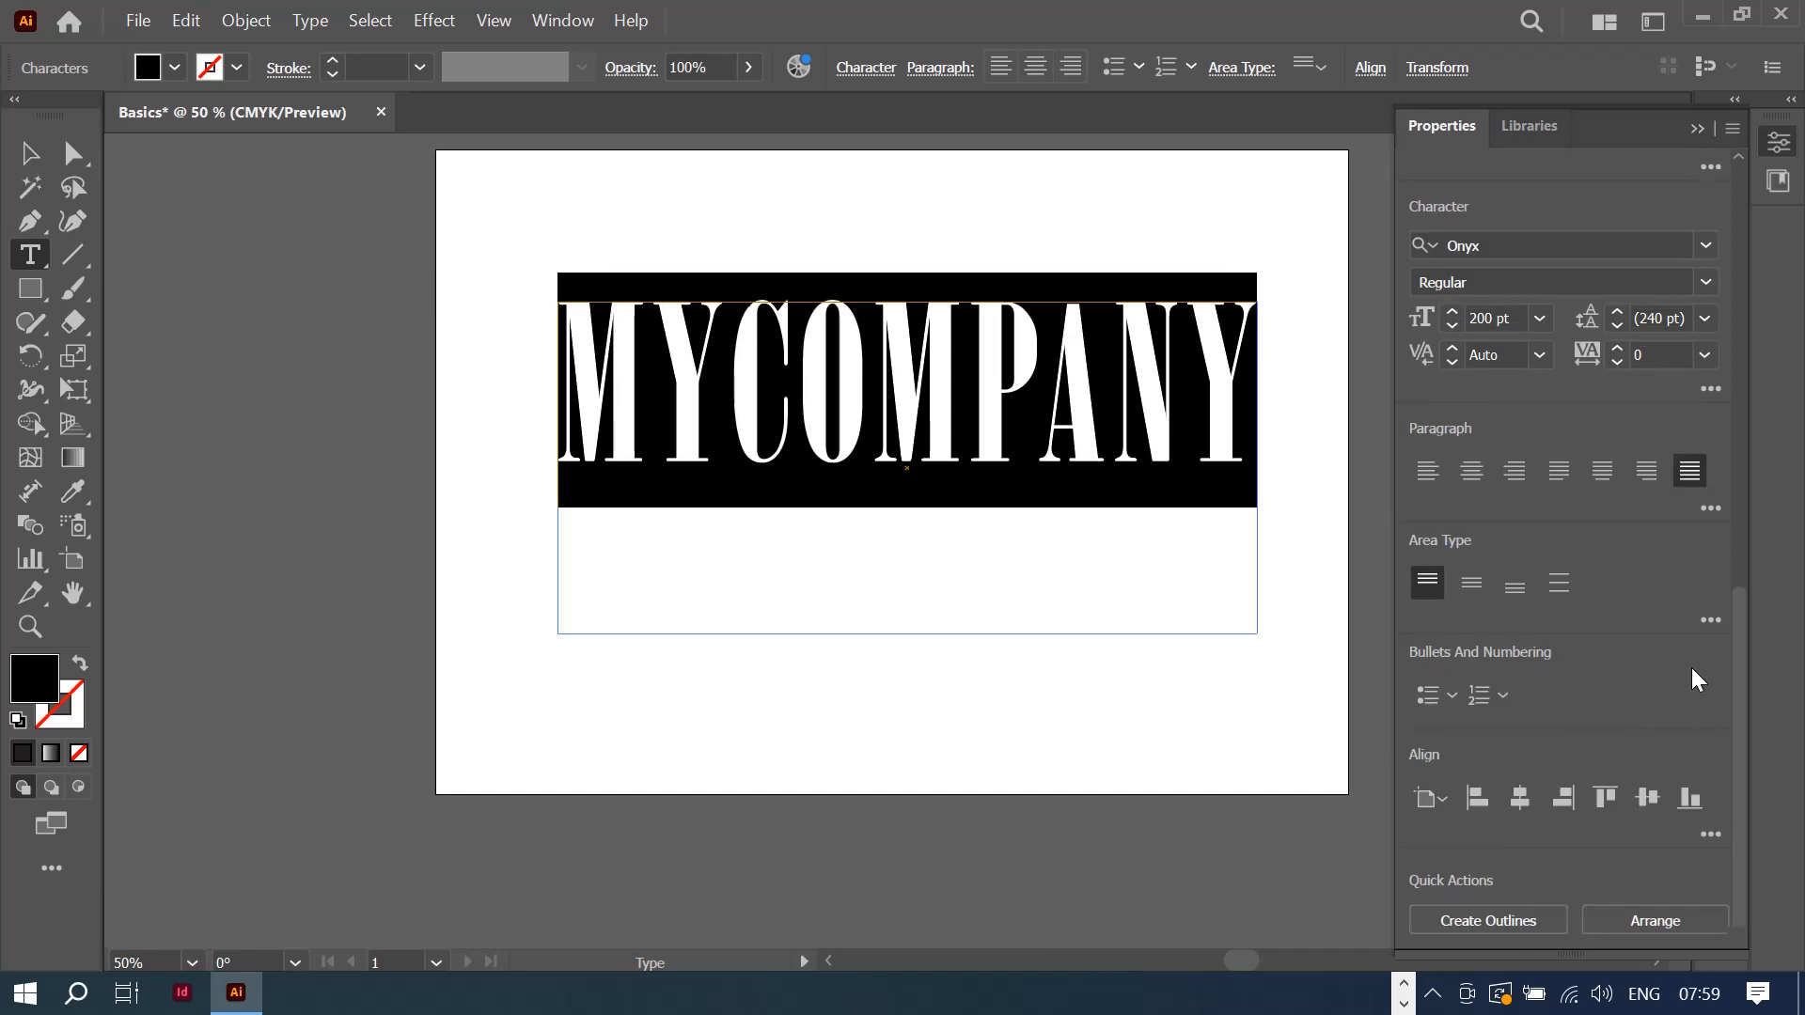
# Step: Try yellow, red and blue swatches as the fill of the MYCOMPANY text, settling on light blue
pyautogui.scroll(6, 1680, 662)
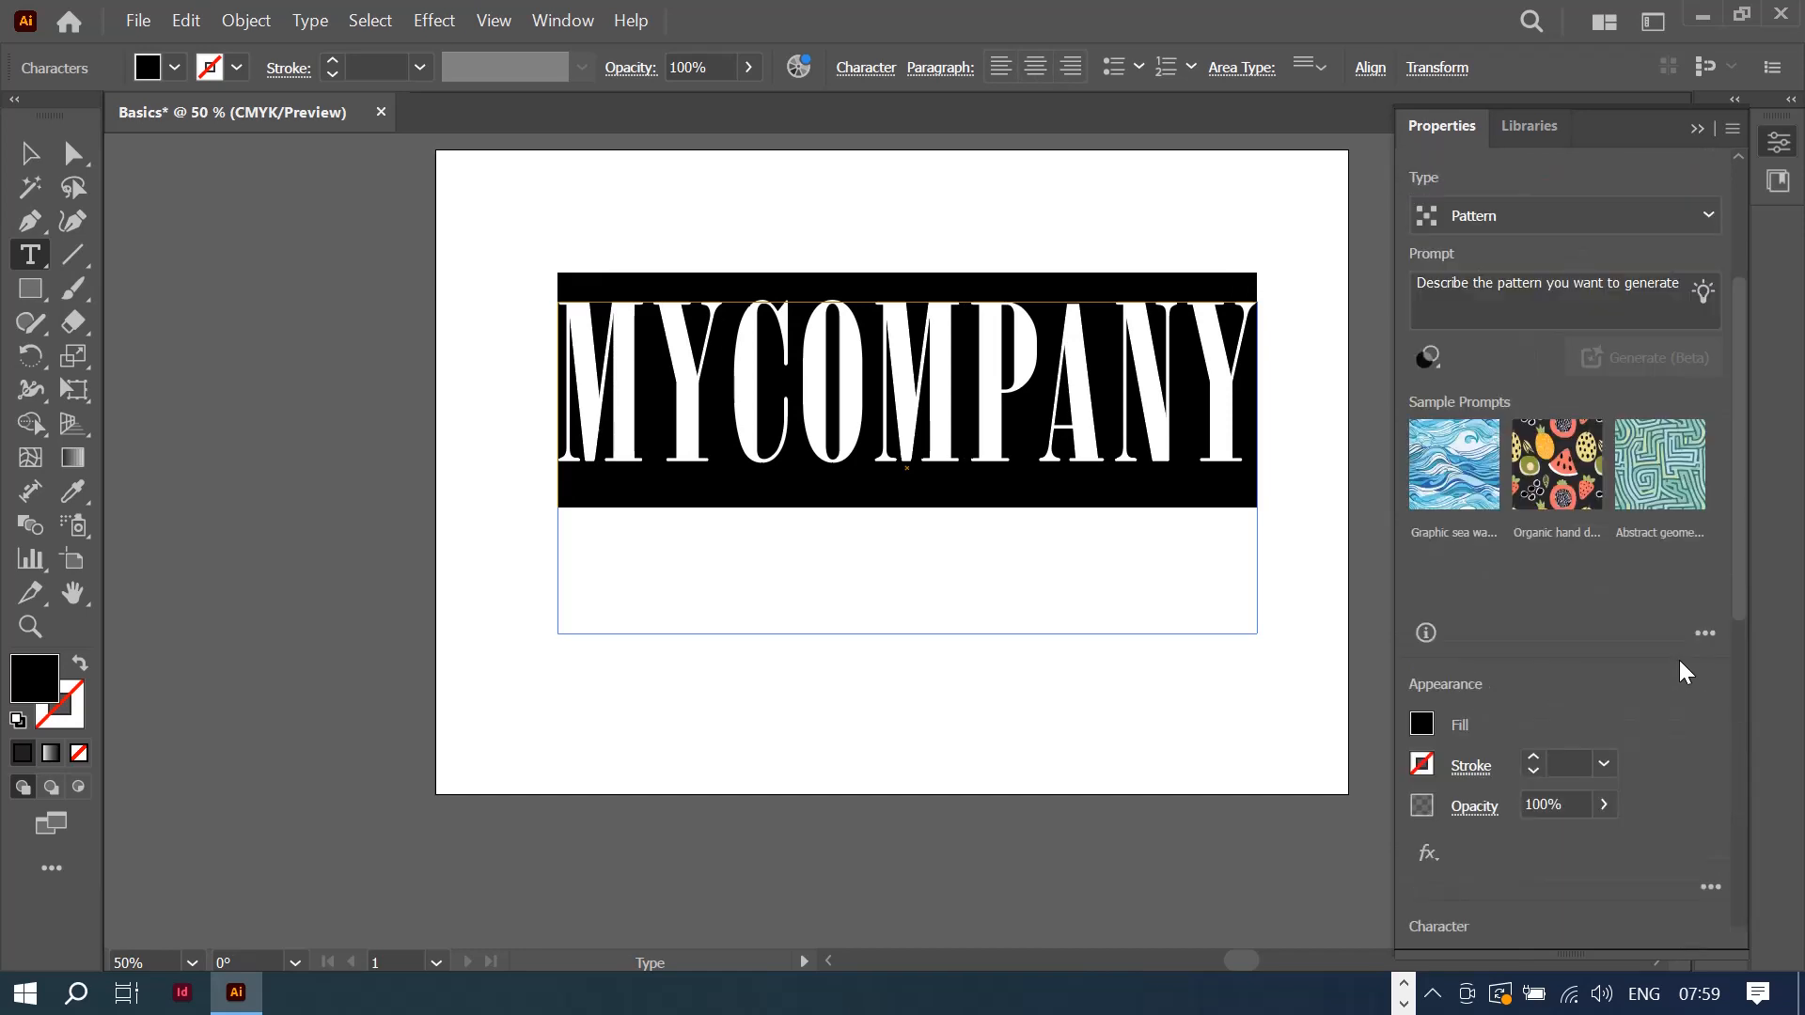
pyautogui.scroll(-3, 1570, 656)
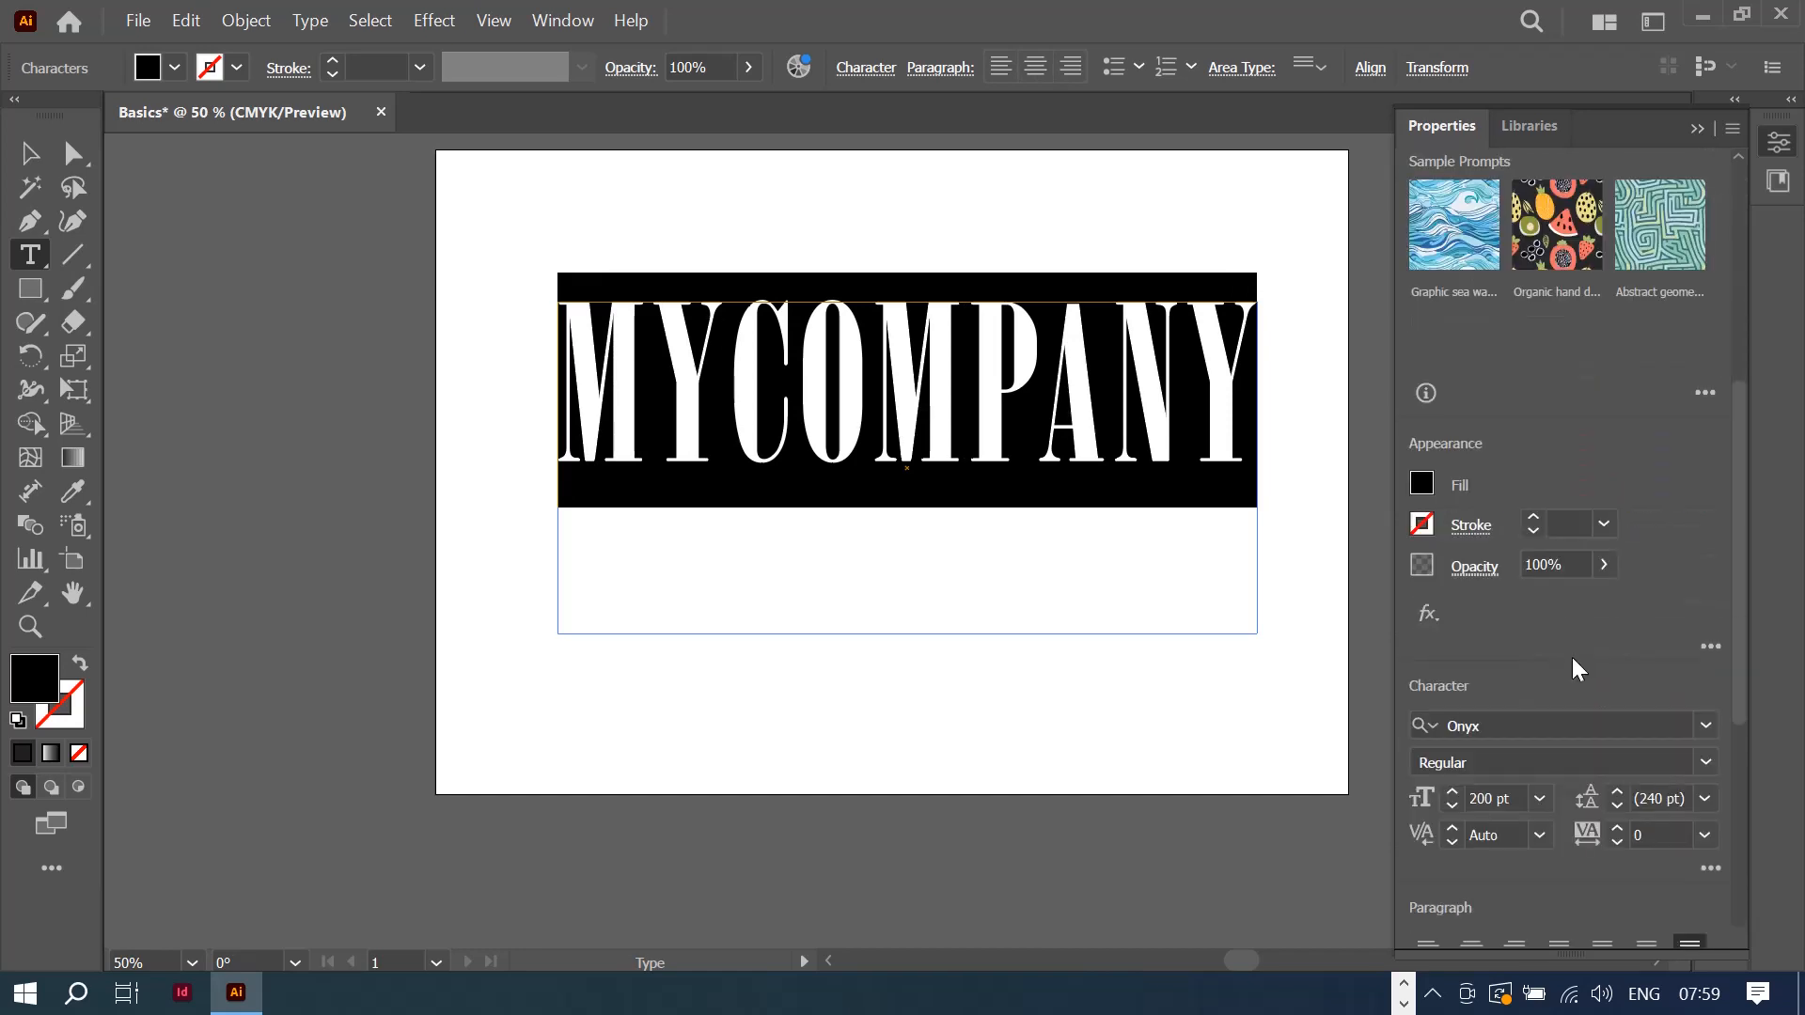
pyautogui.click(1421, 487)
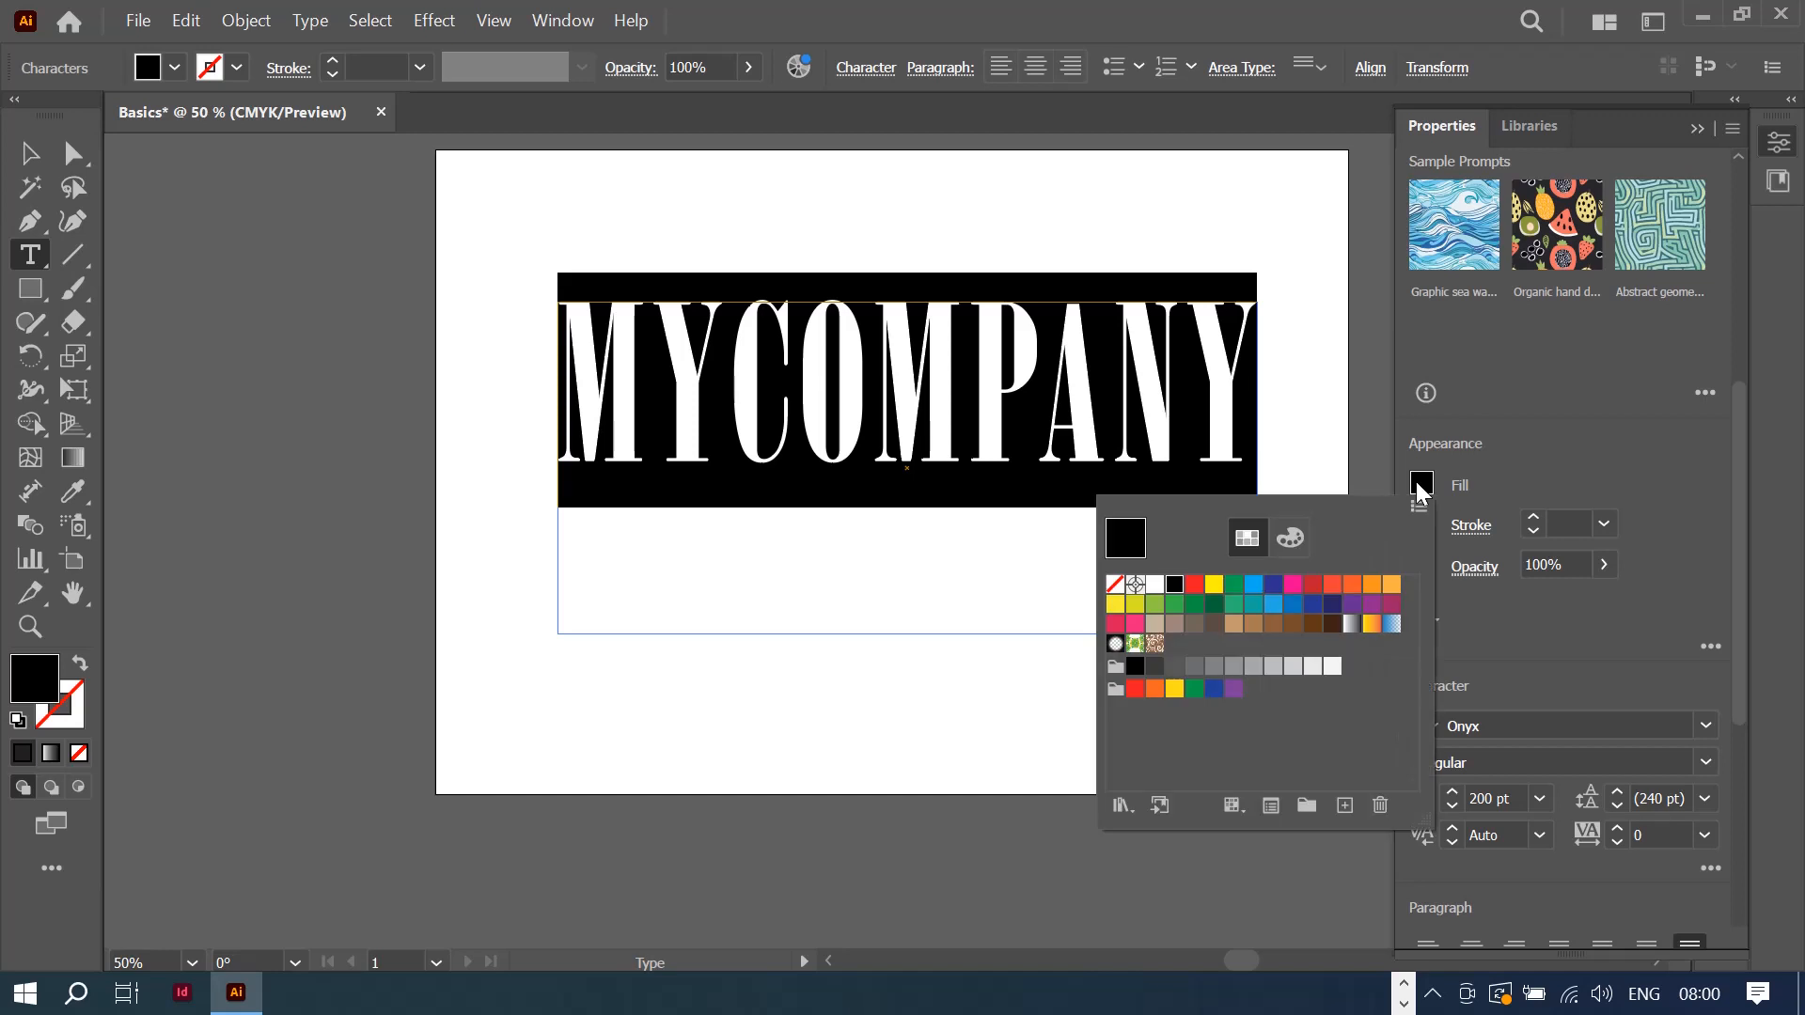
pyautogui.click(1215, 587)
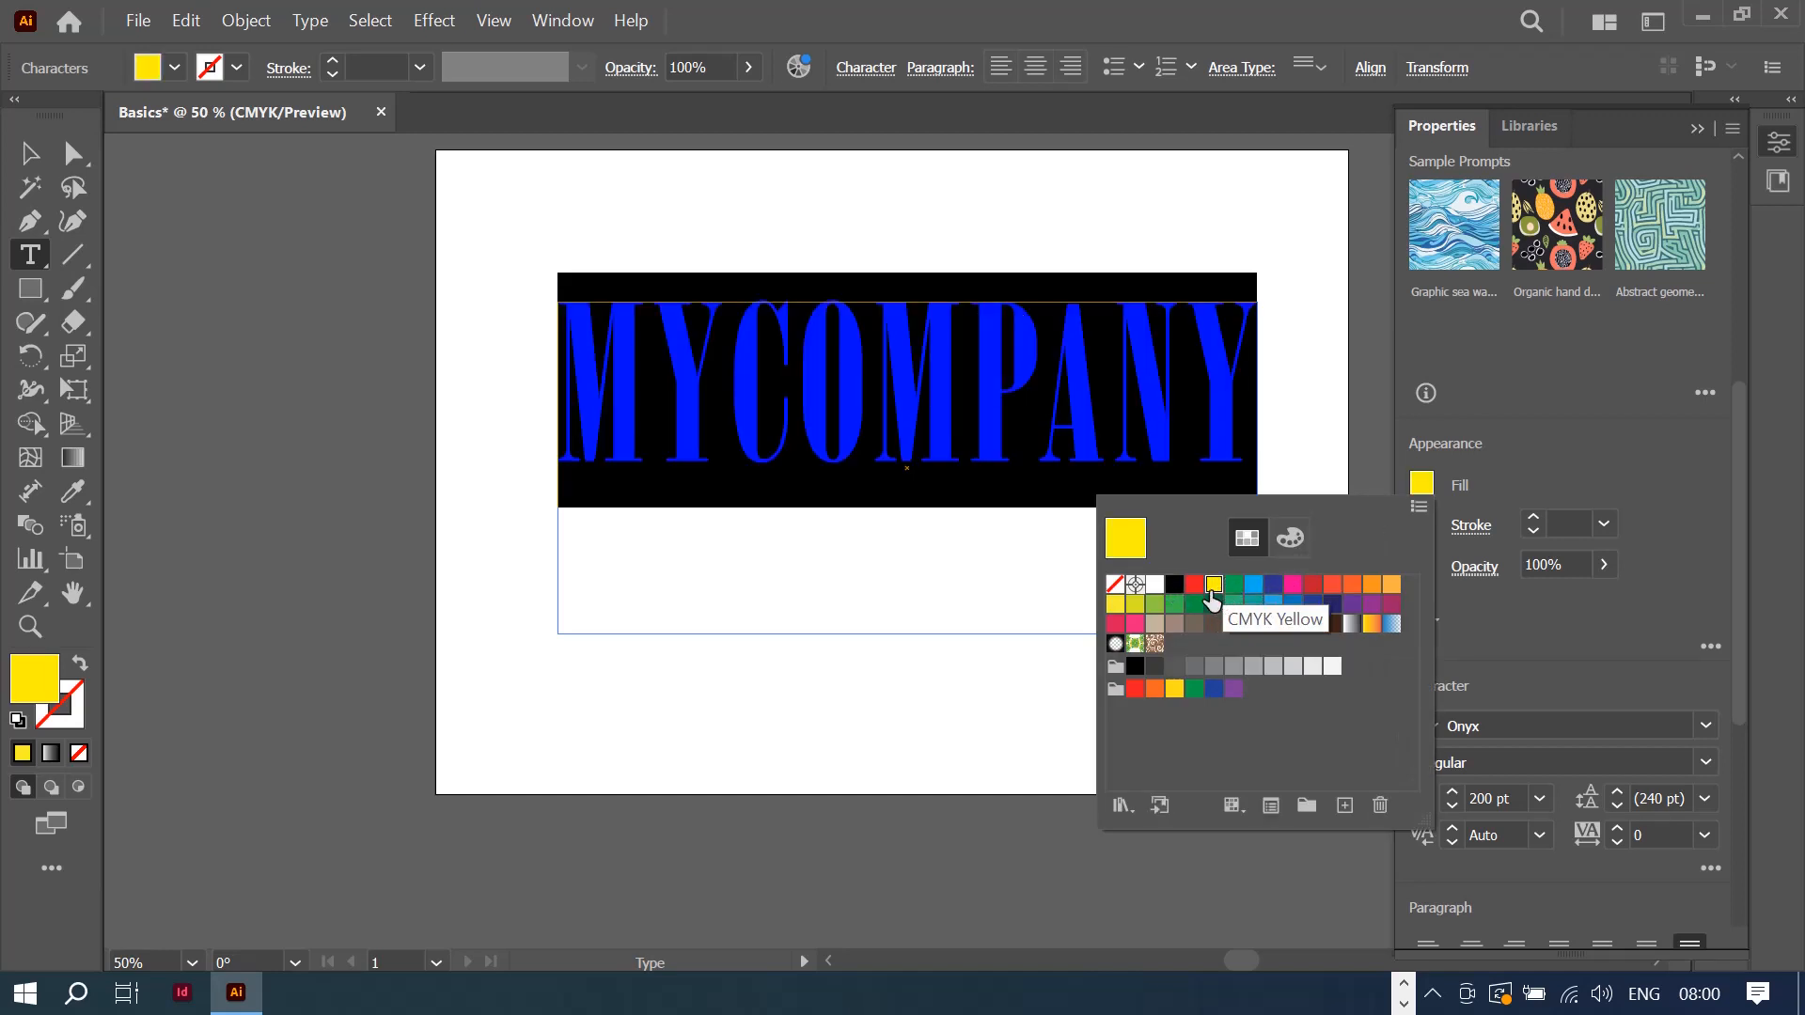
pyautogui.click(1313, 585)
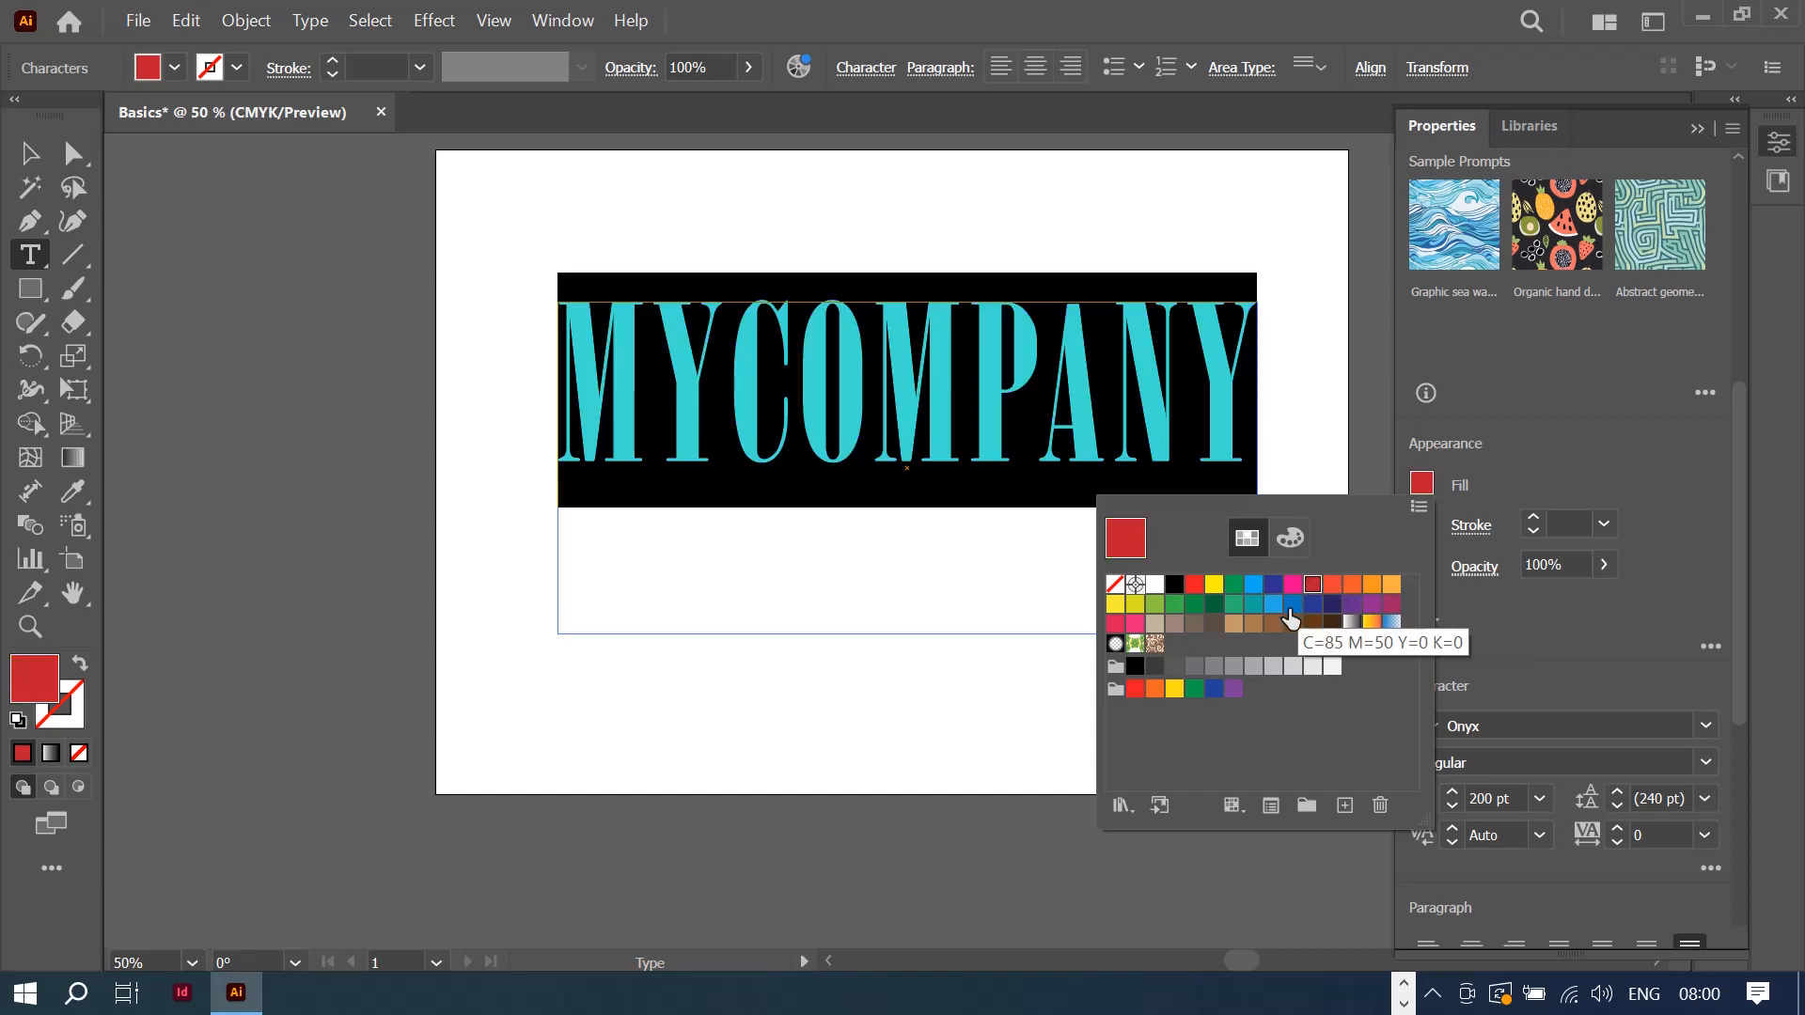
pyautogui.click(1293, 606)
pyautogui.click(1274, 605)
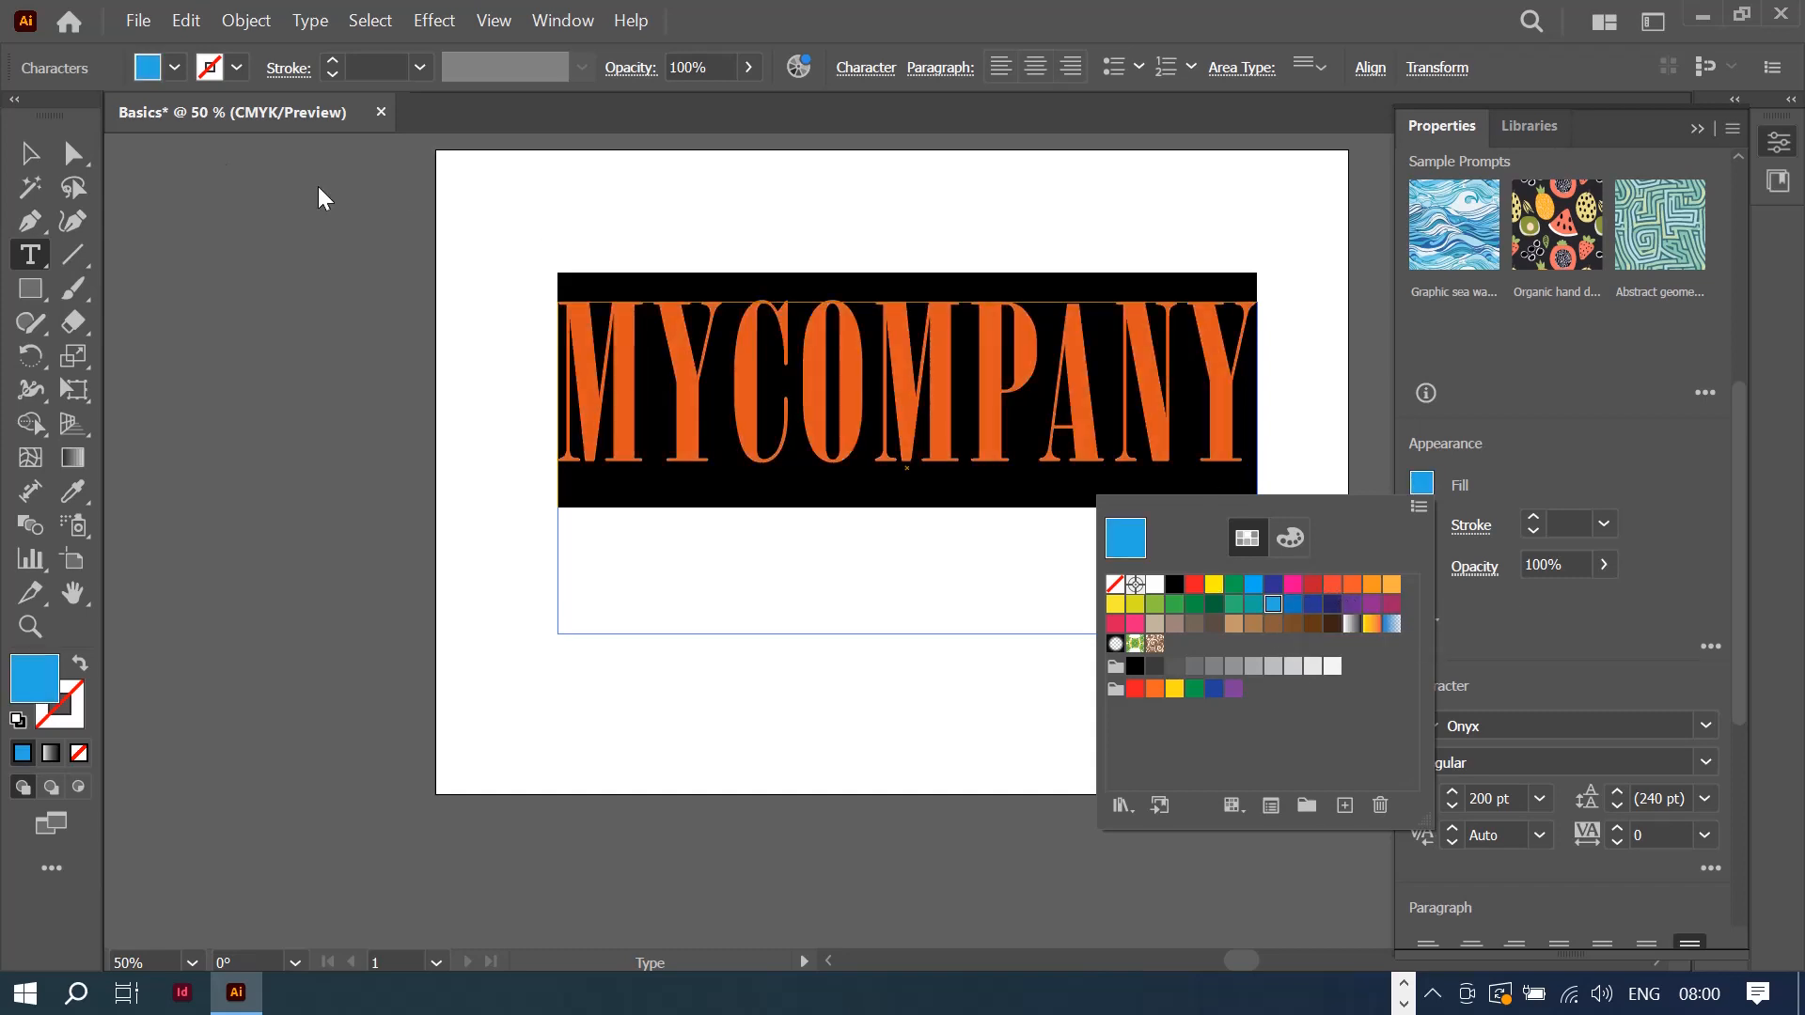
# Step: Shorten the text frame from below to fit the single line and move it straight down to the artboard's middle
pyautogui.click(21, 153)
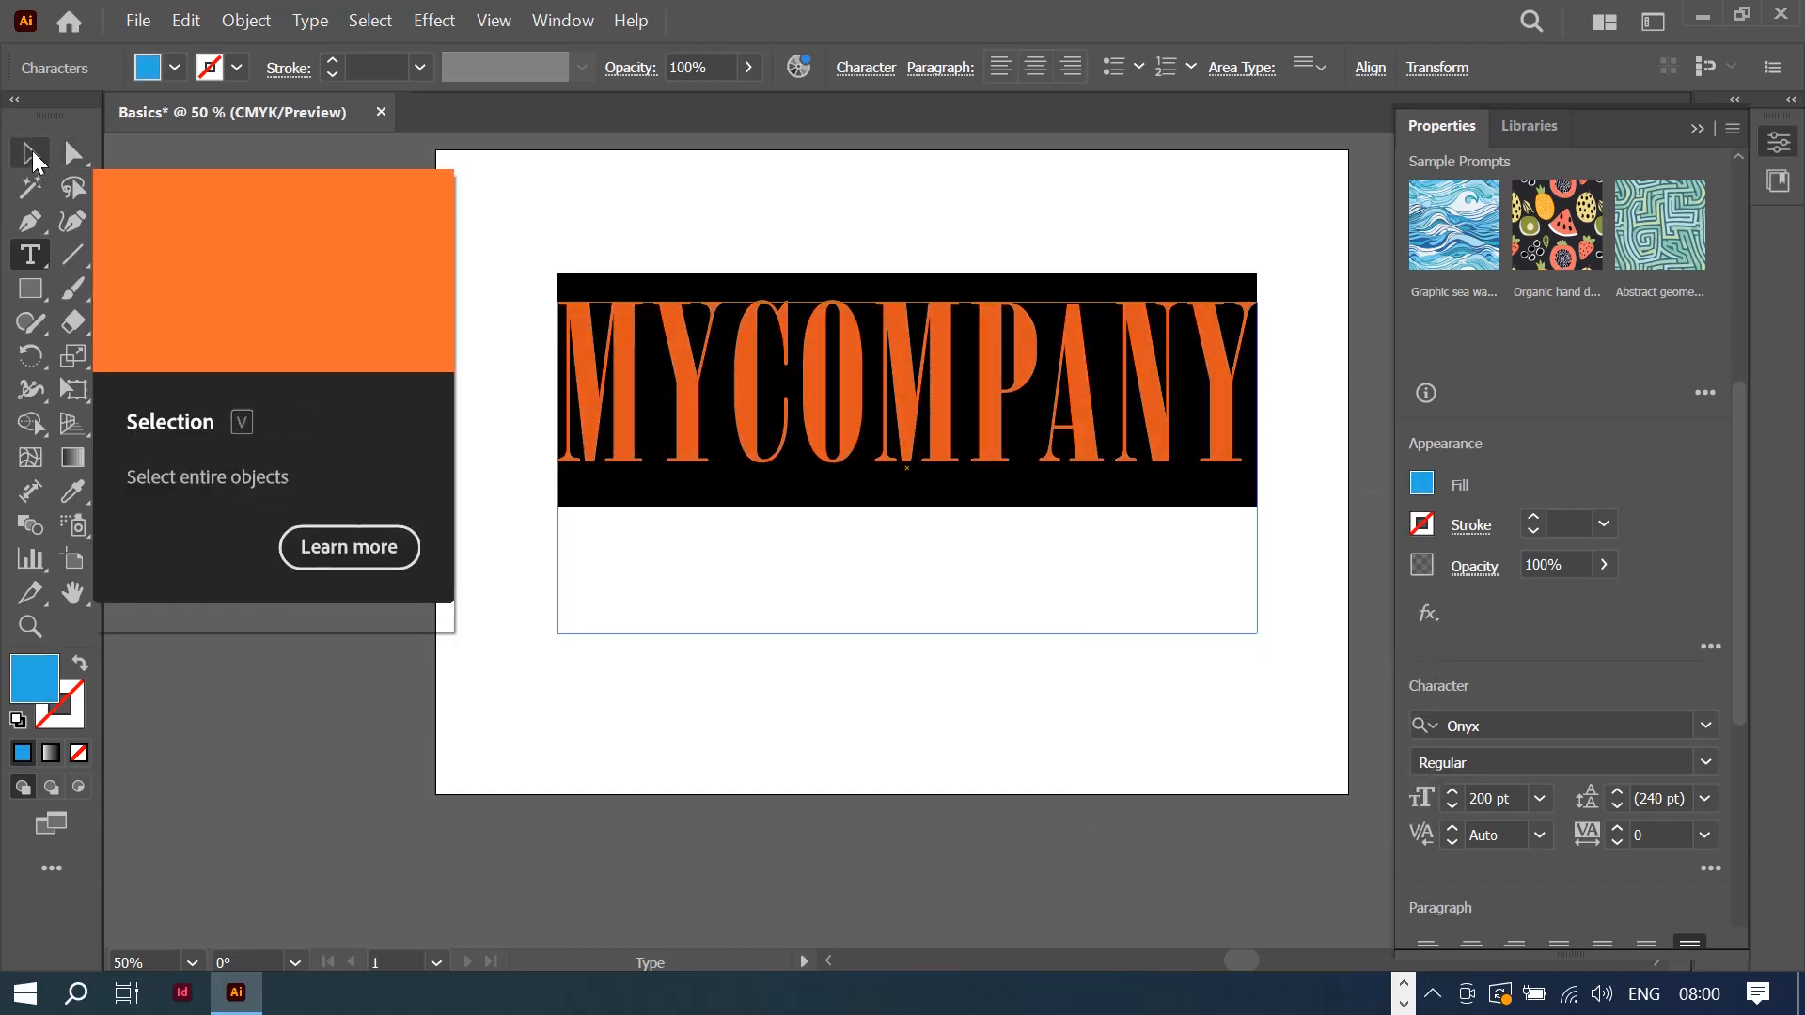
pyautogui.click(33, 160)
pyautogui.moveTo(908, 633); pyautogui.dragTo(907, 484)
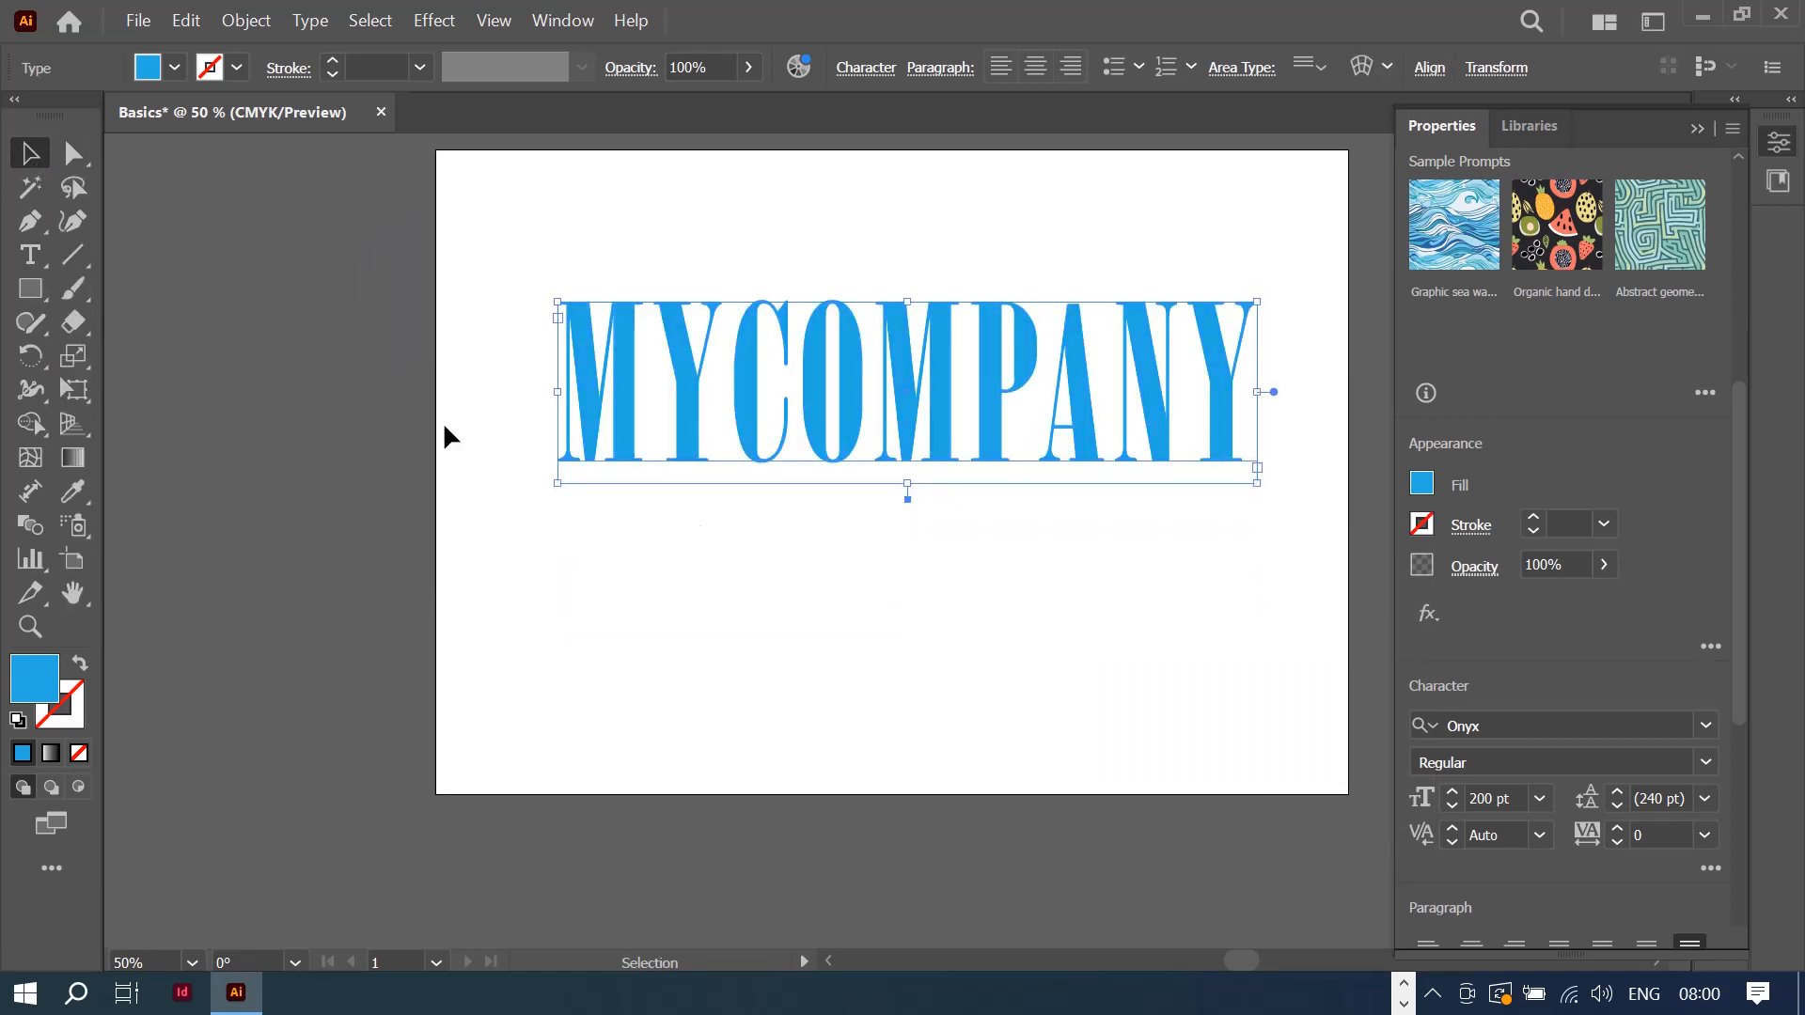
pyautogui.click(487, 266)
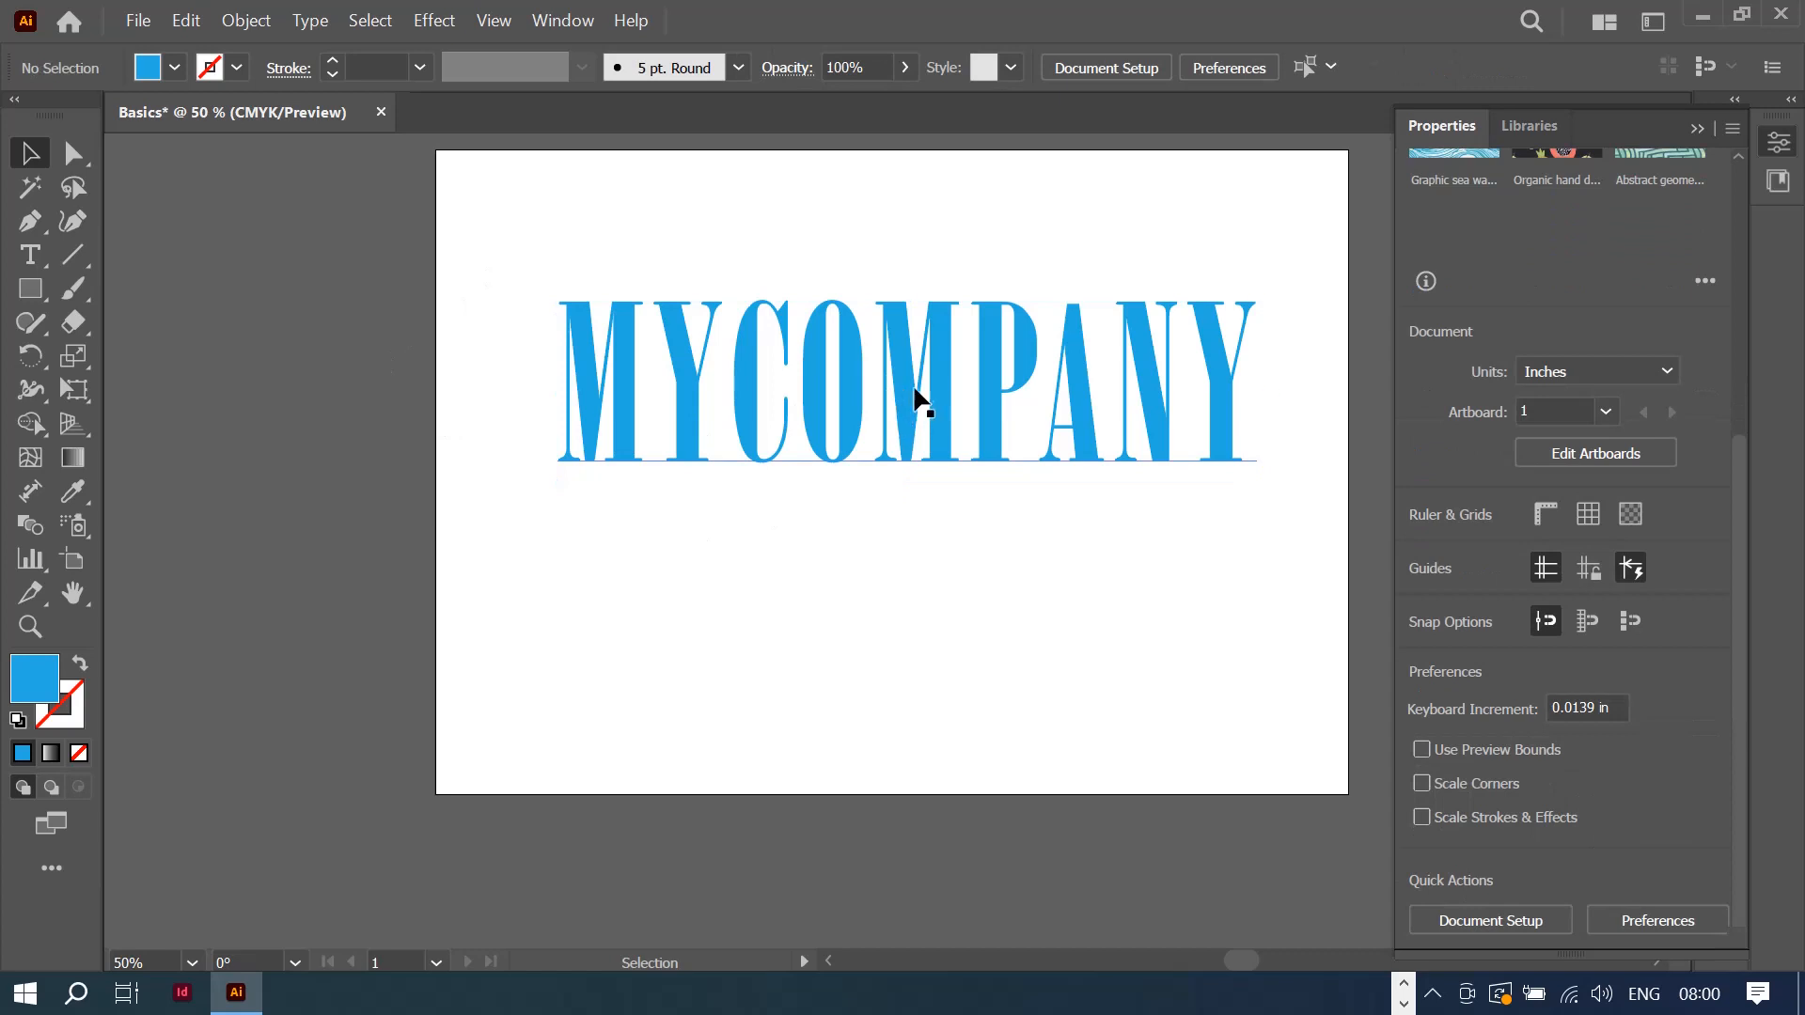
pyautogui.moveTo(917, 399); pyautogui.dragTo(916, 515)
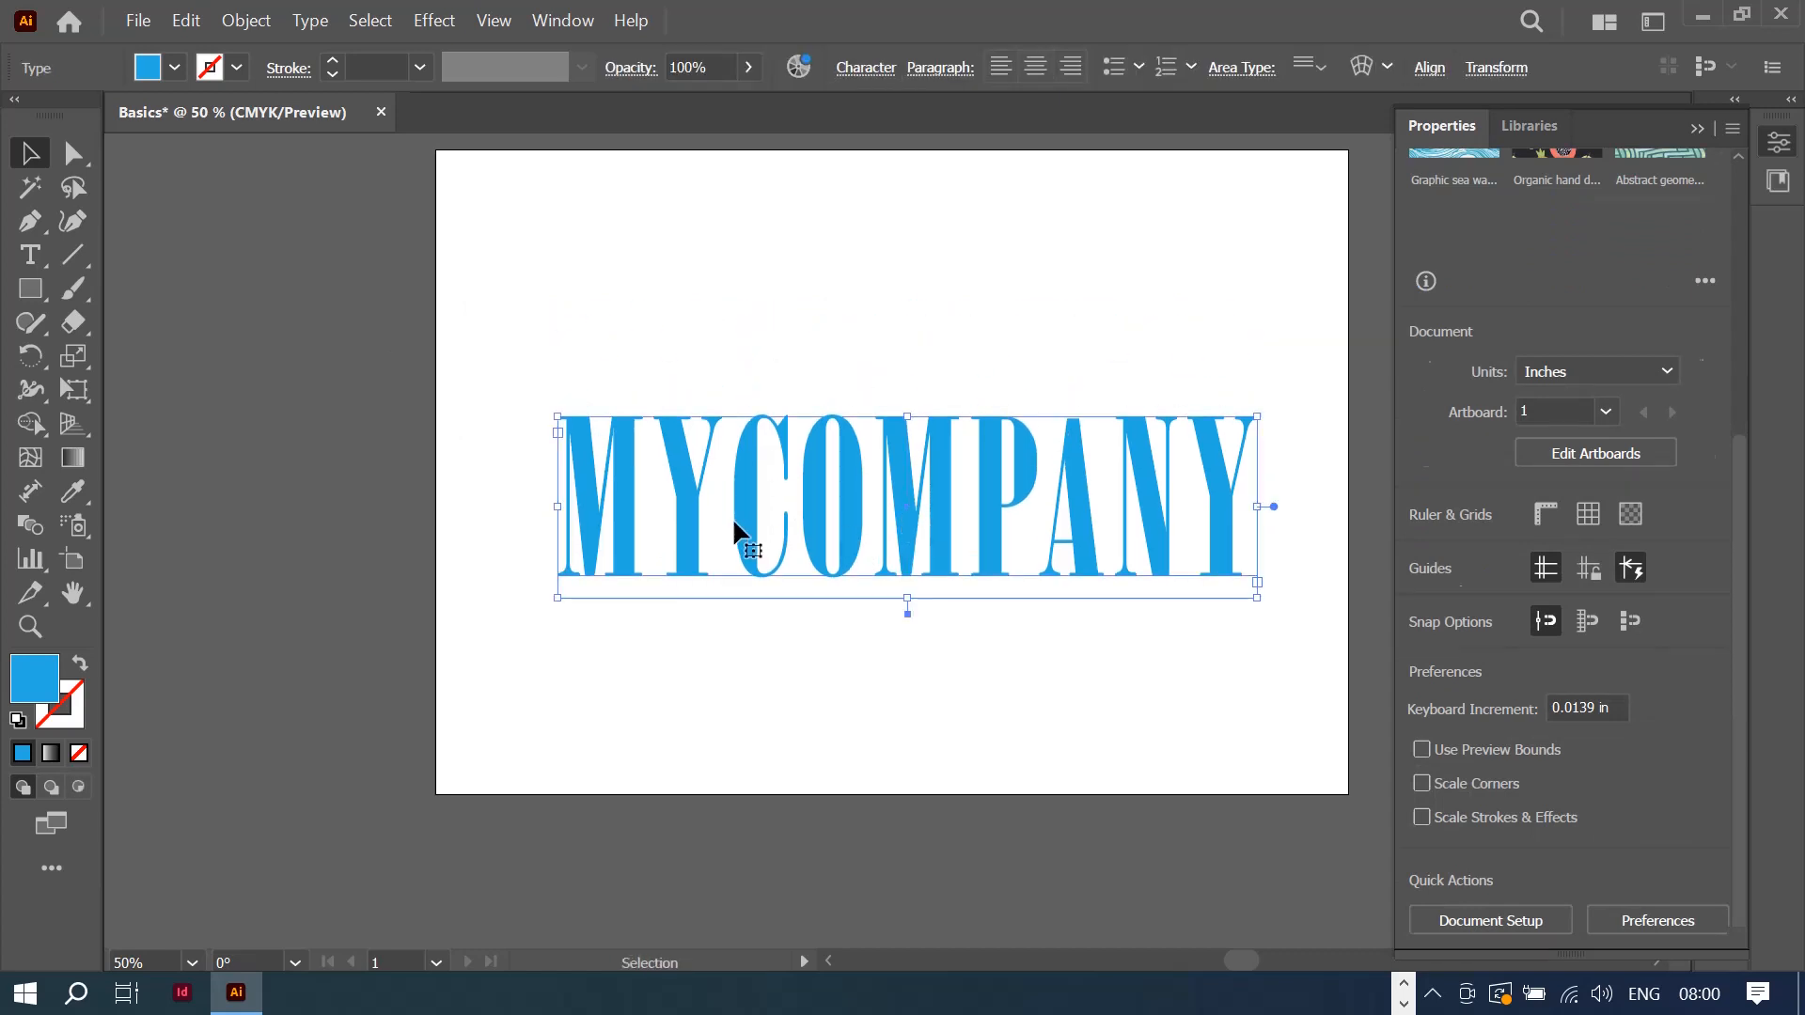
# Step: Recolour only the letters MY with the CMYK Yellow swatch, and finish by deselecting the text
pyautogui.doubleClick(732, 522)
pyautogui.hotkey('shift', 'Left')
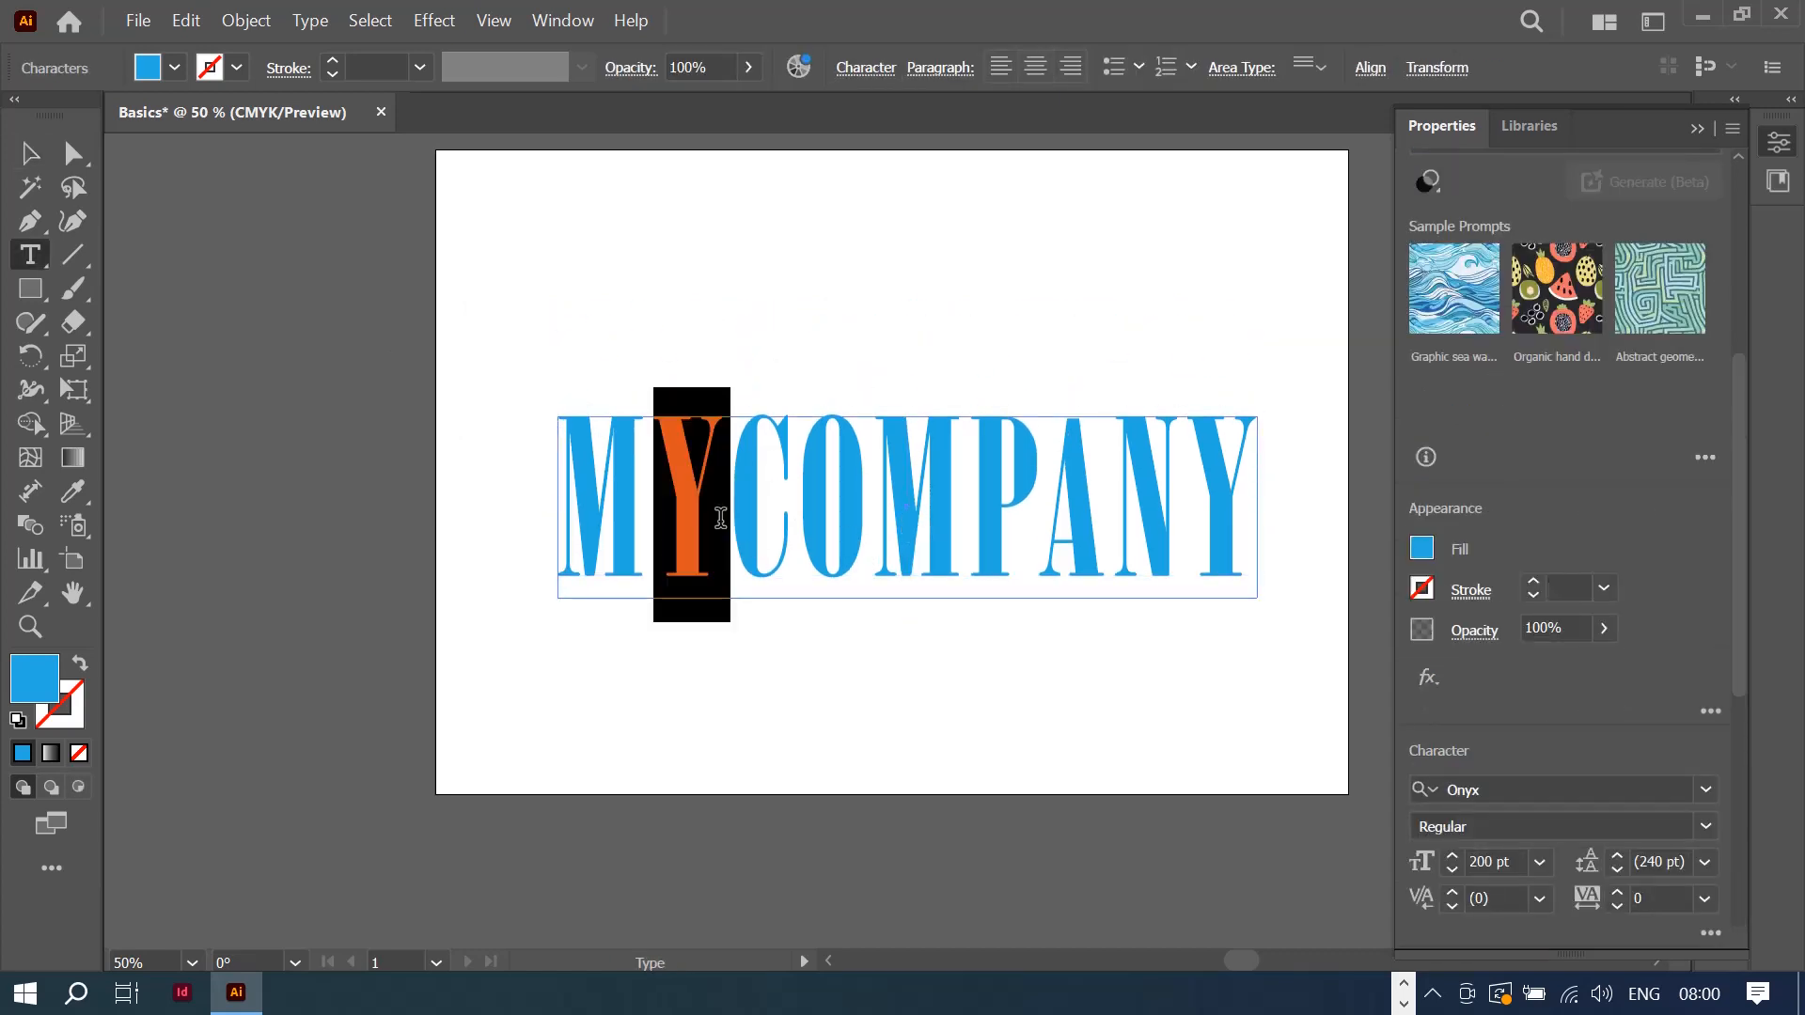
pyautogui.hotkey('shift', 'Left')
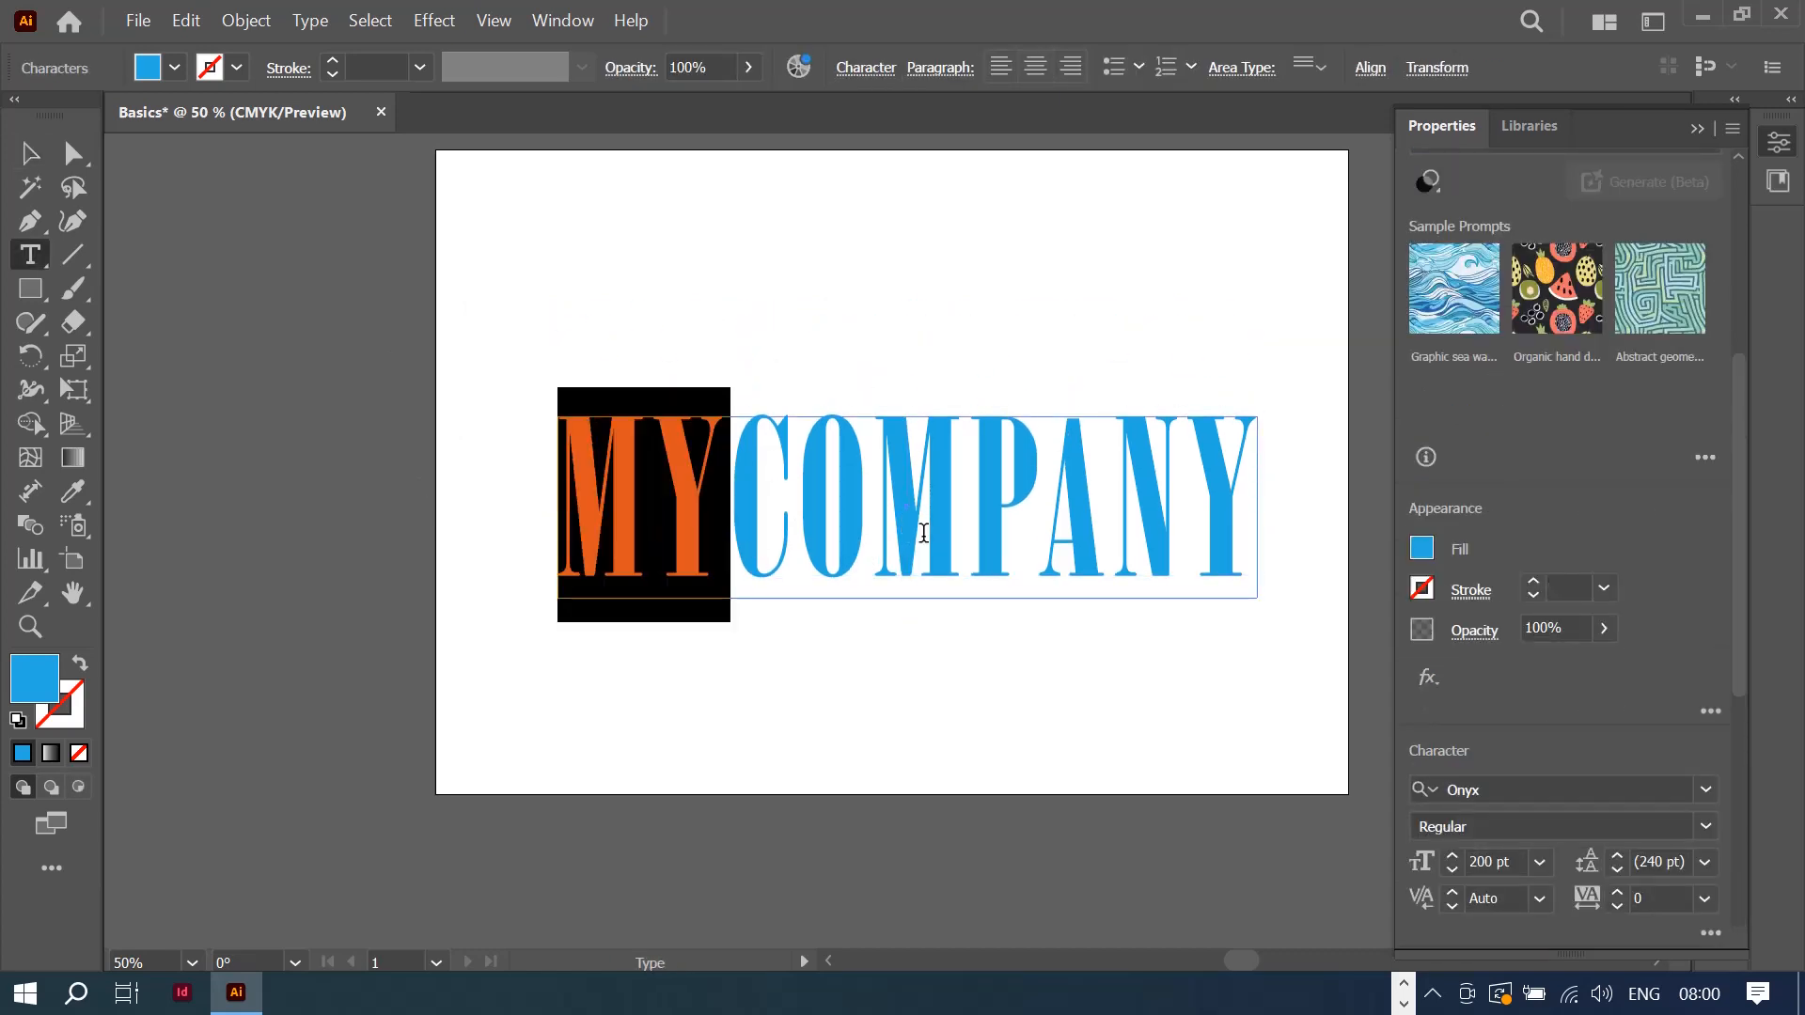
pyautogui.click(1427, 555)
pyautogui.click(1213, 648)
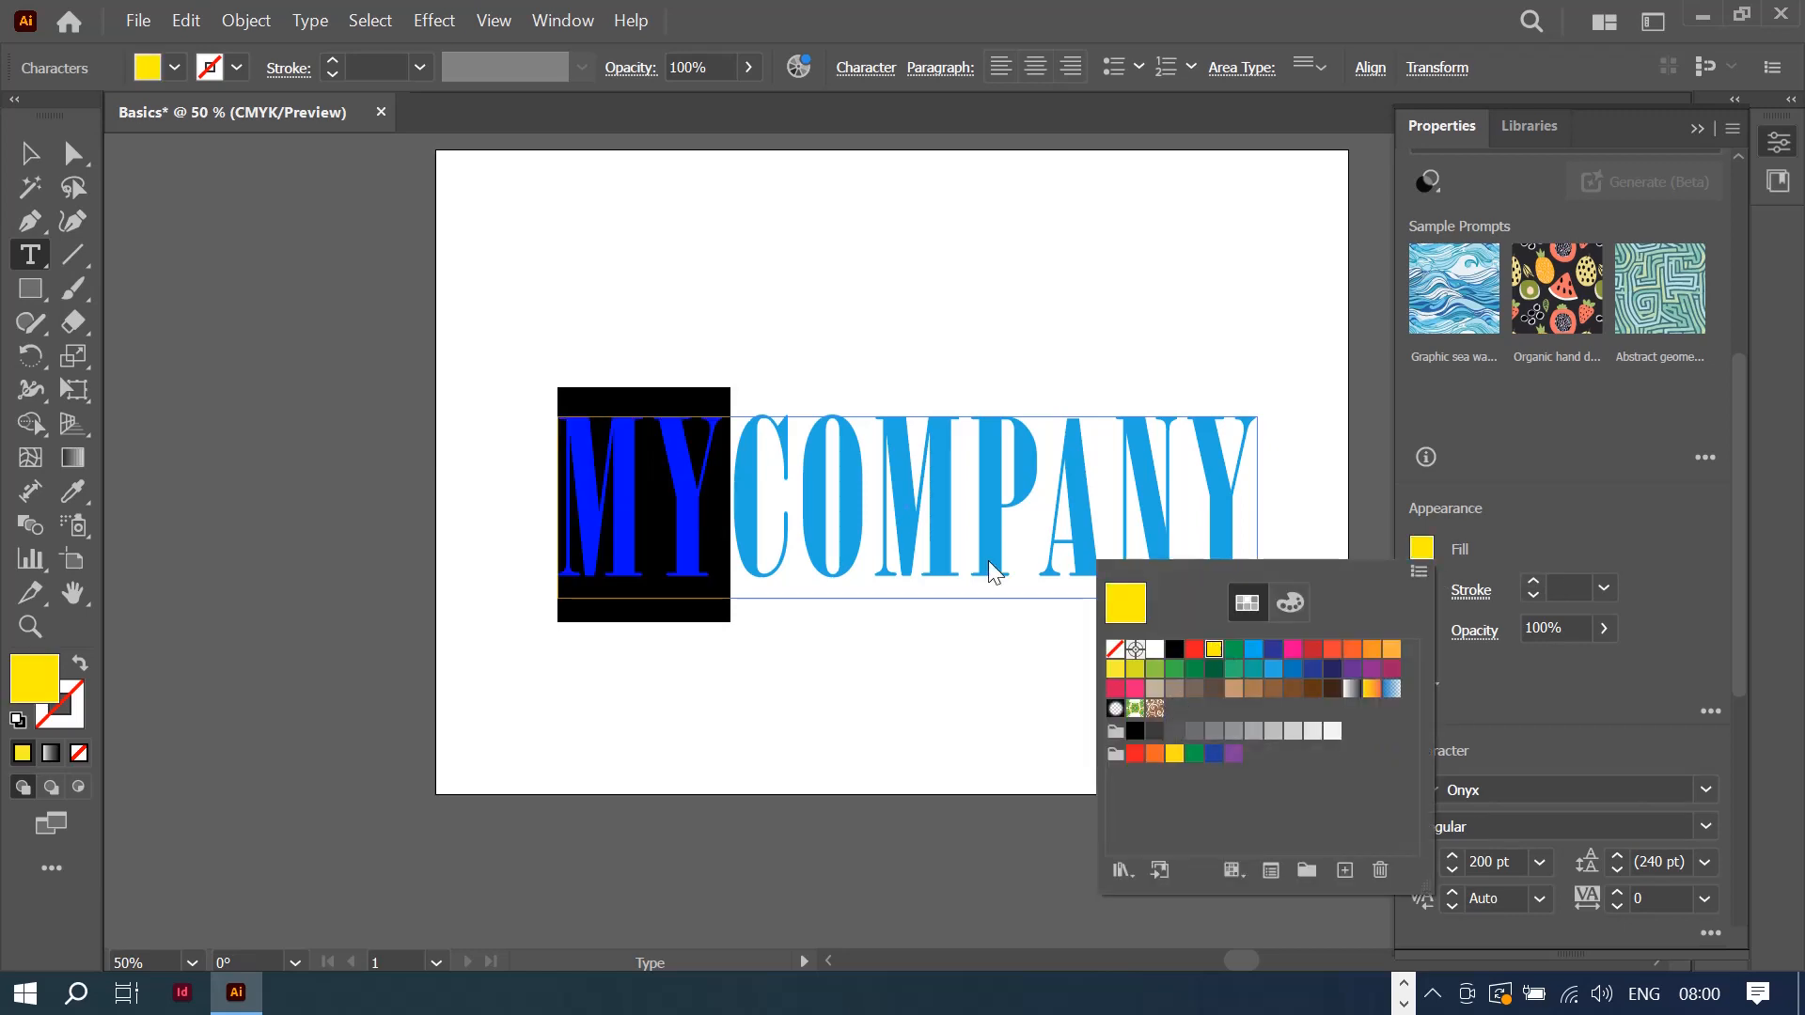
pyautogui.click(914, 506)
pyautogui.click(30, 154)
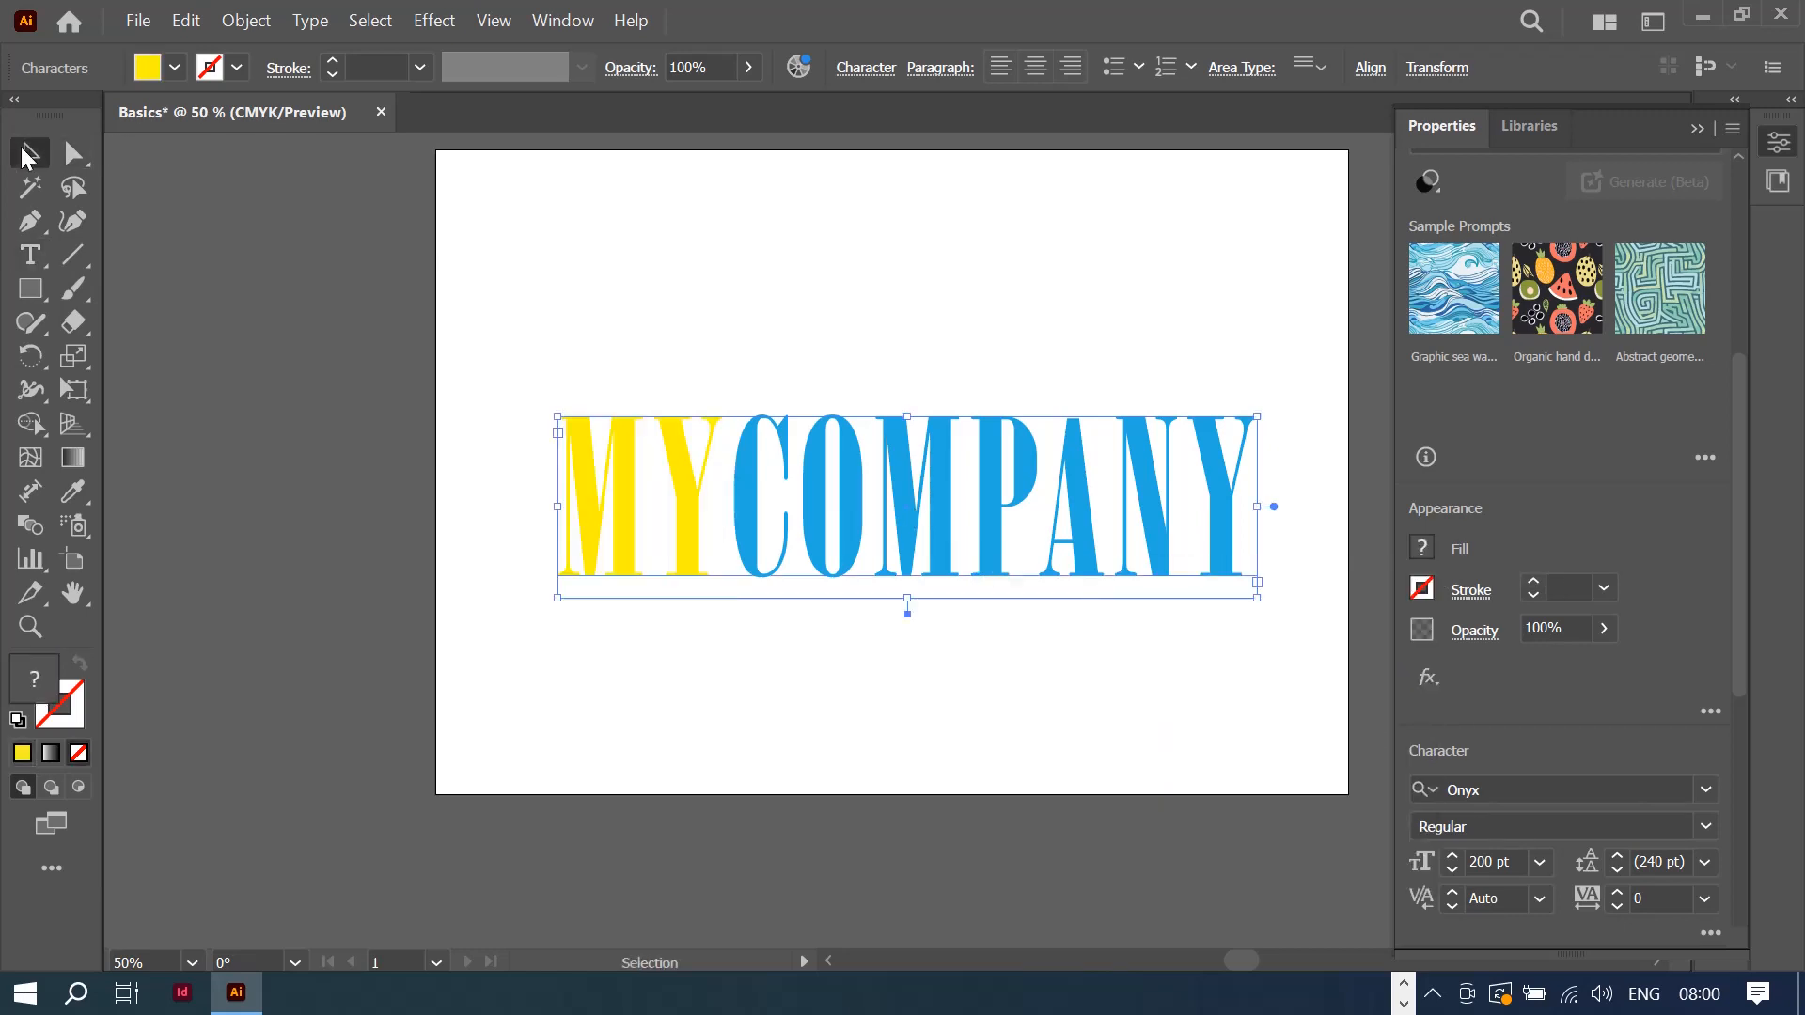
pyautogui.click(1186, 649)
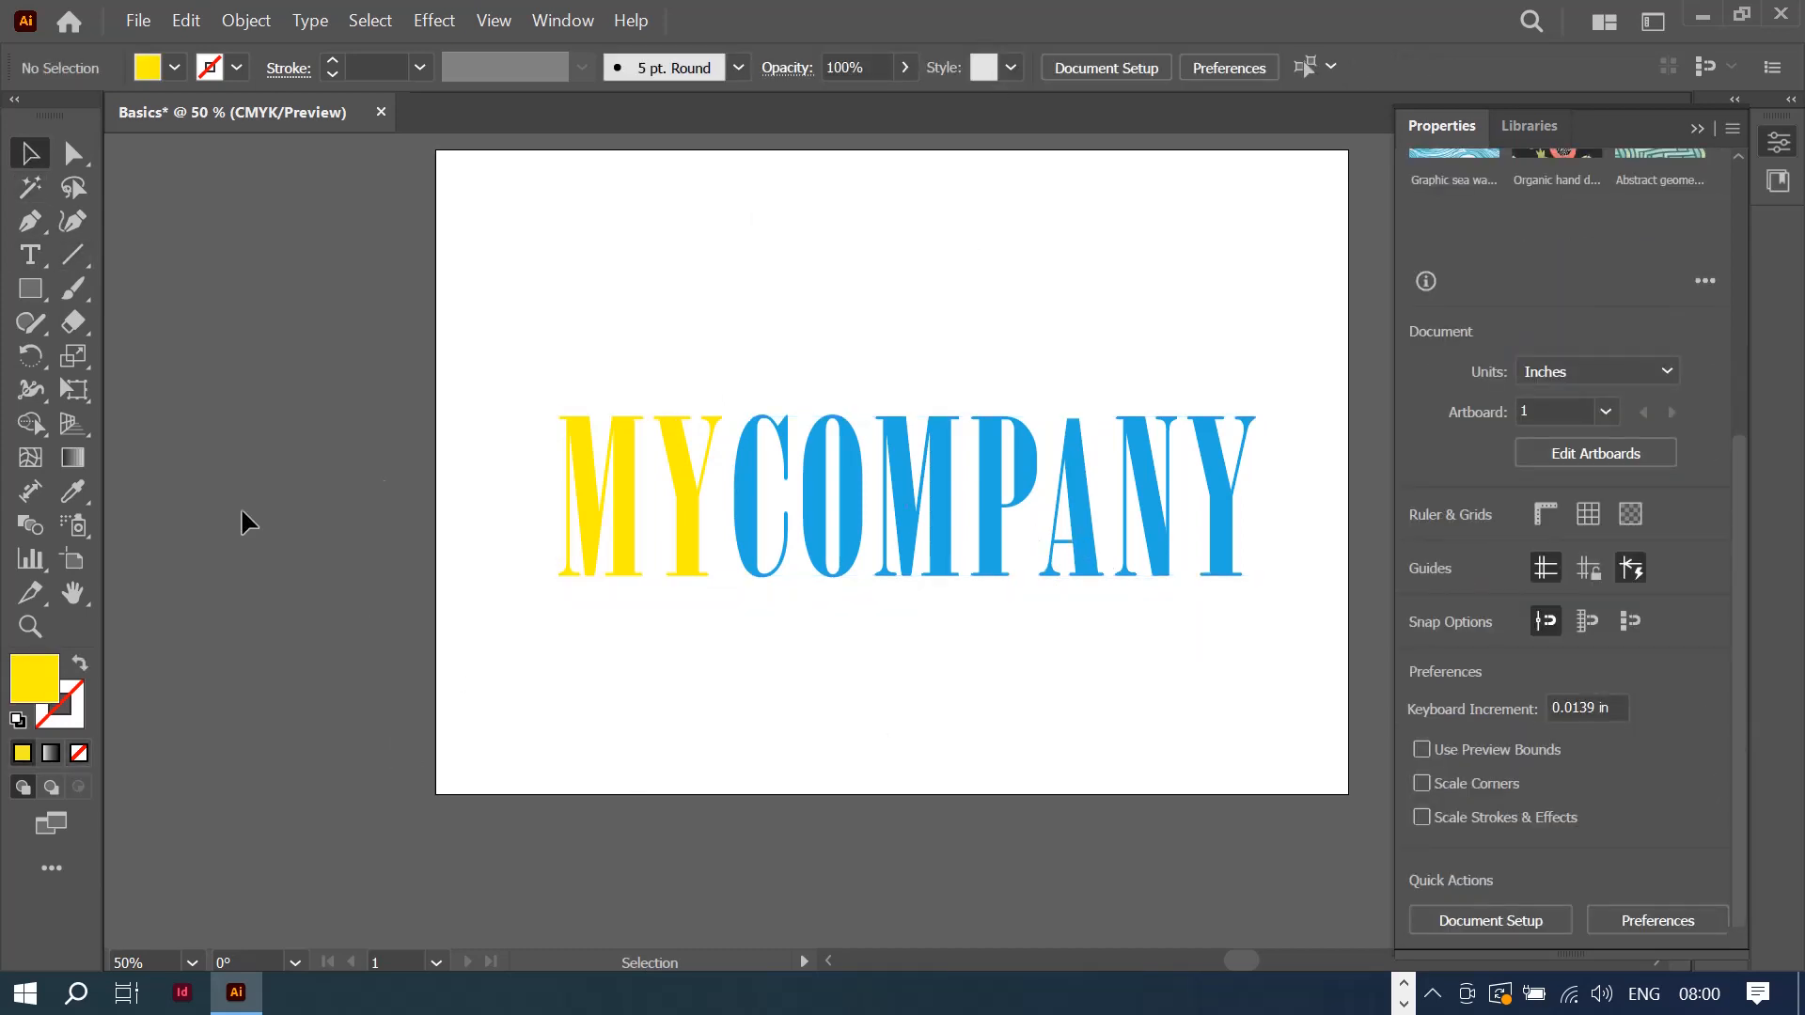
# Step: Resize the text frame to span the artboard's full width, with its upper and lower edges moved down and the font size unchanged
pyautogui.click(995, 479)
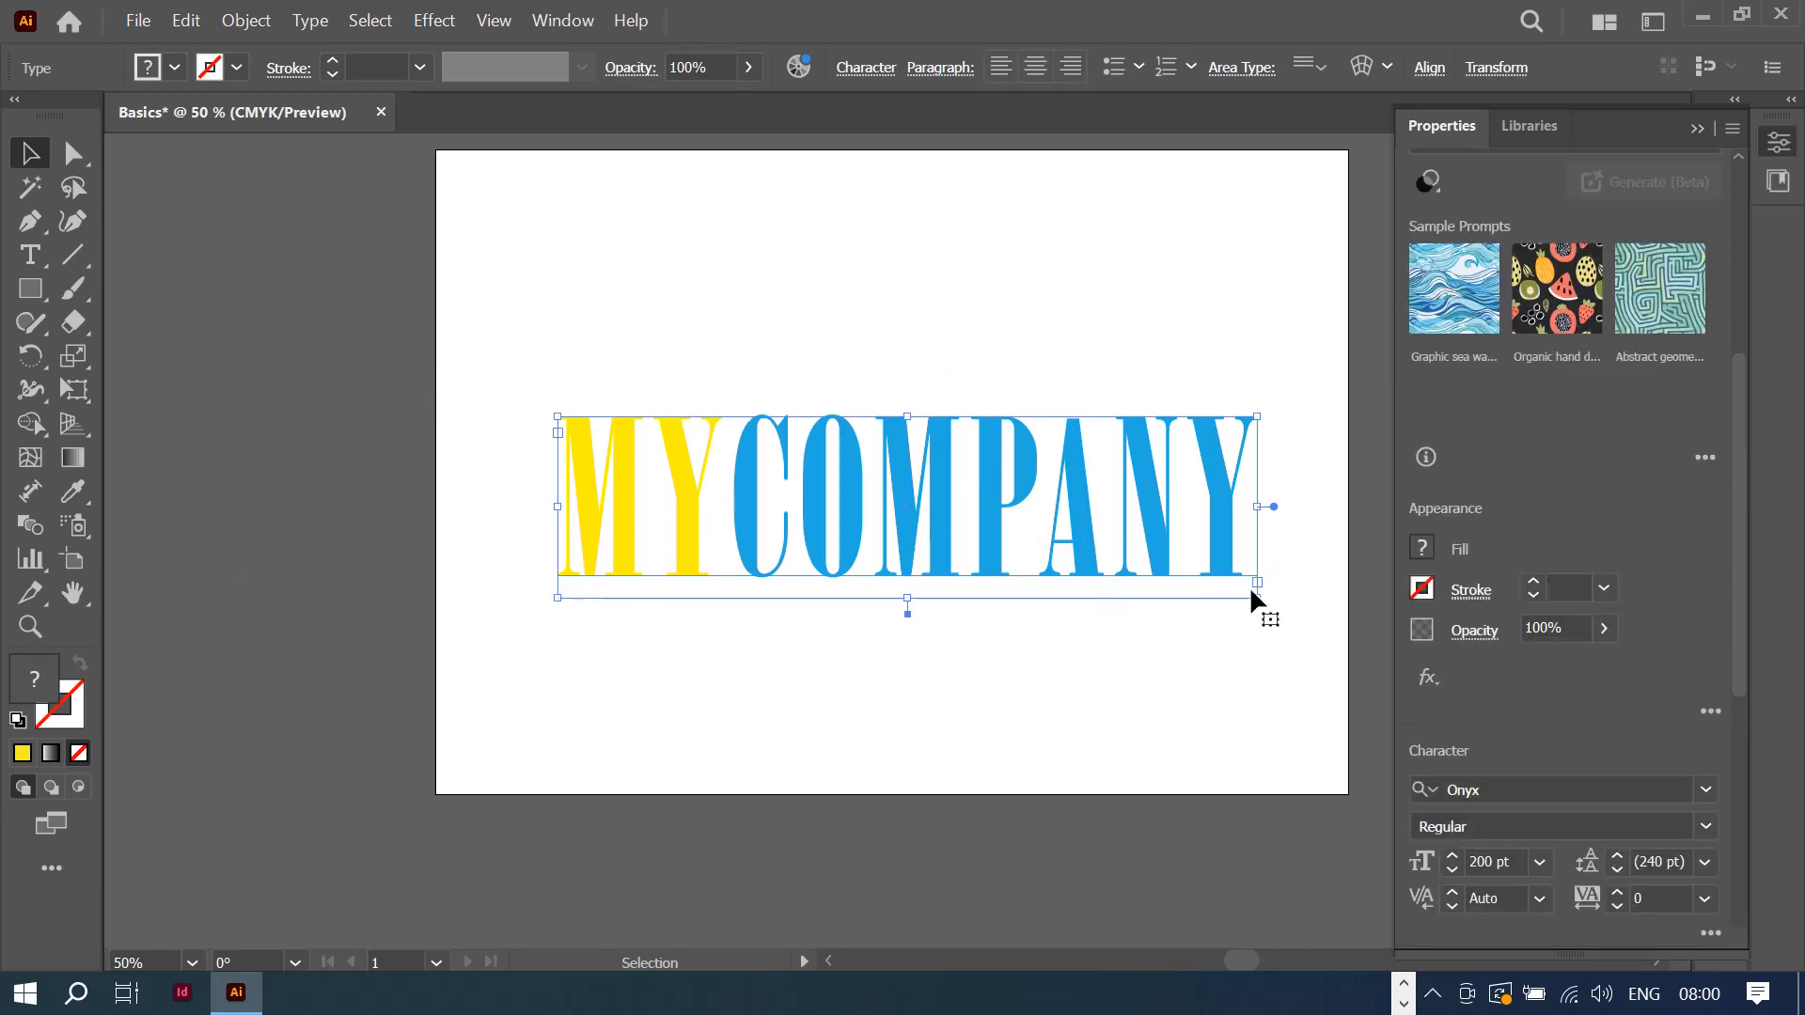
pyautogui.moveTo(1258, 599); pyautogui.dragTo(1357, 673)
pyautogui.moveTo(557, 547); pyautogui.dragTo(460, 545)
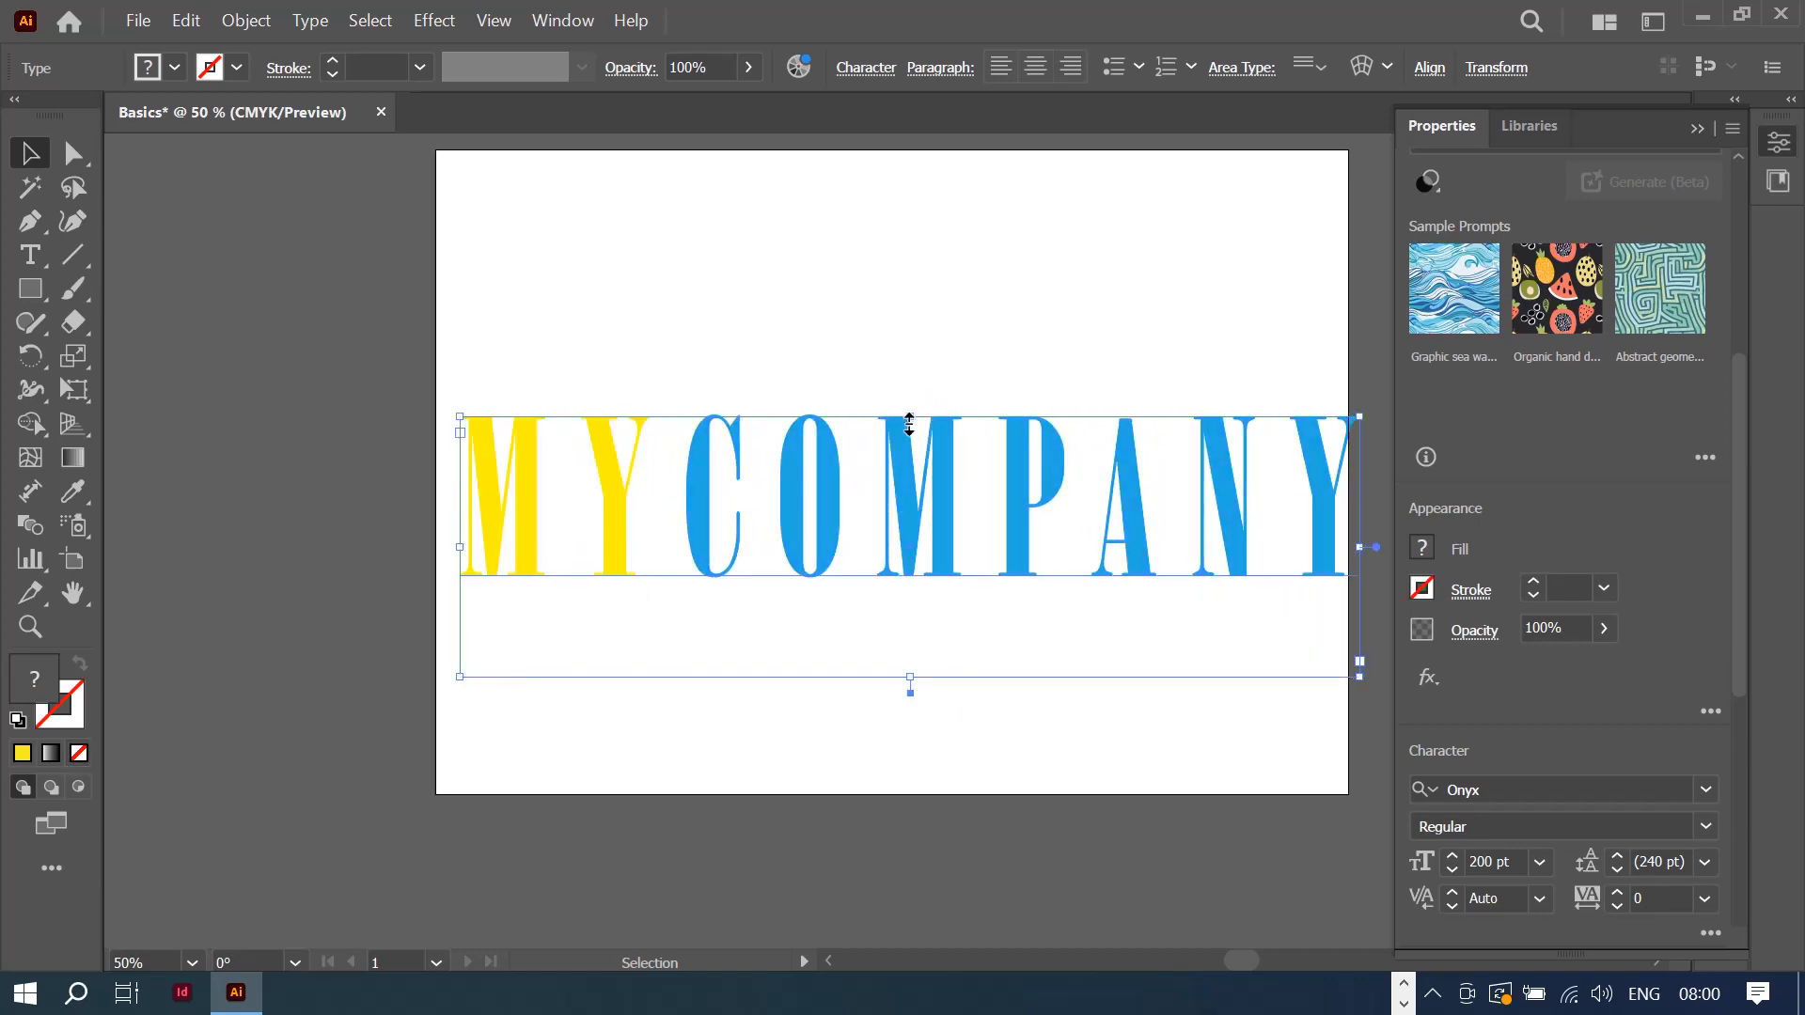
pyautogui.moveTo(908, 415); pyautogui.dragTo(910, 493)
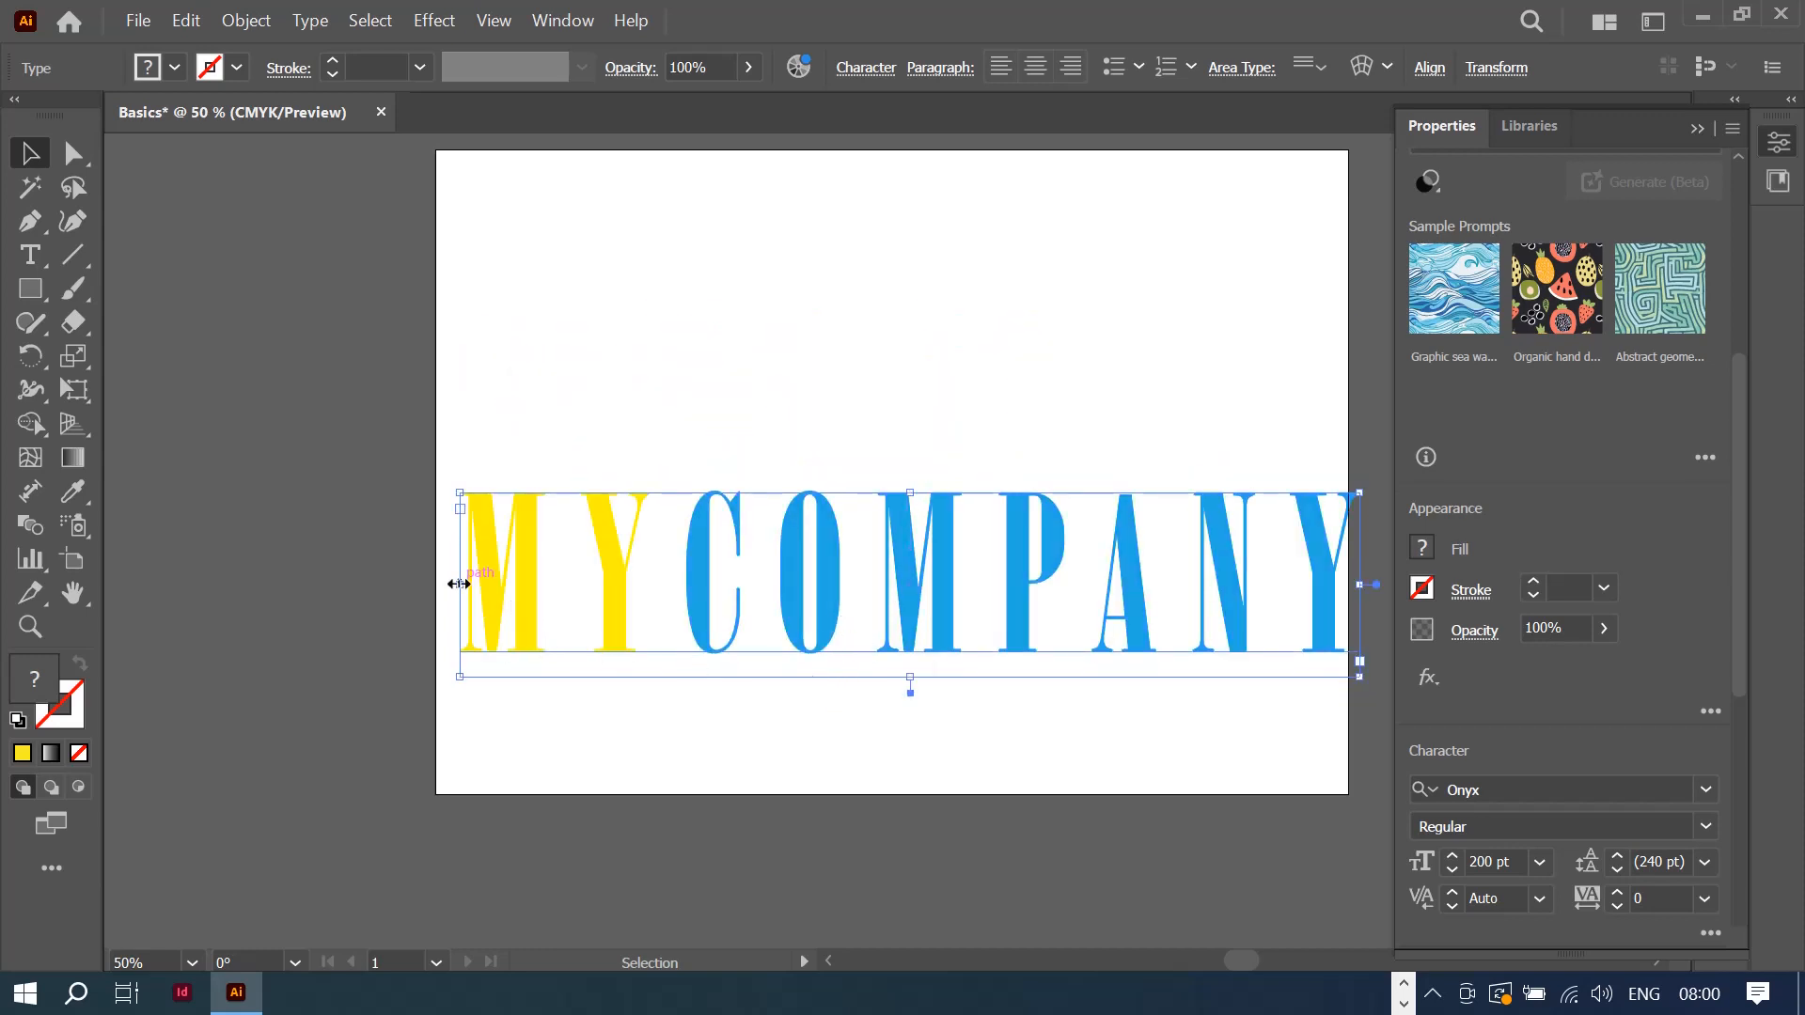
pyautogui.moveTo(459, 584); pyautogui.dragTo(434, 587)
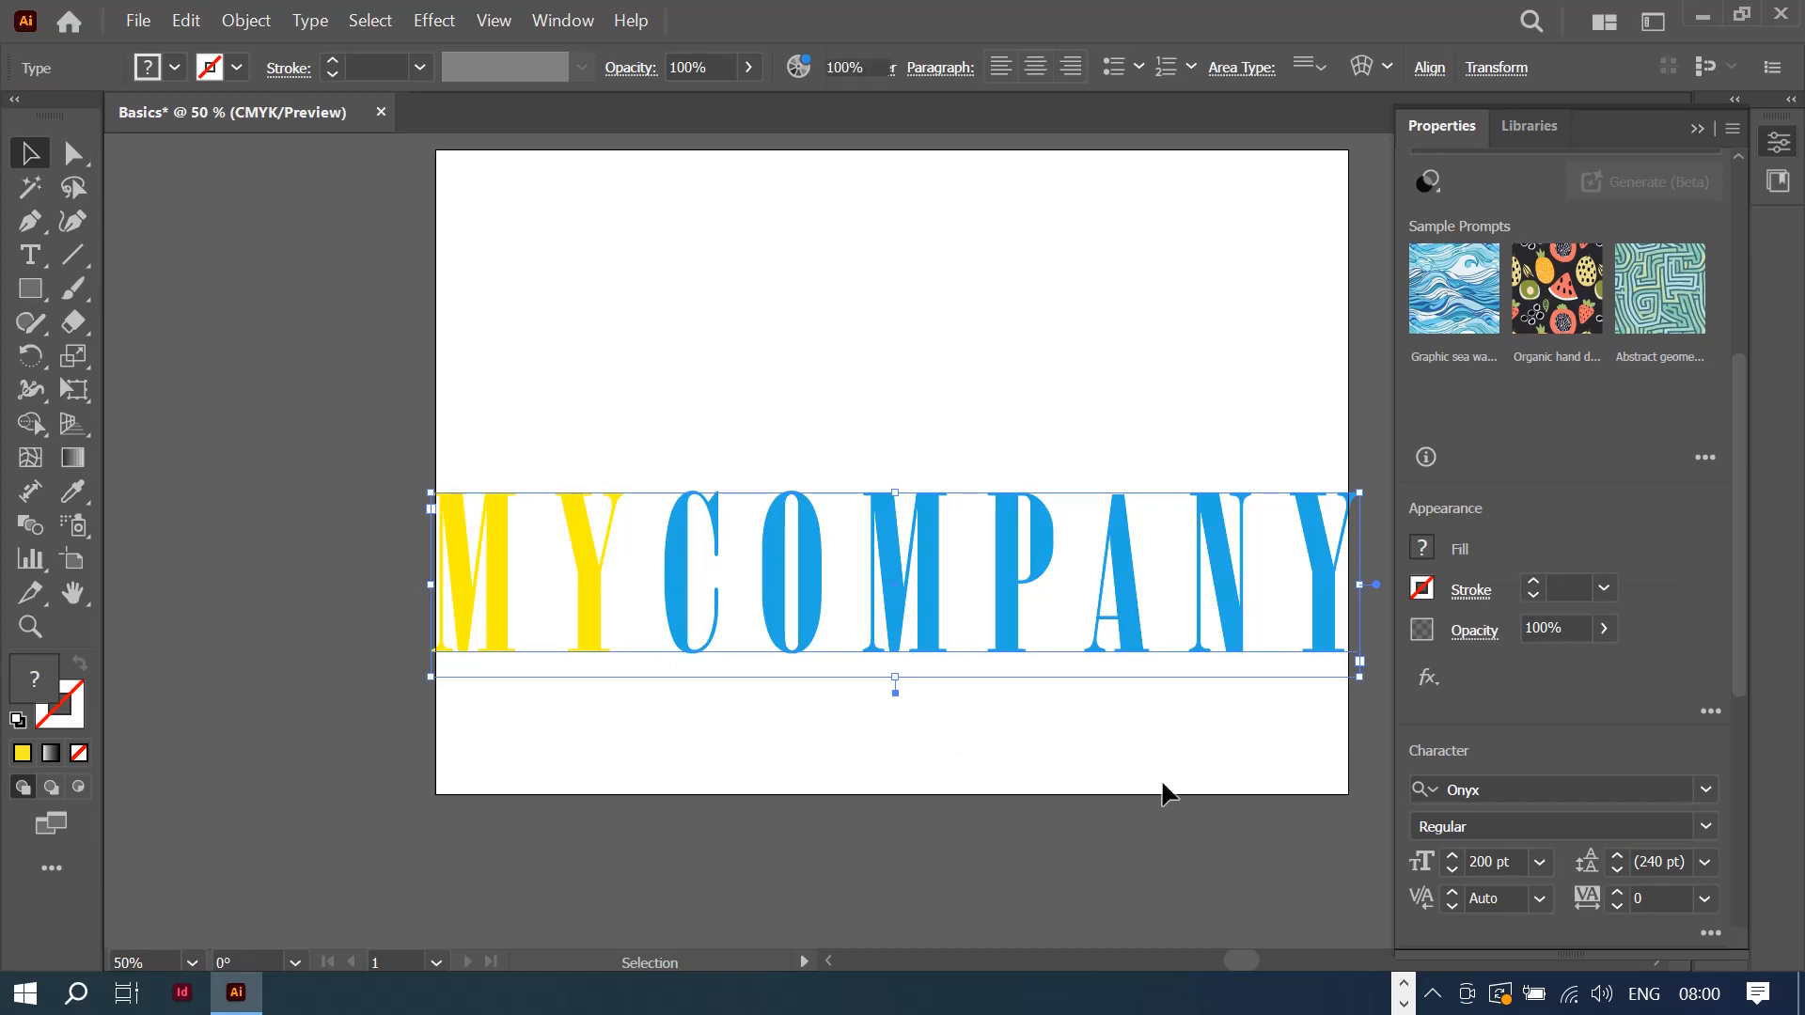
# Step: Try to pull in the left edge of the MYCOMPANY frame with Direct Selection, and undo it together with the recent frame resizes
pyautogui.click(1091, 771)
pyautogui.moveTo(815, 670); pyautogui.dragTo(841, 670)
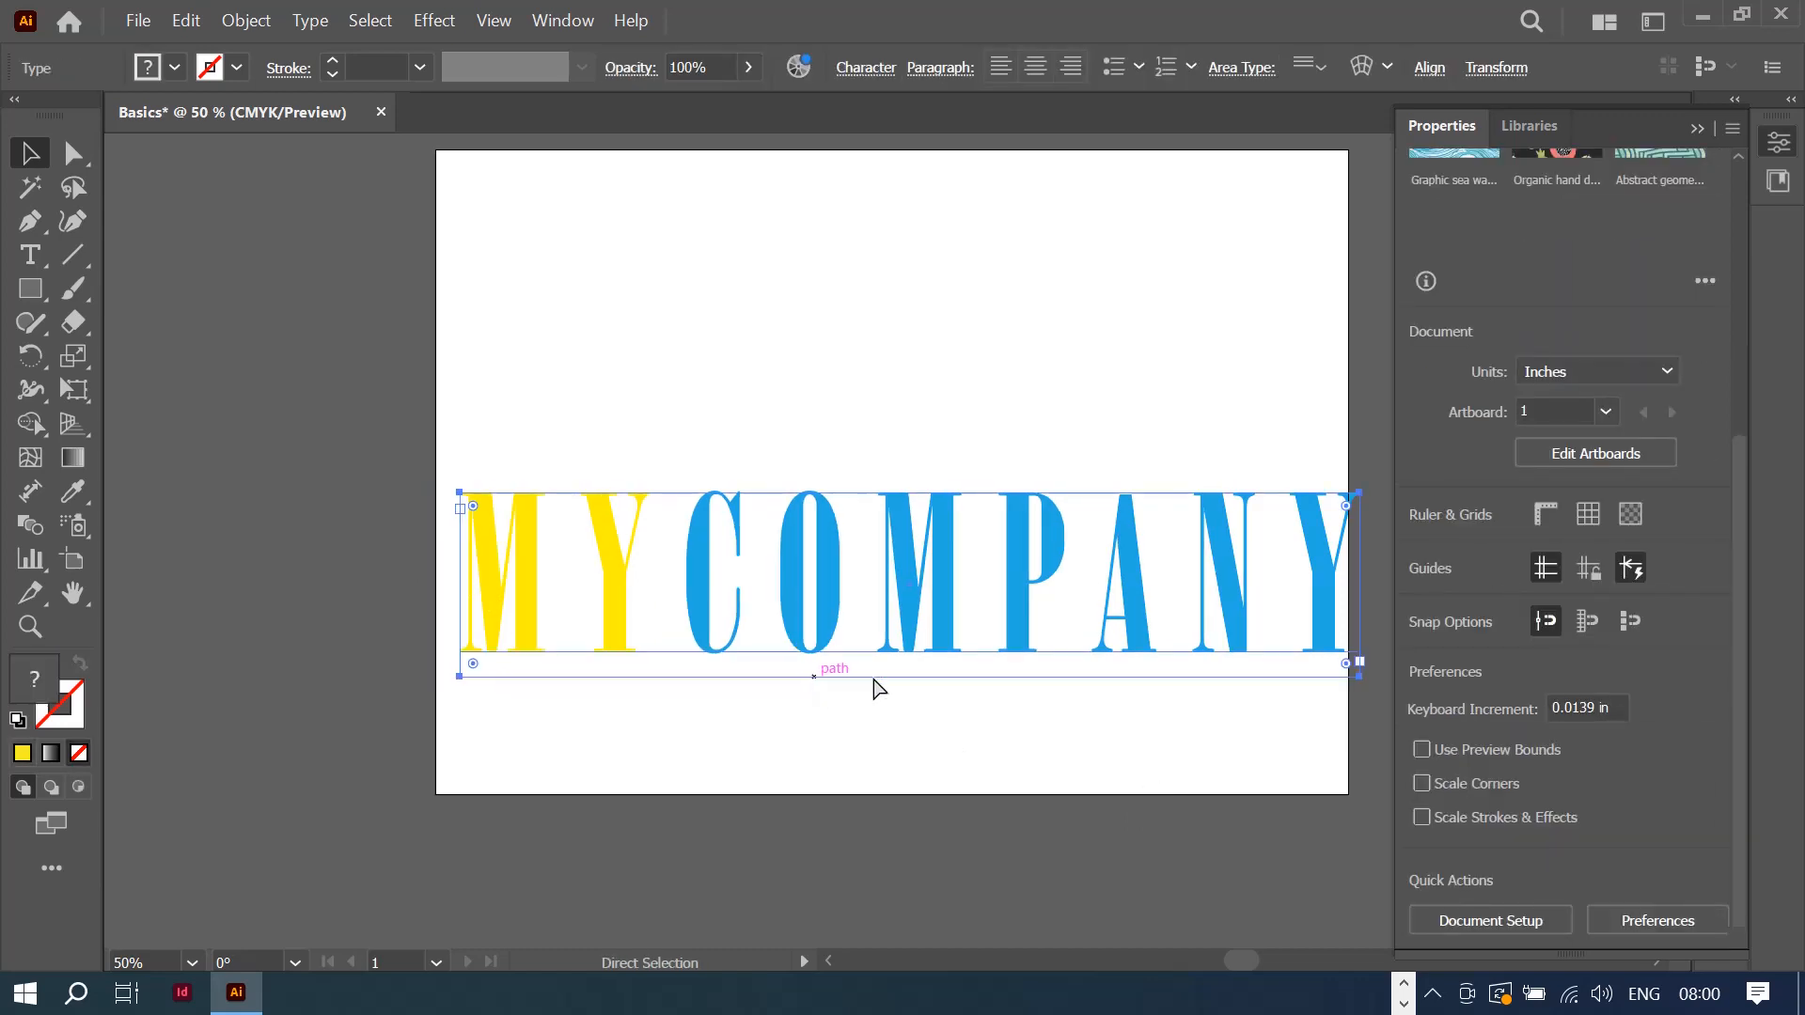
pyautogui.hotkey('ctrl', 'z')
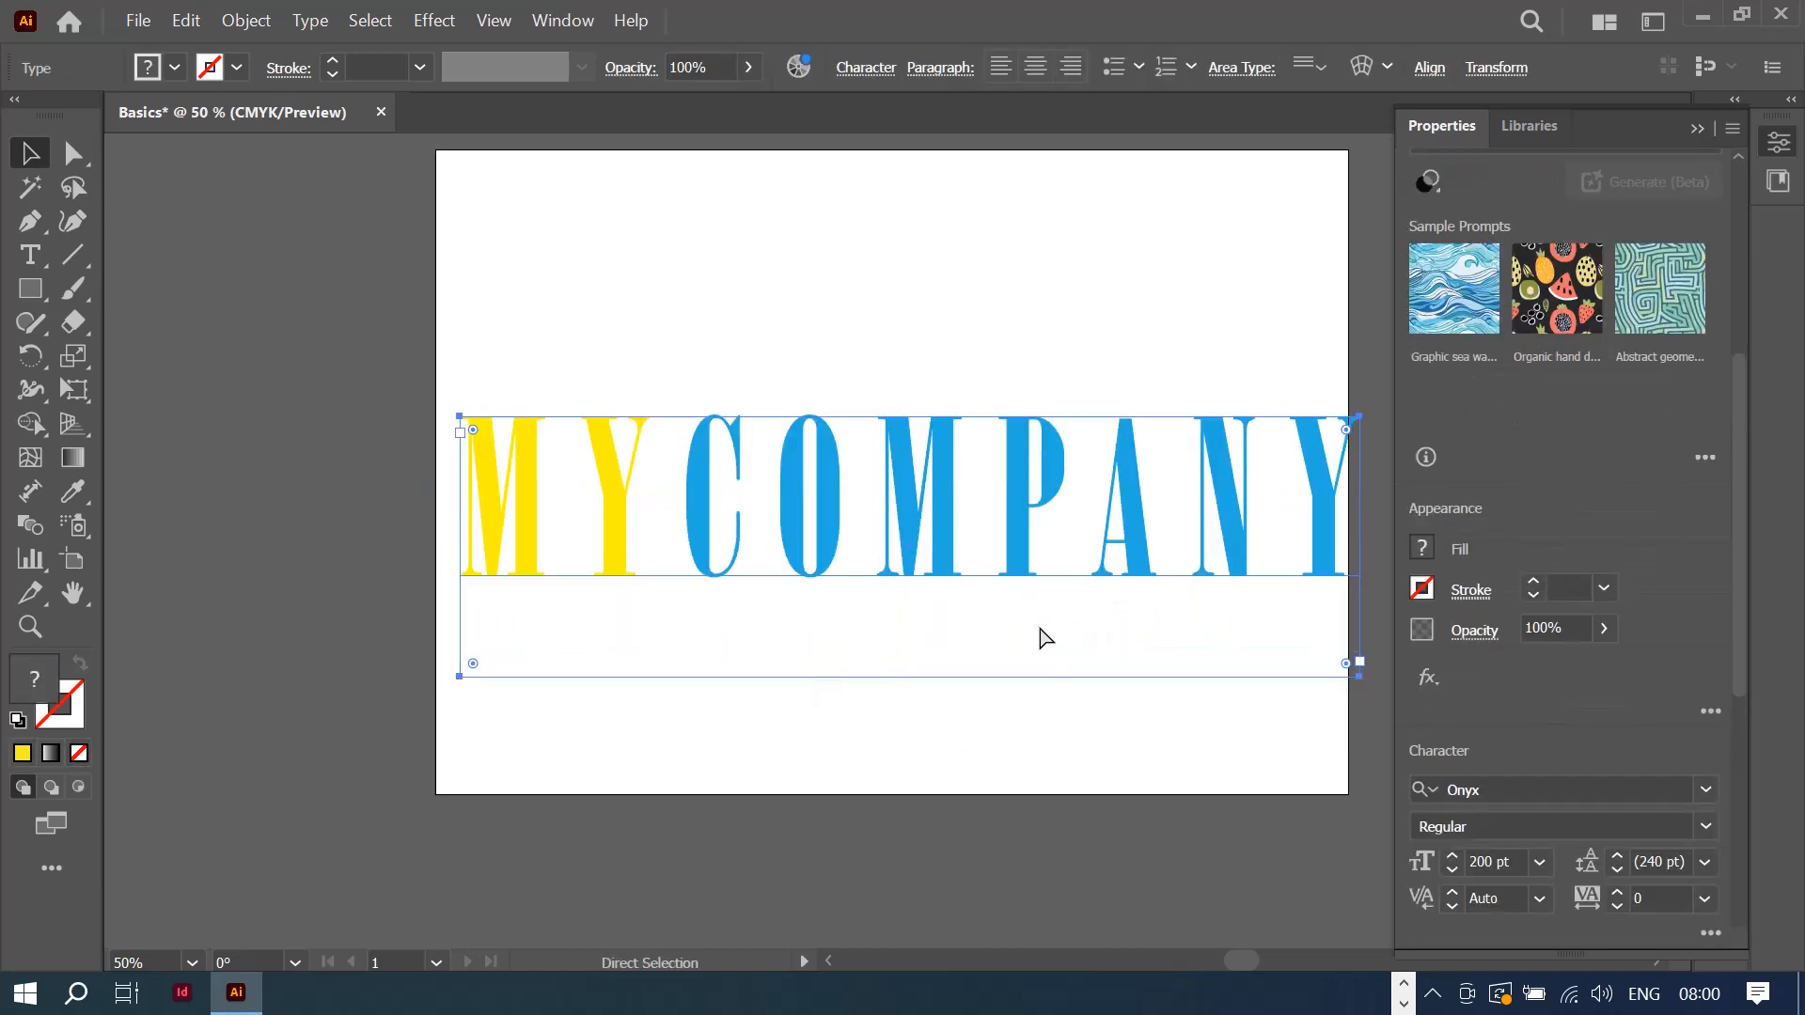
pyautogui.hotkey('ctrl', 'z')
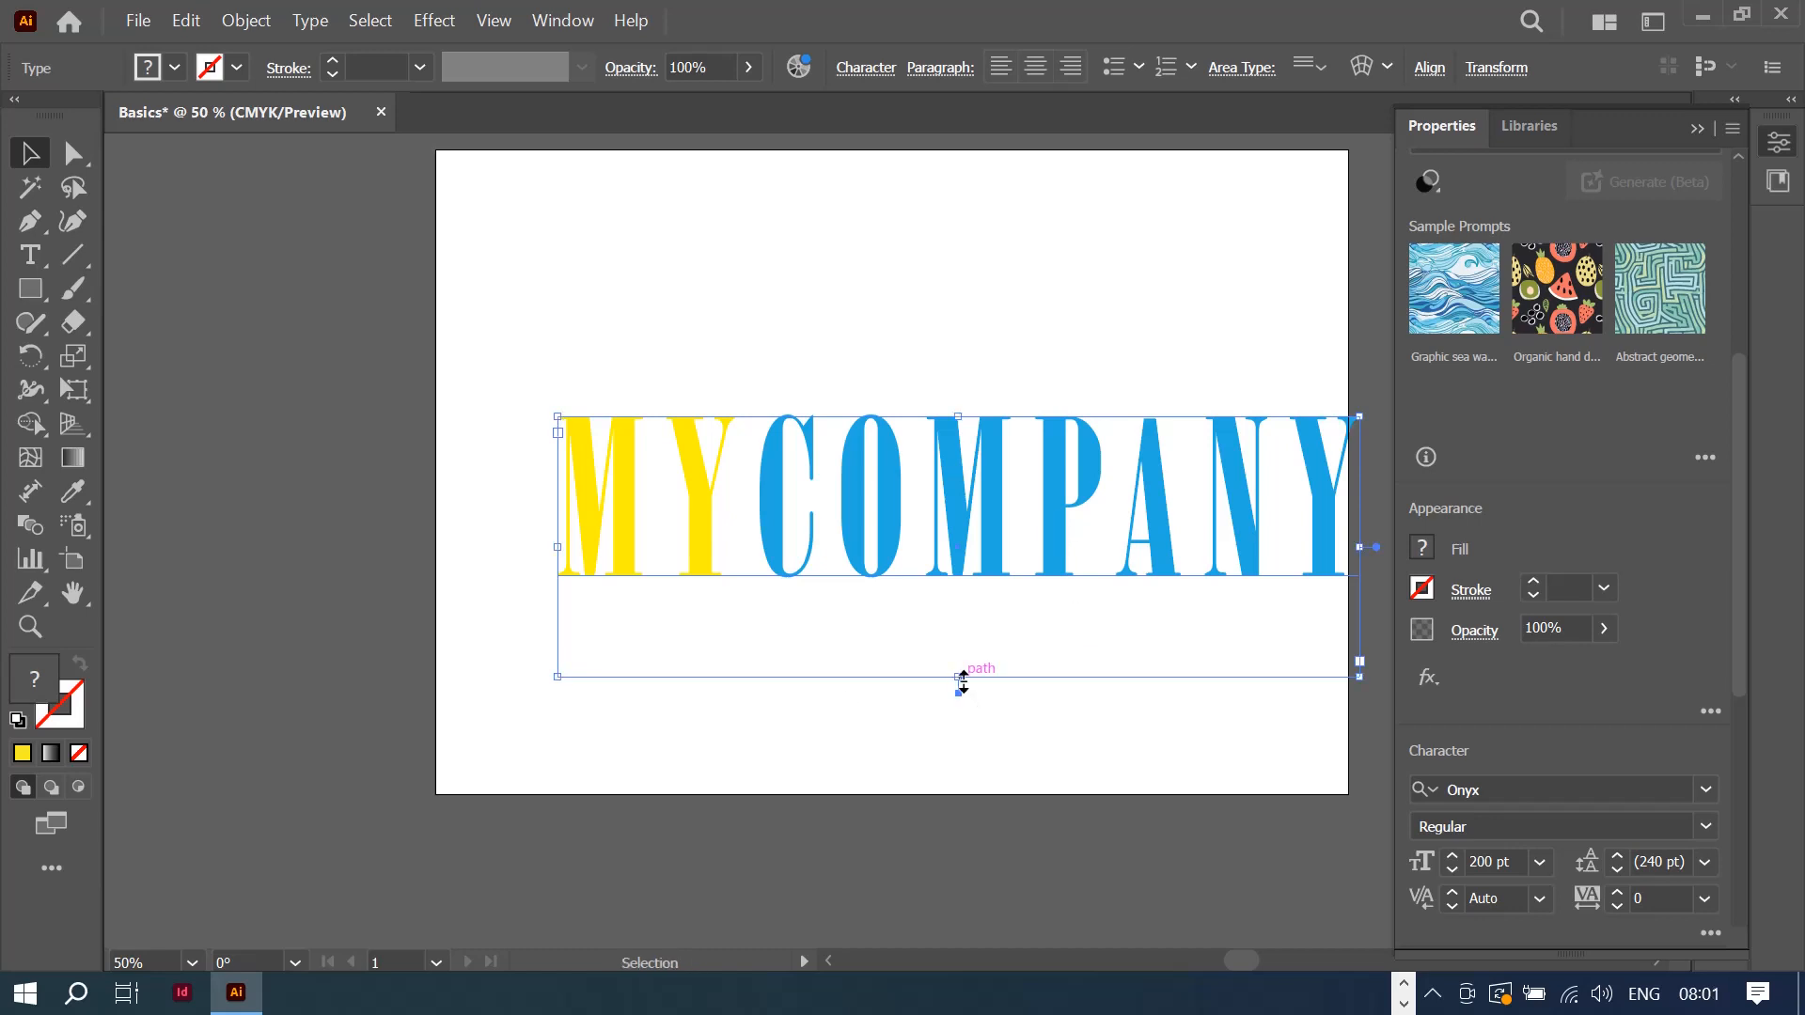
# Step: Shorten the MYCOMPANY frame from below to fit its single line and move it to the artboard's horizontal centre
pyautogui.moveTo(963, 677); pyautogui.dragTo(976, 595)
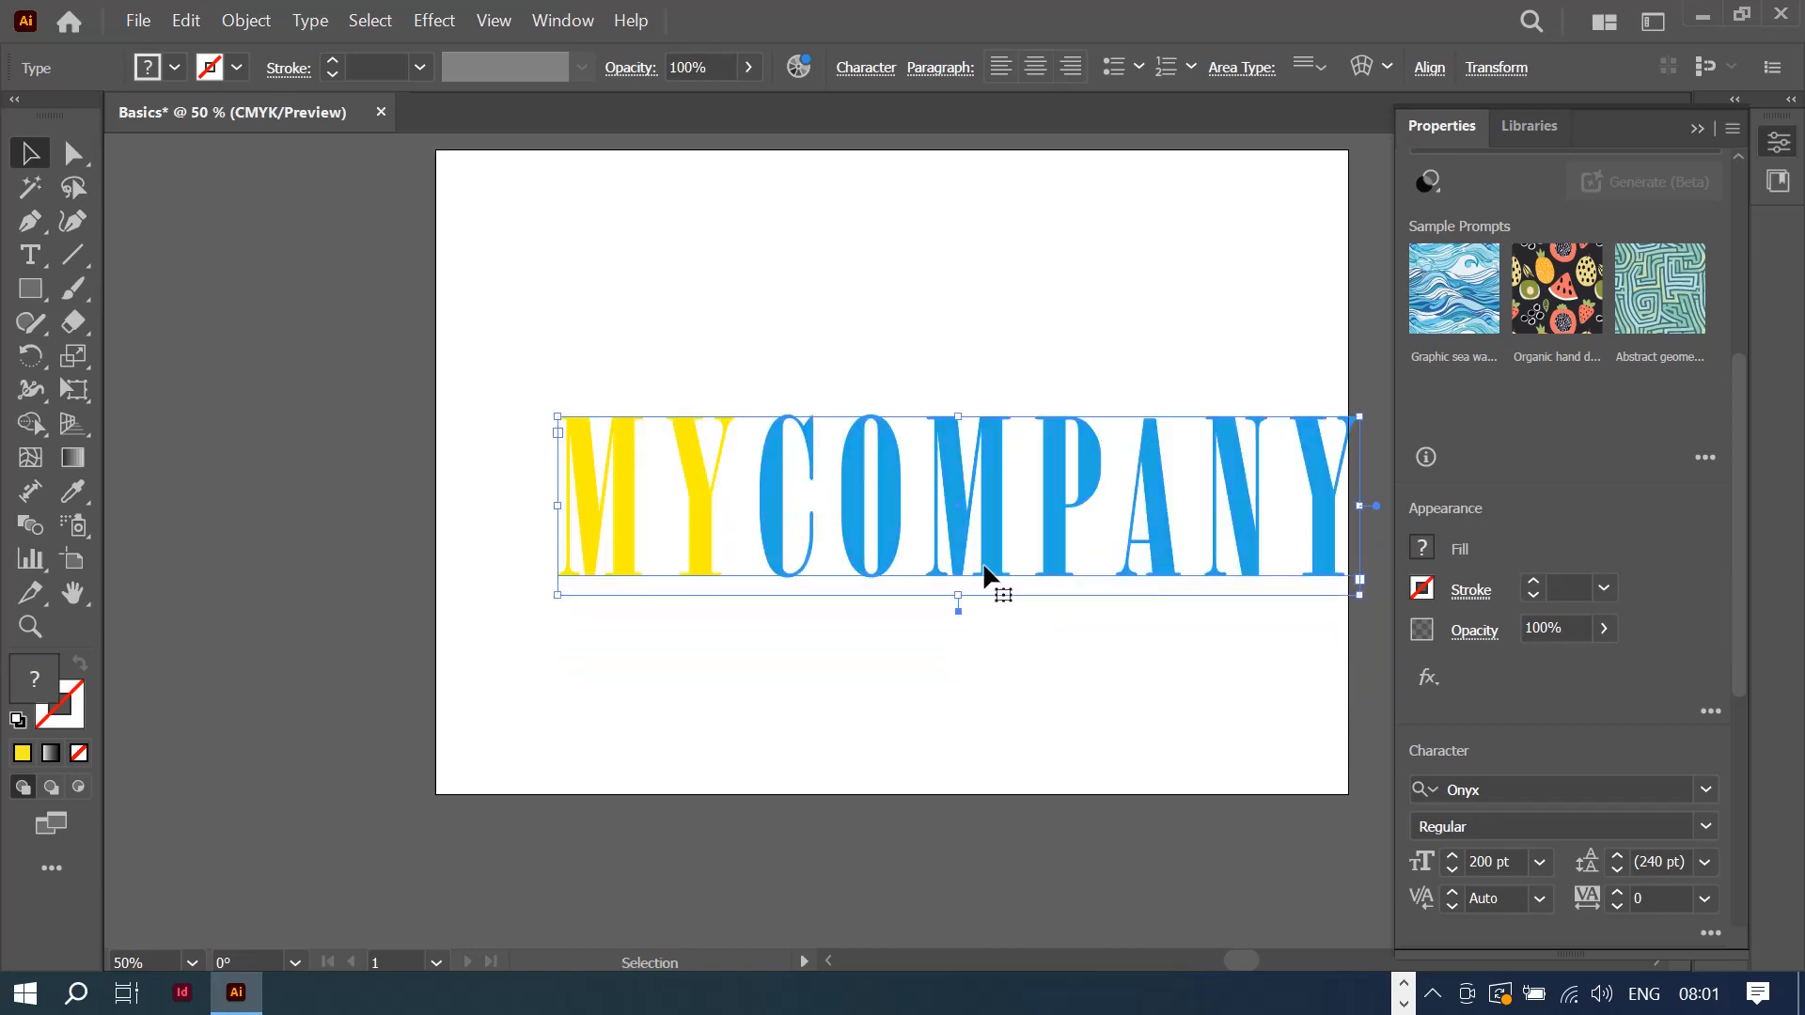
pyautogui.moveTo(1032, 528); pyautogui.dragTo(984, 522)
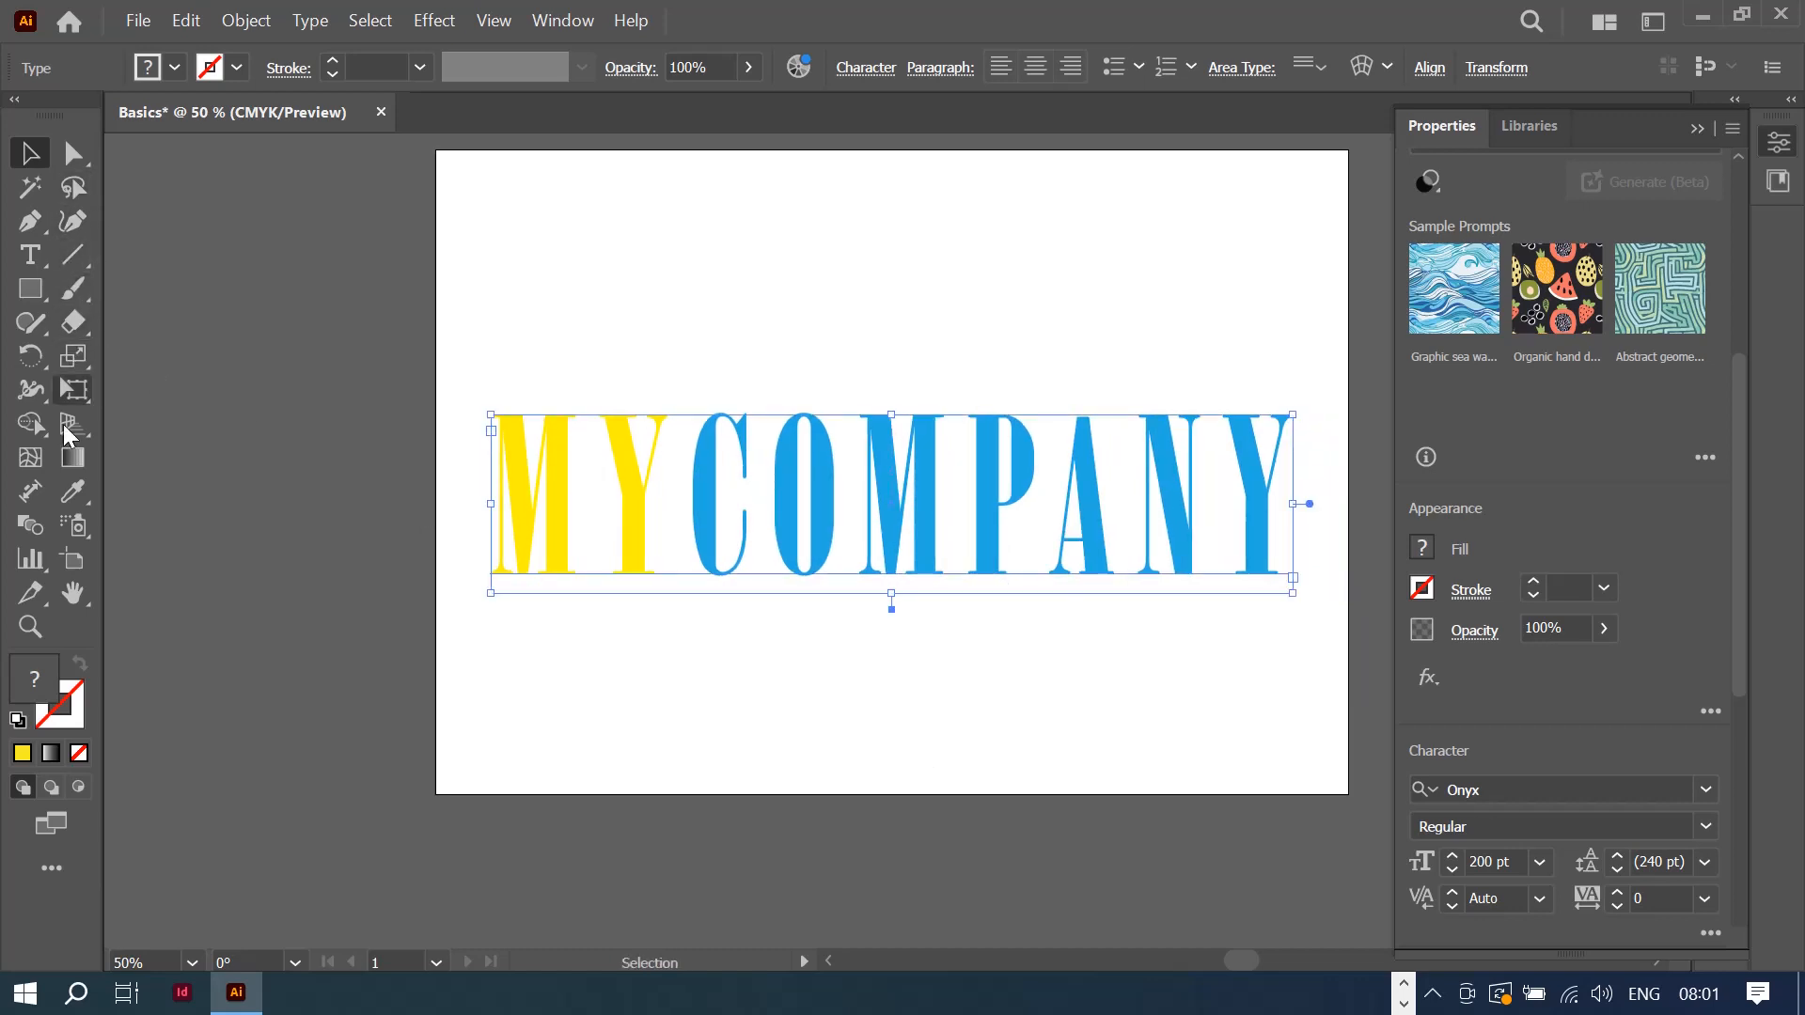
# Step: Add the vertical text COMPANY with the Vertical Type tool, starting near the artboard's upper edge above the letters MY
pyautogui.click(28, 256)
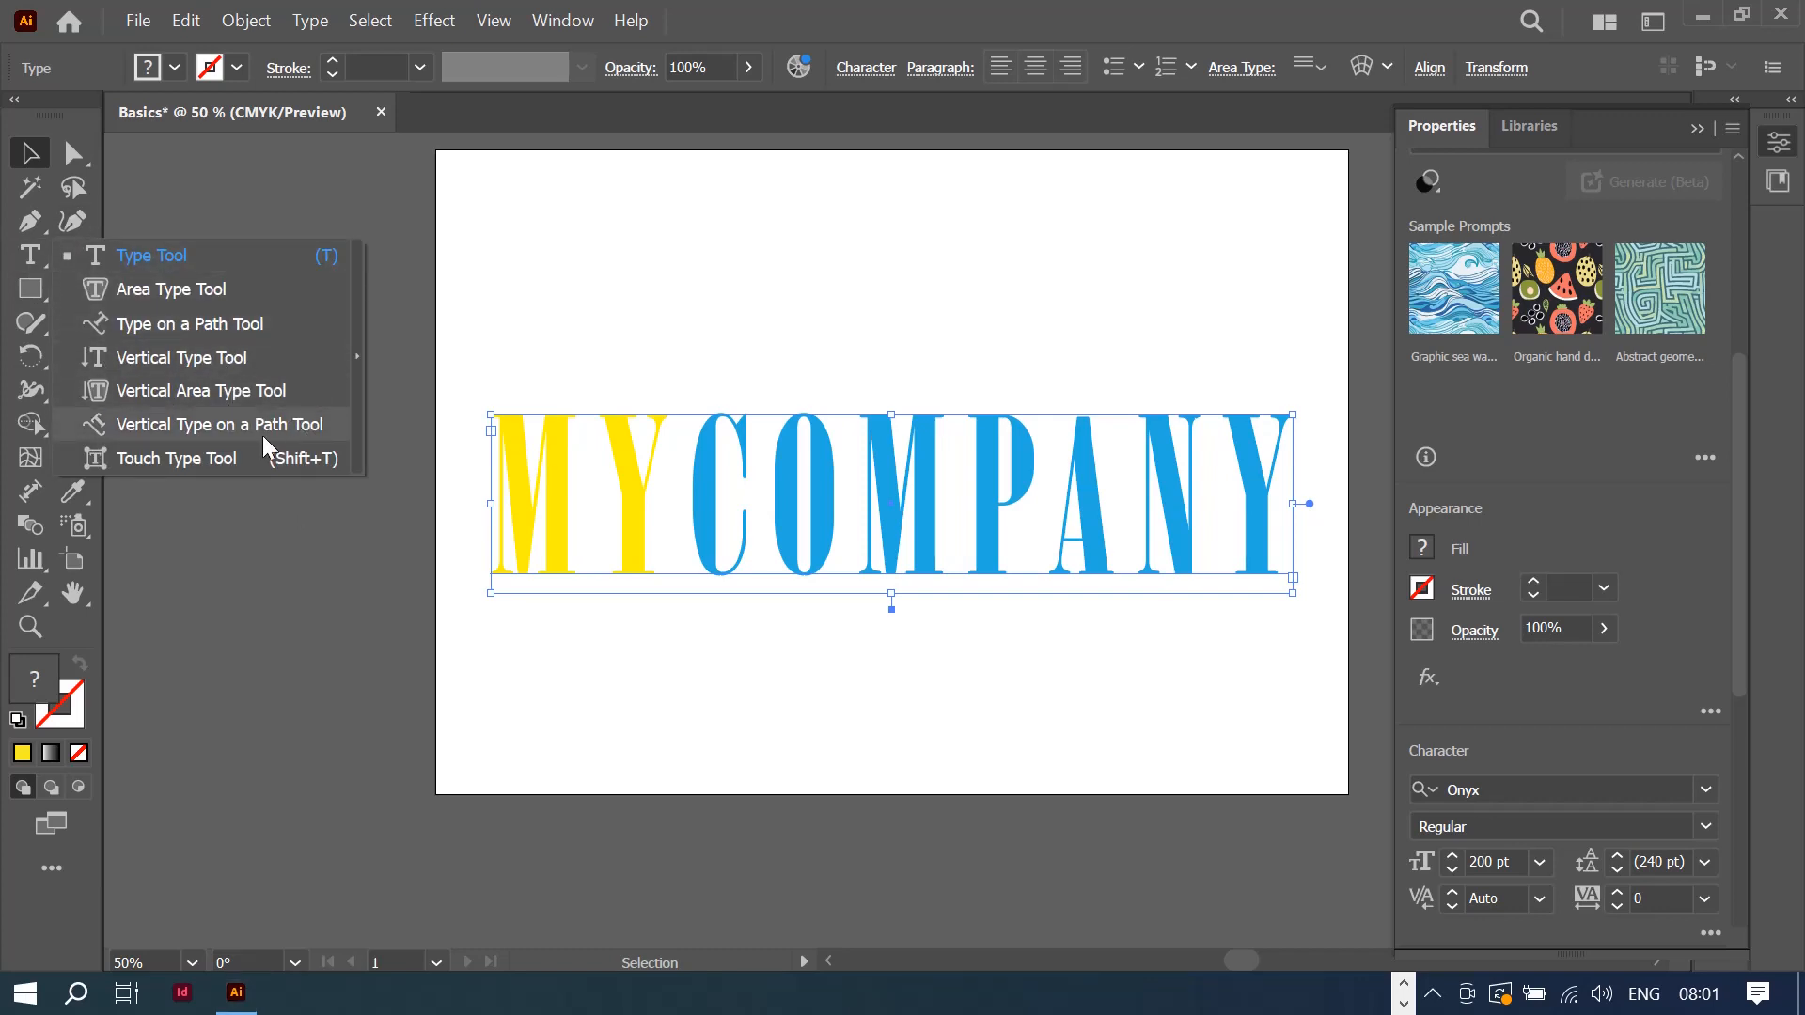
pyautogui.click(199, 358)
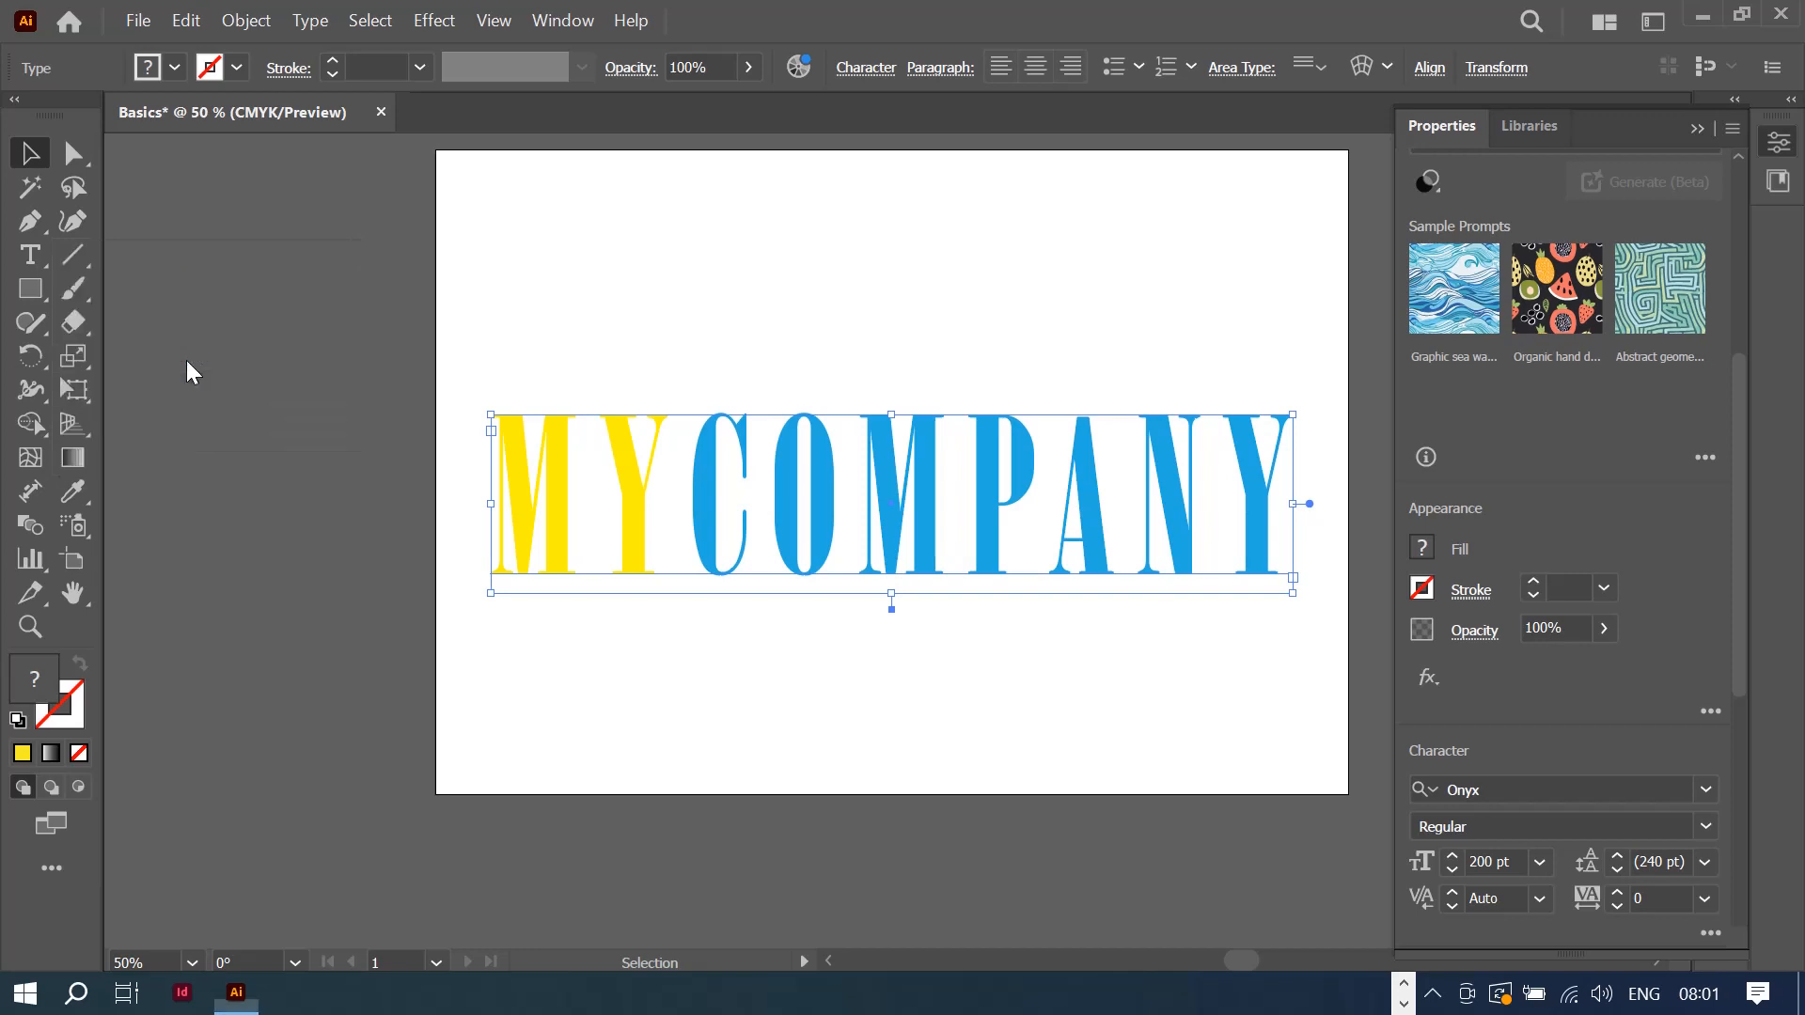
pyautogui.click(666, 194)
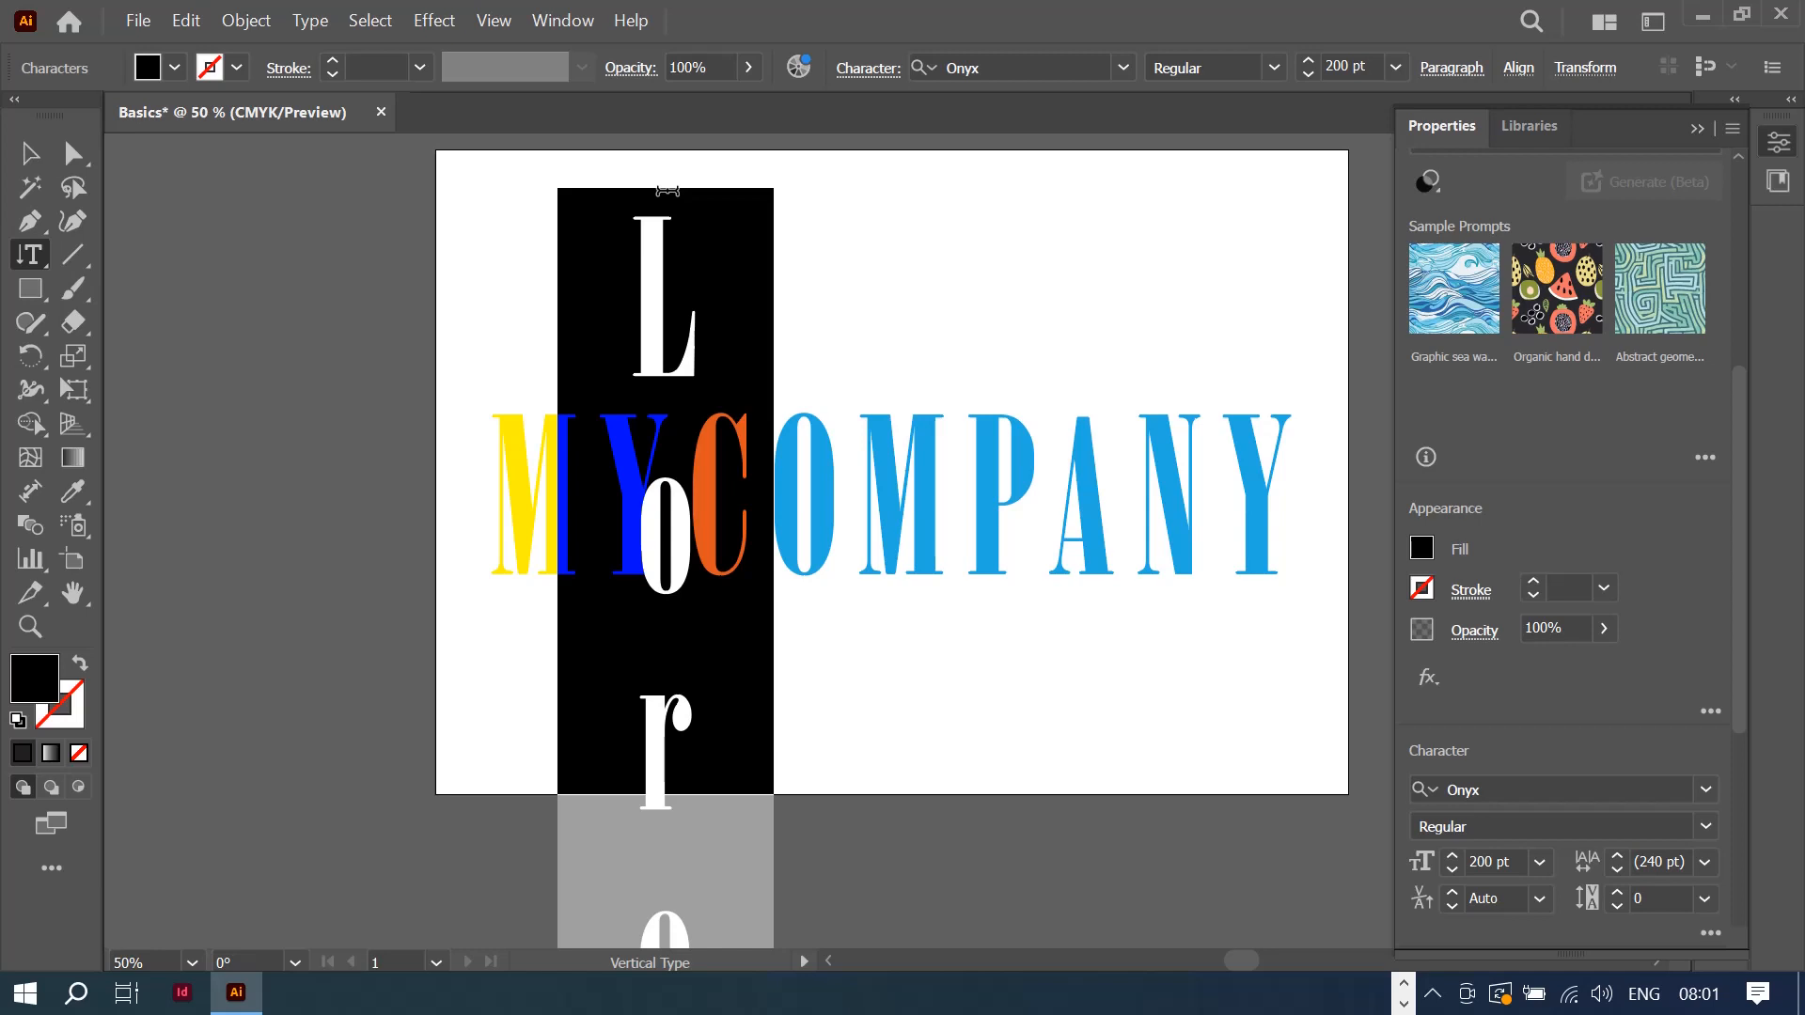
pyautogui.write('Co')
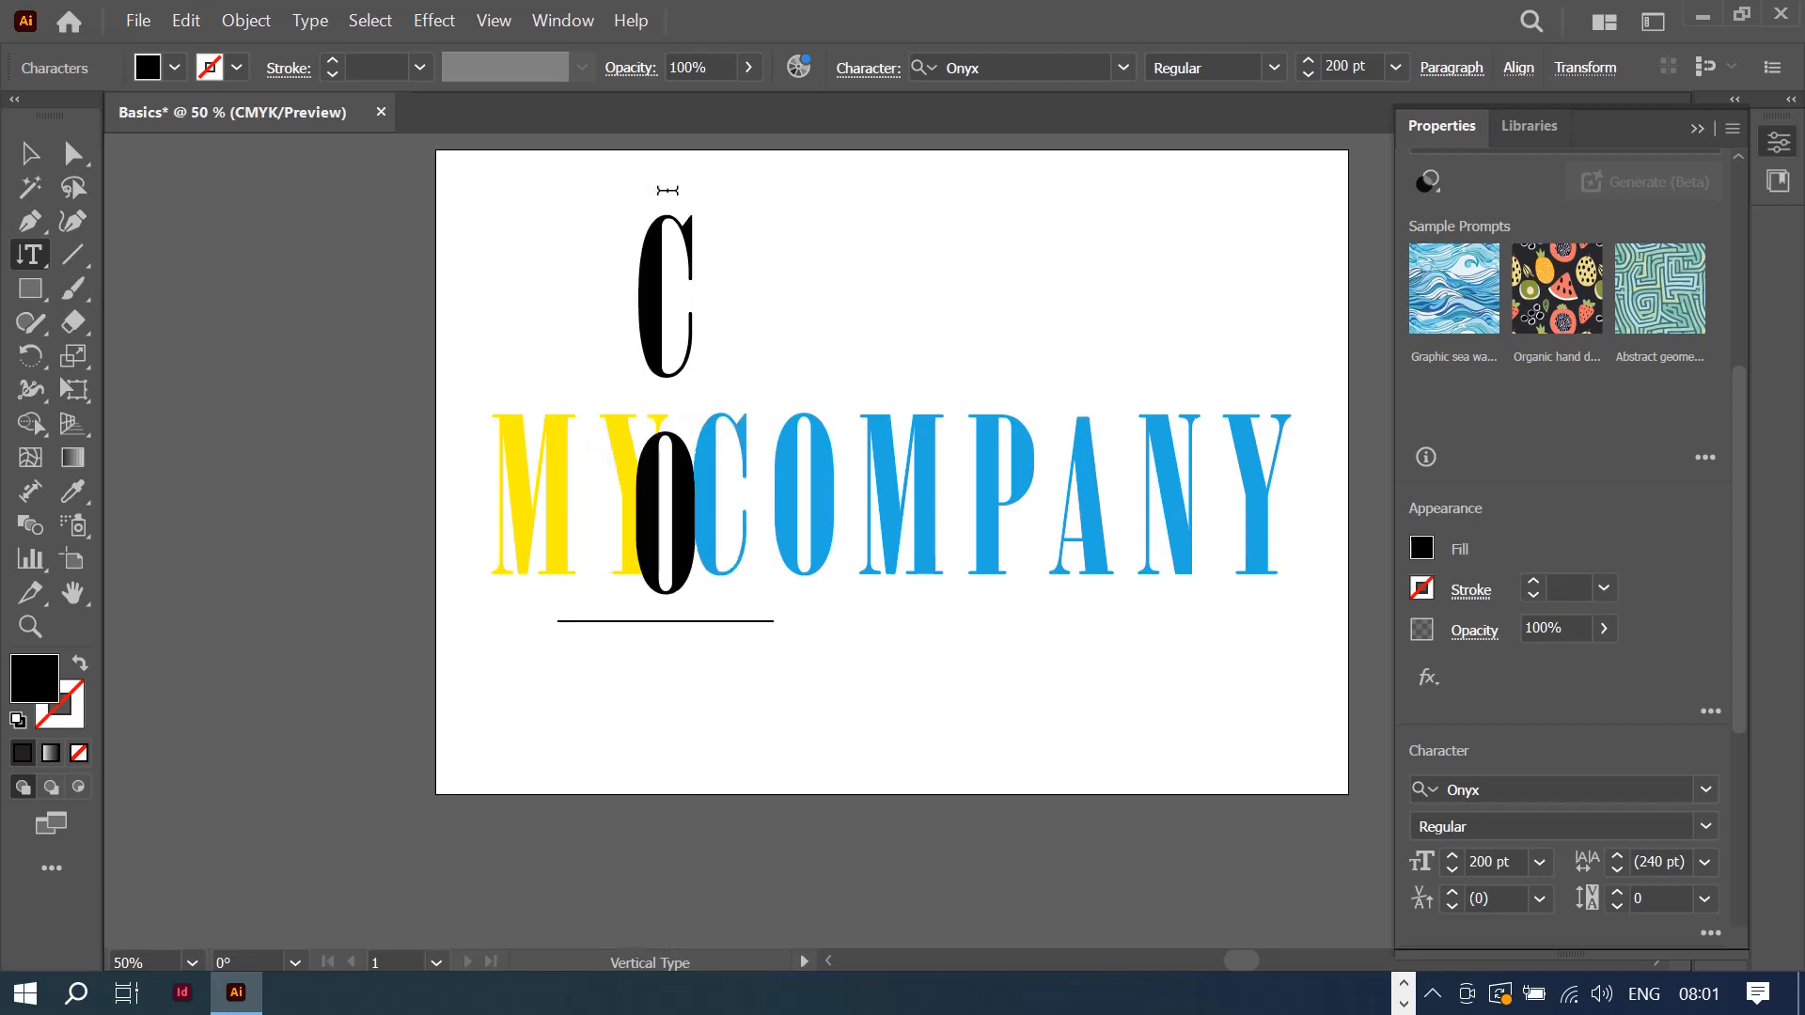
pyautogui.write('MP')
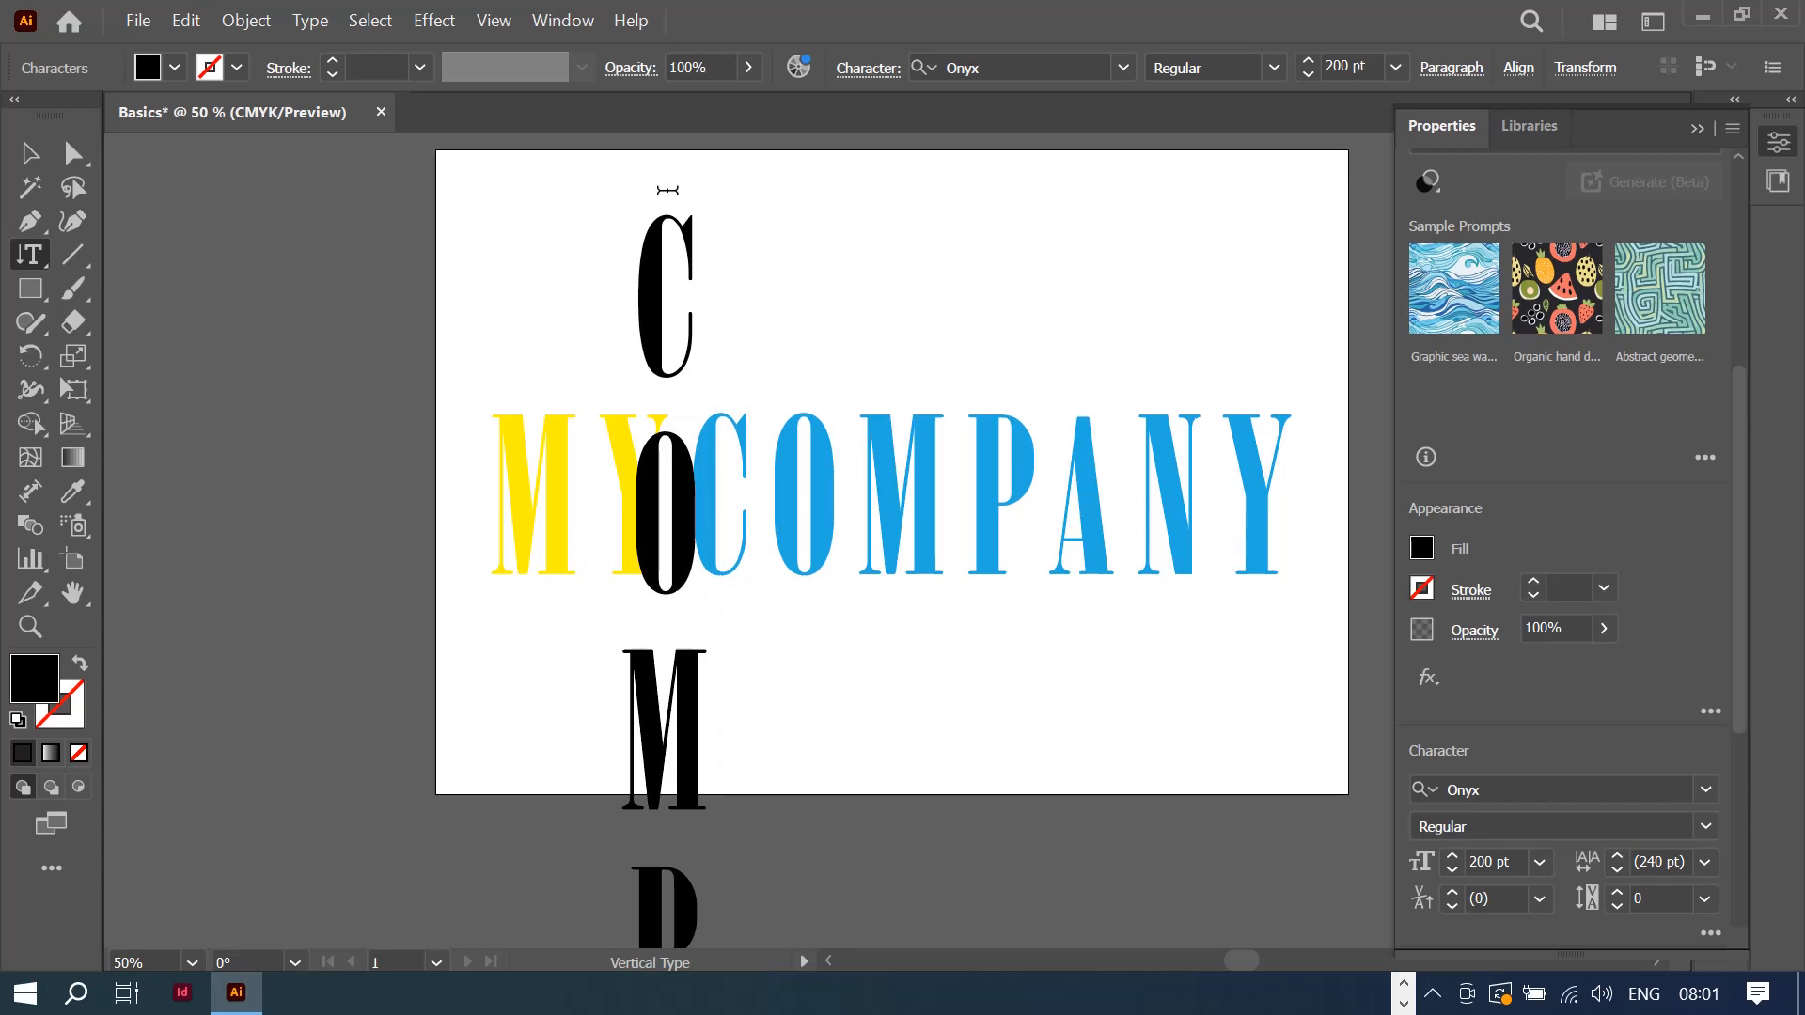
# Step: Set the font size of the whole vertical COMPANY text to 60 pt
pyautogui.hotkey('ctrl', 'a')
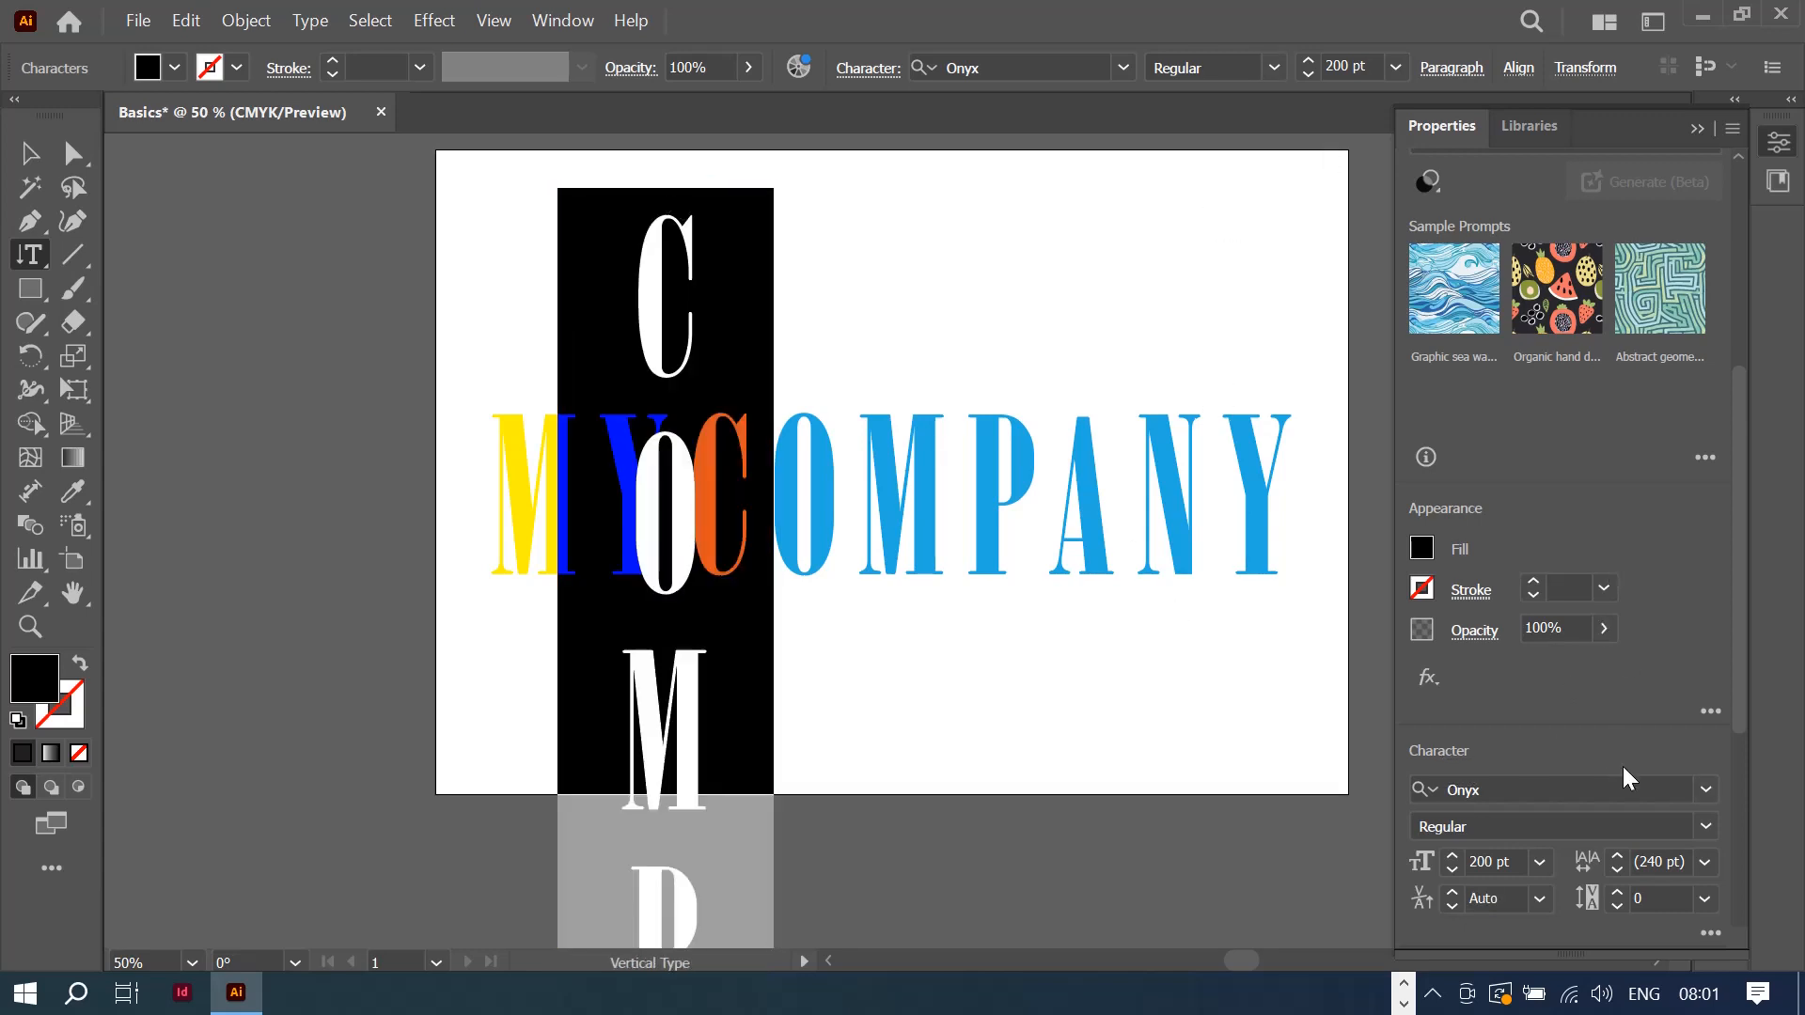
pyautogui.click(1539, 863)
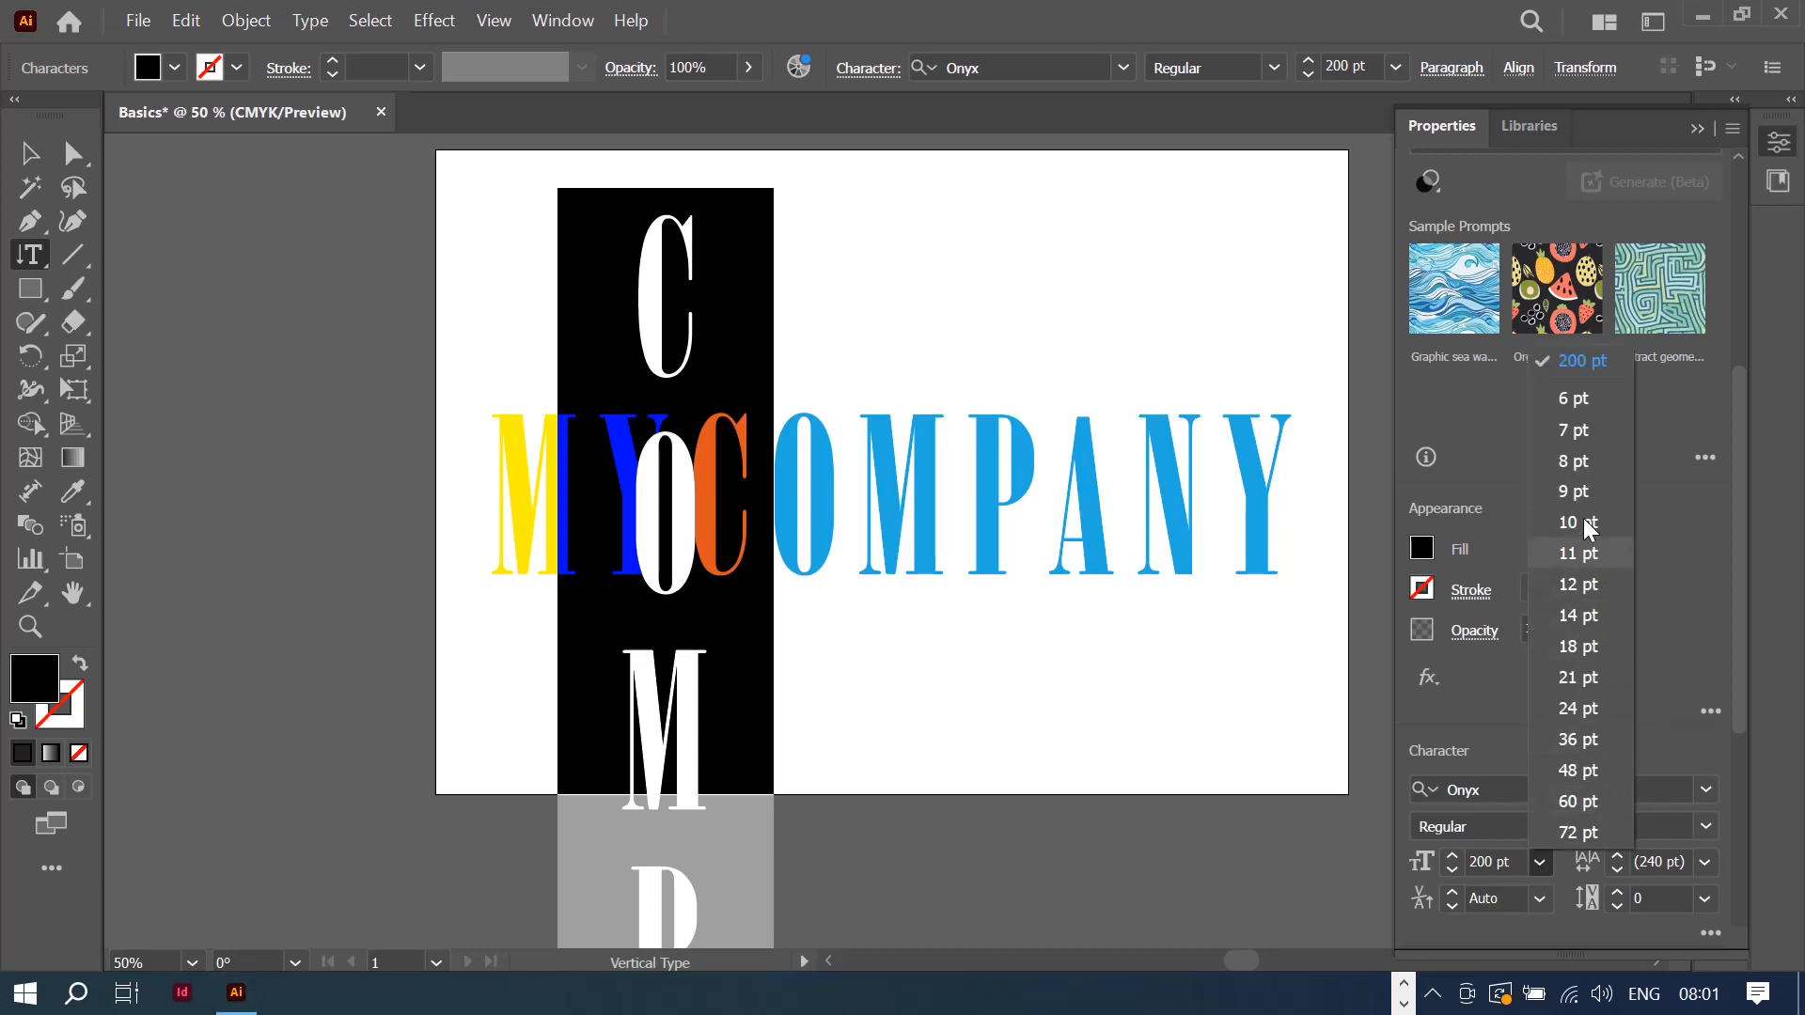
pyautogui.click(1576, 798)
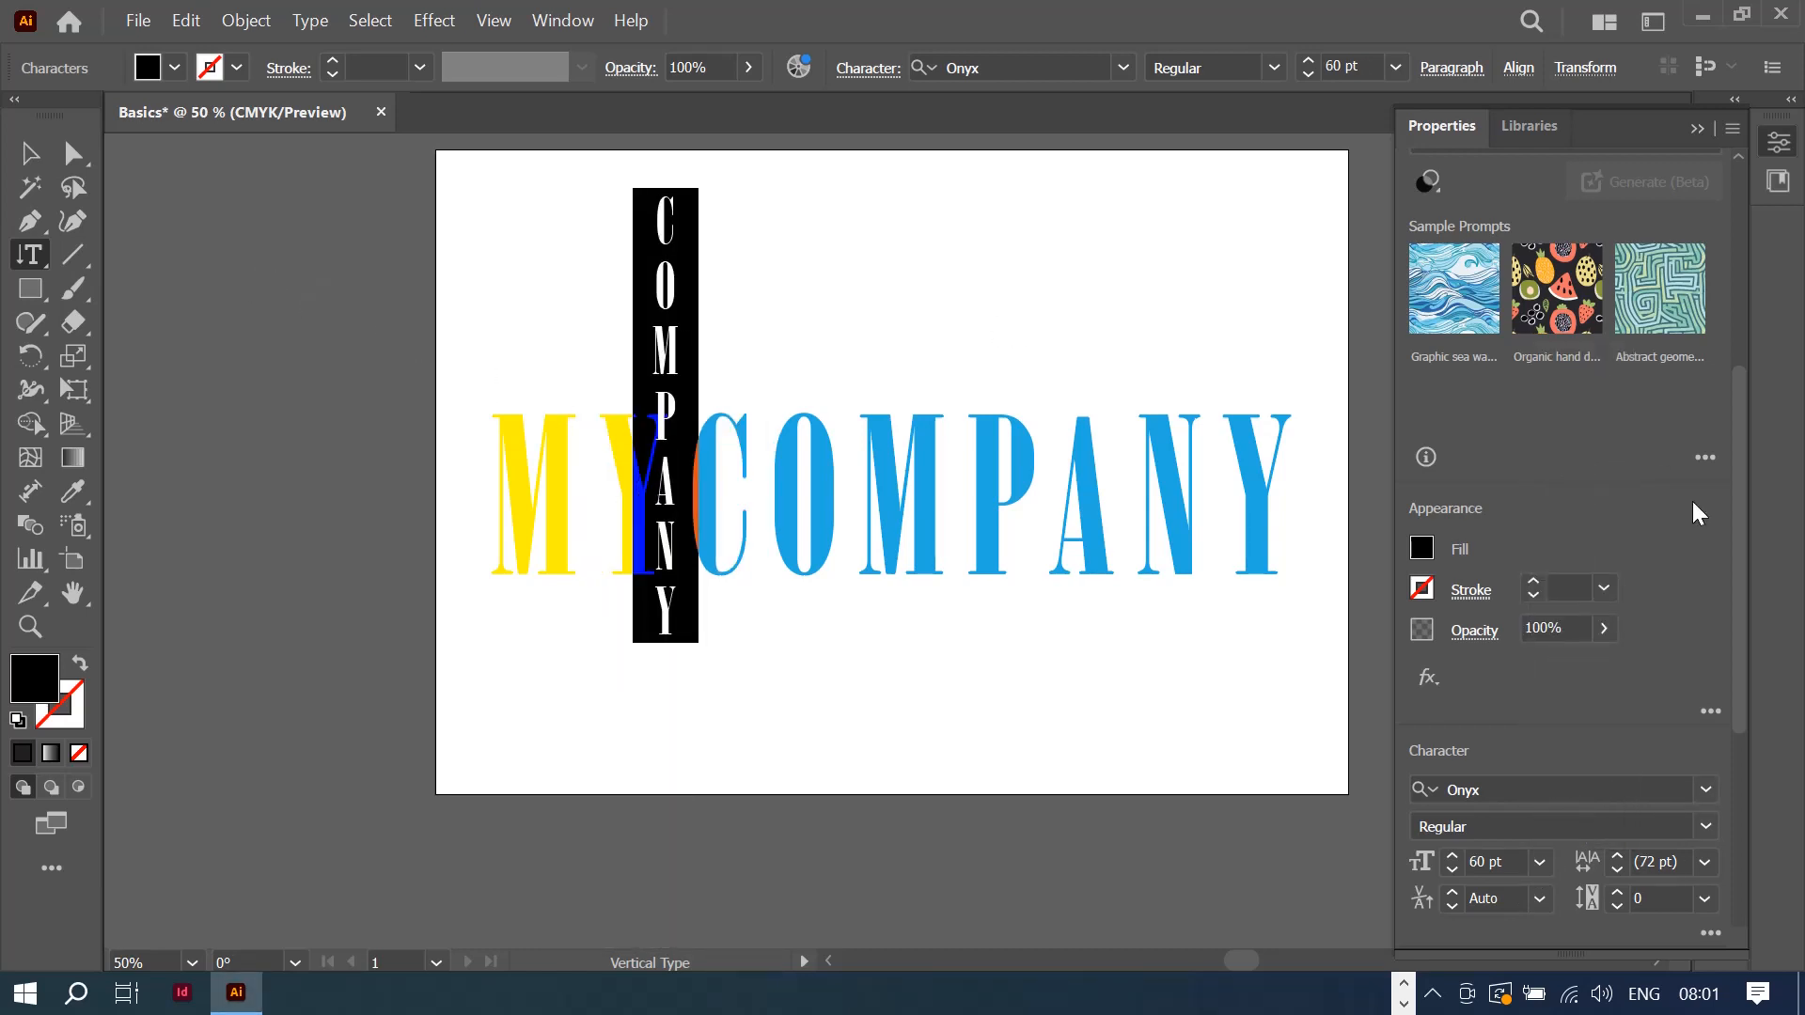
# Step: Try the Orange, Yellow gradient and a brown swatch as the vertical text's fill, settling on a teal green swatch
pyautogui.click(1423, 550)
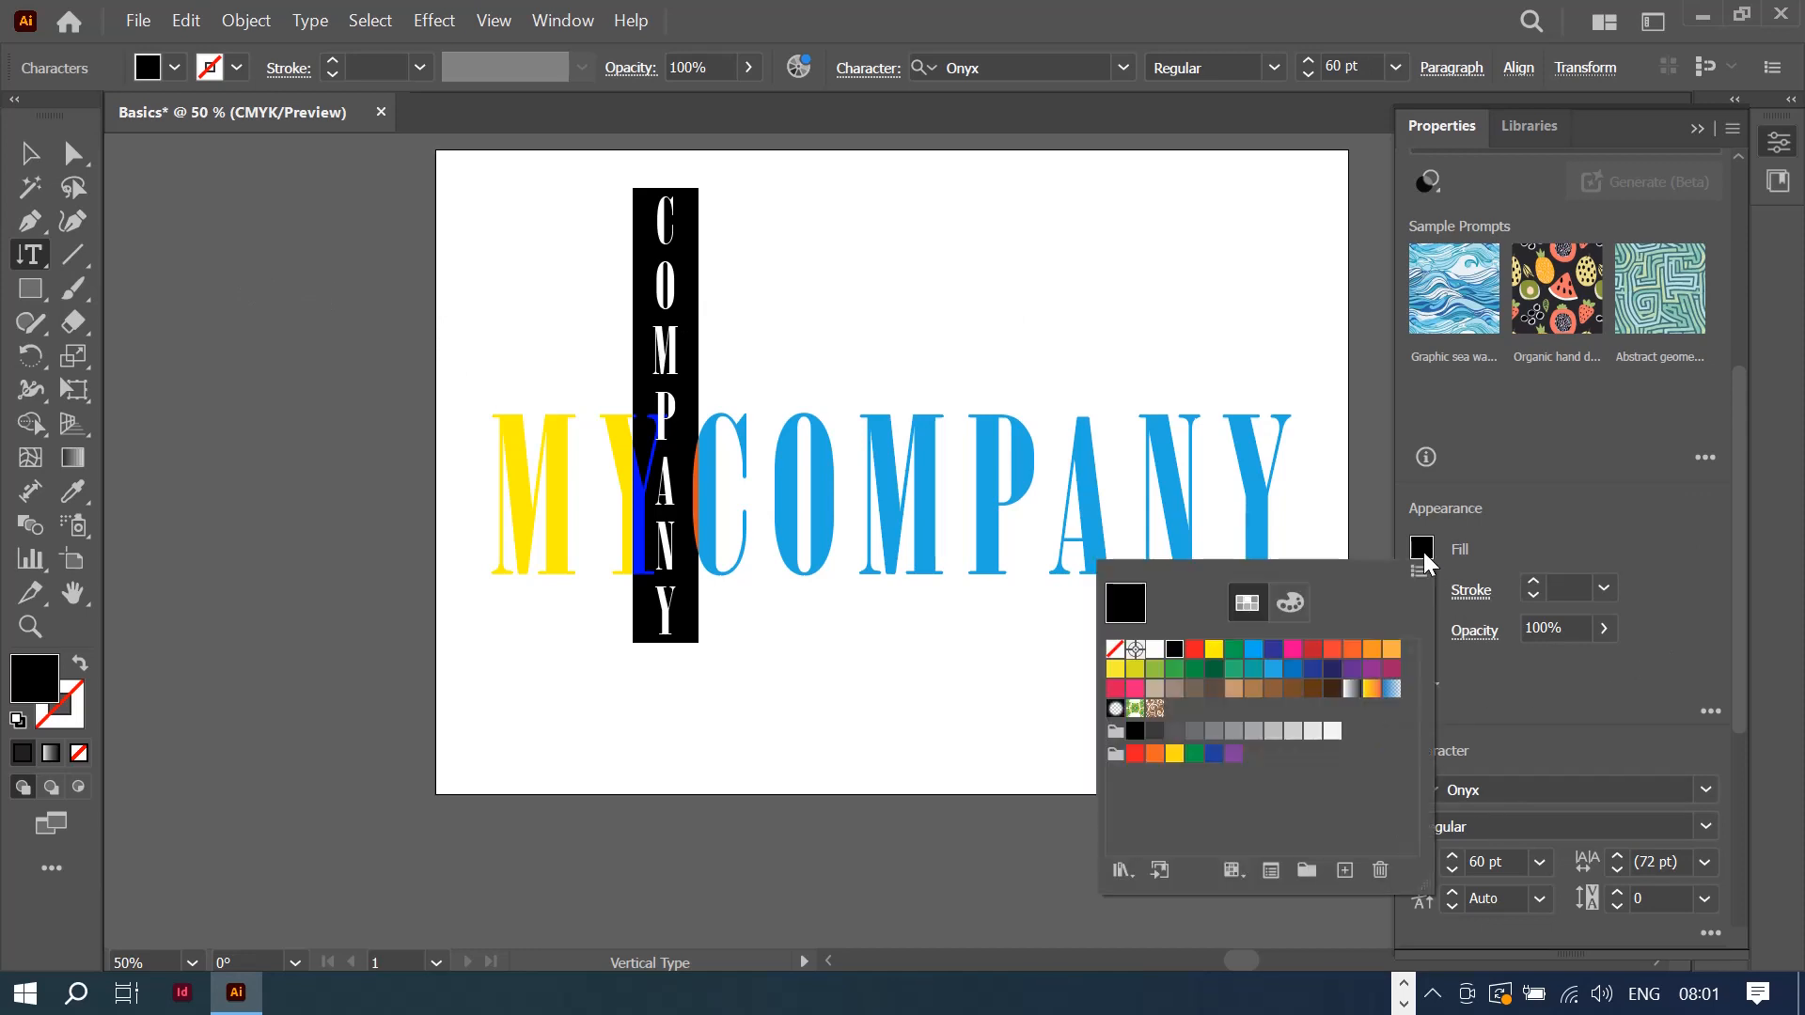
pyautogui.click(1370, 696)
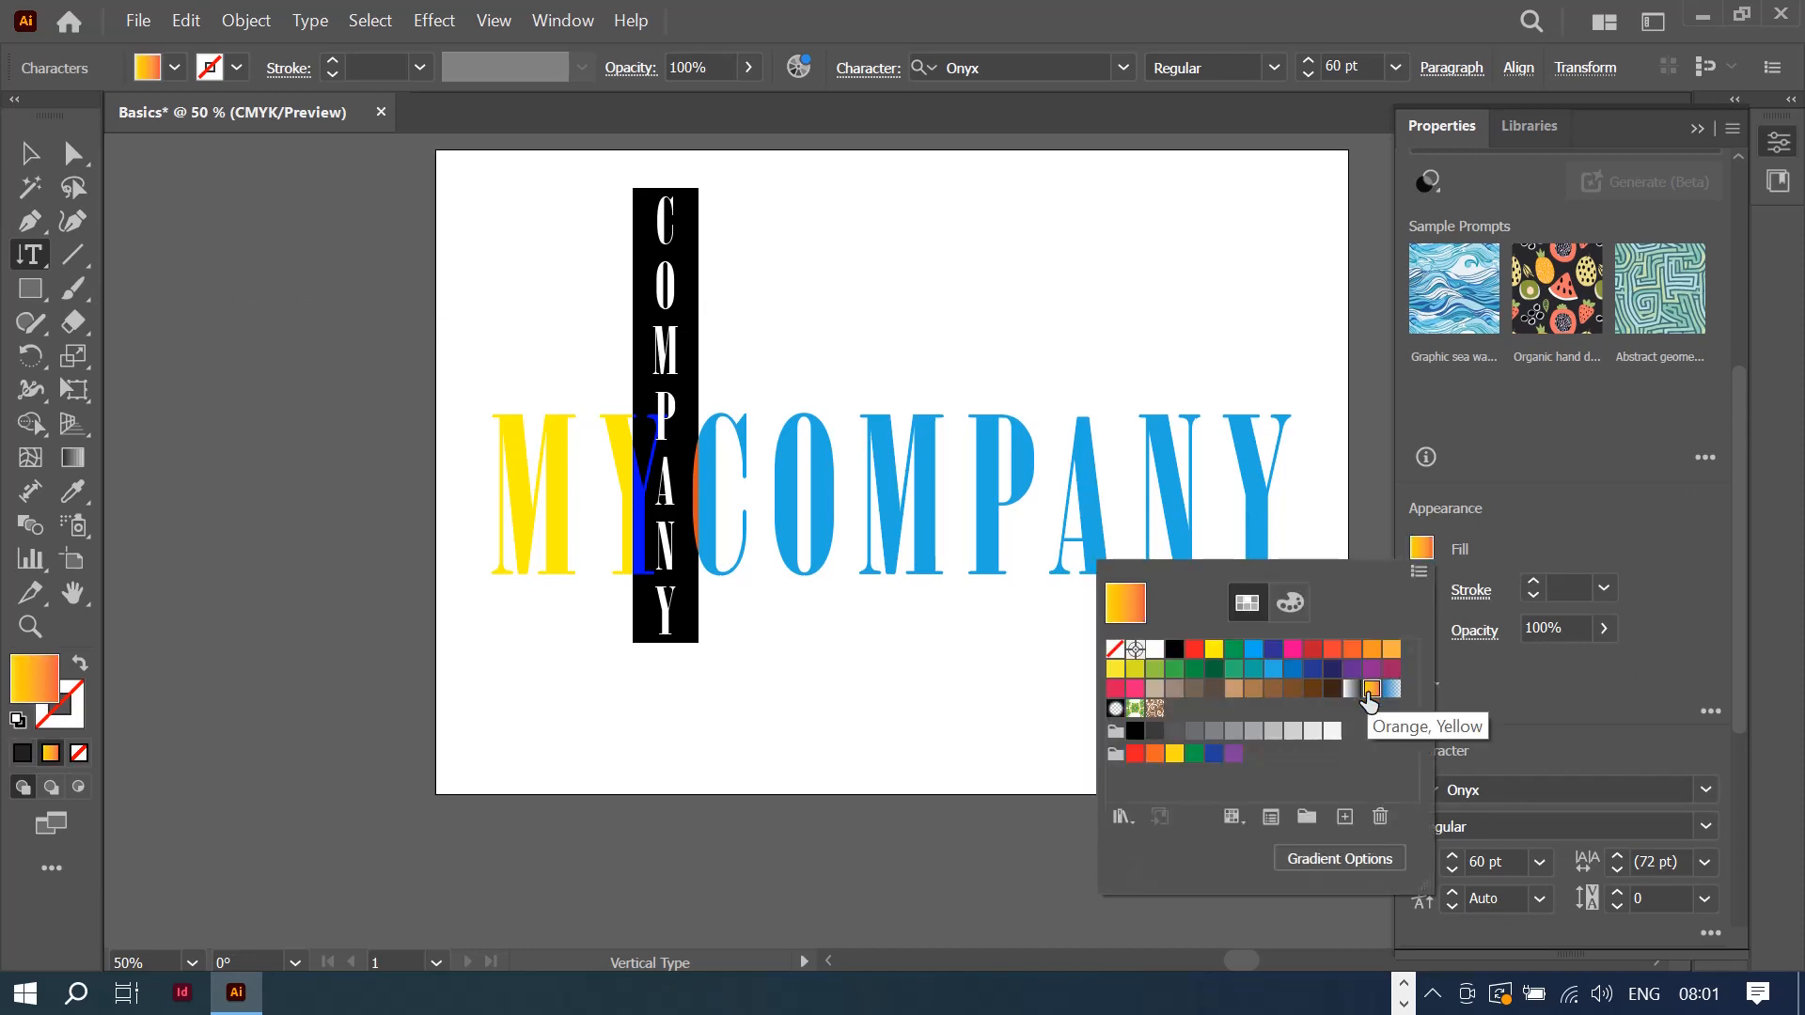
pyautogui.click(1295, 690)
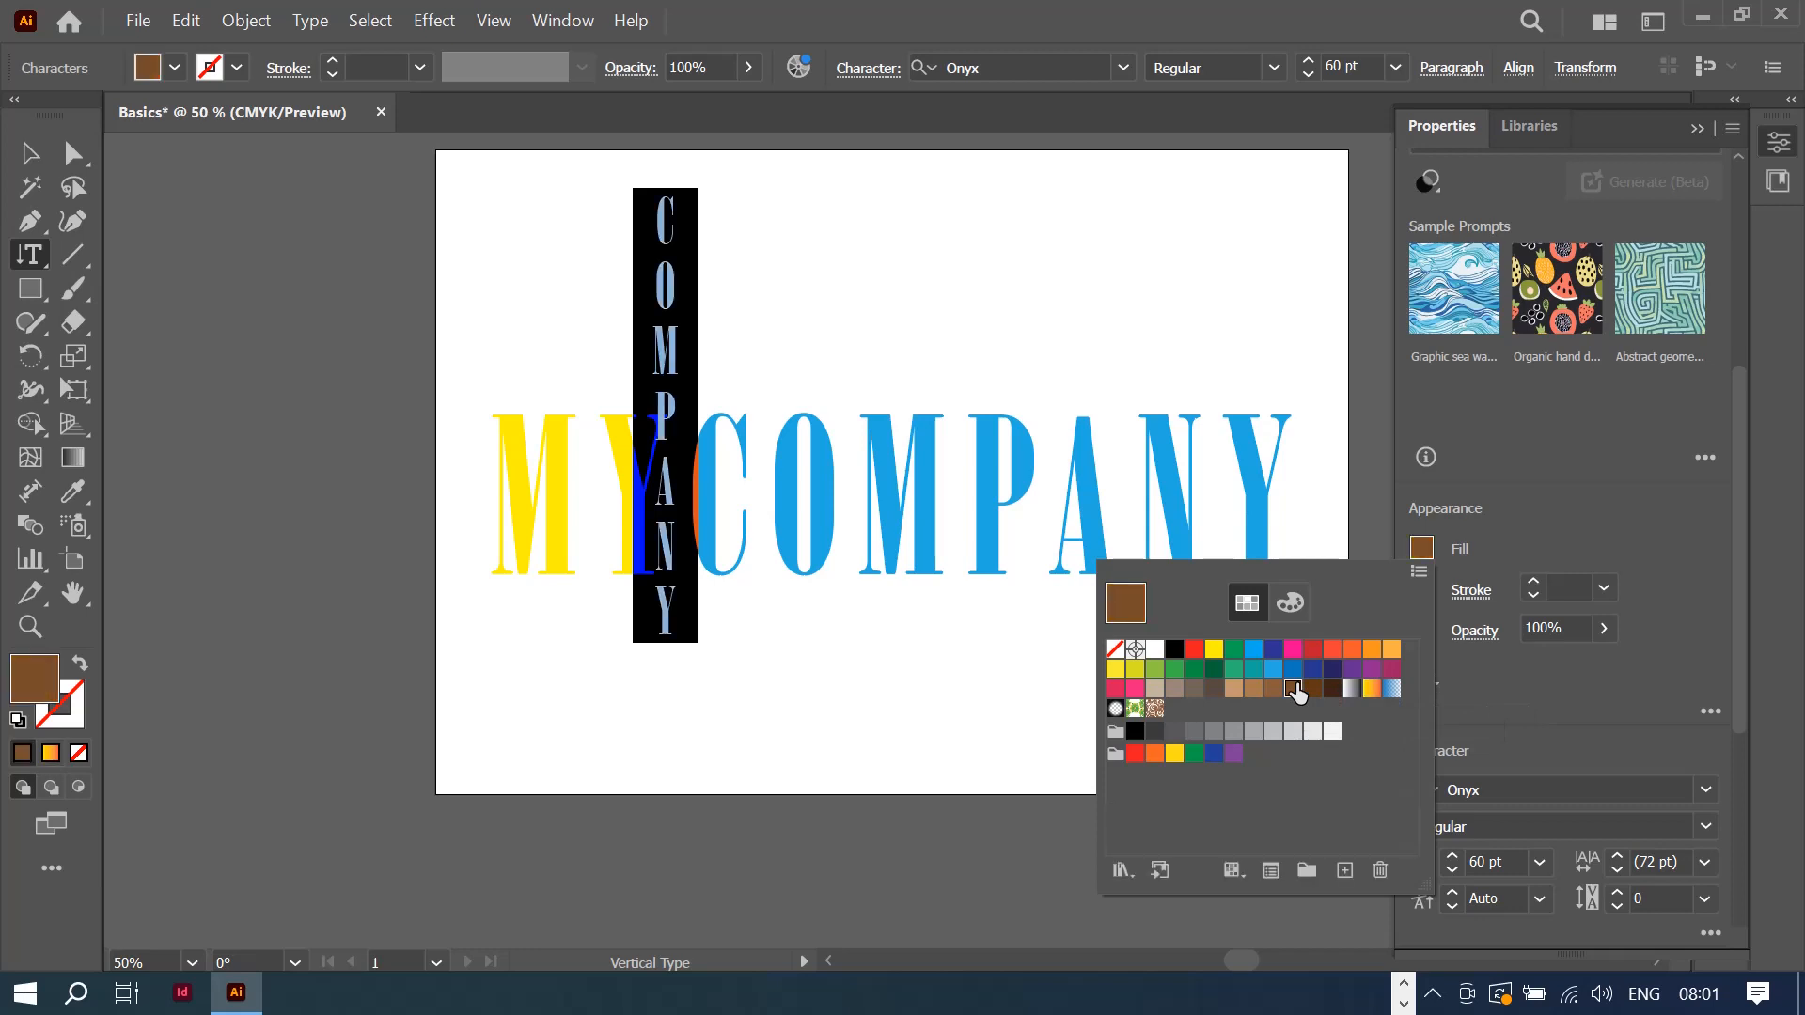
pyautogui.click(1233, 670)
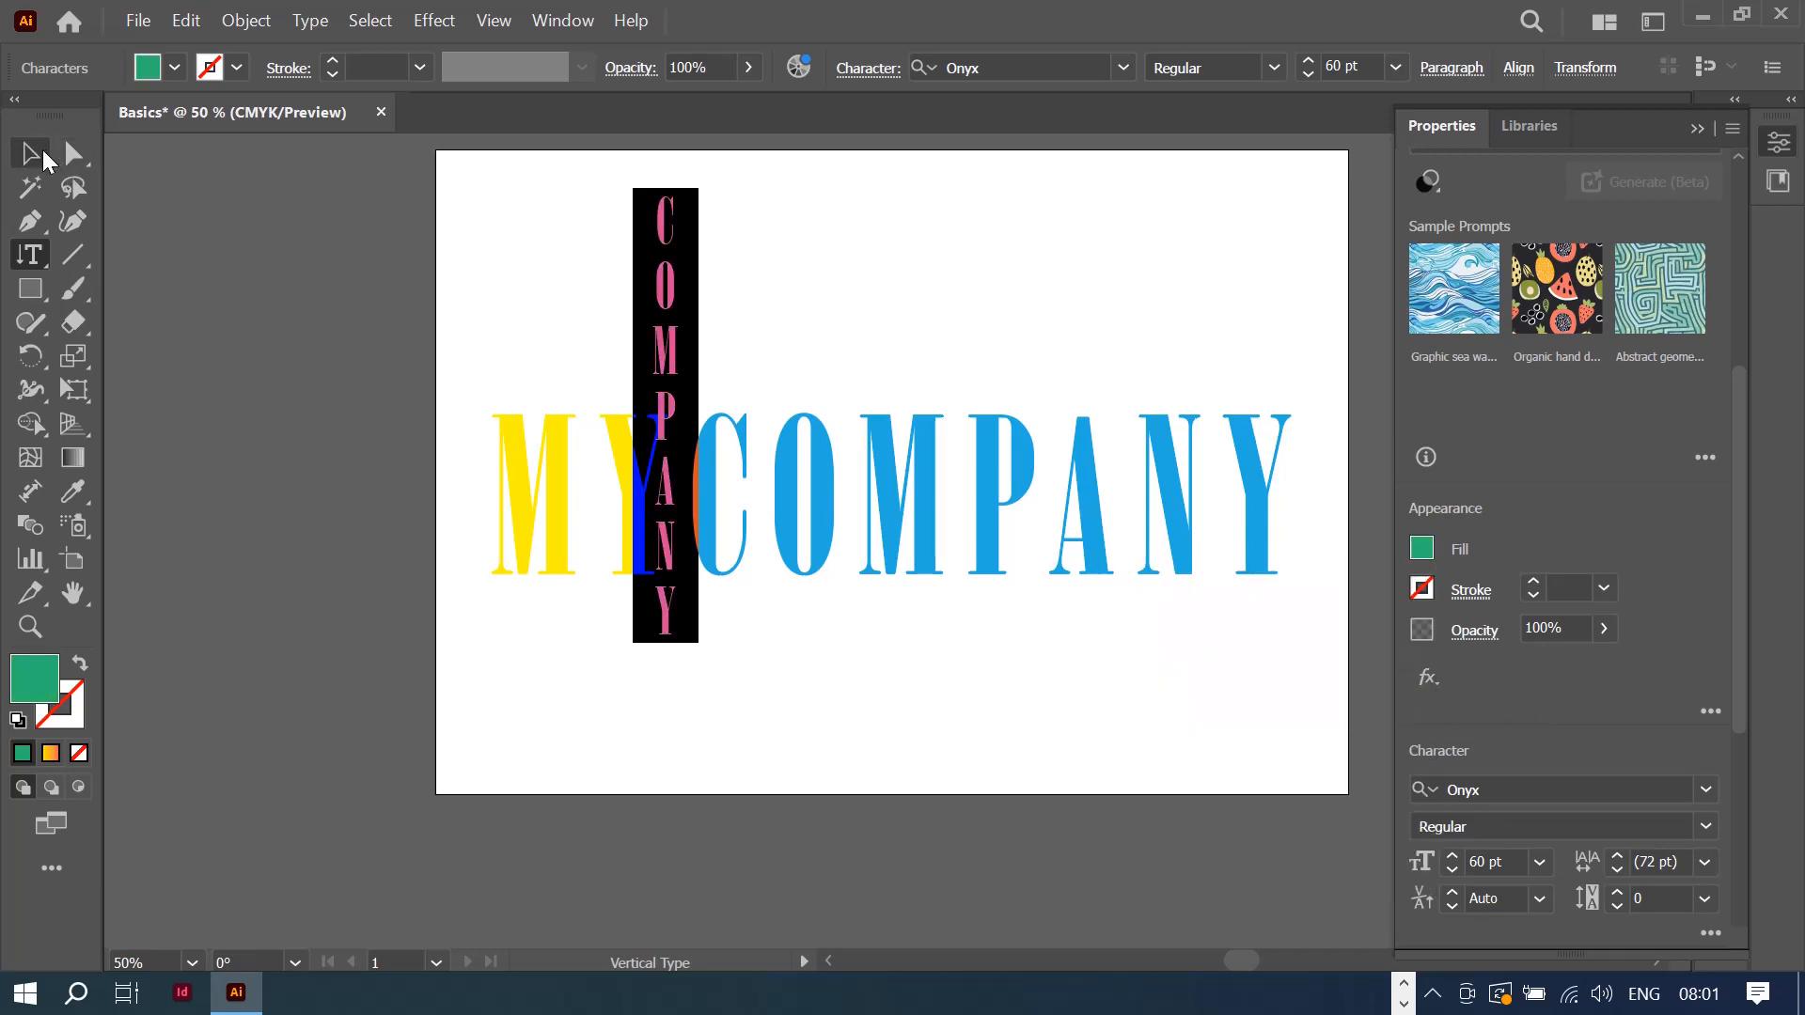
# Step: Move the vertical COMPANY text to the artboard's right edge, just beyond the last letter of MYCOMPANY, and deselect it
pyautogui.click(30, 152)
pyautogui.moveTo(667, 331); pyautogui.dragTo(1323, 358)
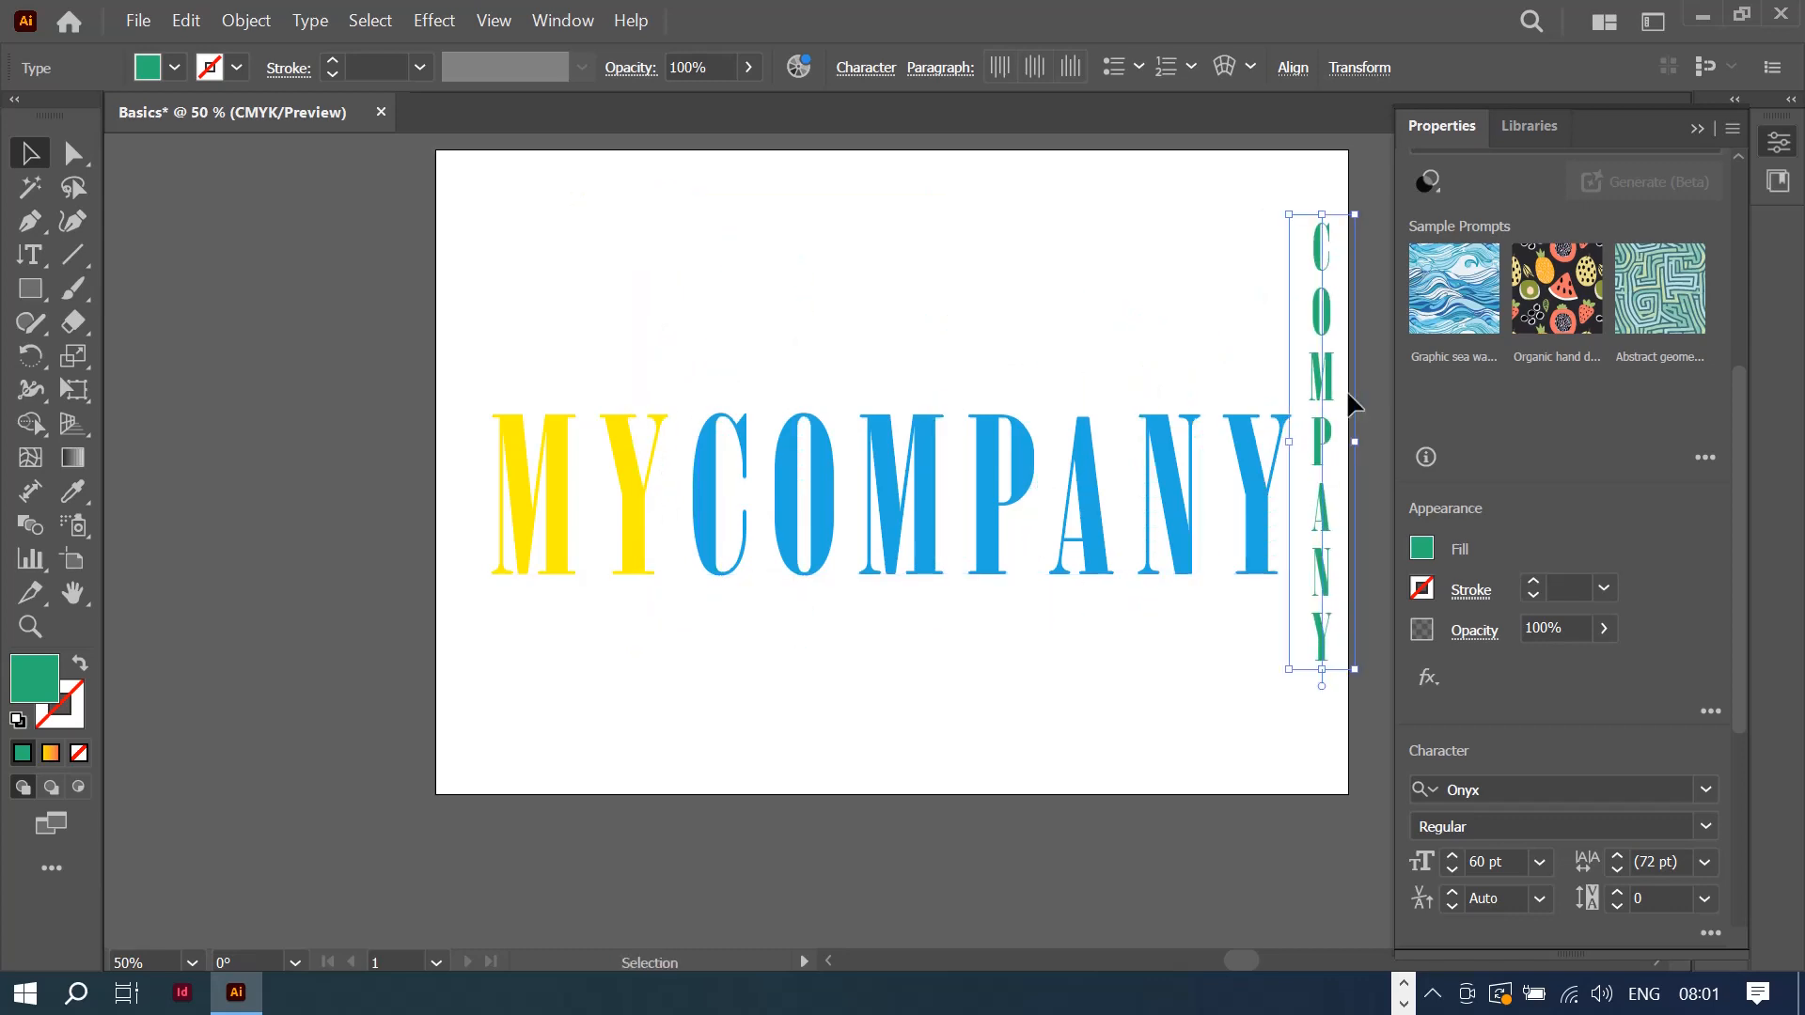
pyautogui.click(1230, 351)
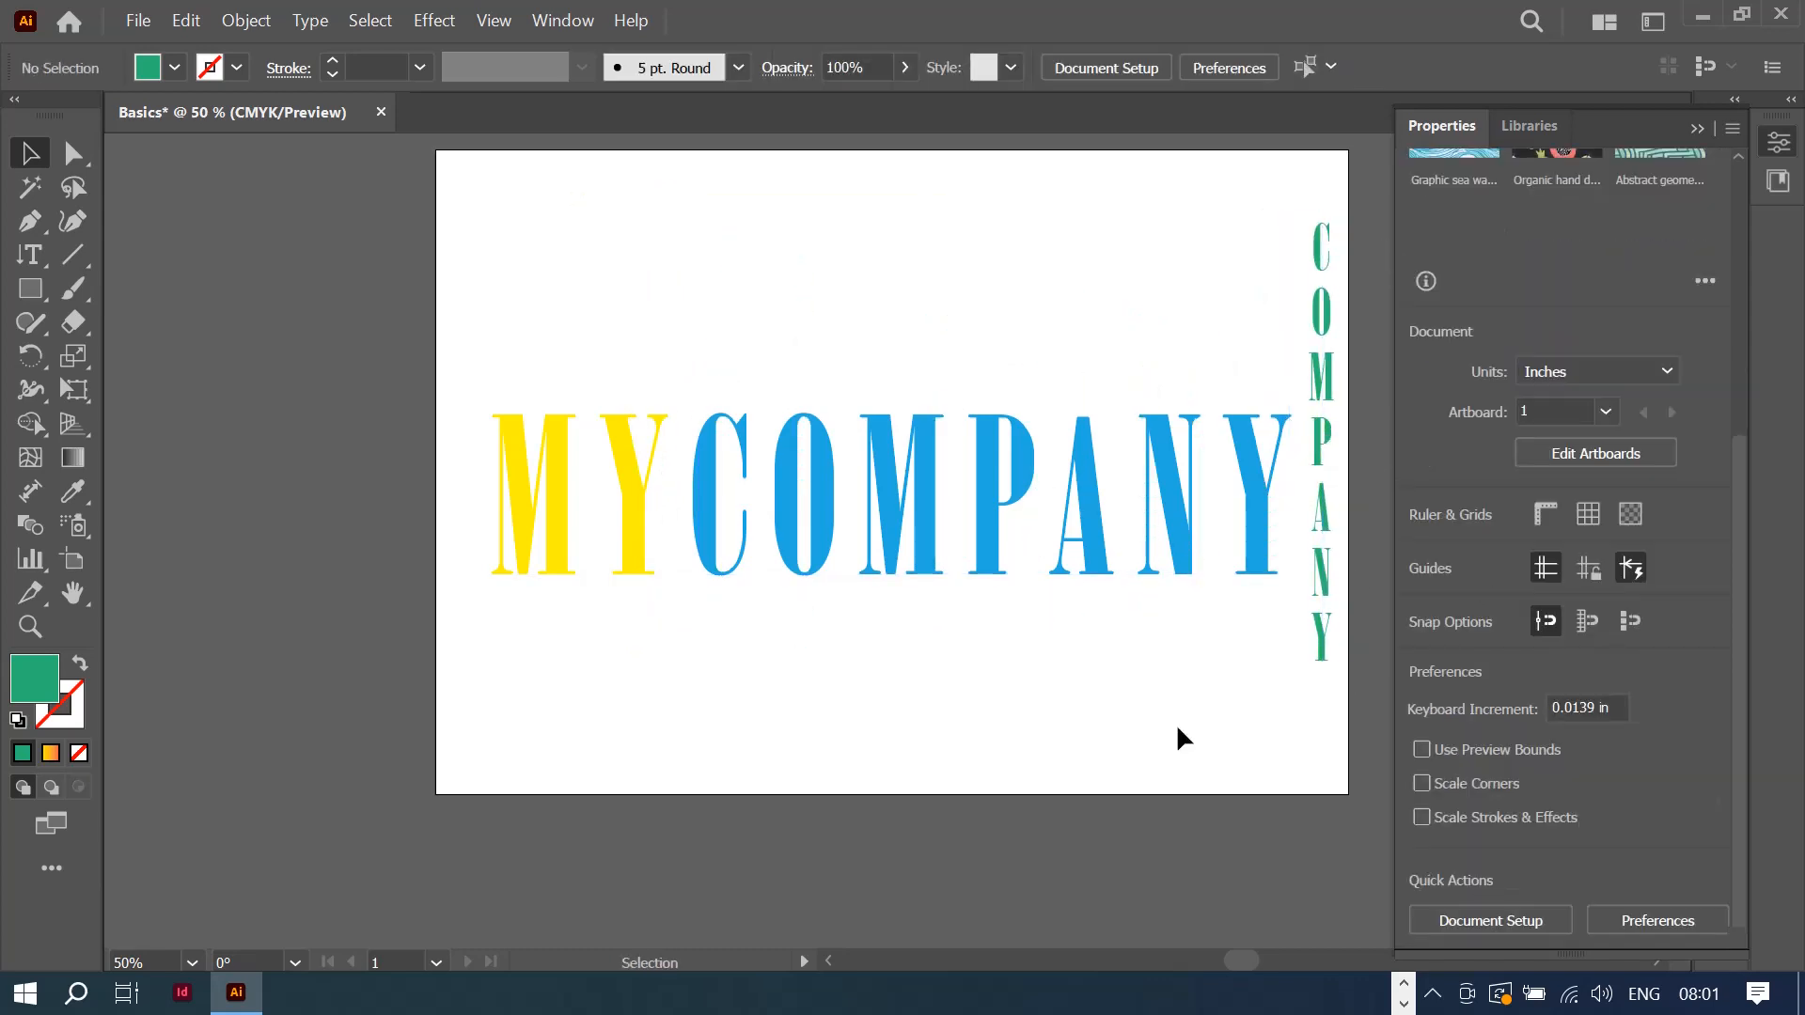
pyautogui.click(26, 253)
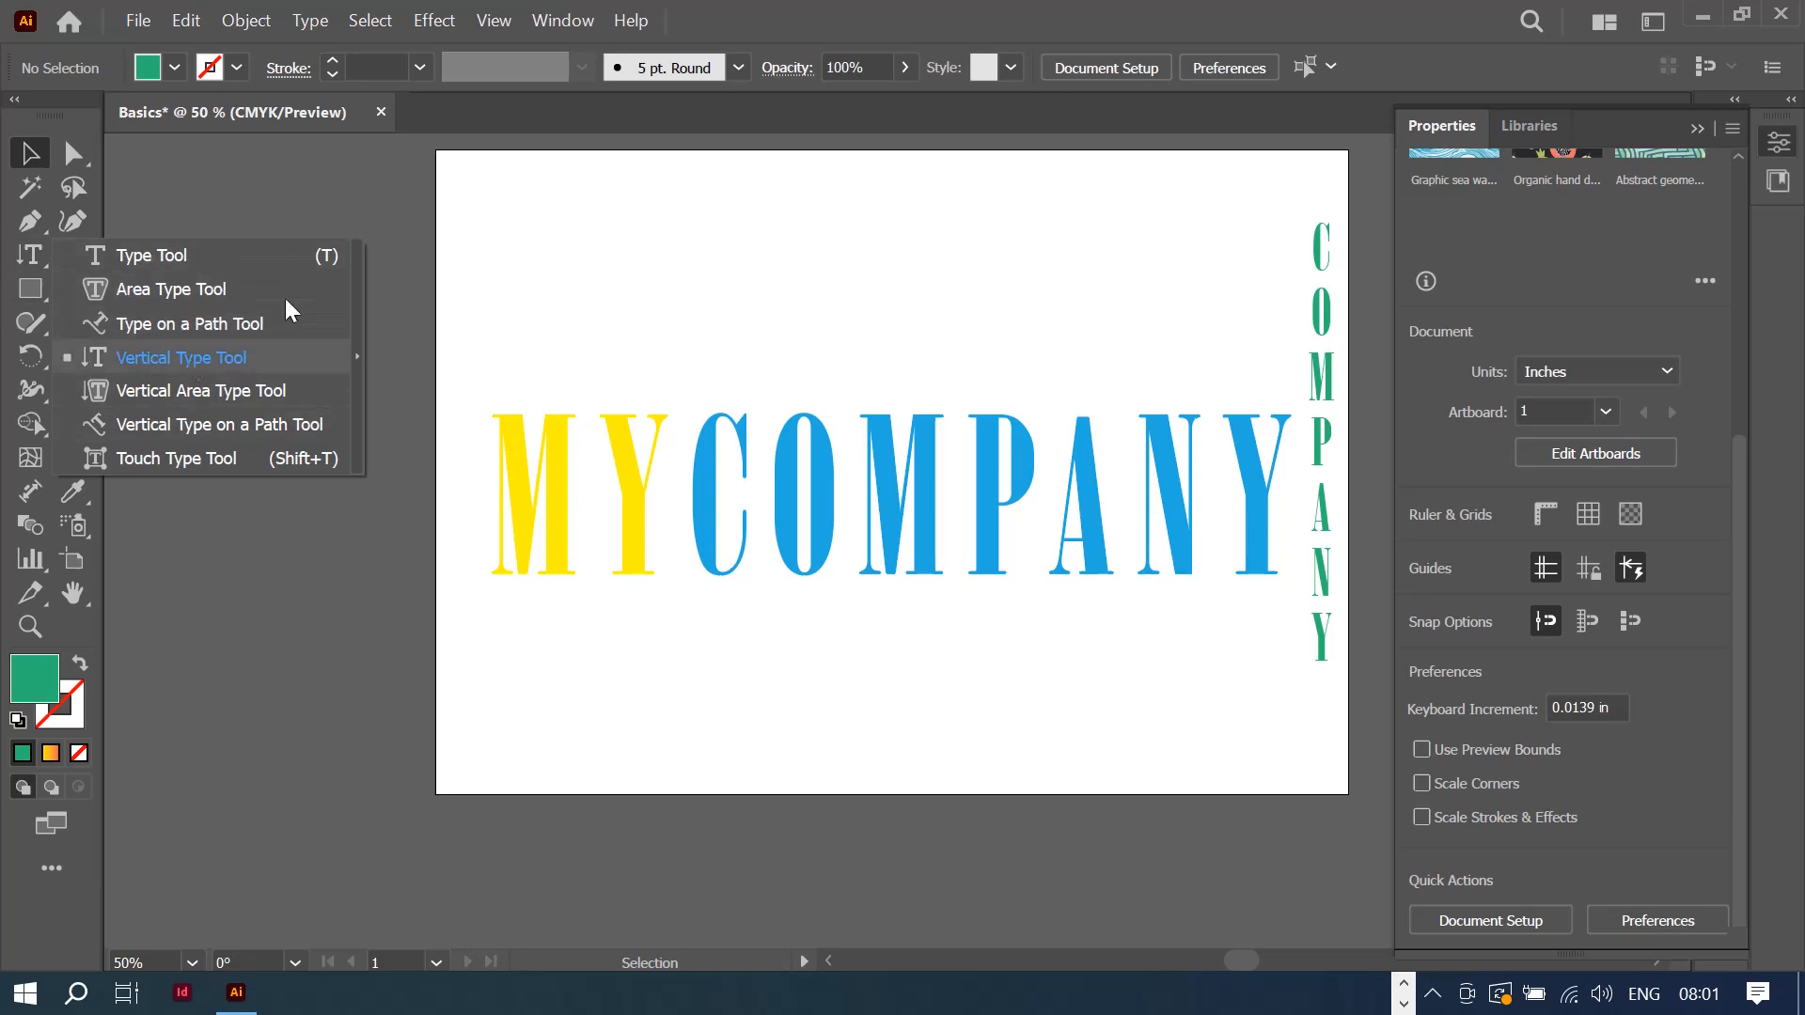
pyautogui.click(1107, 658)
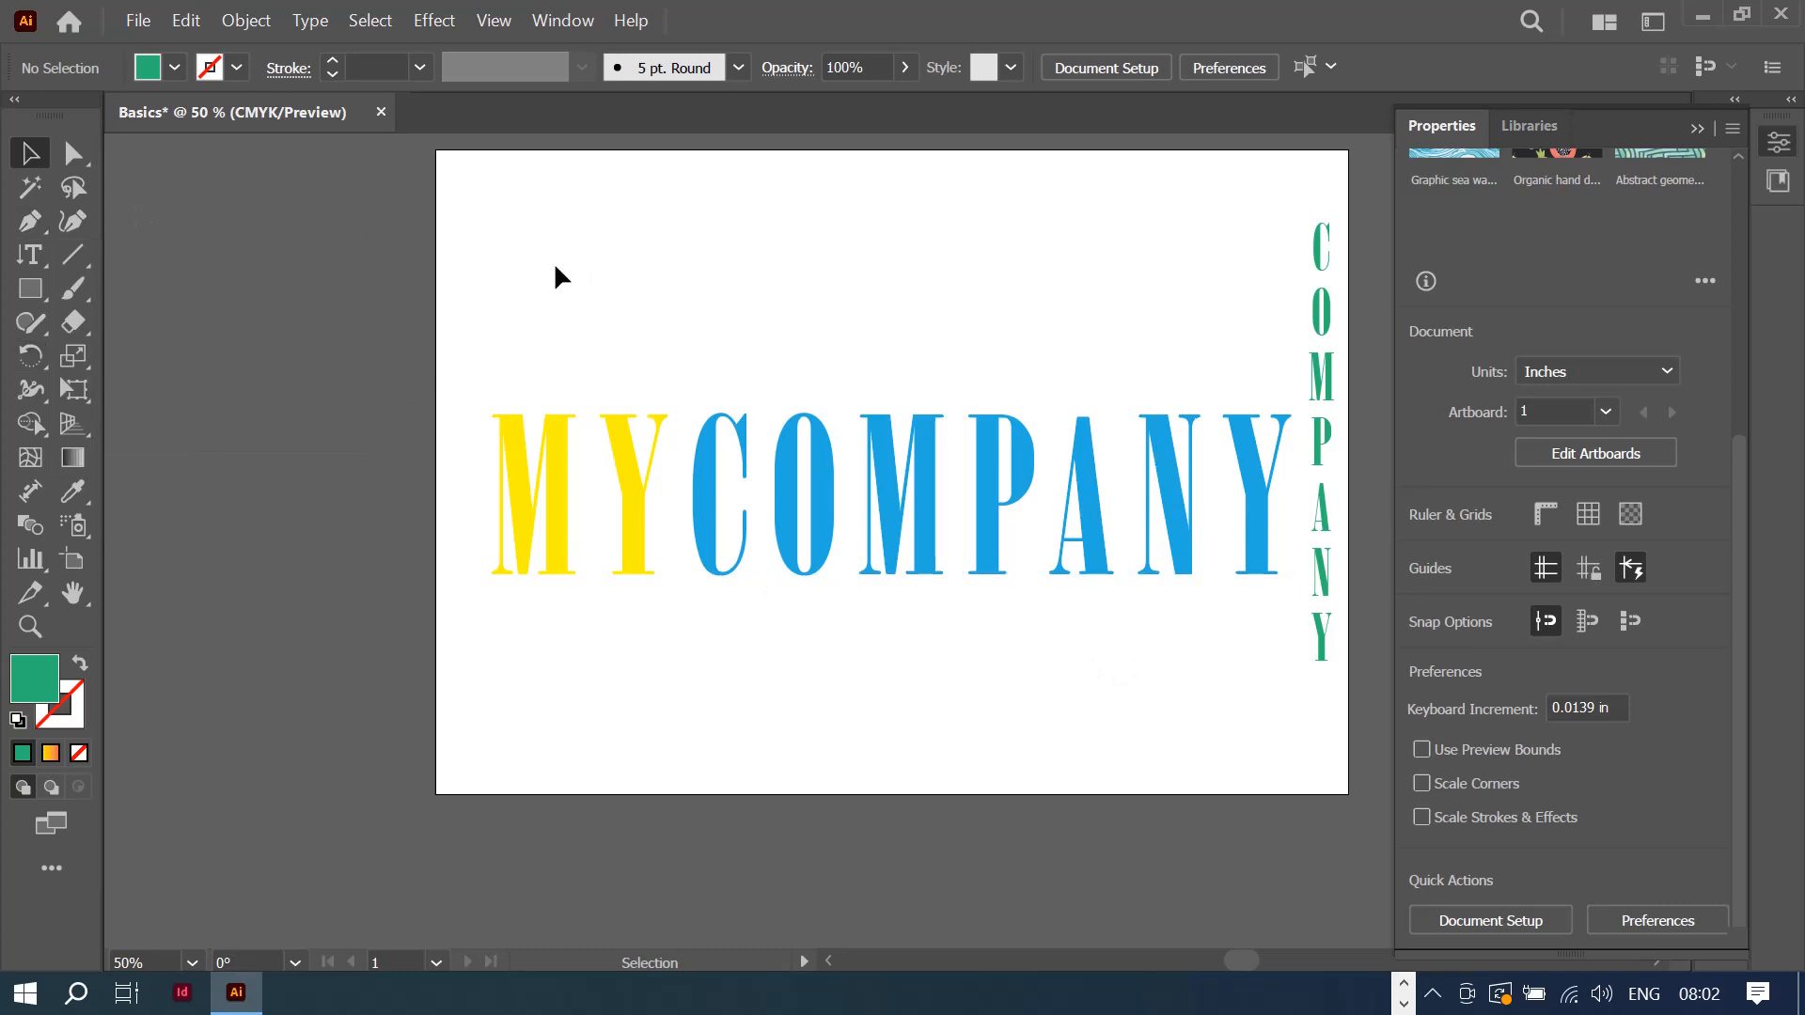
# Step: Delete both the horizontal MYCOMPANY text and the vertical COMPANY text from the artboard
pyautogui.moveTo(505, 195); pyautogui.dragTo(1369, 687)
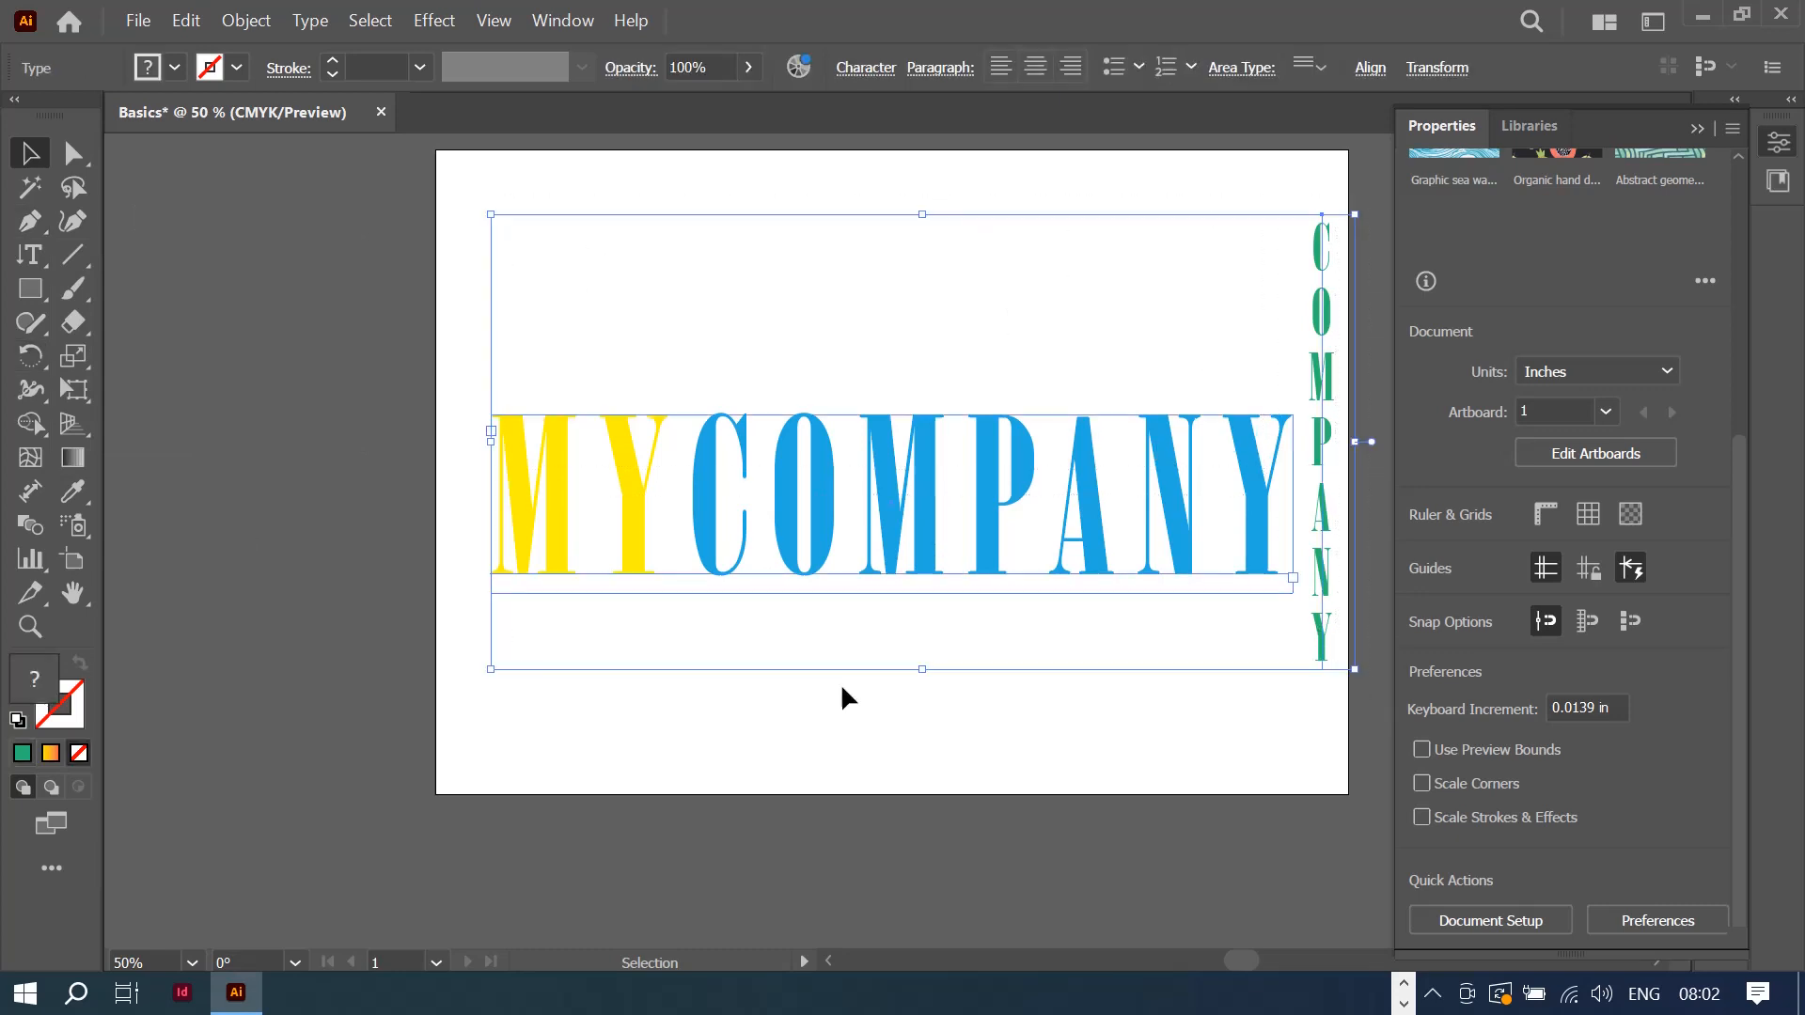
pyautogui.press('Delete')
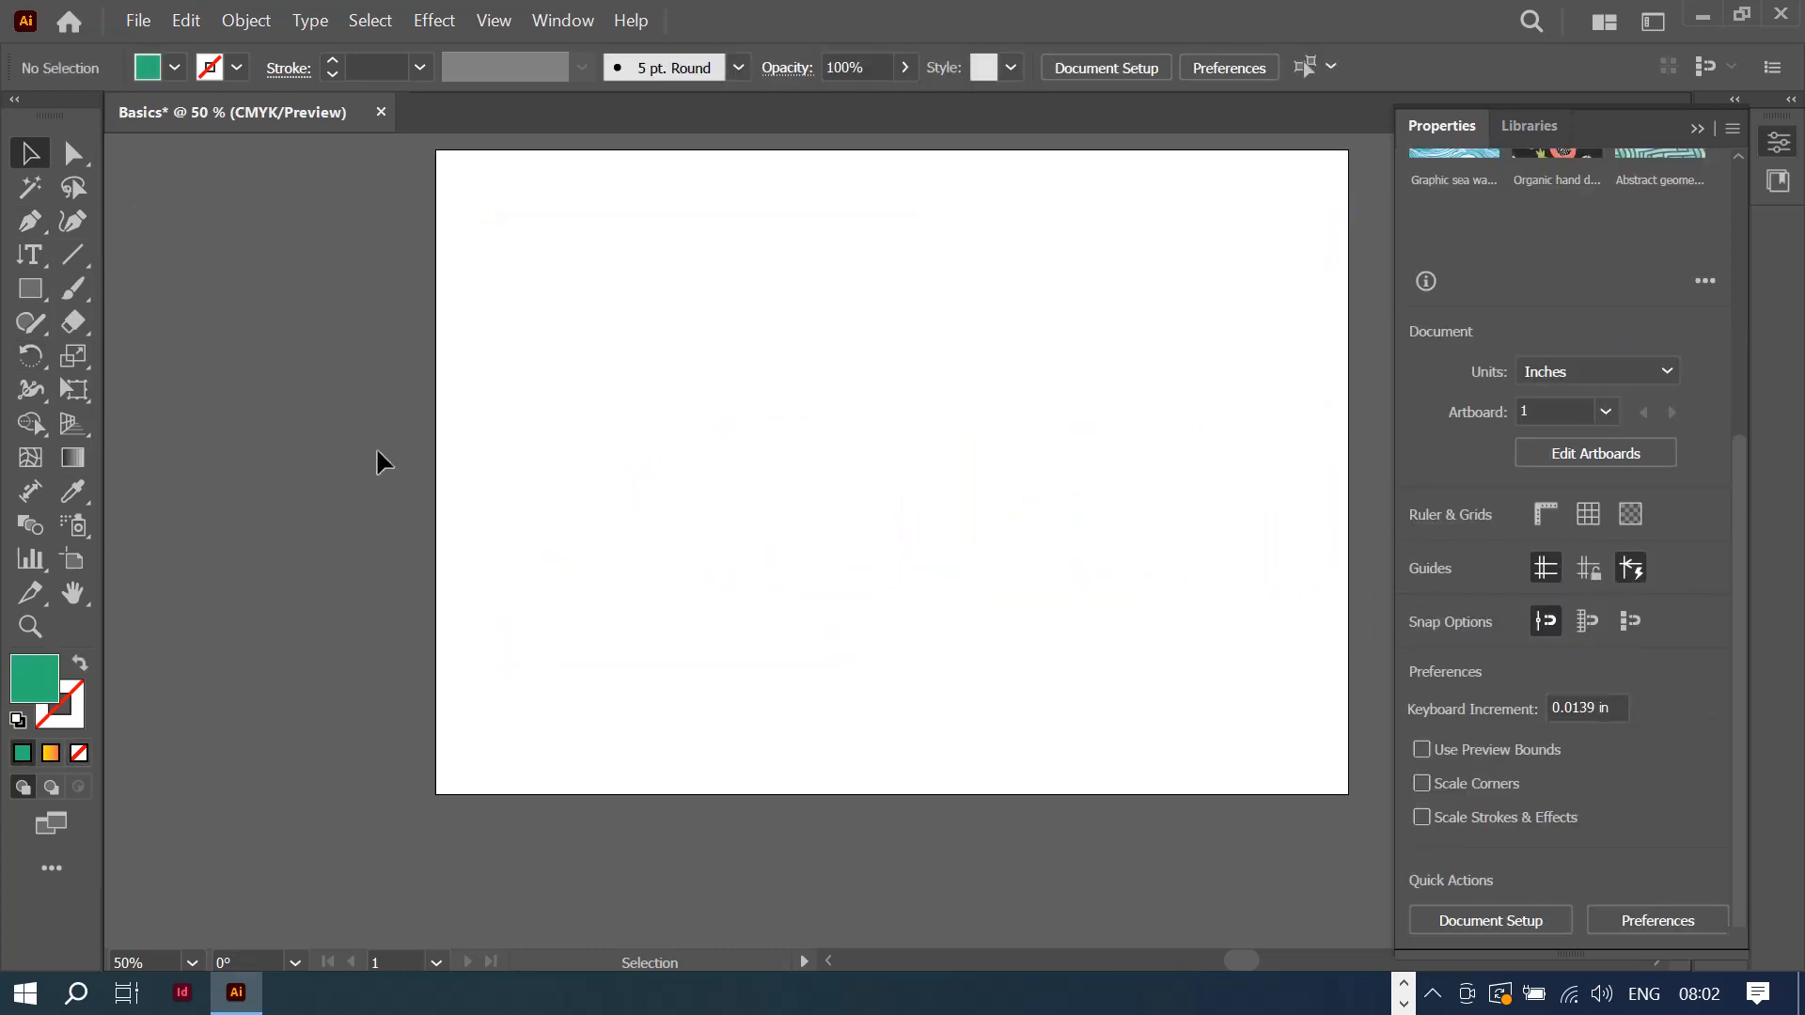
# Step: Draw a nearly horizontal line across the upper part of the artboard with the Line Segment tool, without using its numeric options
pyautogui.click(85, 263)
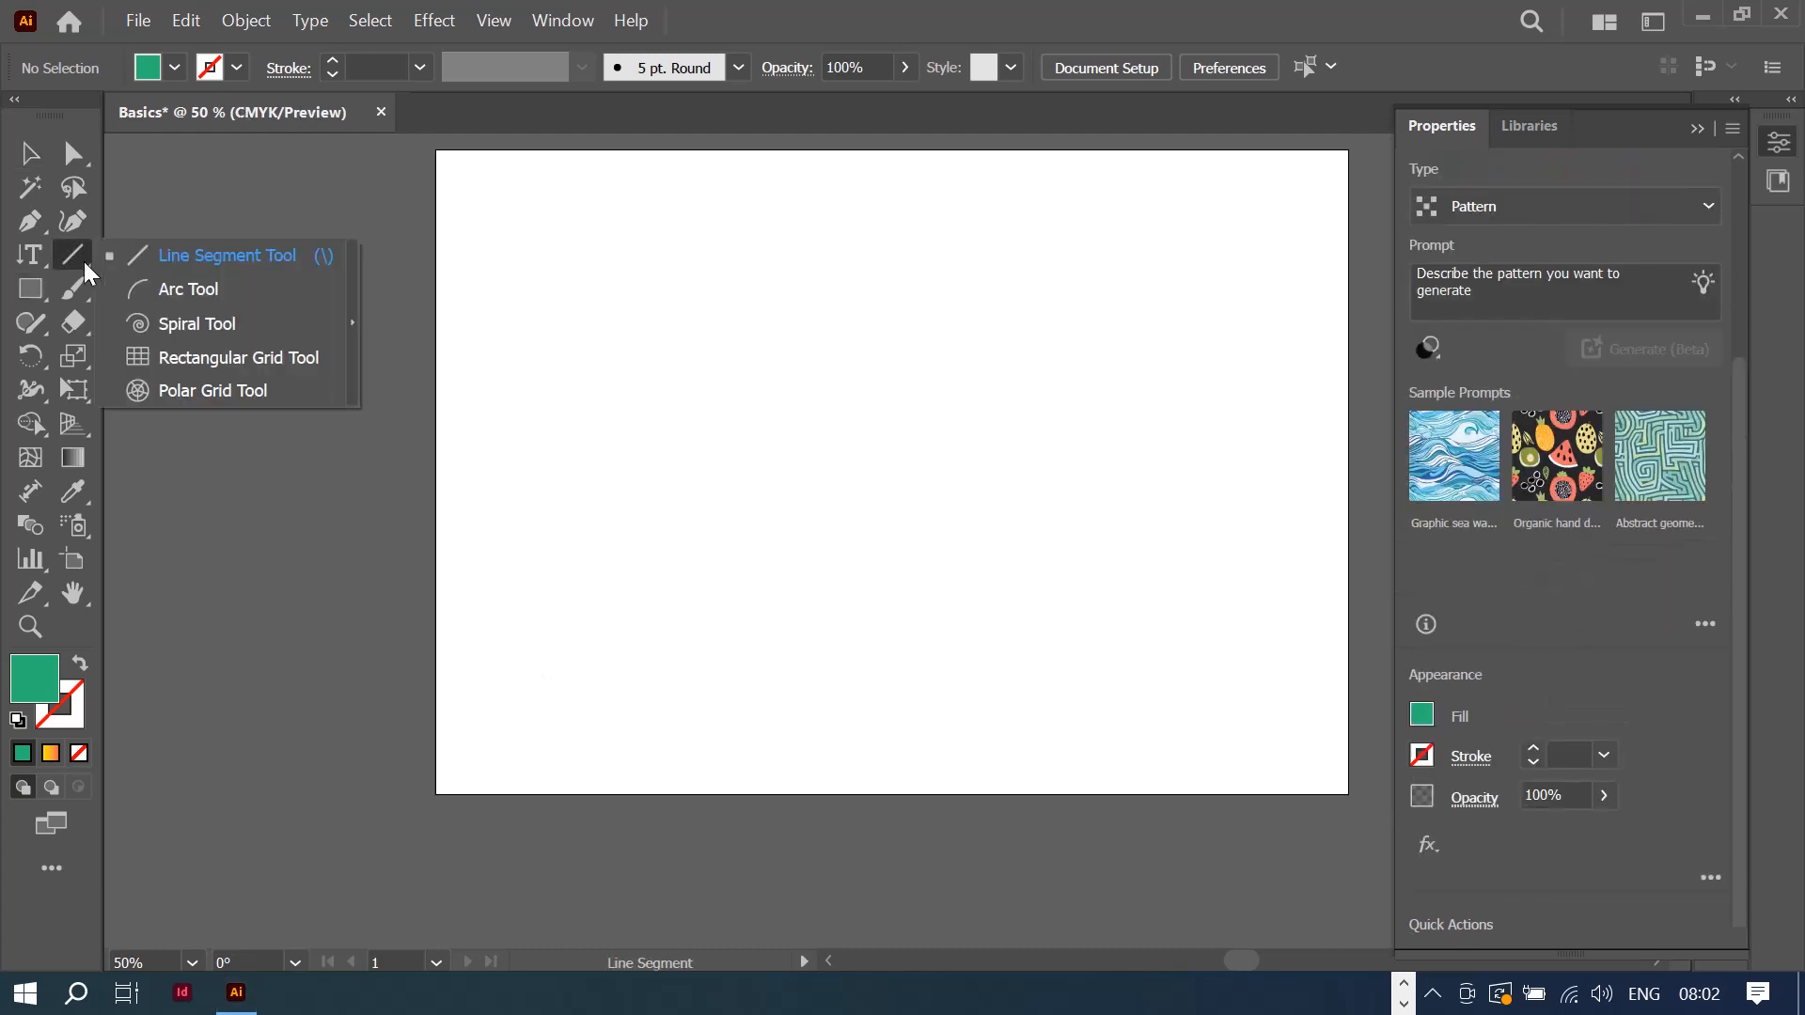
pyautogui.click(77, 256)
pyautogui.moveTo(575, 284); pyautogui.dragTo(530, 282)
pyautogui.click(1188, 249)
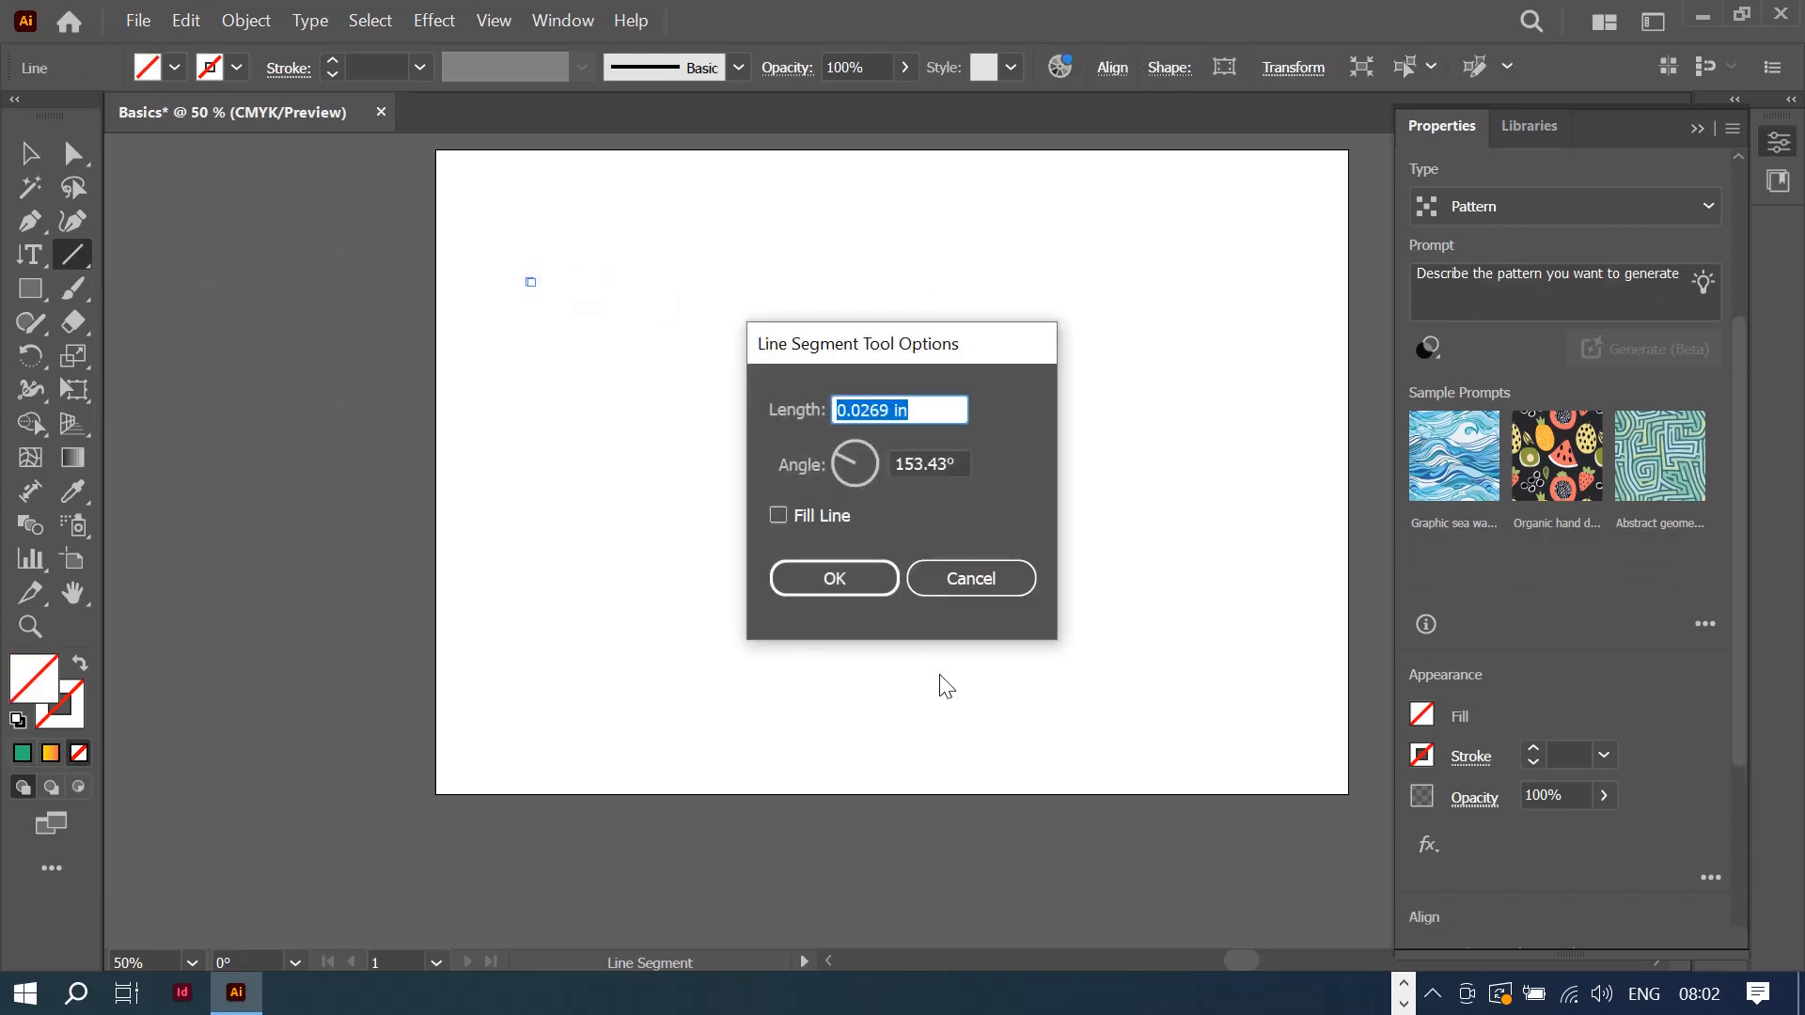
pyautogui.click(948, 585)
pyautogui.moveTo(516, 325); pyautogui.dragTo(1227, 321)
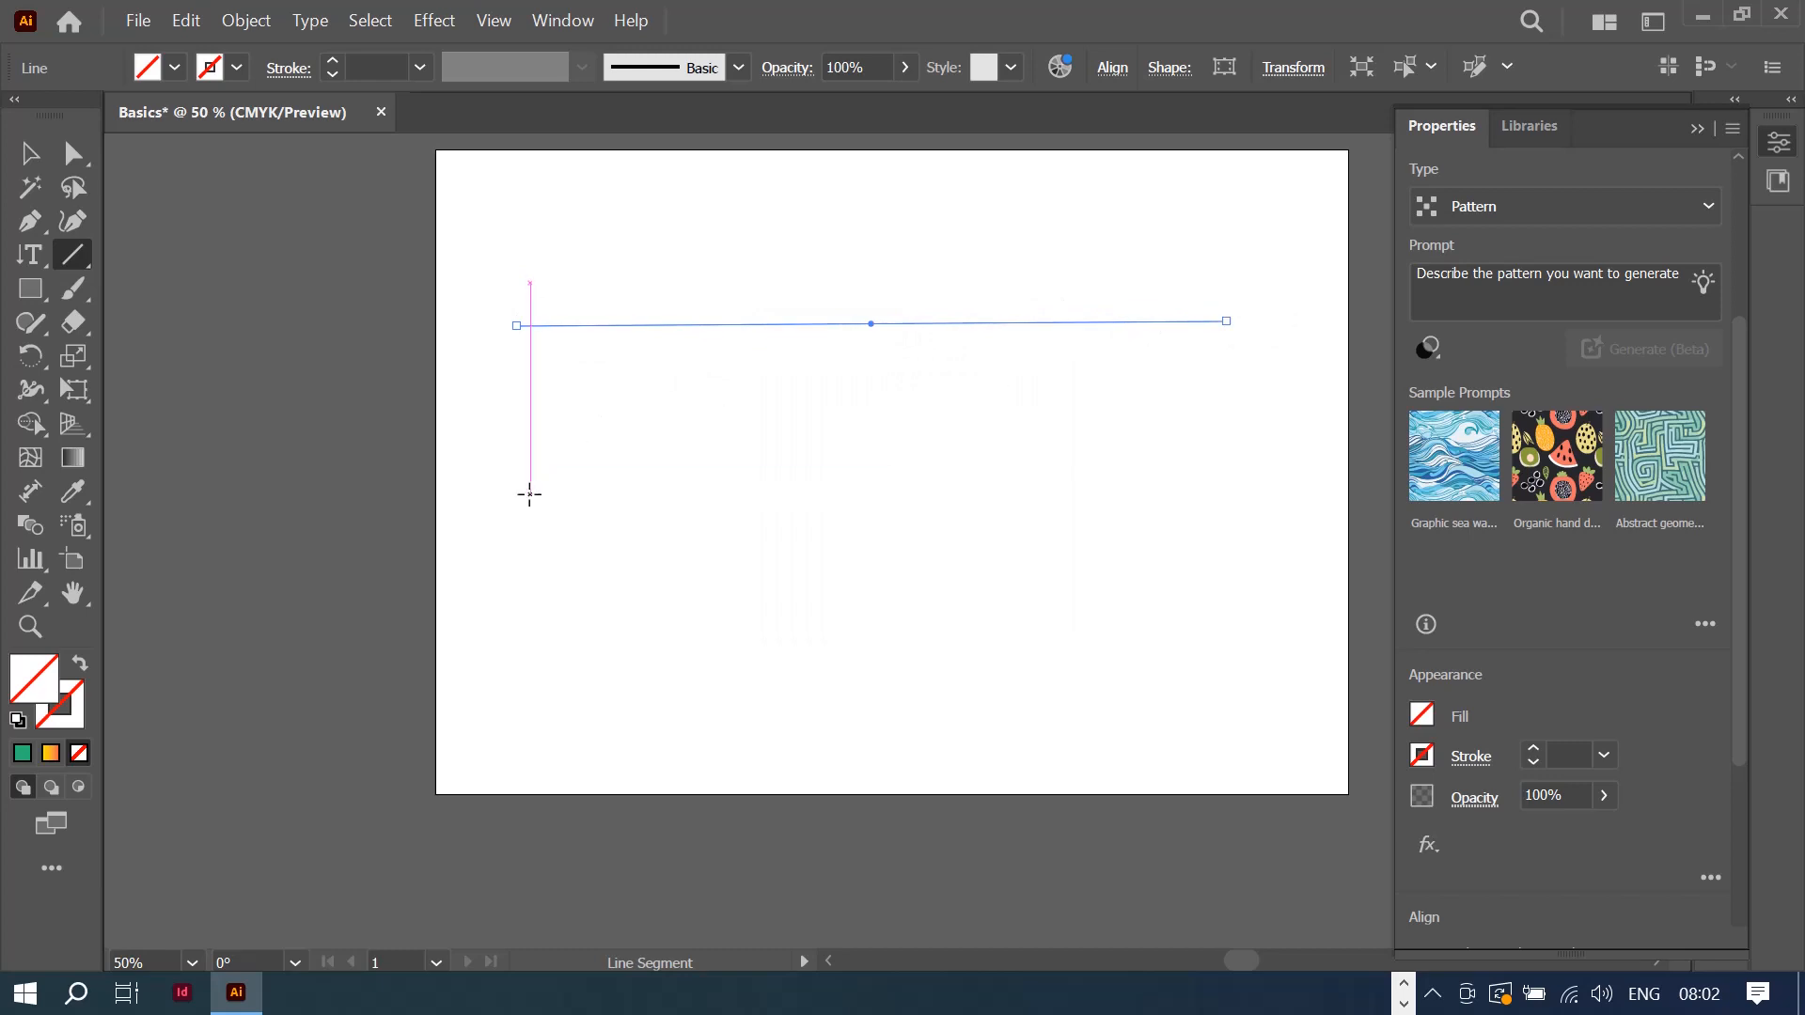
# Step: Draw more vertical, diagonal and horizontal line segments across the artboard, ending with a perfectly vertical one in its right part
pyautogui.moveTo(814, 396); pyautogui.dragTo(817, 776)
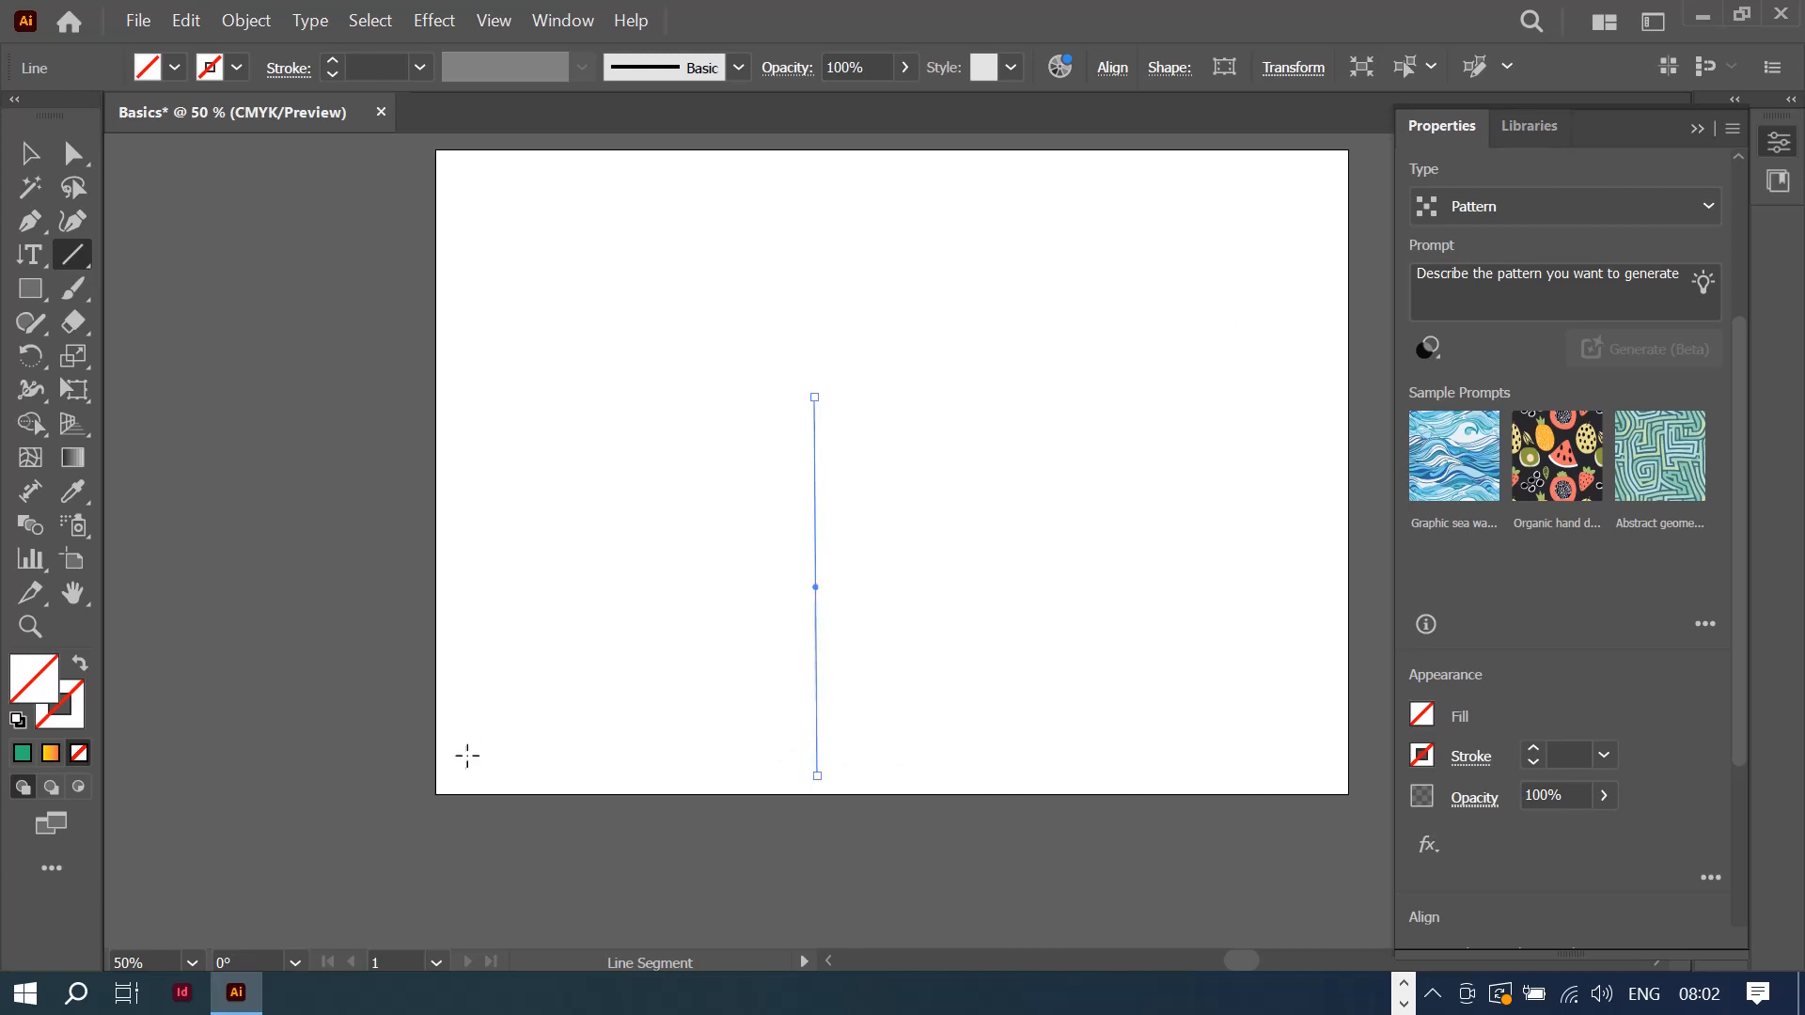
pyautogui.moveTo(465, 756); pyautogui.dragTo(1278, 200)
pyautogui.moveTo(1042, 597); pyautogui.dragTo(627, 362)
pyautogui.moveTo(564, 498); pyautogui.dragTo(1322, 546)
pyautogui.moveTo(1136, 738); pyautogui.dragTo(1111, 274)
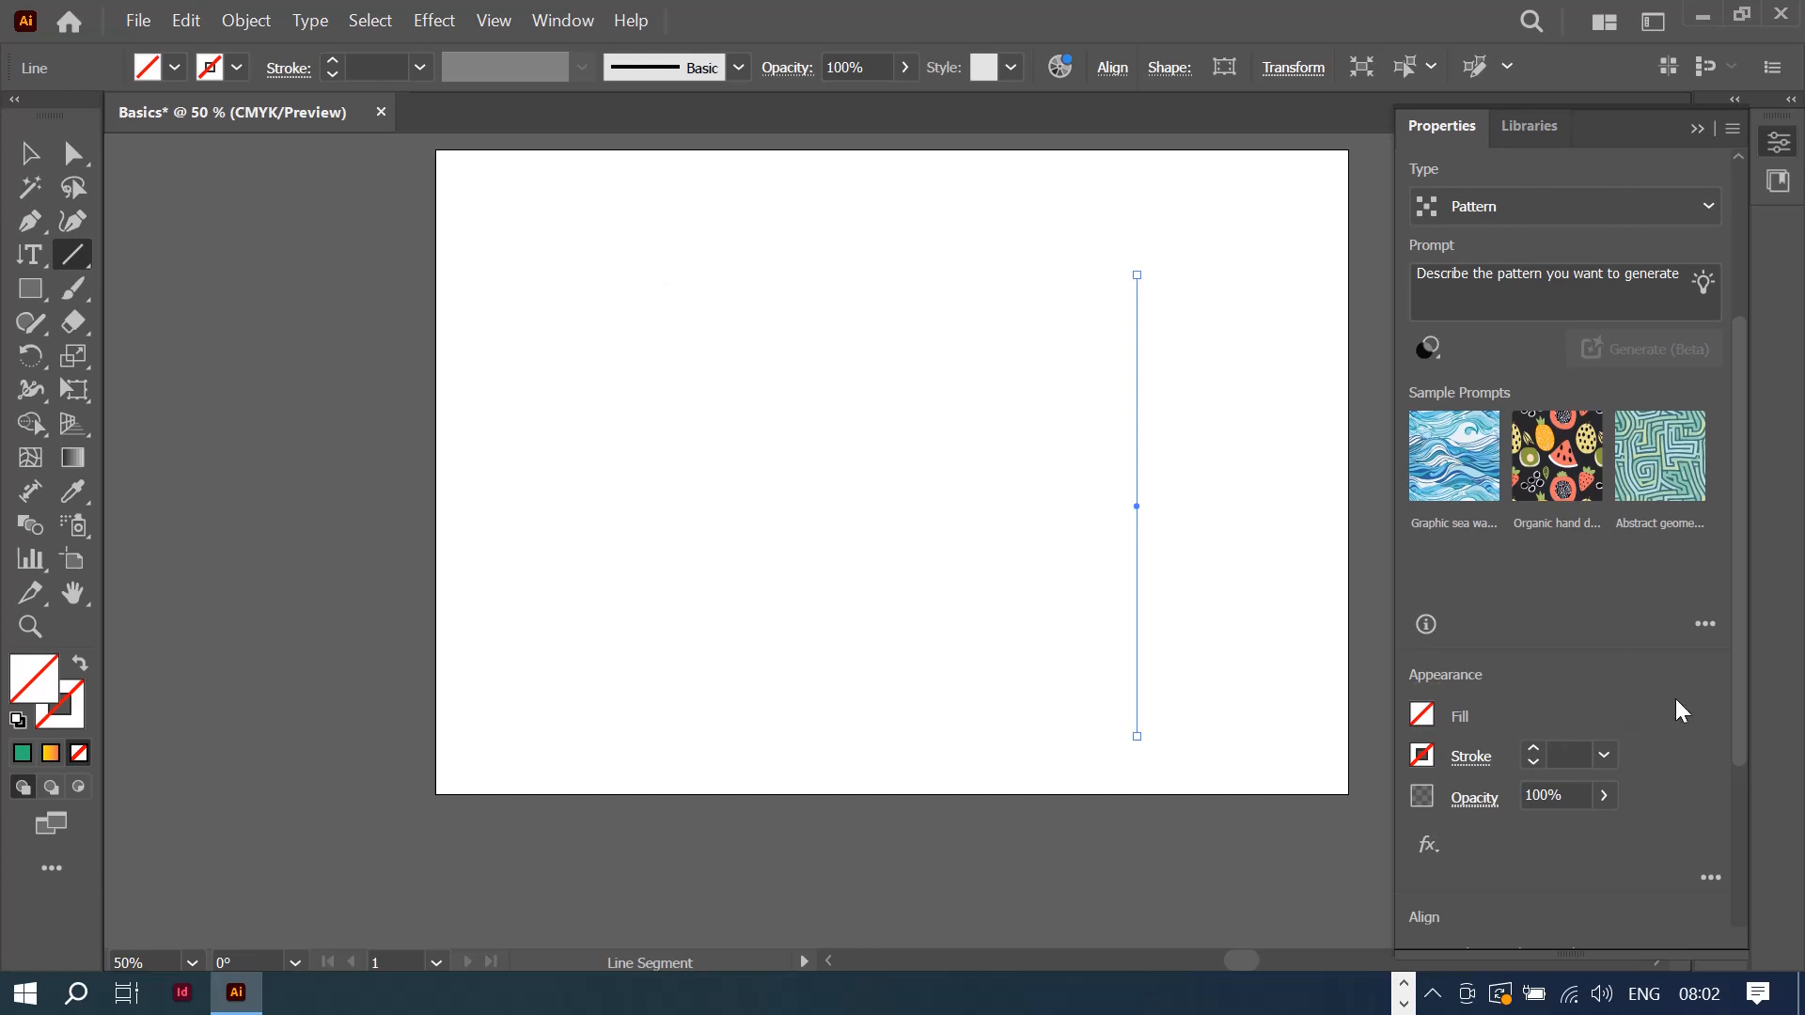
# Step: Give the selected vertical line a bright red stroke colour
pyautogui.scroll(-3, 1679, 705)
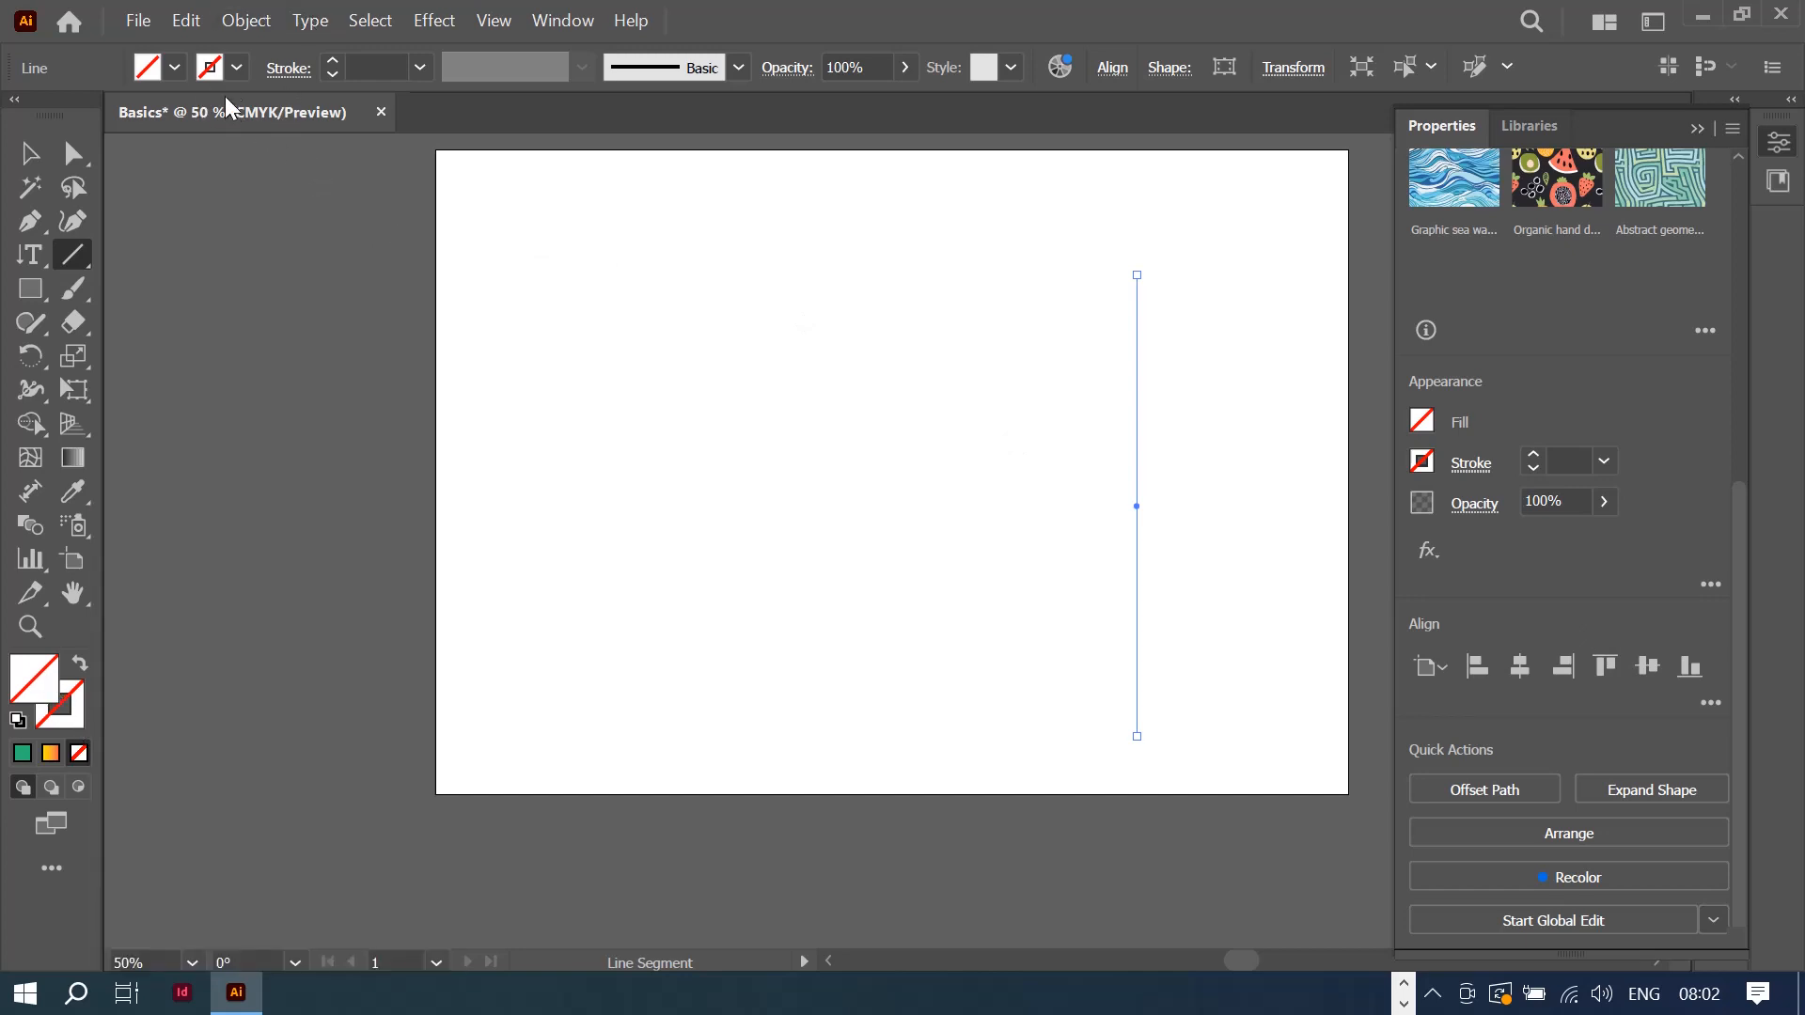
pyautogui.click(235, 71)
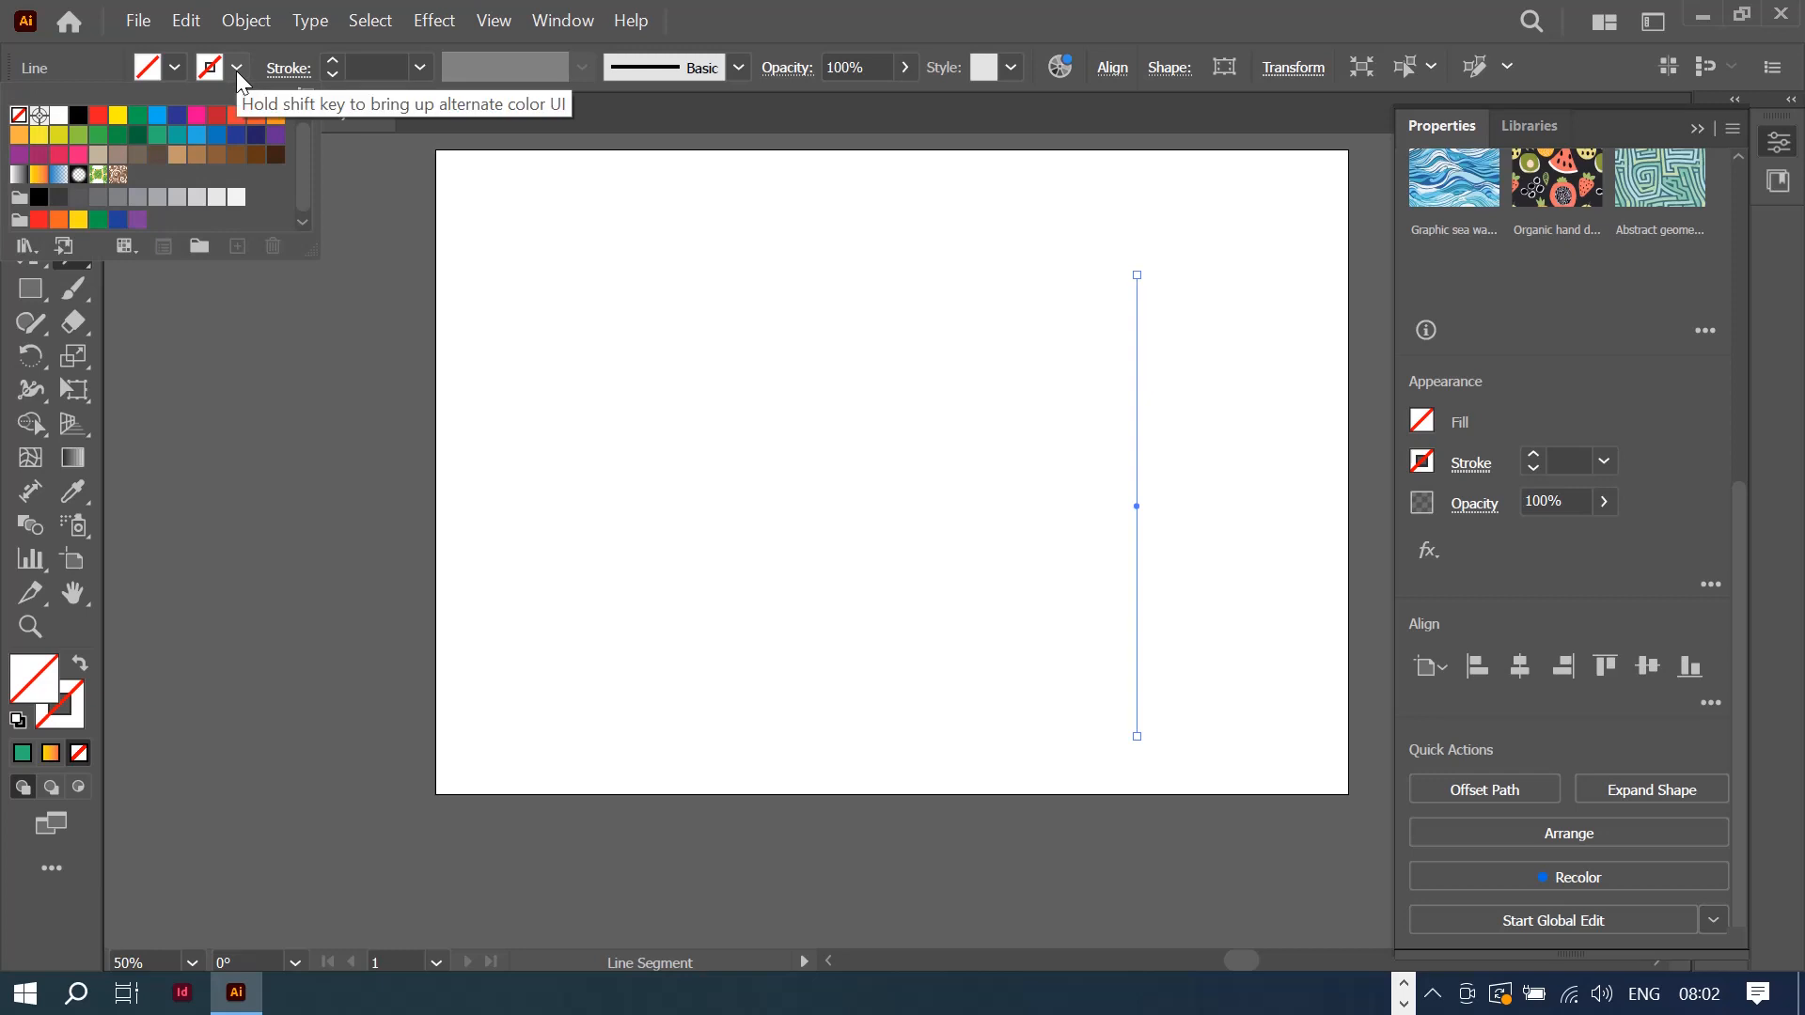
pyautogui.click(98, 118)
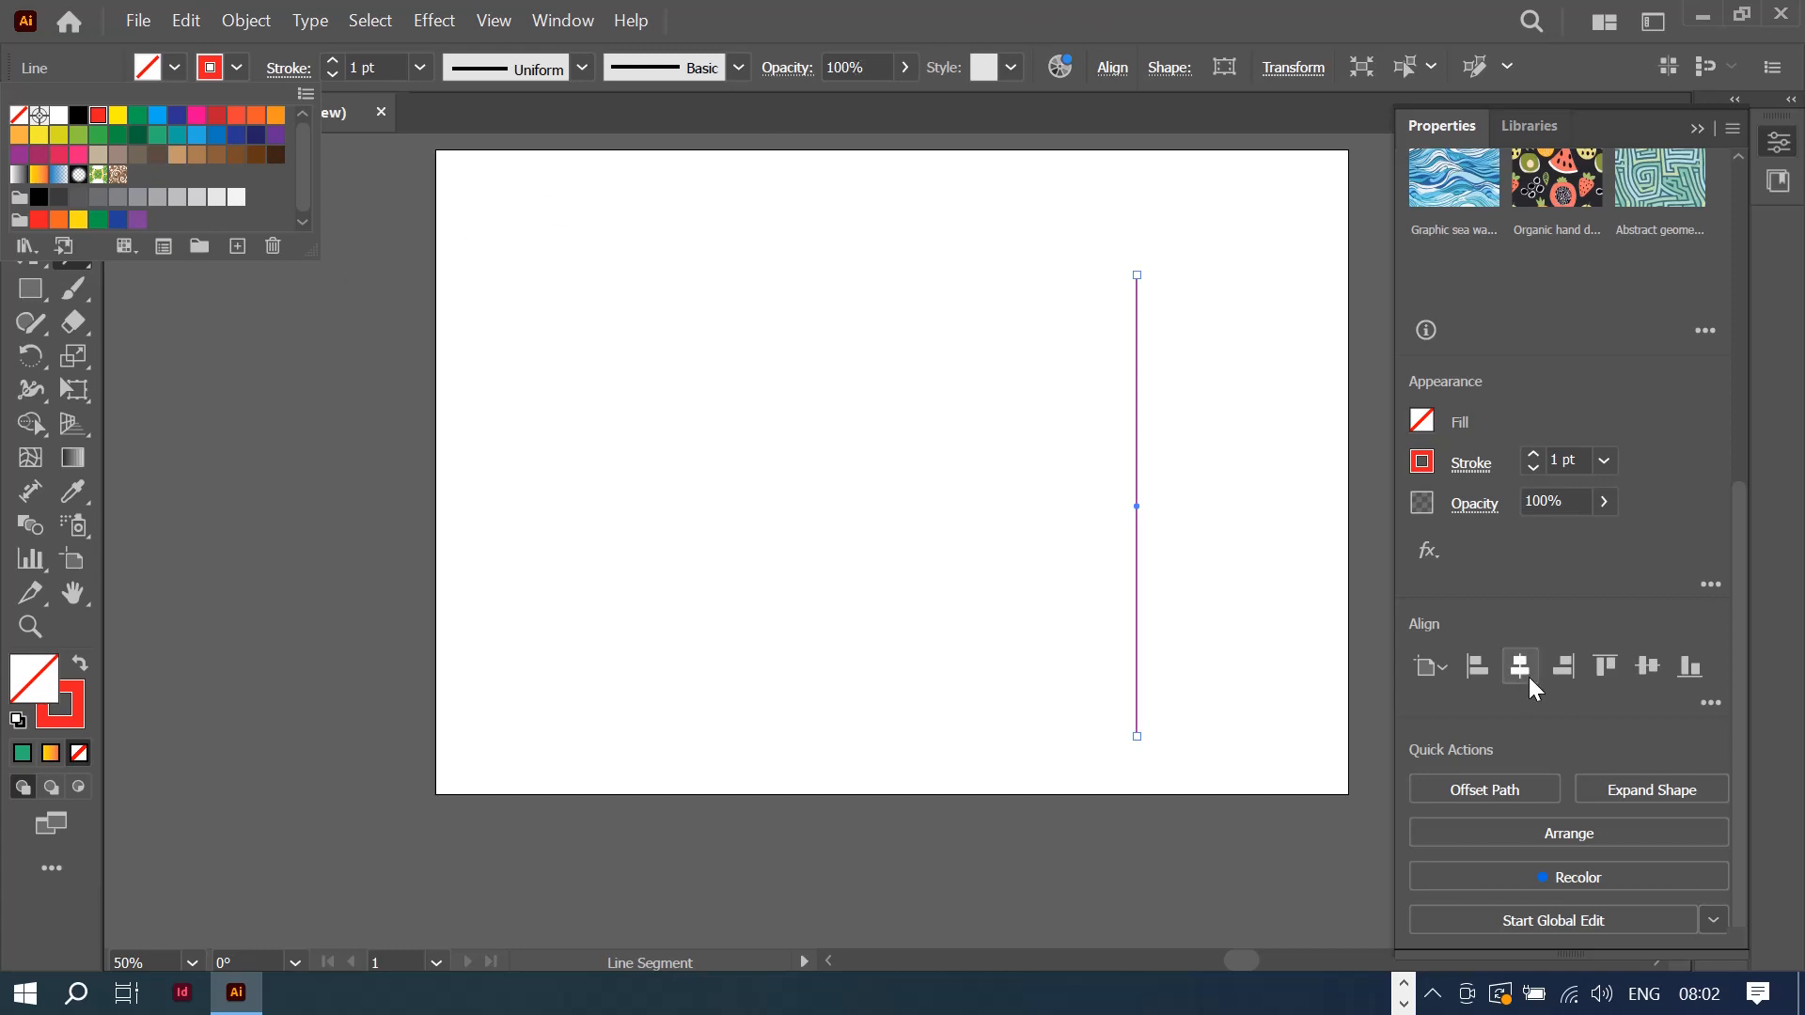
# Step: Increase the stroke weight of the red vertical line to 11 pt
pyautogui.click(1534, 454)
pyautogui.click(1535, 454)
pyautogui.click(1534, 454)
pyautogui.click(1534, 454)
pyautogui.click(1534, 454)
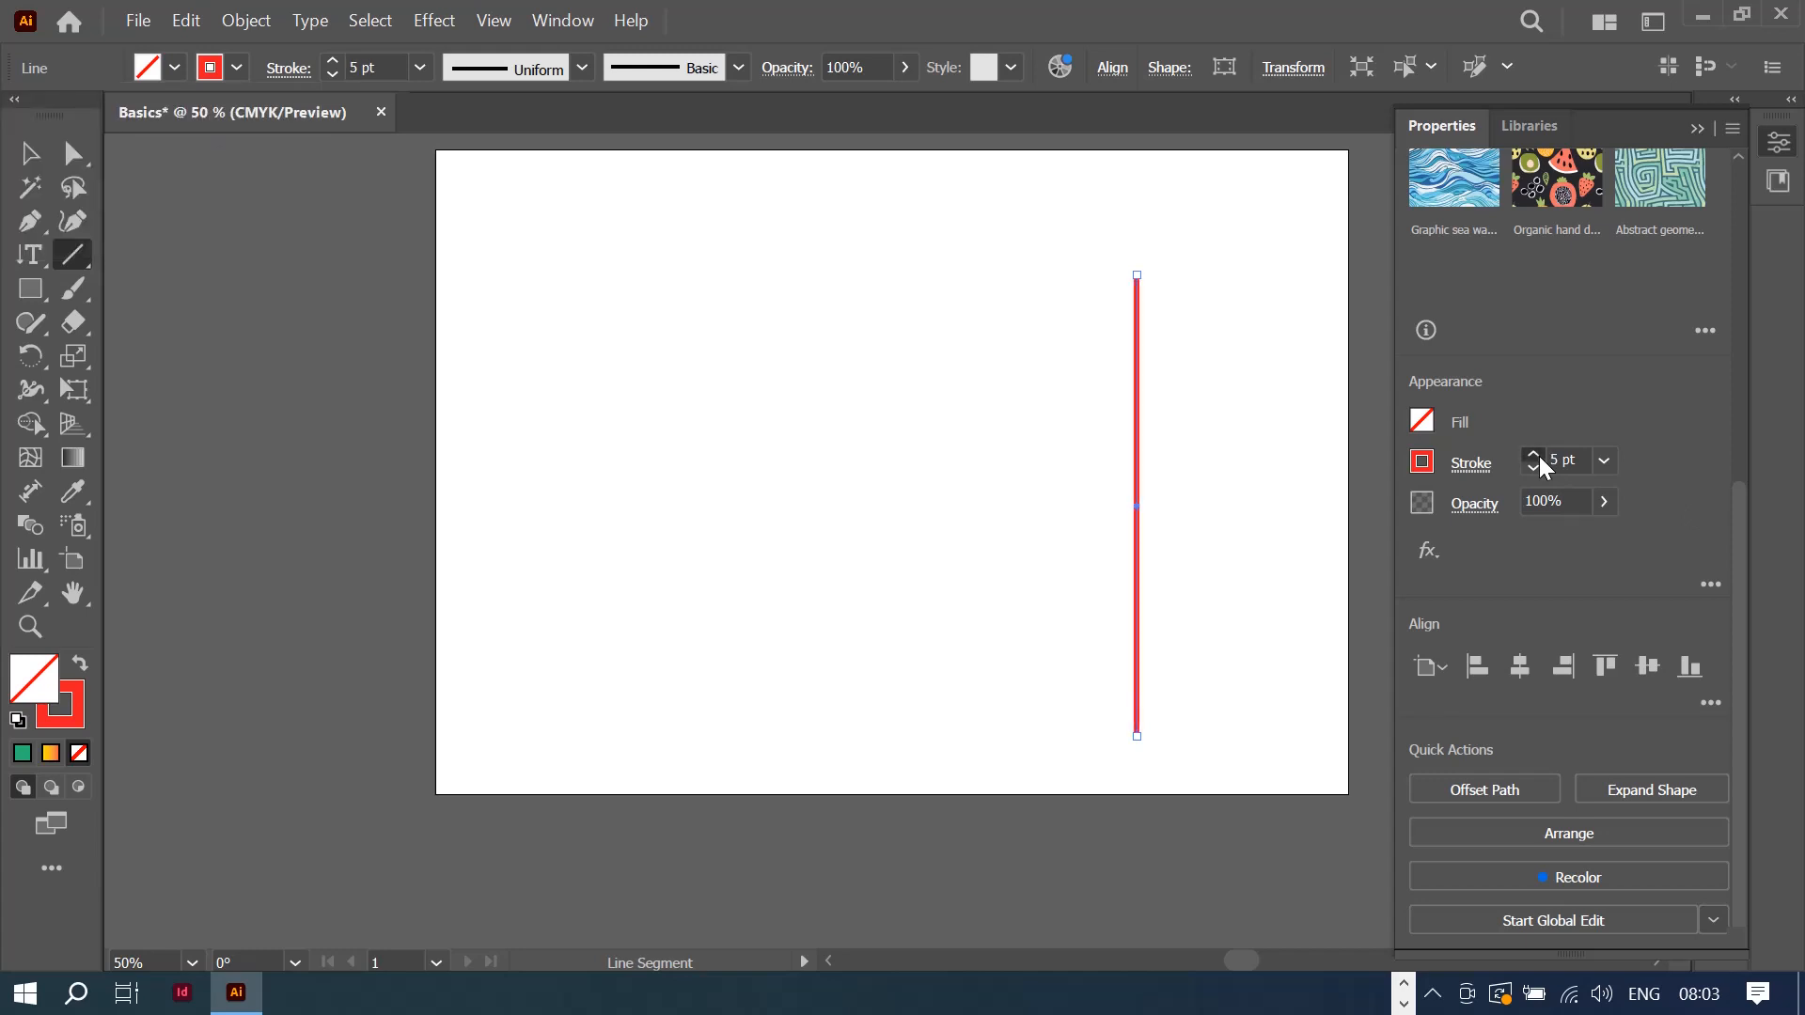
pyautogui.click(1538, 454)
pyautogui.click(1539, 454)
pyautogui.click(1539, 454)
pyautogui.click(1538, 455)
pyautogui.click(1539, 454)
pyautogui.click(1538, 454)
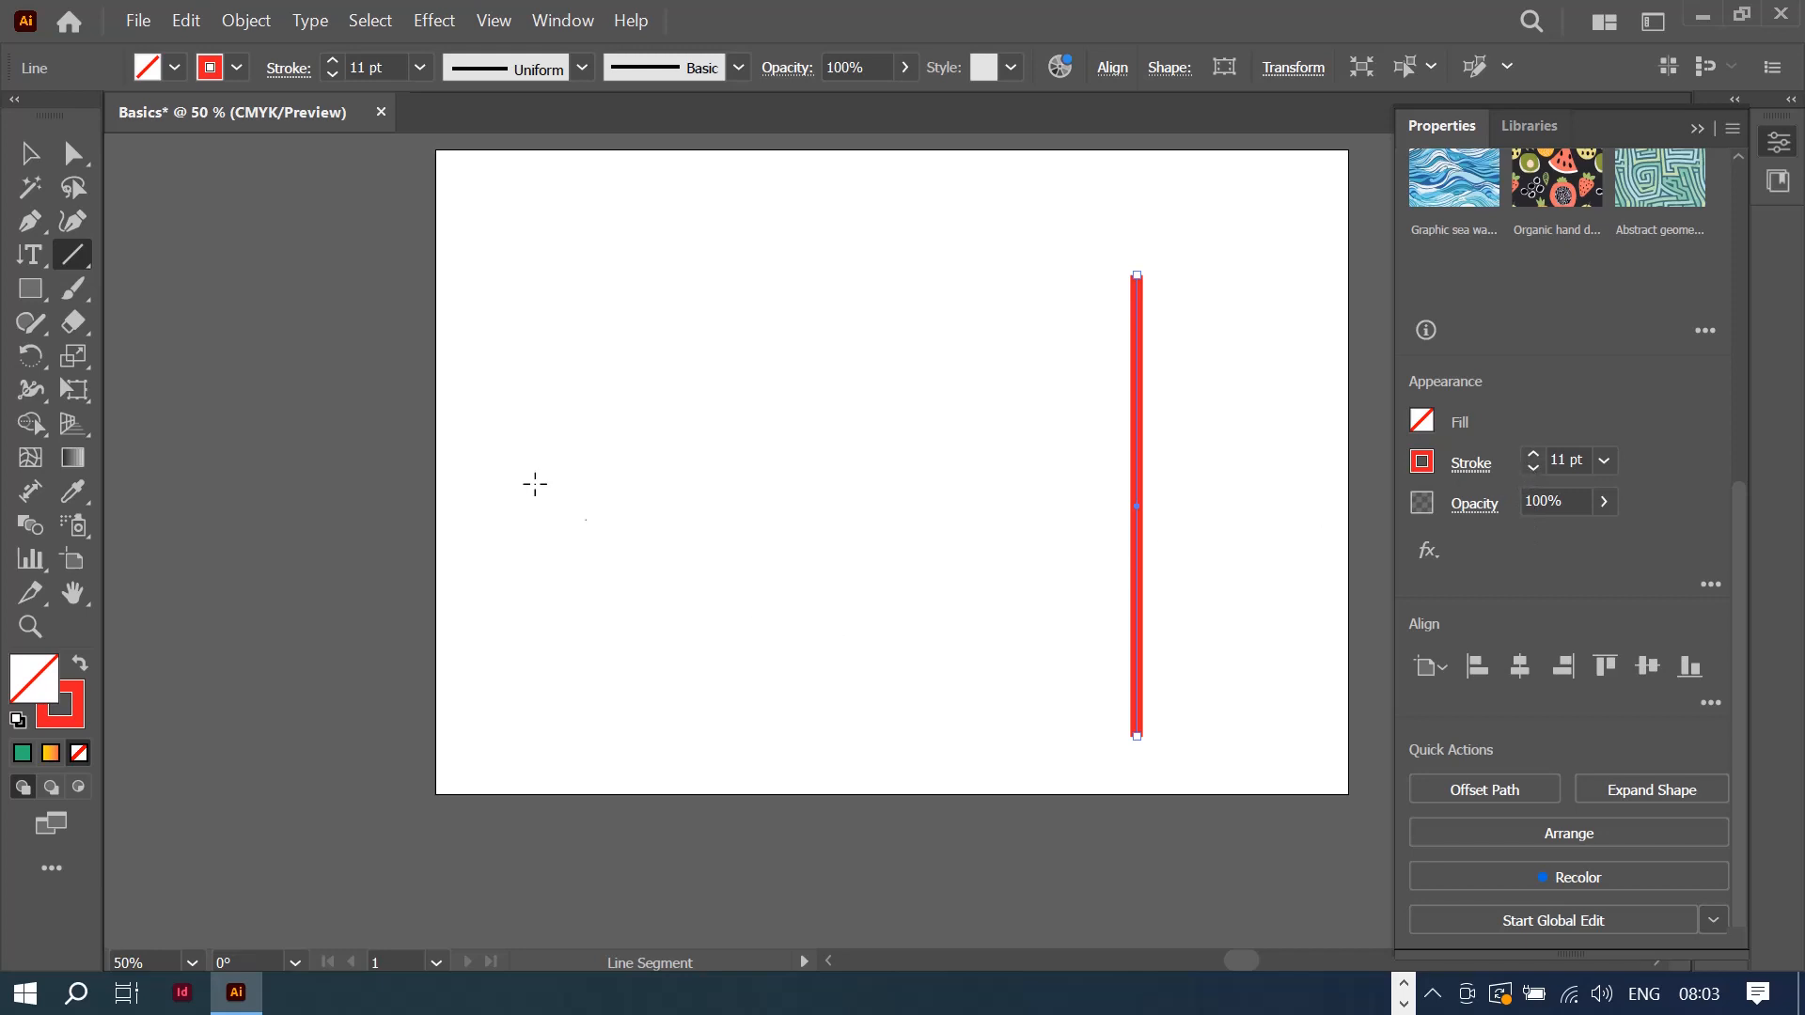
# Step: Draw a straight red horizontal line across the artboard and a 45-degree diagonal rising from its lower left past the upper edge
pyautogui.moveTo(519, 491)
pyautogui.mouseDown()
pyautogui.moveTo(464, 439)
pyautogui.moveTo(1260, 480)
pyautogui.mouseUp()
pyautogui.moveTo(594, 694)
pyautogui.mouseDown()
pyautogui.moveTo(955, 419)
pyautogui.moveTo(1288, 260)
pyautogui.mouseUp()
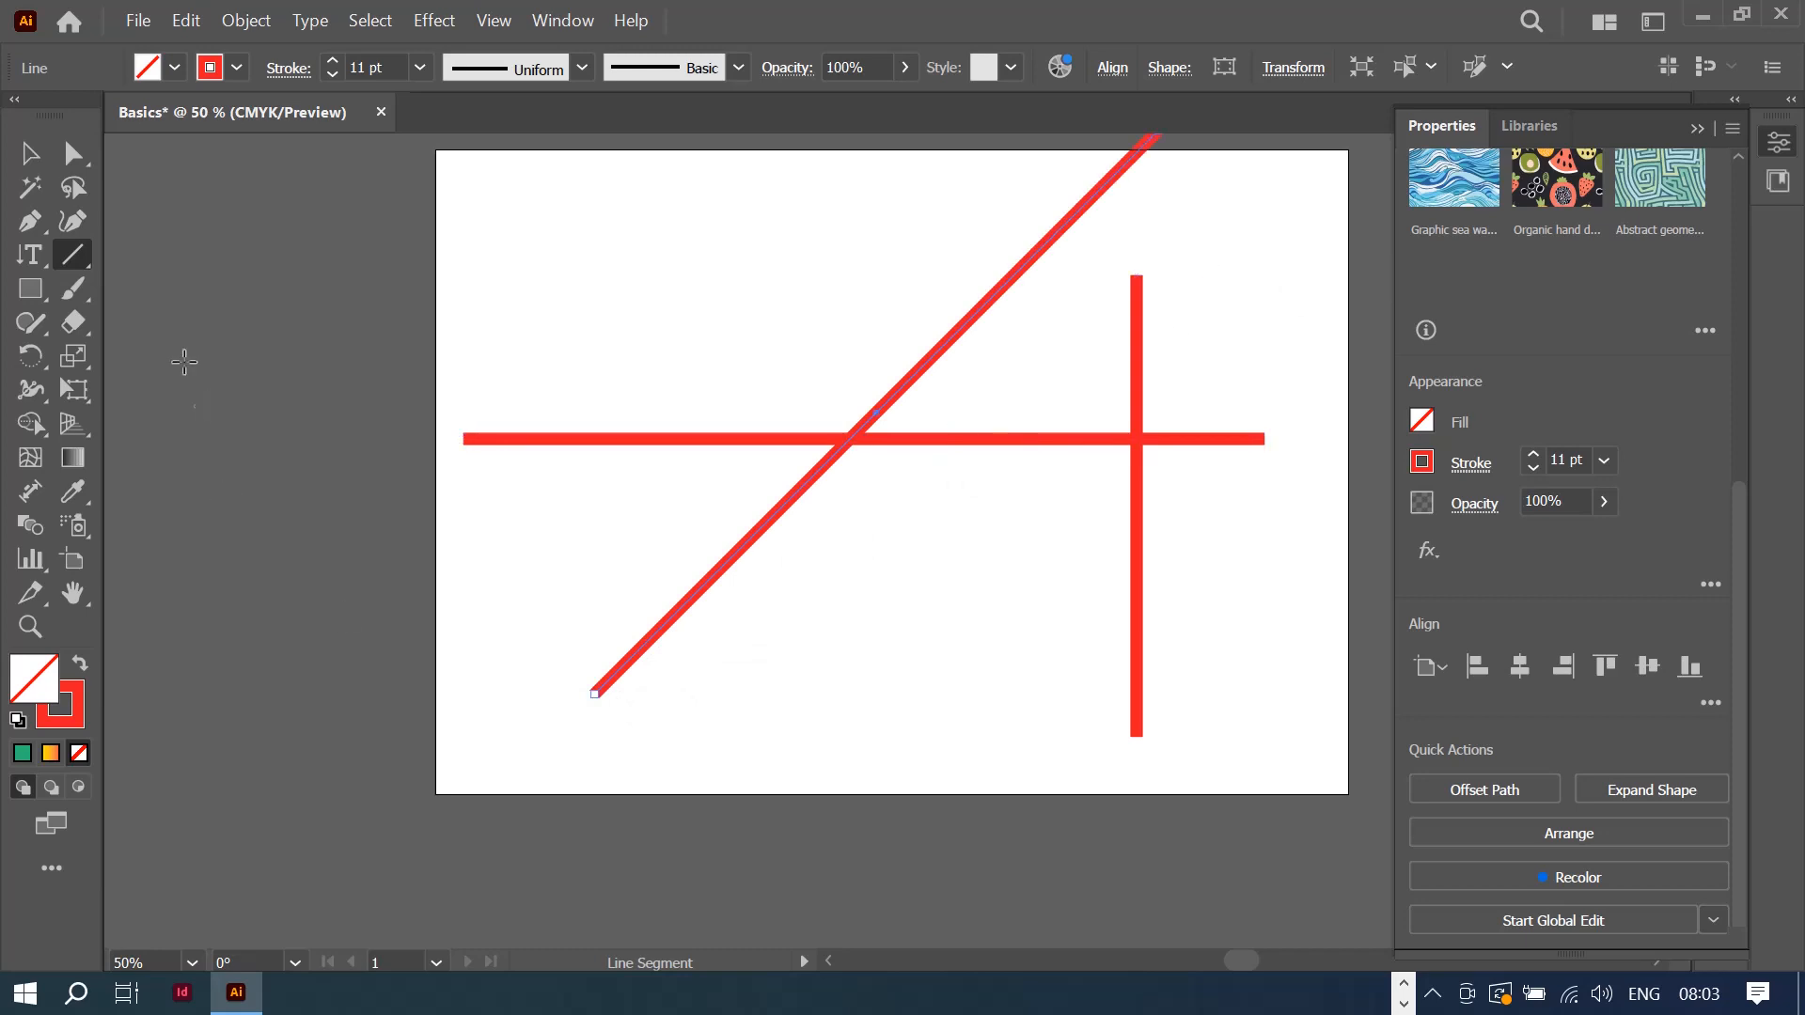
# Step: Draw four red arcs with the Arc tool: one near the artboard's upper left, two large rising ones and one curving down to the lower left
pyautogui.click(80, 241)
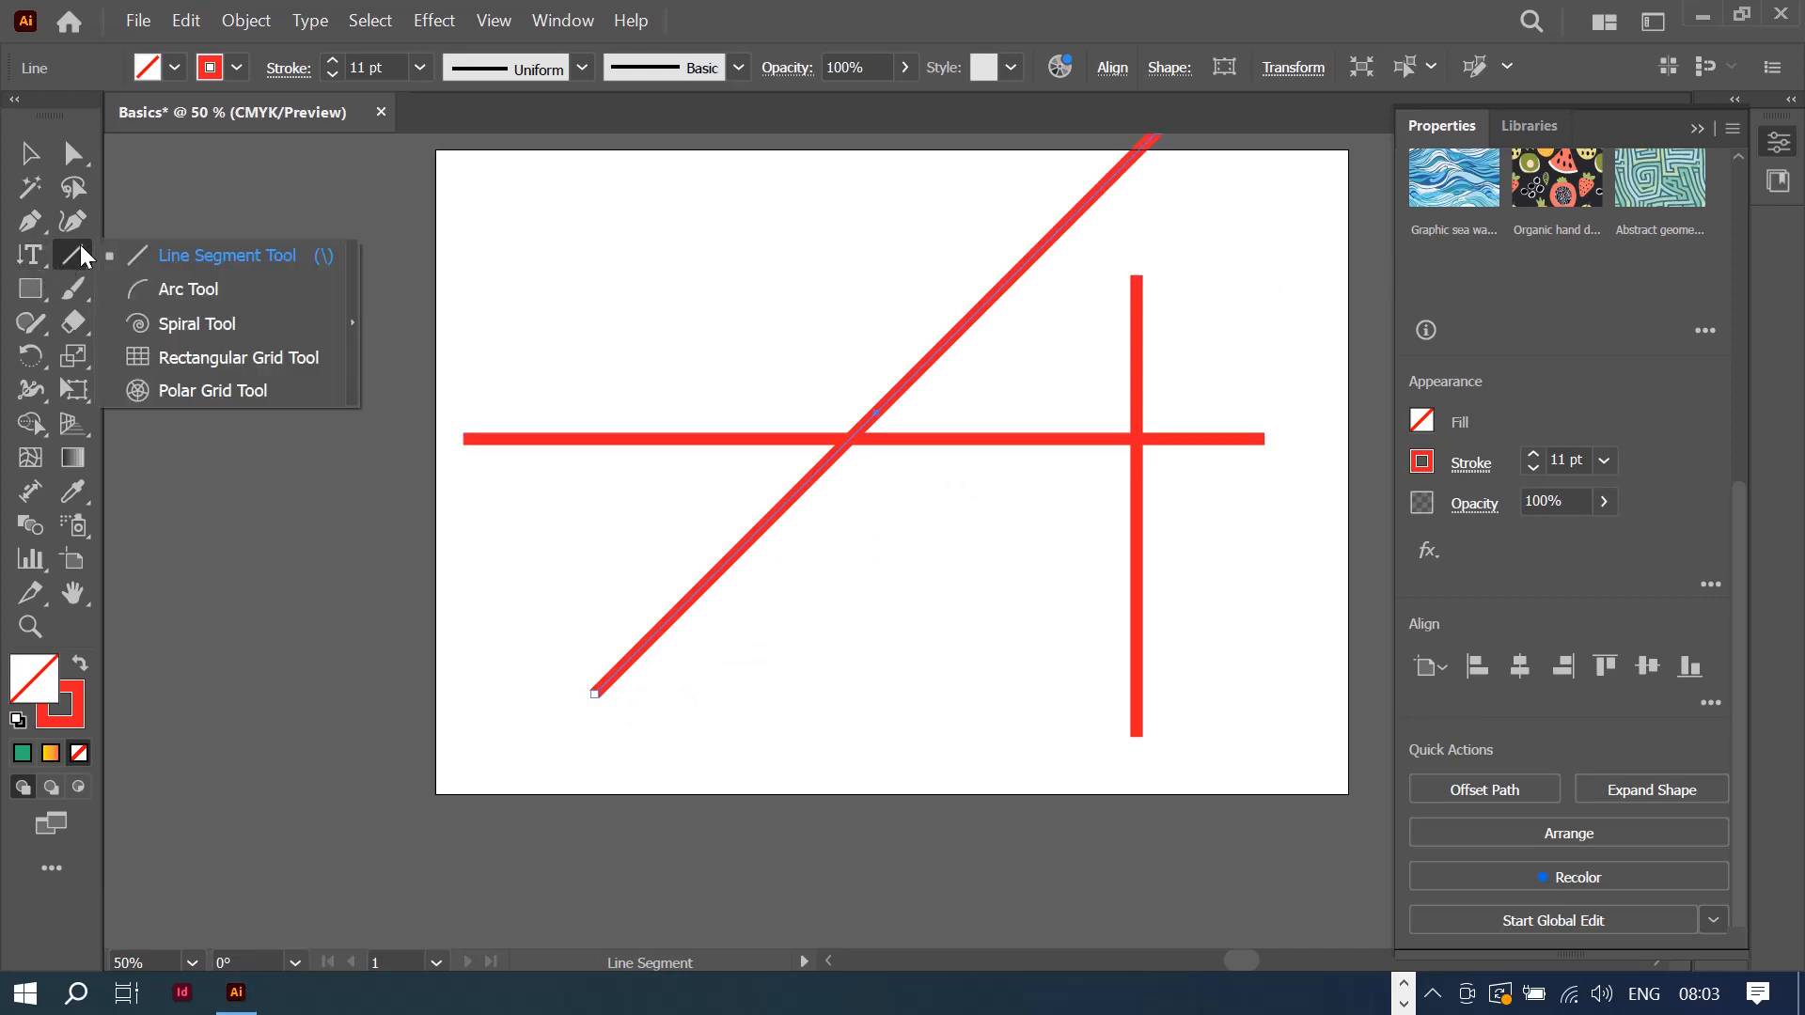
pyautogui.click(215, 285)
pyautogui.moveTo(504, 289); pyautogui.dragTo(734, 203)
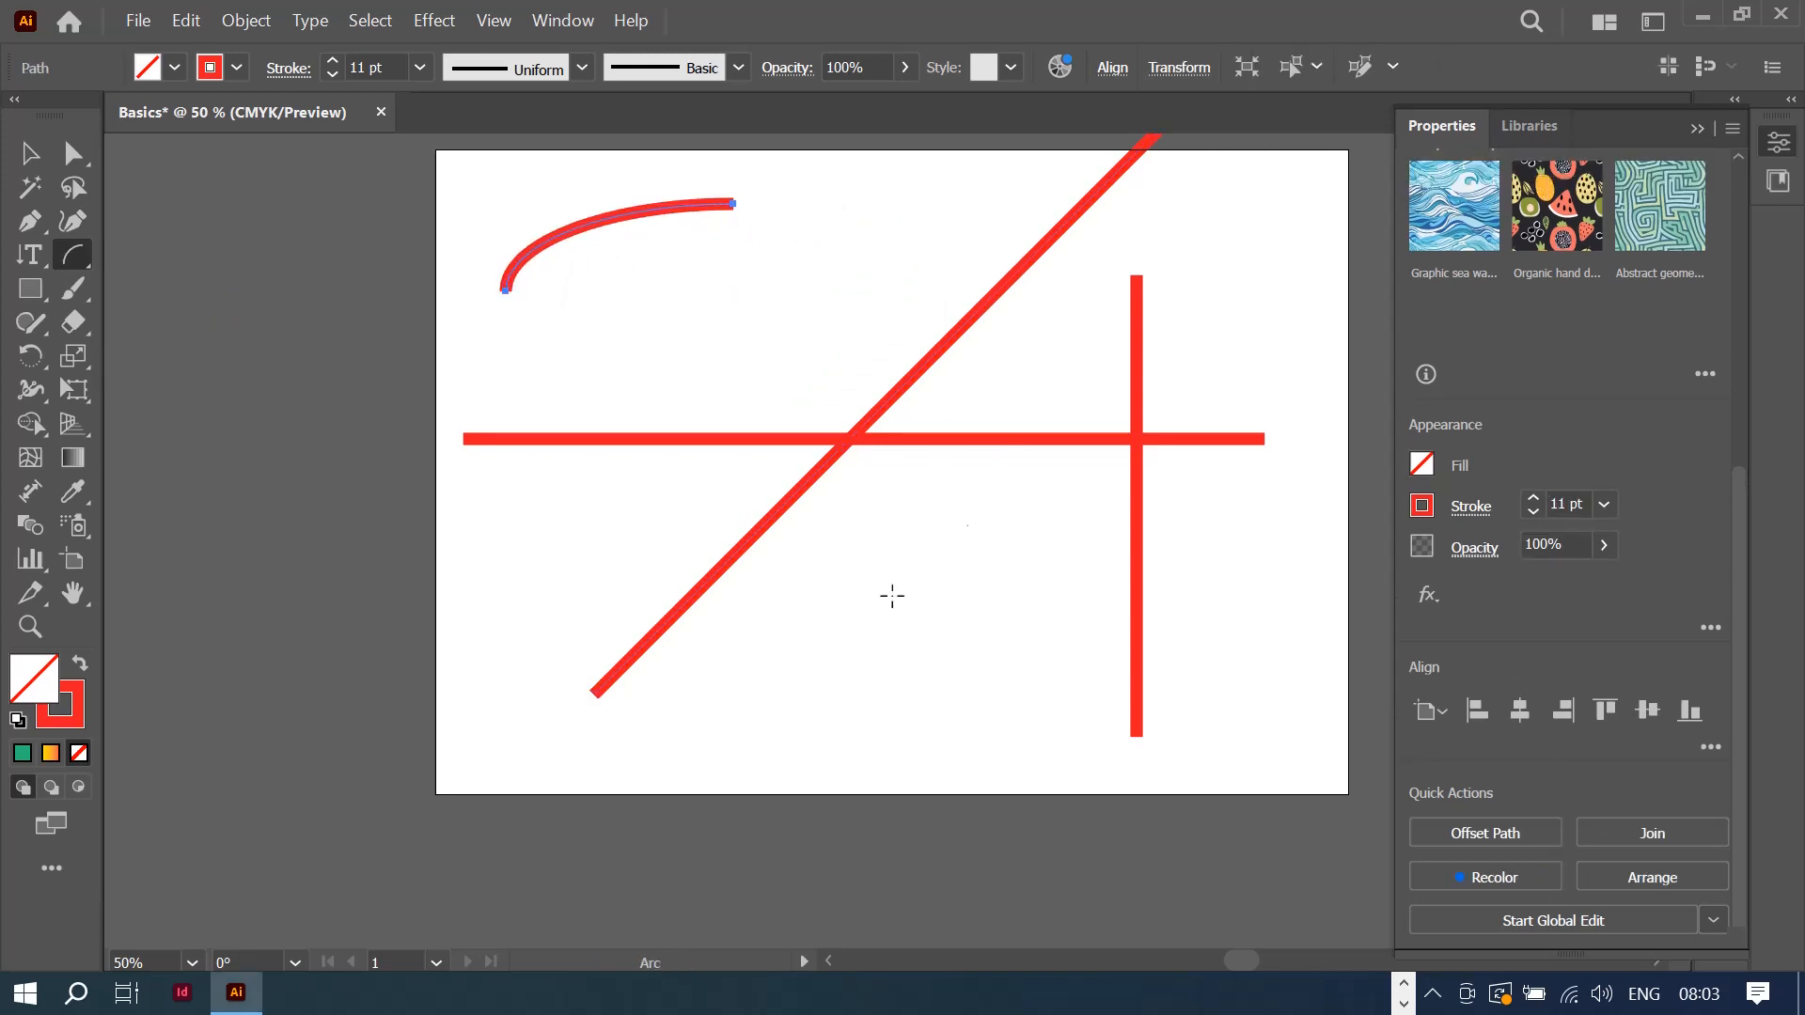
pyautogui.moveTo(792, 677); pyautogui.dragTo(1201, 308)
pyautogui.moveTo(990, 709); pyautogui.dragTo(1297, 445)
pyautogui.moveTo(711, 309); pyautogui.dragTo(558, 632)
pyautogui.click(83, 266)
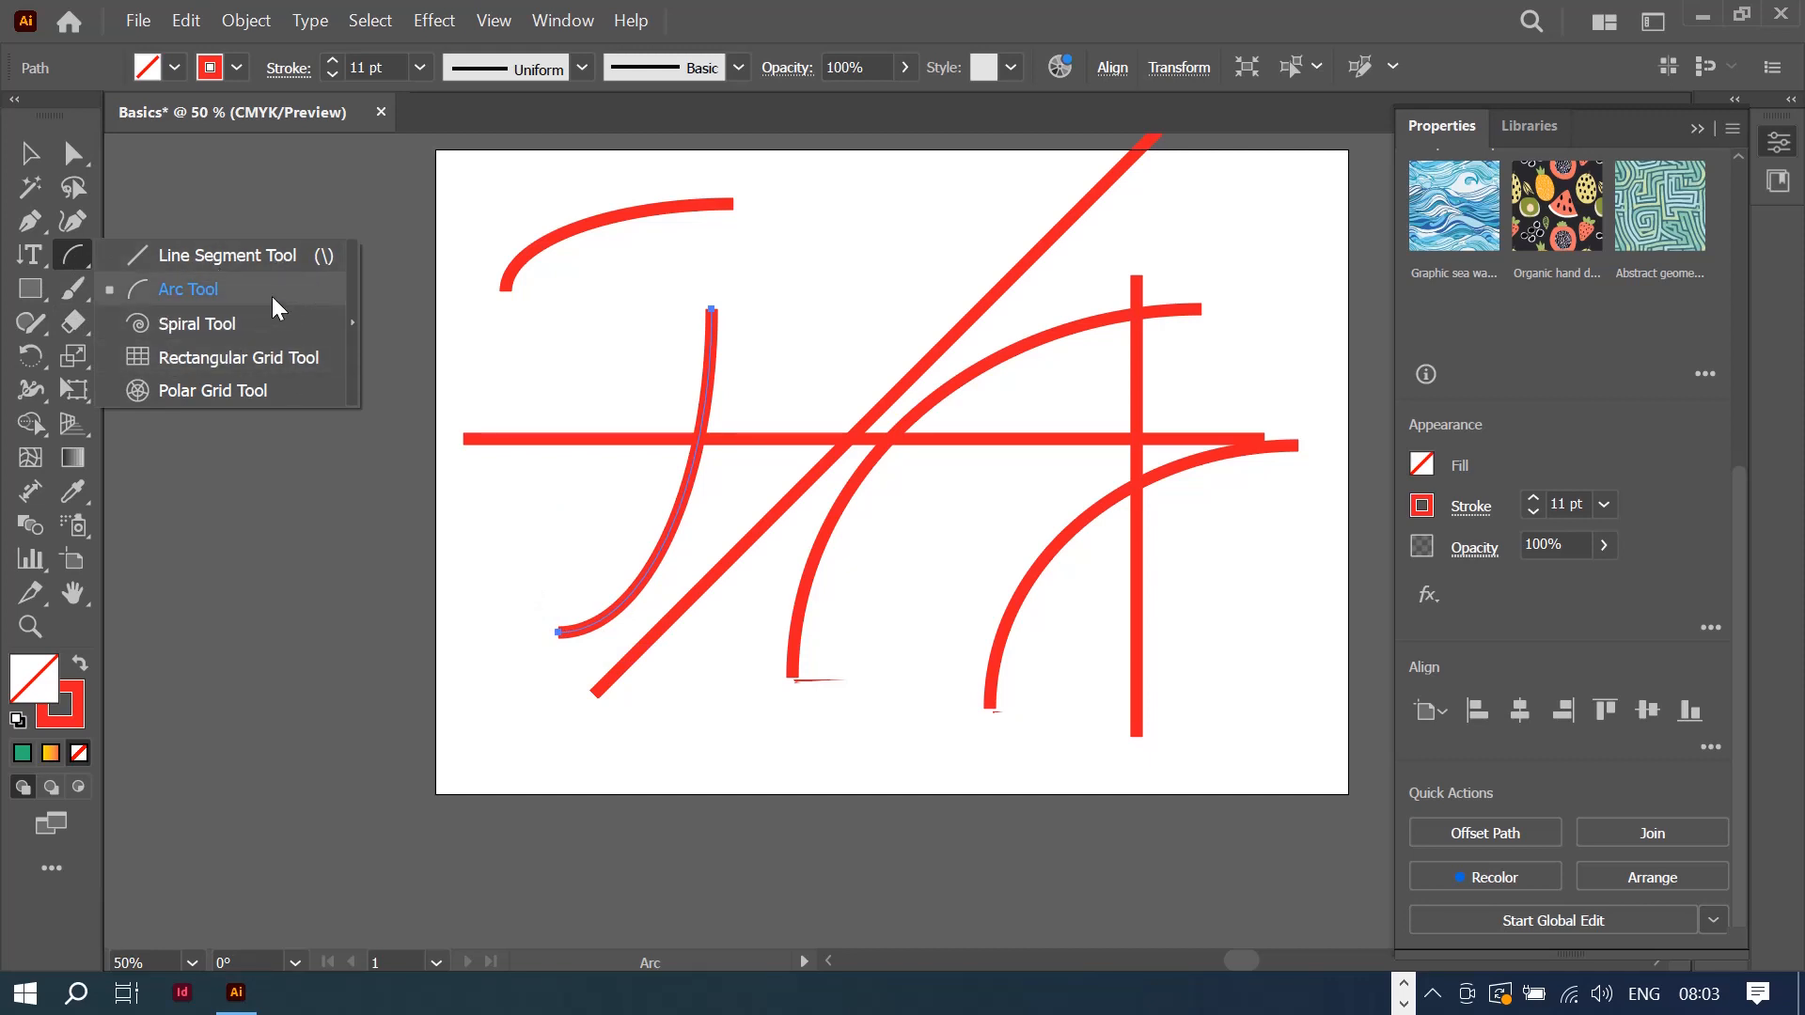
pyautogui.click(65, 266)
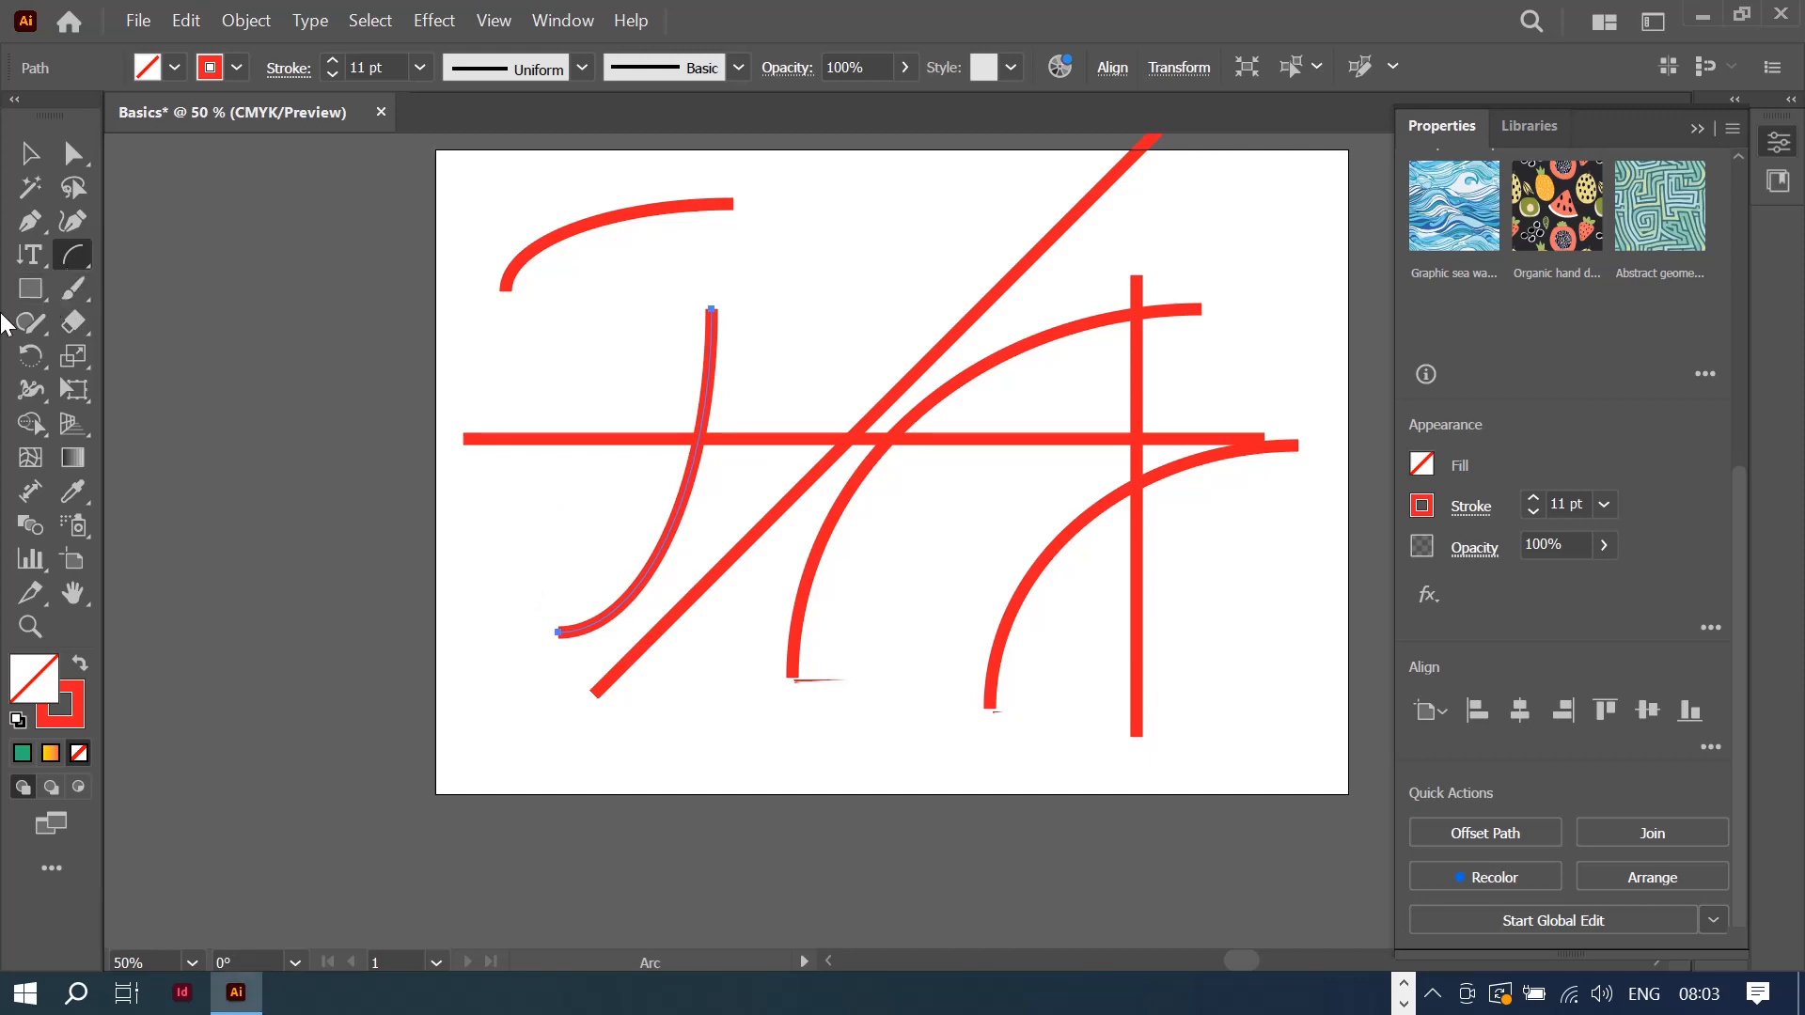
pyautogui.click(31, 299)
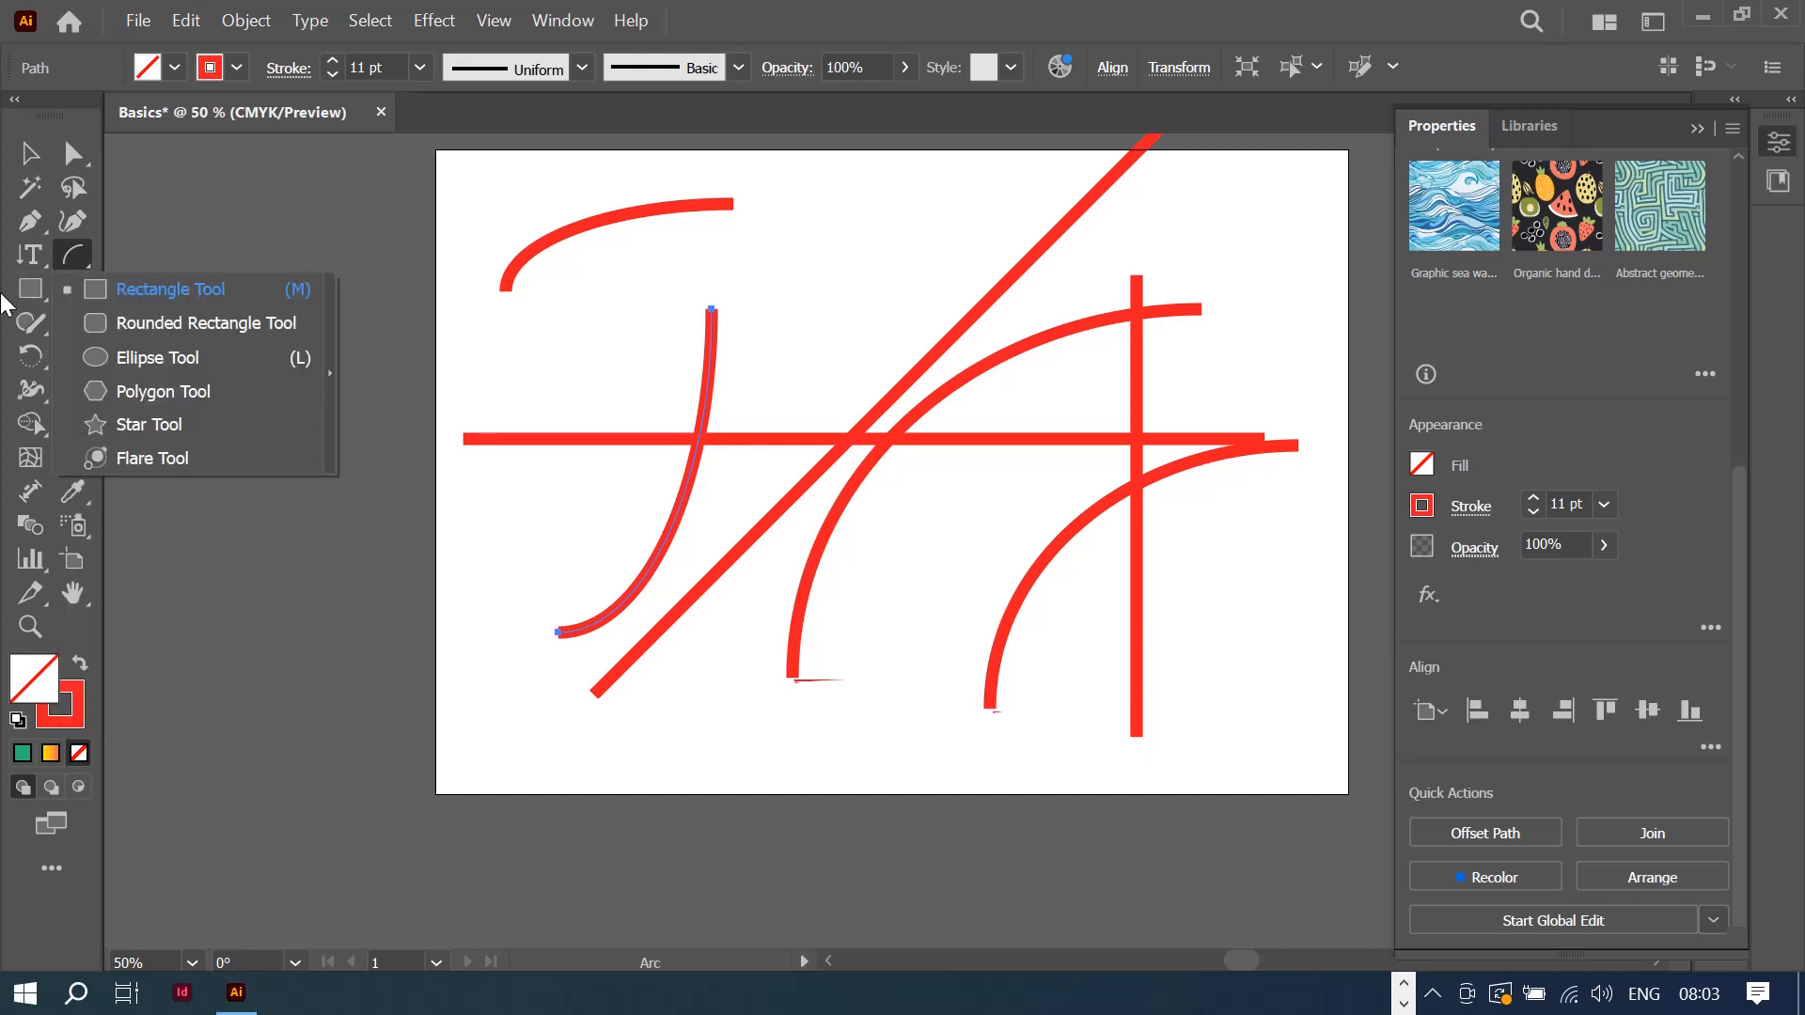
# Step: Select all the lines and arcs on the artboard and delete them
pyautogui.click(30, 152)
pyautogui.moveTo(480, 175); pyautogui.dragTo(1322, 760)
pyautogui.press('Delete')
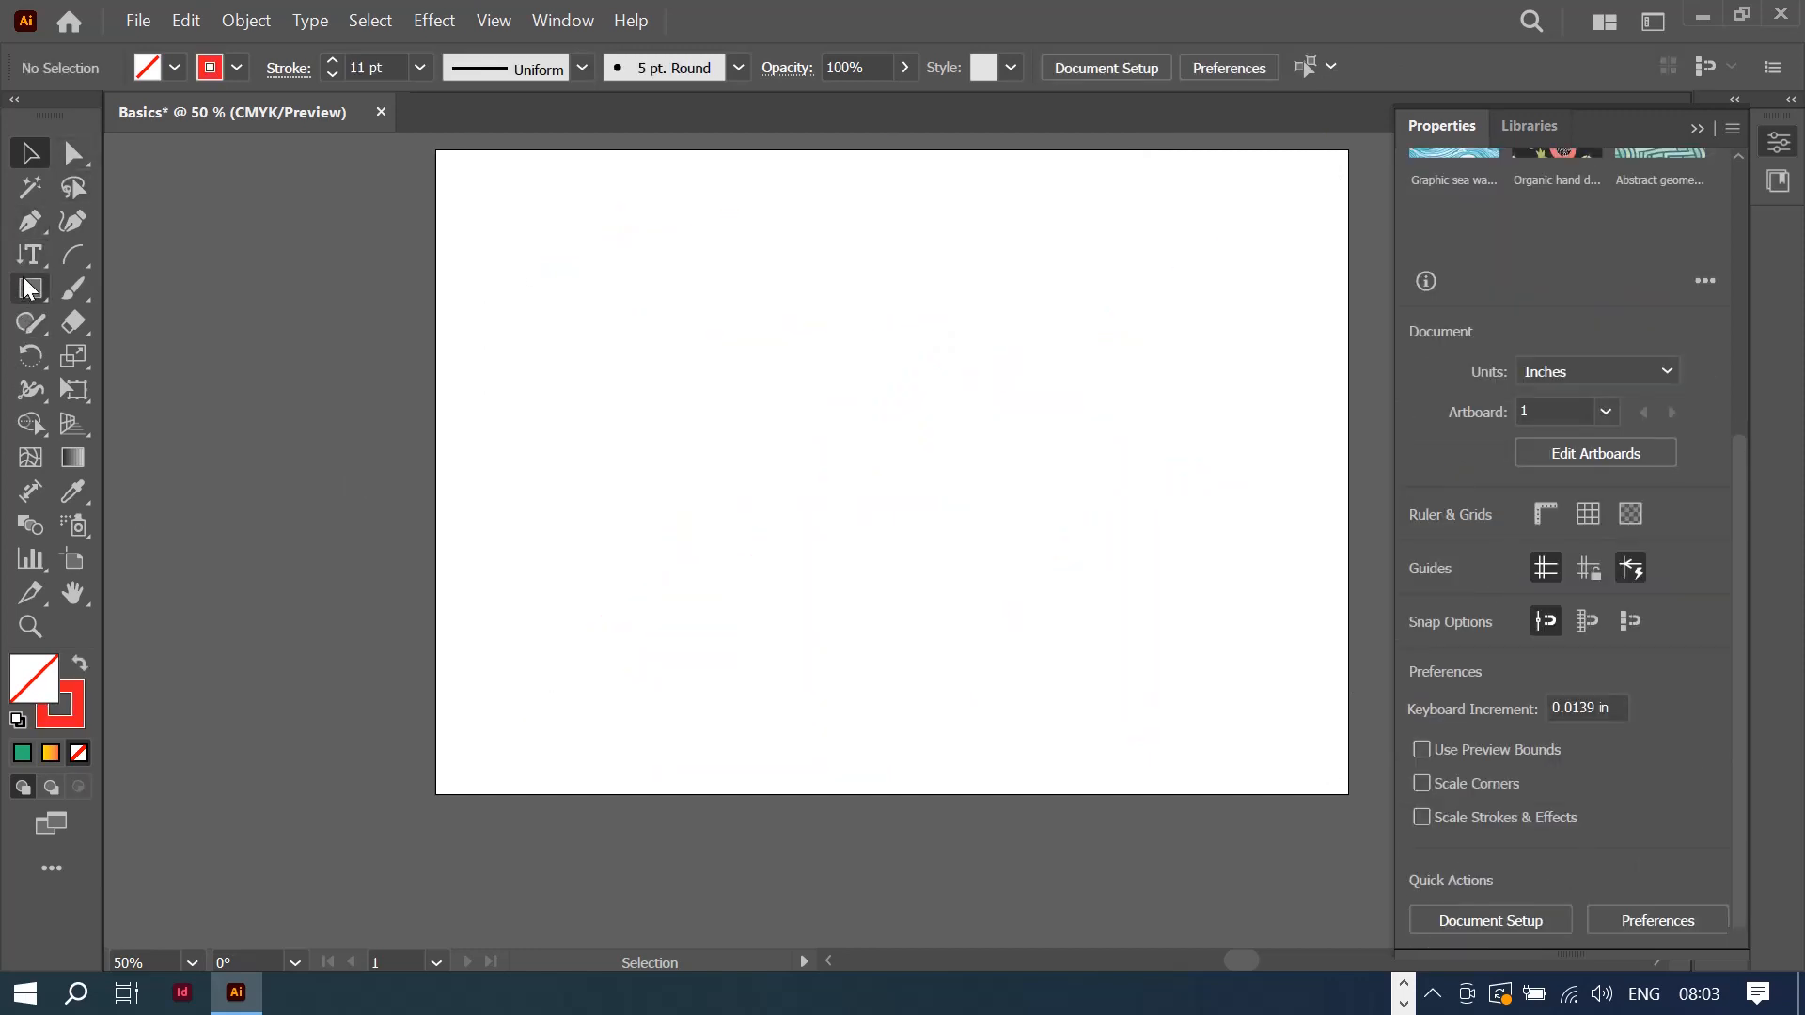
# Step: Switch the type tool back to horizontal text and draw a red-outlined rectangle in the artboard's upper left
pyautogui.click(26, 266)
pyautogui.click(148, 261)
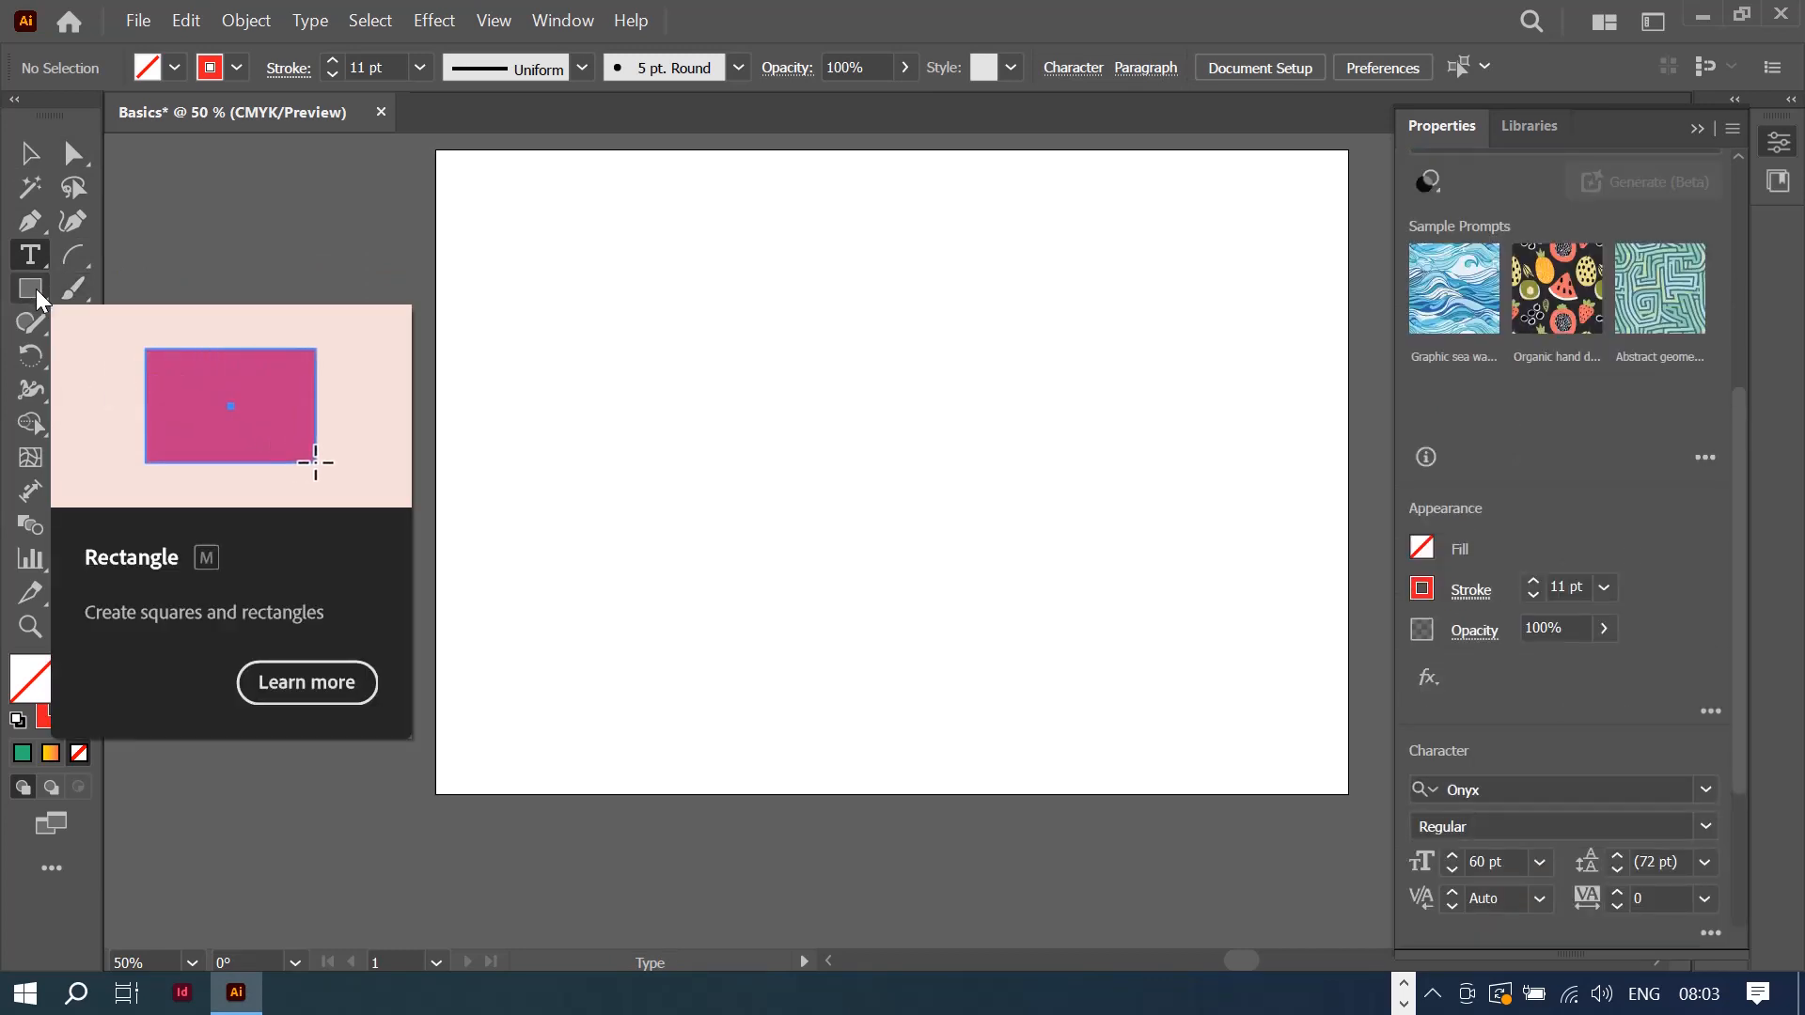
pyautogui.click(37, 292)
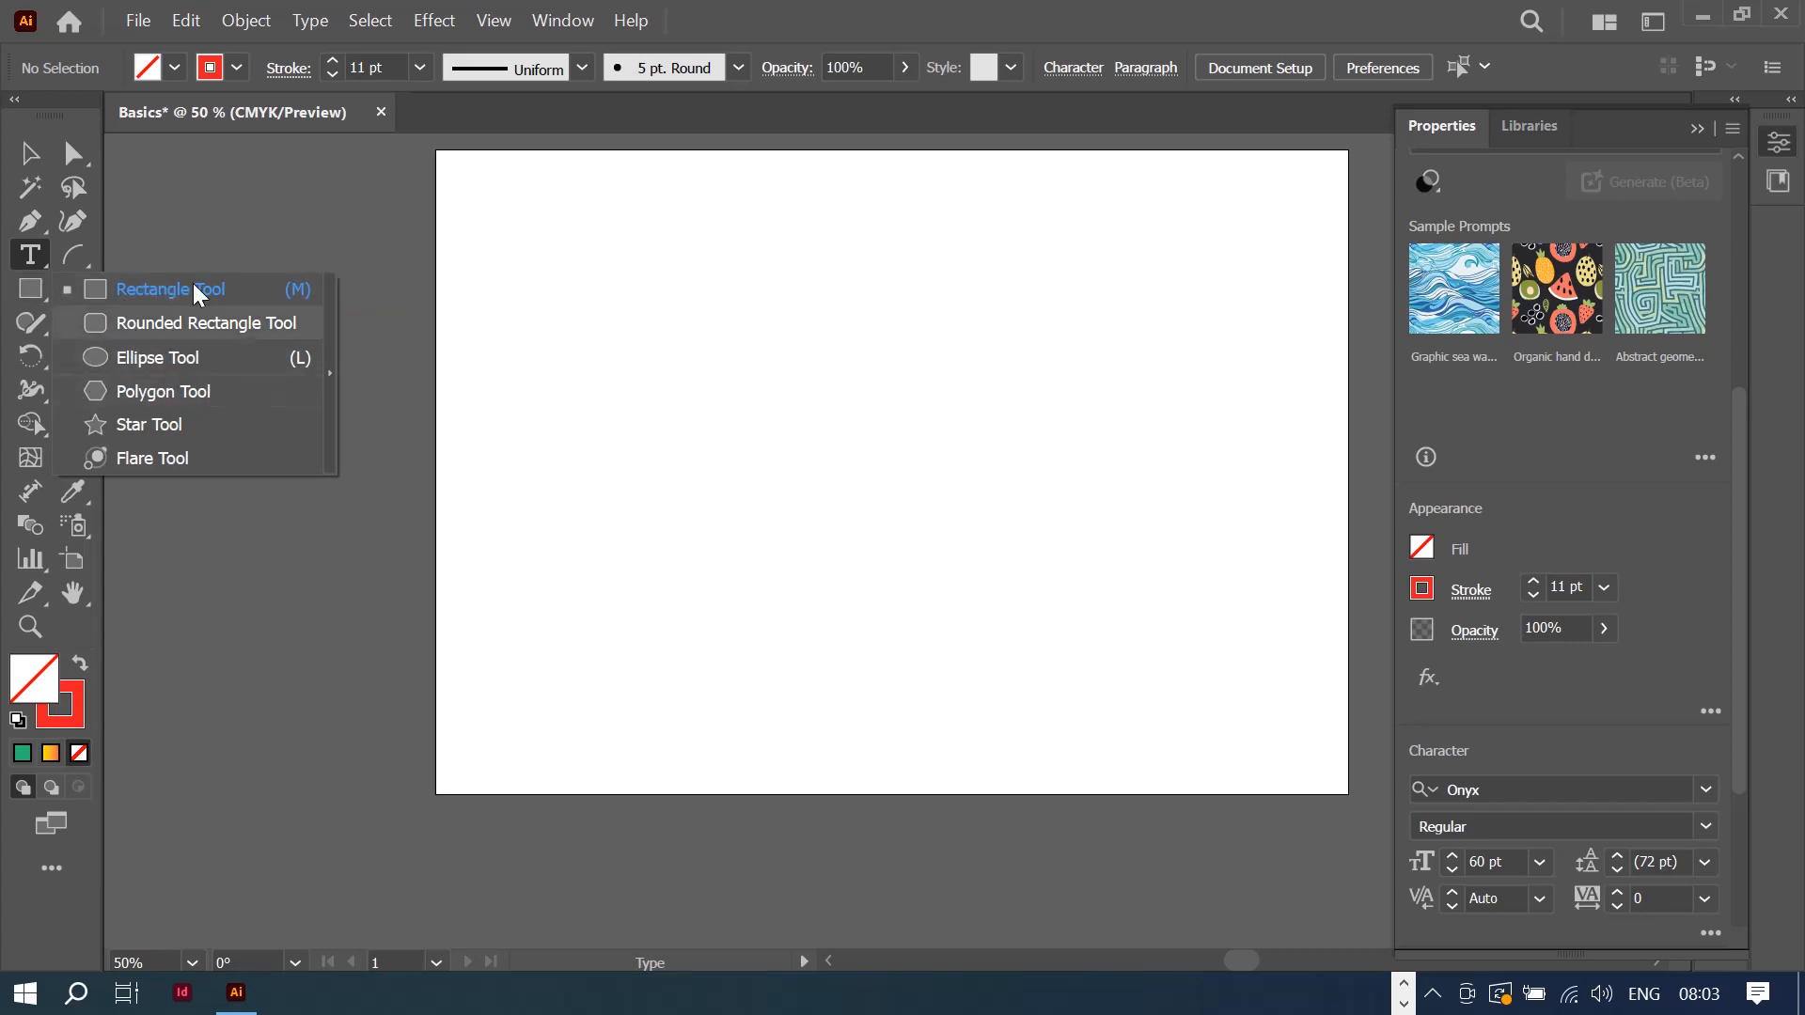
pyautogui.click(23, 292)
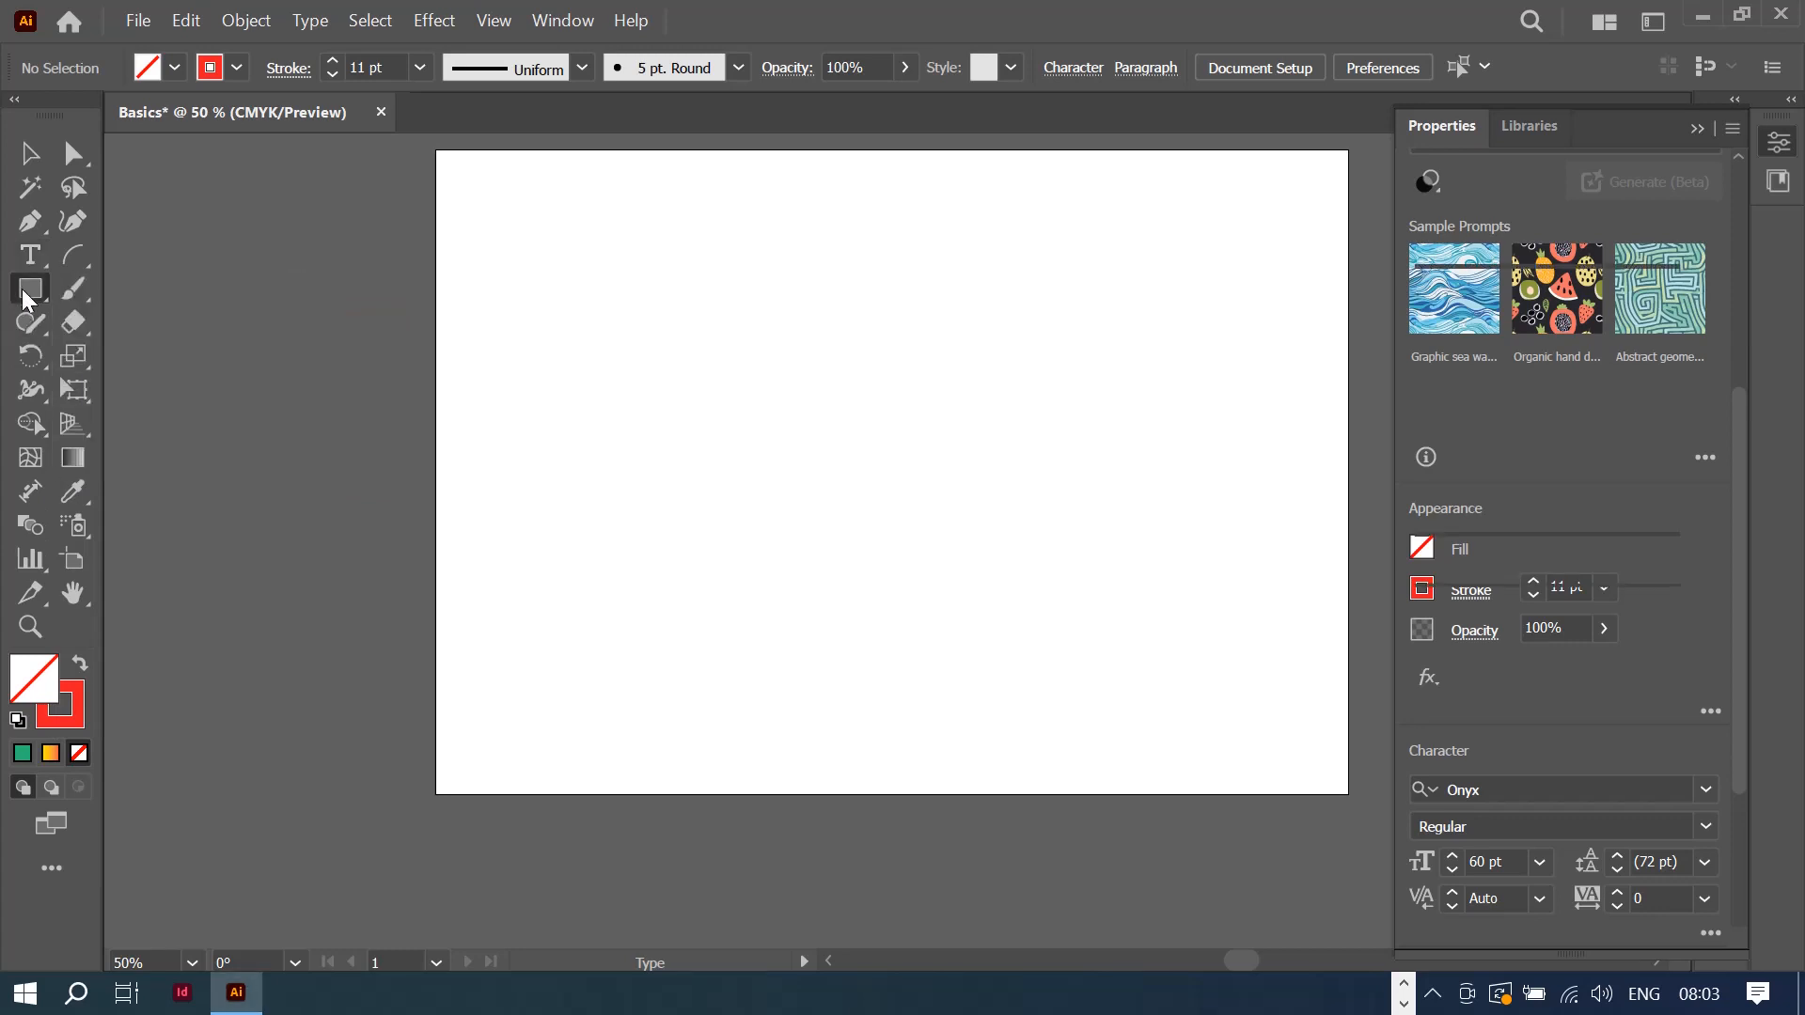
pyautogui.moveTo(478, 200); pyautogui.dragTo(714, 381)
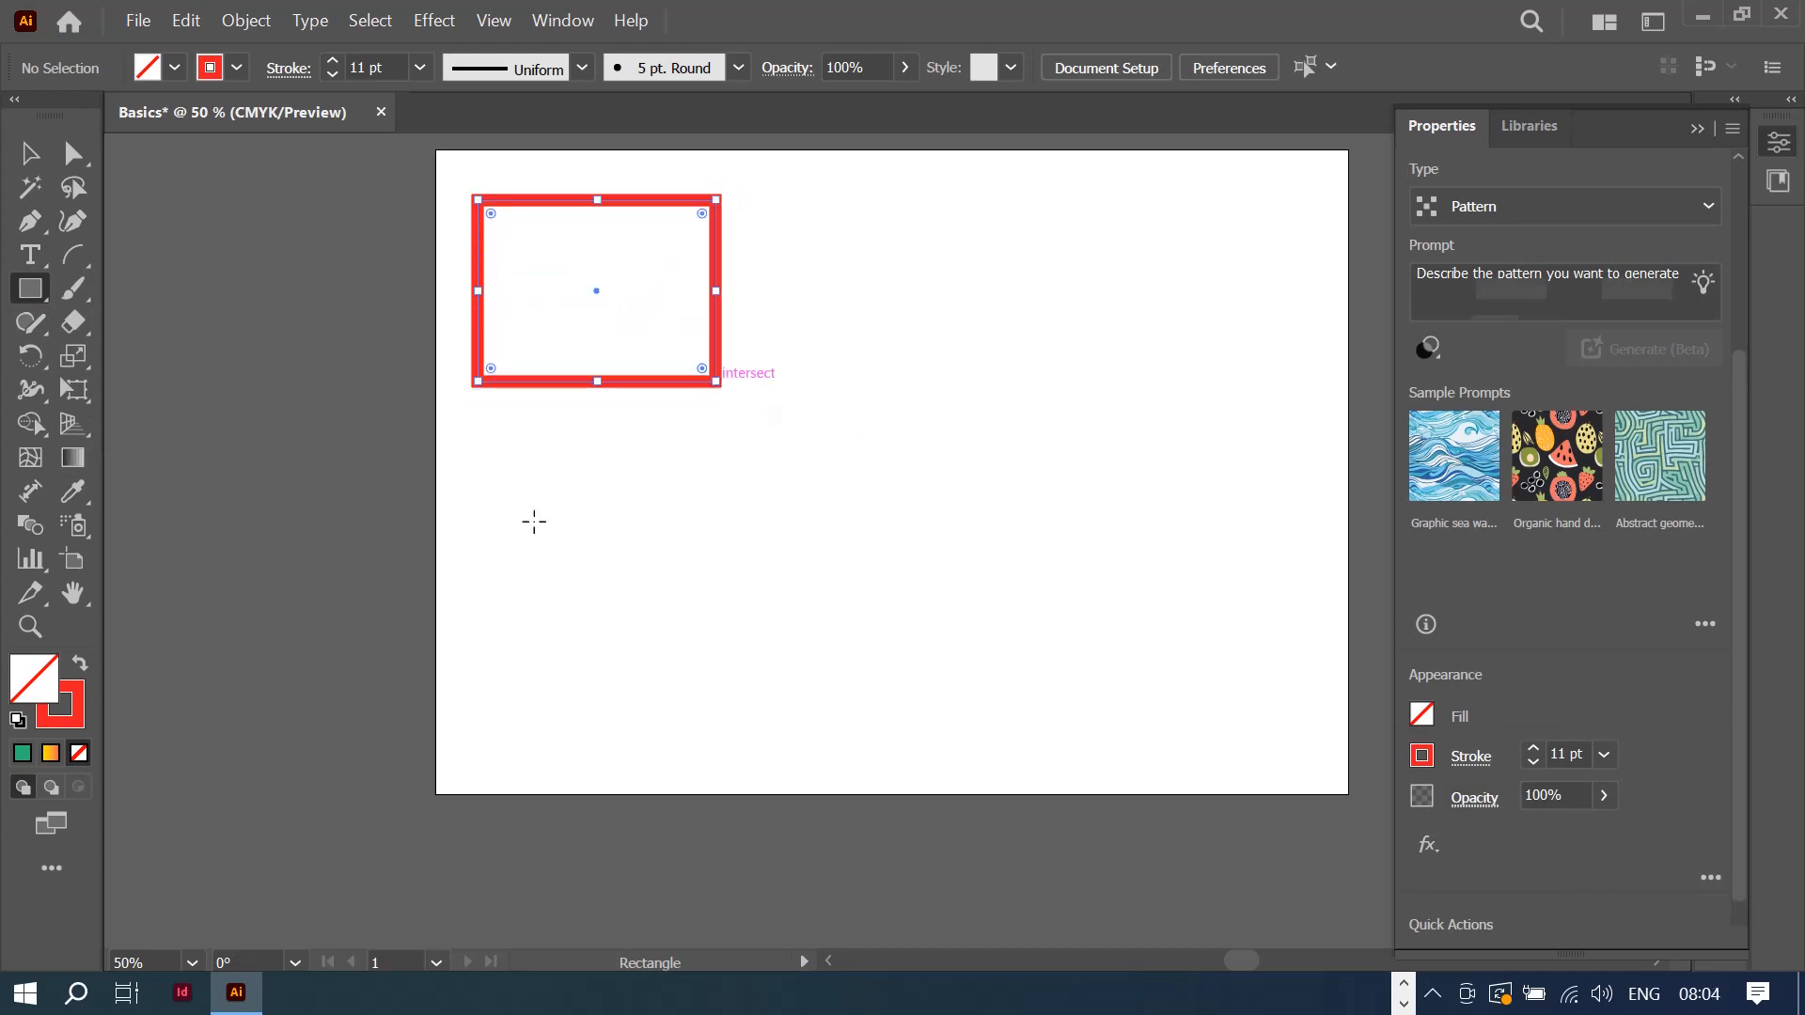
# Step: Draw a rounded rectangle beside the first rectangle and a perfect circle near the artboard's upper right
pyautogui.click(31, 299)
pyautogui.click(136, 323)
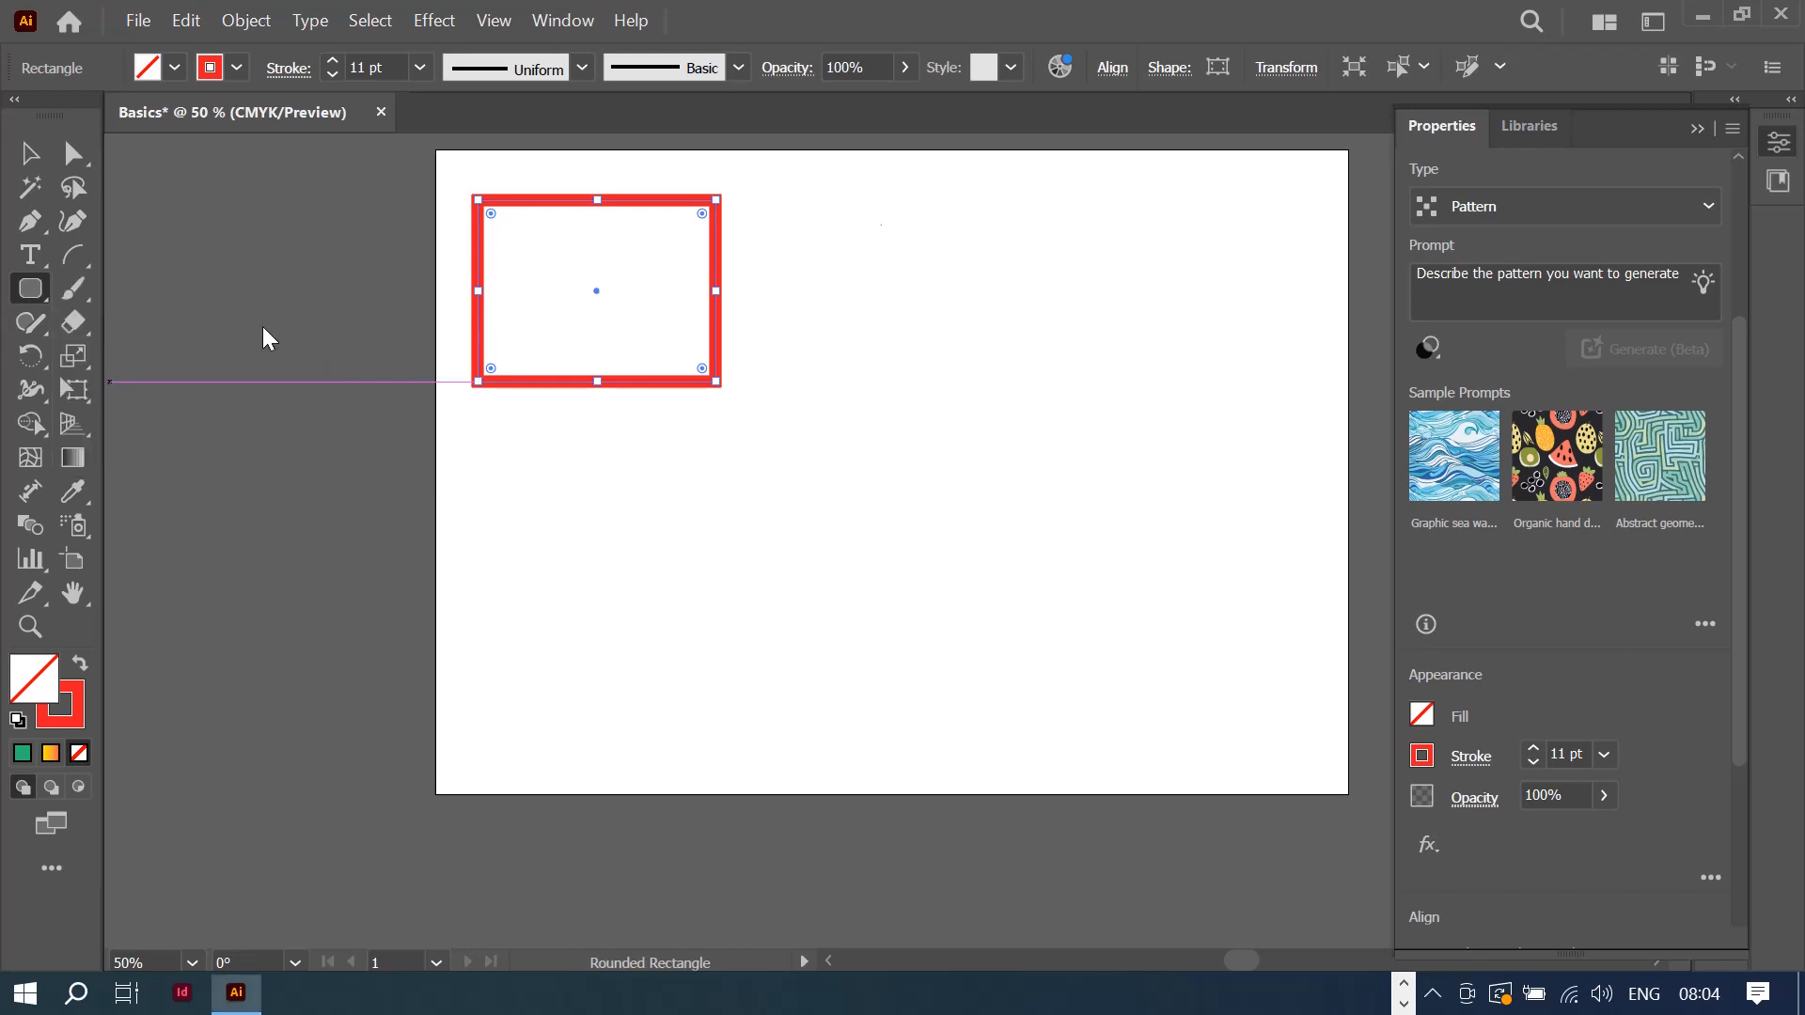
pyautogui.moveTo(771, 208); pyautogui.dragTo(1033, 396)
pyautogui.click(31, 289)
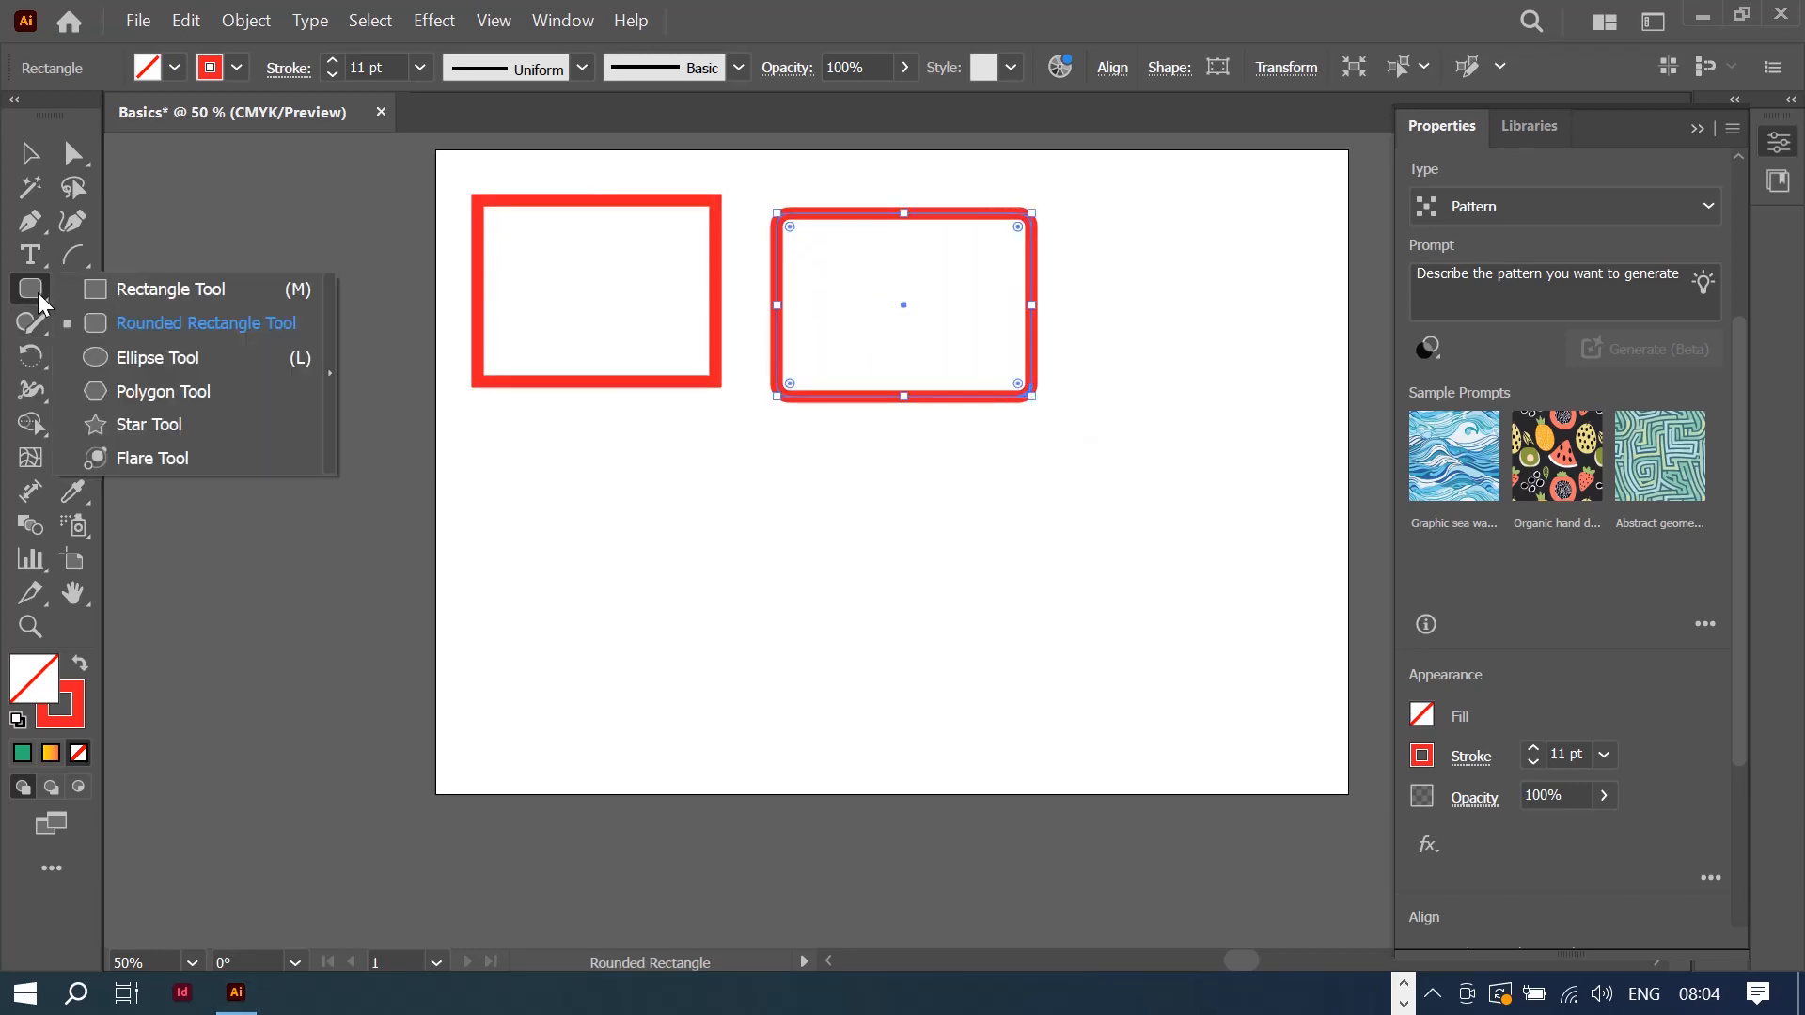
pyautogui.click(151, 357)
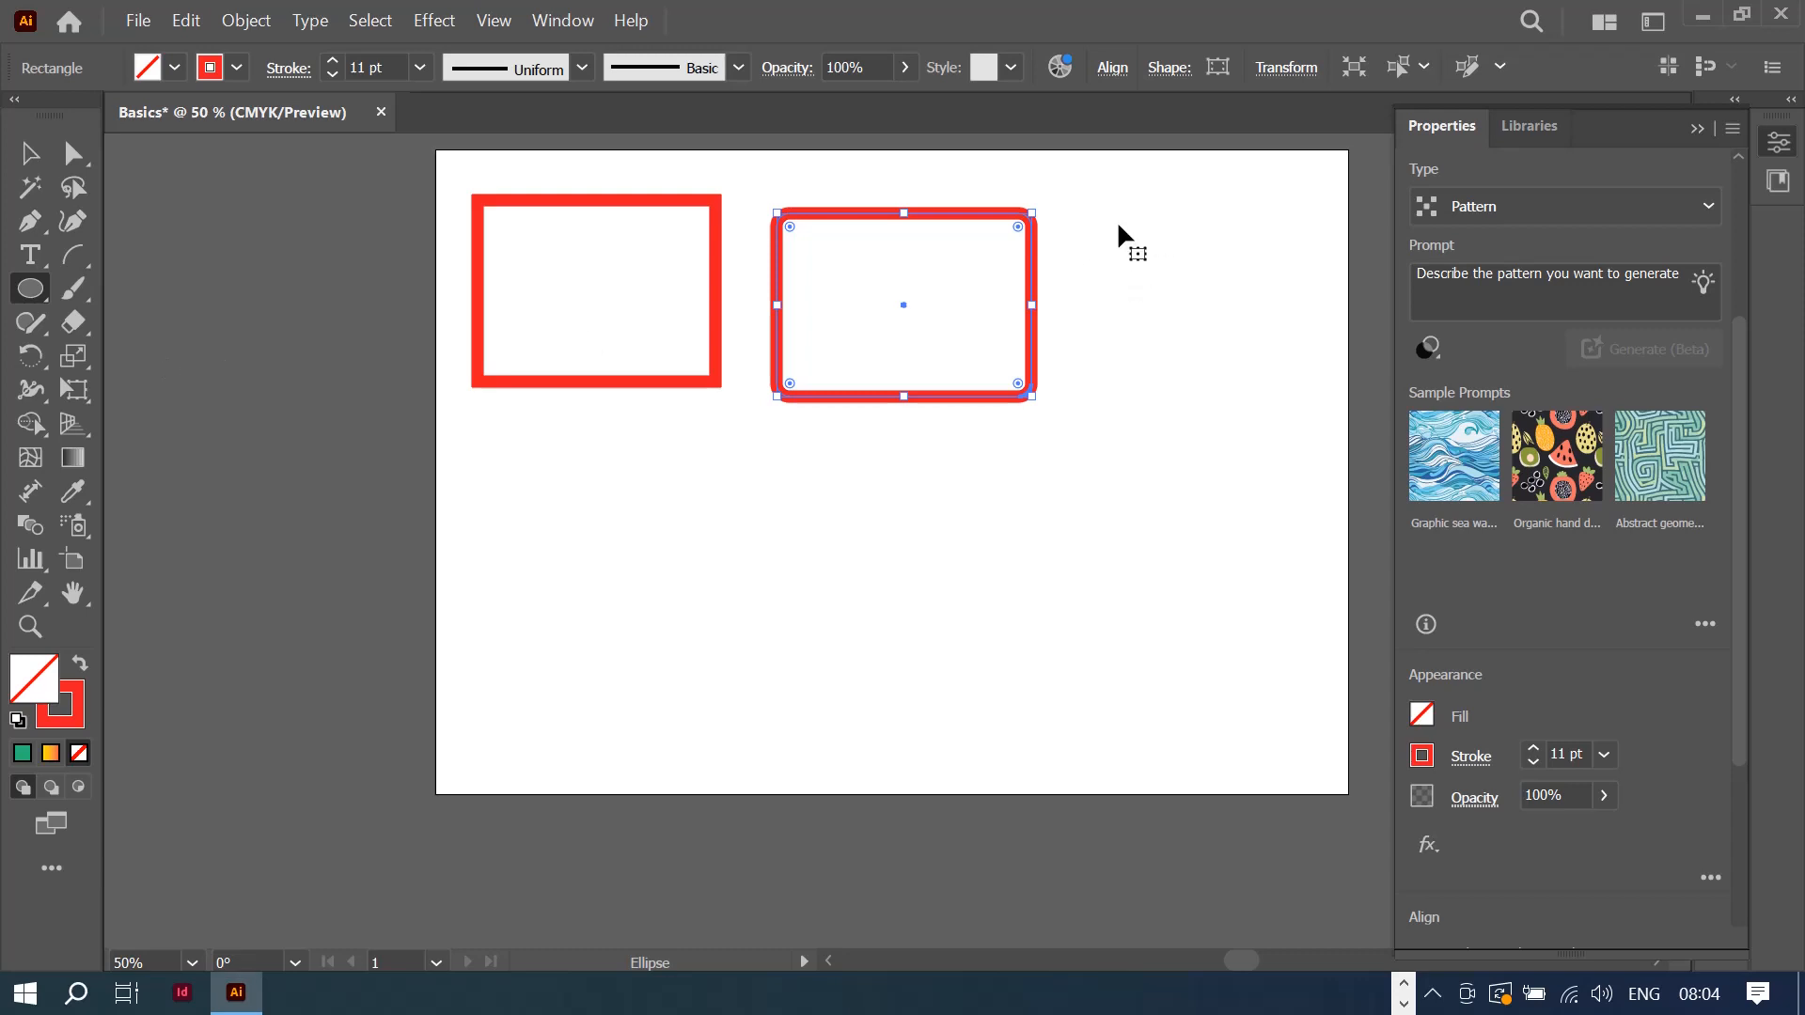
pyautogui.moveTo(1081, 228); pyautogui.dragTo(1269, 444)
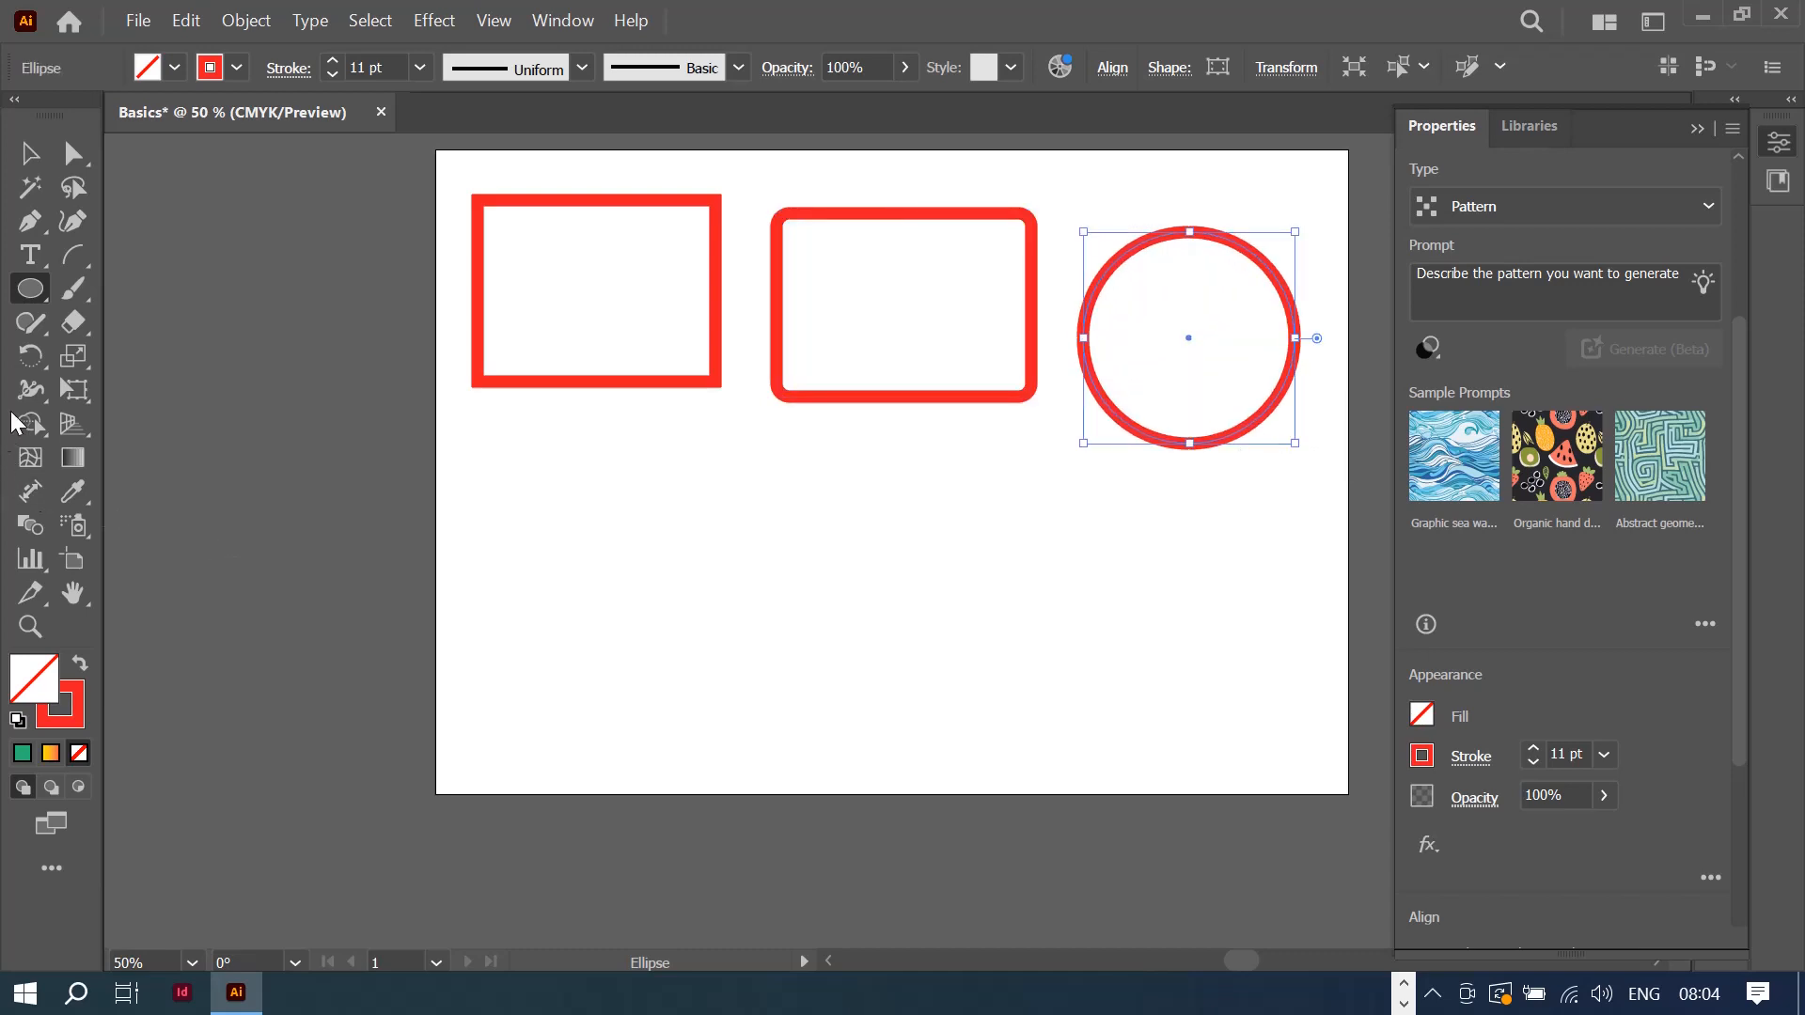
# Step: Draw a hexagon below the first rectangle and move it fully inside the artboard
pyautogui.click(33, 293)
pyautogui.click(191, 392)
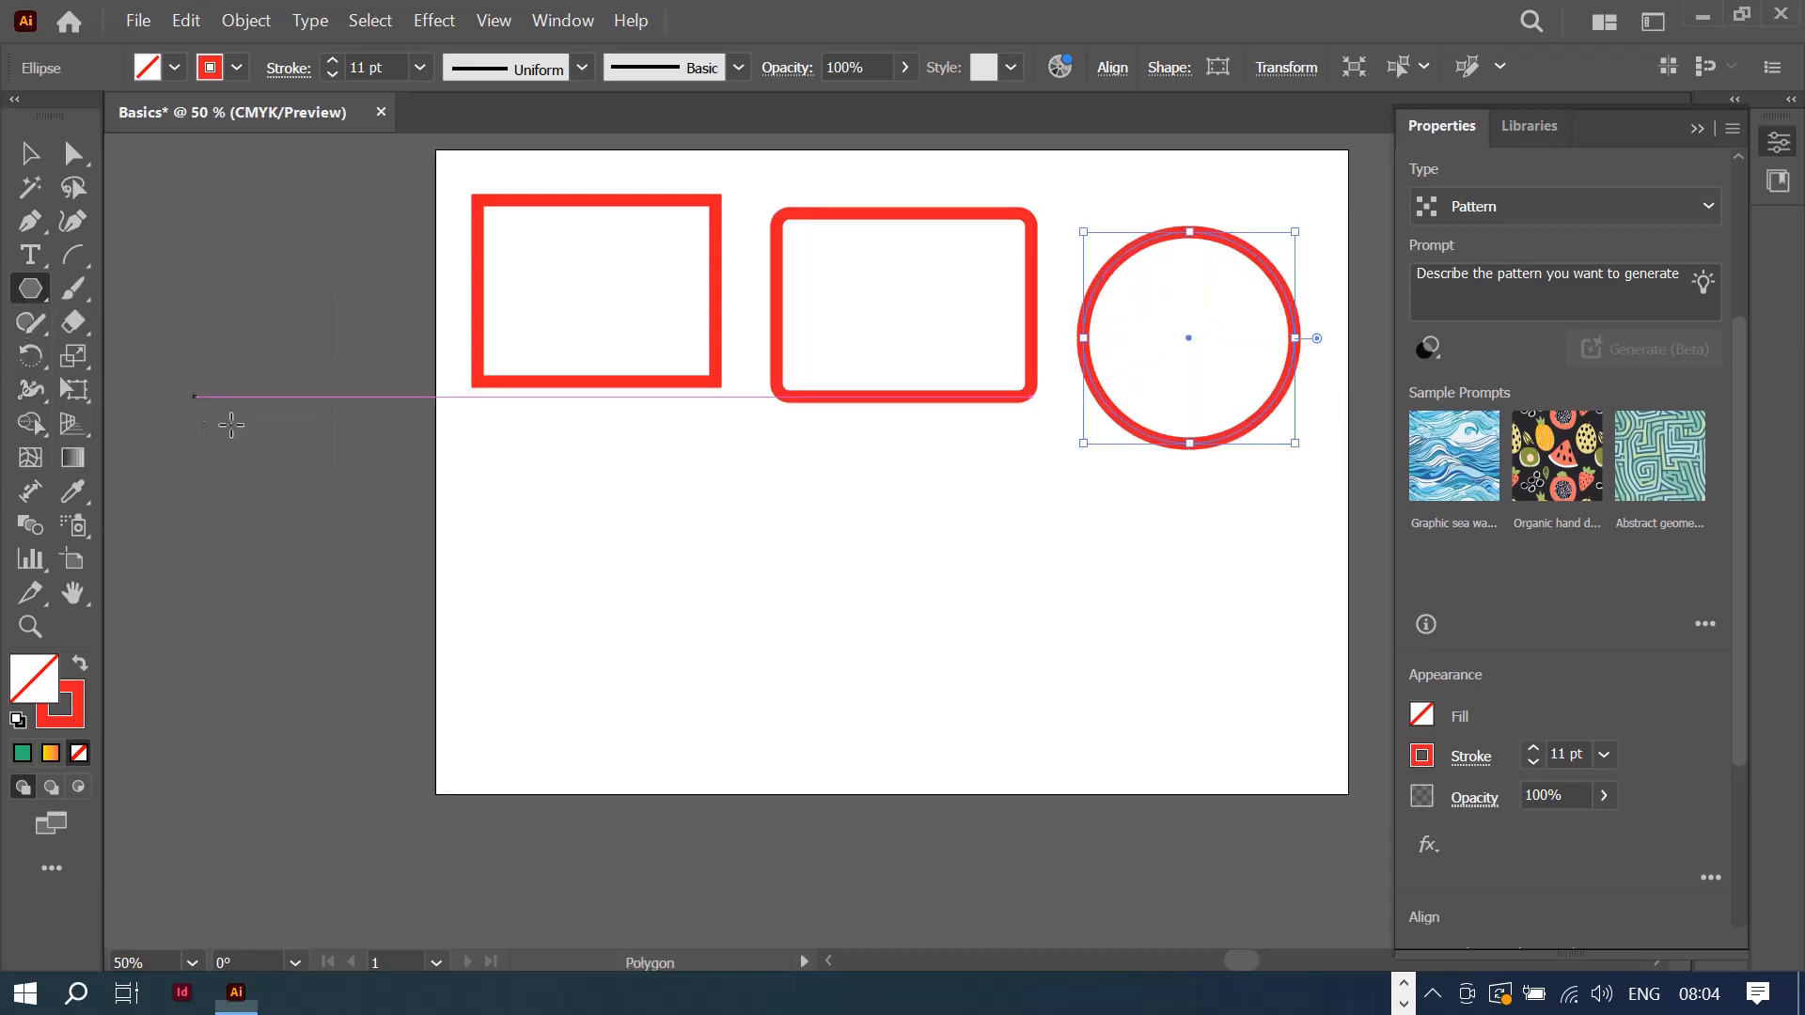
pyautogui.moveTo(497, 488); pyautogui.dragTo(570, 501)
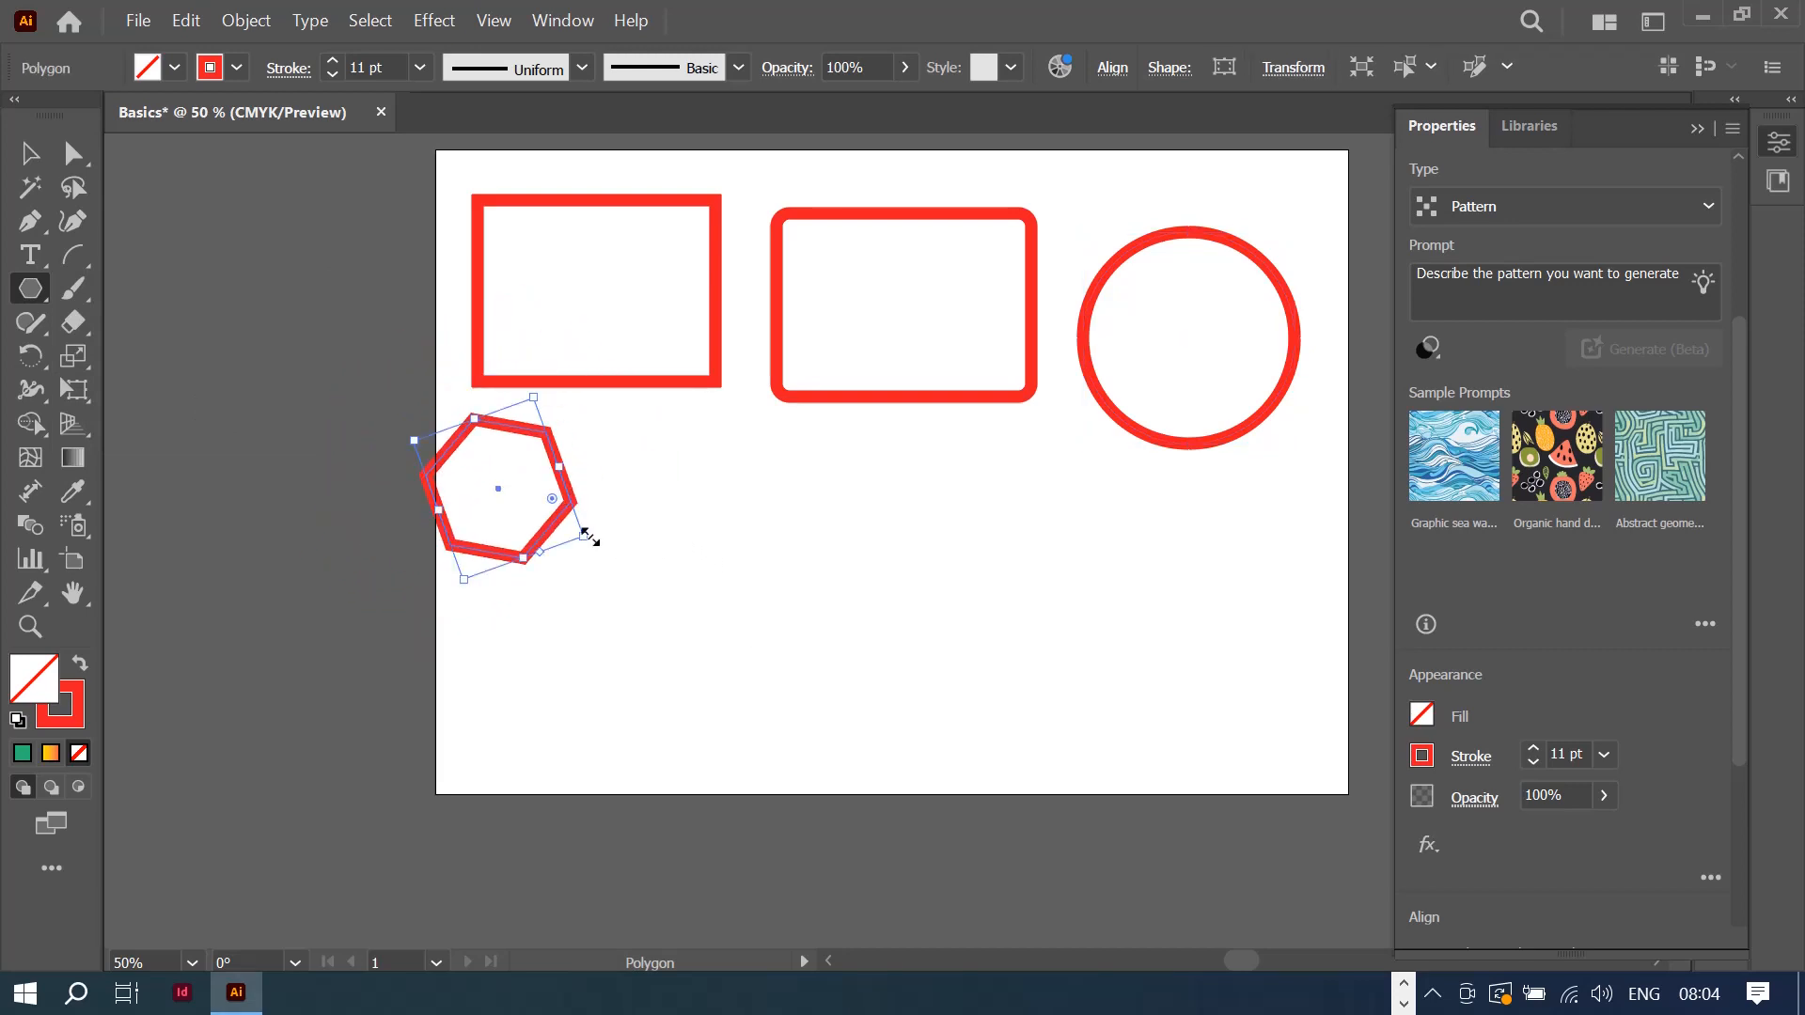
pyautogui.click(30, 152)
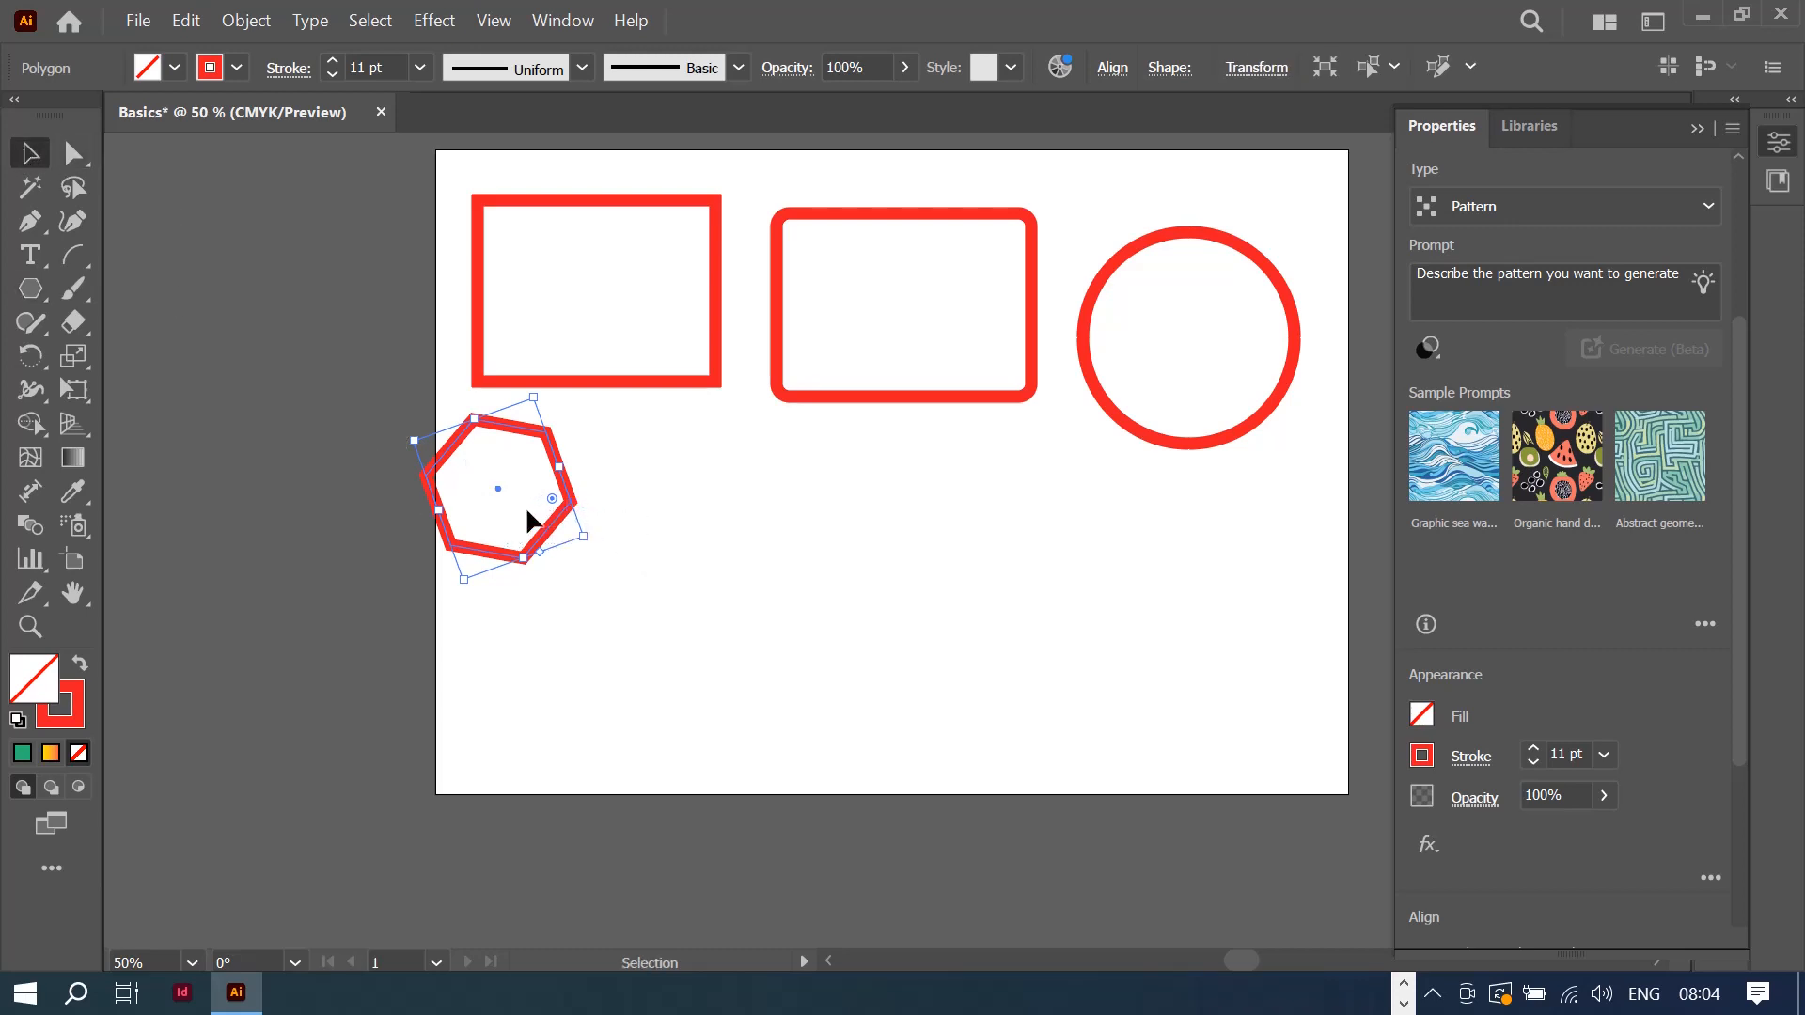
pyautogui.moveTo(545, 544); pyautogui.dragTo(661, 595)
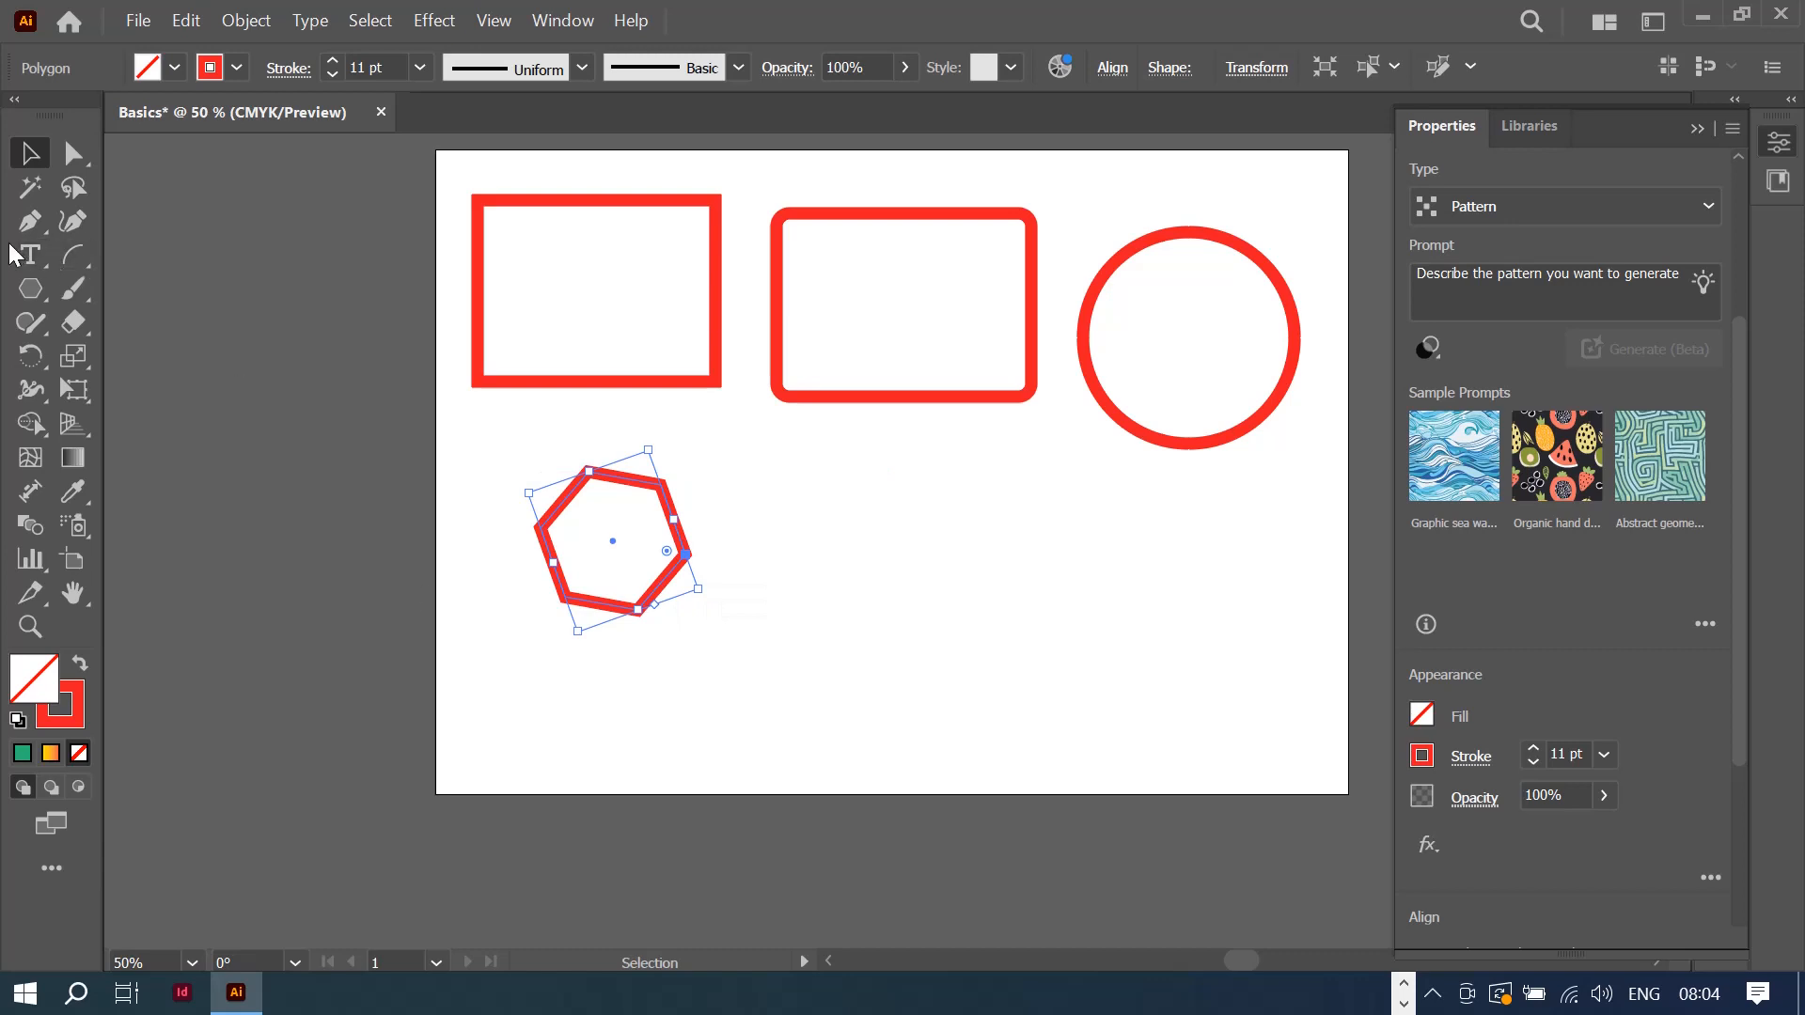
# Step: Draw a polygon below the rounded rectangle, varying its number of sides while drawing and finishing with 11 sides
pyautogui.click(31, 290)
pyautogui.moveTo(847, 471)
pyautogui.mouseDown()
pyautogui.moveTo(944, 568)
pyautogui.moveTo(879, 492)
pyautogui.moveTo(901, 511)
pyautogui.mouseUp()
pyautogui.press('Up')
pyautogui.press('Up')
pyautogui.press('Down')
pyautogui.press('Down')
pyautogui.press('Down')
pyautogui.press('Down')
pyautogui.press('Down')
pyautogui.press('Up')
pyautogui.press('Up')
pyautogui.press('Up')
pyautogui.press('Up')
pyautogui.press('Up')
pyautogui.press('Up')
pyautogui.press('Up')
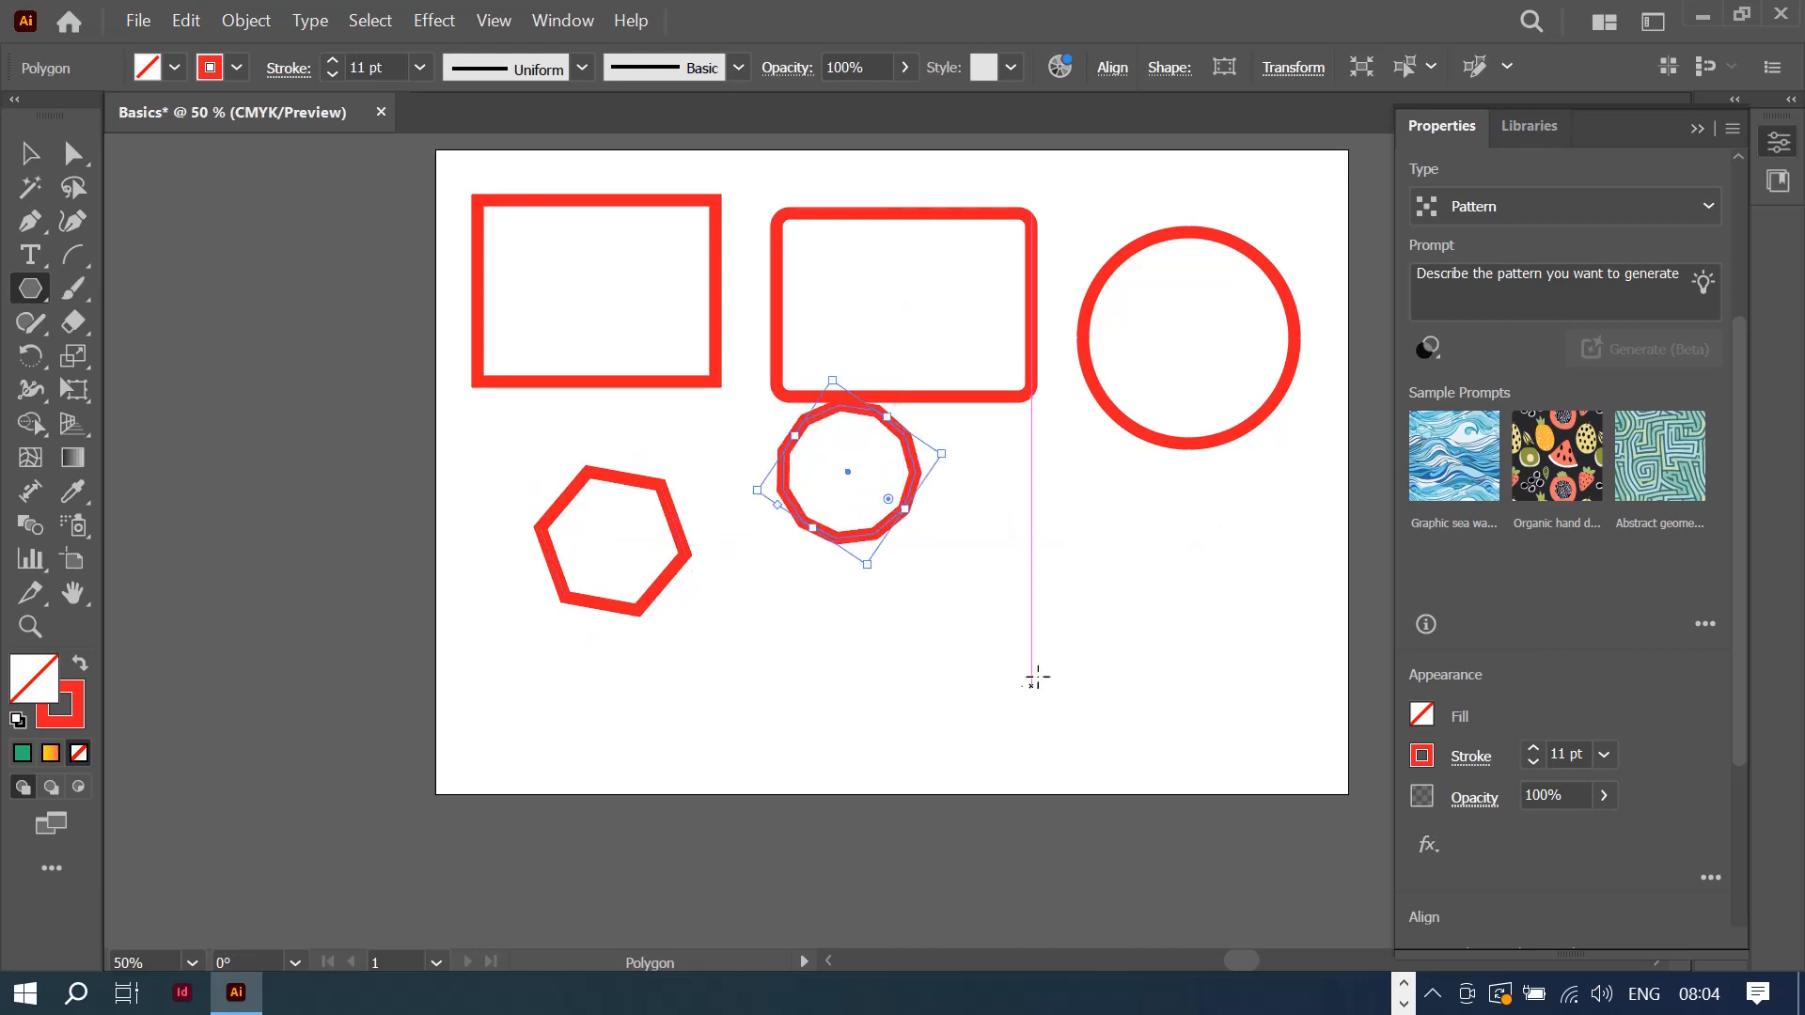
# Step: Place another polygon with a radius of 0.8639 in and 11 sides in the artboard's lower right
pyautogui.click(1108, 645)
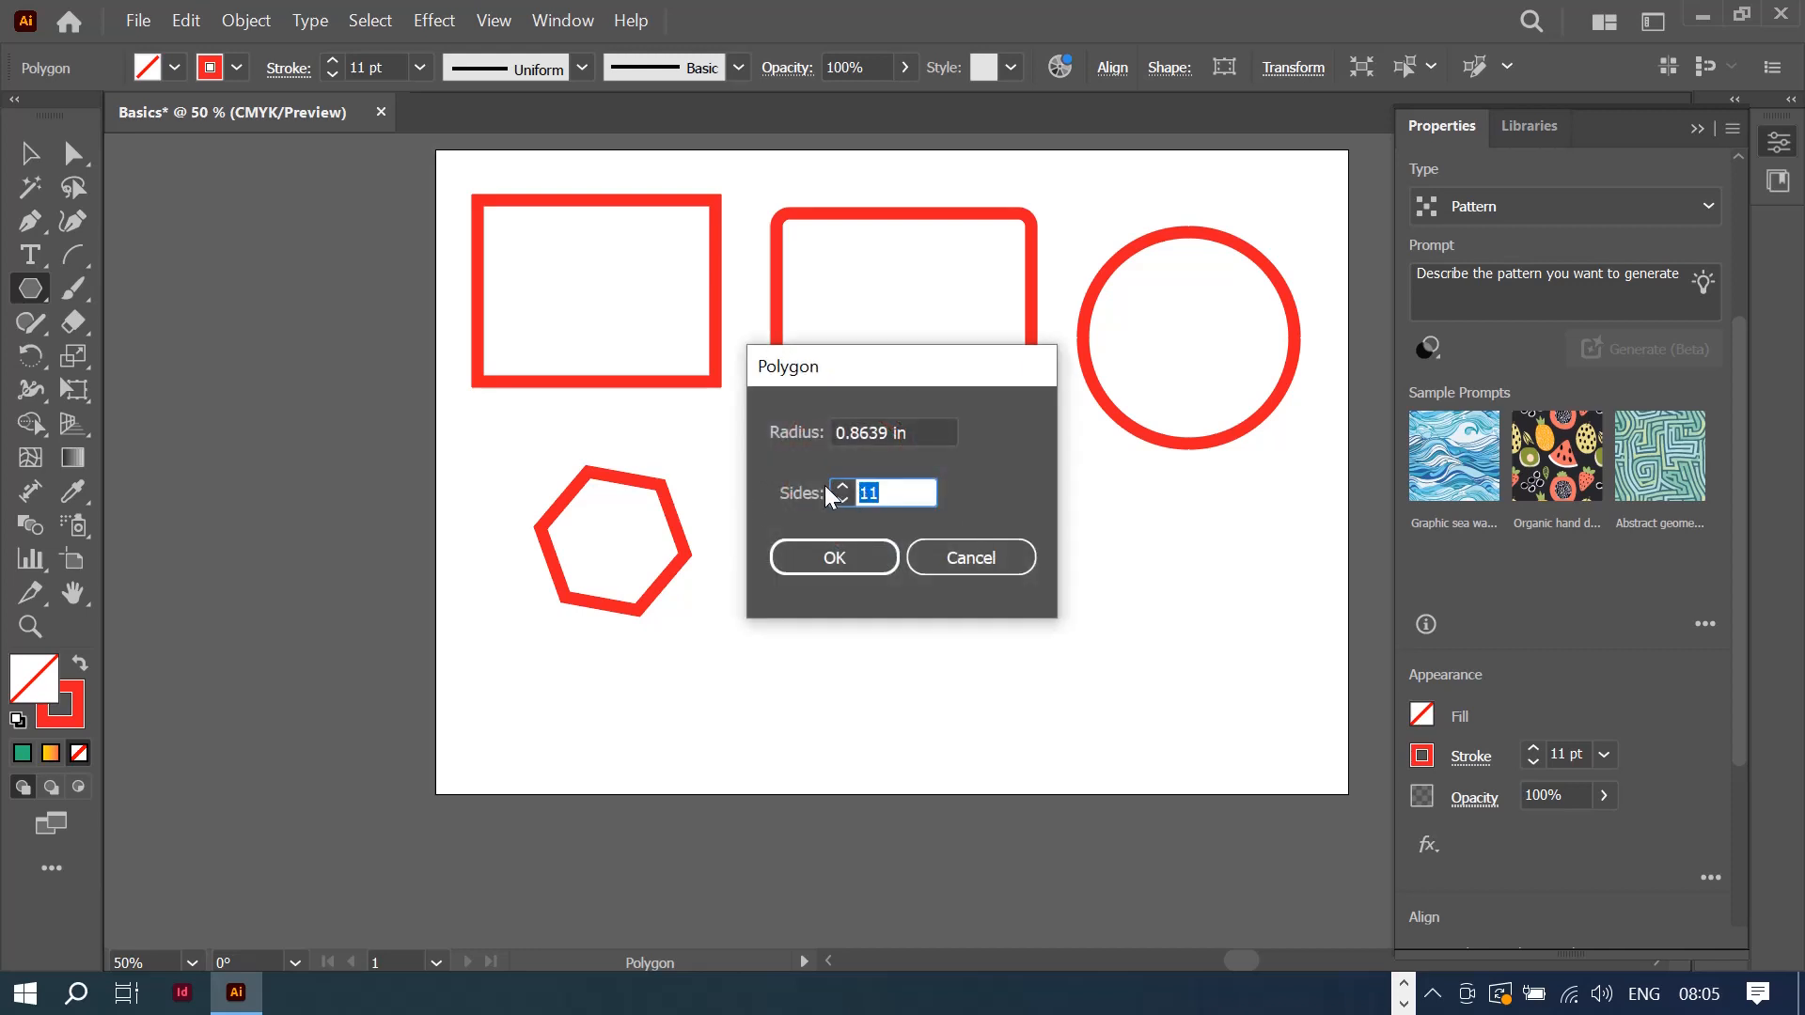
pyautogui.click(936, 429)
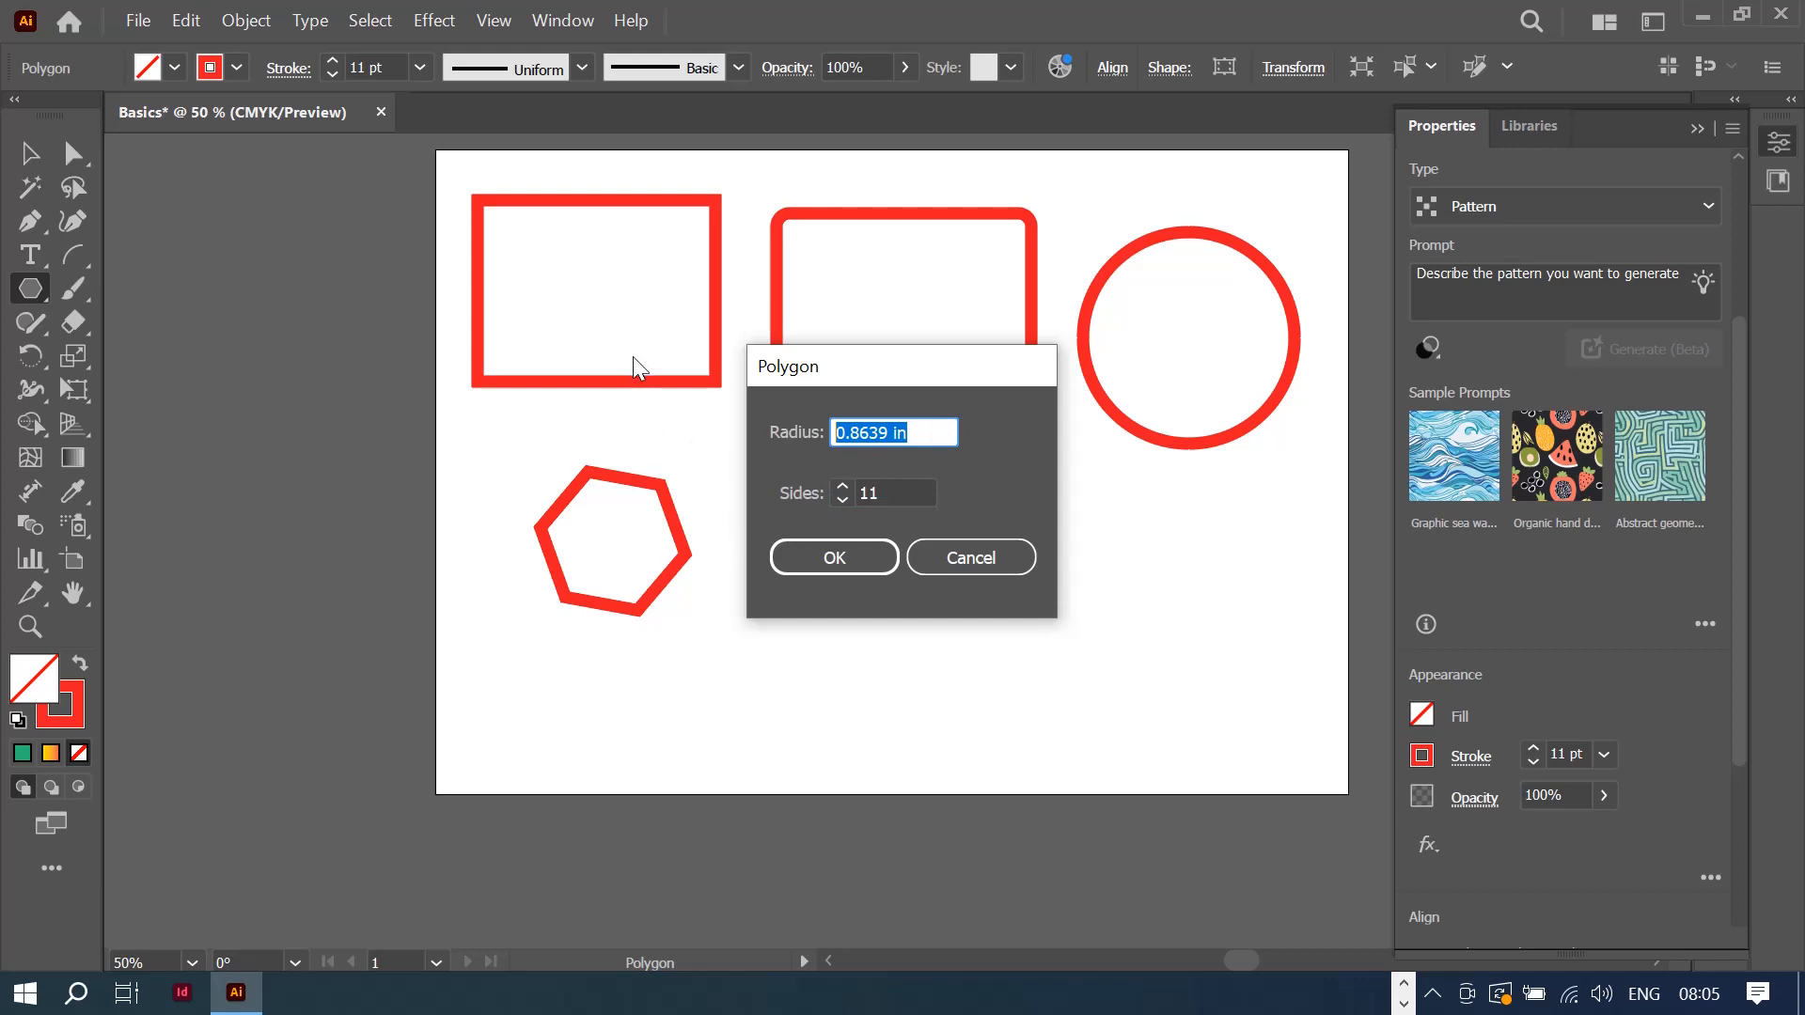
pyautogui.click(843, 557)
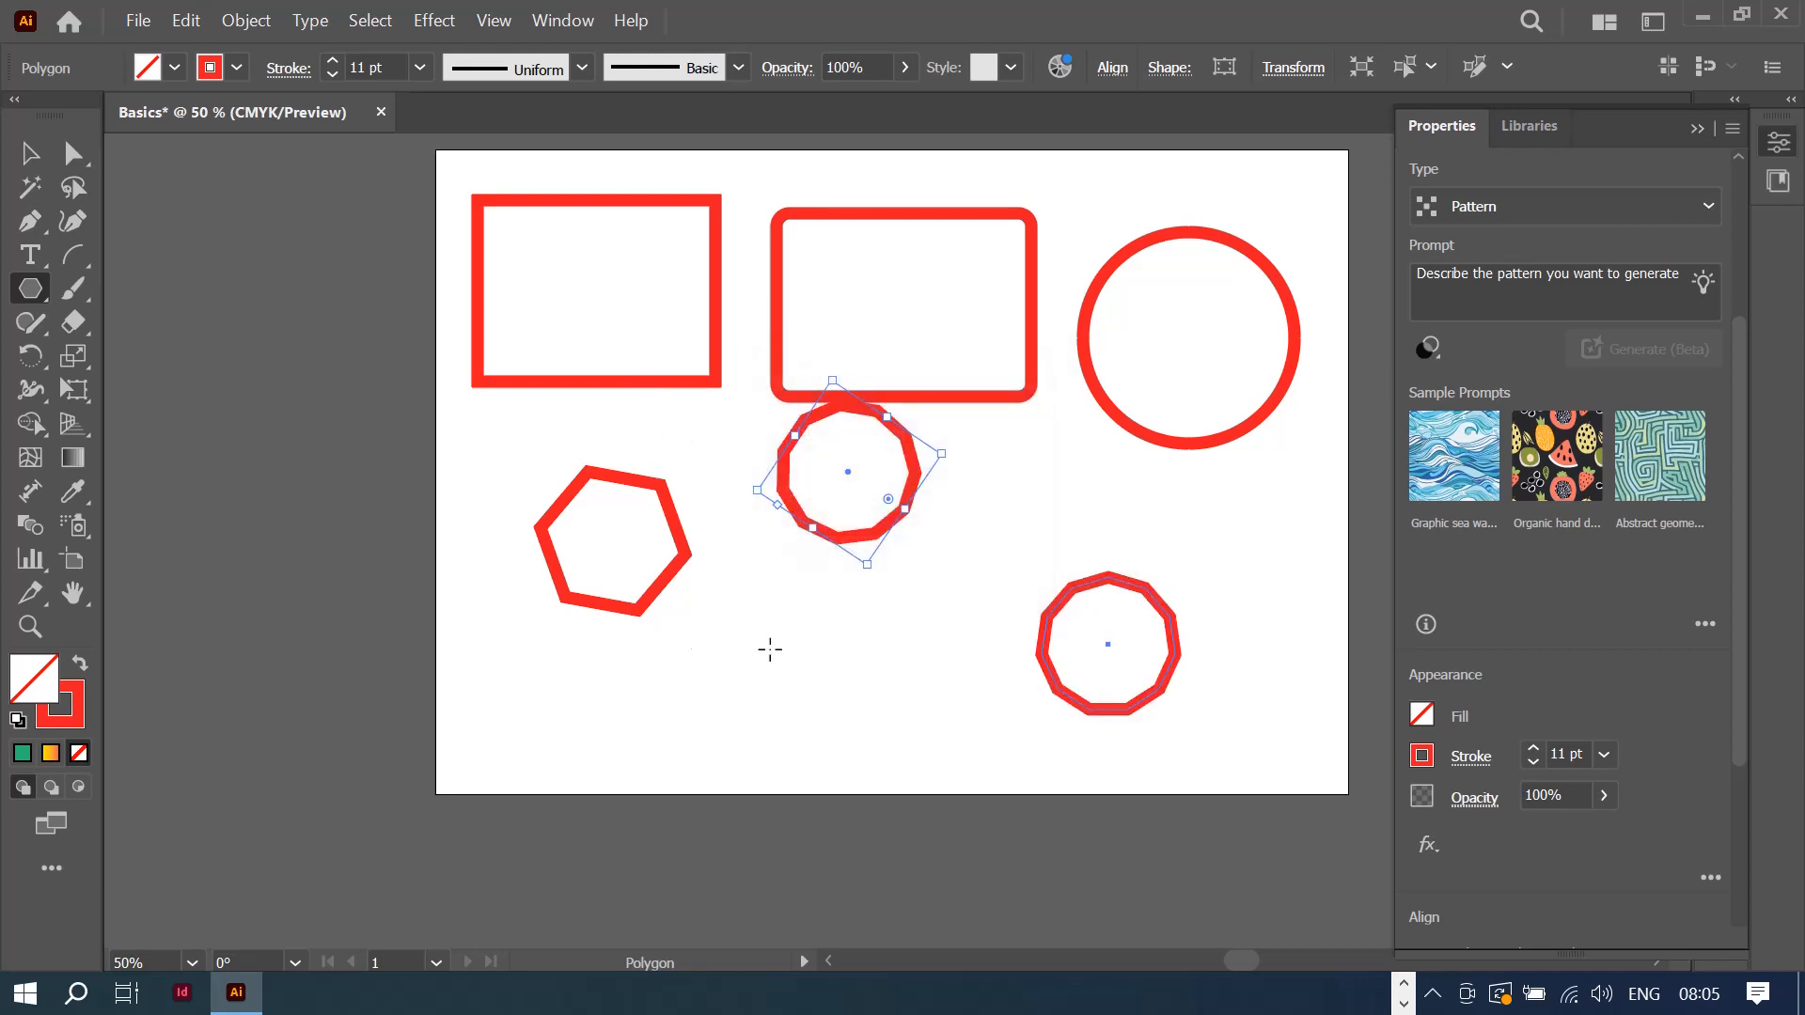
# Step: Draw a five-pointed star with an outer radius of about 1.18 in beside the hexagon, and view the Star options without creating a second one
pyautogui.click(31, 292)
pyautogui.click(222, 425)
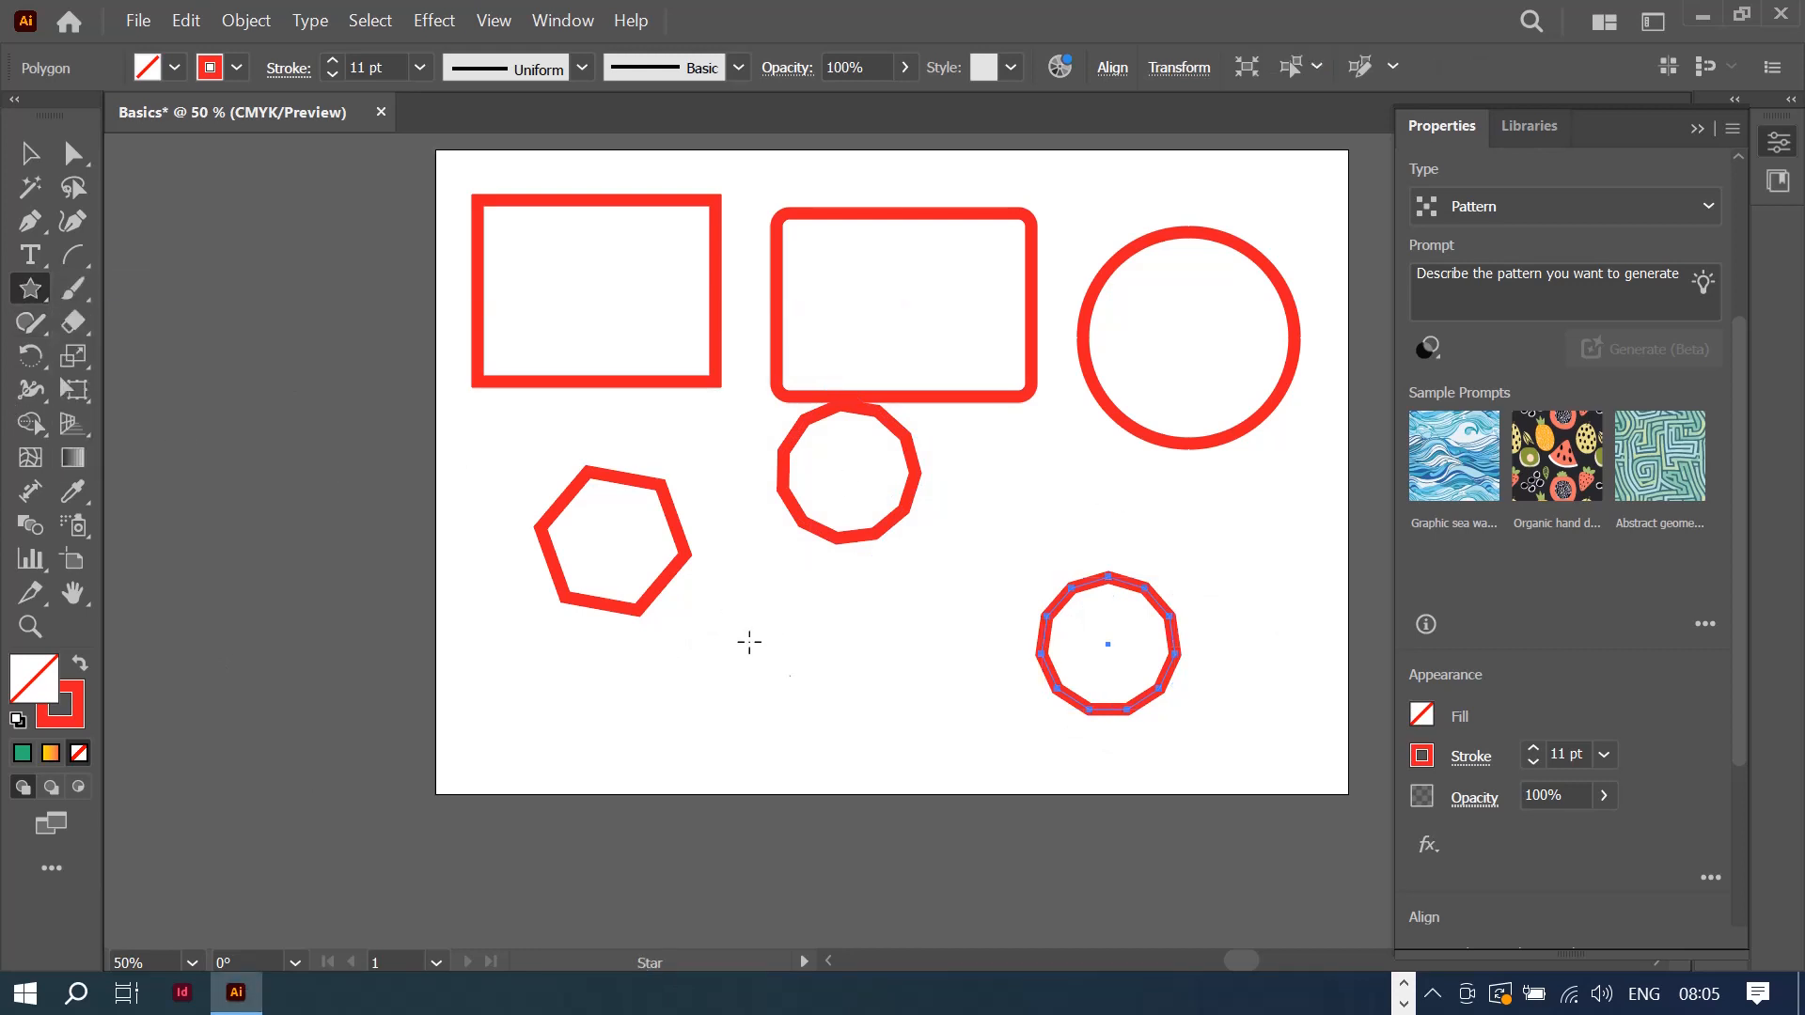
pyautogui.moveTo(748, 590)
pyautogui.mouseDown()
pyautogui.moveTo(850, 689)
pyautogui.moveTo(806, 664)
pyautogui.mouseUp()
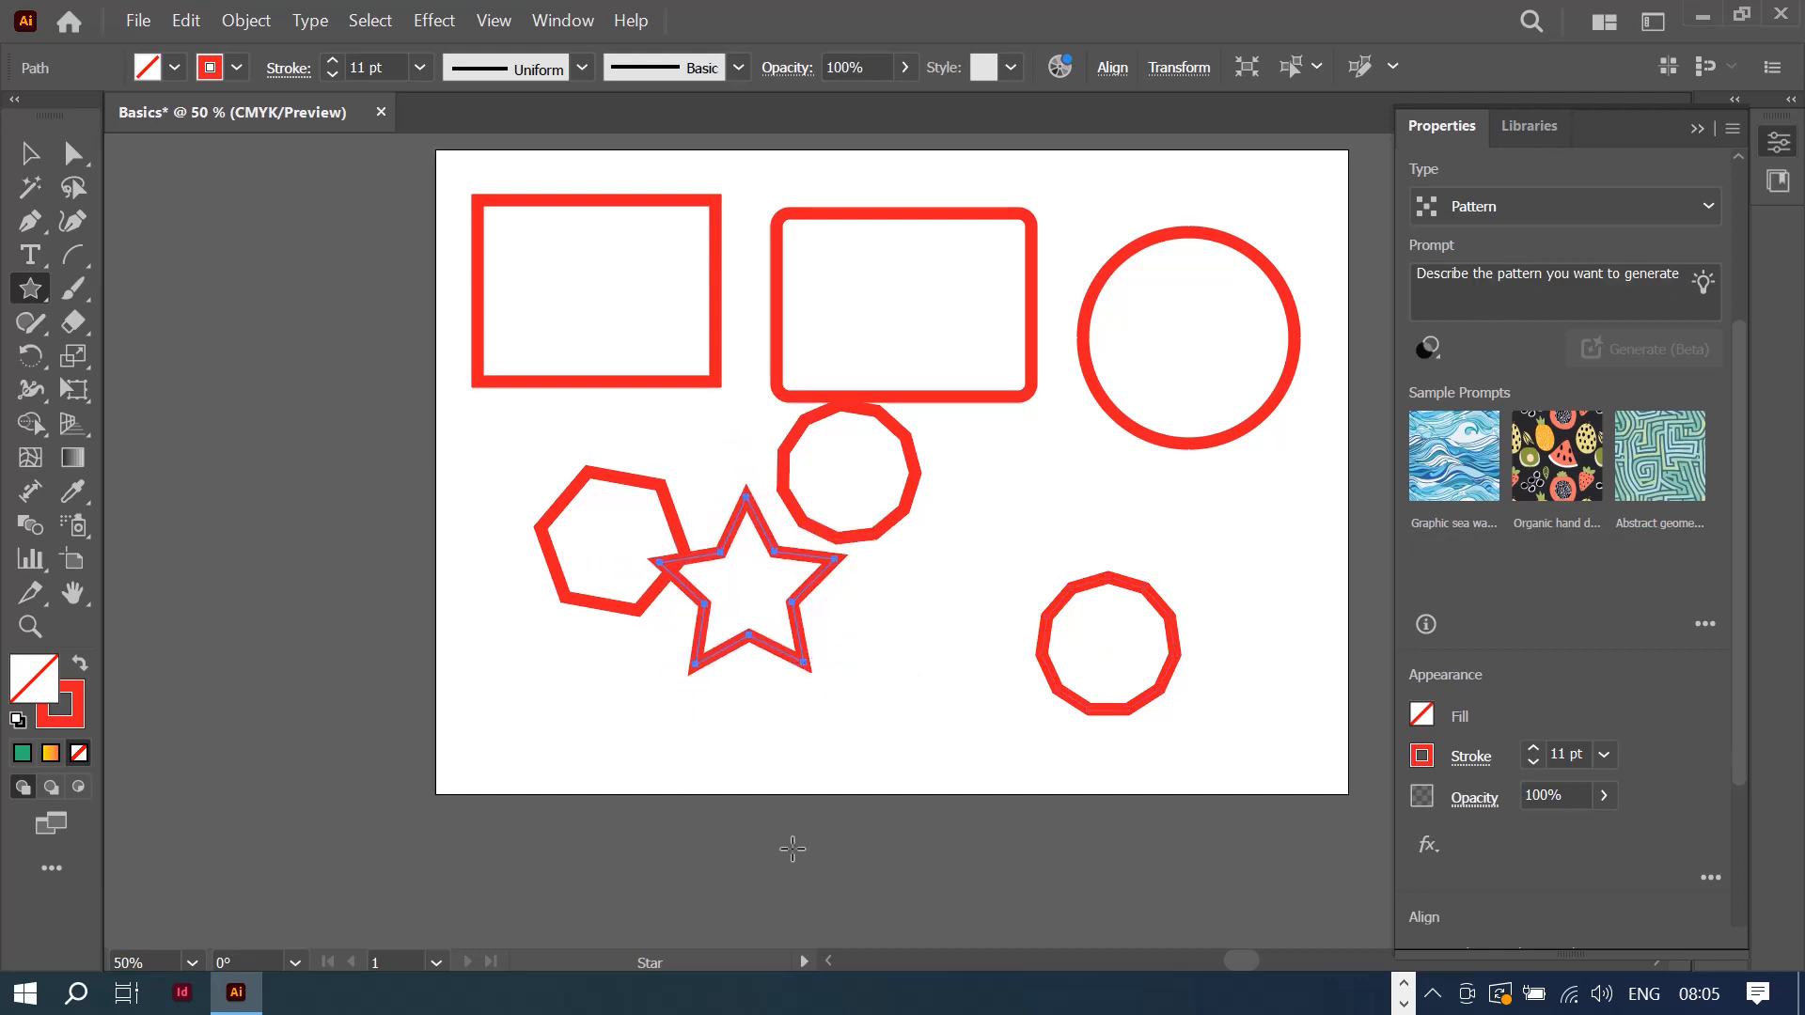
pyautogui.click(1032, 509)
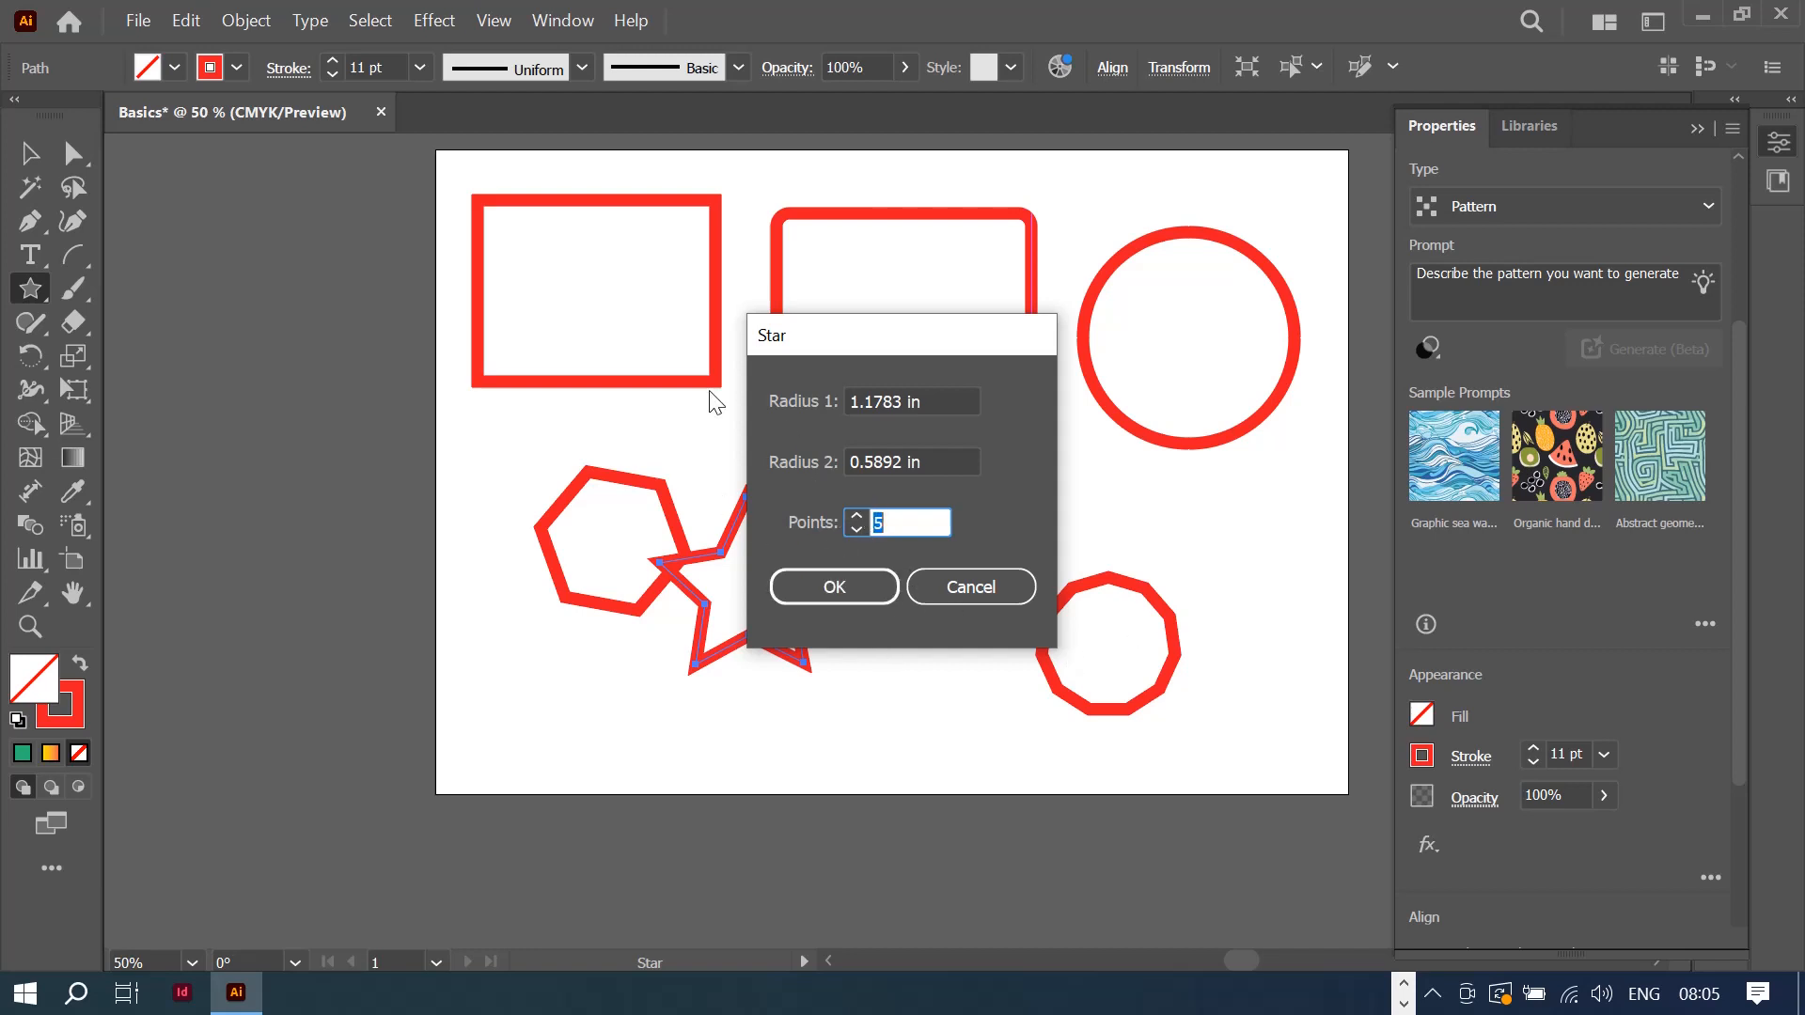
pyautogui.click(989, 588)
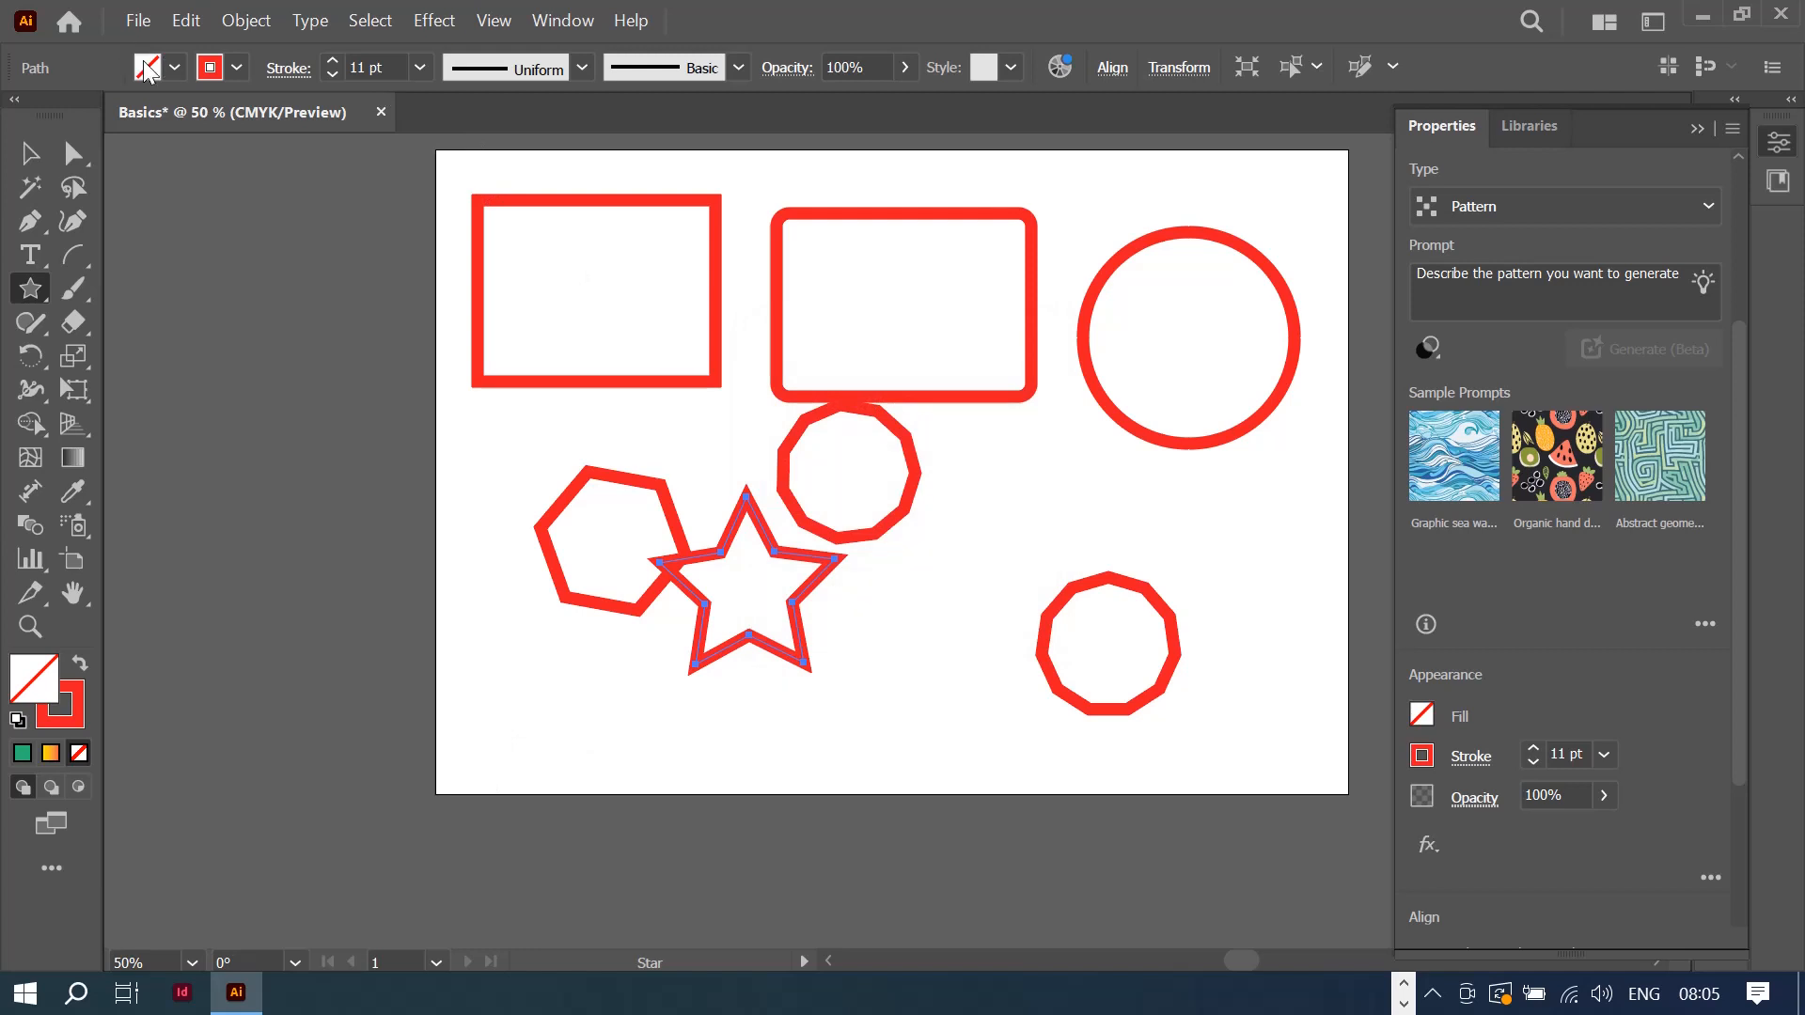
# Step: Give the star a red fill and a dark green stroke
pyautogui.click(175, 67)
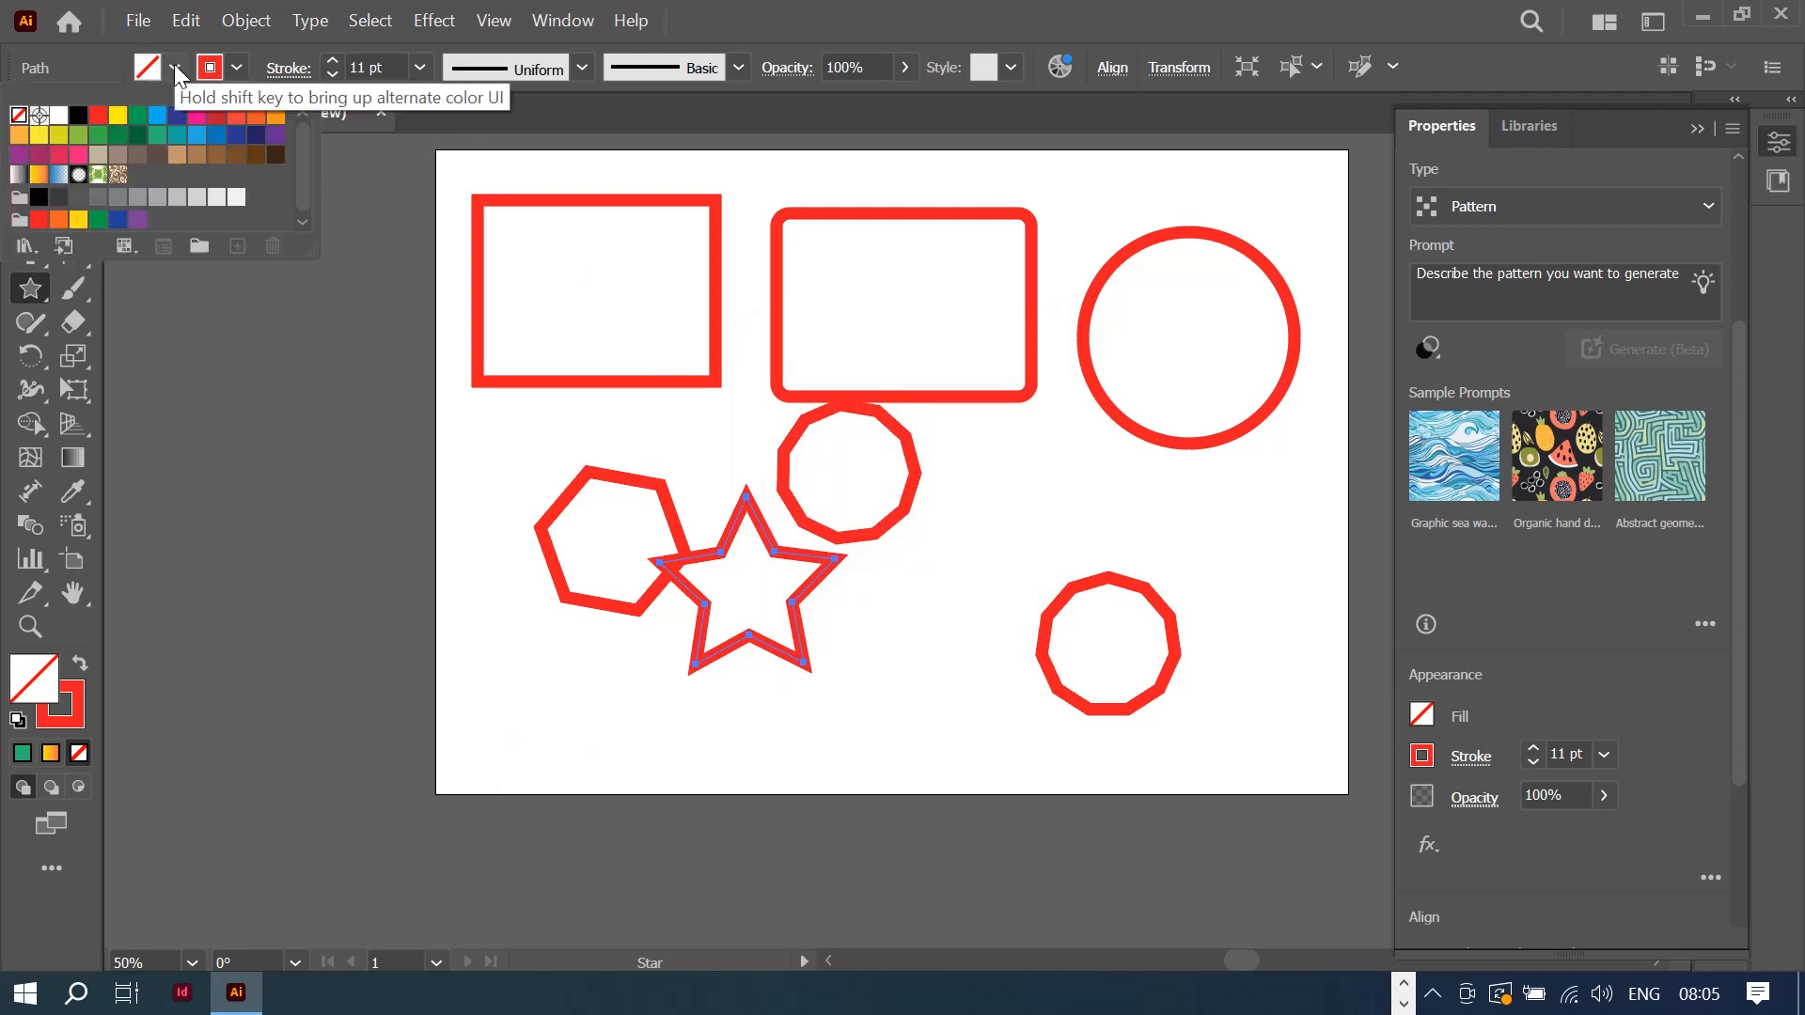
pyautogui.click(99, 117)
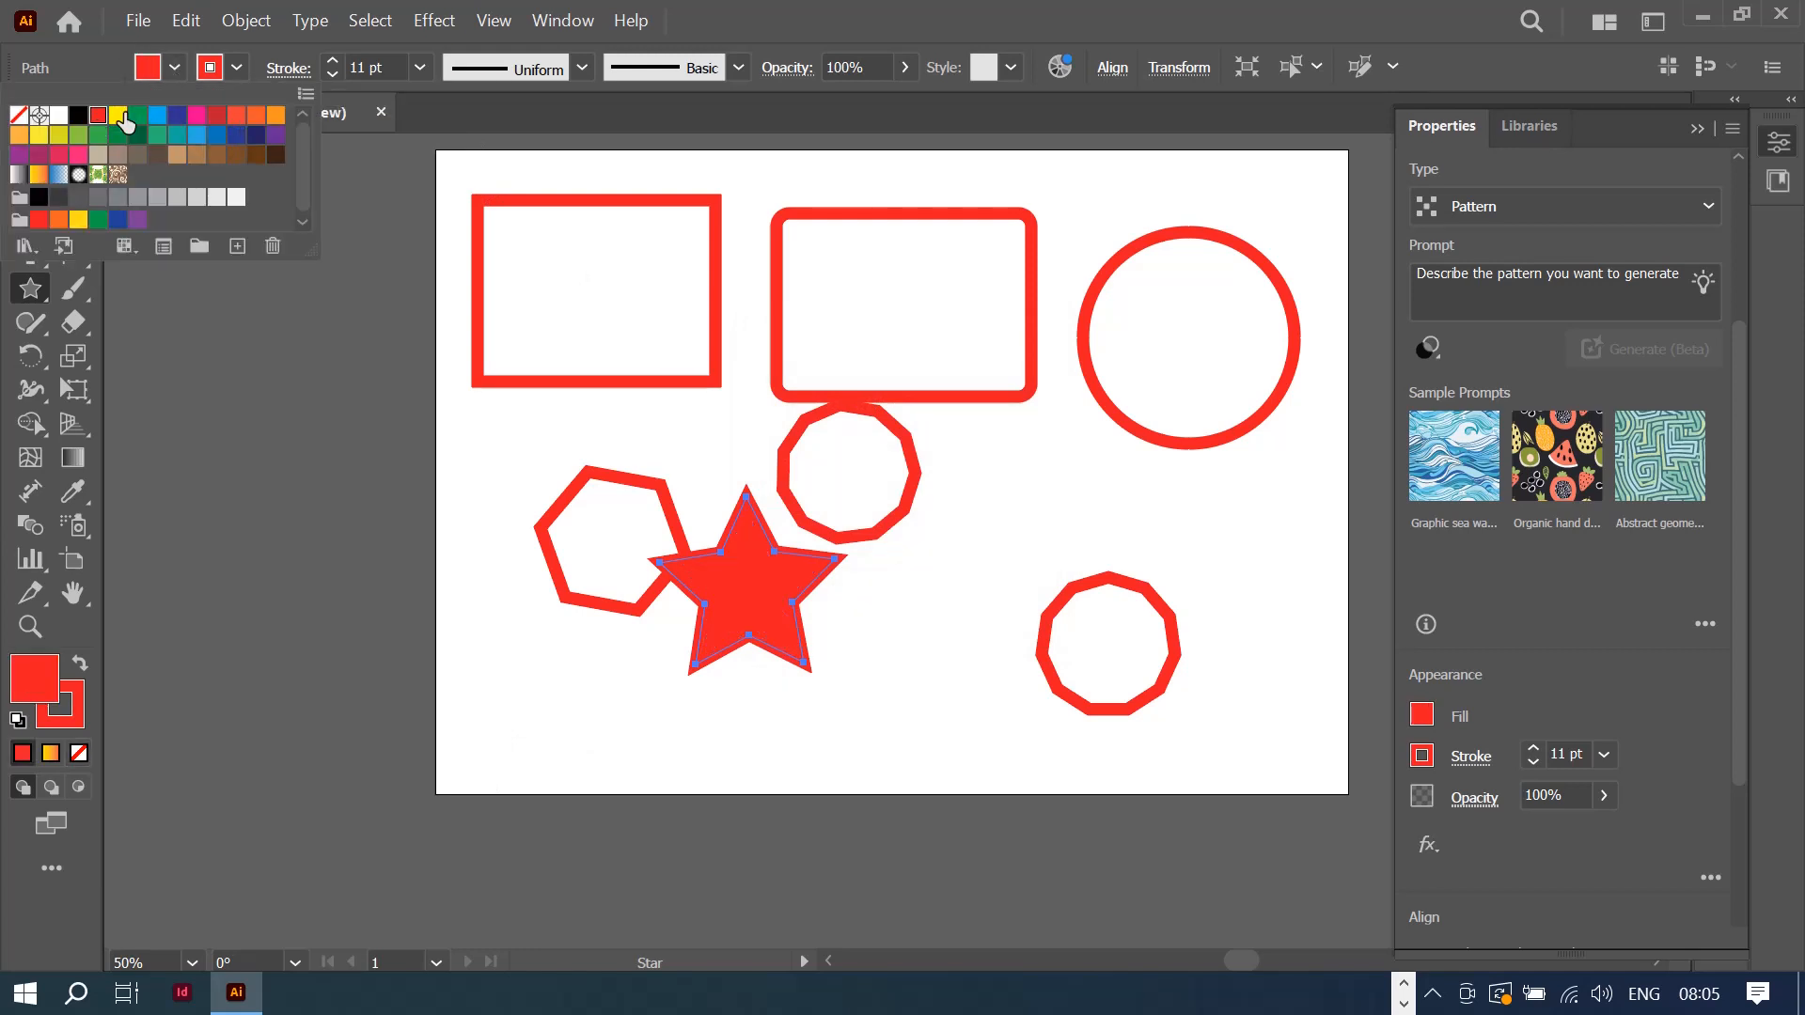
pyautogui.click(247, 67)
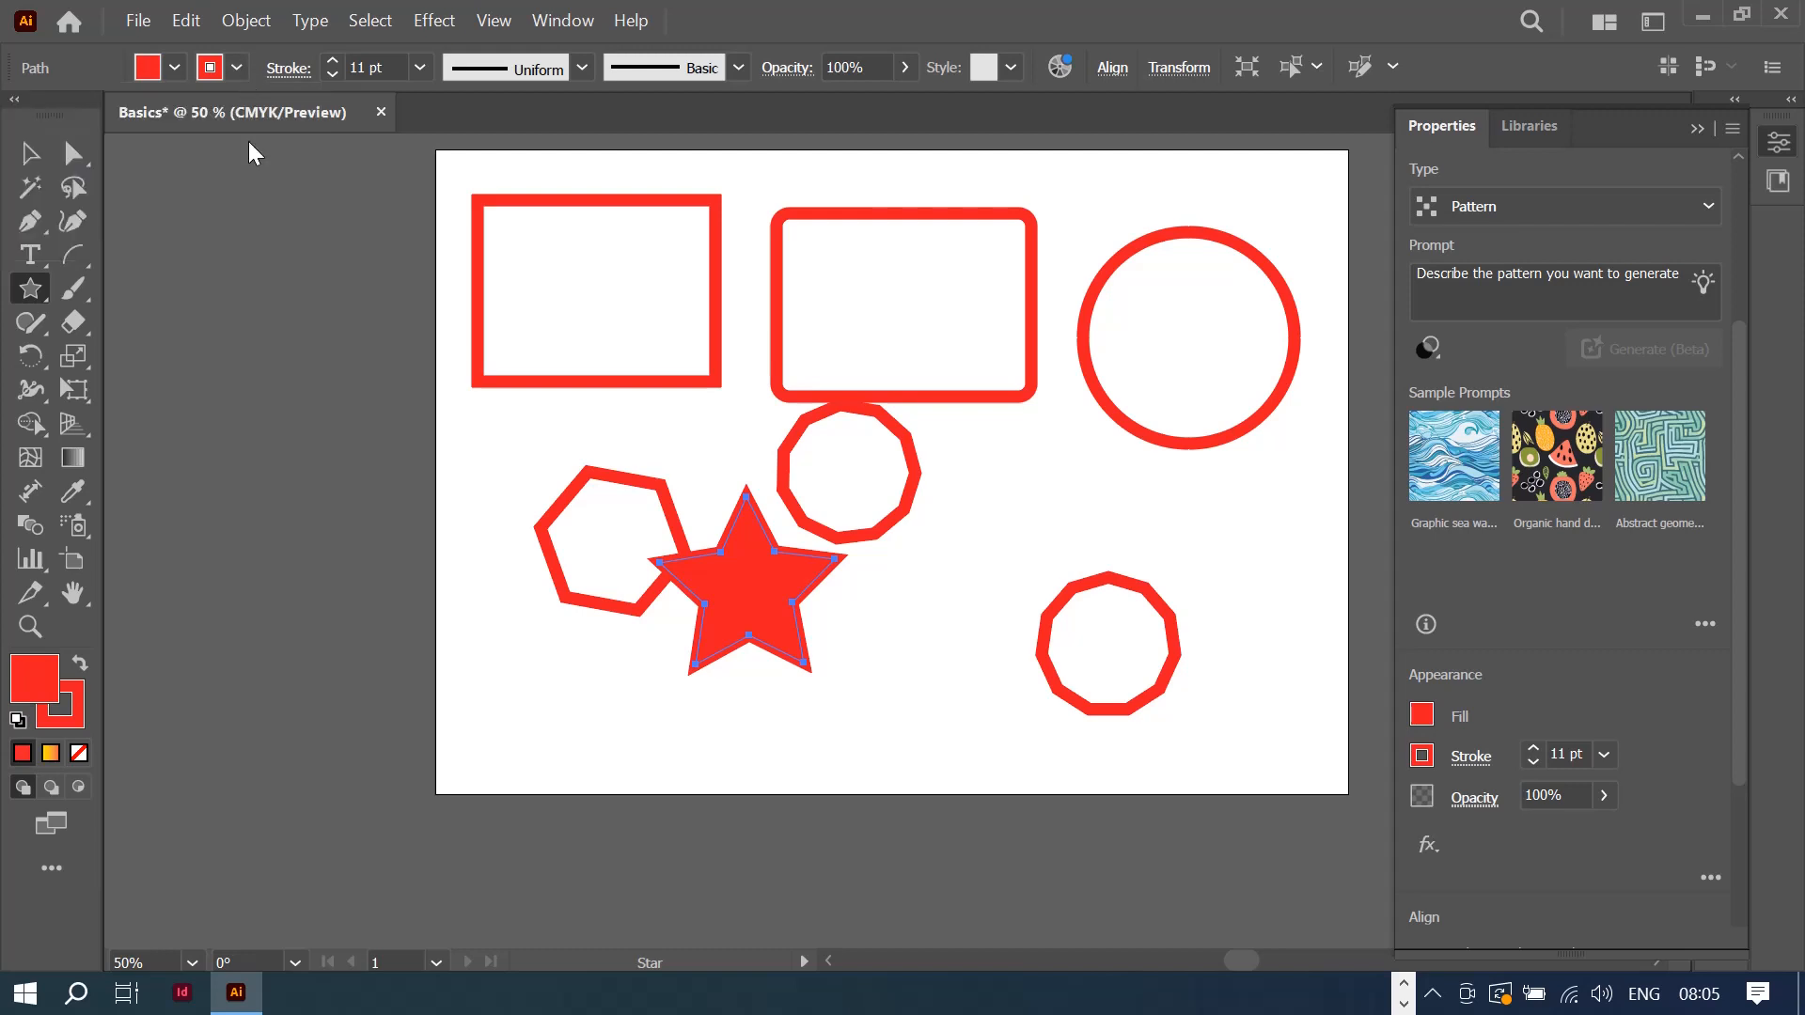
pyautogui.click(237, 67)
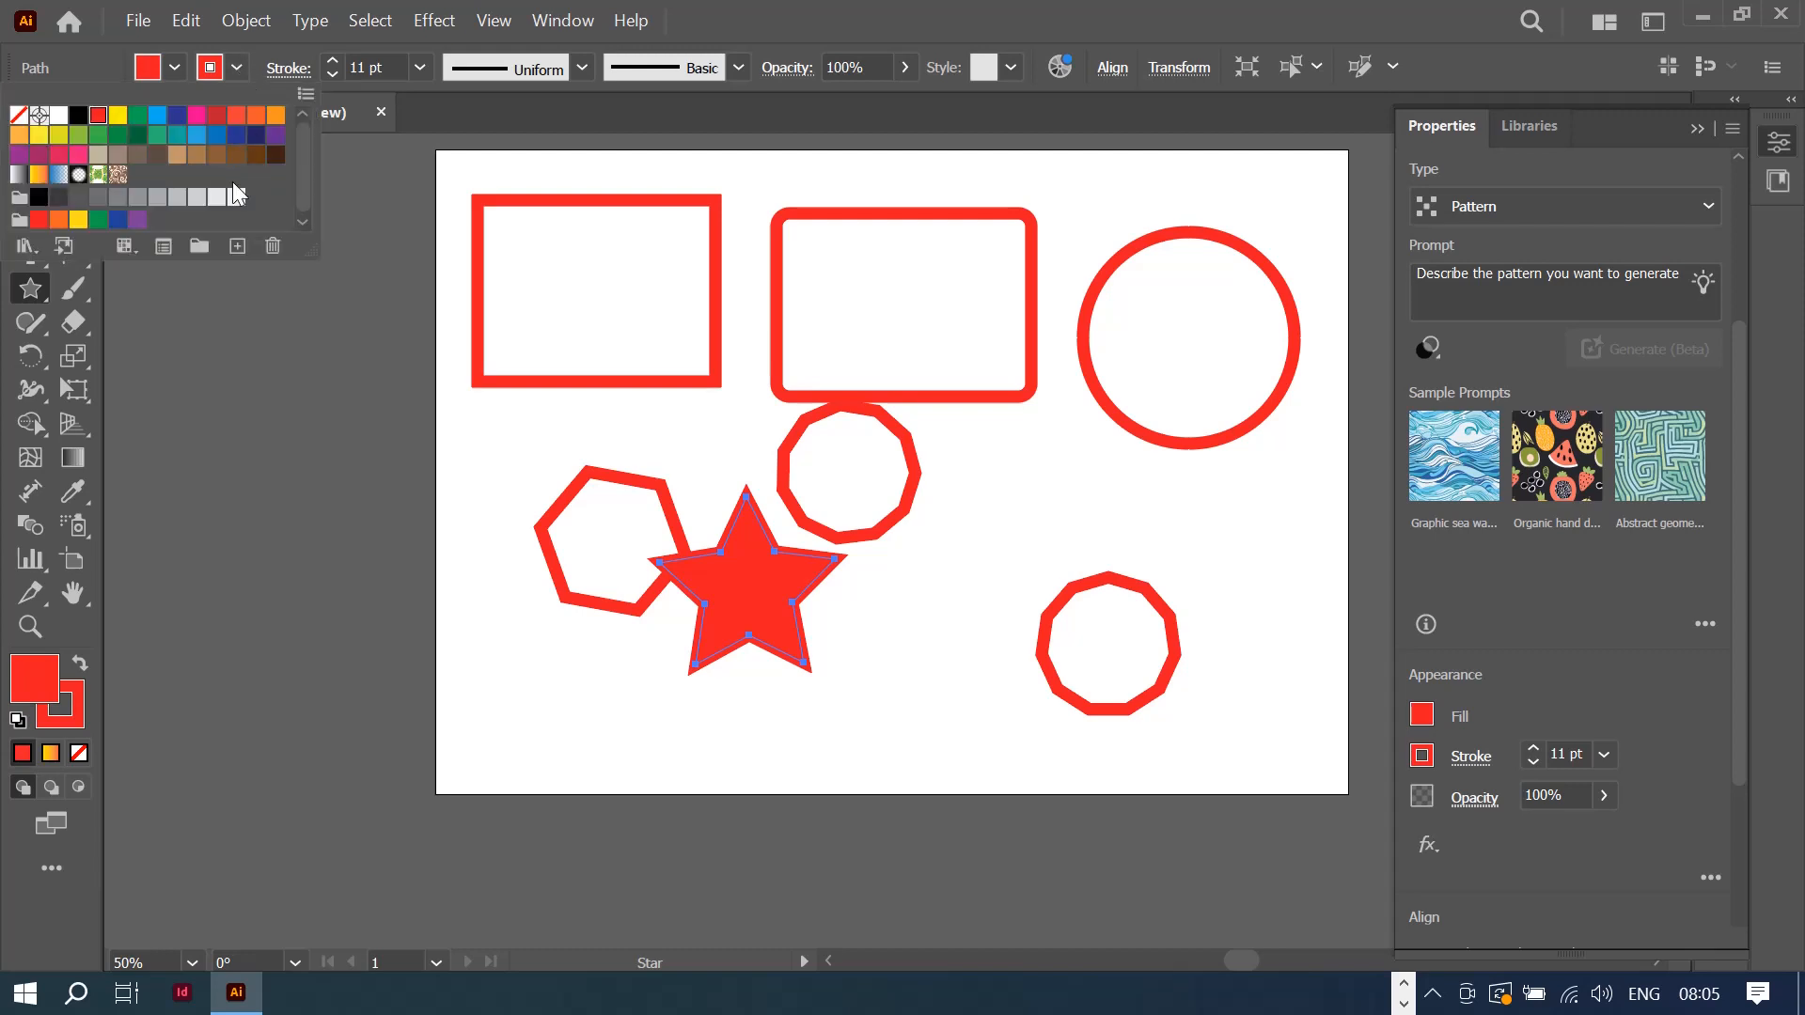
pyautogui.click(139, 137)
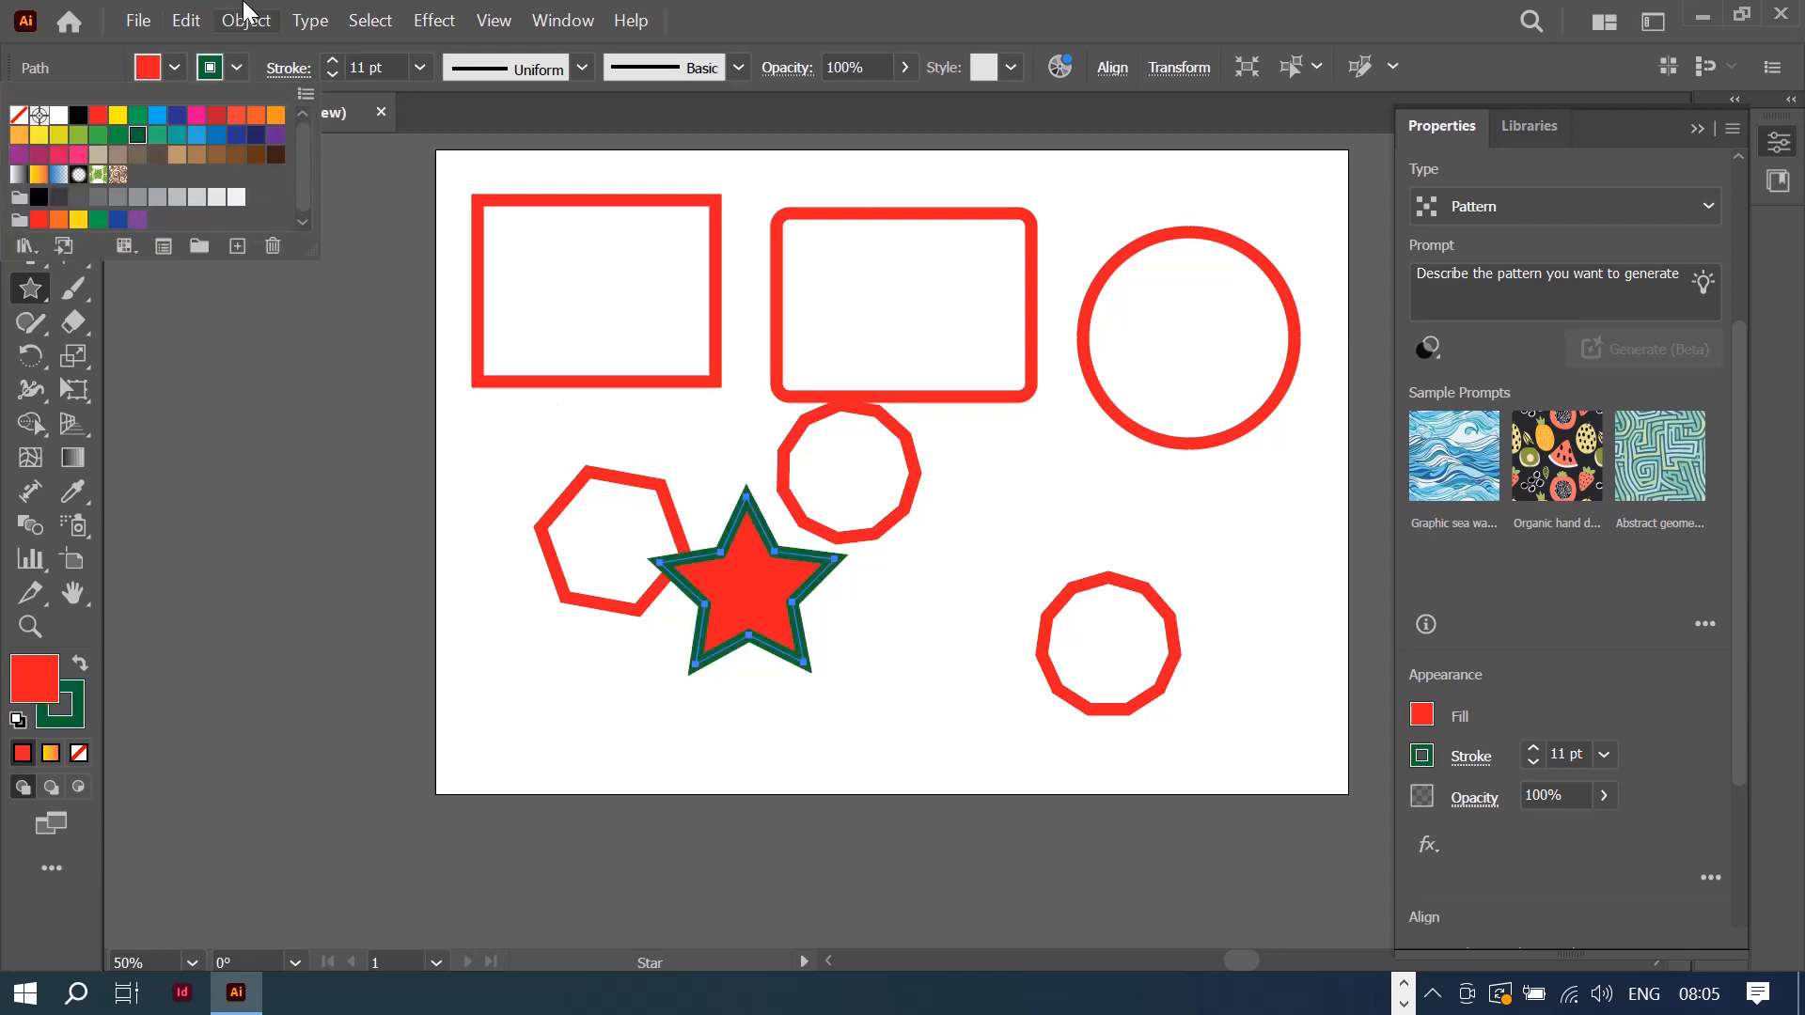
pyautogui.click(781, 6)
# Step: Move the star down so it clears the hexagon and the polygon above it
pyautogui.click(31, 153)
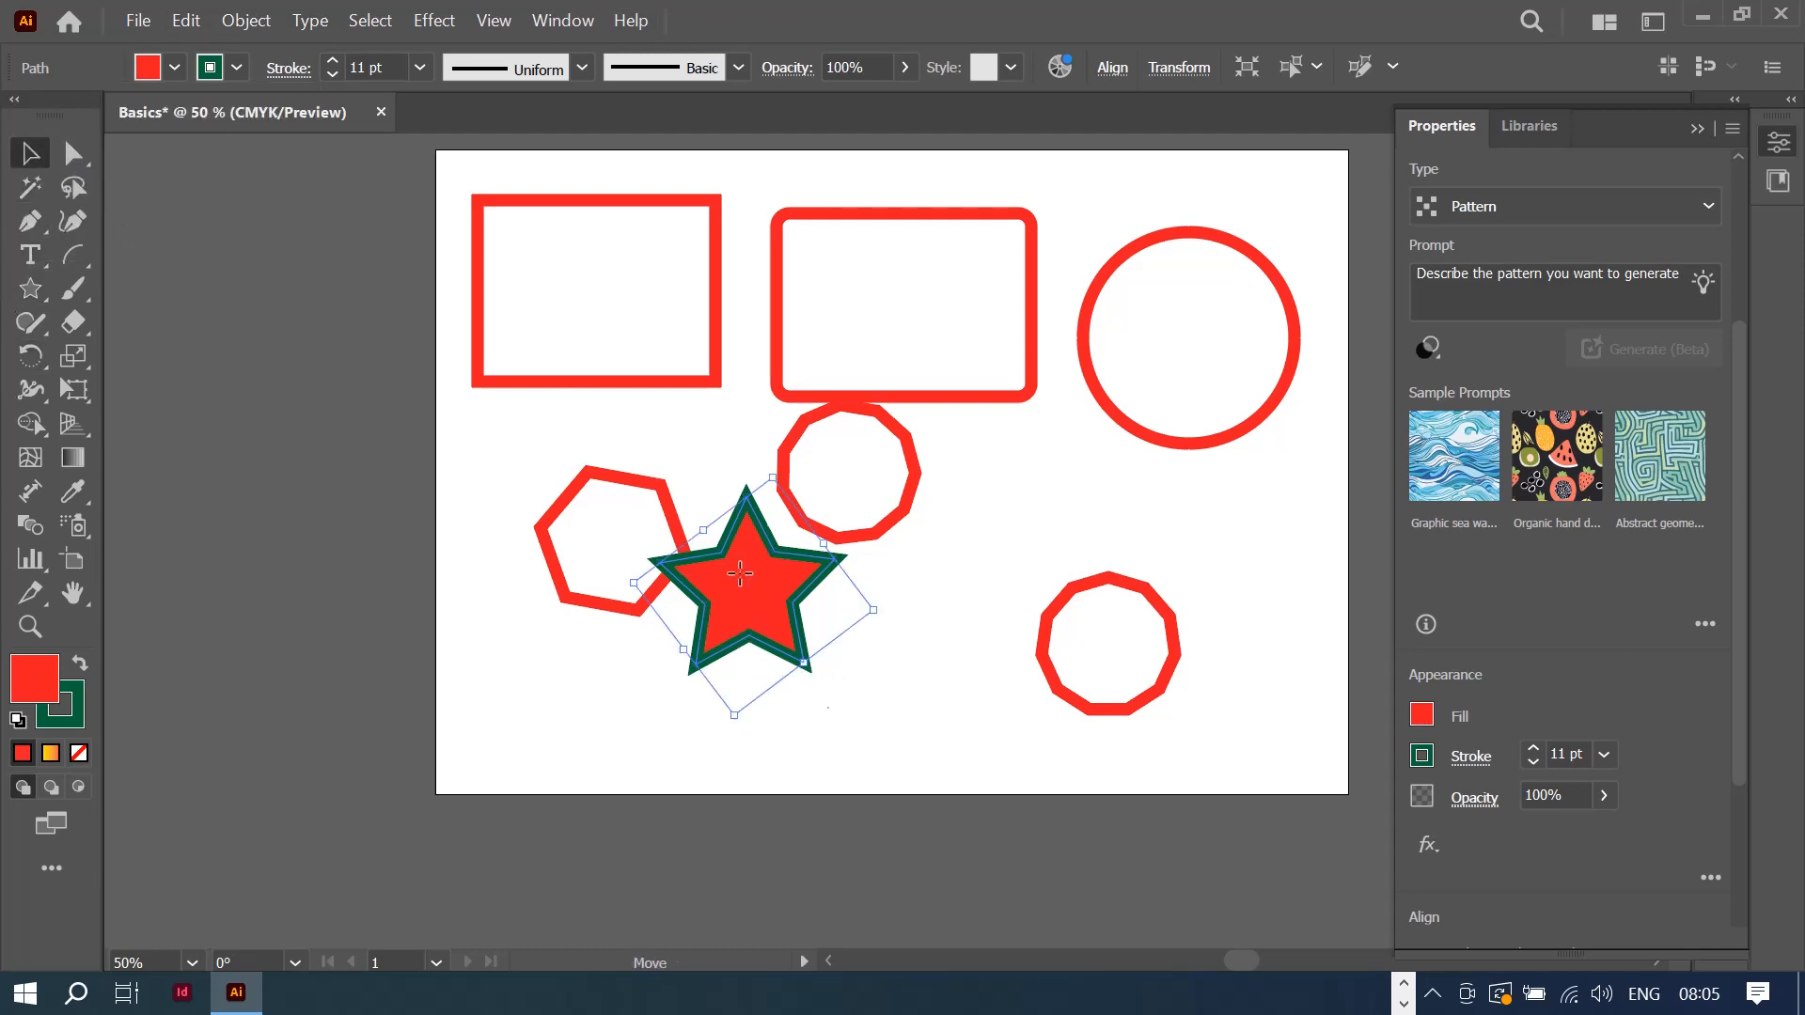
pyautogui.moveTo(747, 643); pyautogui.dragTo(754, 727)
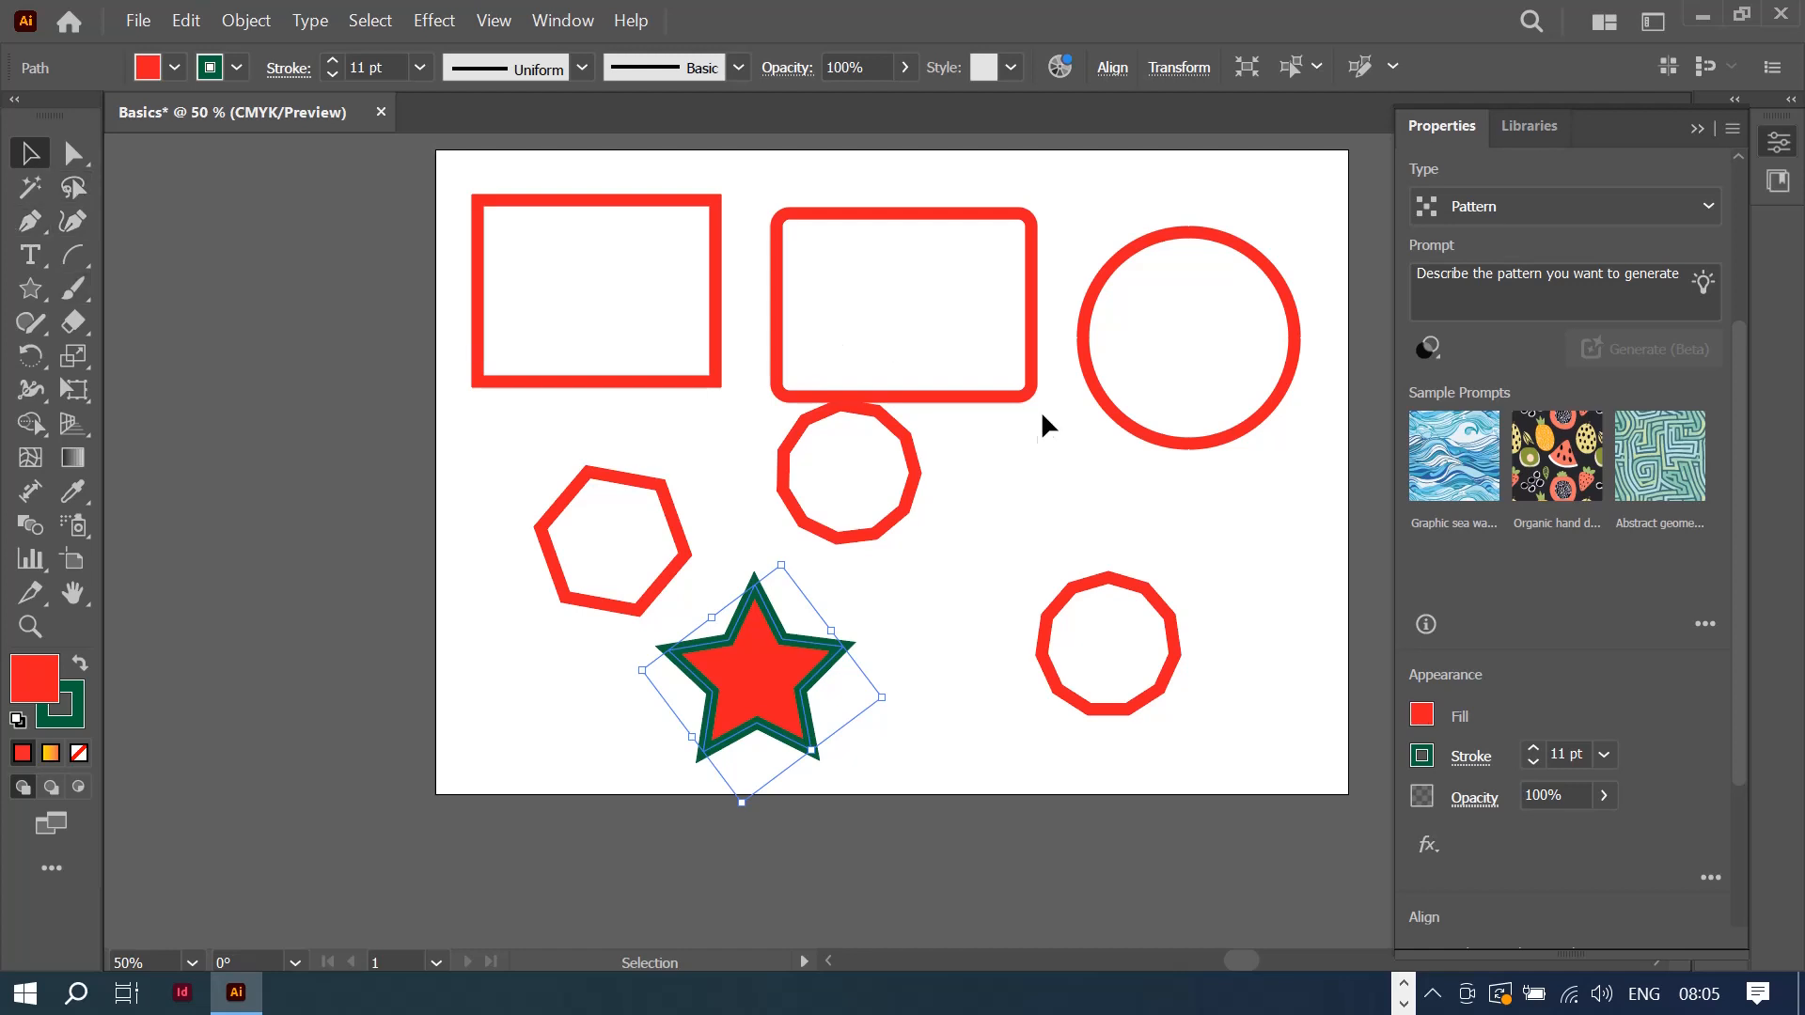
# Step: Delete both 11-sided polygons from the artboard
pyautogui.moveTo(912, 556); pyautogui.dragTo(743, 474)
pyautogui.press('Delete')
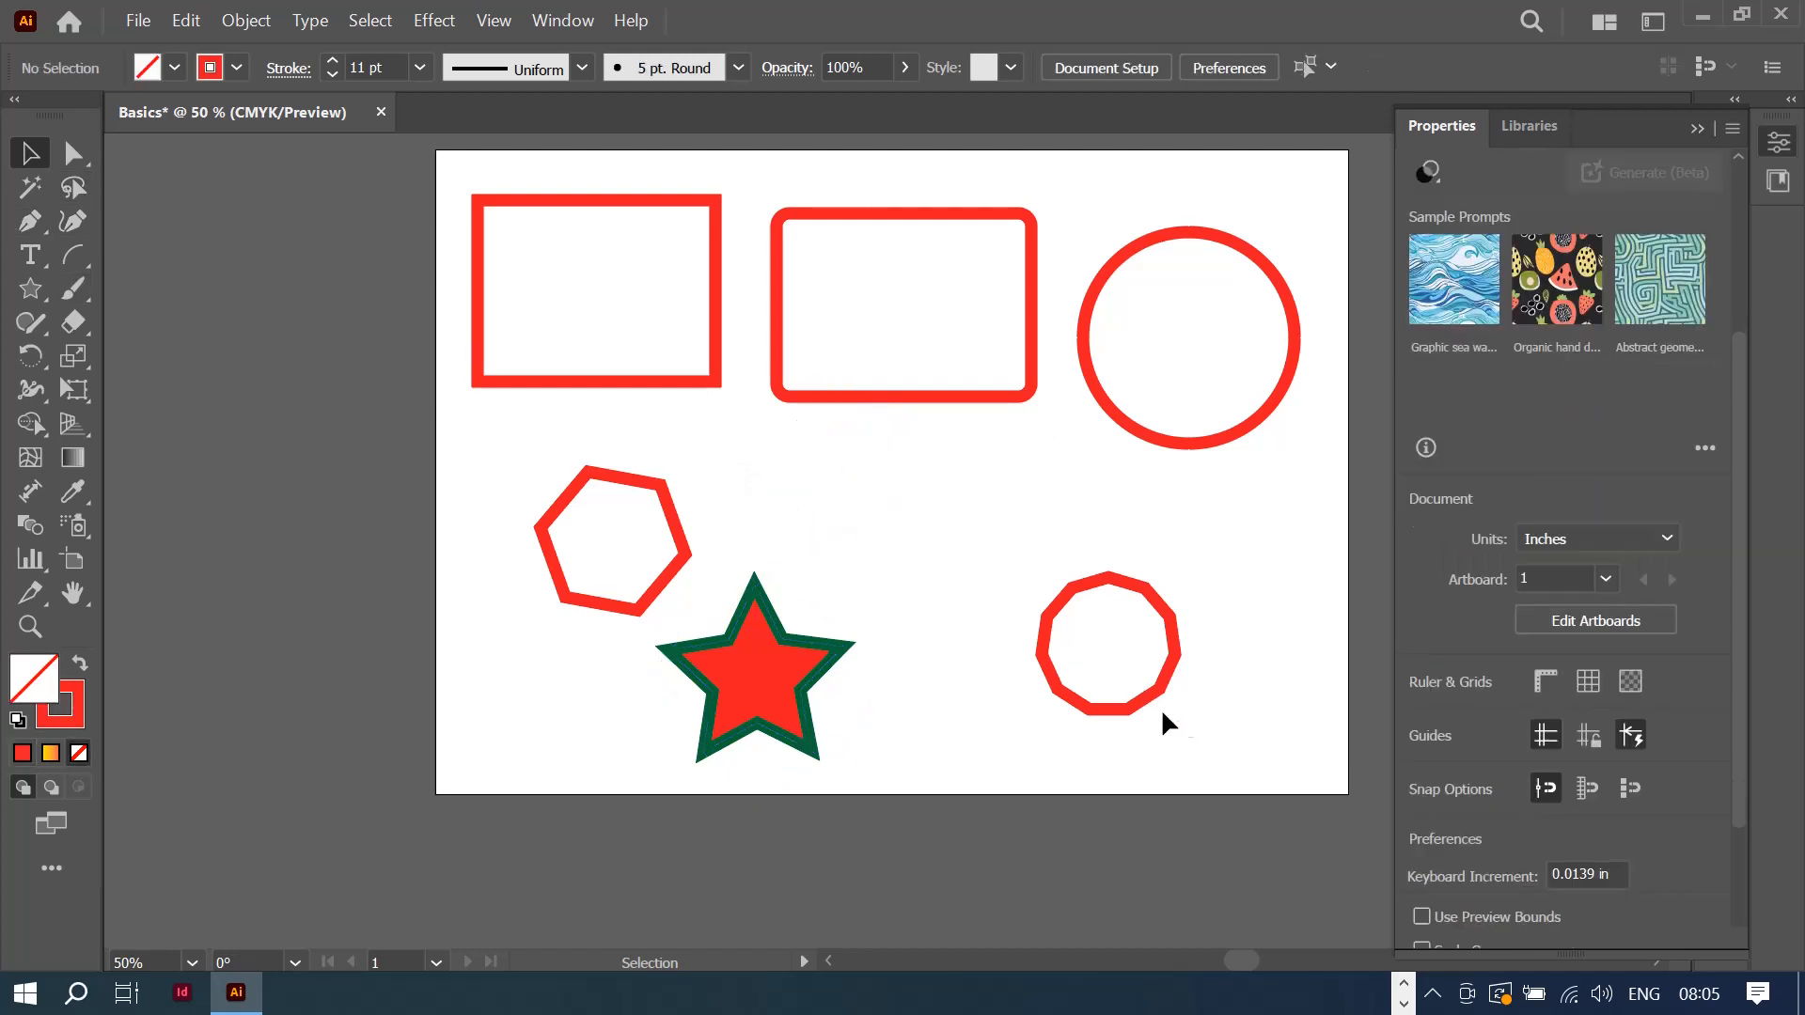
pyautogui.moveTo(1210, 738); pyautogui.dragTo(954, 601)
pyautogui.press('Delete')
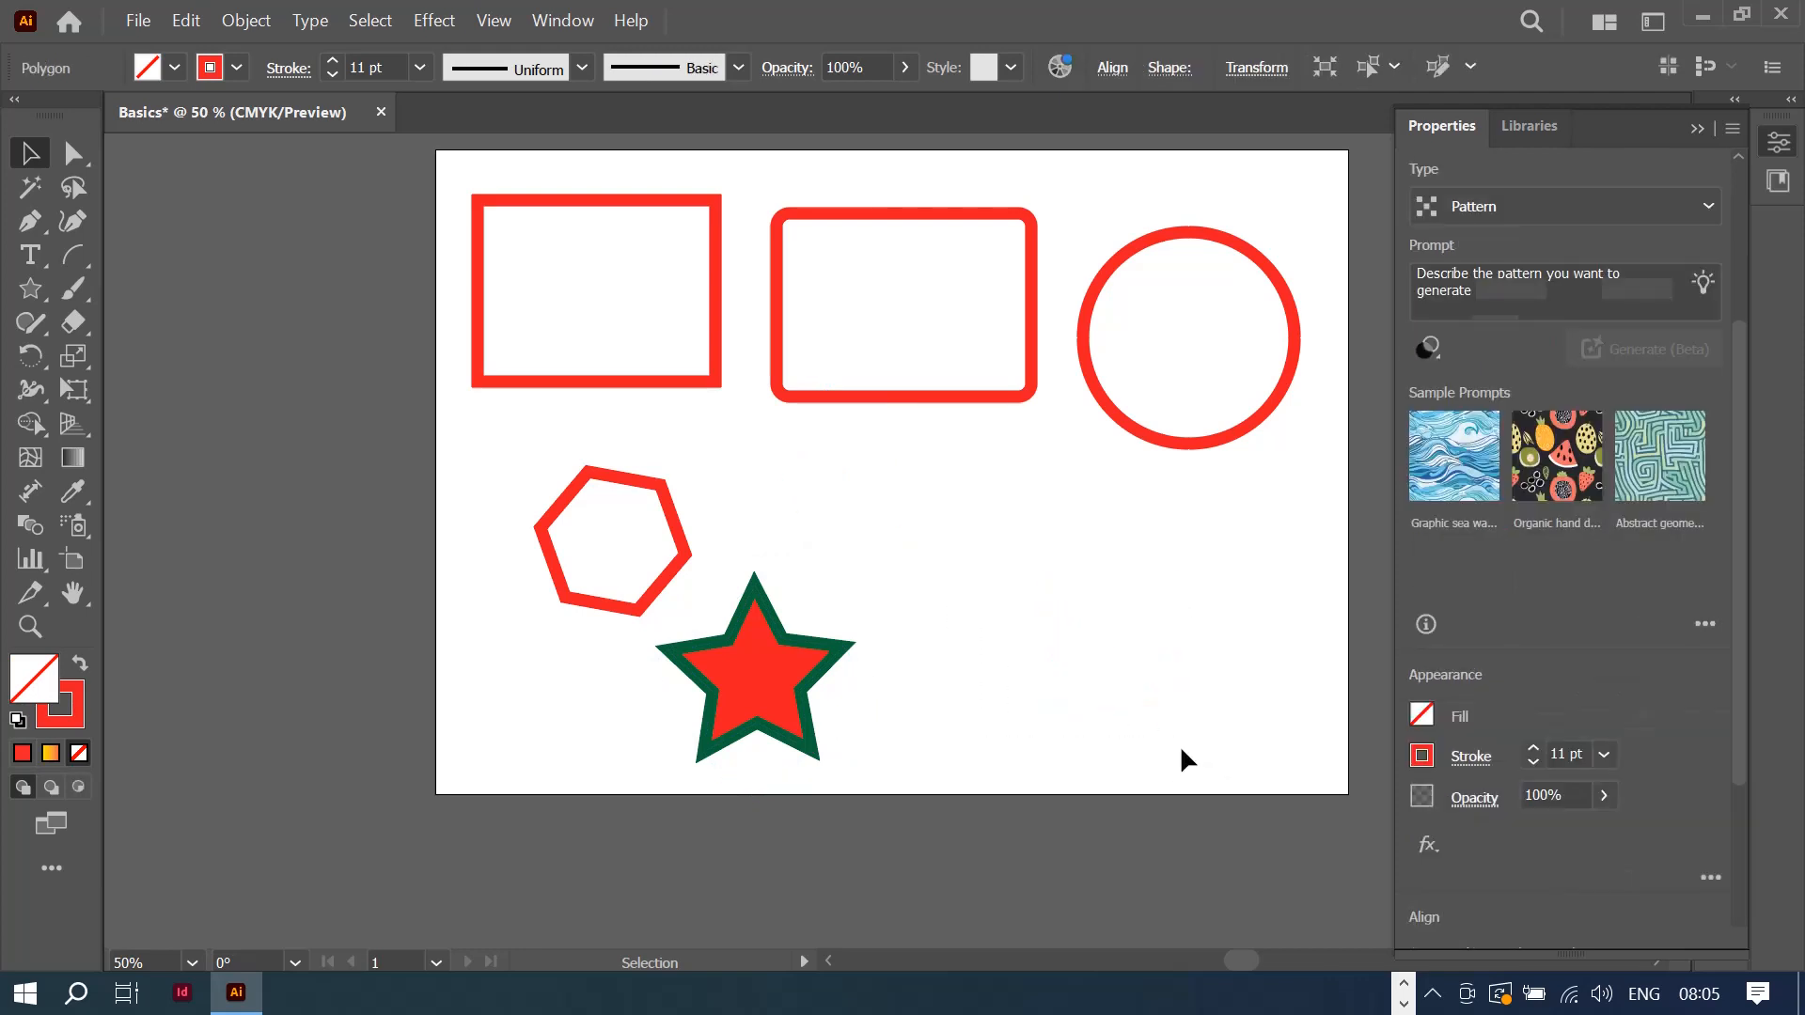
pyautogui.rightClick(49, 290)
pyautogui.click(183, 299)
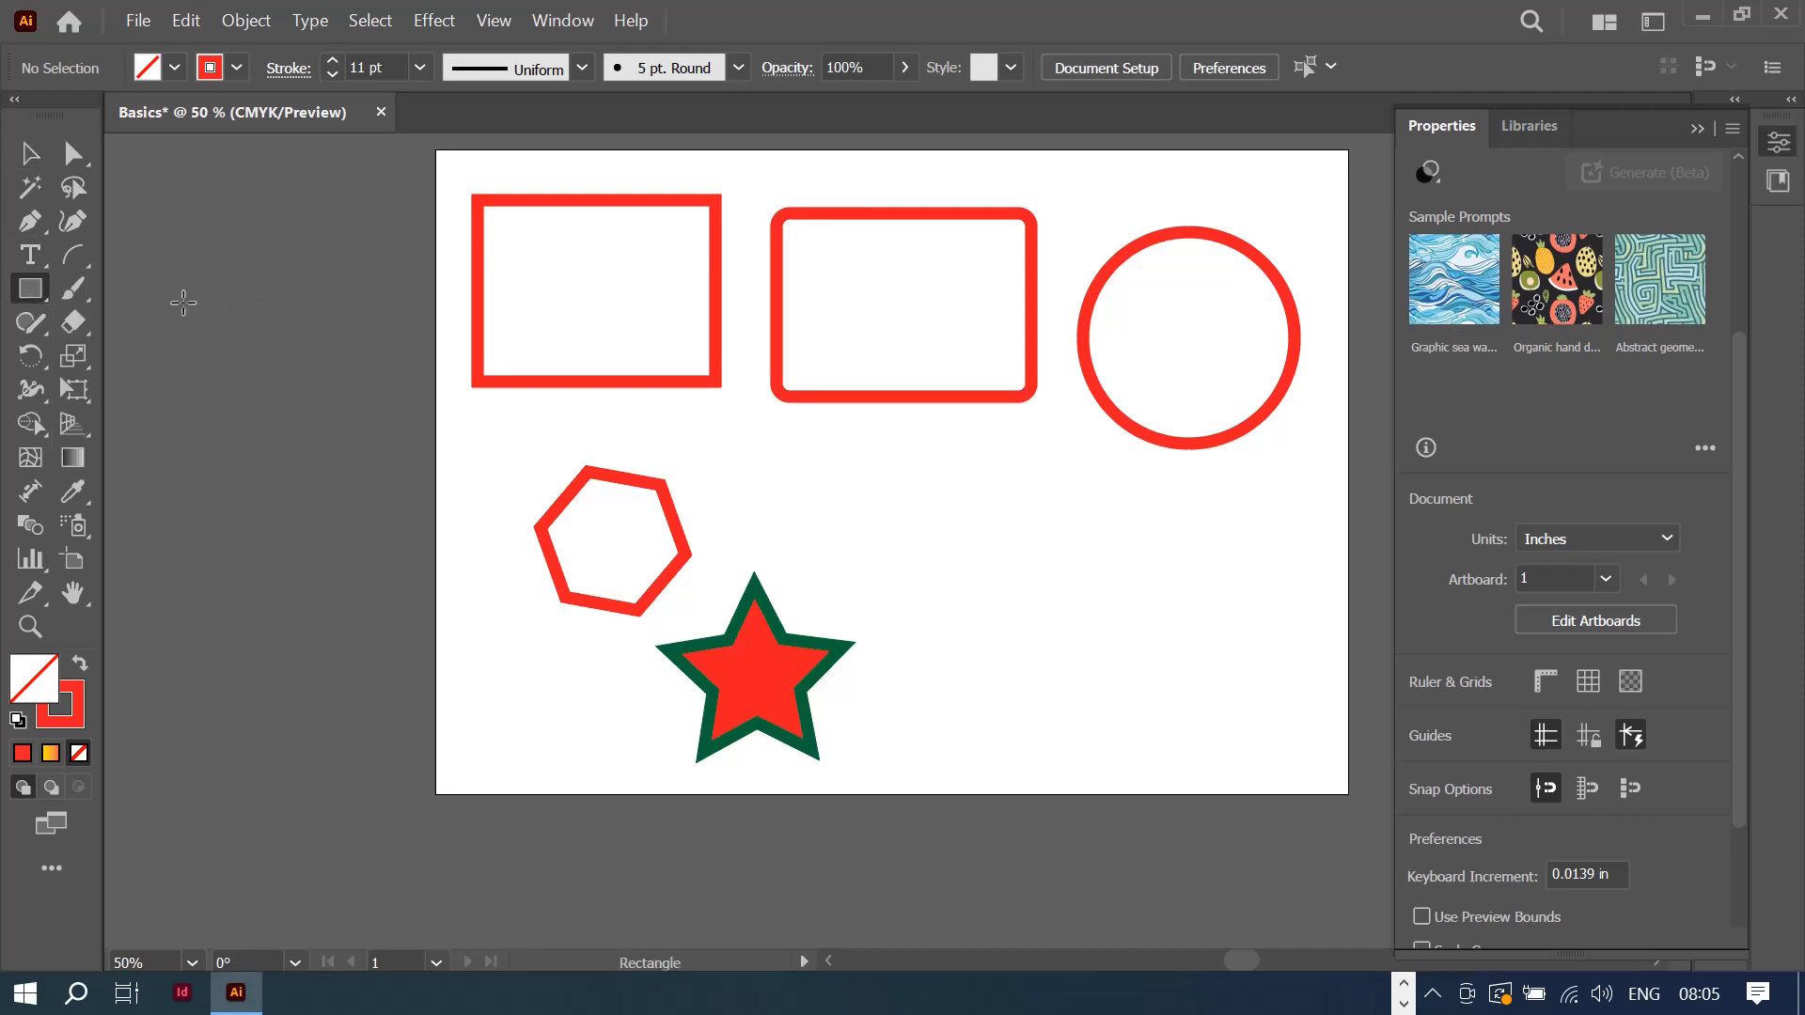
pyautogui.rightClick(29, 294)
pyautogui.click(27, 292)
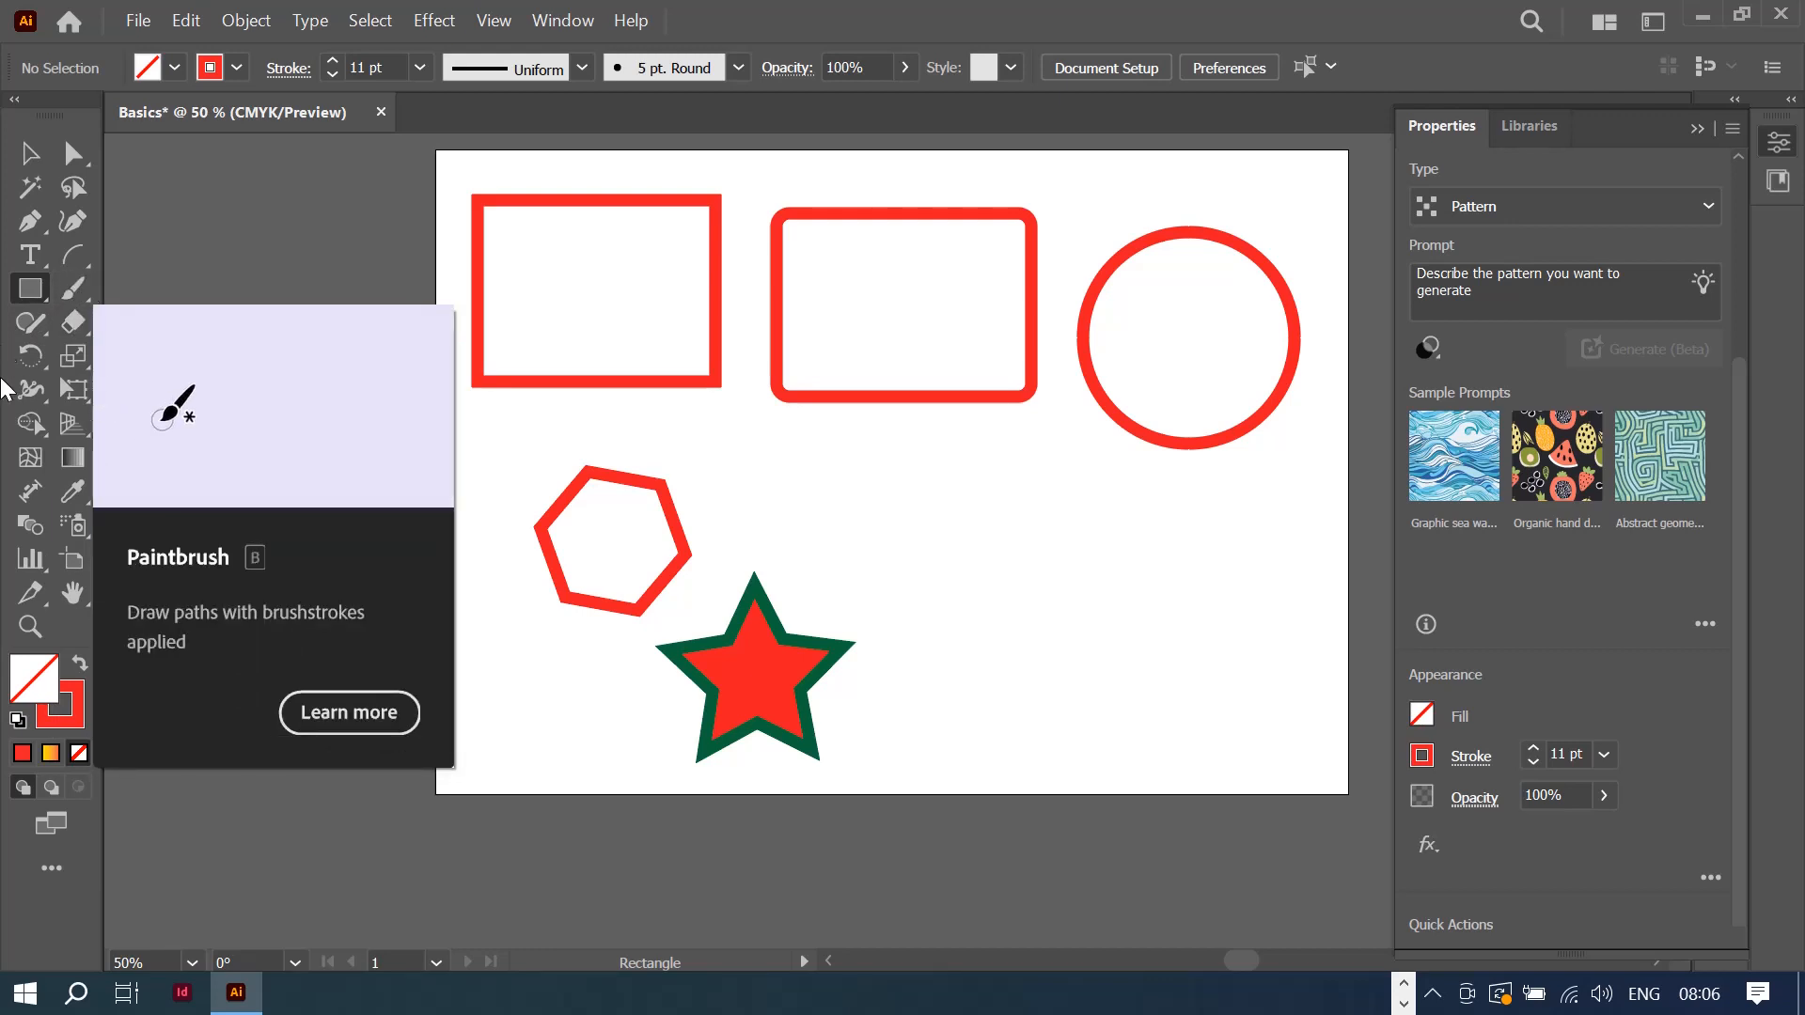
# Step: Draw a large rectangle, a circle above the star and a triangle overlapping the rectangle's corner with the Shaper Tool
pyautogui.click(31, 323)
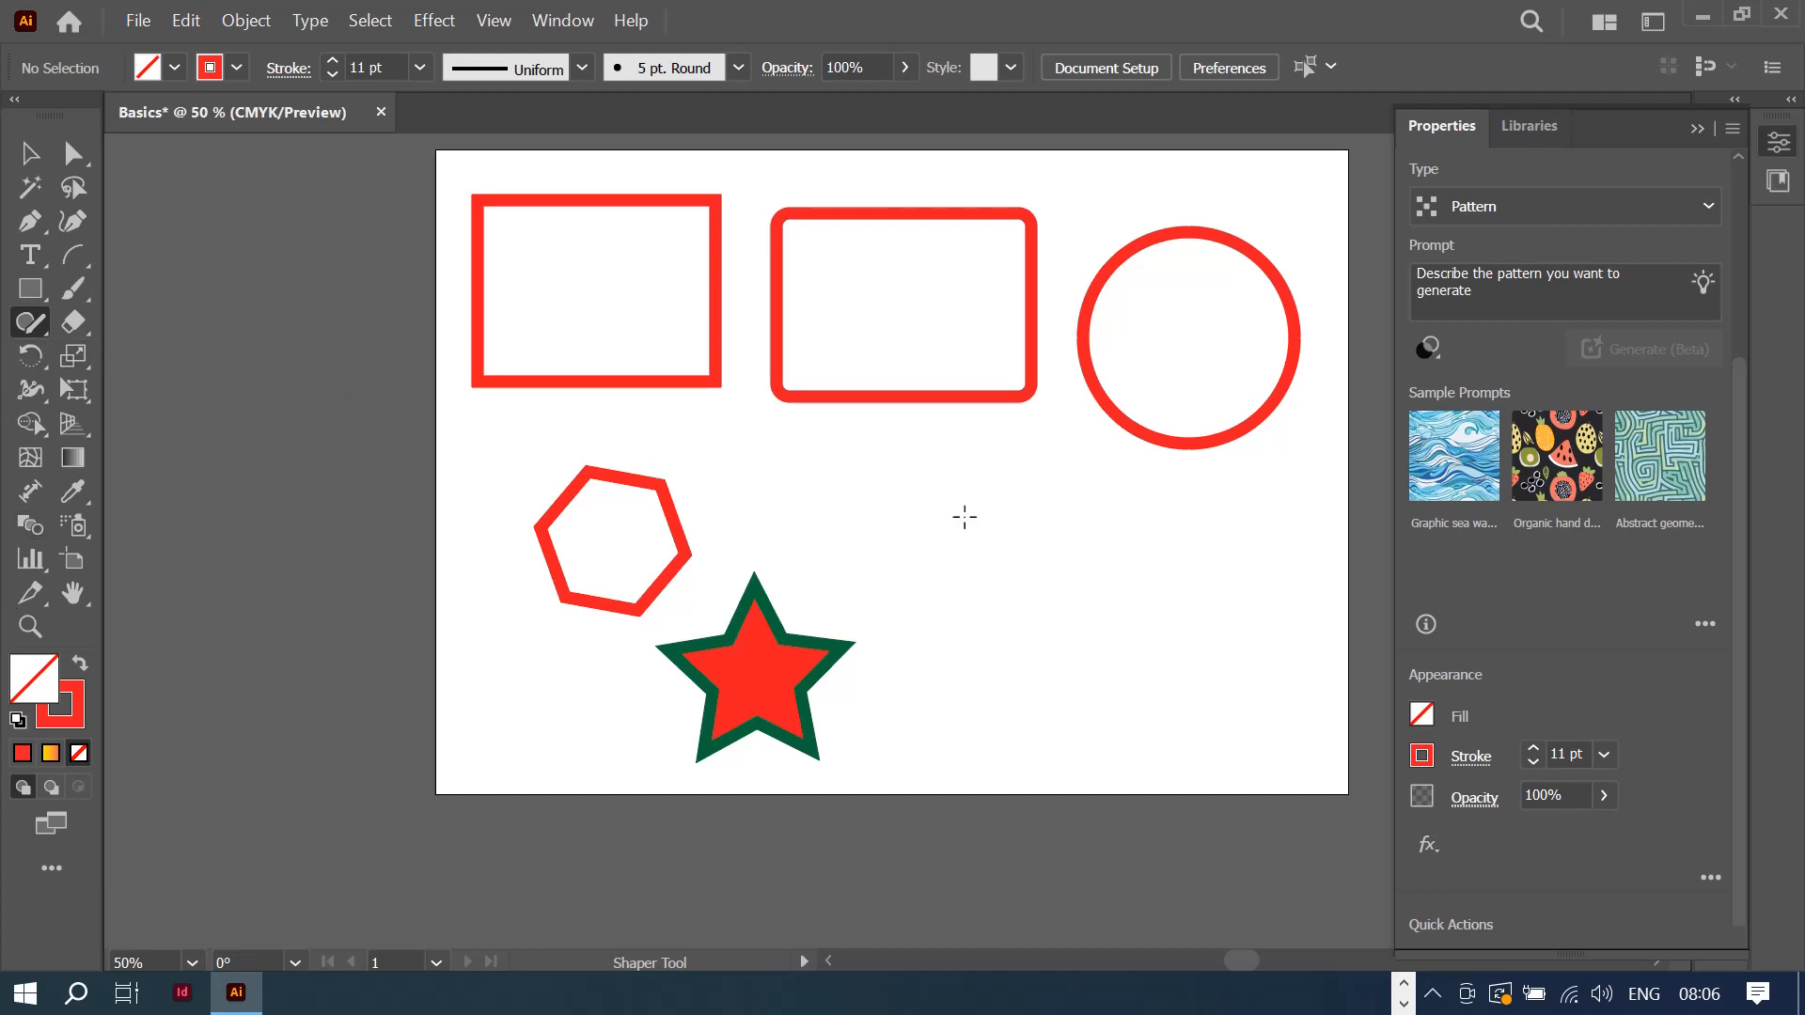
pyautogui.moveTo(964, 516)
pyautogui.mouseDown()
pyautogui.moveTo(1105, 489)
pyautogui.moveTo(1186, 501)
pyautogui.moveTo(1228, 666)
pyautogui.moveTo(953, 705)
pyautogui.moveTo(964, 513)
pyautogui.mouseUp()
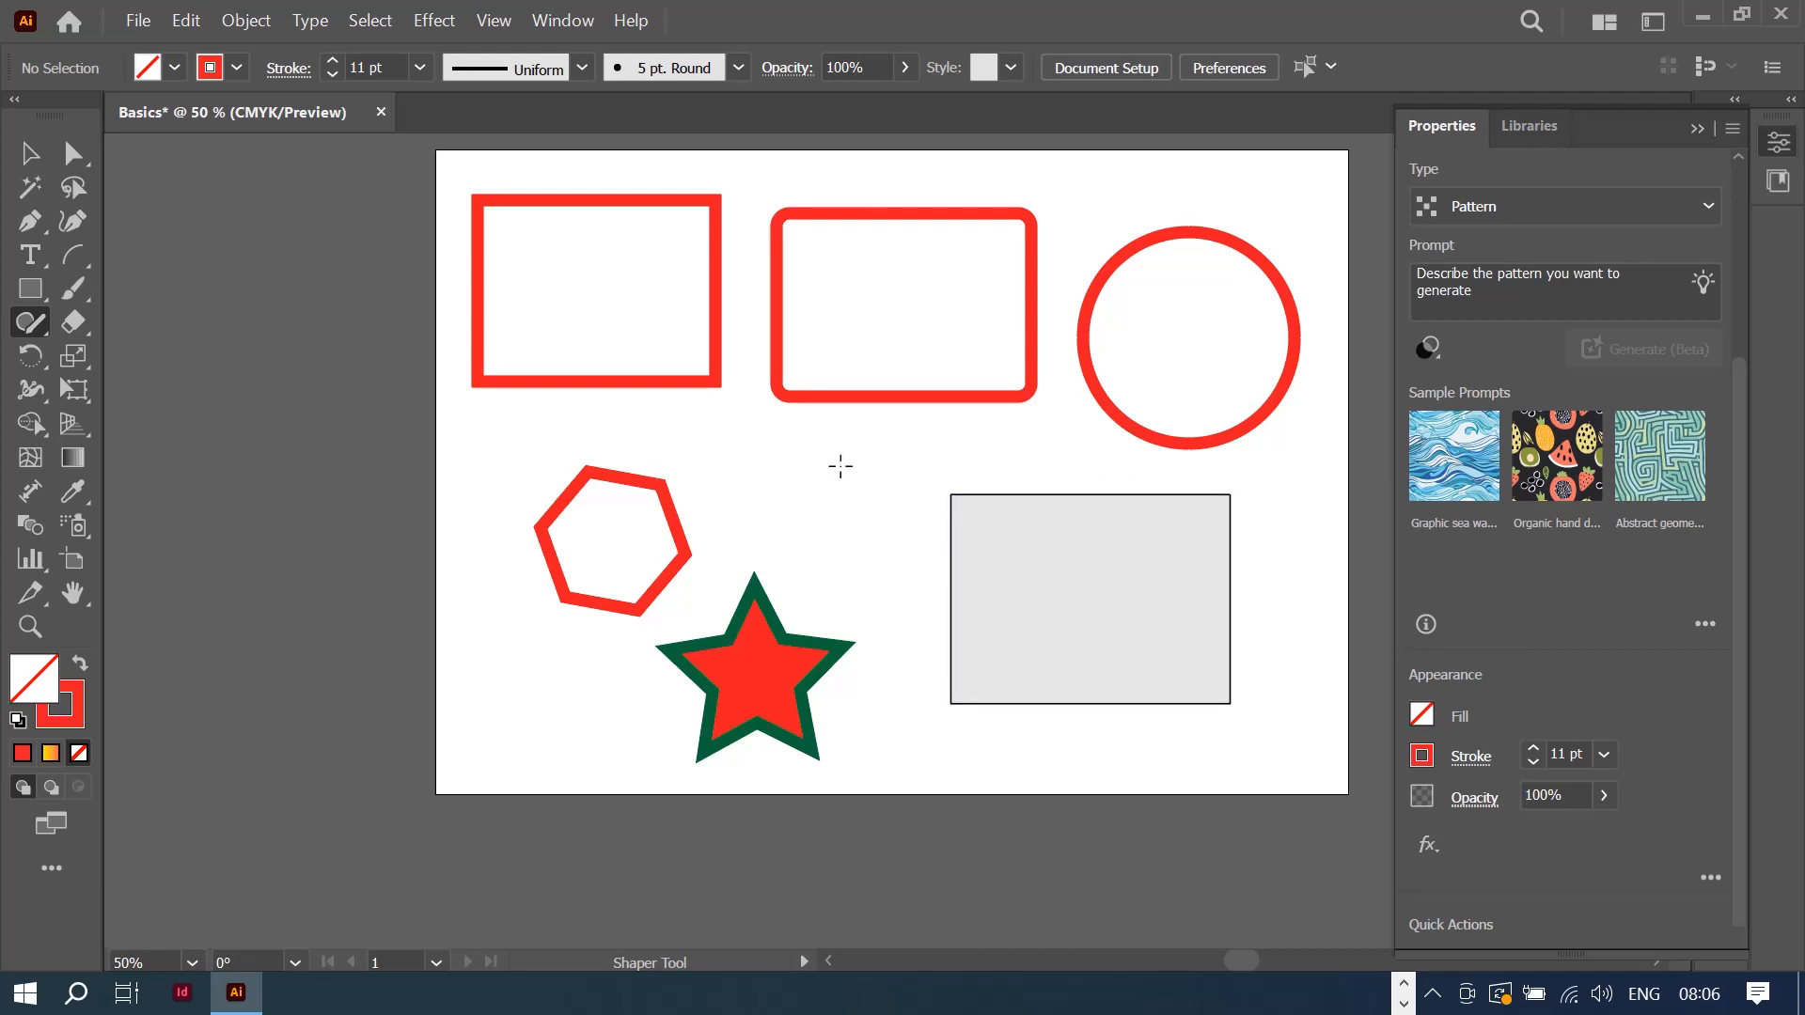
pyautogui.moveTo(840, 466); pyautogui.dragTo(755, 478)
pyautogui.moveTo(748, 558)
pyautogui.mouseDown()
pyautogui.moveTo(792, 582)
pyautogui.moveTo(864, 542)
pyautogui.moveTo(865, 467)
pyautogui.moveTo(826, 465)
pyautogui.mouseUp()
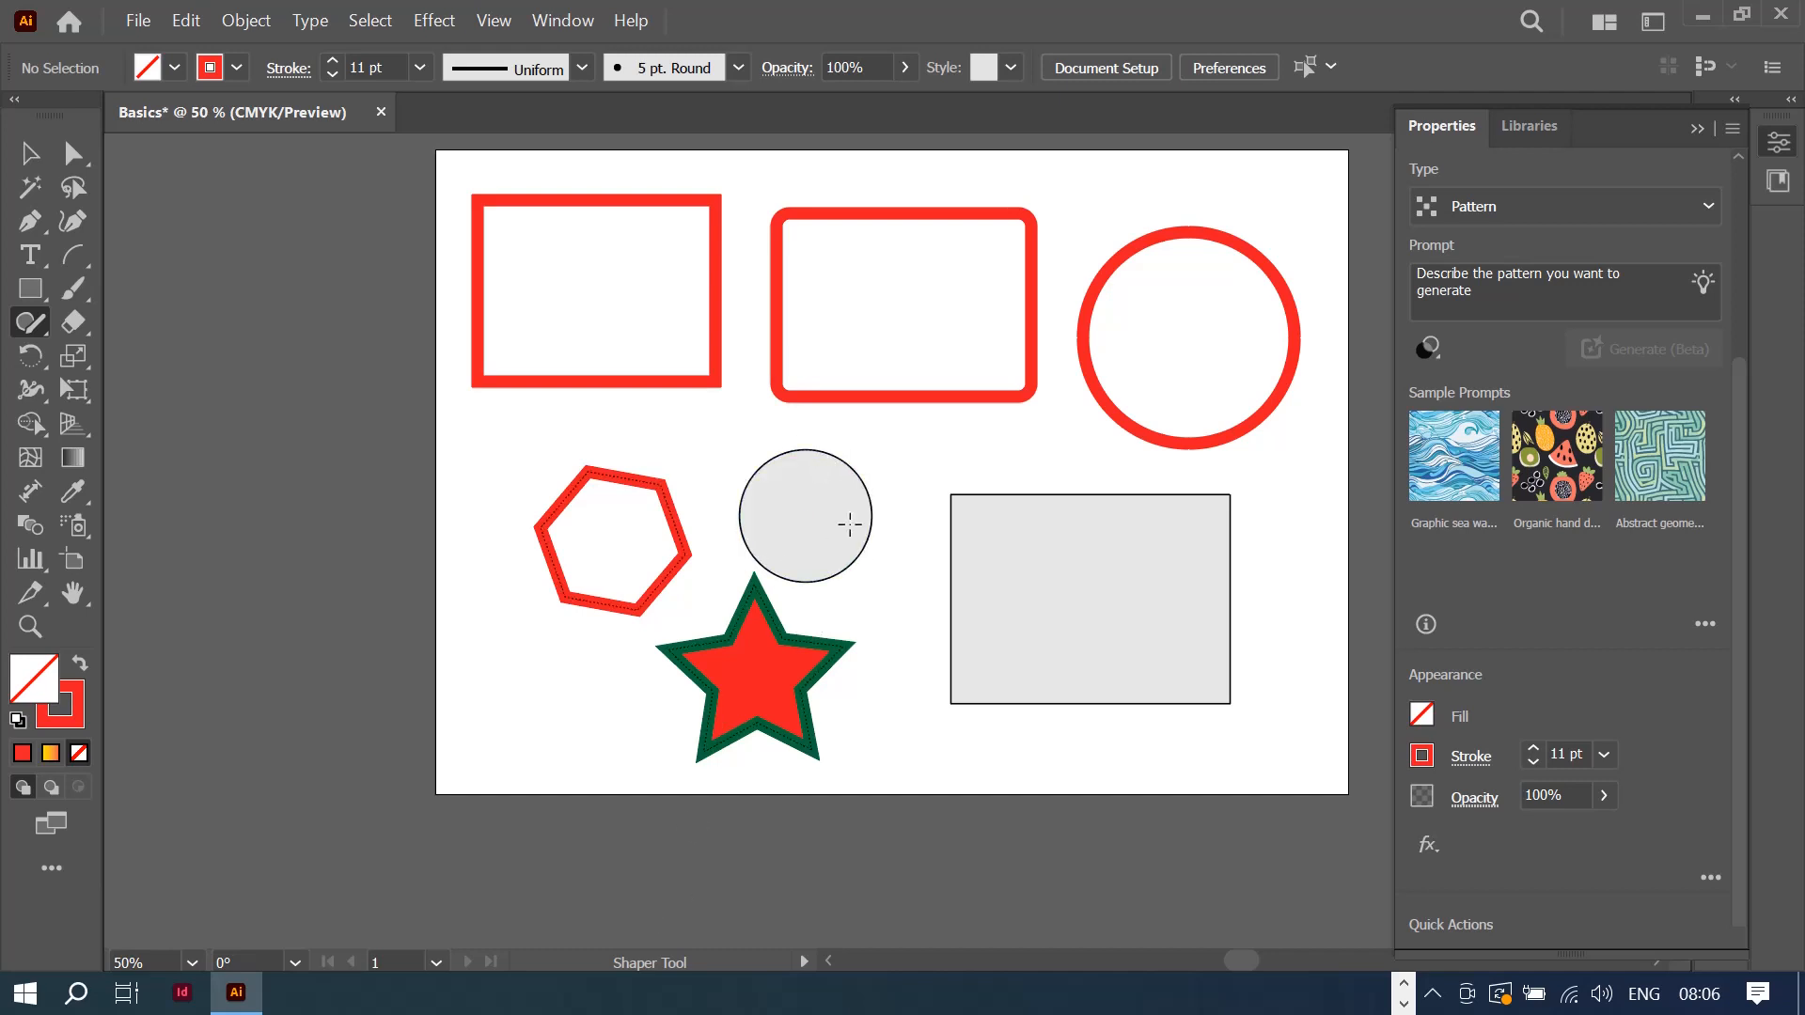
pyautogui.moveTo(952, 432)
pyautogui.mouseDown()
pyautogui.moveTo(774, 570)
pyautogui.moveTo(1075, 574)
pyautogui.moveTo(951, 434)
pyautogui.mouseUp()
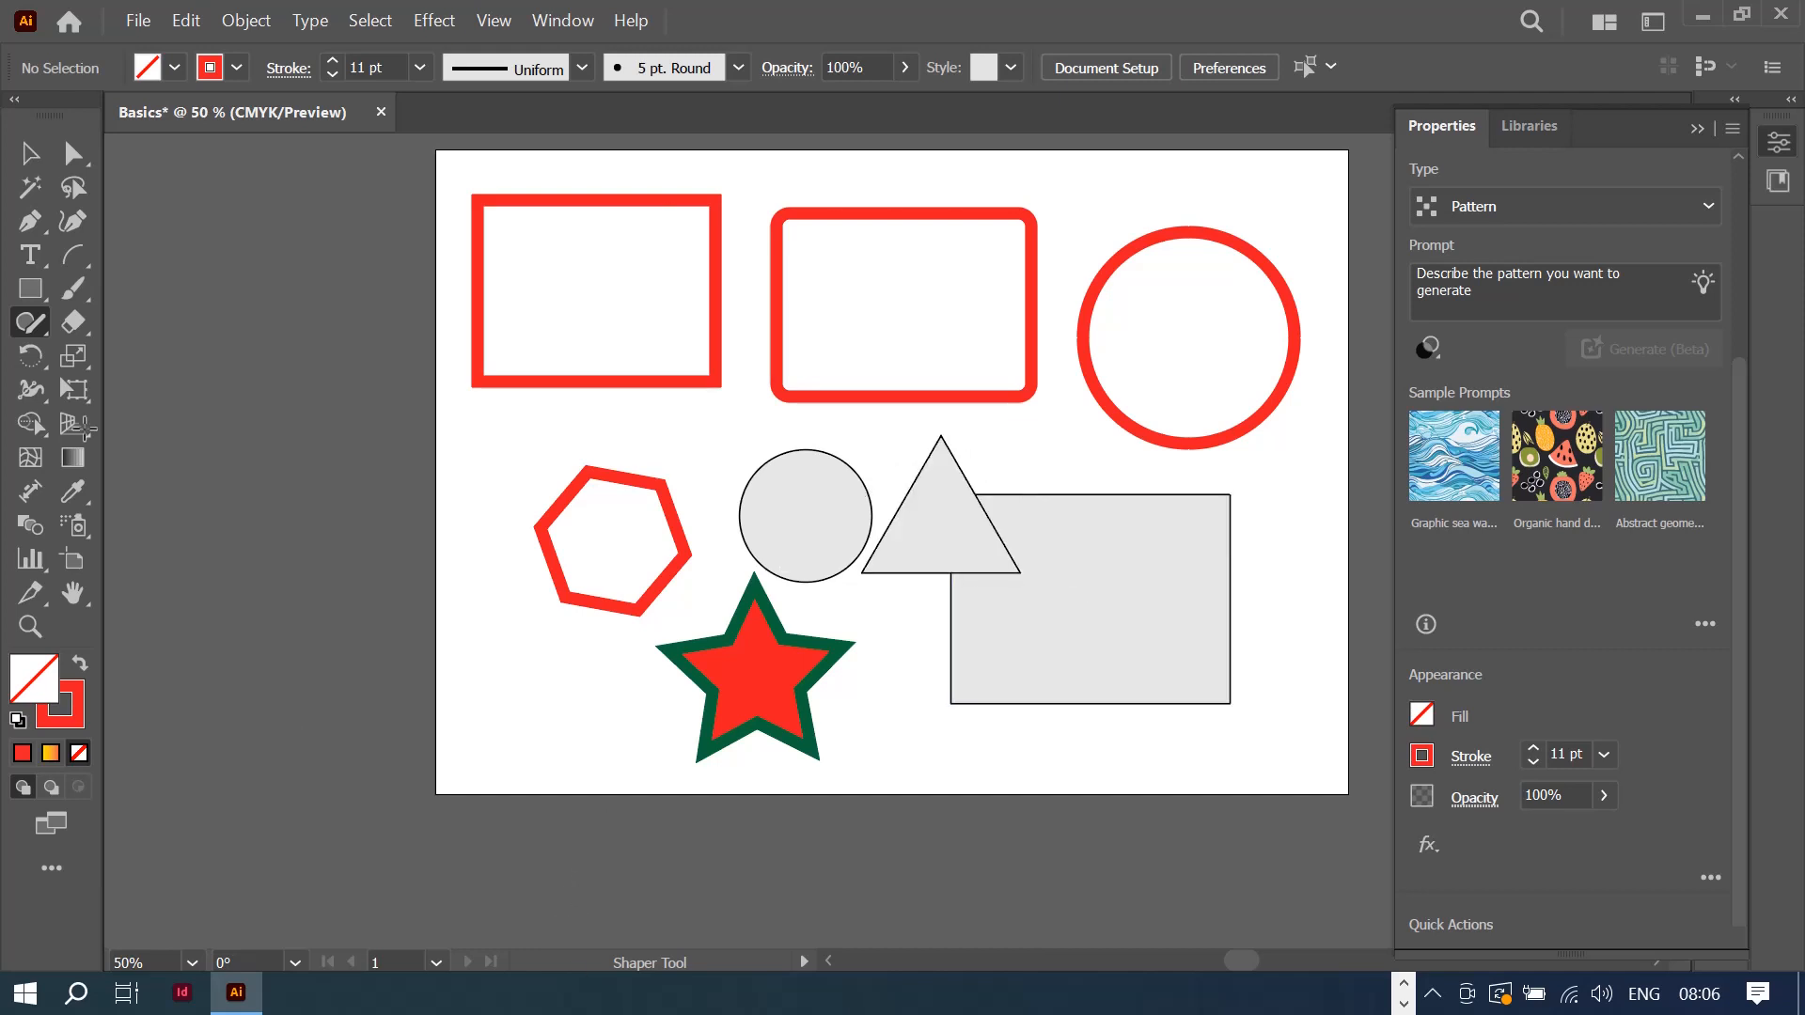
pyautogui.click(35, 319)
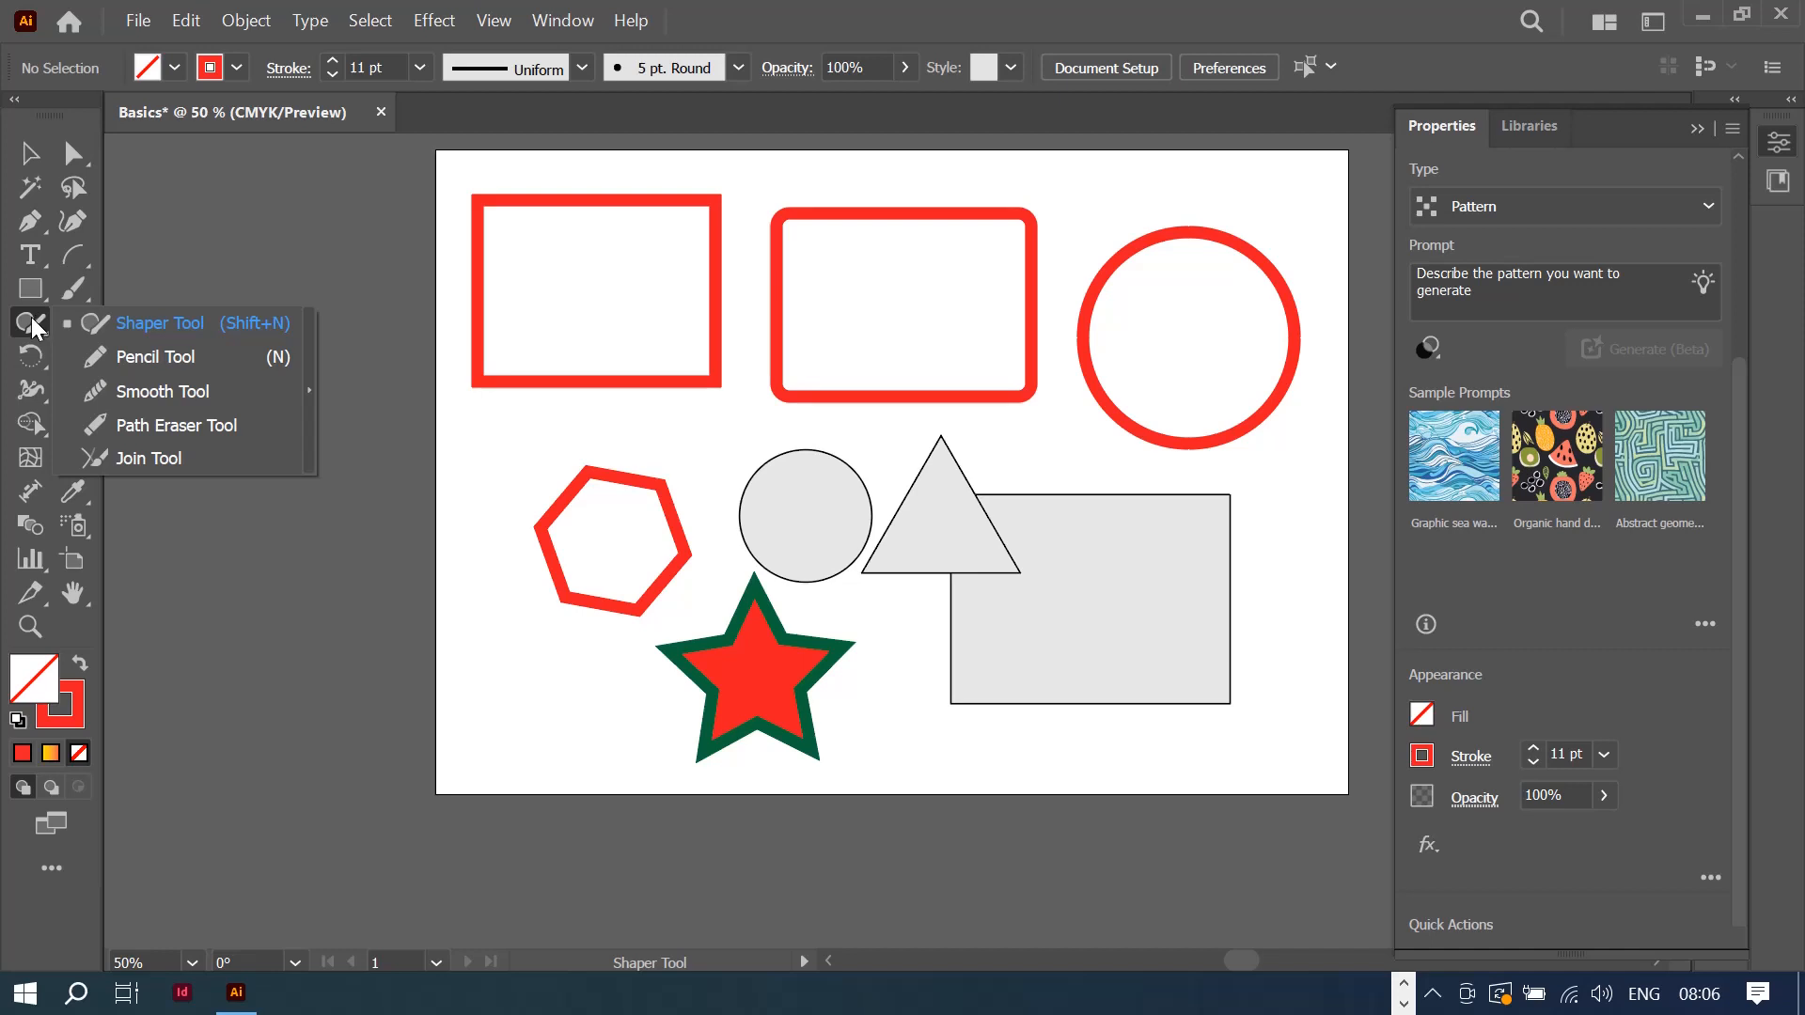
pyautogui.click(20, 329)
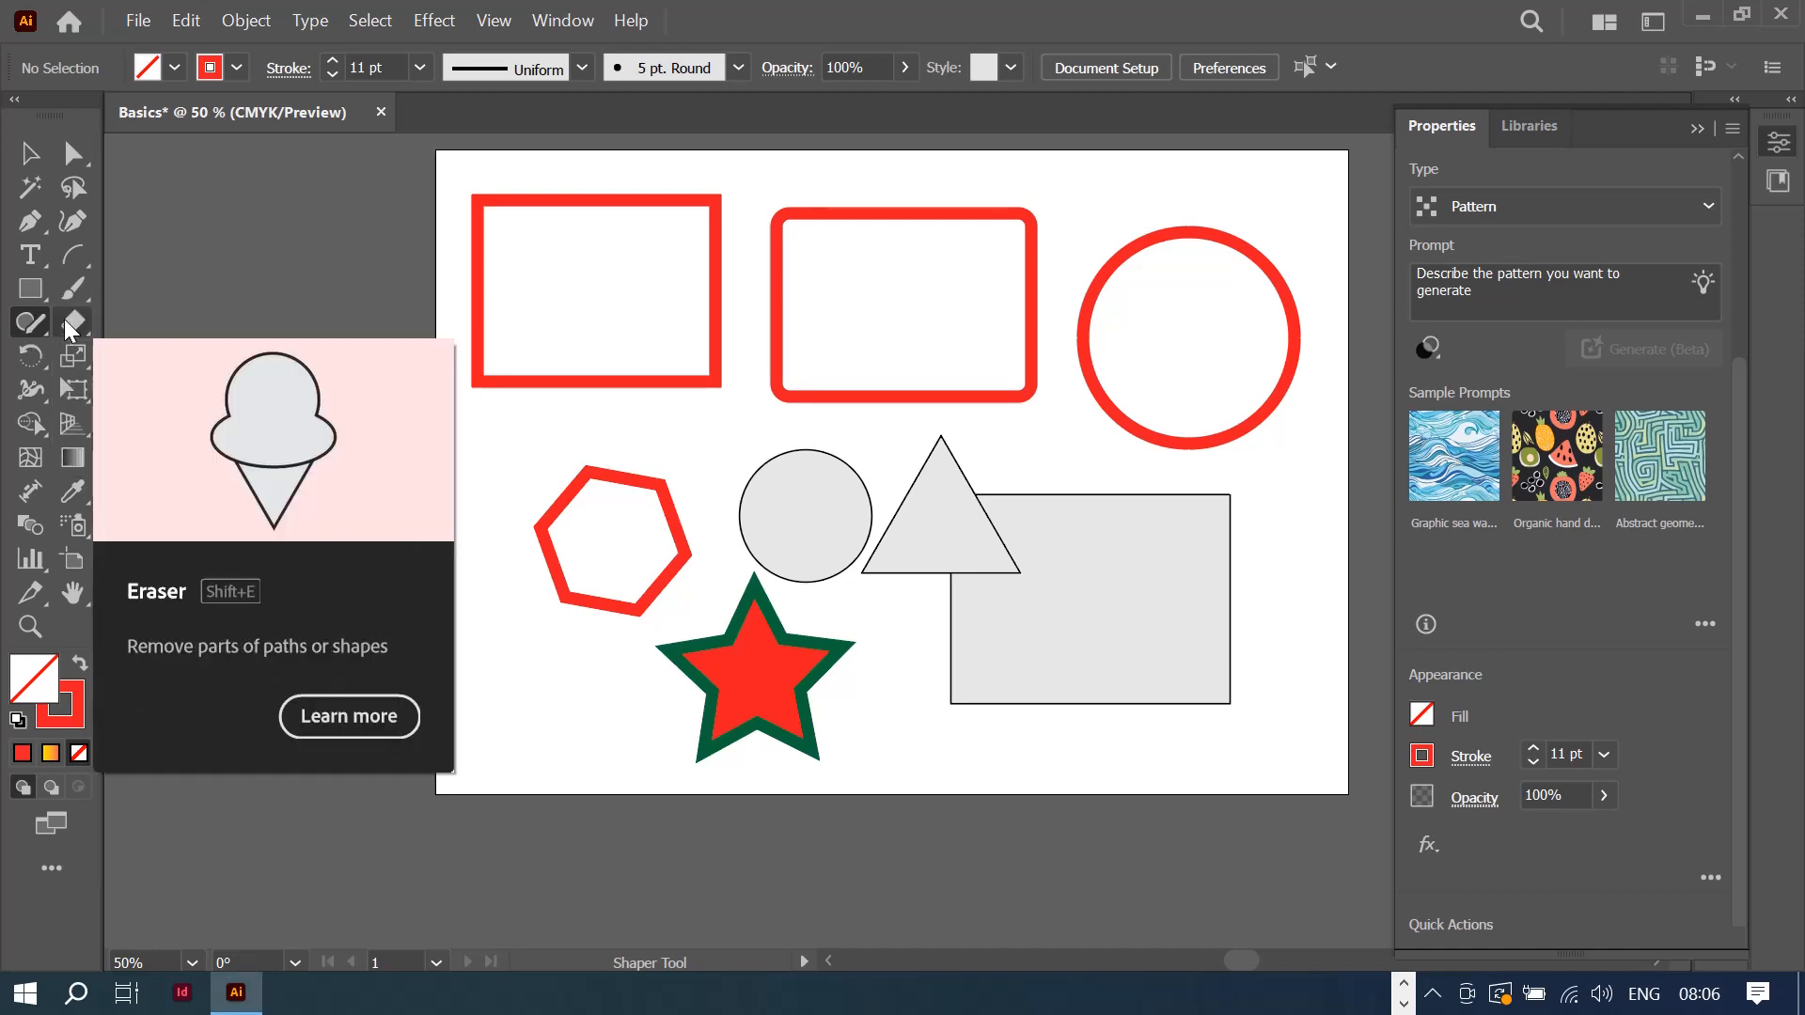
# Step: Erase several freehand strokes through the star and across the other shapes with the Eraser
pyautogui.click(66, 320)
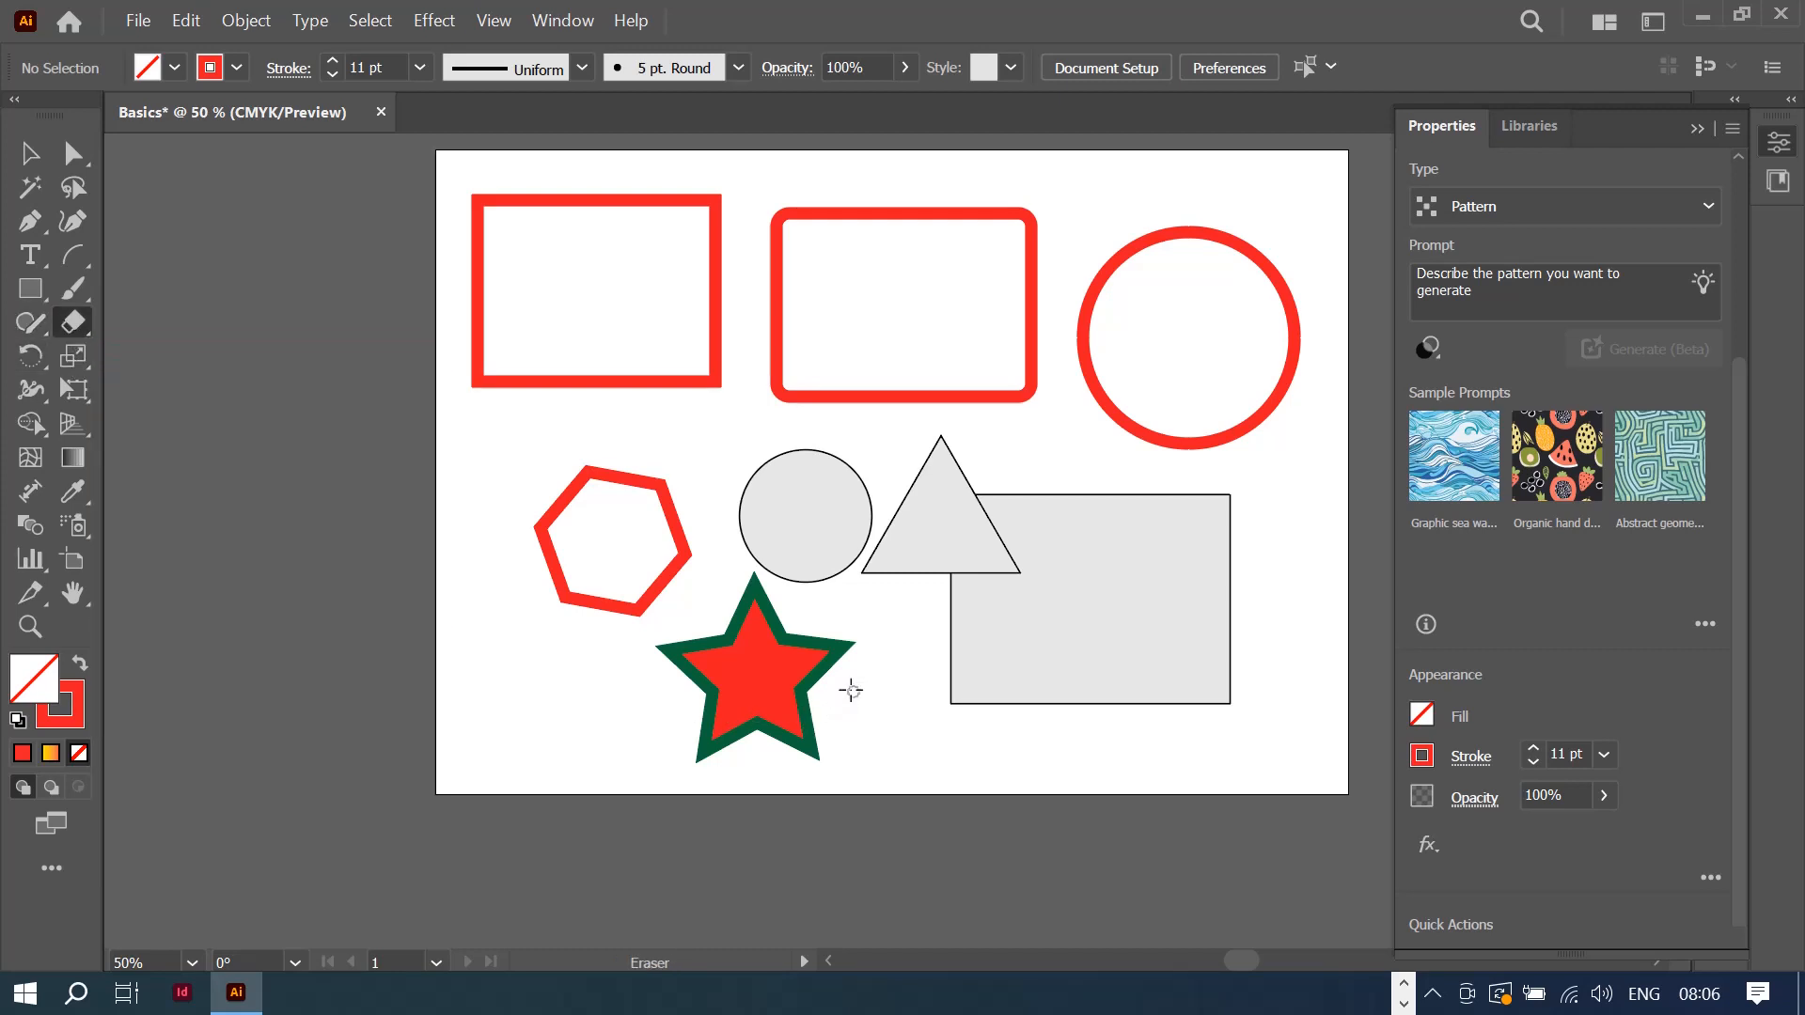
pyautogui.moveTo(804, 691); pyautogui.dragTo(712, 707)
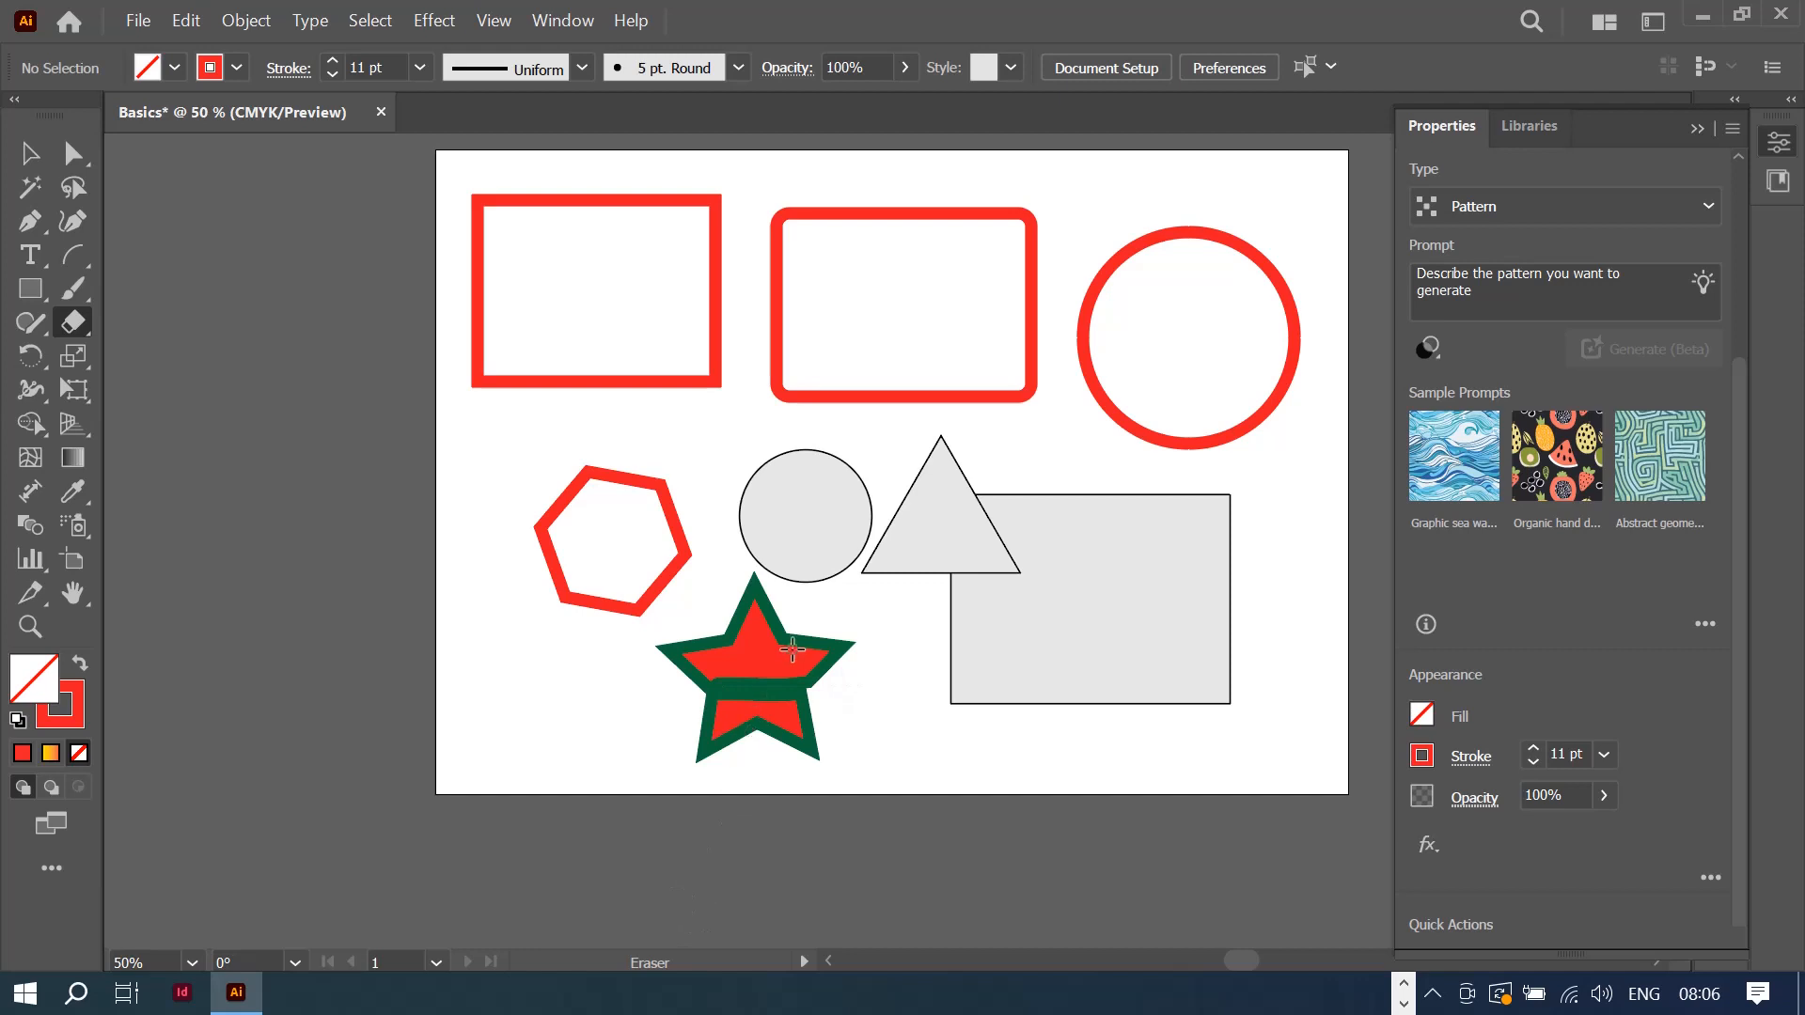
pyautogui.moveTo(798, 642)
pyautogui.mouseDown()
pyautogui.moveTo(733, 709)
pyautogui.moveTo(723, 689)
pyautogui.moveTo(849, 665)
pyautogui.moveTo(748, 611)
pyautogui.mouseUp()
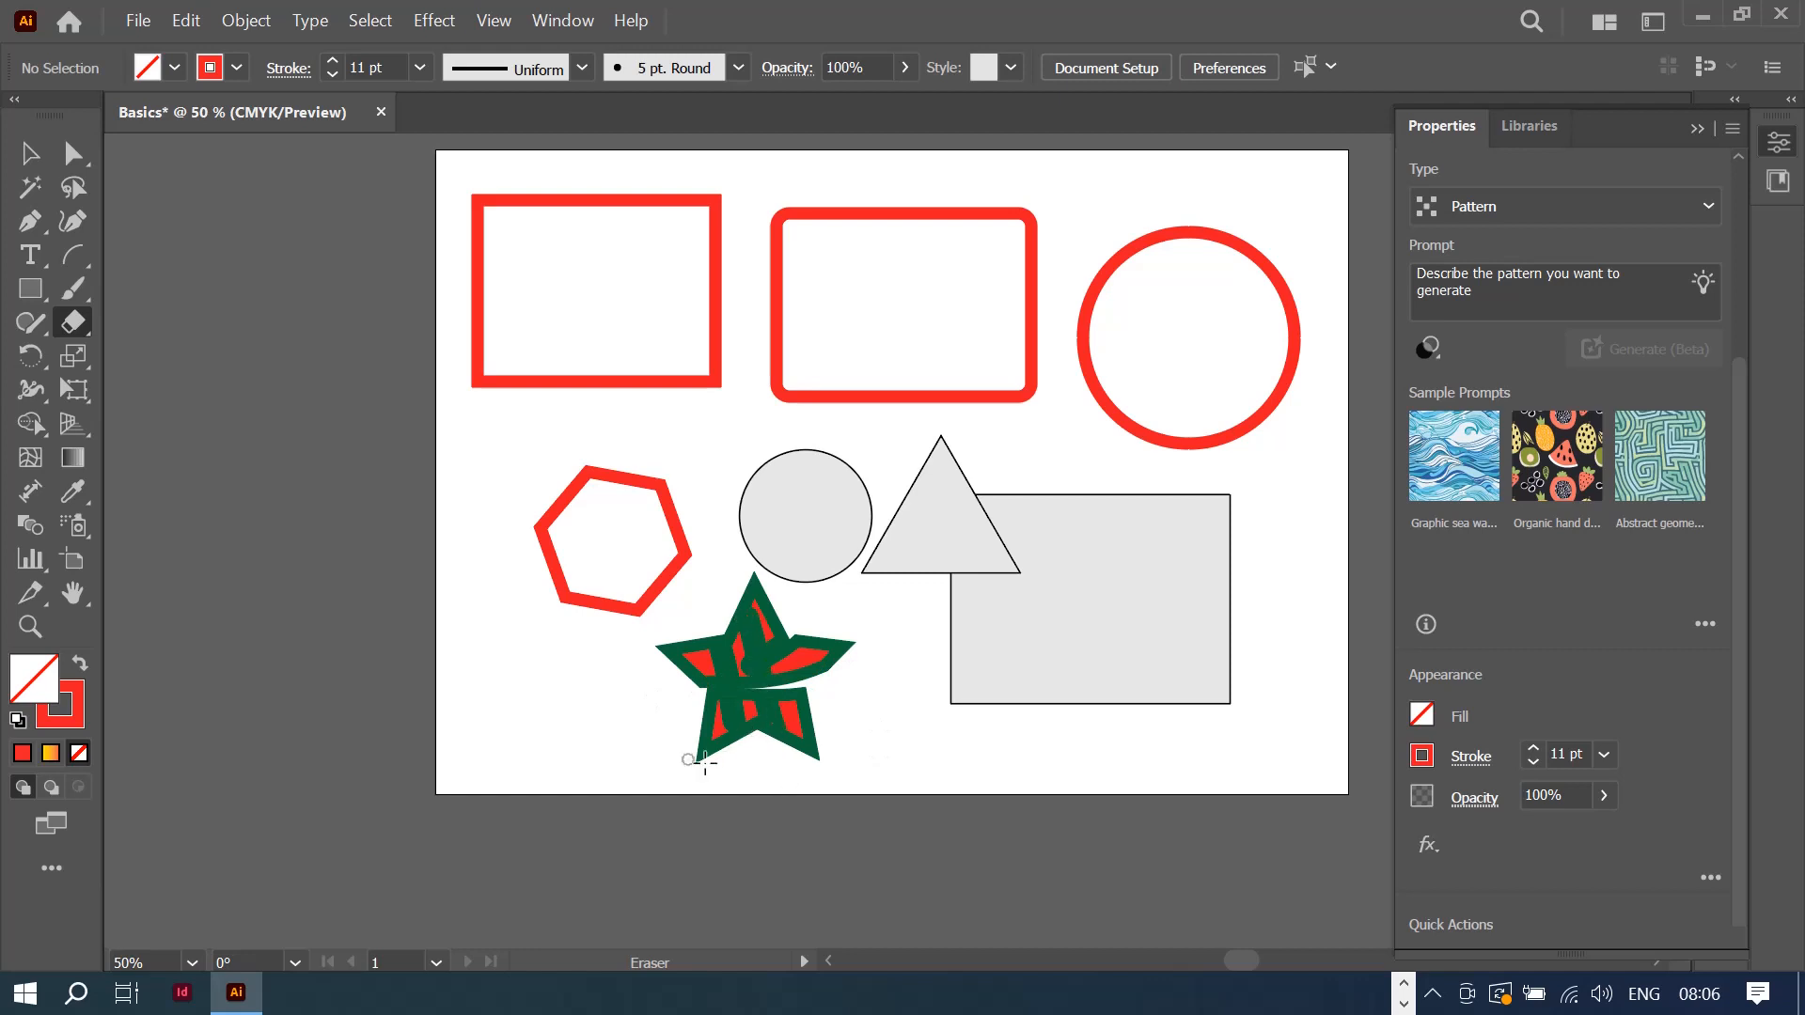
pyautogui.moveTo(696, 758)
pyautogui.mouseDown()
pyautogui.moveTo(811, 653)
pyautogui.moveTo(650, 670)
pyautogui.moveTo(670, 660)
pyautogui.moveTo(645, 687)
pyautogui.mouseUp()
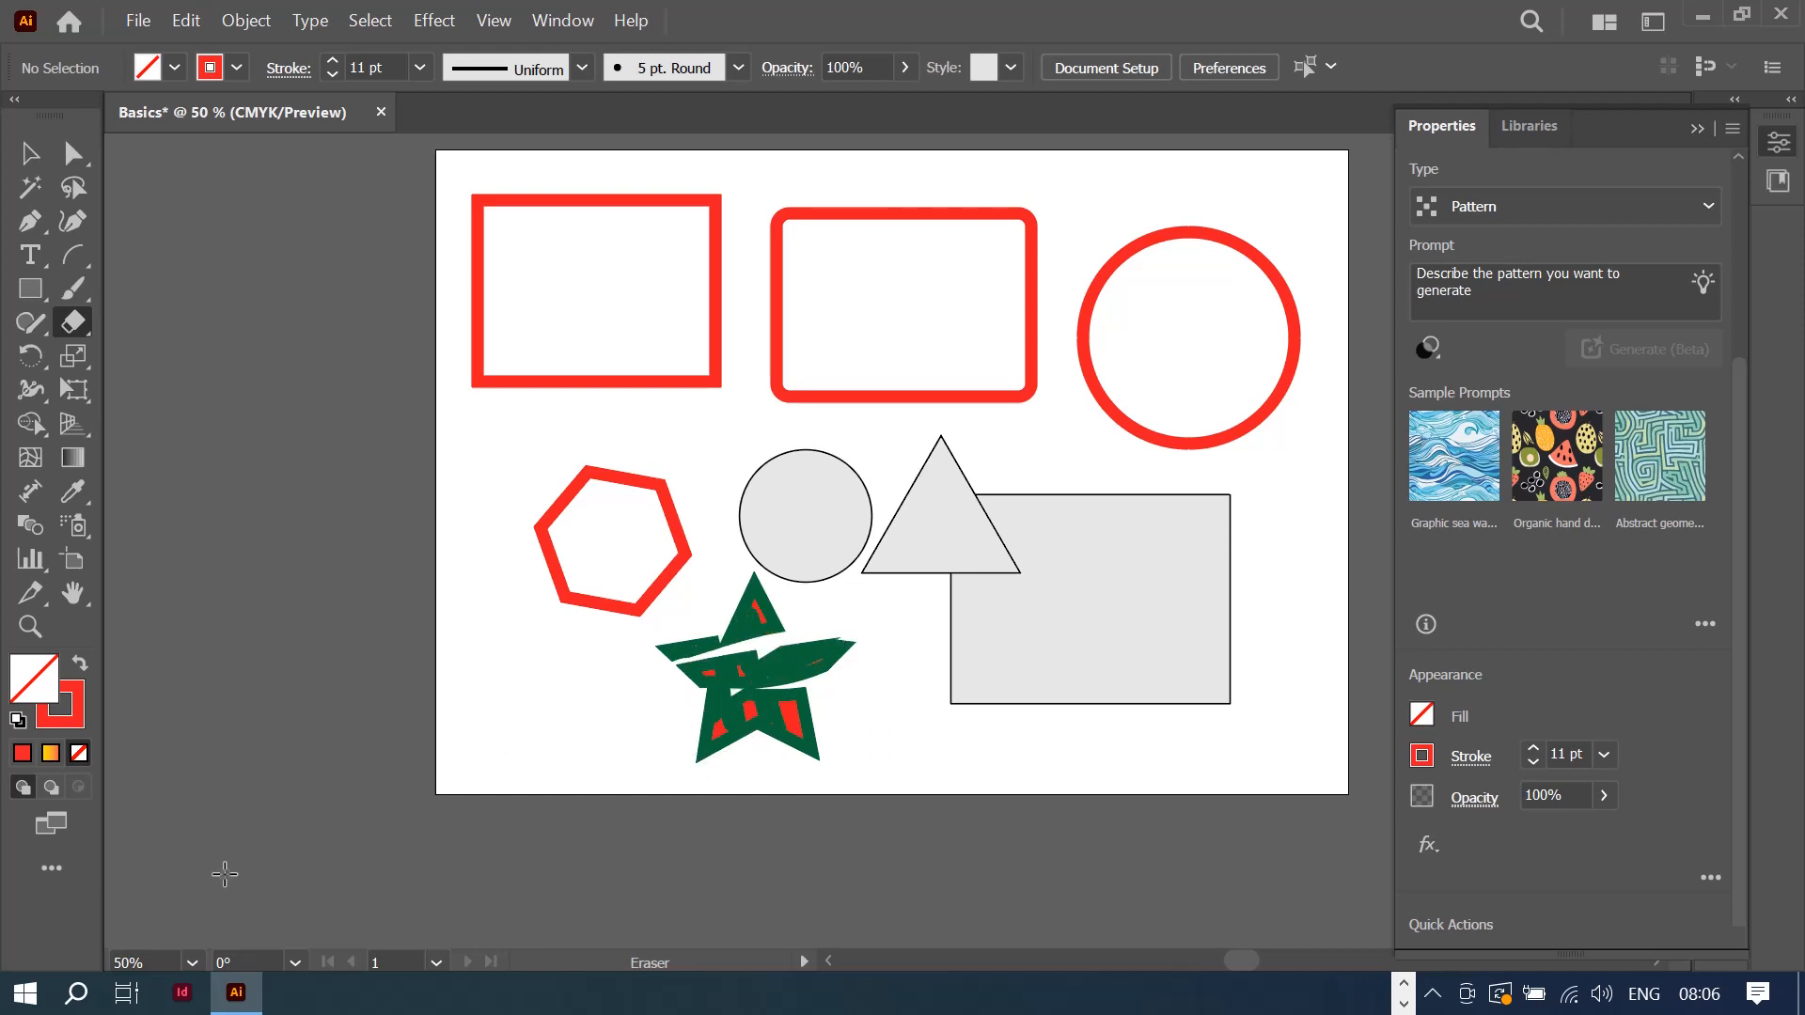
pyautogui.moveTo(839, 645)
pyautogui.mouseDown()
pyautogui.moveTo(762, 752)
pyautogui.moveTo(871, 714)
pyautogui.moveTo(516, 713)
pyautogui.moveTo(592, 511)
pyautogui.moveTo(584, 333)
pyautogui.moveTo(741, 178)
pyautogui.moveTo(604, 178)
pyautogui.moveTo(983, 197)
pyautogui.moveTo(854, 509)
pyautogui.moveTo(1081, 554)
pyautogui.moveTo(810, 751)
pyautogui.mouseUp()
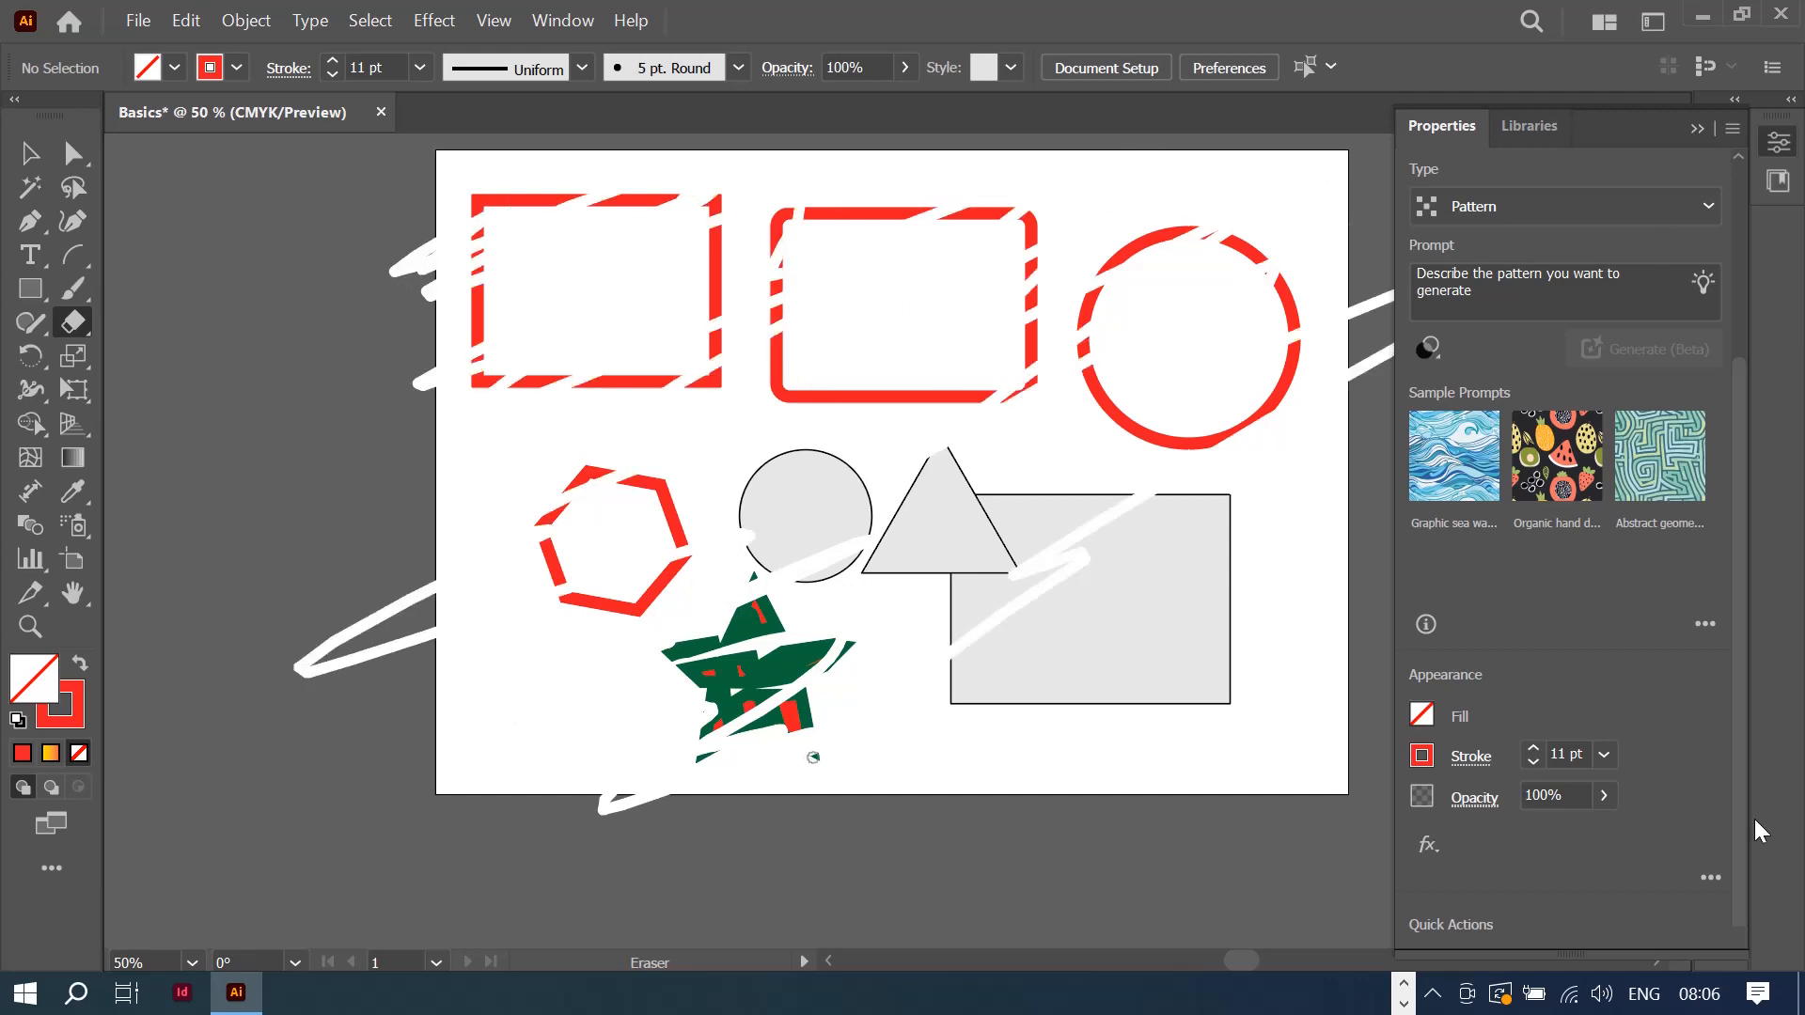
# Step: Undo all the eraser strokes on the star and the other shapes
pyautogui.hotkey('ctrl', 'z')
pyautogui.hotkey('ctrl', 'z')
pyautogui.hotkey('ctrl', 'z')
pyautogui.hotkey('ctrl', 'z')
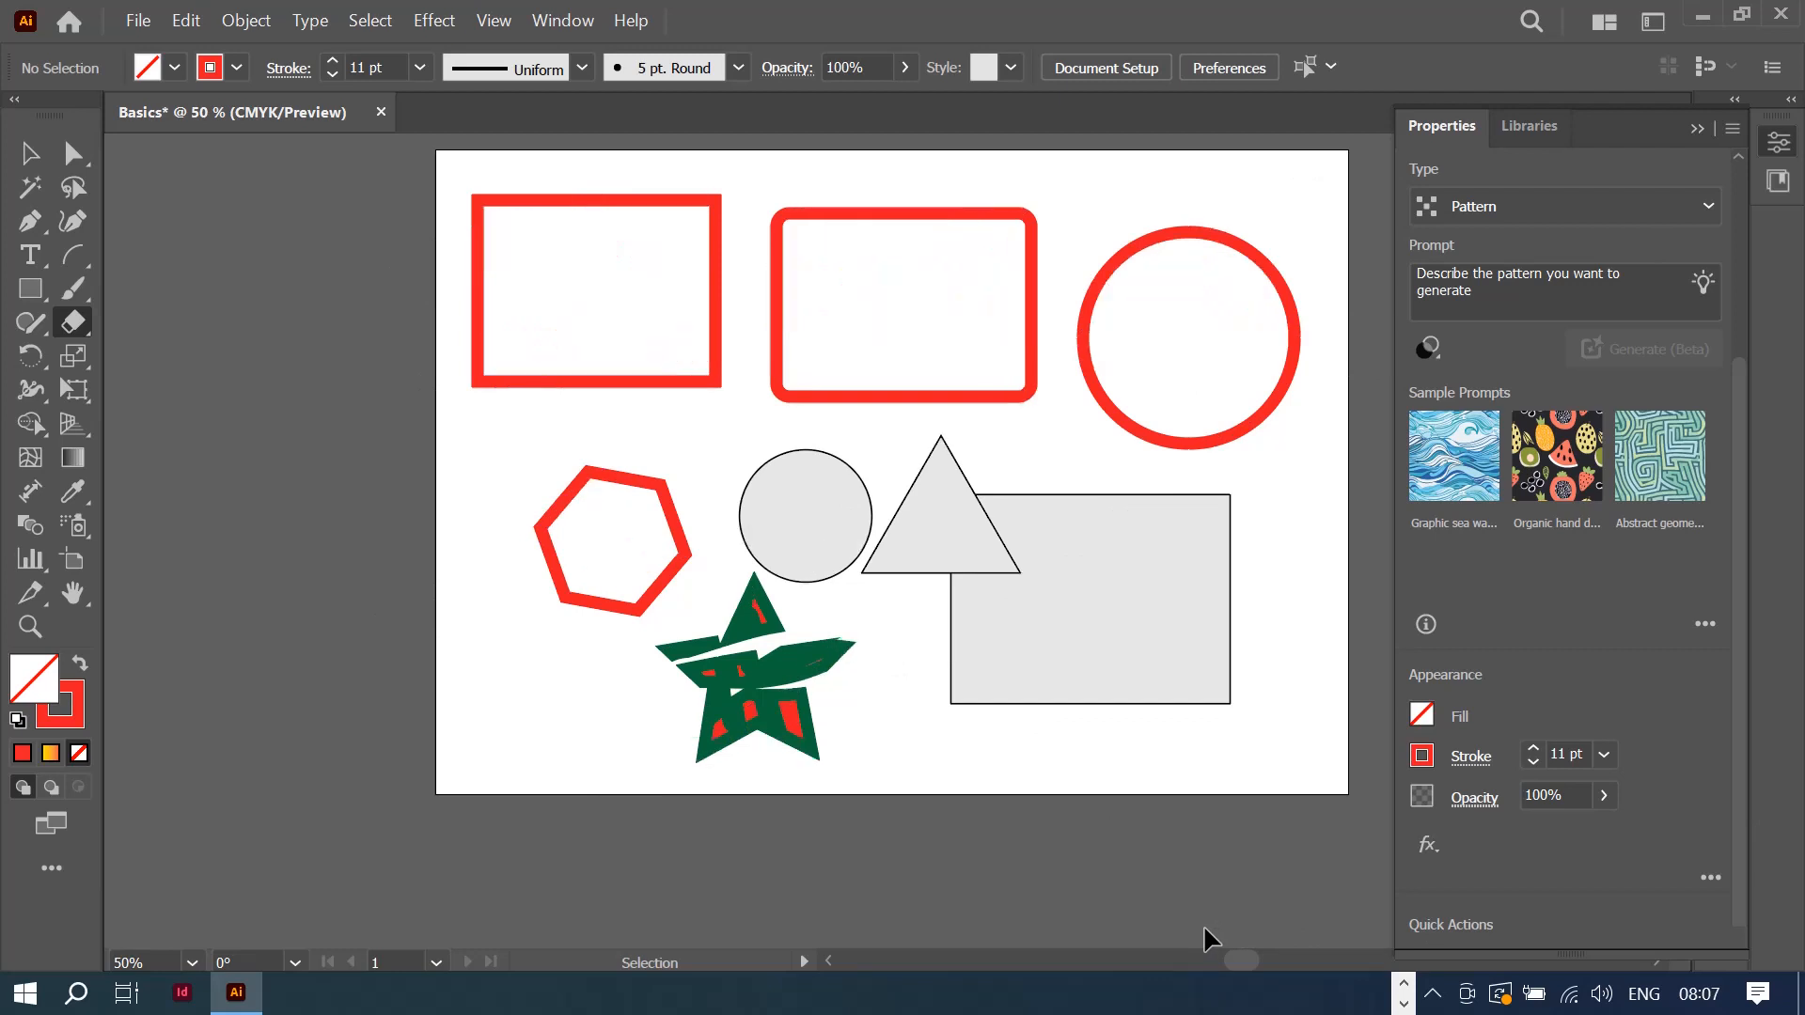
pyautogui.hotkey('ctrl', 'z')
pyautogui.hotkey('ctrl', 'z')
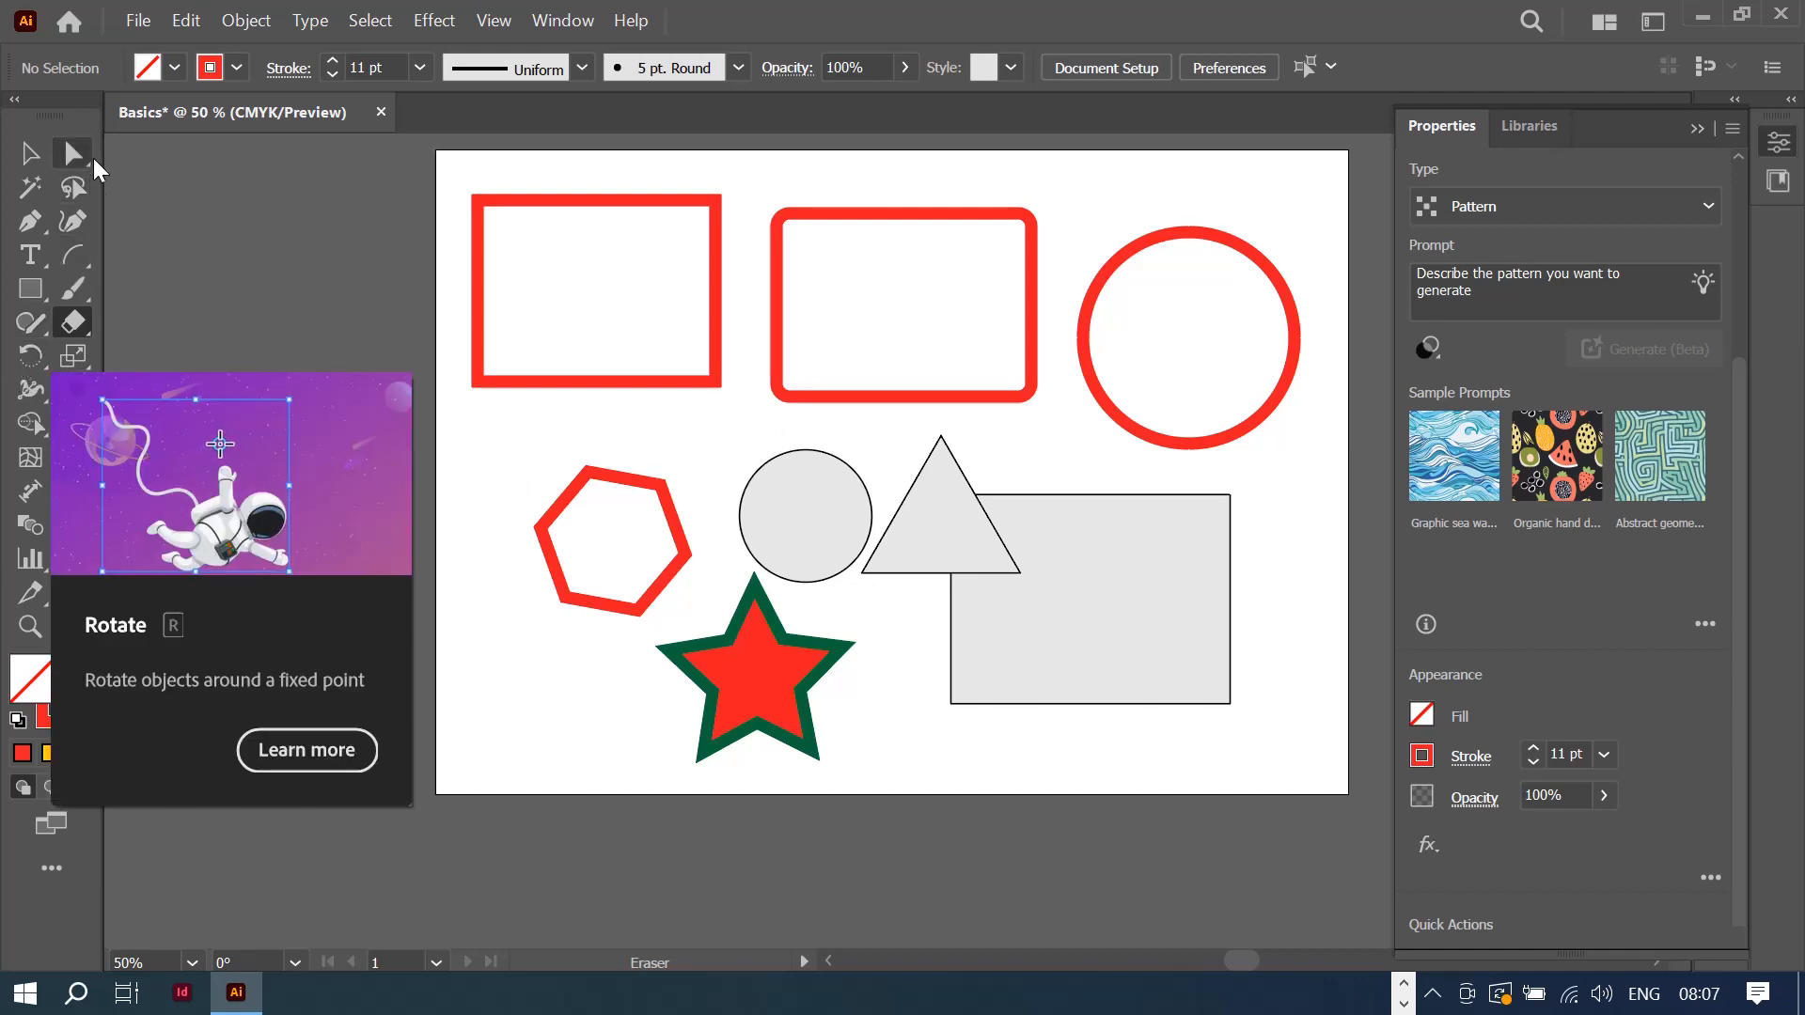
# Step: Rotate the sharp-cornered red rectangle to a diagonal position about its centre and scale it down slightly
pyautogui.click(30, 153)
pyautogui.click(561, 383)
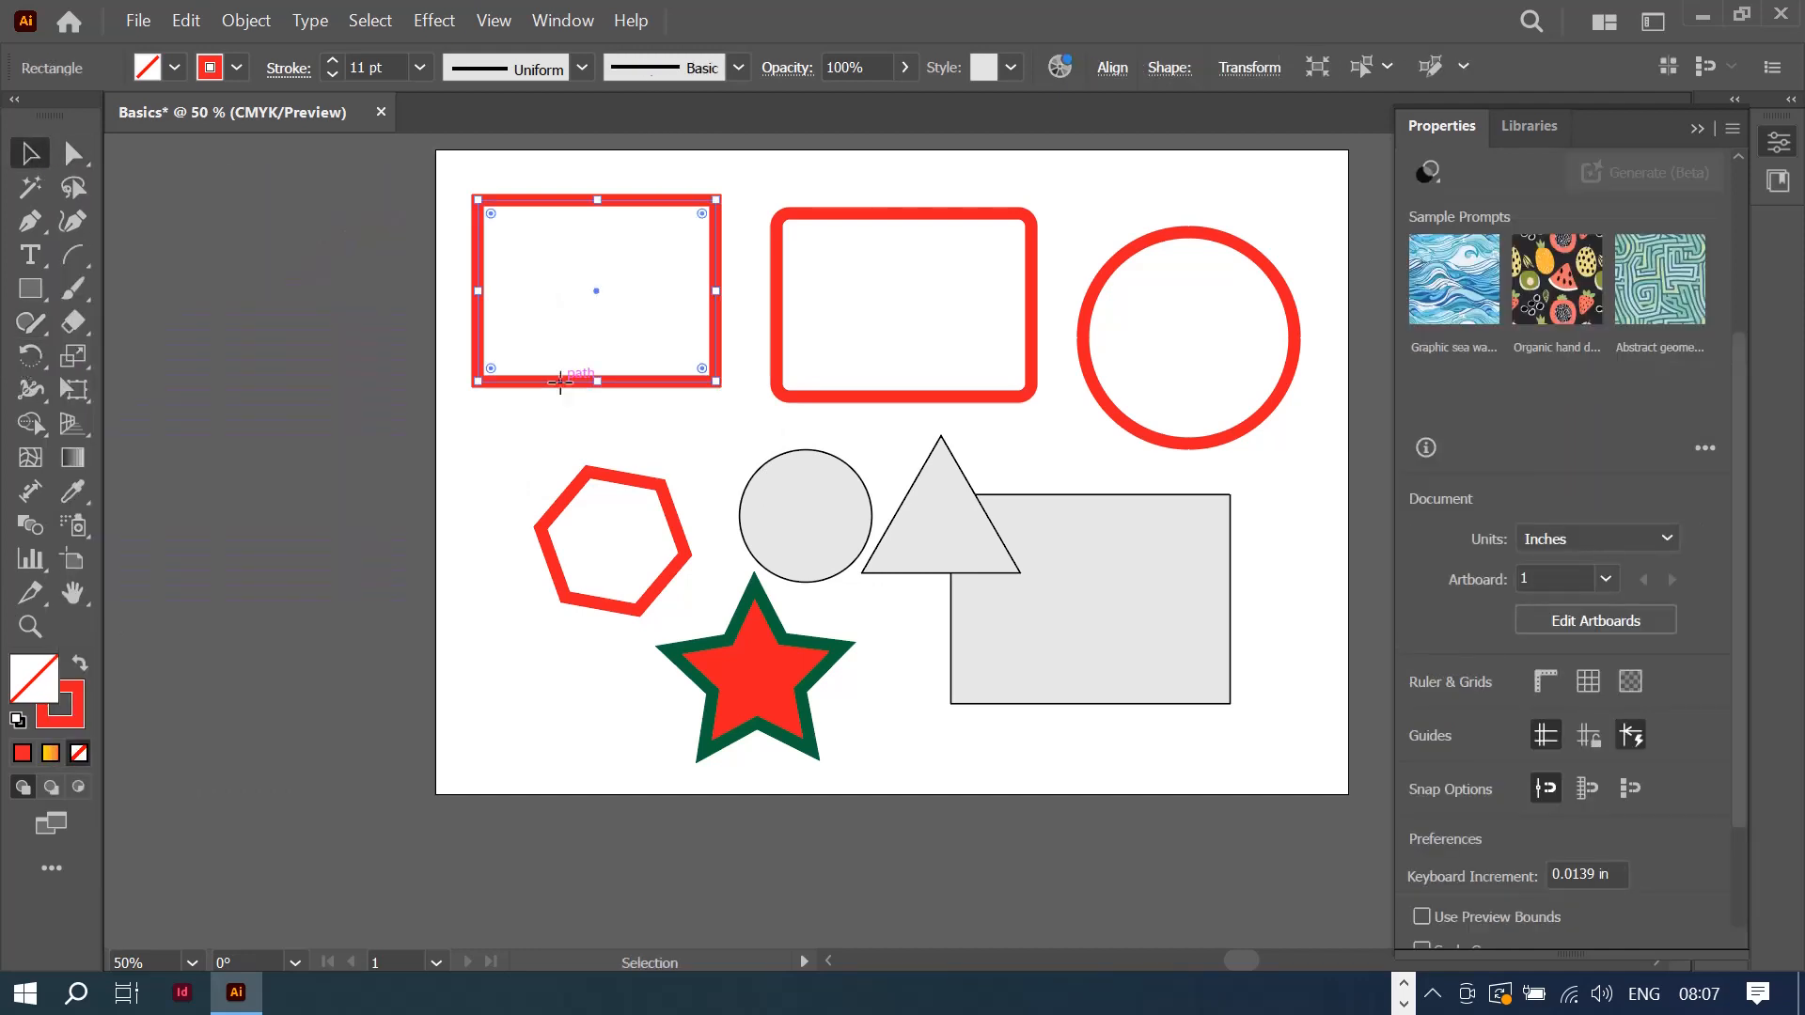
pyautogui.click(29, 354)
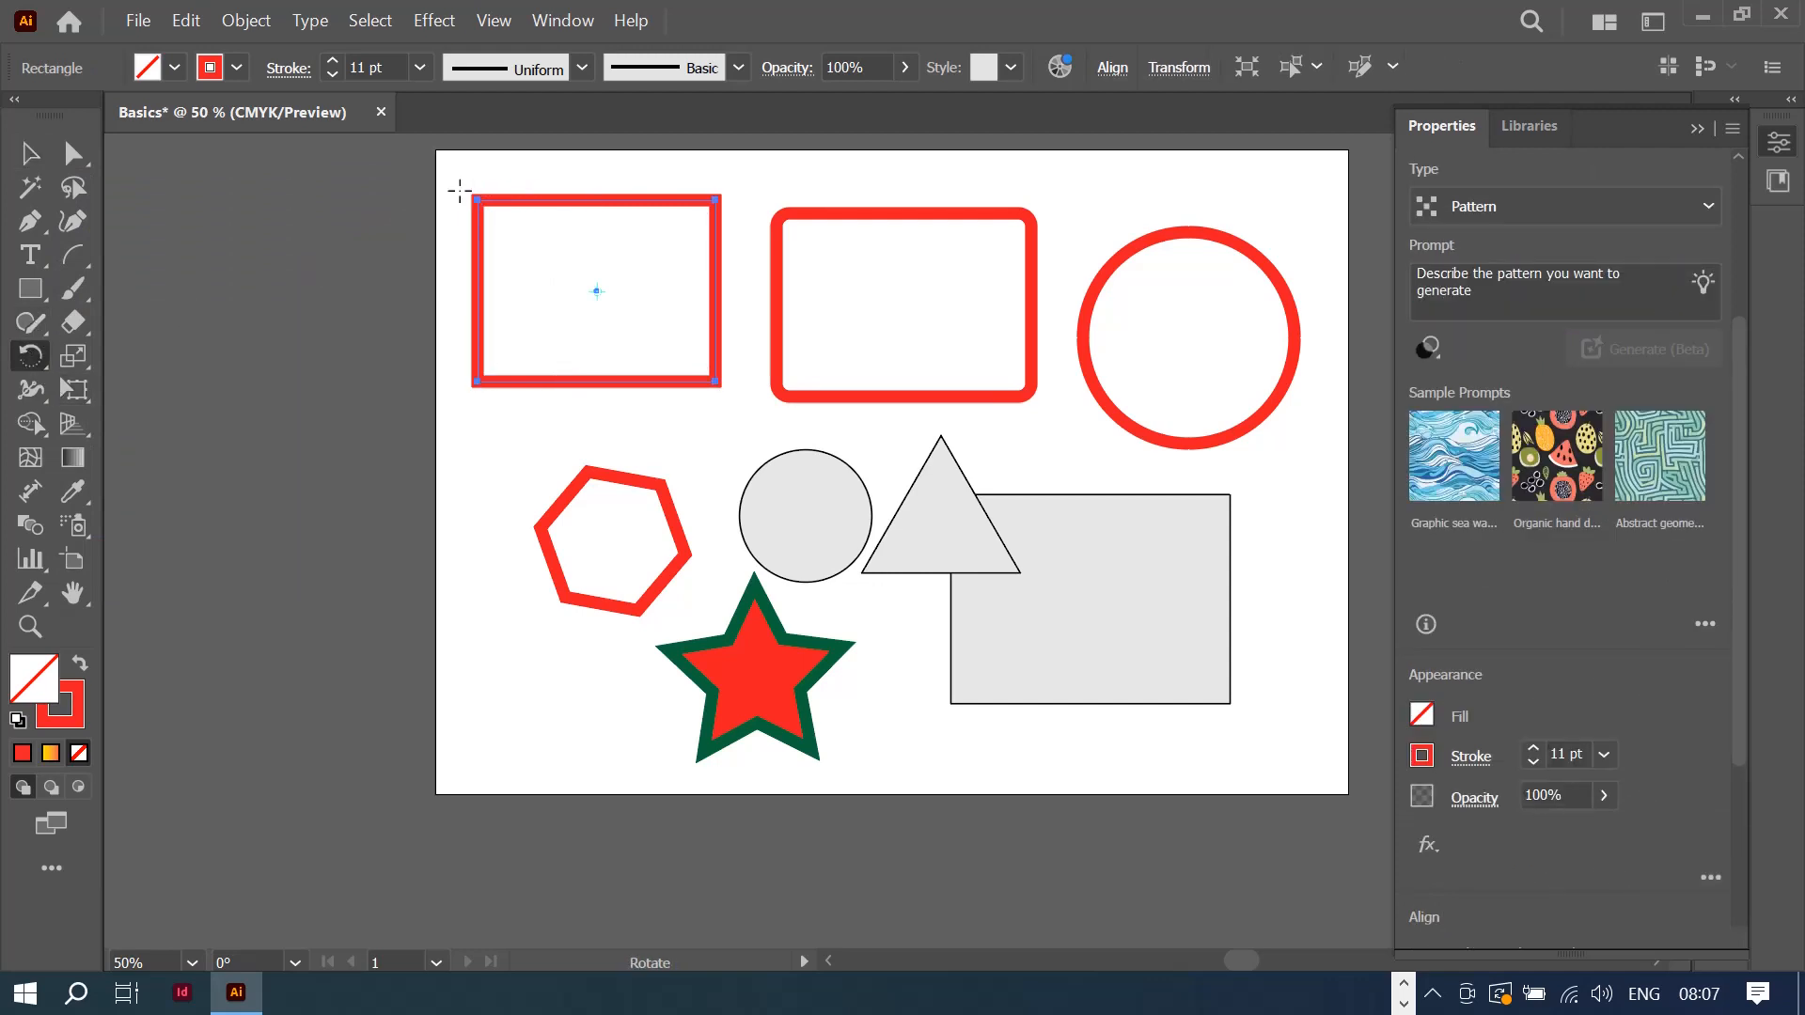
pyautogui.moveTo(560, 274); pyautogui.dragTo(430, 560)
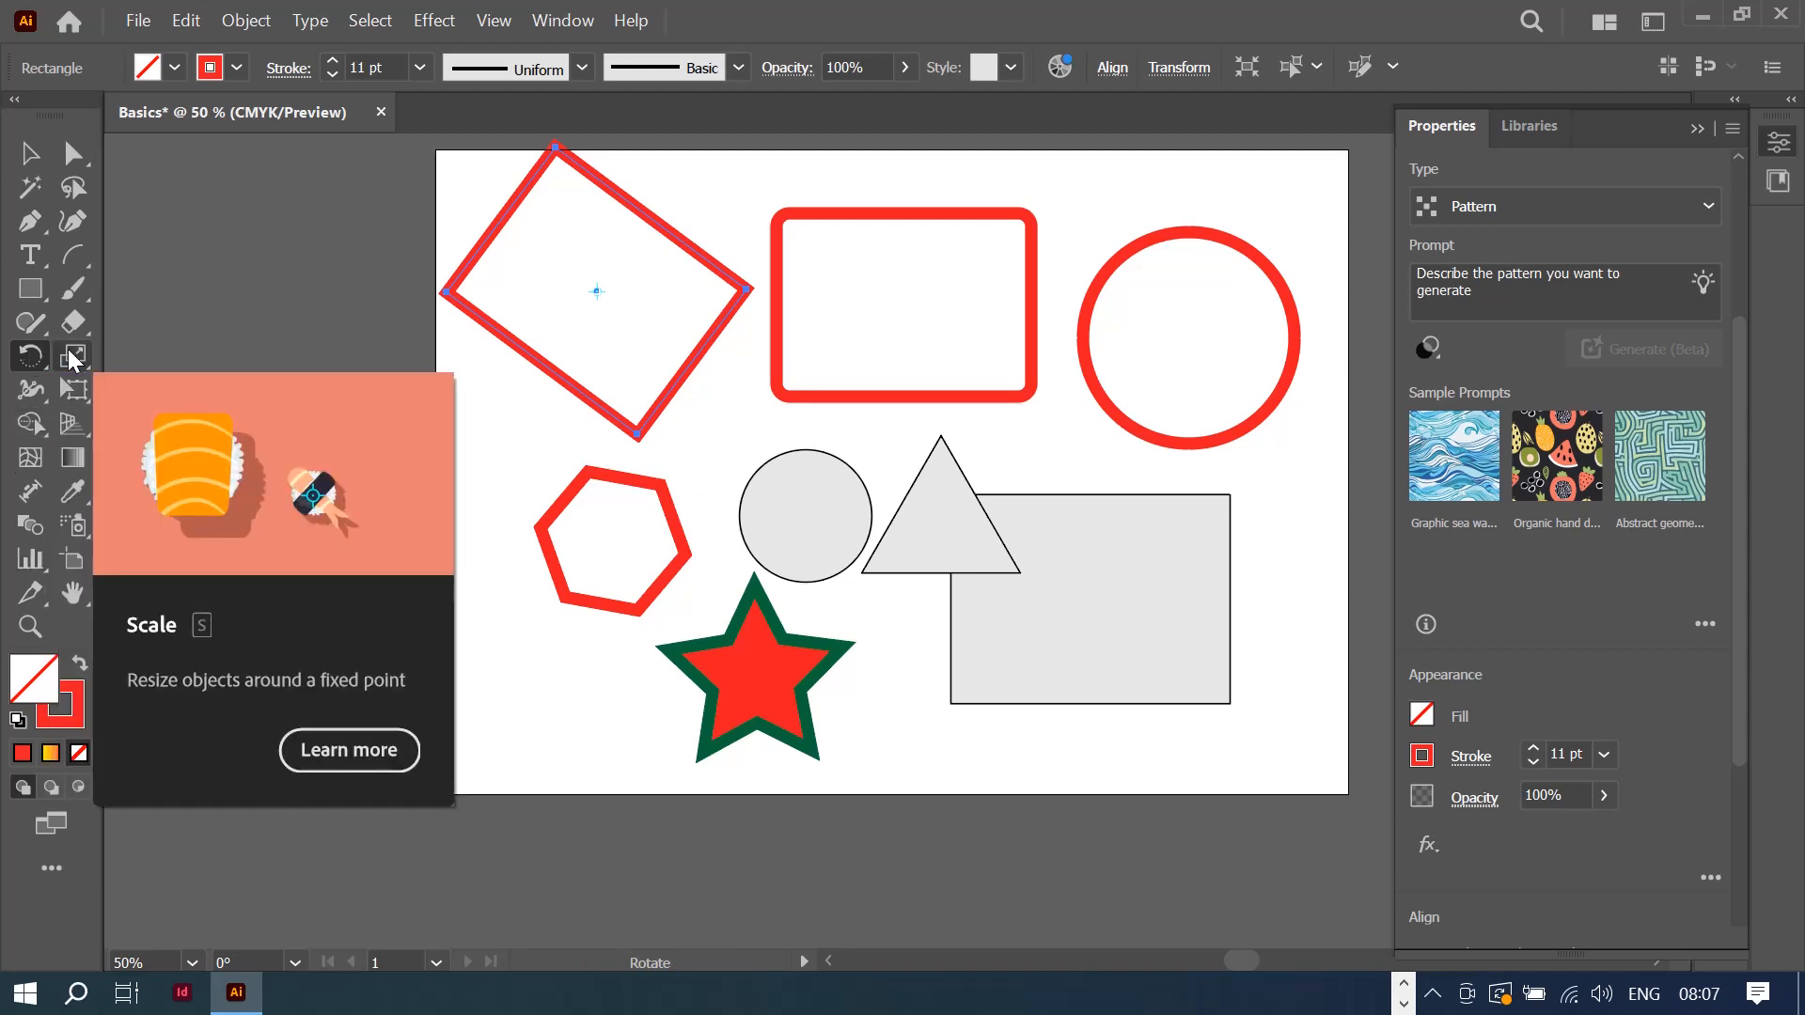
pyautogui.click(71, 356)
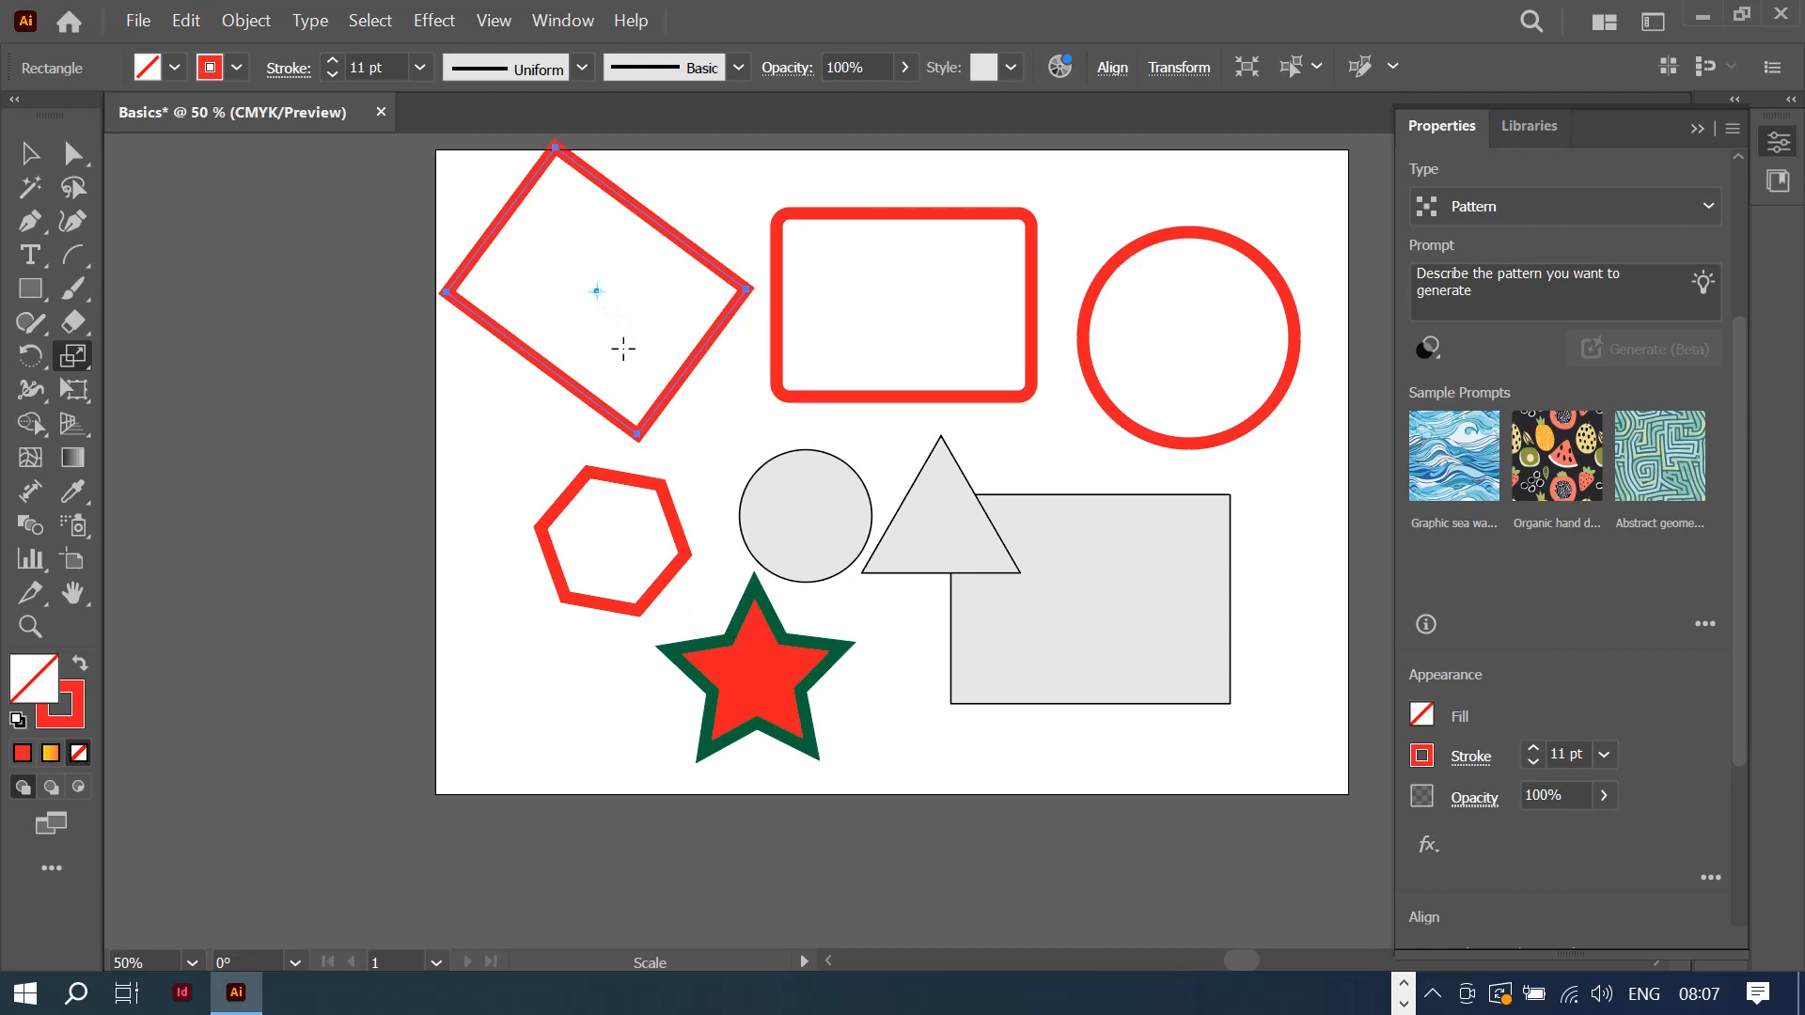
pyautogui.moveTo(623, 349)
pyautogui.mouseDown()
pyautogui.moveTo(652, 382)
pyautogui.moveTo(634, 408)
pyautogui.moveTo(662, 408)
pyautogui.moveTo(641, 409)
pyautogui.moveTo(681, 448)
pyautogui.moveTo(618, 419)
pyautogui.moveTo(628, 364)
pyautogui.moveTo(606, 349)
pyautogui.moveTo(663, 351)
pyautogui.moveTo(645, 347)
pyautogui.moveTo(671, 388)
pyautogui.moveTo(628, 353)
pyautogui.moveTo(683, 393)
pyautogui.moveTo(609, 335)
pyautogui.mouseUp()
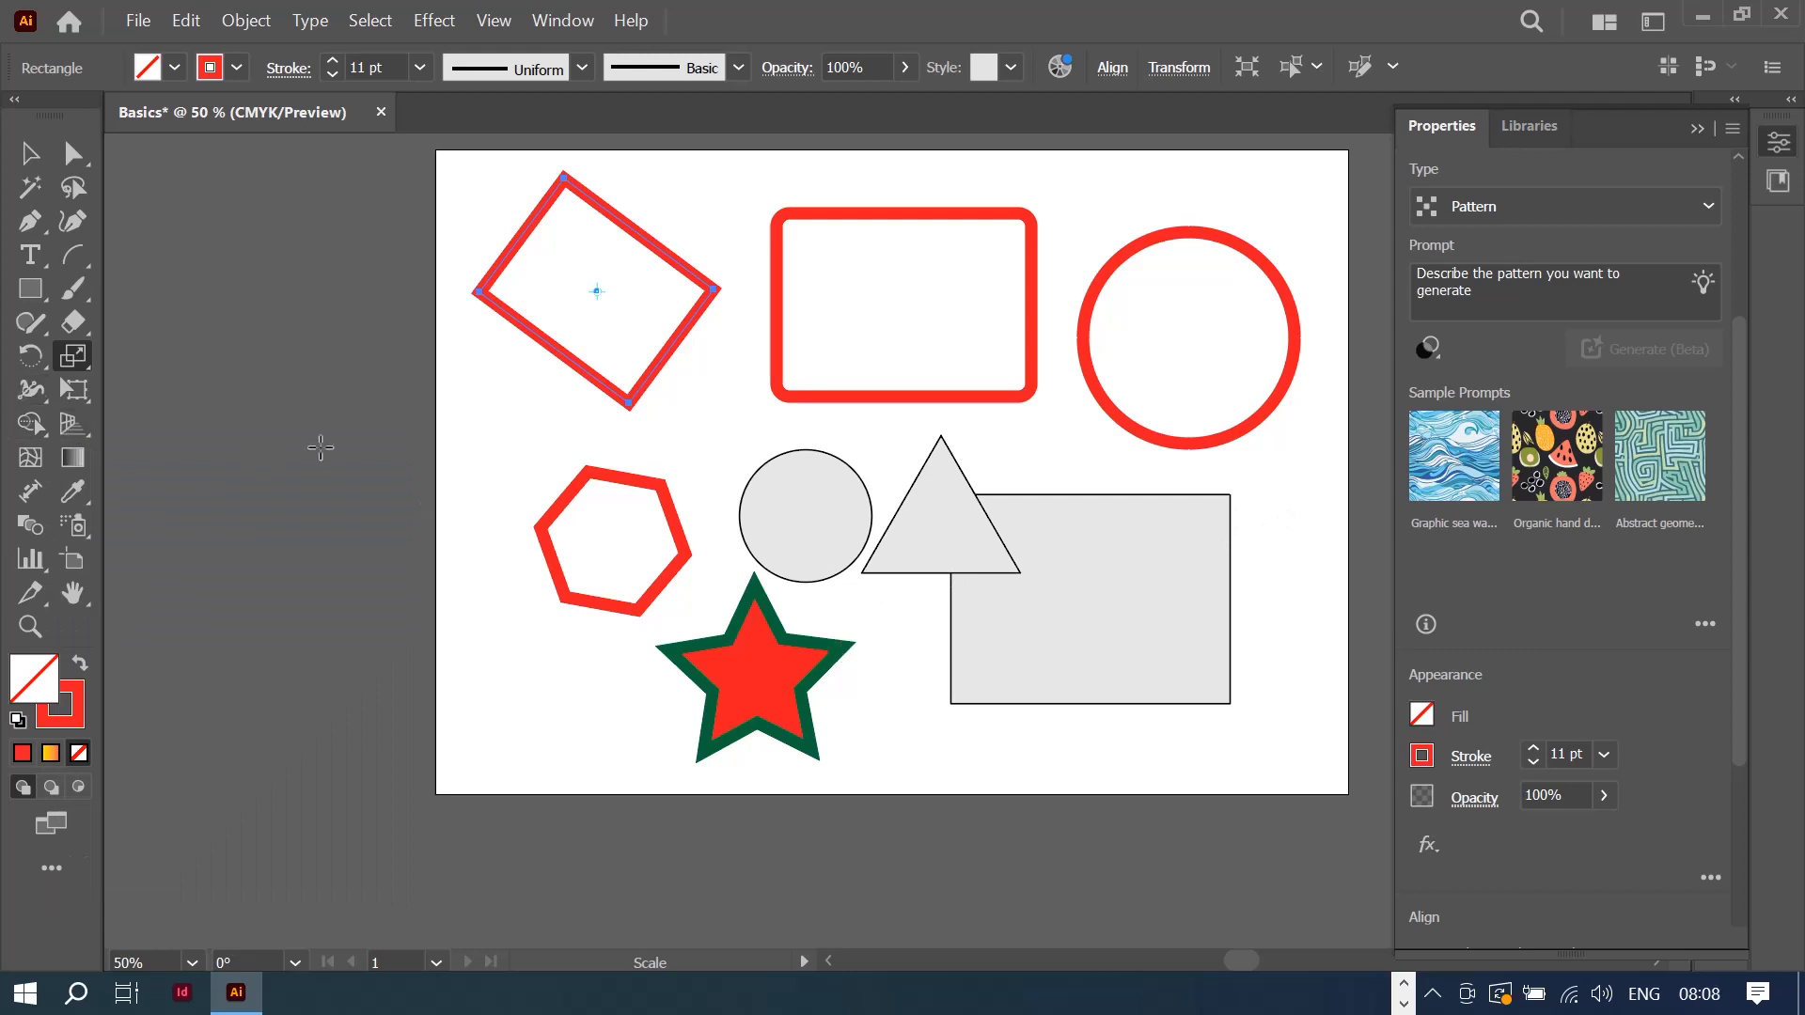
# Step: Place the grey triangle across the left edge of the grey rectangle and select both shapes for the Shape Builder
pyautogui.click(27, 431)
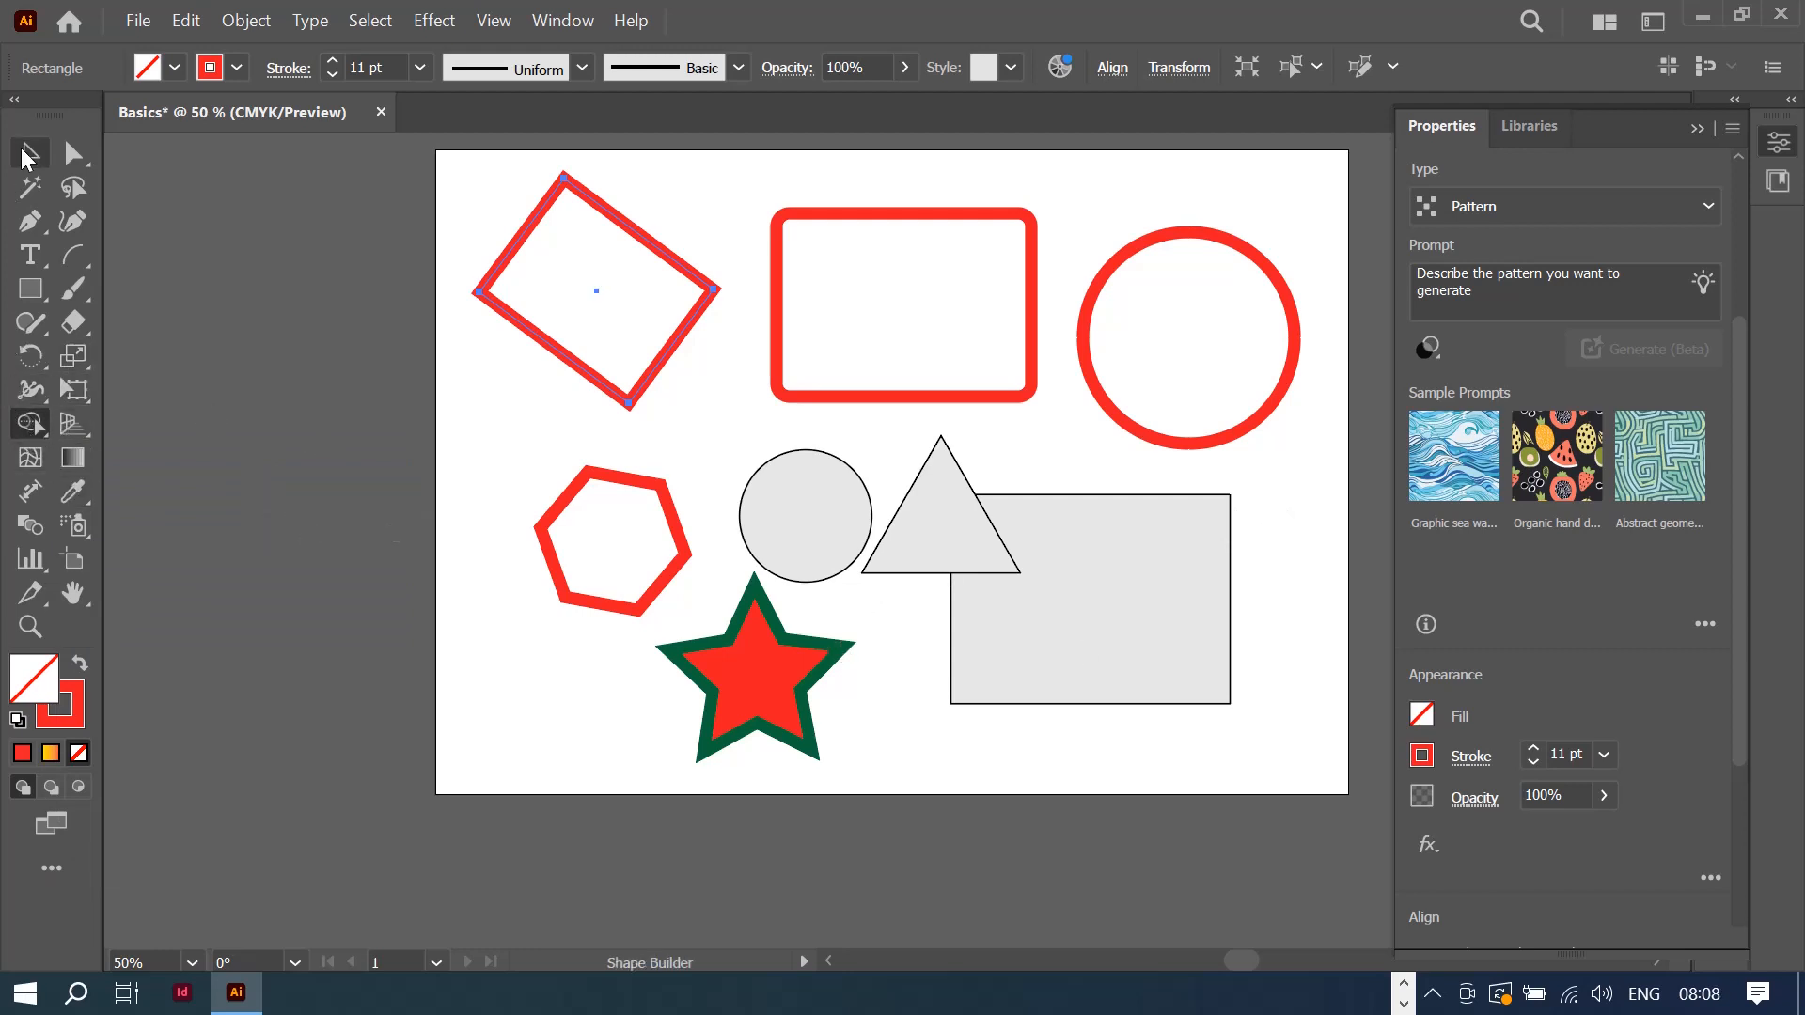
pyautogui.press('v')
pyautogui.click(1219, 762)
pyautogui.click(1091, 648)
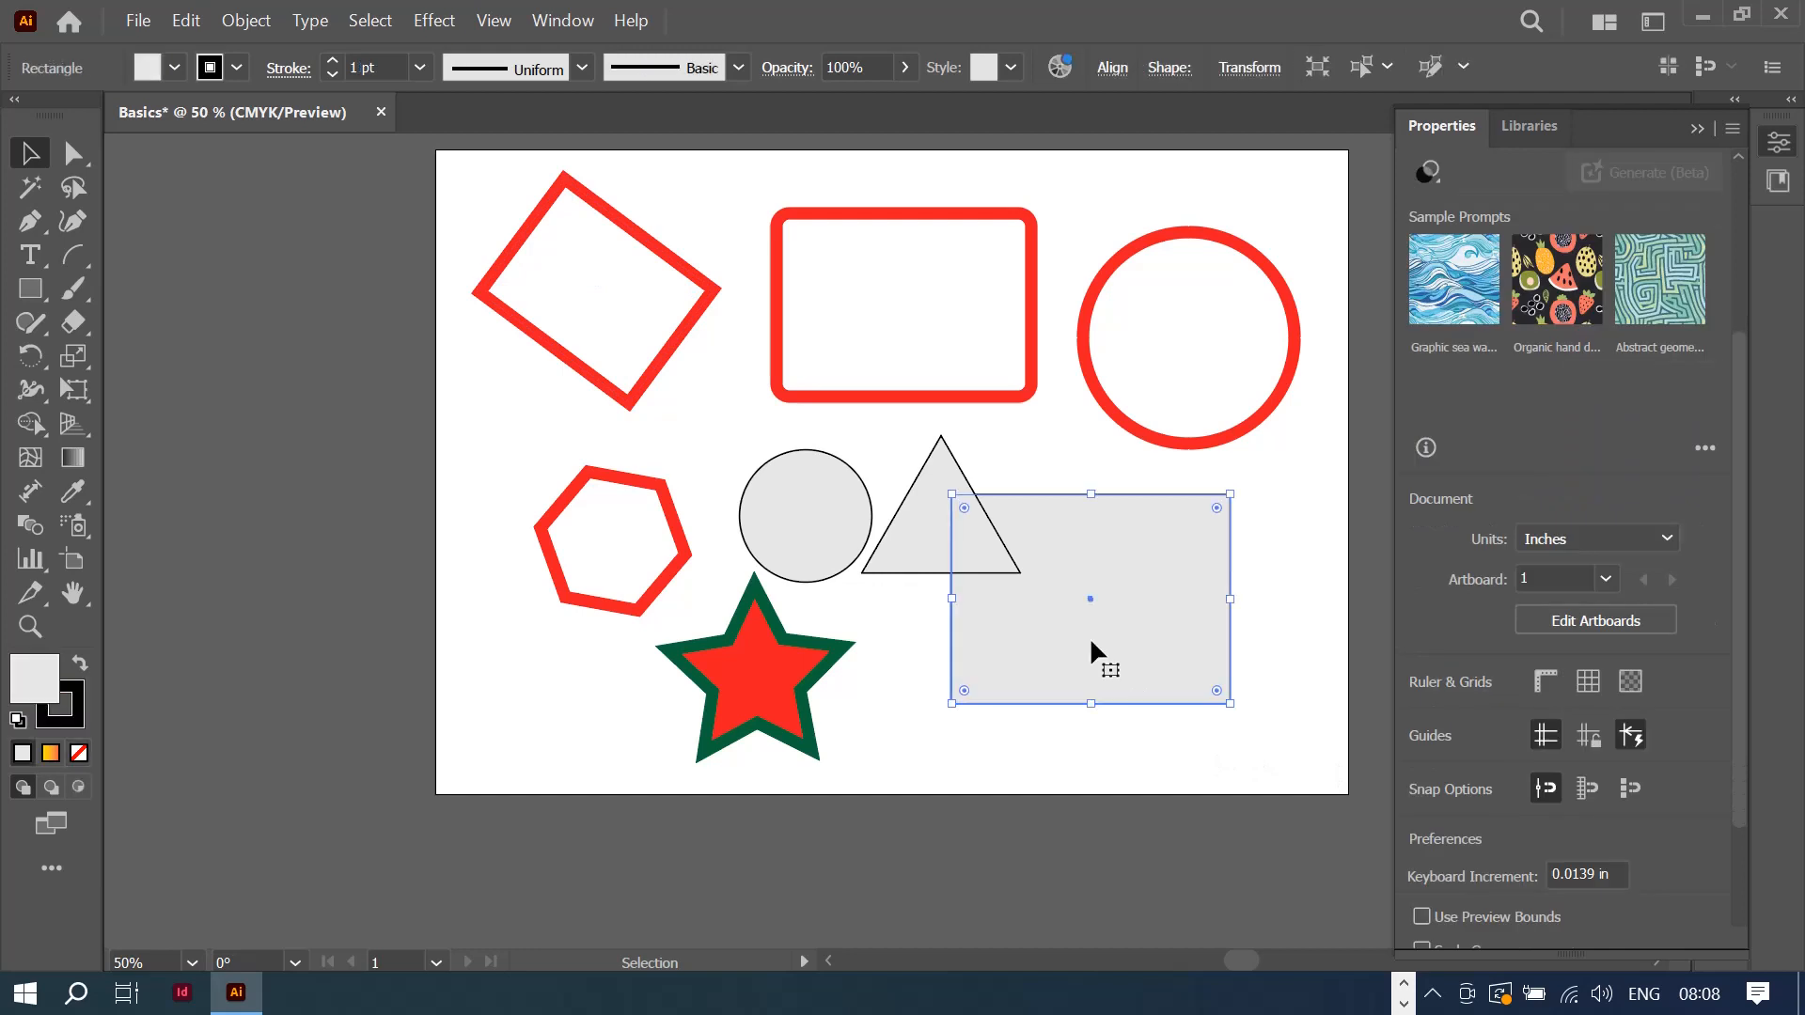
pyautogui.moveTo(1080, 679); pyautogui.dragTo(1115, 660)
pyautogui.moveTo(906, 527); pyautogui.dragTo(985, 600)
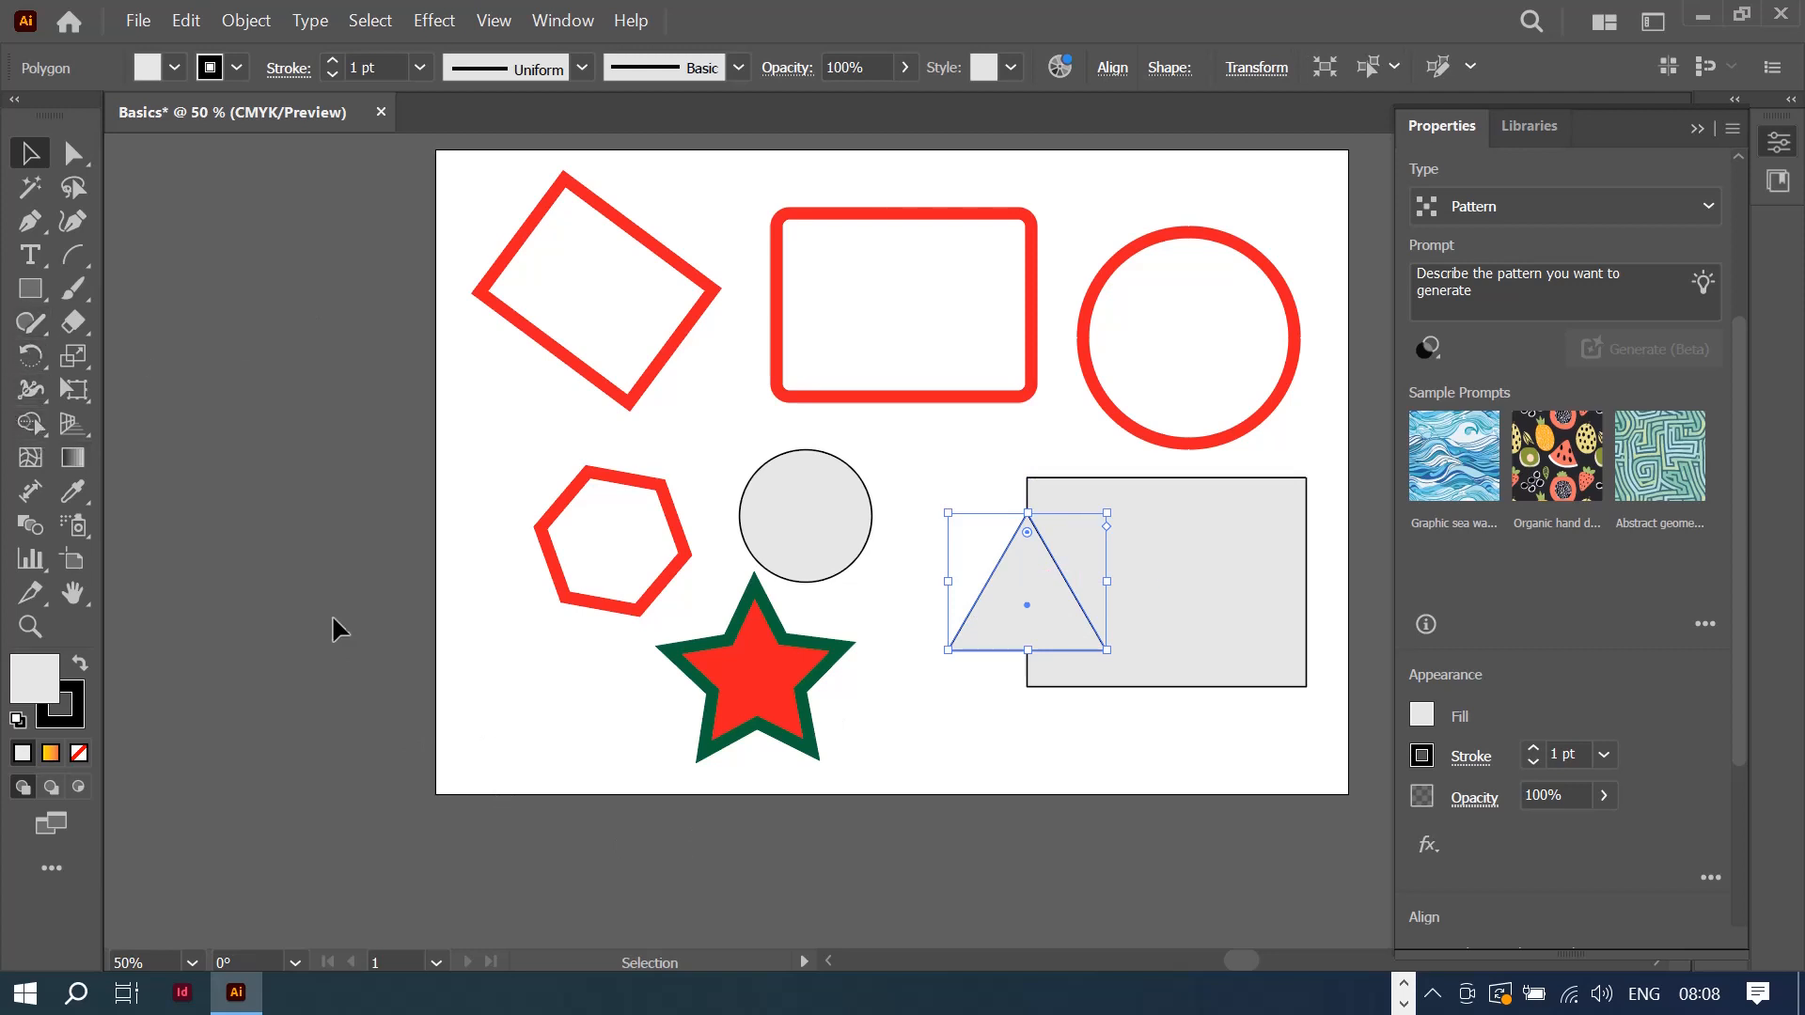
pyautogui.moveTo(926, 477); pyautogui.dragTo(1285, 739)
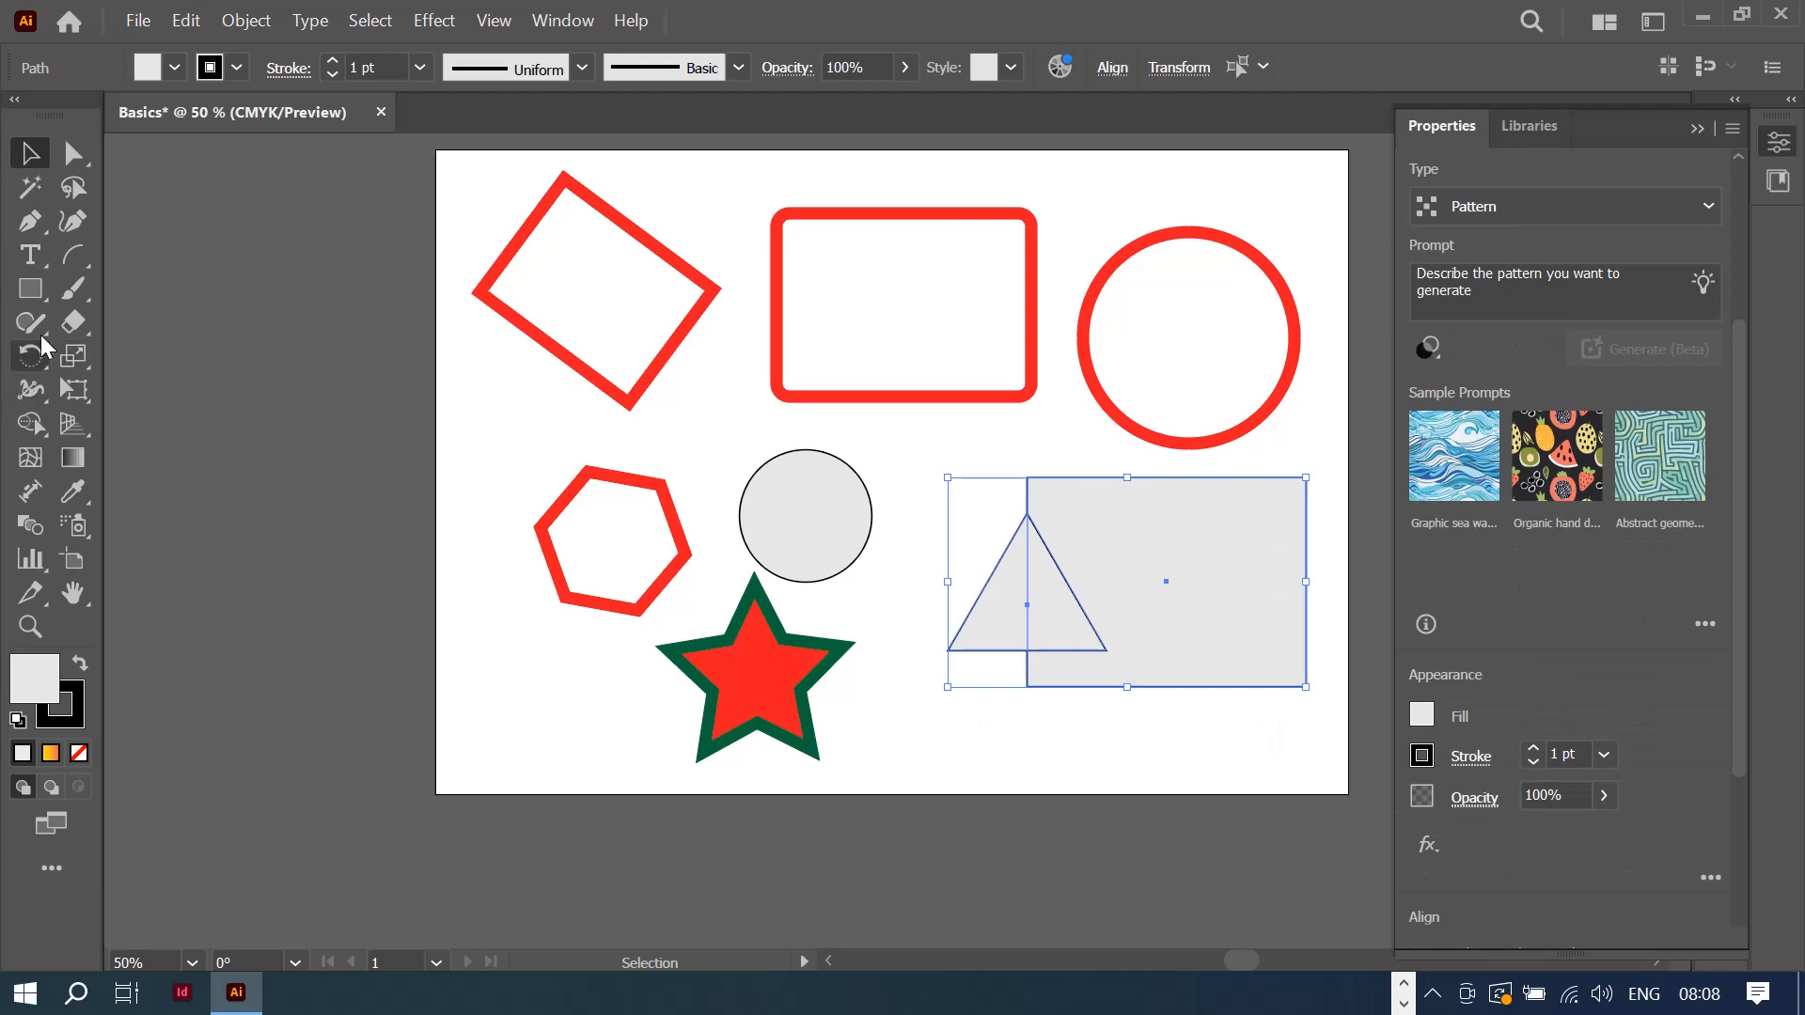
pyautogui.click(26, 429)
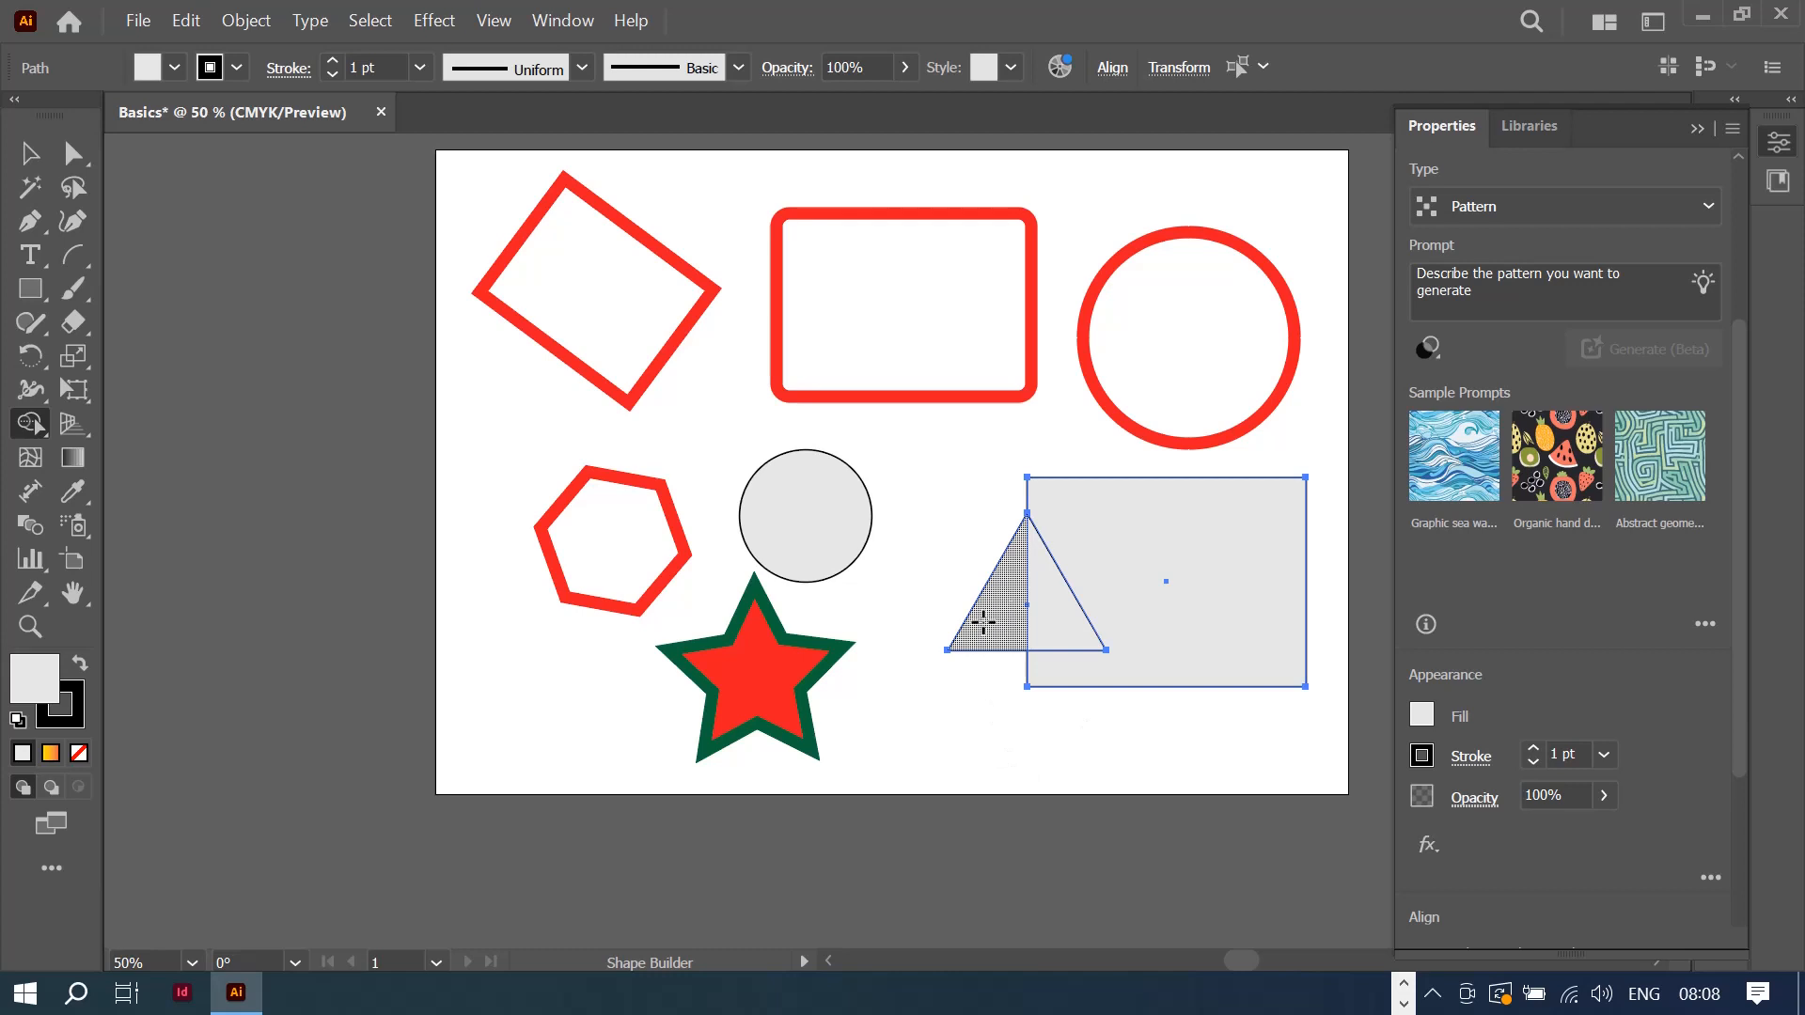
# Step: Merge the grey triangle and rectangle into one shape with the Shape Builder and undo the merge
pyautogui.moveTo(985, 623); pyautogui.dragTo(1193, 605)
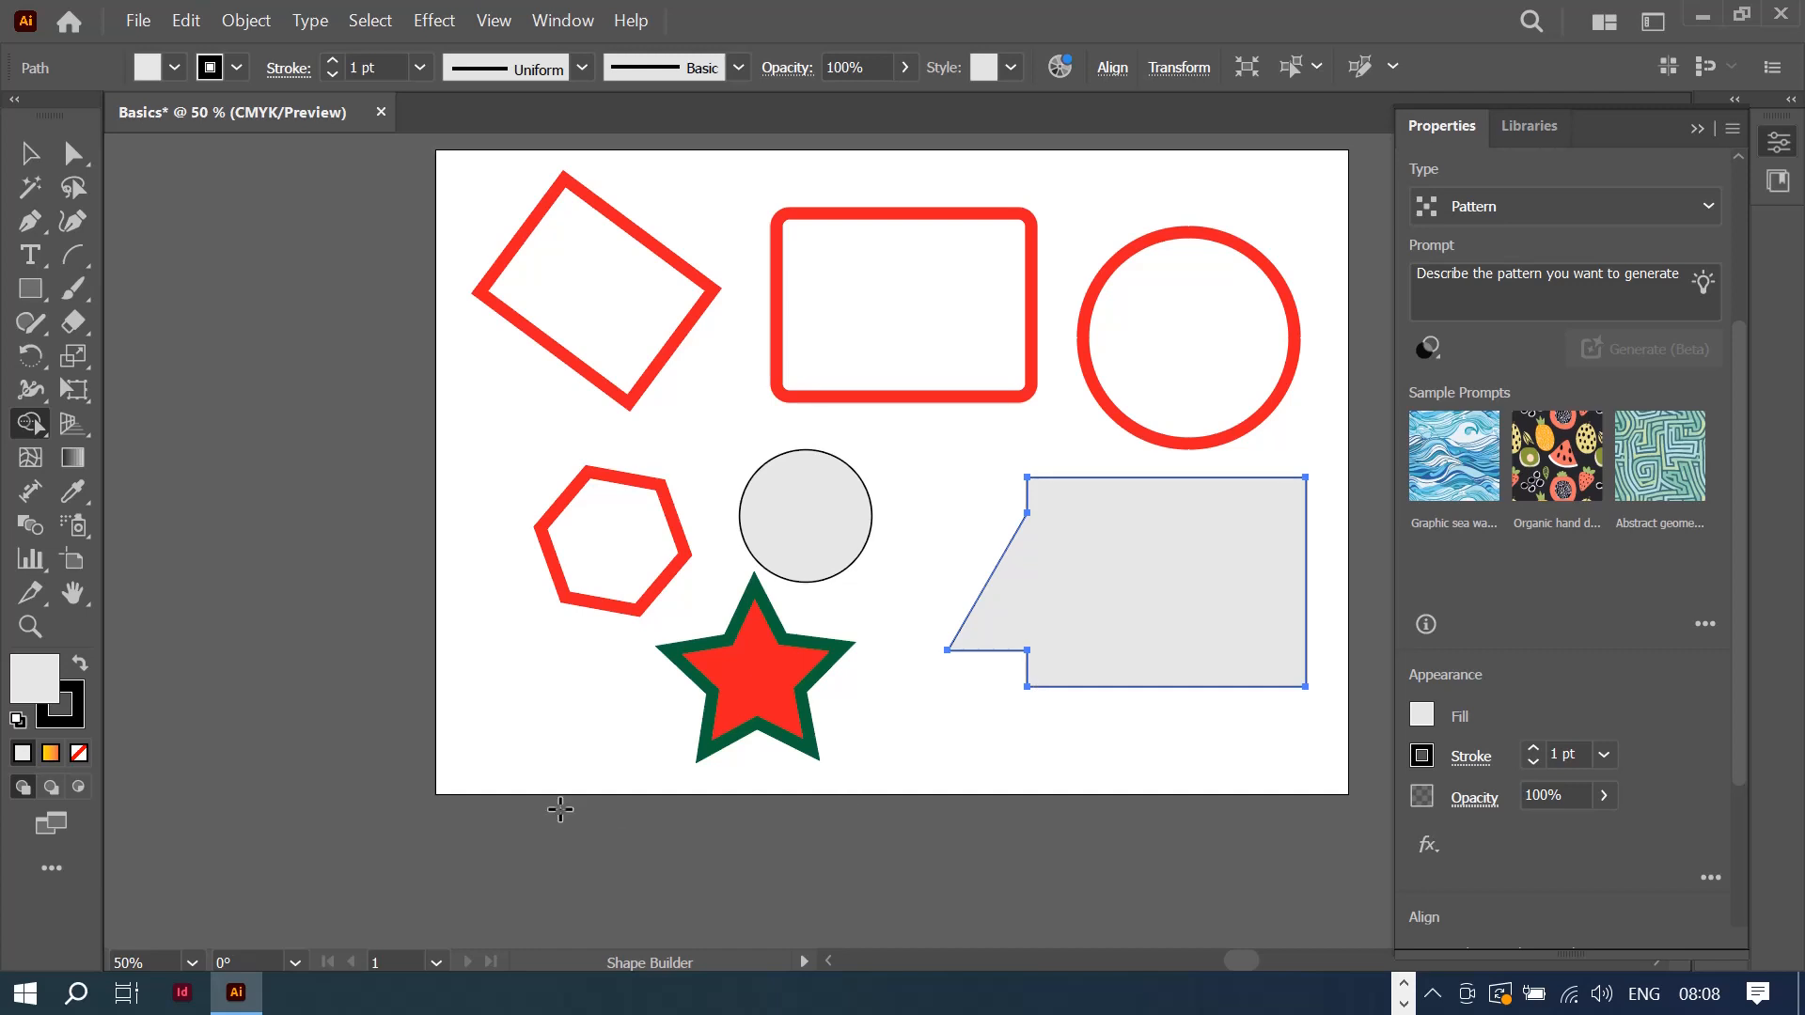
pyautogui.hotkey('ctrl', 'z')
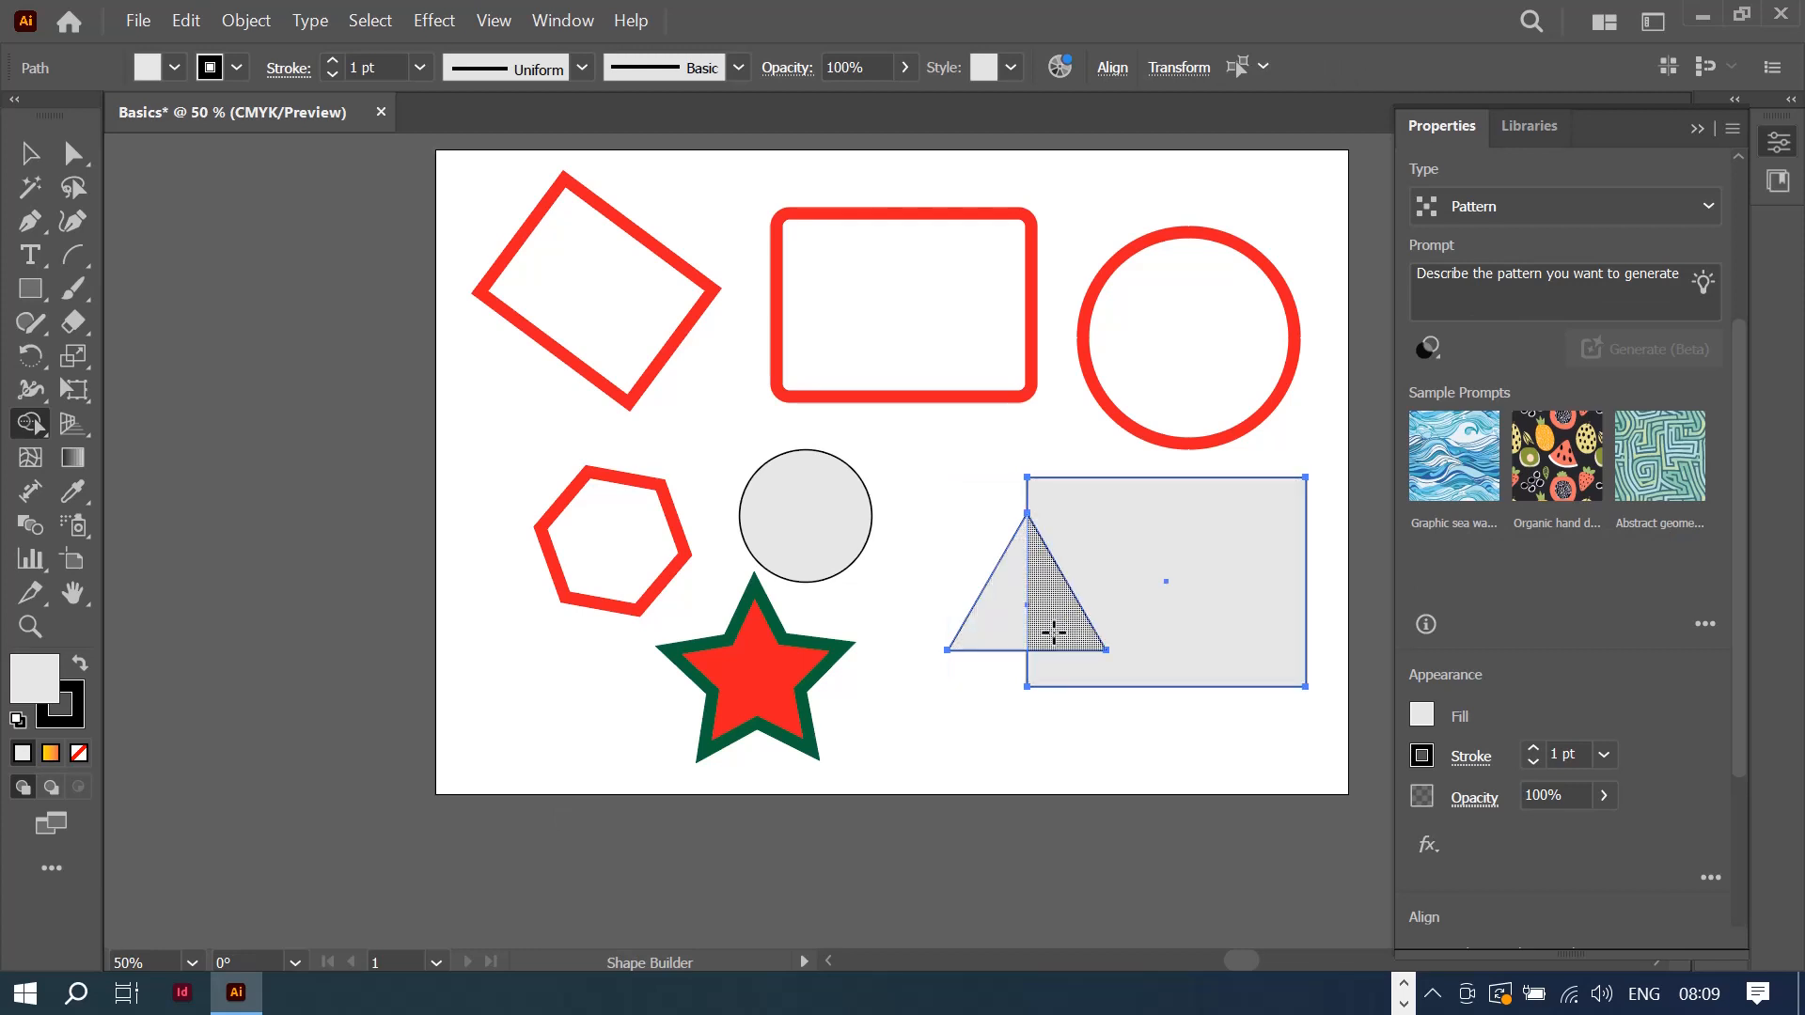
# Step: Try merging the overlap into the rectangle, moving both pieces and joining them into one shape, and undo these changes
pyautogui.moveTo(1053, 632); pyautogui.dragTo(1172, 617)
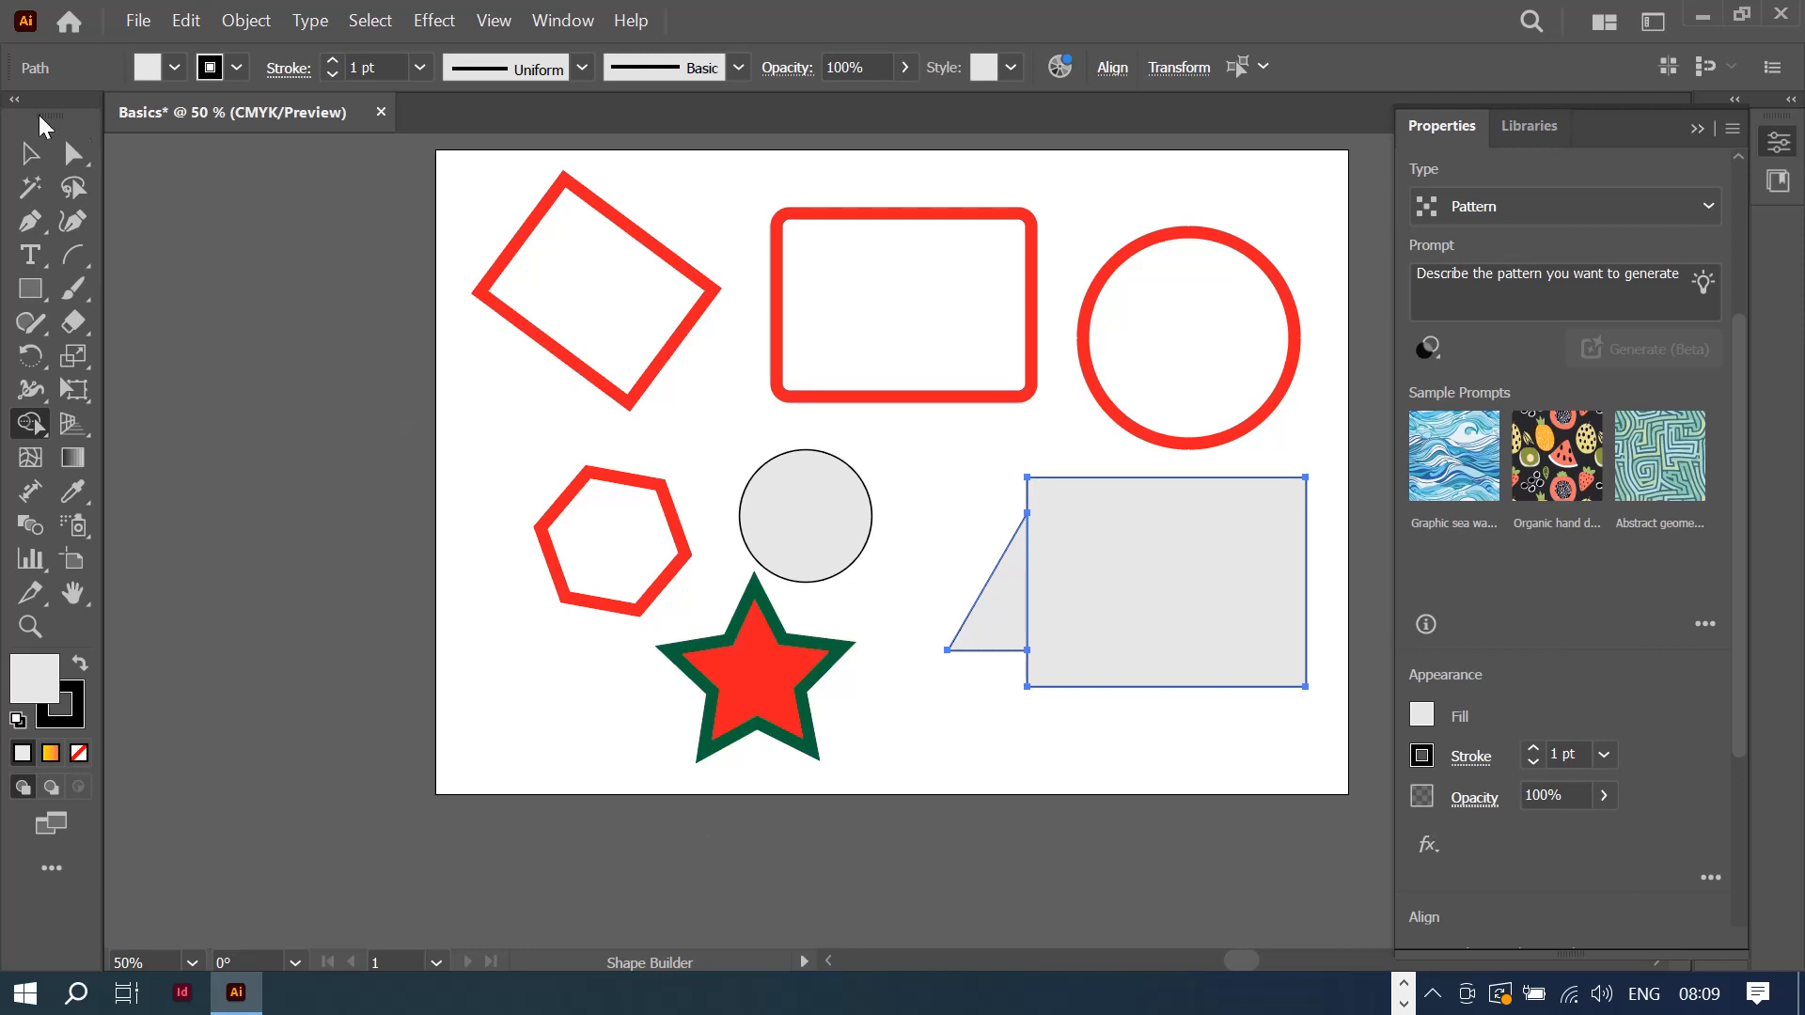
pyautogui.click(30, 153)
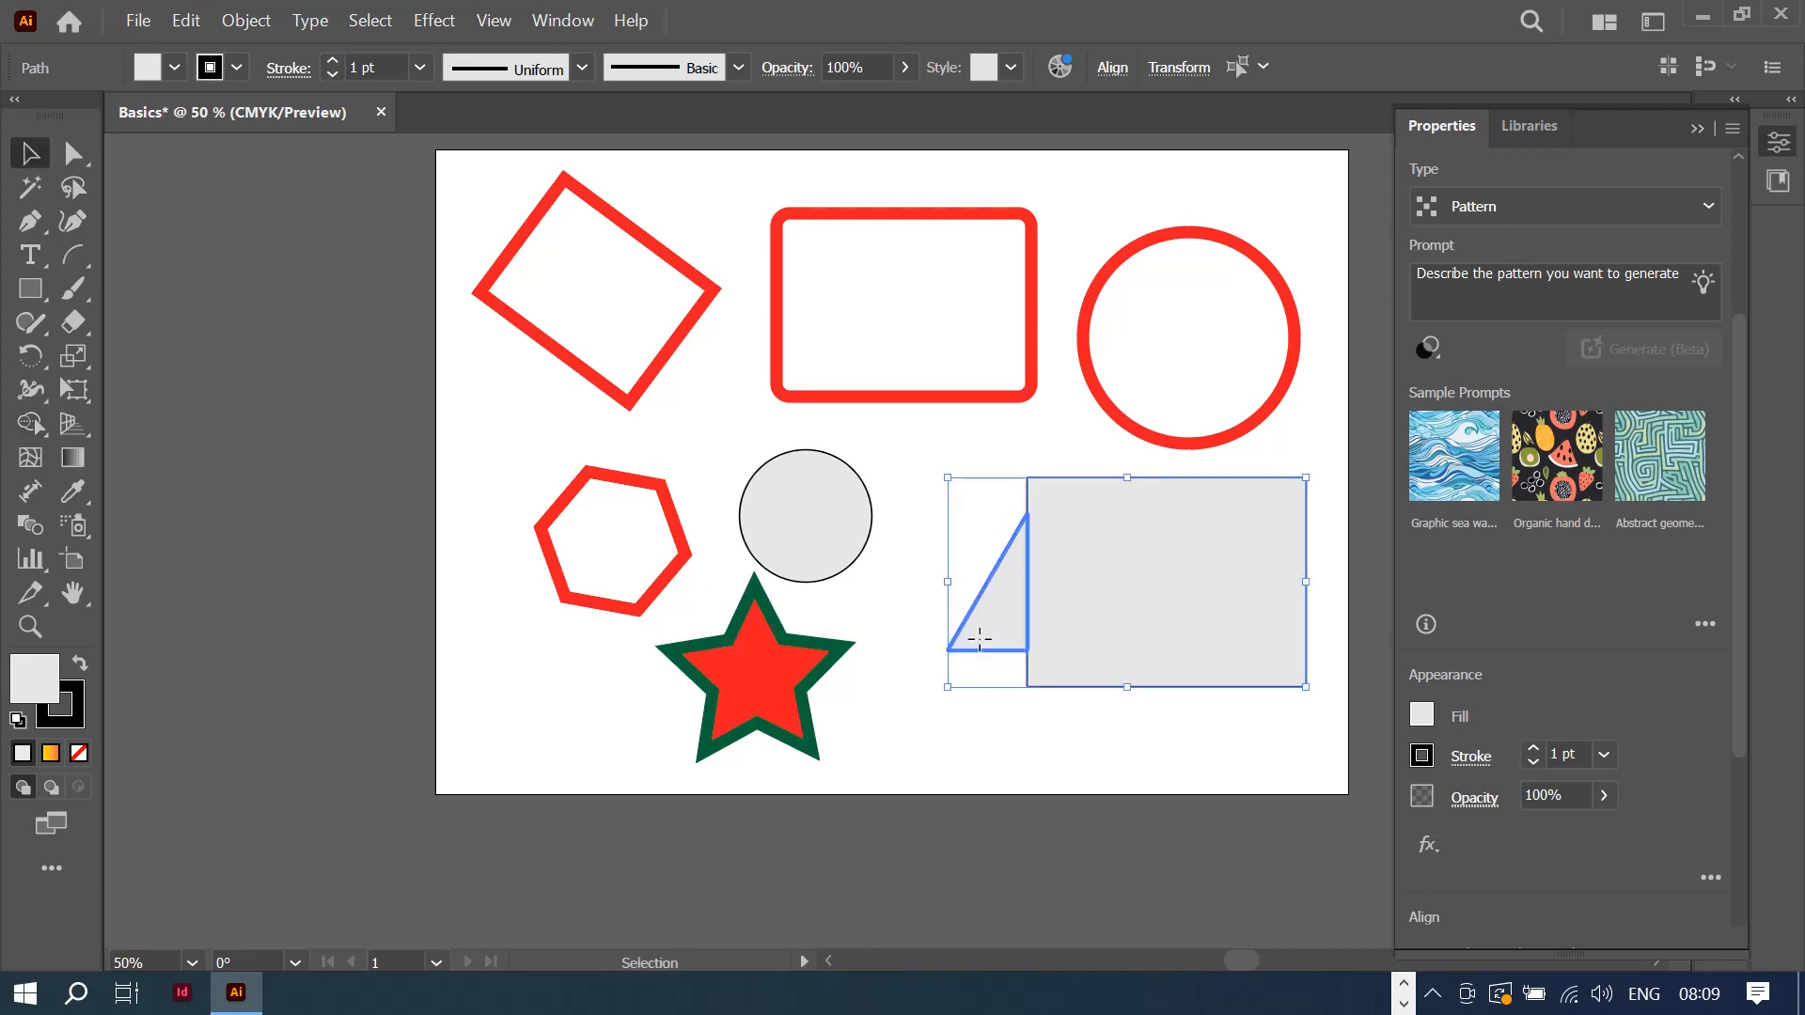
pyautogui.moveTo(979, 640); pyautogui.dragTo(937, 672)
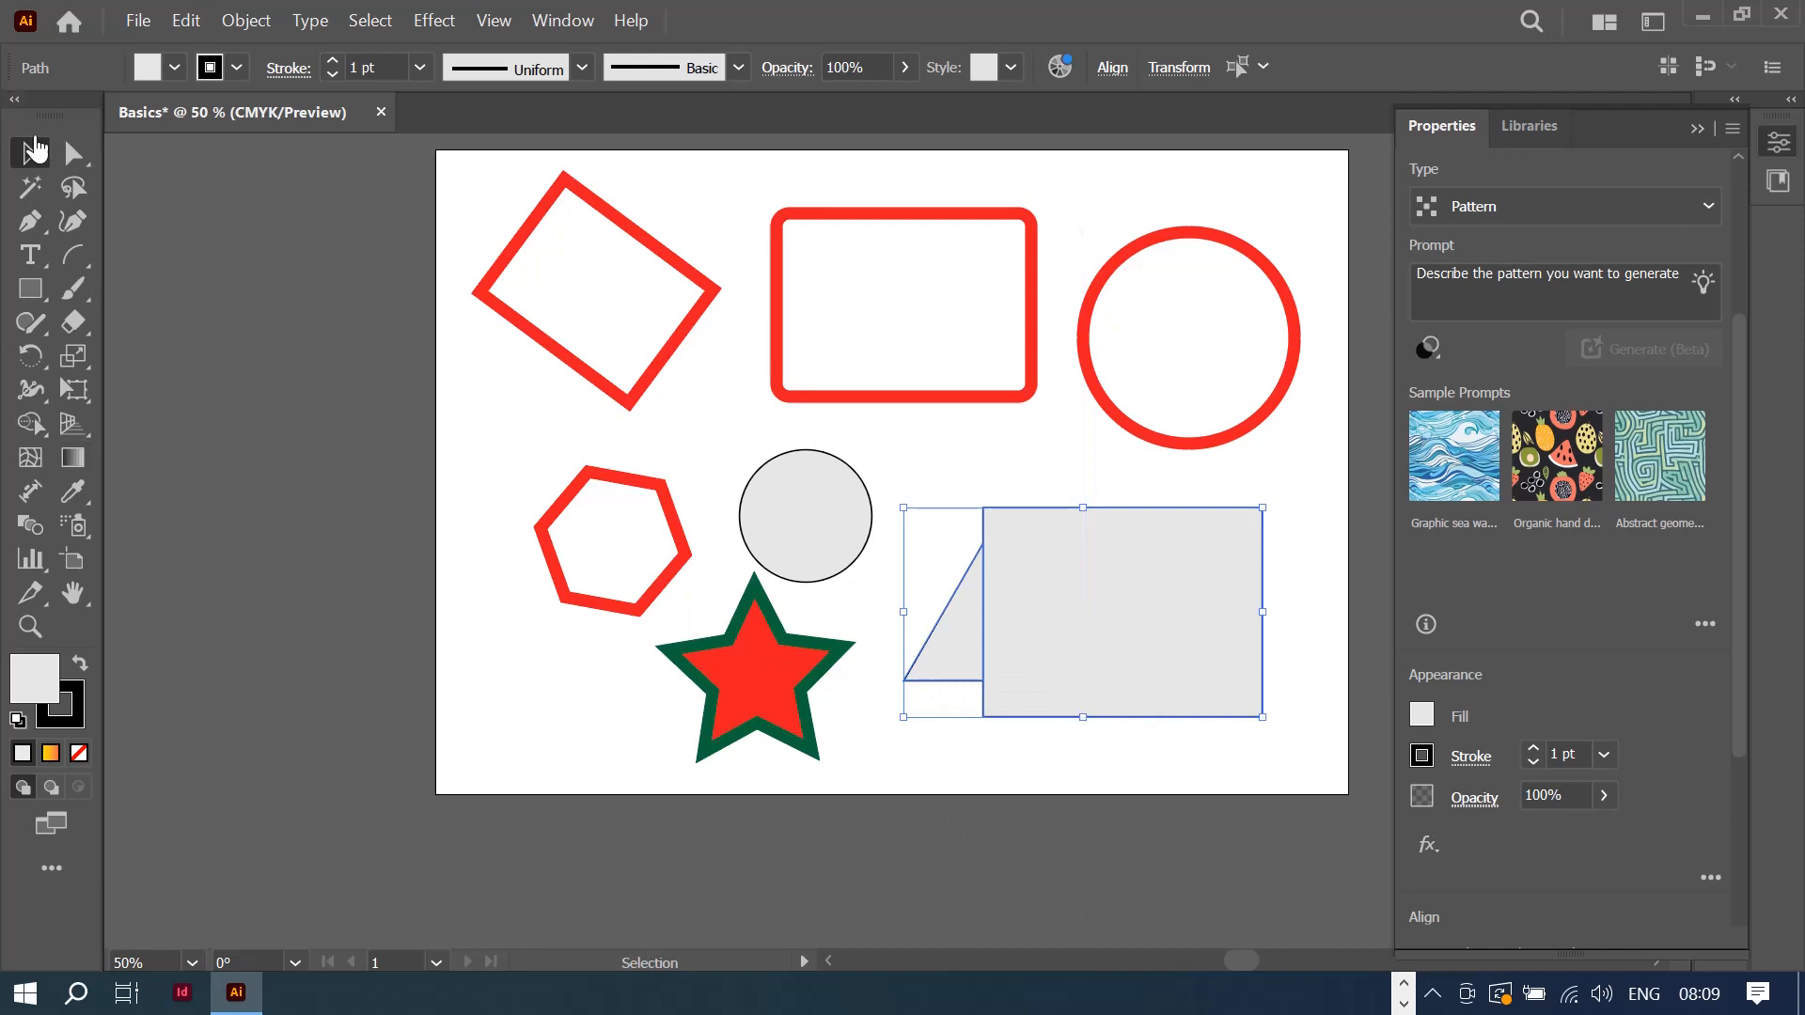
pyautogui.click(27, 426)
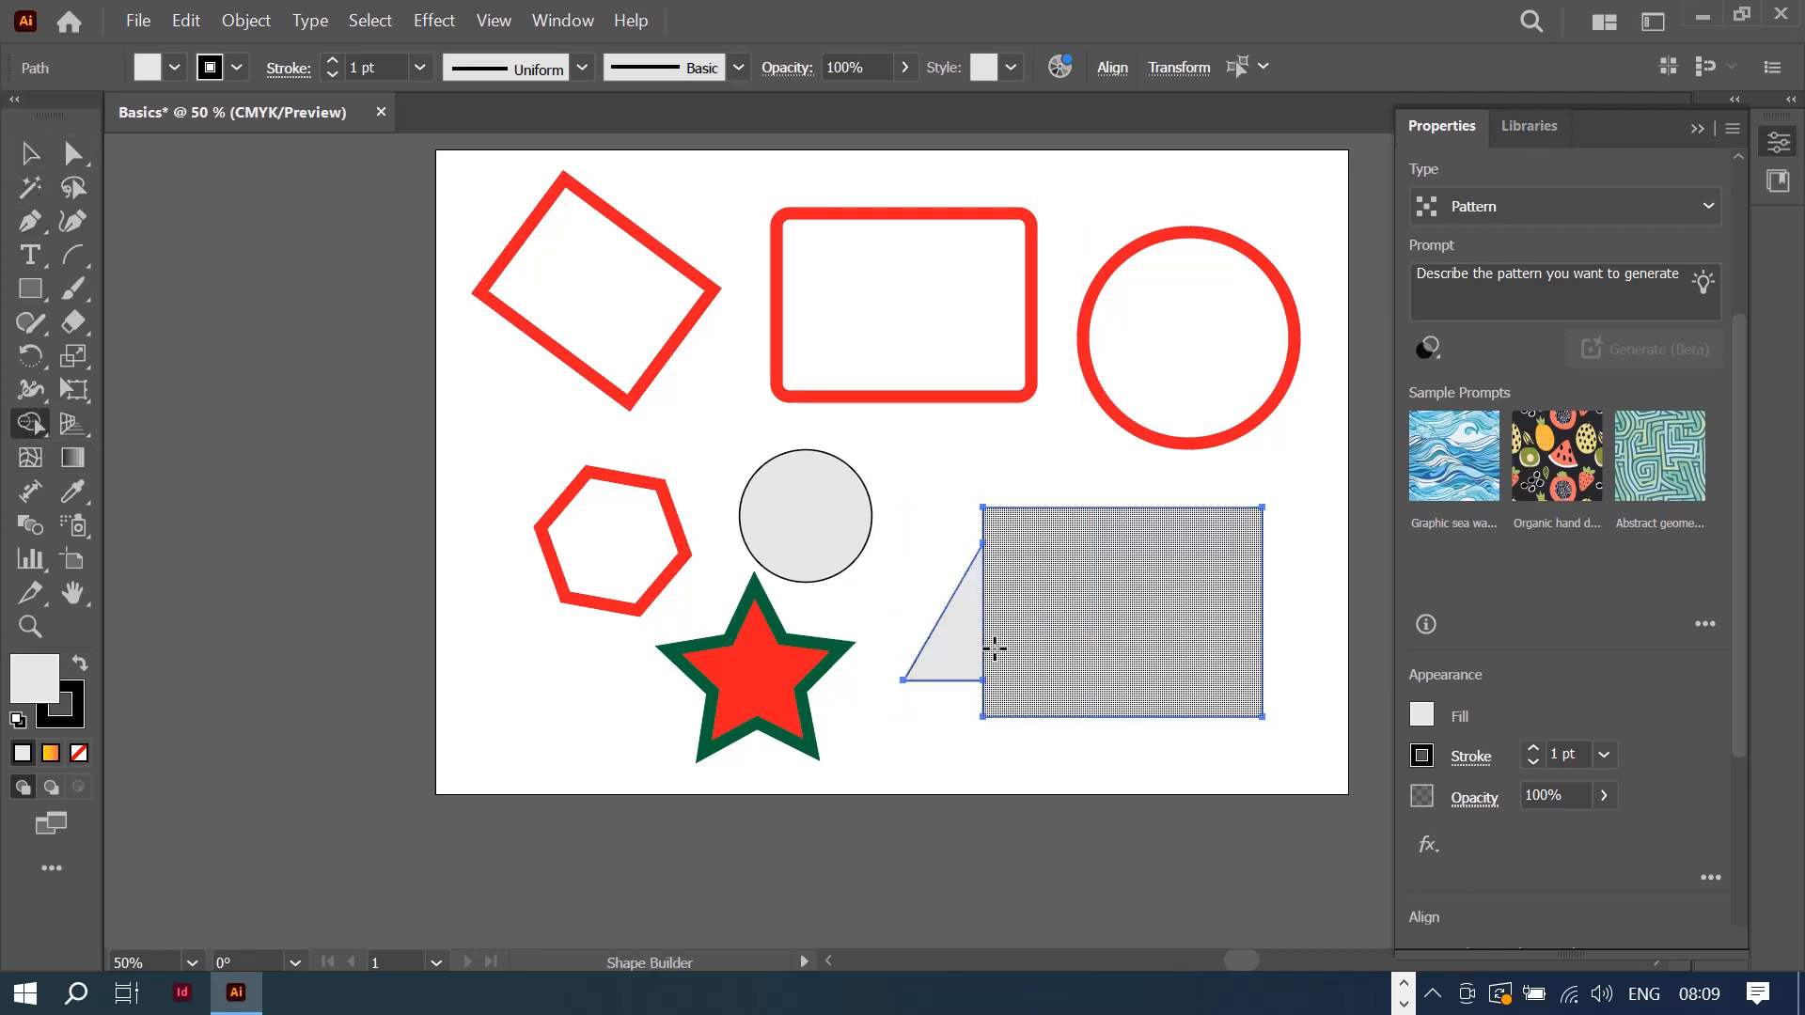
pyautogui.moveTo(955, 649); pyautogui.dragTo(1091, 651)
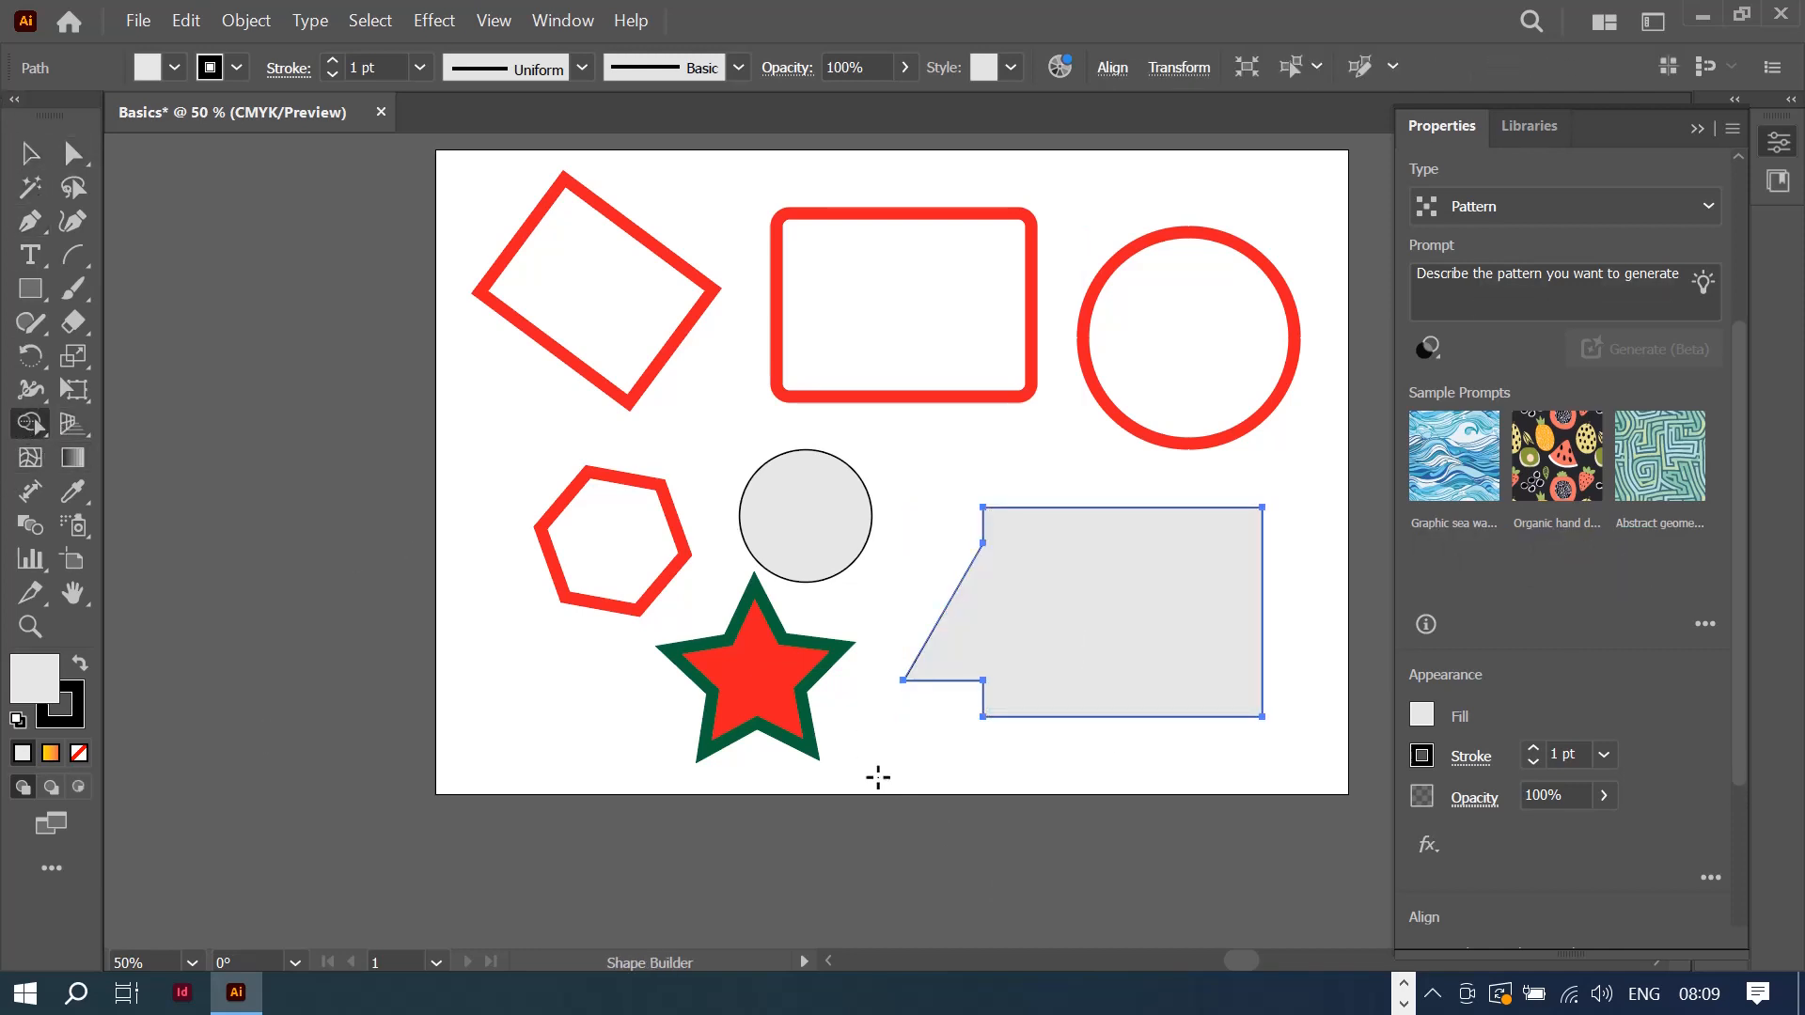
pyautogui.hotkey('ctrl', 'z')
pyautogui.hotkey('ctrl', 'z')
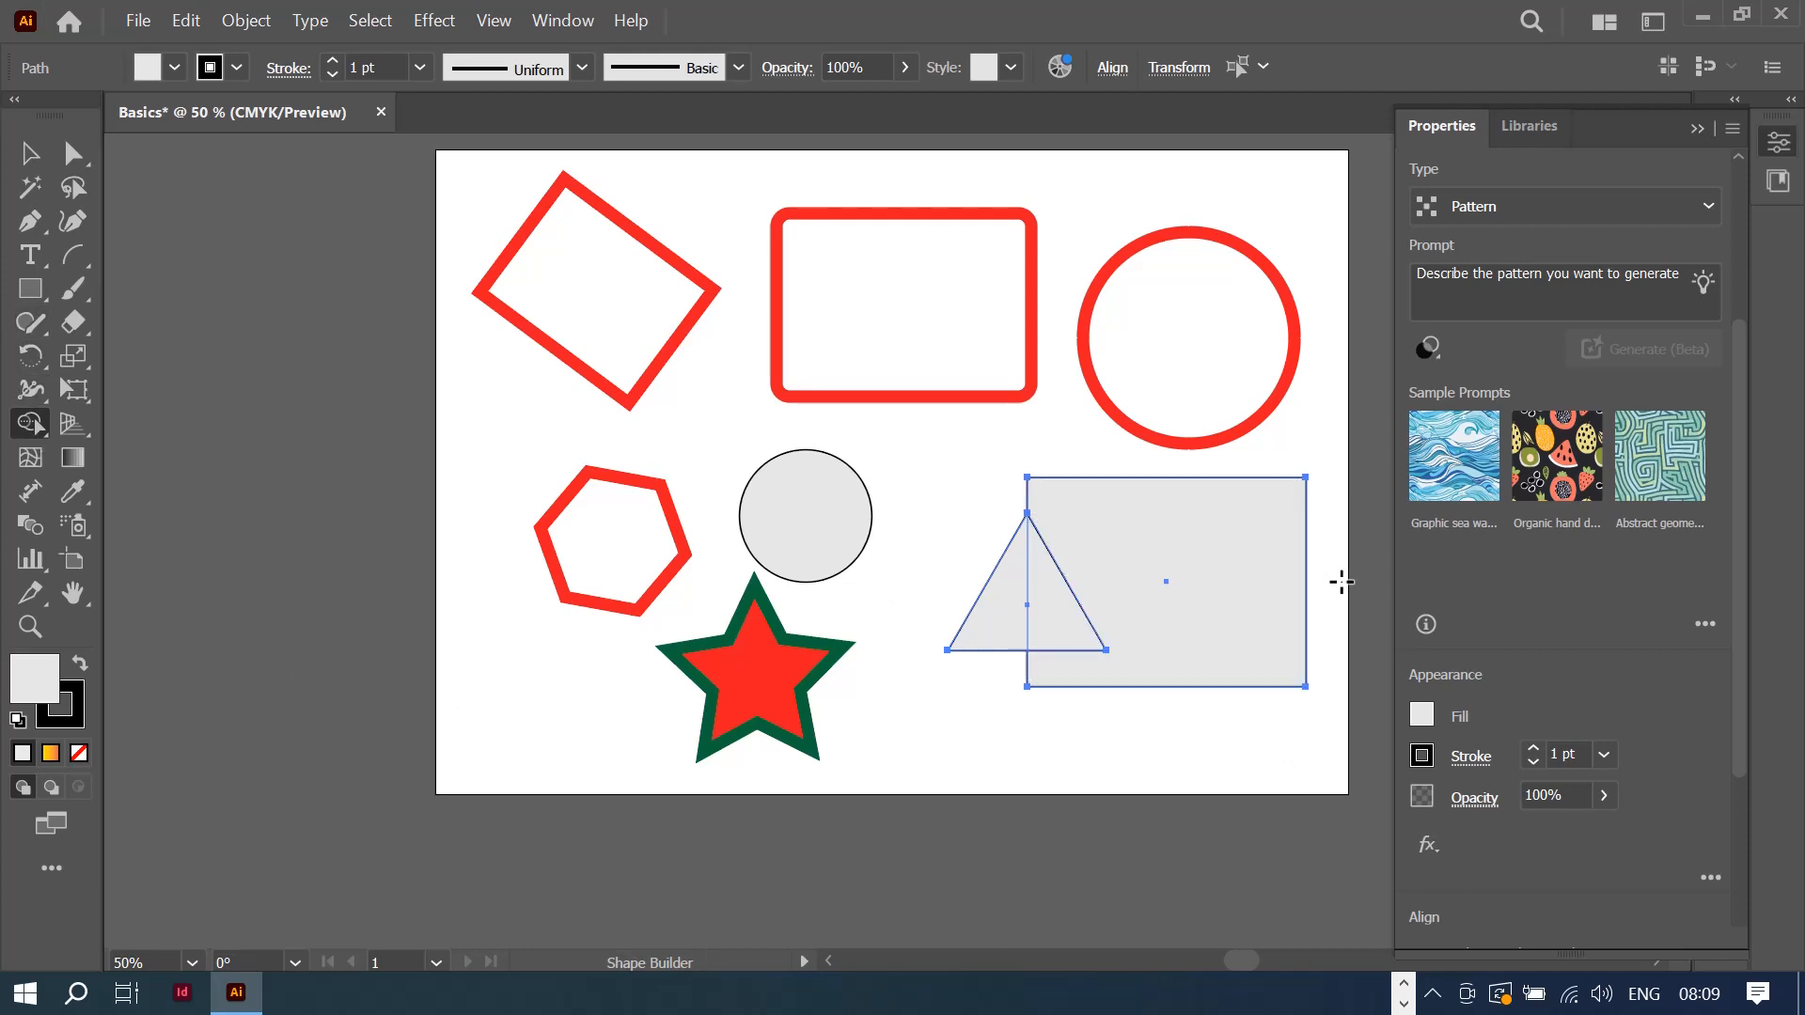
# Step: Remove the overlap area and the rest of the grey rectangle with the Shape Builder, keeping the triangle's outer piece
pyautogui.keyDown('alt'); pyautogui.click(1056, 624); pyautogui.keyUp('alt')
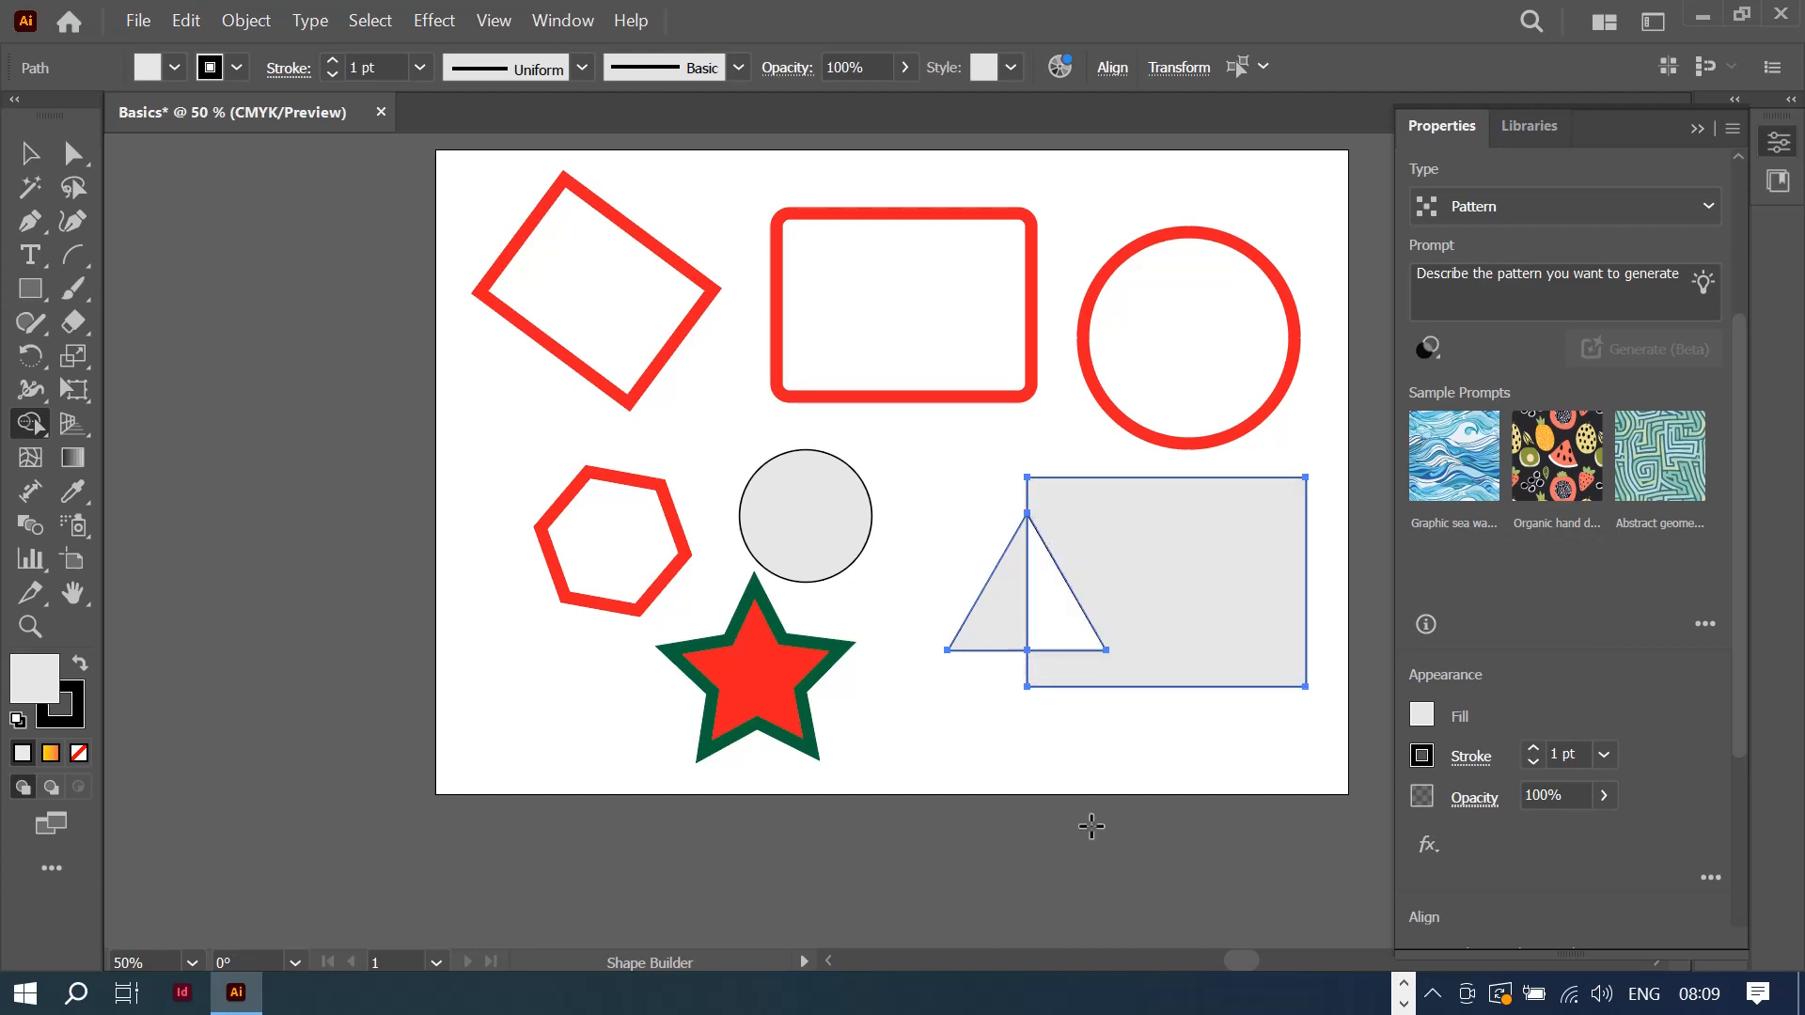
pyautogui.keyDown('alt'); pyautogui.click(1135, 545); pyautogui.keyUp('alt')
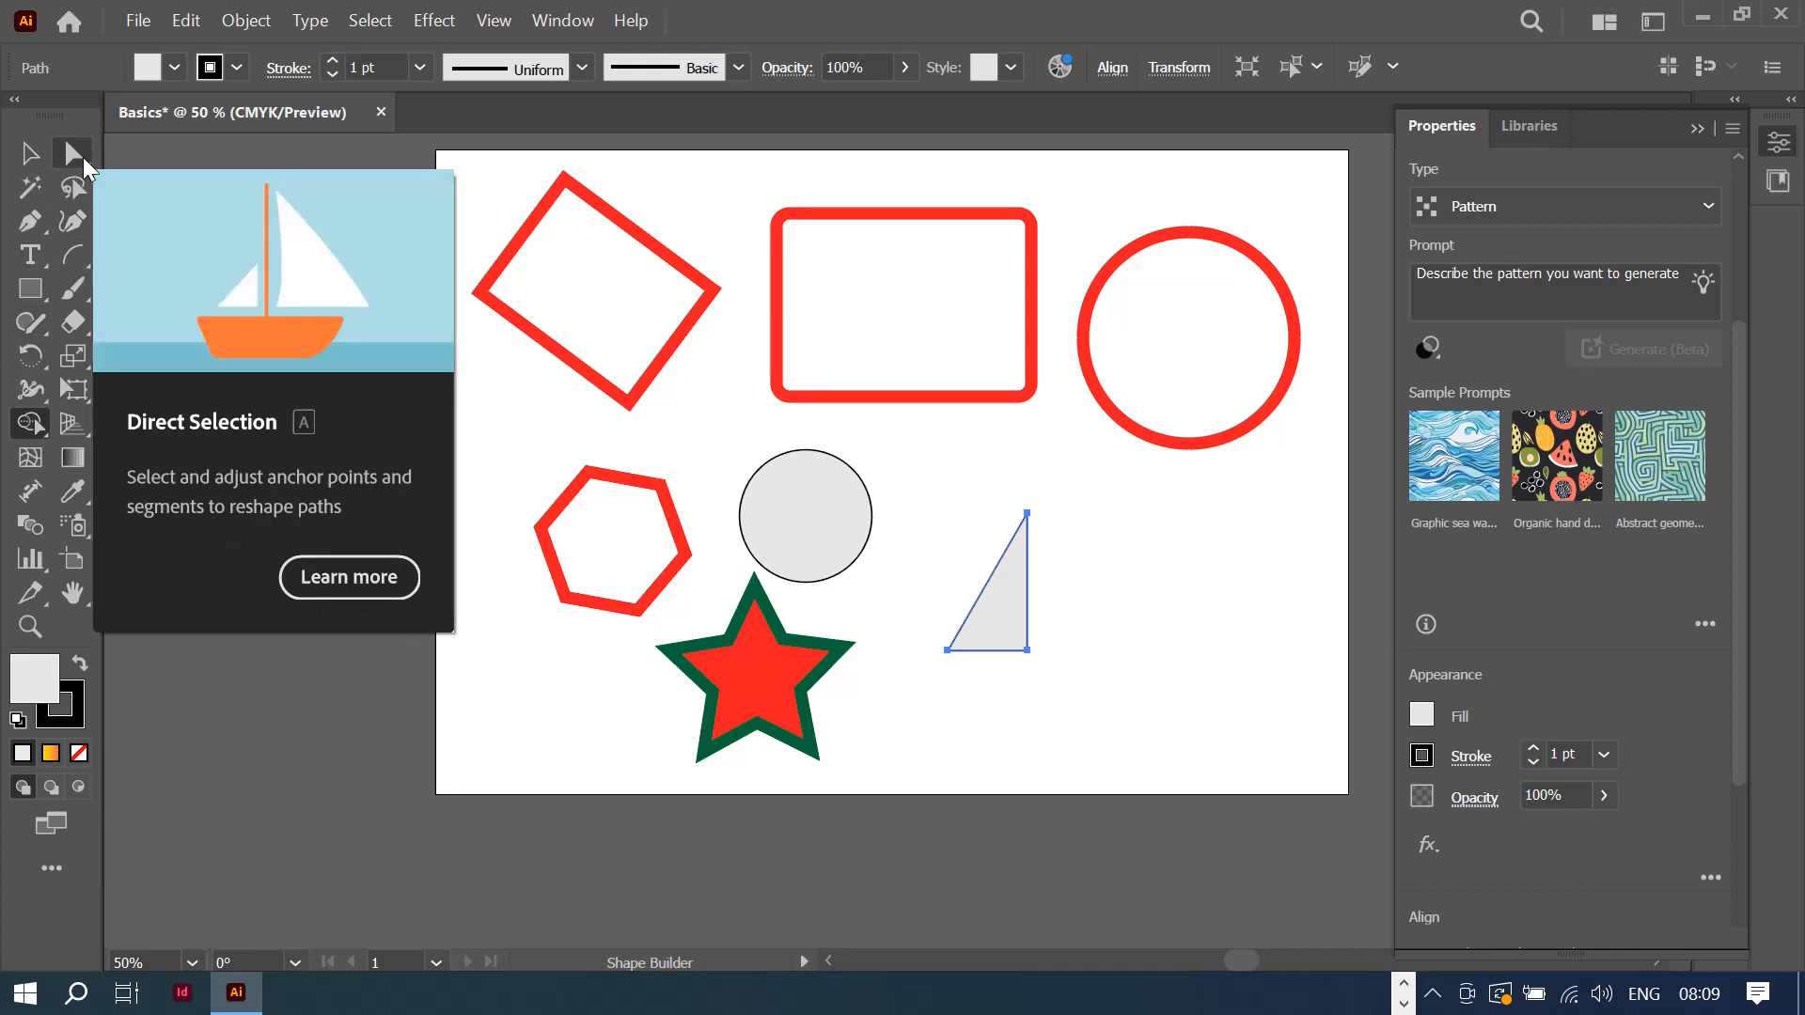
# Step: Pull the rotated red rectangle's rightmost anchor point inward past its centre with Direct Selection to form a chevron
pyautogui.click(29, 152)
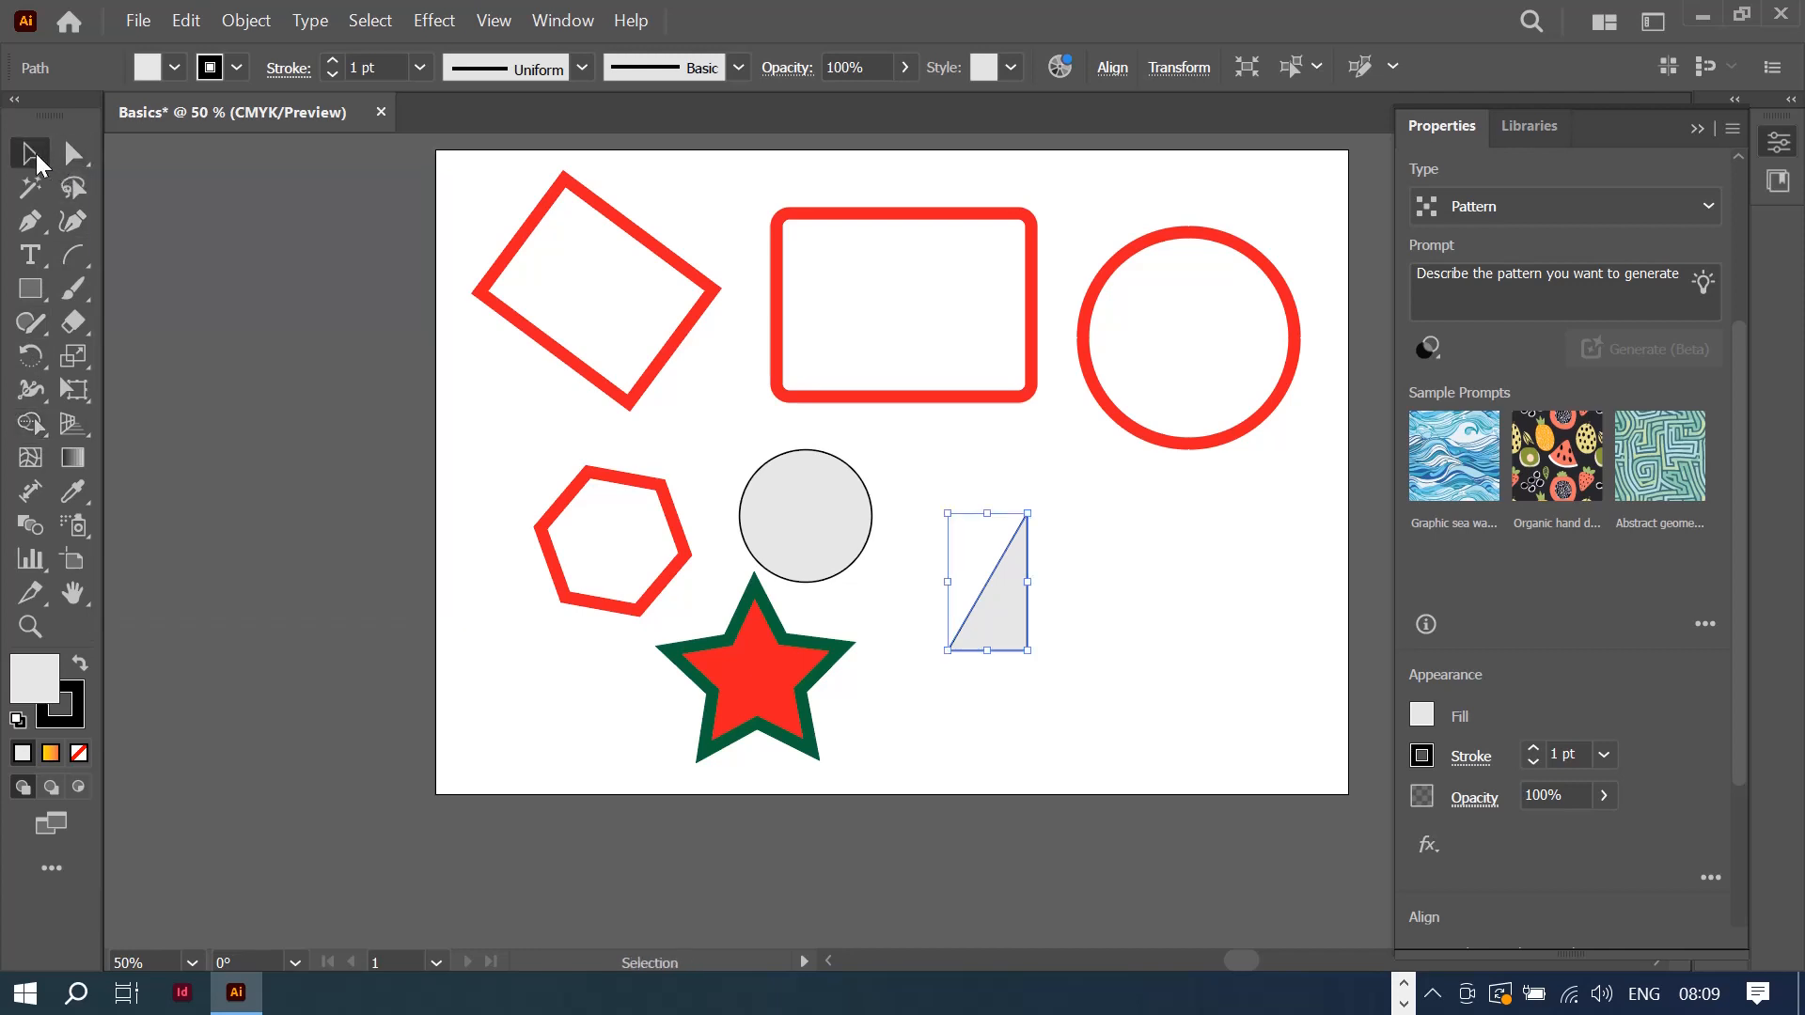
pyautogui.click(554, 350)
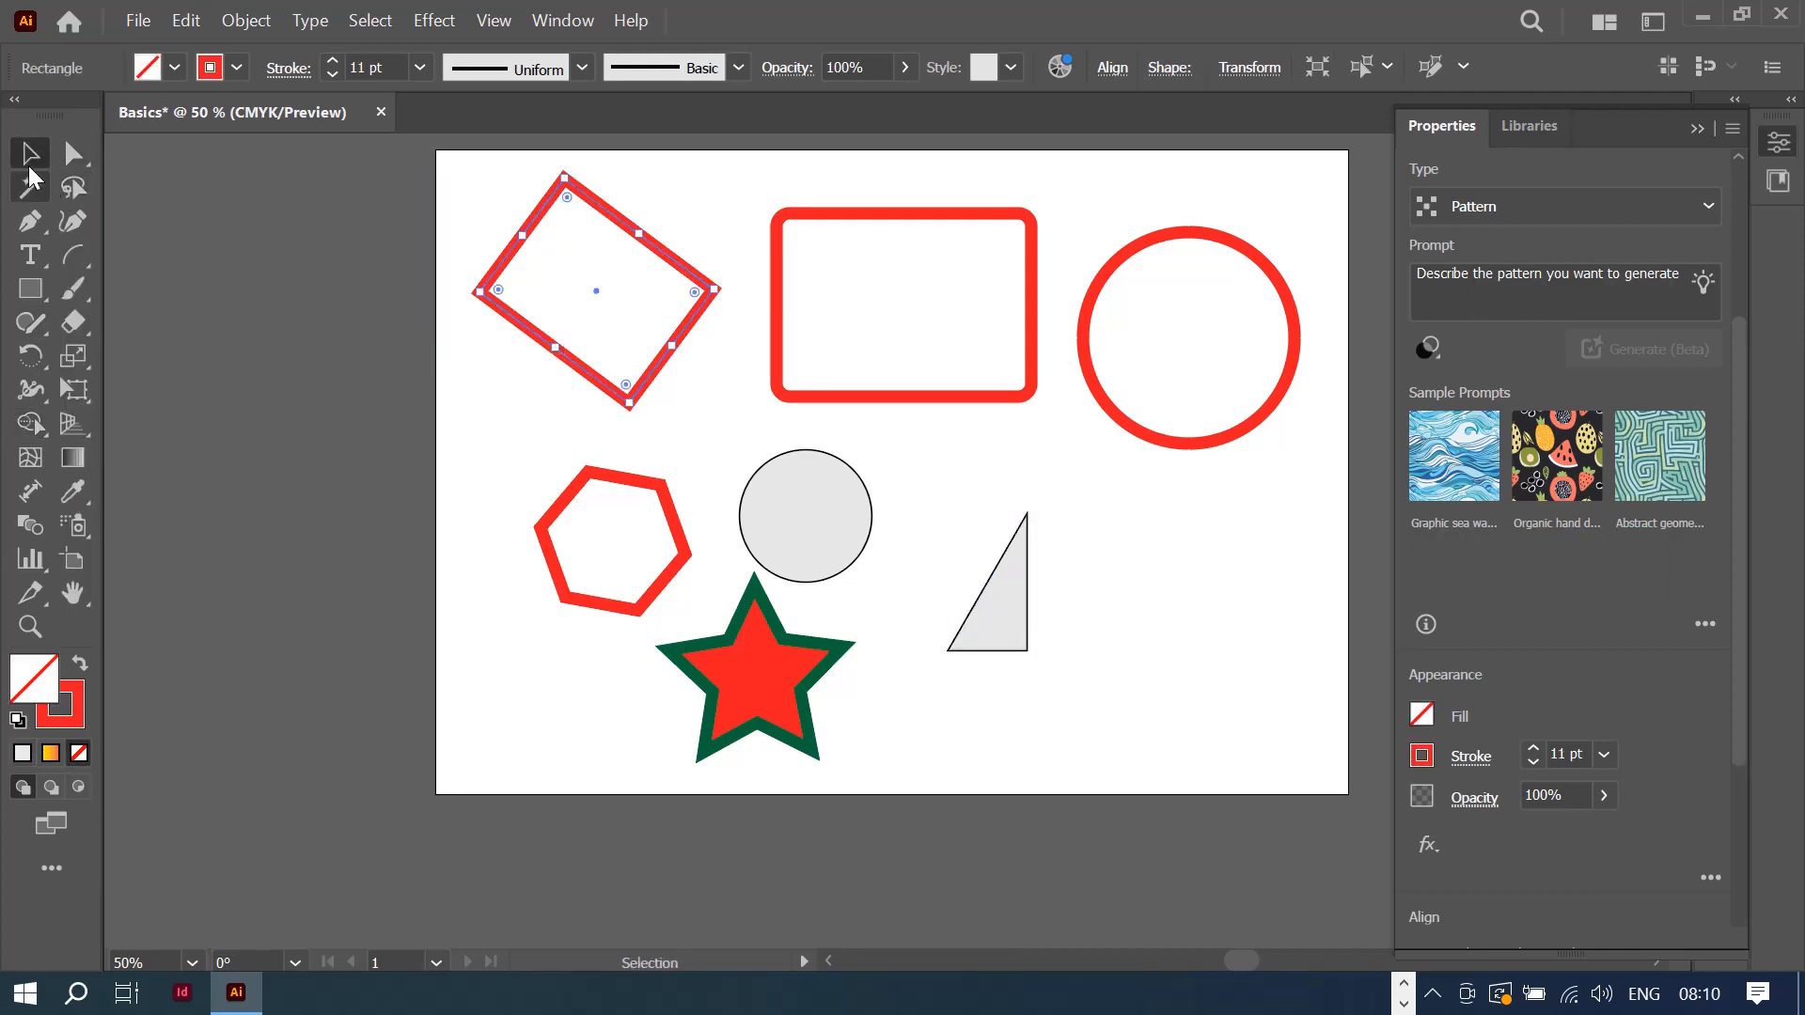
pyautogui.click(75, 160)
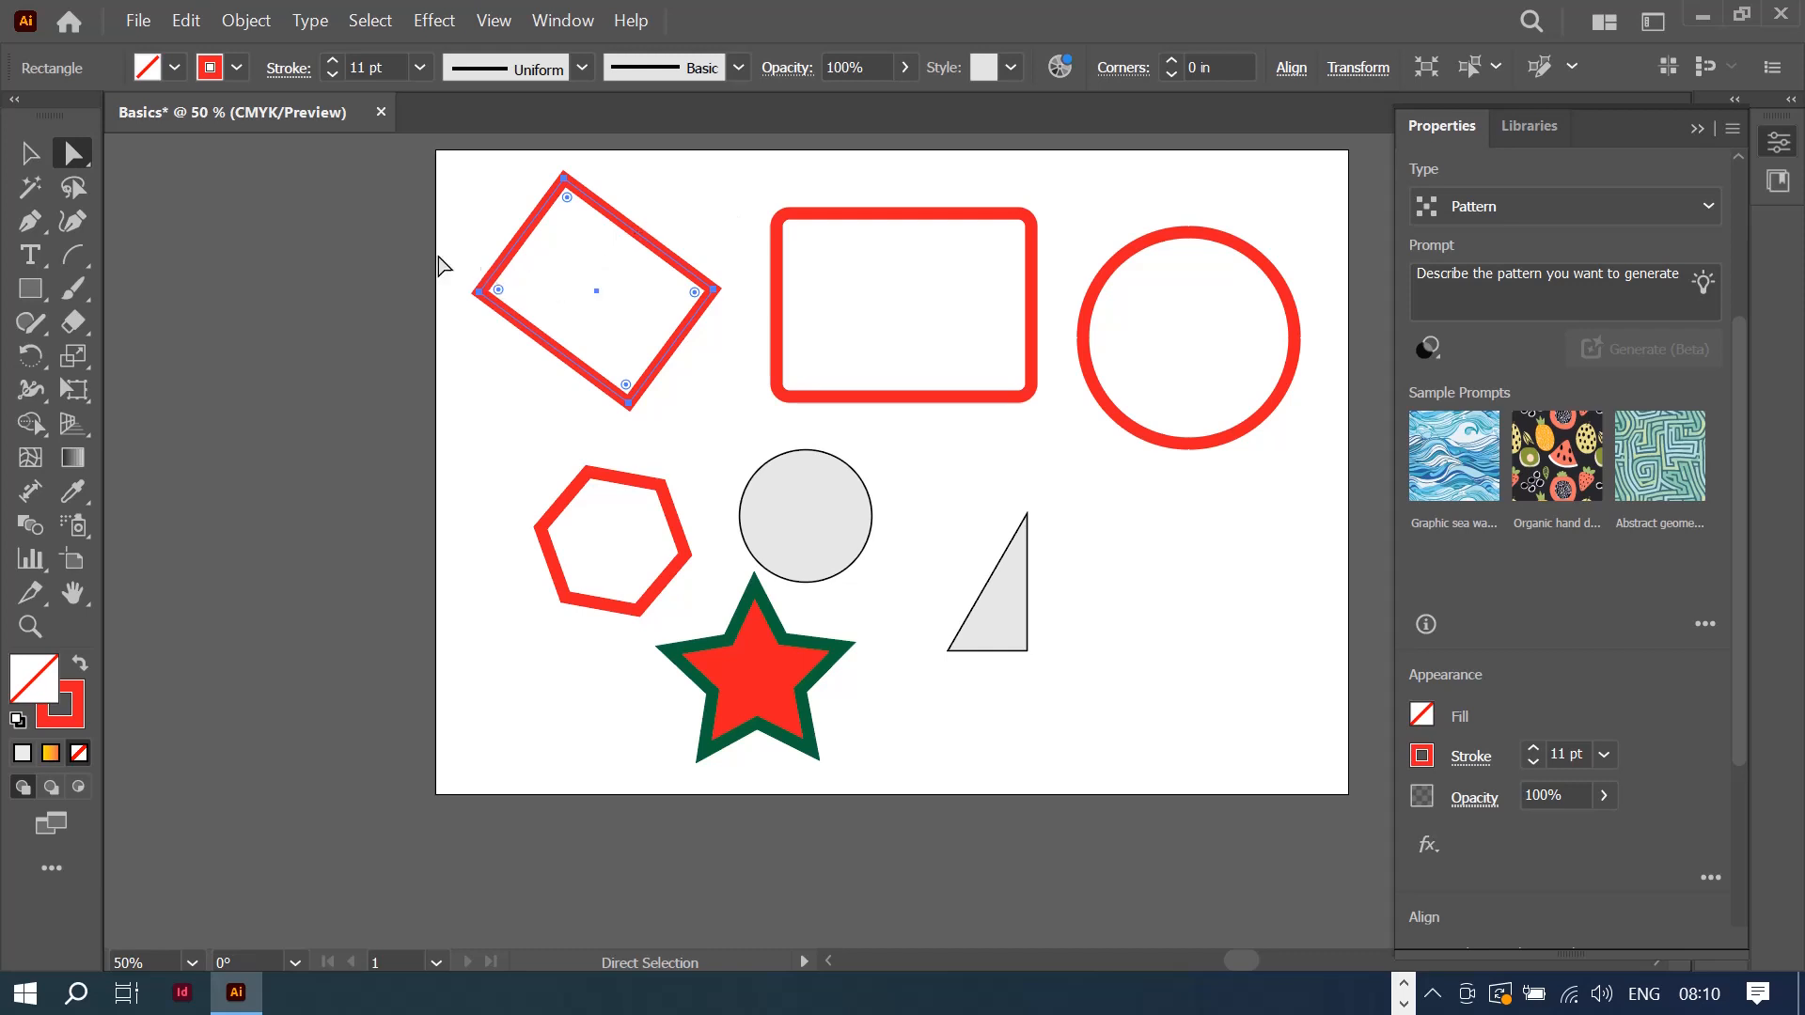
pyautogui.click(715, 292)
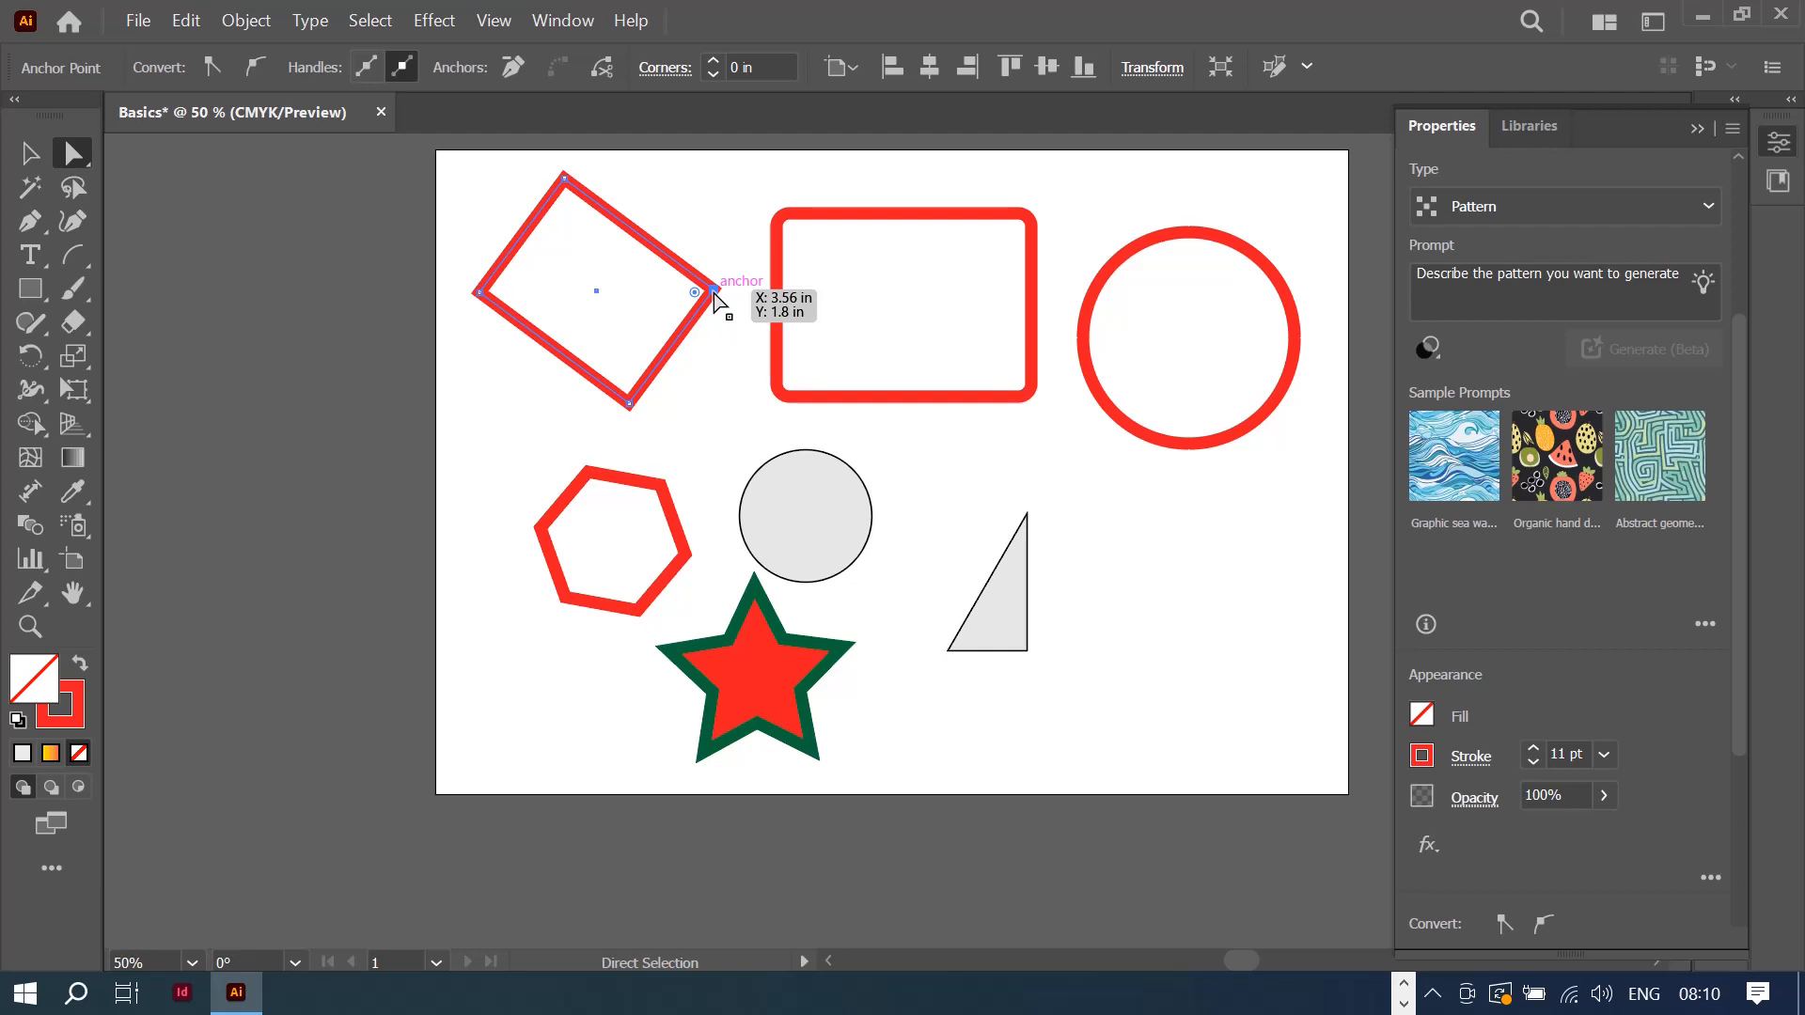
pyautogui.moveTo(716, 295); pyautogui.dragTo(523, 285)
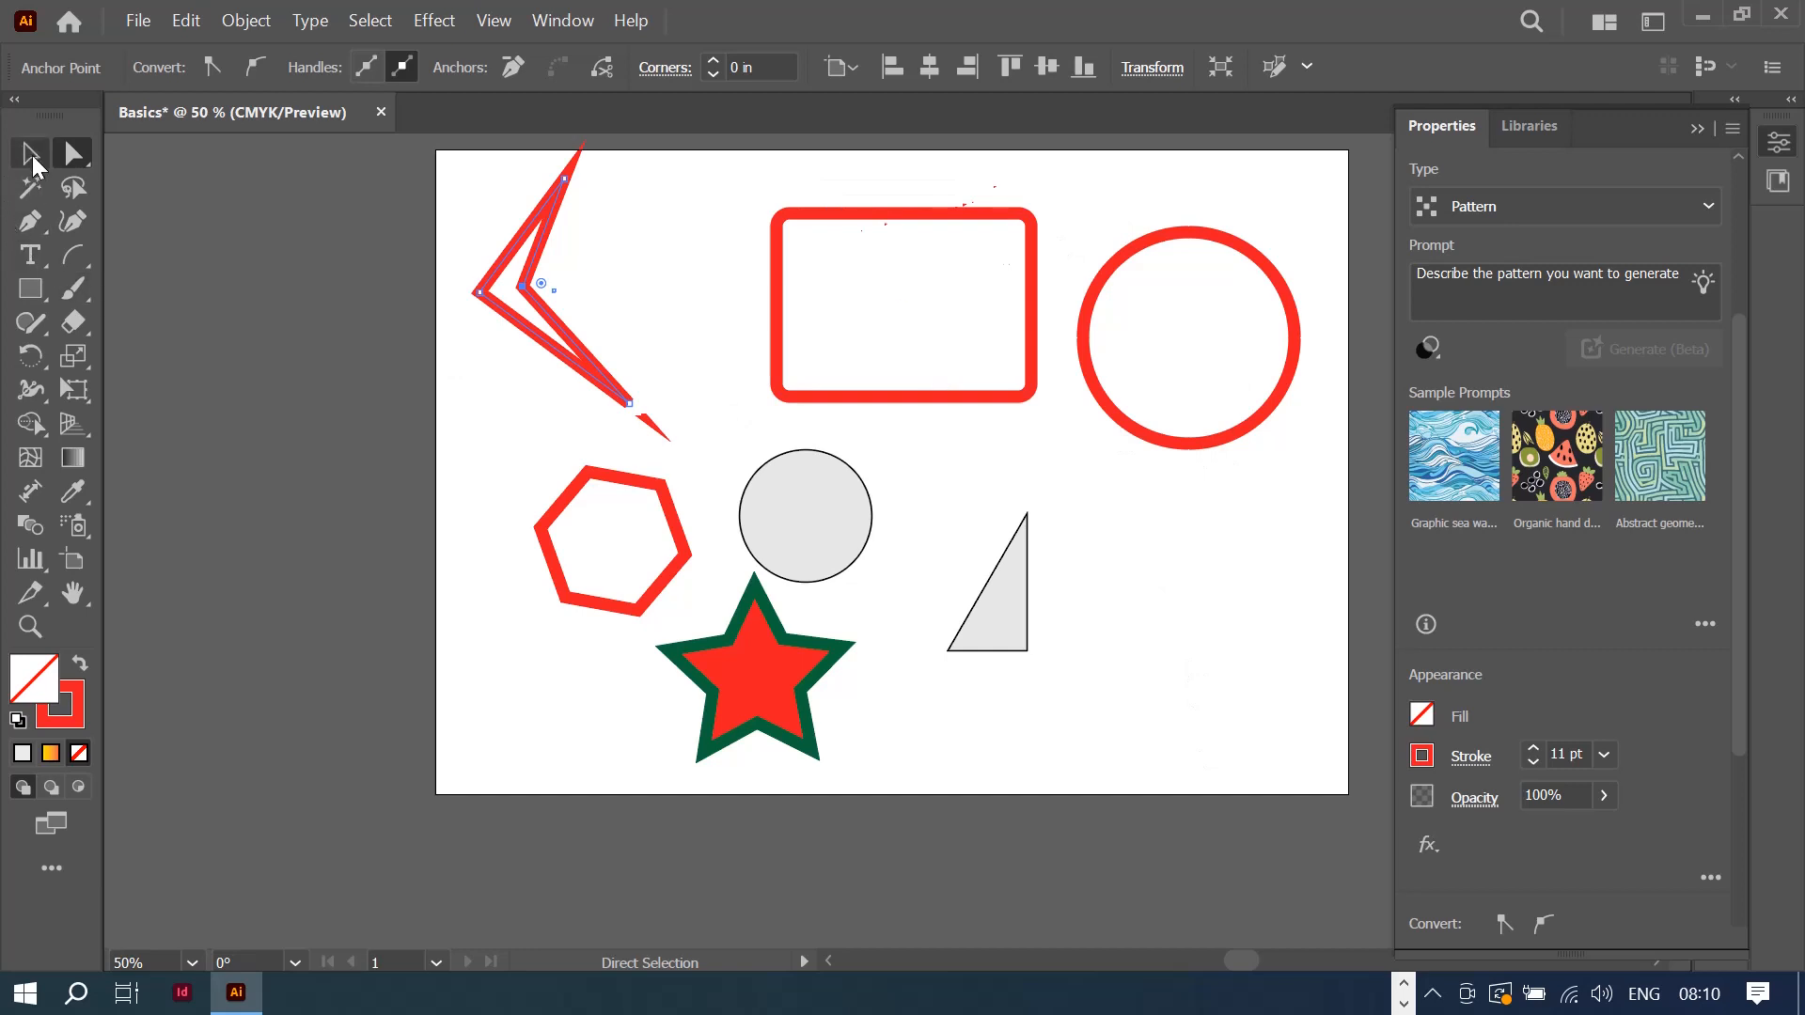
# Step: Round all corners of the upright red rectangle to the maximum, and reduce them to a slight rounding
pyautogui.click(31, 155)
pyautogui.click(902, 398)
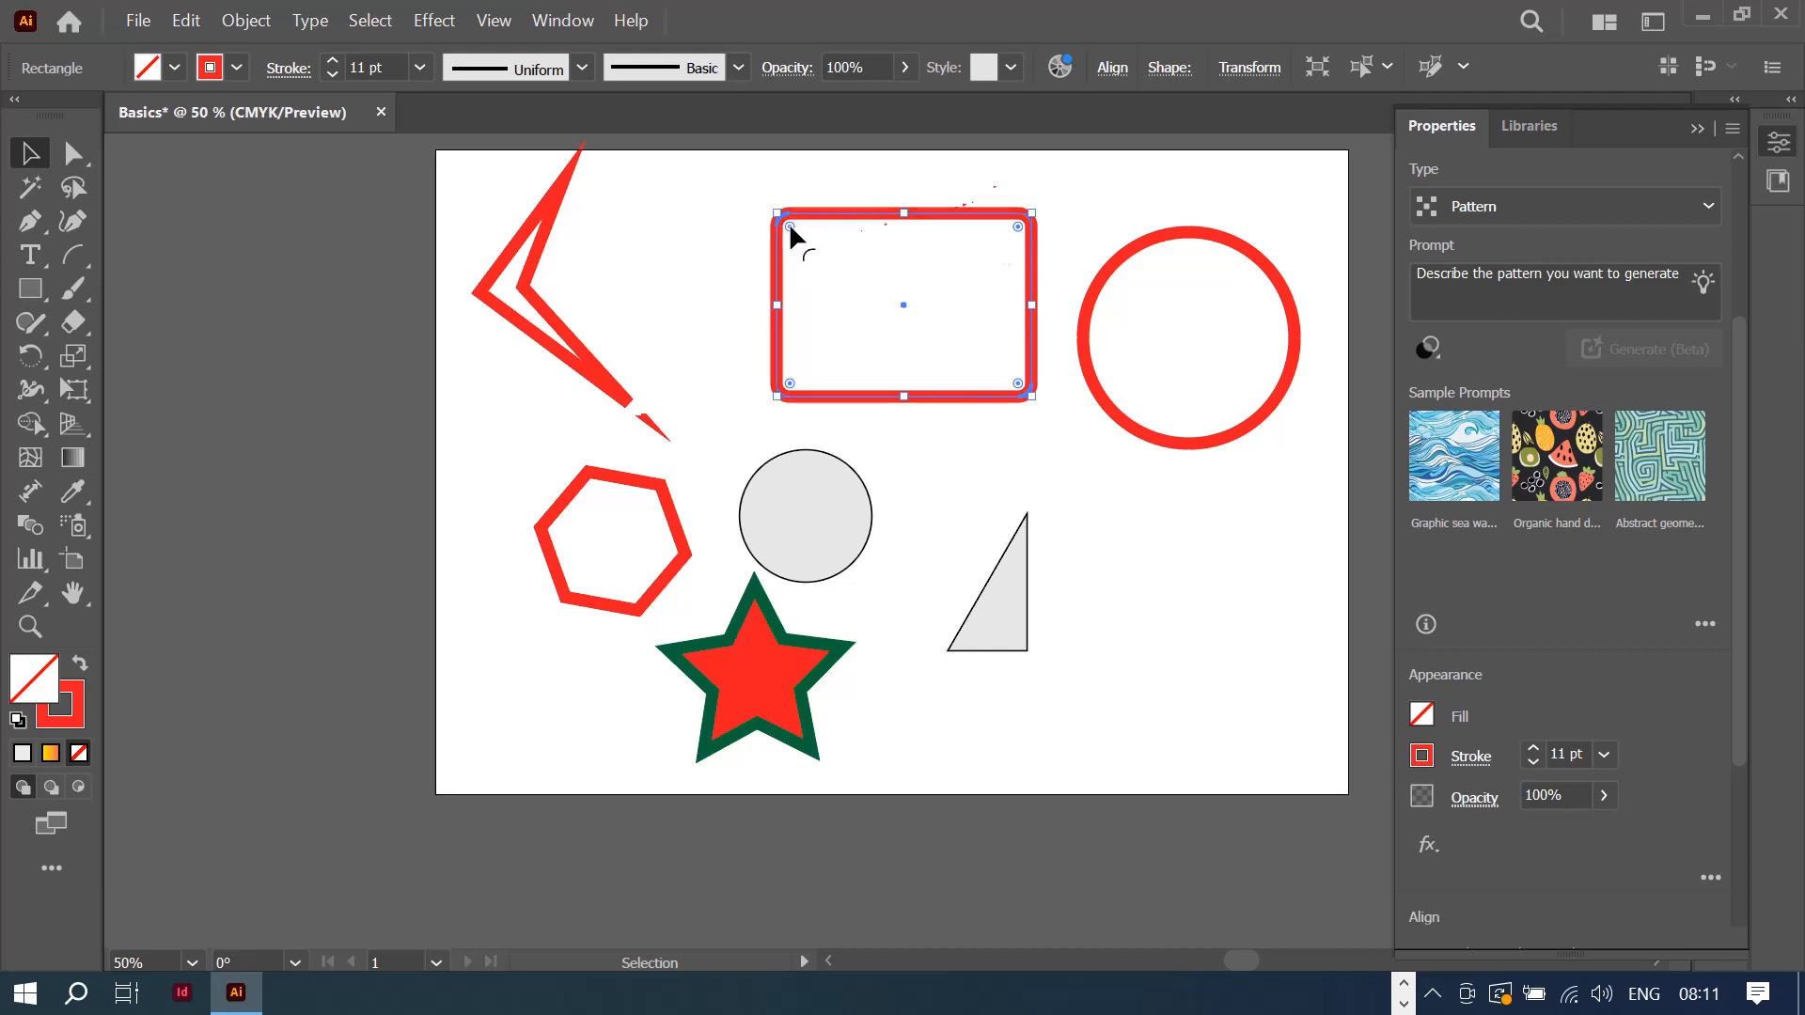
pyautogui.moveTo(788, 223); pyautogui.dragTo(906, 323)
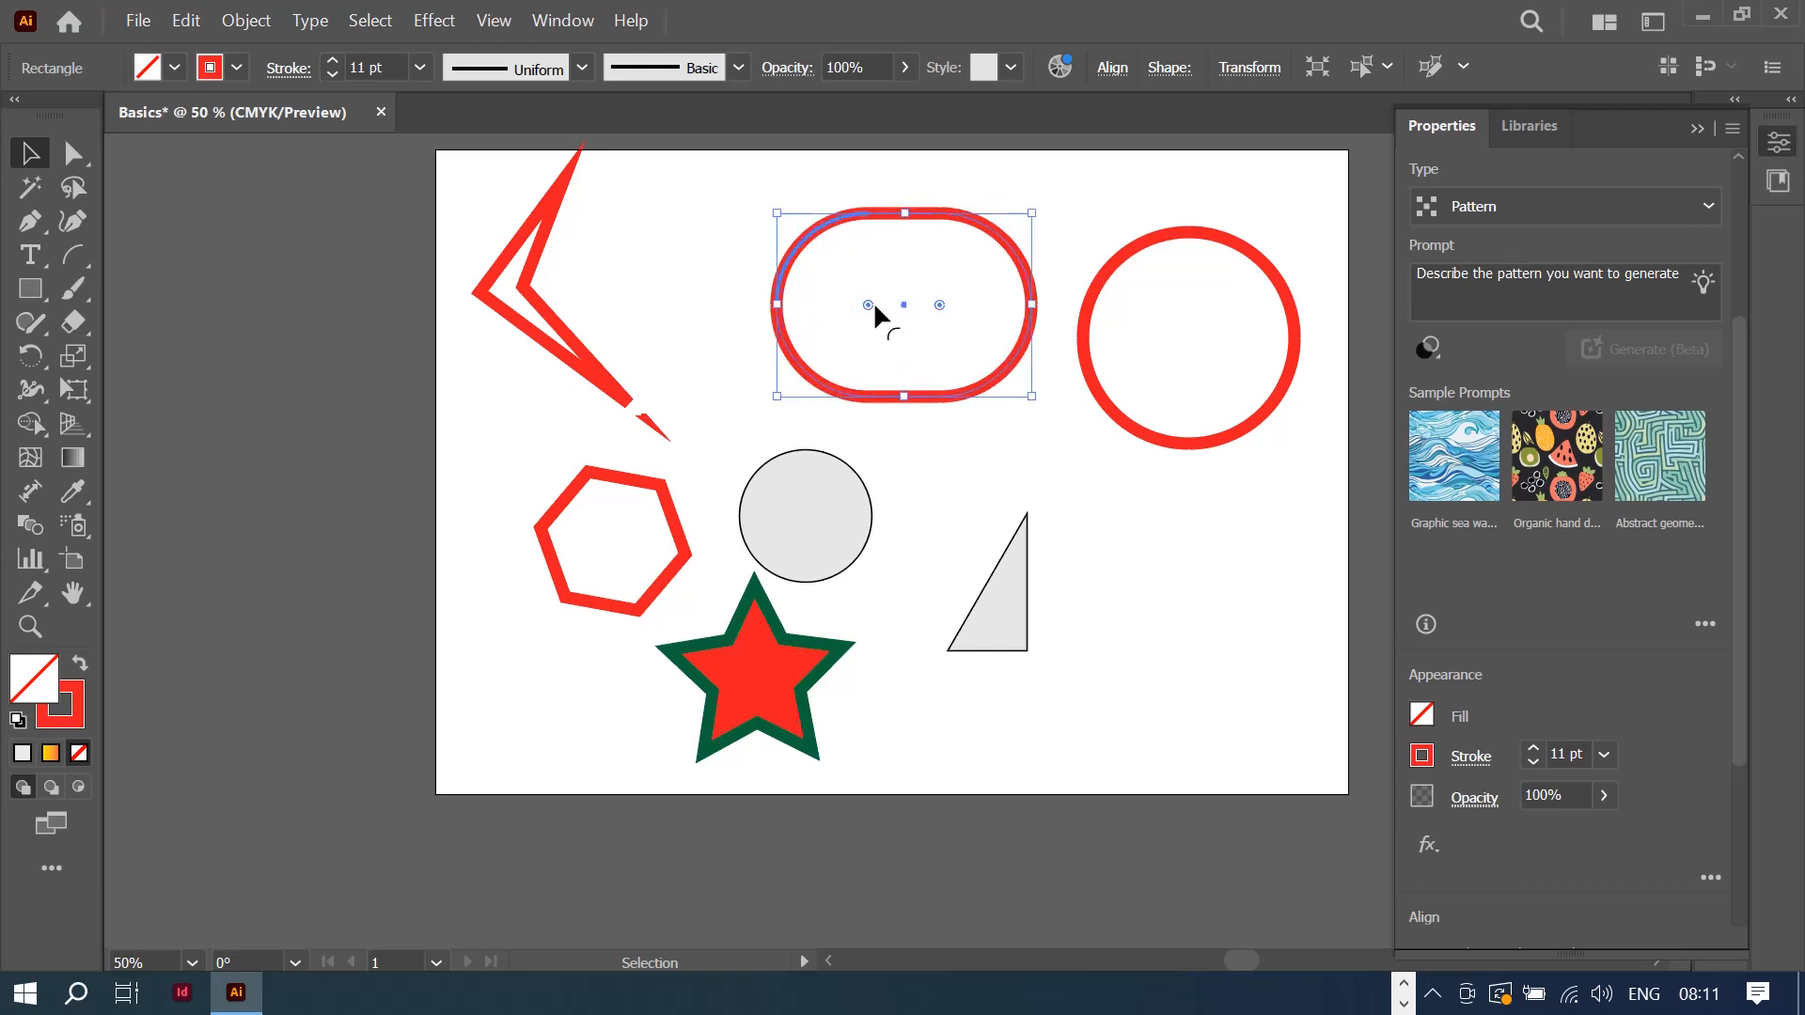
pyautogui.moveTo(869, 302); pyautogui.dragTo(789, 271)
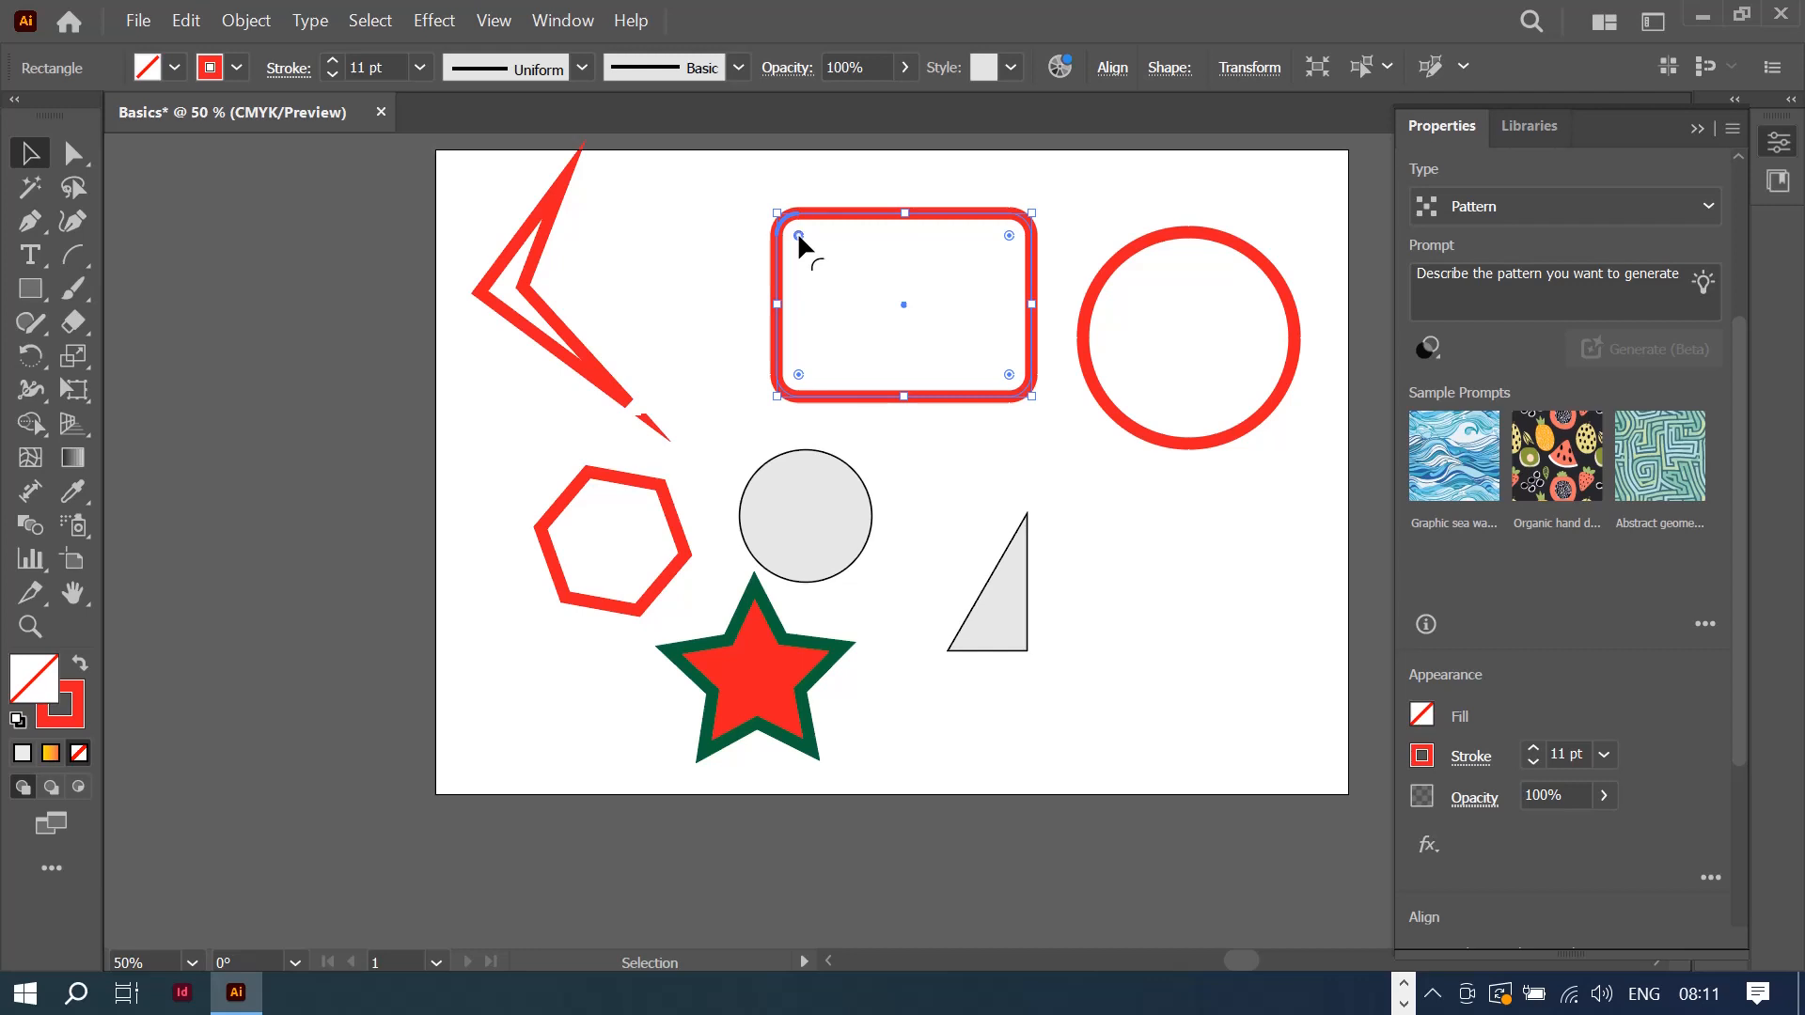
# Step: Round the red rectangle's upper-left corner strongly on its own and make both lower corners square
pyautogui.moveTo(798, 235); pyautogui.dragTo(865, 285)
pyautogui.moveTo(1011, 376); pyautogui.dragTo(1077, 425)
pyautogui.moveTo(800, 376); pyautogui.dragTo(753, 406)
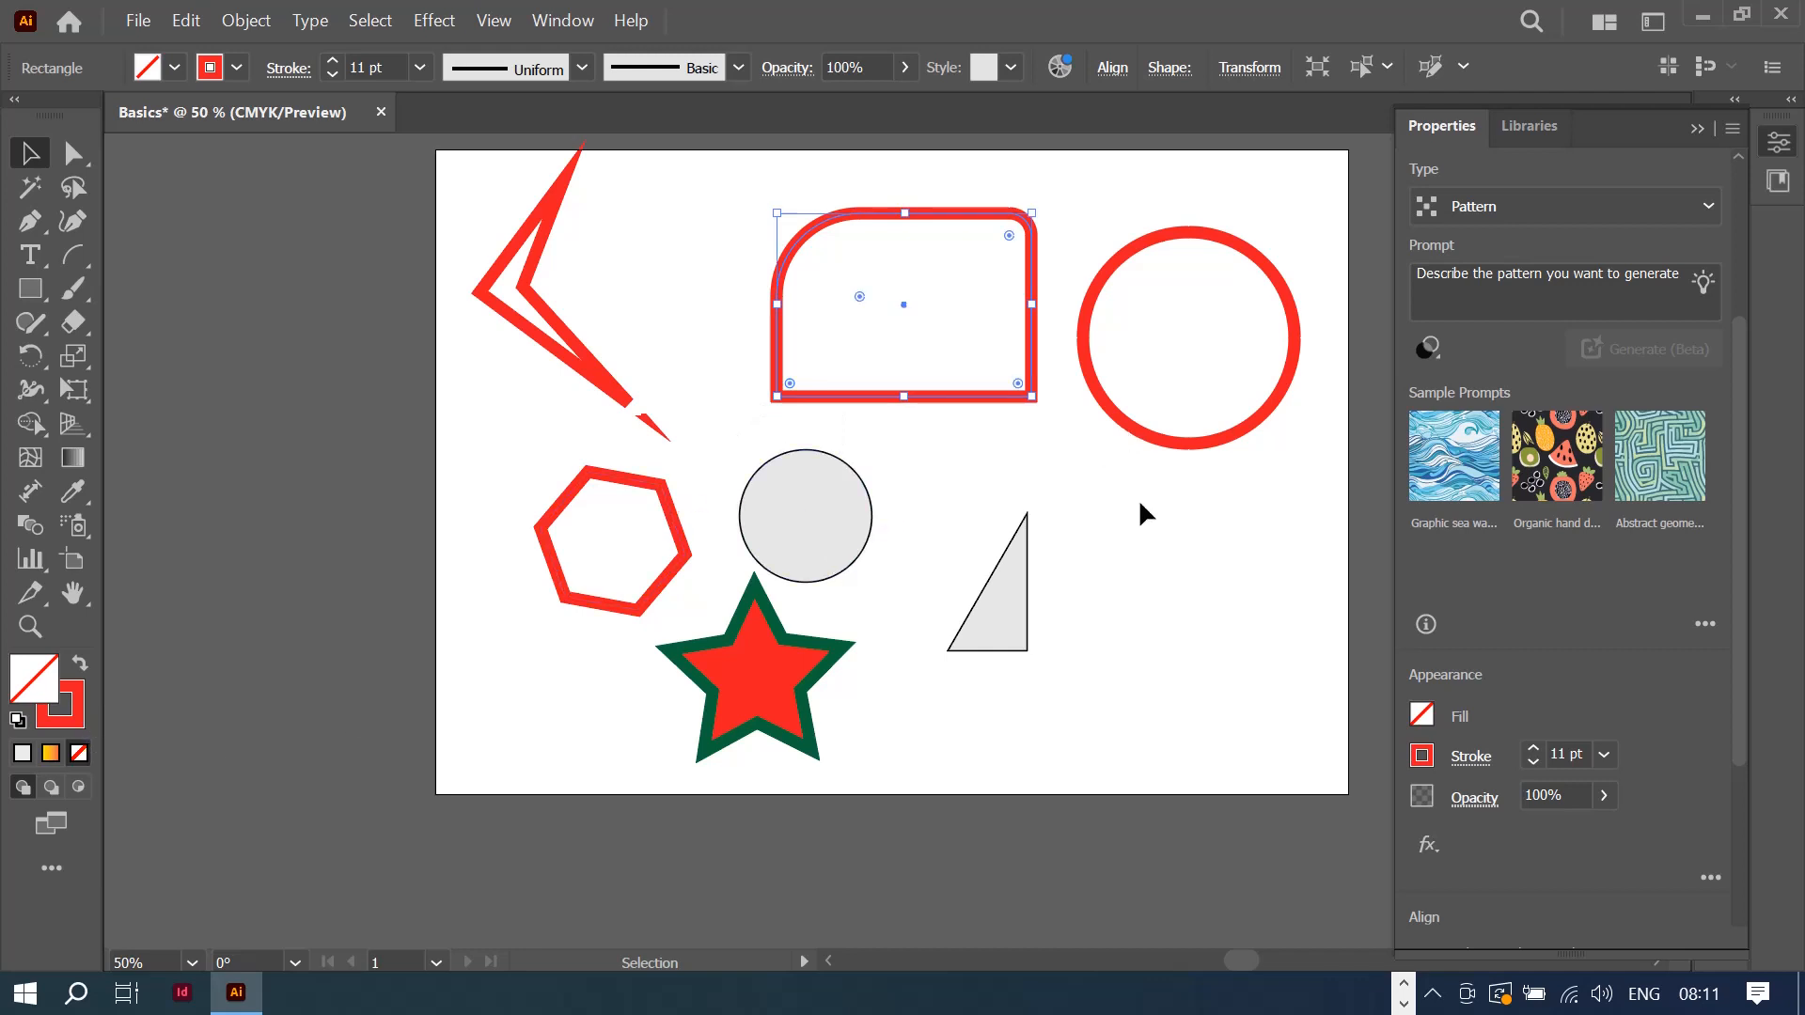
# Step: Round the red hexagon's corners until it becomes a circle, and reduce the rounding to slightly softened hexagon corners
pyautogui.click(622, 553)
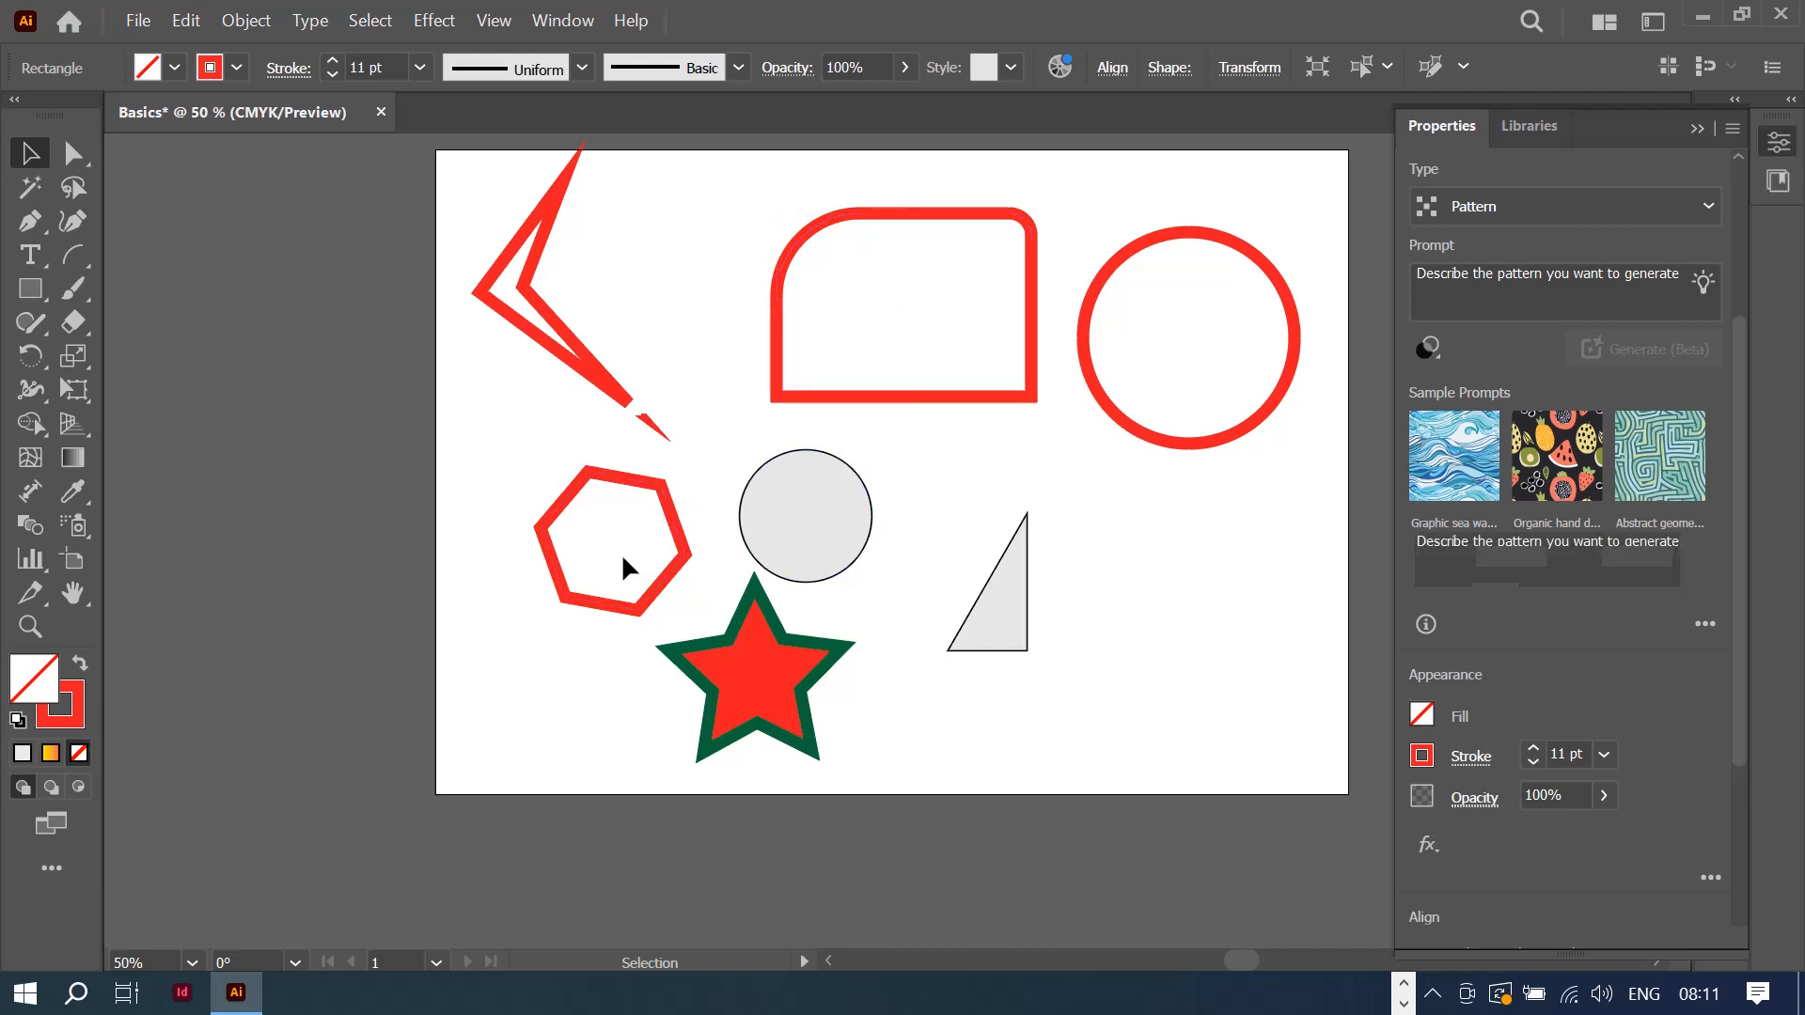
pyautogui.click(640, 607)
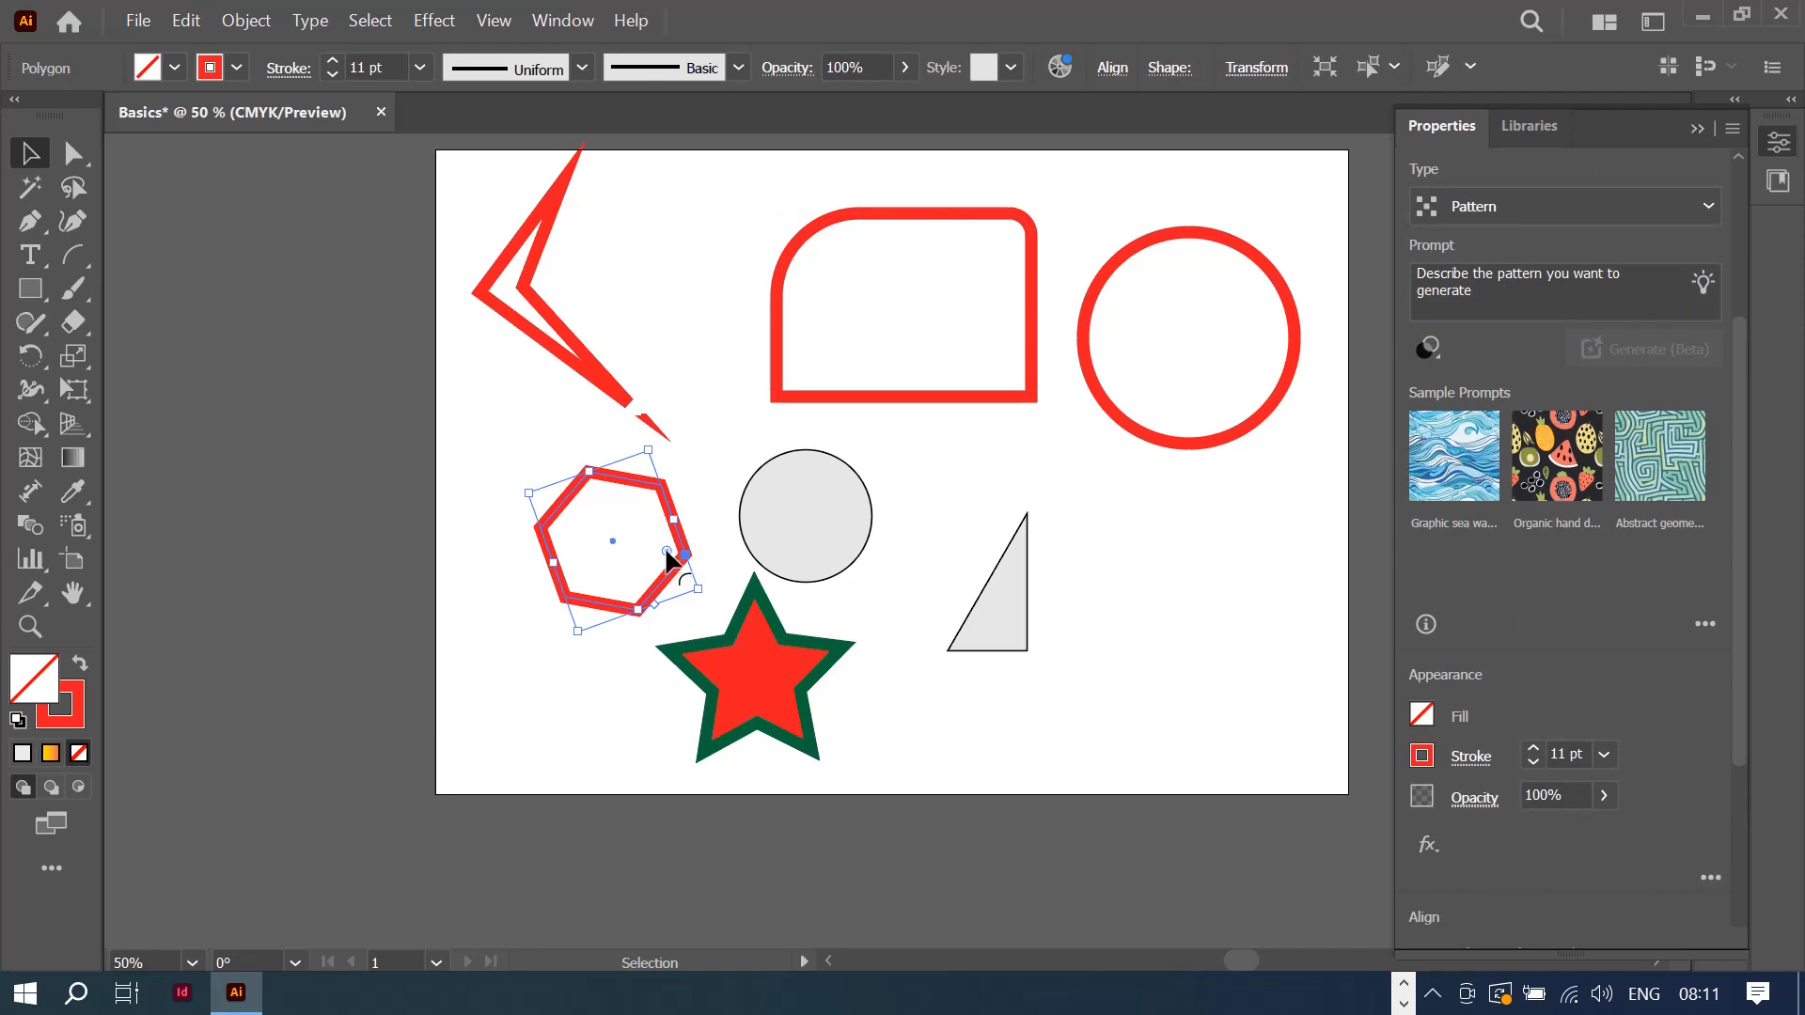
pyautogui.moveTo(667, 555); pyautogui.dragTo(590, 559)
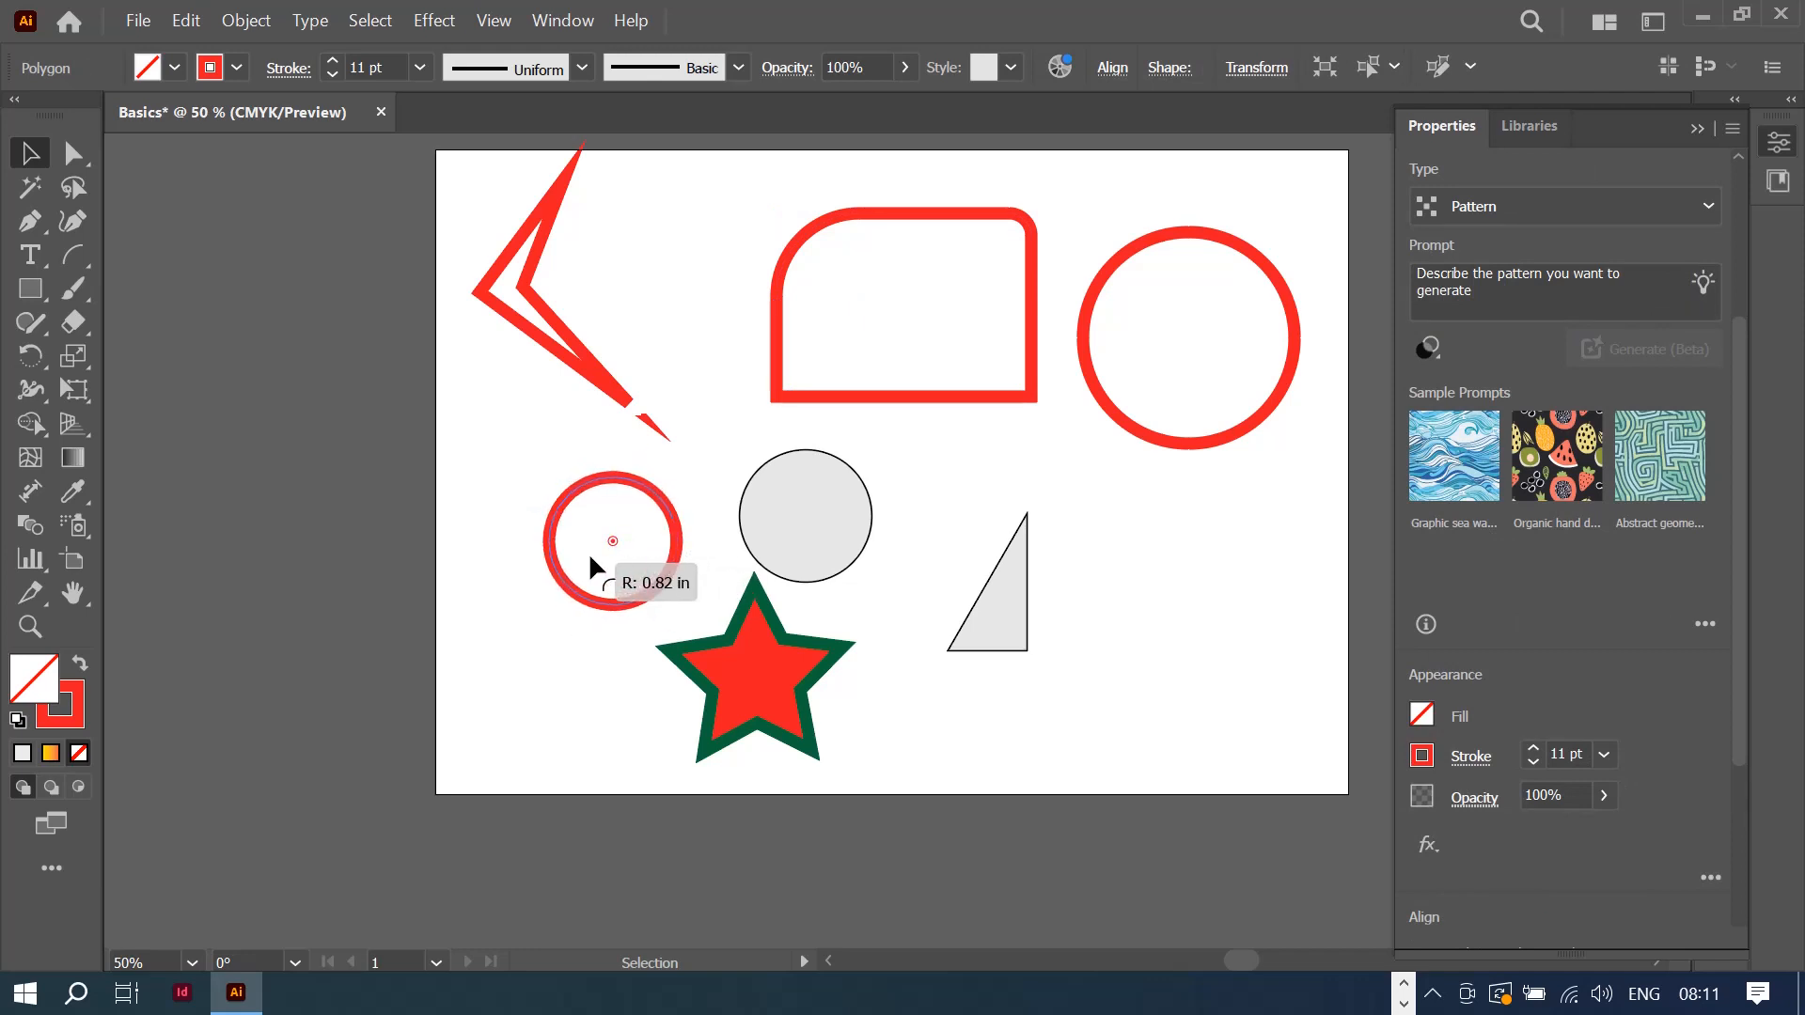
pyautogui.moveTo(590, 559); pyautogui.dragTo(669, 564)
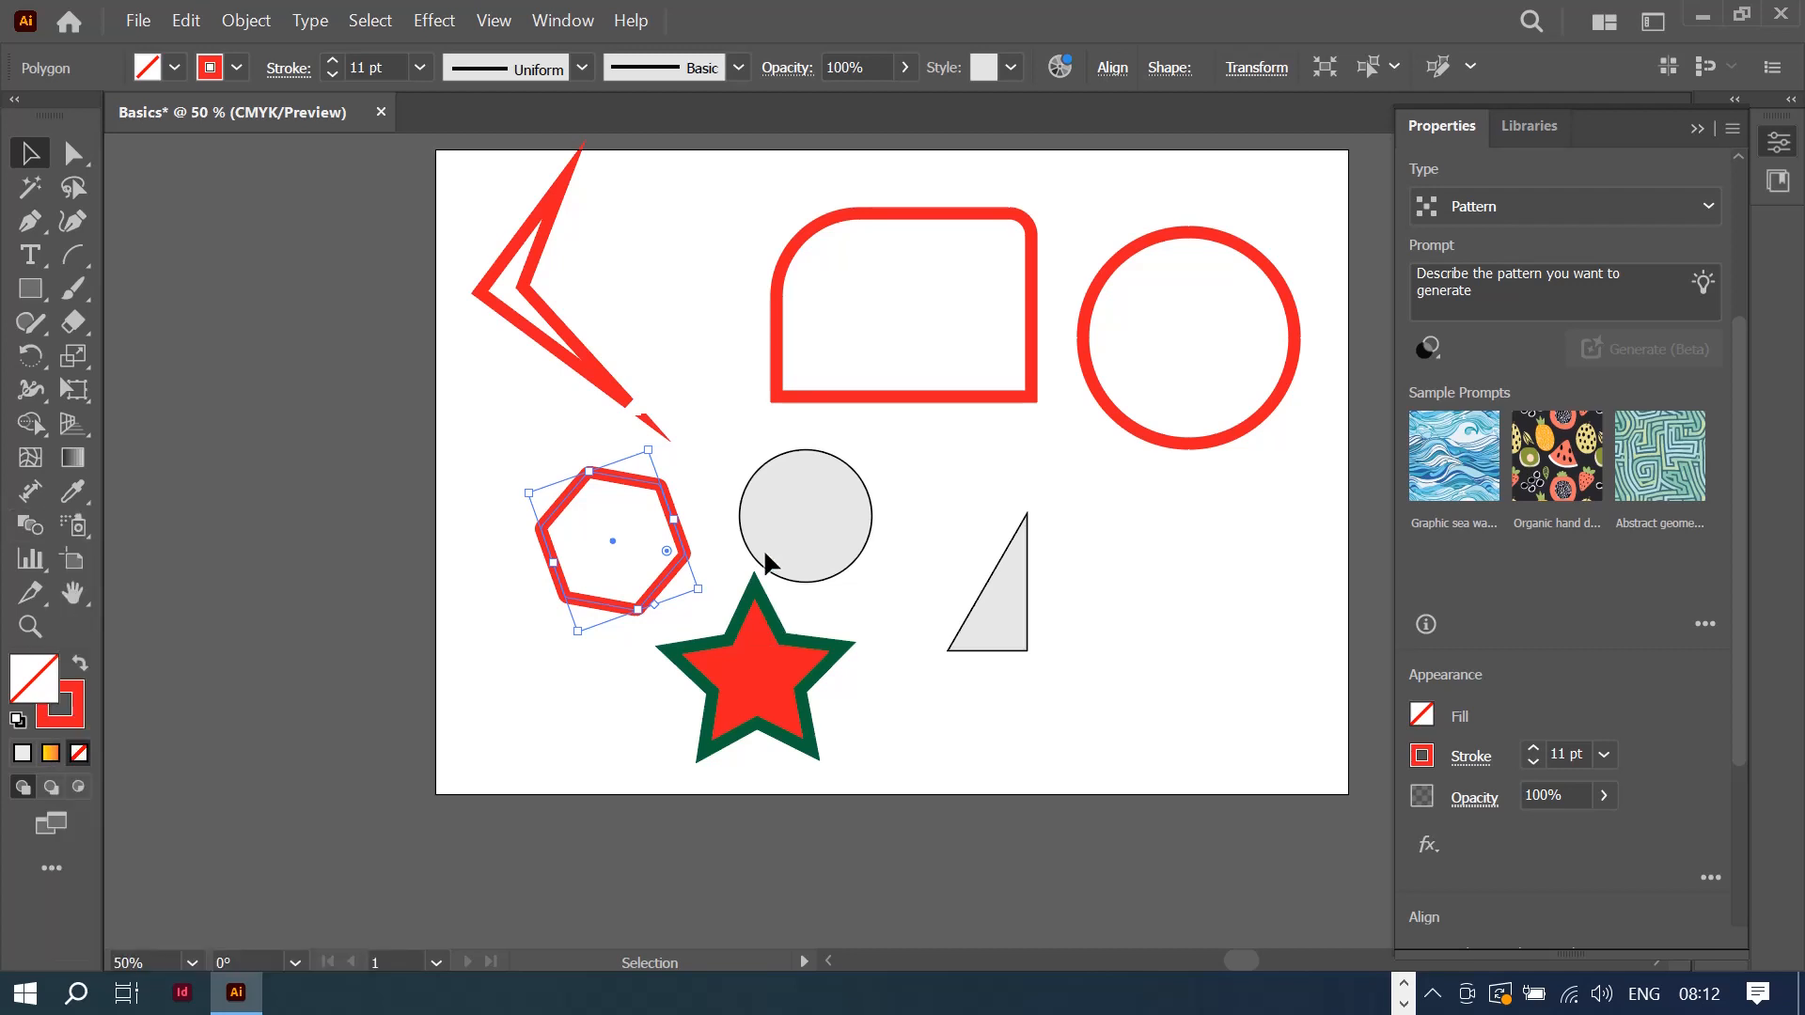
# Step: Zoom in with the Zoom tool to 600% to examine the red hexagon's rounded lower corner
pyautogui.click(30, 627)
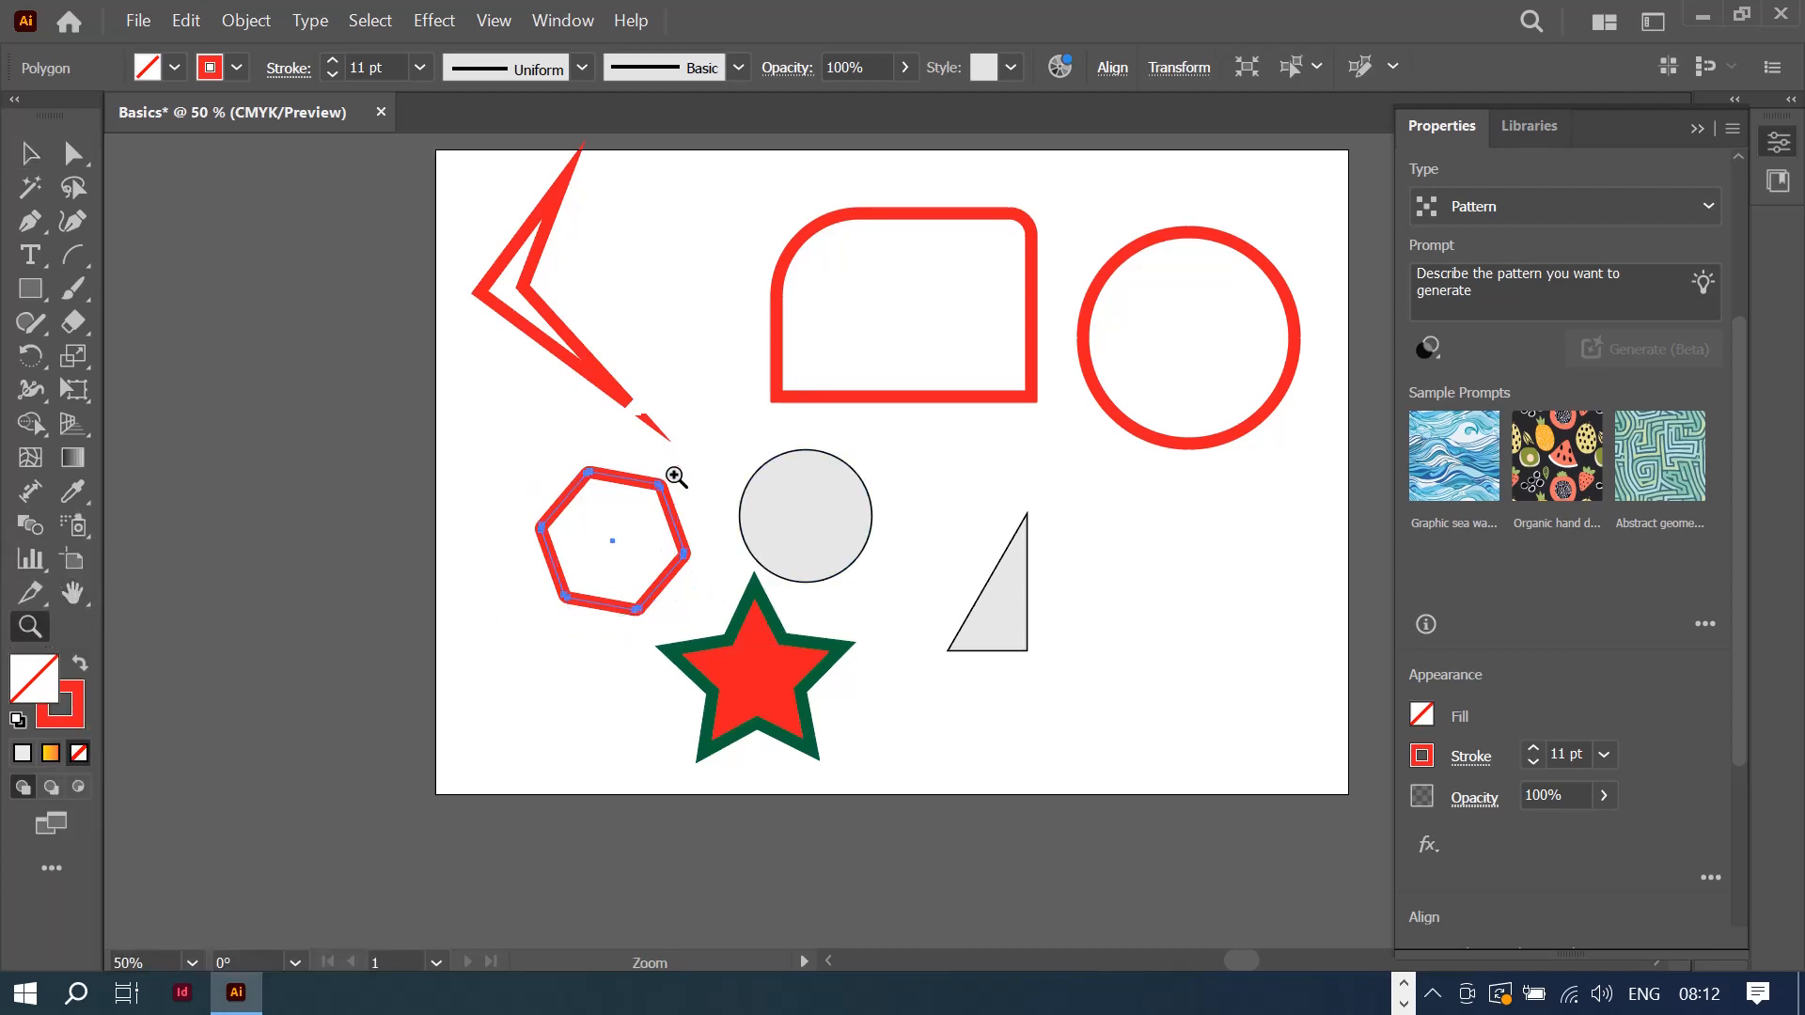
pyautogui.click(774, 379)
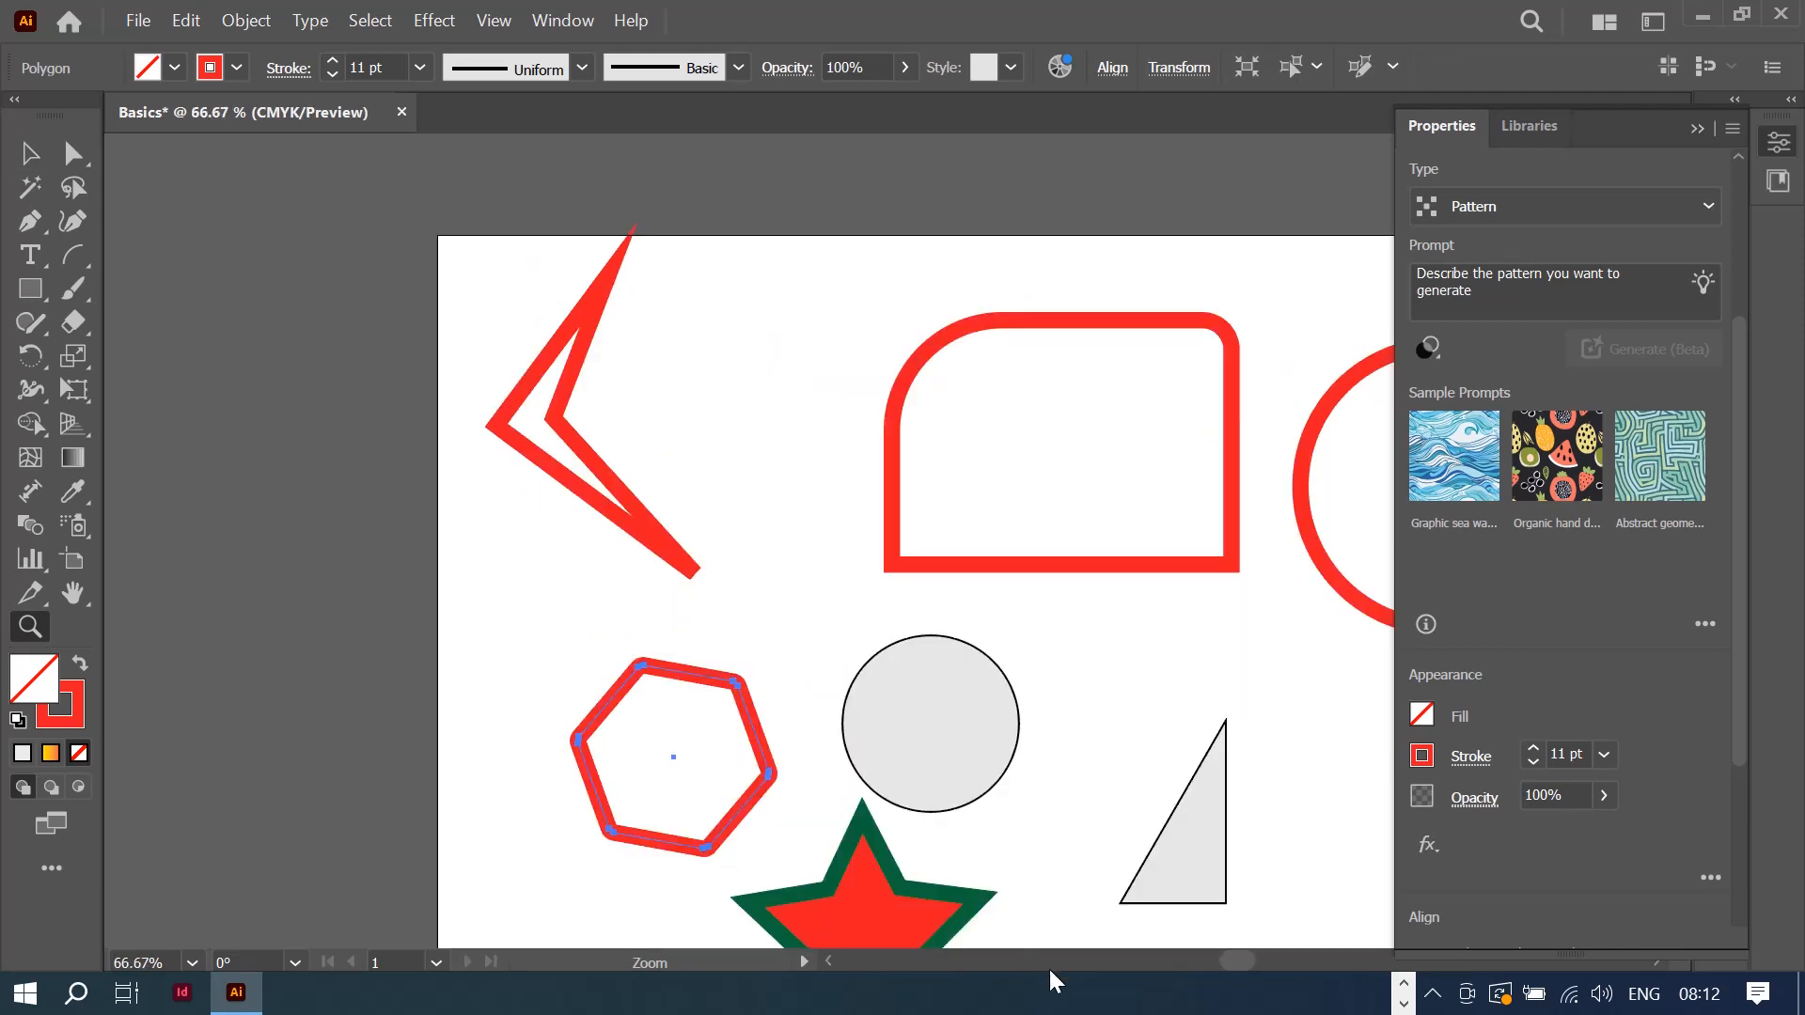
pyautogui.moveTo(1238, 958); pyautogui.dragTo(1242, 961)
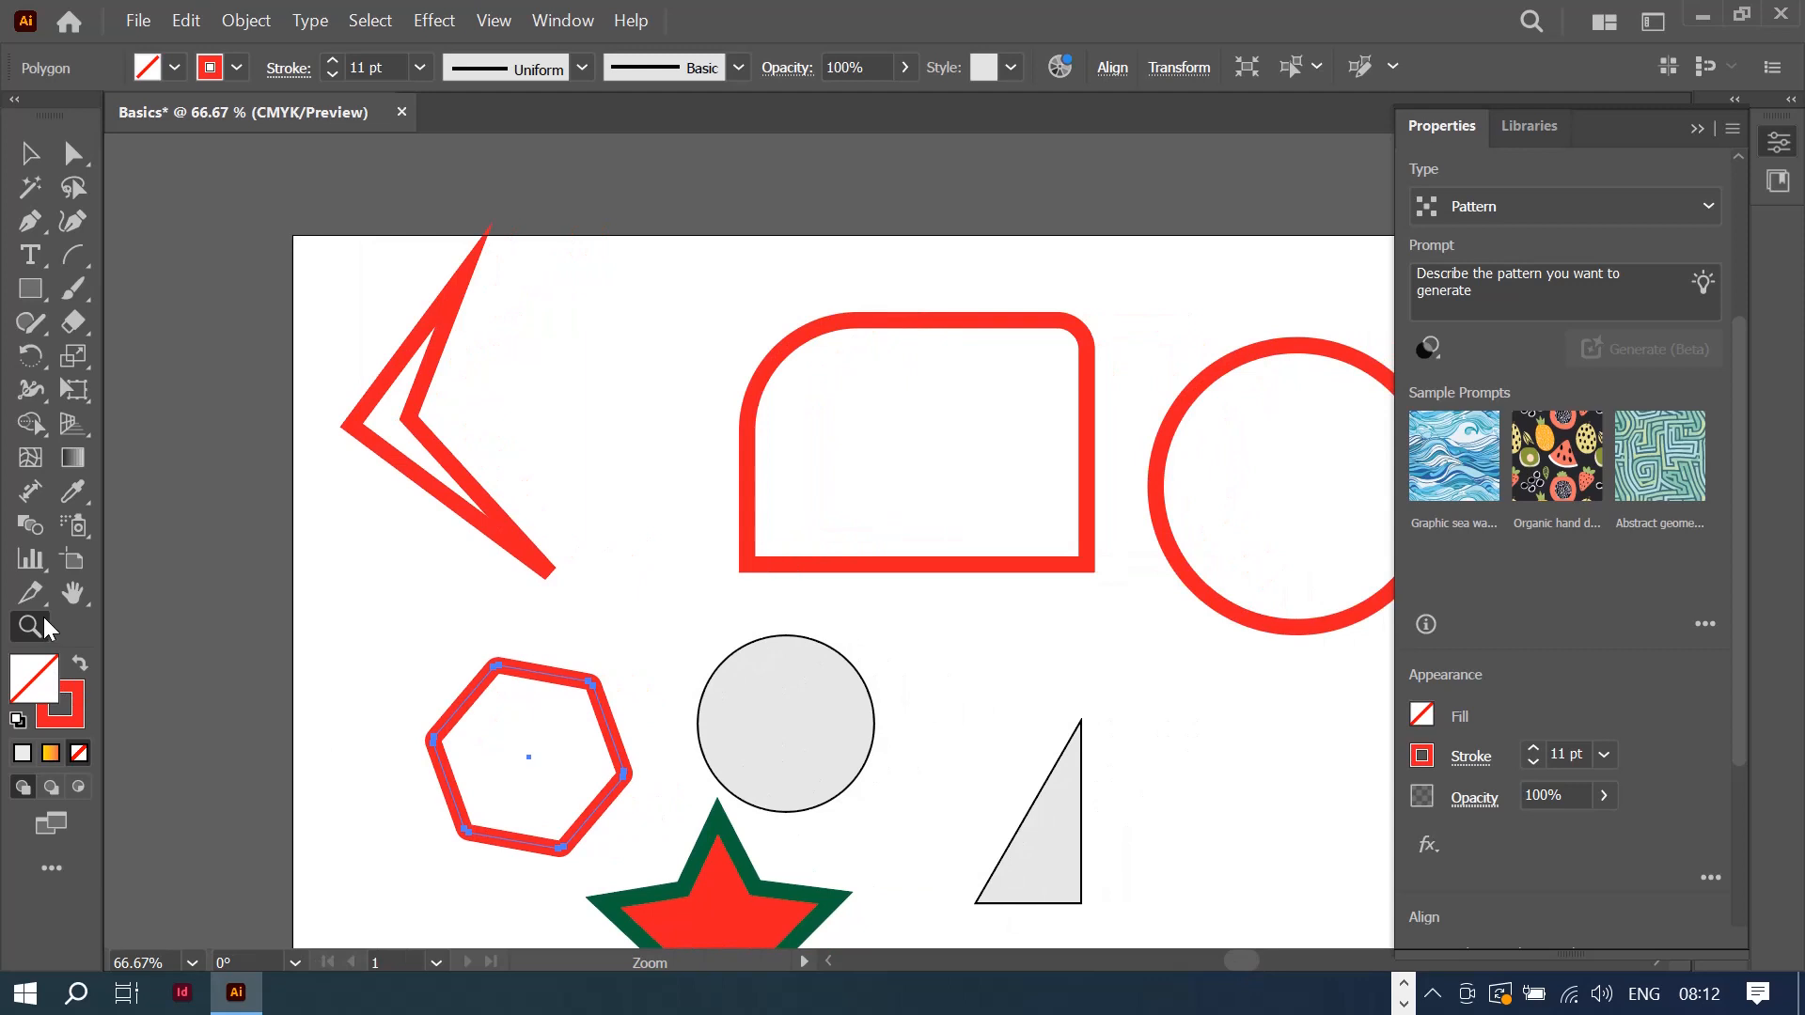
pyautogui.click(781, 659)
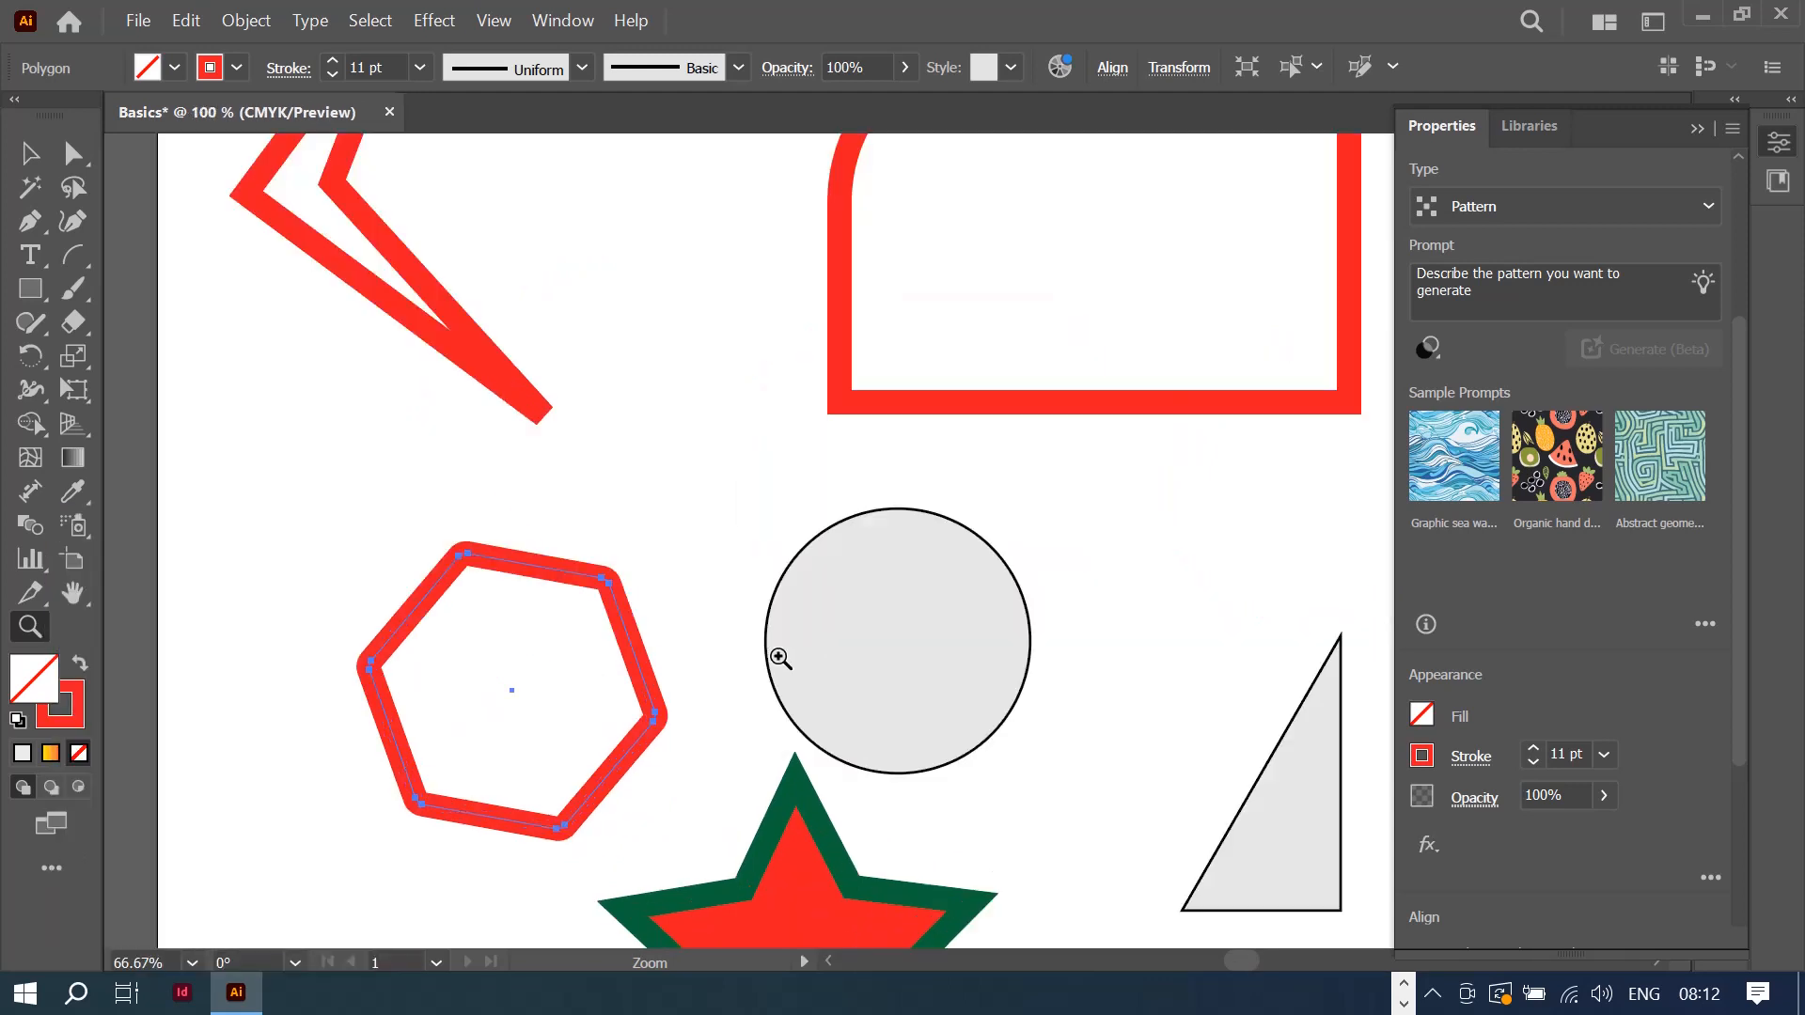
pyautogui.click(780, 659)
pyautogui.click(780, 658)
pyautogui.click(780, 658)
pyautogui.click(780, 658)
pyautogui.click(781, 659)
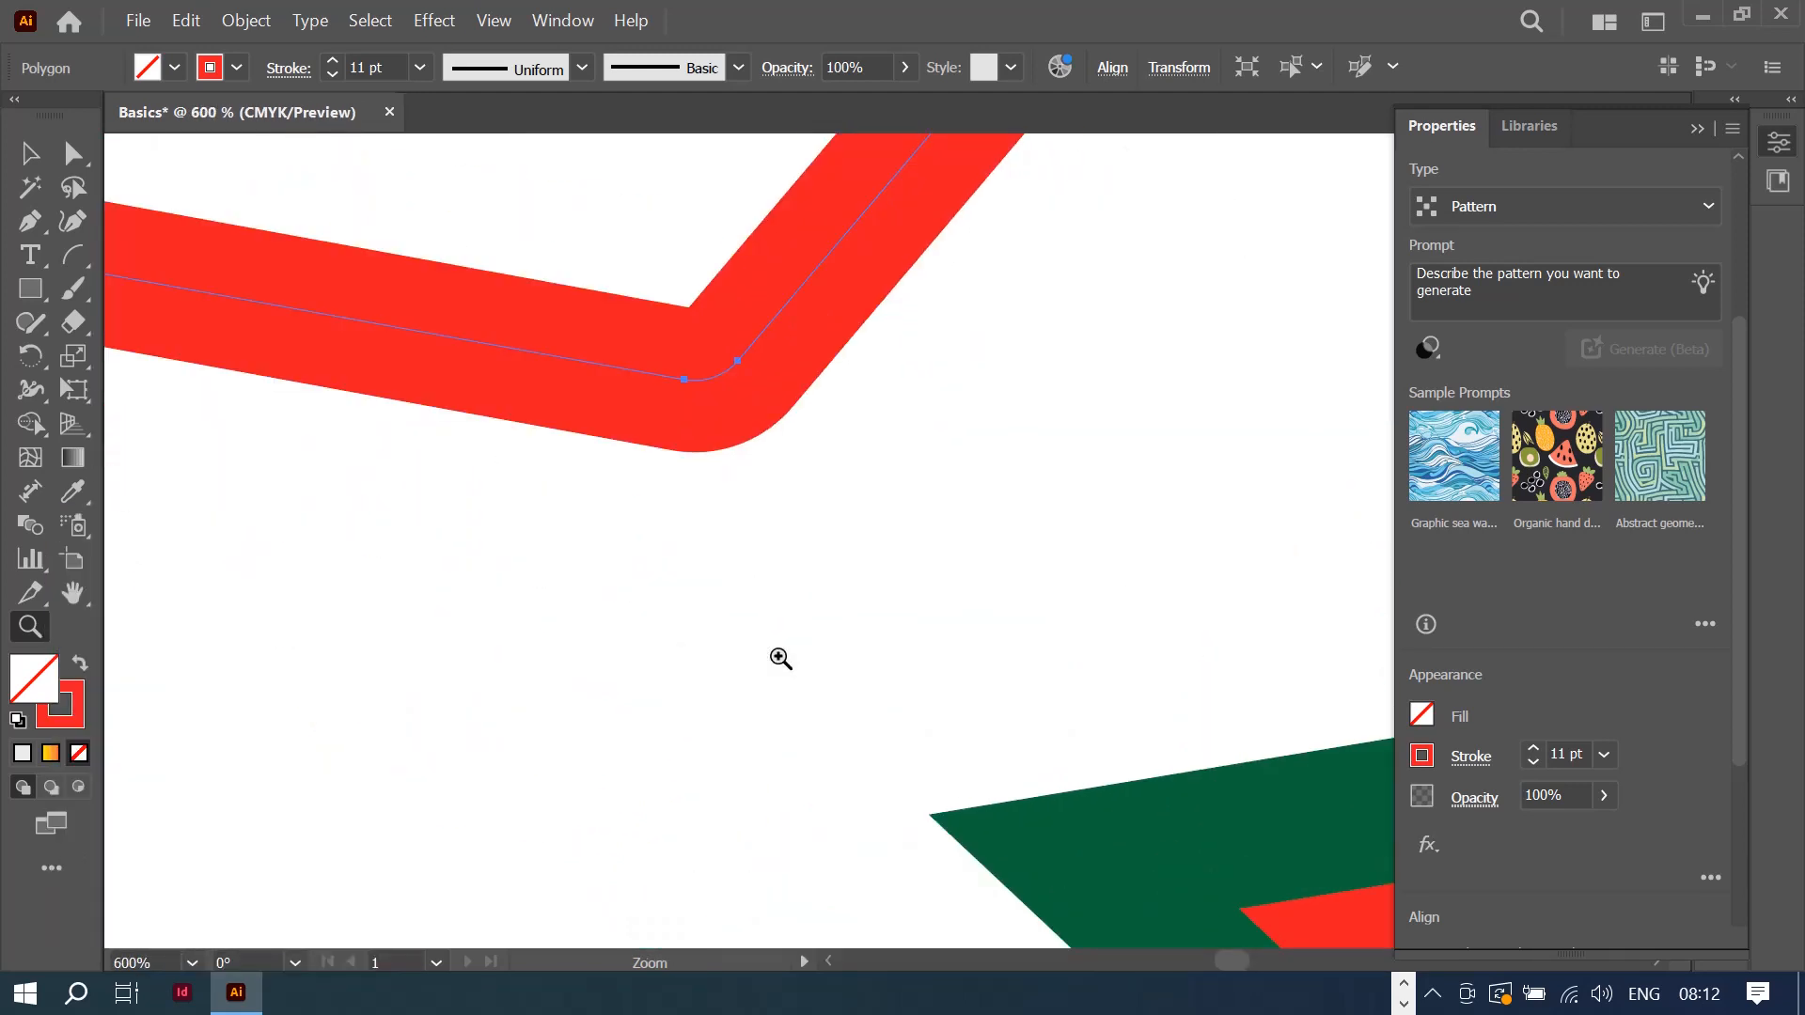
# Step: Zoom back out to 50% and bring the shapes on the artboard into view
pyautogui.keyDown('alt'); pyautogui.click(780, 658); pyautogui.keyUp('alt')
pyautogui.keyDown('alt'); pyautogui.click(780, 658); pyautogui.keyUp('alt')
pyautogui.keyDown('alt'); pyautogui.click(784, 620); pyautogui.keyUp('alt')
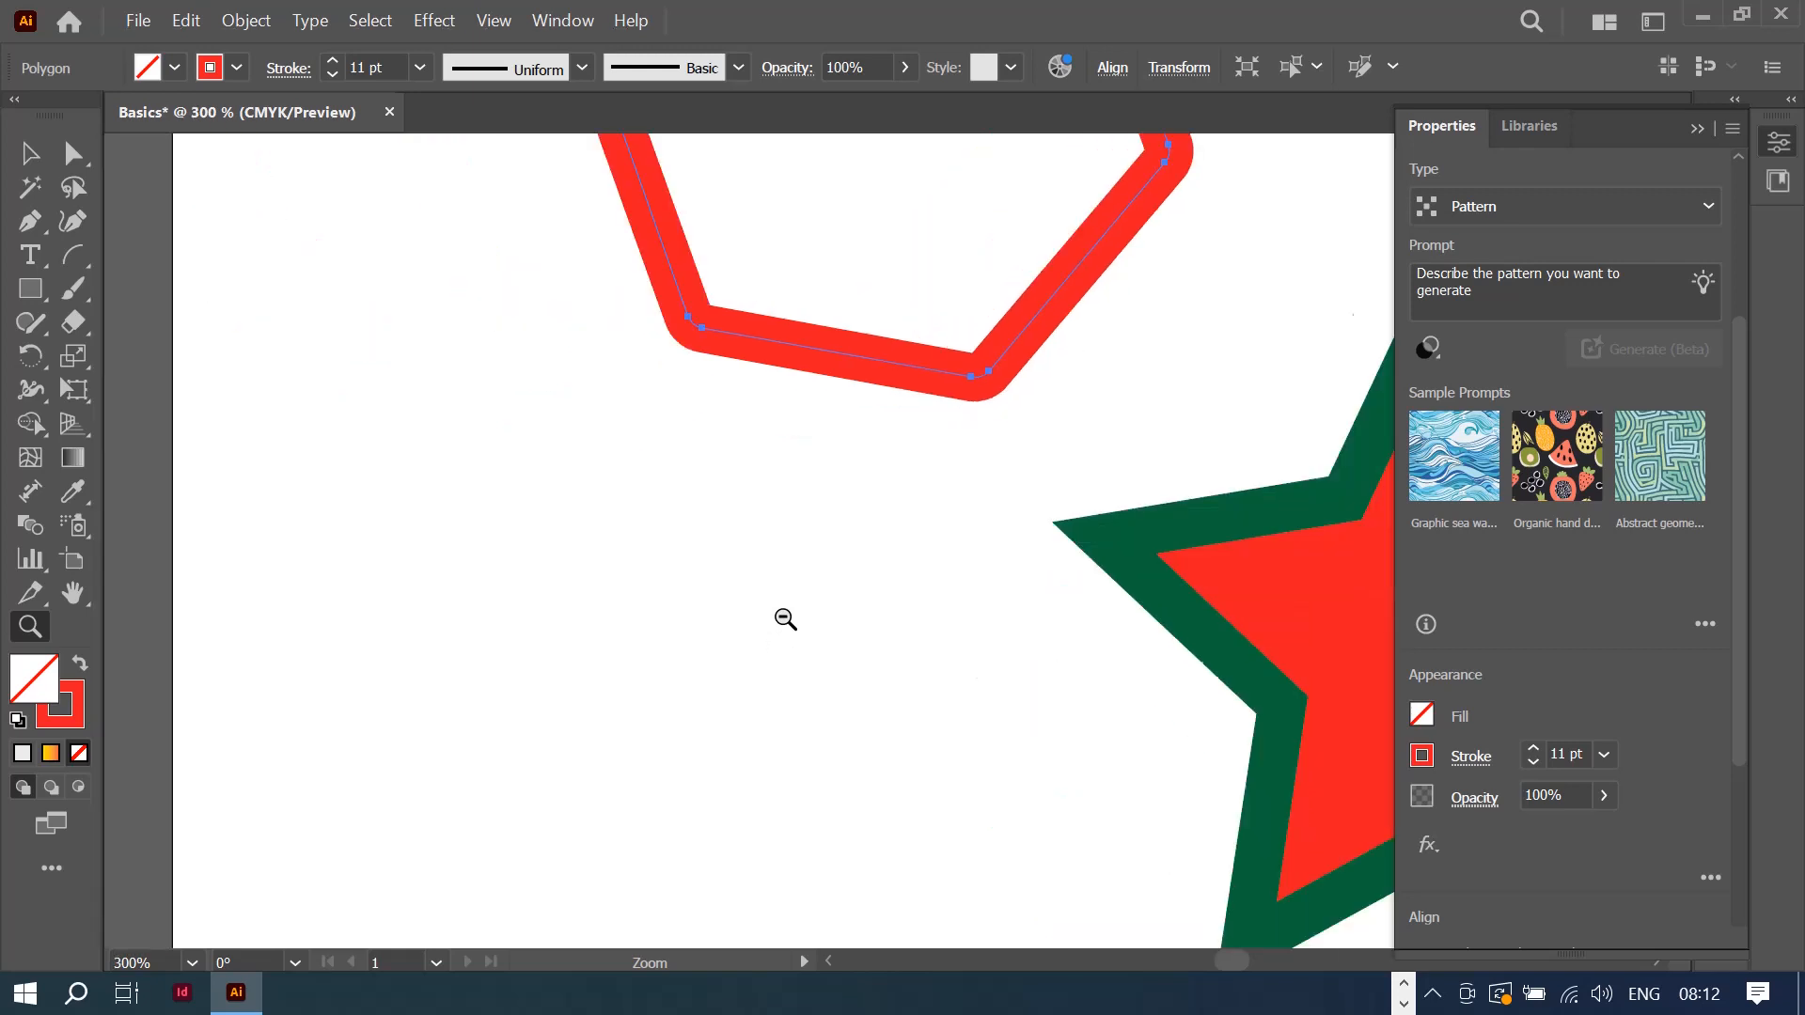
pyautogui.keyDown('alt'); pyautogui.click(786, 619); pyautogui.keyUp('alt')
pyautogui.keyDown('alt'); pyautogui.click(786, 619); pyautogui.keyUp('alt')
pyautogui.keyDown('alt'); pyautogui.click(788, 628); pyautogui.keyUp('alt')
pyautogui.keyDown('alt'); pyautogui.click(788, 628); pyautogui.keyUp('alt')
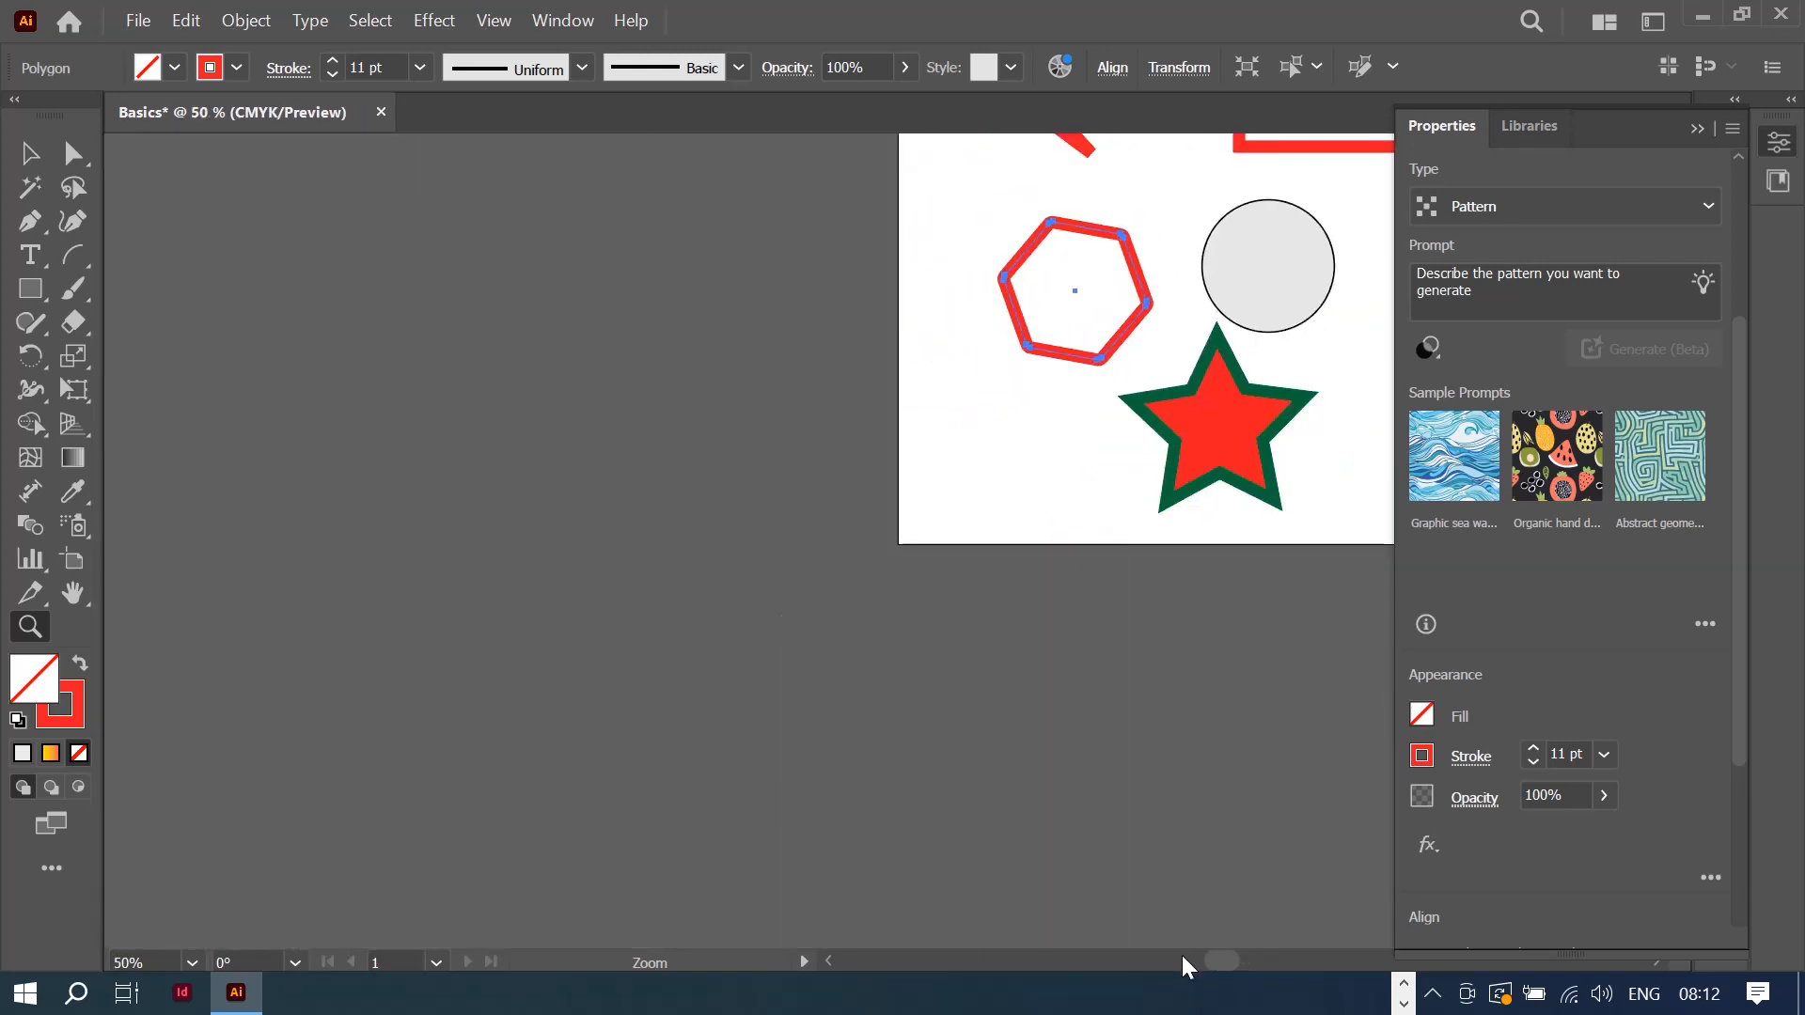
pyautogui.moveTo(1220, 961)
pyautogui.mouseDown()
pyautogui.moveTo(1273, 957)
pyautogui.moveTo(1244, 951)
pyautogui.mouseUp()
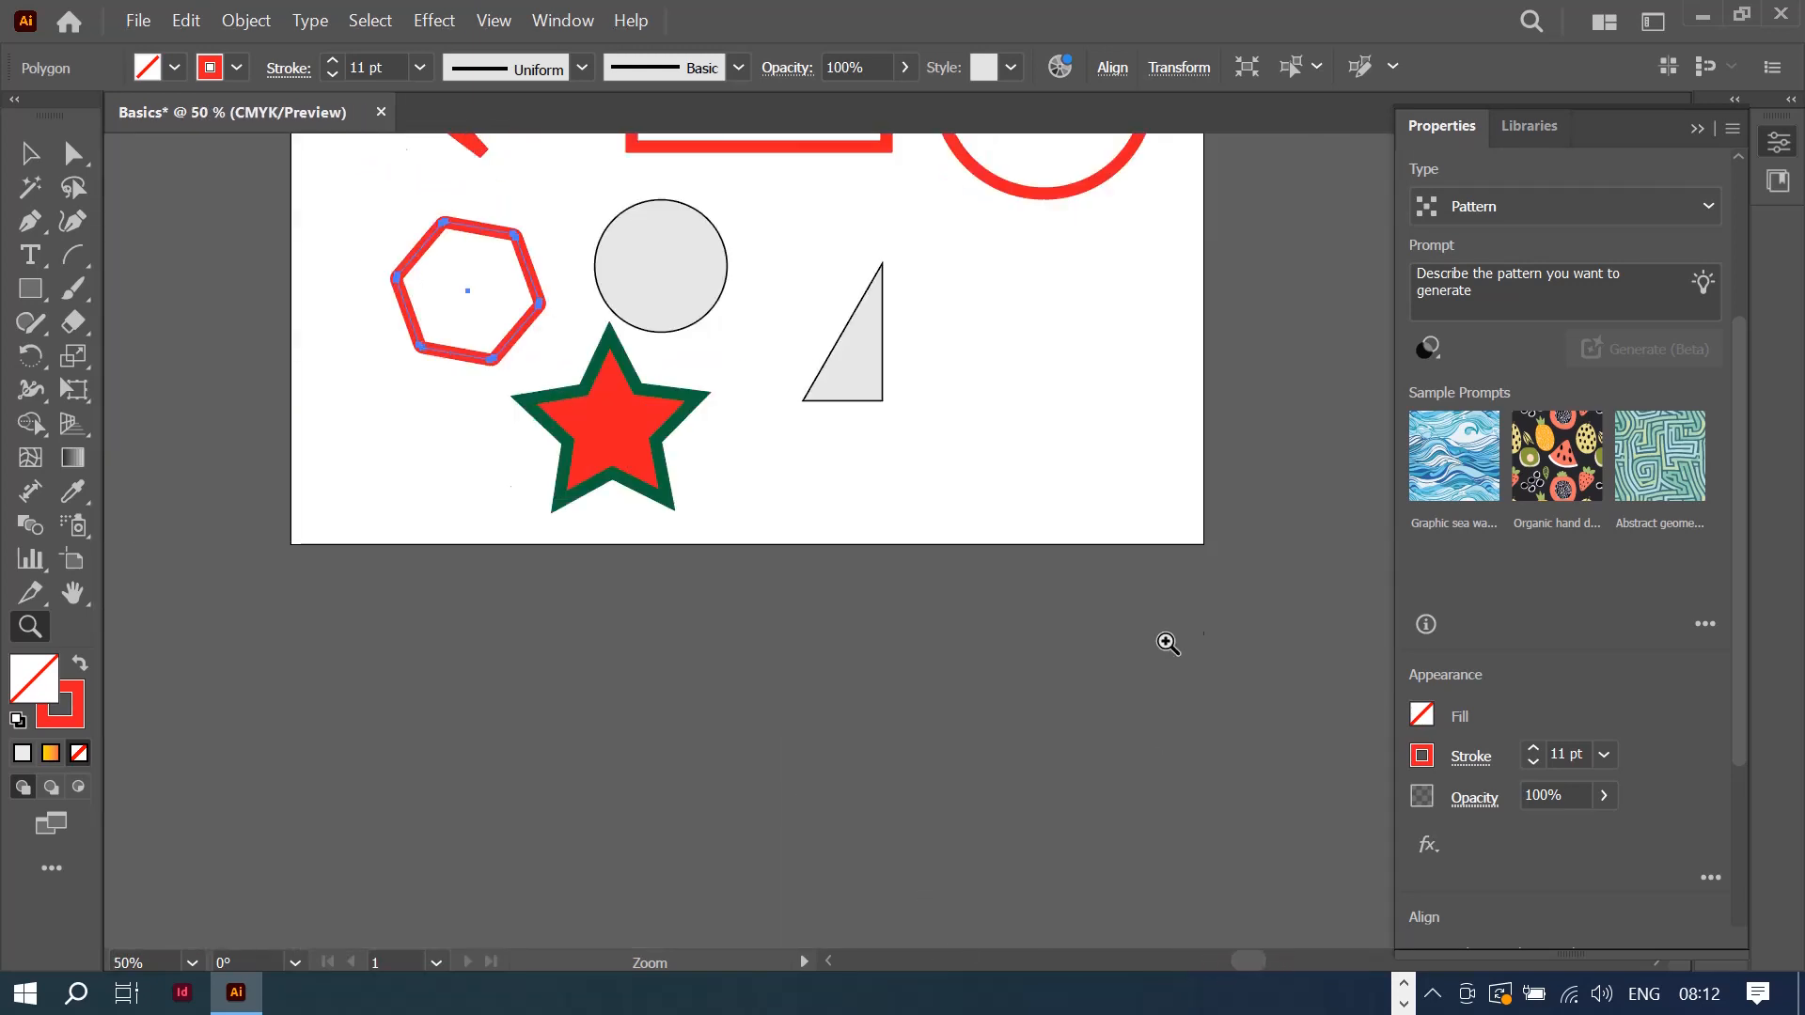
pyautogui.scroll(2, 1170, 649)
pyautogui.scroll(2, 1175, 655)
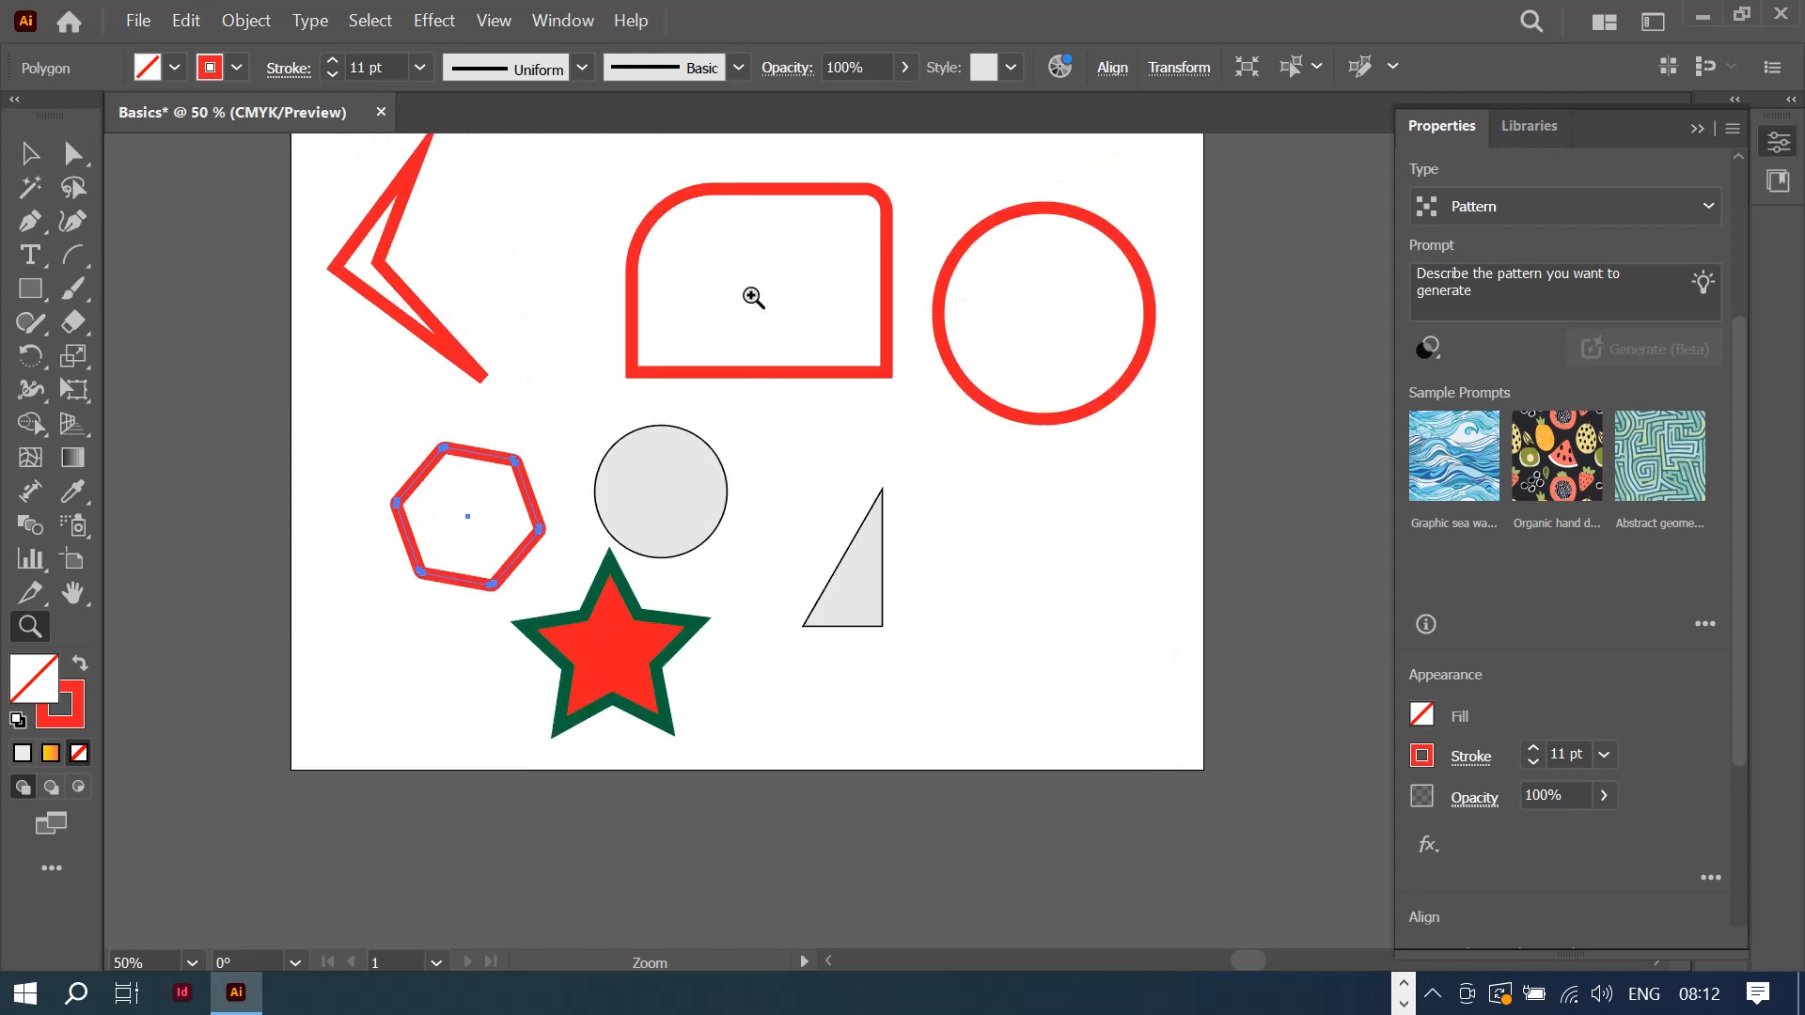
# Step: Zoom around the red rounded shape and reduce the view to 33.33% so the whole artboard shows
pyautogui.moveTo(753, 293); pyautogui.dragTo(788, 430)
pyautogui.hotkey('ctrl', '-')
pyautogui.hotkey('ctrl', '-')
pyautogui.hotkey('ctrl', '-')
pyautogui.hotkey('ctrl', '-')
pyautogui.hotkey('ctrl', '-')
pyautogui.hotkey('ctrl', '-')
pyautogui.hotkey('ctrl', '-')
pyautogui.hotkey('ctrl', '-')
pyautogui.hotkey('ctrl', '-')
pyautogui.hotkey('ctrl', '-')
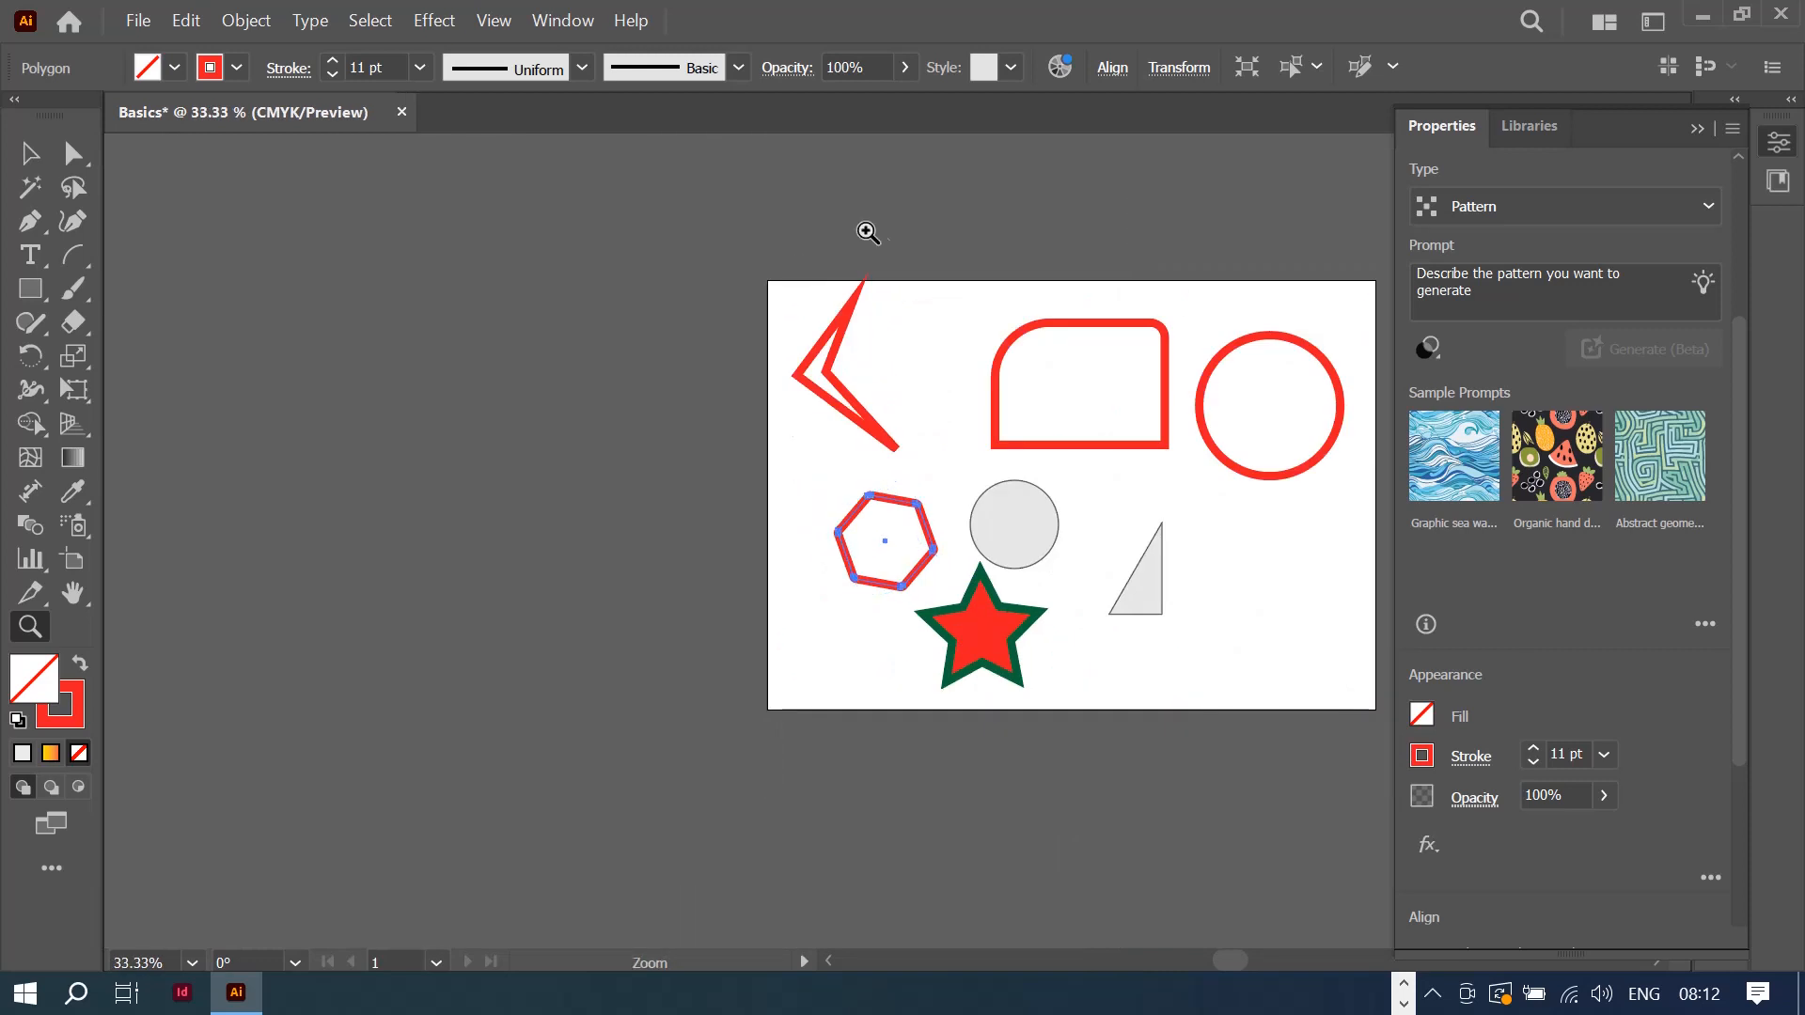
# Step: Magnify the grey circle's right edge with continuous Zoom tool movements, up to about 856%
pyautogui.click(1089, 540)
pyautogui.moveTo(1082, 500); pyautogui.dragTo(1092, 596)
pyautogui.moveTo(1056, 450)
pyautogui.mouseDown()
pyautogui.moveTo(1068, 484)
pyautogui.moveTo(1059, 415)
pyautogui.moveTo(1081, 575)
pyautogui.moveTo(1060, 427)
pyautogui.mouseUp()
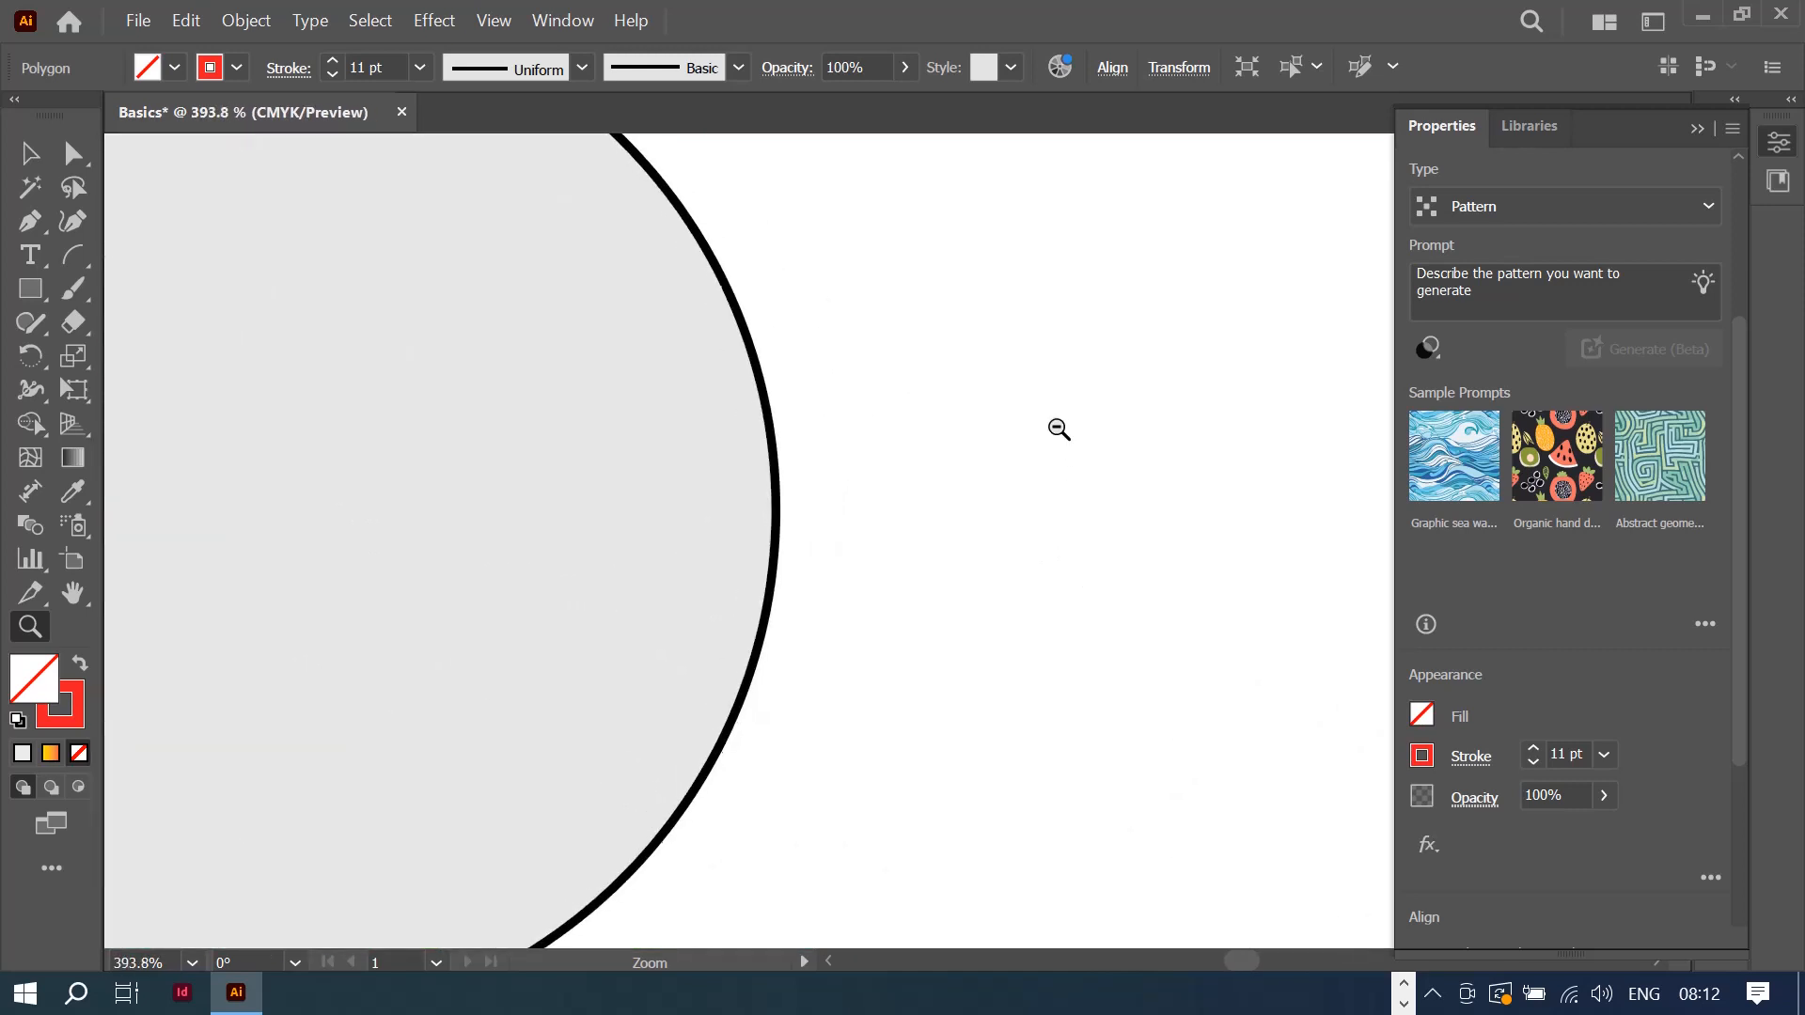
pyautogui.moveTo(604, 576); pyautogui.dragTo(808, 562)
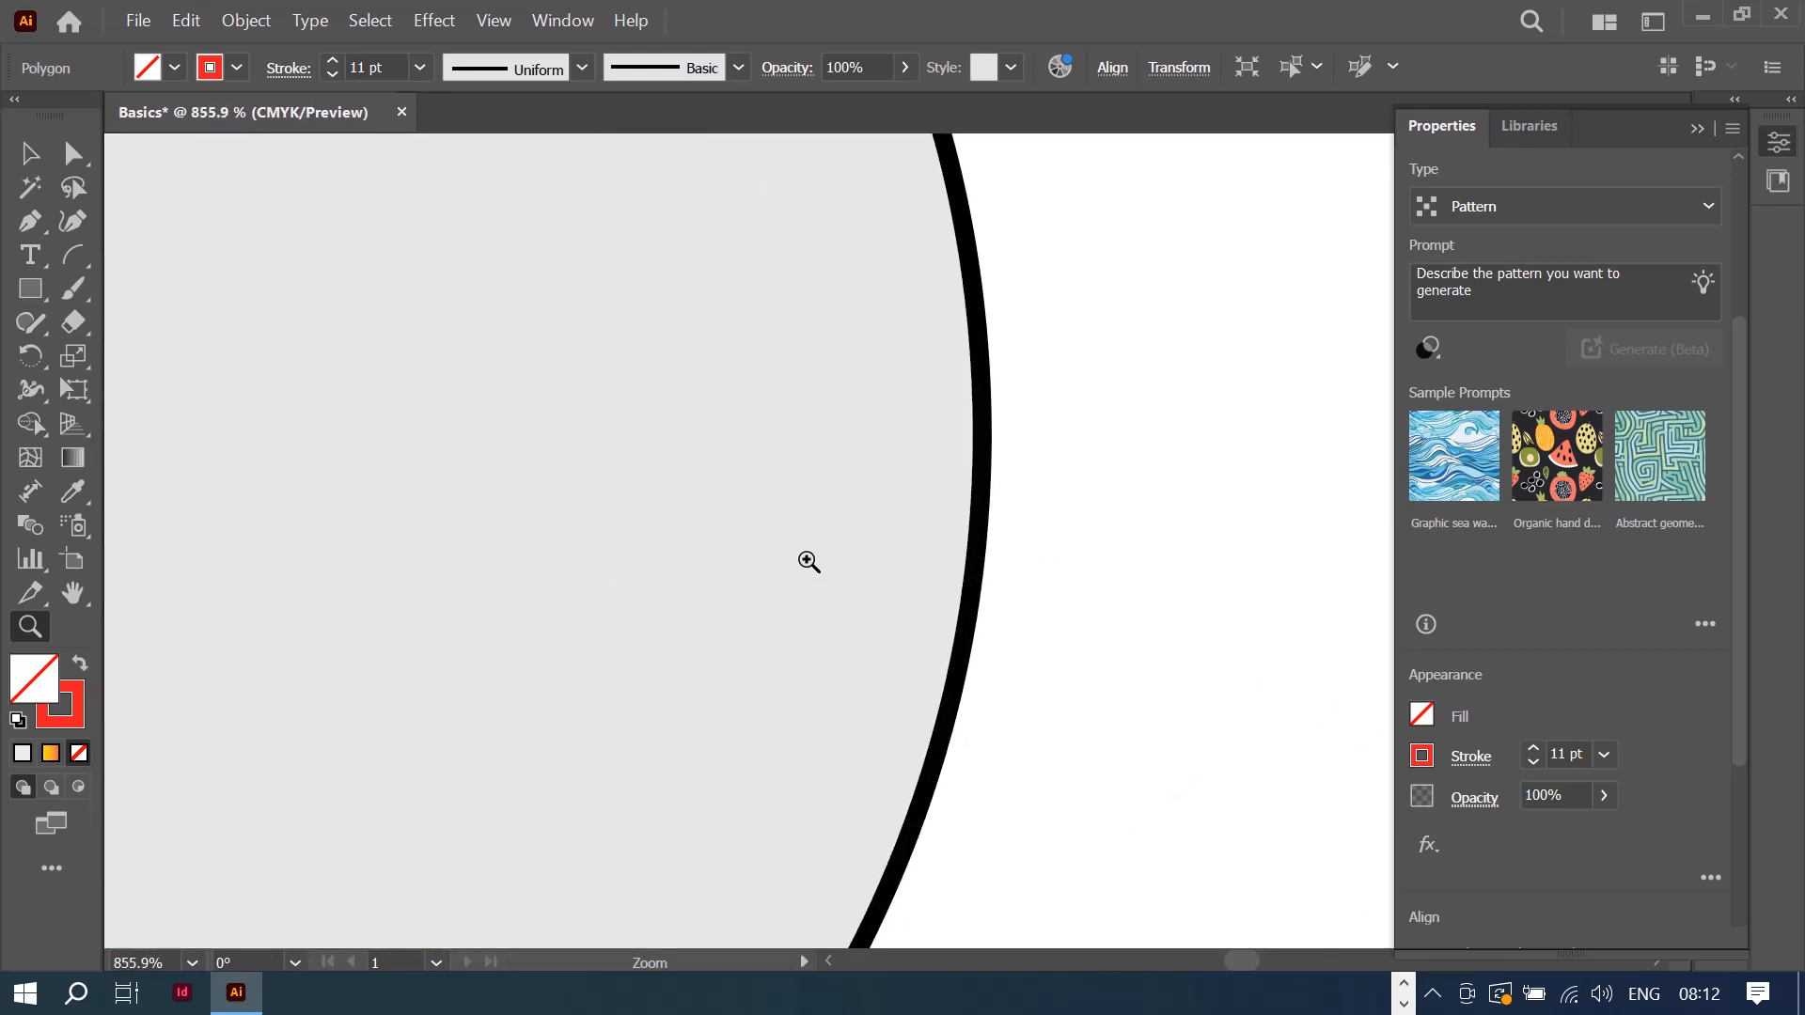
# Step: Reduce the view to 25% and centre the whole artboard in the workspace
pyautogui.hotkey('ctrl', '-')
pyautogui.hotkey('ctrl', '-')
pyautogui.hotkey('ctrl', '-')
pyautogui.hotkey('ctrl', '-')
pyautogui.hotkey('ctrl', '-')
pyautogui.press('p')
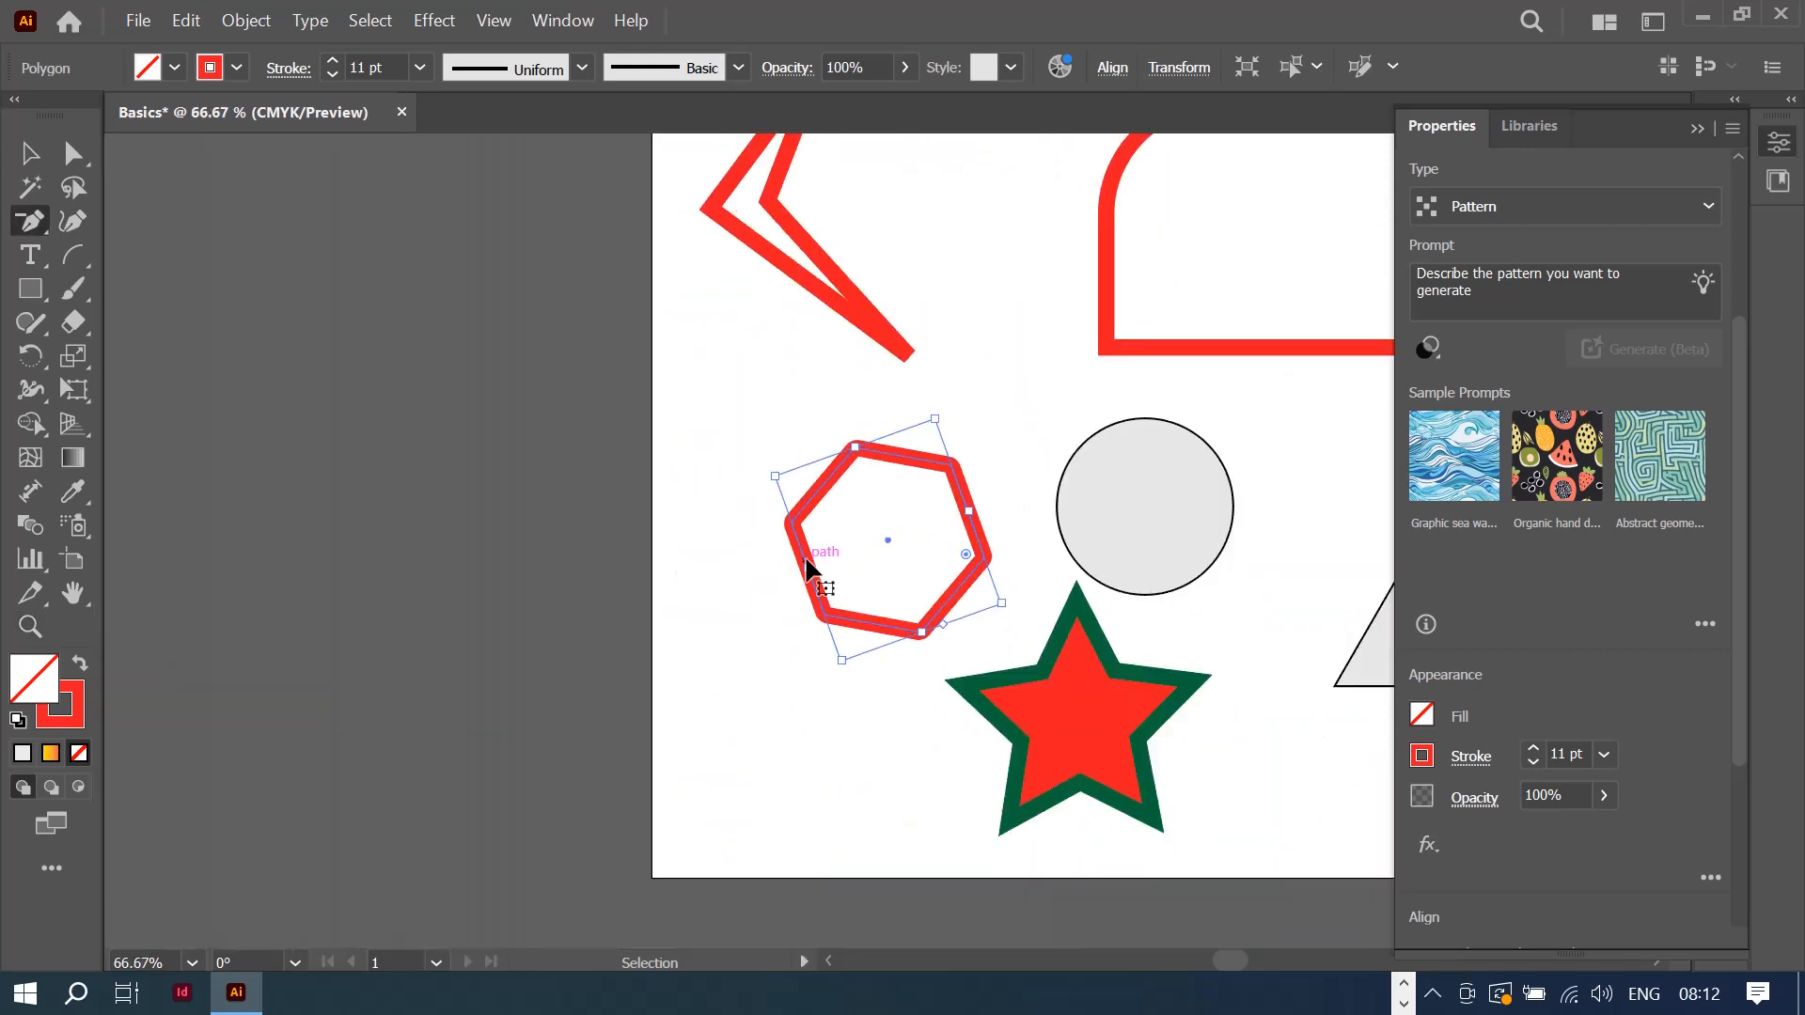
pyautogui.hotkey('ctrl', '-')
pyautogui.hotkey('ctrl', '-')
pyautogui.hotkey('ctrl', '-')
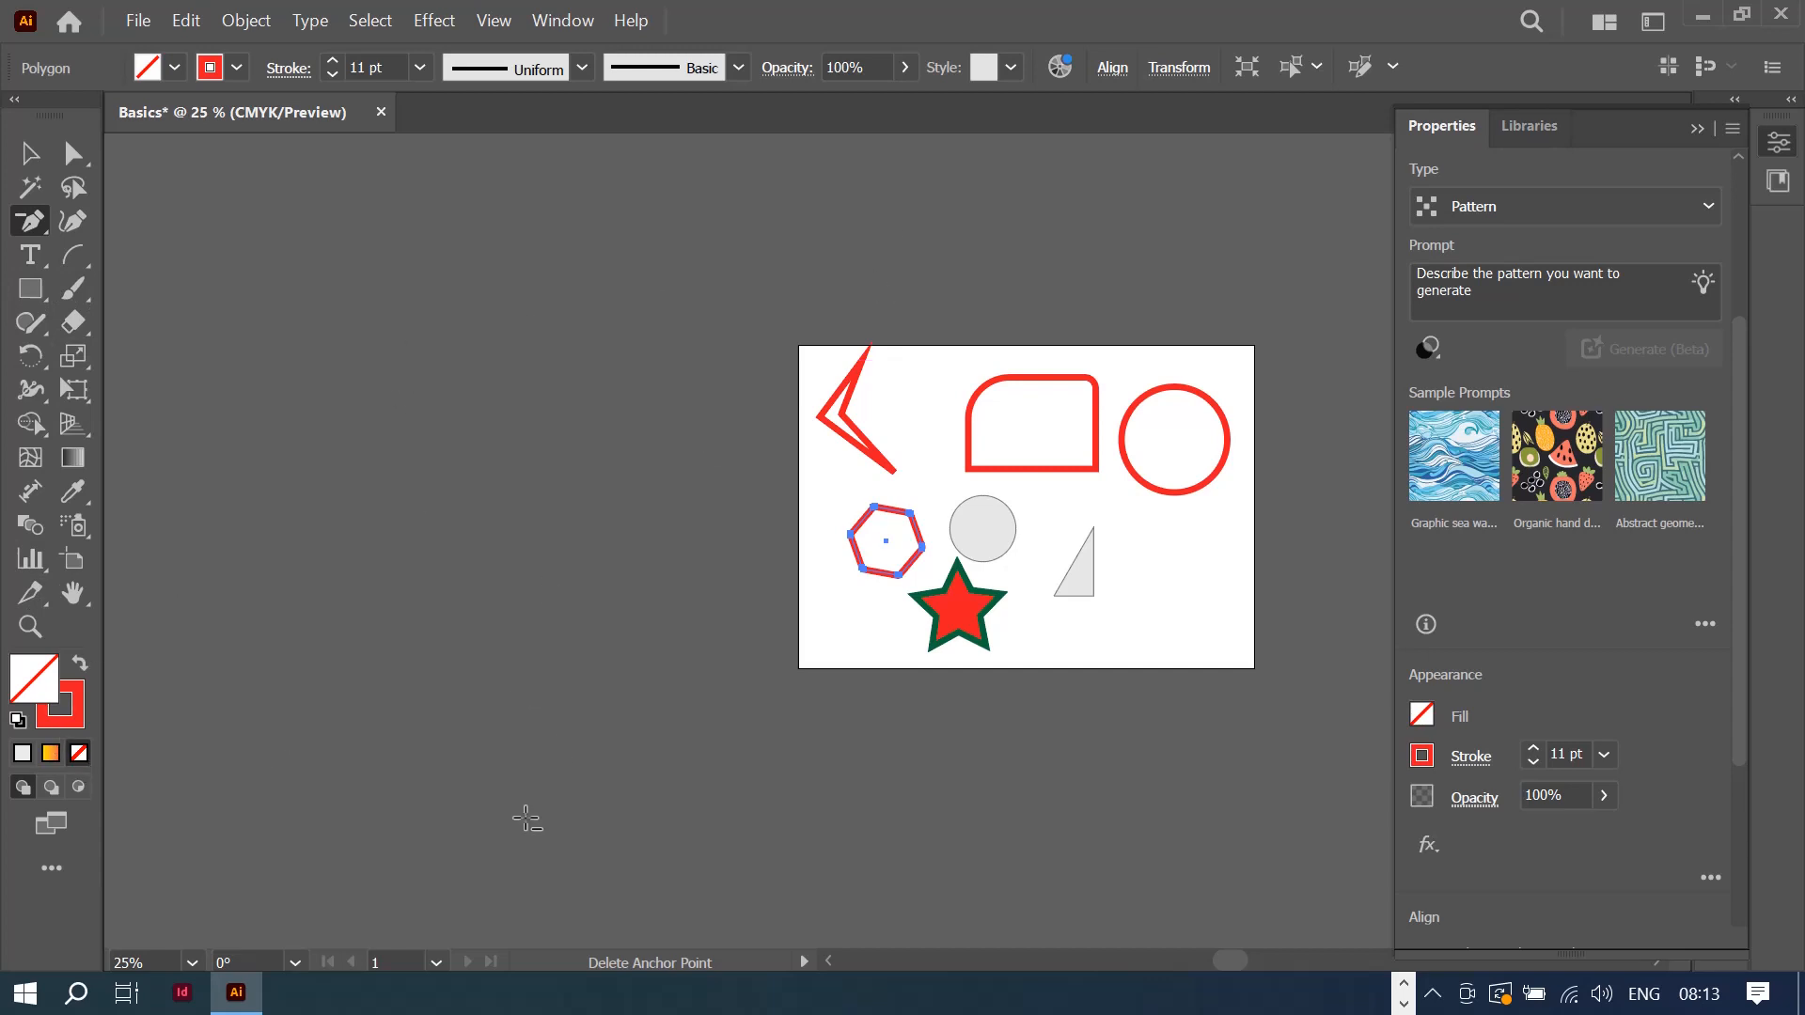
pyautogui.moveTo(1220, 968); pyautogui.dragTo(1240, 965)
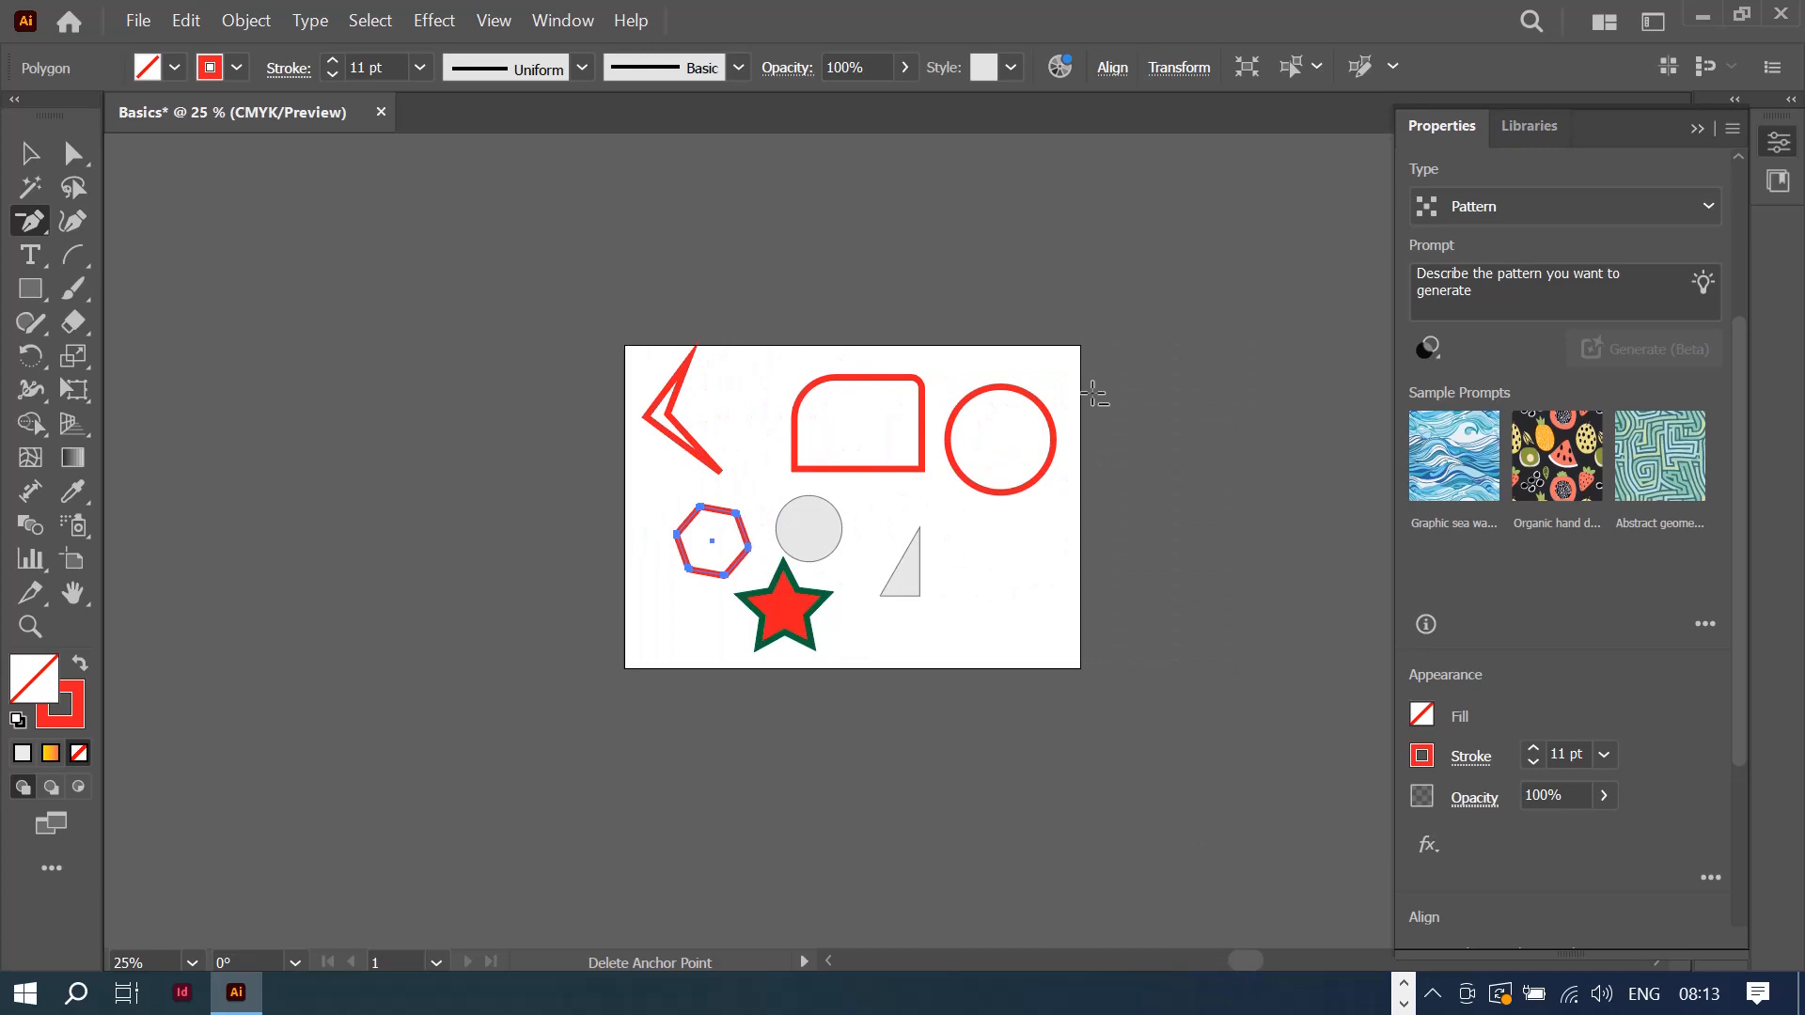
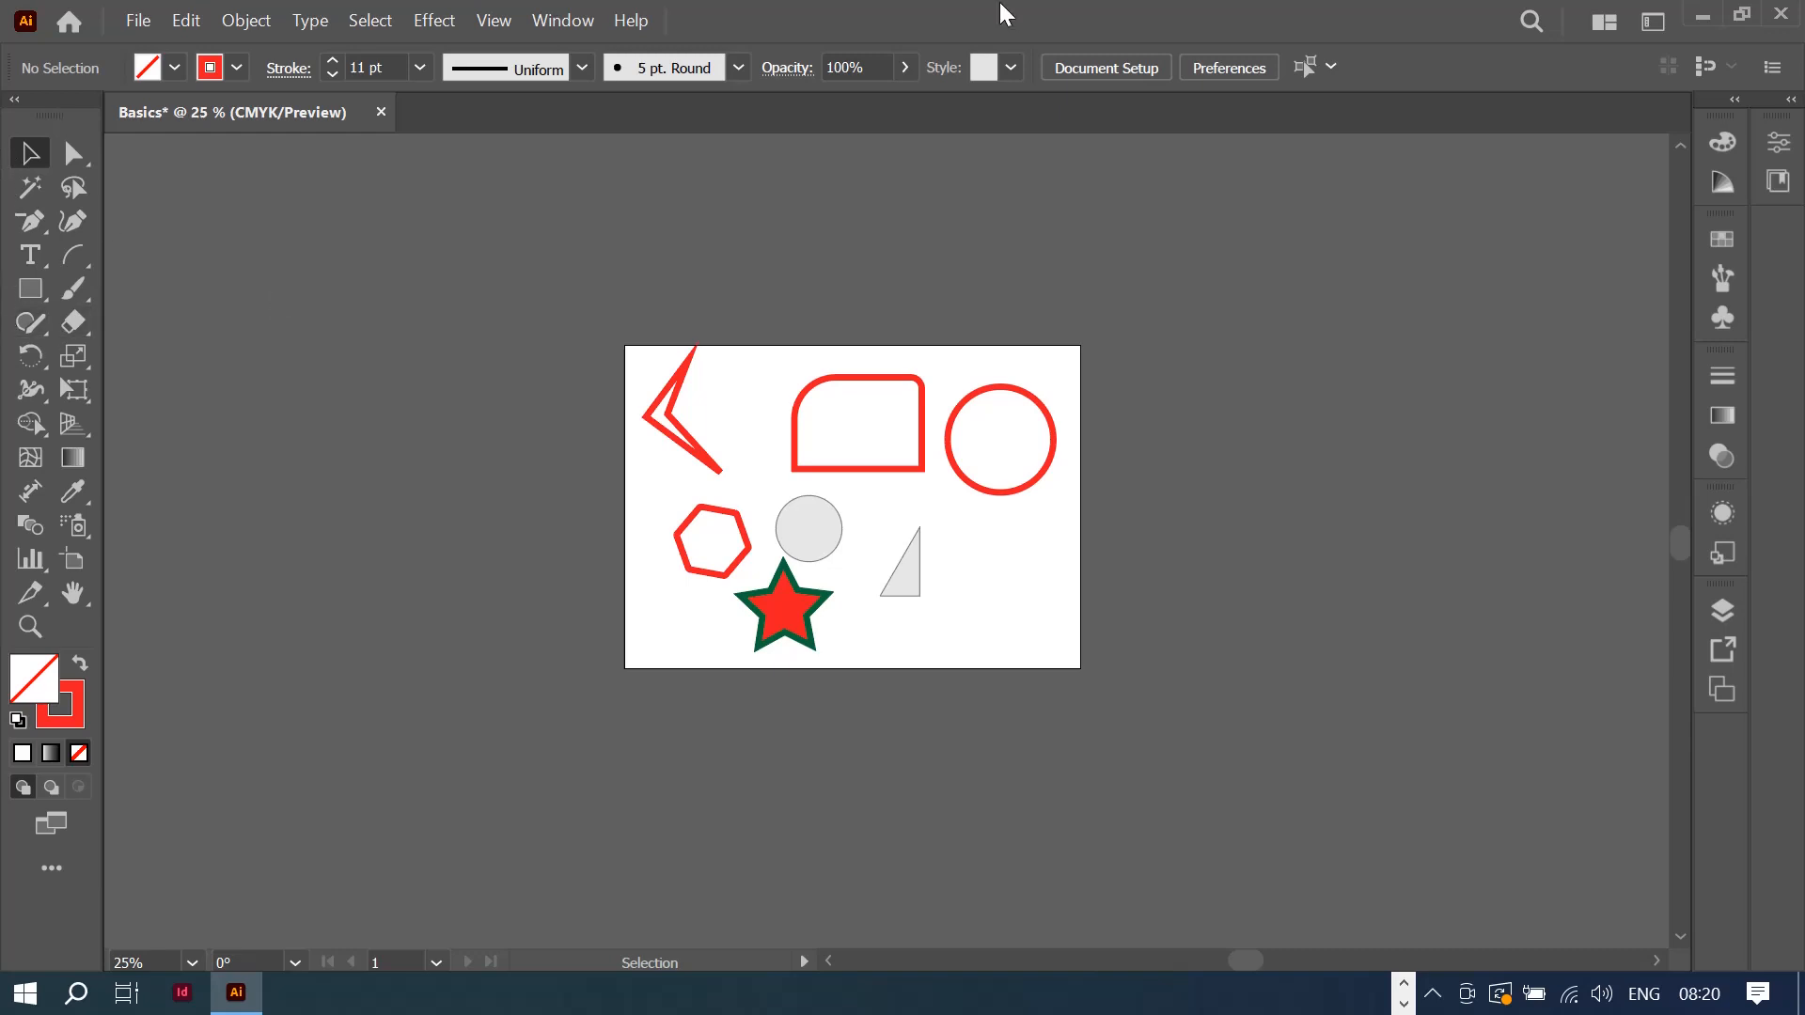
# Step: Start a new document with the landscape A4 preset in inches and open its artboard count for editing
pyautogui.click(139, 19)
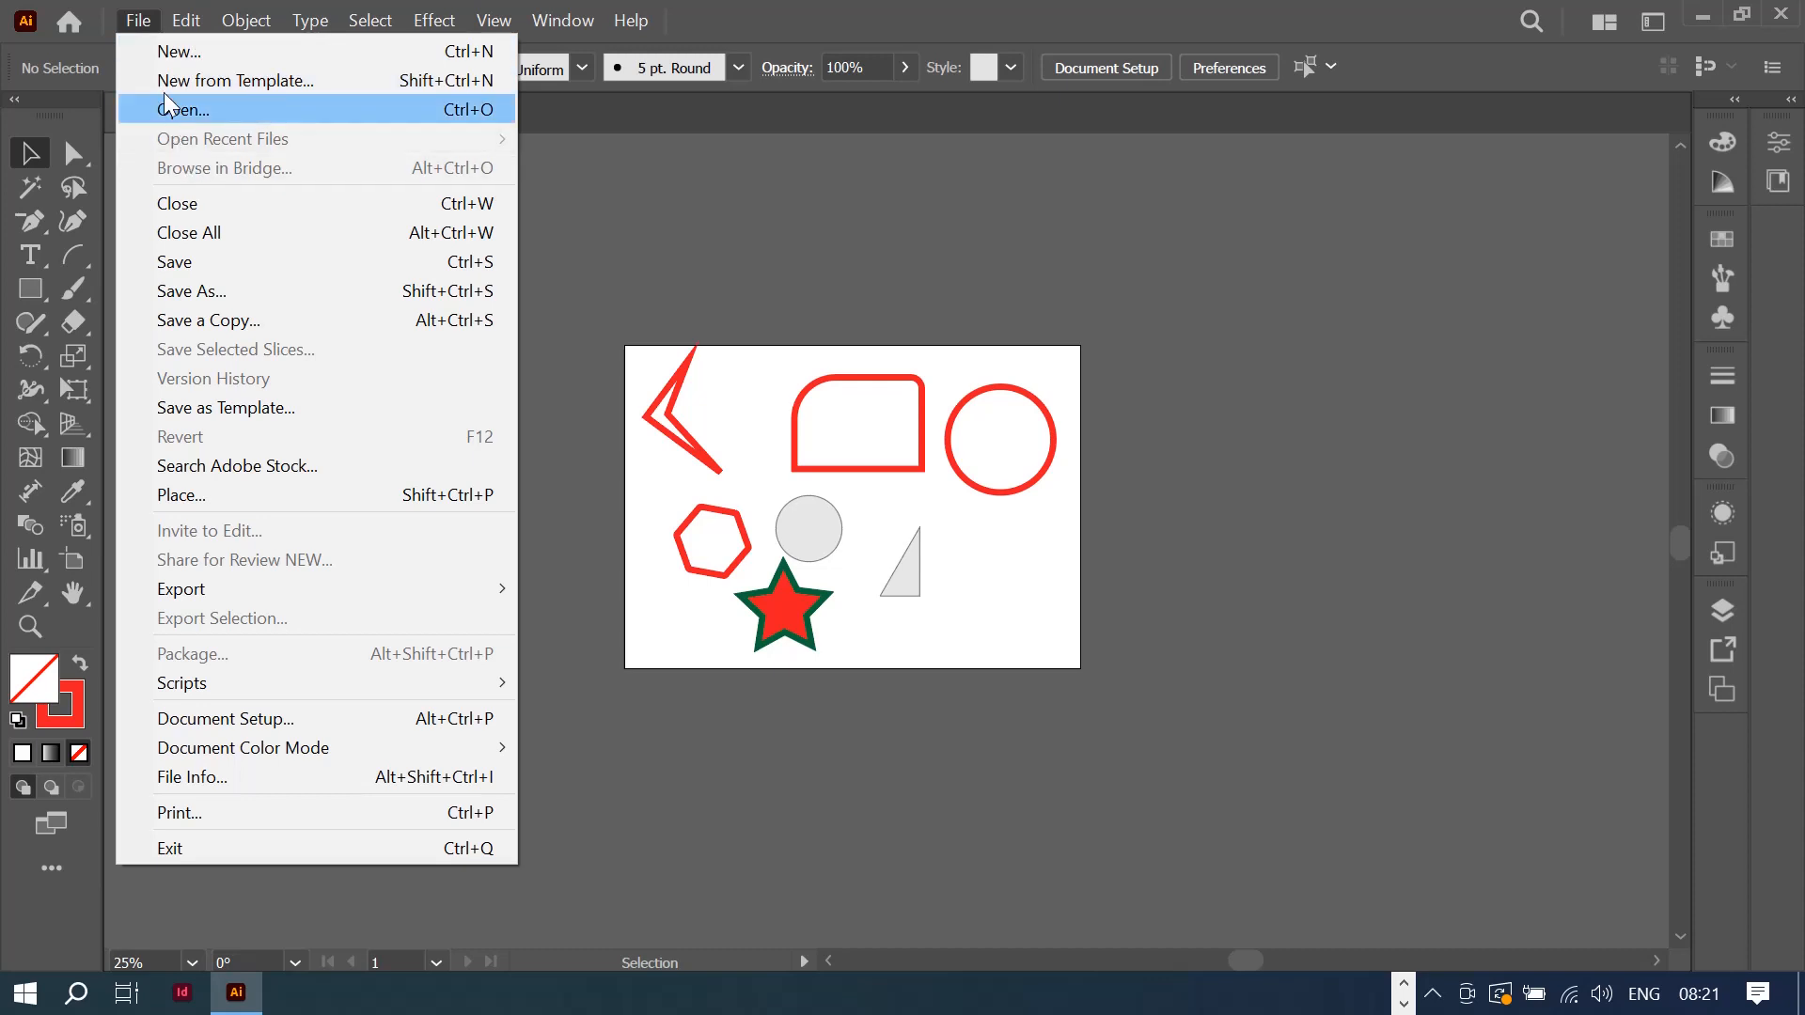
pyautogui.click(206, 56)
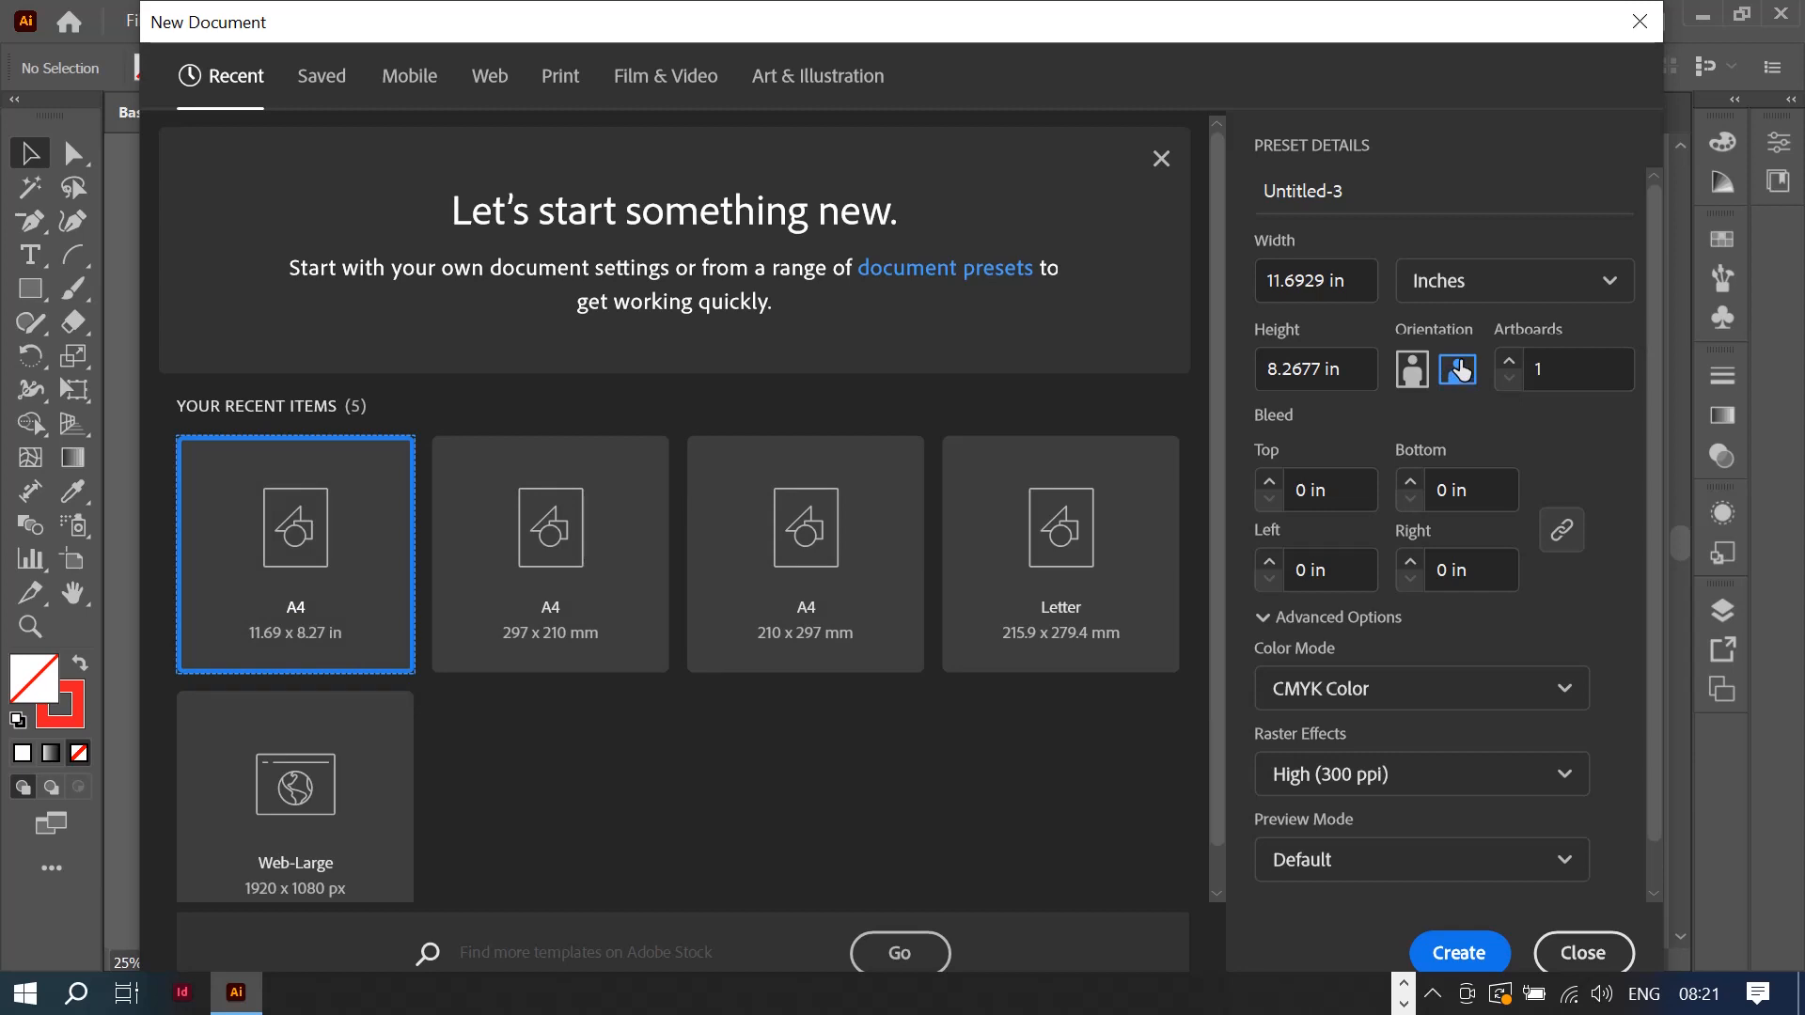
pyautogui.click(1557, 369)
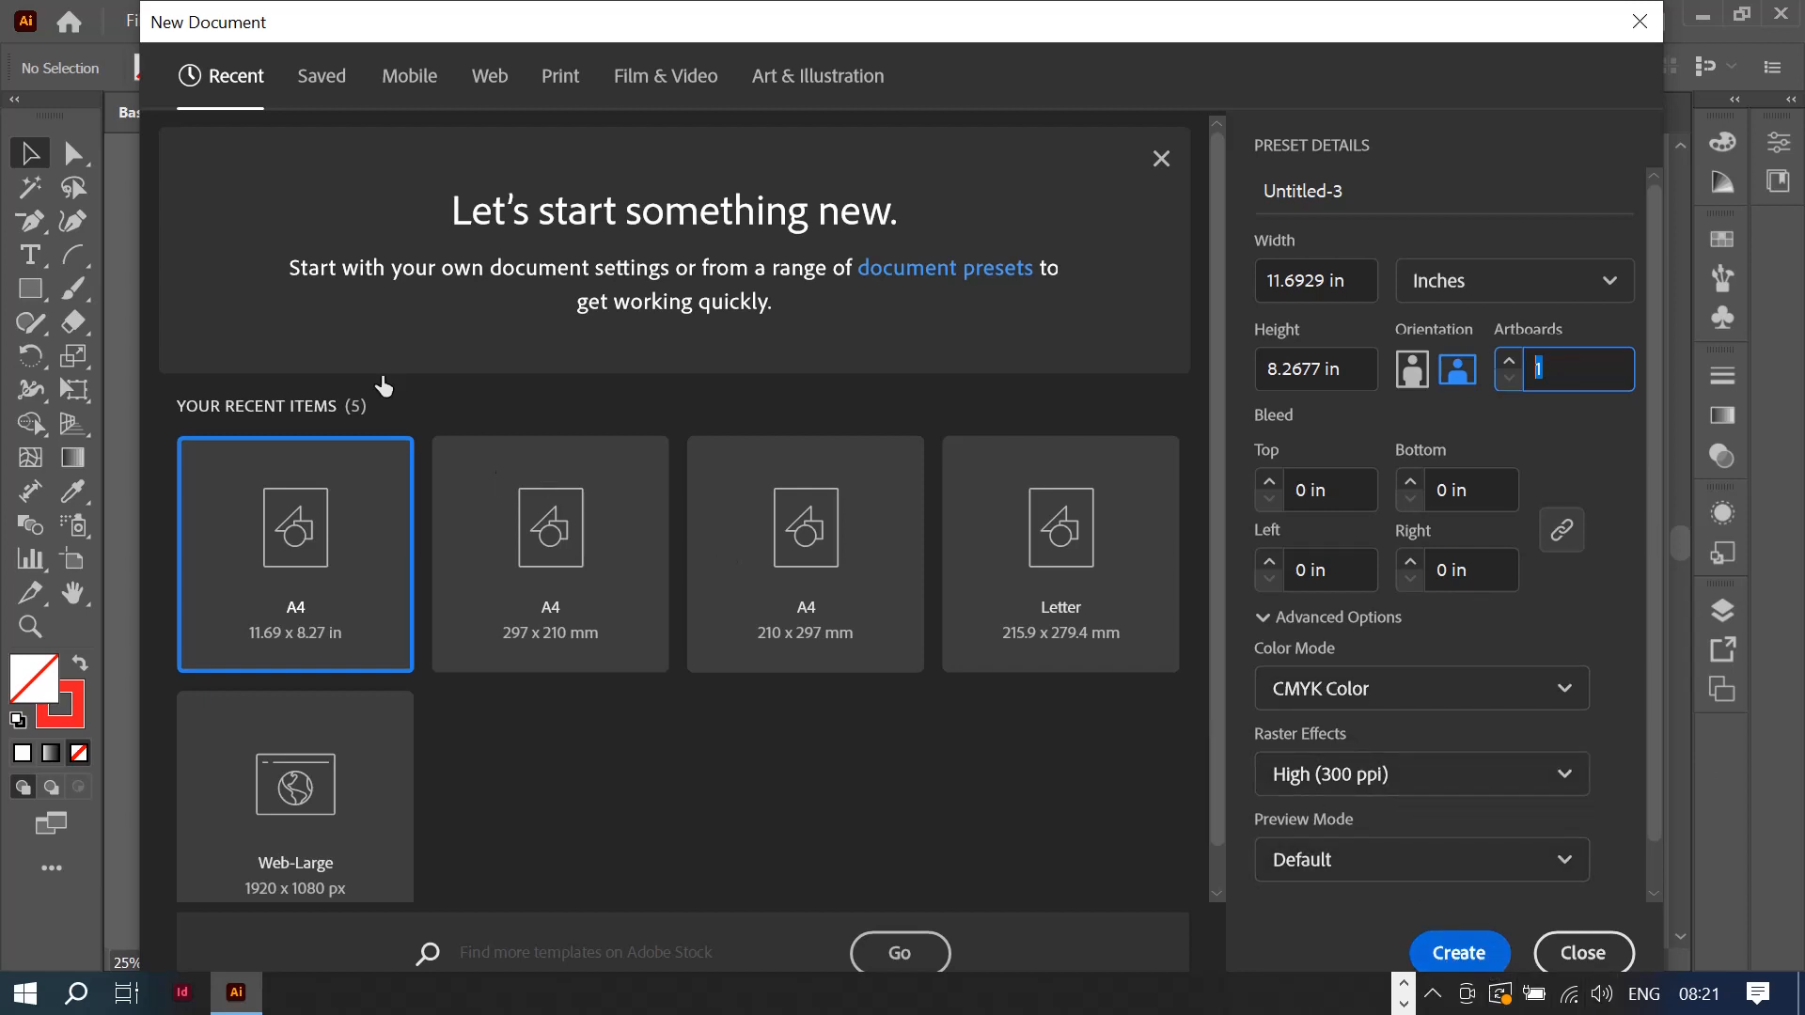
# Step: Create a landscape A4 CMYK document, 11.6929 by 8.2677 in with one artboard, and set the view zoom to 50%
pyautogui.click(1448, 949)
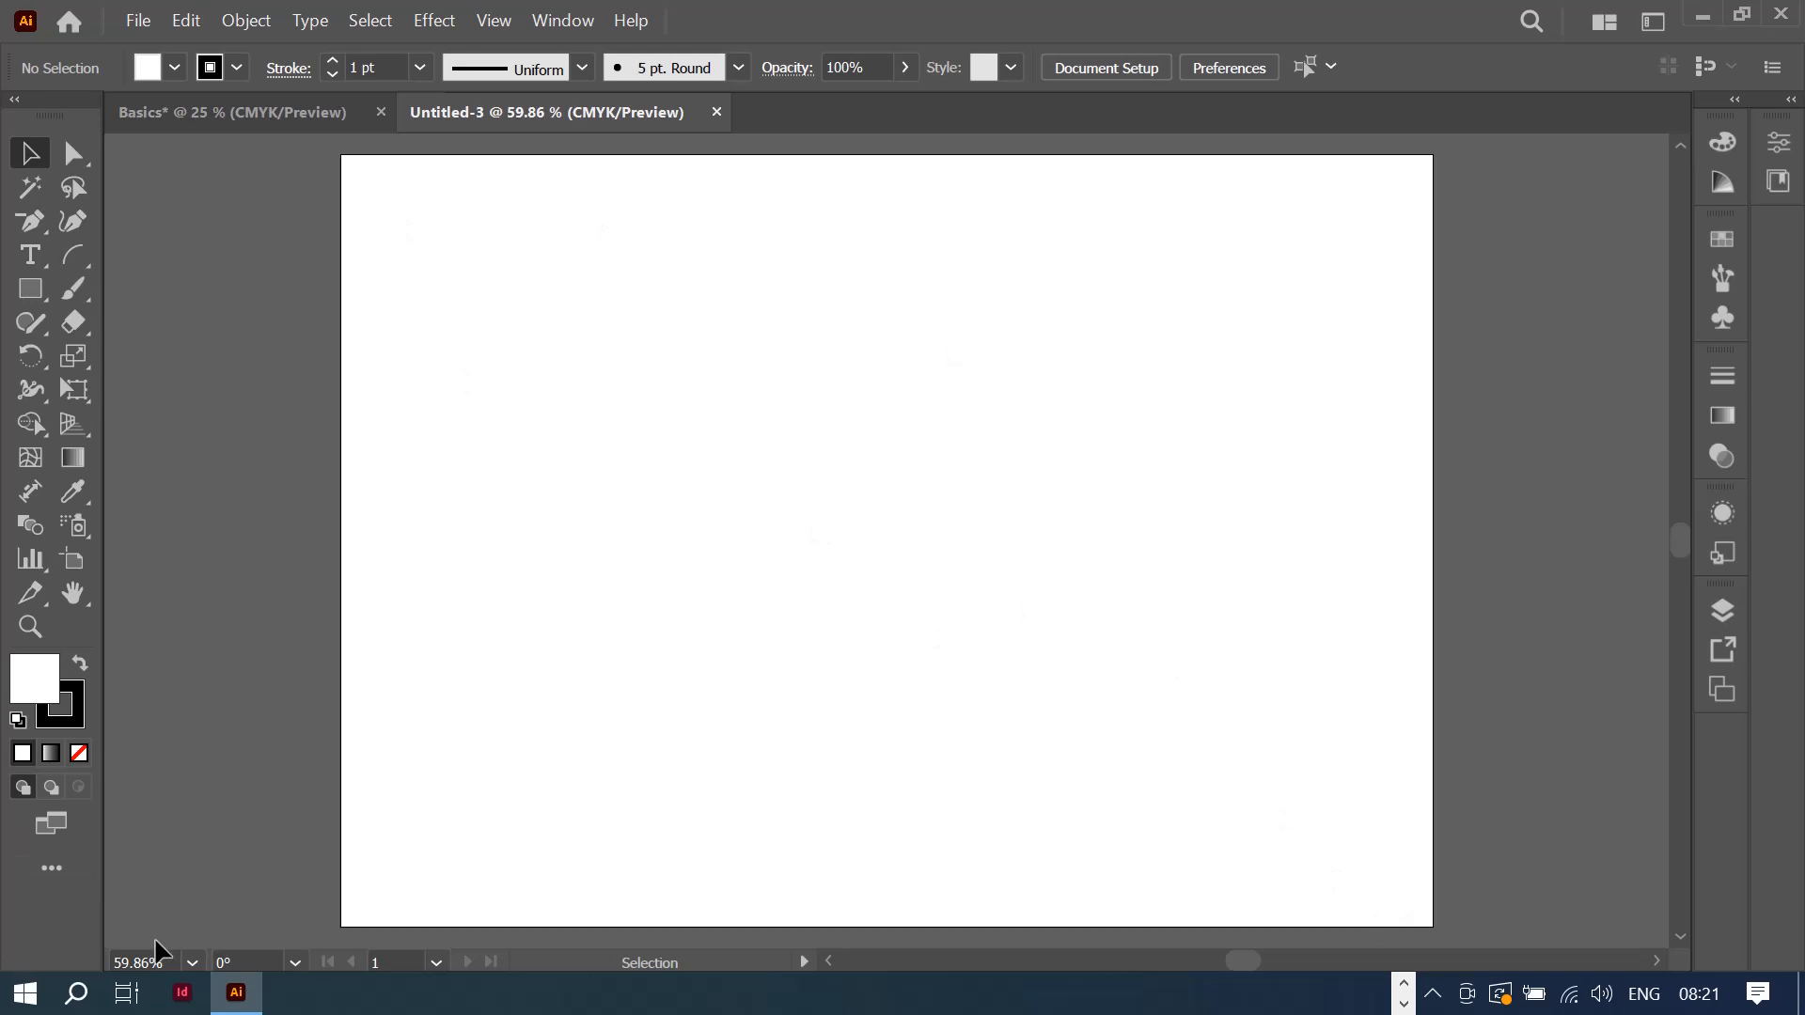
pyautogui.click(192, 963)
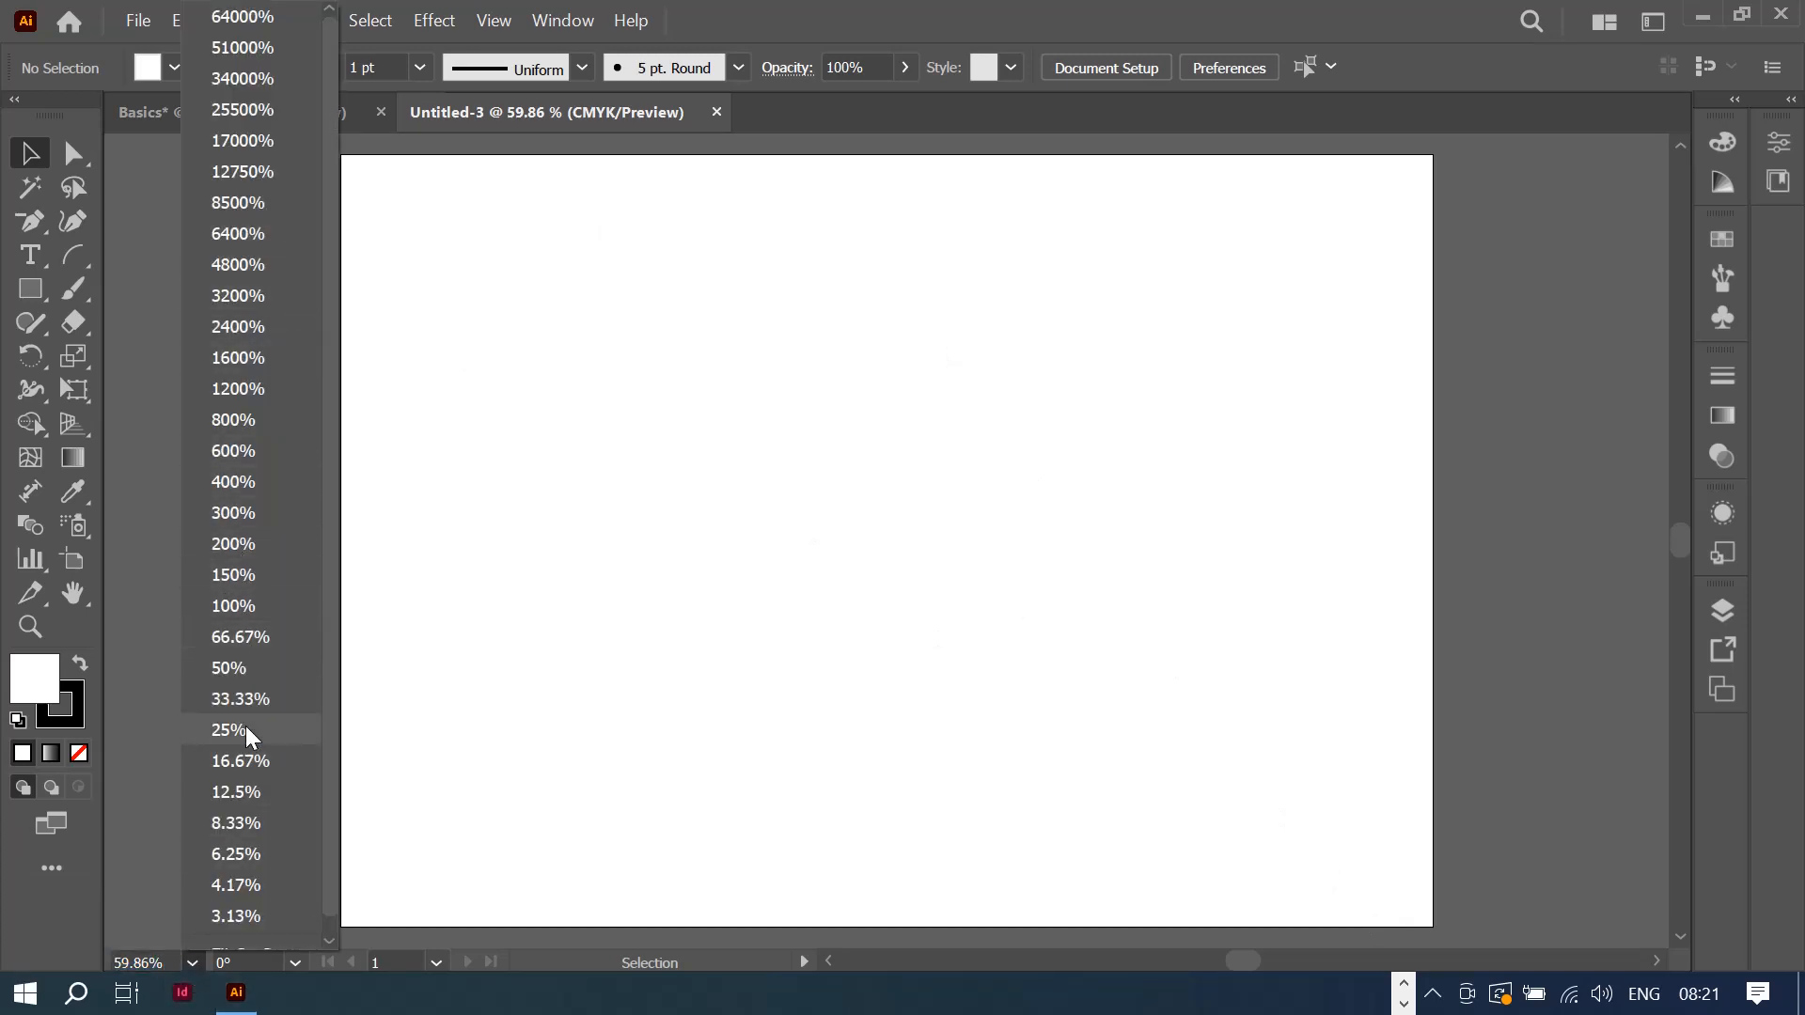
pyautogui.click(265, 671)
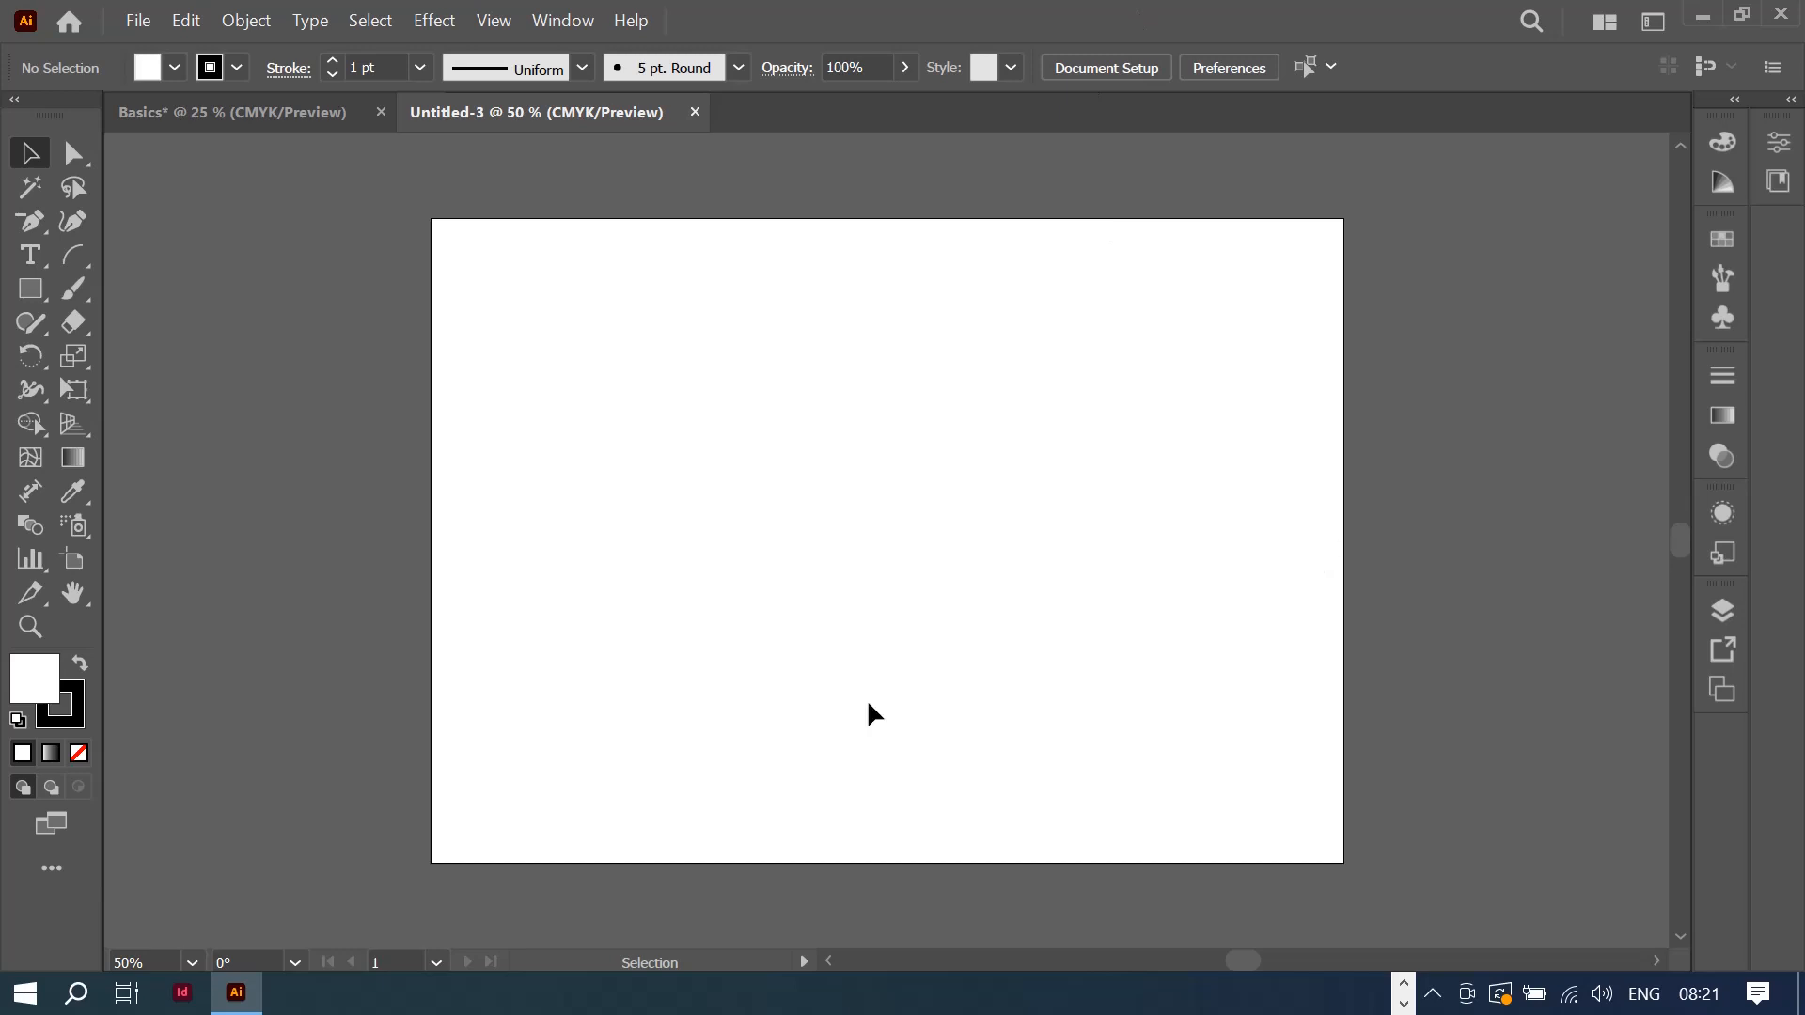
# Step: Switch to File Explorer and open the Illustrator files folder on the Desktop
pyautogui.click(1404, 989)
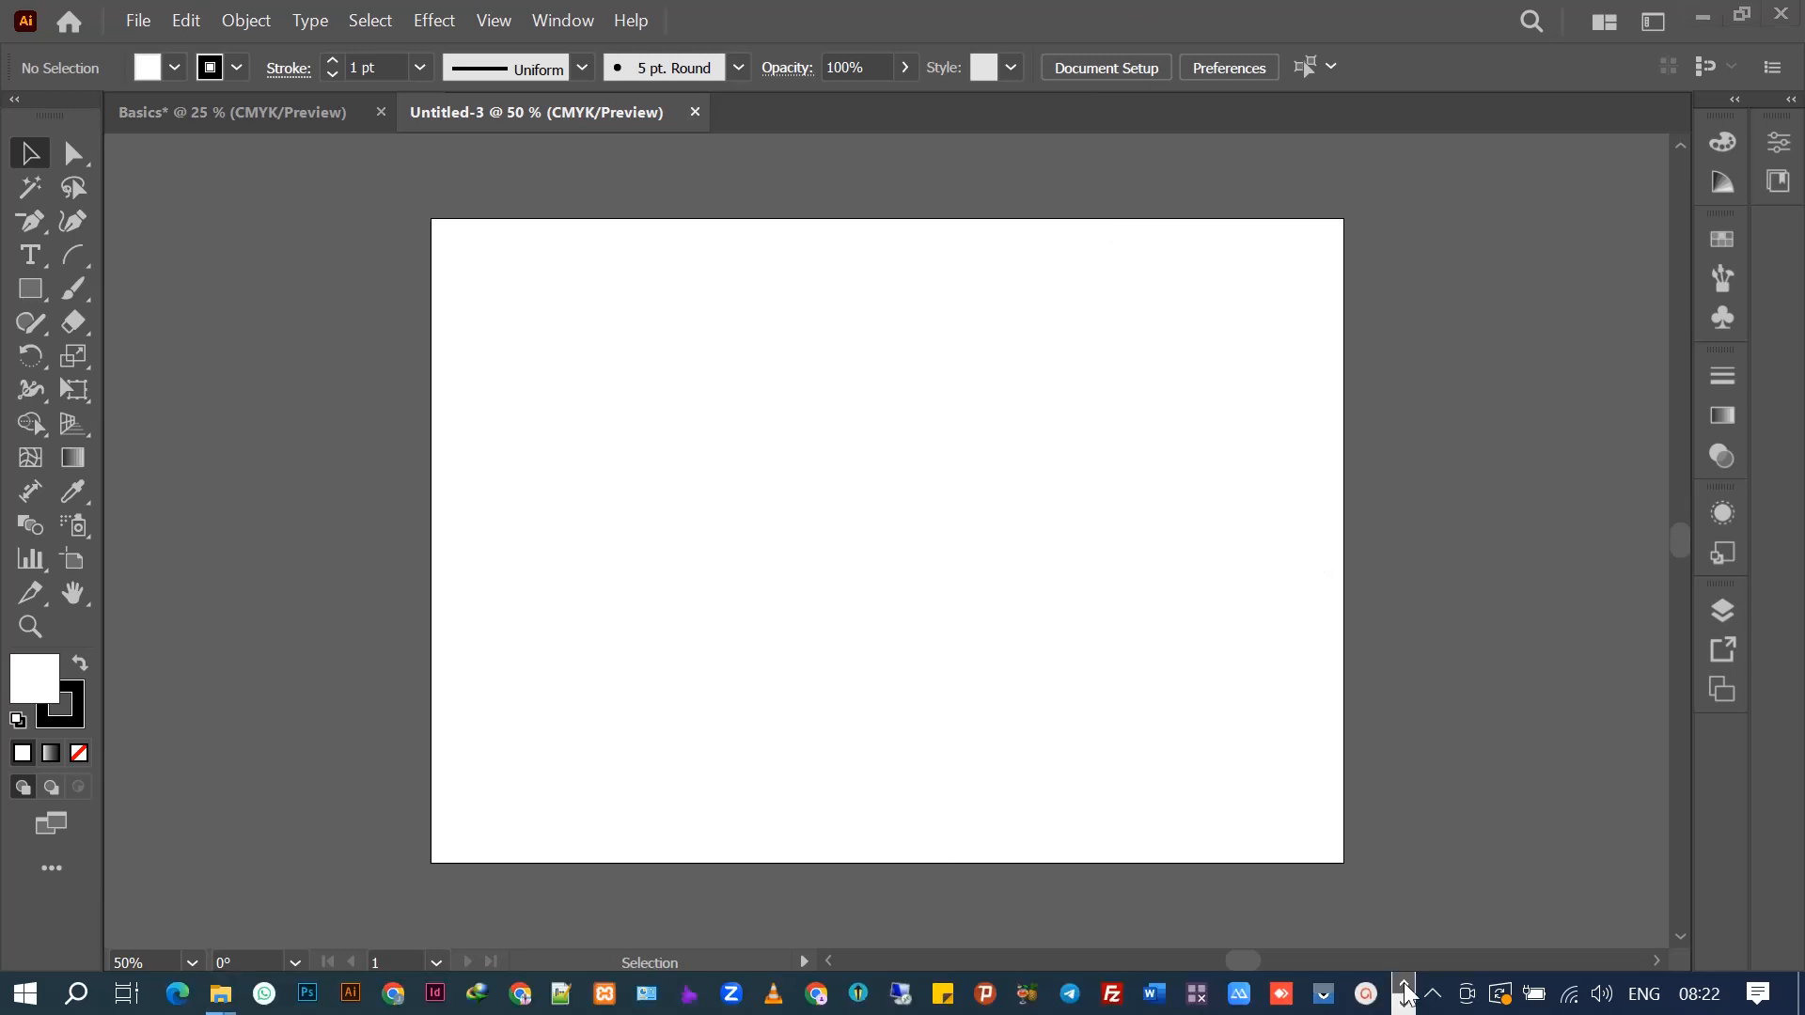
pyautogui.moveTo(217, 994)
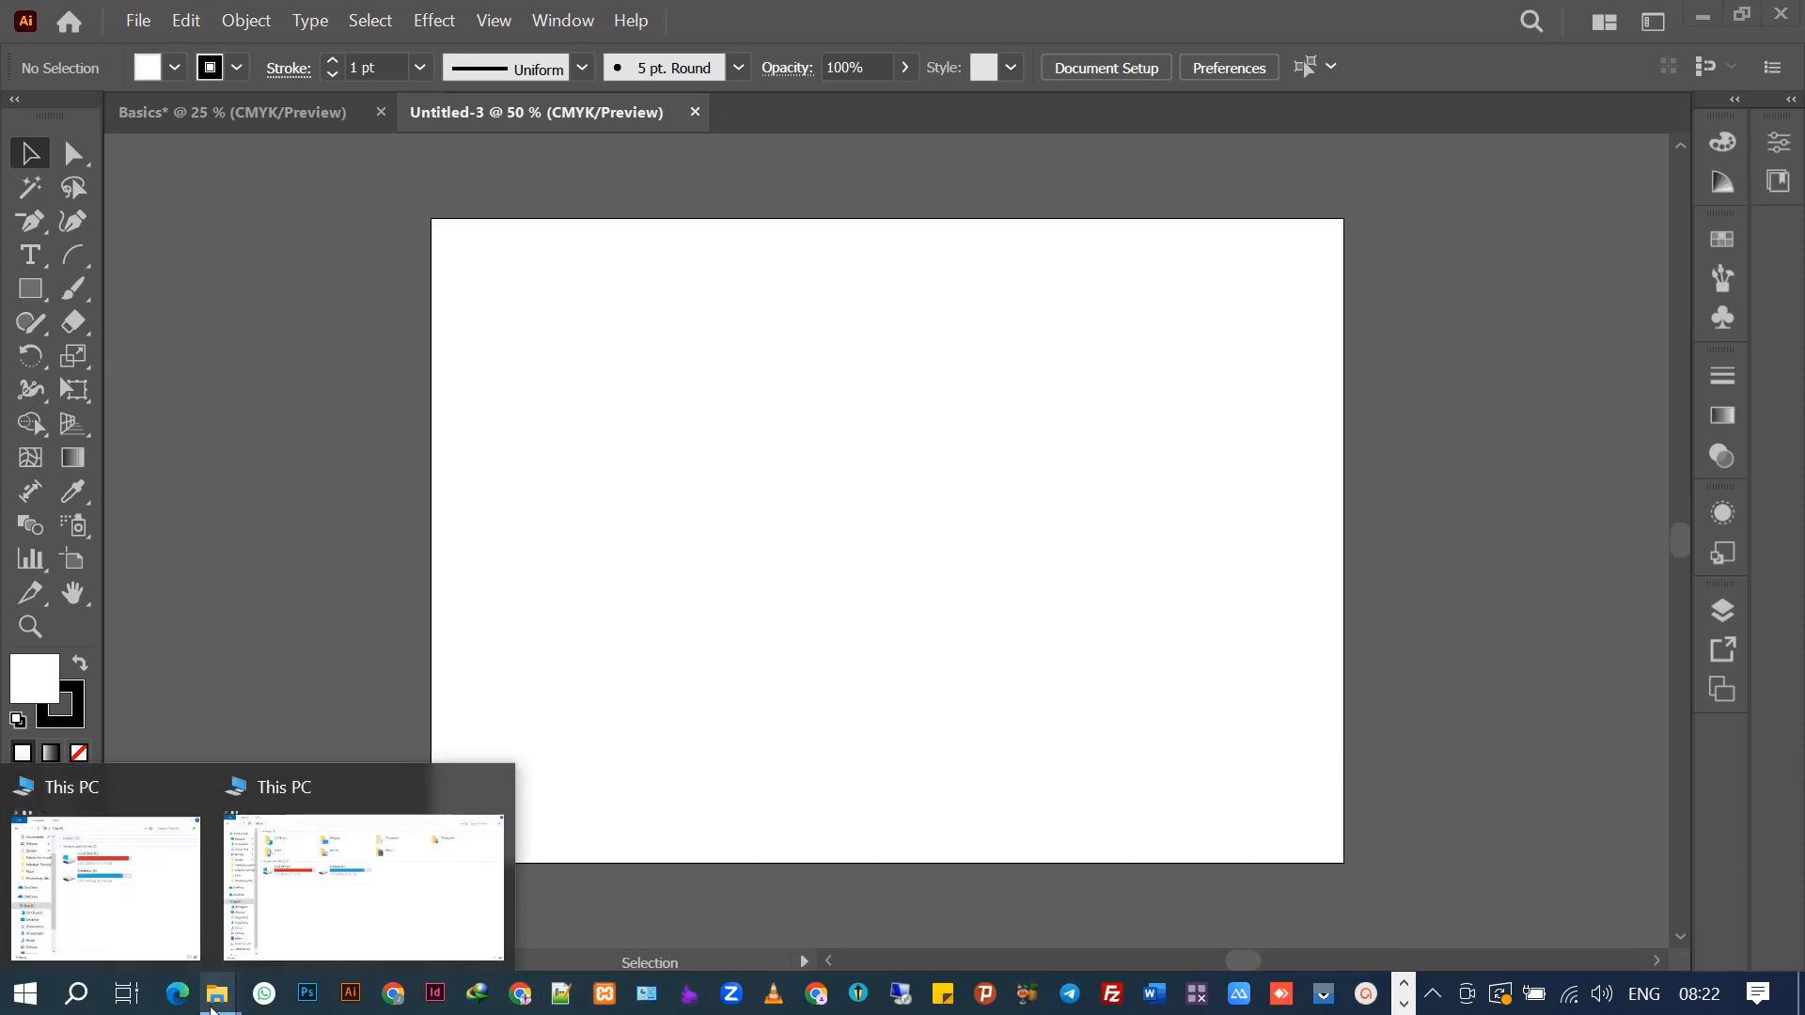
pyautogui.click(175, 934)
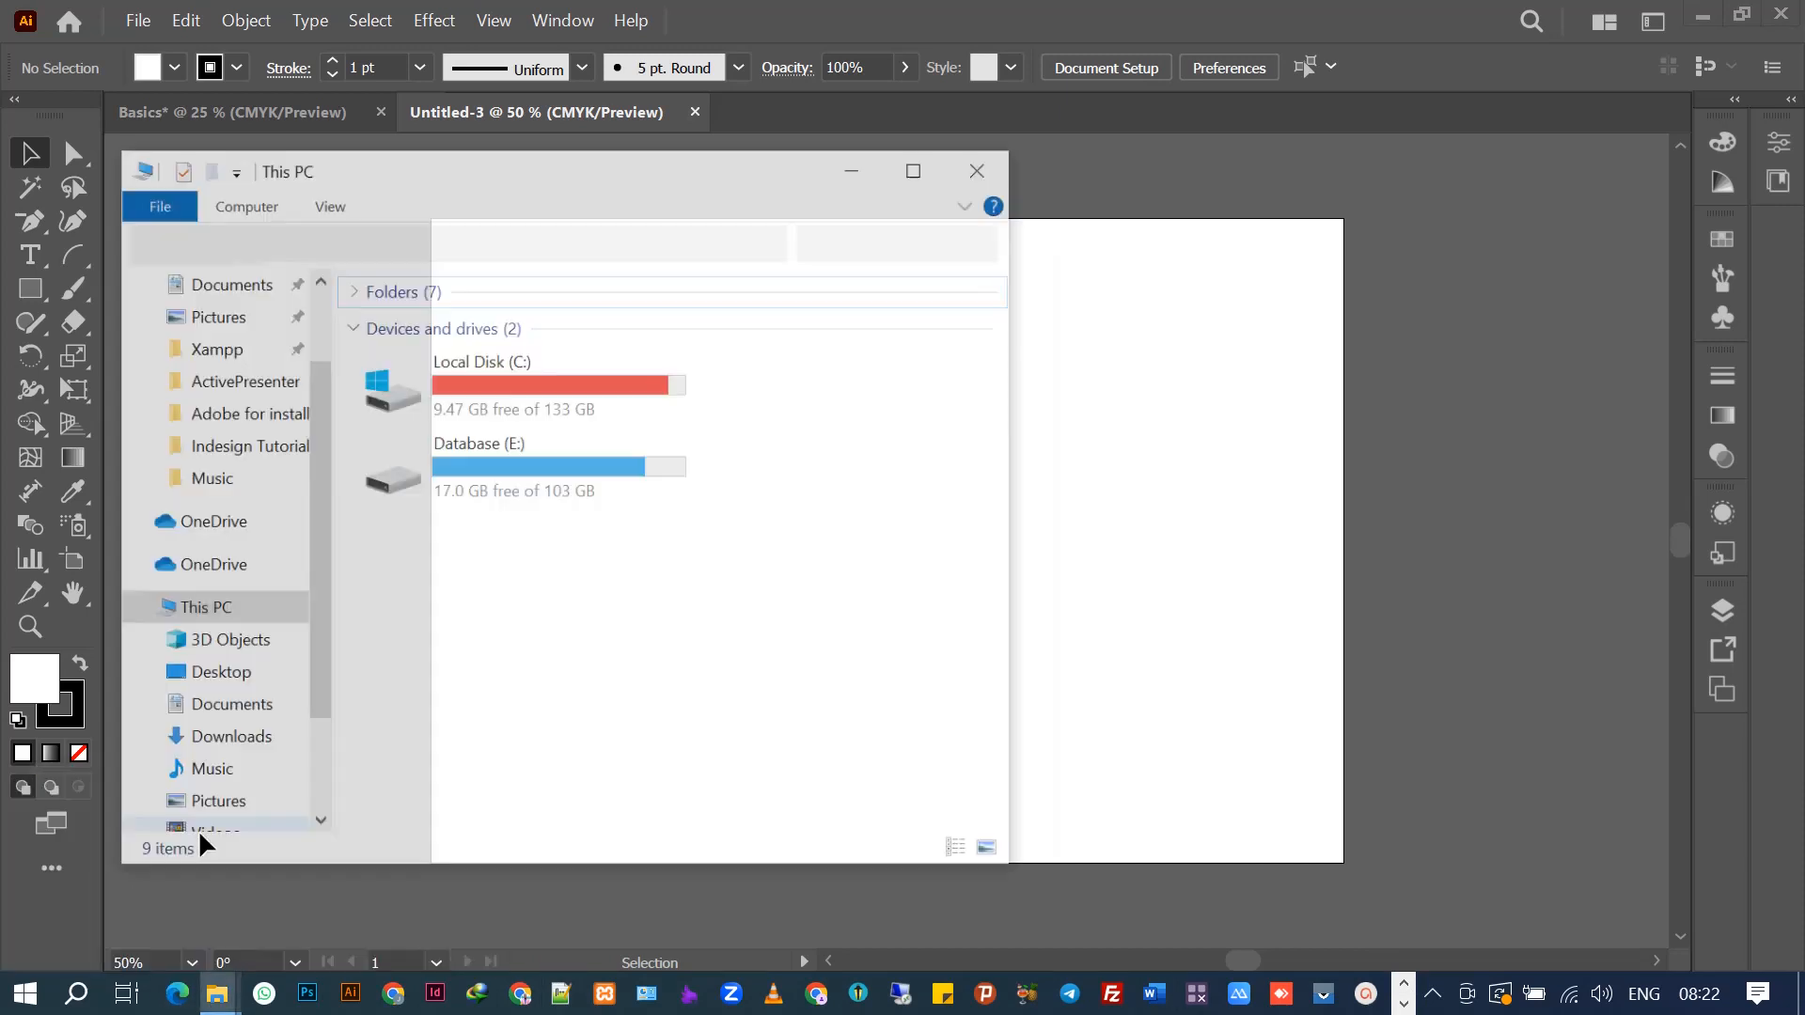
pyautogui.moveTo(491, 132); pyautogui.dragTo(980, 174)
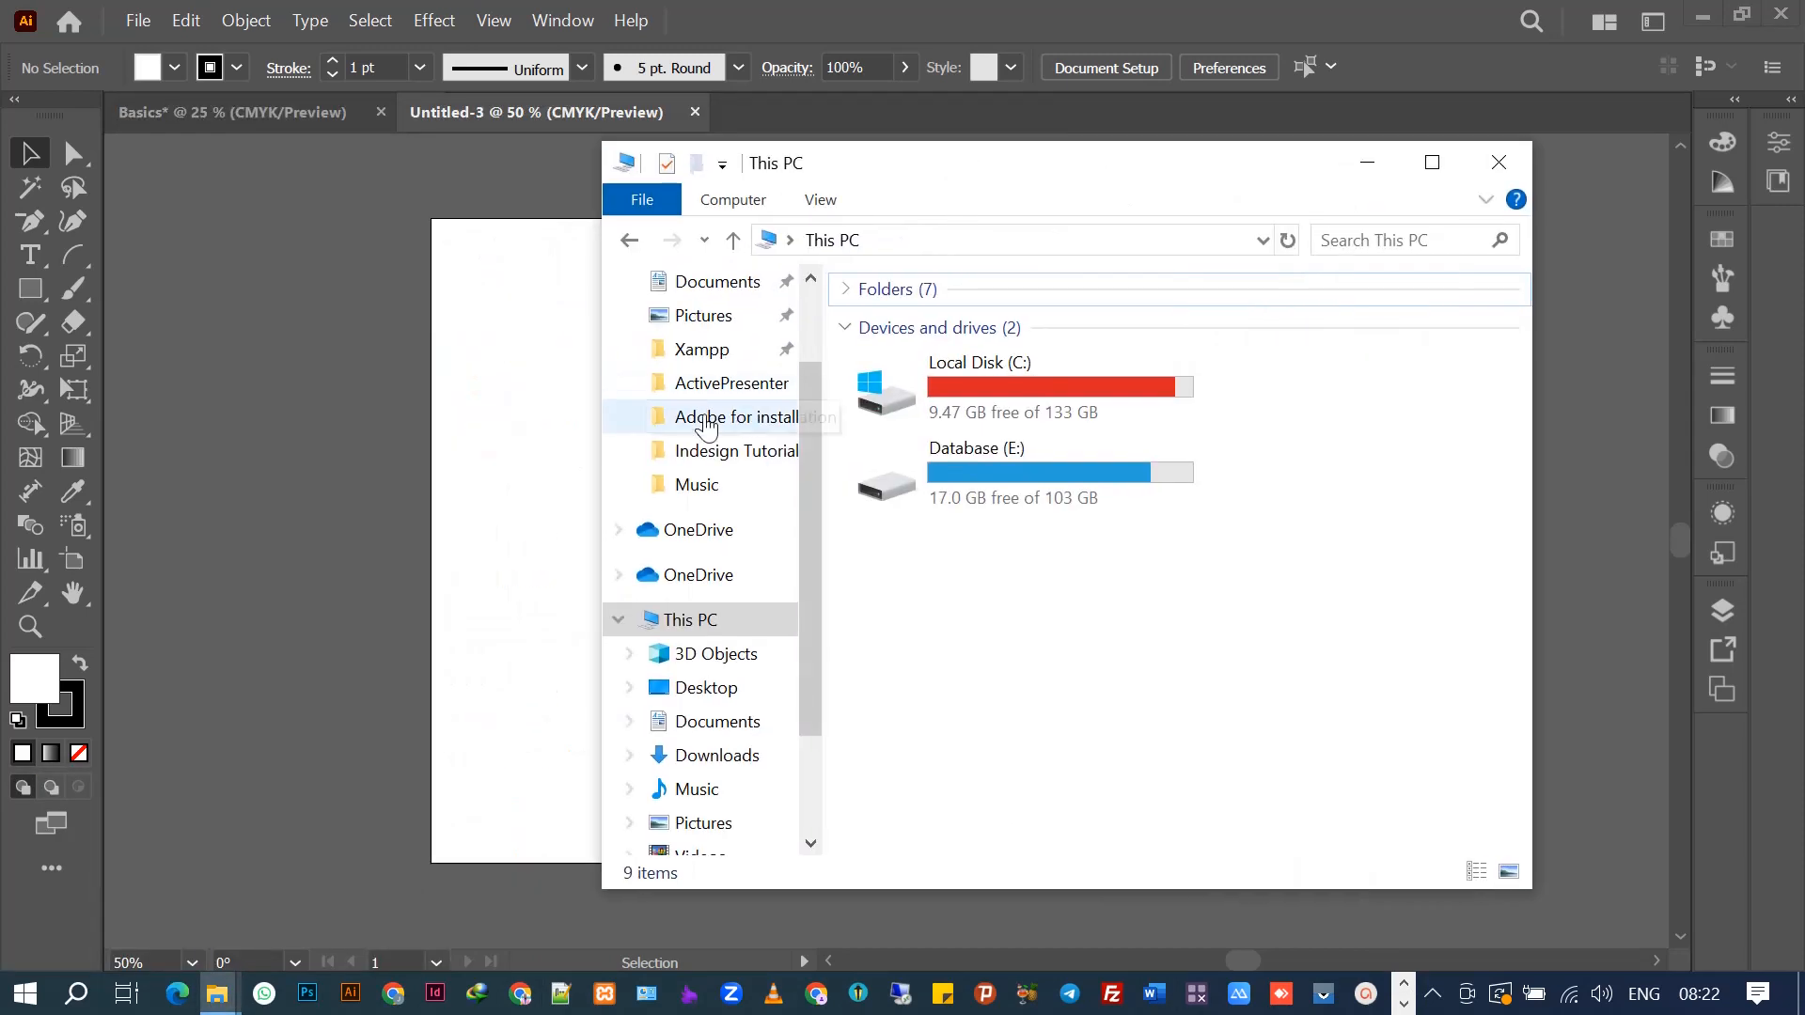
pyautogui.scroll(2, 679, 681)
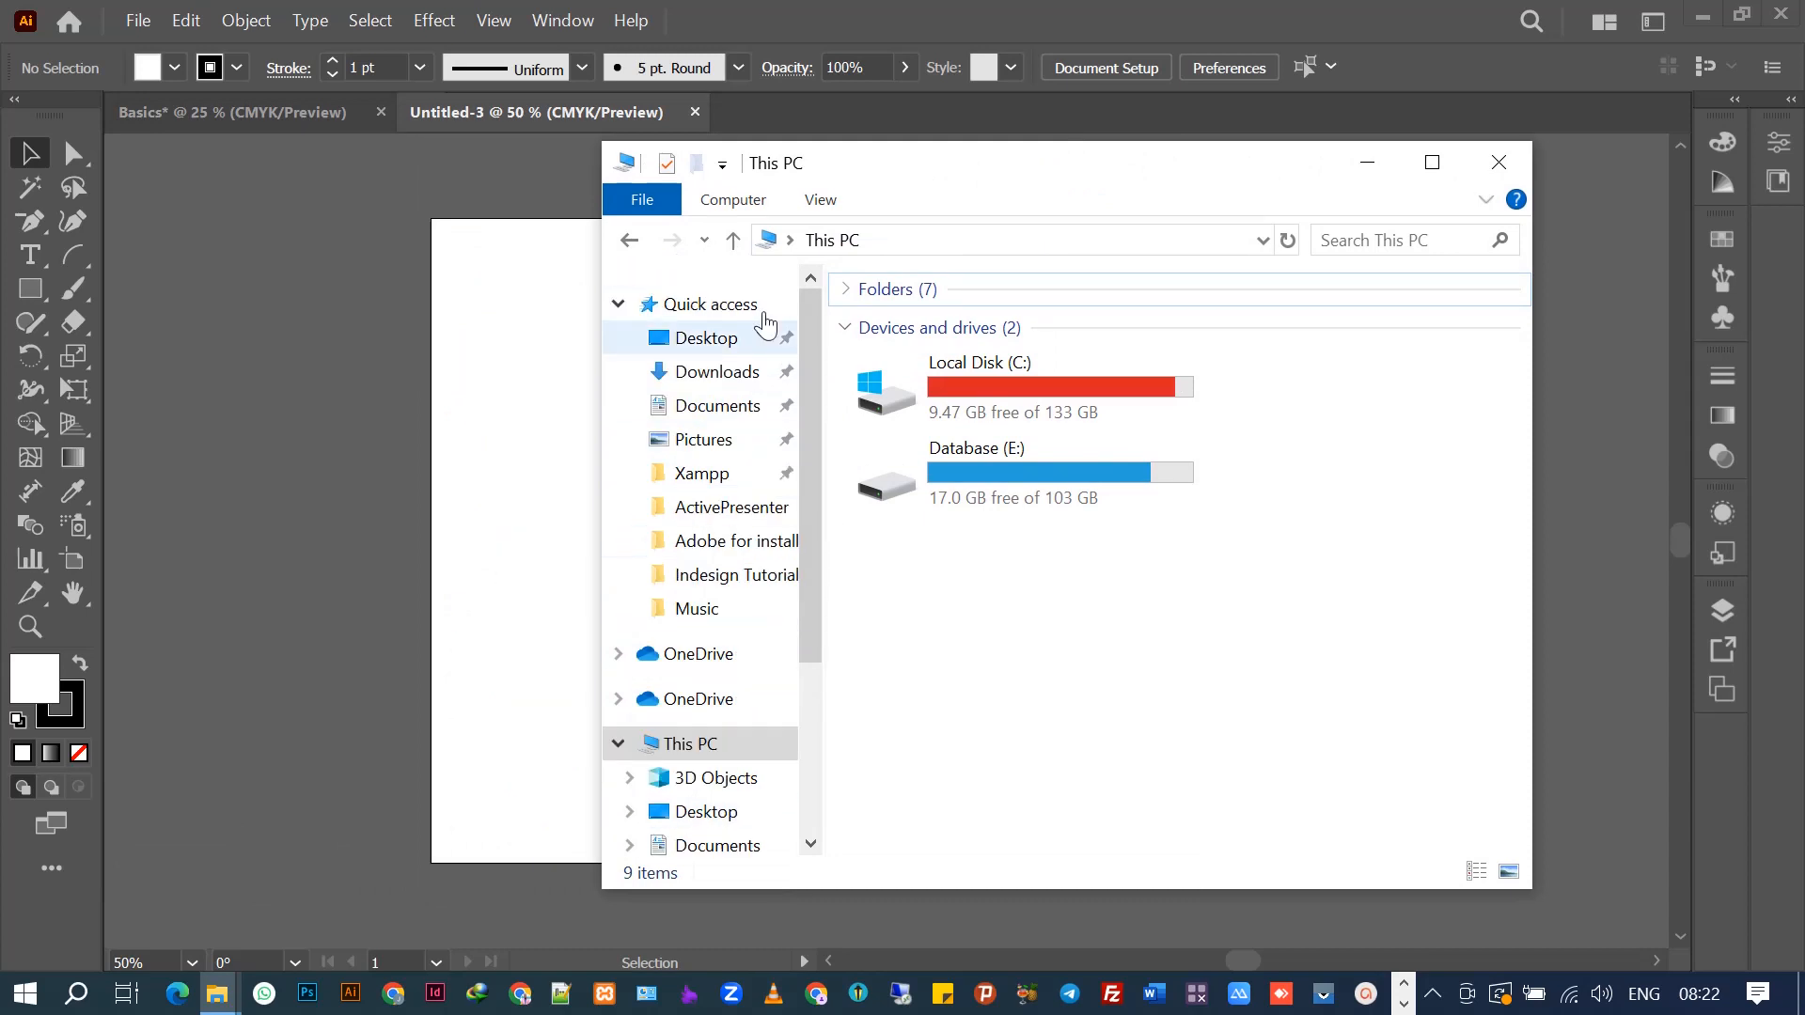
pyautogui.click(710, 340)
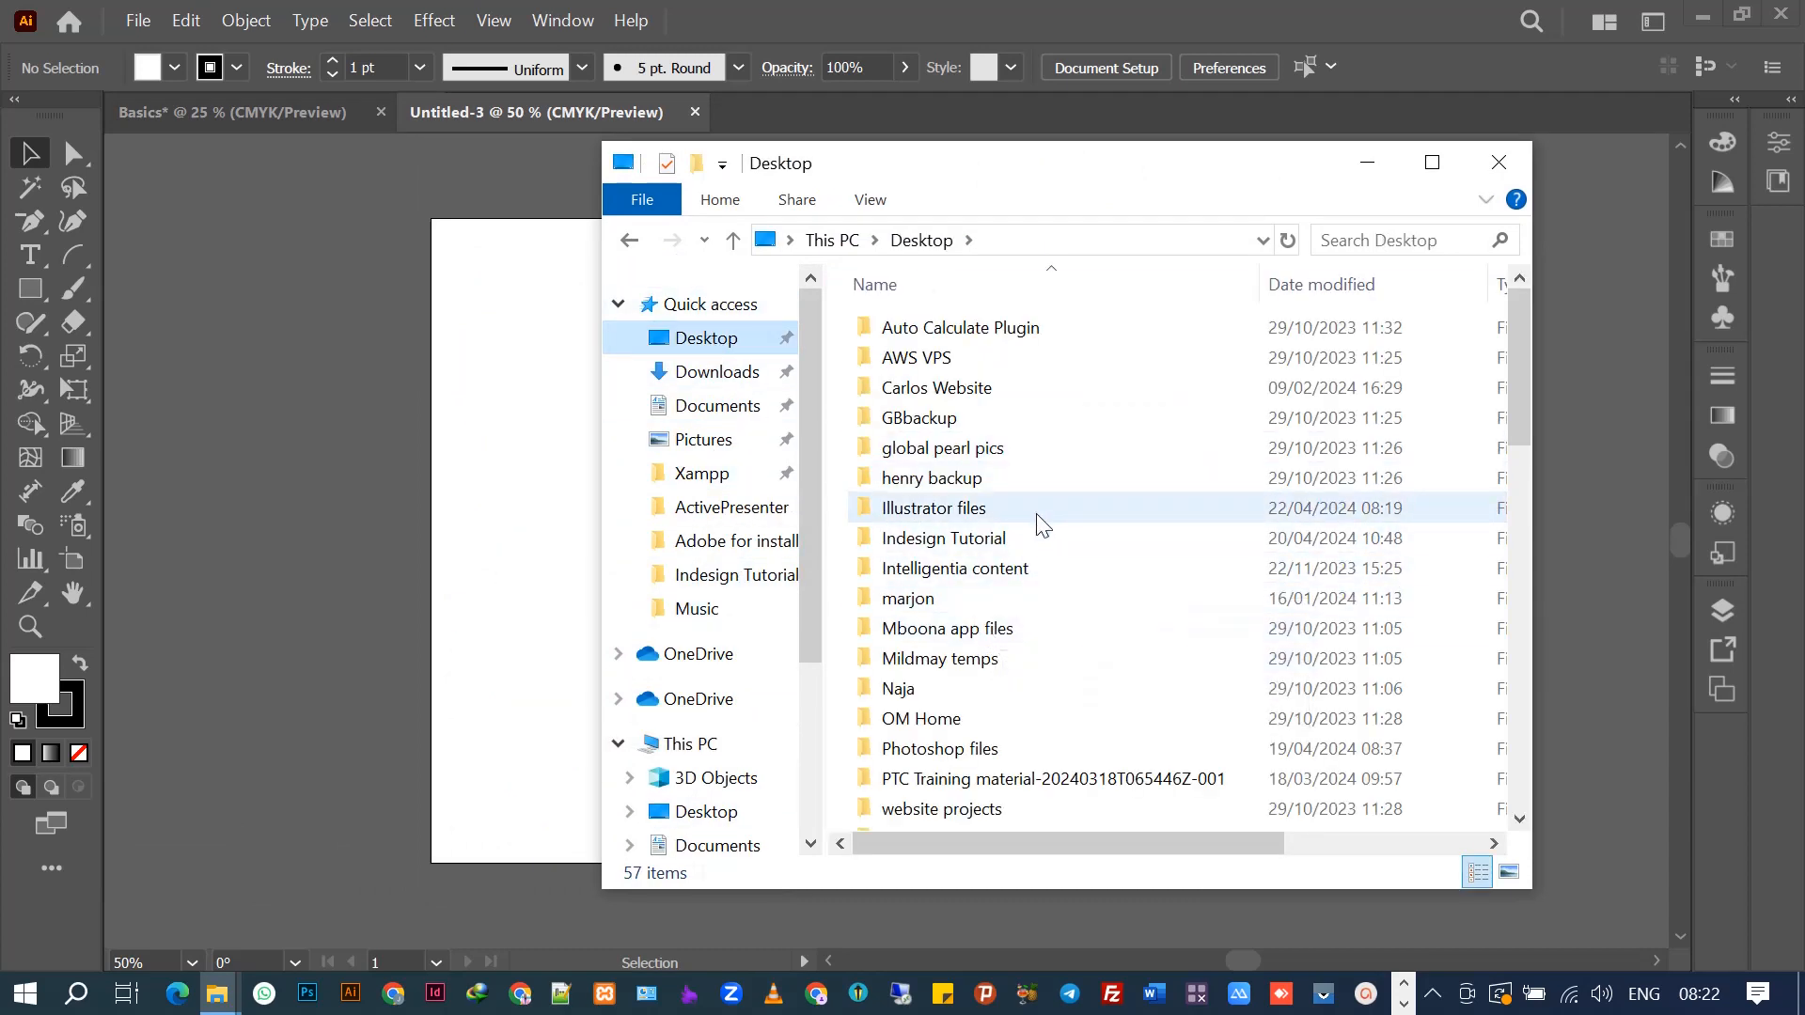
pyautogui.doubleClick(1037, 513)
# Step: Place bird logo.jpg from the folder onto the artboard and put the File Explorer window away
pyautogui.click(910, 370)
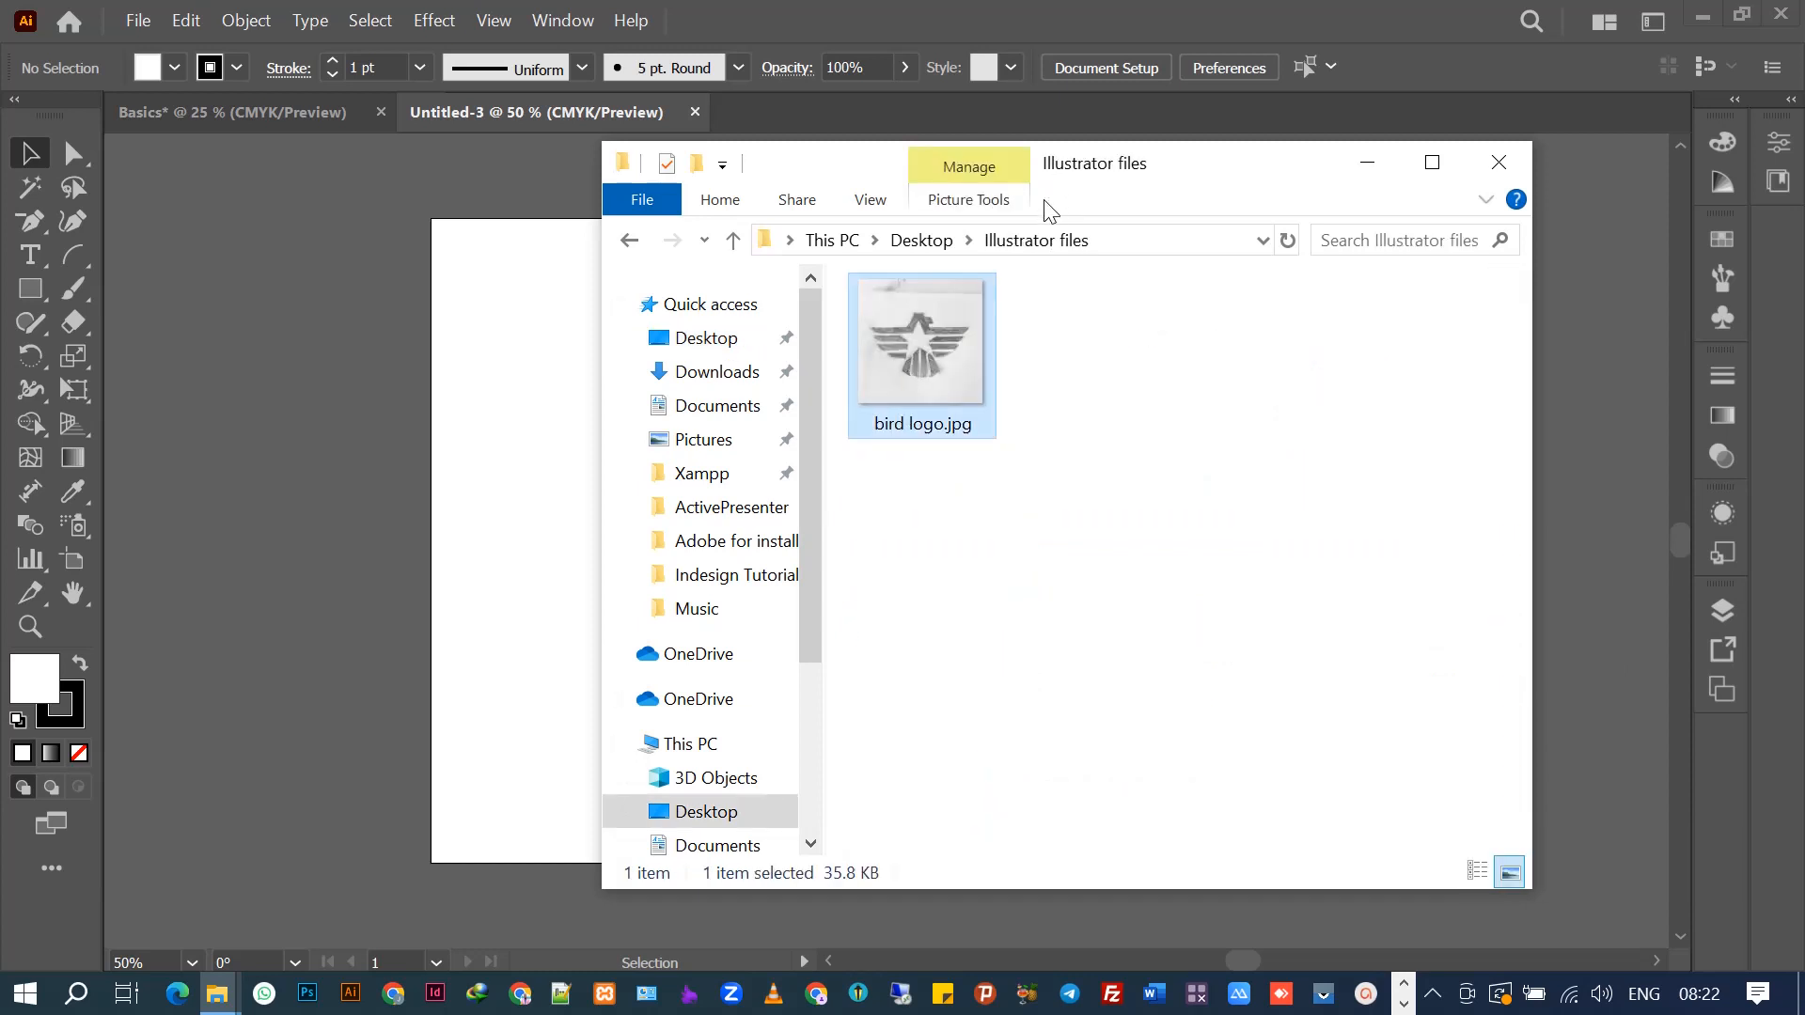
pyautogui.moveTo(1067, 173); pyautogui.dragTo(1535, 213)
pyautogui.moveTo(1375, 381); pyautogui.dragTo(831, 596)
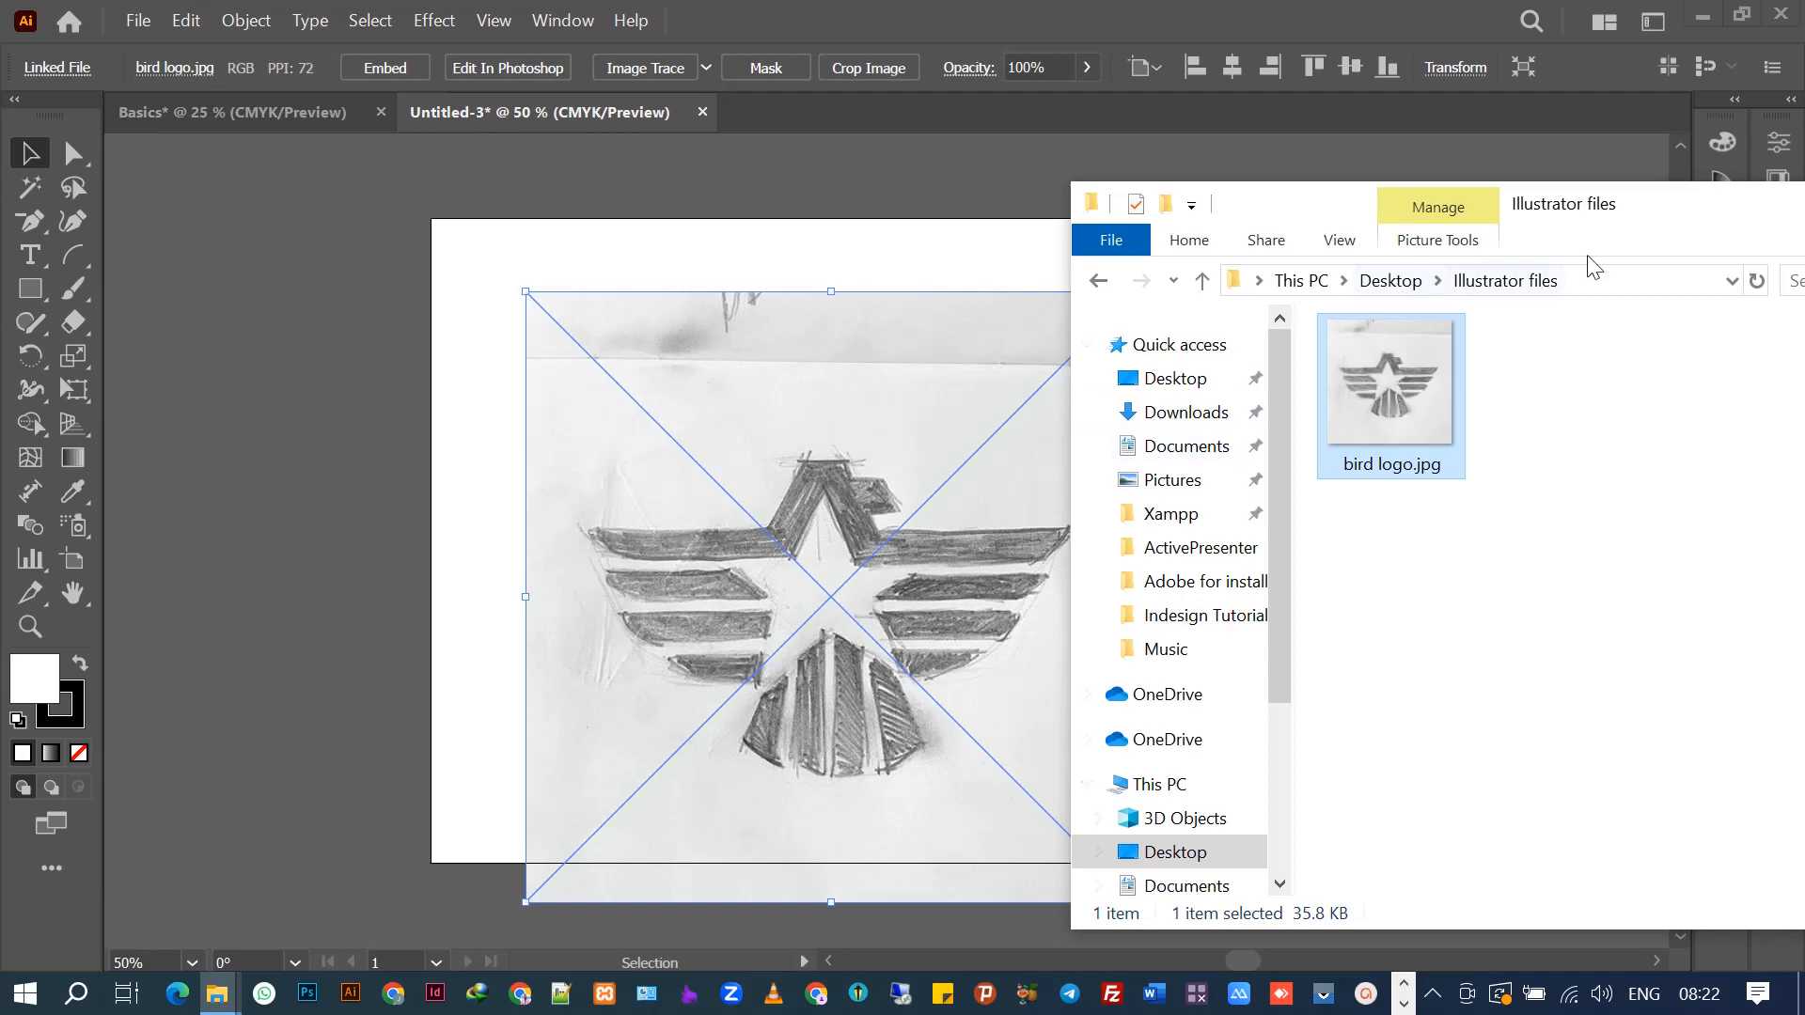
pyautogui.moveTo(1687, 206); pyautogui.dragTo(1177, 256)
pyautogui.click(1323, 264)
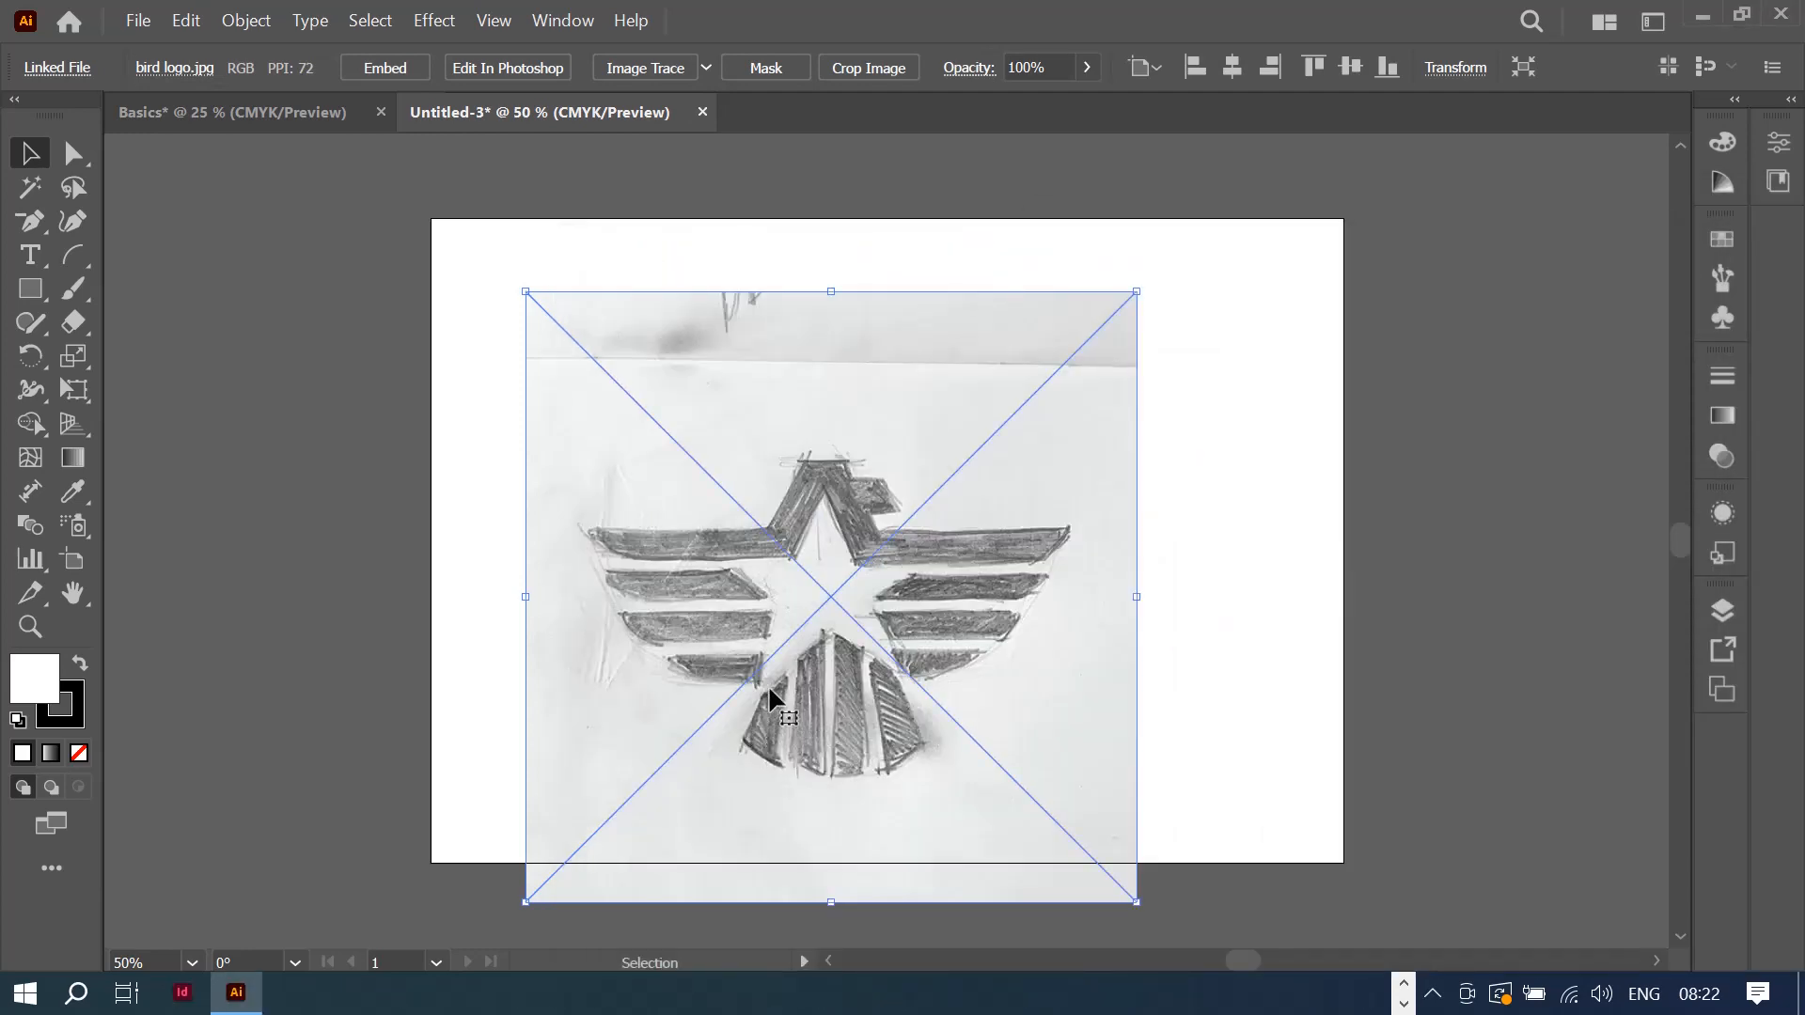
# Step: Enlarge the bird sketch proportionally until it extends past the artboard's top and bottom edges, and roughly centre it on the artboard
pyautogui.moveTo(807, 722); pyautogui.dragTo(899, 688)
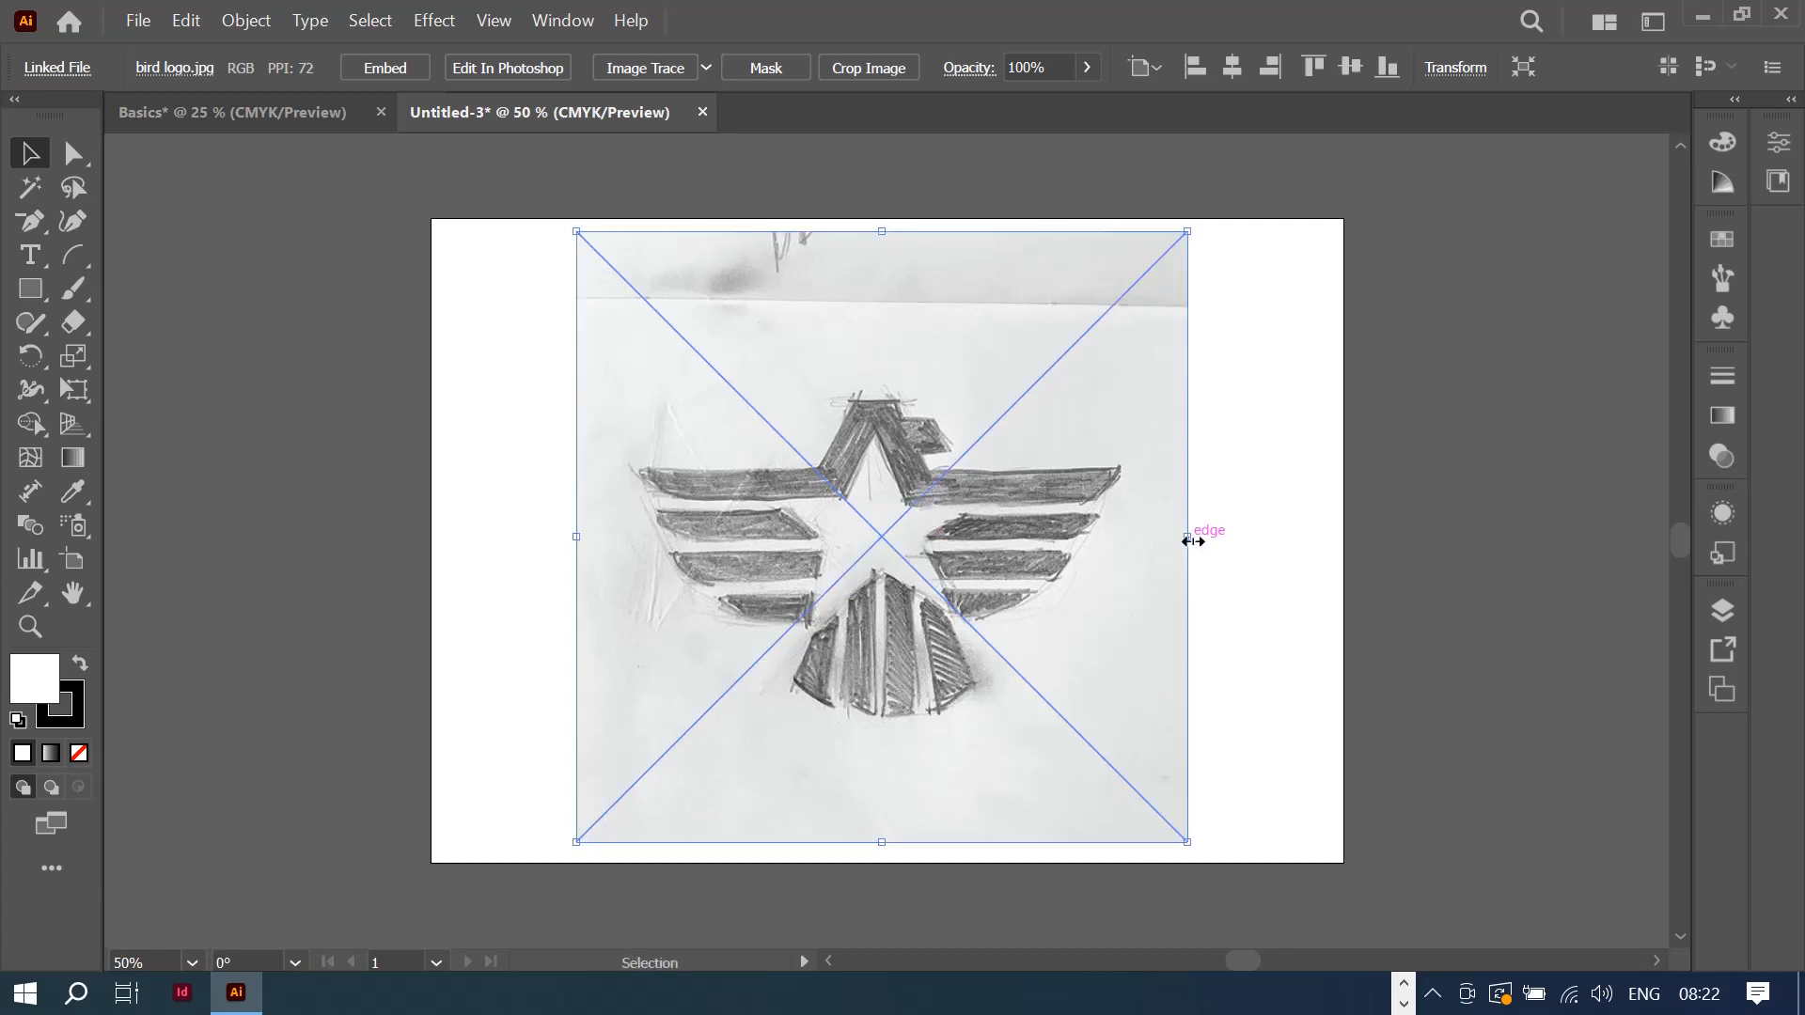
pyautogui.press('shift')
pyautogui.moveTo(1188, 540); pyautogui.dragTo(1345, 669)
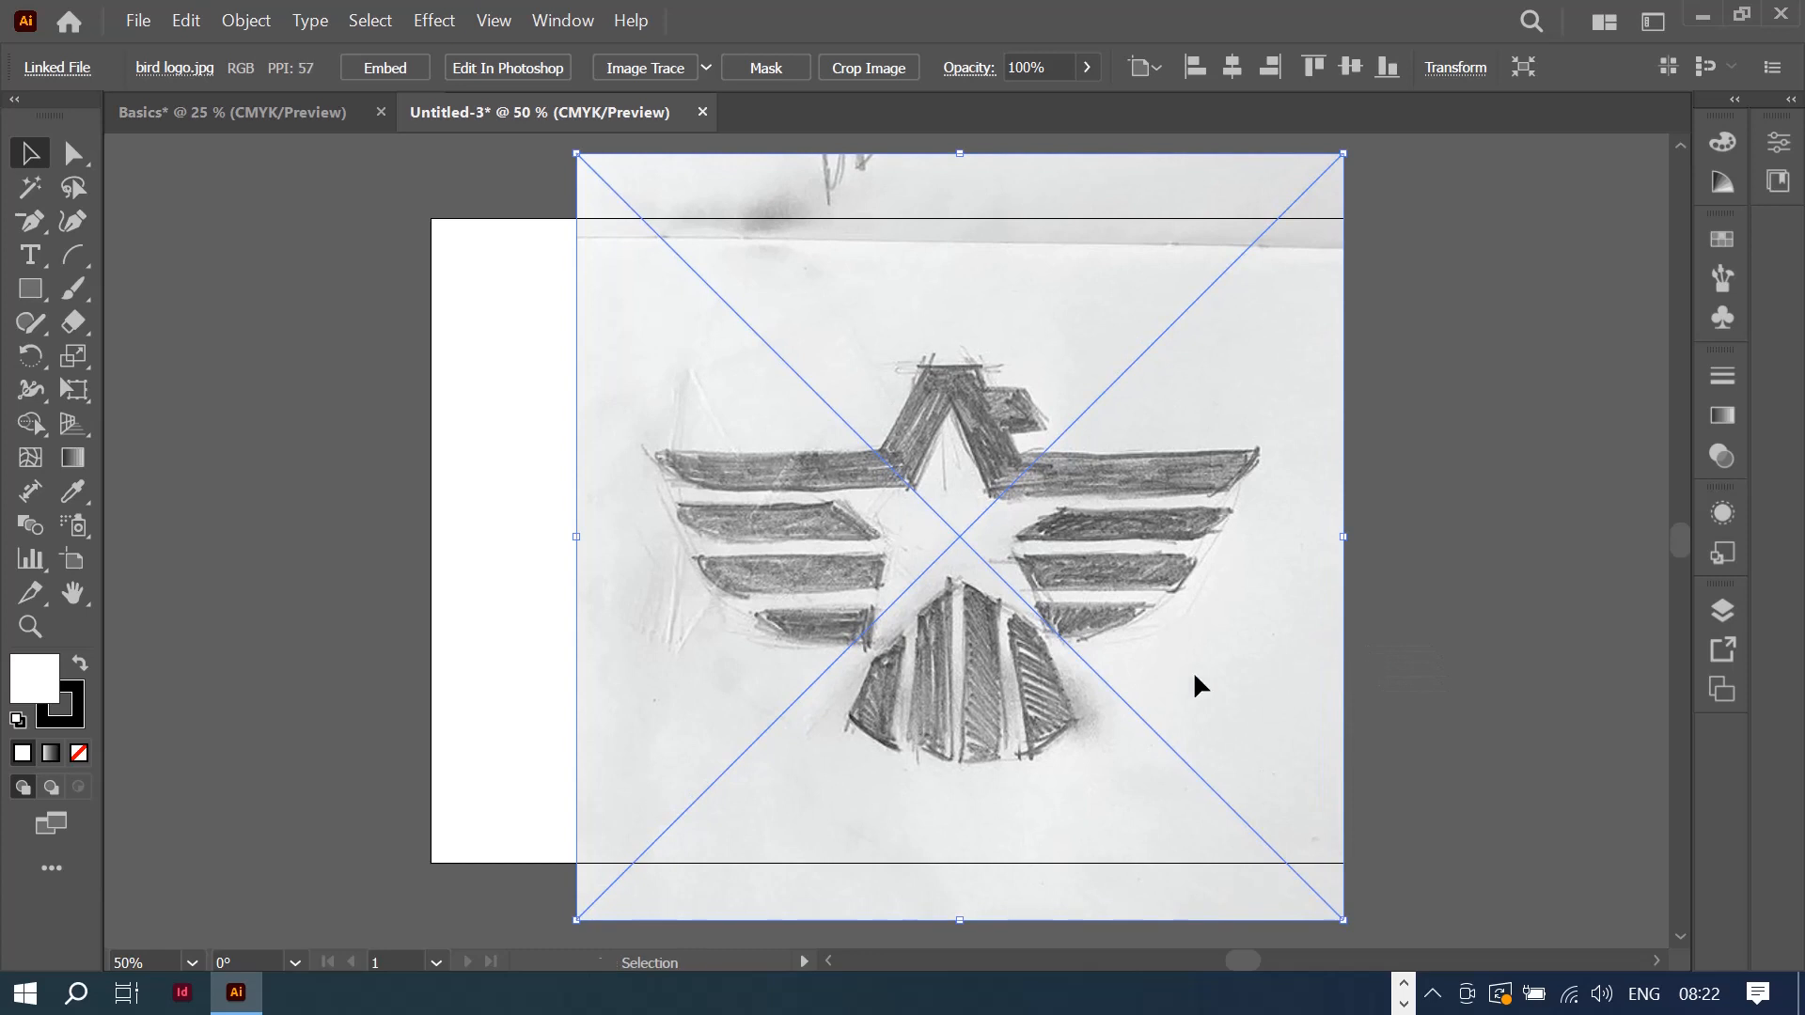
pyautogui.moveTo(1193, 669); pyautogui.dragTo(1130, 677)
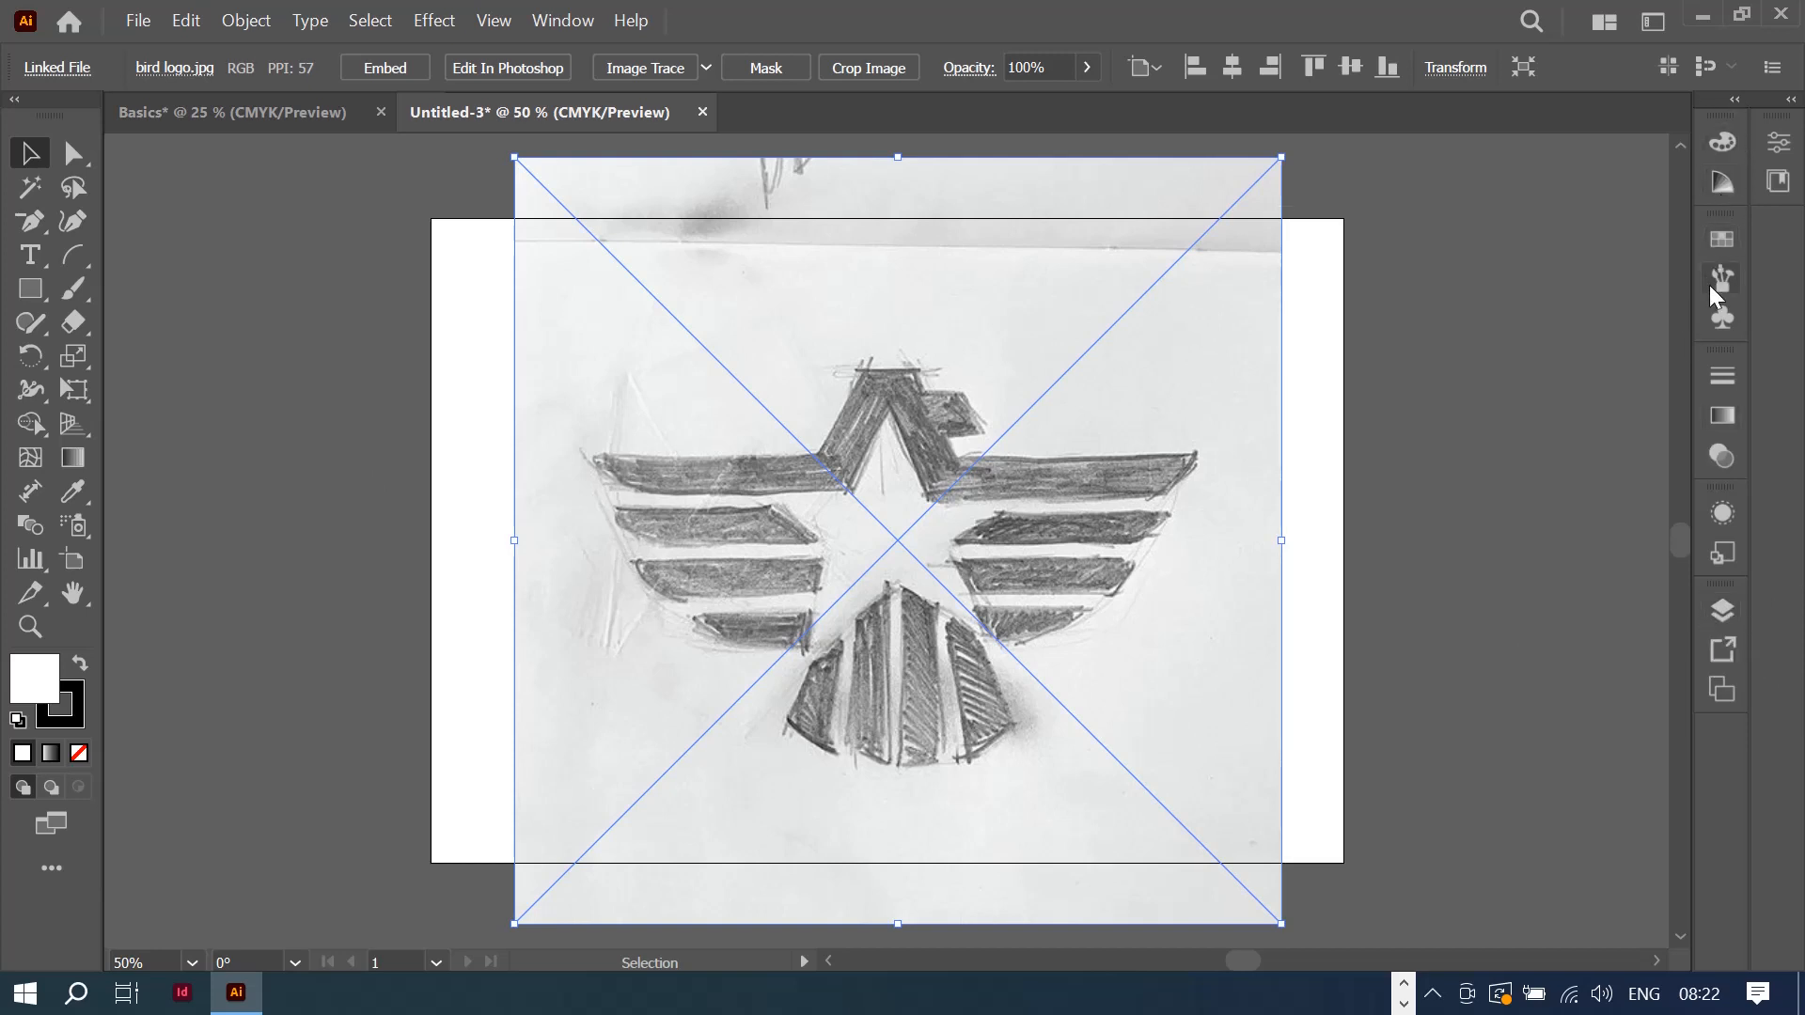
# Step: Check the contents of Layer 1 and add a new layer above it
pyautogui.click(1729, 611)
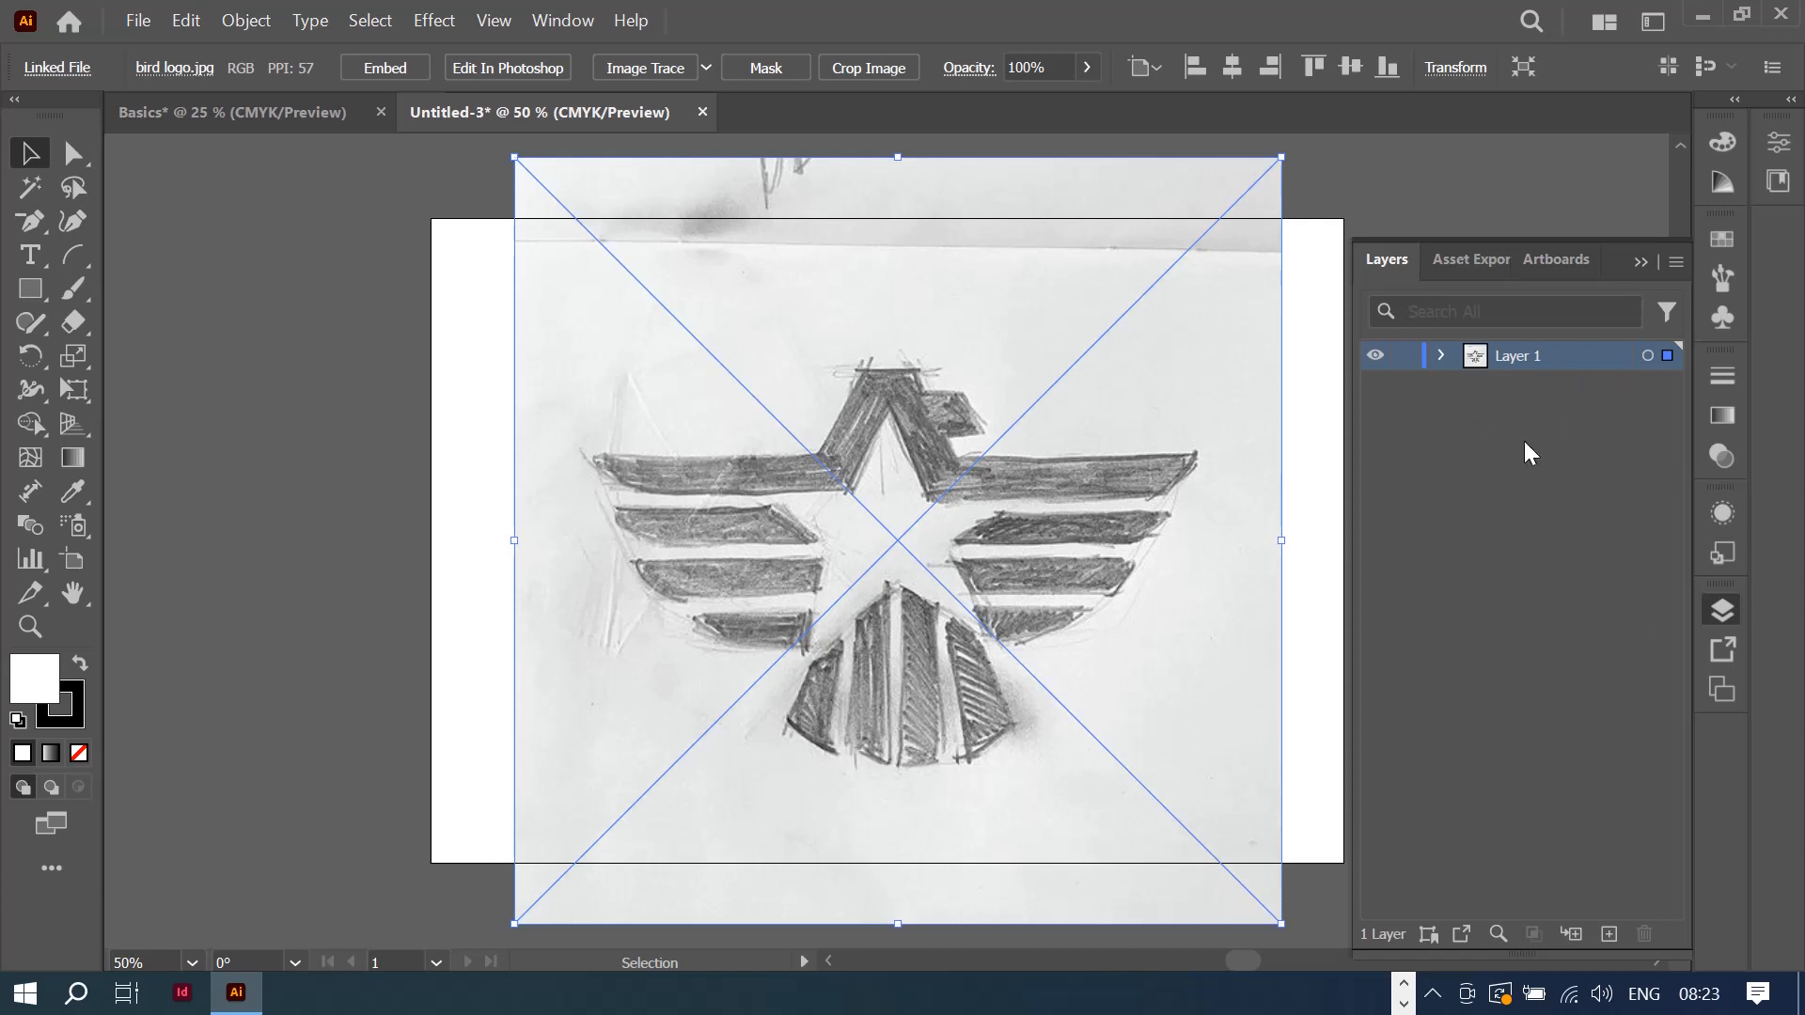
pyautogui.click(1442, 355)
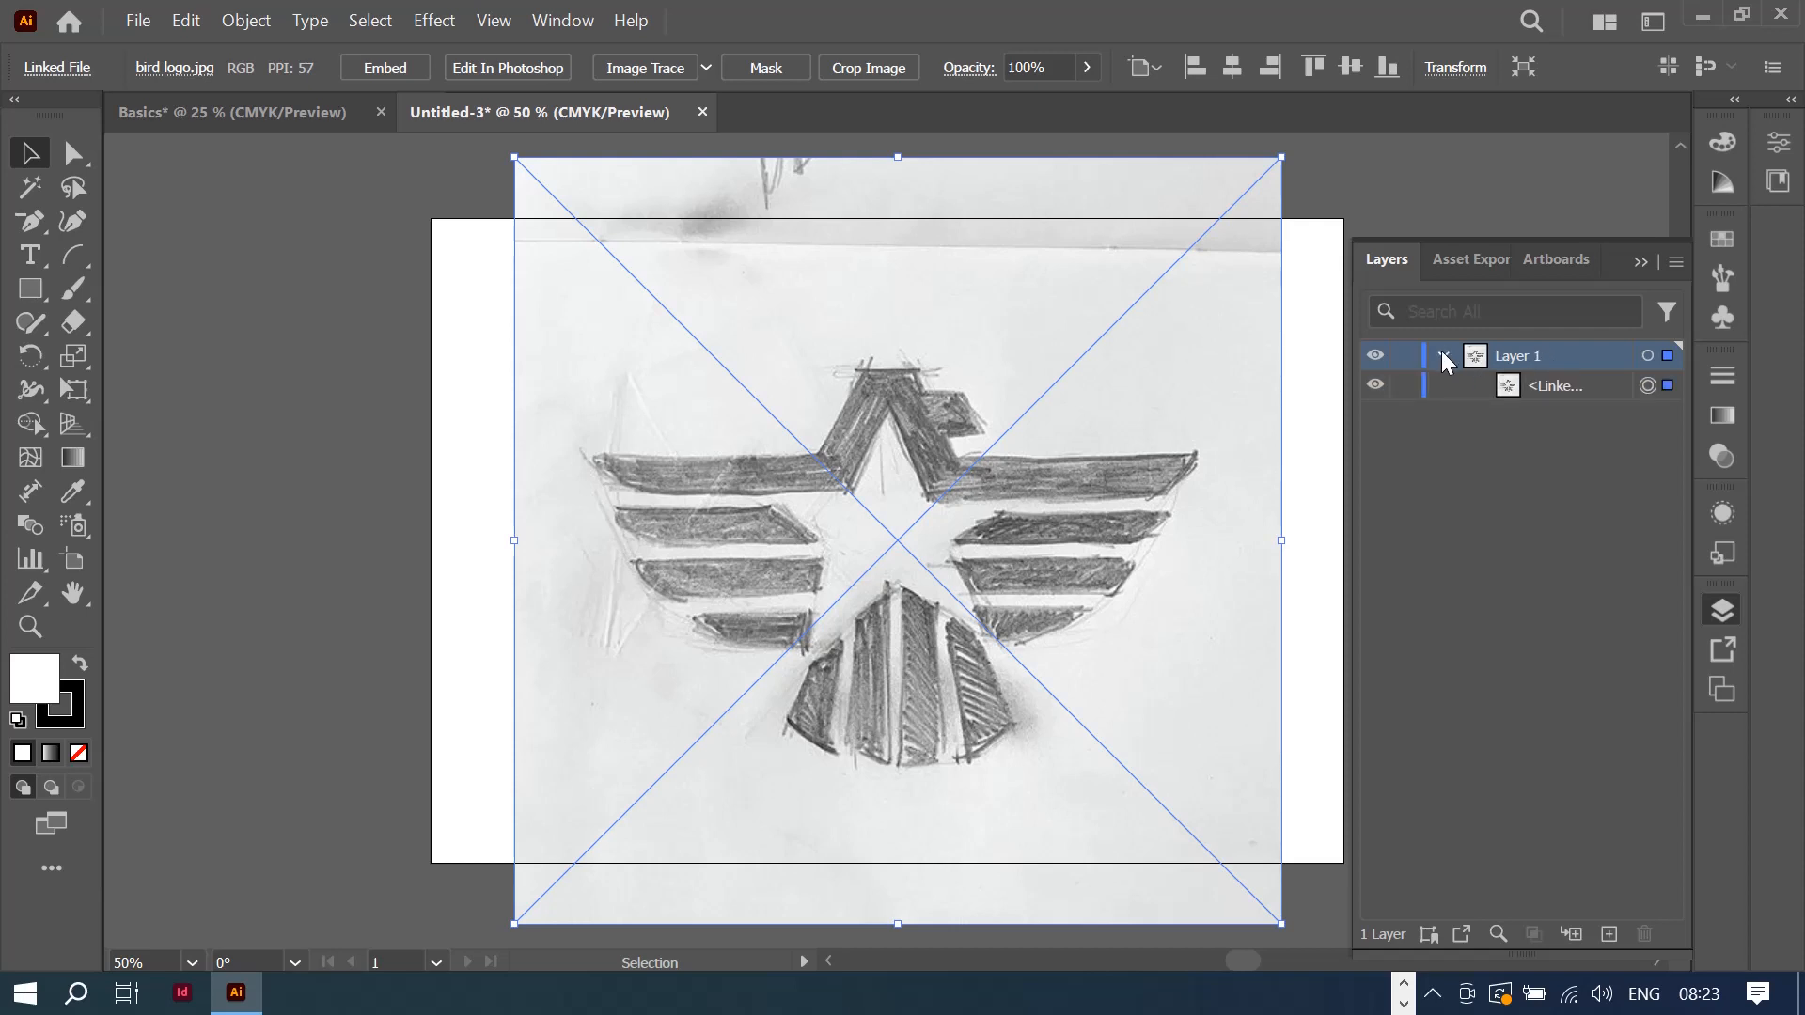
pyautogui.click(1443, 357)
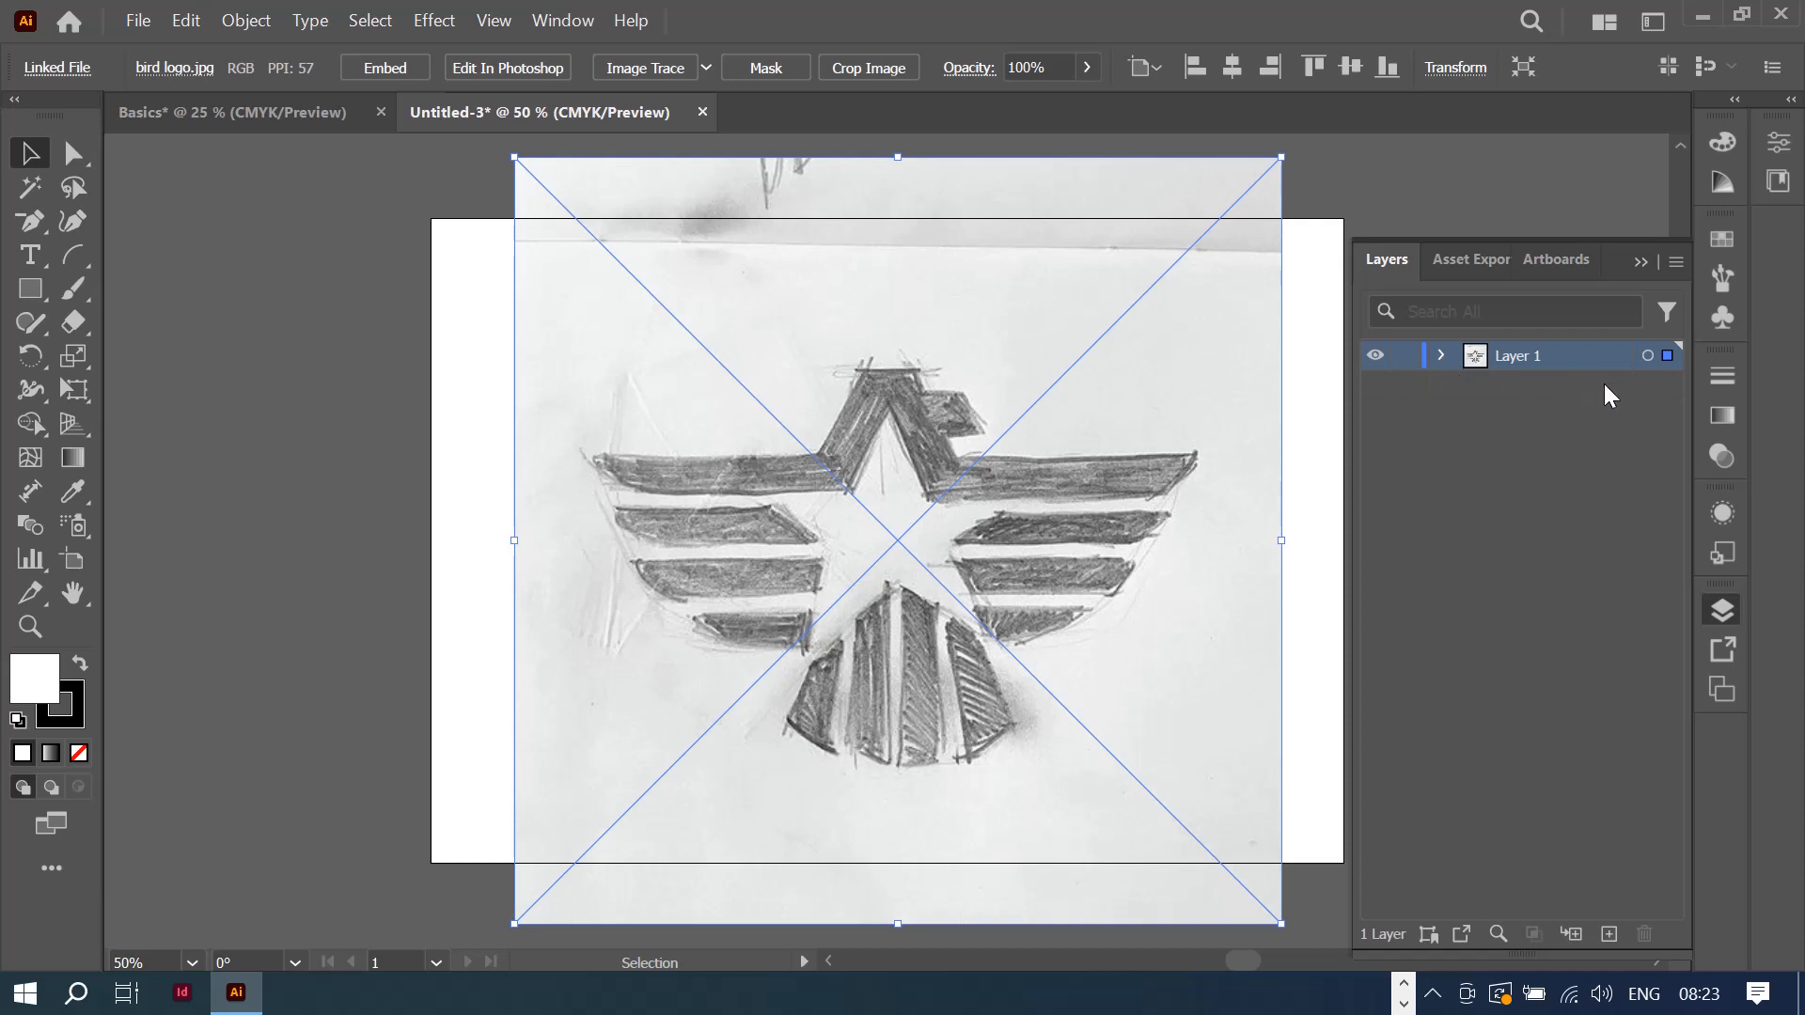
pyautogui.click(1608, 934)
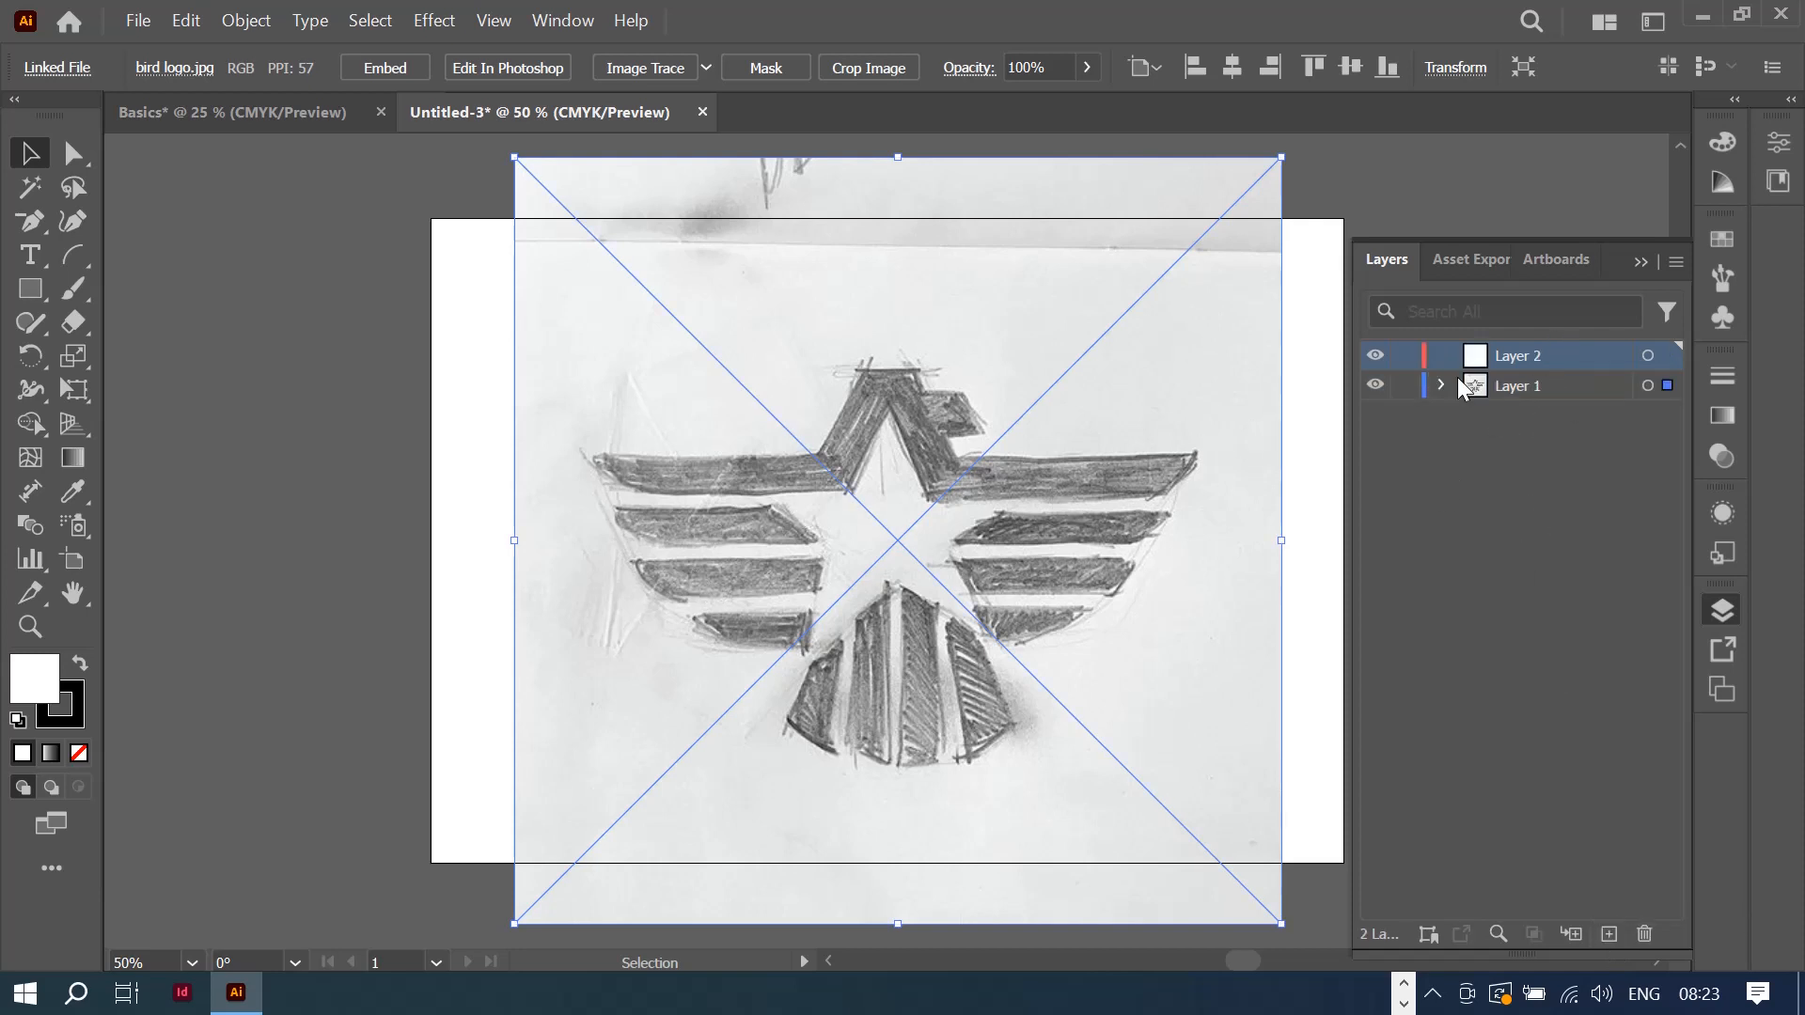
# Step: Lock Layer 1 holding the sketch, and hide it briefly before showing it again
pyautogui.click(1405, 386)
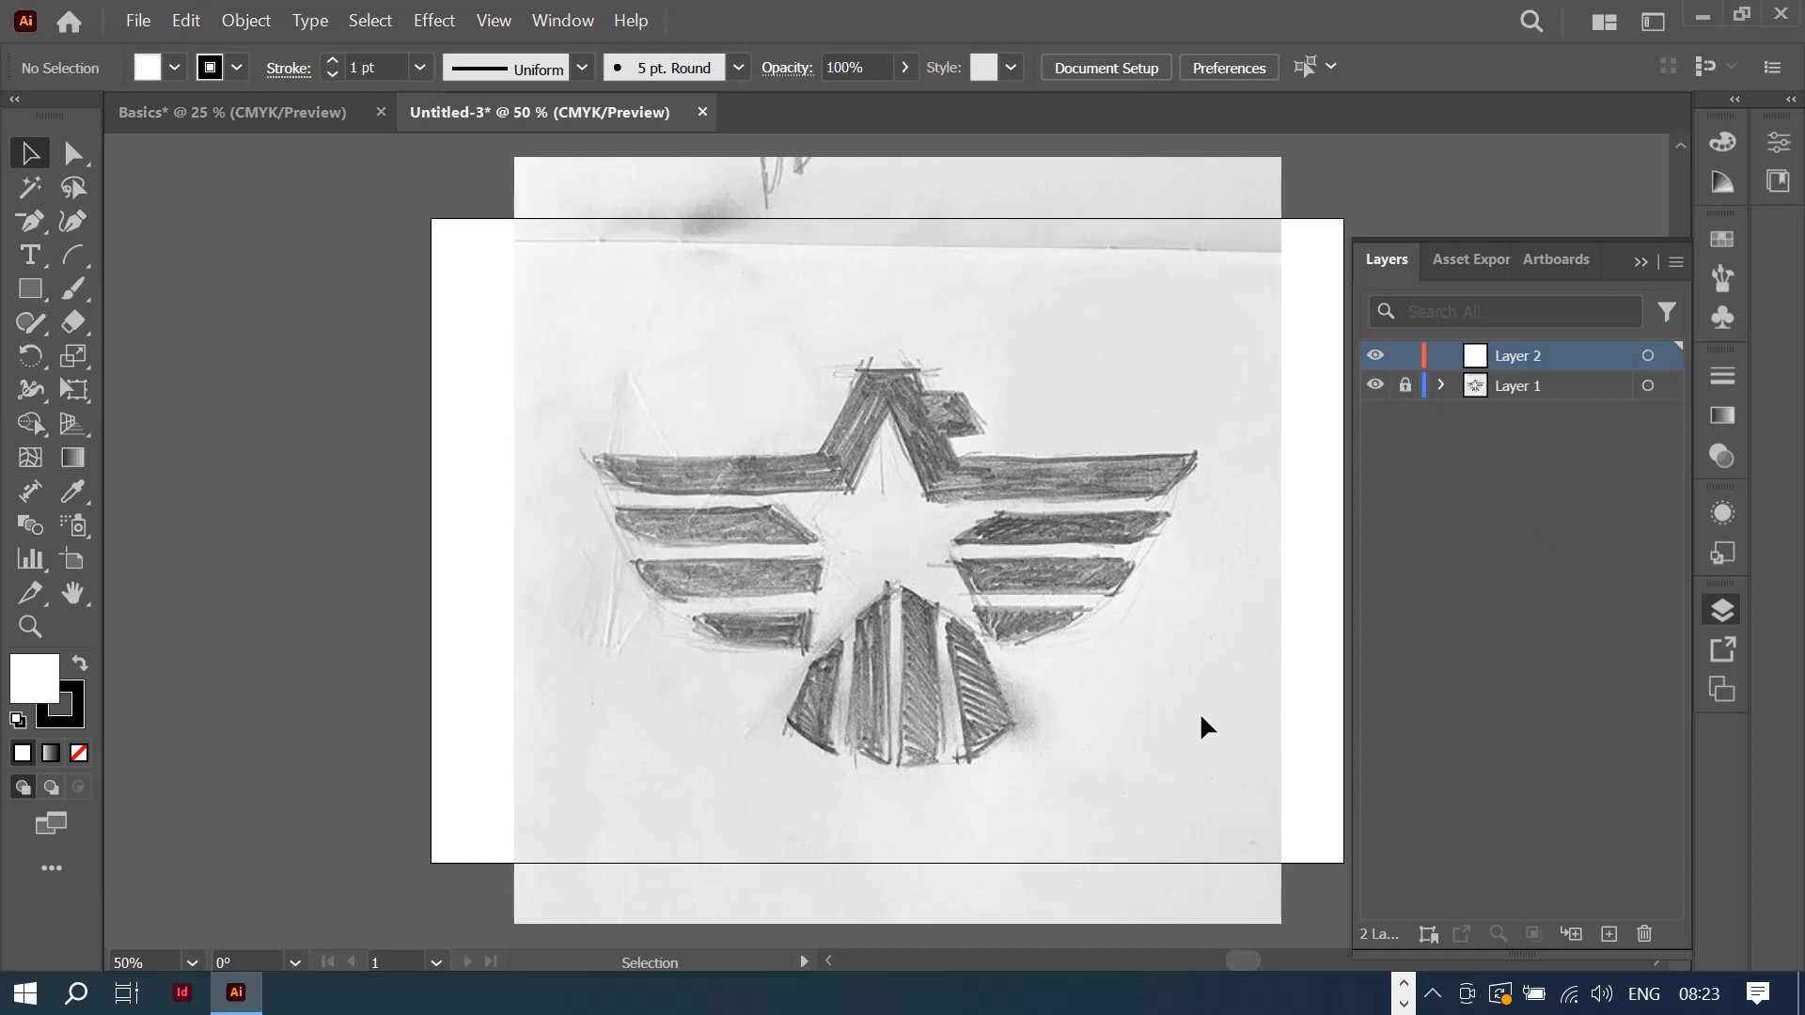
pyautogui.click(1374, 387)
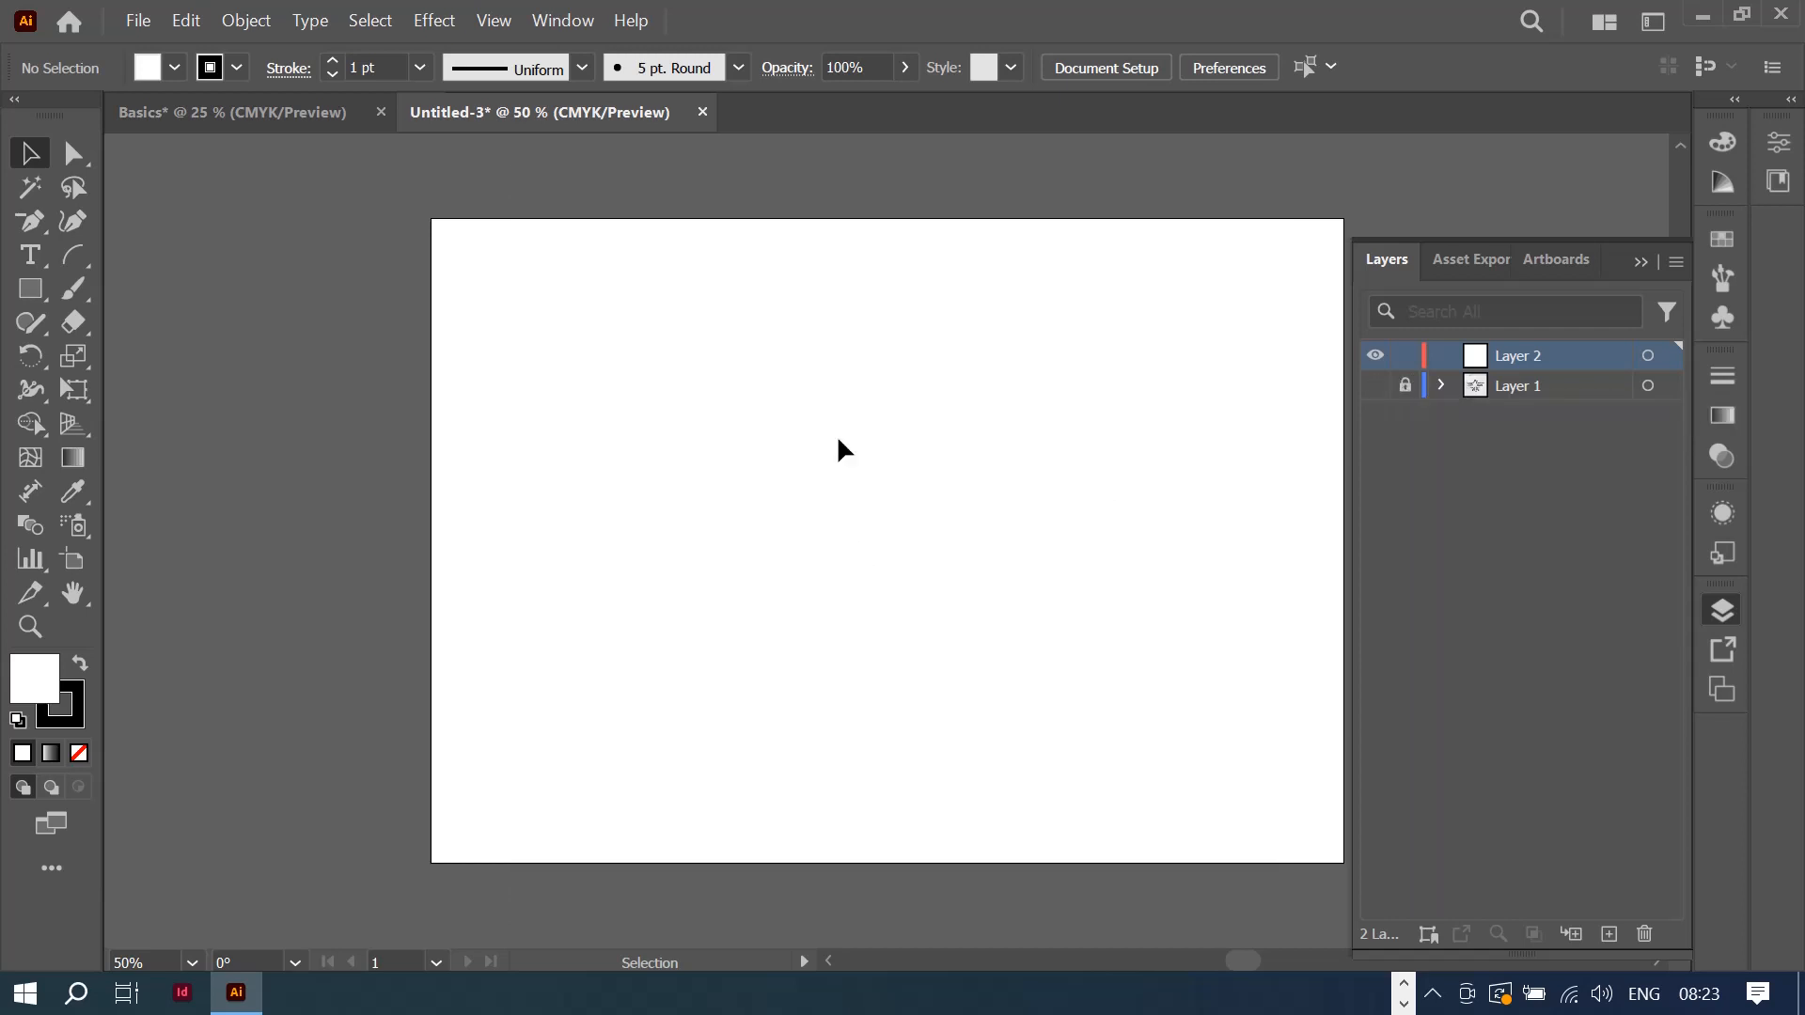
pyautogui.click(1375, 386)
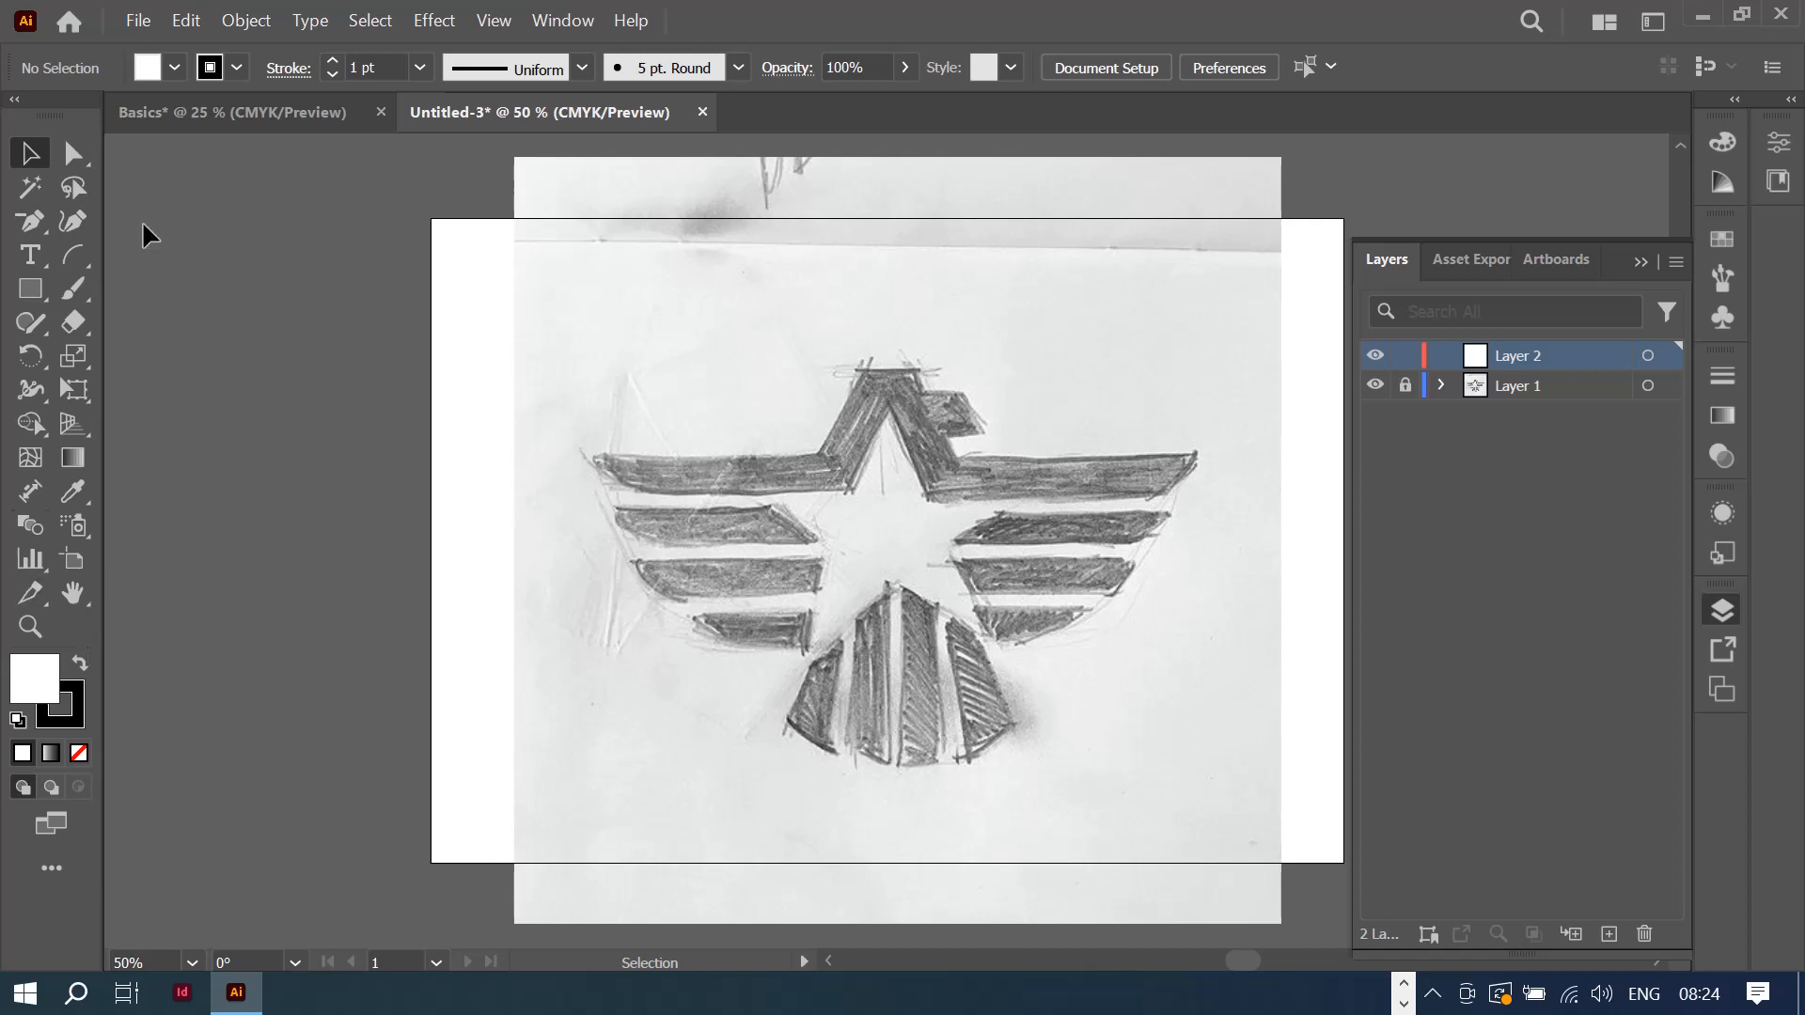
# Step: With the Pen tool, trace straight segments from the upper left wing tip along the wing and over the head to the beak tip
pyautogui.click(41, 220)
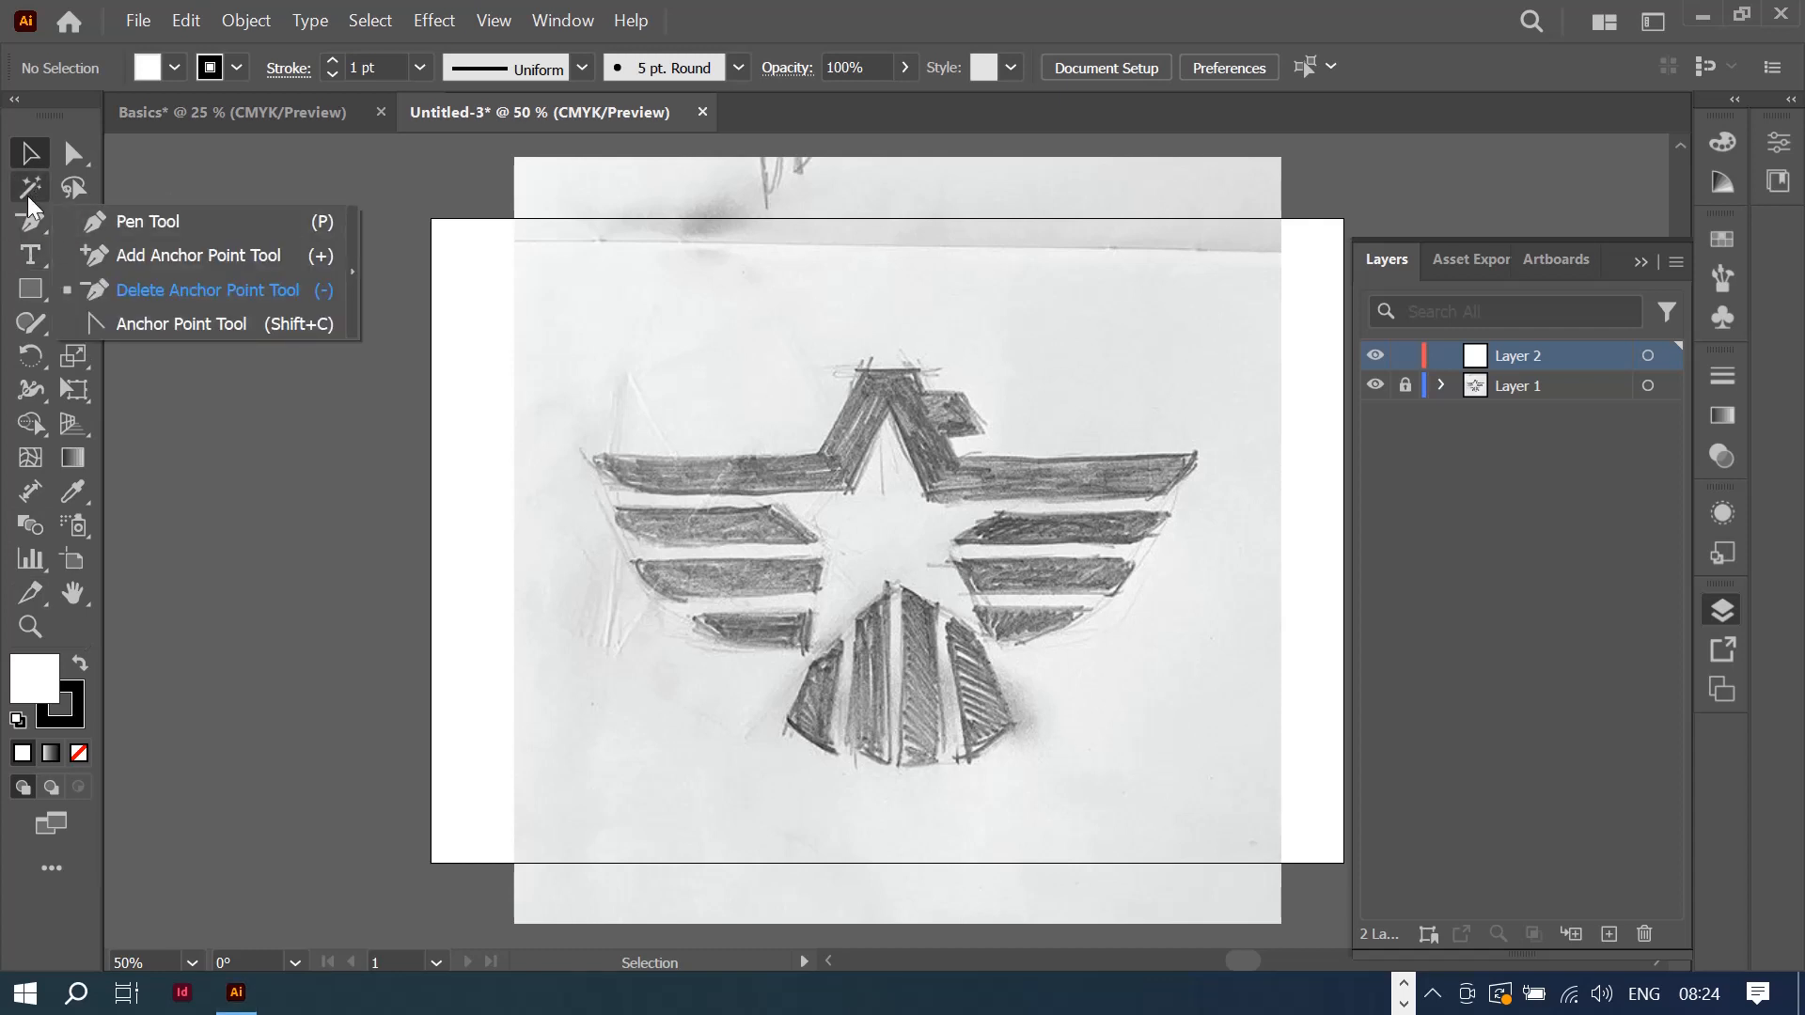
pyautogui.click(162, 223)
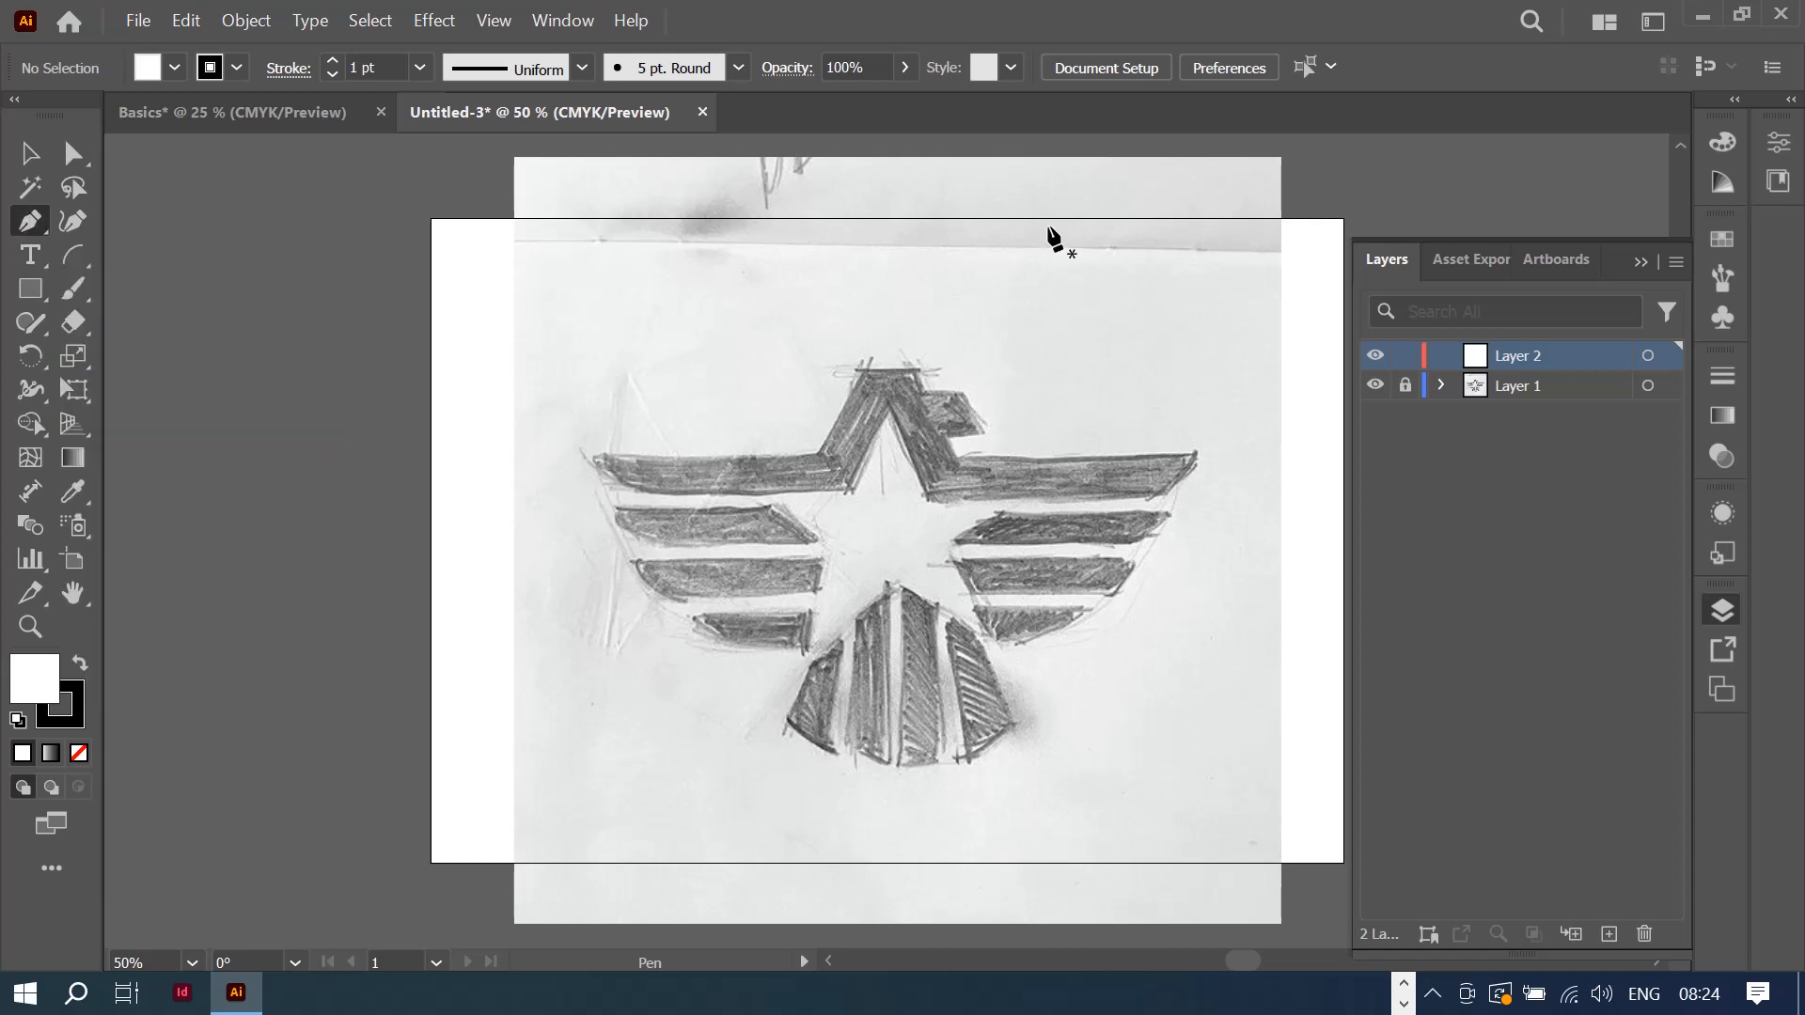
pyautogui.click(593, 453)
pyautogui.click(816, 453)
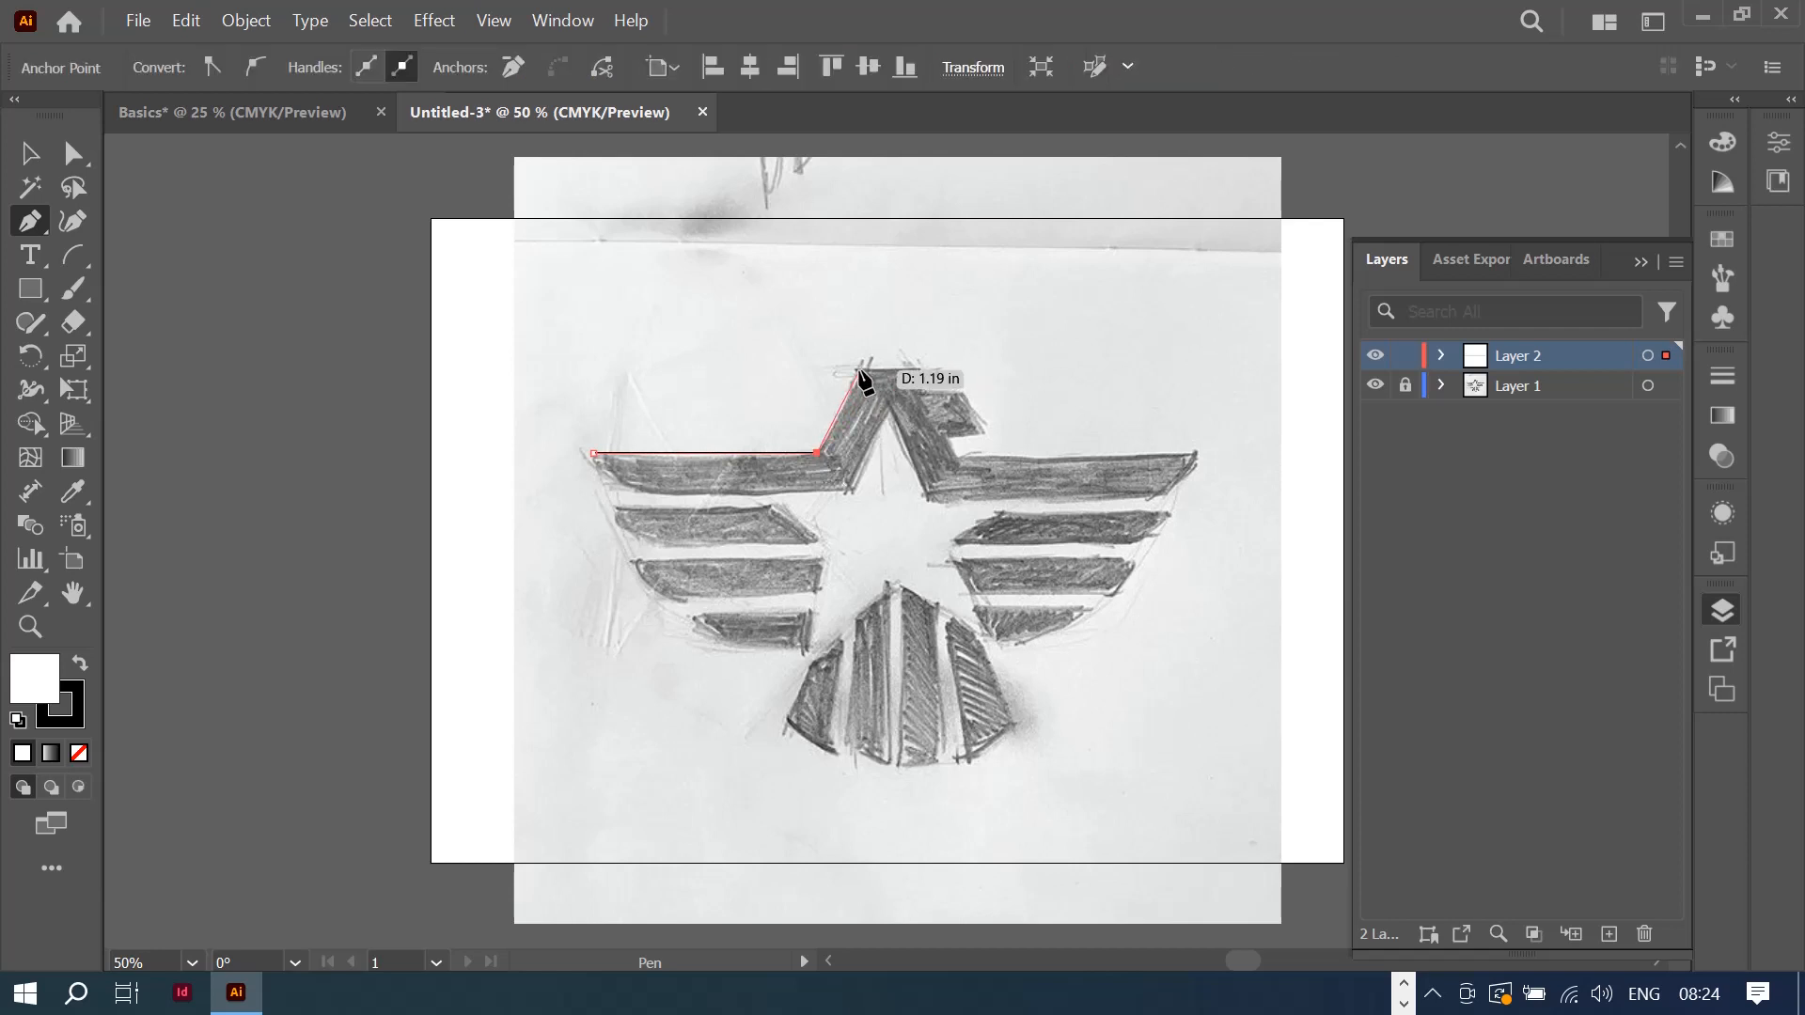
pyautogui.click(863, 373)
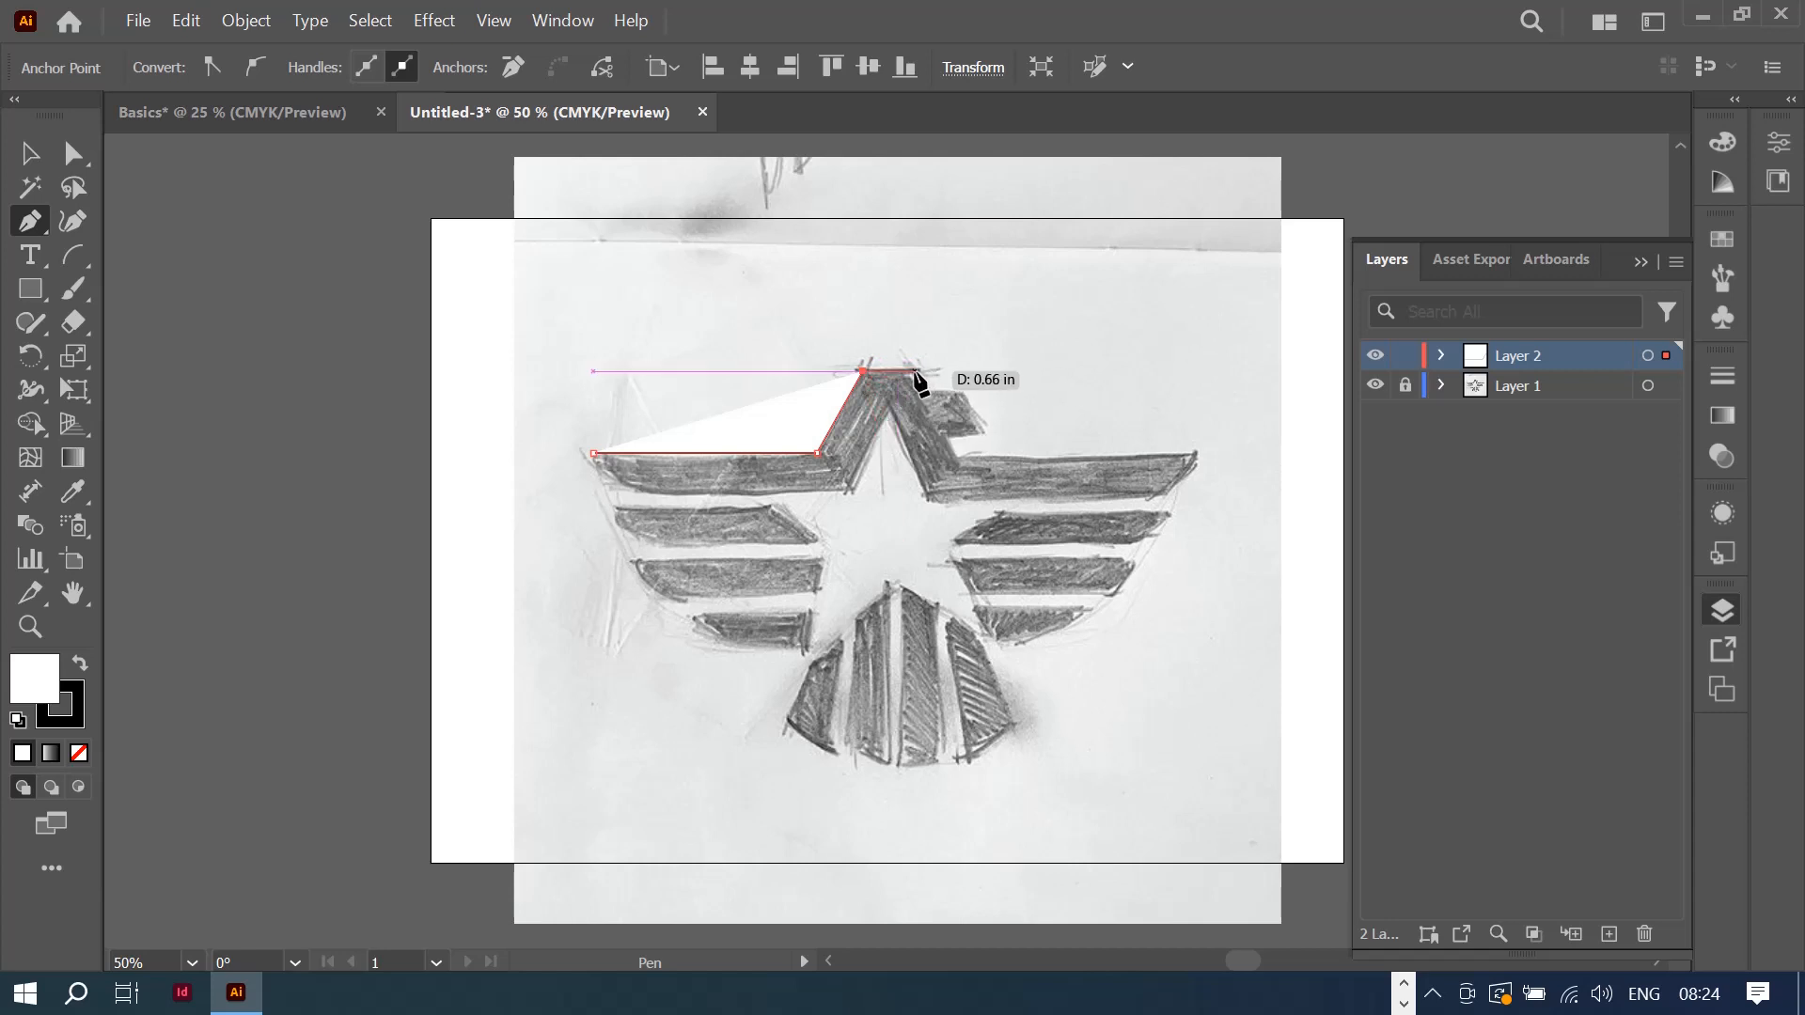
pyautogui.click(916, 373)
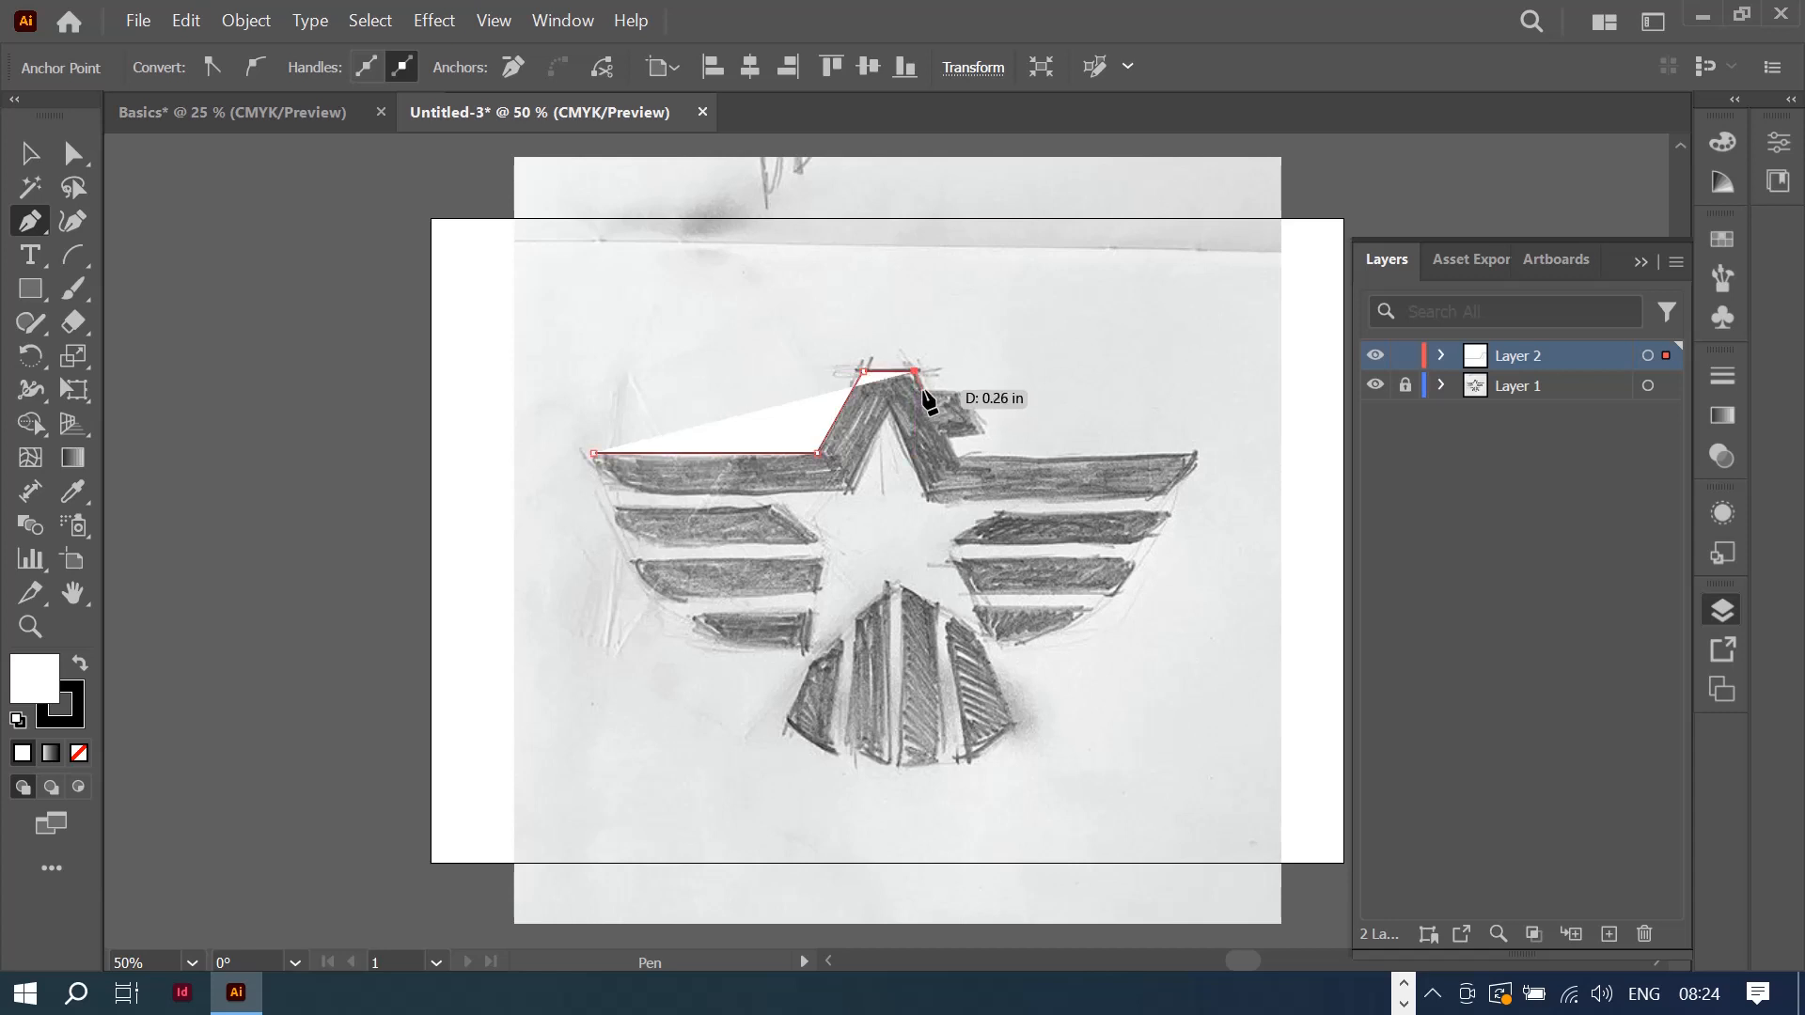
pyautogui.click(925, 391)
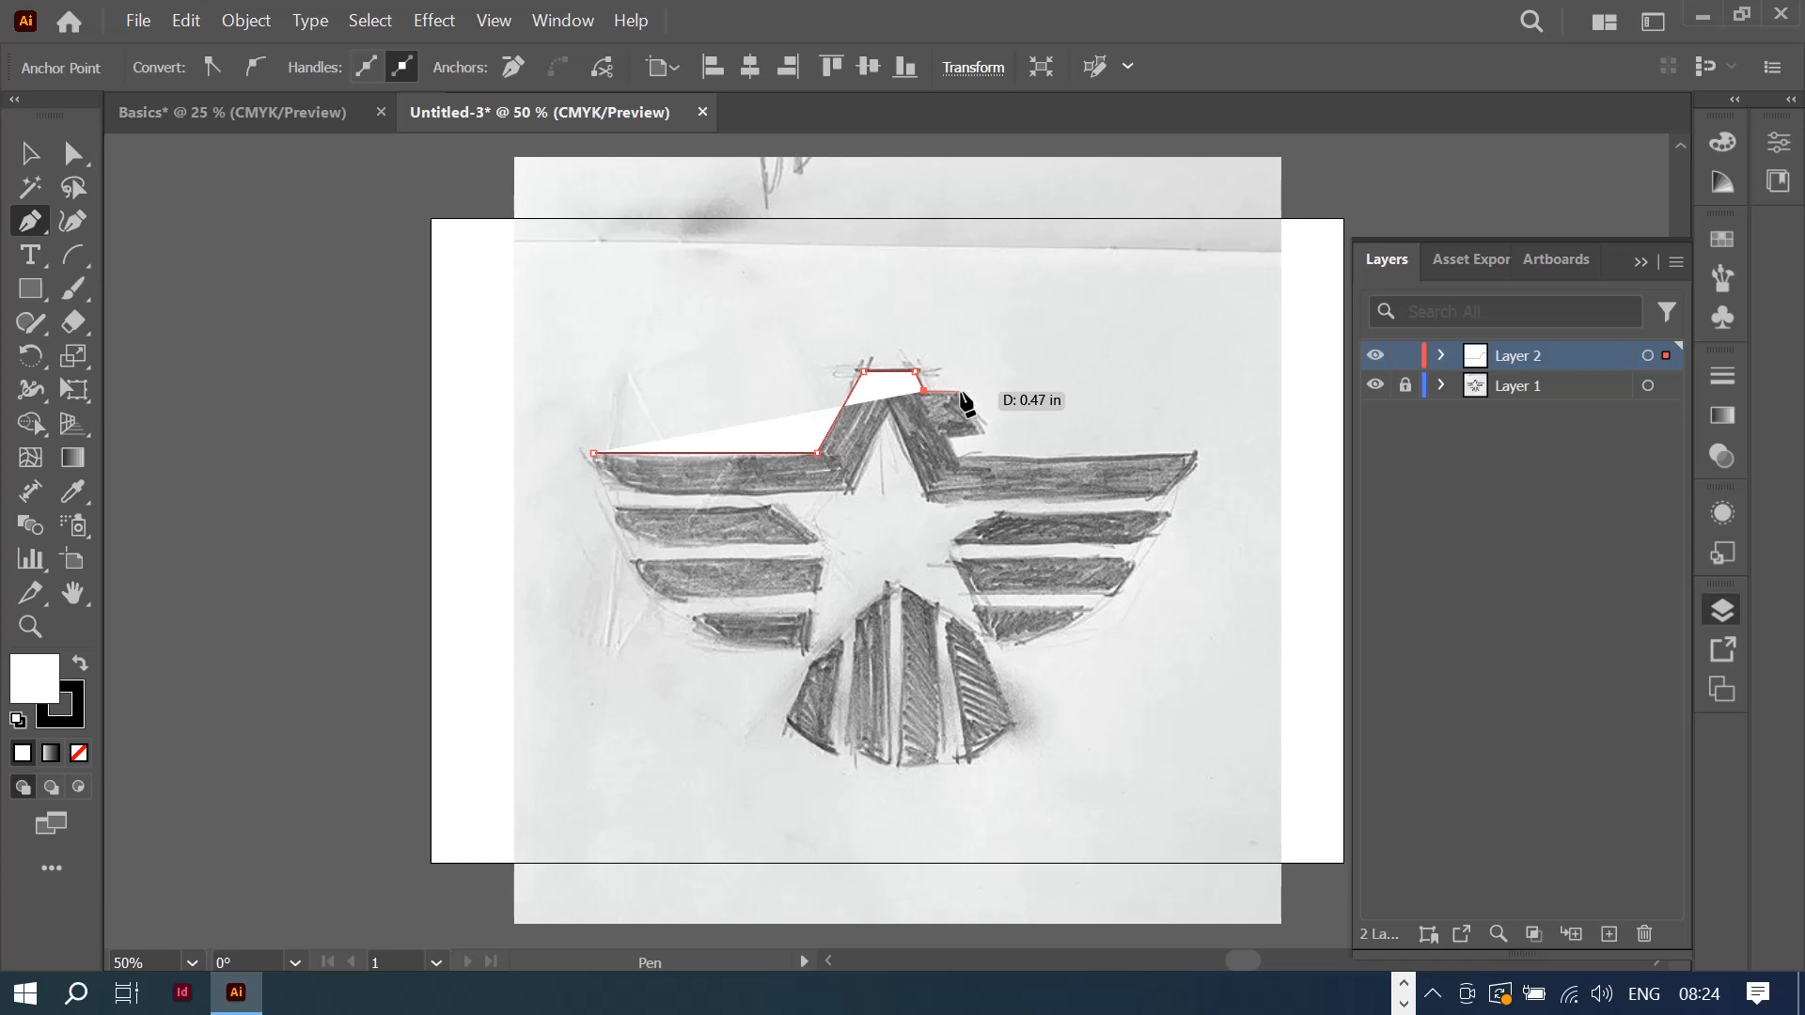
pyautogui.click(960, 391)
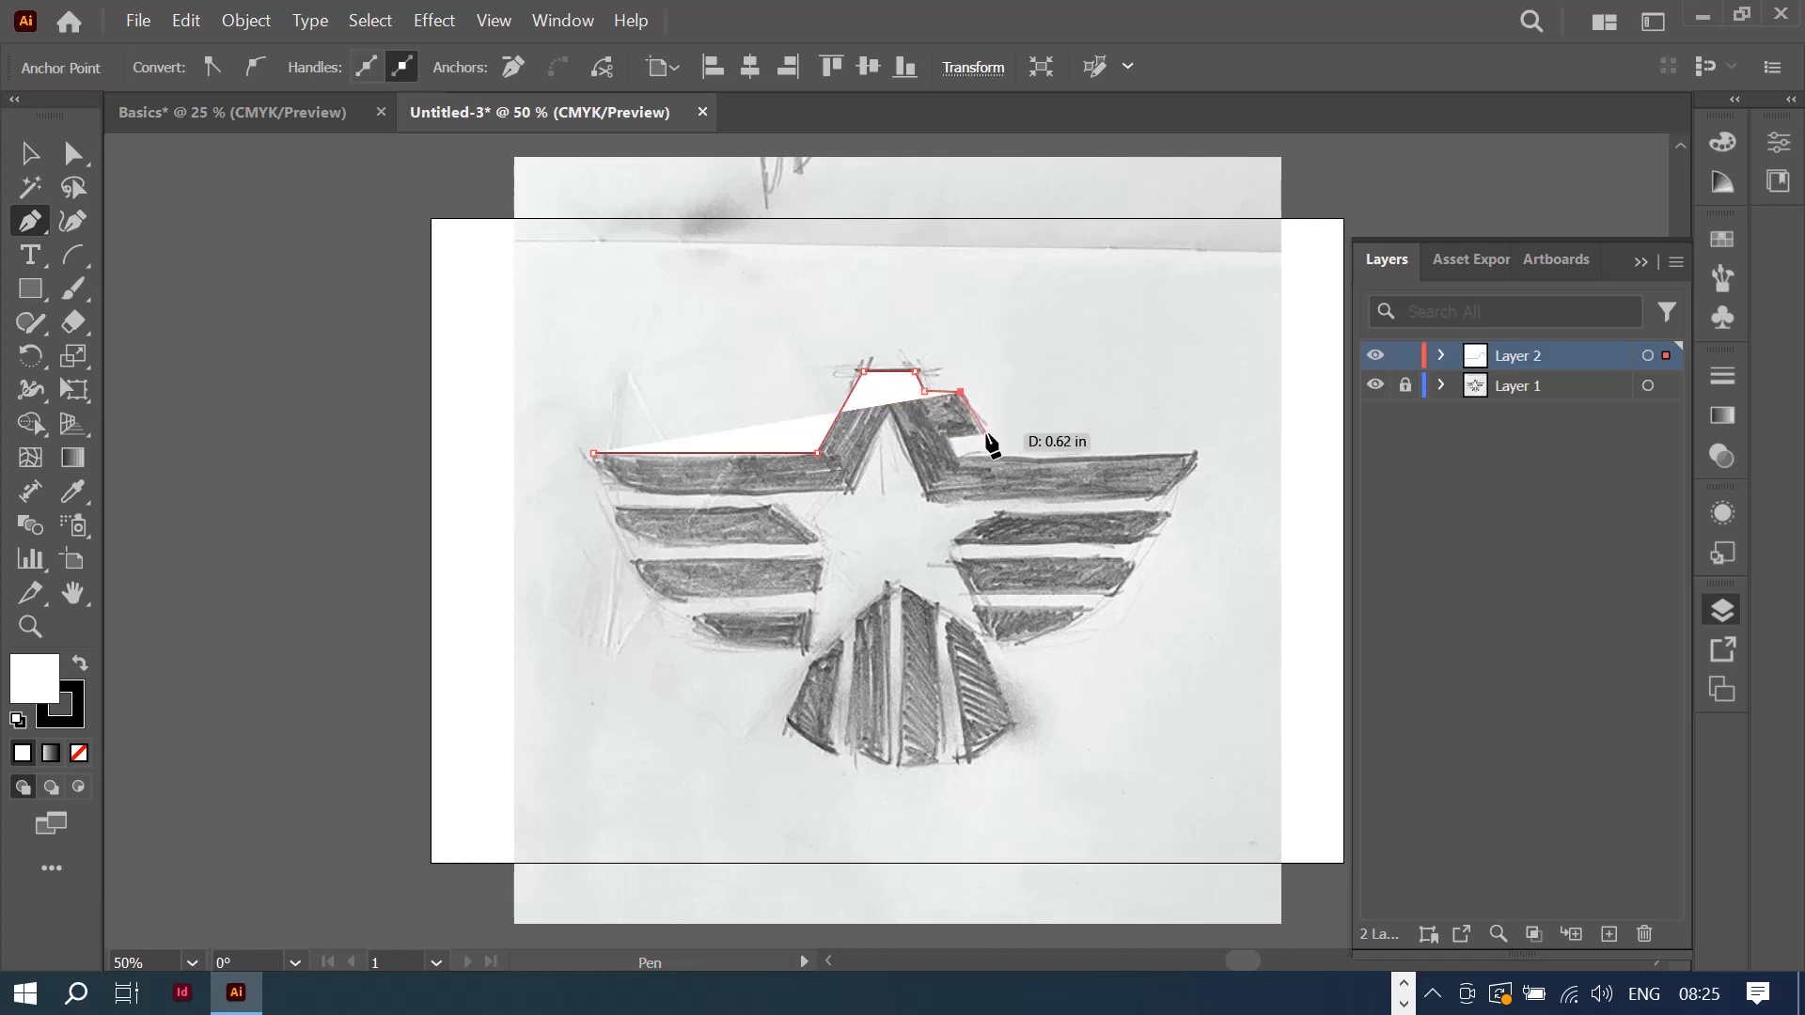
pyautogui.click(986, 432)
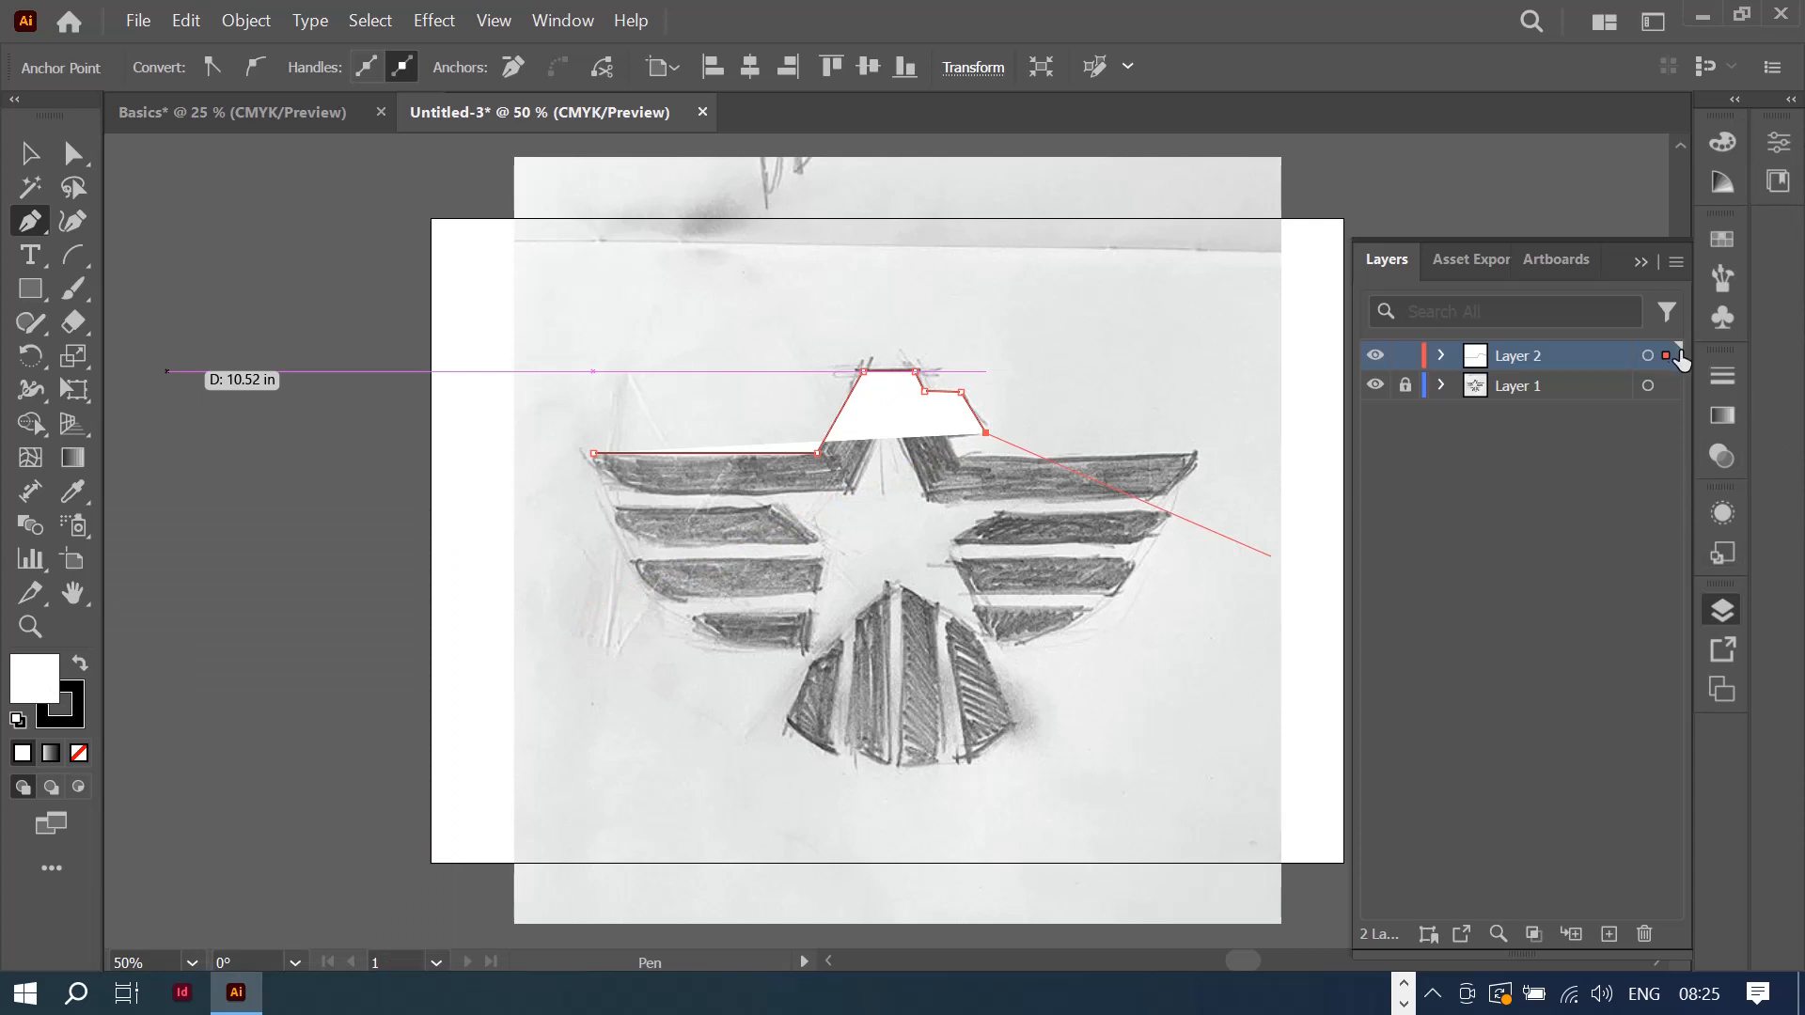
# Step: Set the fill of the traced path to None, keeping the black 1 pt stroke
pyautogui.click(1783, 145)
pyautogui.scroll(-3, 1576, 743)
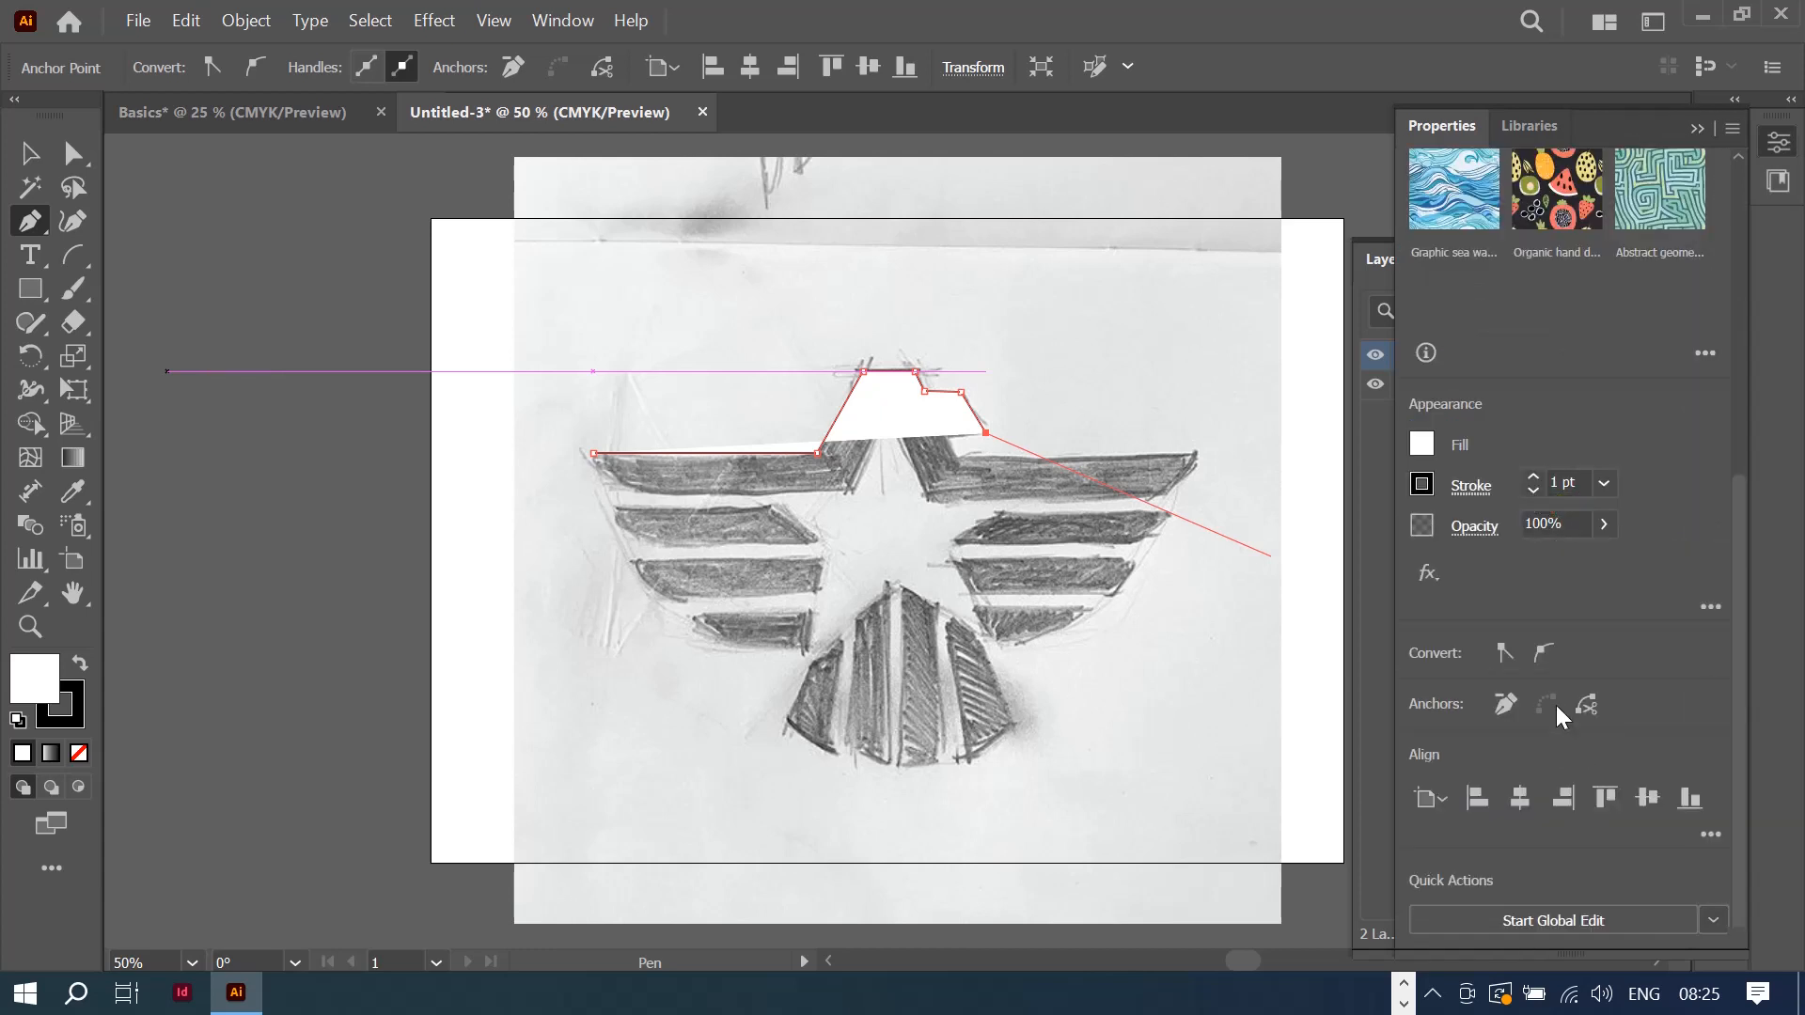
pyautogui.click(1427, 452)
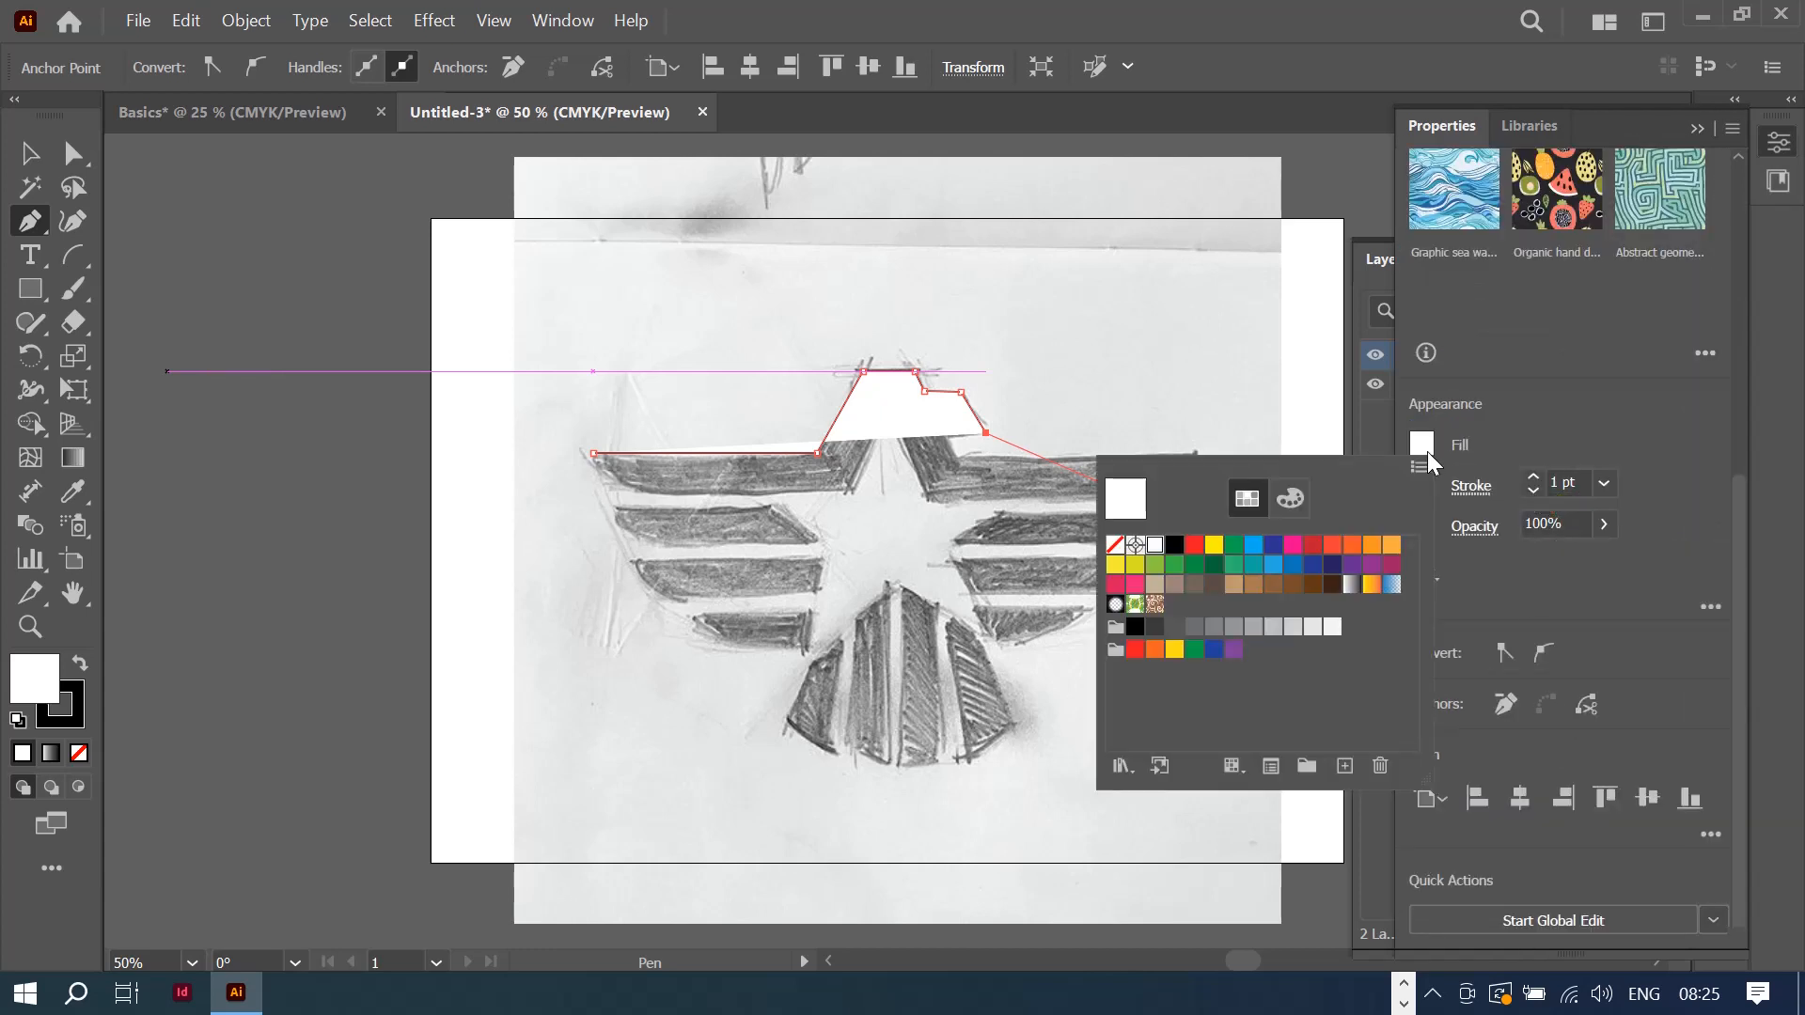
pyautogui.click(1115, 544)
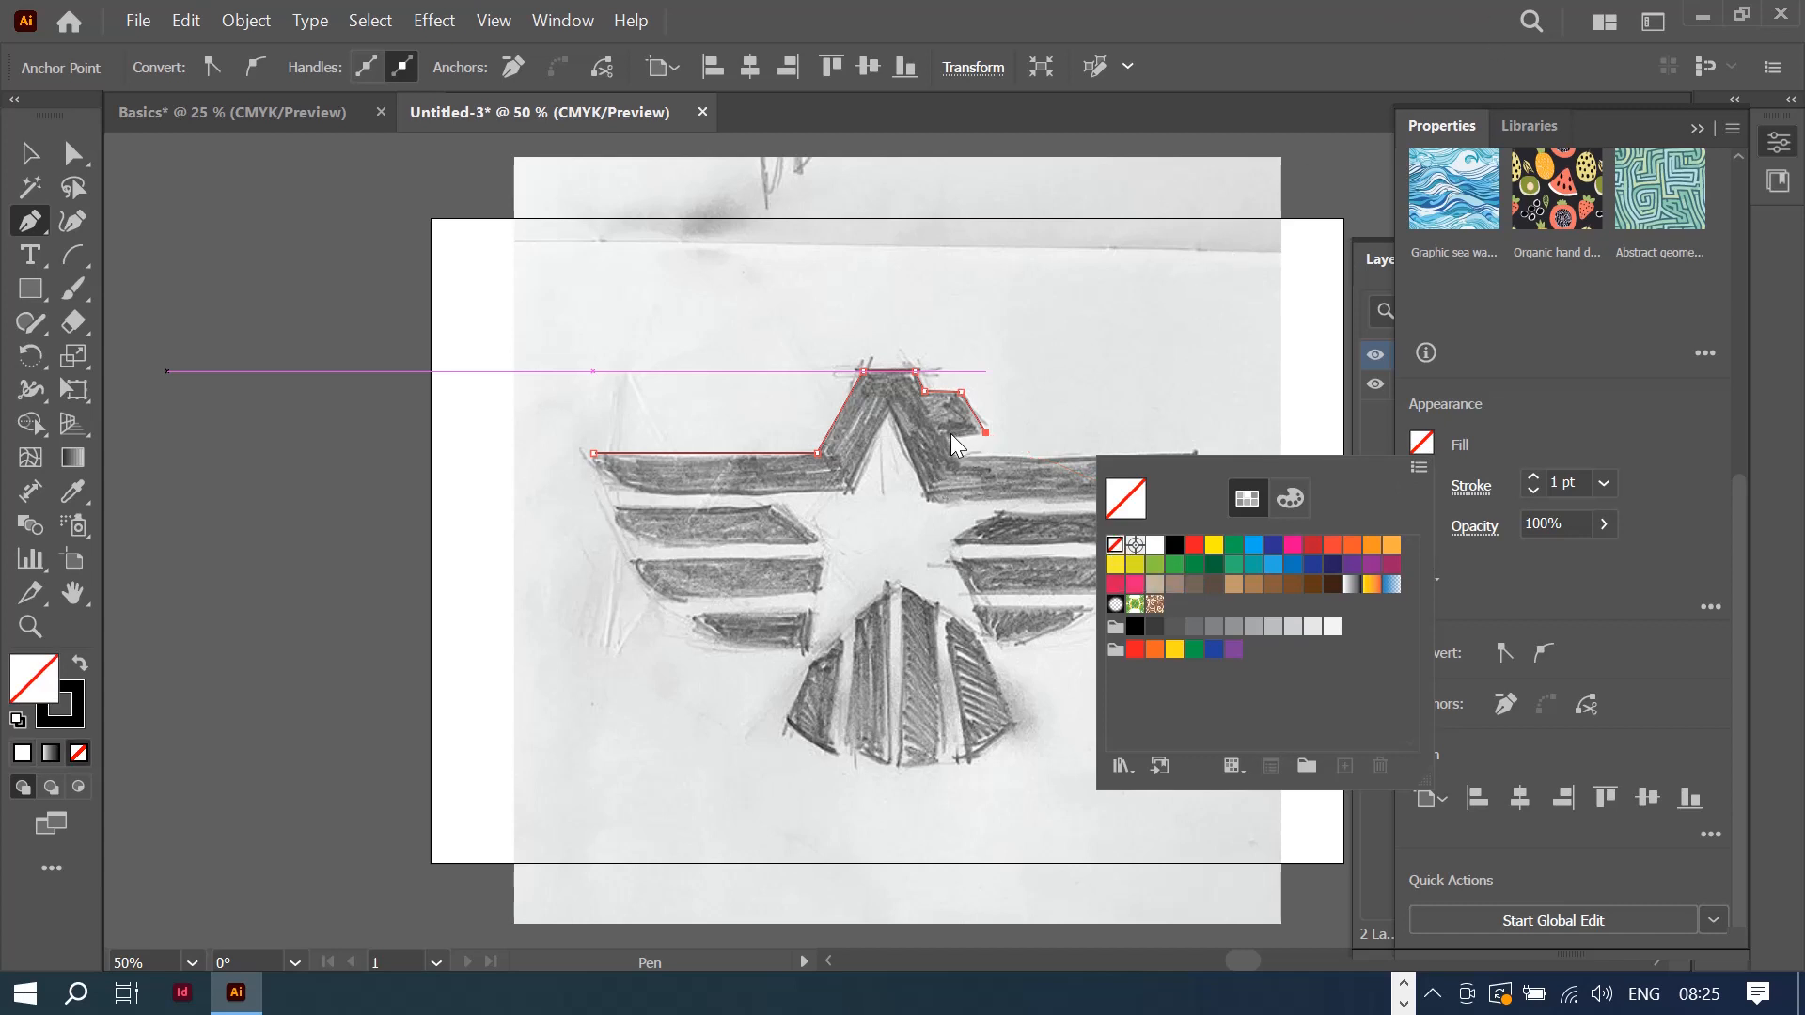
pyautogui.click(1693, 140)
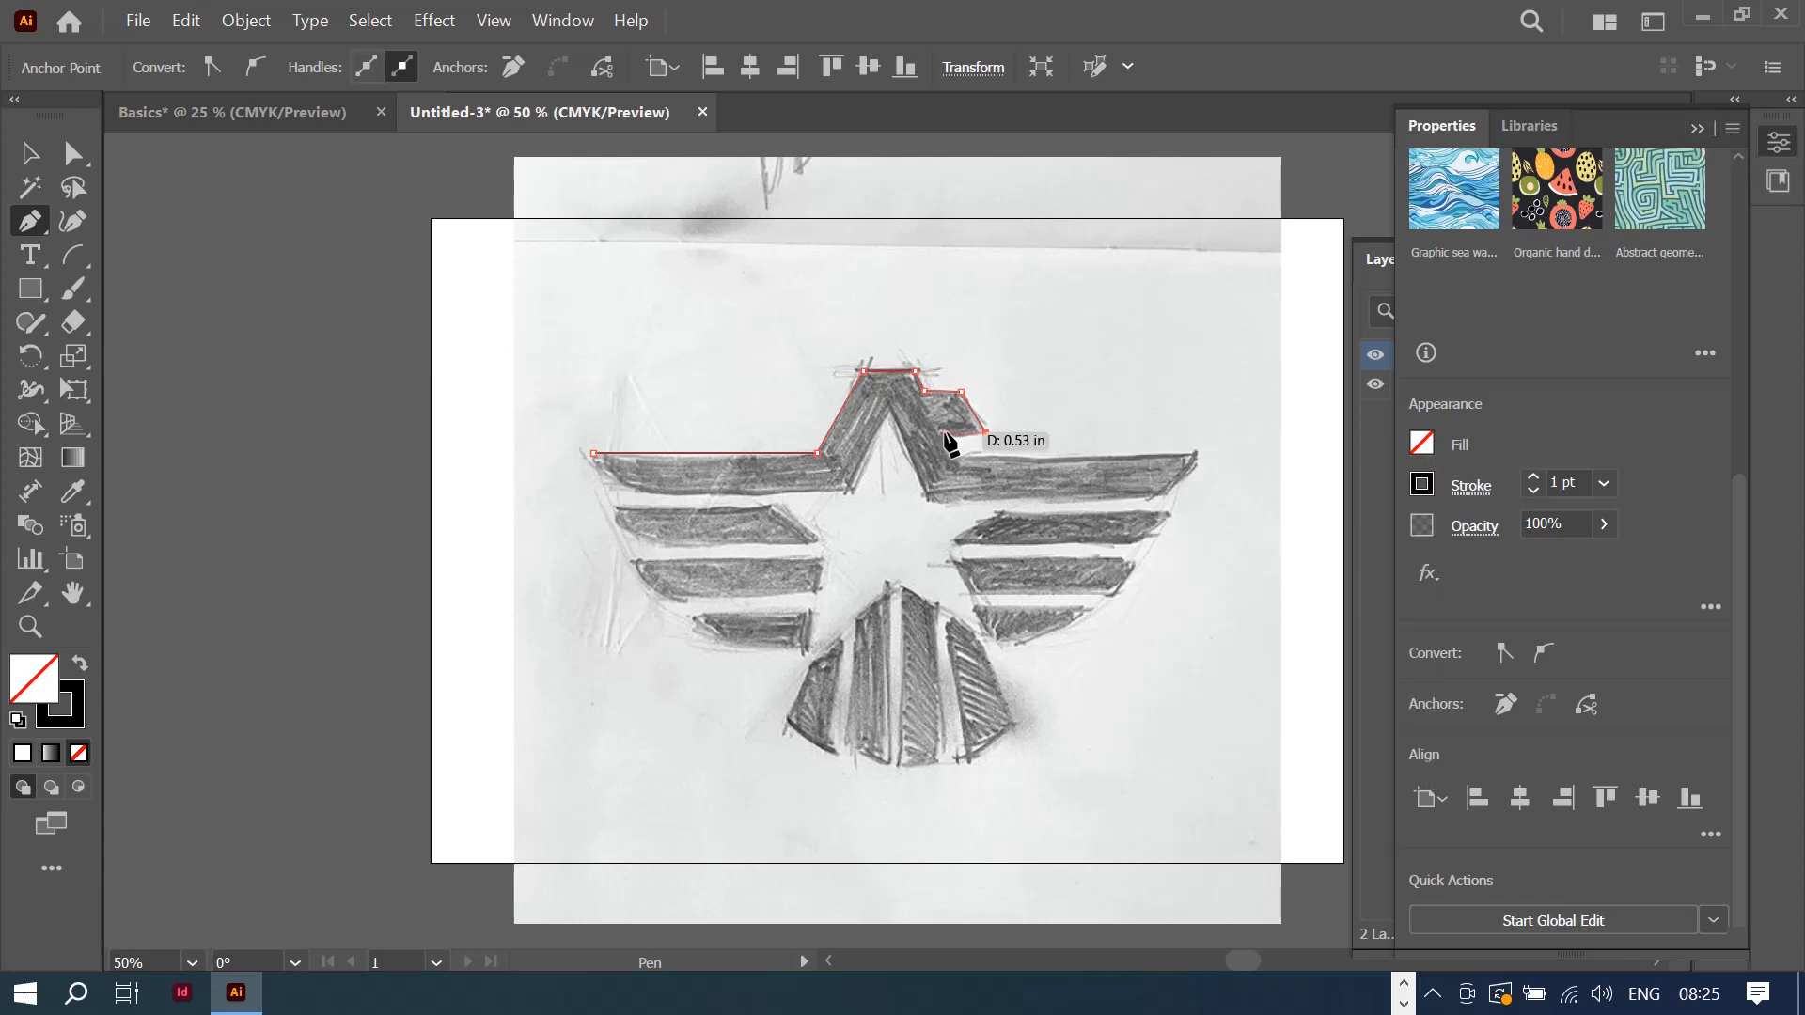
# Step: Continue the outline under the beak, around the right wing, up over the star's top point and along the left wing's underside, closing it
pyautogui.click(945, 433)
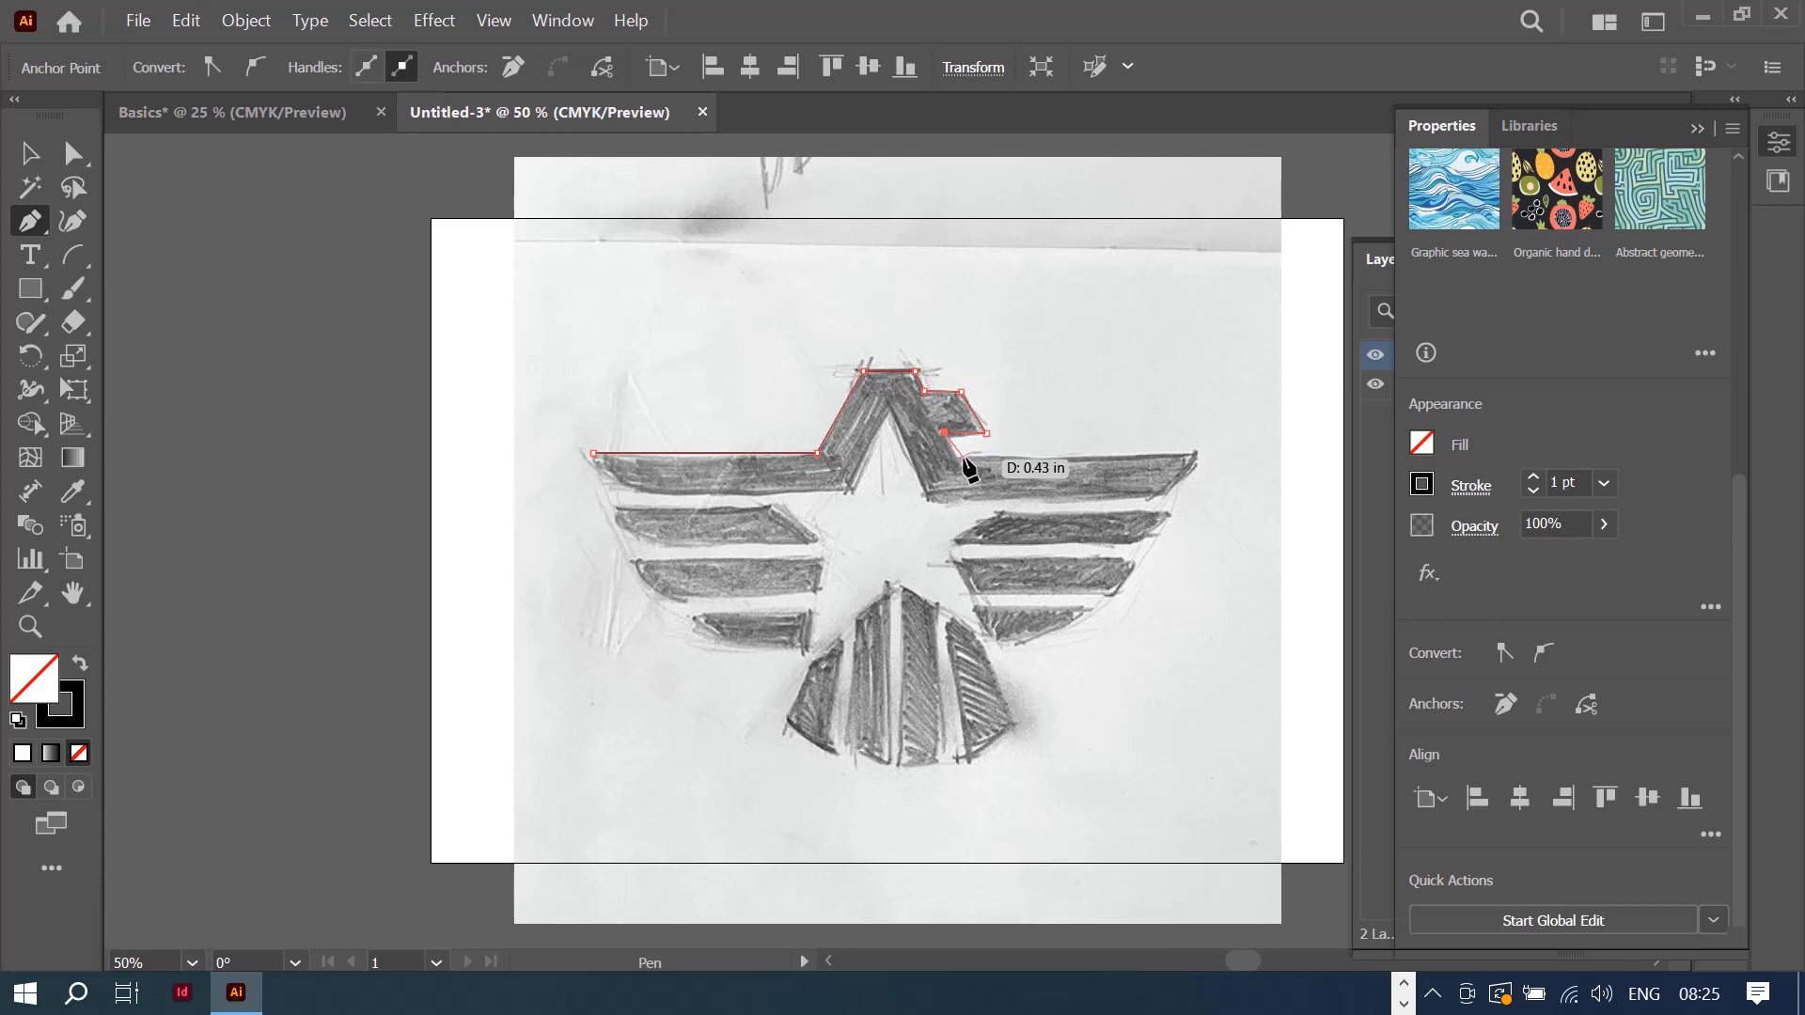
pyautogui.click(953, 453)
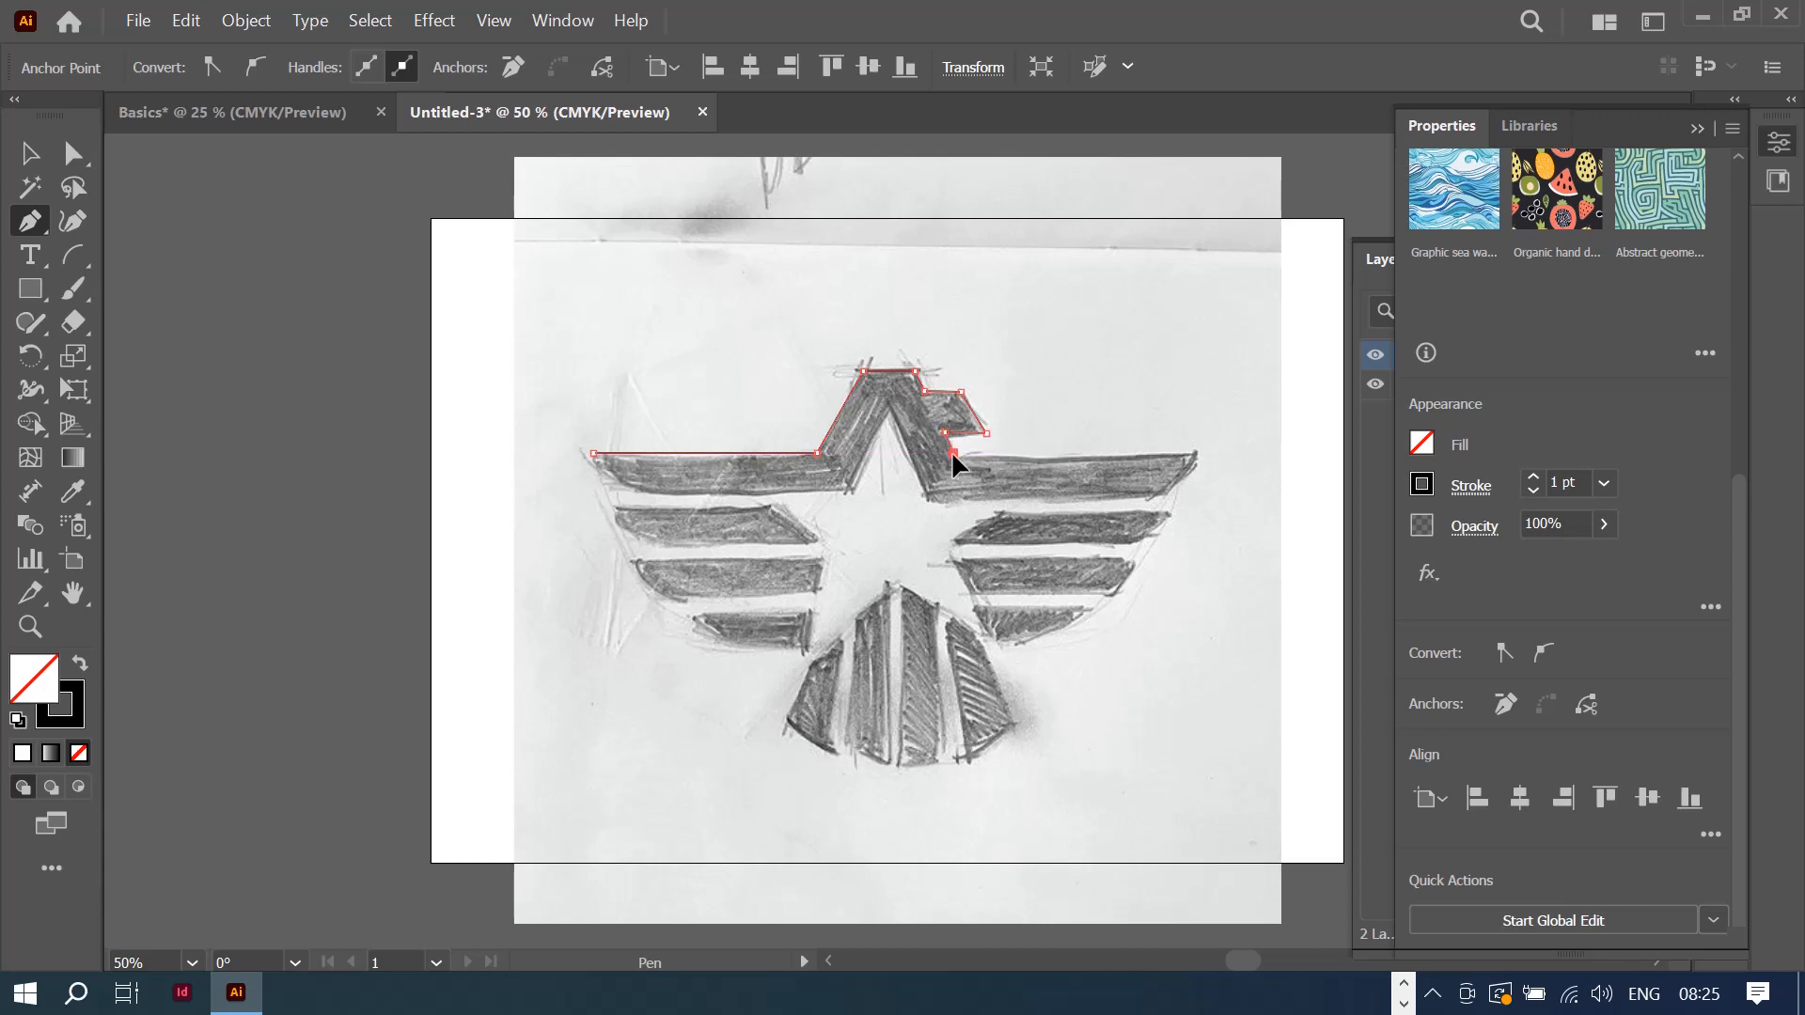
pyautogui.click(1195, 454)
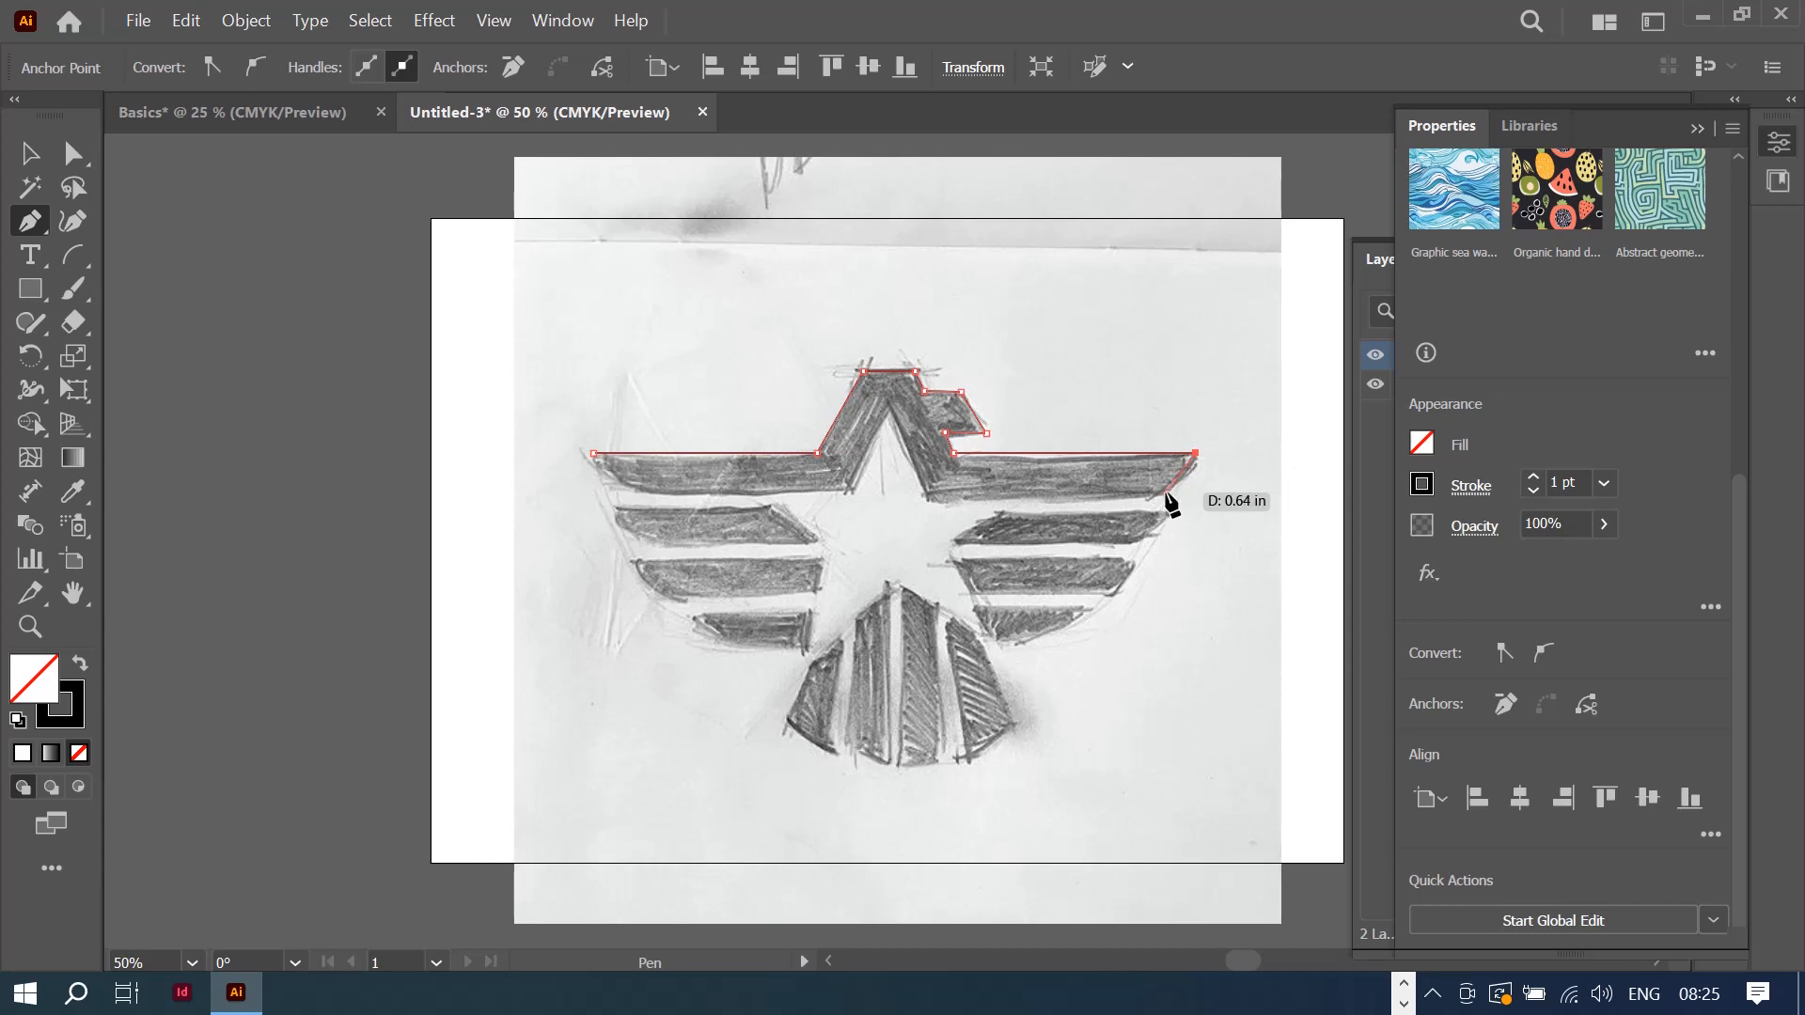
pyautogui.click(1165, 492)
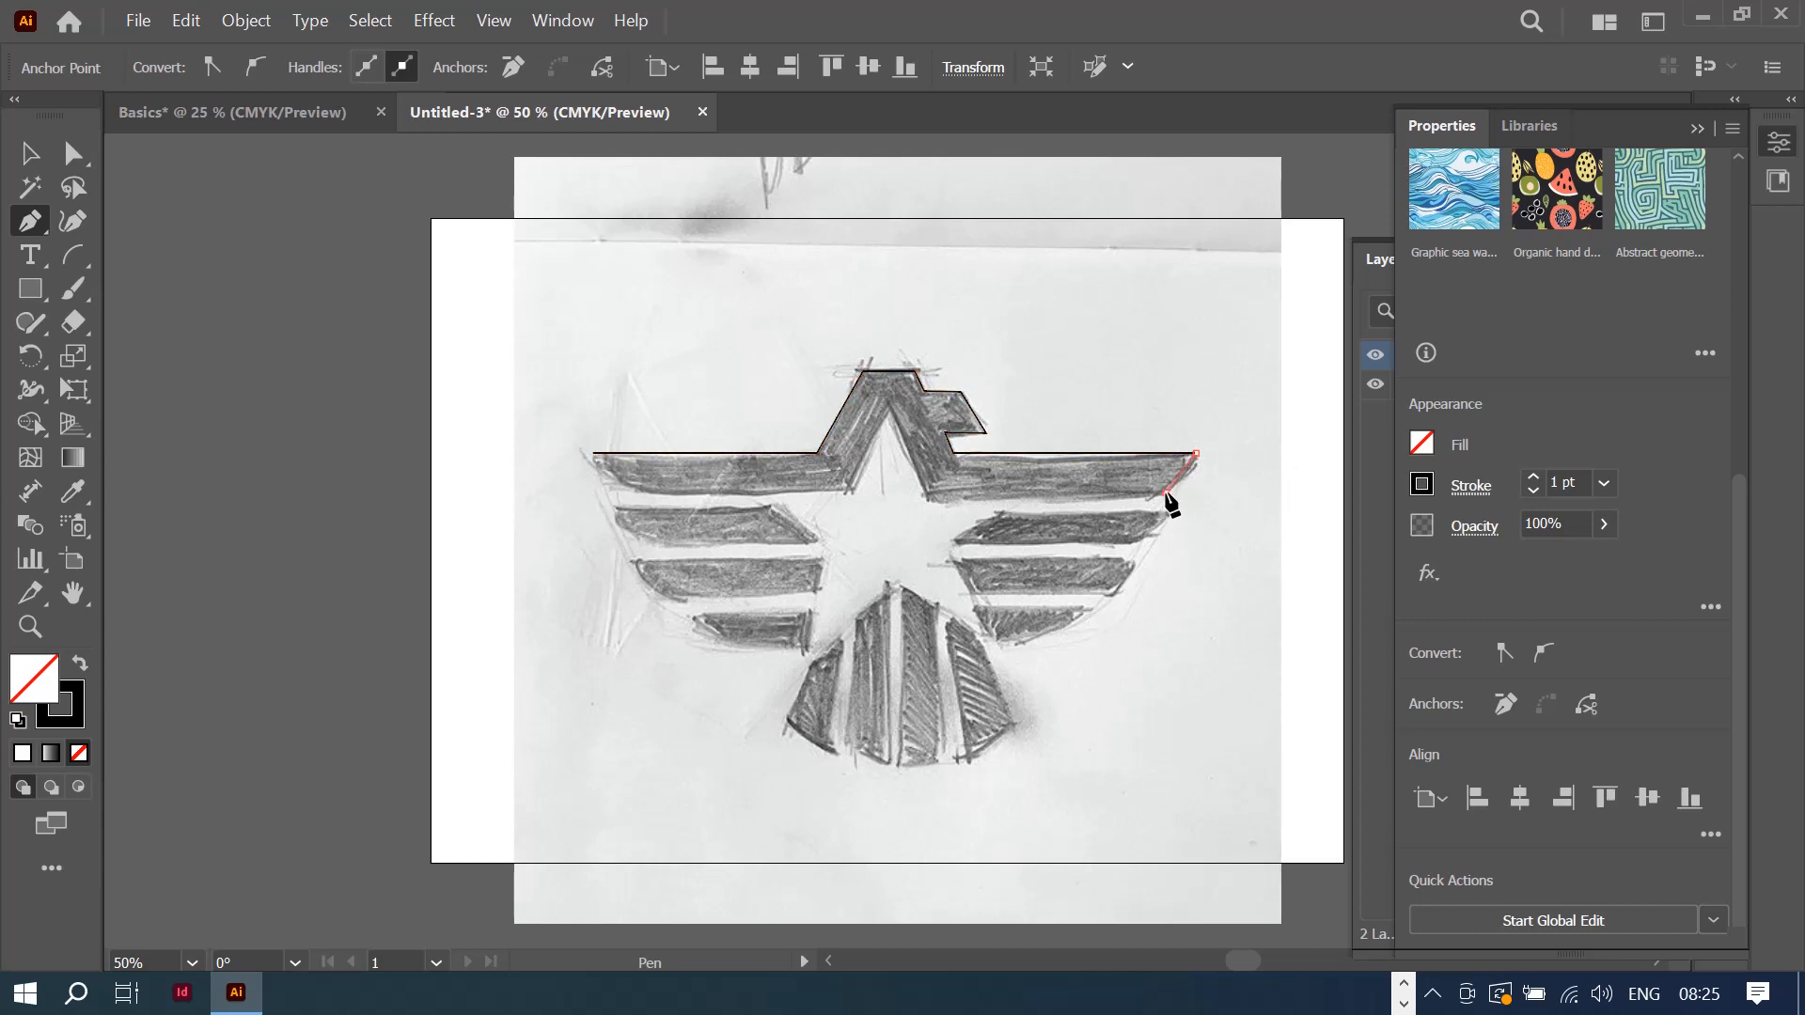
pyautogui.click(929, 491)
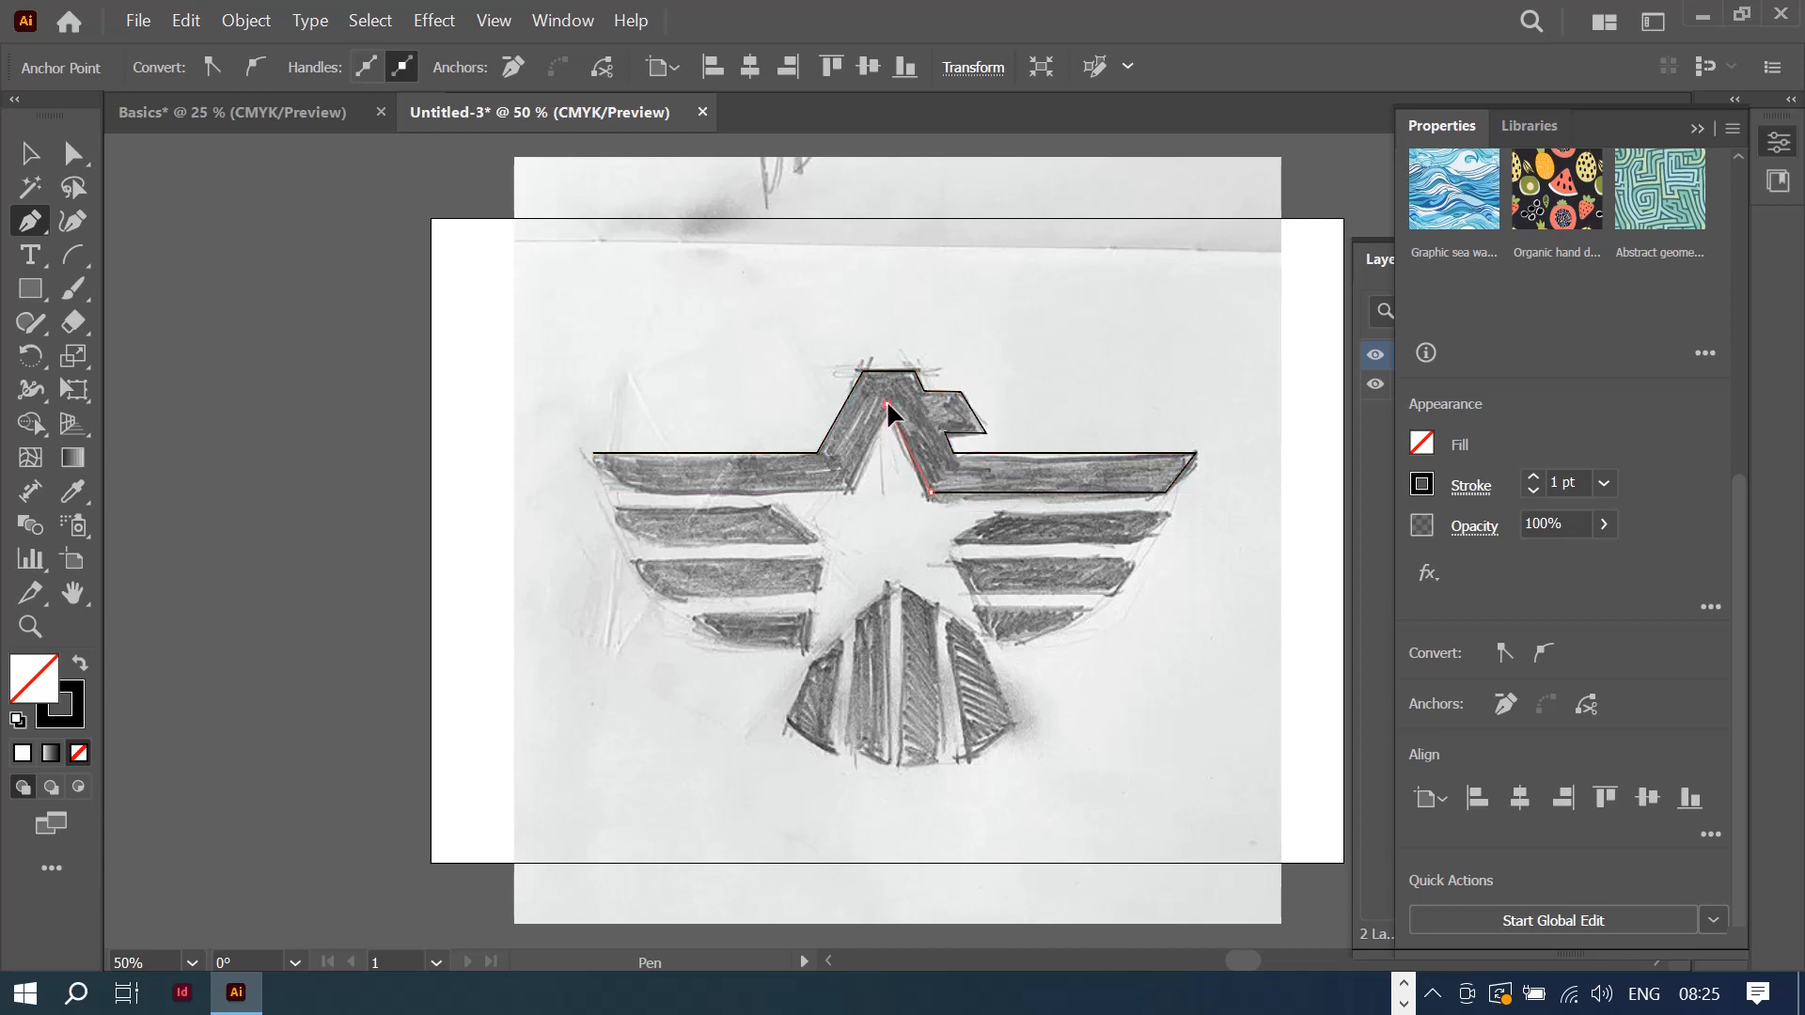
pyautogui.click(886, 405)
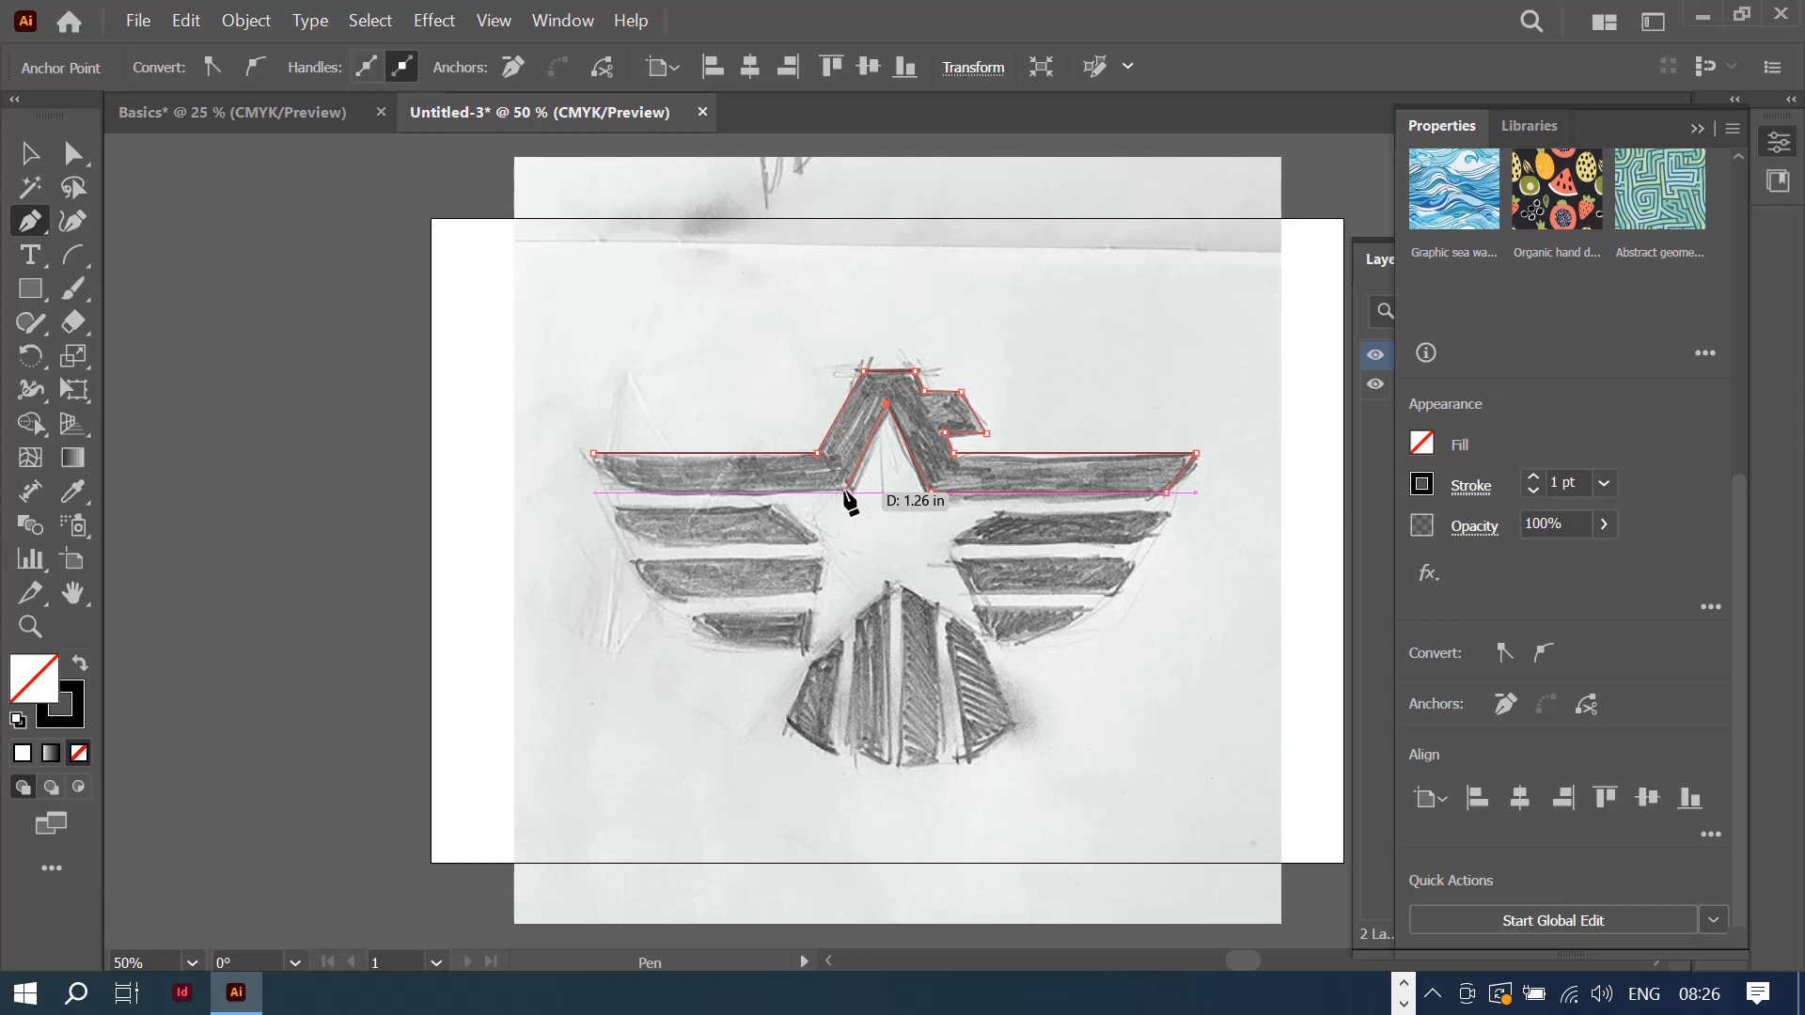
pyautogui.click(845, 490)
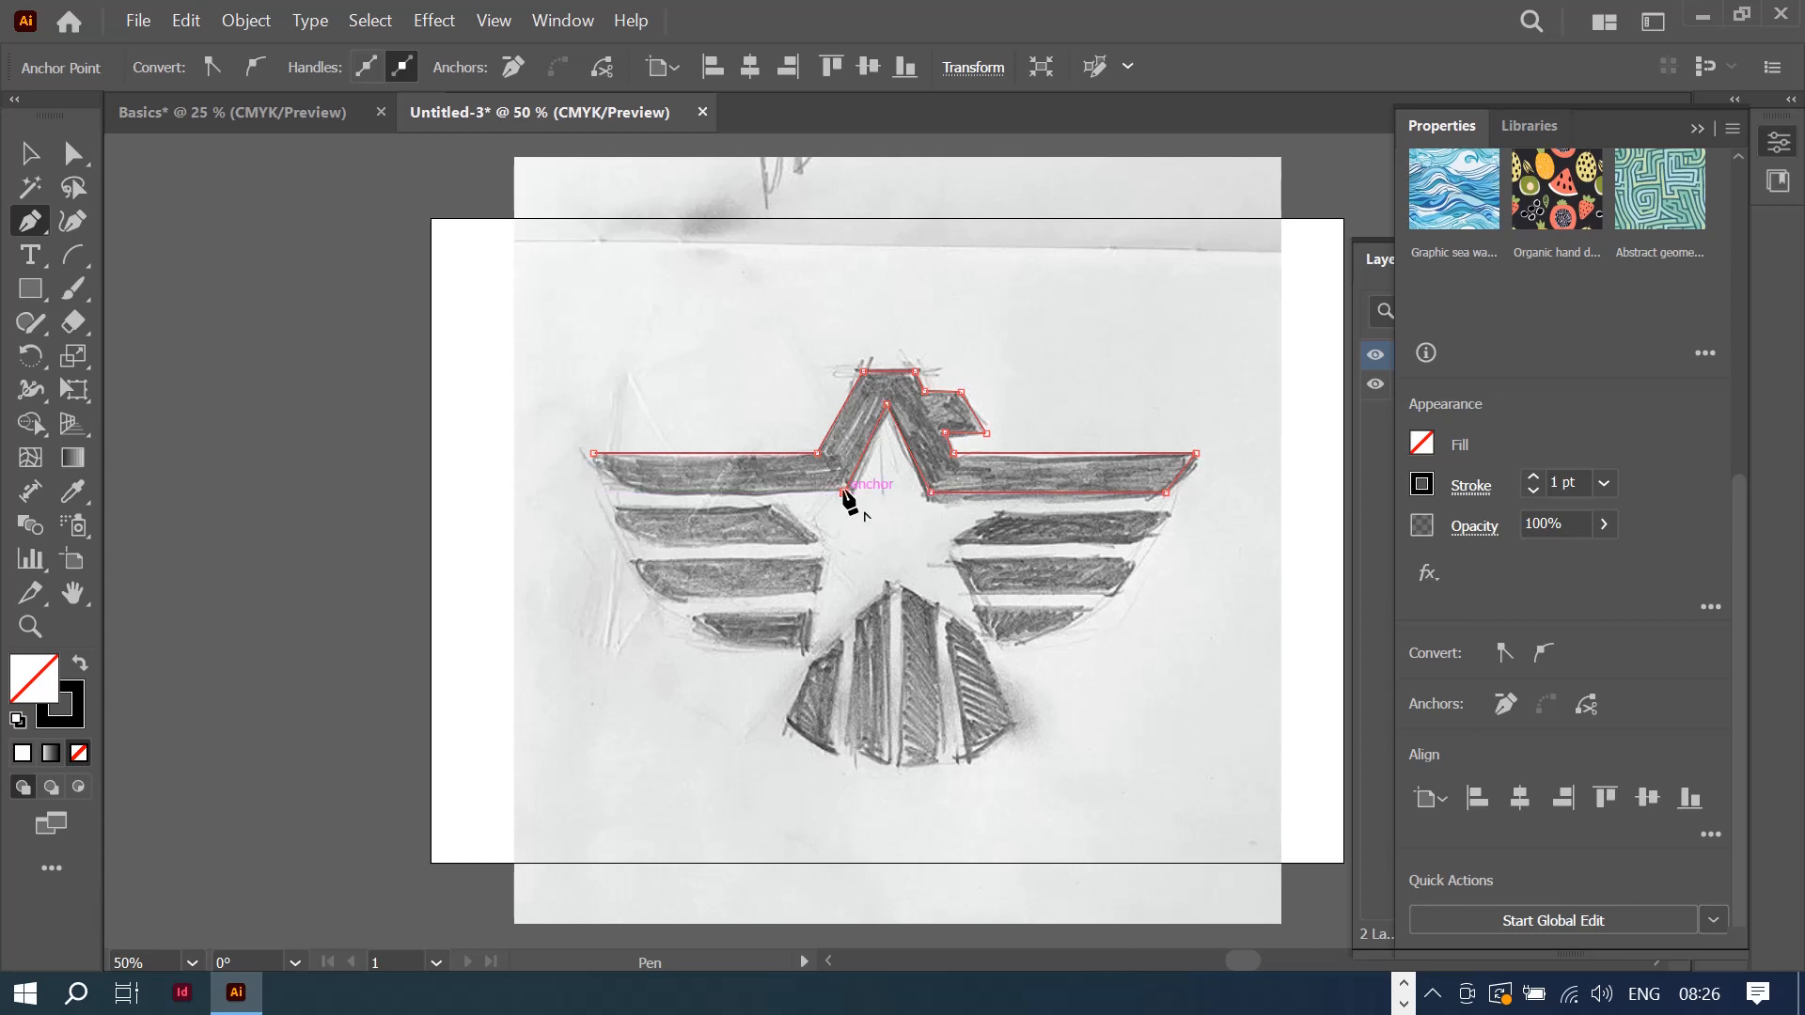
pyautogui.click(624, 492)
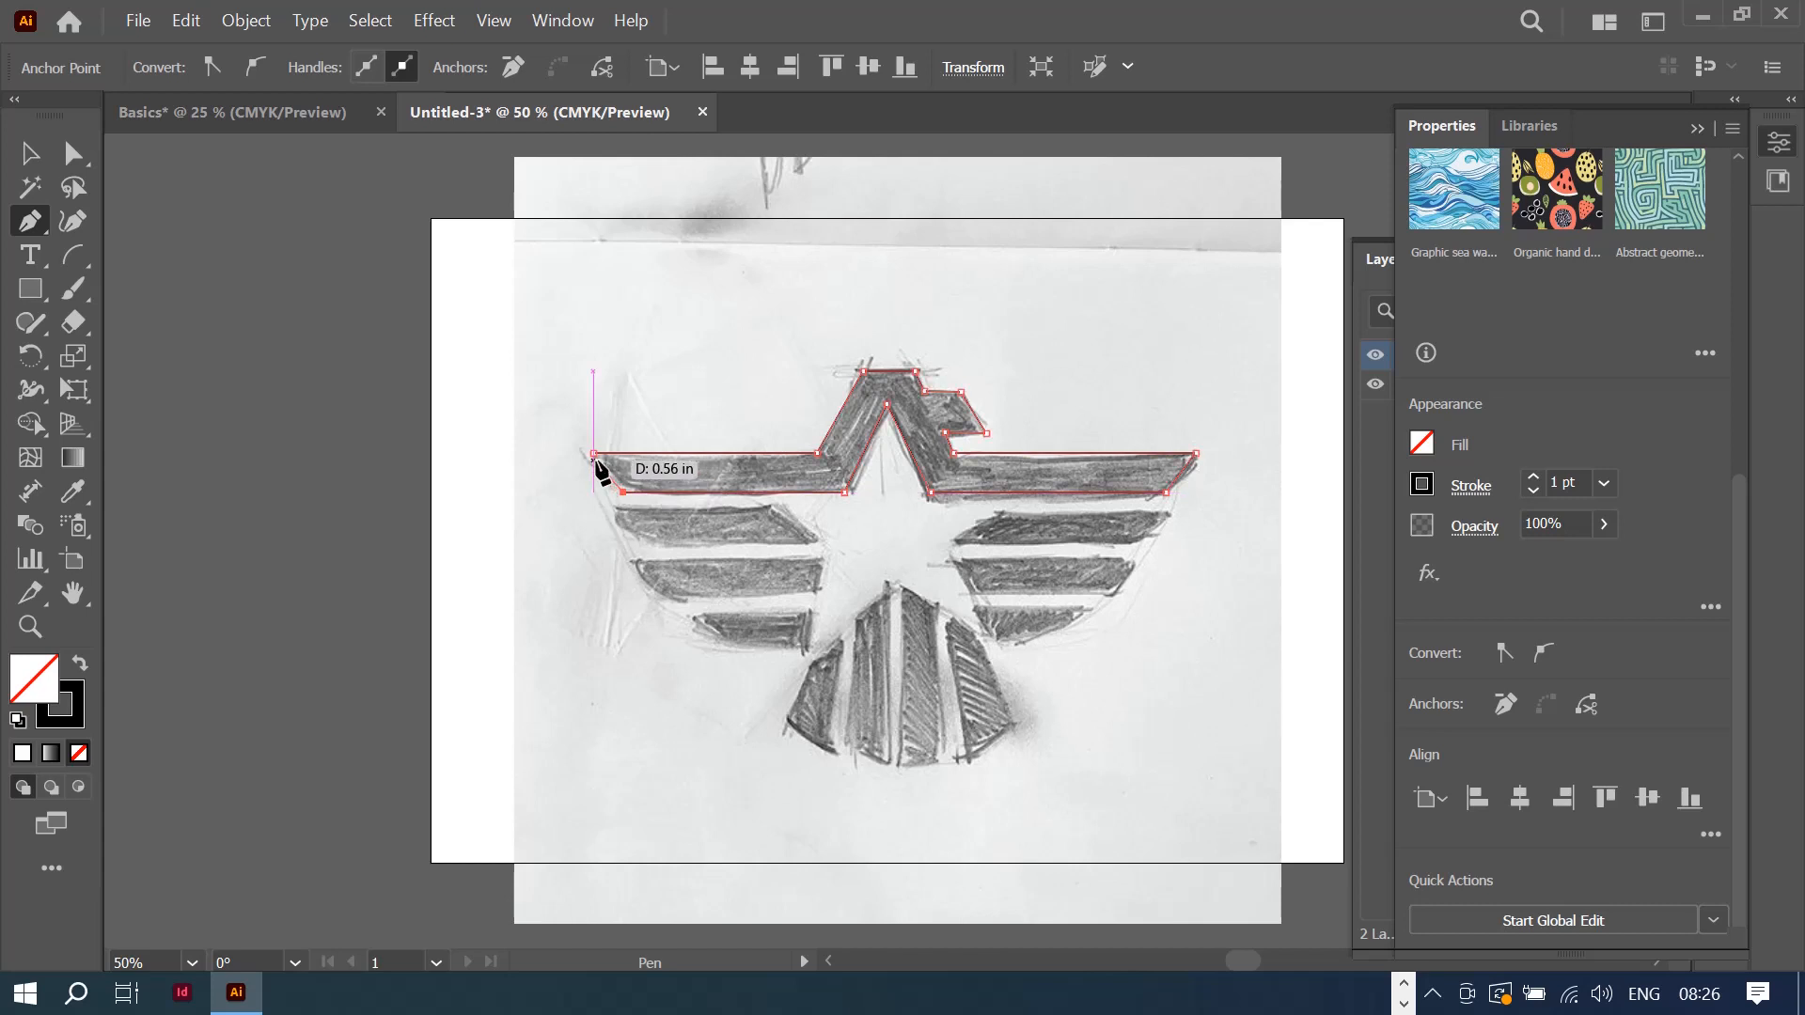
pyautogui.click(592, 454)
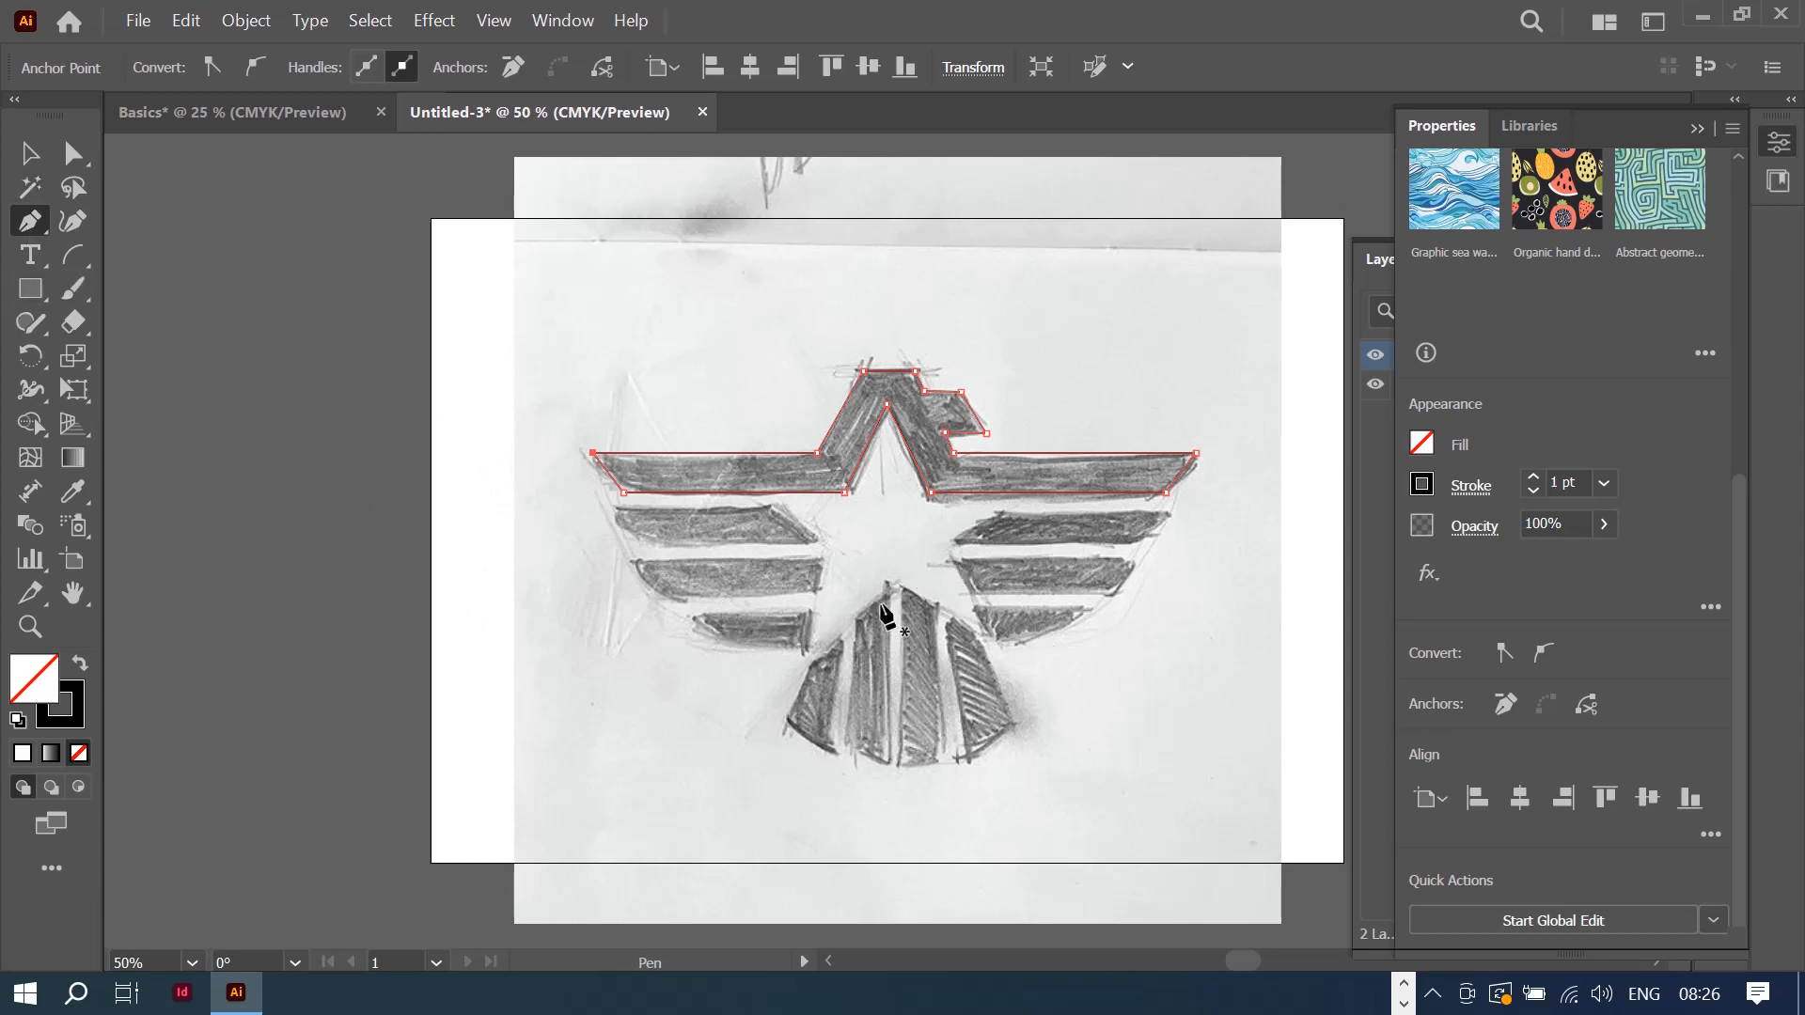
# Step: Trace the upper feather bar below the left wing as a closed four-sided path with straight edges
pyautogui.click(612, 510)
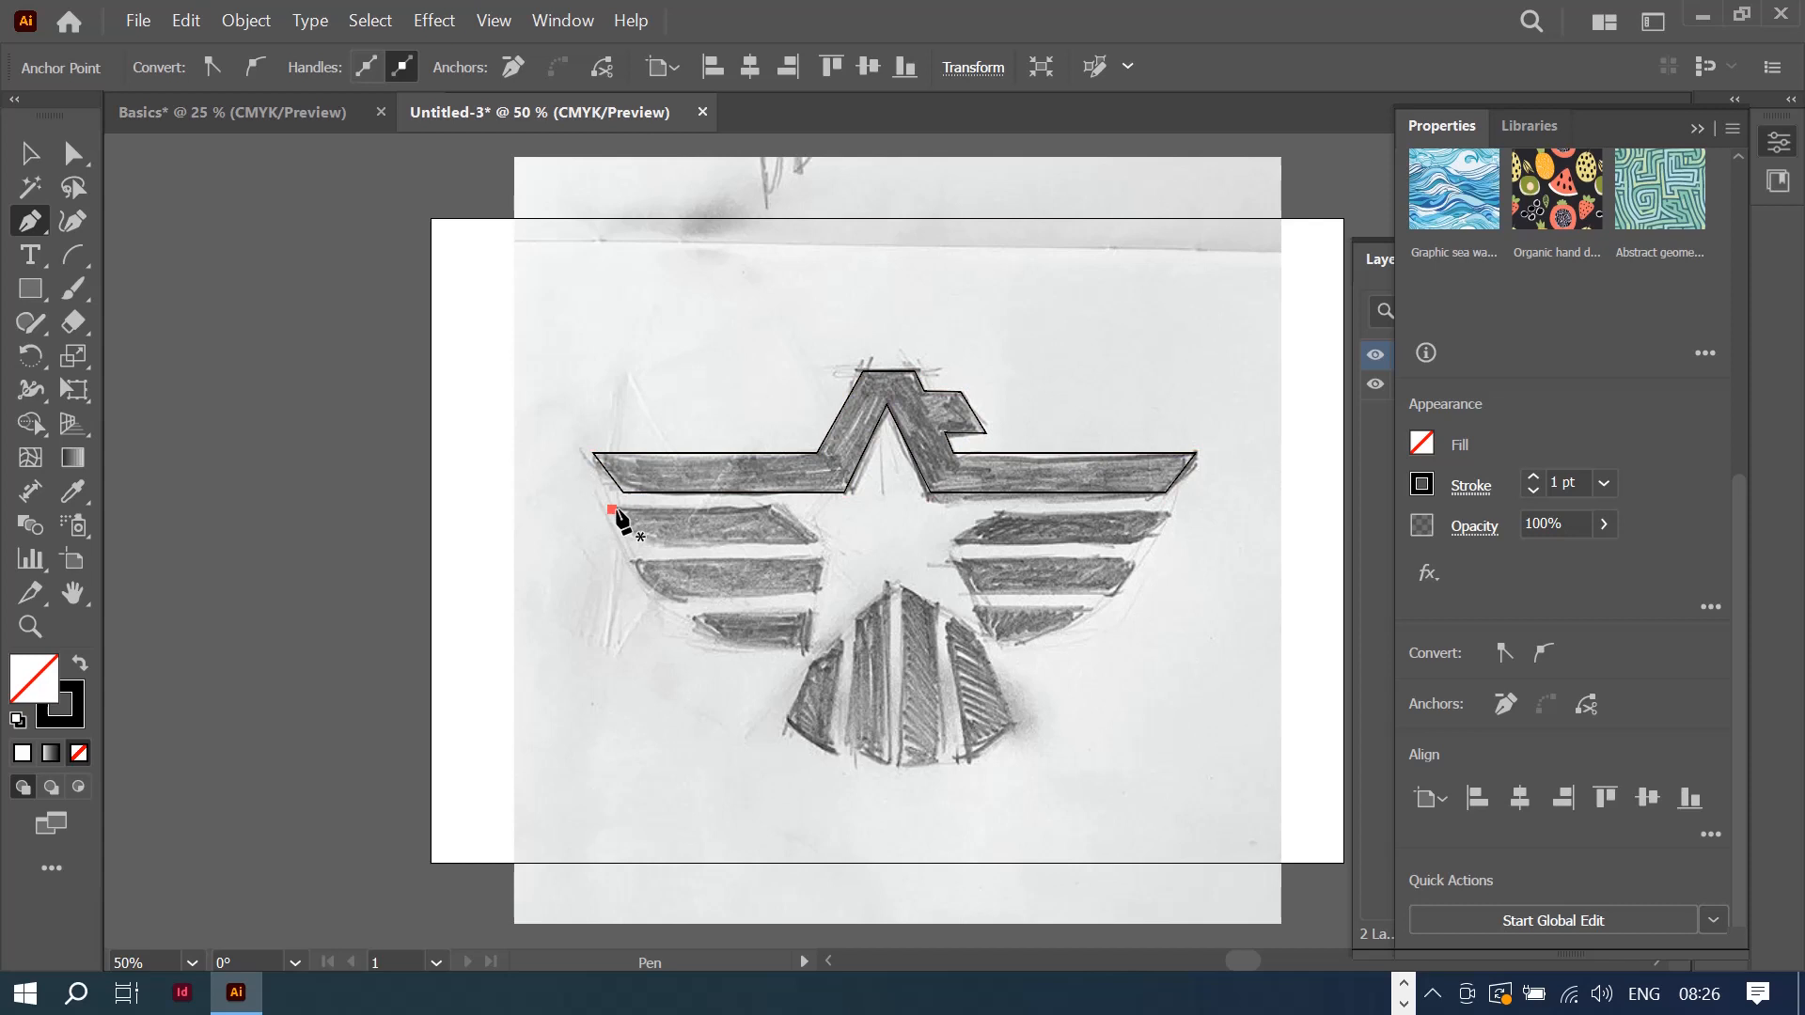
pyautogui.click(777, 508)
pyautogui.click(815, 540)
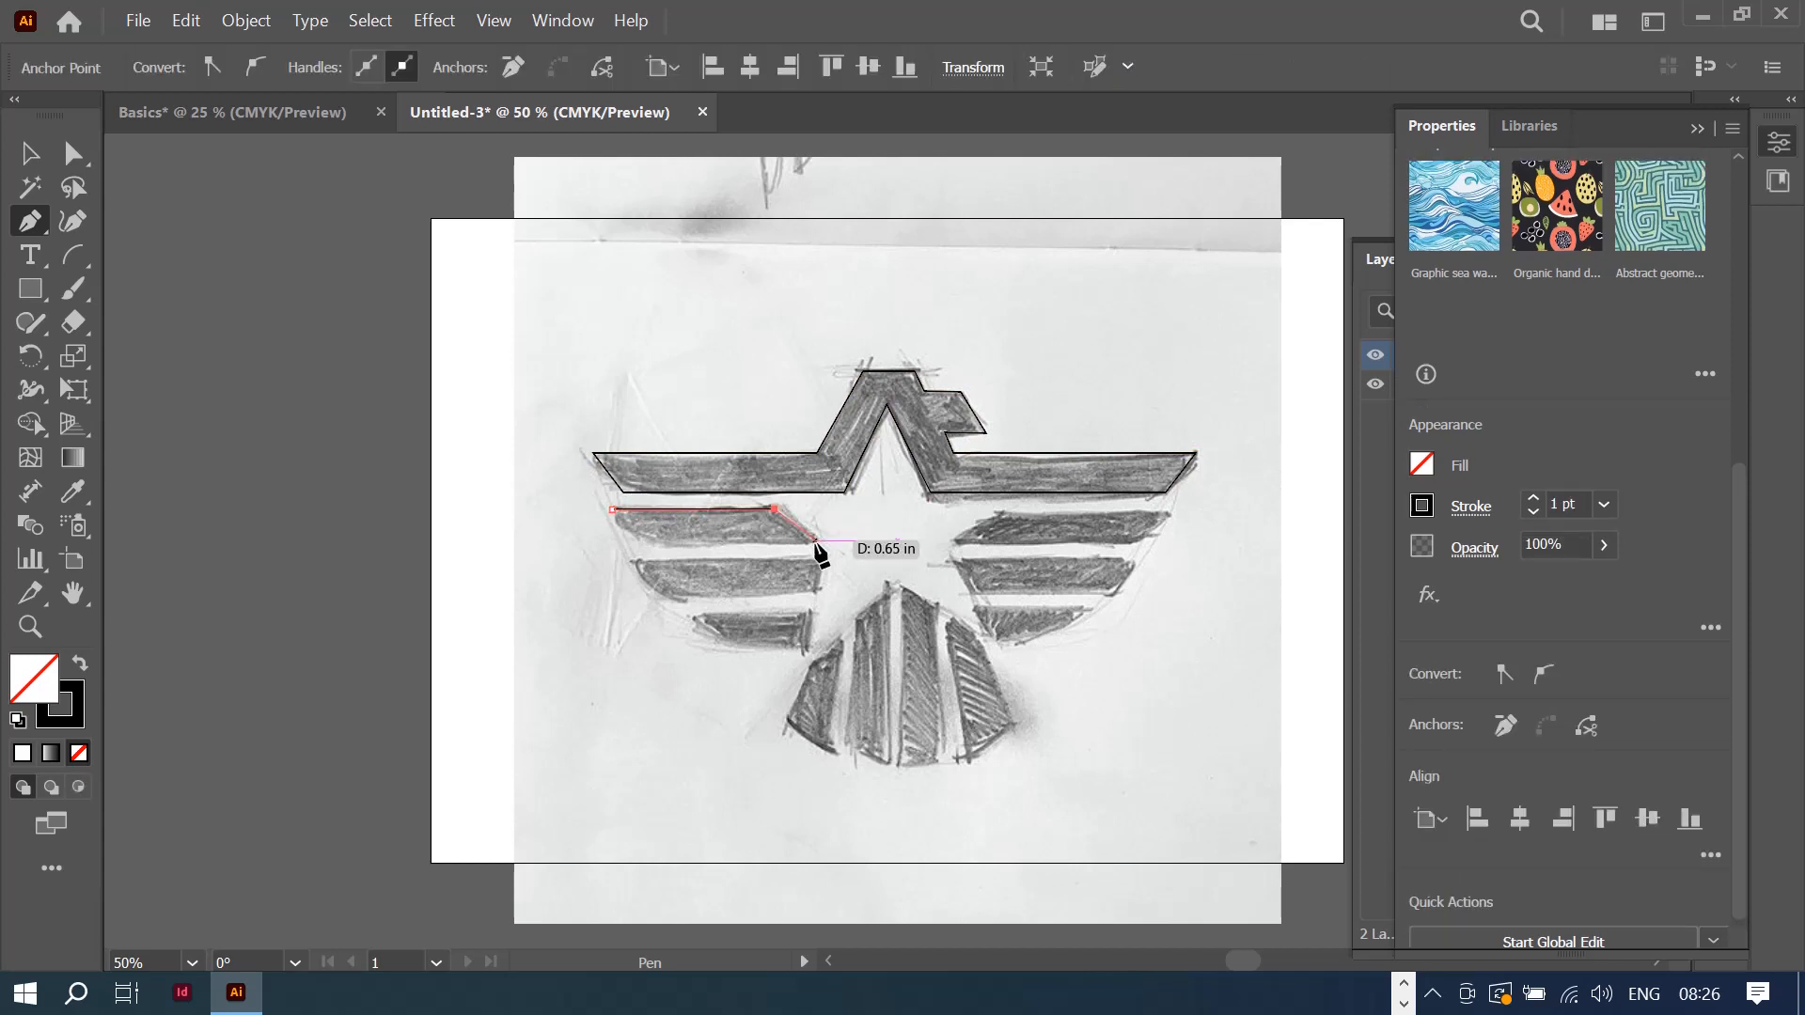
pyautogui.click(650, 543)
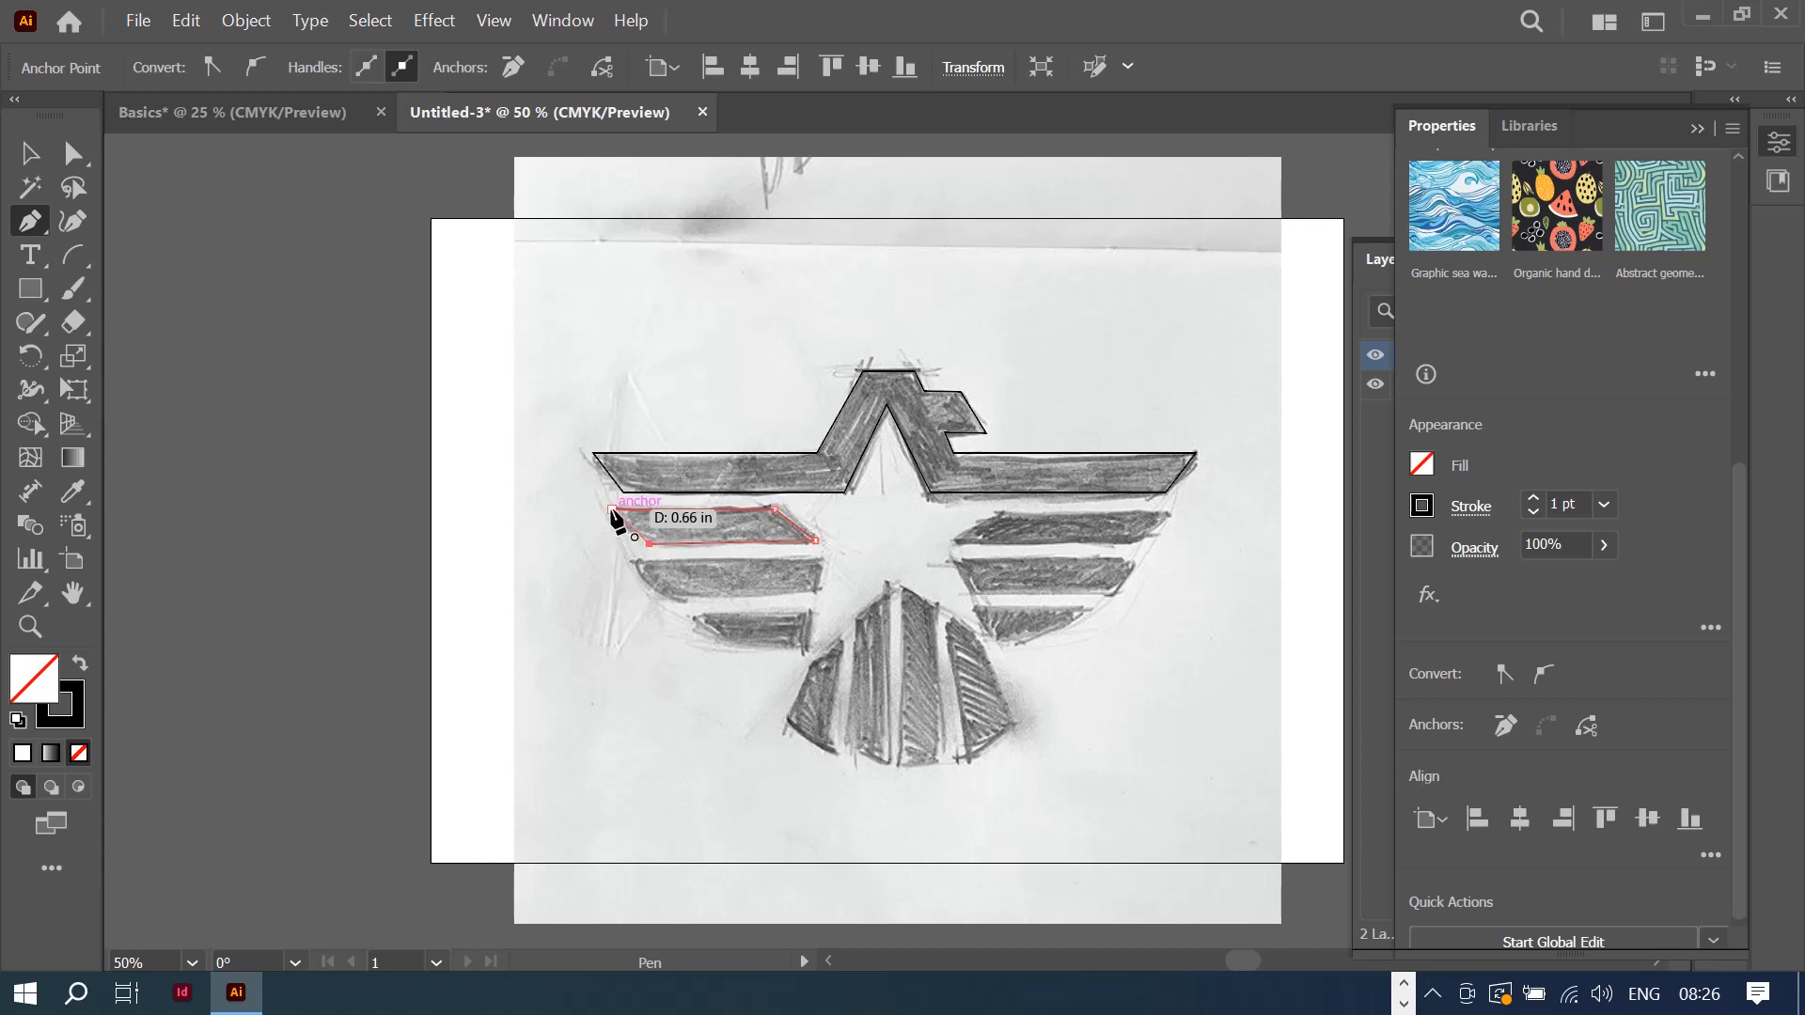
pyautogui.click(612, 509)
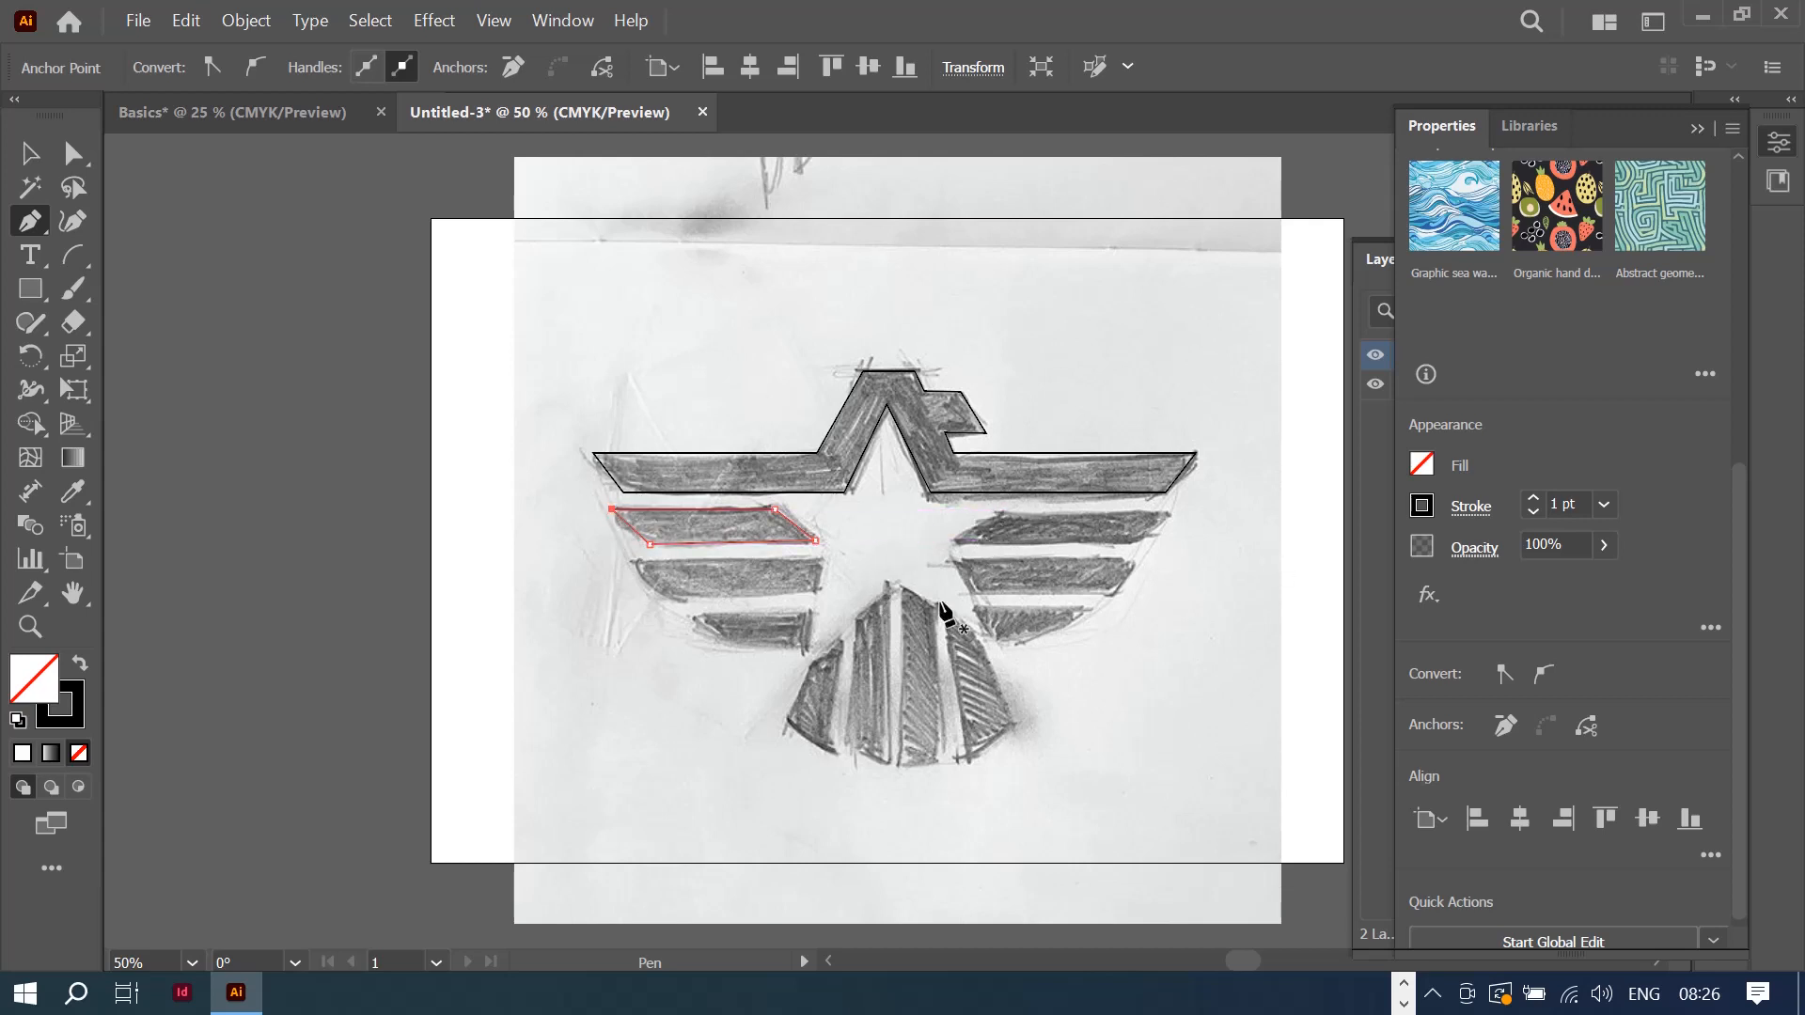
# Step: Trace the upper feather bar below the right wing as a closed four-sided path, starting at its upper inner corner
pyautogui.click(999, 516)
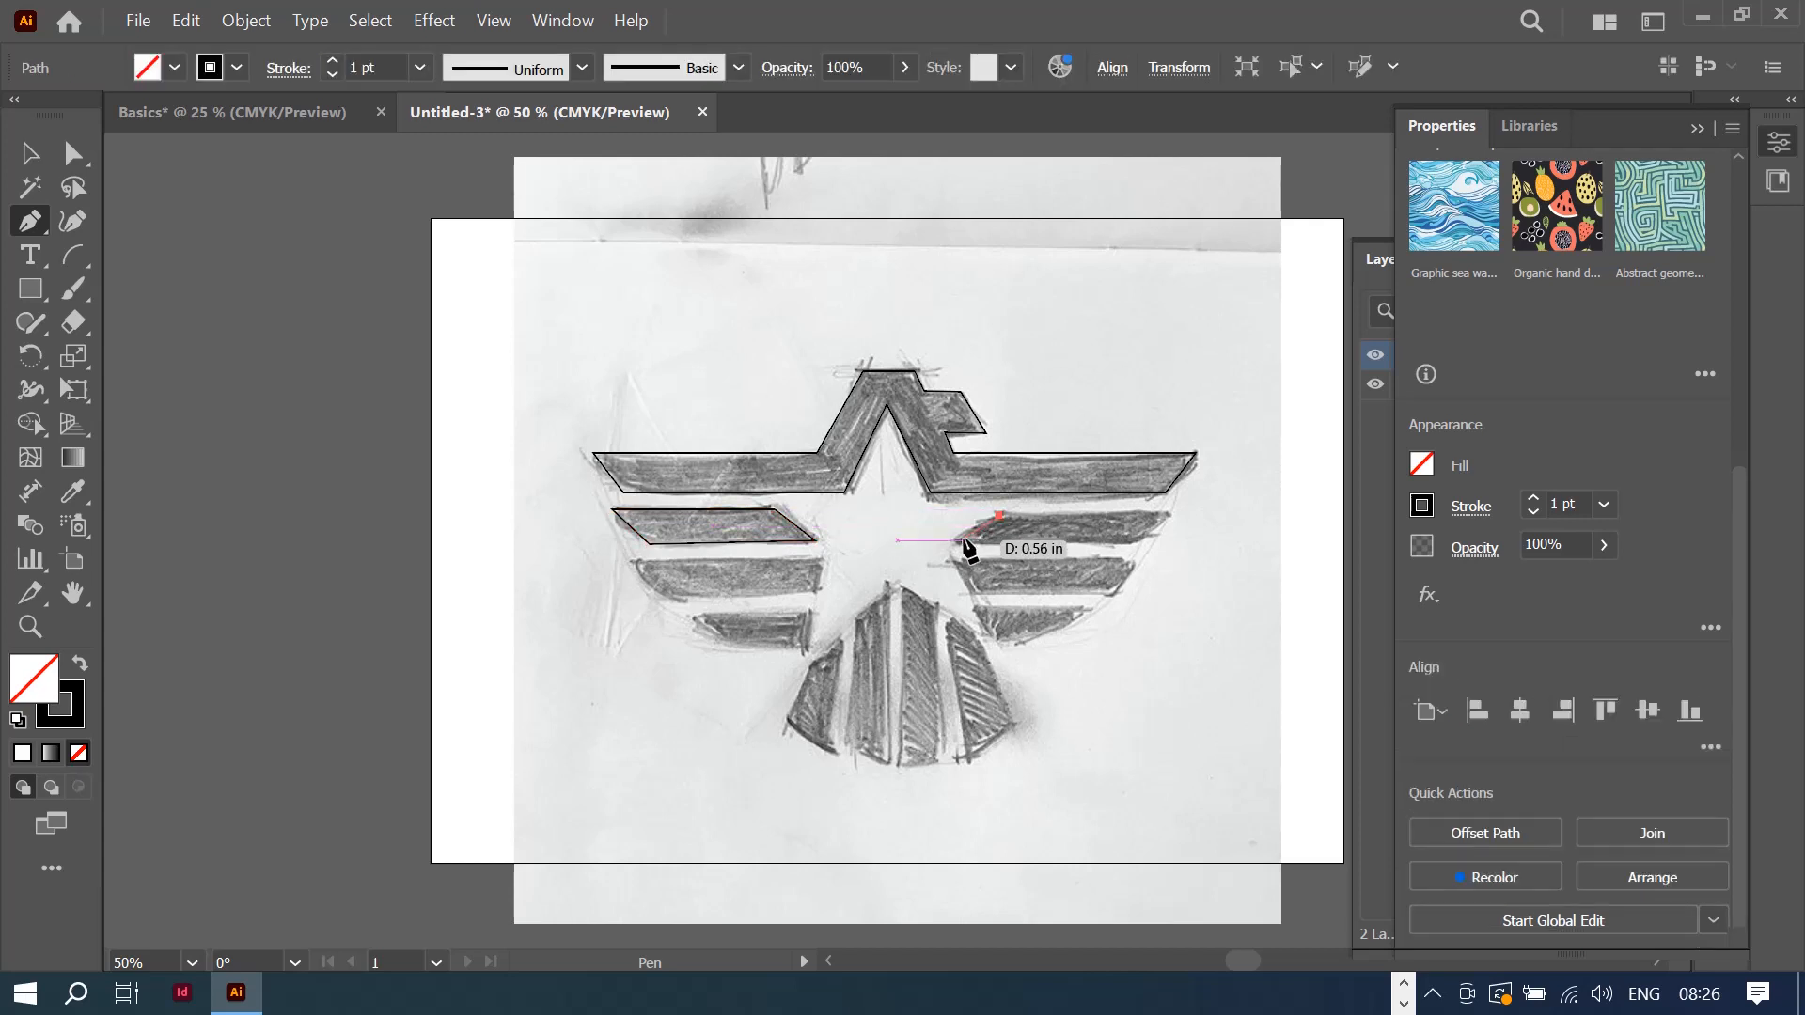
pyautogui.click(949, 544)
pyautogui.click(1137, 545)
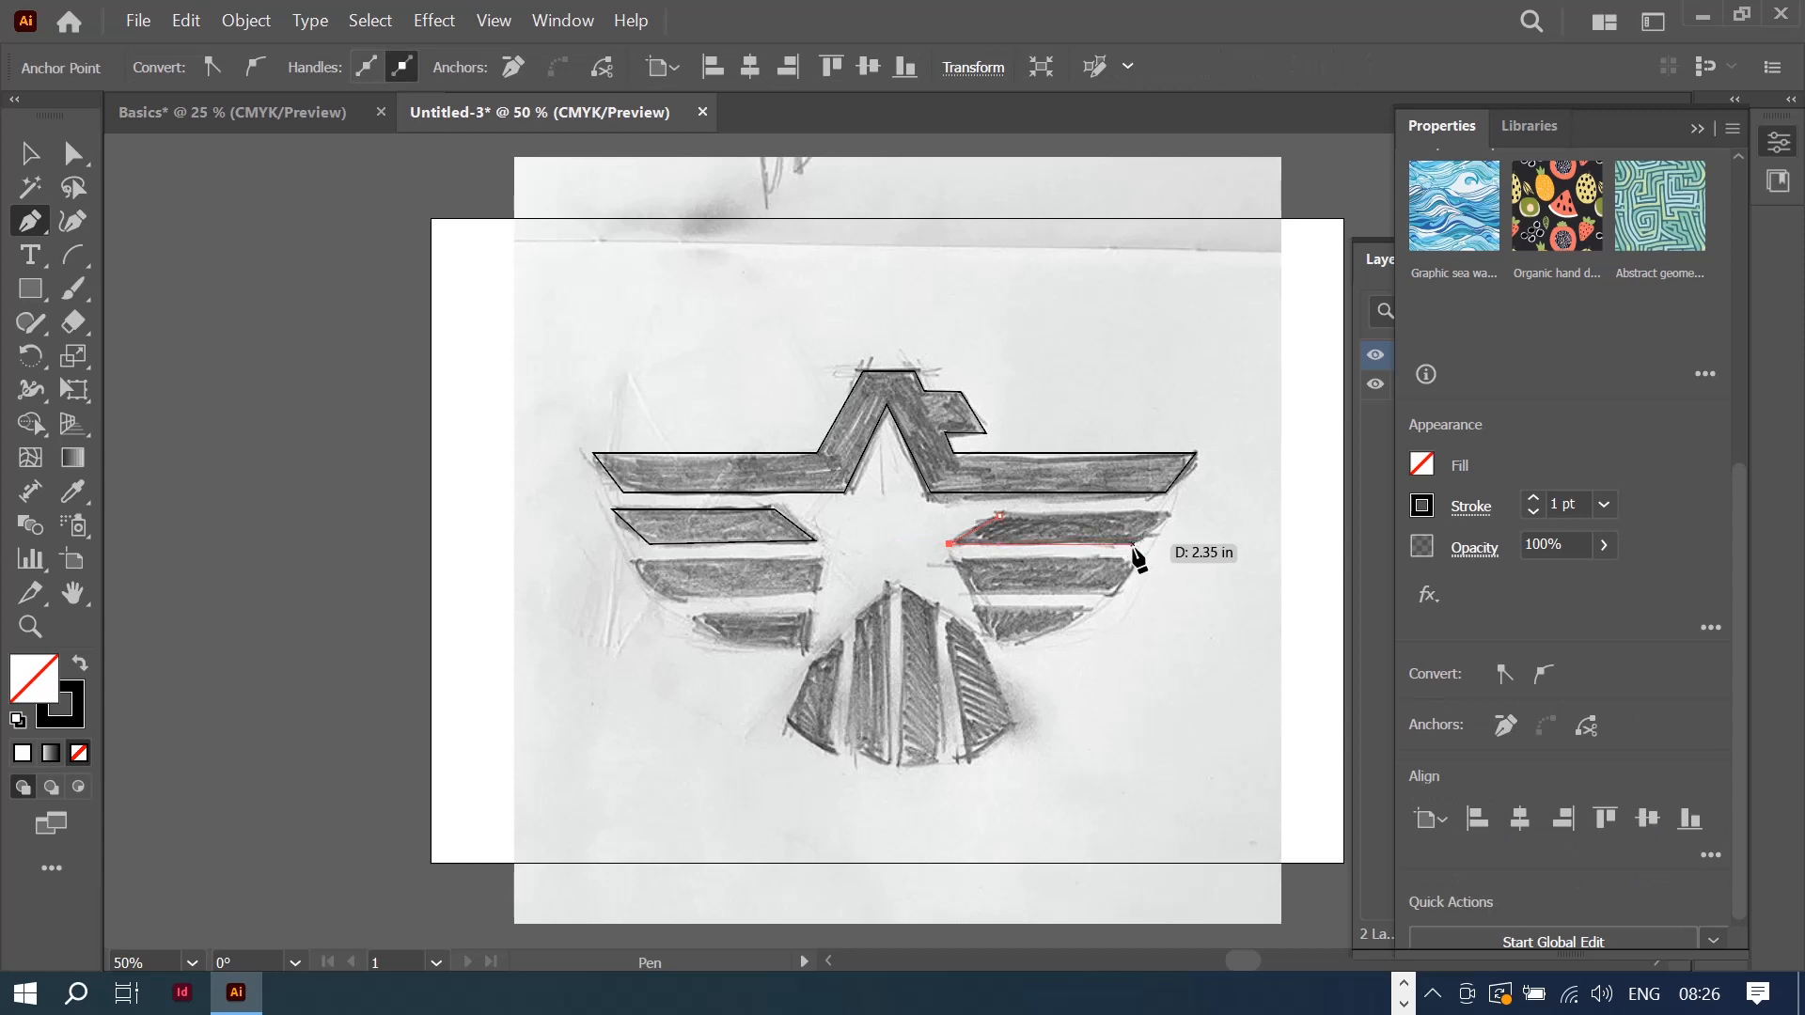
pyautogui.click(1170, 511)
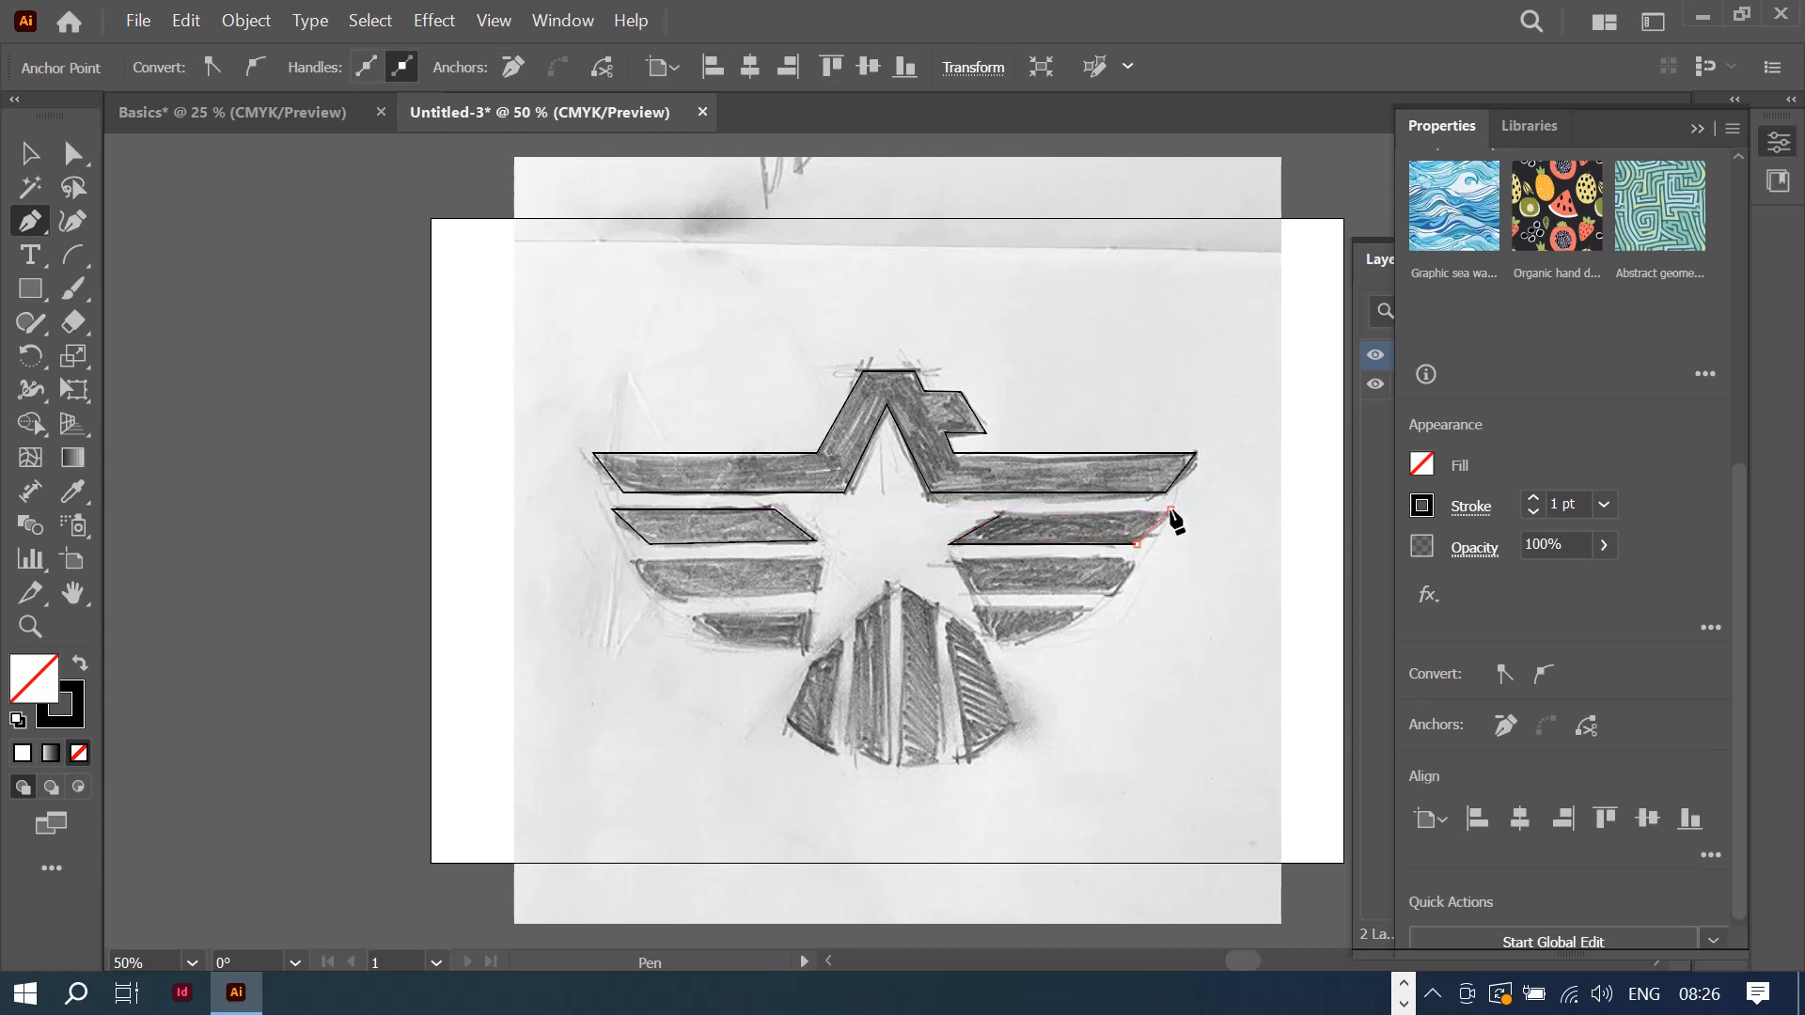
pyautogui.click(1001, 517)
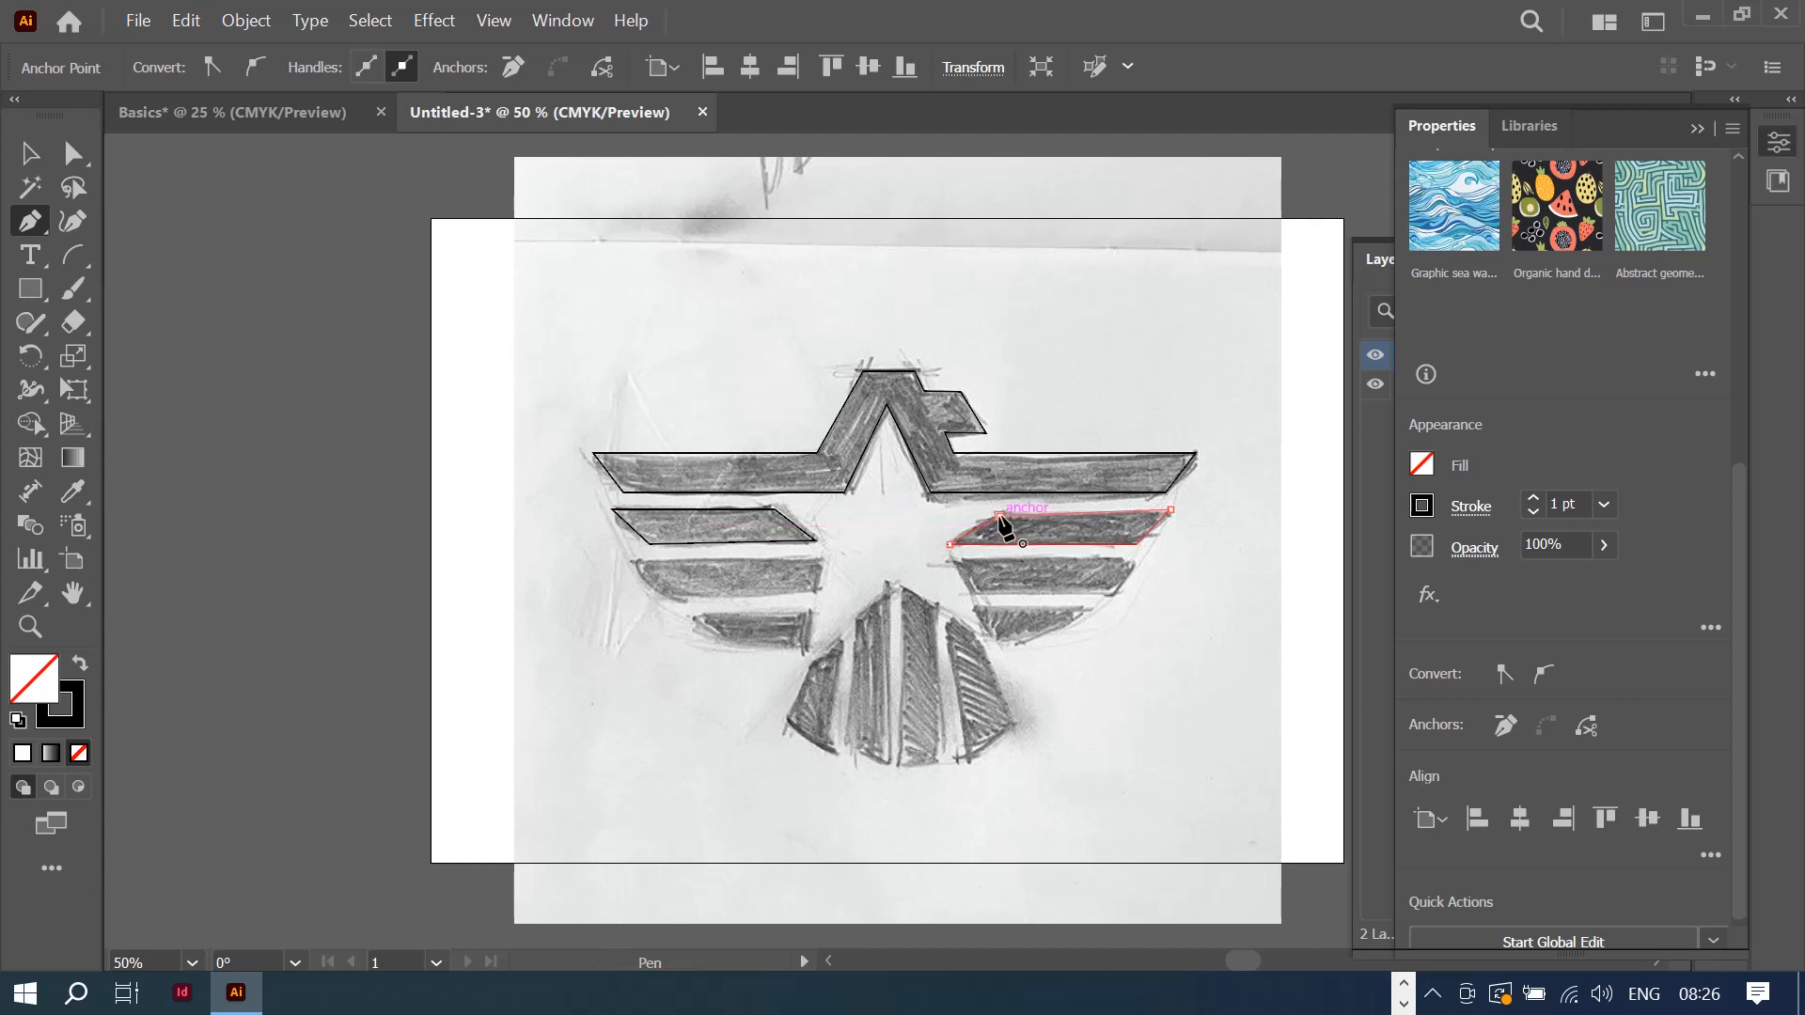
# Step: Trace the middle feather bar of the right wing as a closed four-sided path, redoing its upper outer corner
pyautogui.click(950, 563)
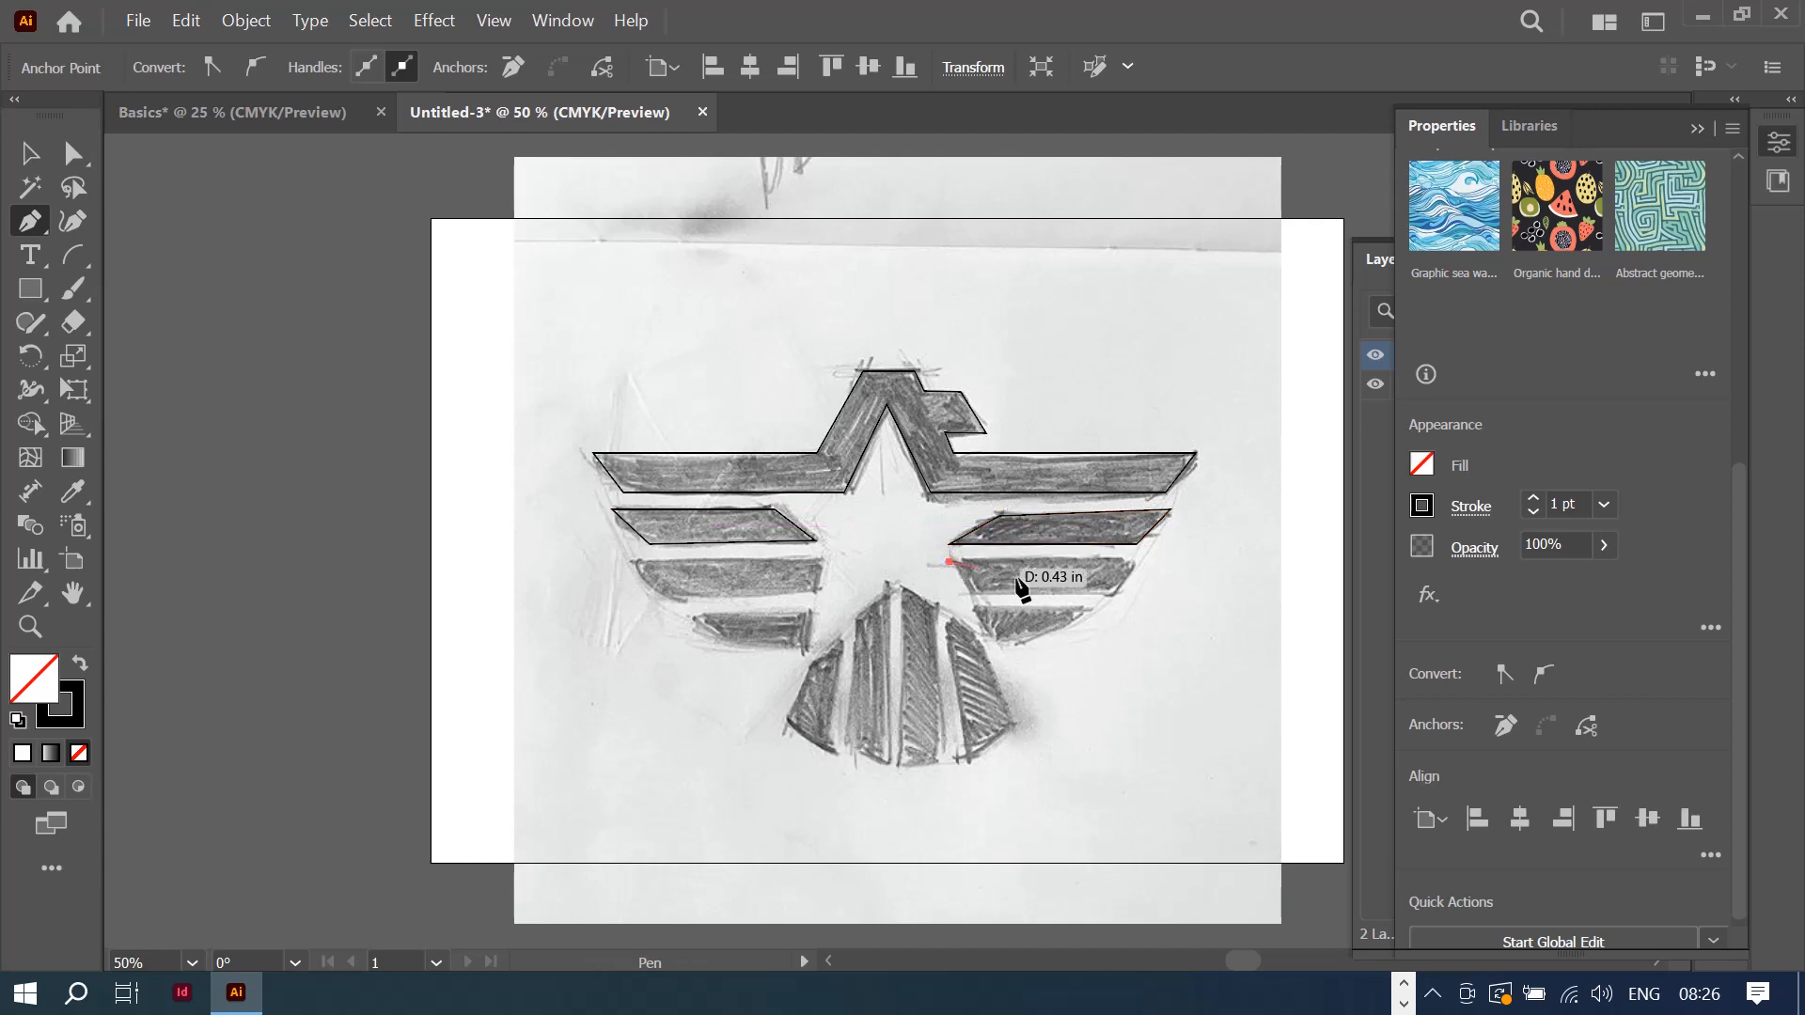
pyautogui.click(1127, 564)
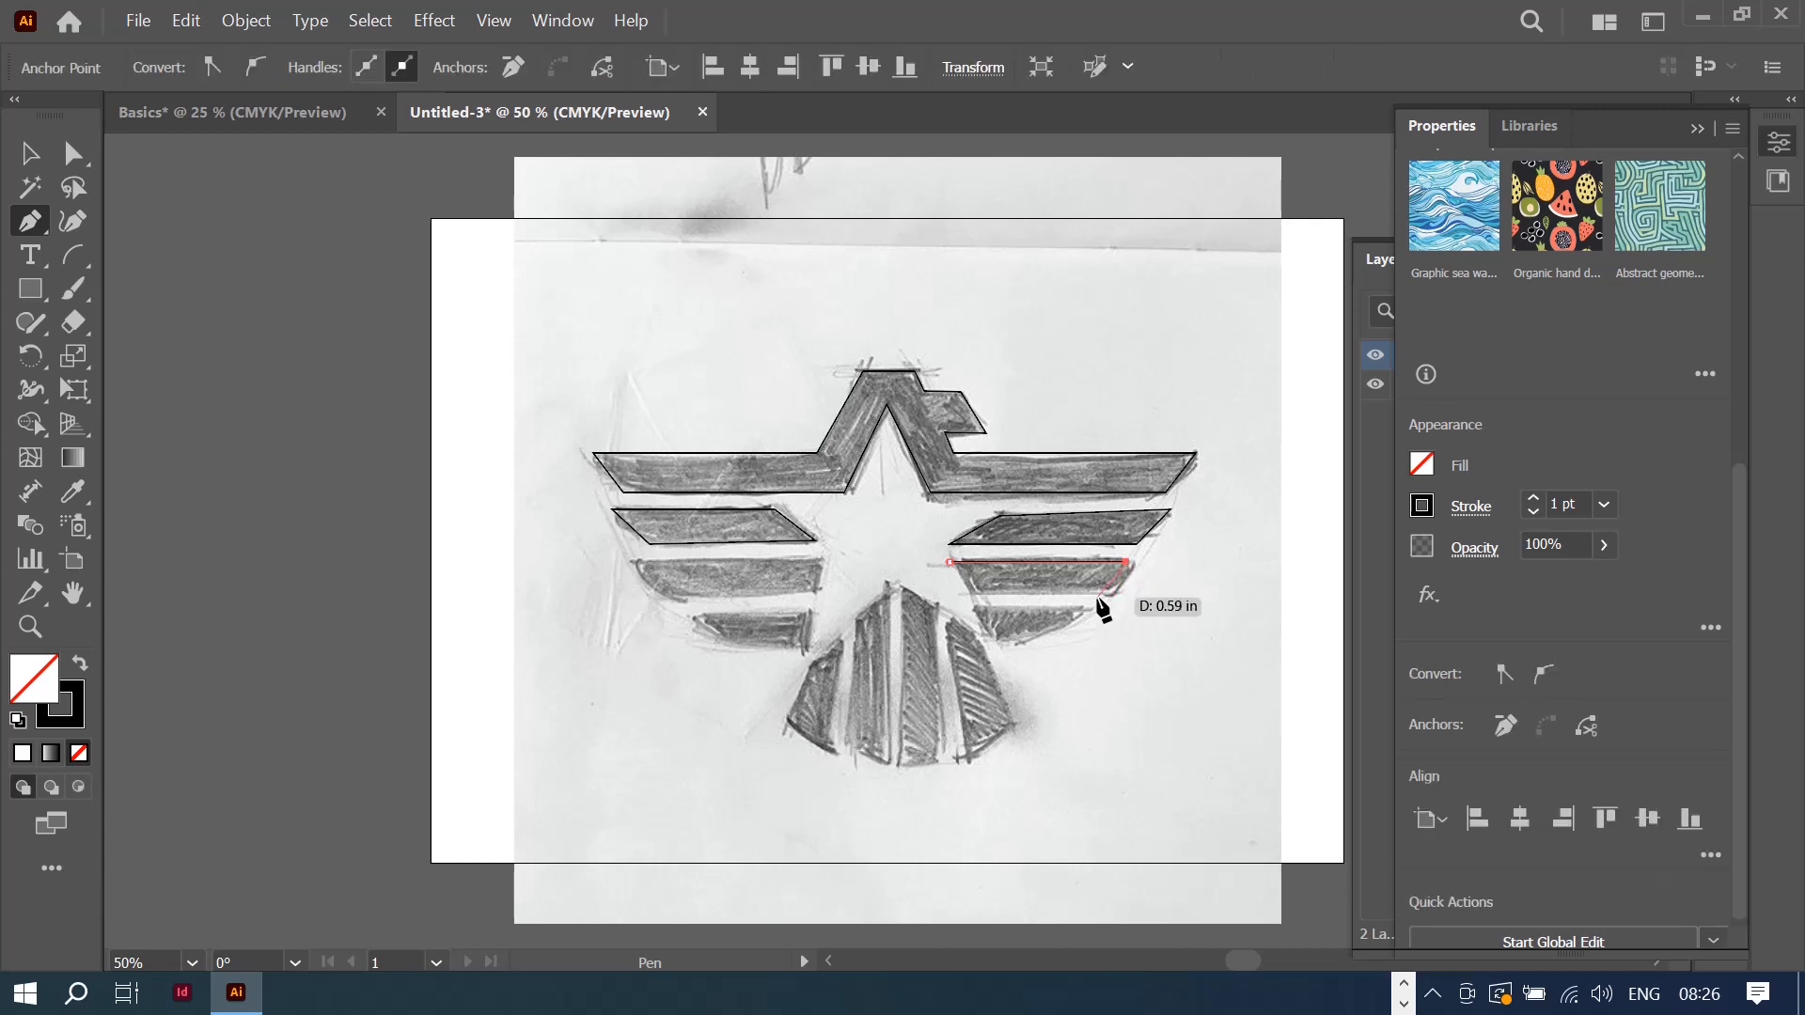
pyautogui.hotkey('ctrl', 'z')
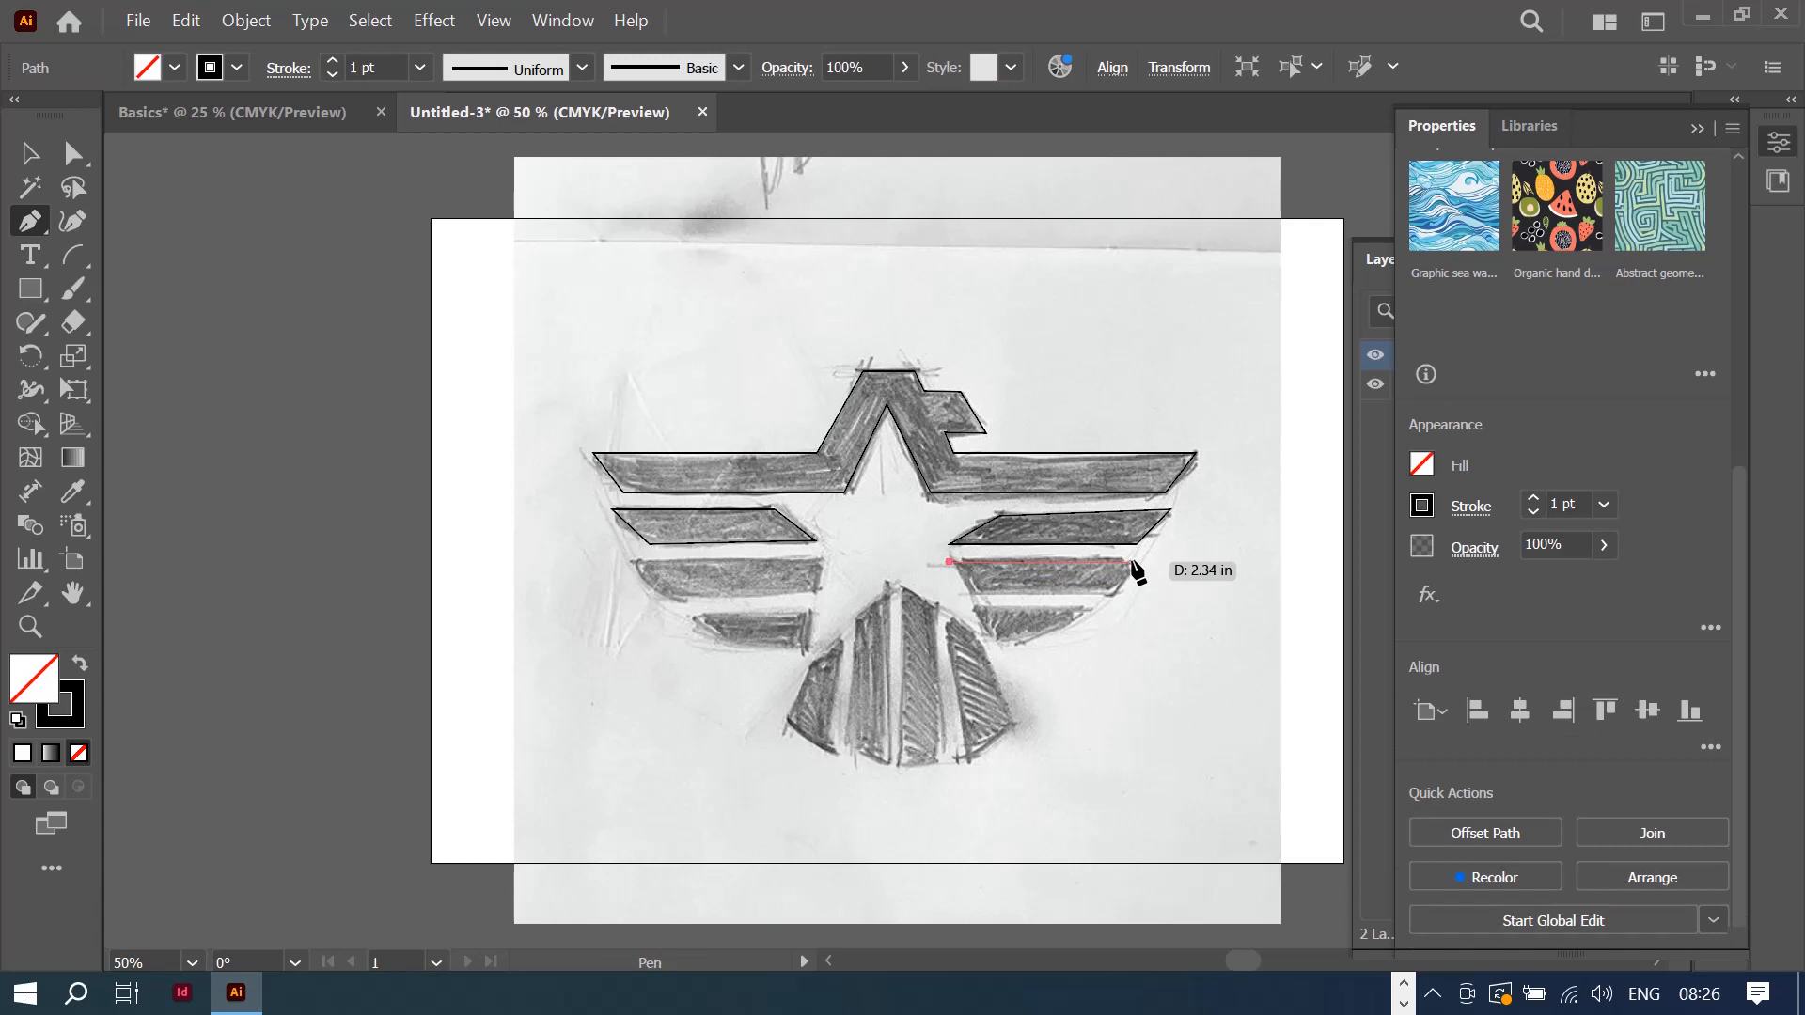
pyautogui.click(1131, 562)
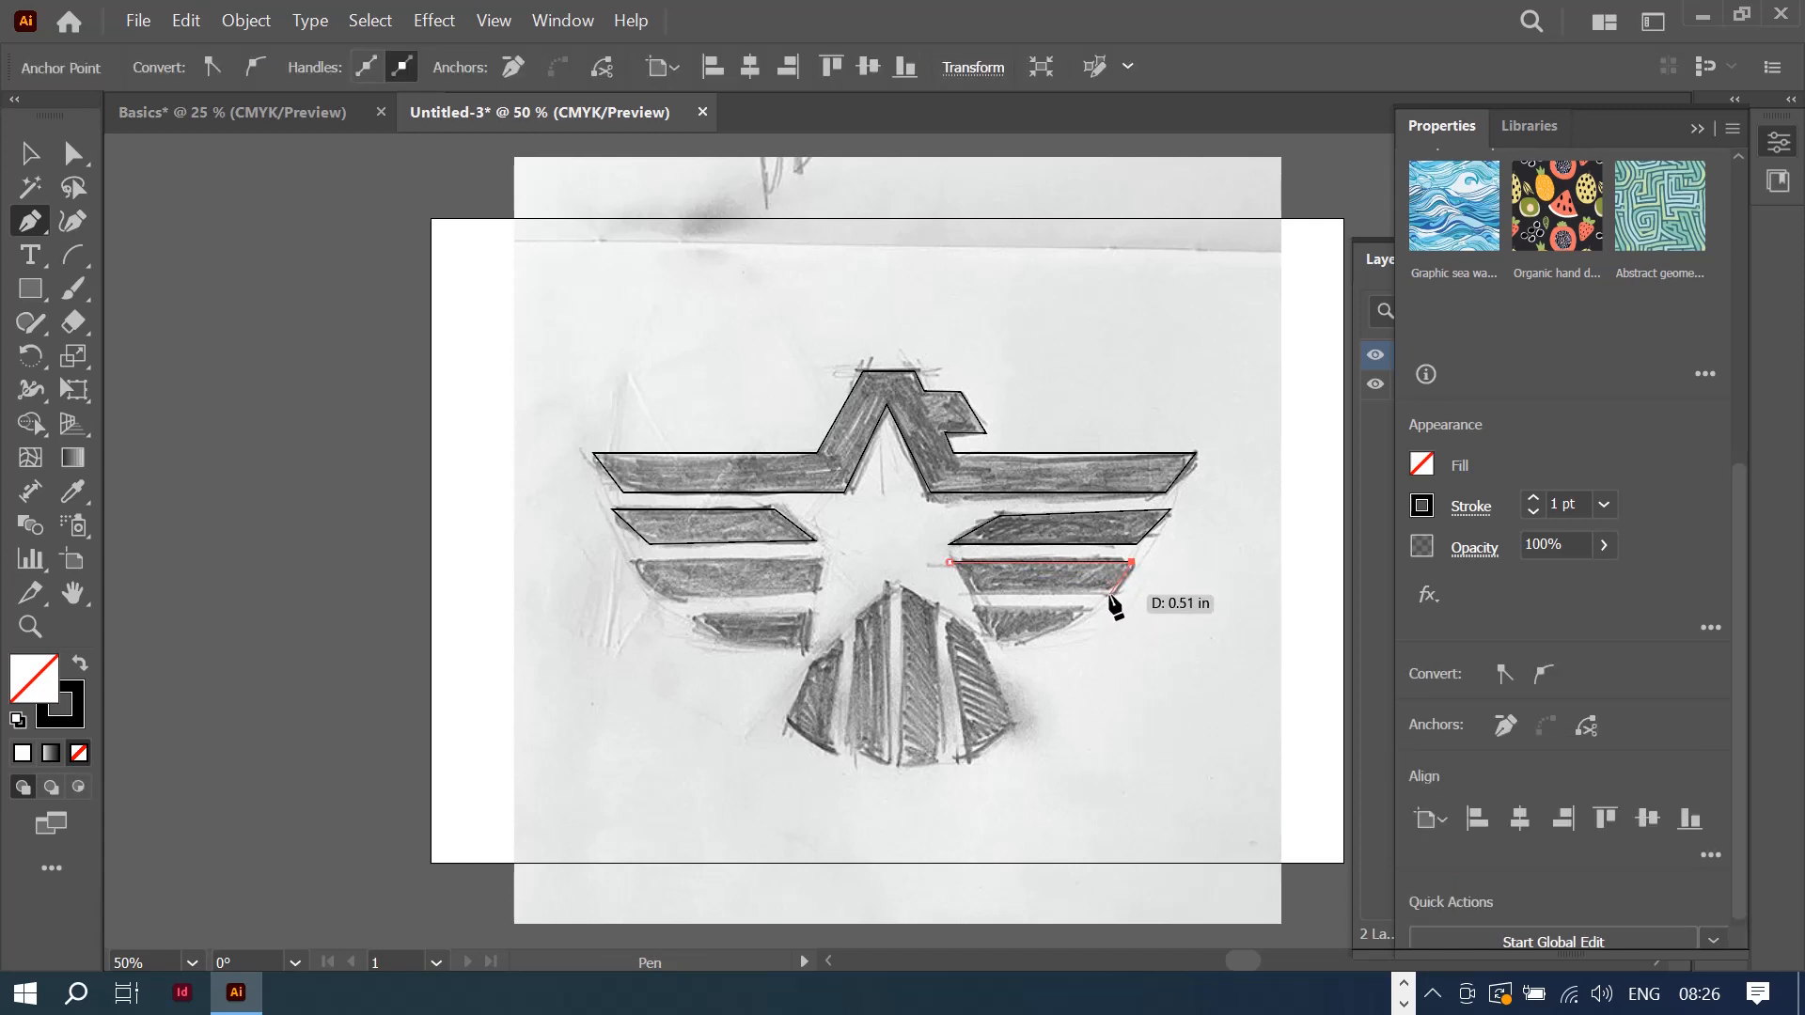
pyautogui.click(1111, 595)
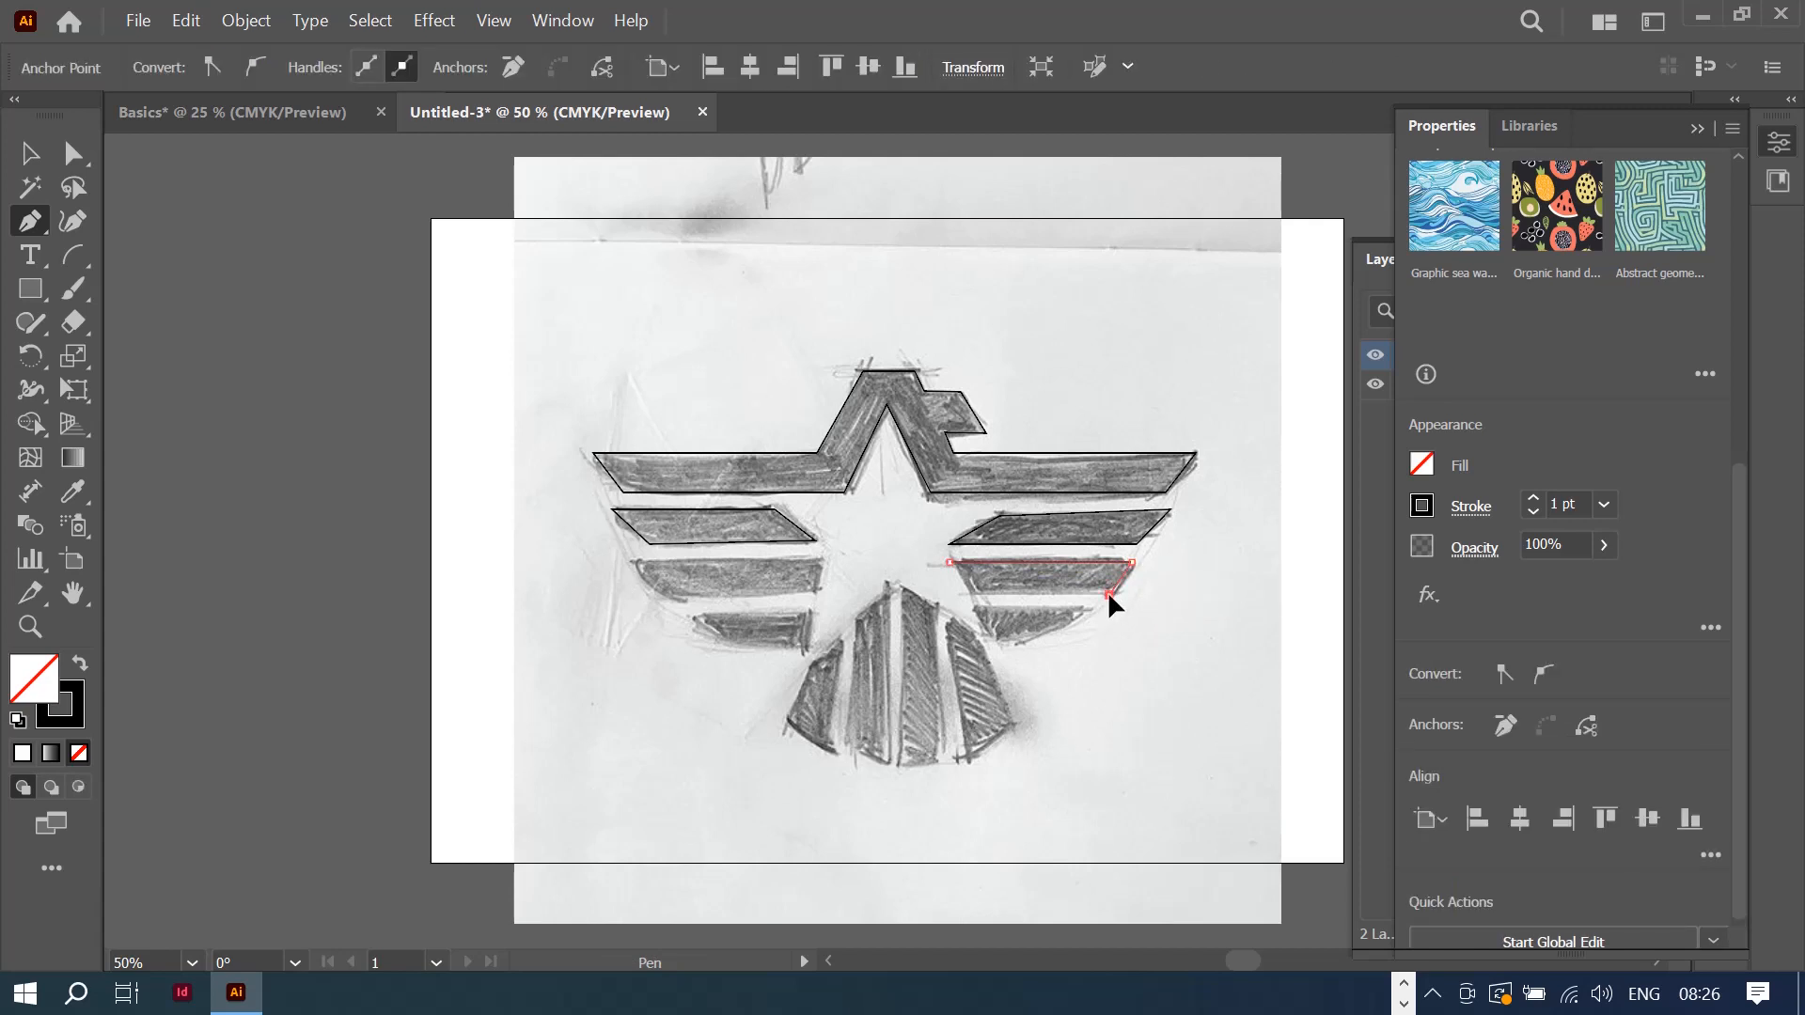
pyautogui.click(968, 591)
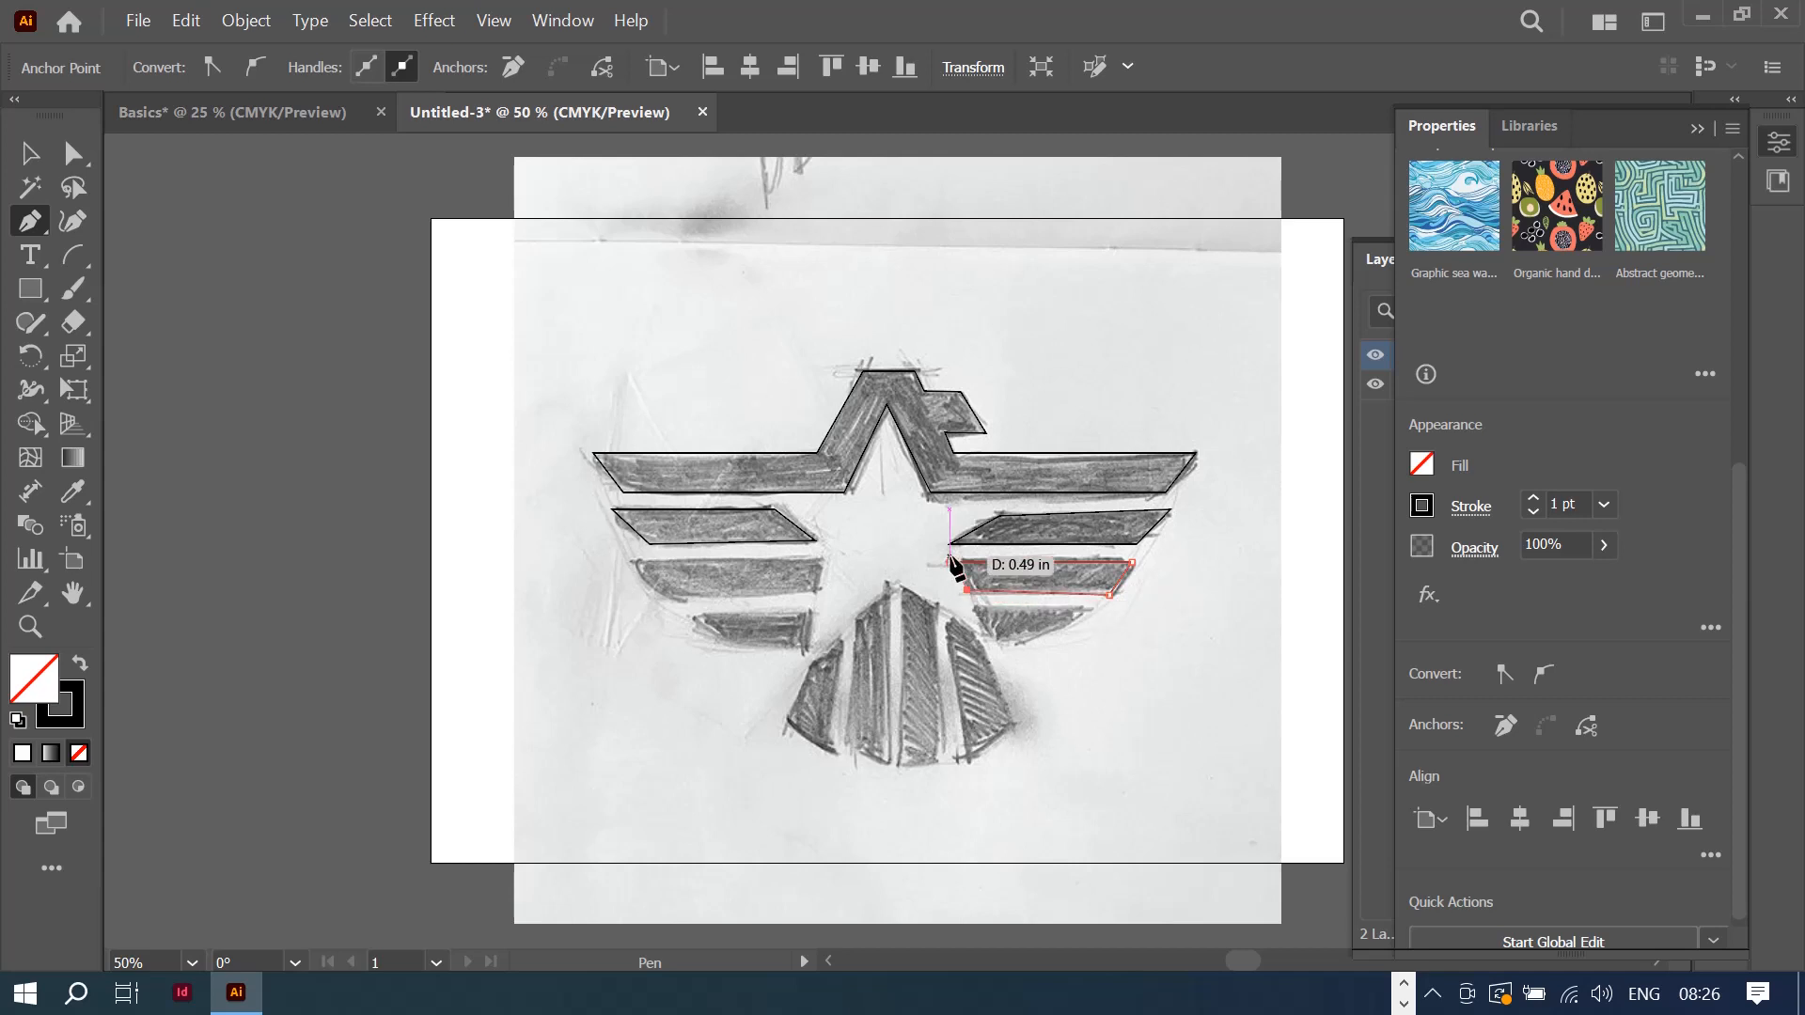
pyautogui.click(948, 563)
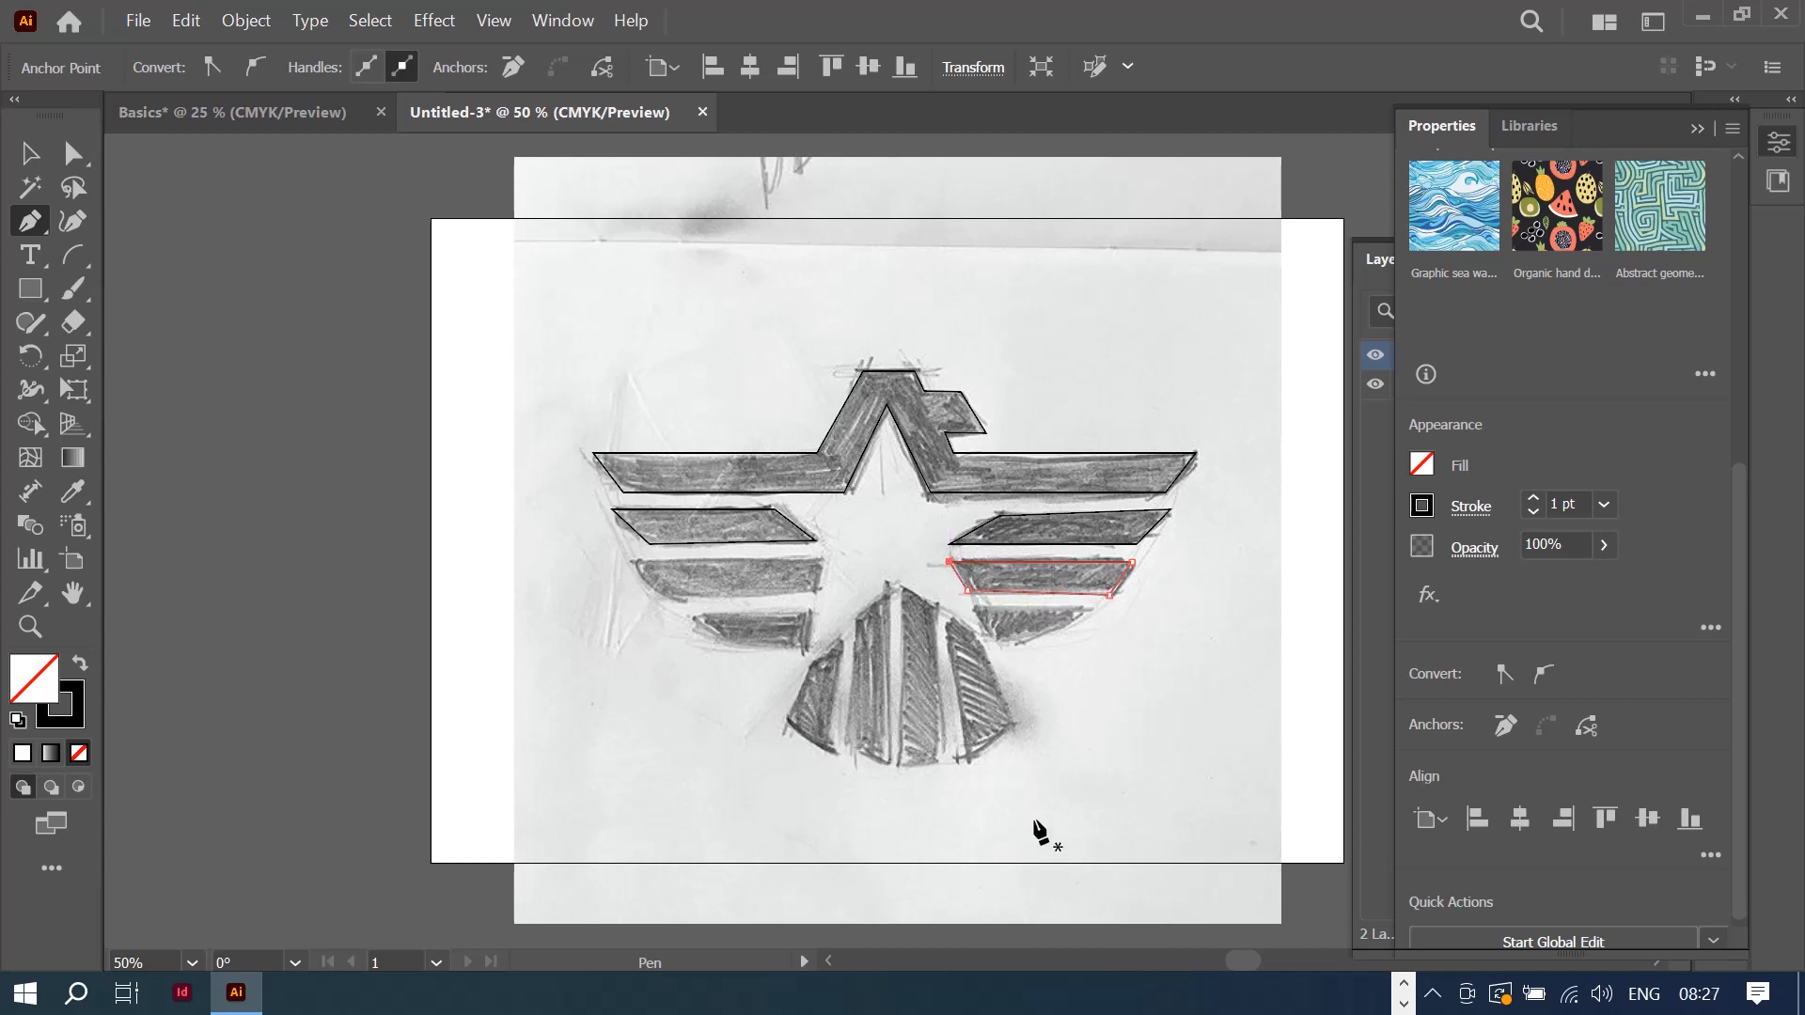
# Step: Trace the middle feather bar of the left wing as a closed four-sided path, starting at its upper outer corner
pyautogui.click(629, 562)
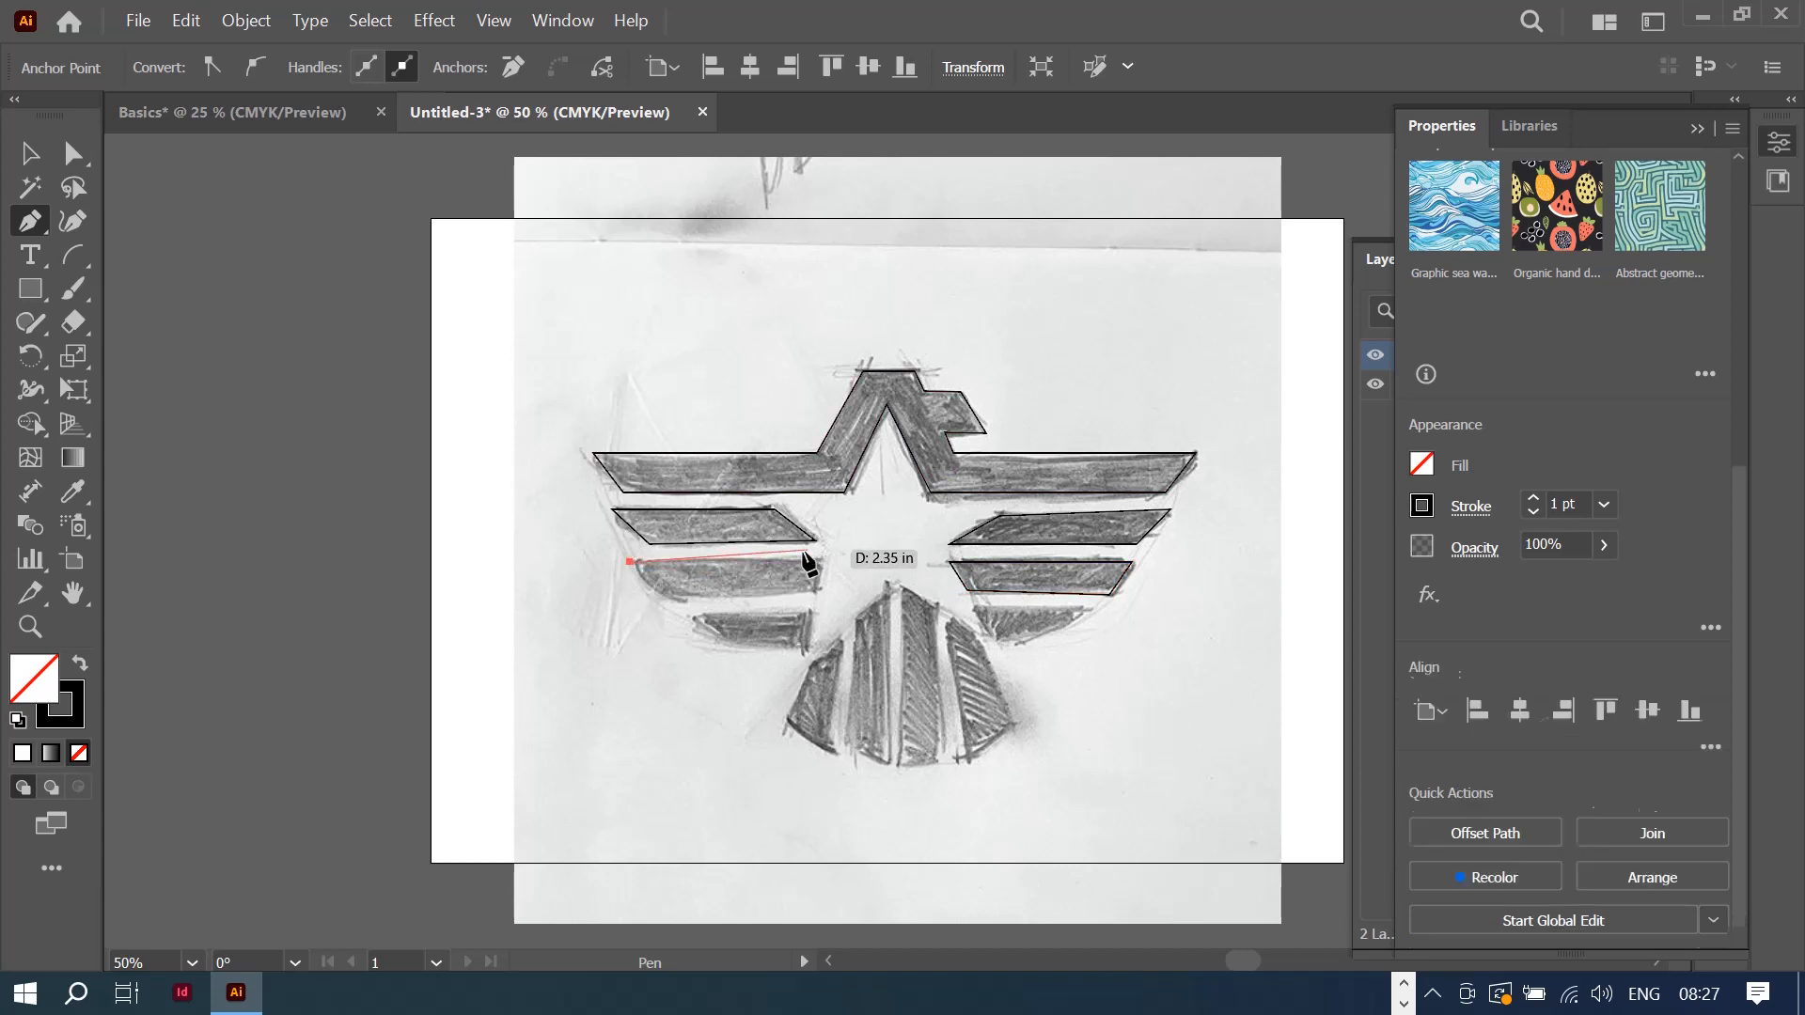
pyautogui.click(820, 562)
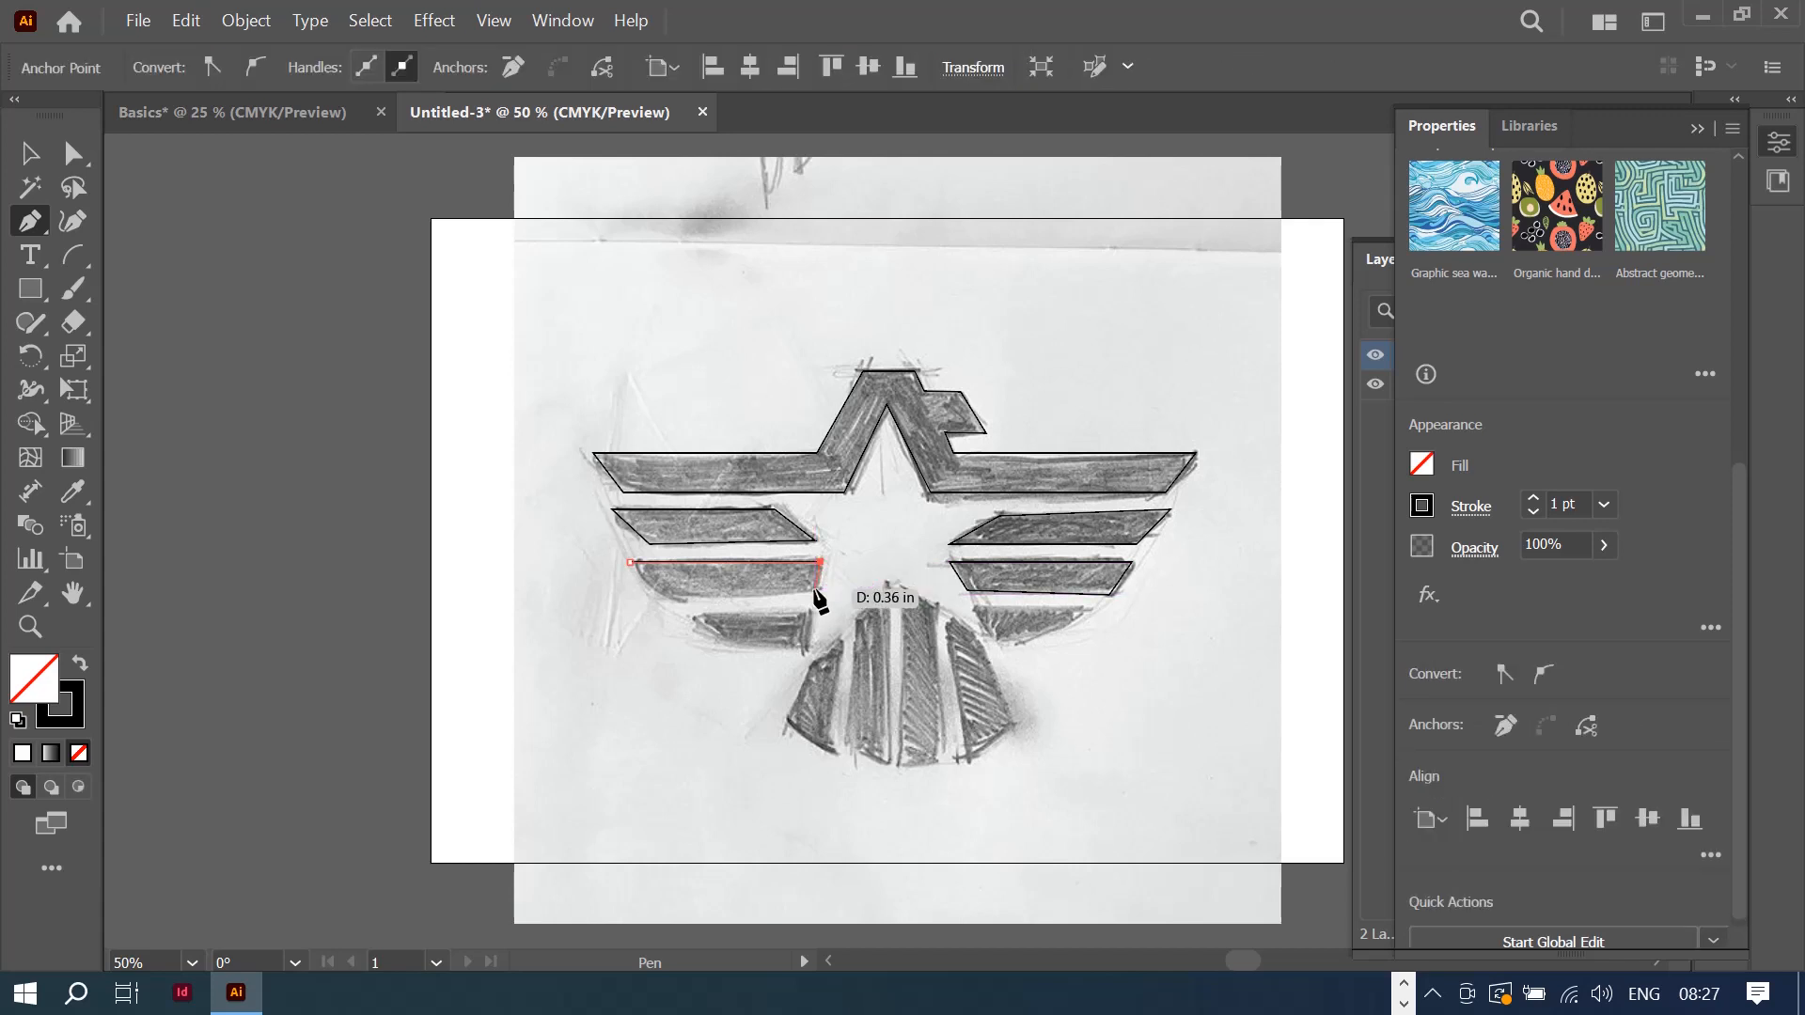
pyautogui.click(815, 590)
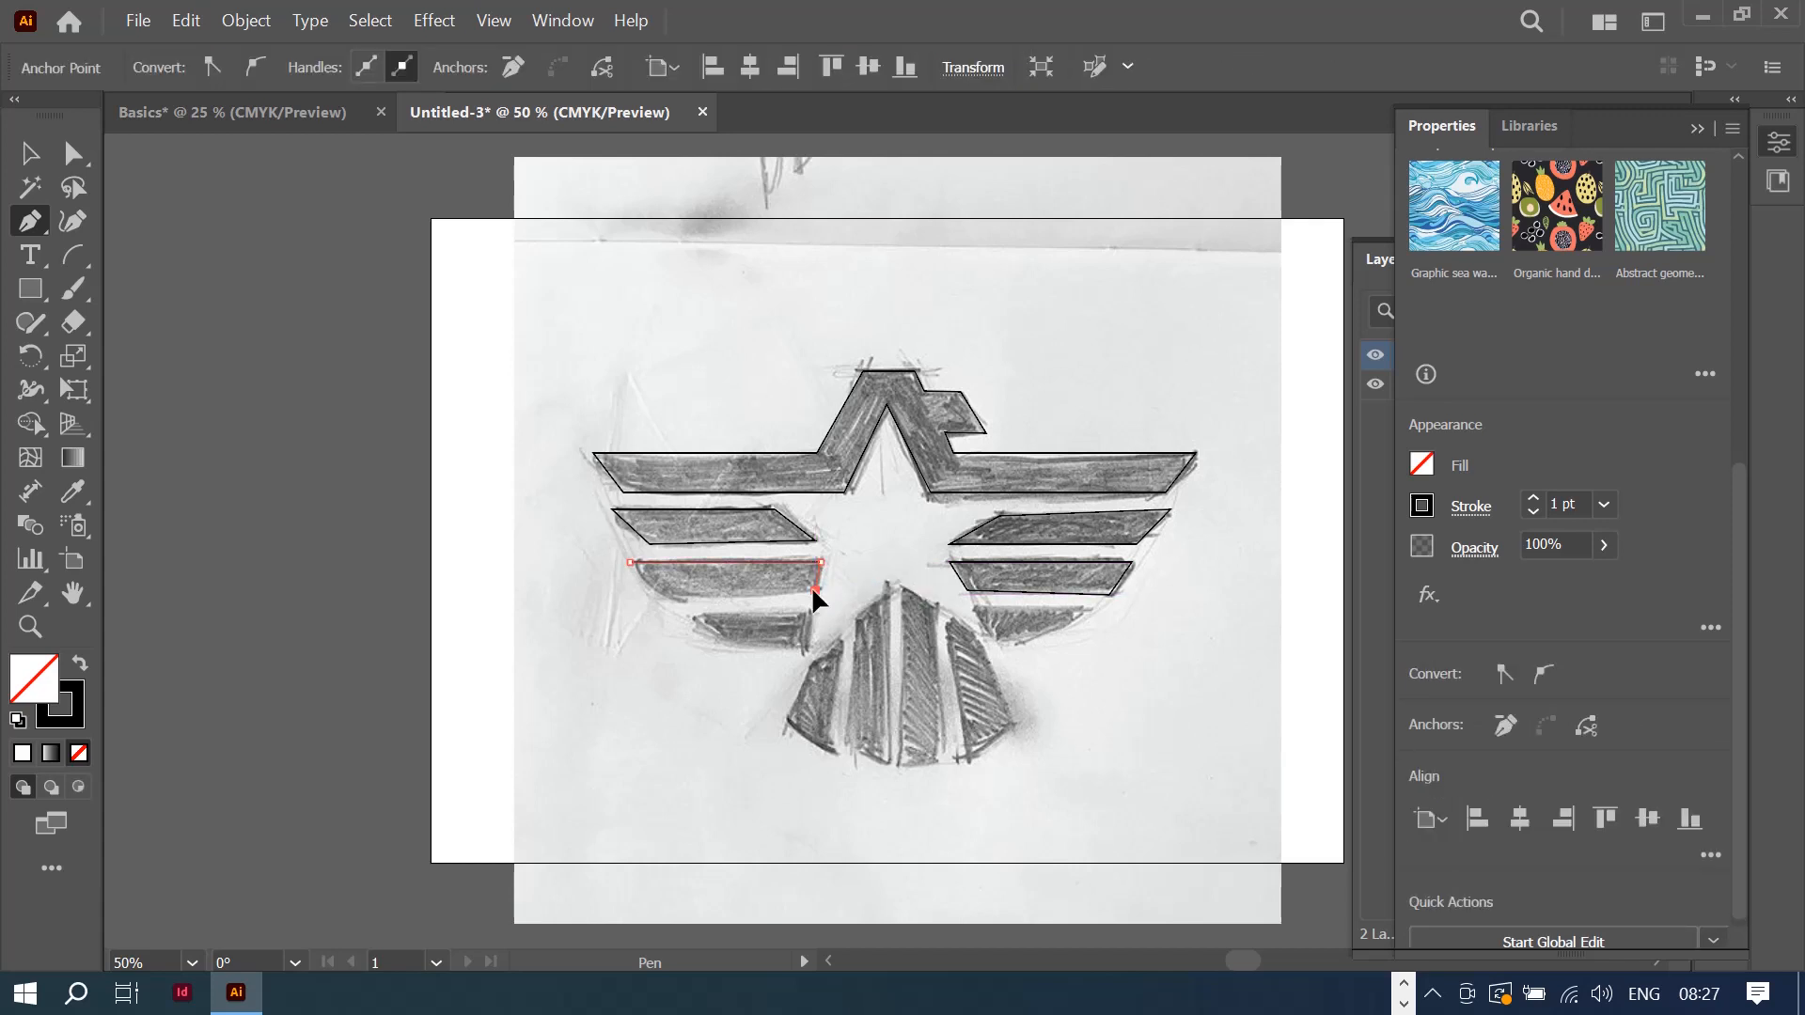
pyautogui.click(663, 594)
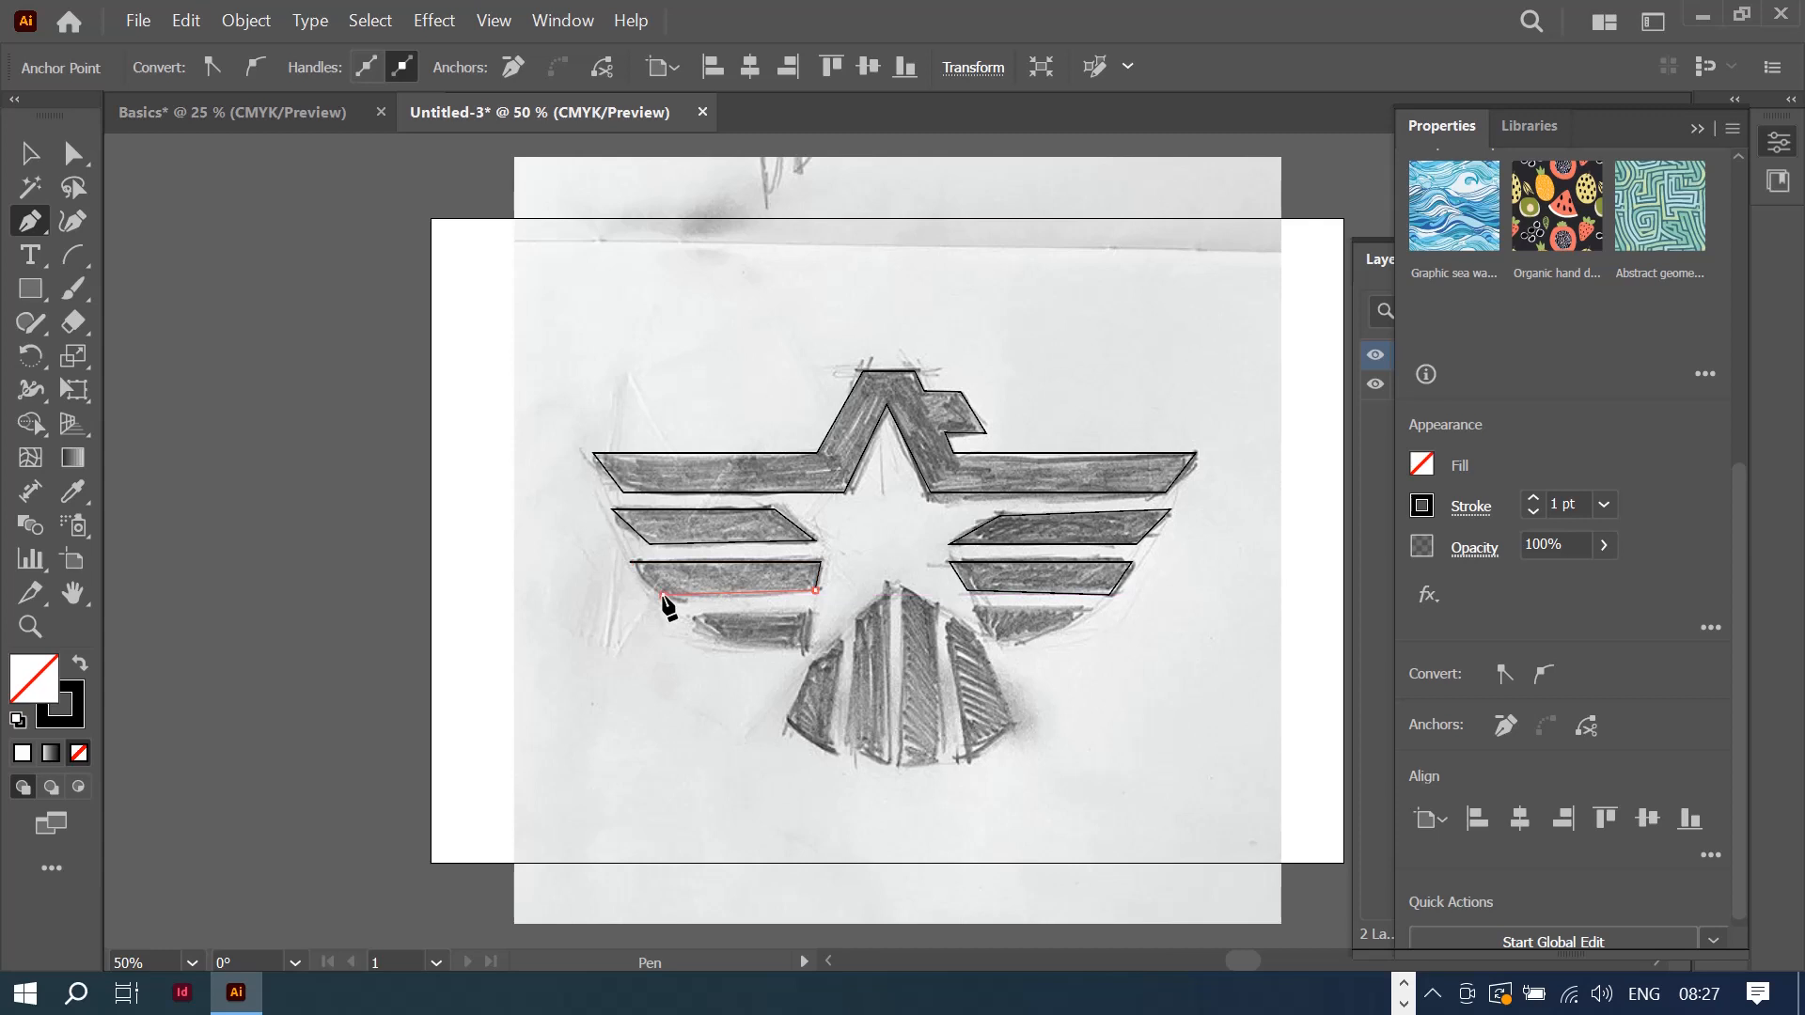
pyautogui.click(629, 561)
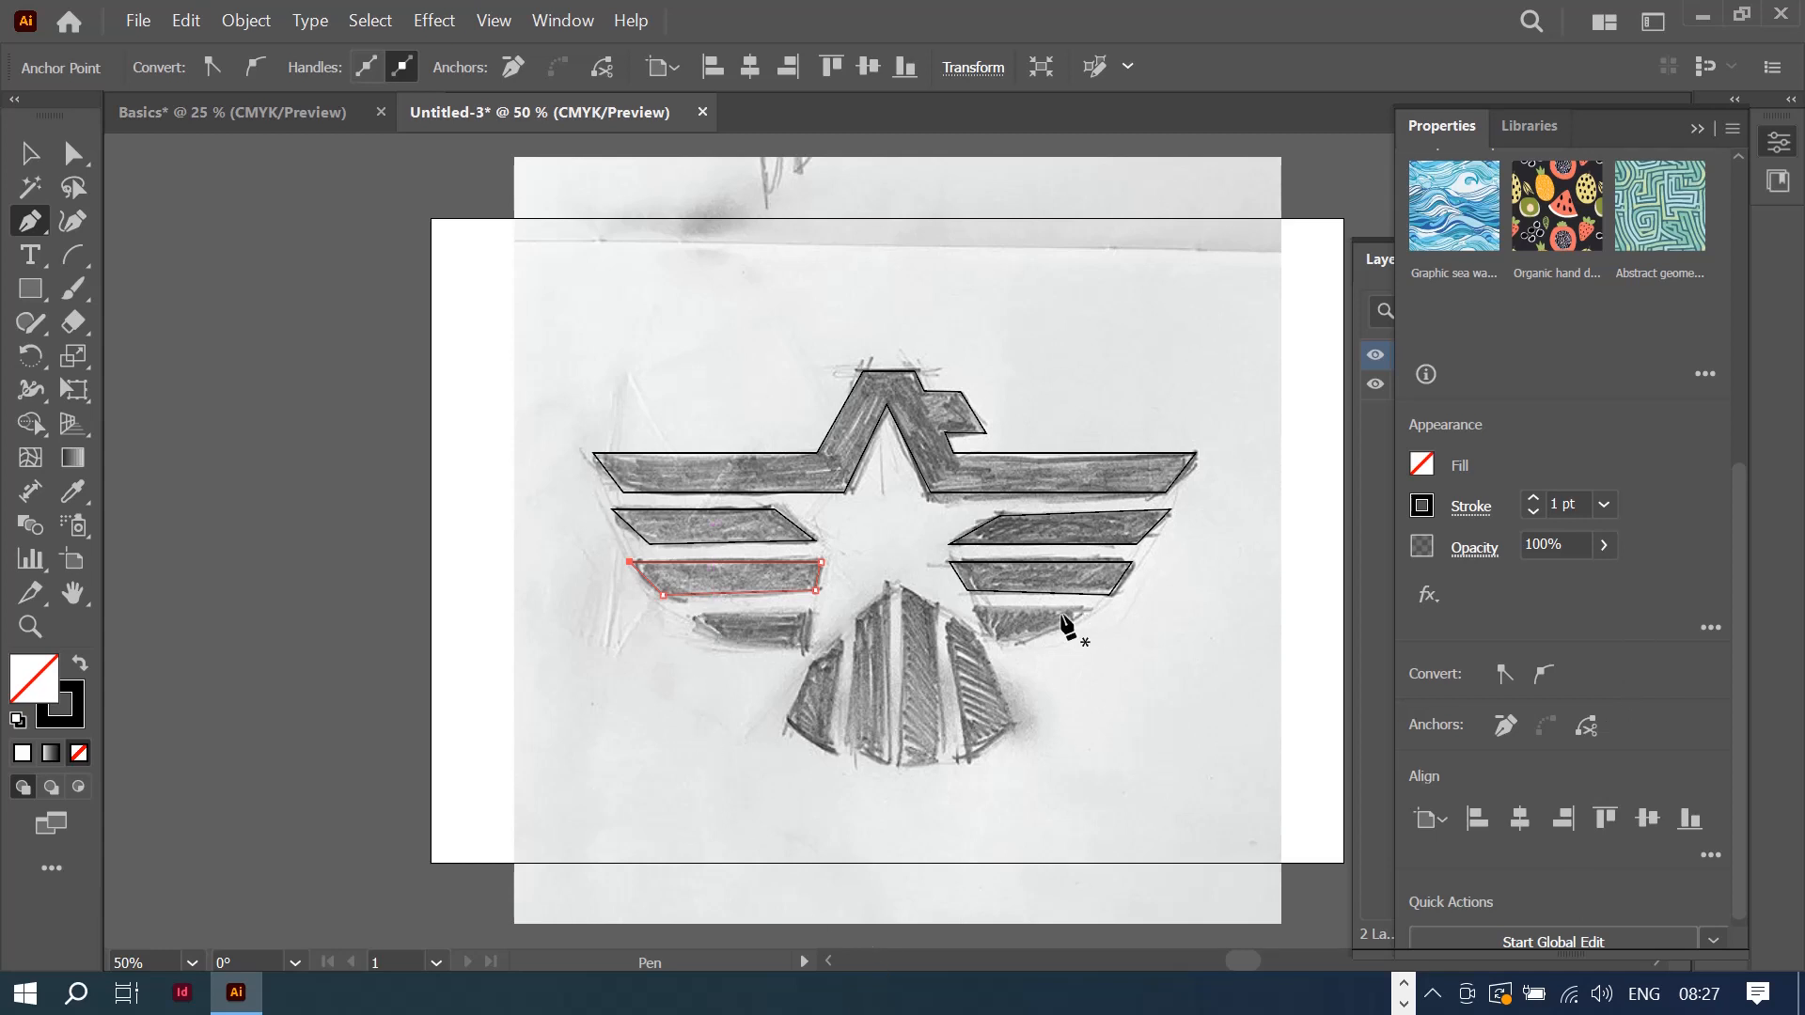
# Step: Trace the lowest feather bar of the left wing as a straight-edged path, closing it at its upper outer corner
pyautogui.click(691, 616)
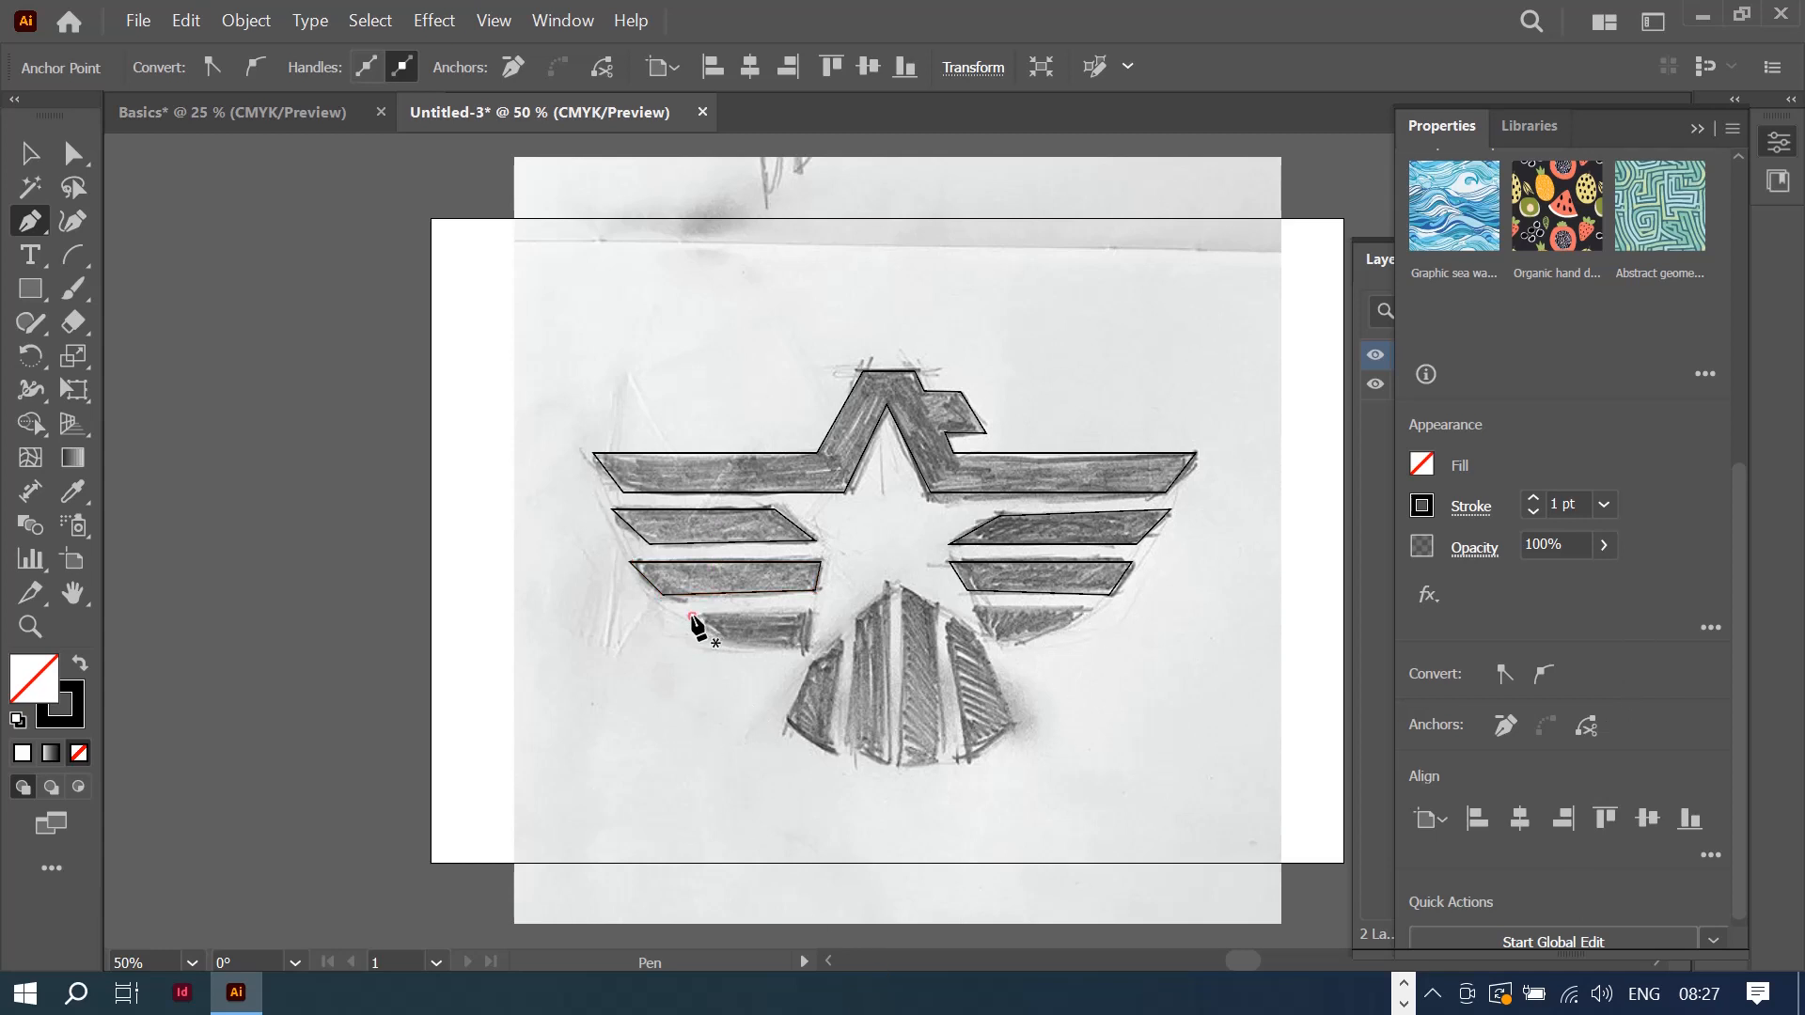
pyautogui.click(735, 648)
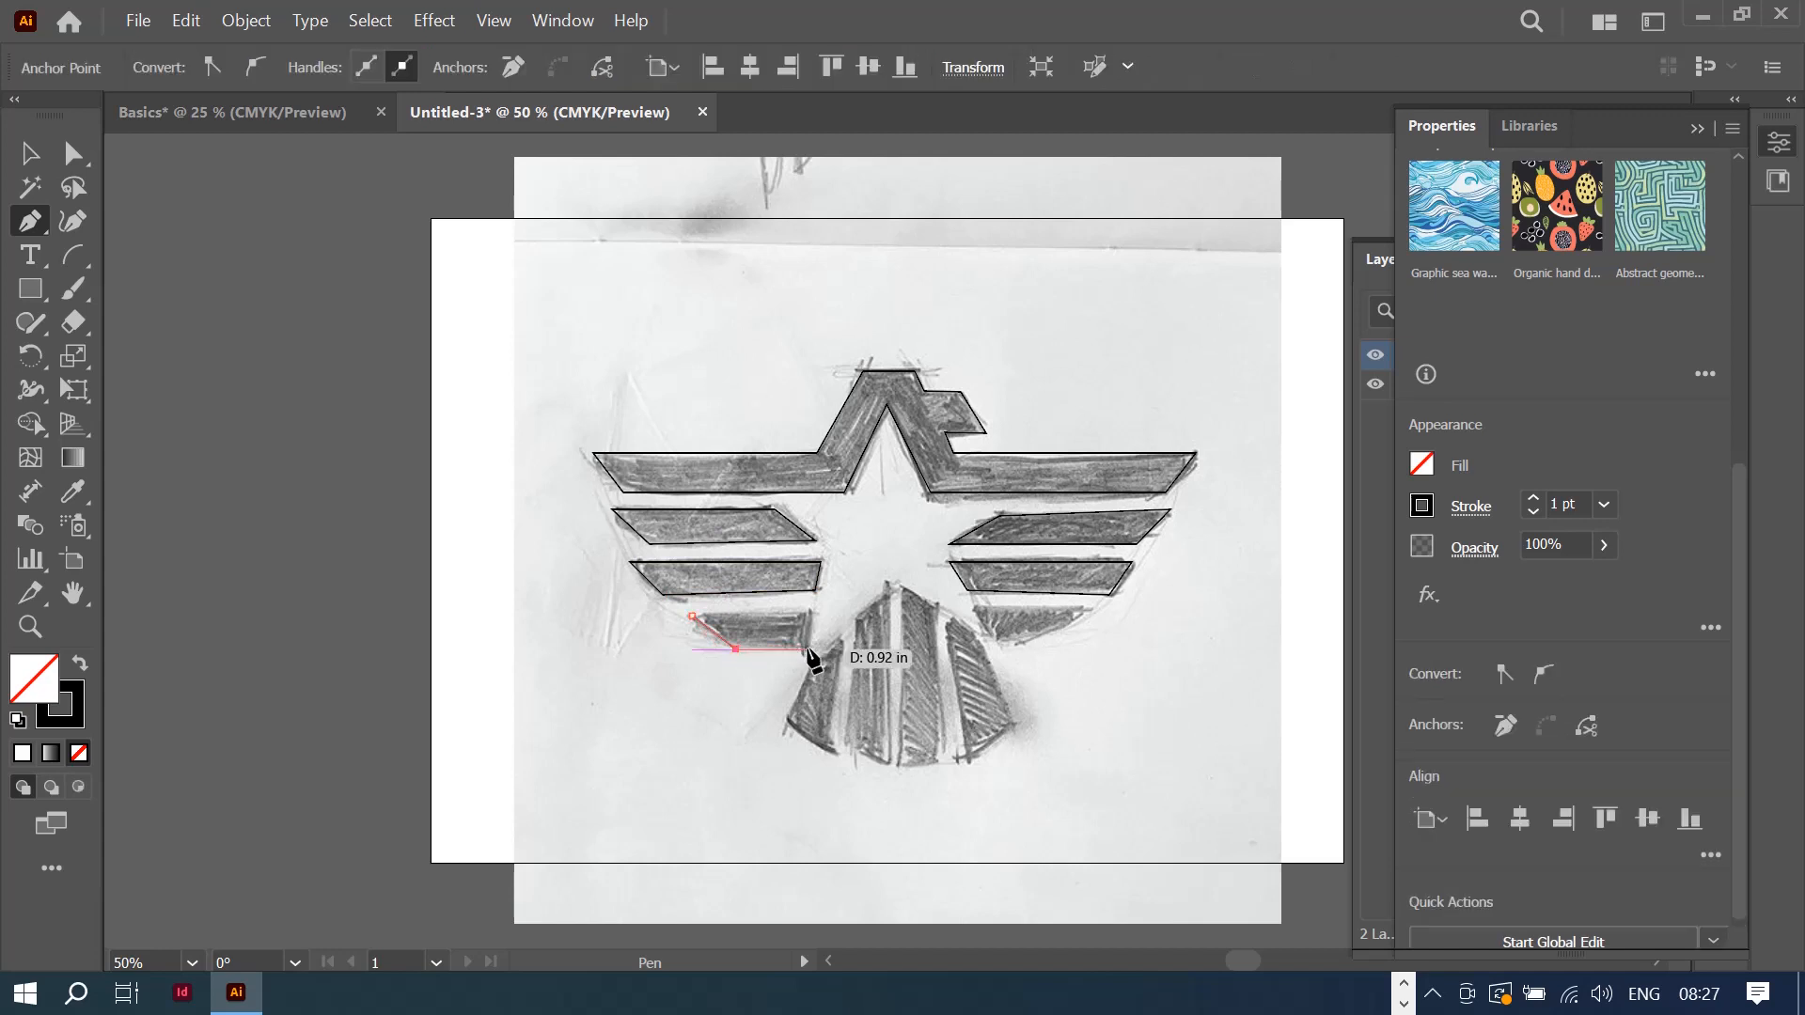
pyautogui.click(806, 649)
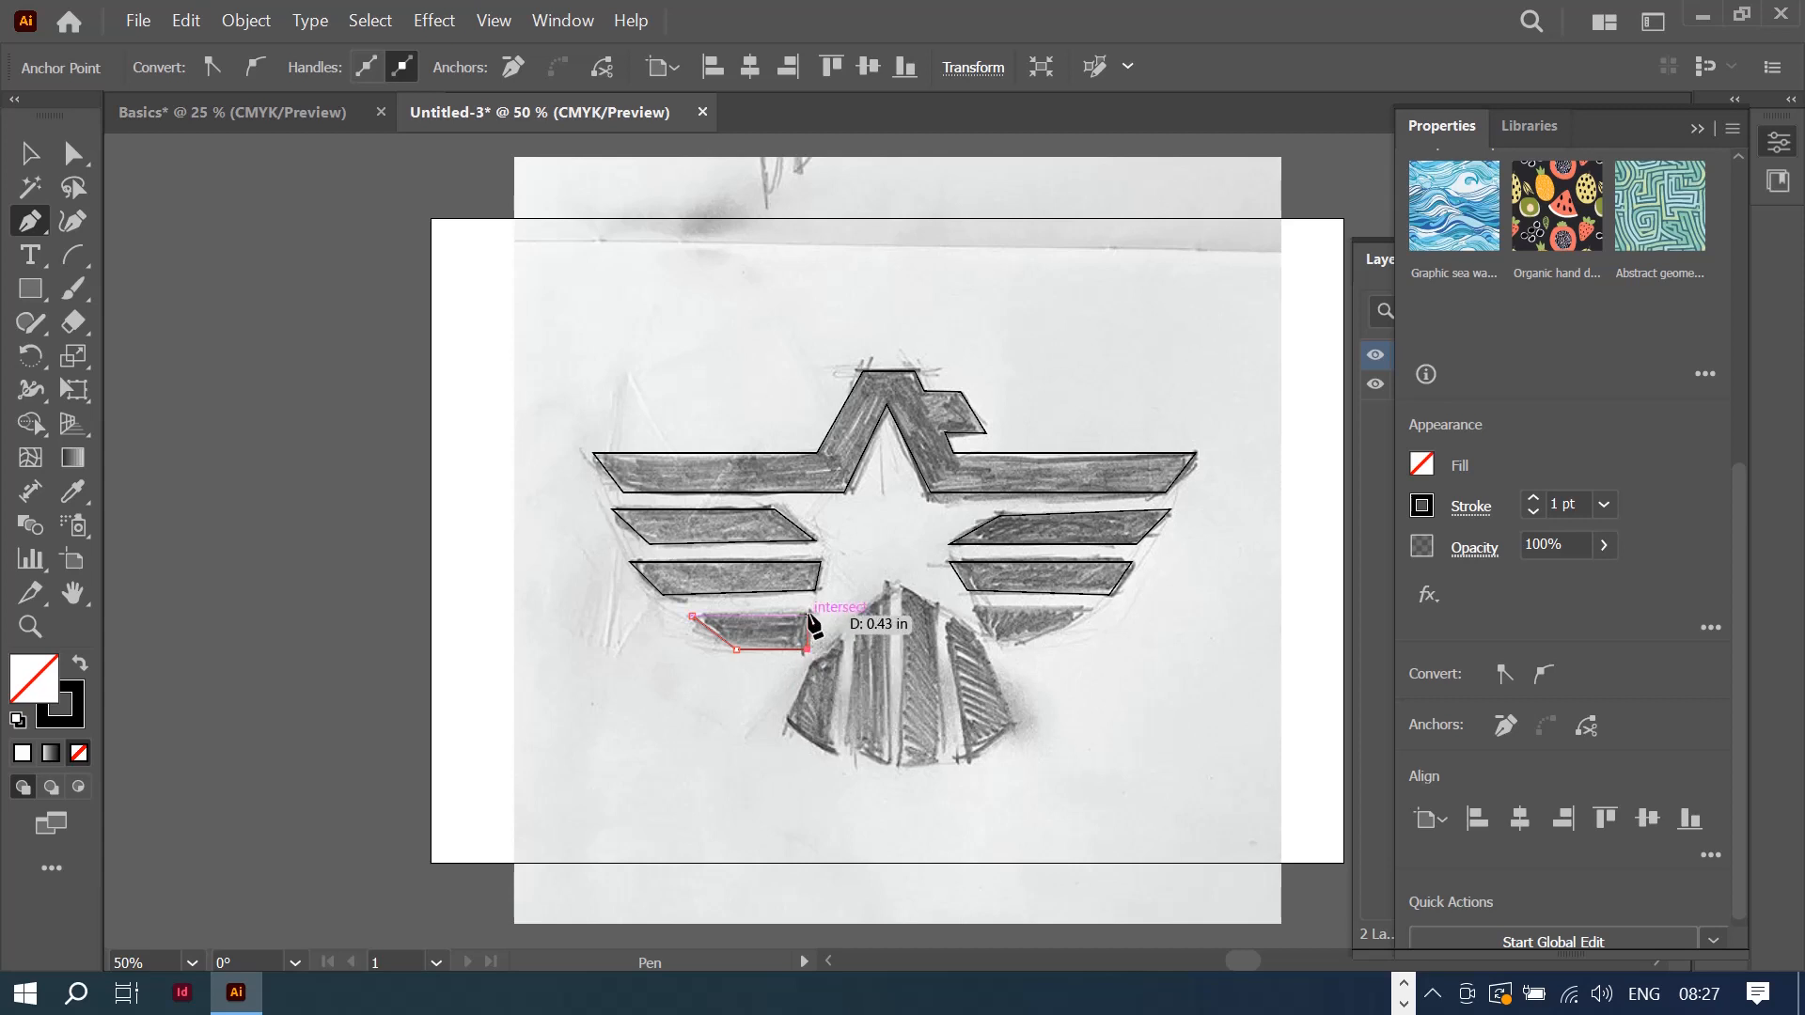
pyautogui.click(809, 615)
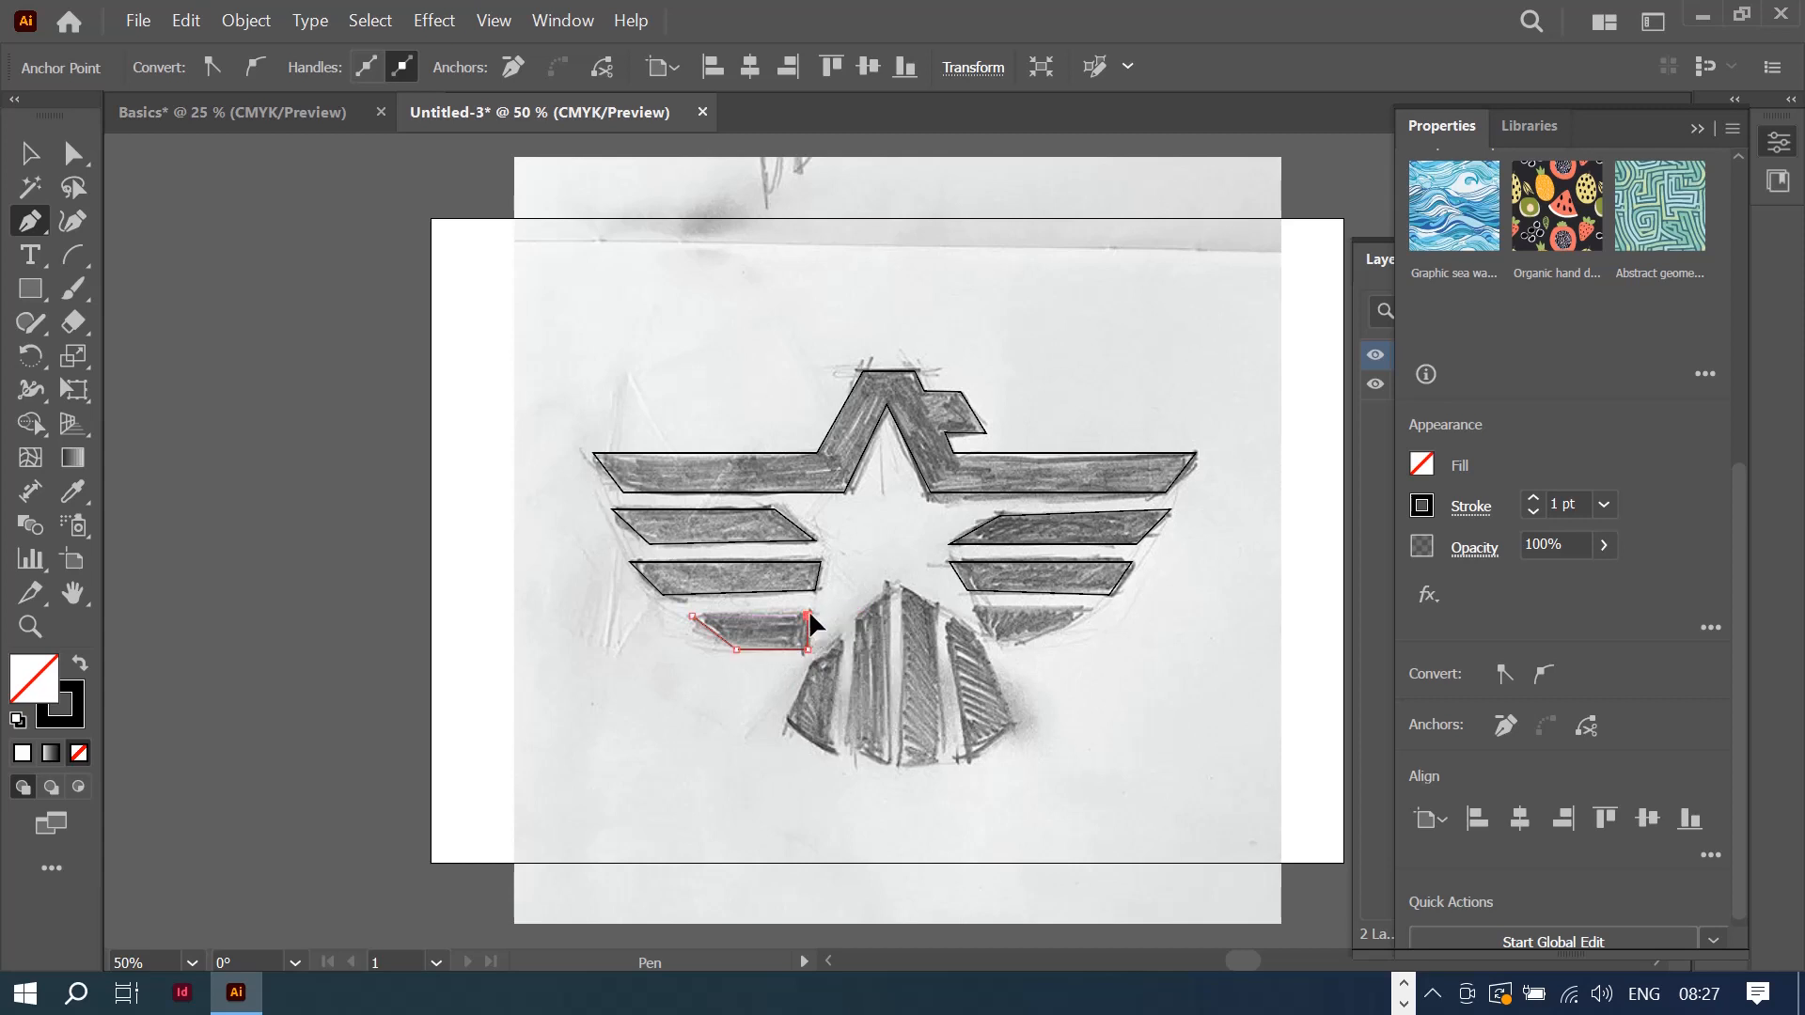
pyautogui.click(694, 617)
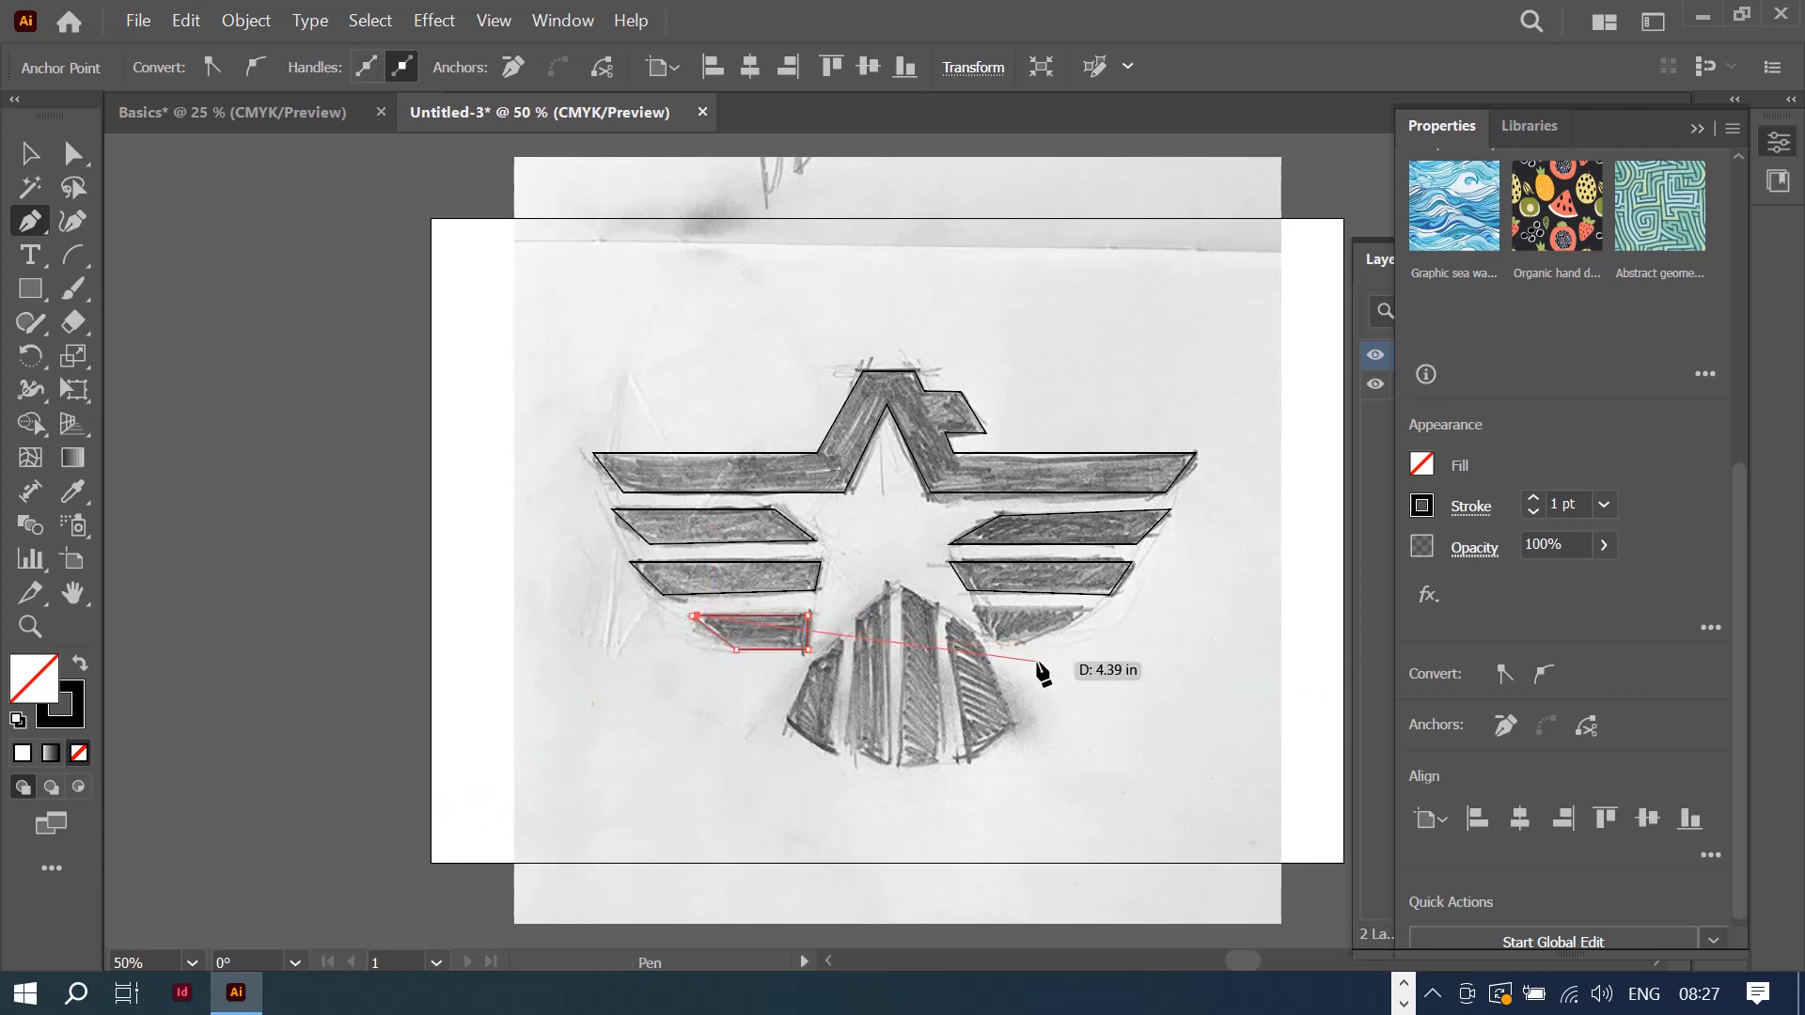
pyautogui.click(693, 617)
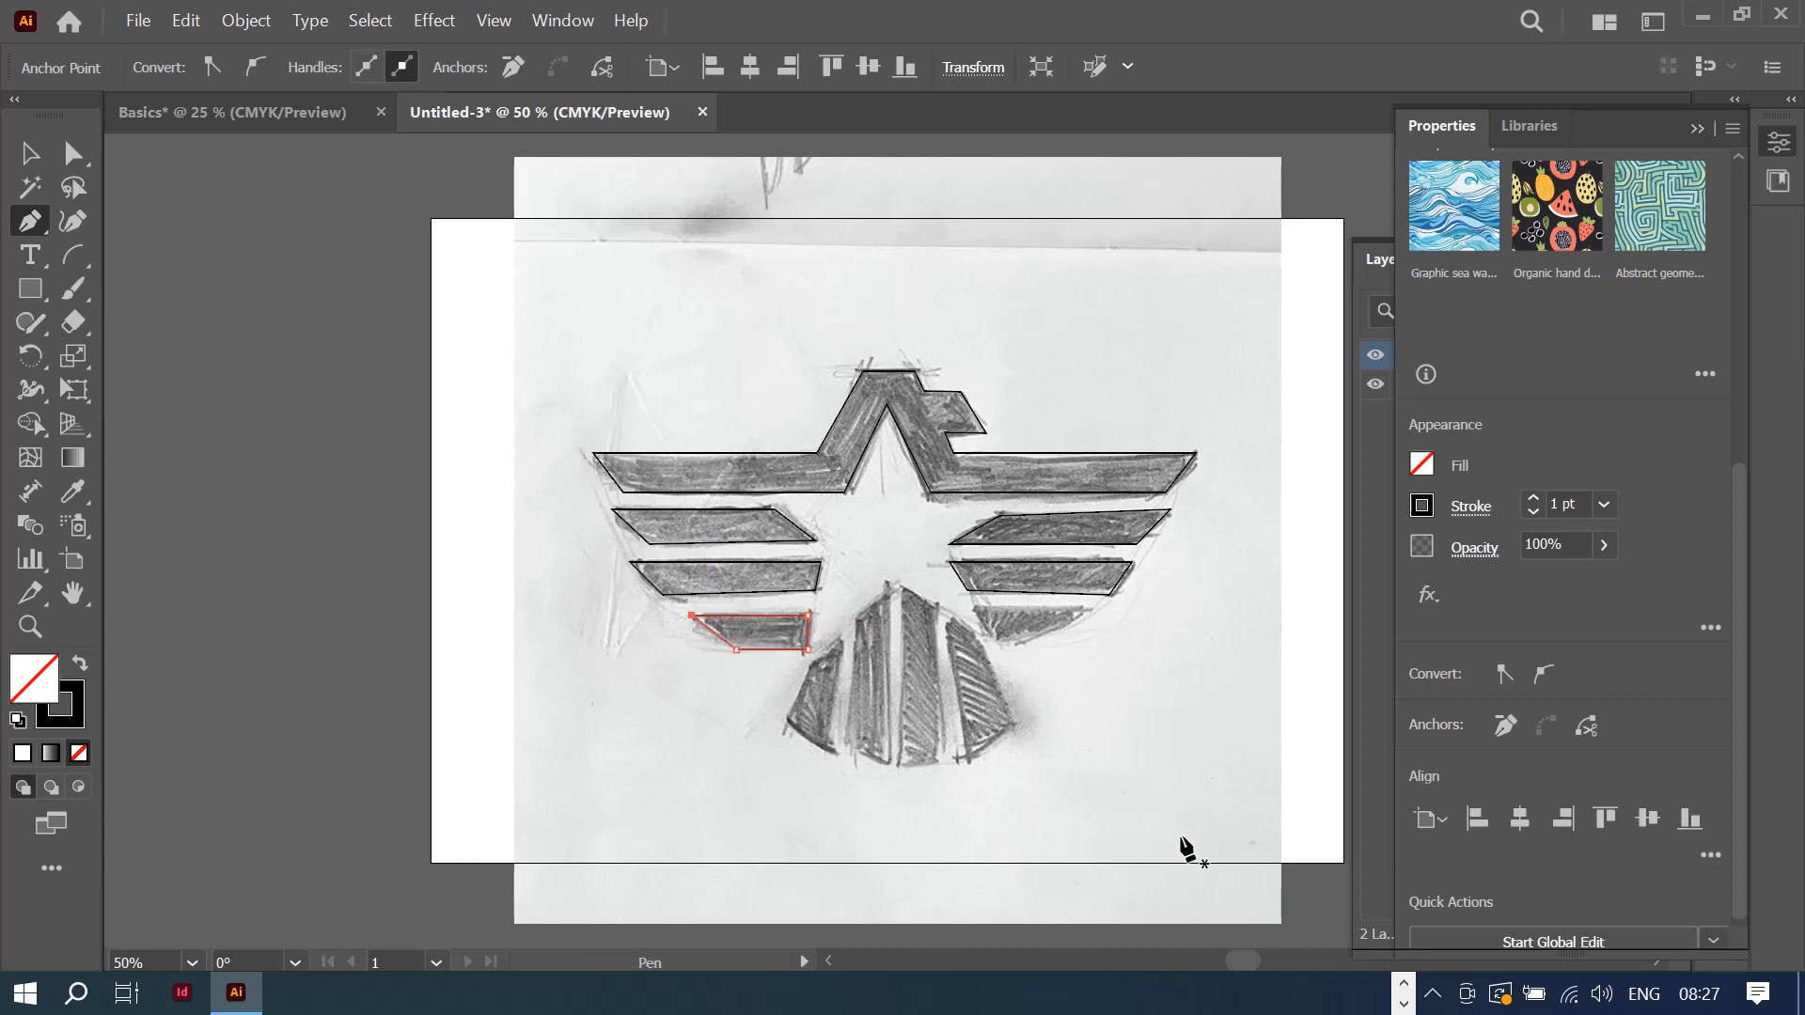
# Step: Trace the lowest feather bar of the right wing as a closed four-sided path, starting at its upper inner corner
pyautogui.click(975, 607)
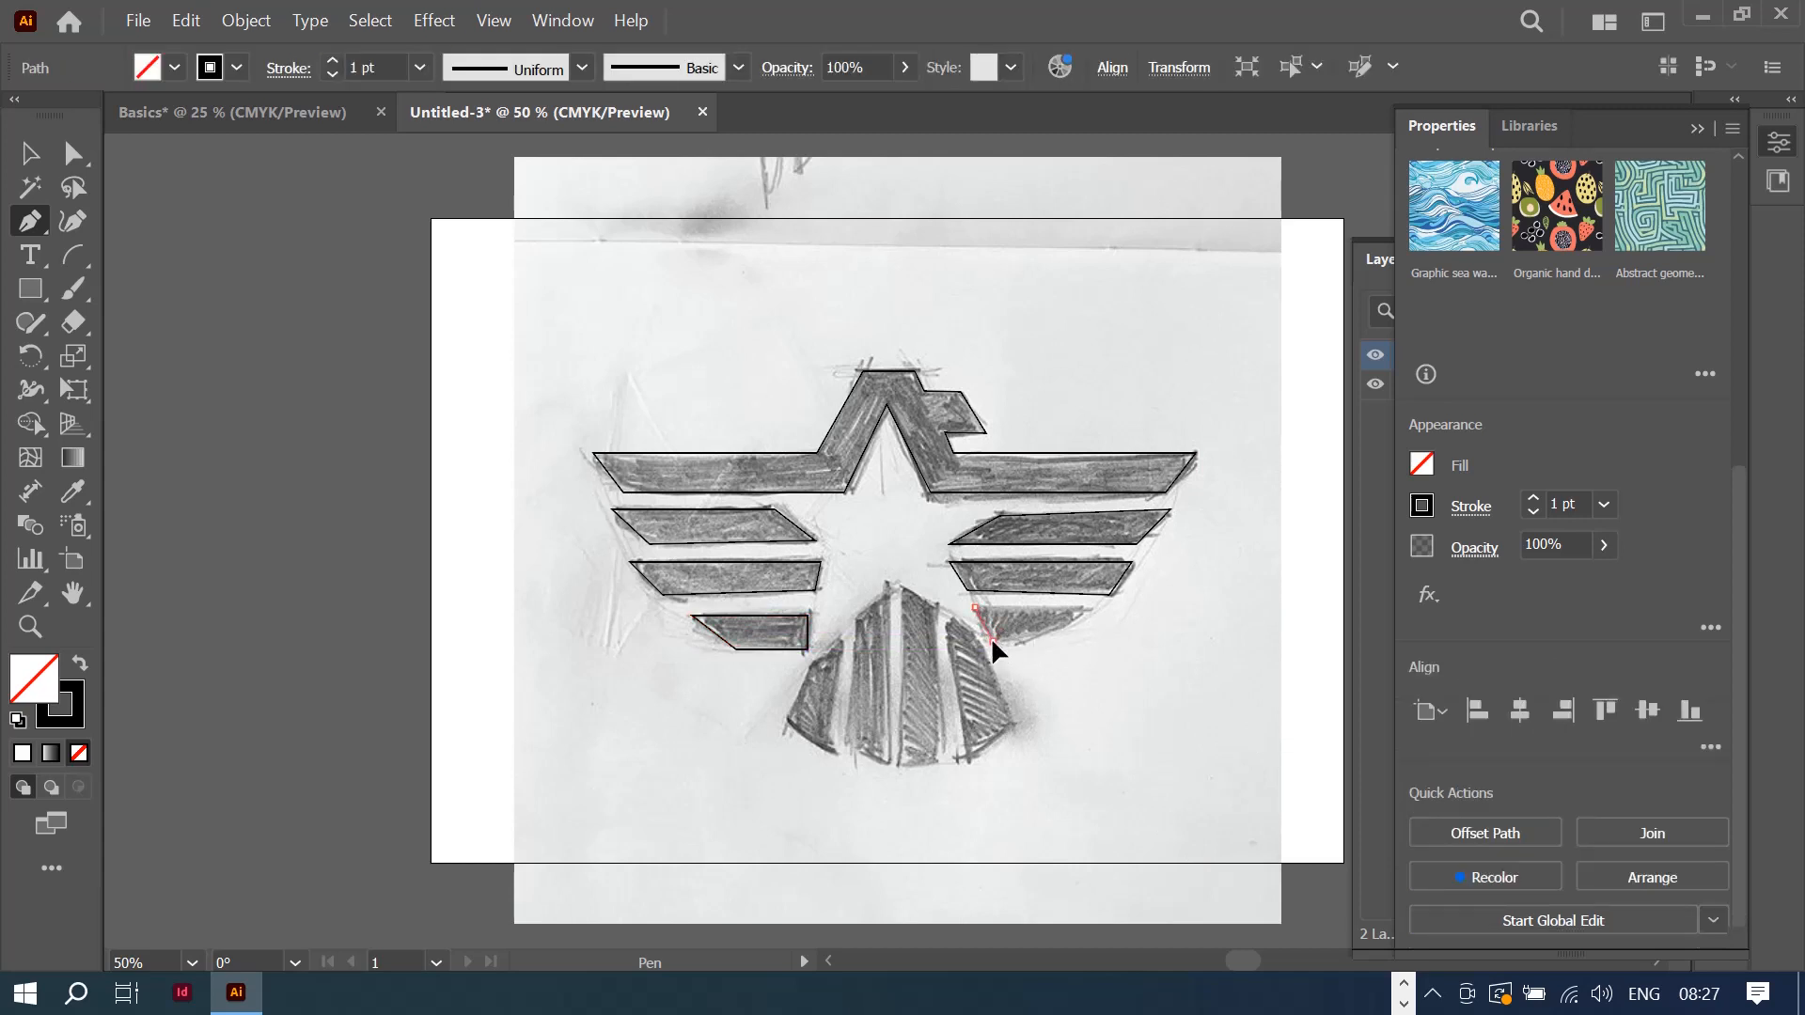
pyautogui.click(993, 641)
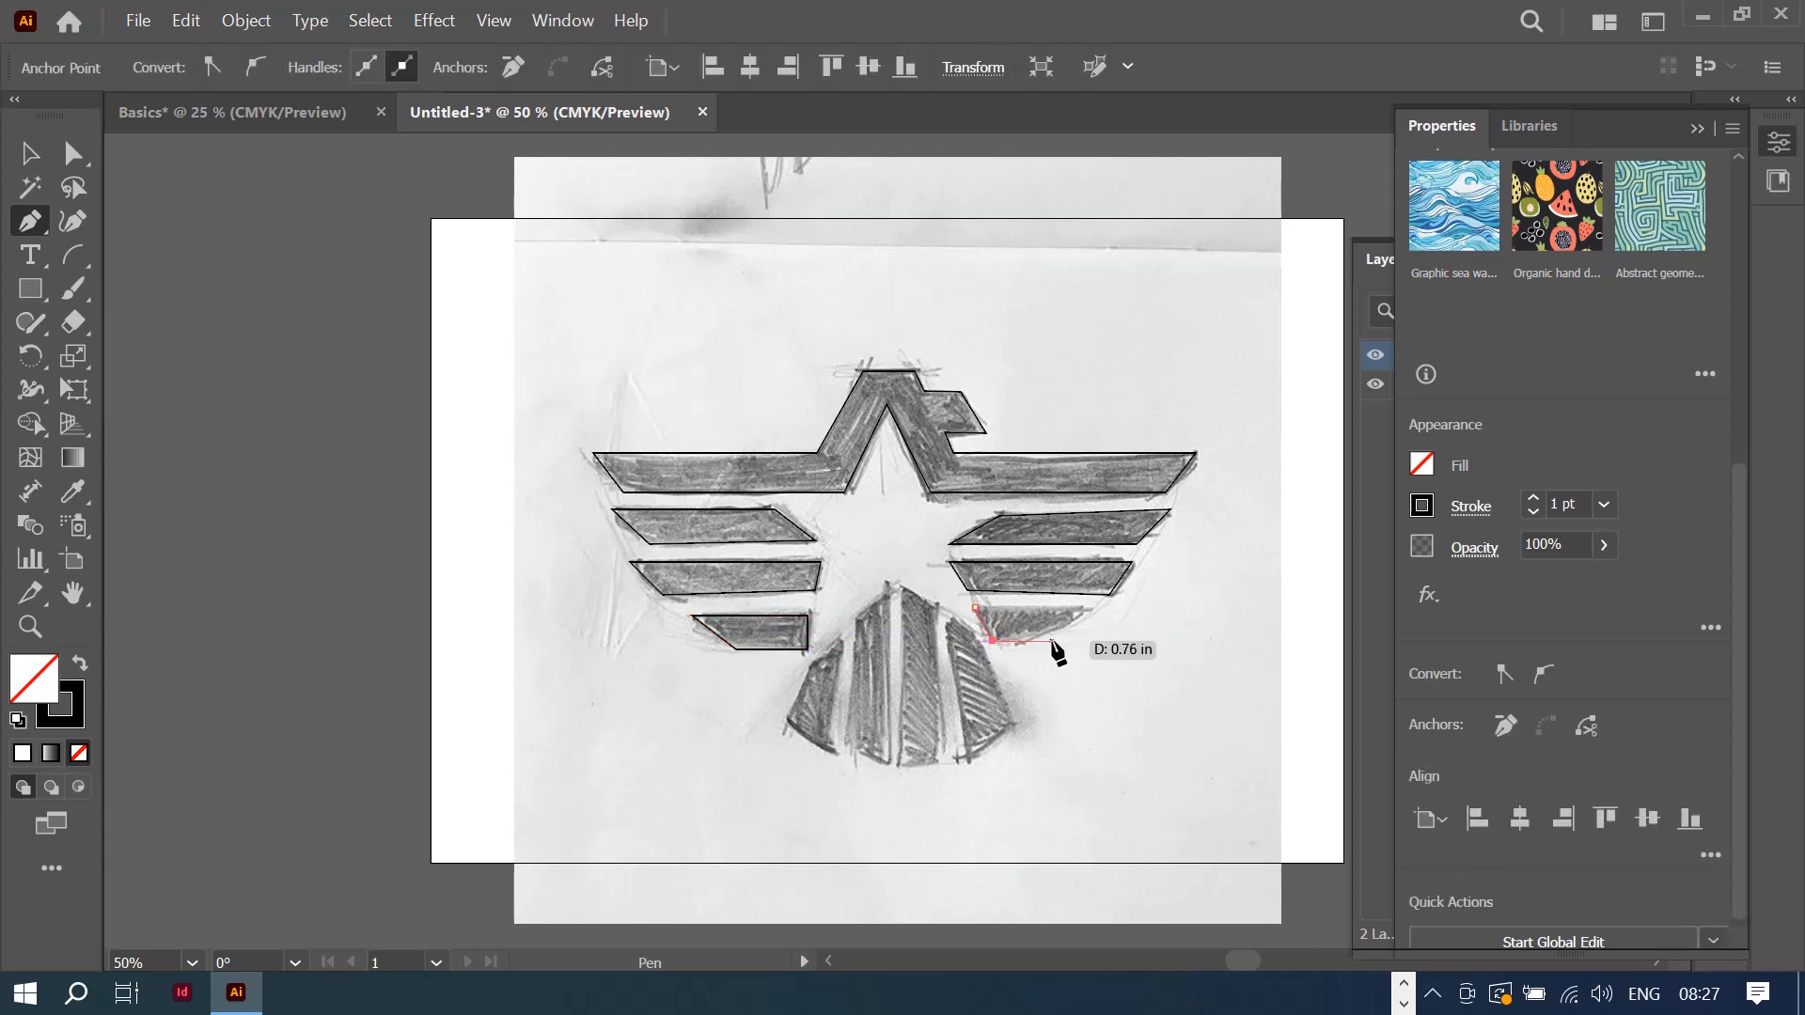
pyautogui.click(1053, 641)
pyautogui.click(1087, 608)
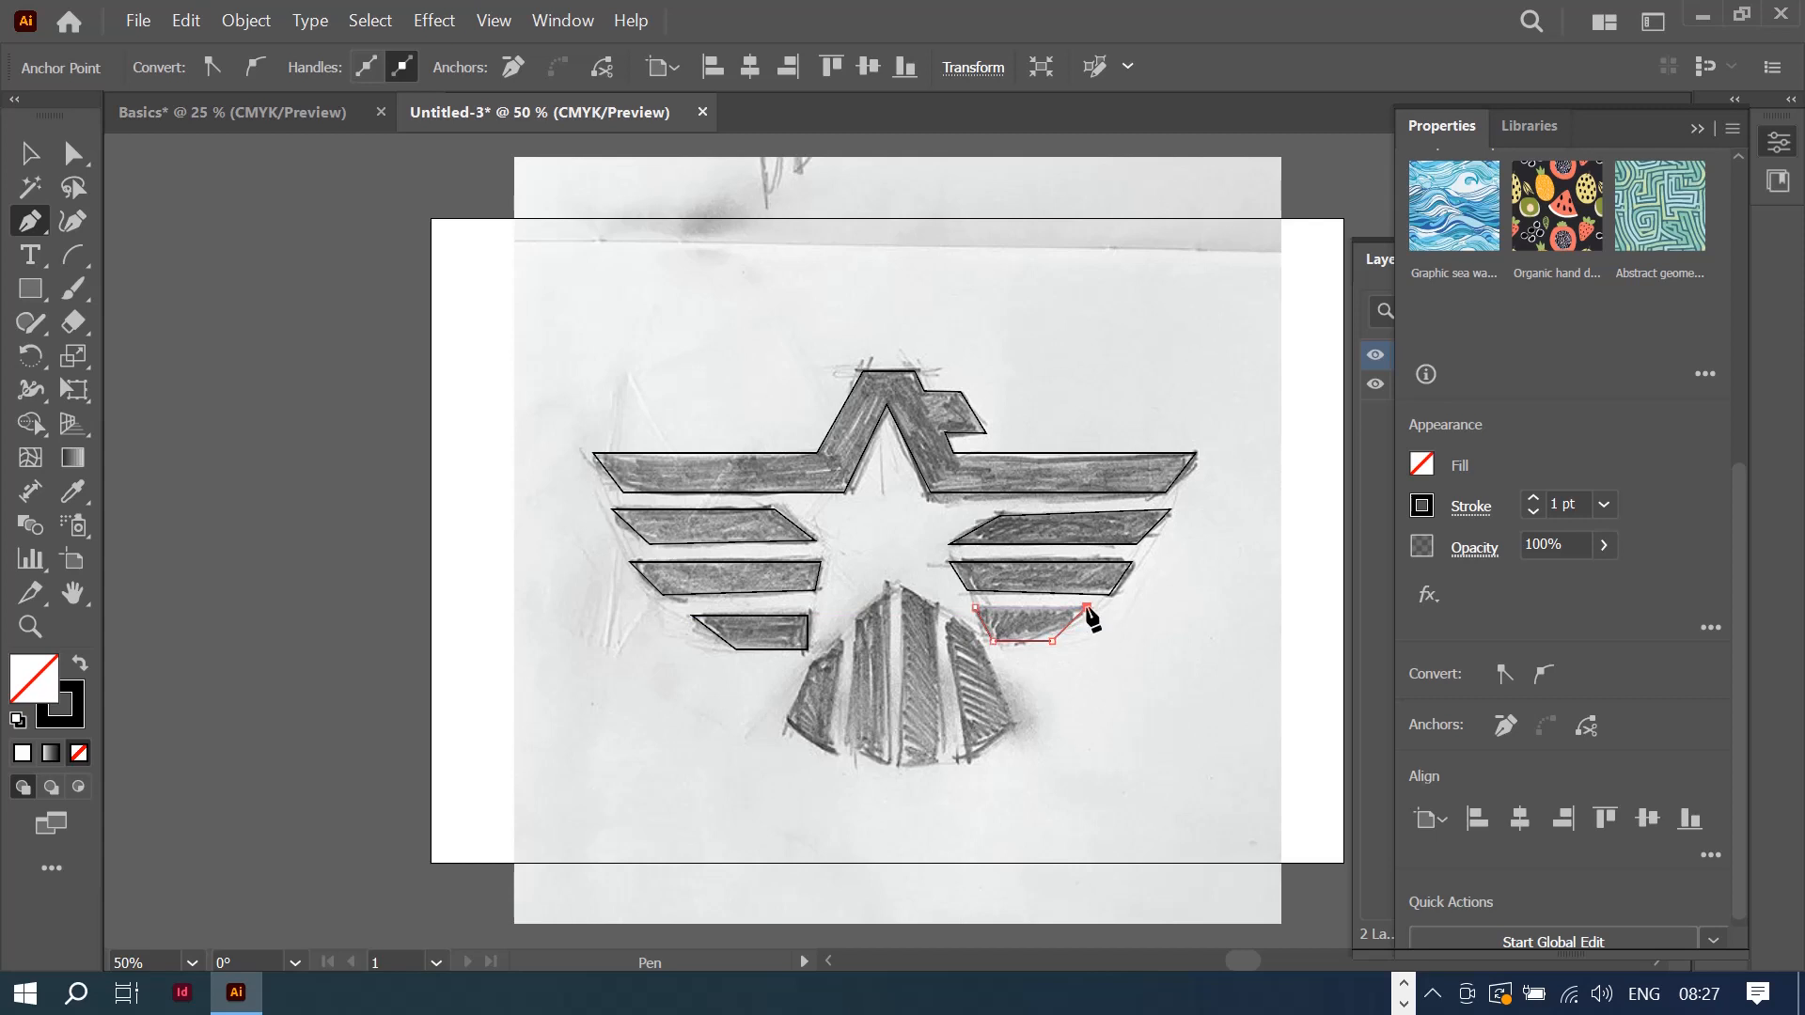
pyautogui.click(976, 609)
# Step: Trace the outer left tail feather as a closed four-sided path, starting at its upper outer corner
pyautogui.click(815, 662)
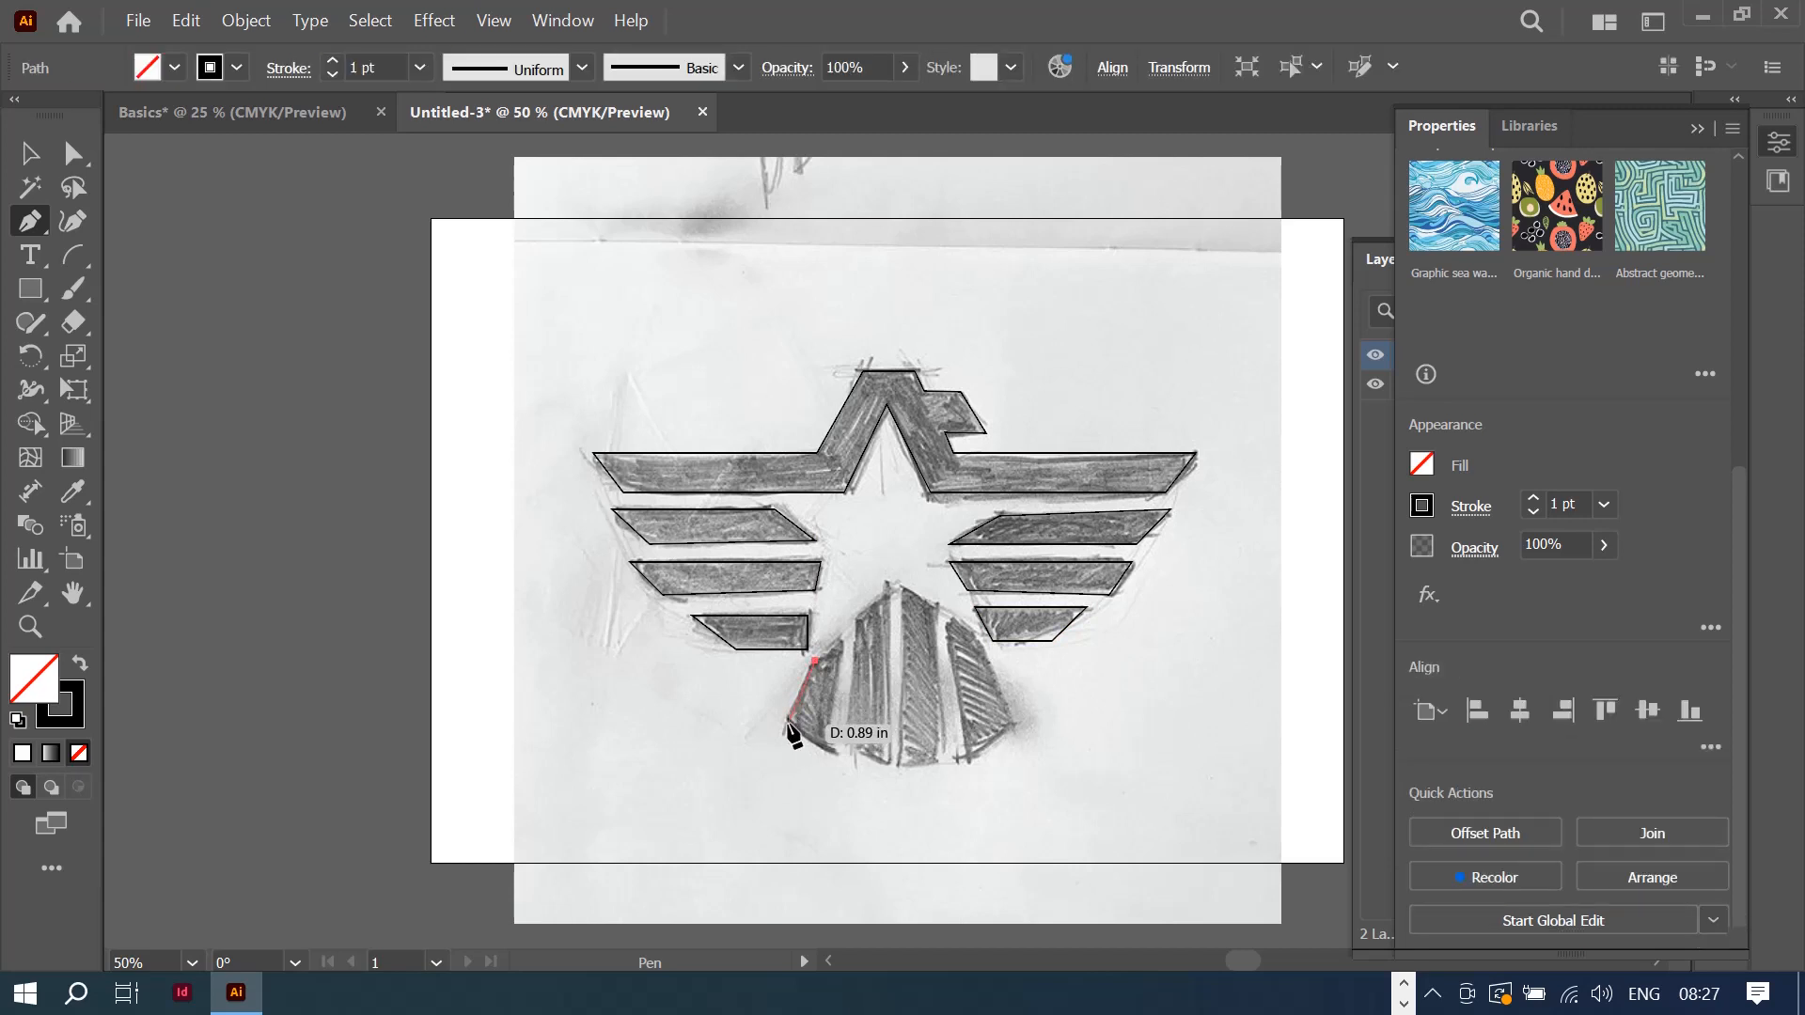
pyautogui.click(786, 722)
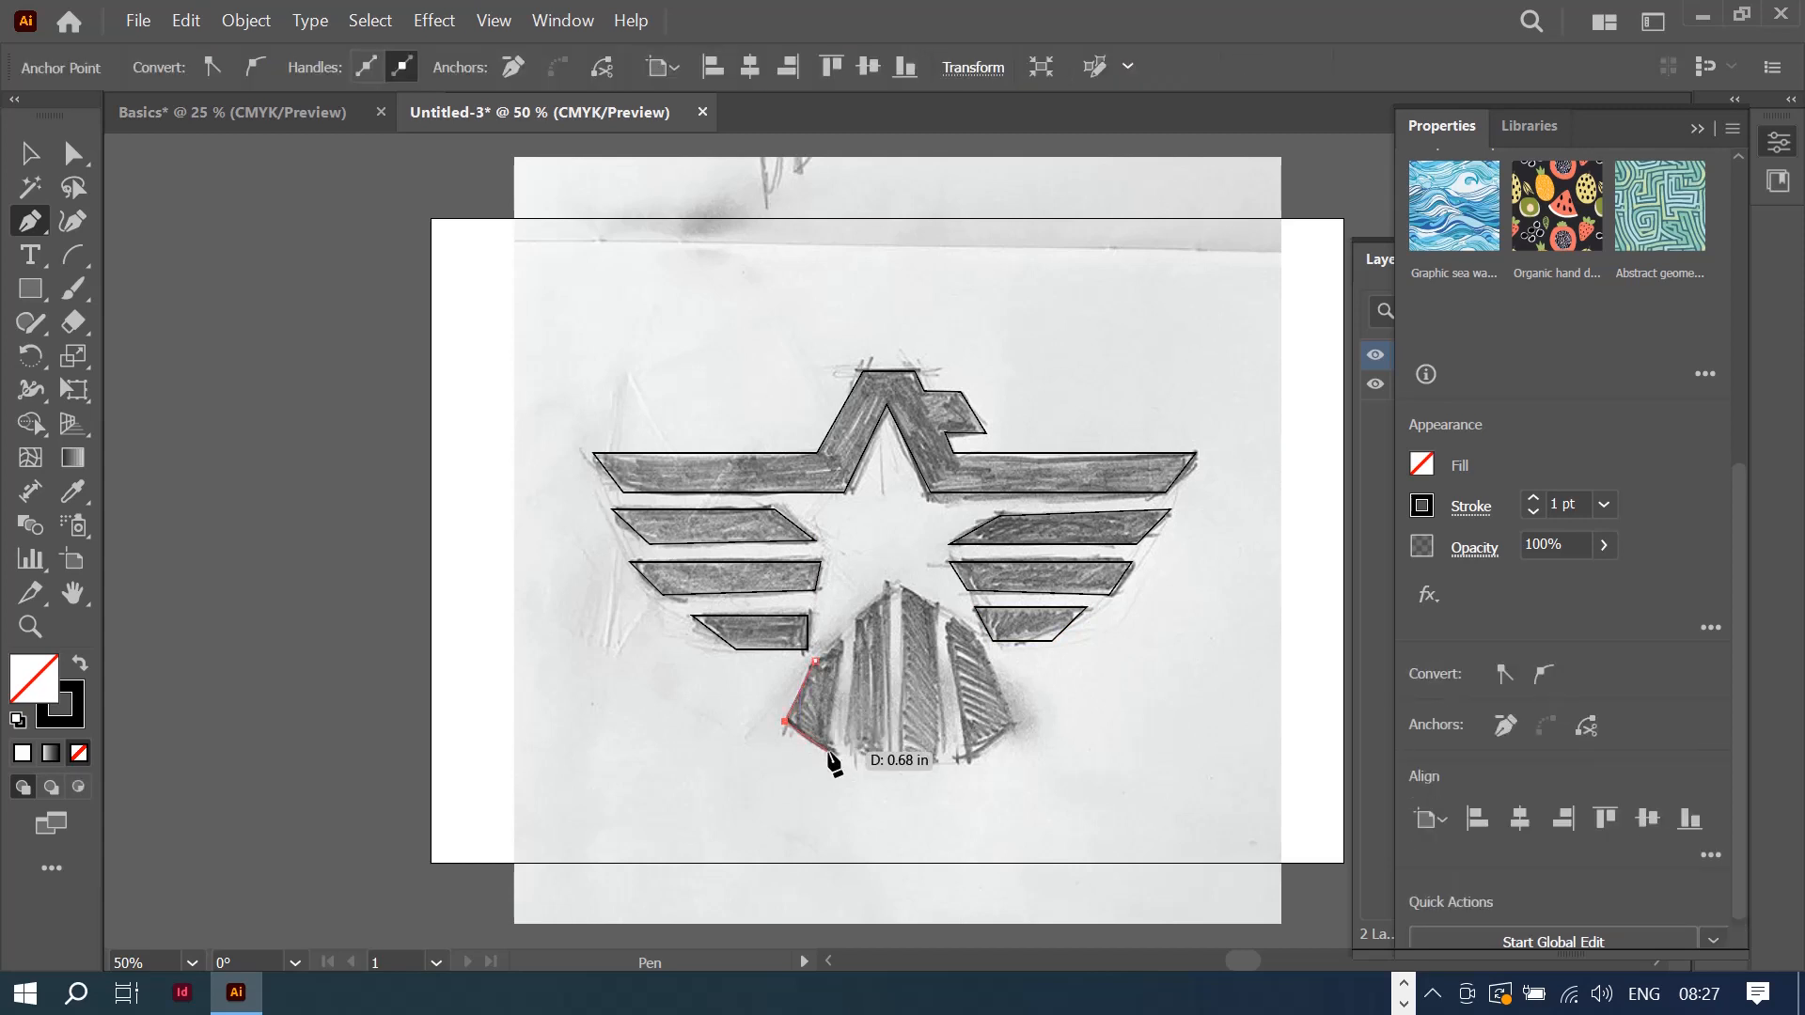
pyautogui.click(831, 752)
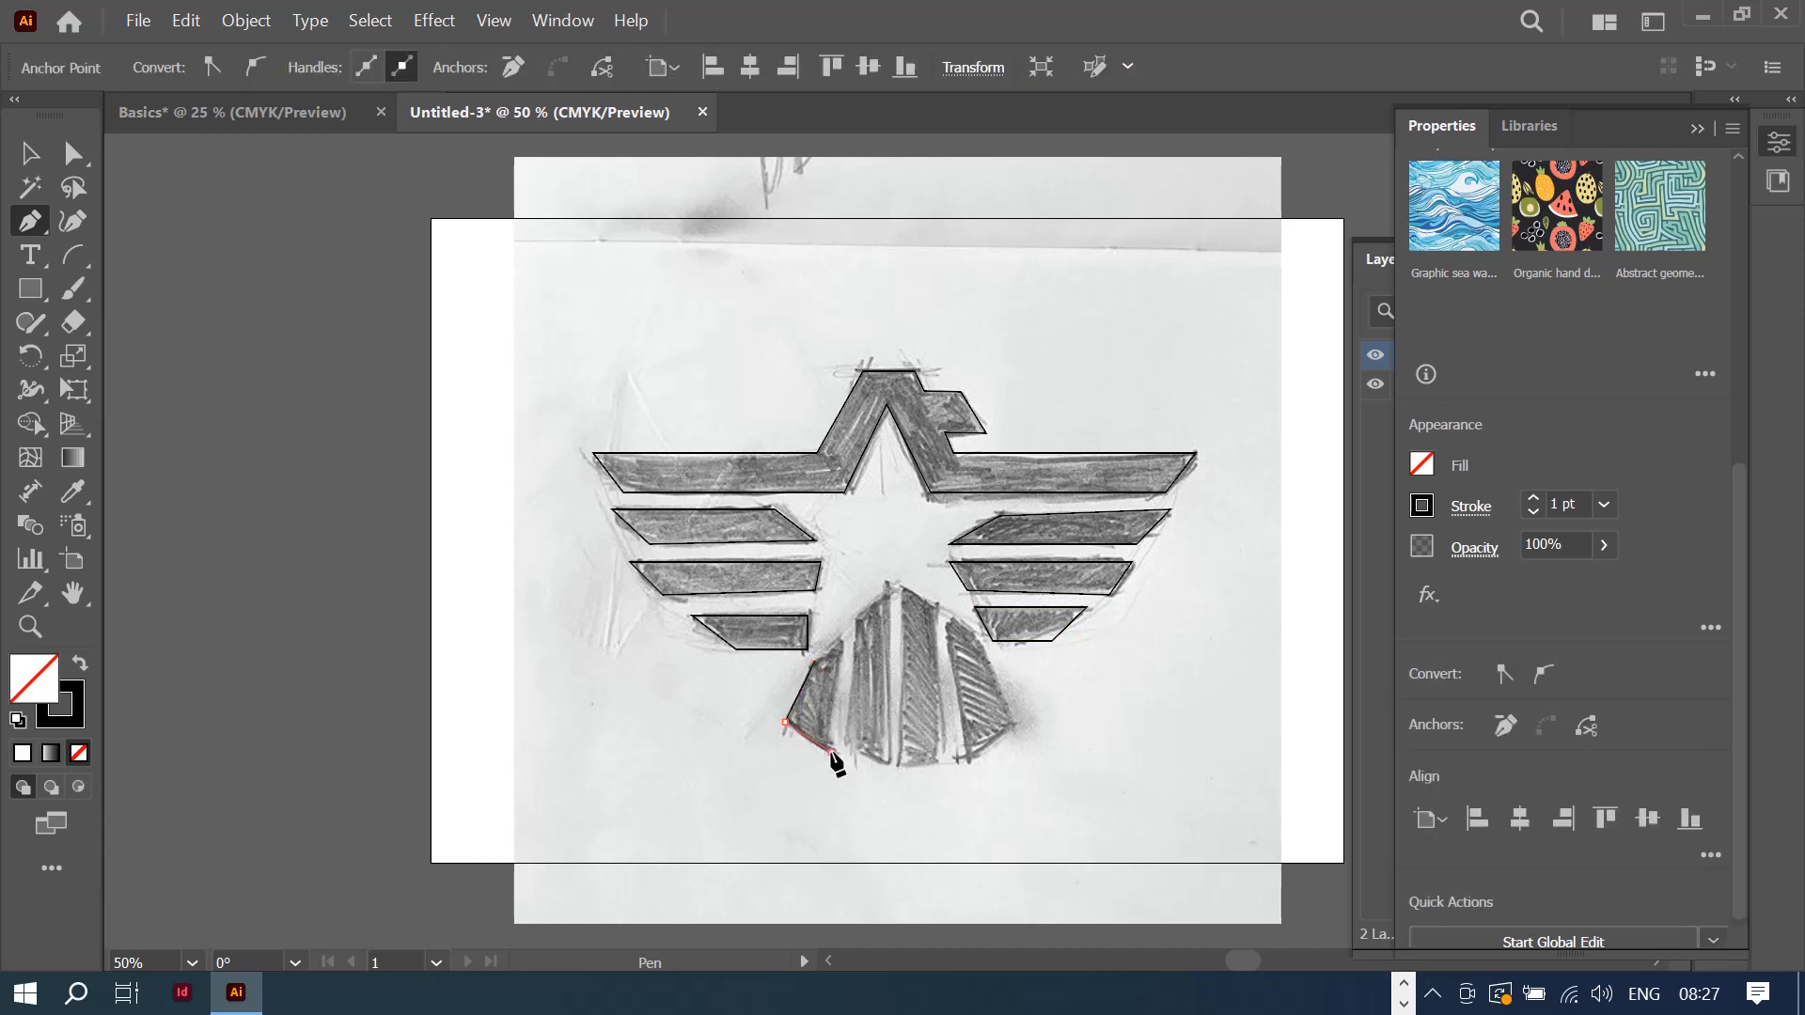
pyautogui.click(844, 643)
pyautogui.click(815, 662)
# Step: Trace the inner left tail feather as a closed four-sided path, starting at its upper outer corner
pyautogui.click(858, 616)
pyautogui.click(887, 594)
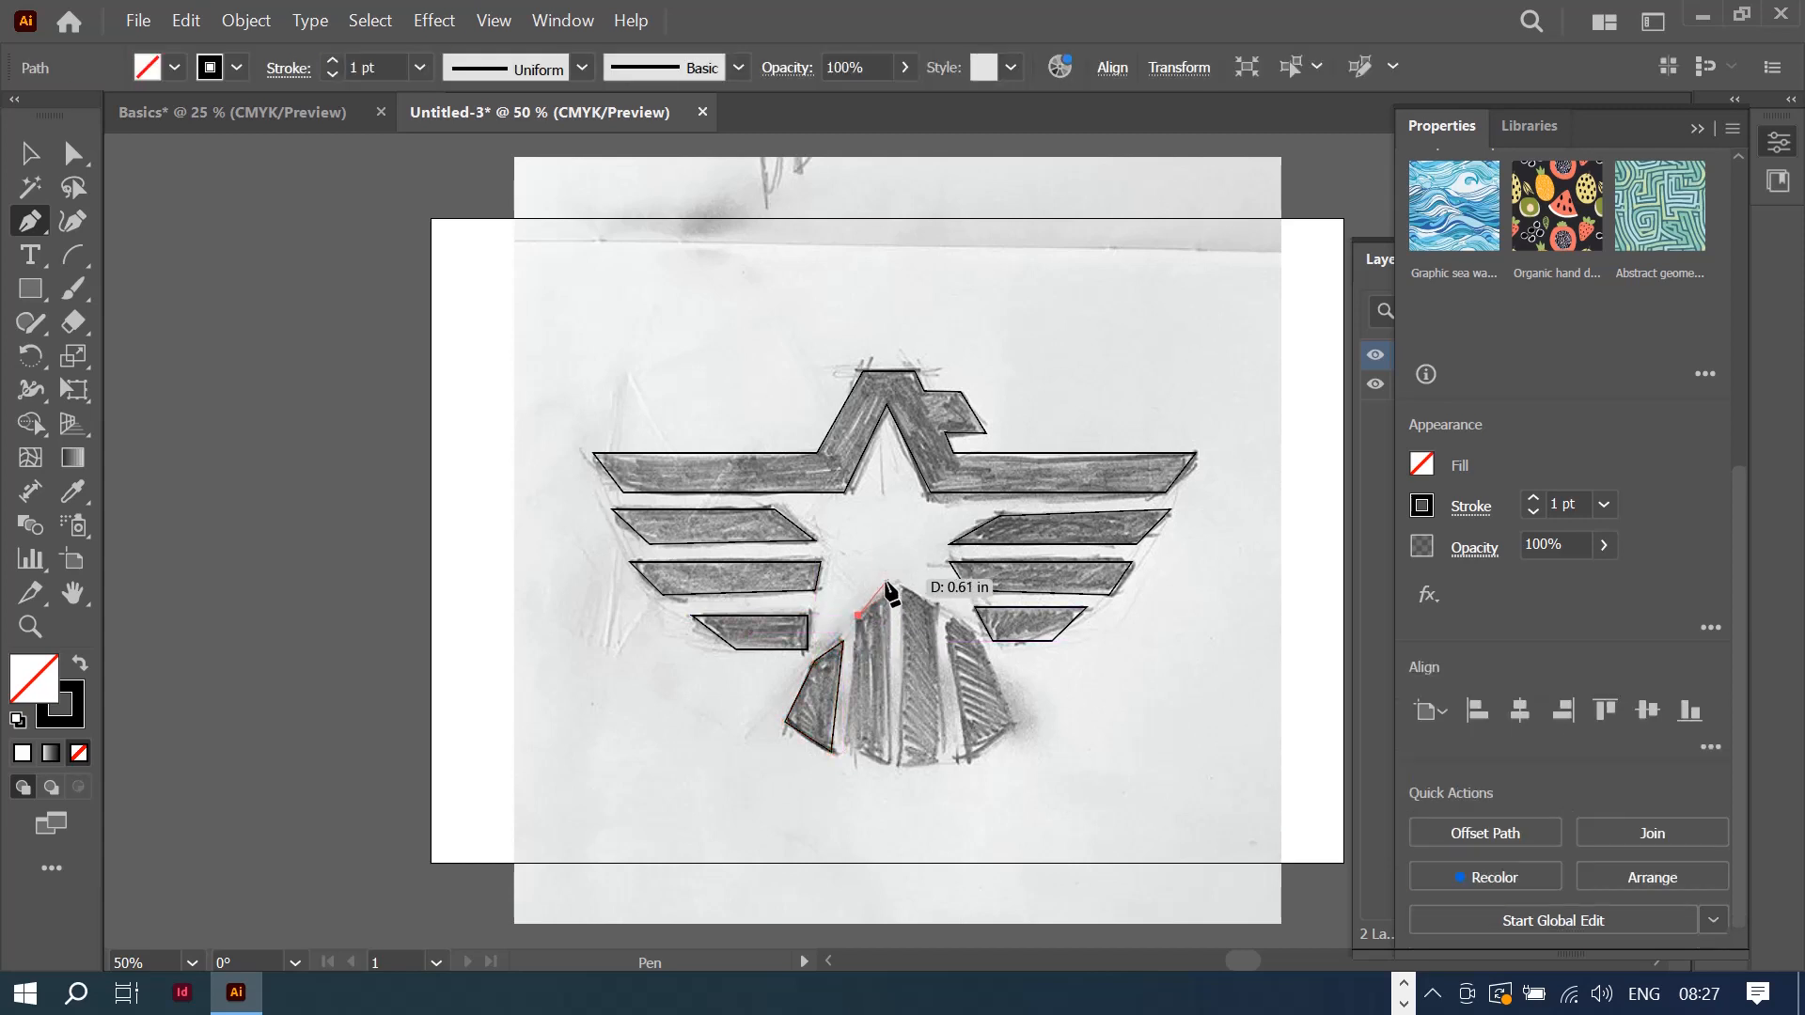
pyautogui.click(887, 762)
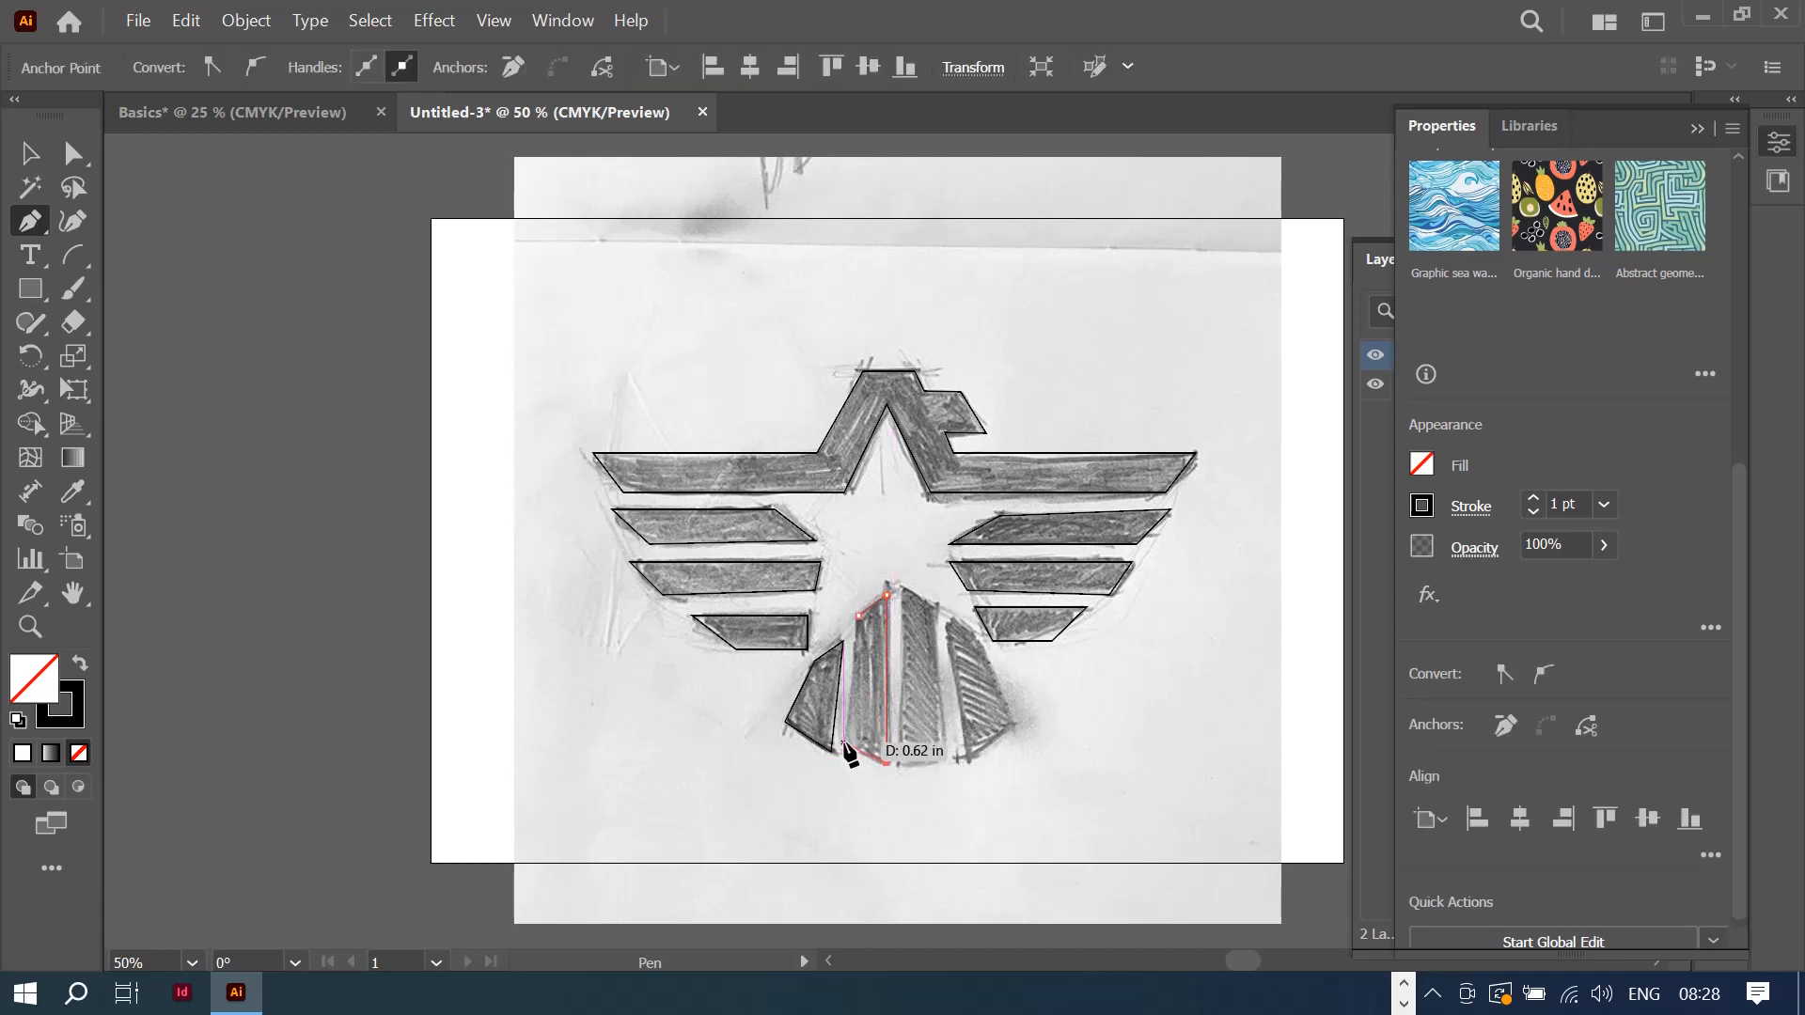
pyautogui.click(843, 745)
pyautogui.click(859, 616)
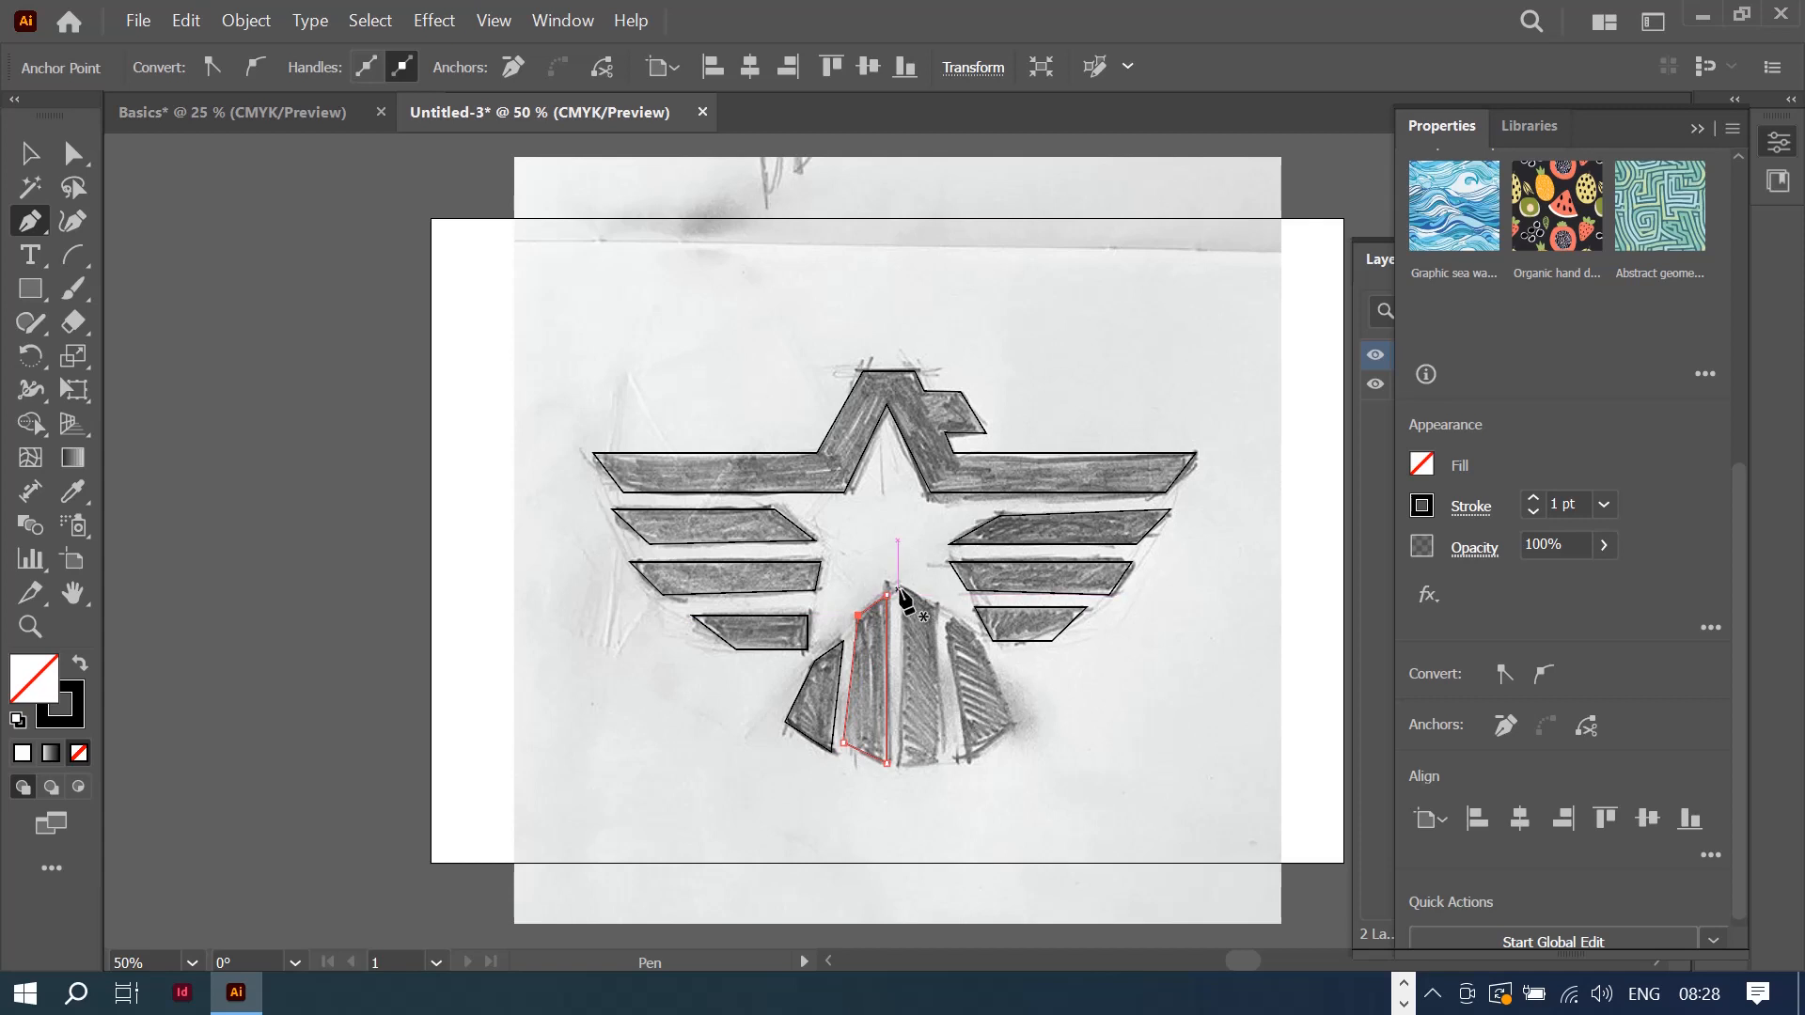
# Step: Trace the inner right tail feather as a closed four-sided path, starting at its upper inner corner
pyautogui.click(905, 587)
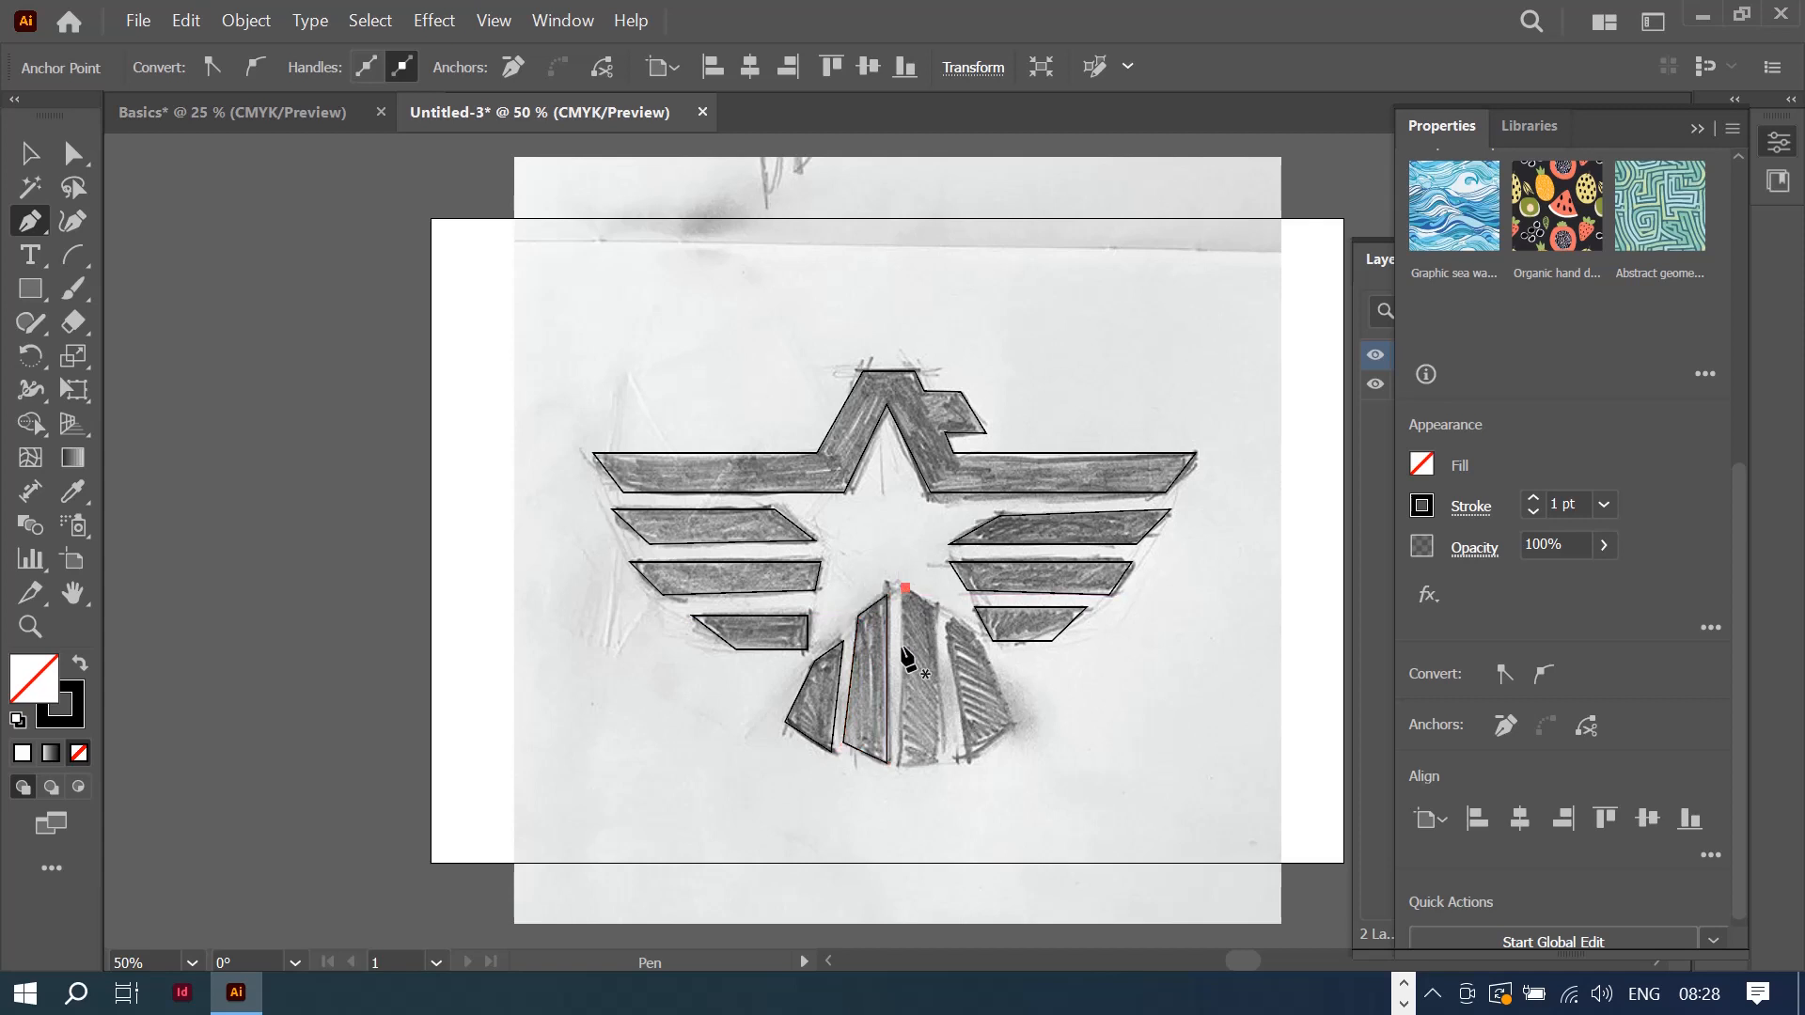
pyautogui.click(898, 769)
pyautogui.click(937, 763)
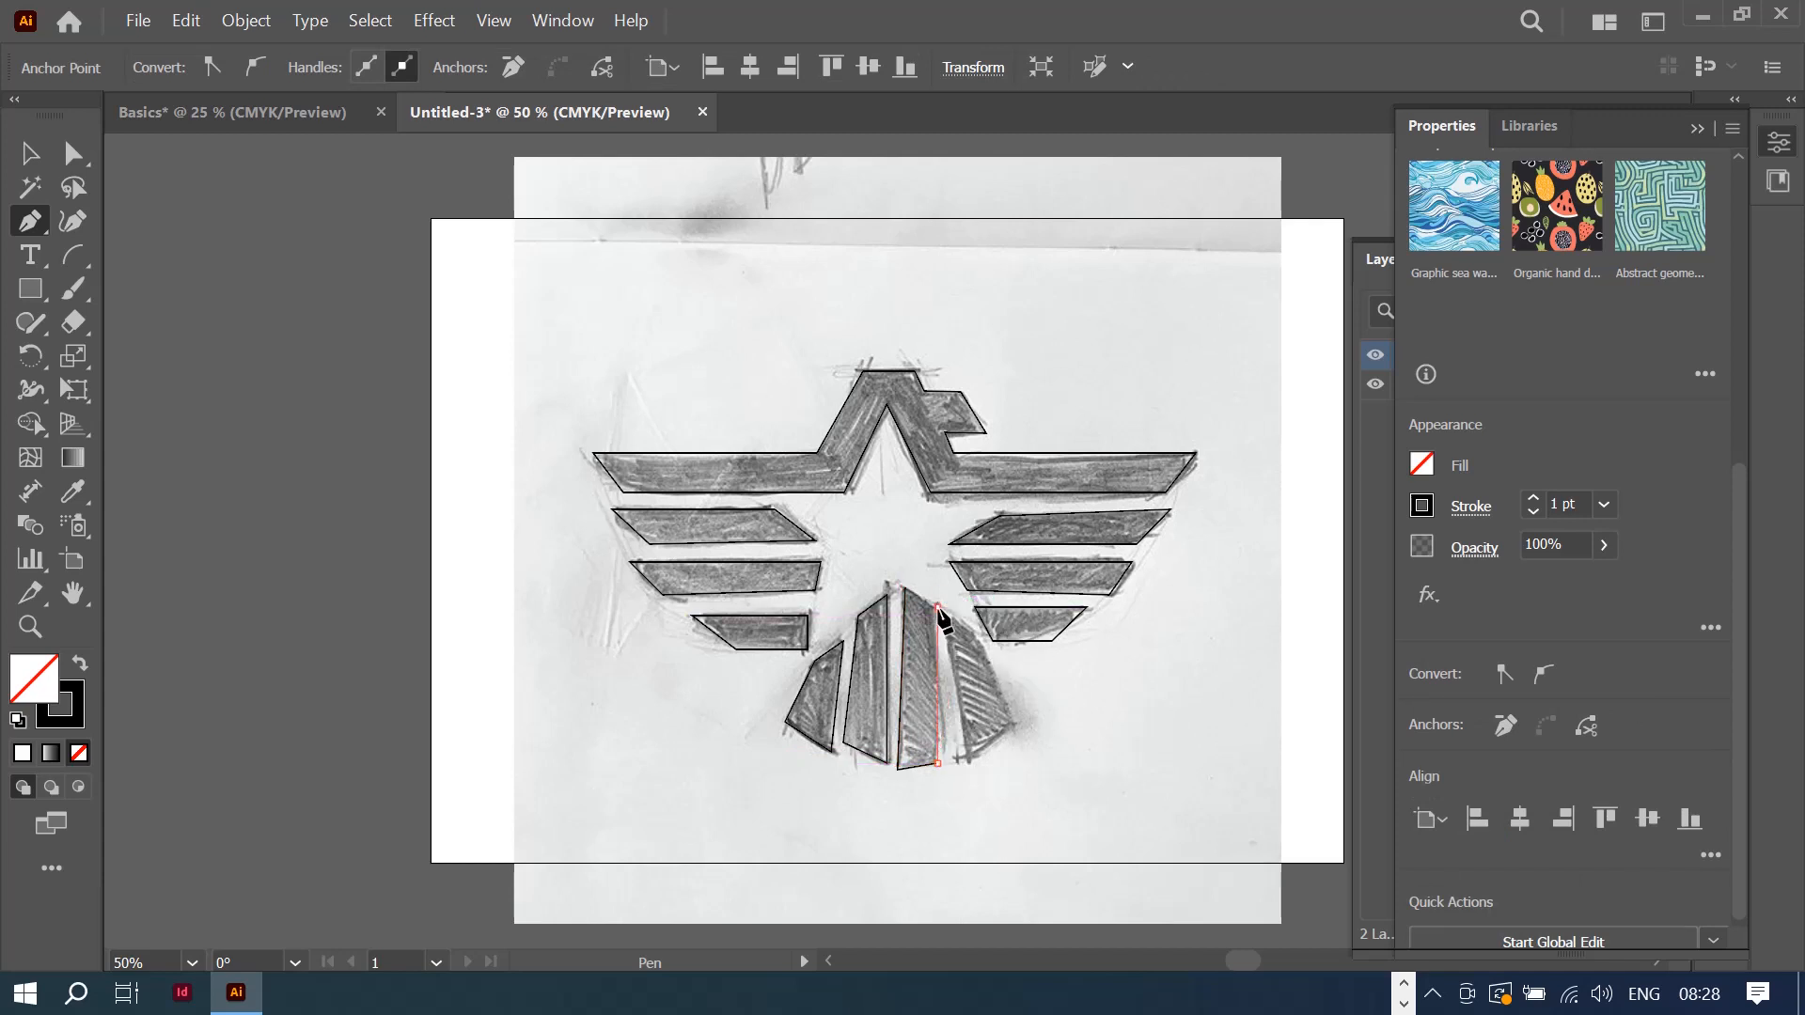
pyautogui.click(937, 607)
pyautogui.click(905, 589)
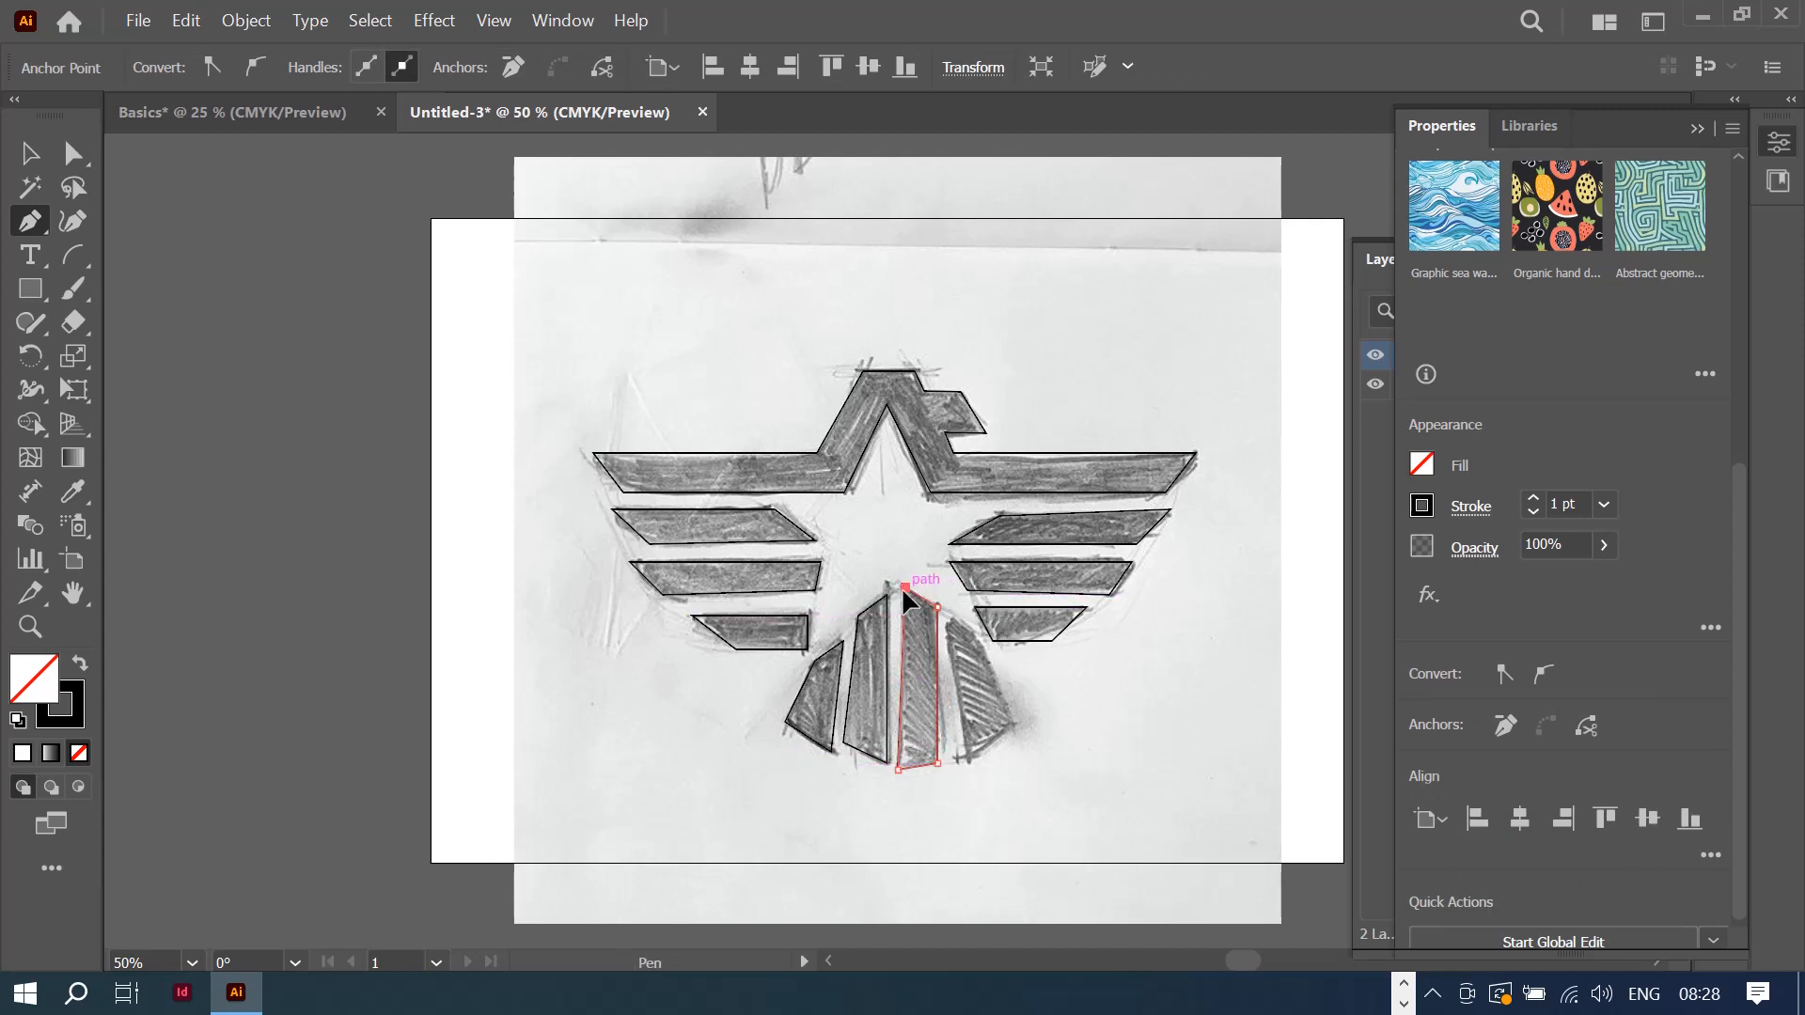
# Step: Trace the outer right tail feather as a closed four-sided path, starting at its upper inner corner
pyautogui.click(949, 616)
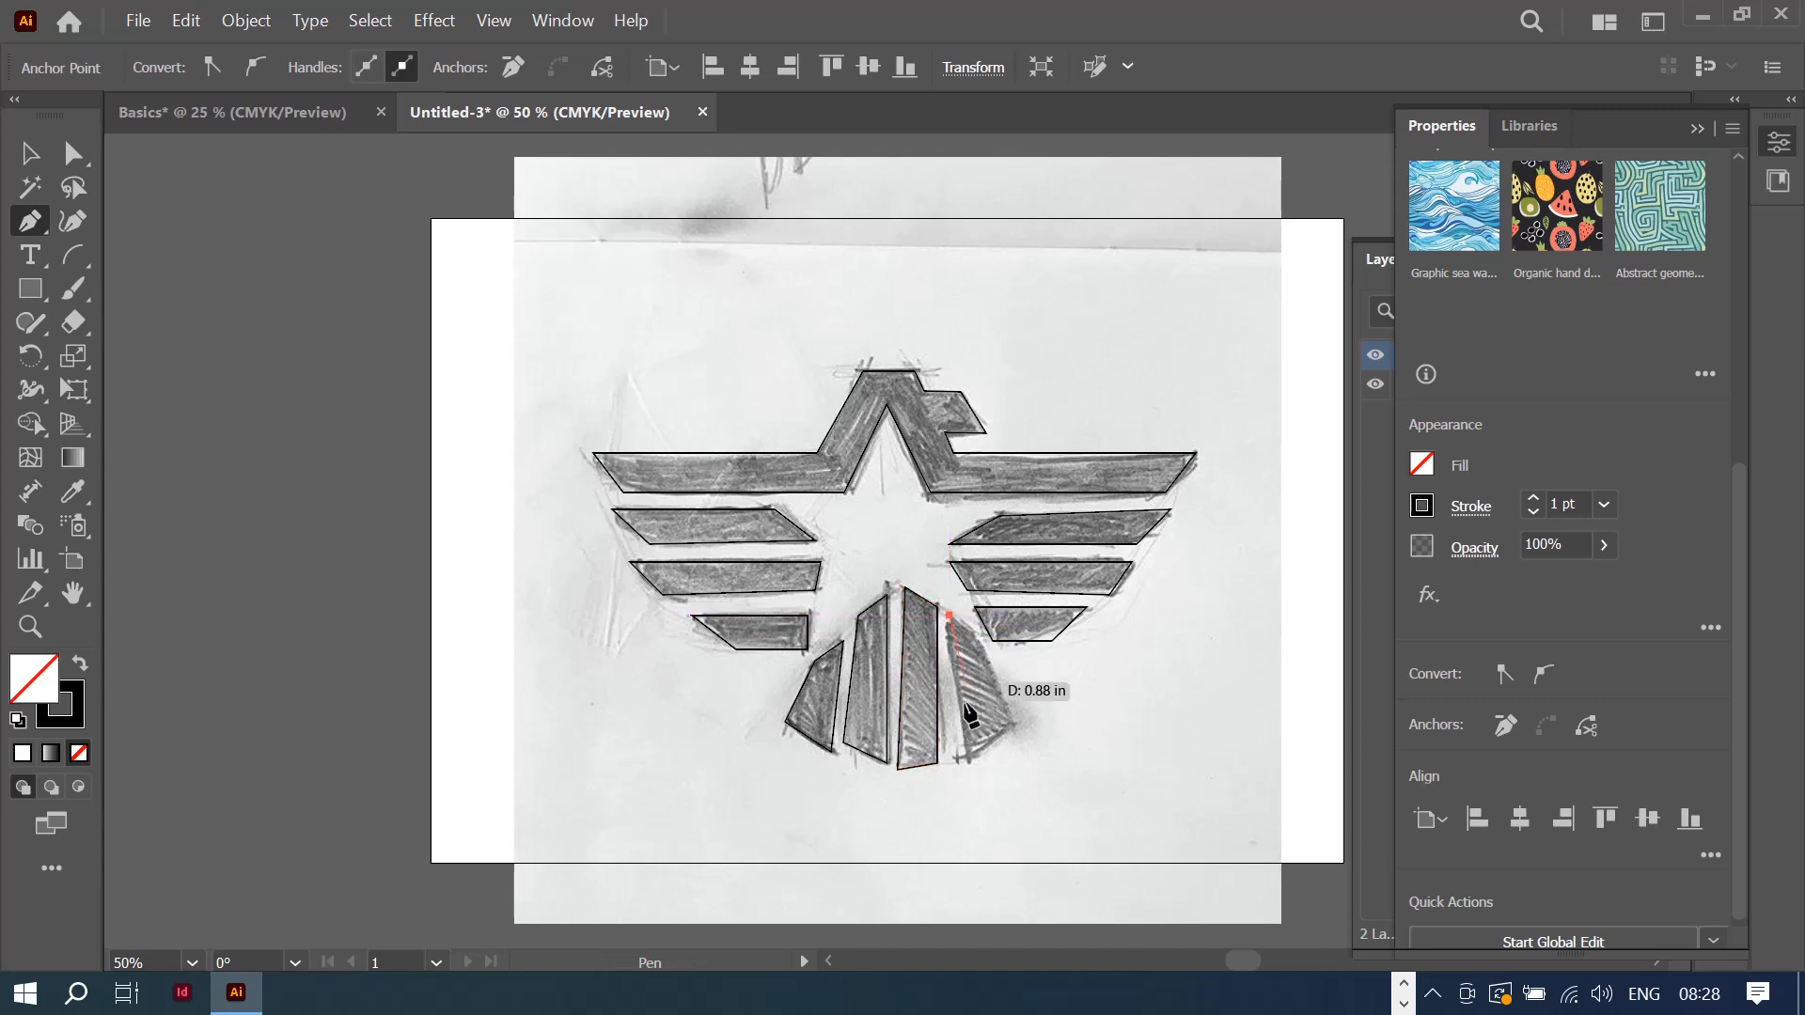
pyautogui.click(968, 758)
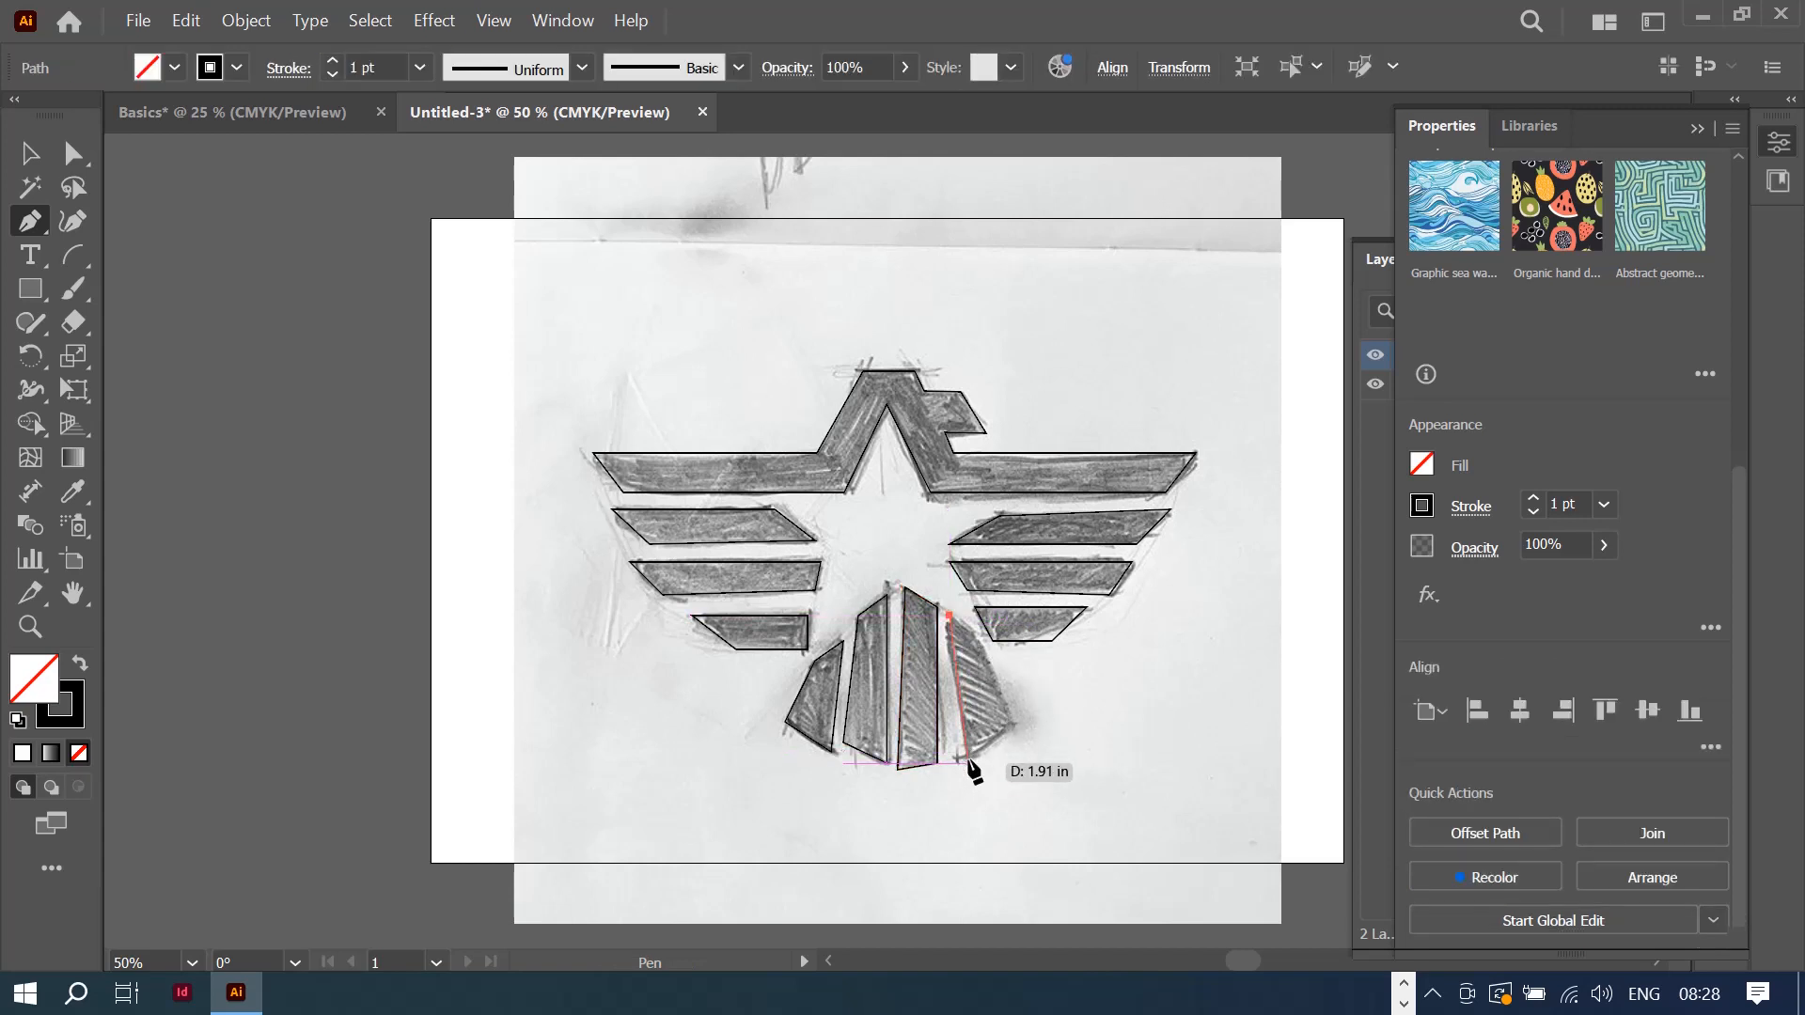
pyautogui.click(1012, 724)
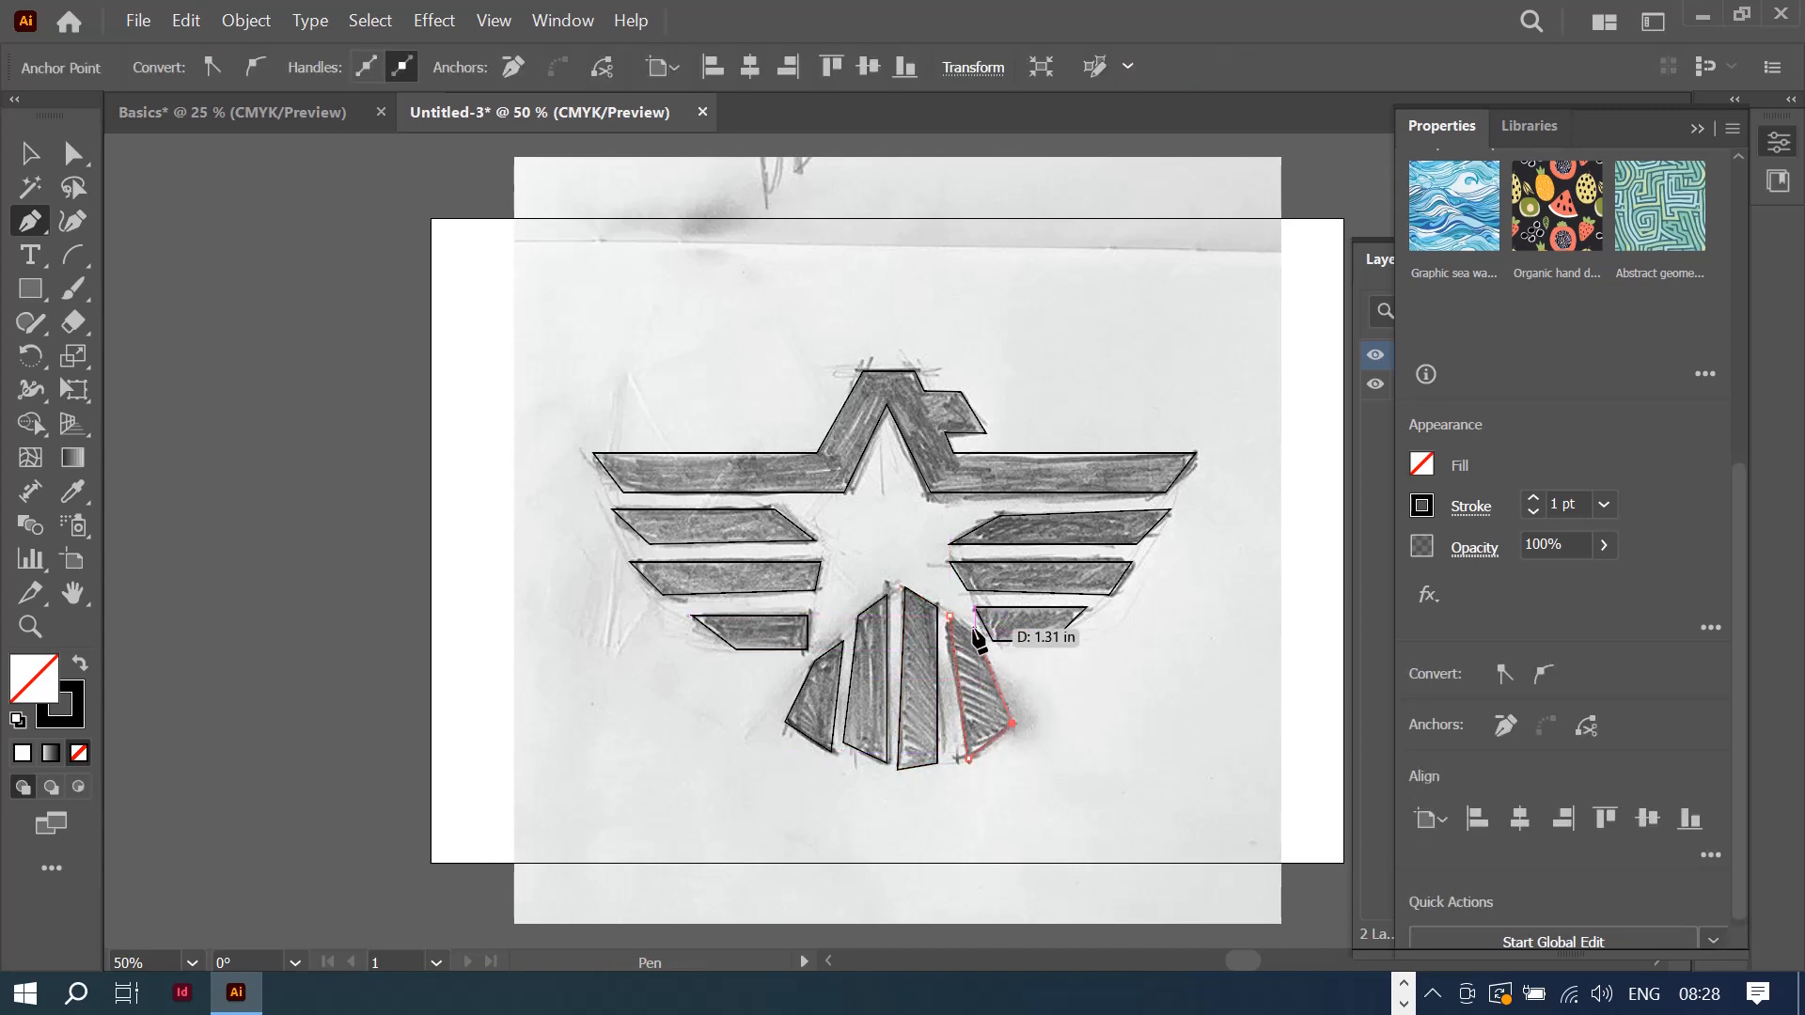
pyautogui.click(975, 630)
pyautogui.click(949, 616)
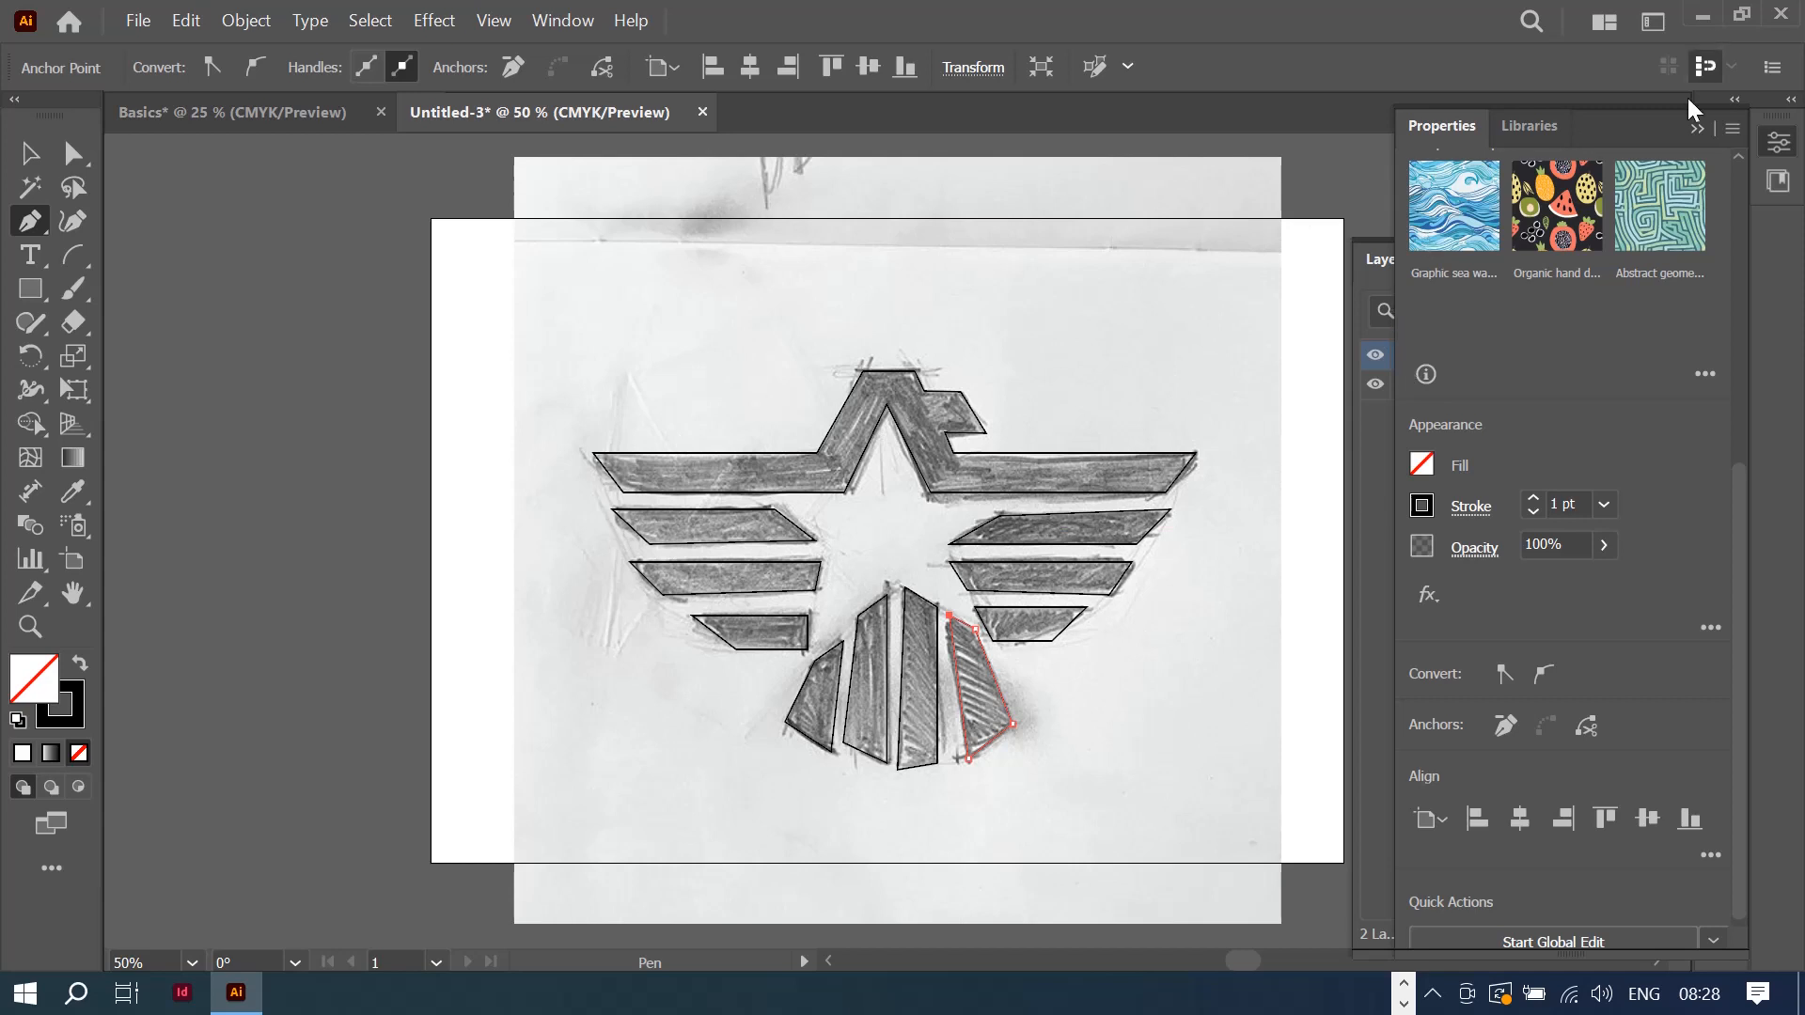
# Step: Hide the sketch on Layer 1, then make the outer right tail feather's inner edge vertical and move its outer corner slightly inward
pyautogui.click(1698, 128)
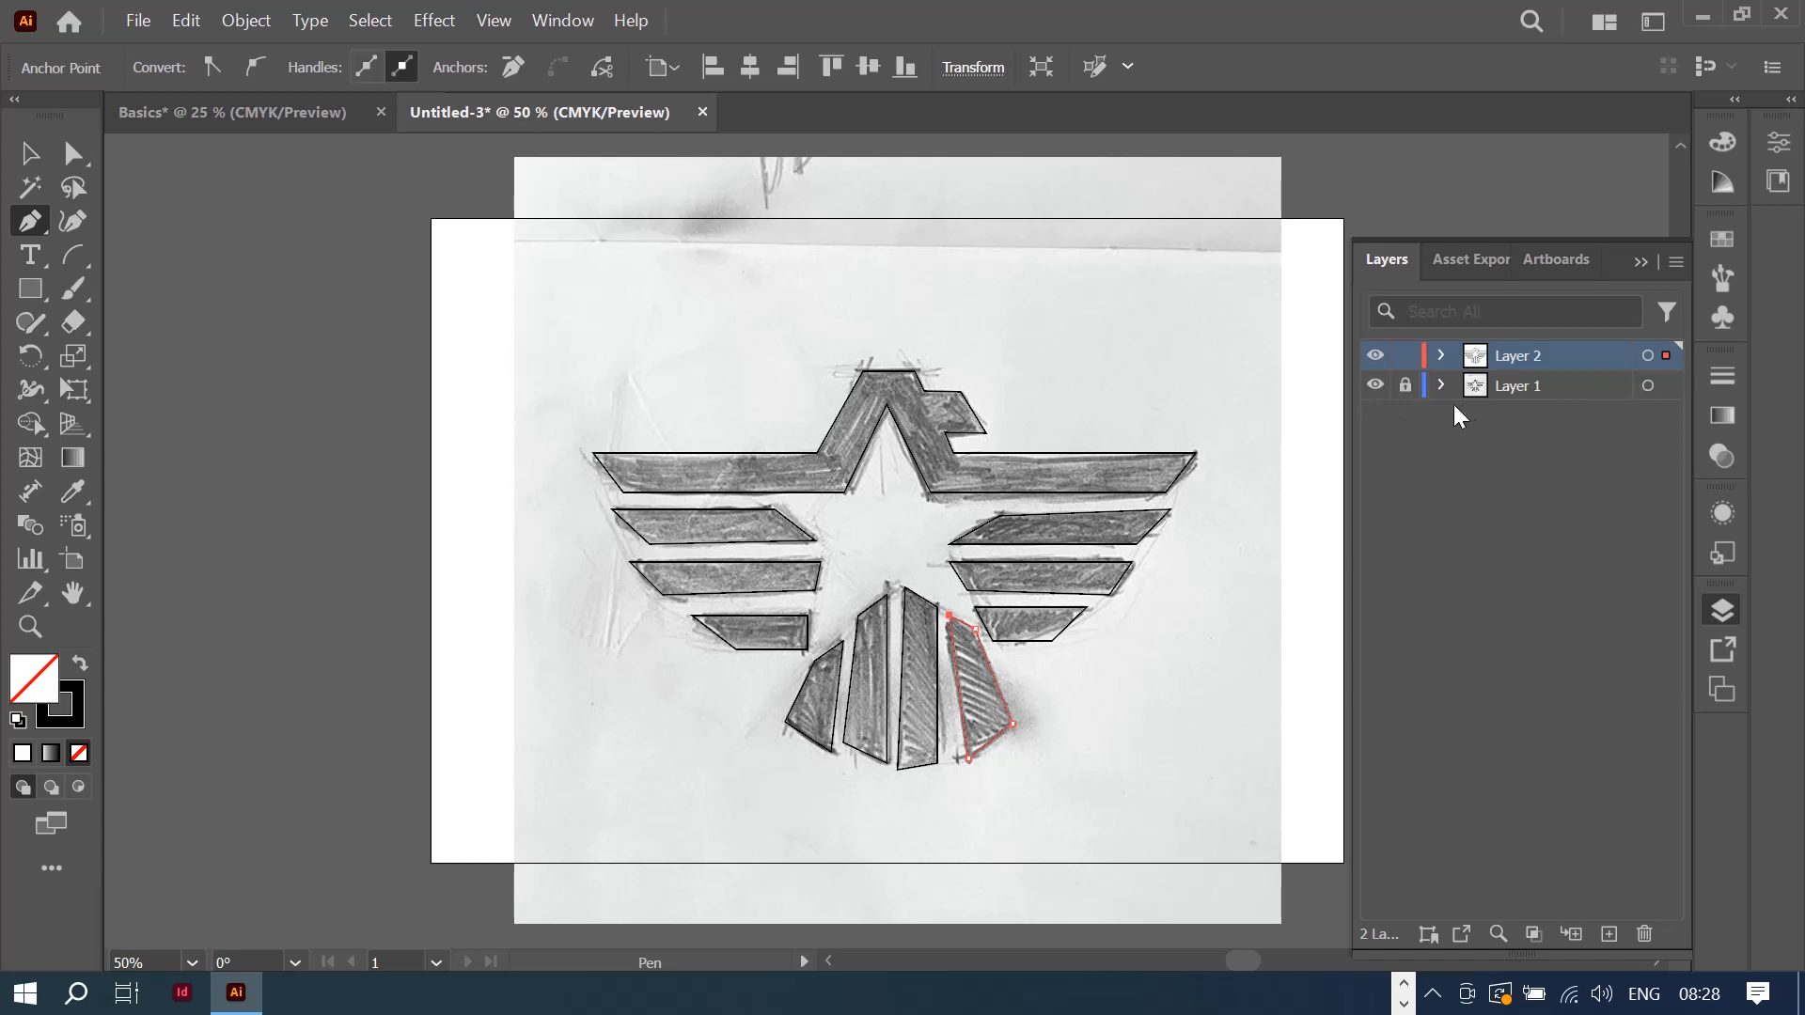
pyautogui.click(1375, 386)
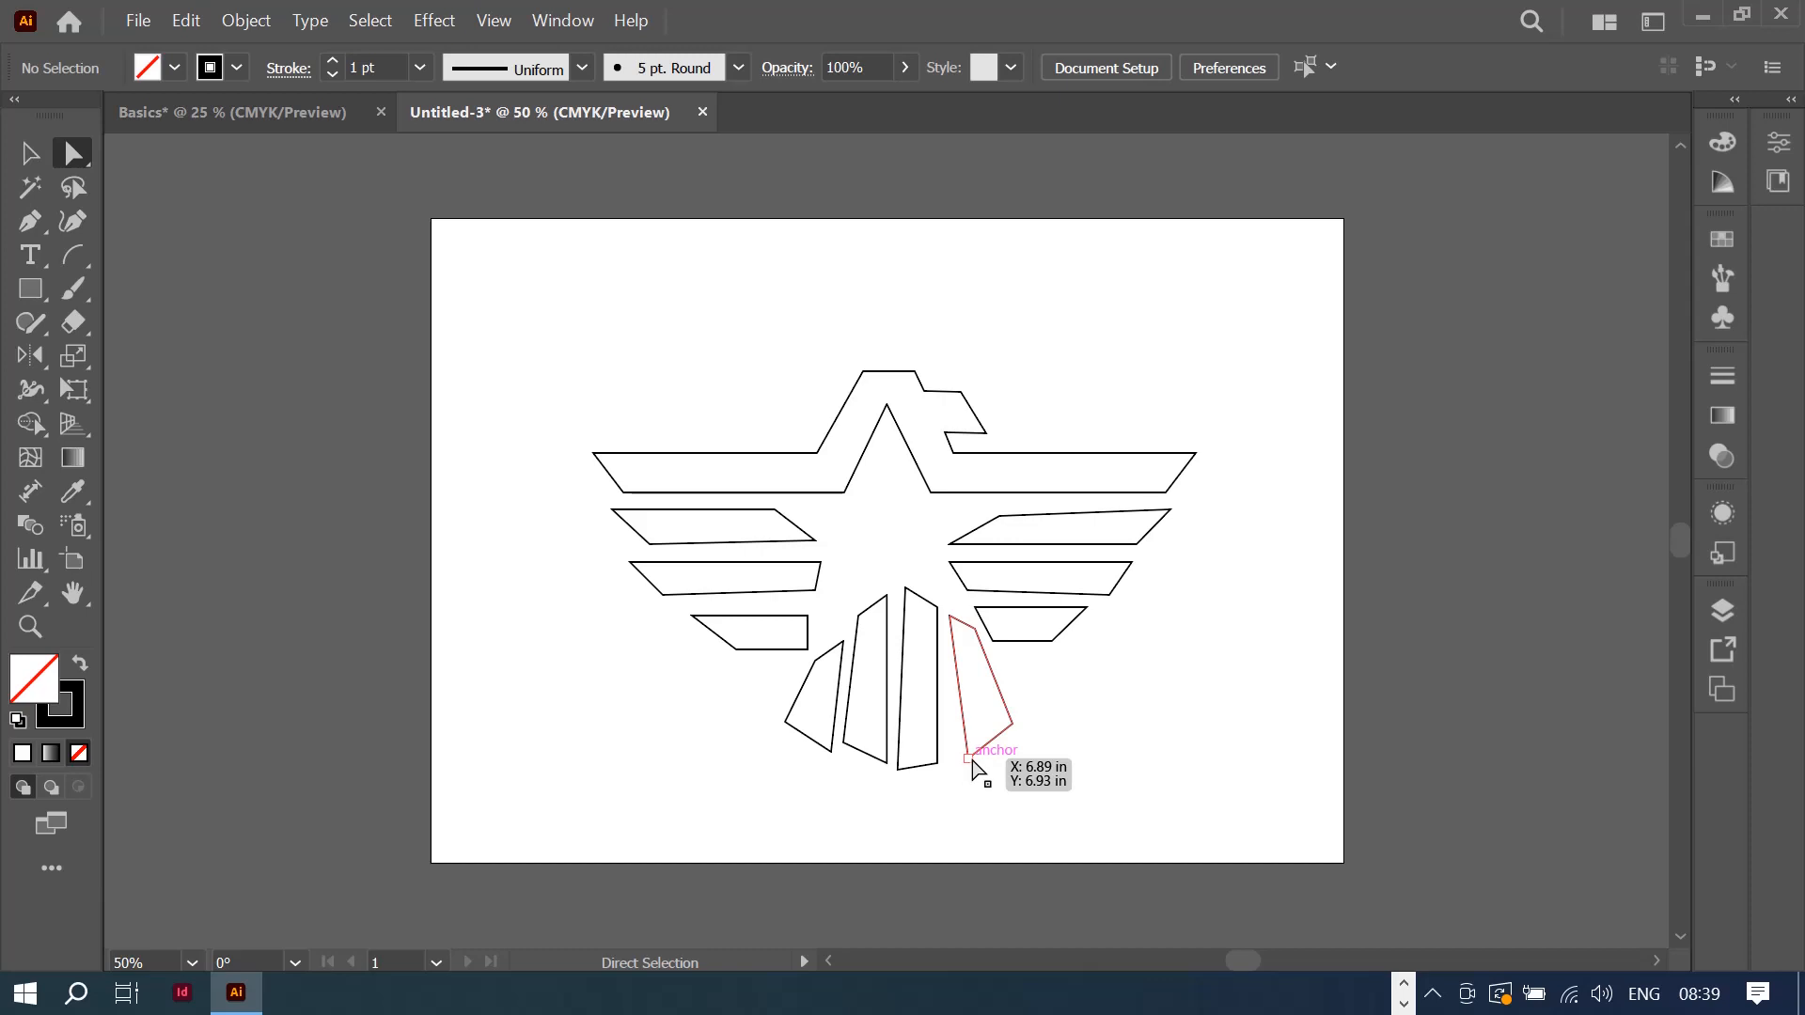
pyautogui.moveTo(969, 762); pyautogui.dragTo(949, 761)
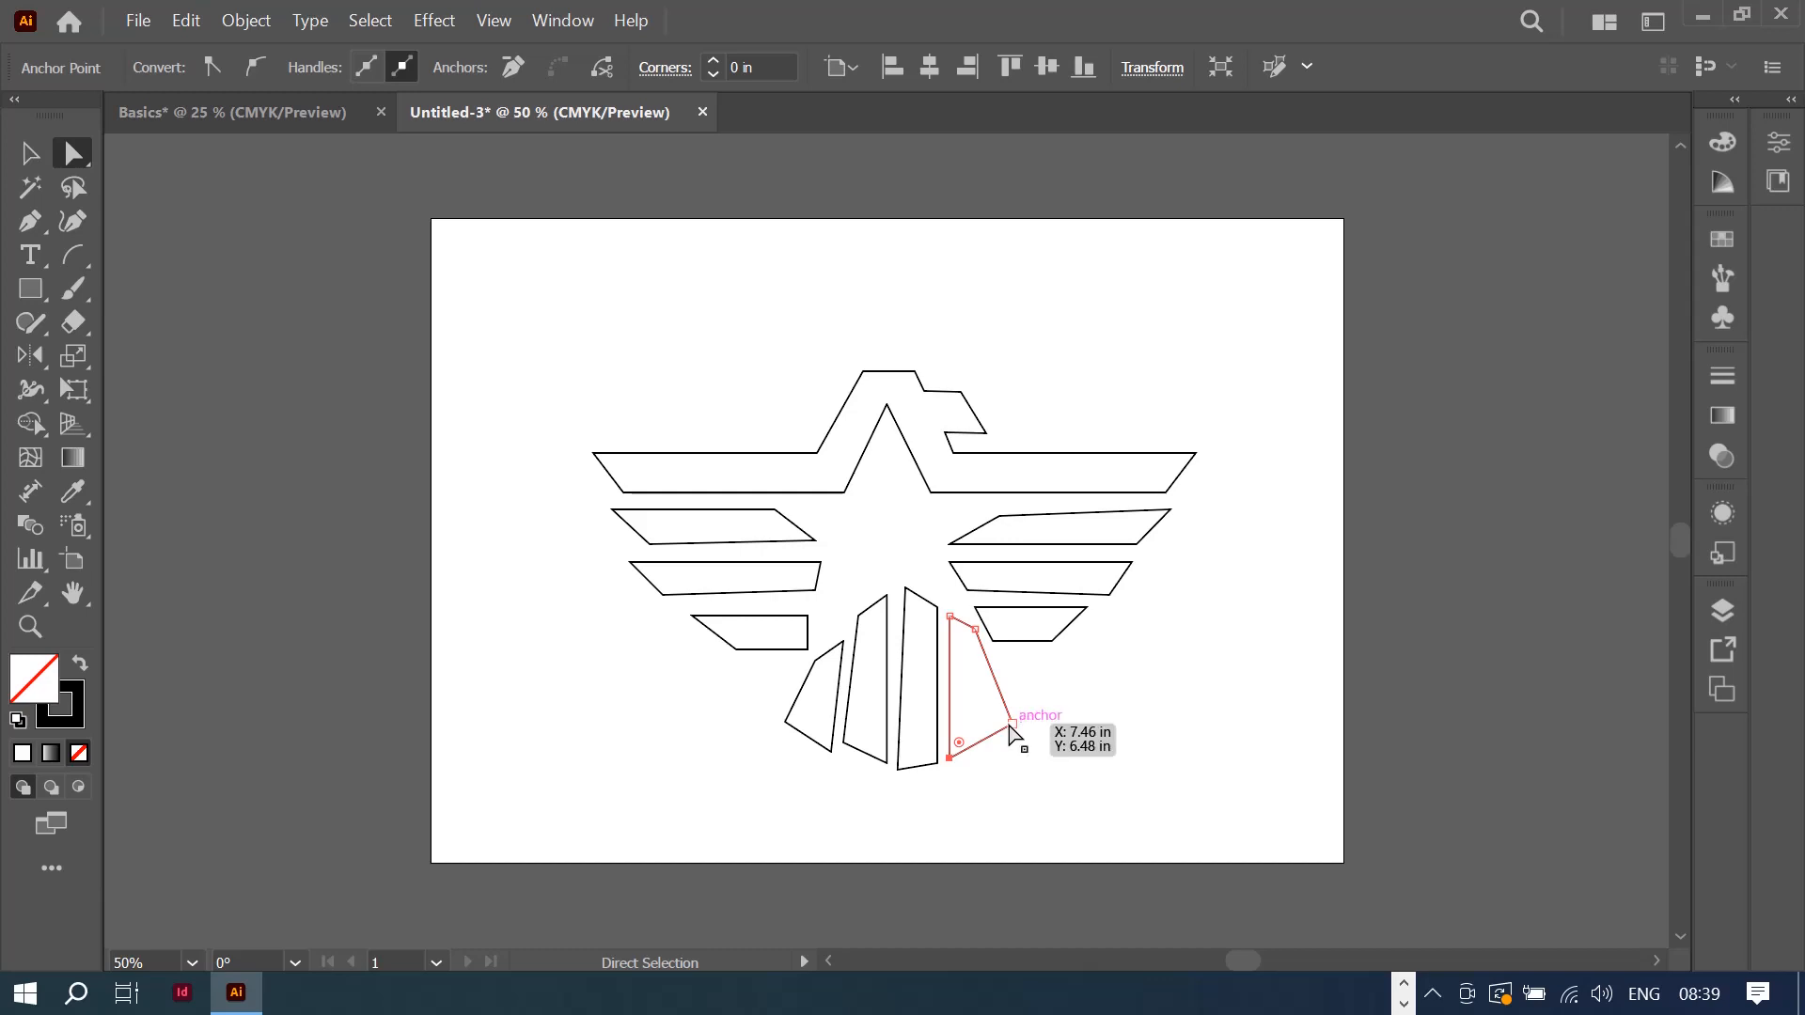
pyautogui.moveTo(1012, 724); pyautogui.dragTo(1006, 721)
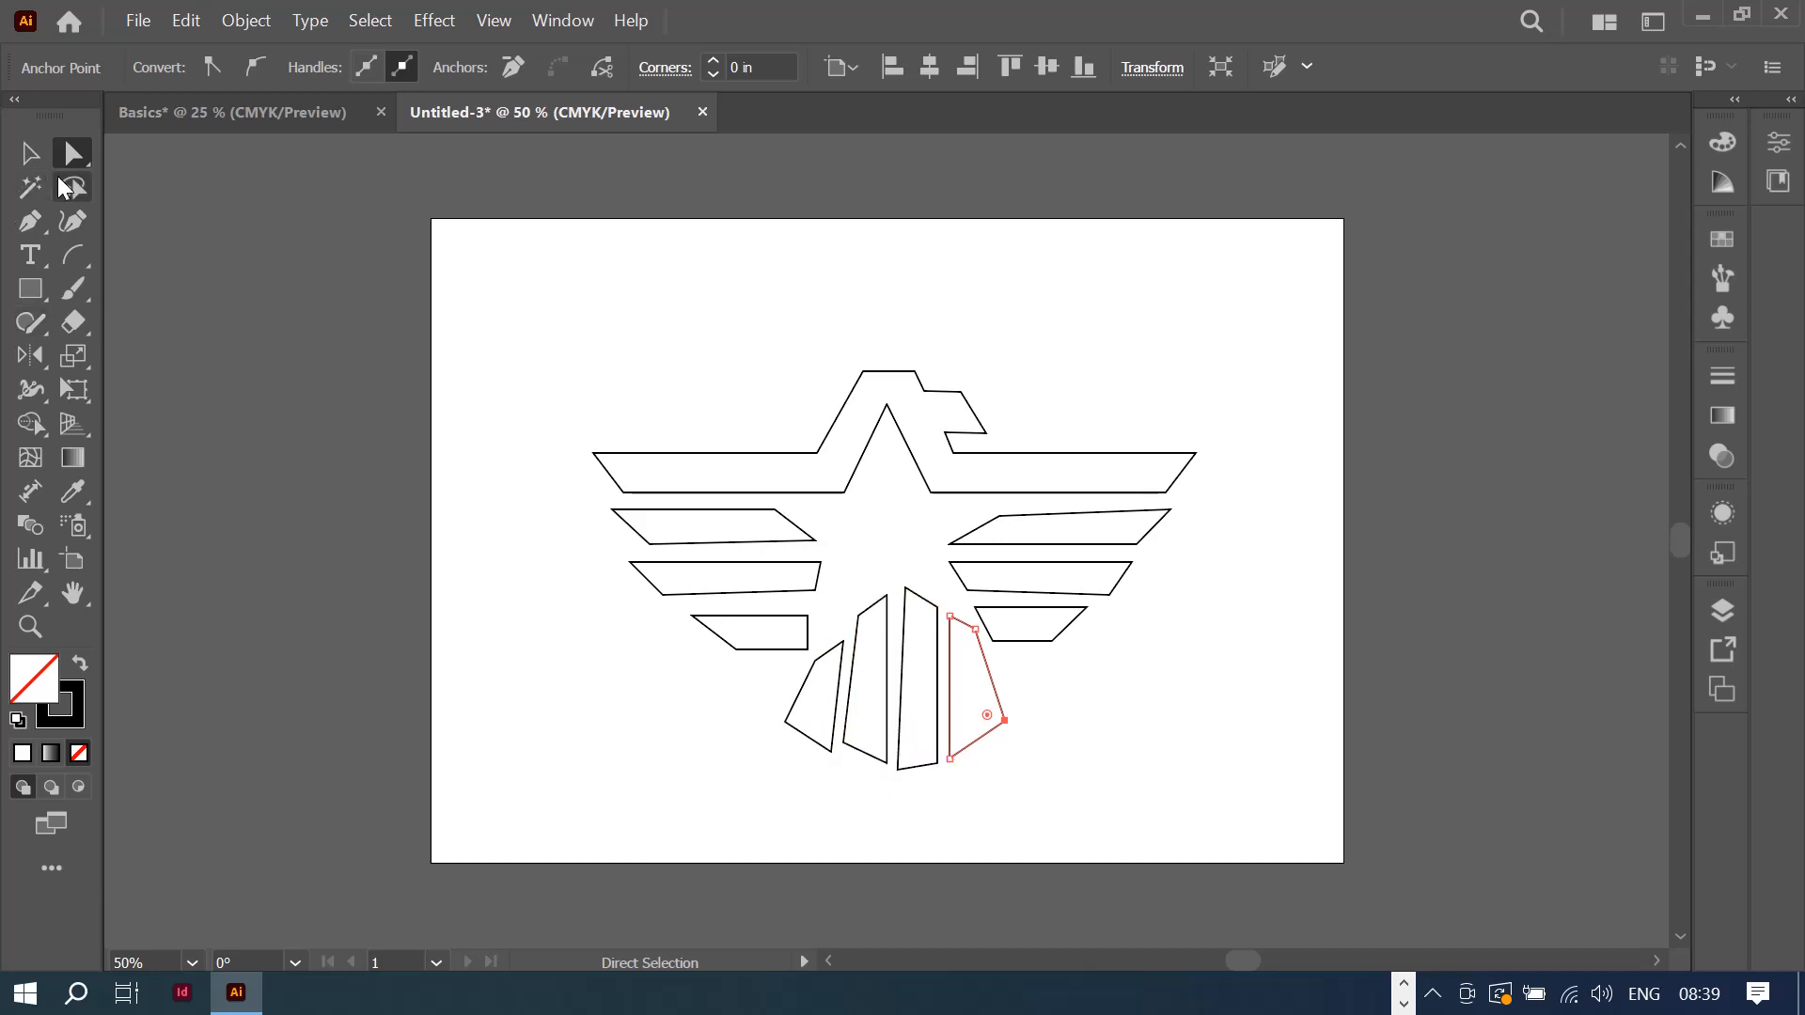
pyautogui.click(29, 155)
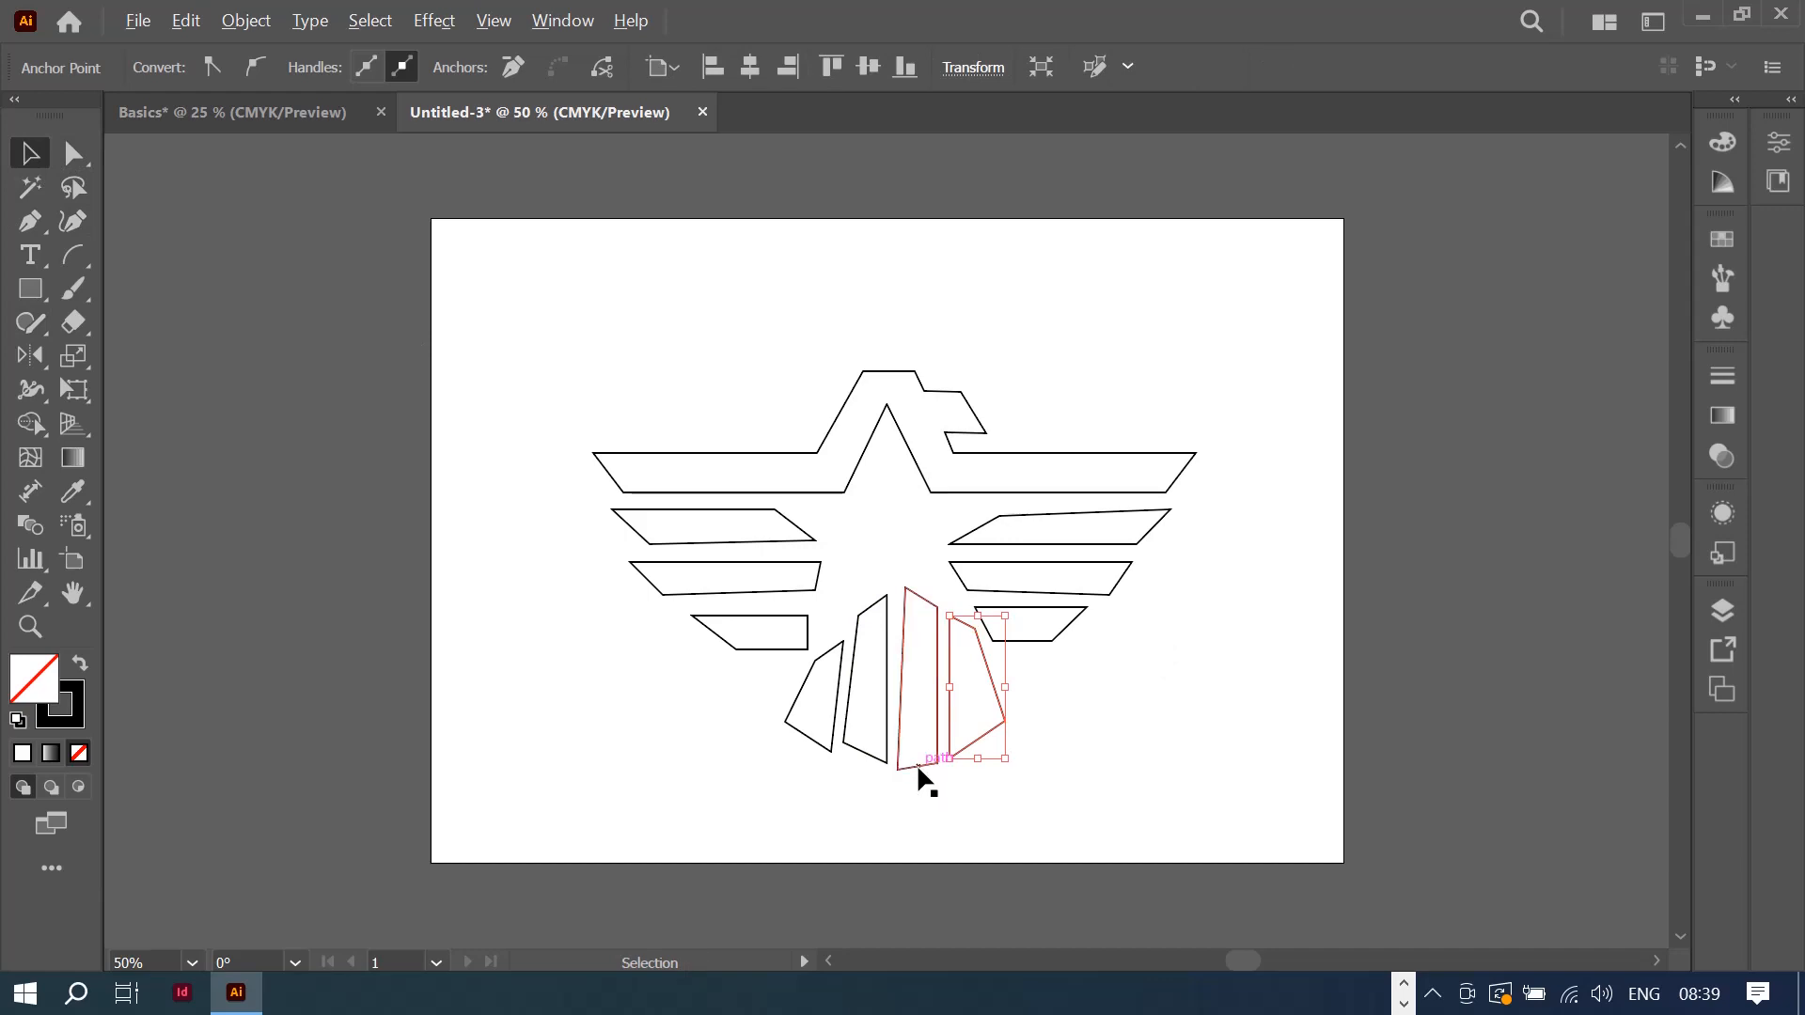
pyautogui.moveTo(919, 777); pyautogui.dragTo(1210, 820)
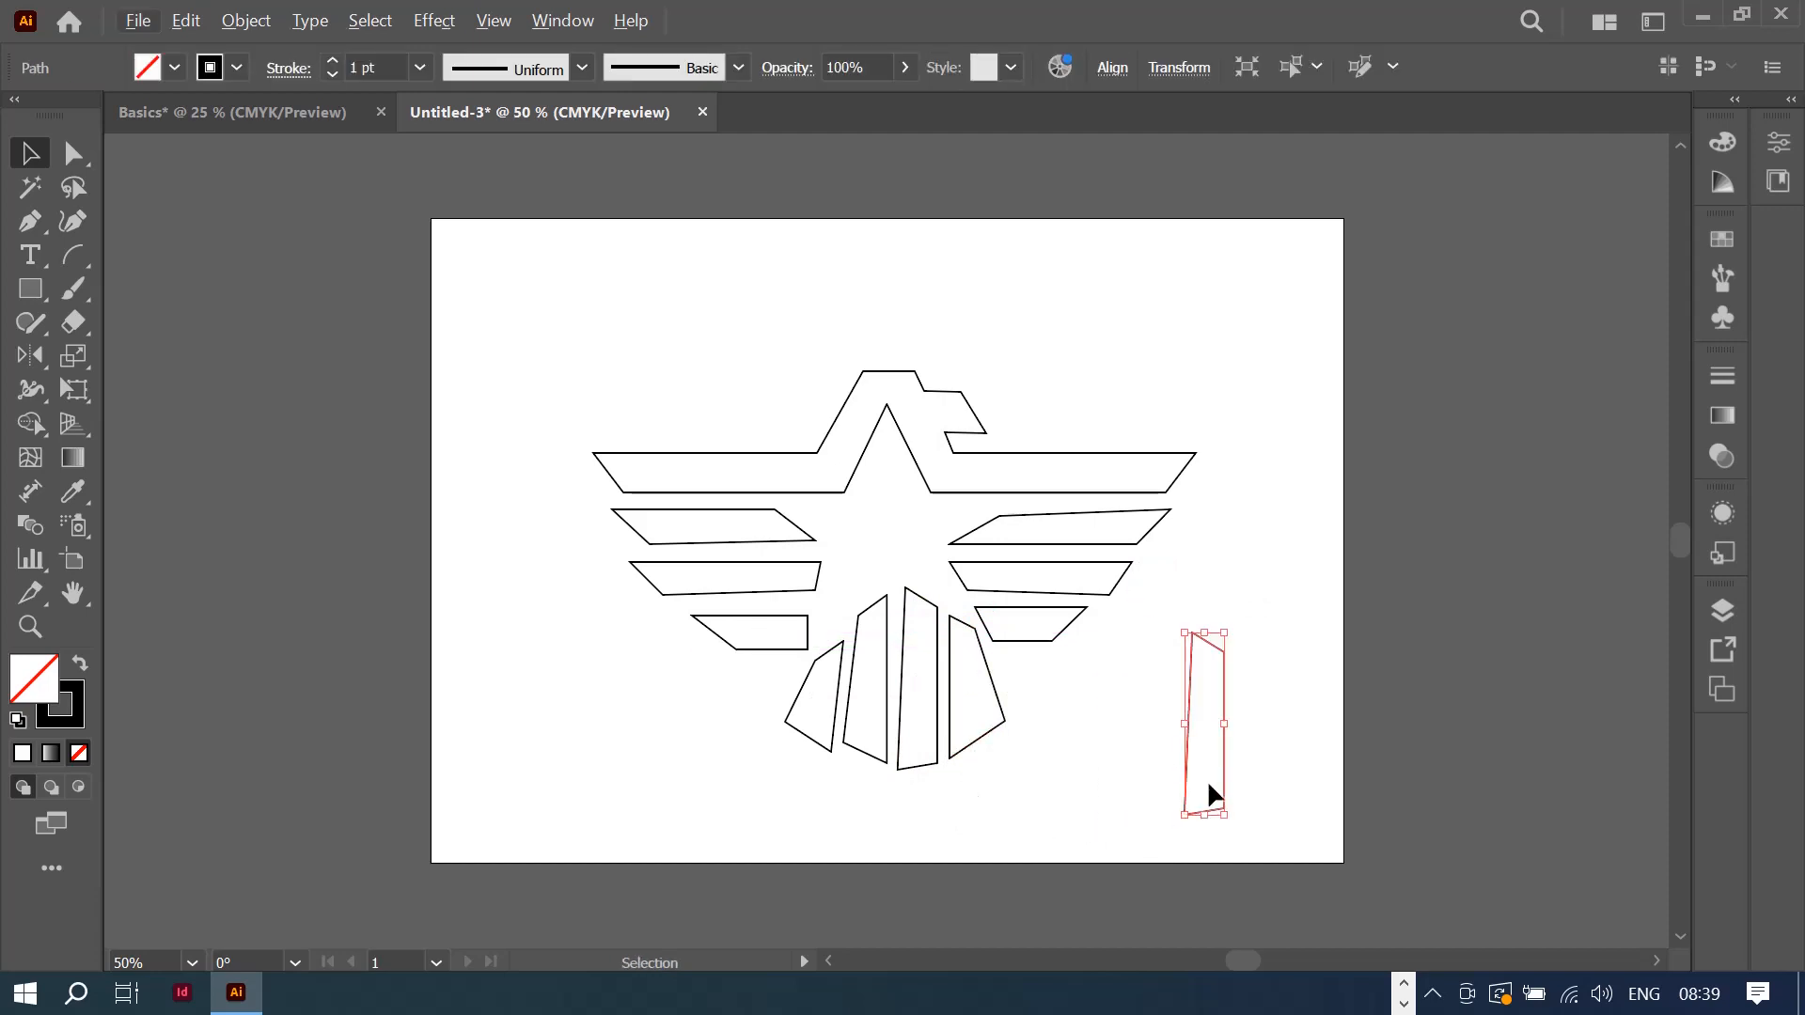
pyautogui.press('Delete')
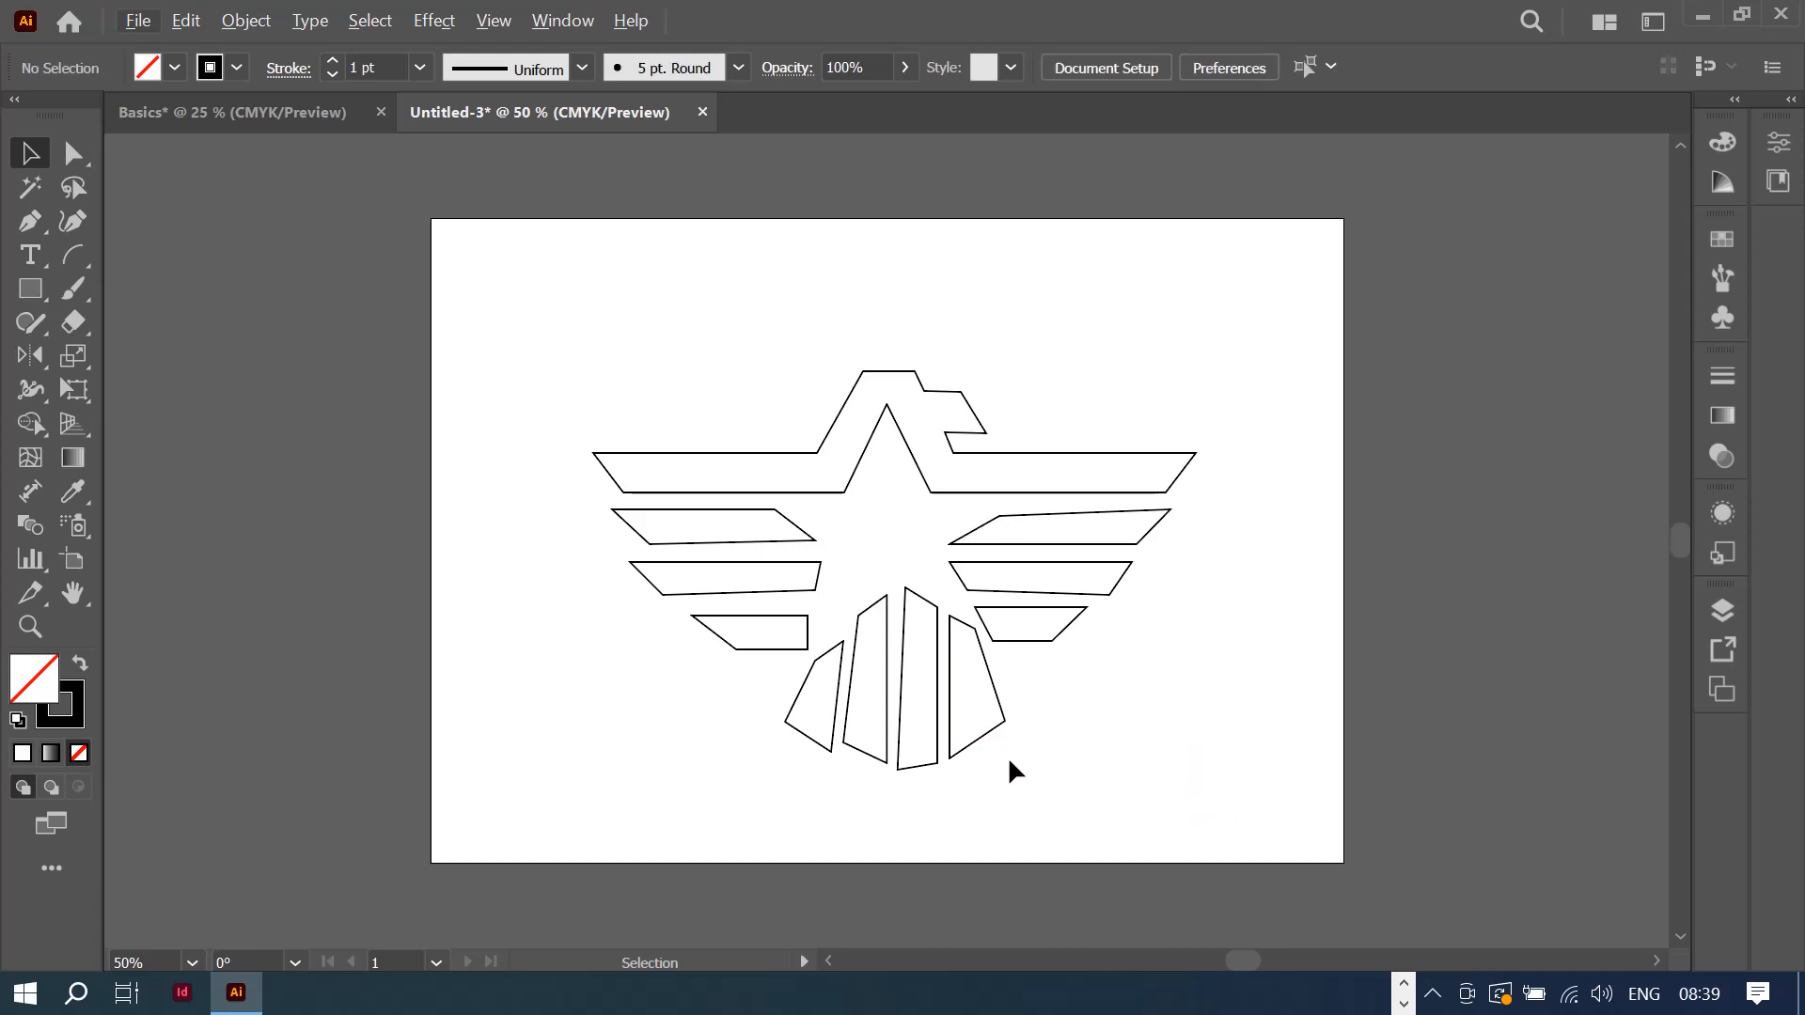
# Step: Select the two right tail feathers together and group them
pyautogui.moveTo(1023, 769); pyautogui.dragTo(917, 717)
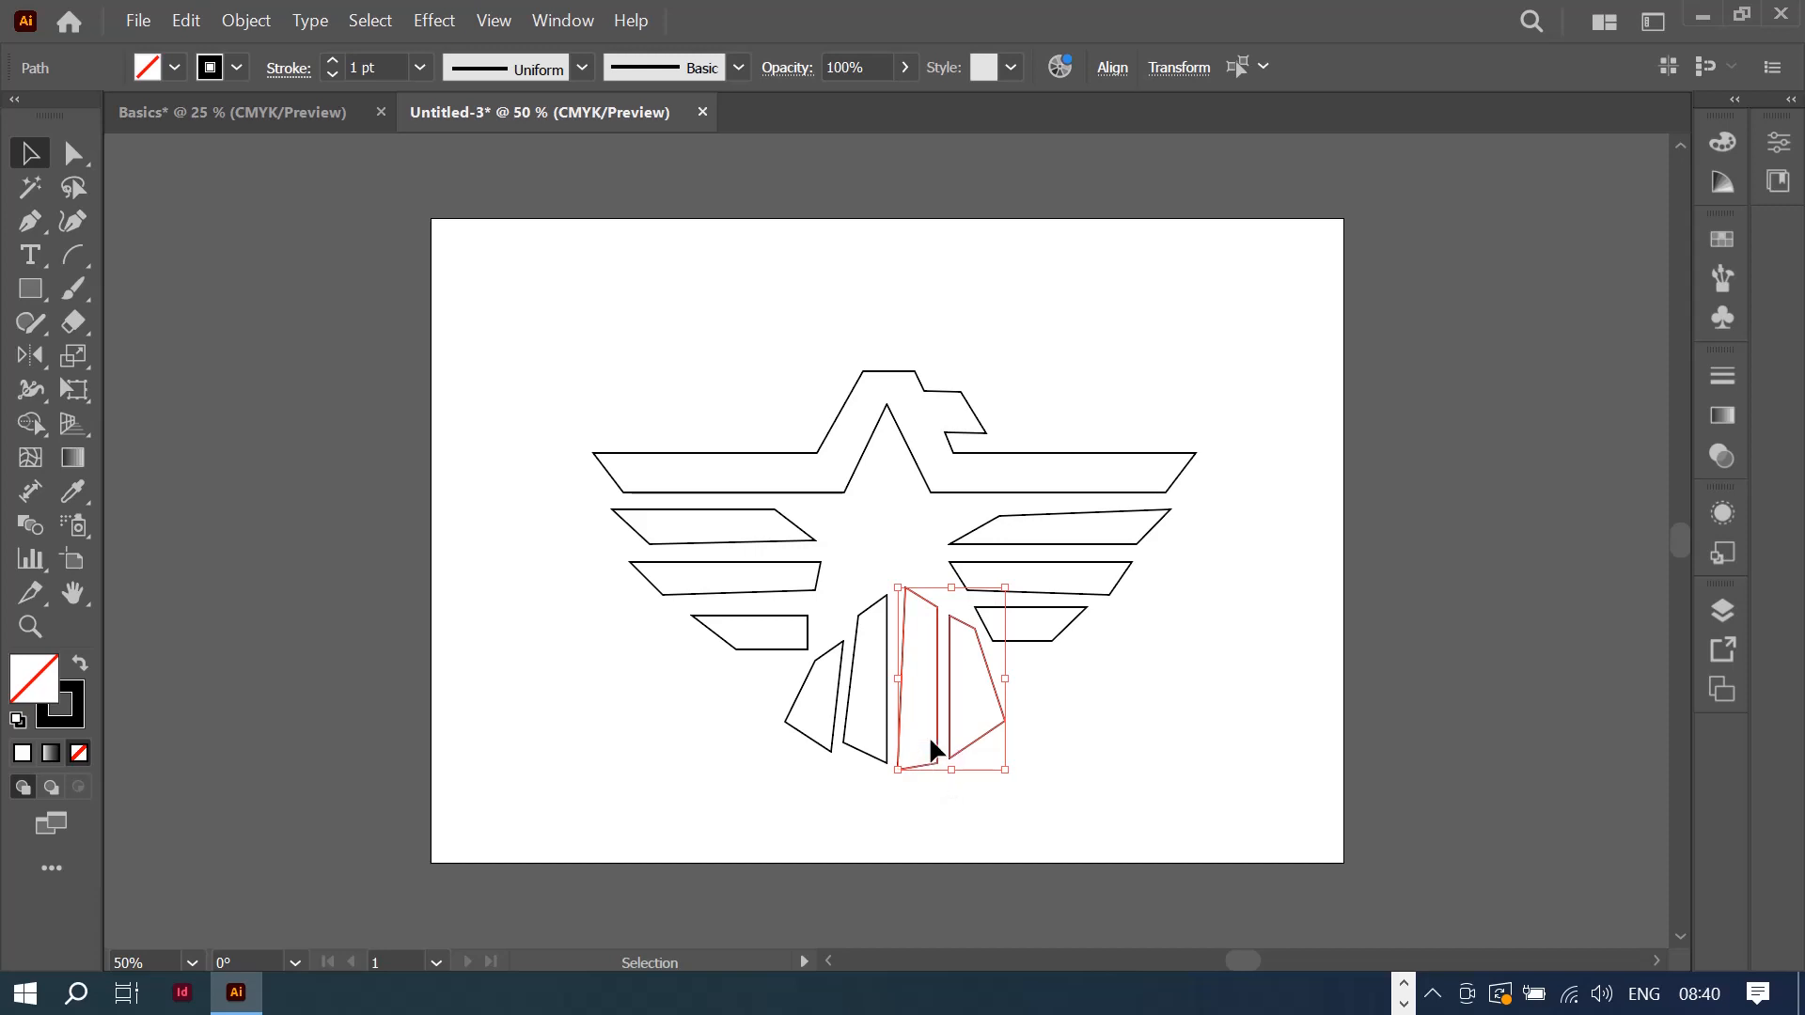
pyautogui.rightClick(934, 750)
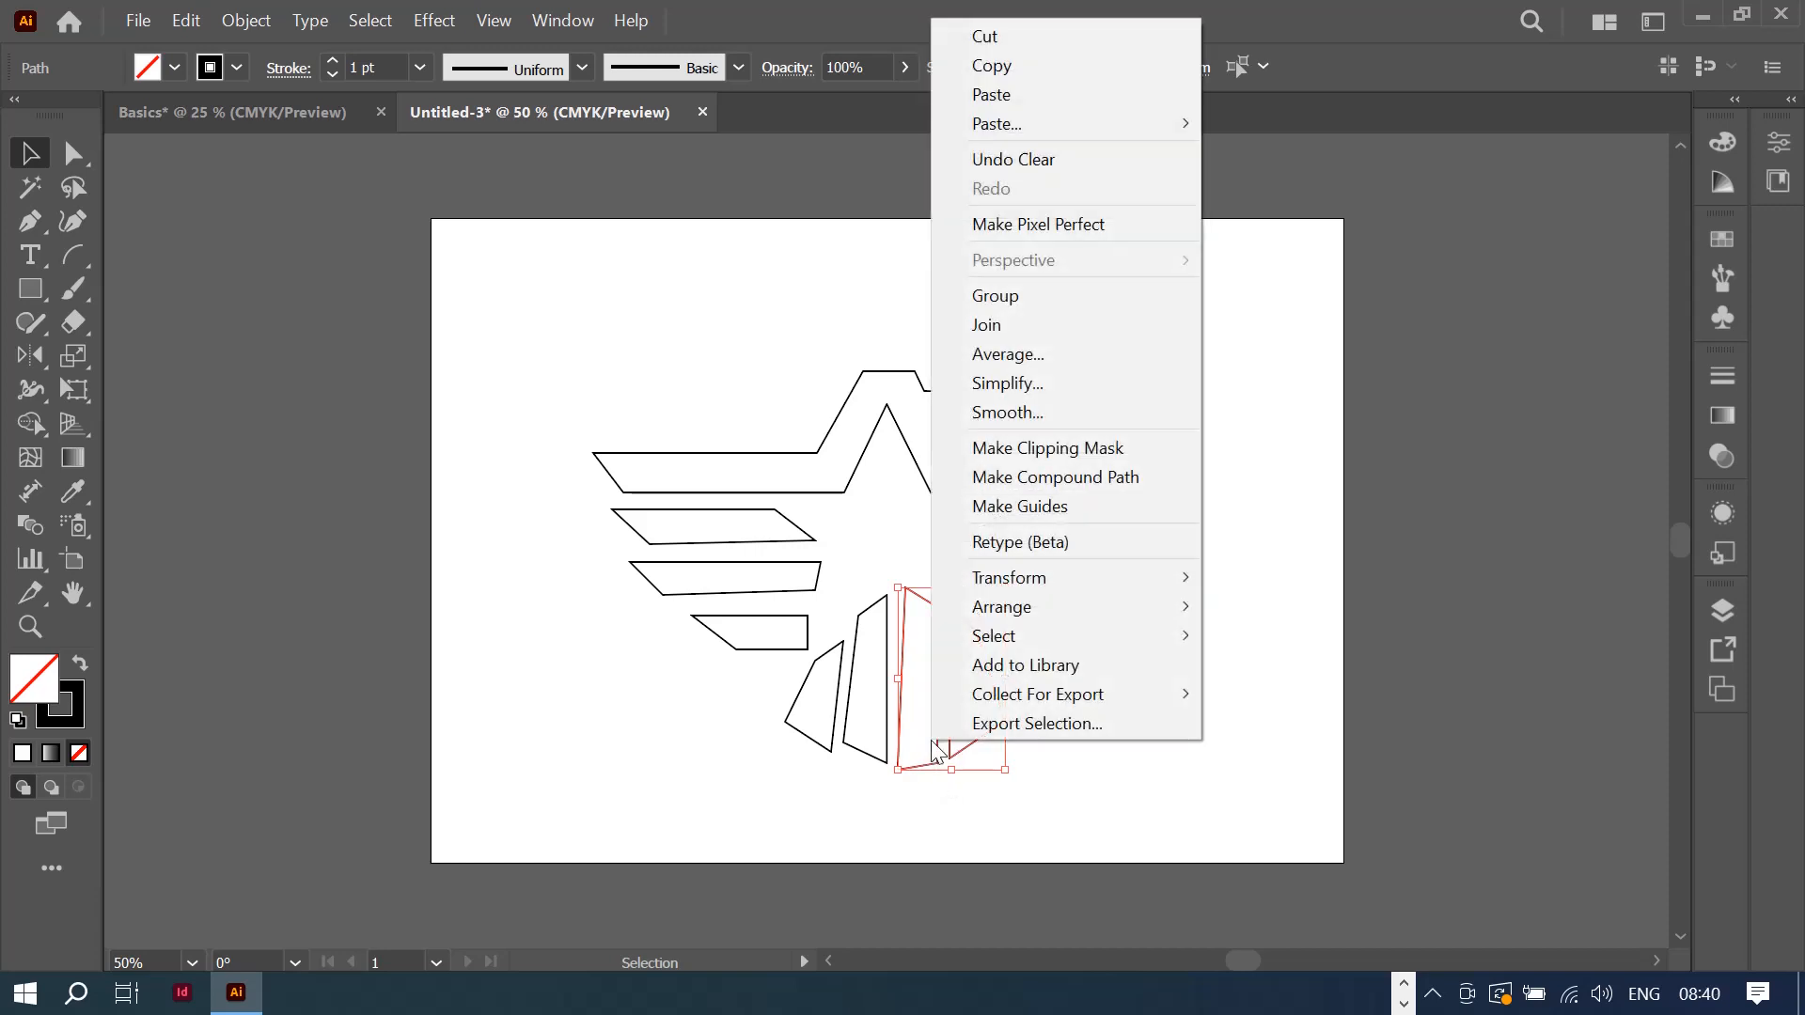
pyautogui.click(1011, 302)
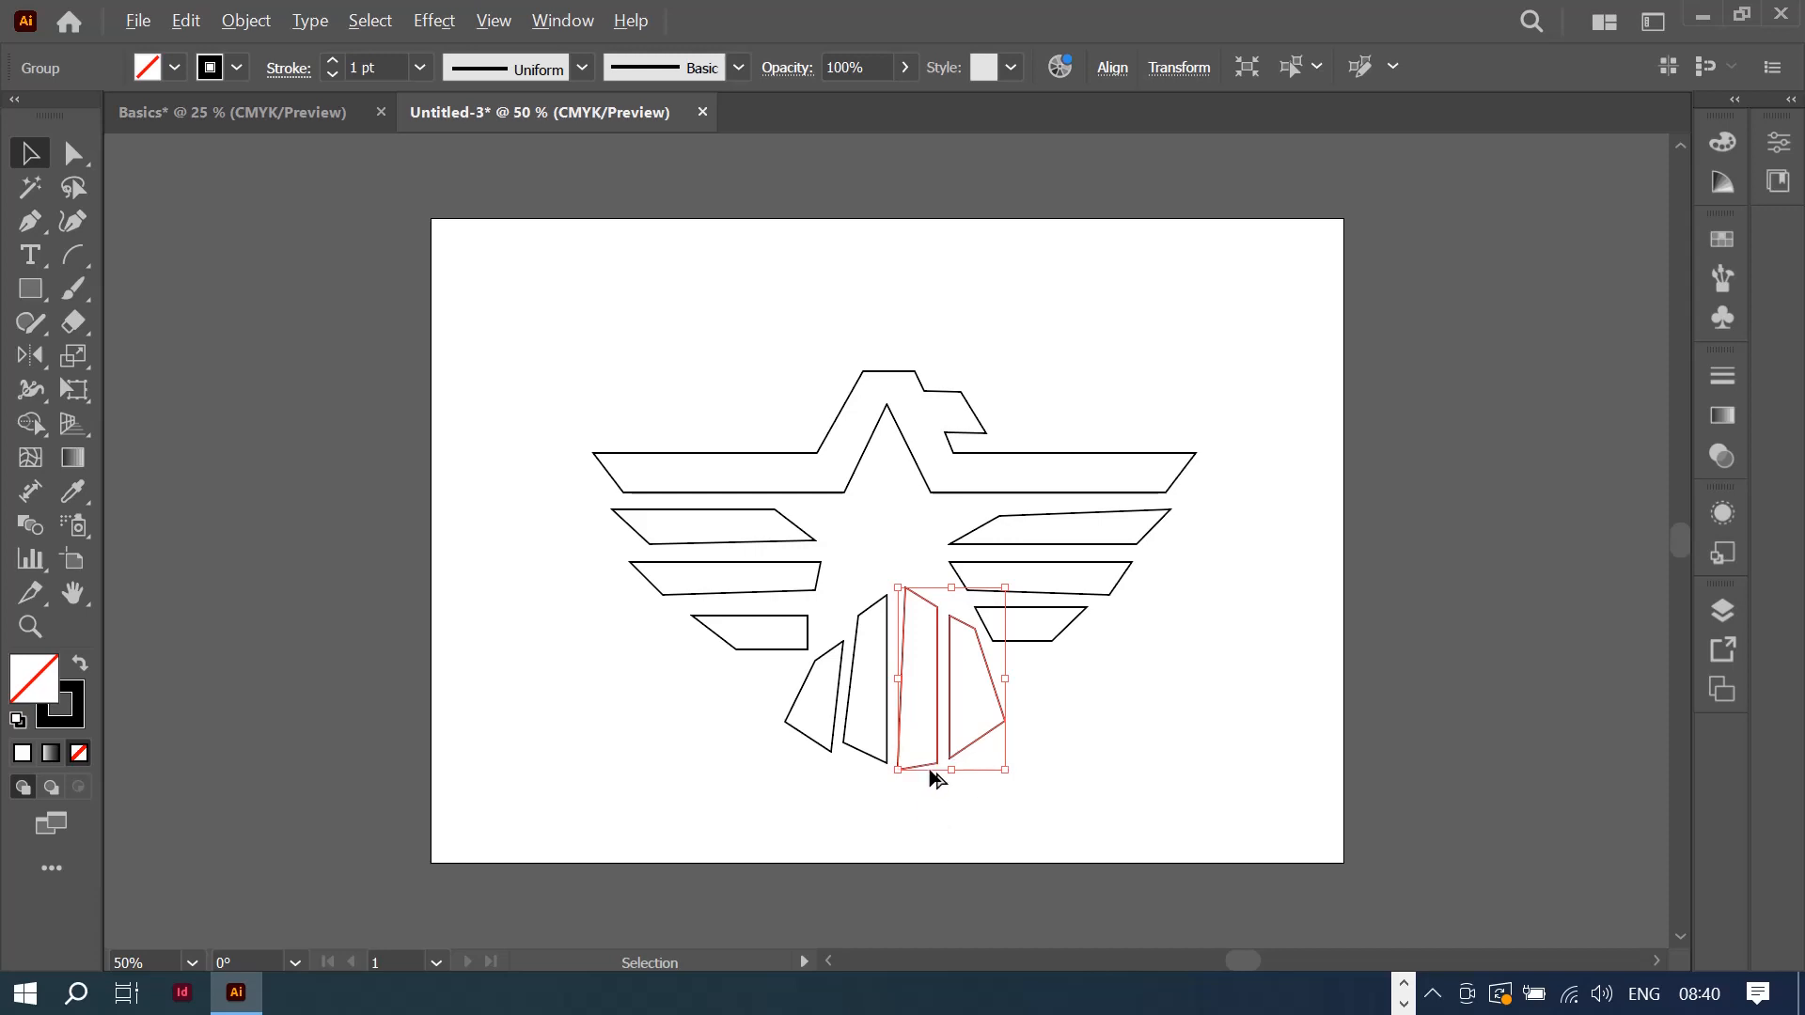
# Step: Duplicate the grouped right tail feathers into the empty area below the right wing and reflect the copy sideways about its centre
pyautogui.moveTo(931, 771)
pyautogui.mouseDown()
pyautogui.moveTo(1043, 814)
pyautogui.moveTo(915, 746)
pyautogui.mouseUp()
pyautogui.keyDown('alt'); pyautogui.moveTo(934, 773); pyautogui.dragTo(1152, 824); pyautogui.keyUp('alt')
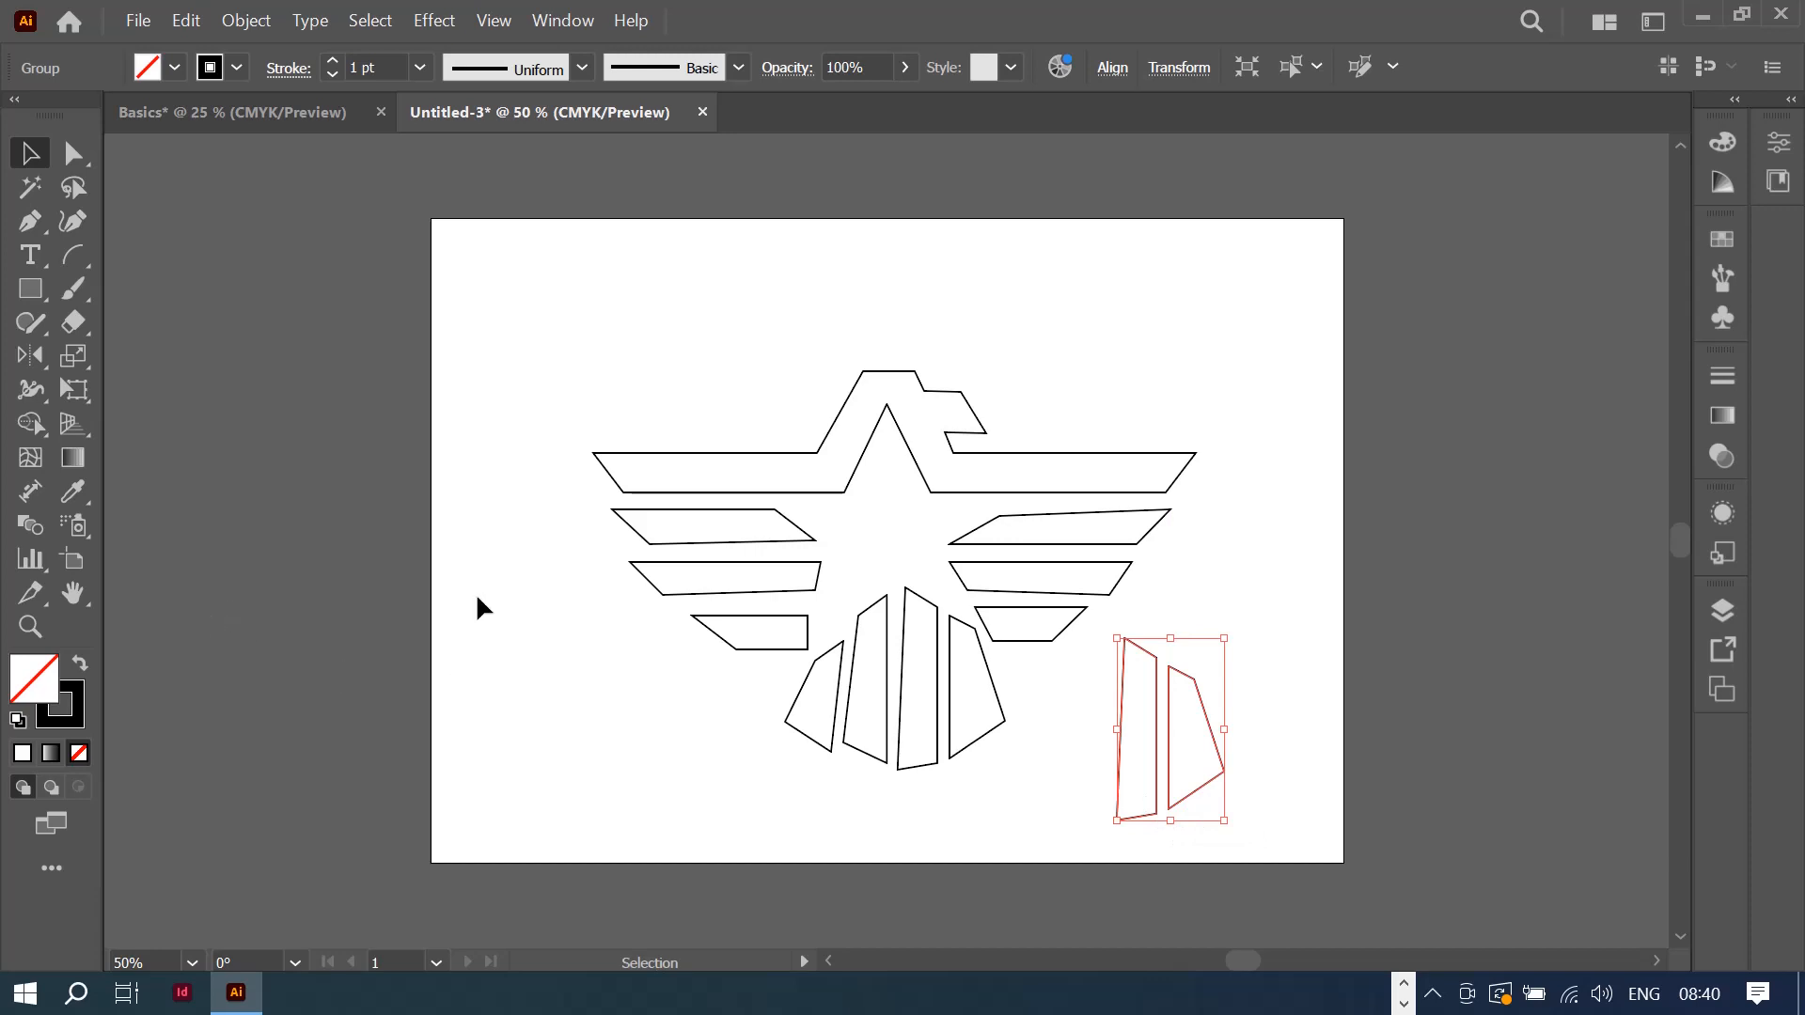
pyautogui.click(41, 372)
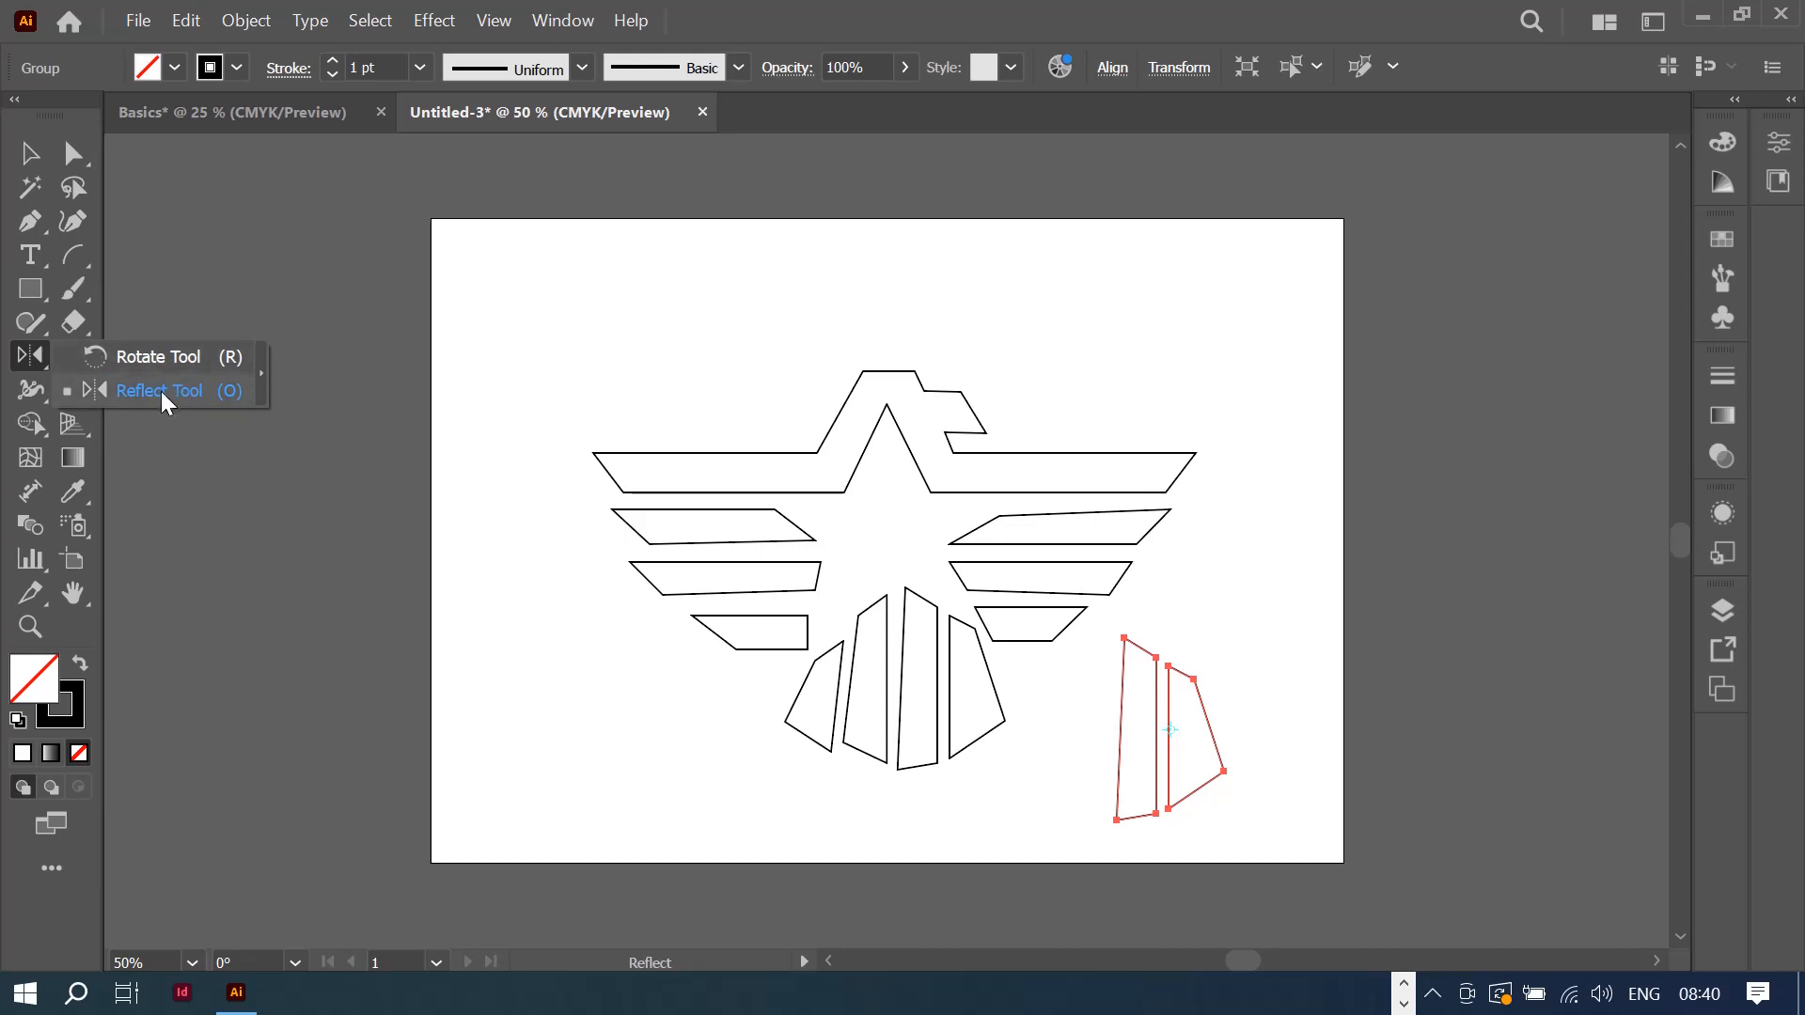
pyautogui.click(166, 402)
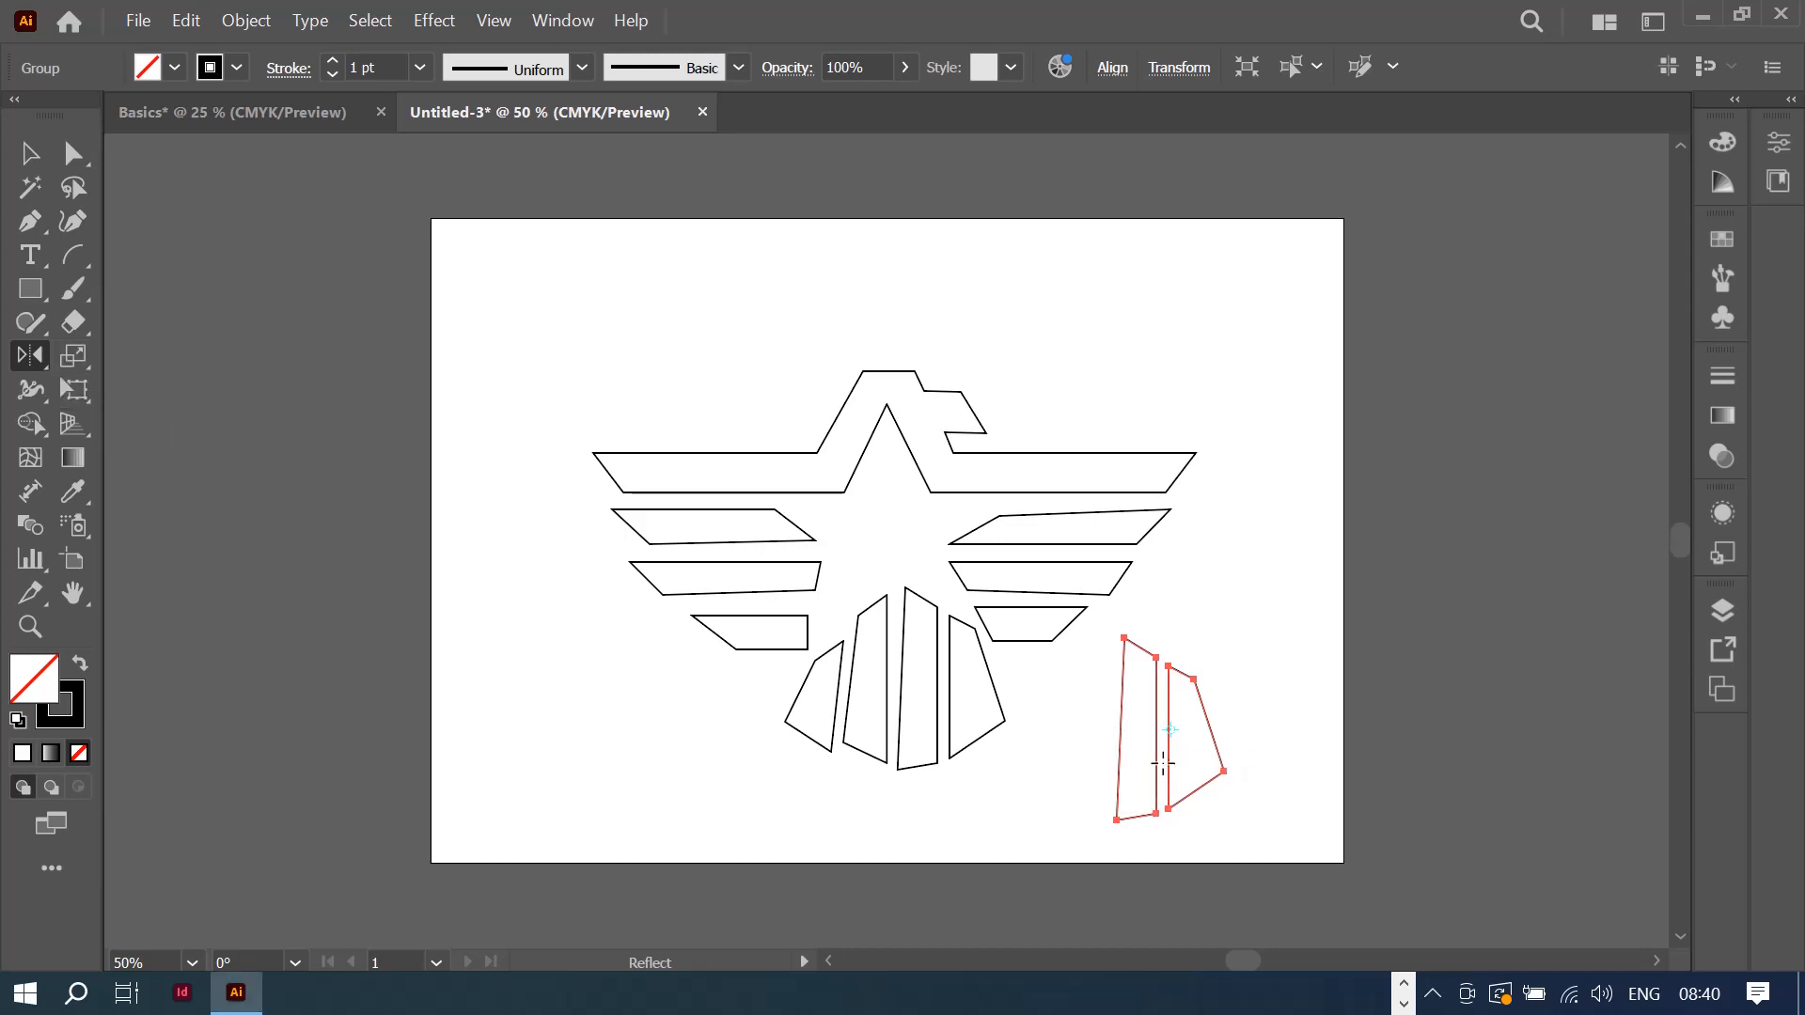
pyautogui.moveTo(1173, 743); pyautogui.dragTo(1140, 817)
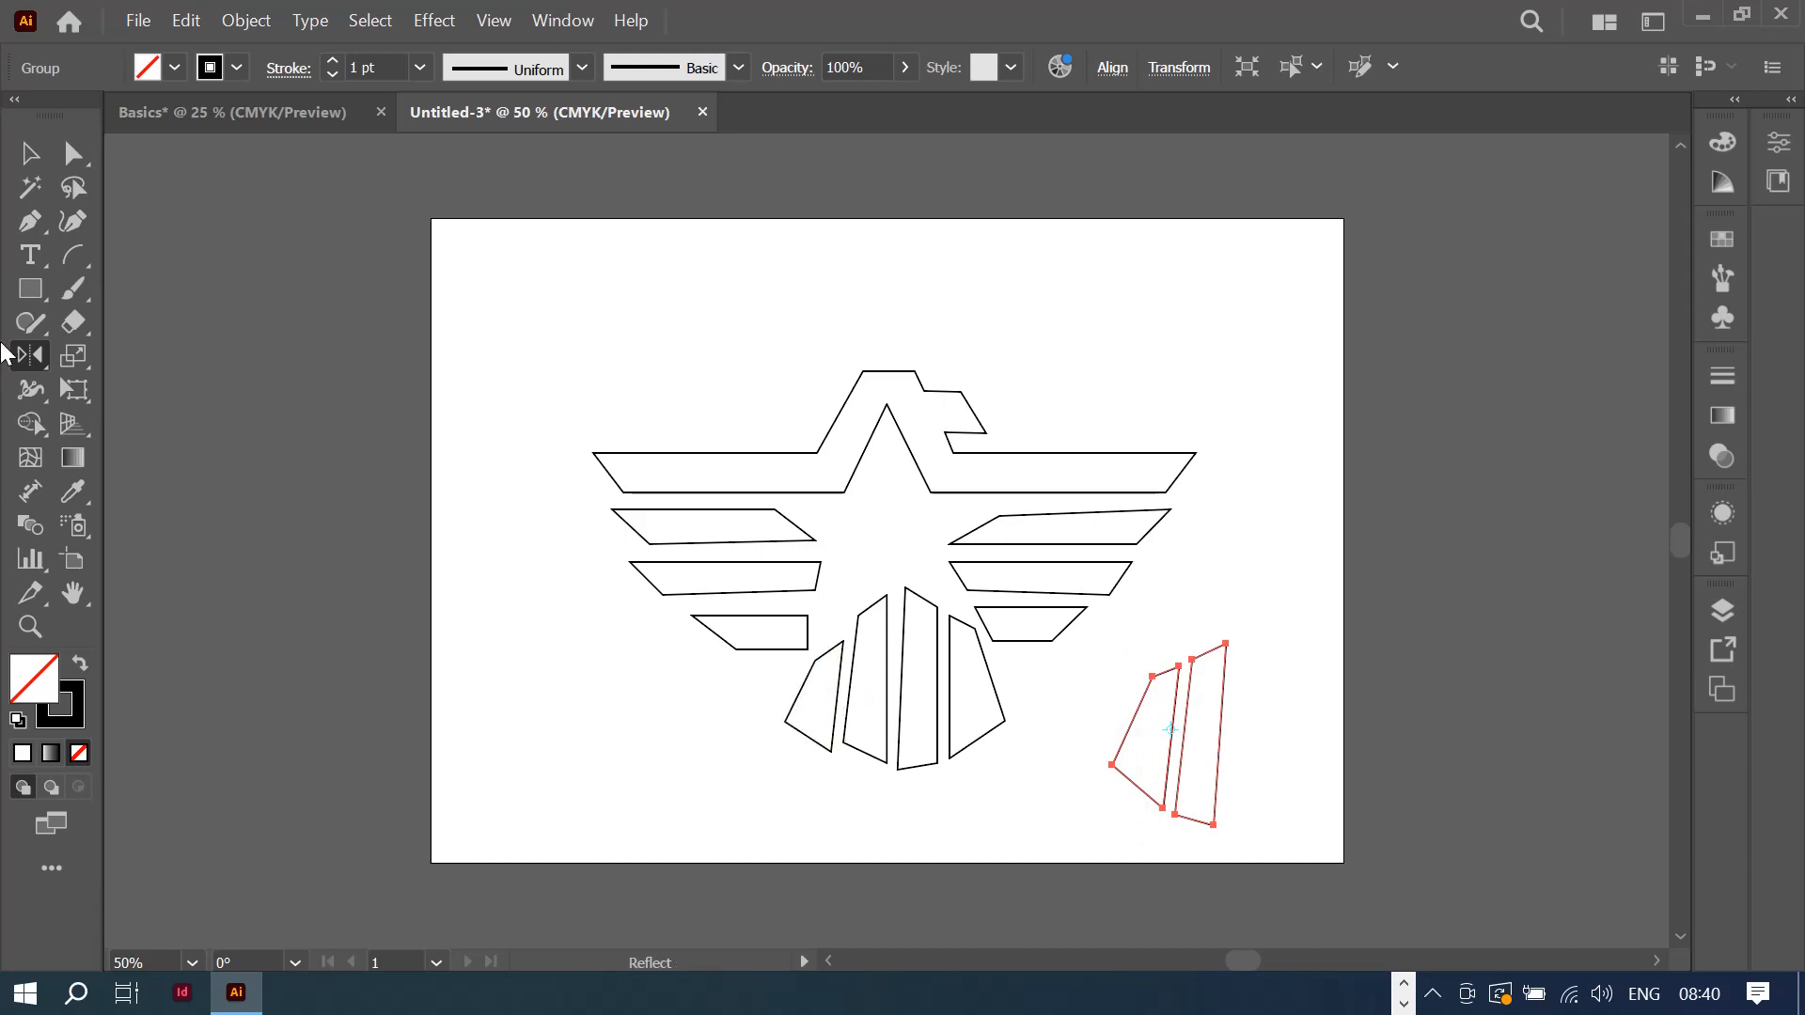
# Step: Delete the two traced left tail feathers and move the mirrored feather group into their place beside the right tail feathers
pyautogui.click(17, 160)
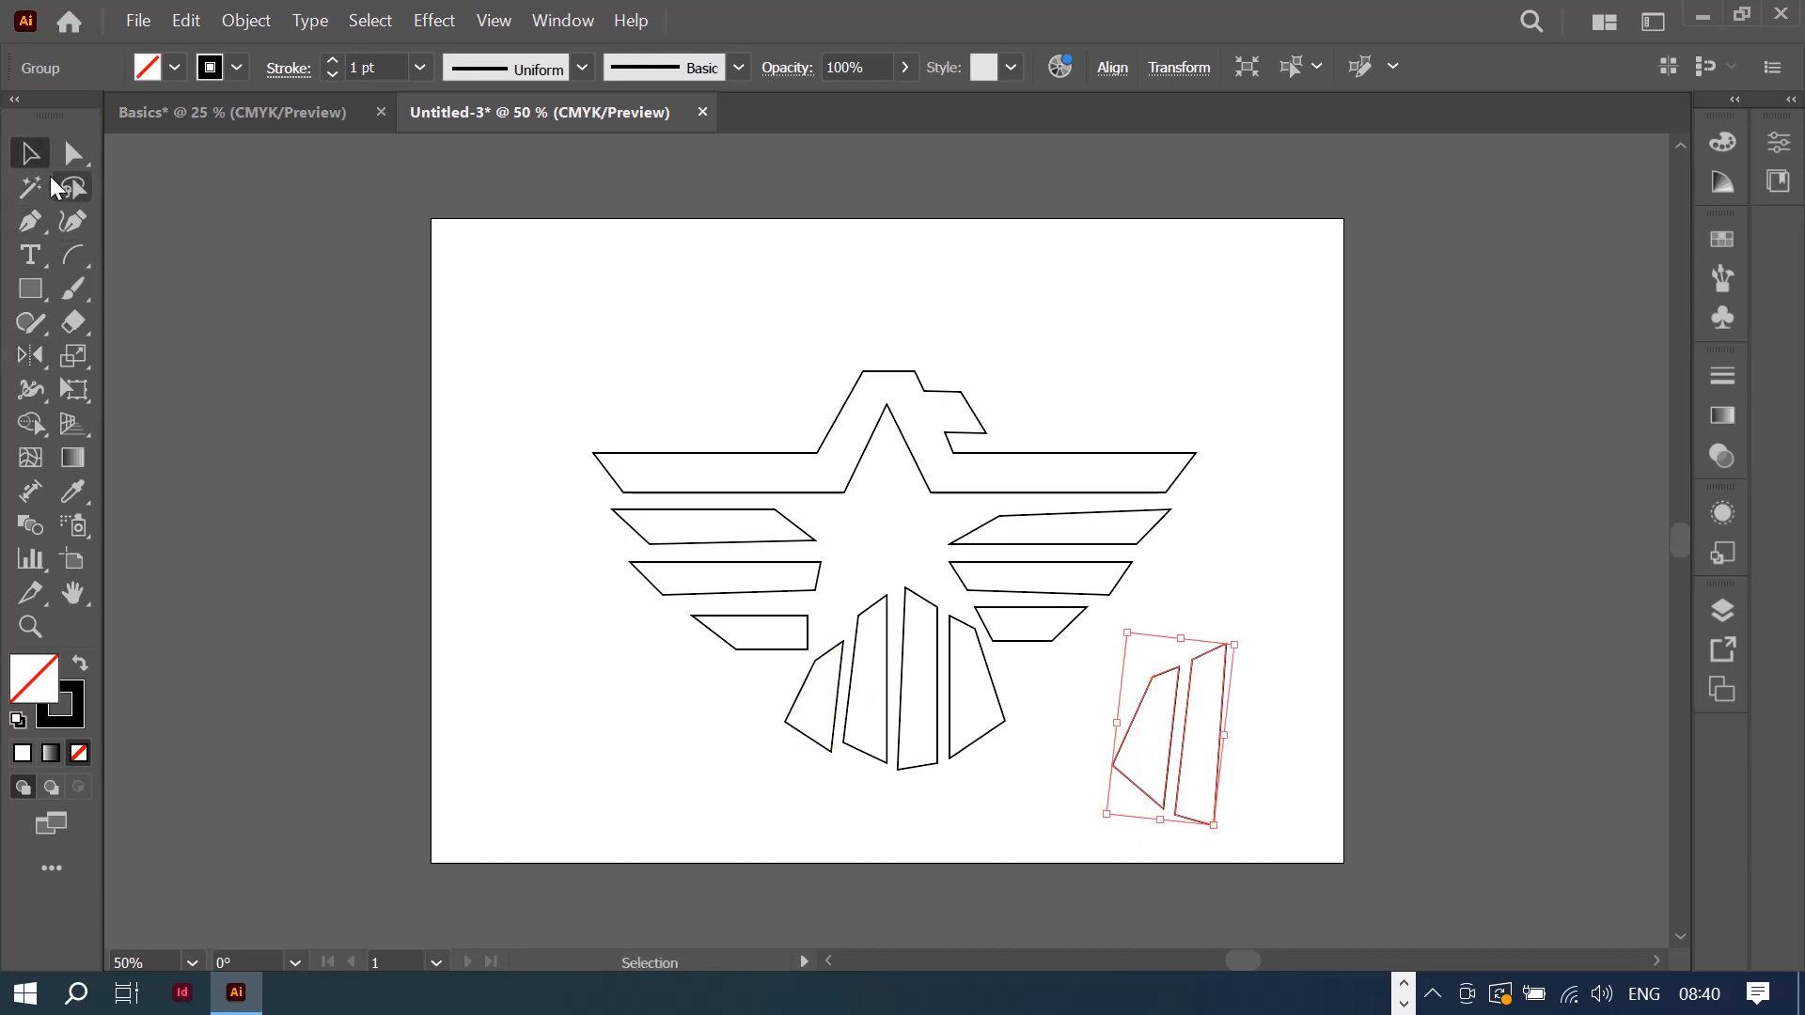
pyautogui.moveTo(859, 771); pyautogui.dragTo(802, 693)
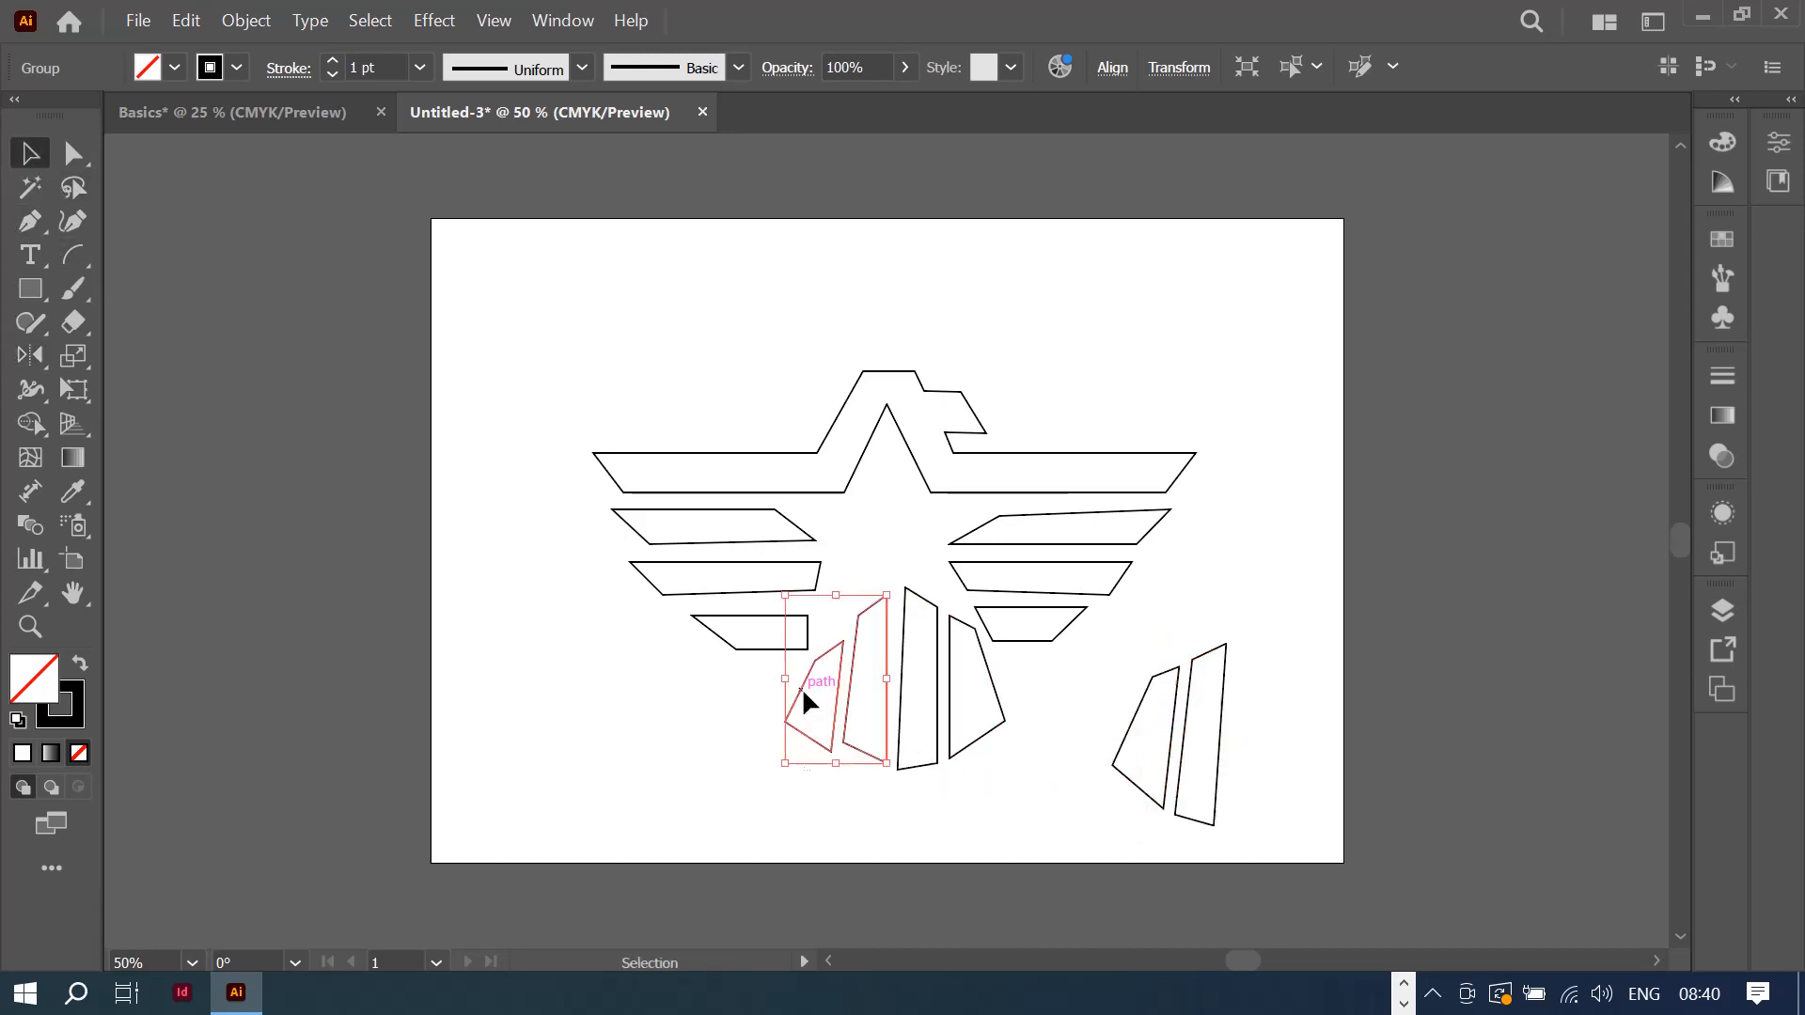
pyautogui.click(1074, 816)
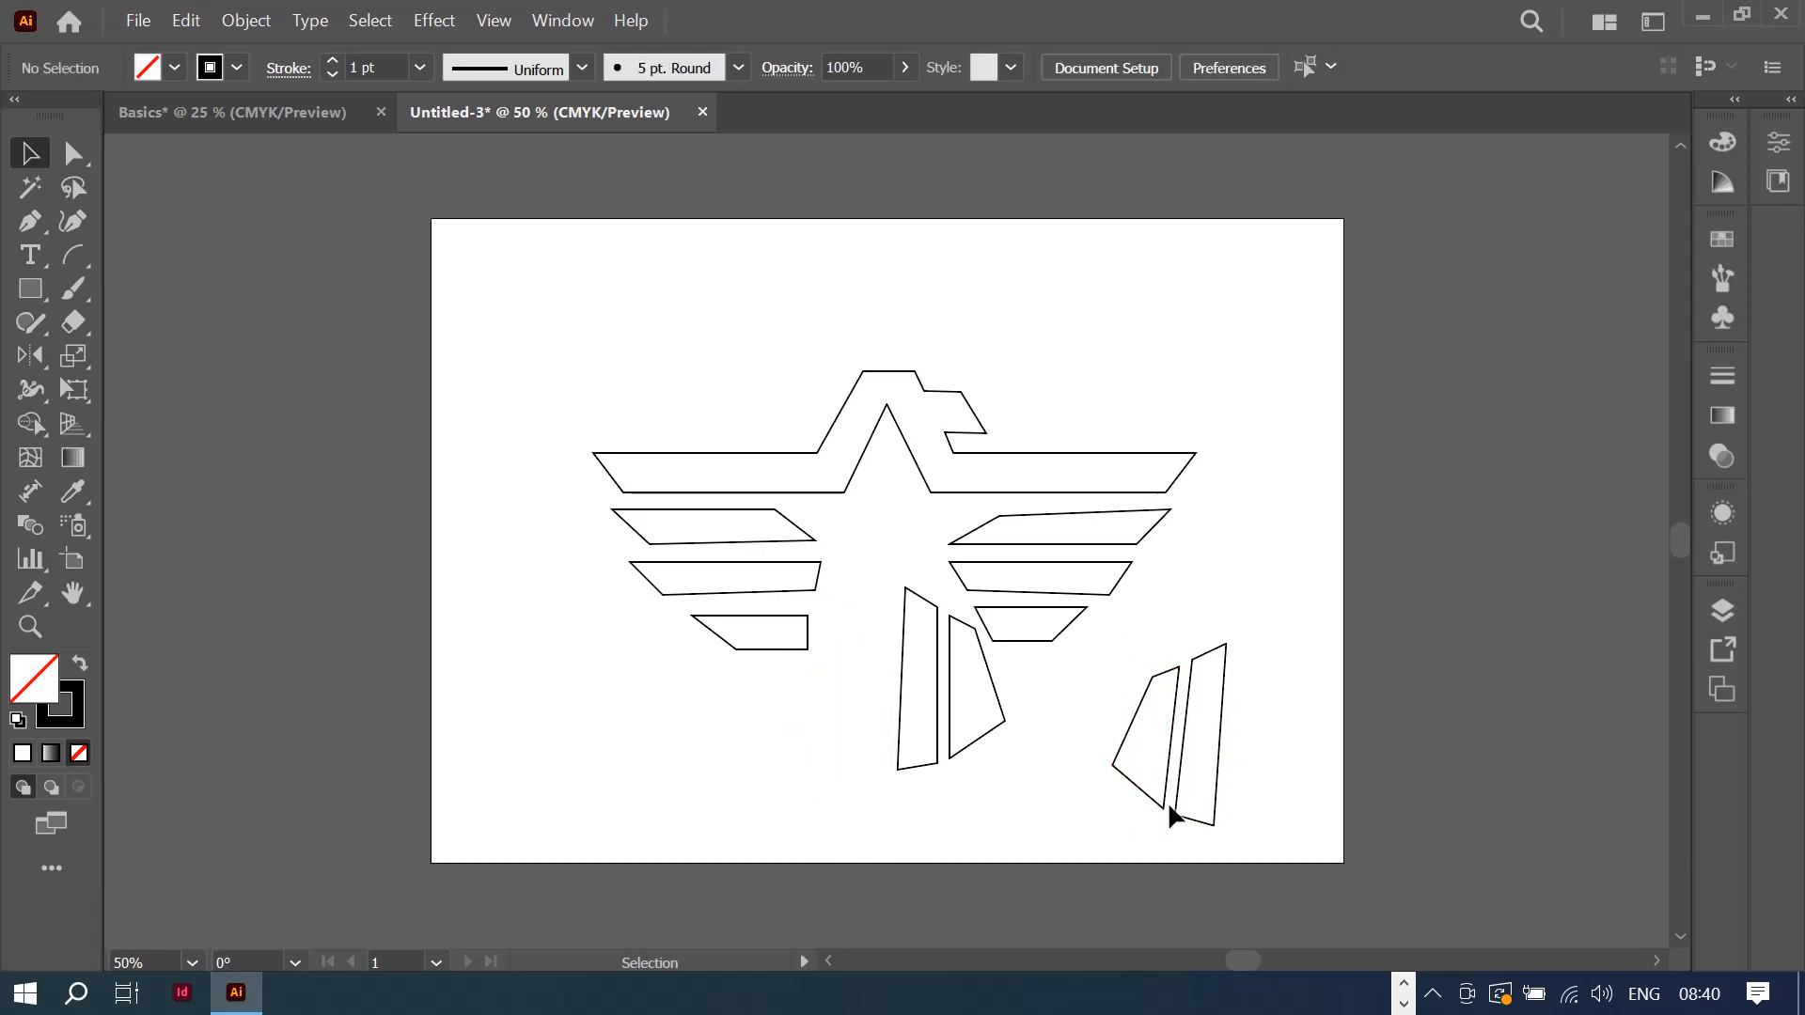
pyautogui.moveTo(1146, 807); pyautogui.dragTo(821, 749)
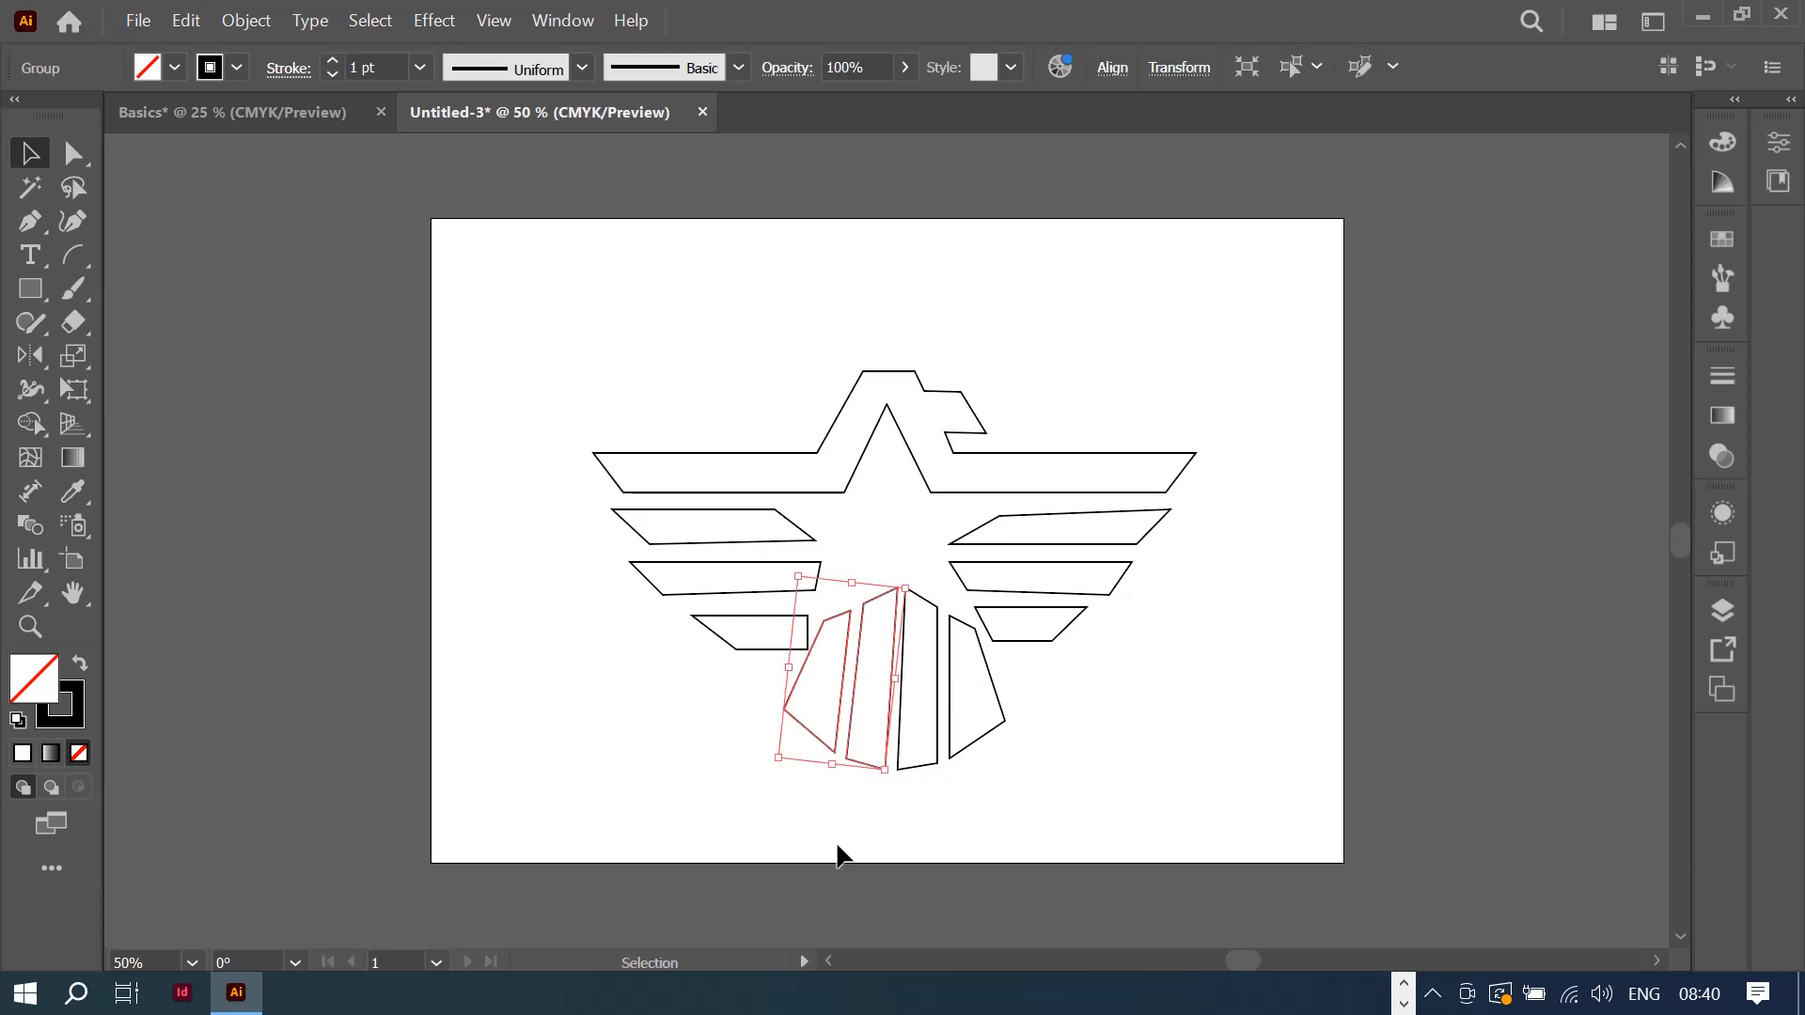
pyautogui.click(1008, 789)
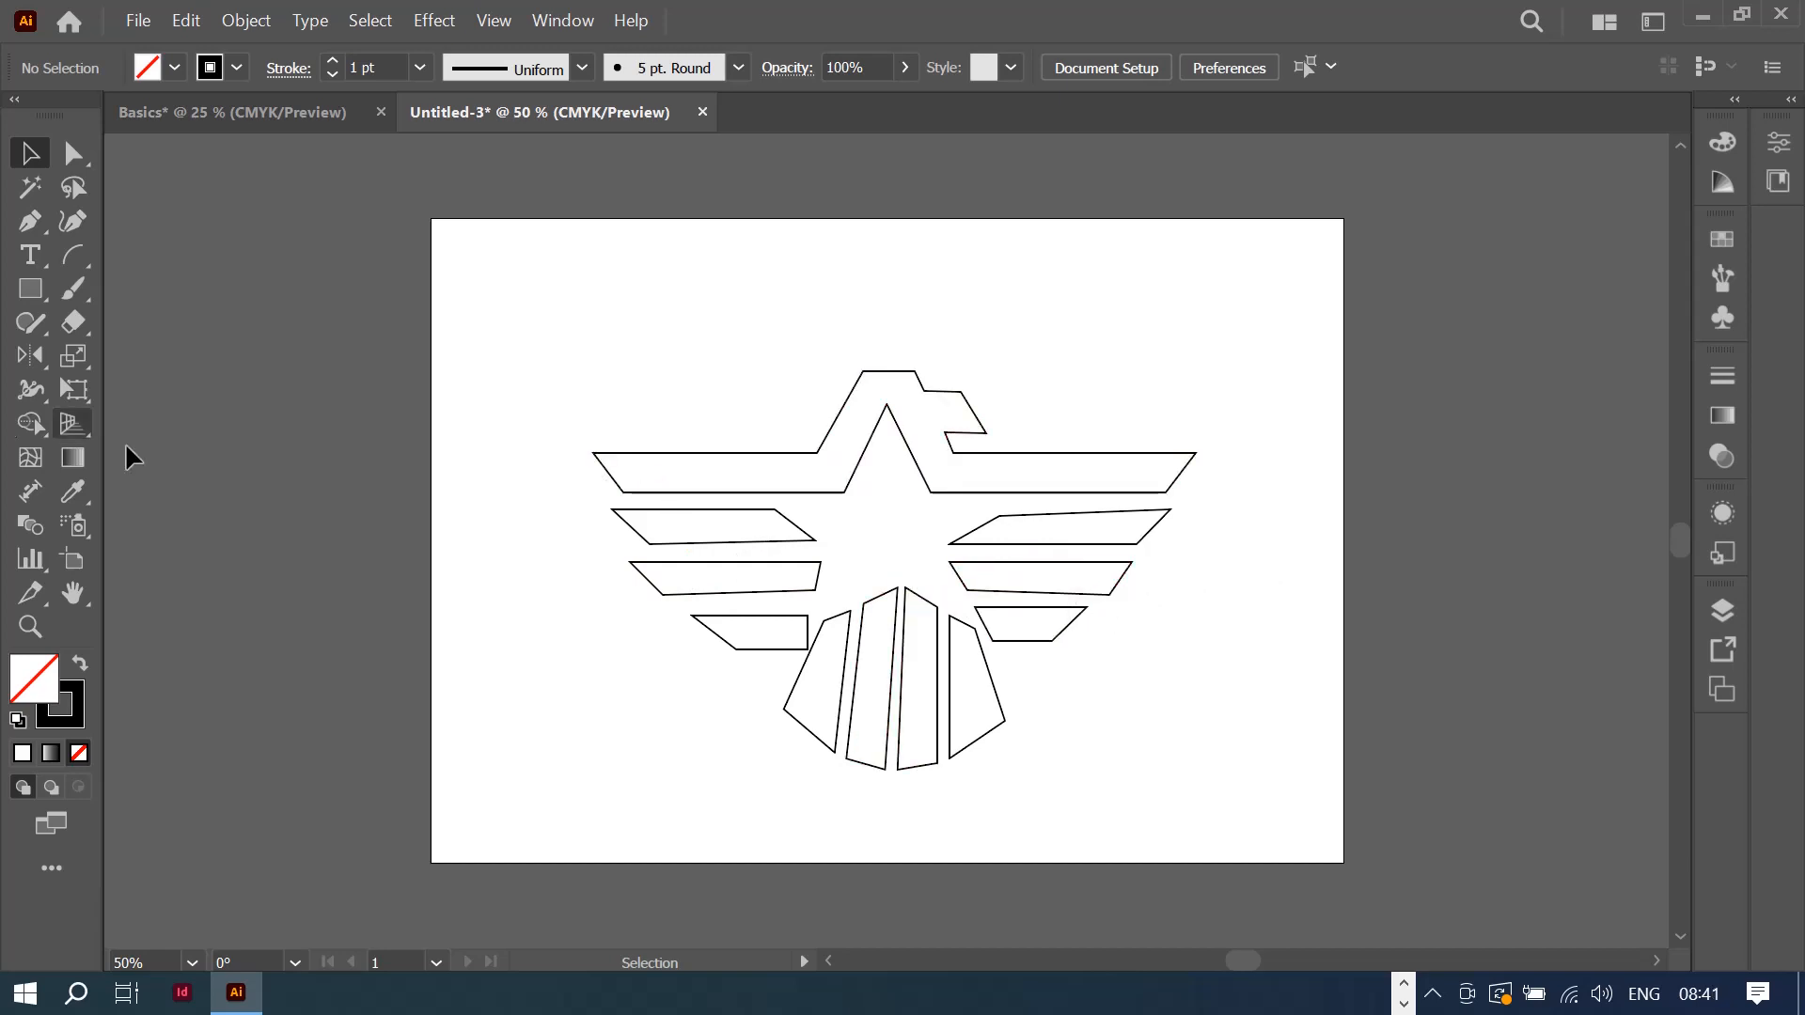
pyautogui.click(31, 221)
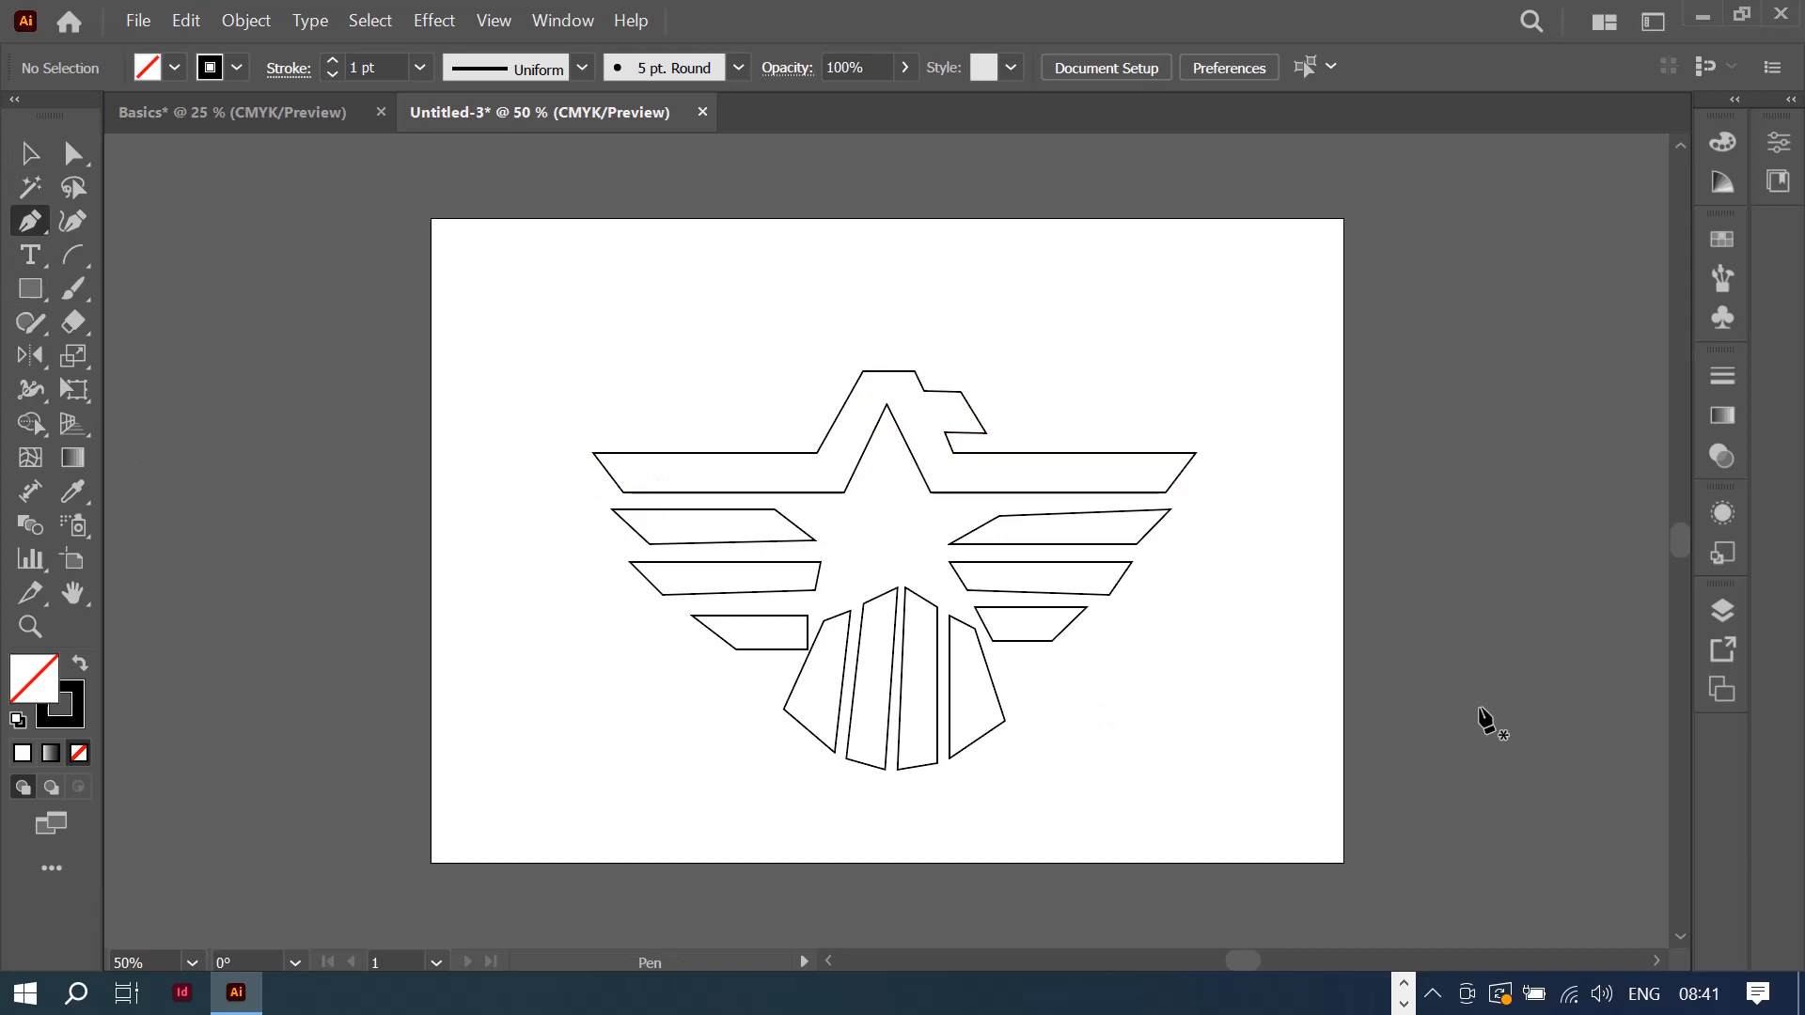
pyautogui.click(1096, 595)
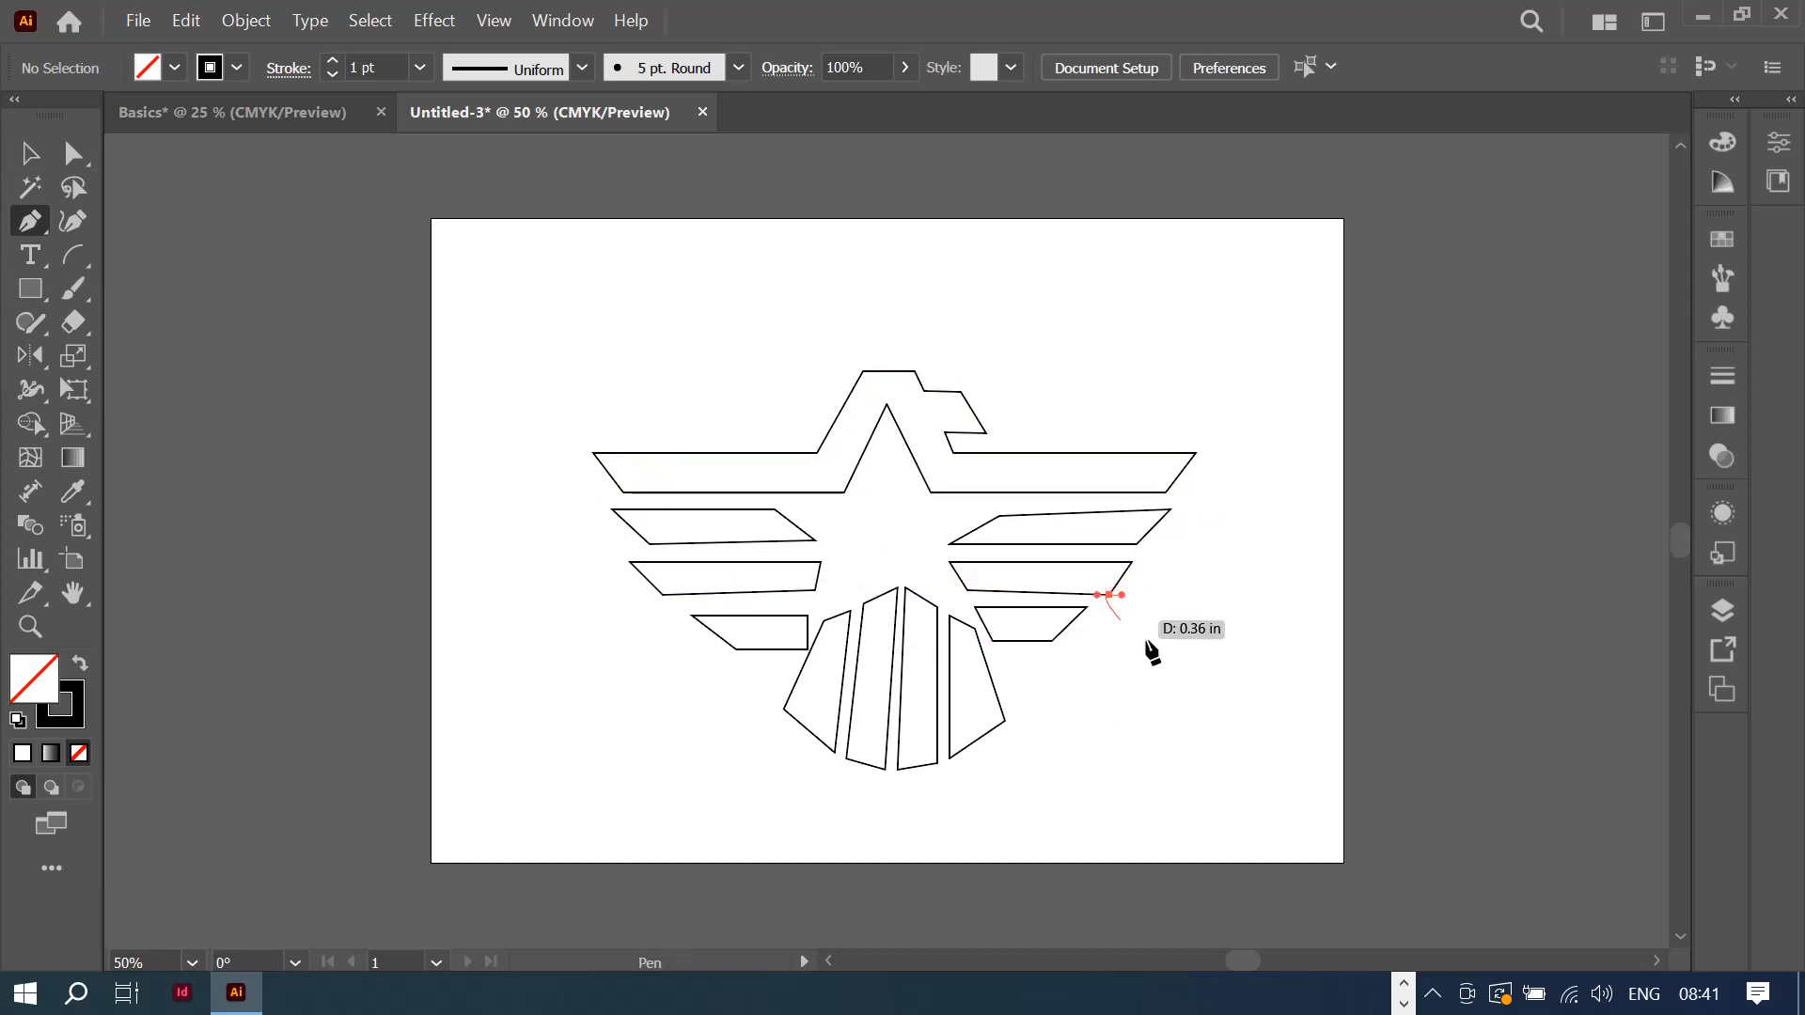
pyautogui.keyDown('ctrl'); pyautogui.click(1419, 701); pyautogui.keyUp('ctrl')
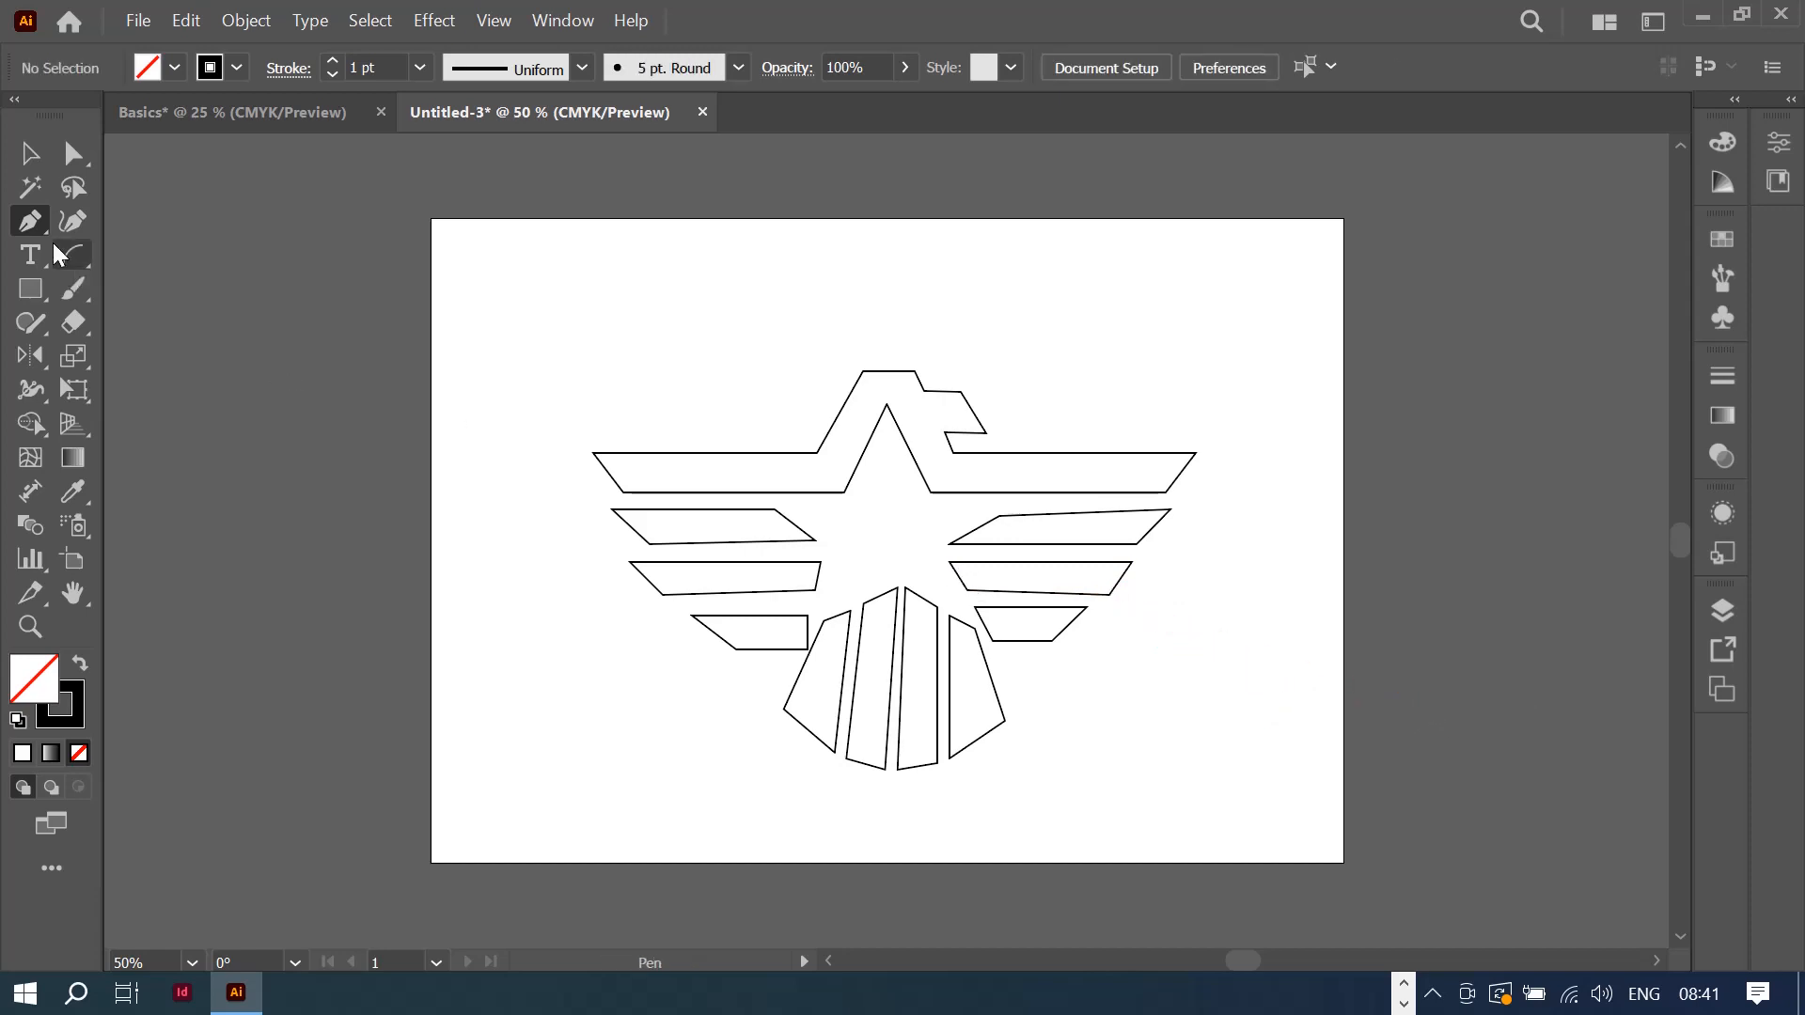
# Step: Move the outer corners of the upper and middle right wing feathers slightly inward and level the middle feather's lower edge
pyautogui.click(75, 153)
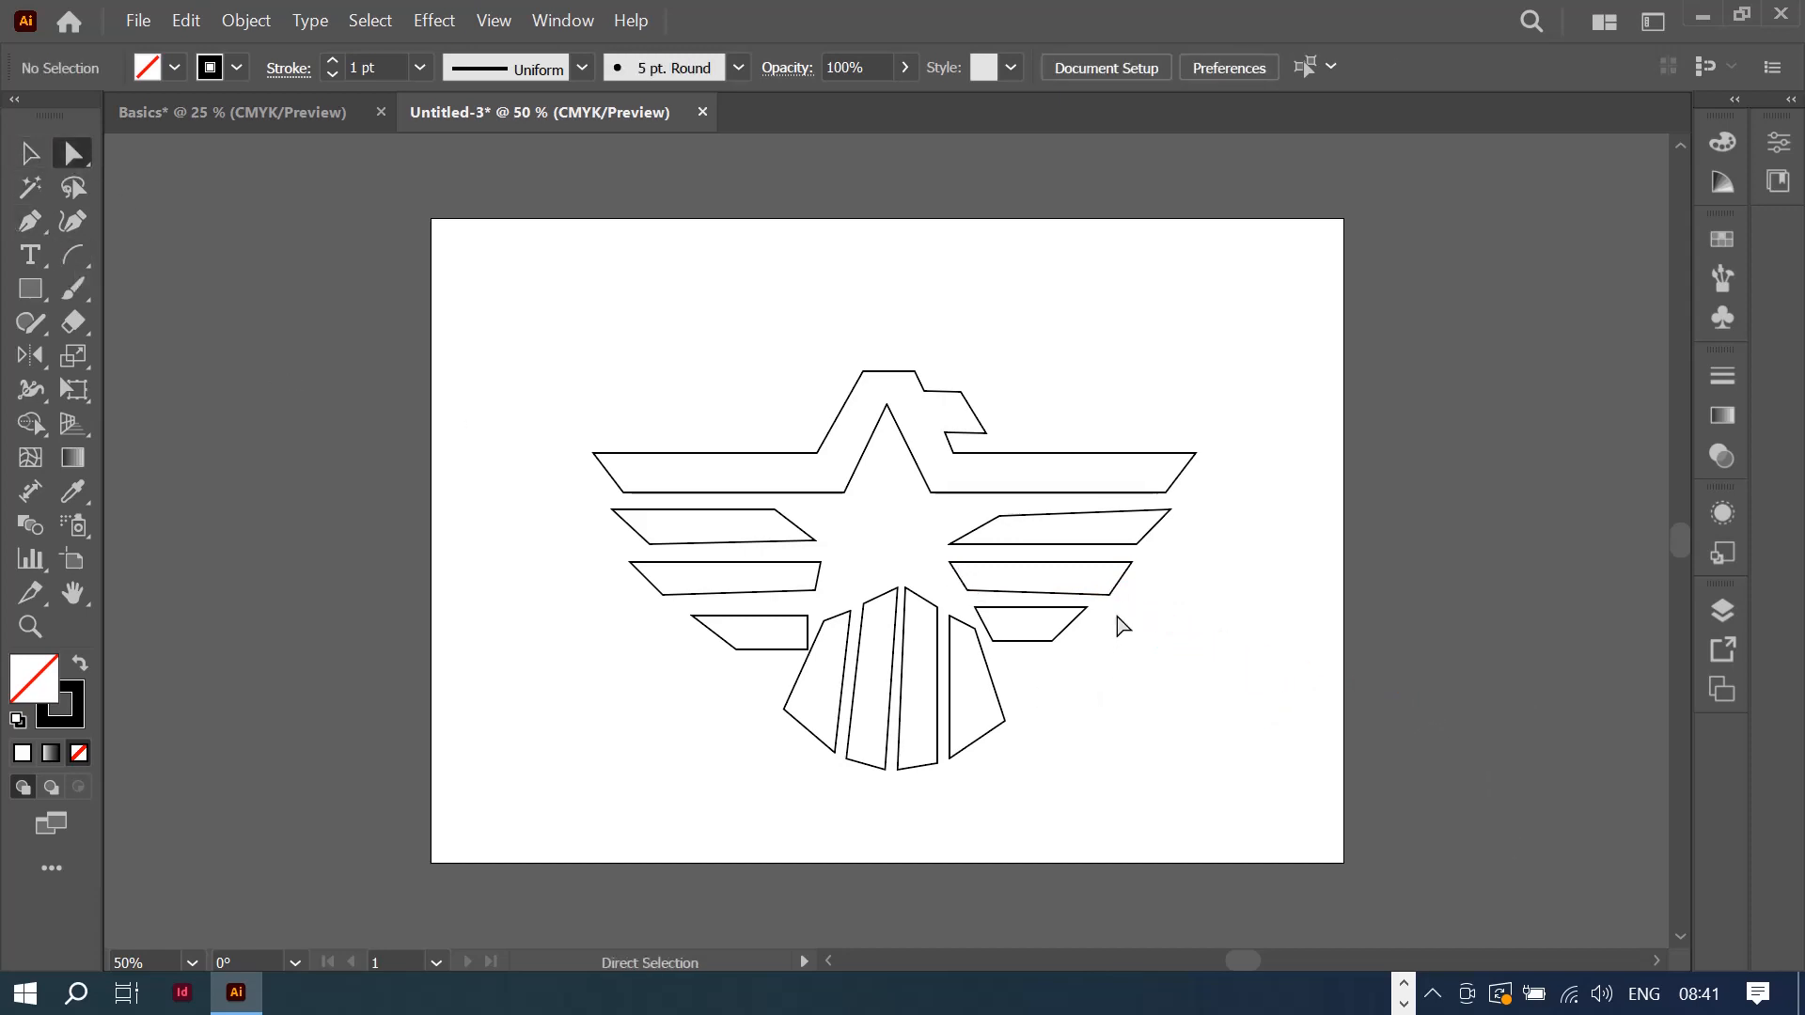
pyautogui.moveTo(1110, 595); pyautogui.dragTo(1095, 595)
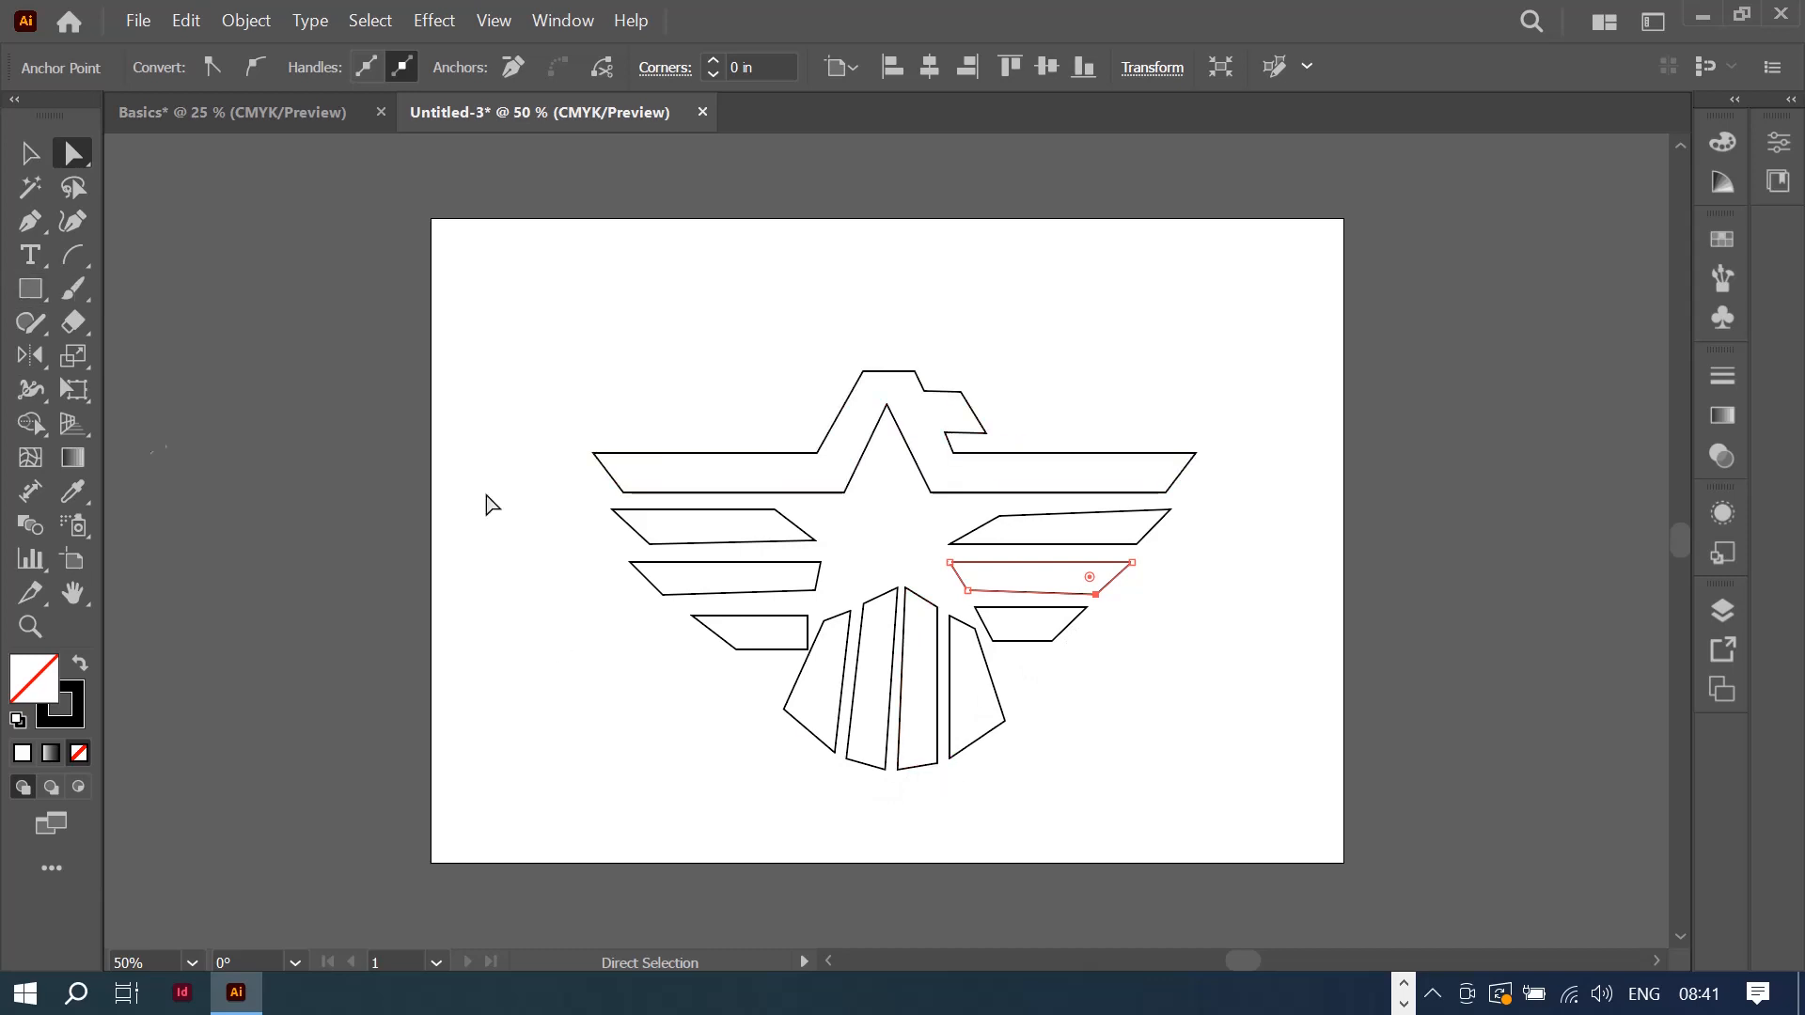
pyautogui.click(969, 590)
pyautogui.click(1157, 526)
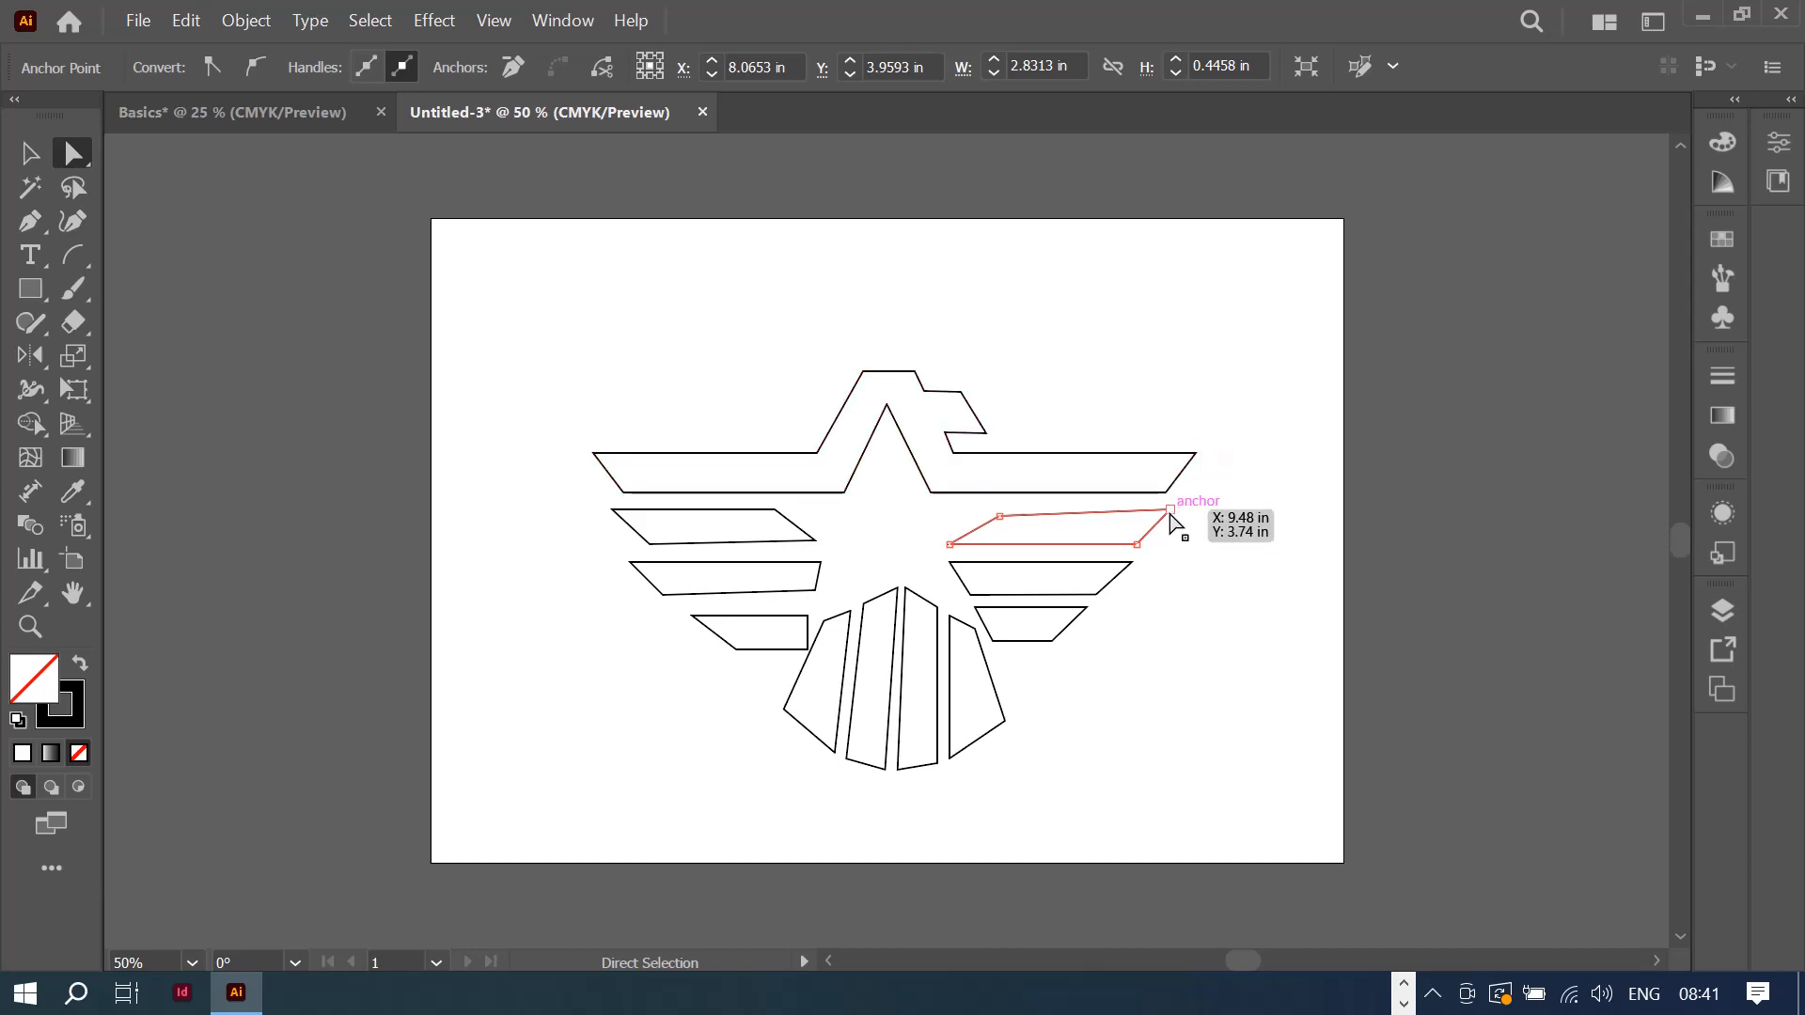
pyautogui.moveTo(1171, 512); pyautogui.dragTo(1128, 571)
pyautogui.click(1132, 562)
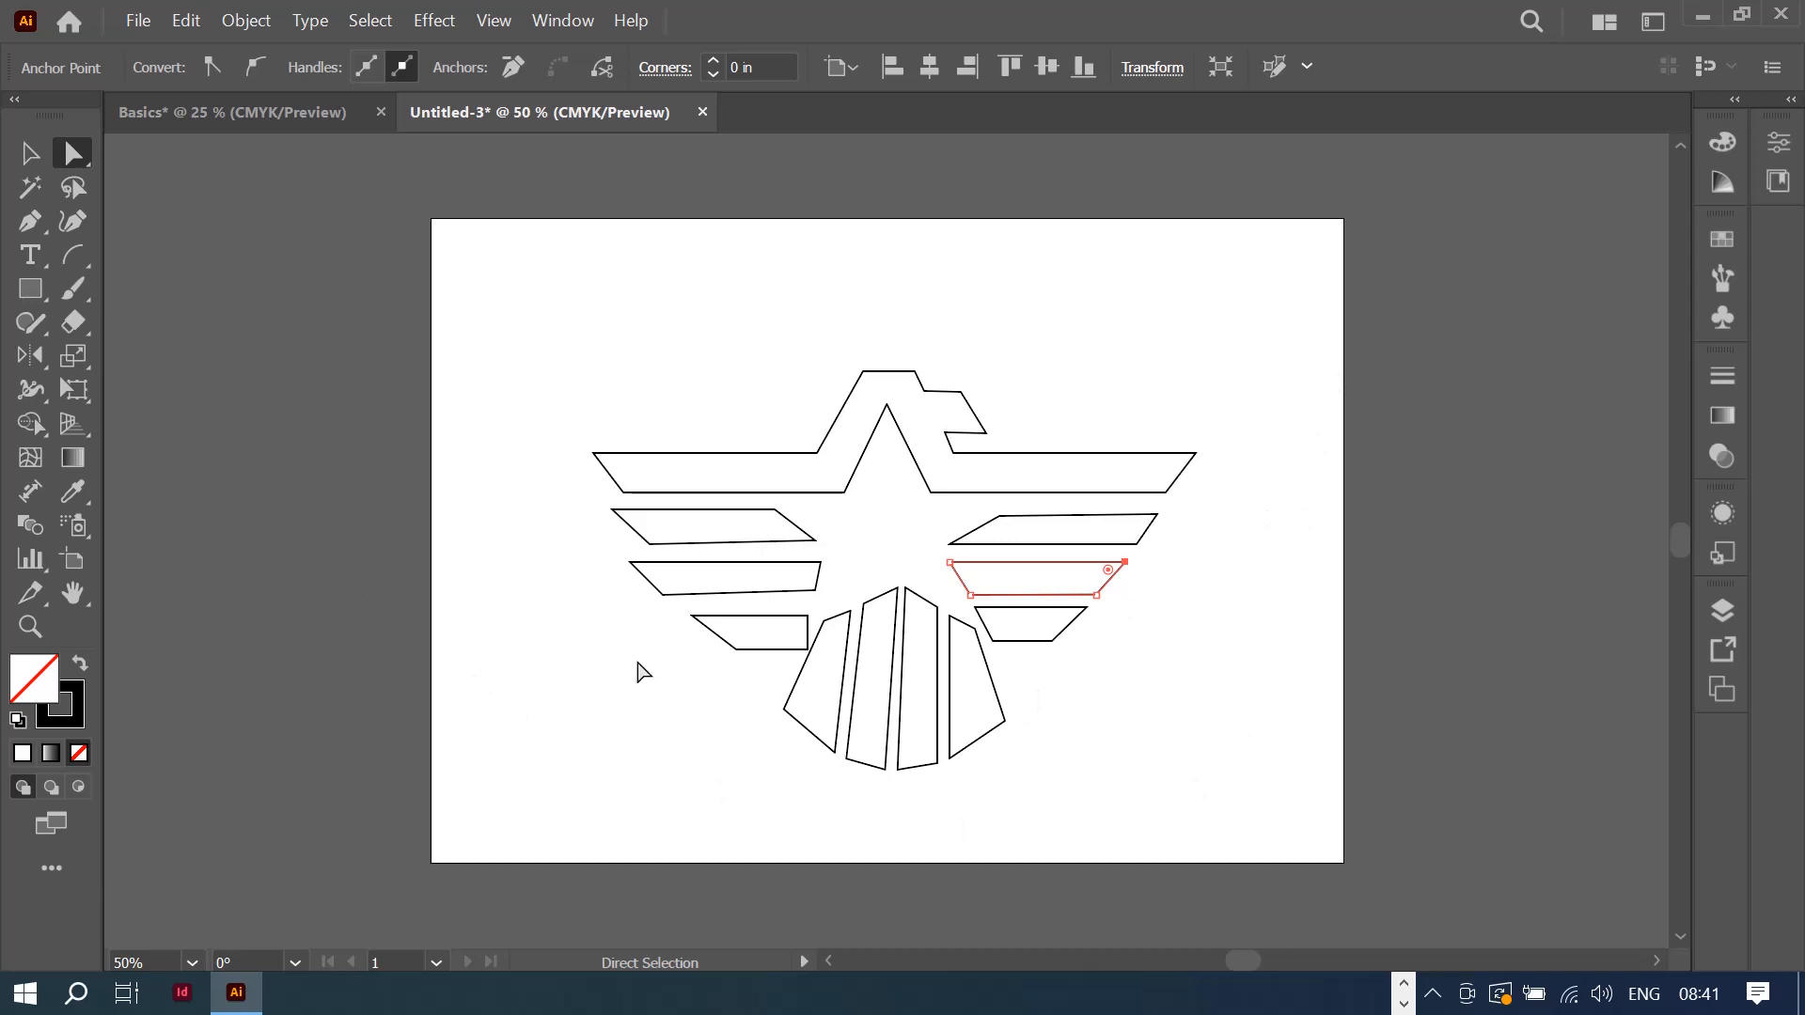
# Step: Delete the three traced feathers under the left wing
pyautogui.click(31, 152)
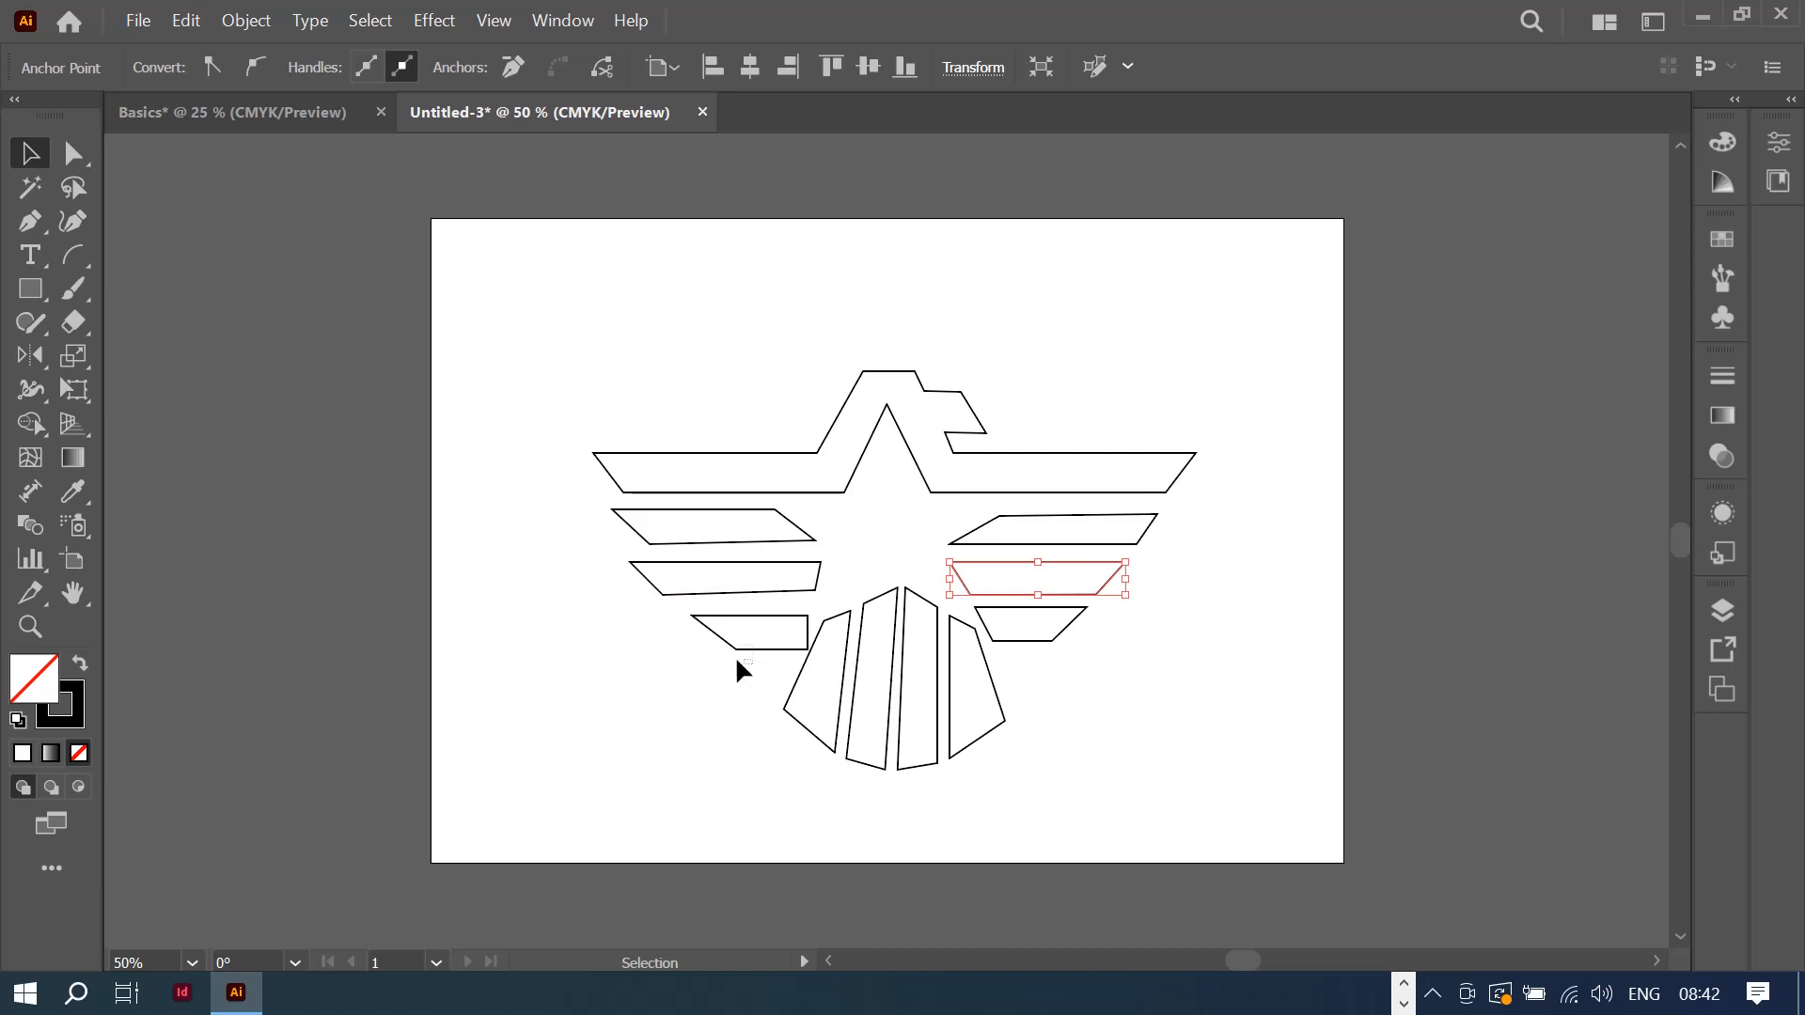
pyautogui.moveTo(738, 663); pyautogui.dragTo(626, 514)
pyautogui.press('Delete')
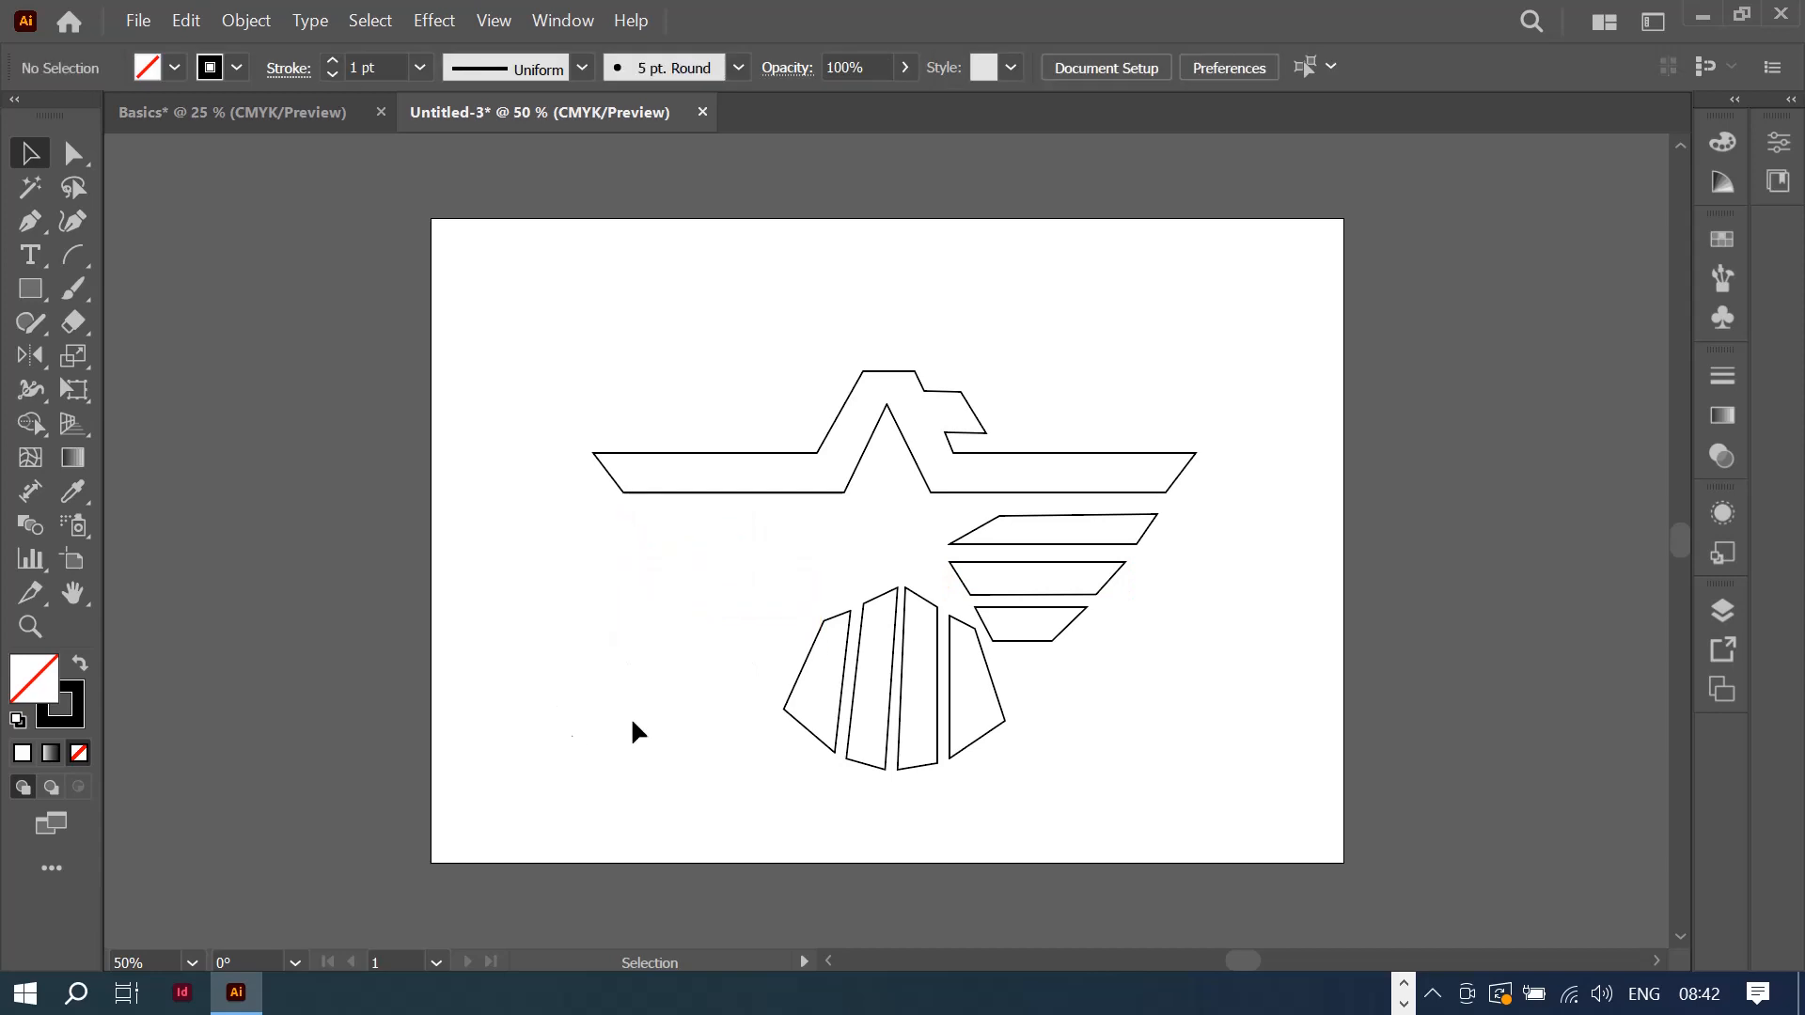
# Step: Select the three feathers under the right wing together and group them
pyautogui.moveTo(1007, 553); pyautogui.dragTo(990, 498)
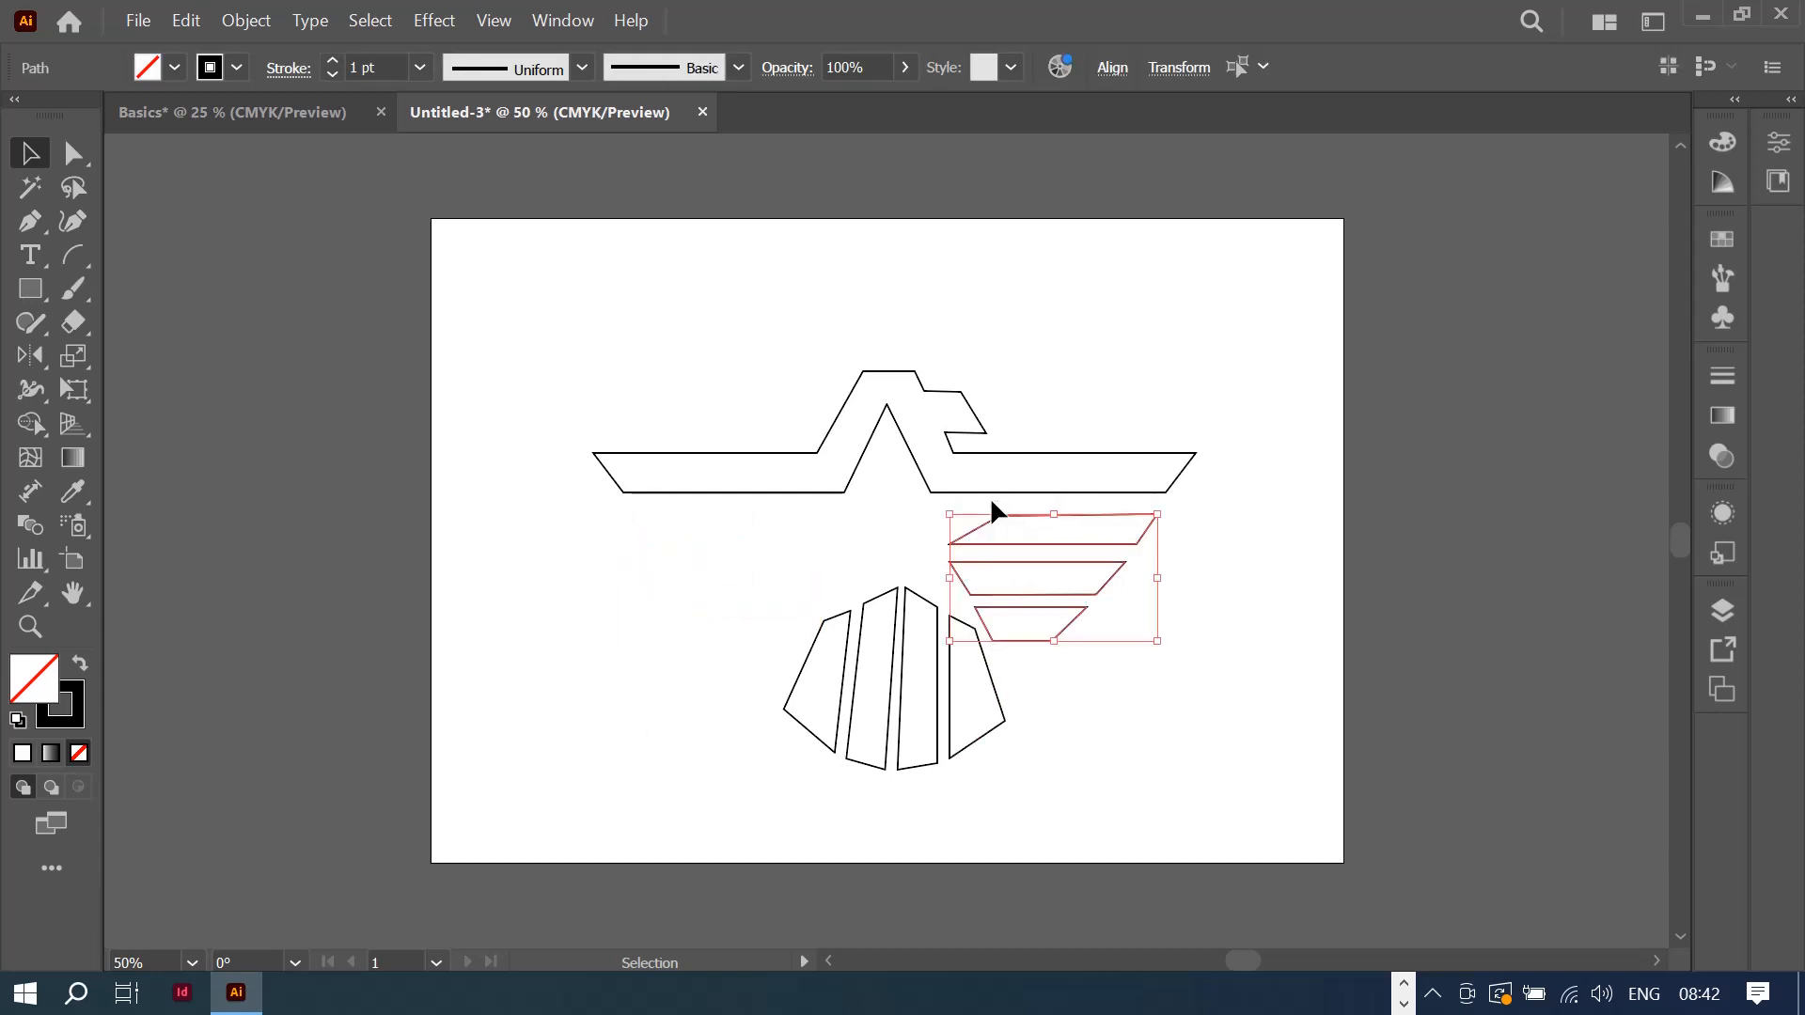
pyautogui.rightClick(1036, 542)
pyautogui.click(1128, 528)
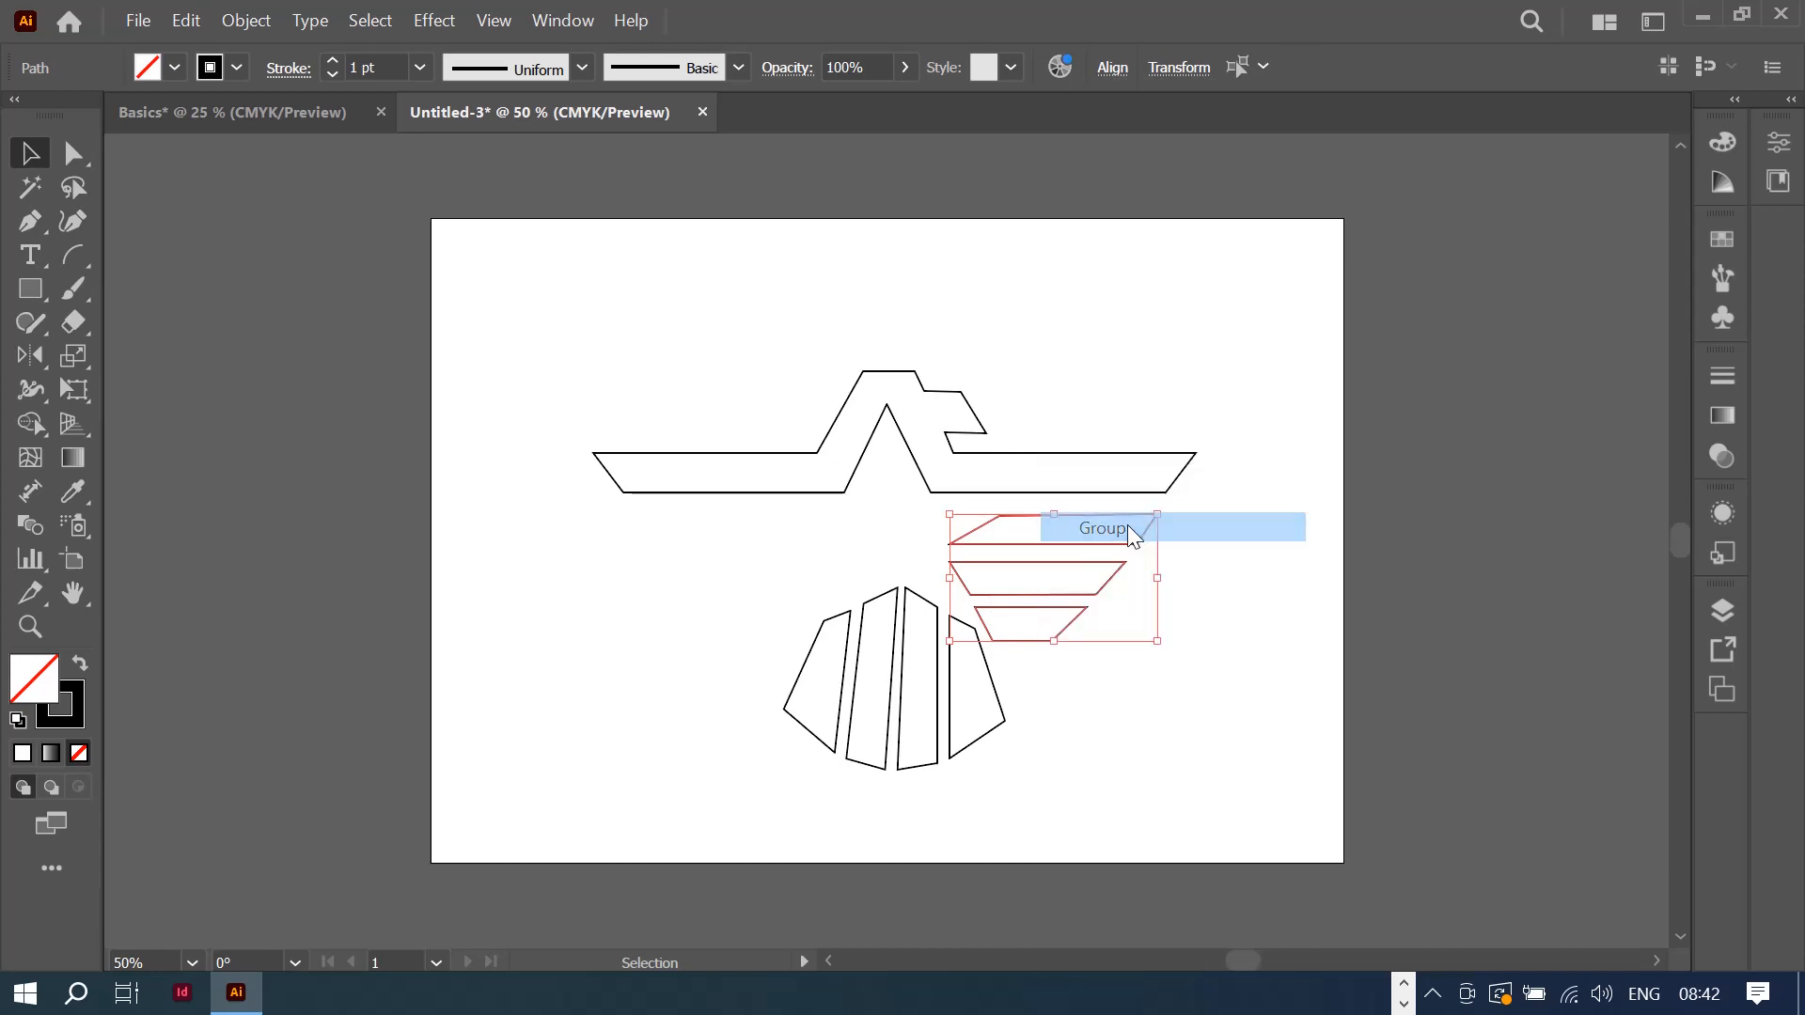
# Step: Duplicate the grouped right wing feathers under the left wing and reflect the copy sideways about its centre
pyautogui.rightClick(1024, 547)
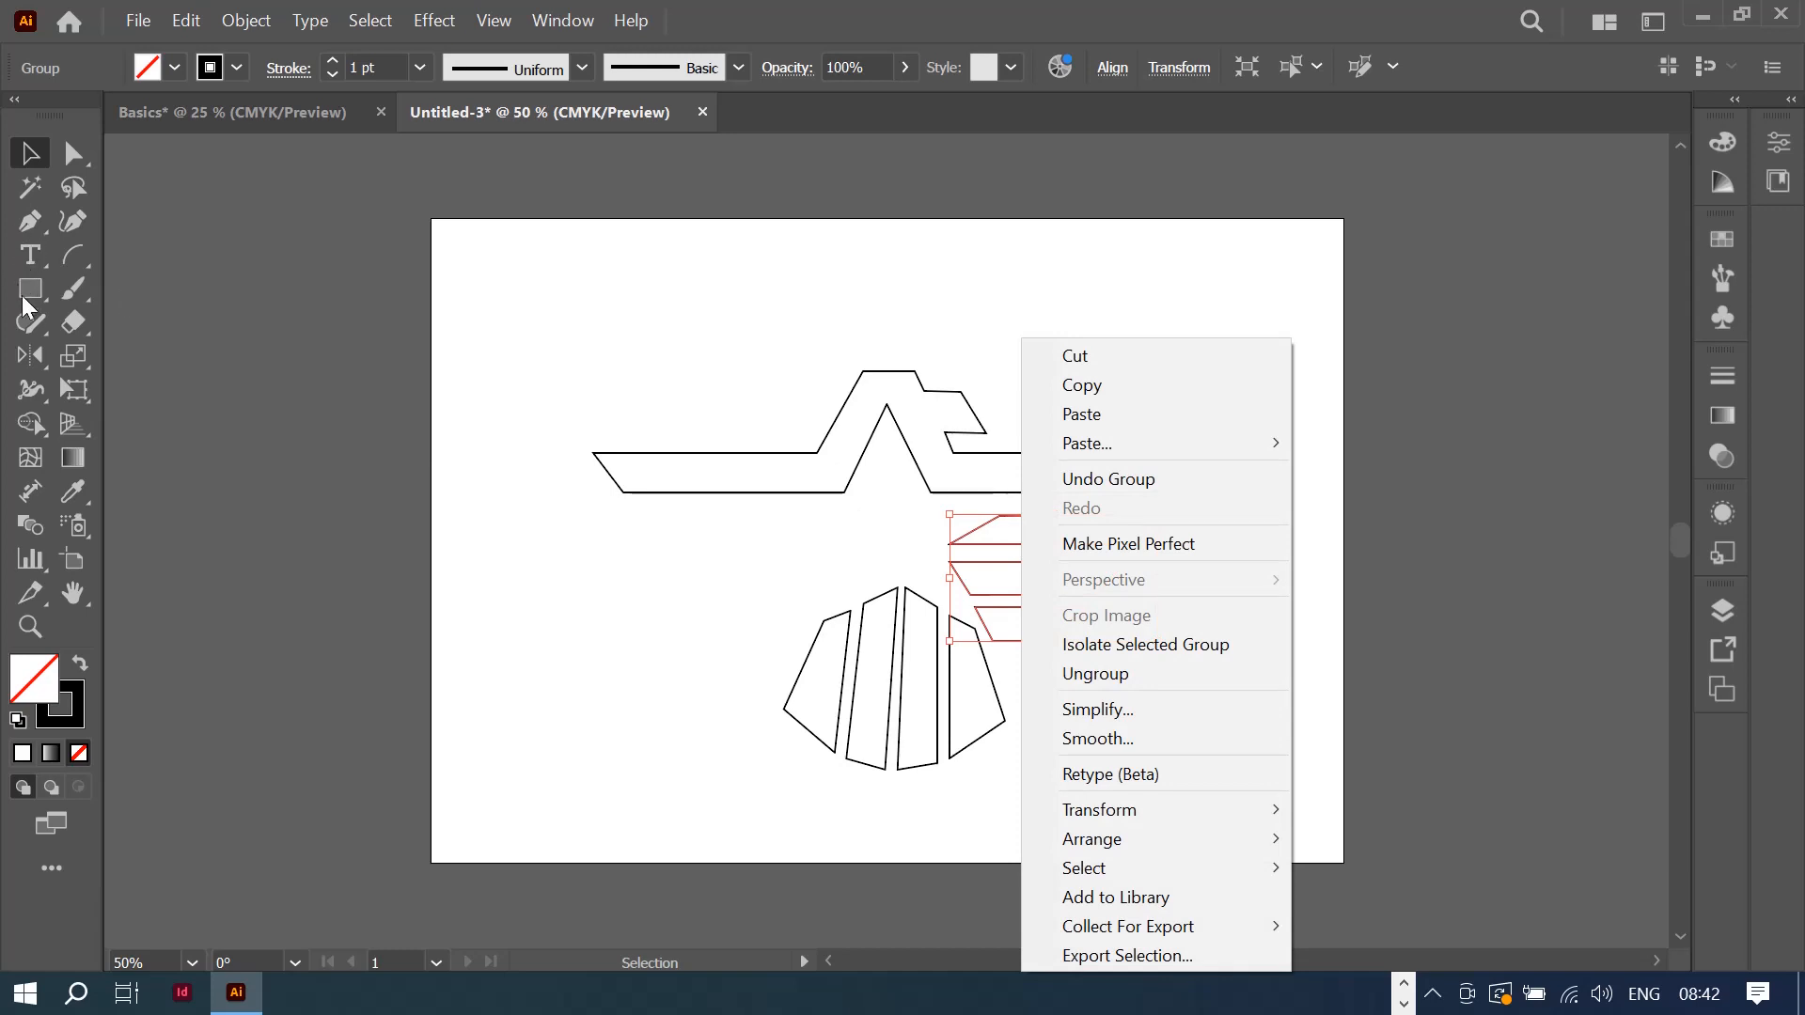
pyautogui.click(34, 354)
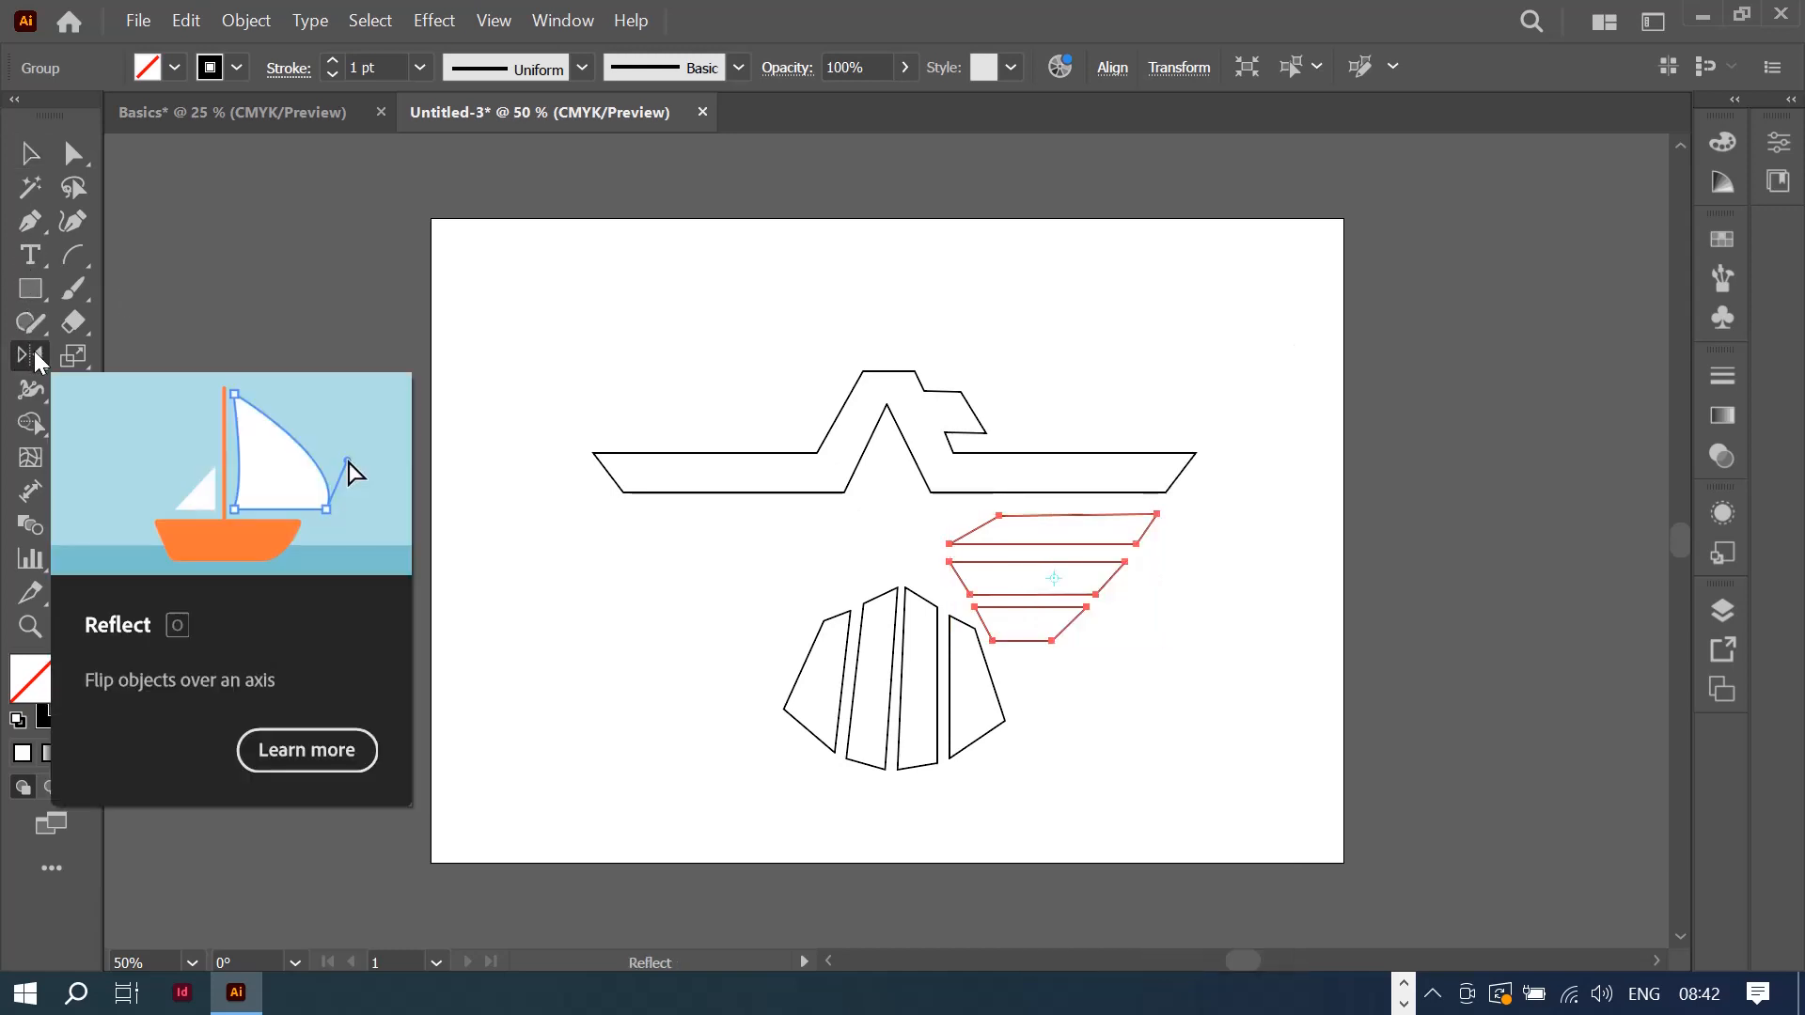
pyautogui.click(34, 154)
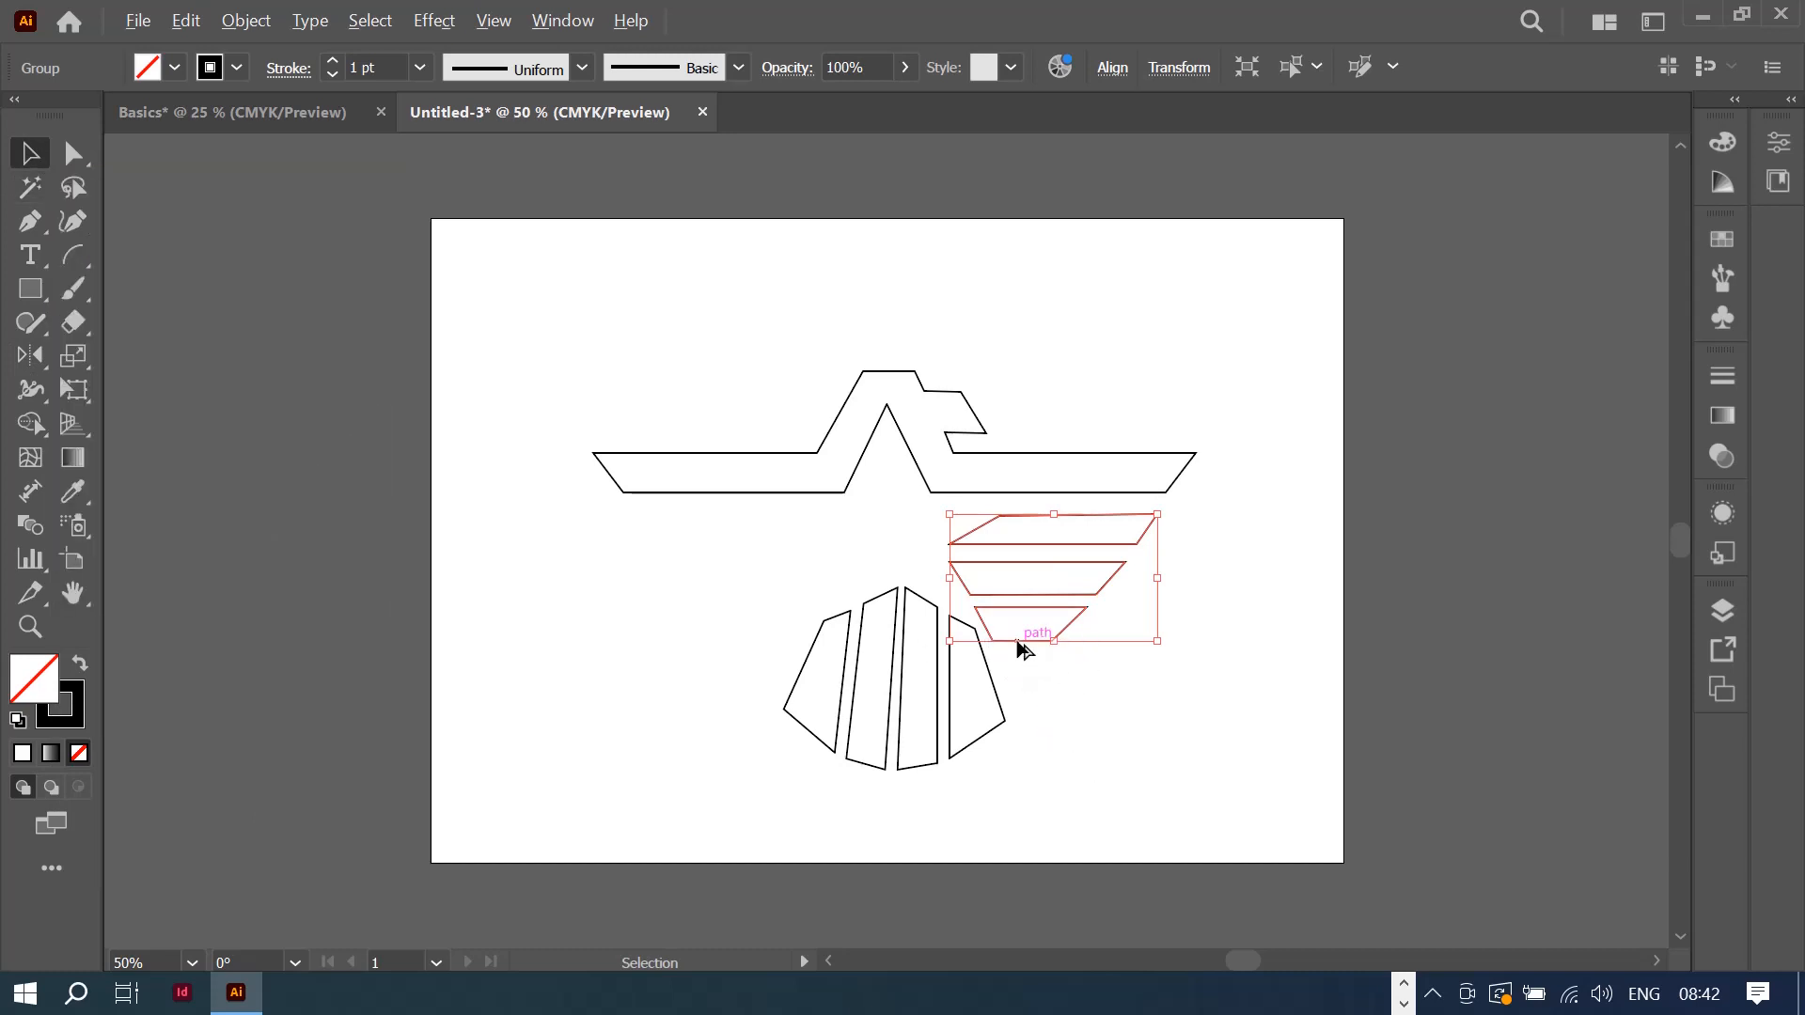
pyautogui.moveTo(1025, 649); pyautogui.dragTo(709, 631)
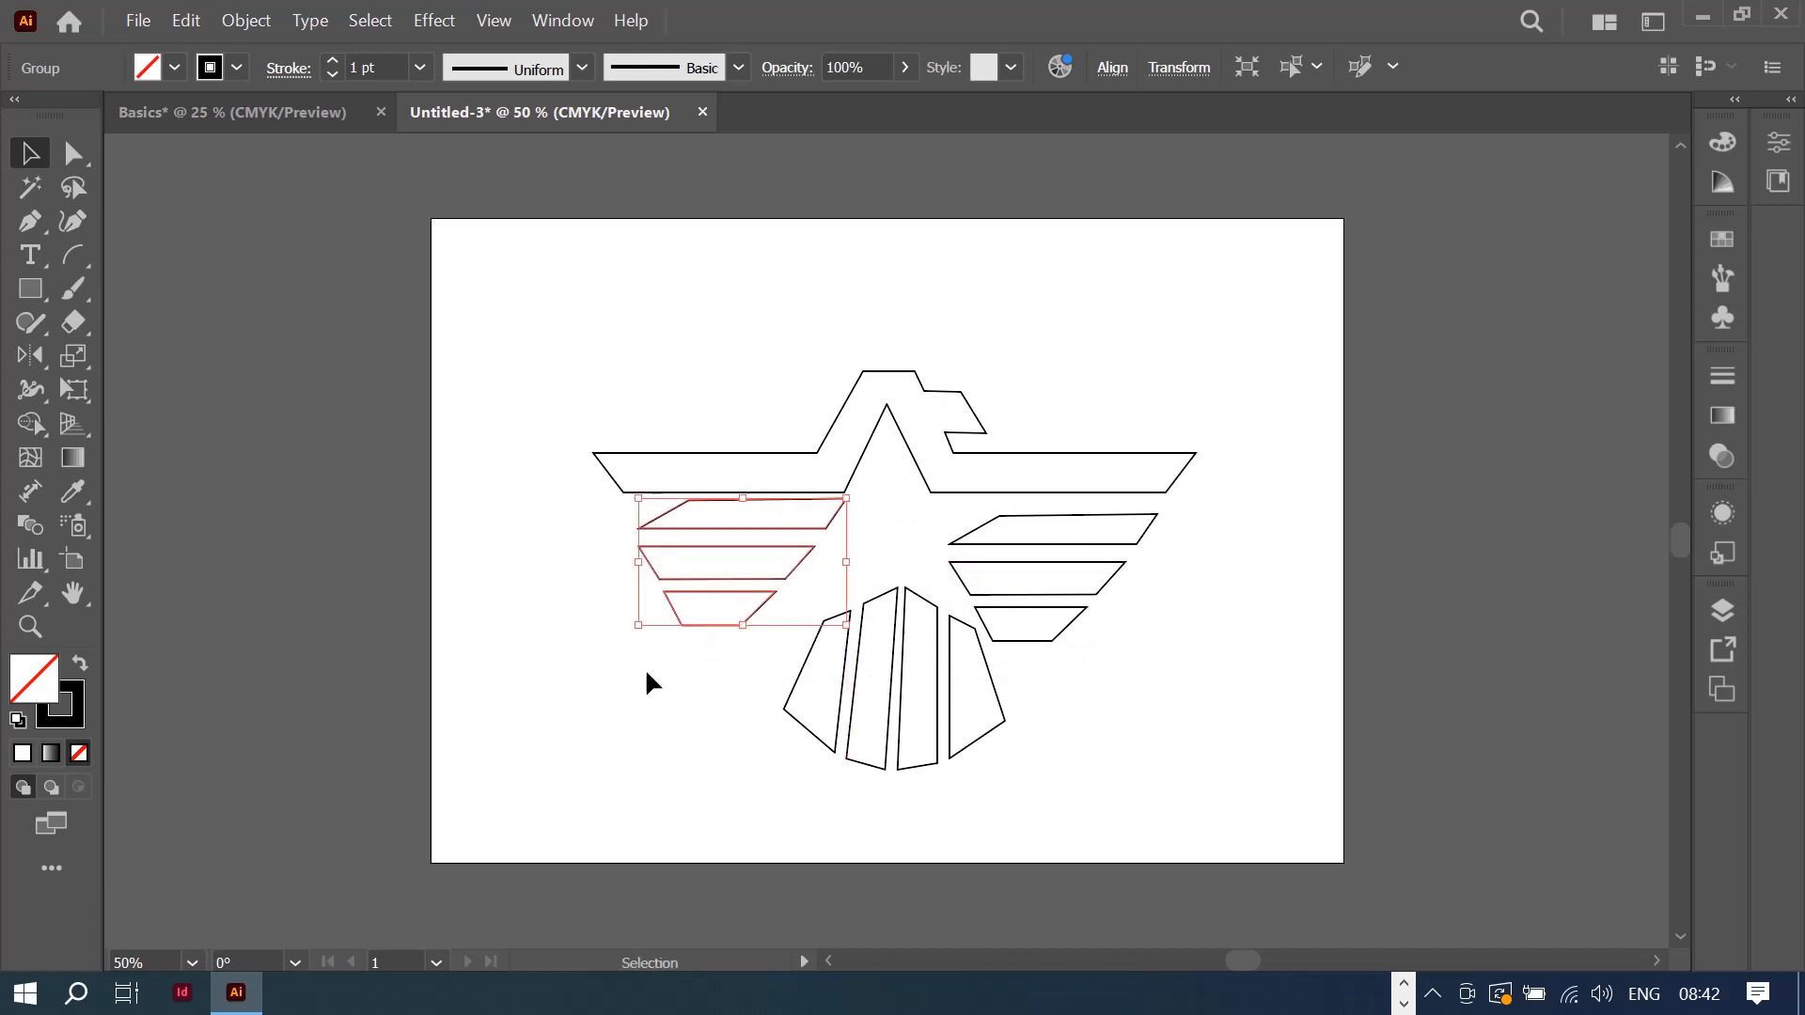
pyautogui.click(37, 356)
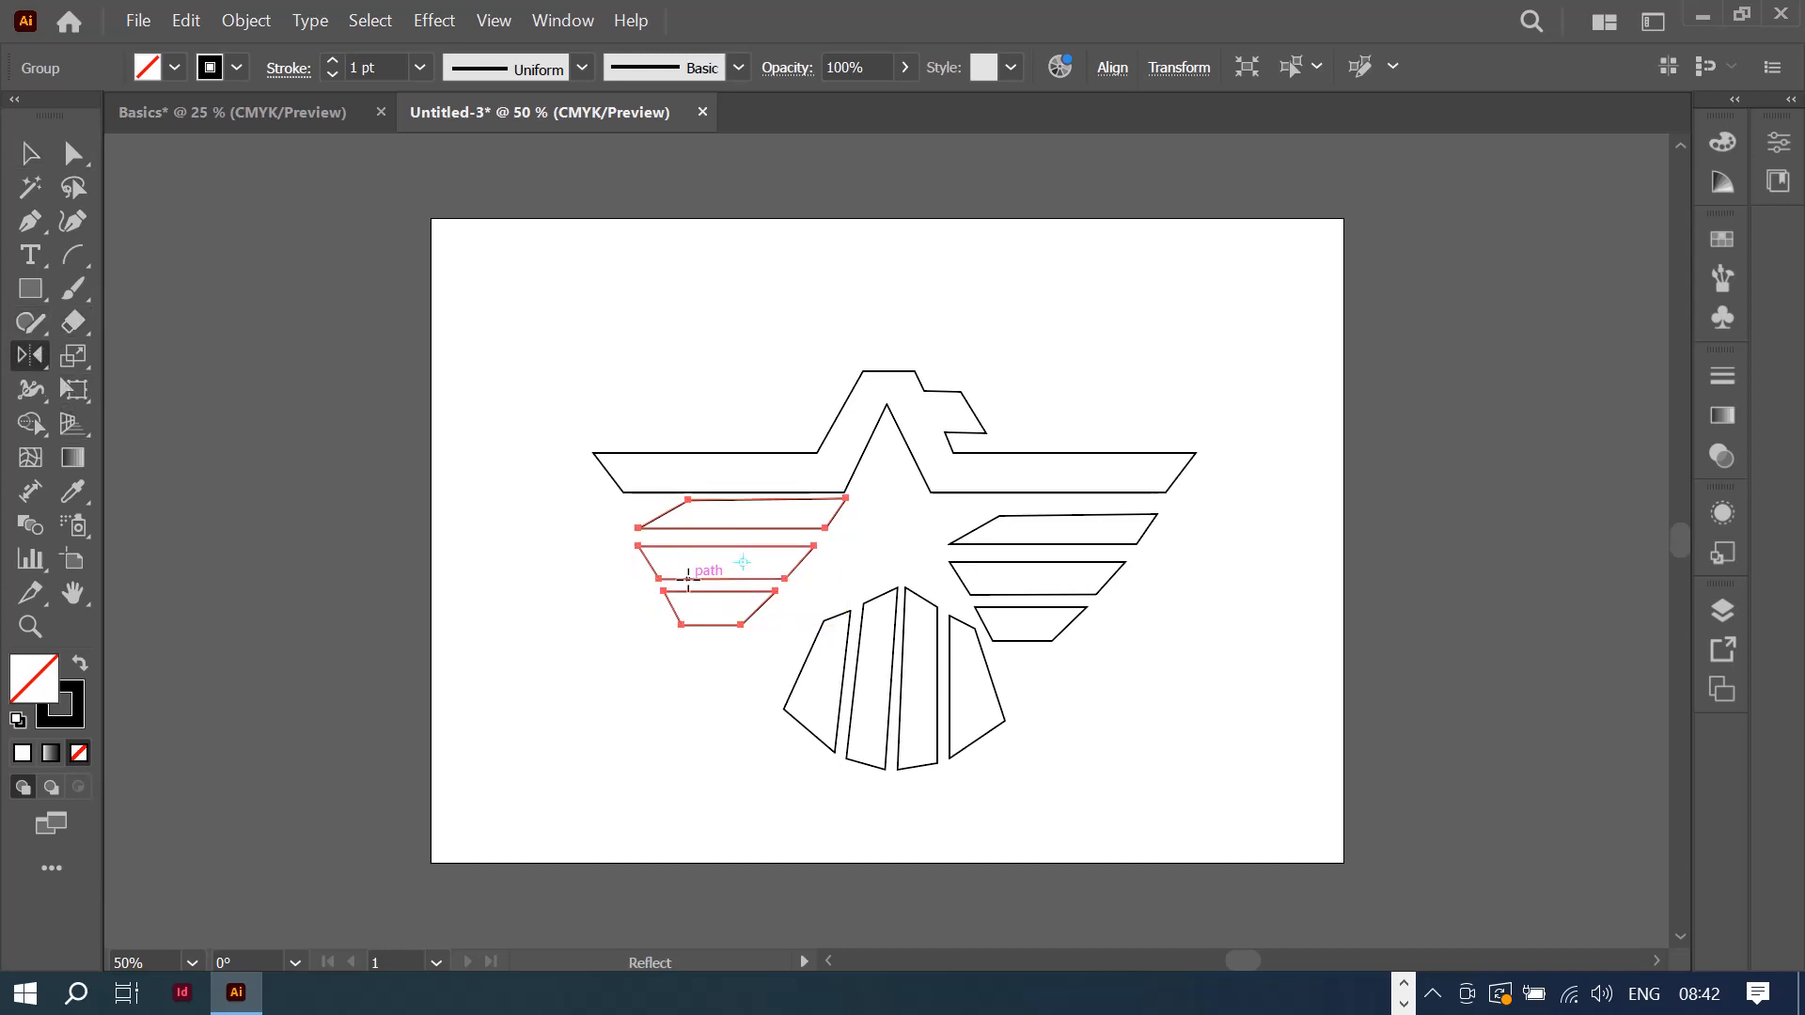
pyautogui.moveTo(689, 578); pyautogui.dragTo(825, 589)
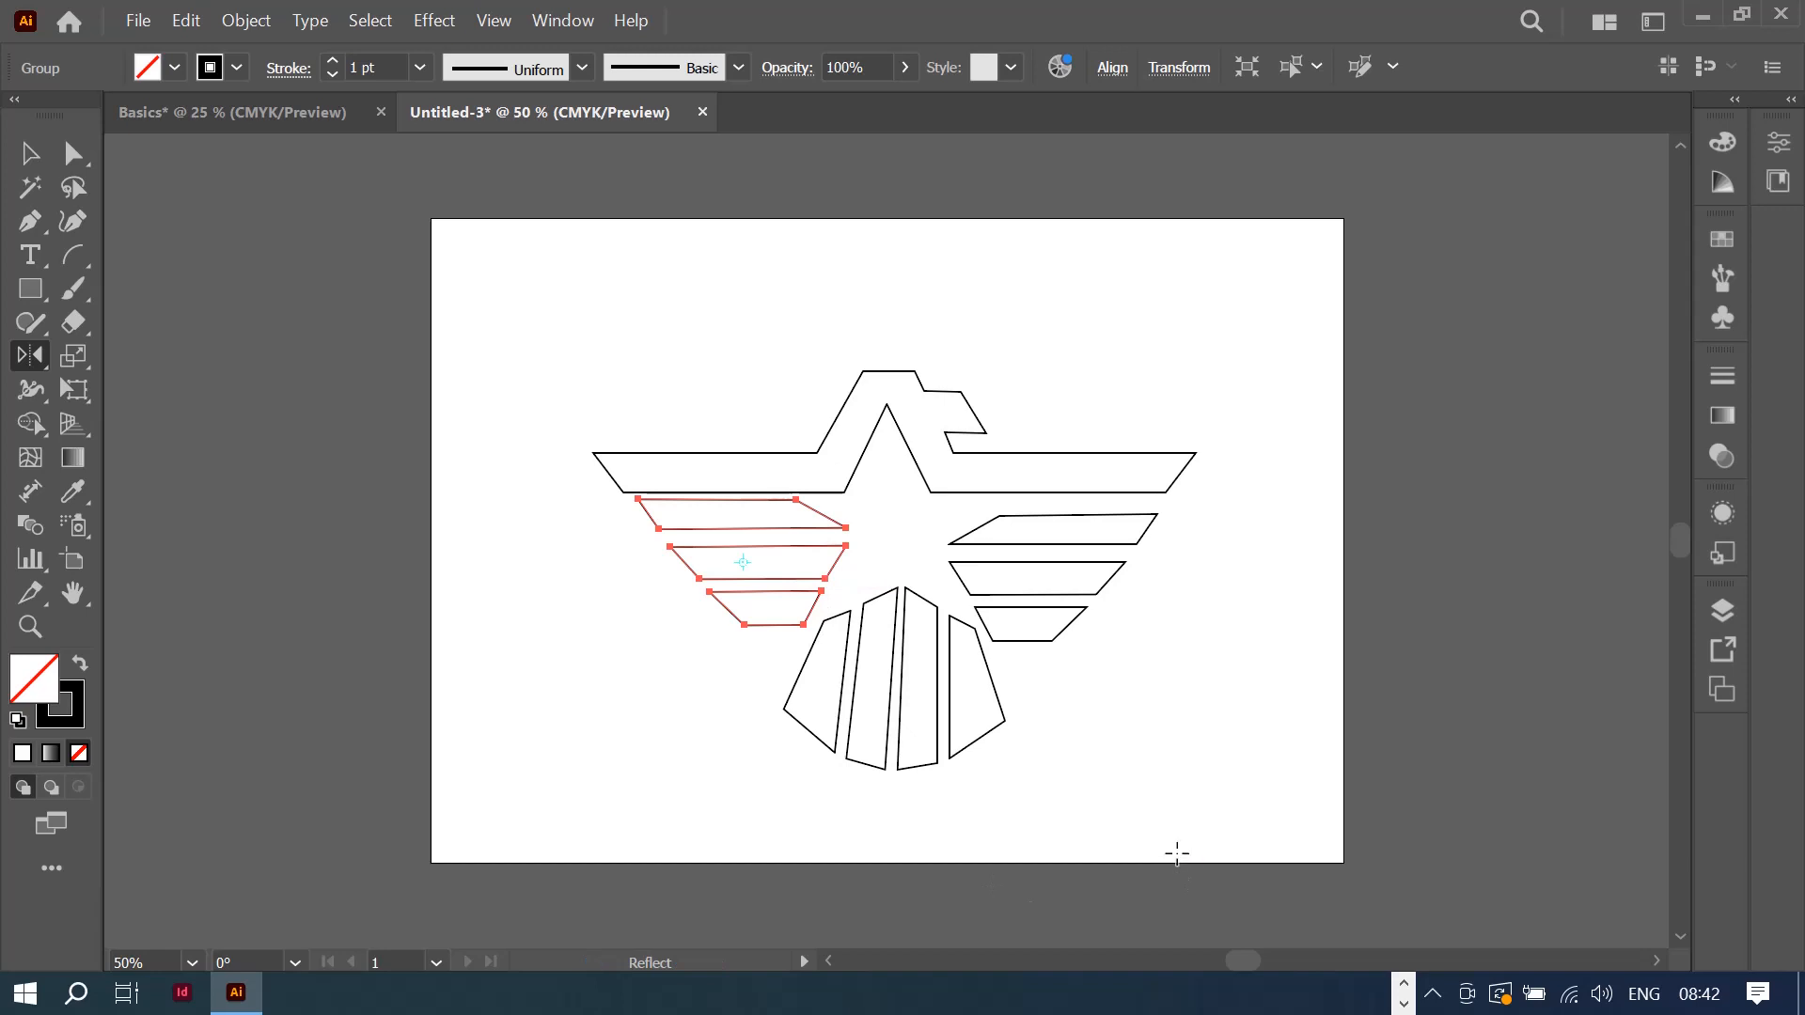
# Step: Nudge the mirrored left wing feathers down to leave a gap below the wing bar, level with the right group, and deselect them
pyautogui.press('Down')
pyautogui.press('Down')
pyautogui.press('Down')
pyautogui.press('Down')
pyautogui.press('Down')
pyautogui.press('Down')
pyautogui.press('Down')
pyautogui.press('Down')
pyautogui.press('Down')
pyautogui.press('Down')
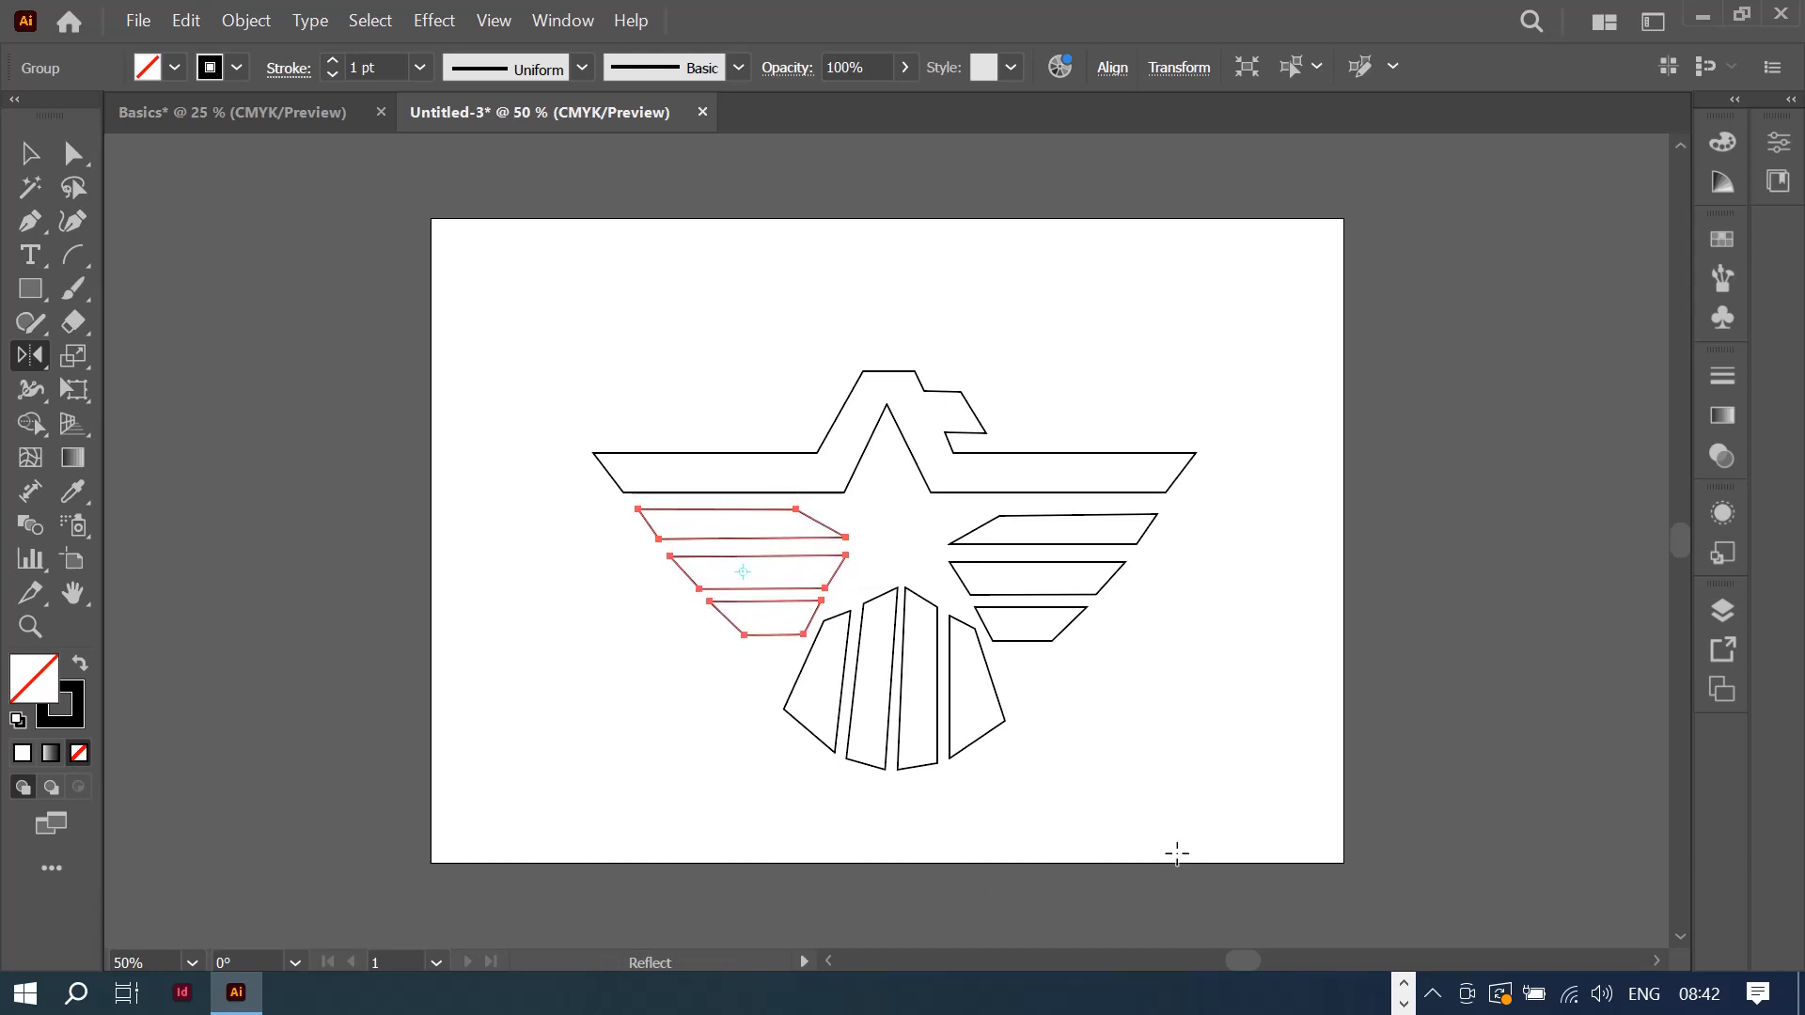
pyautogui.press('Down')
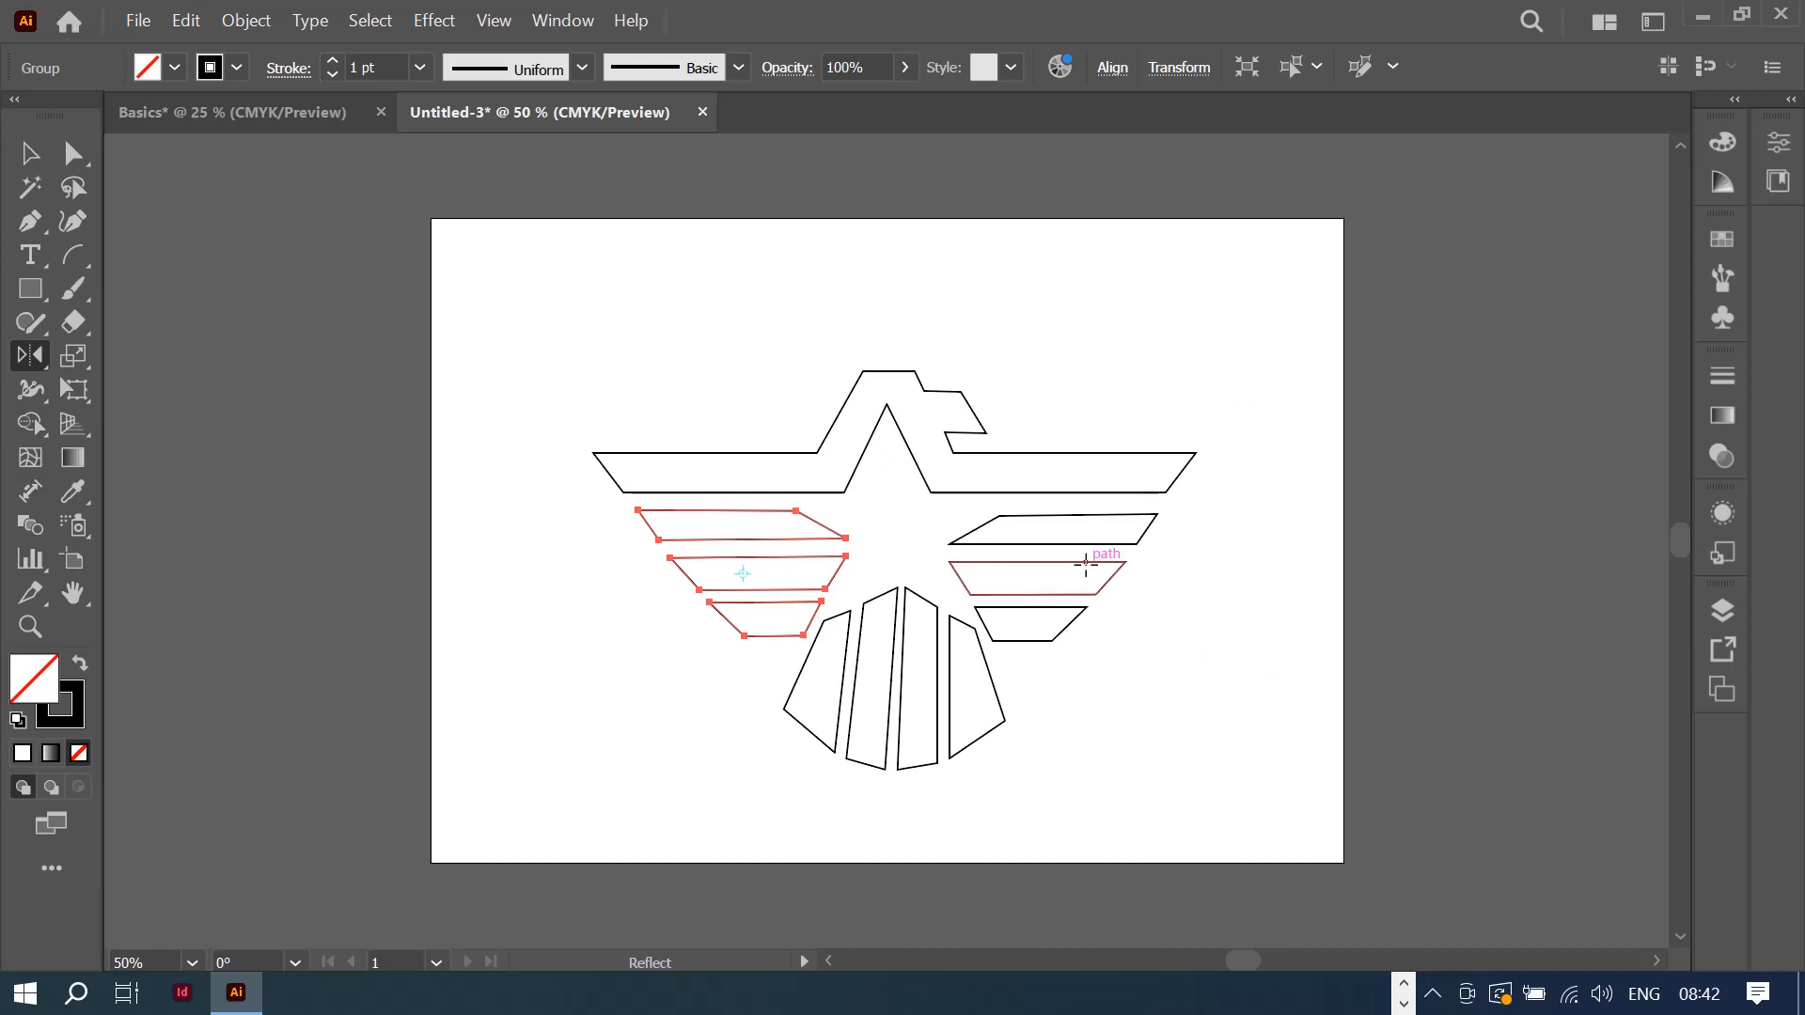
pyautogui.click(43, 158)
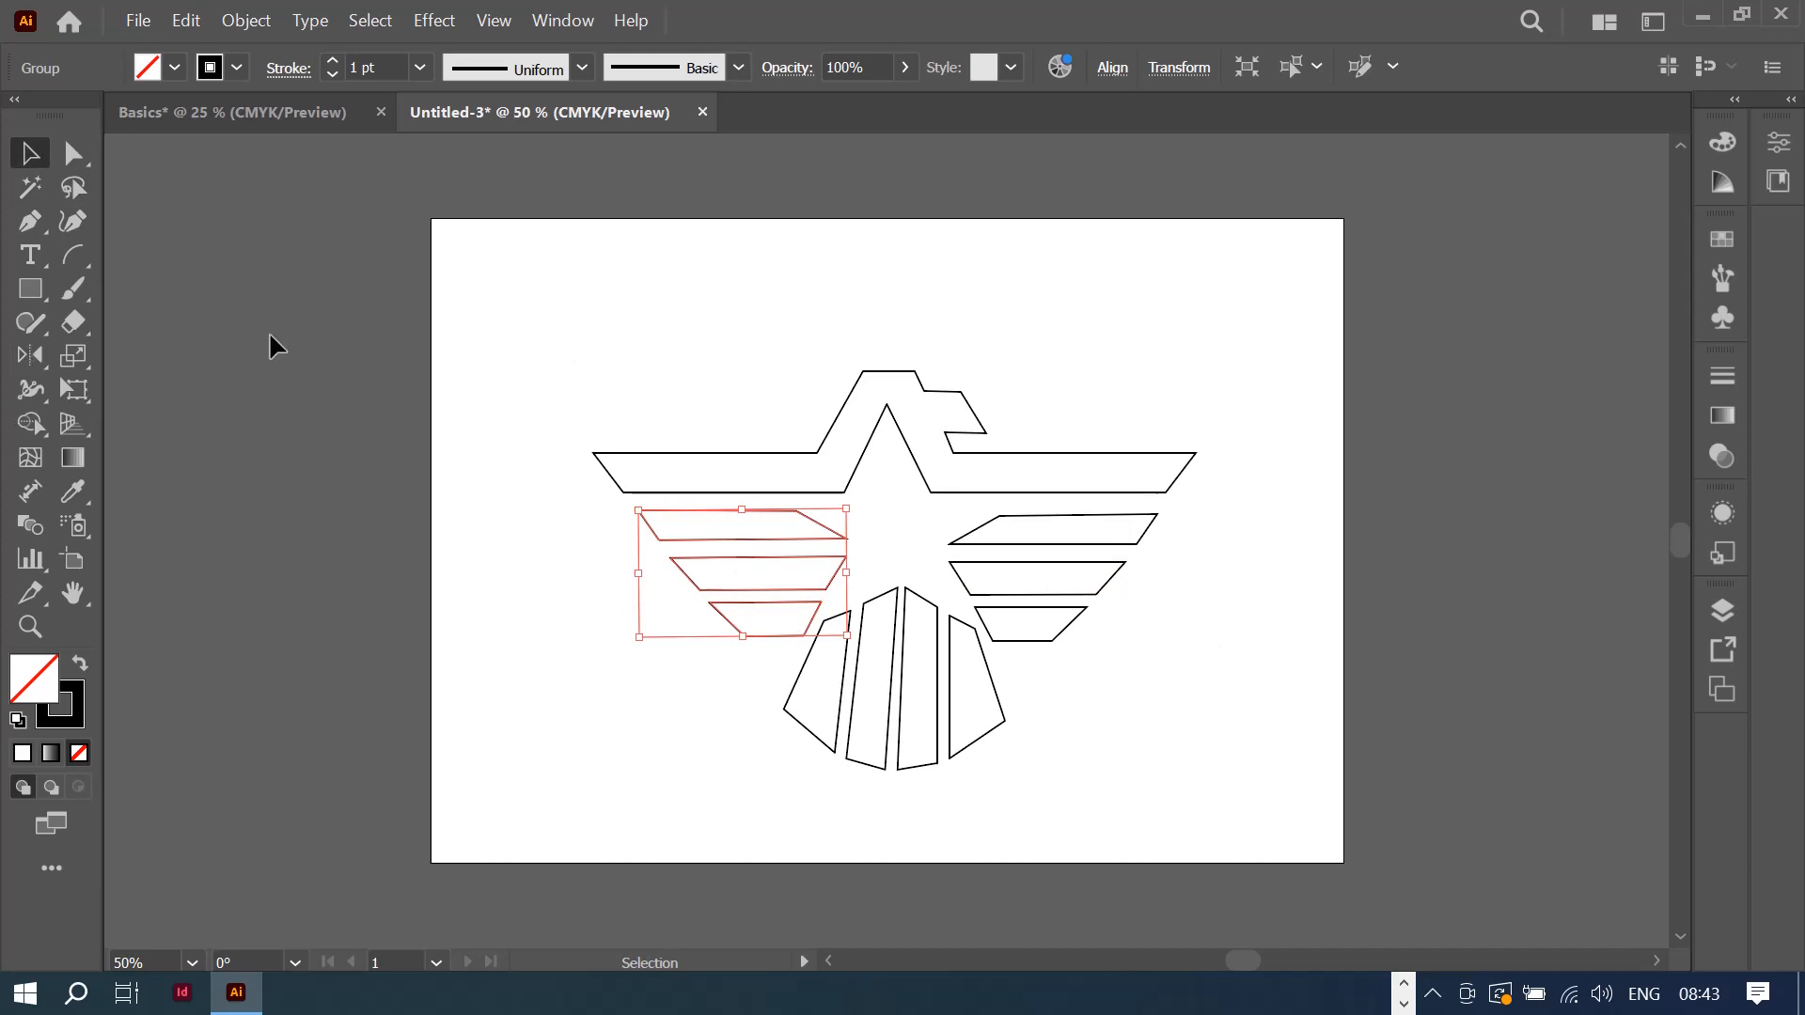
pyautogui.click(683, 352)
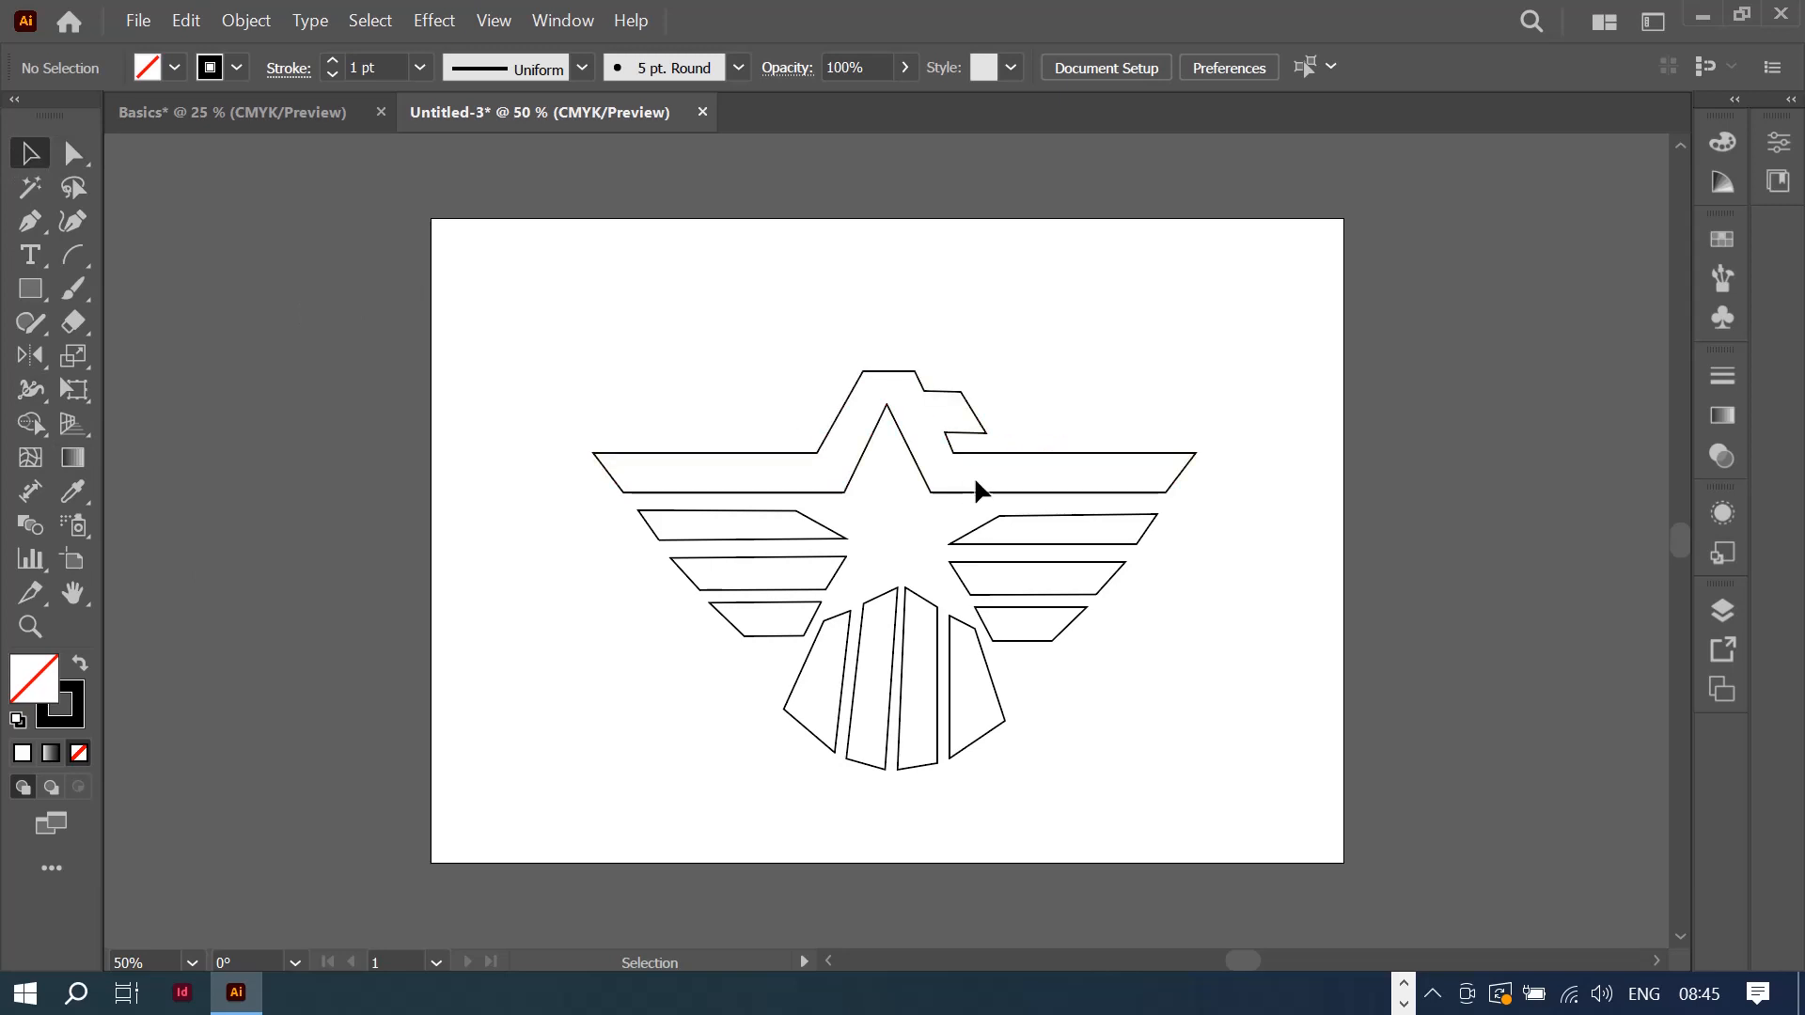
# Step: Fill the bird's head-and-wing shape with dark blue 202072 and remove its stroke
pyautogui.click(882, 413)
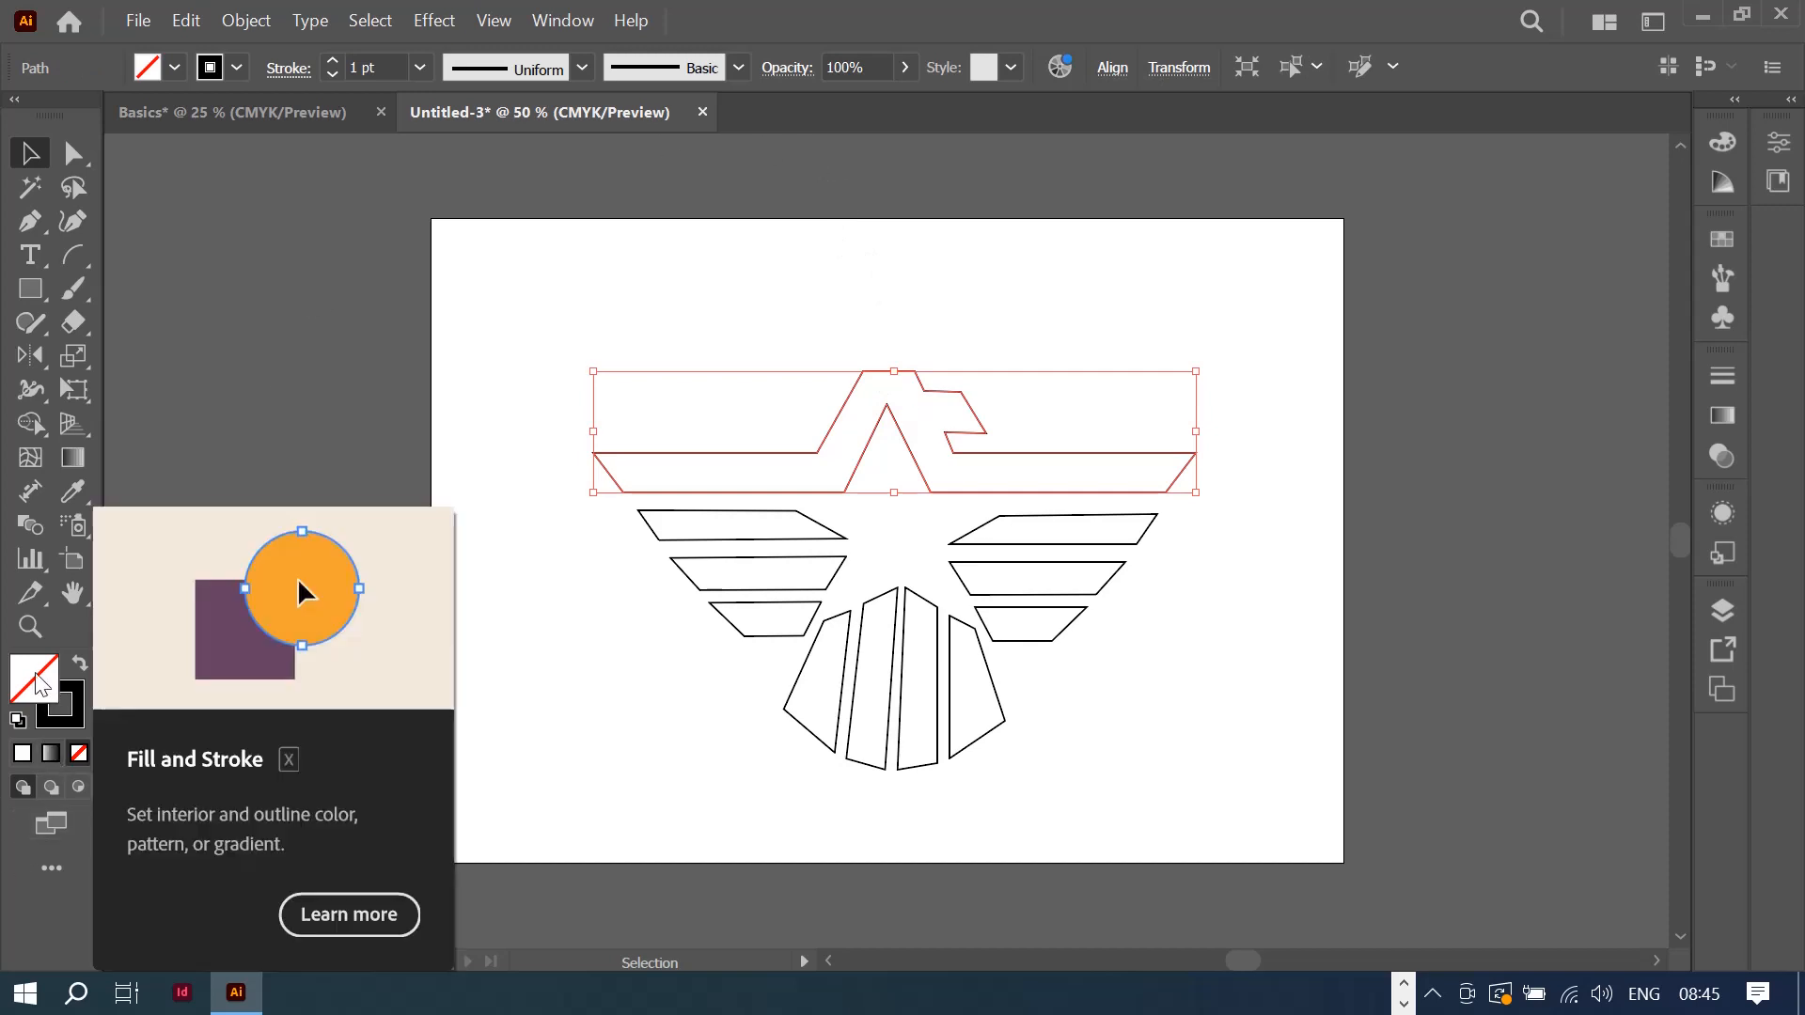
pyautogui.doubleClick(39, 682)
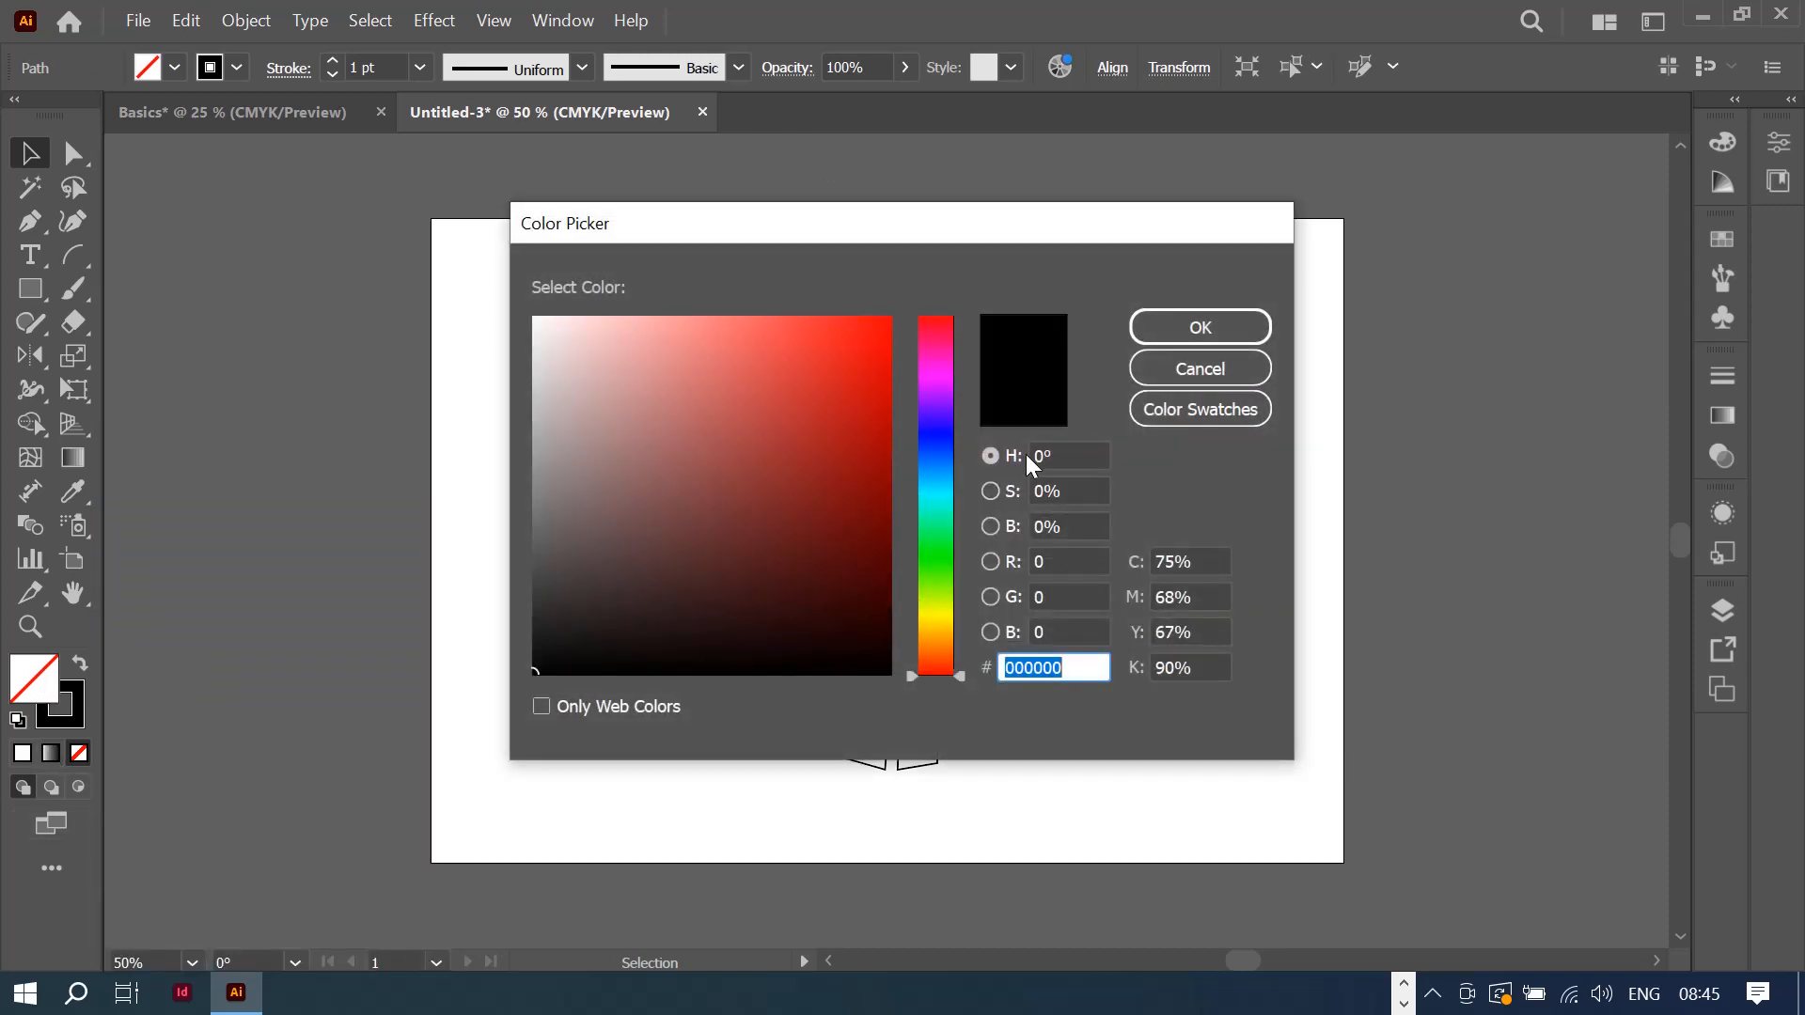
pyautogui.moveTo(936, 432)
pyautogui.mouseDown()
pyautogui.moveTo(934, 448)
pyautogui.moveTo(944, 409)
pyautogui.moveTo(941, 434)
pyautogui.moveTo(858, 467)
pyautogui.moveTo(773, 548)
pyautogui.moveTo(790, 514)
pyautogui.mouseUp()
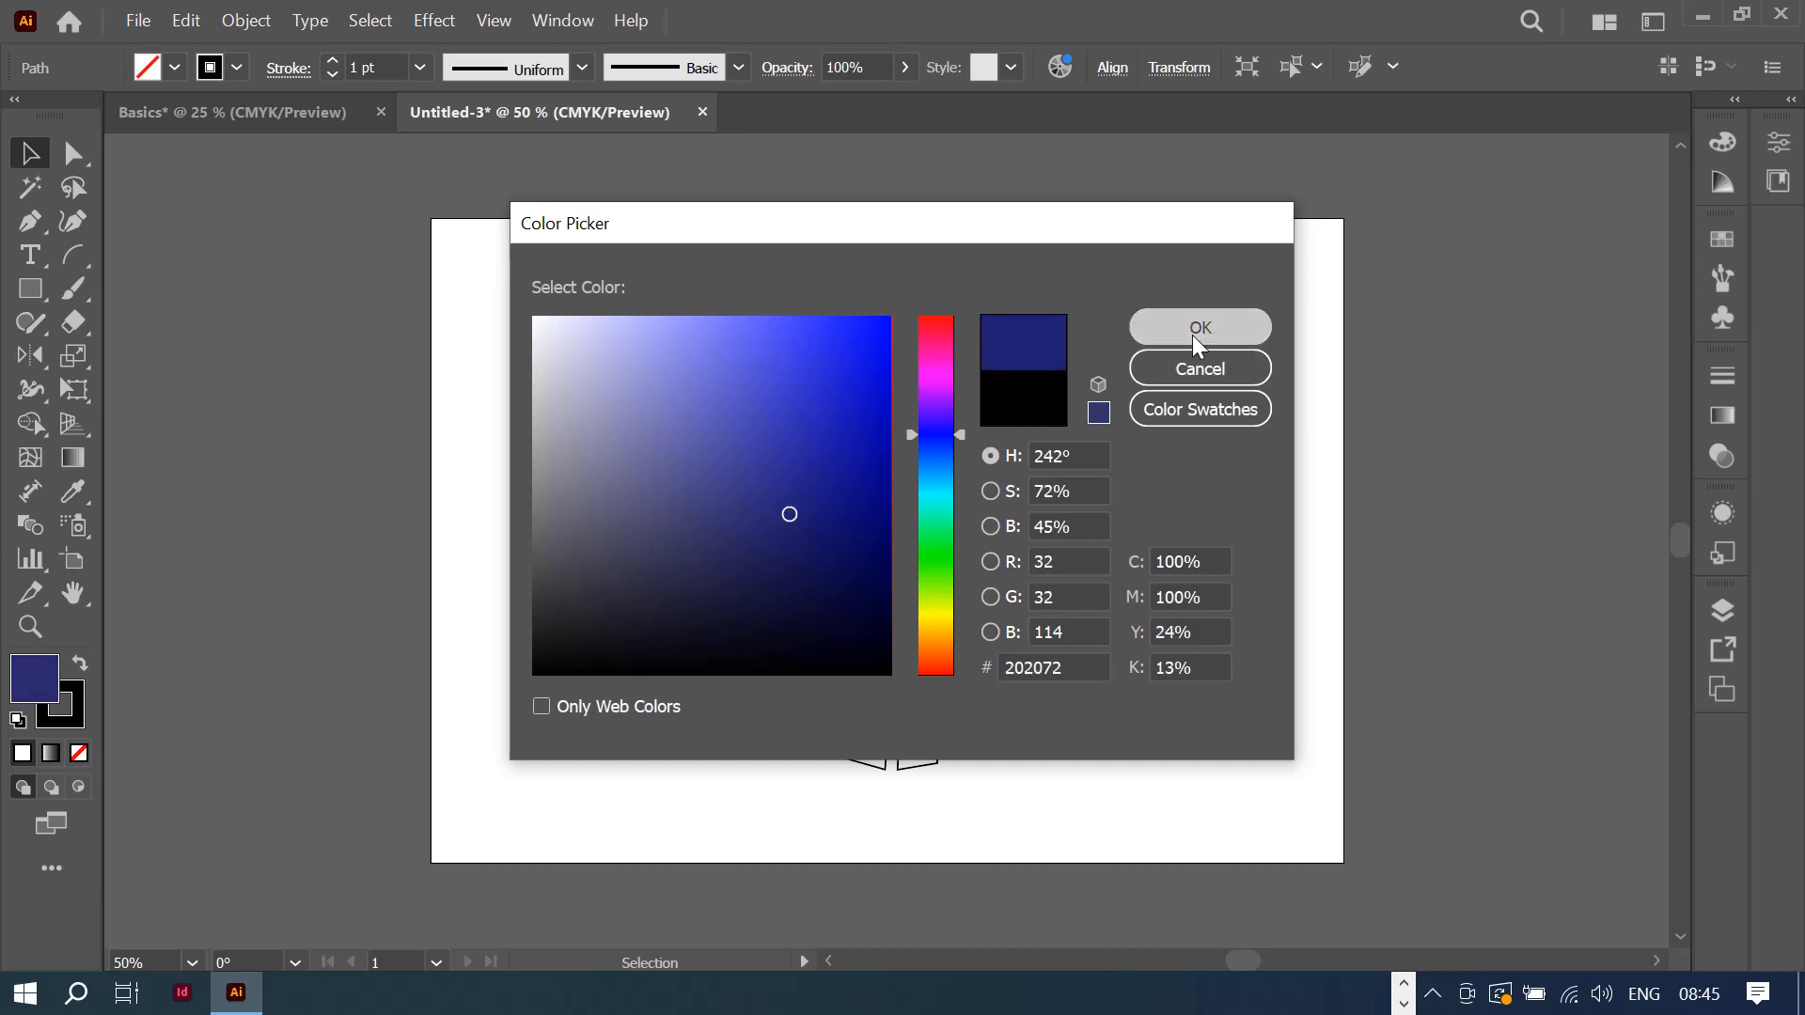
pyautogui.click(1192, 334)
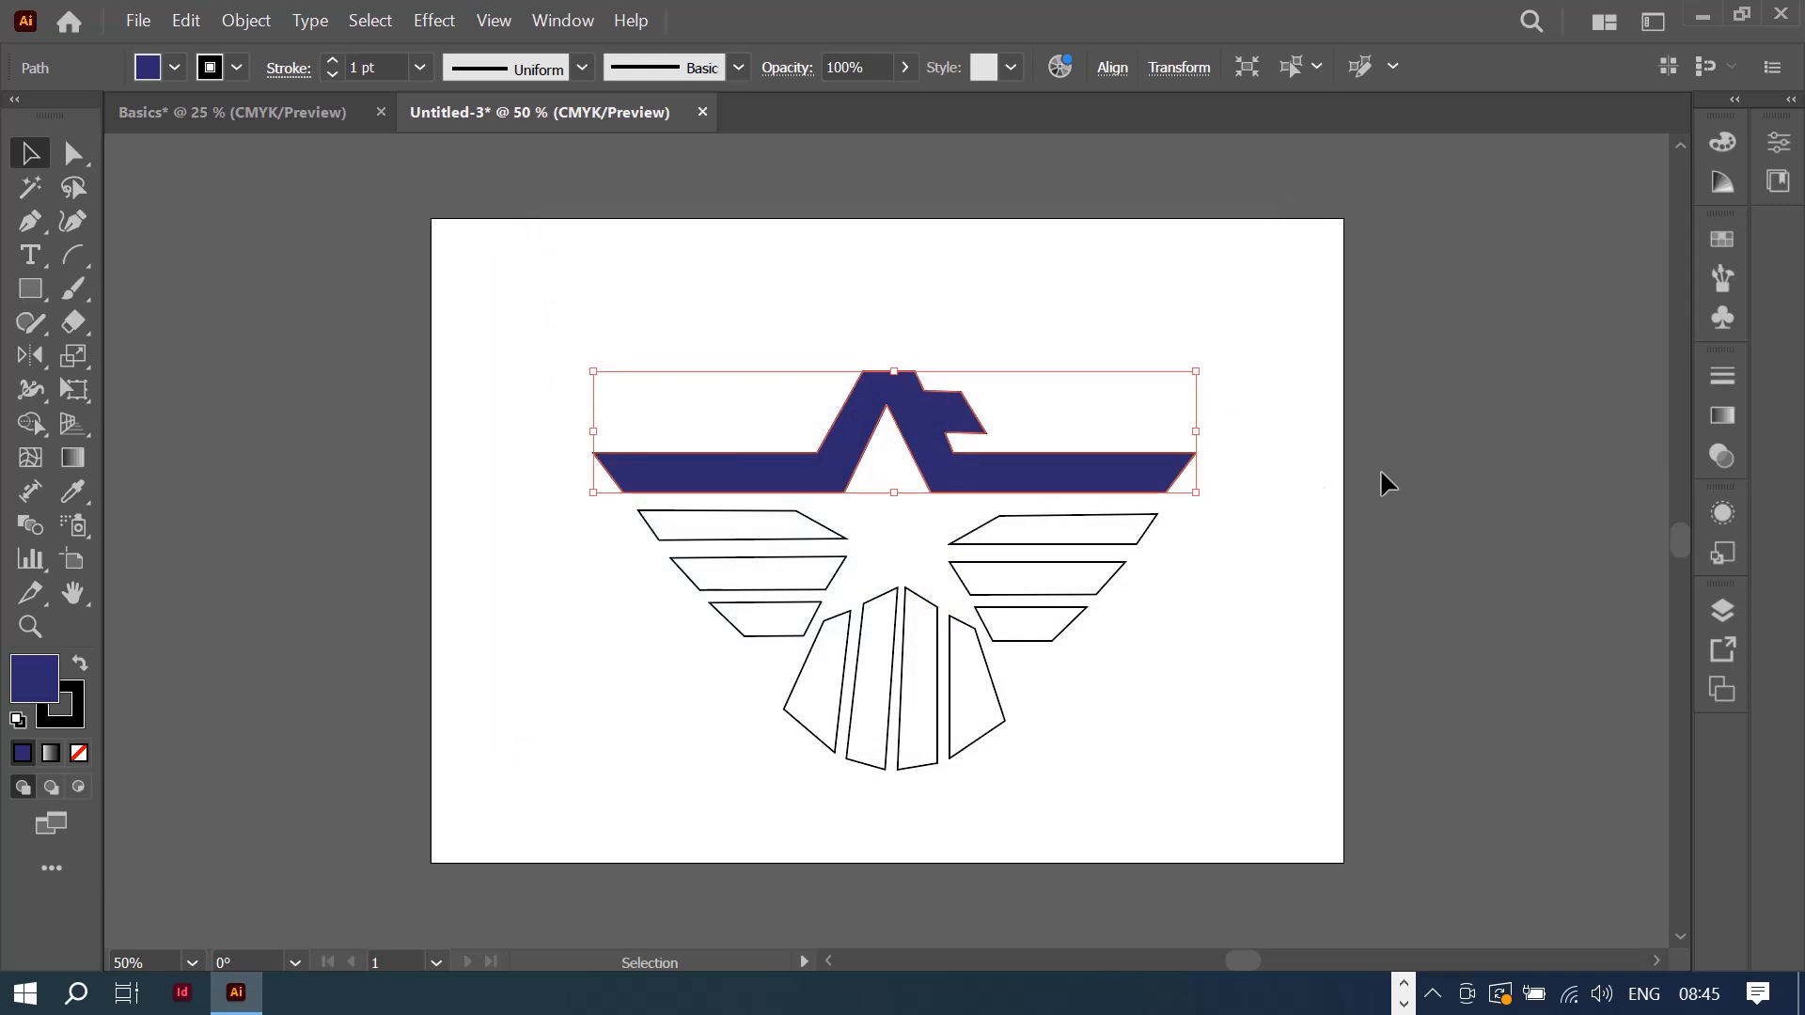
pyautogui.click(237, 67)
pyautogui.click(19, 116)
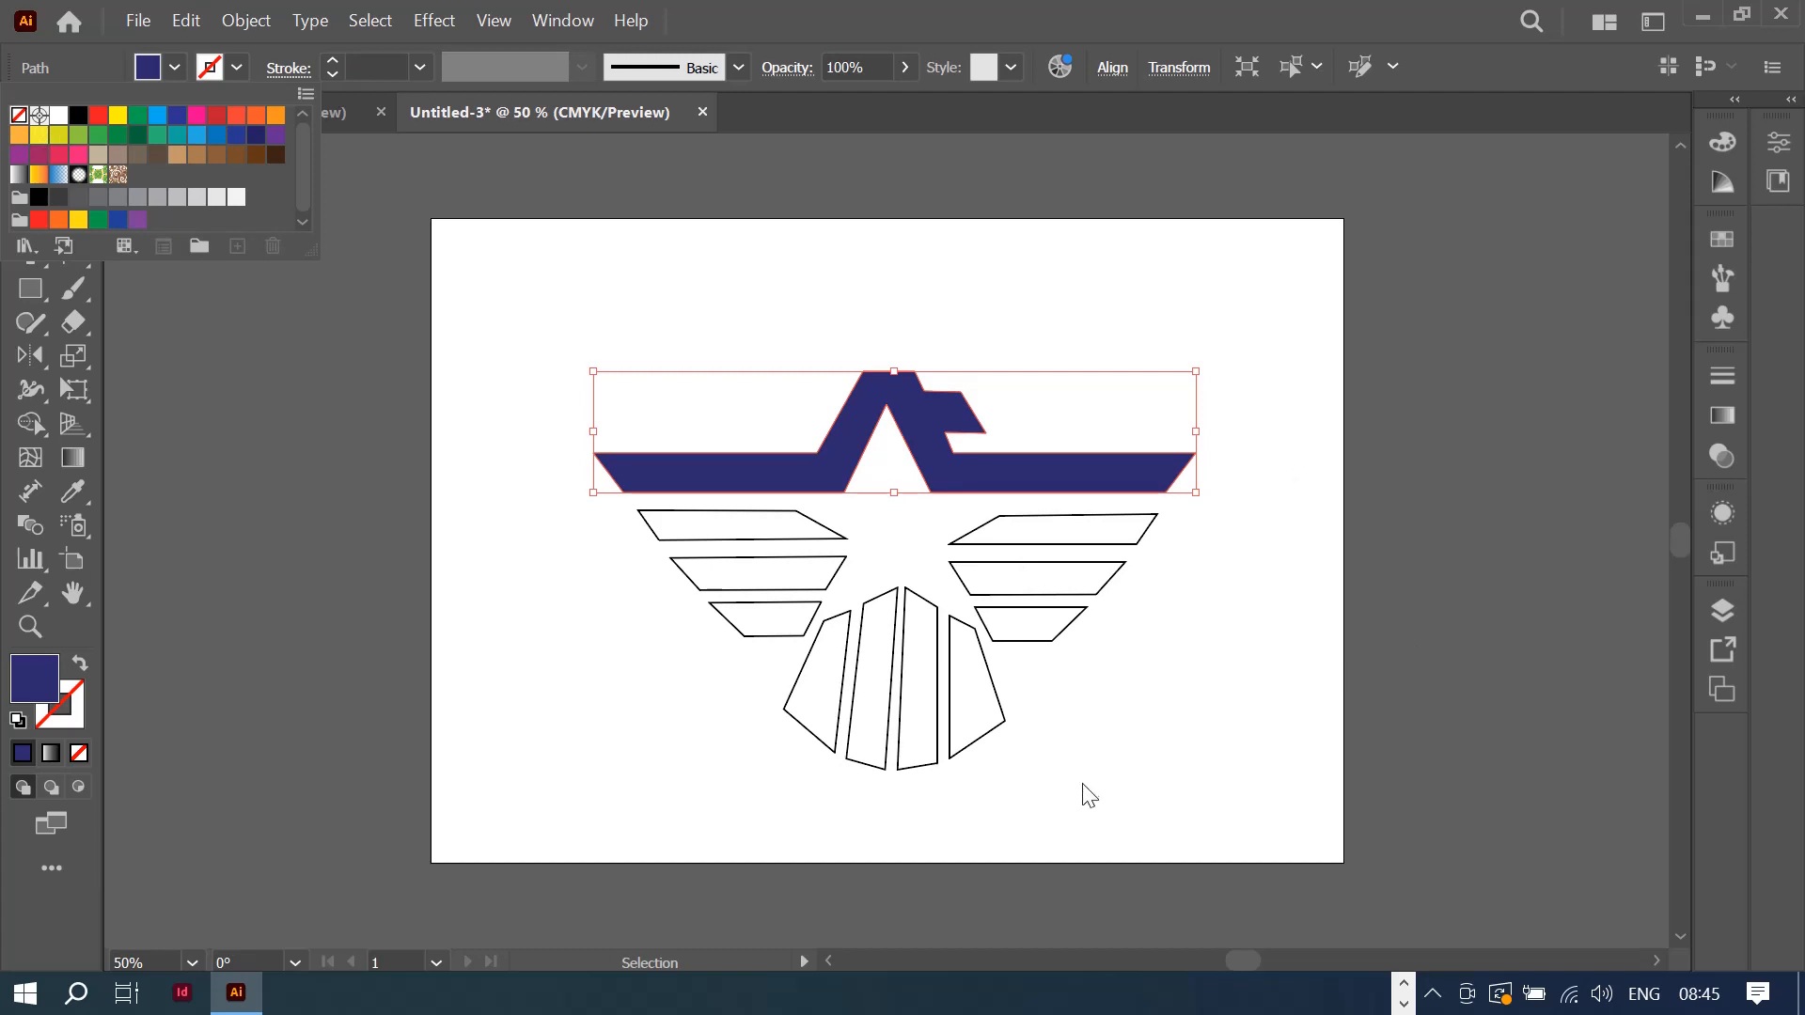
# Step: Fill the left tail feathers with the same dark blue, and copy the head-and-wing shape's appearance onto the right tail feathers with the Eyedropper
pyautogui.click(887, 714)
pyautogui.click(873, 762)
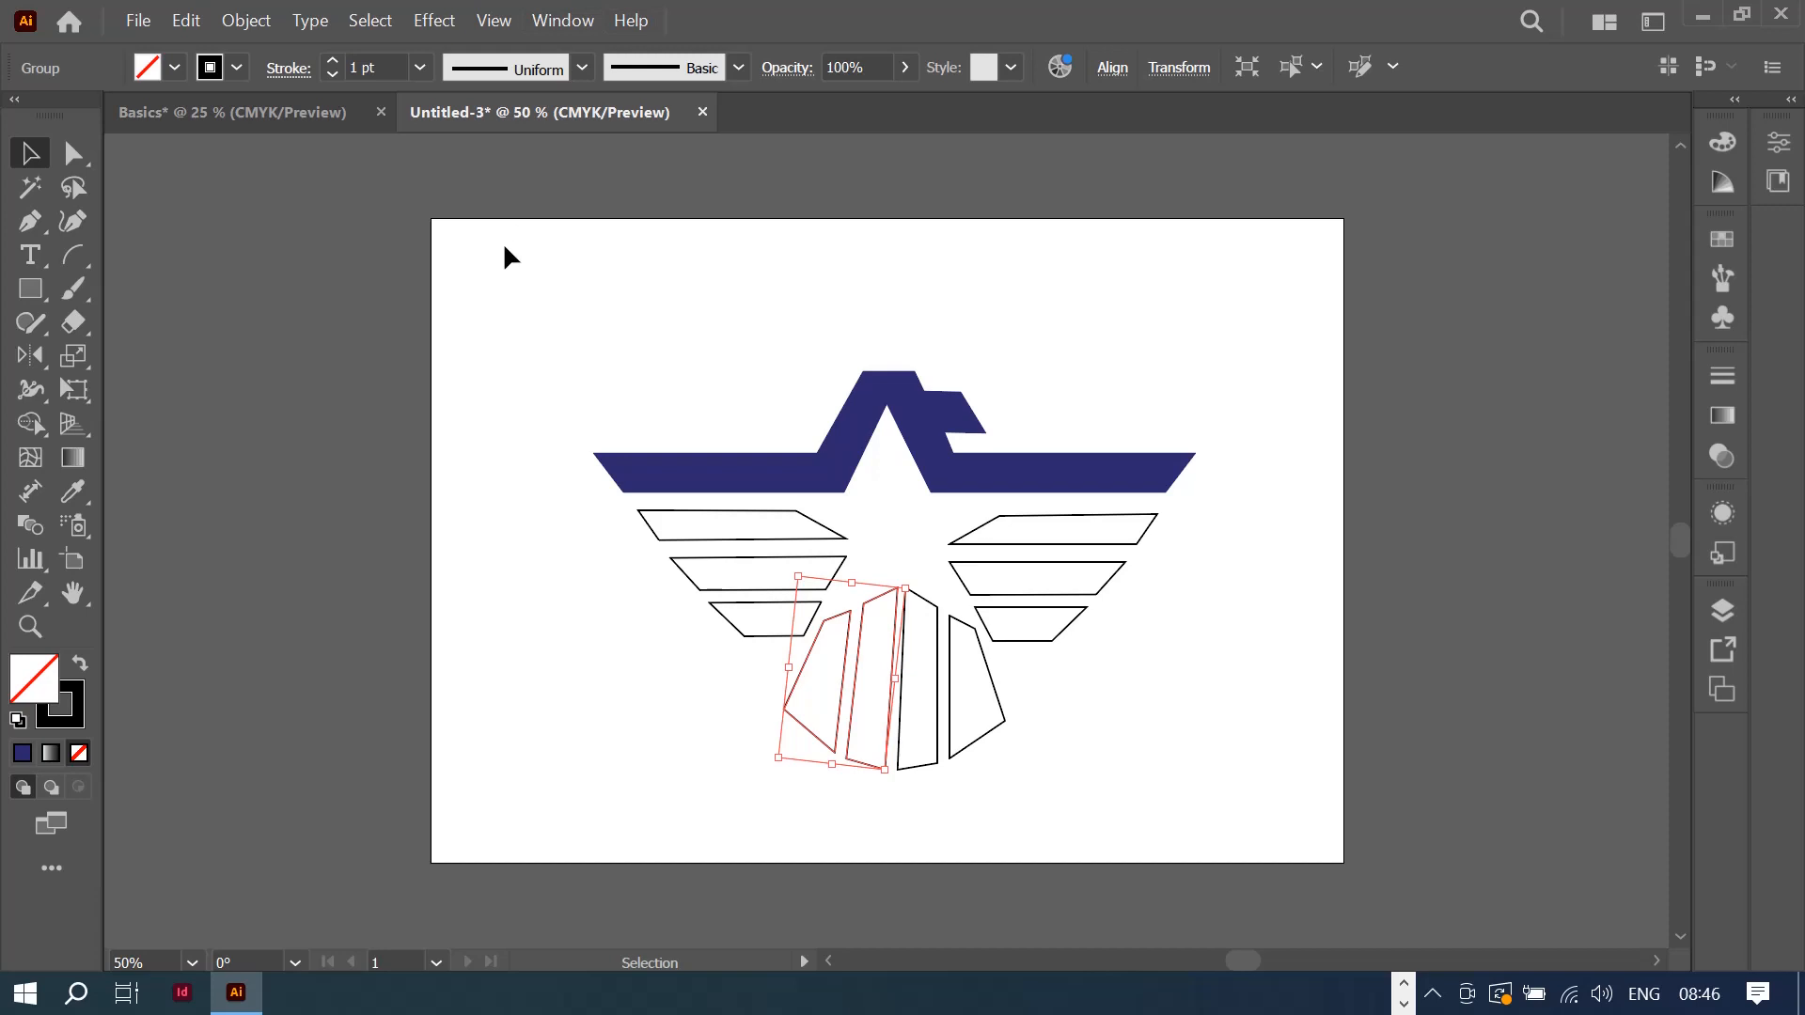
pyautogui.click(20, 754)
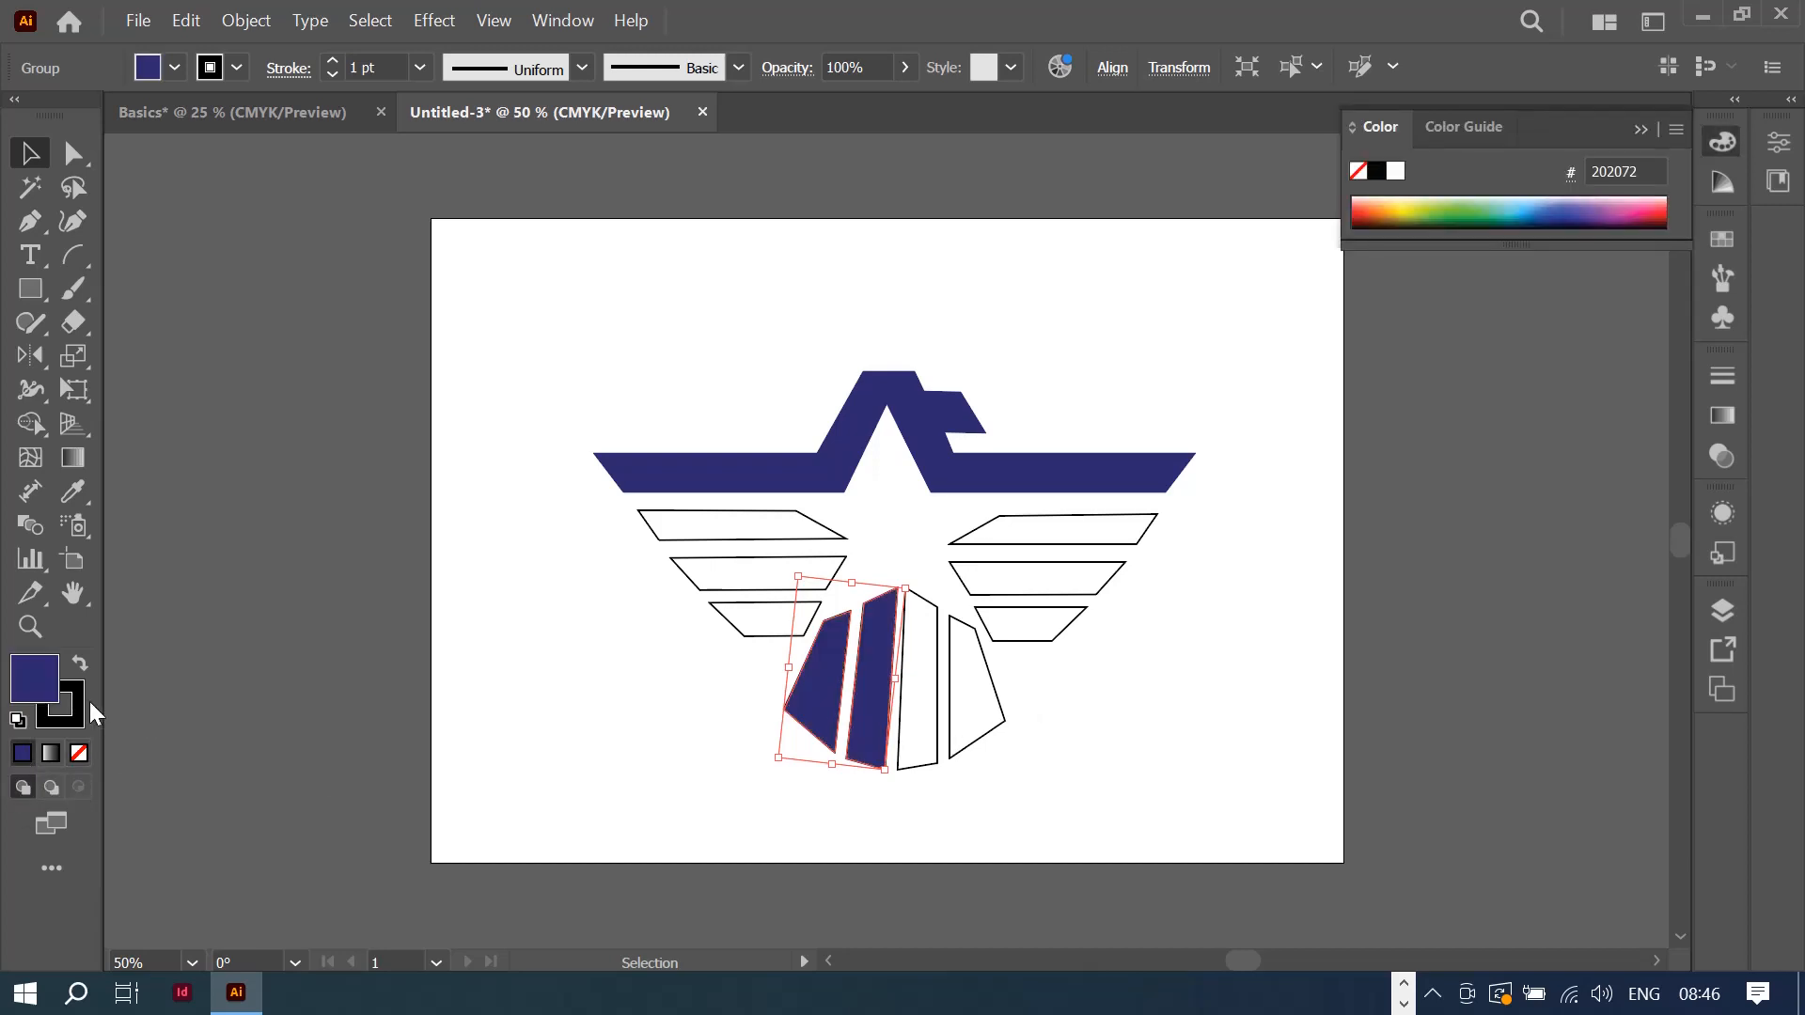
pyautogui.click(935, 752)
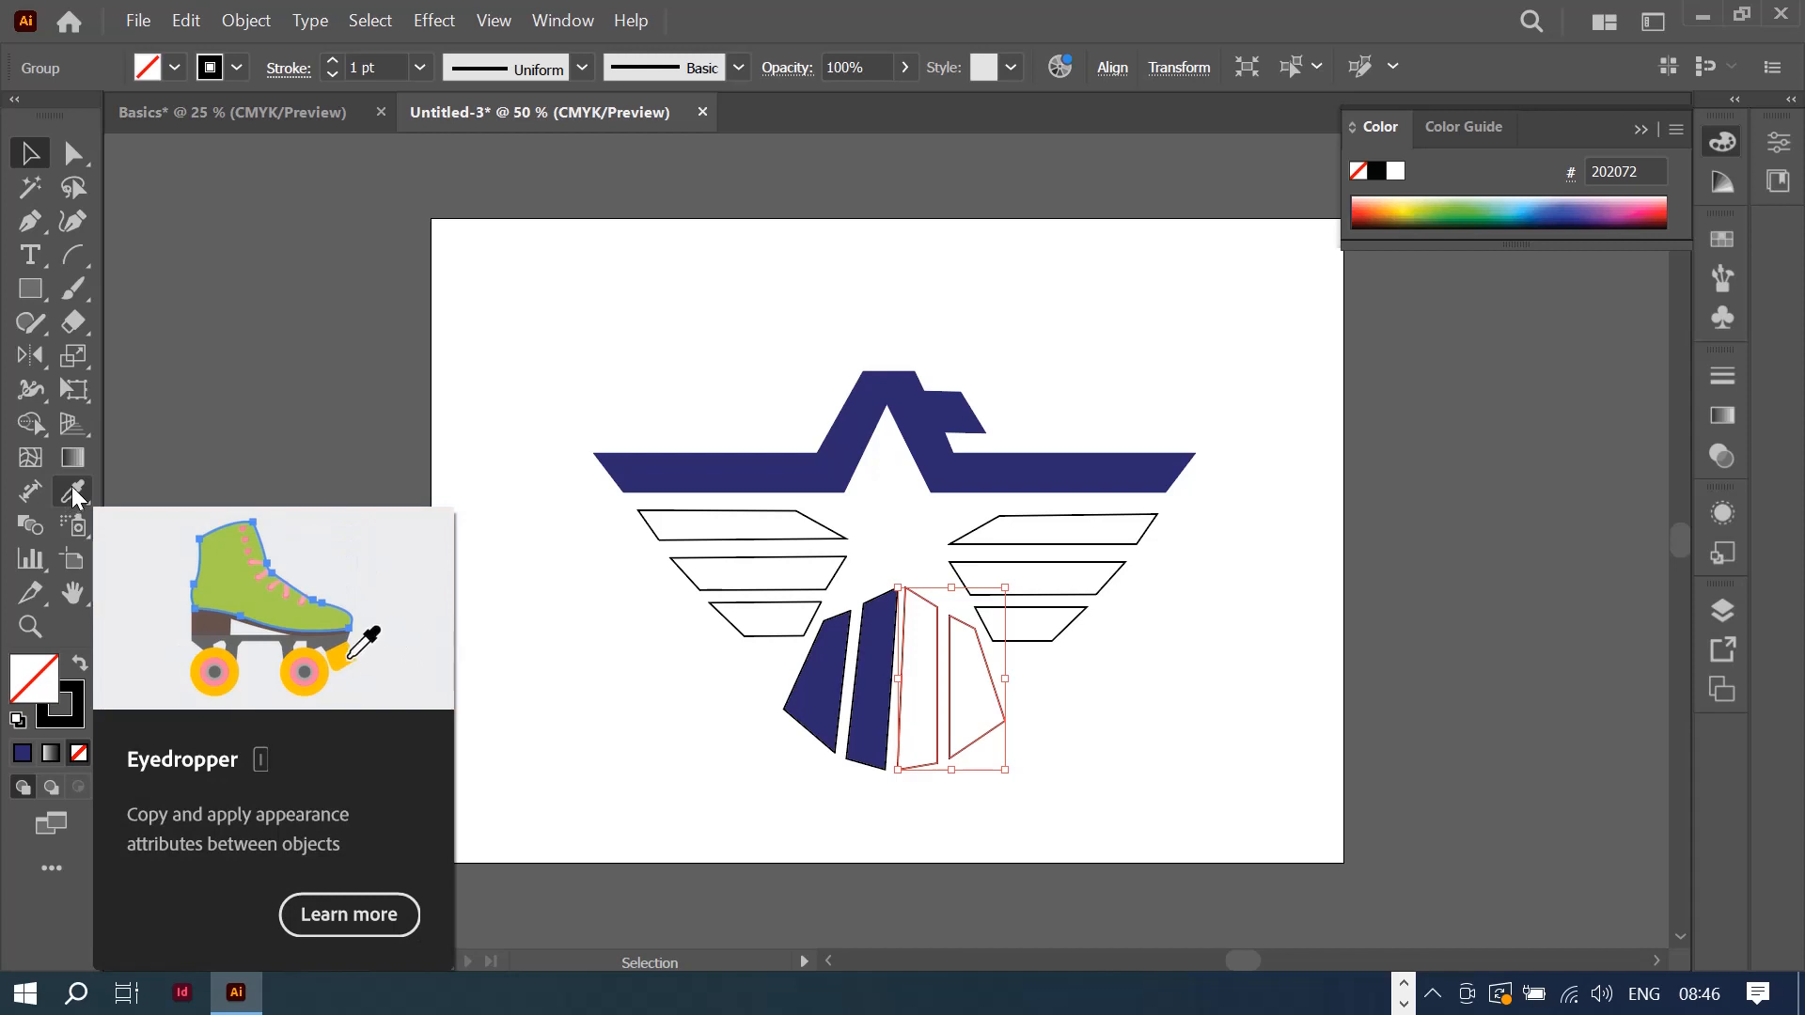
pyautogui.click(72, 488)
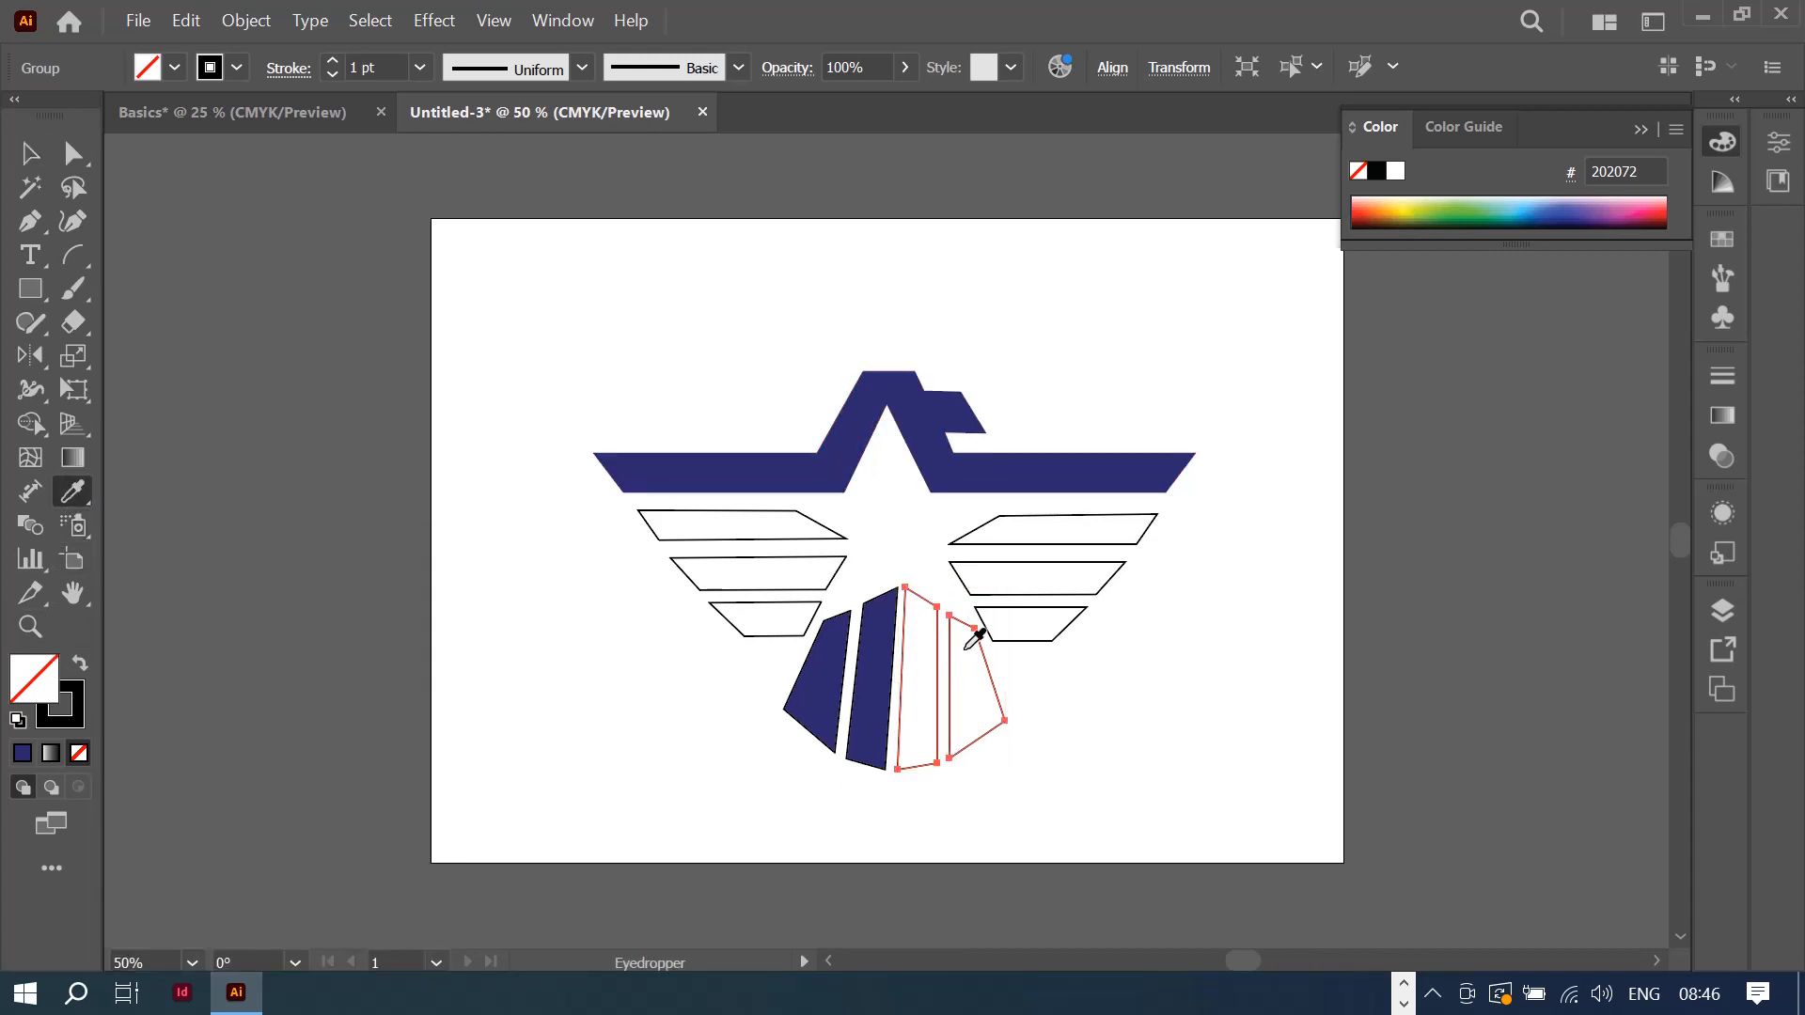
pyautogui.click(837, 457)
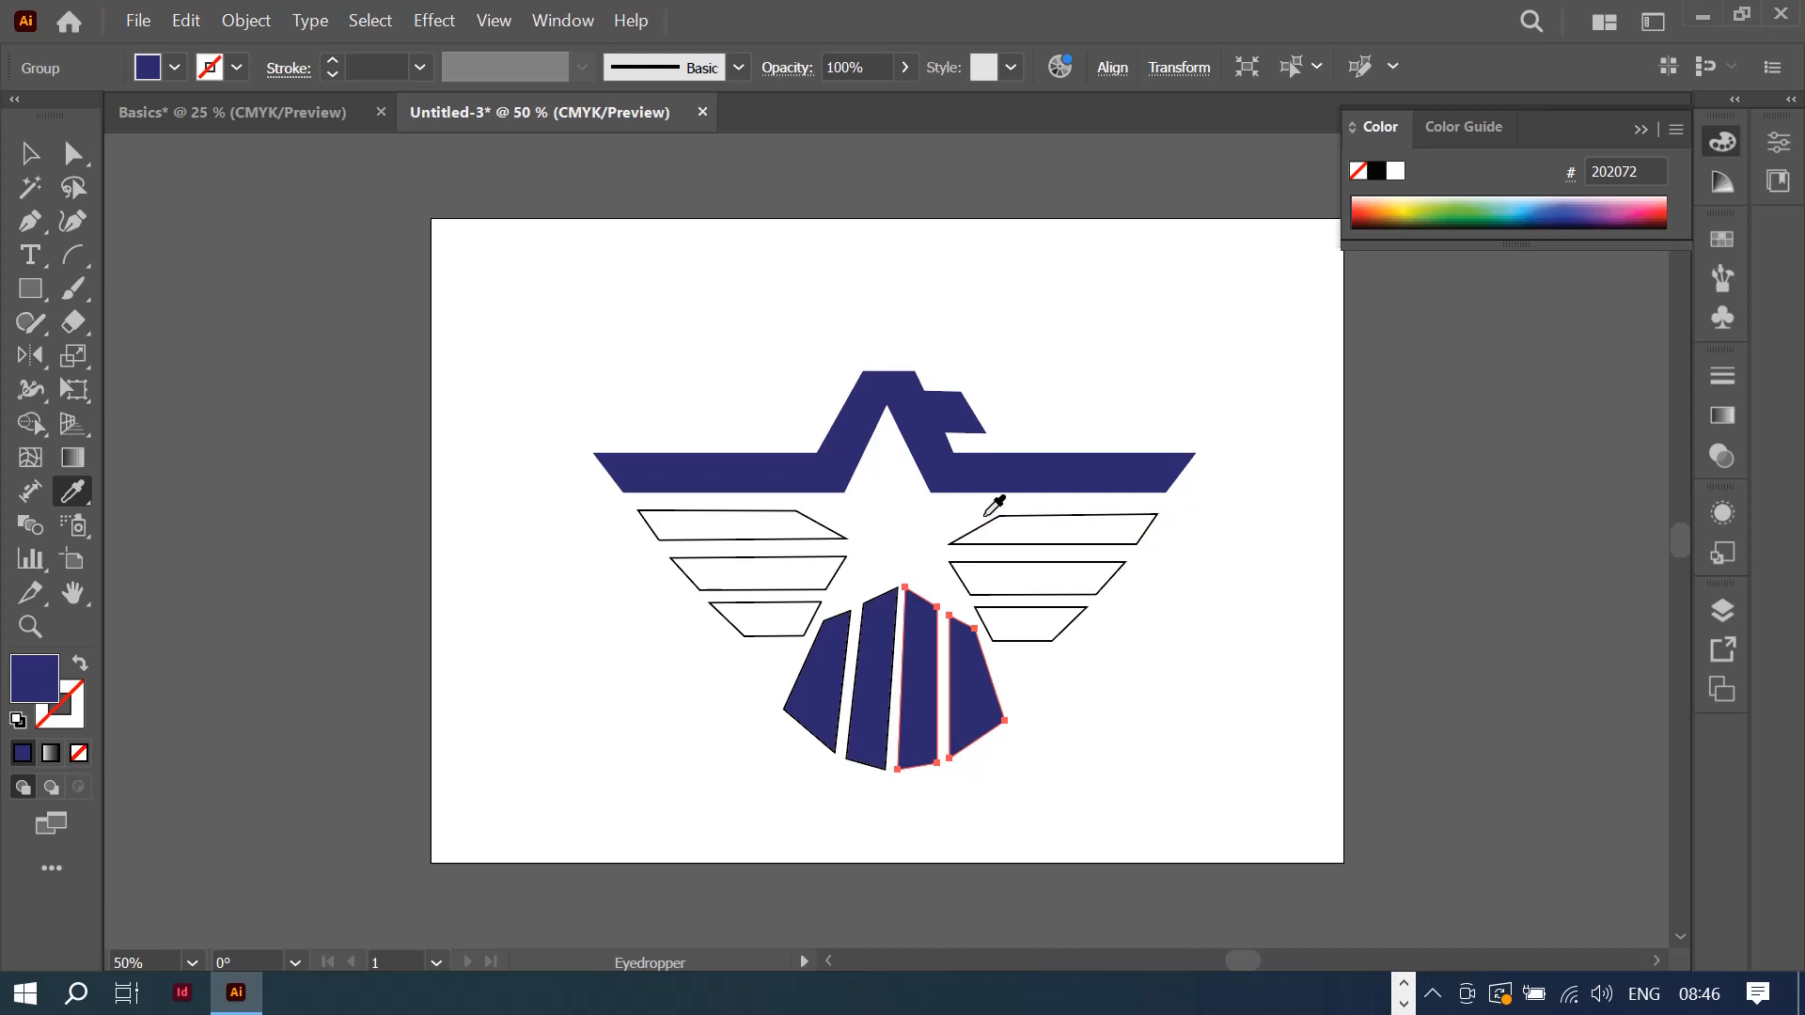
# Step: Fill the left wing feather group with red E00B0B
pyautogui.click(31, 155)
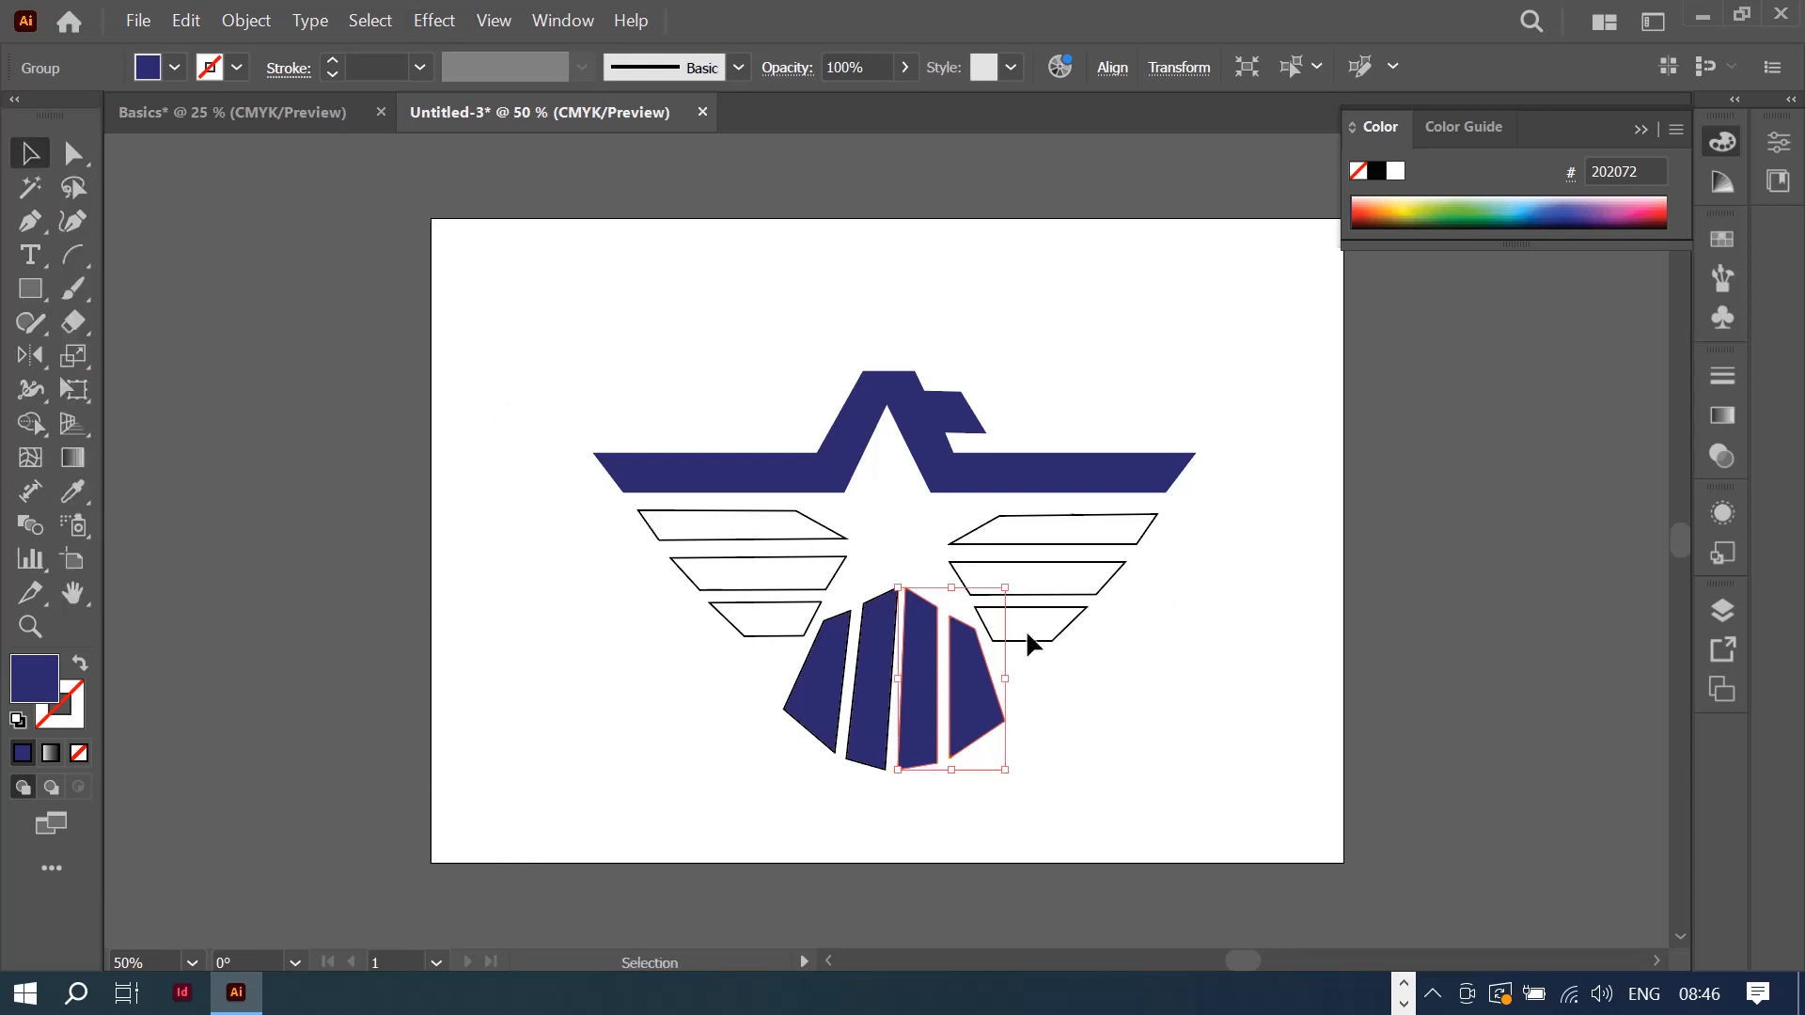
pyautogui.click(750, 569)
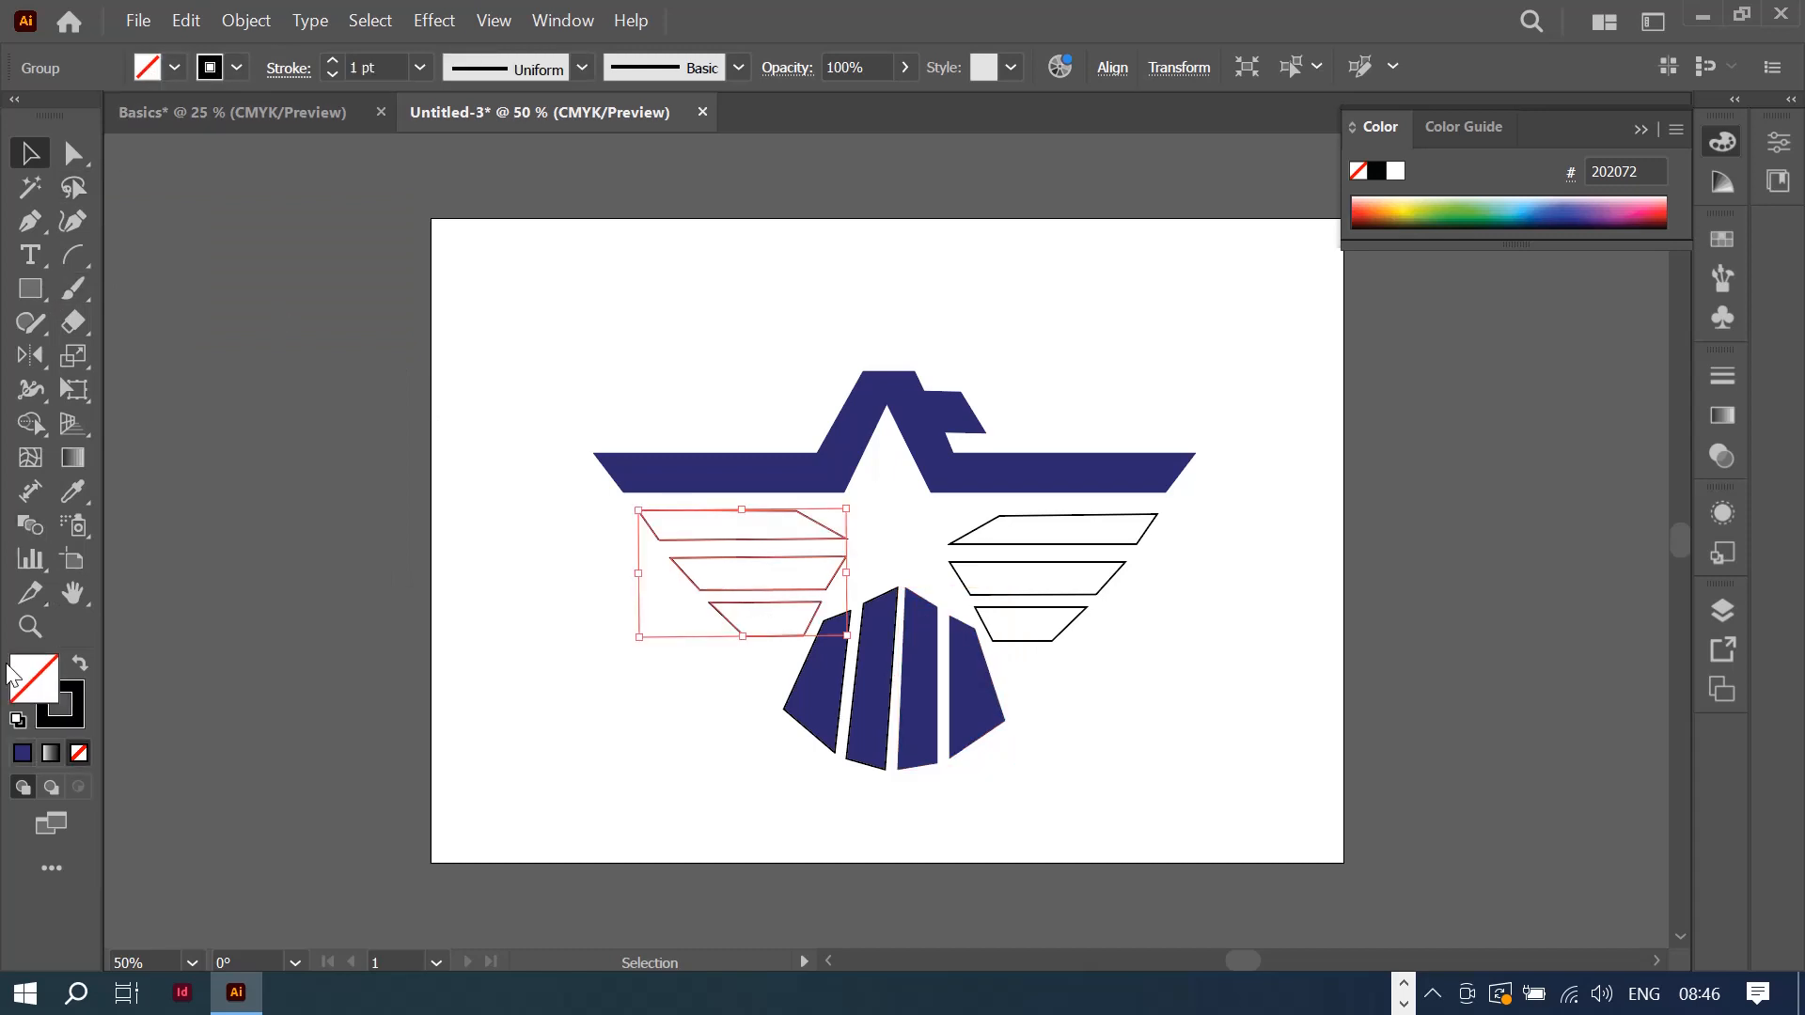
pyautogui.doubleClick(34, 685)
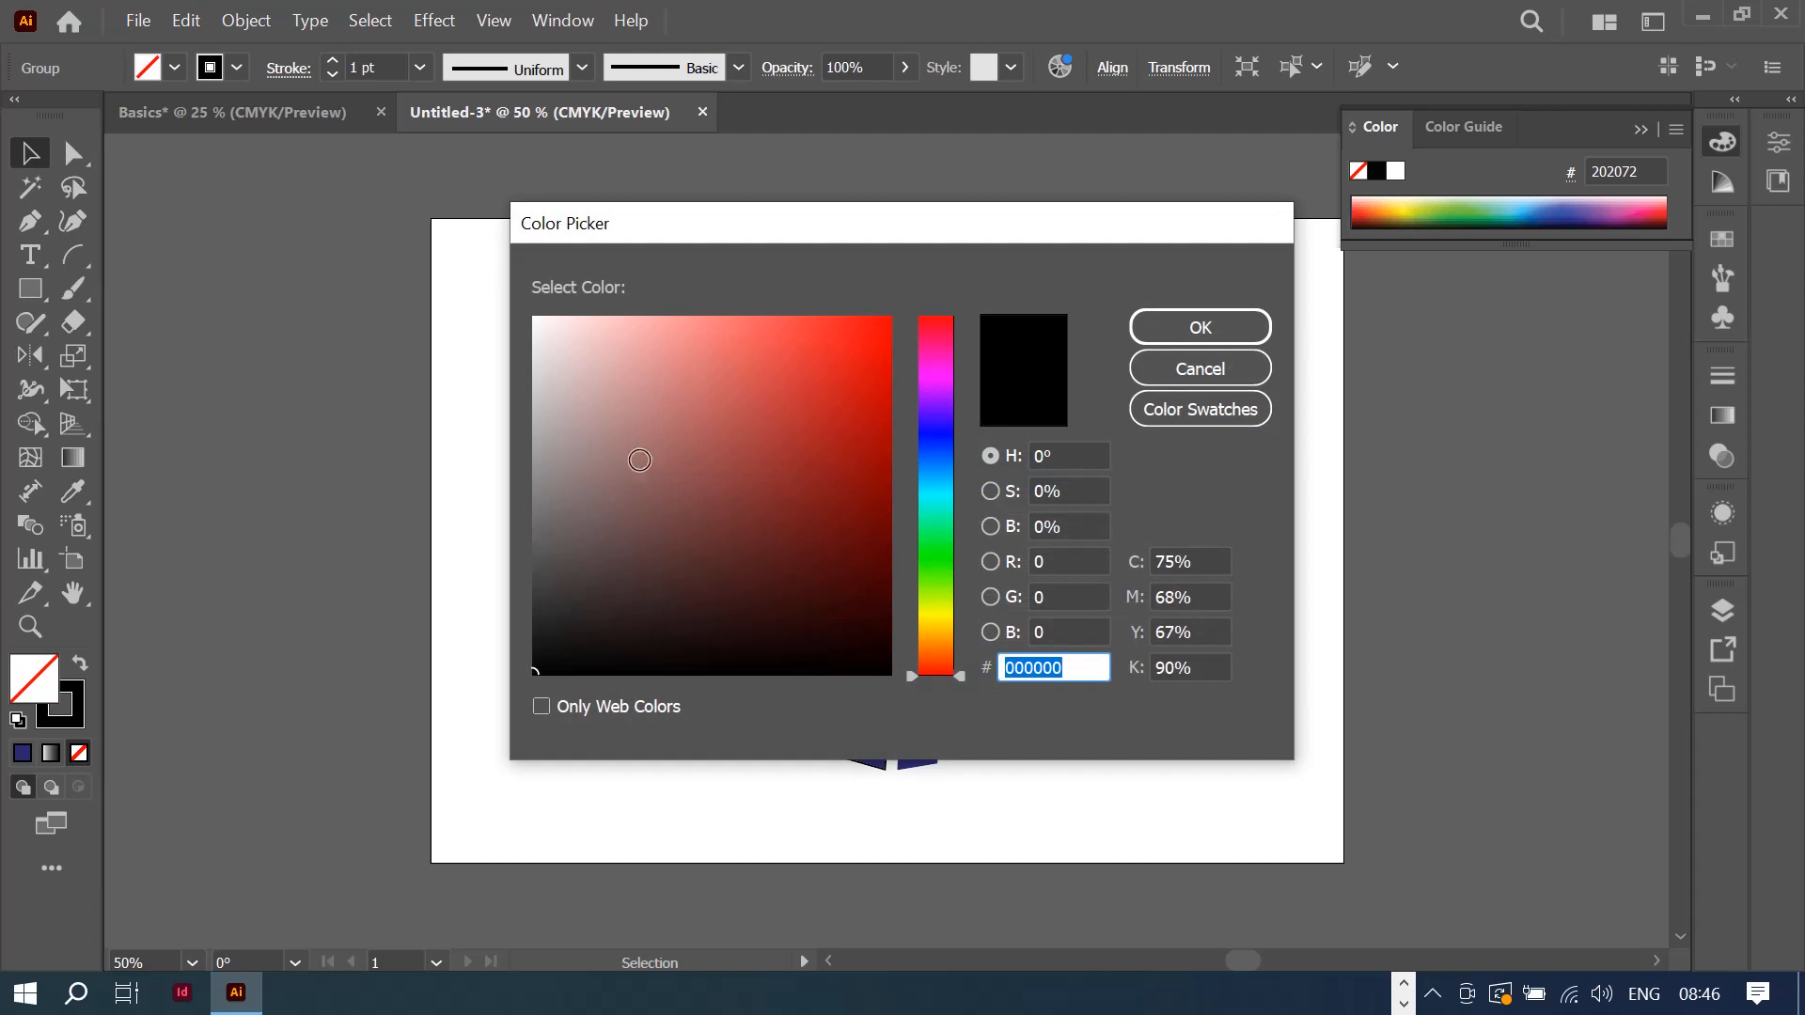
pyautogui.moveTo(758, 399)
pyautogui.mouseDown()
pyautogui.moveTo(861, 346)
pyautogui.moveTo(872, 362)
pyautogui.mouseUp()
pyautogui.click(1215, 331)
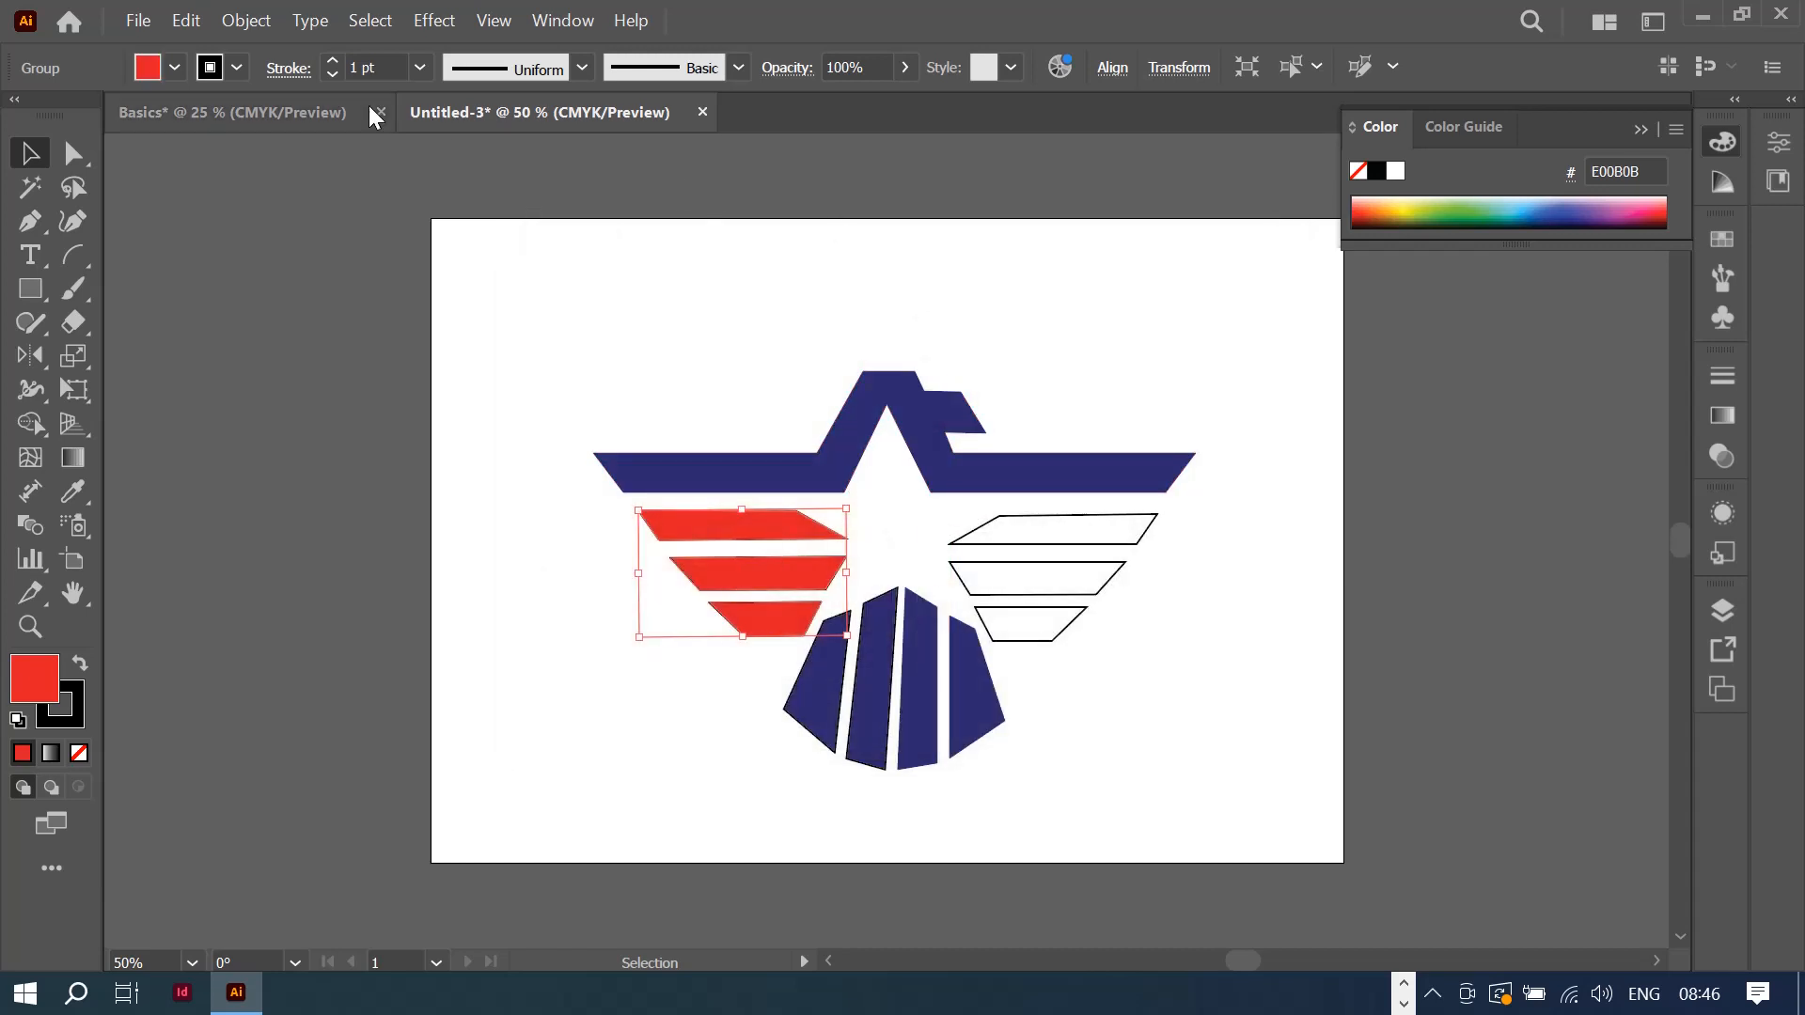
# Step: Remove the stroke from the left wing feather group
pyautogui.click(236, 66)
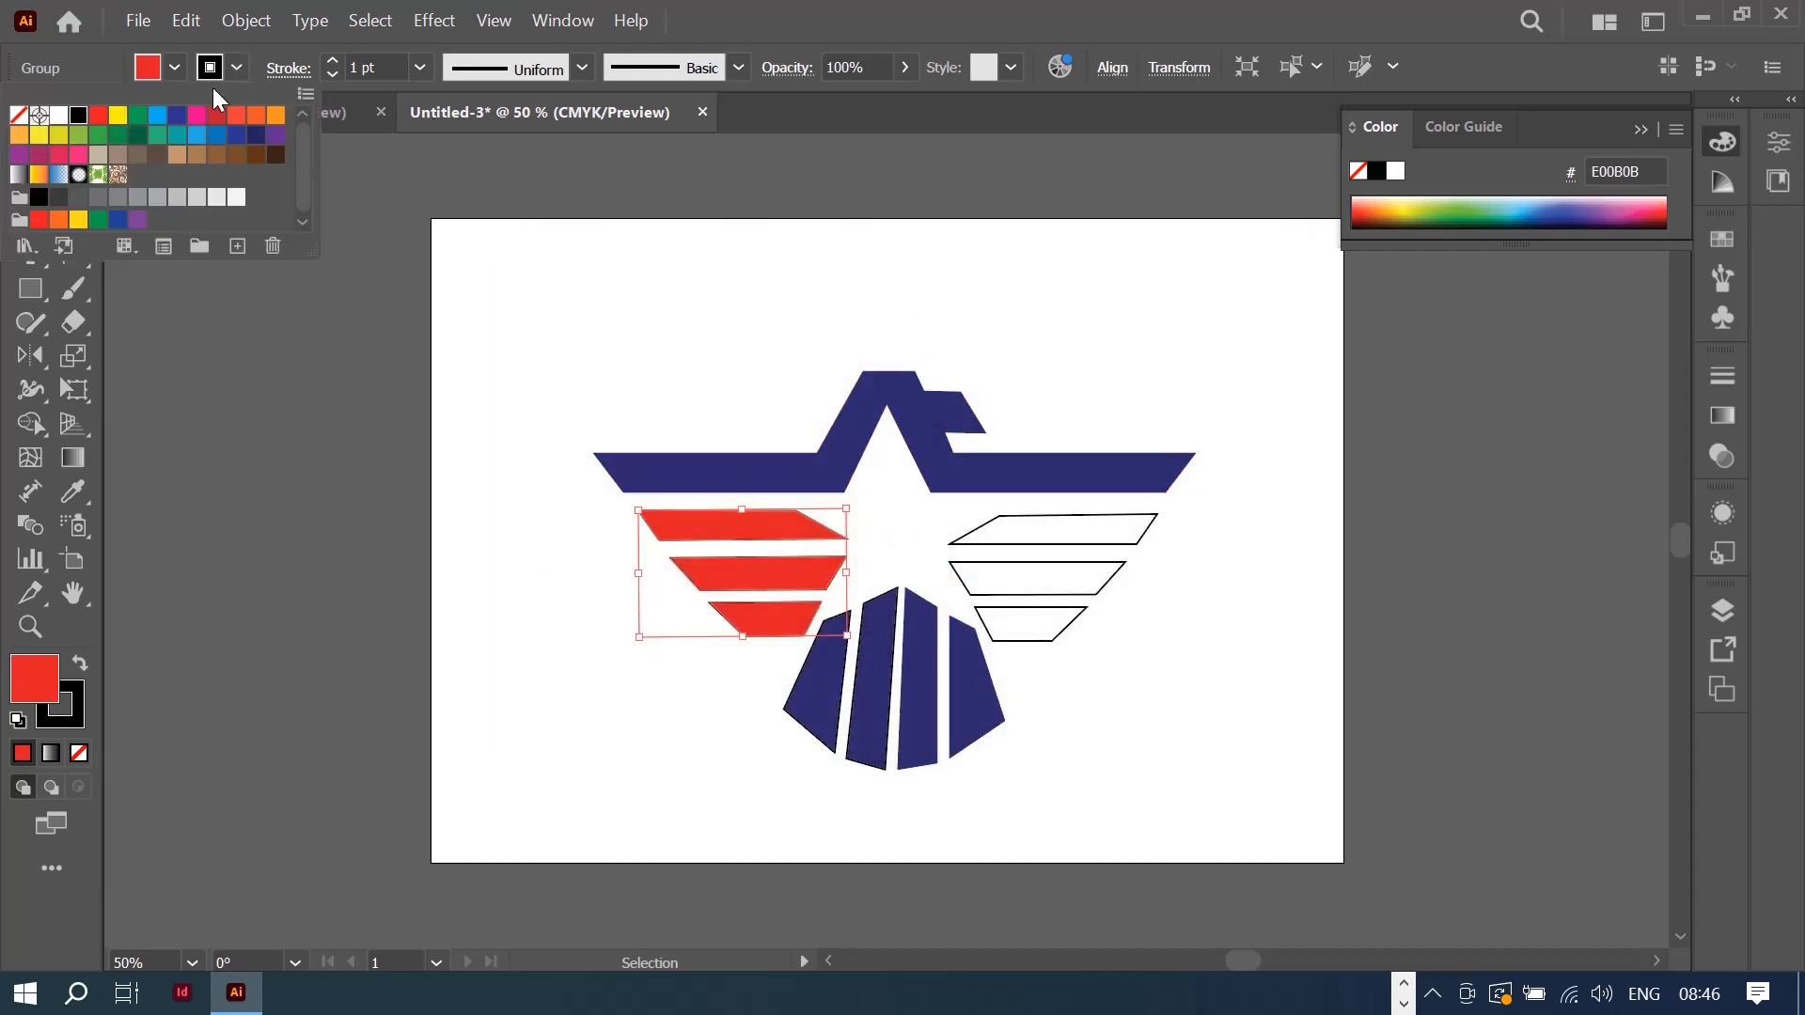
pyautogui.click(19, 118)
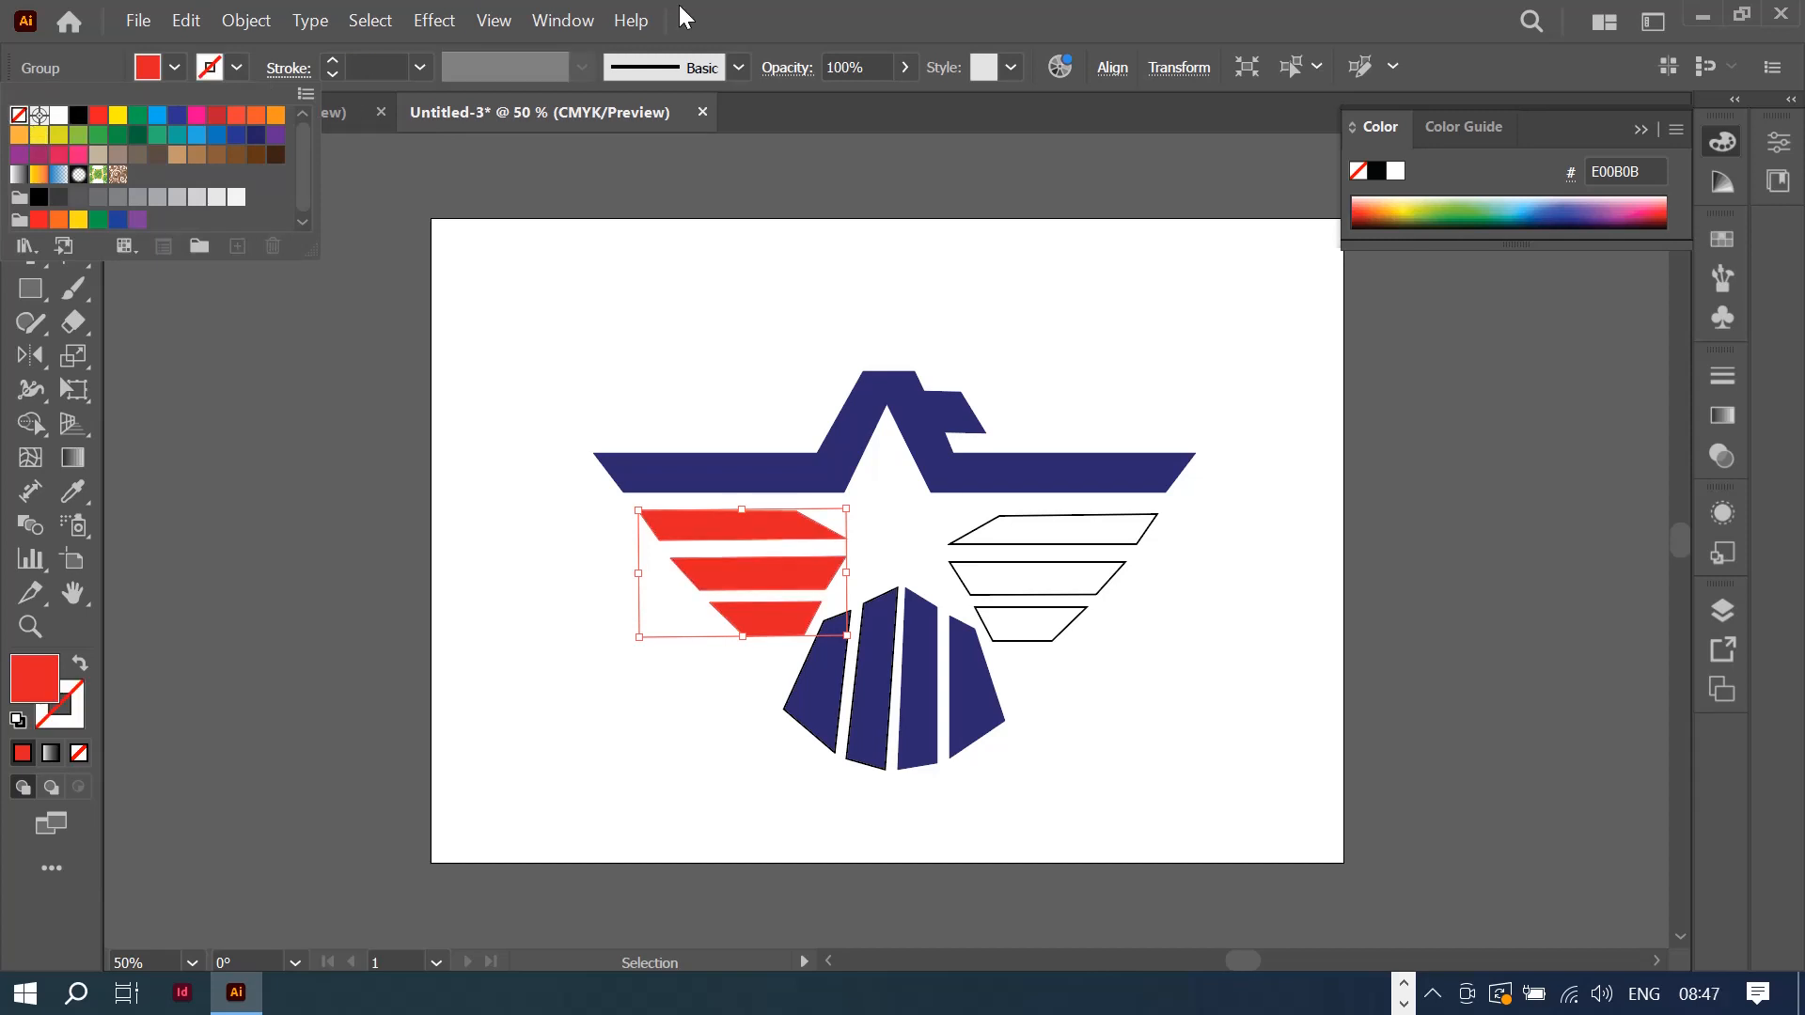
pyautogui.click(1091, 556)
pyautogui.click(1085, 544)
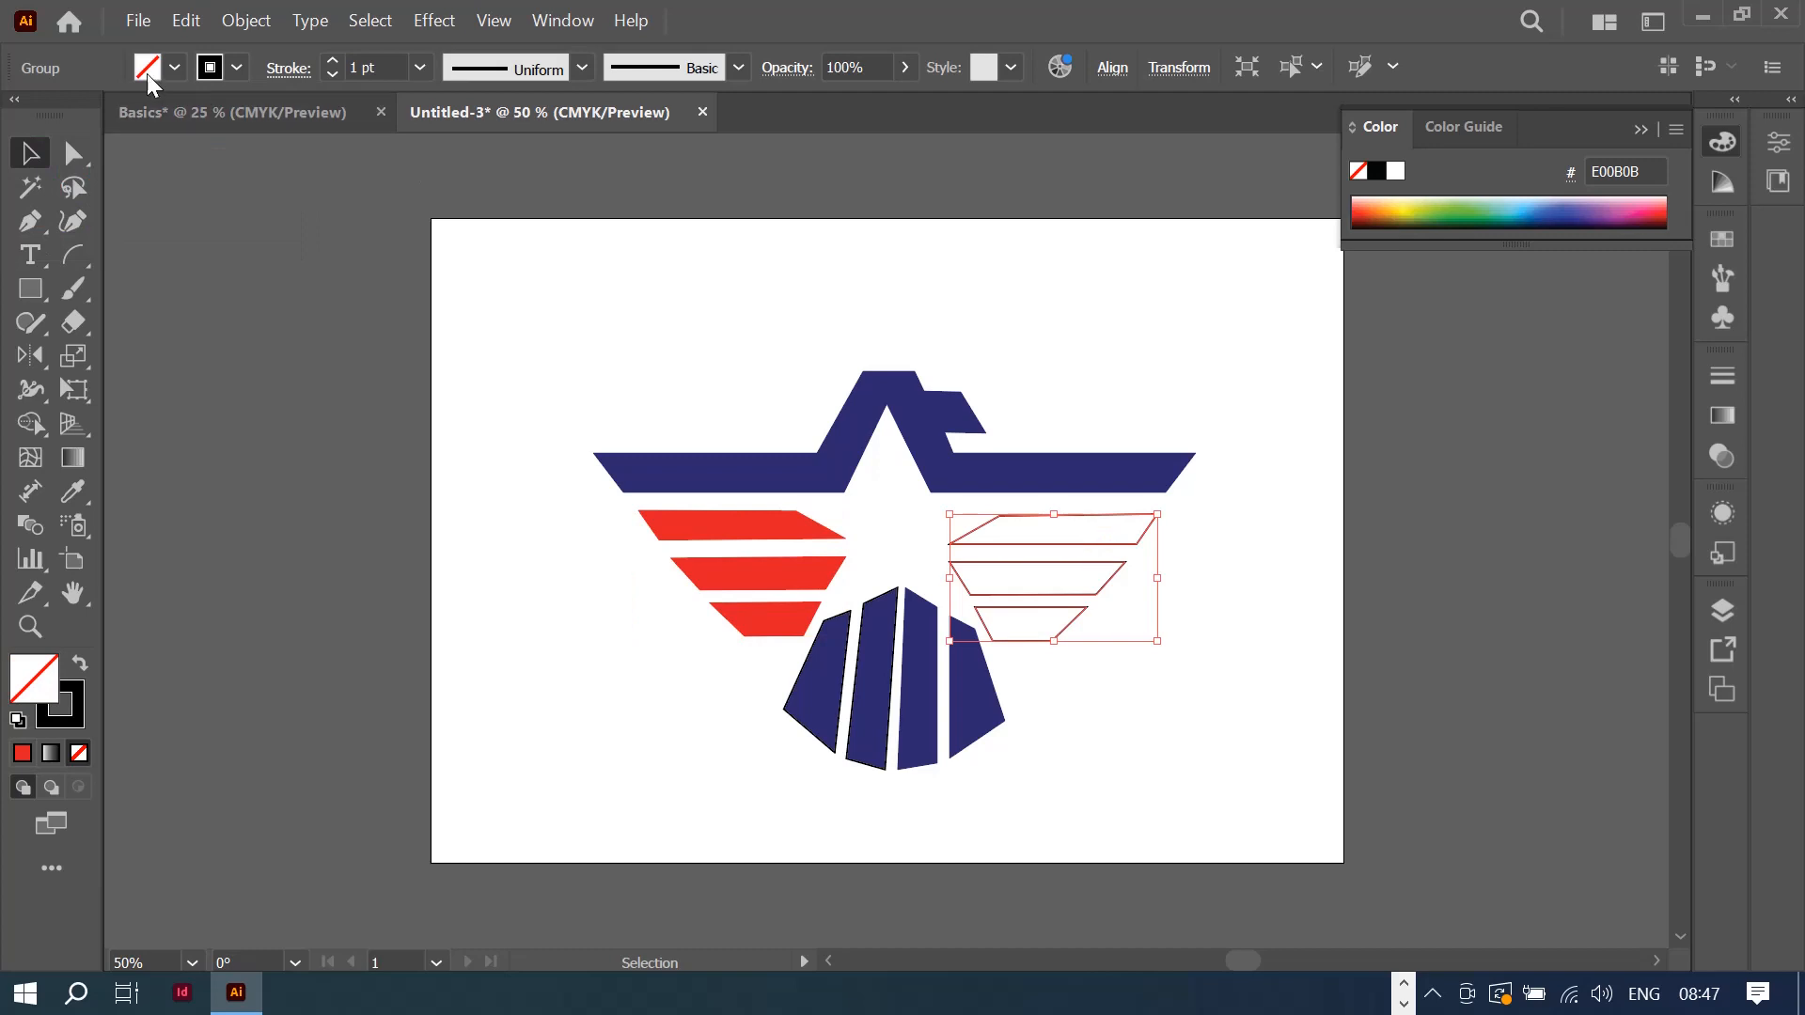
pyautogui.click(230, 73)
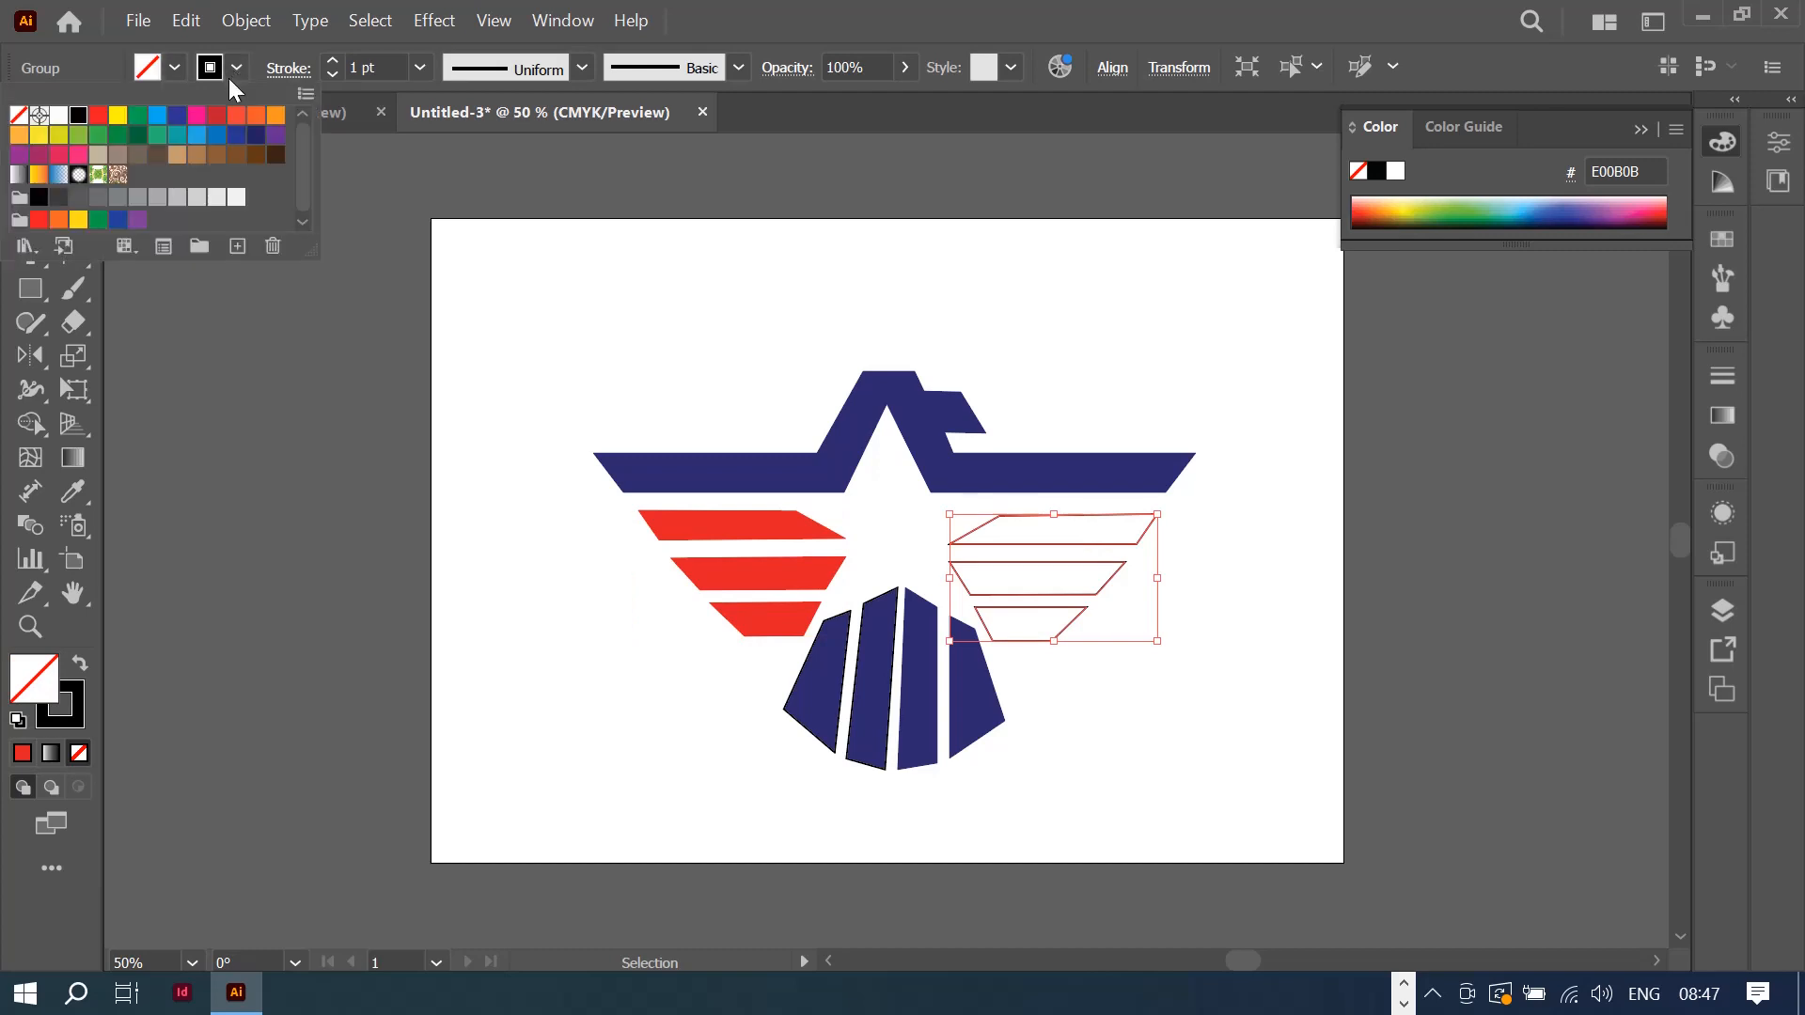
pyautogui.click(18, 134)
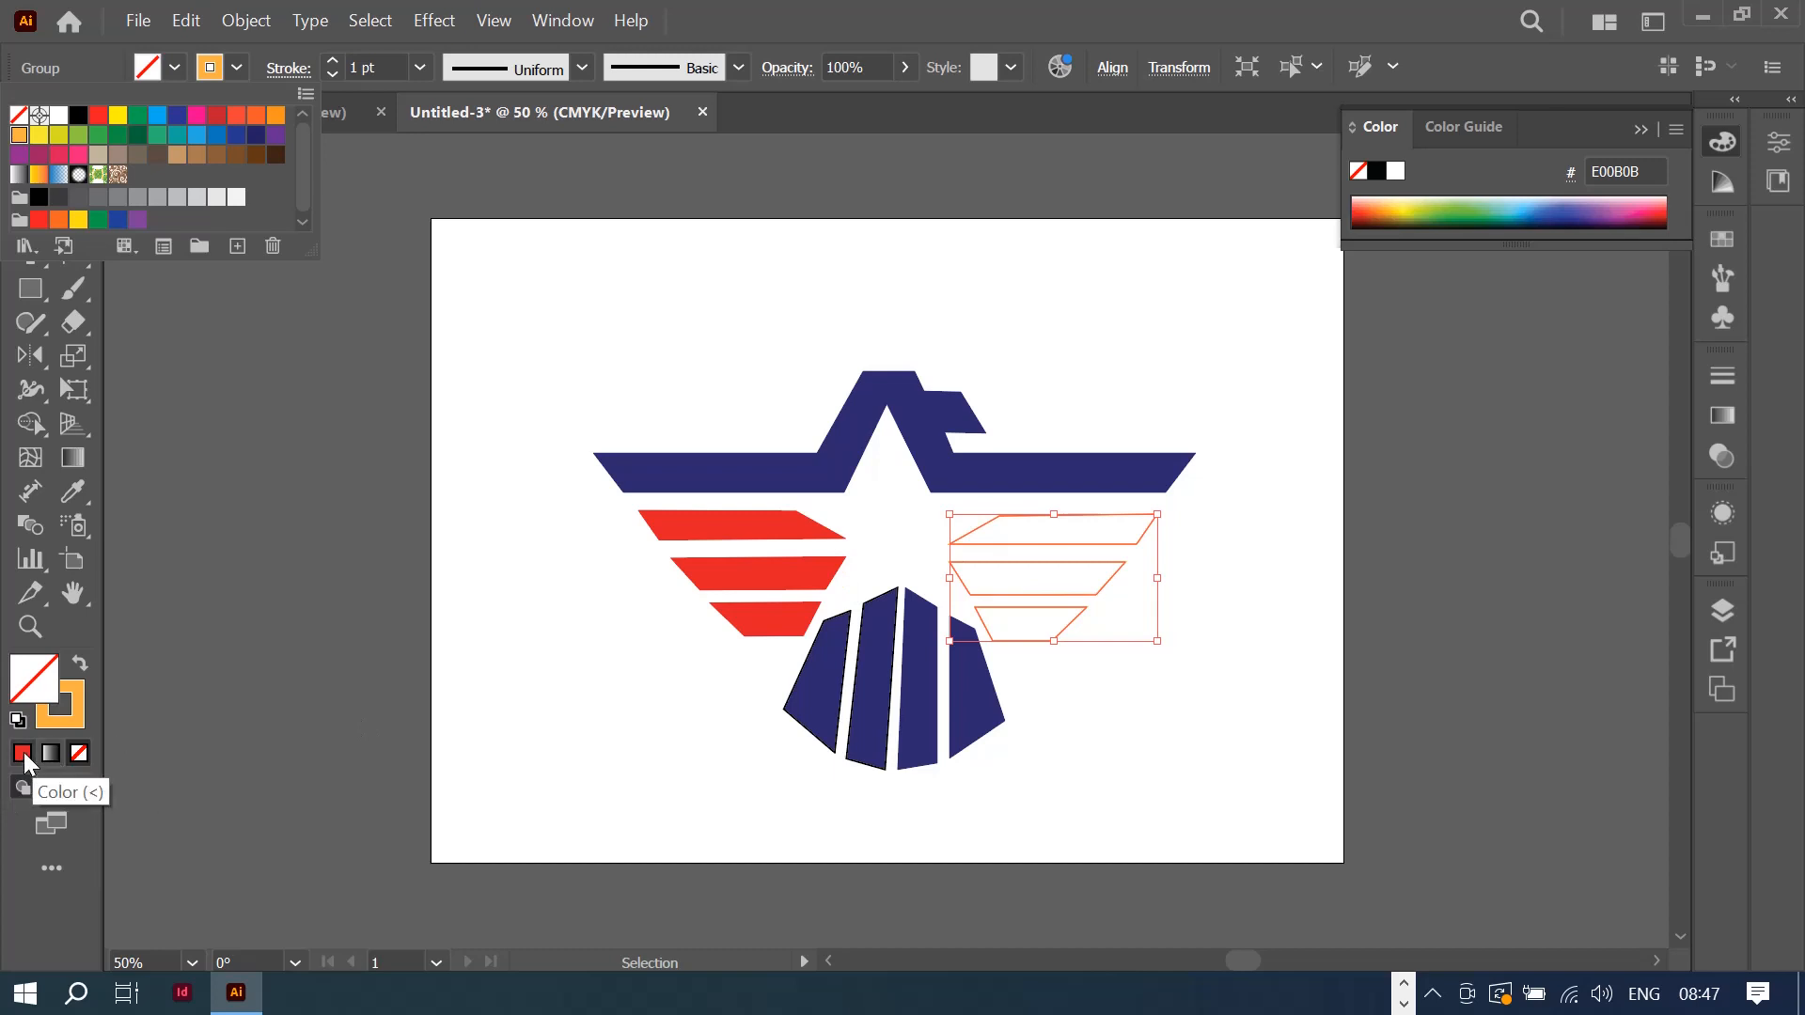
pyautogui.press('Escape')
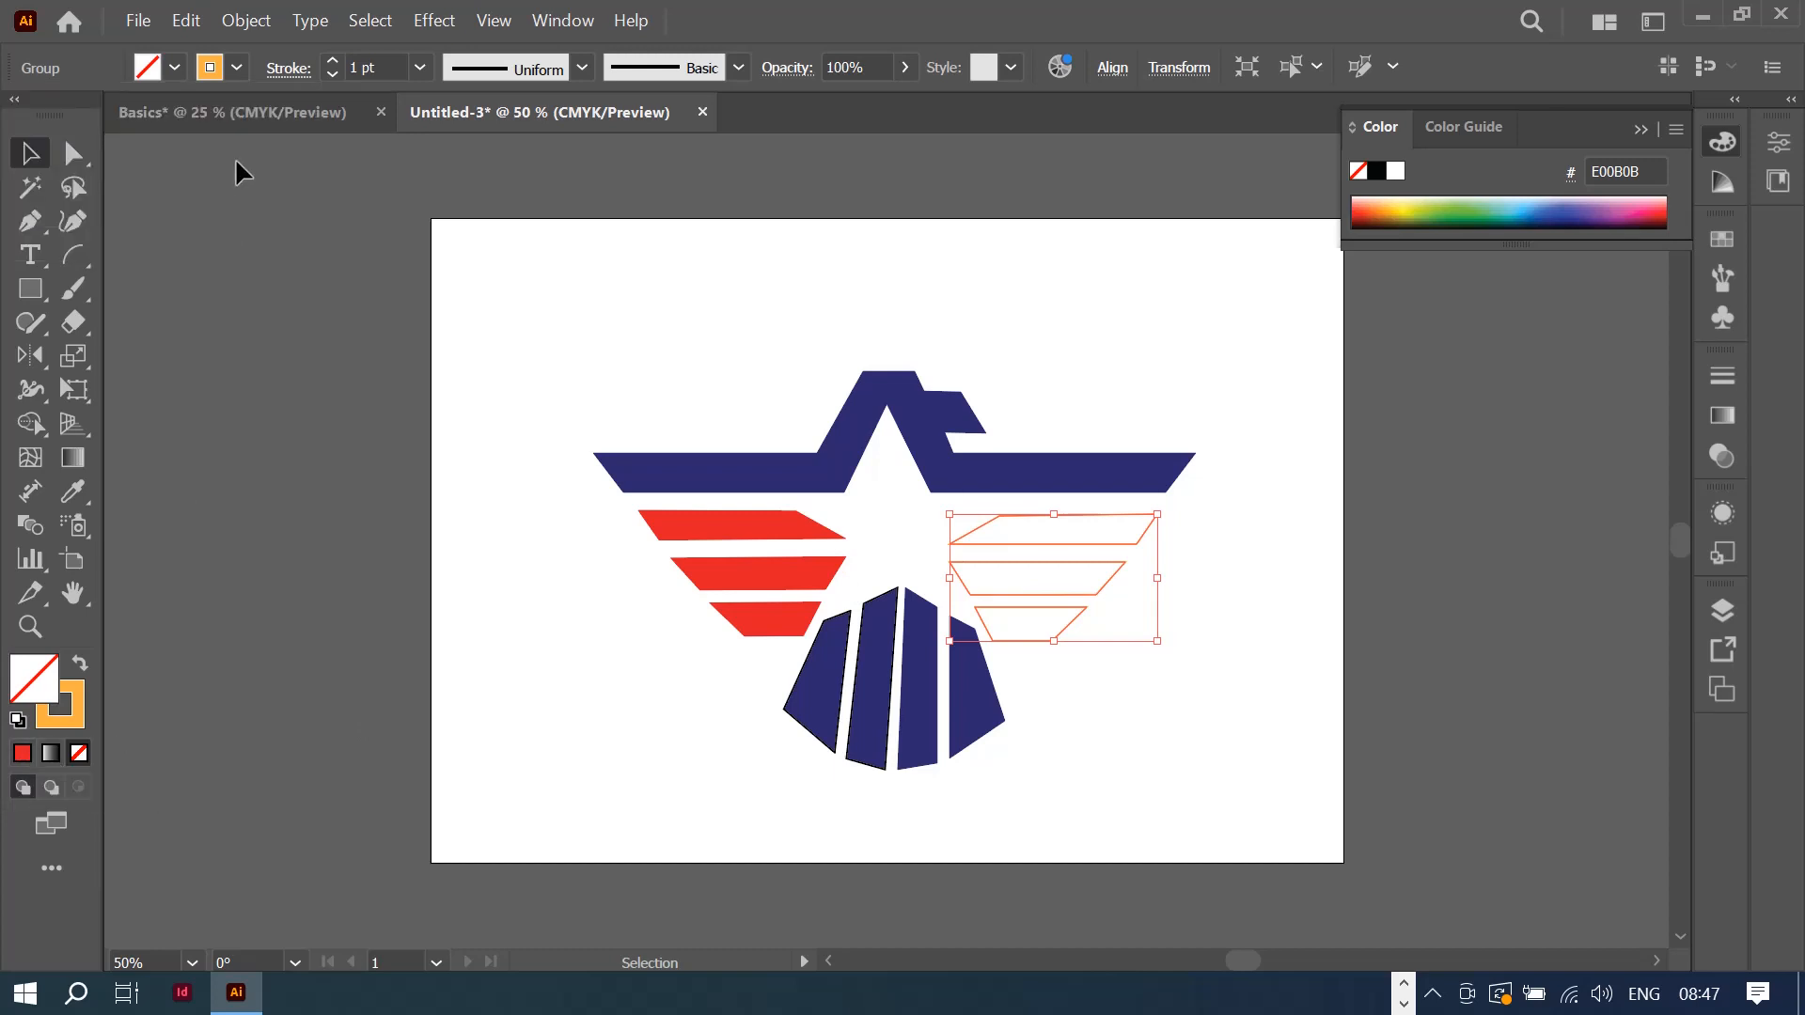
pyautogui.click(1023, 609)
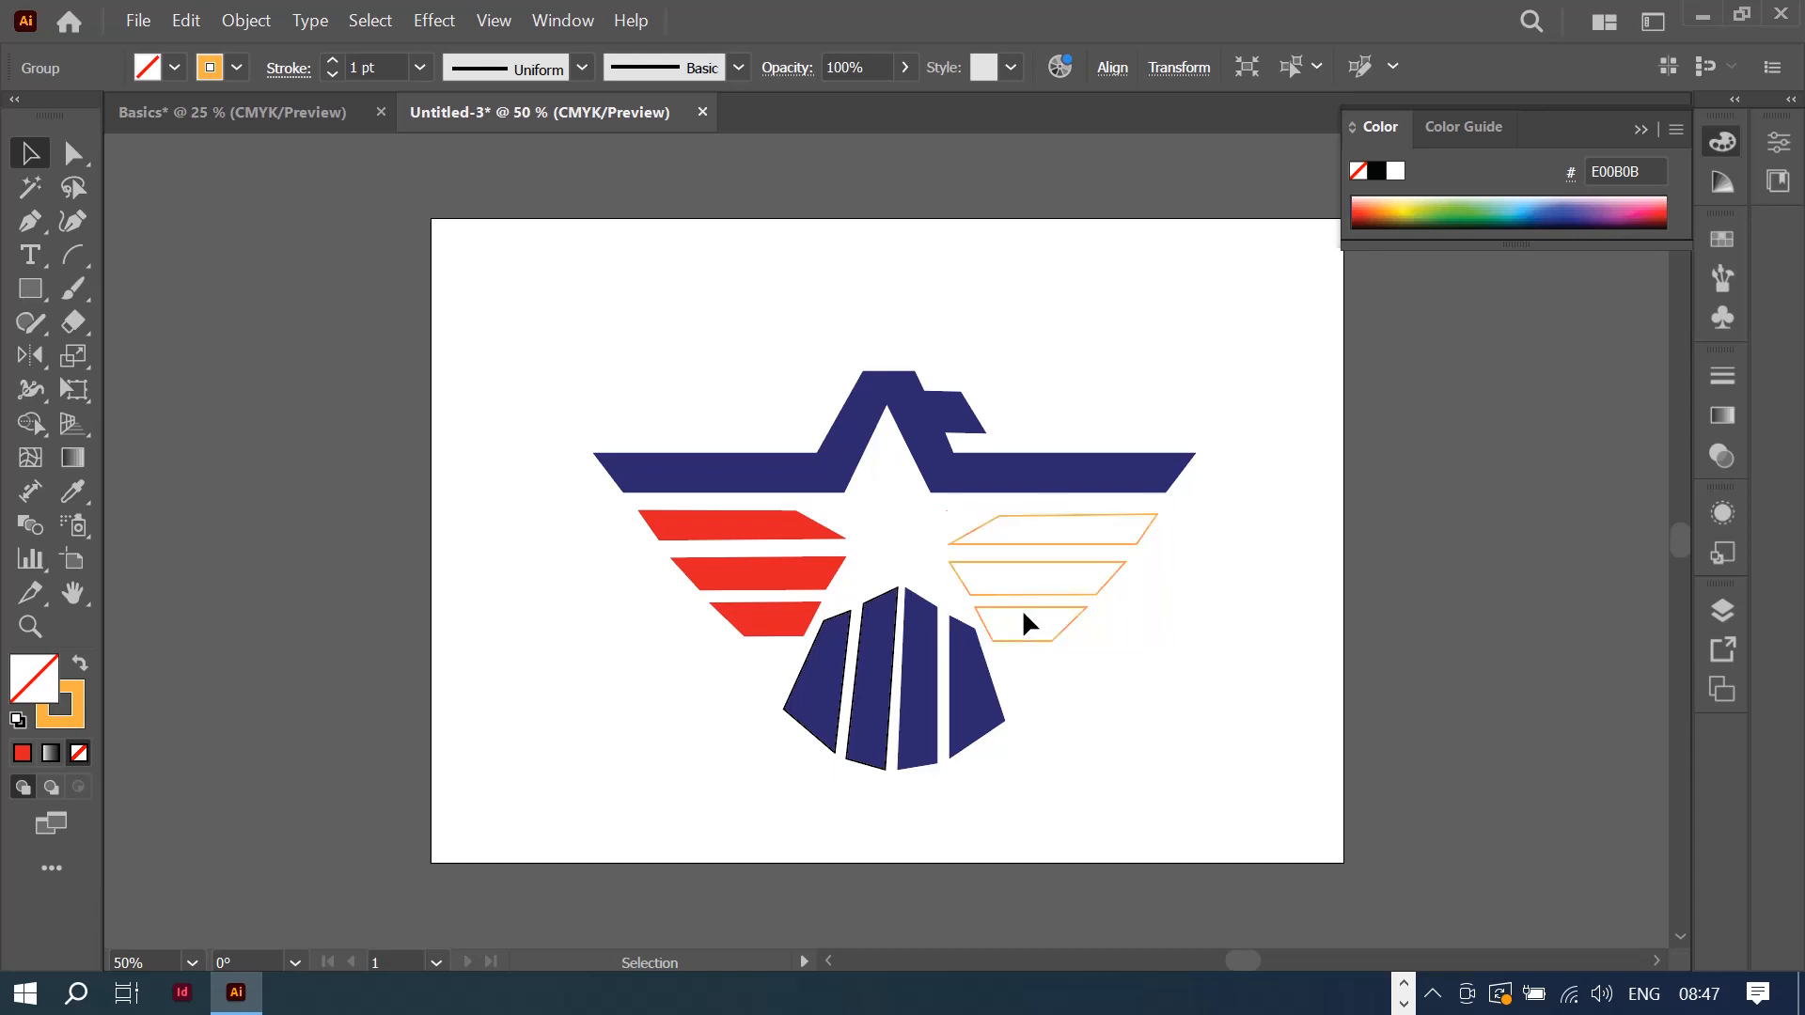
pyautogui.click(174, 66)
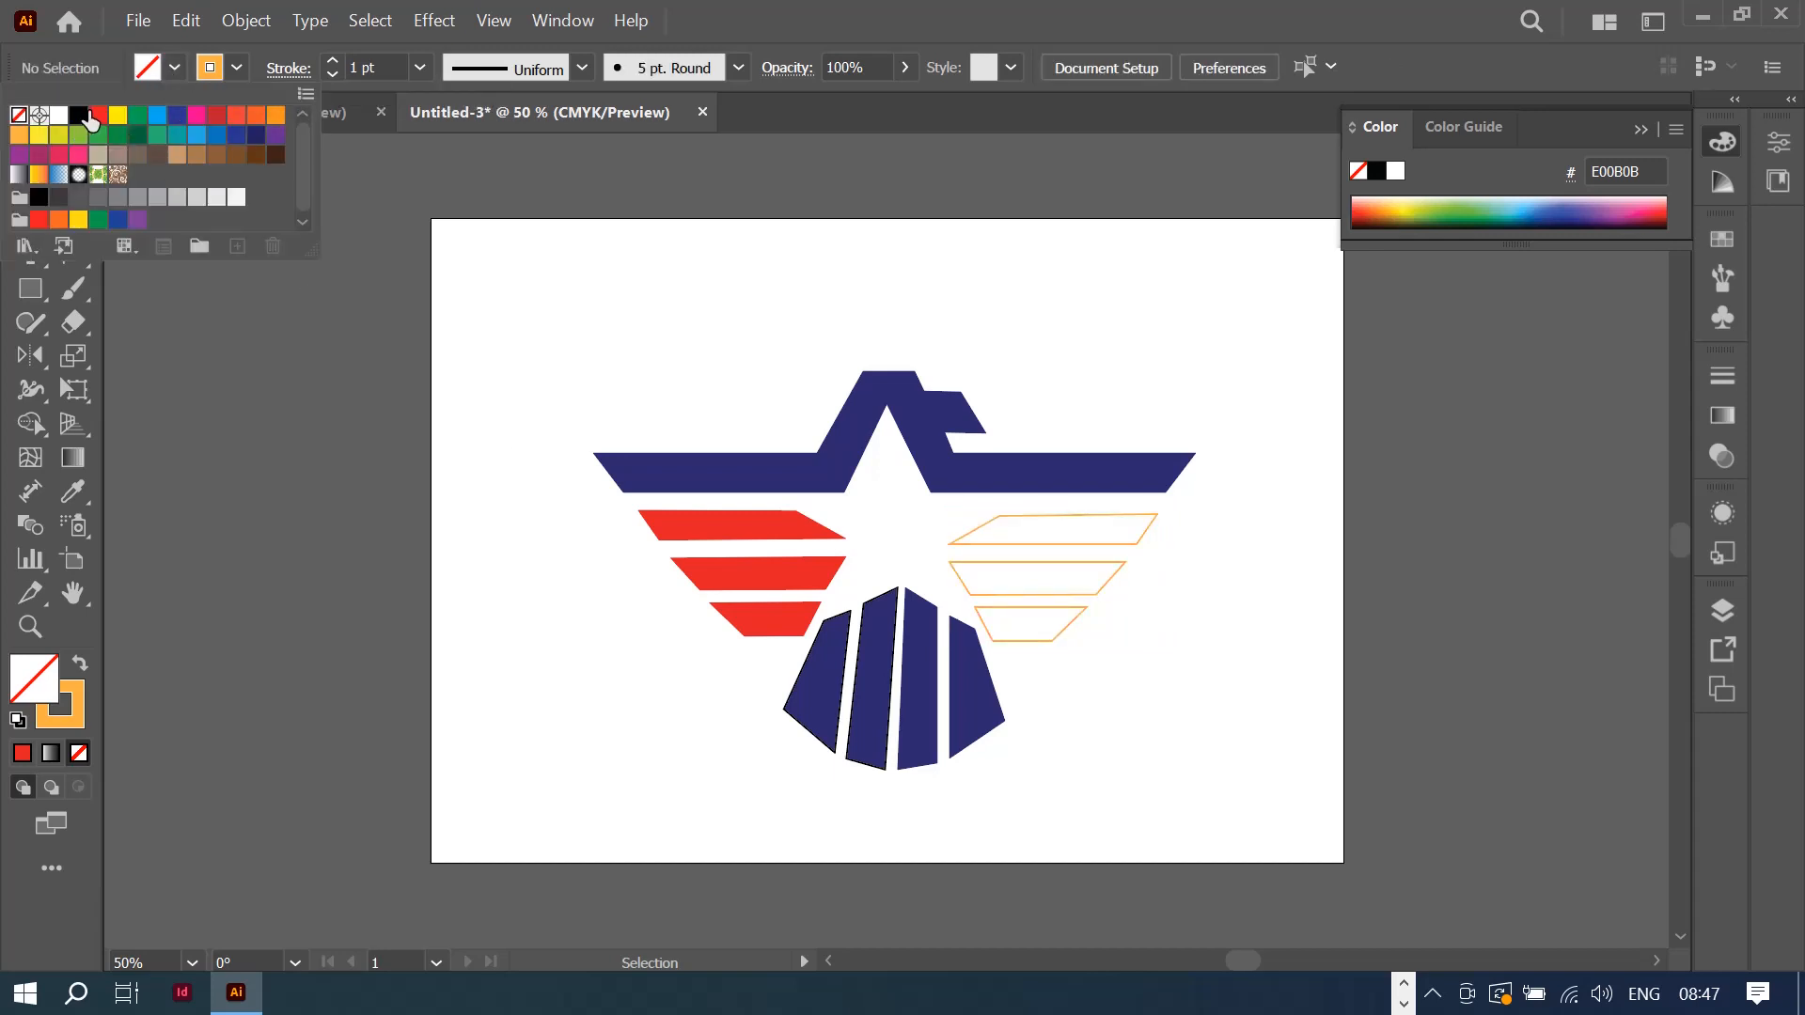
pyautogui.click(98, 117)
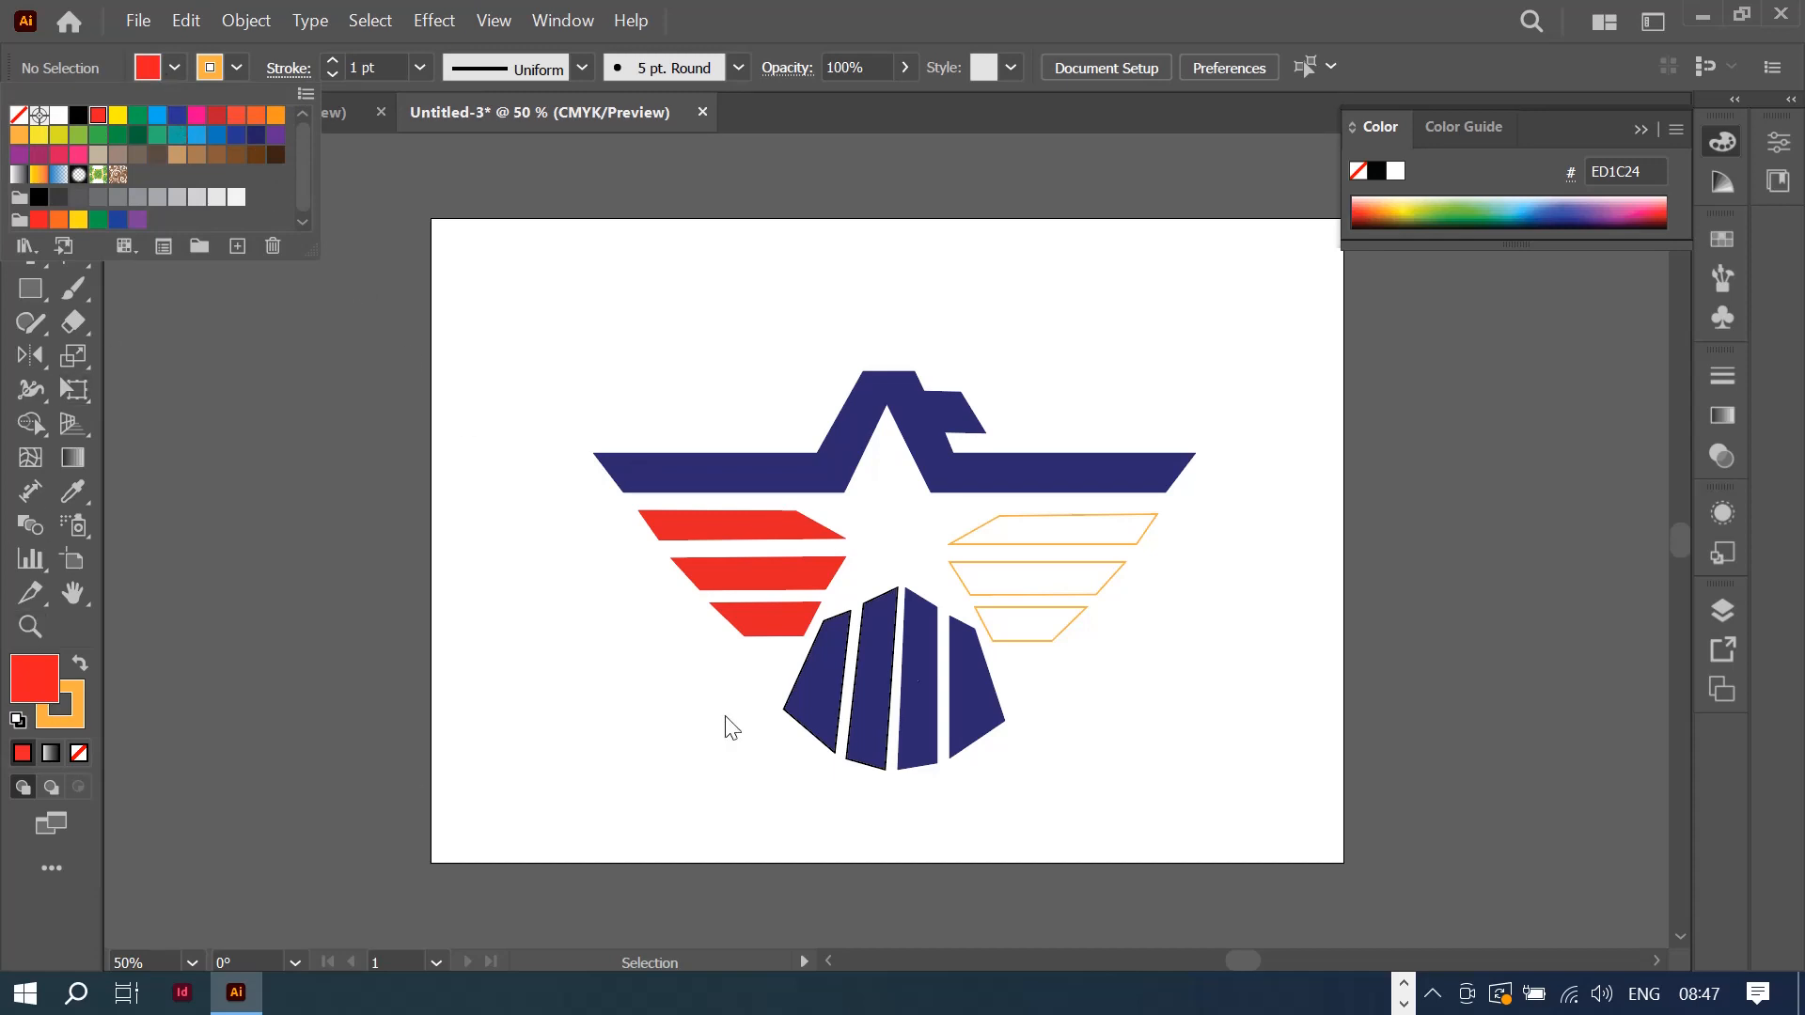
# Step: Fill the right wing feather group with red E51010, and copy the left wing feathers' appearance onto it with the Eyedropper
pyautogui.click(1008, 575)
pyautogui.click(1006, 564)
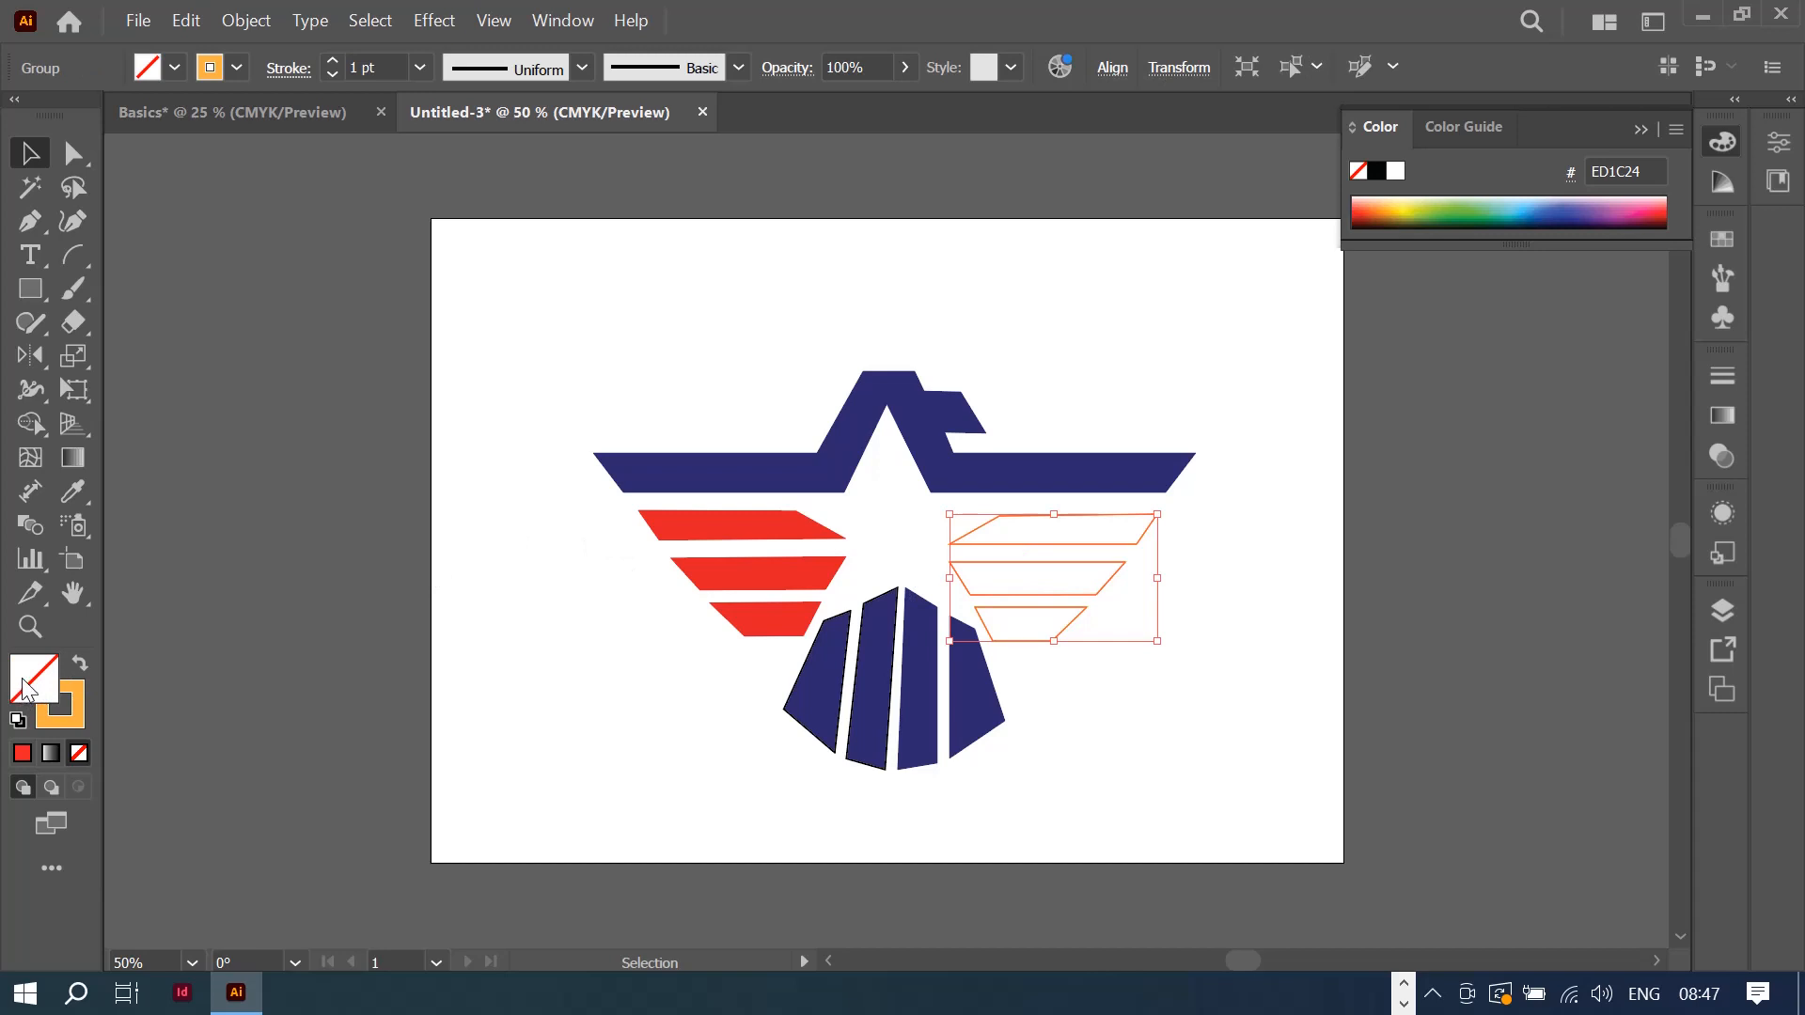
pyautogui.doubleClick(43, 691)
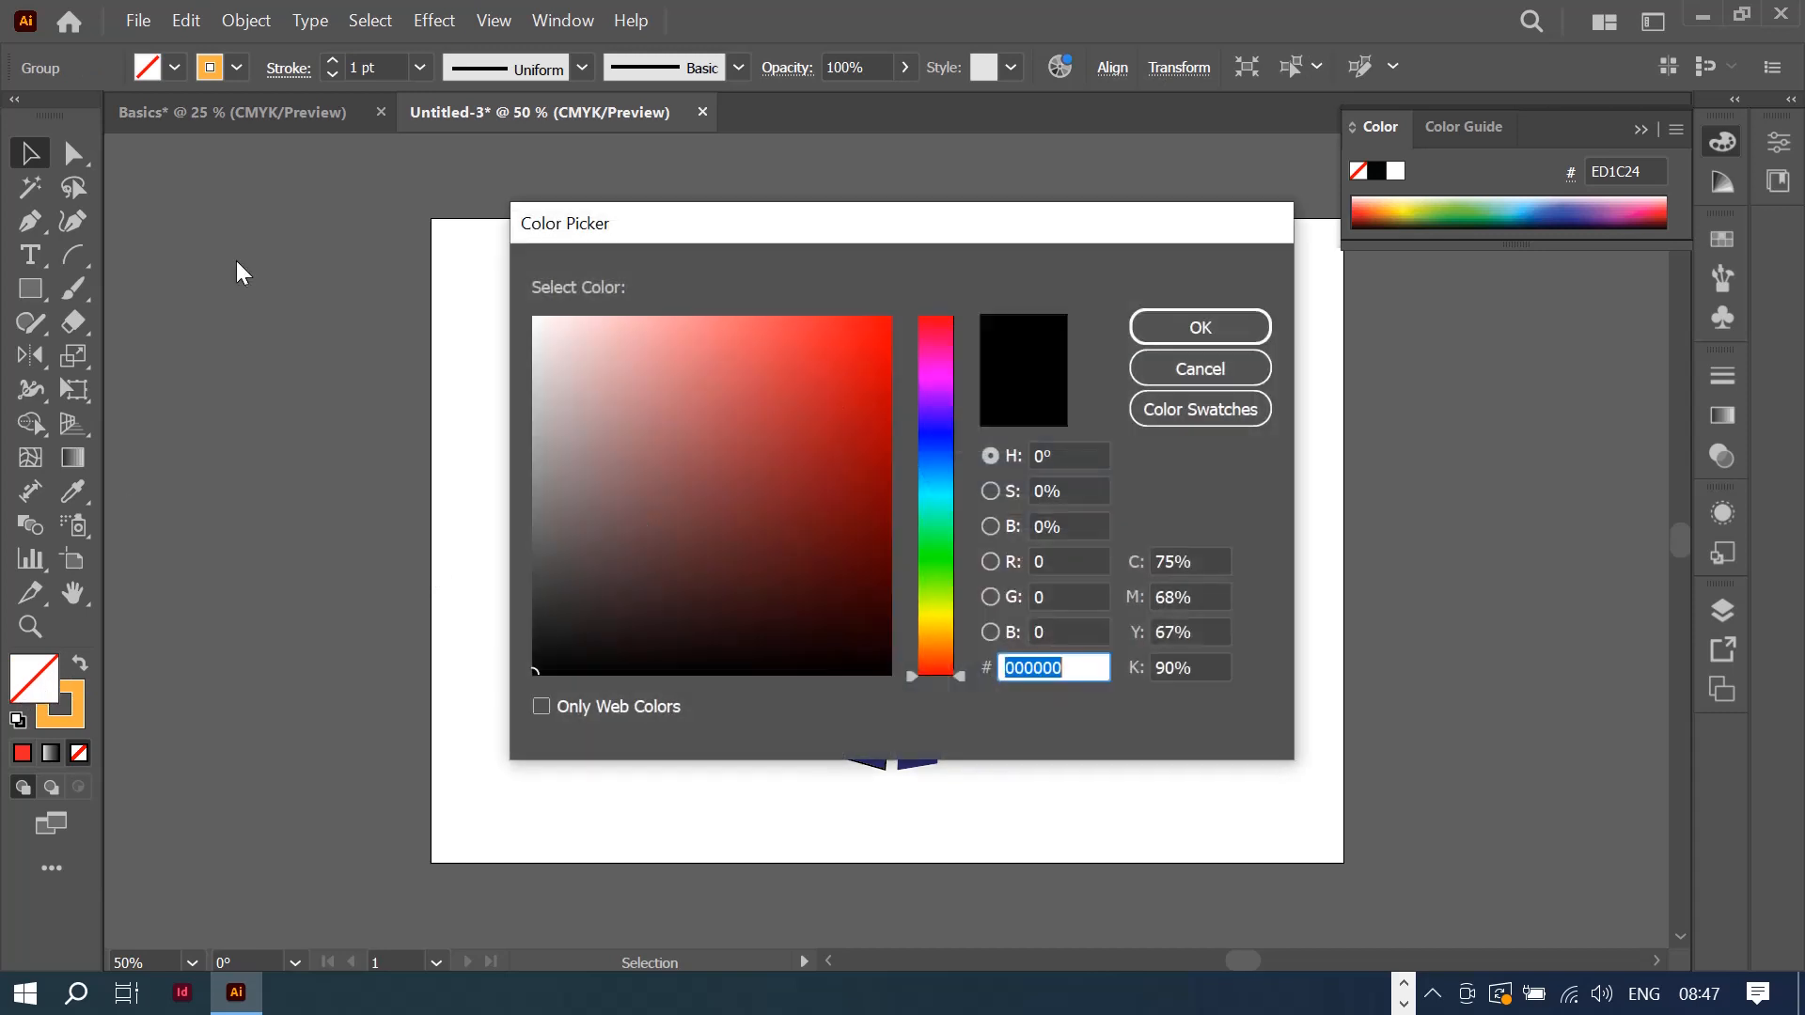
pyautogui.click(865, 352)
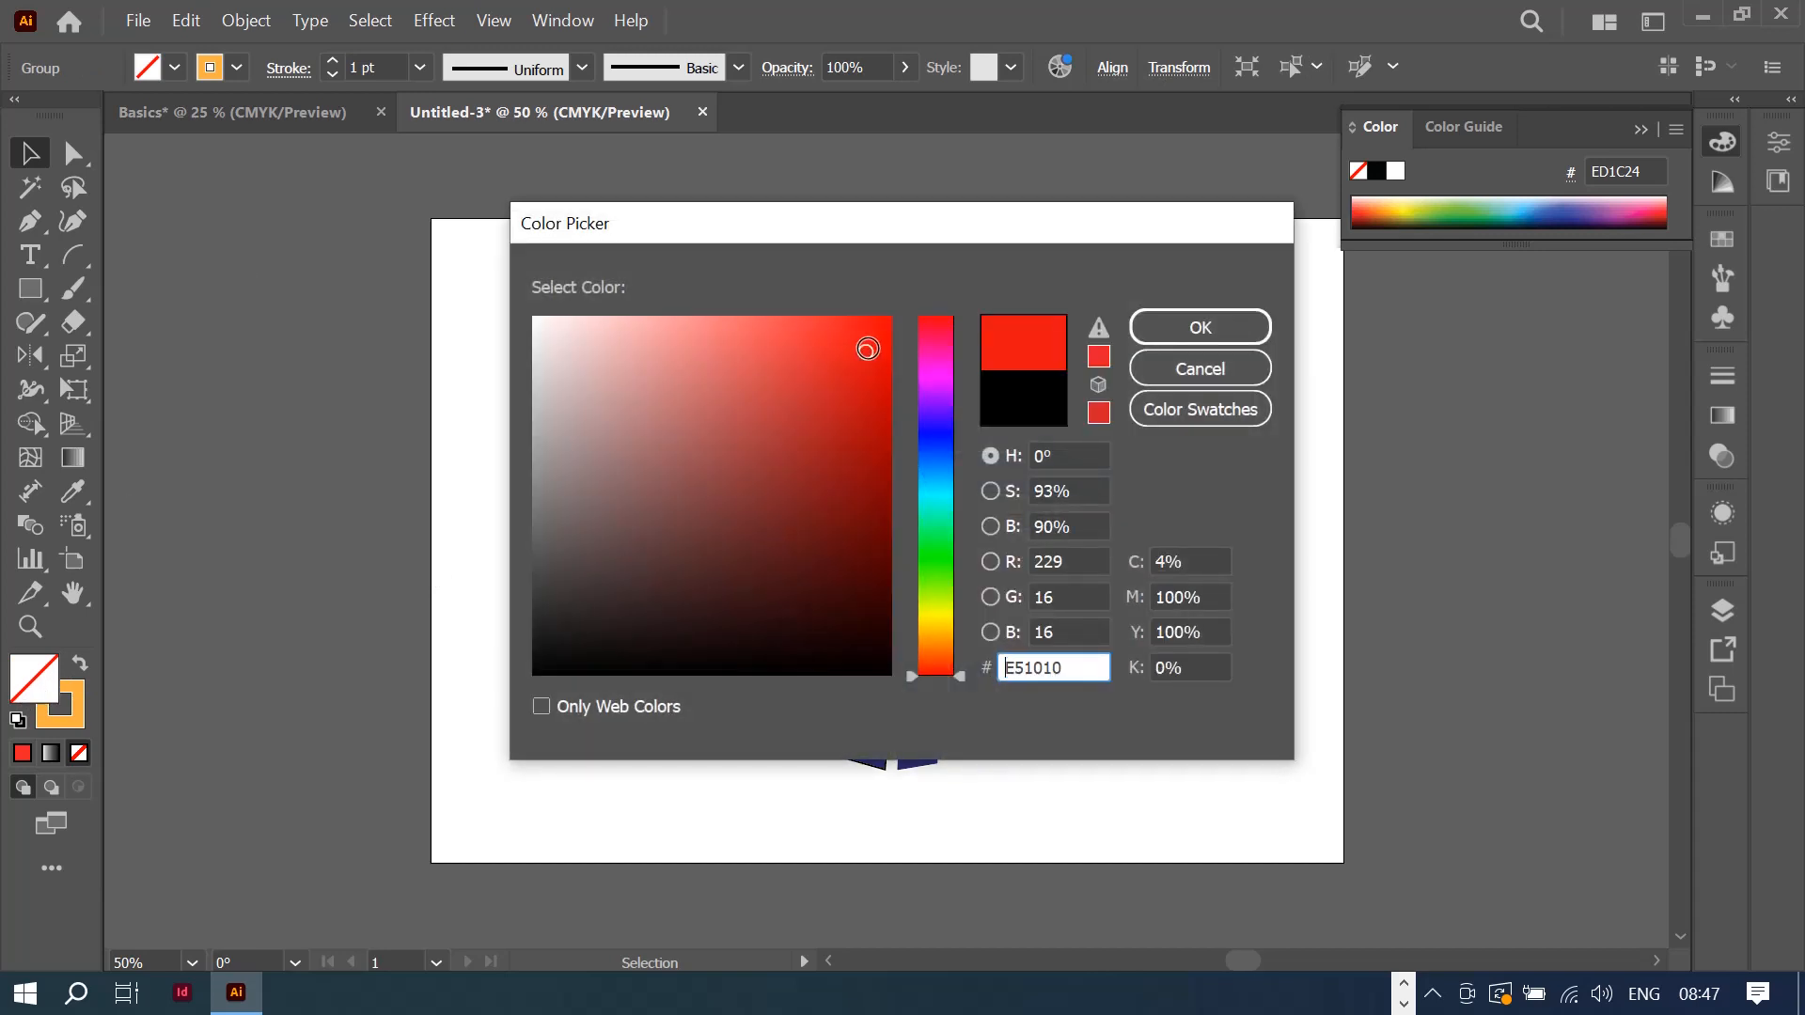
pyautogui.click(1149, 321)
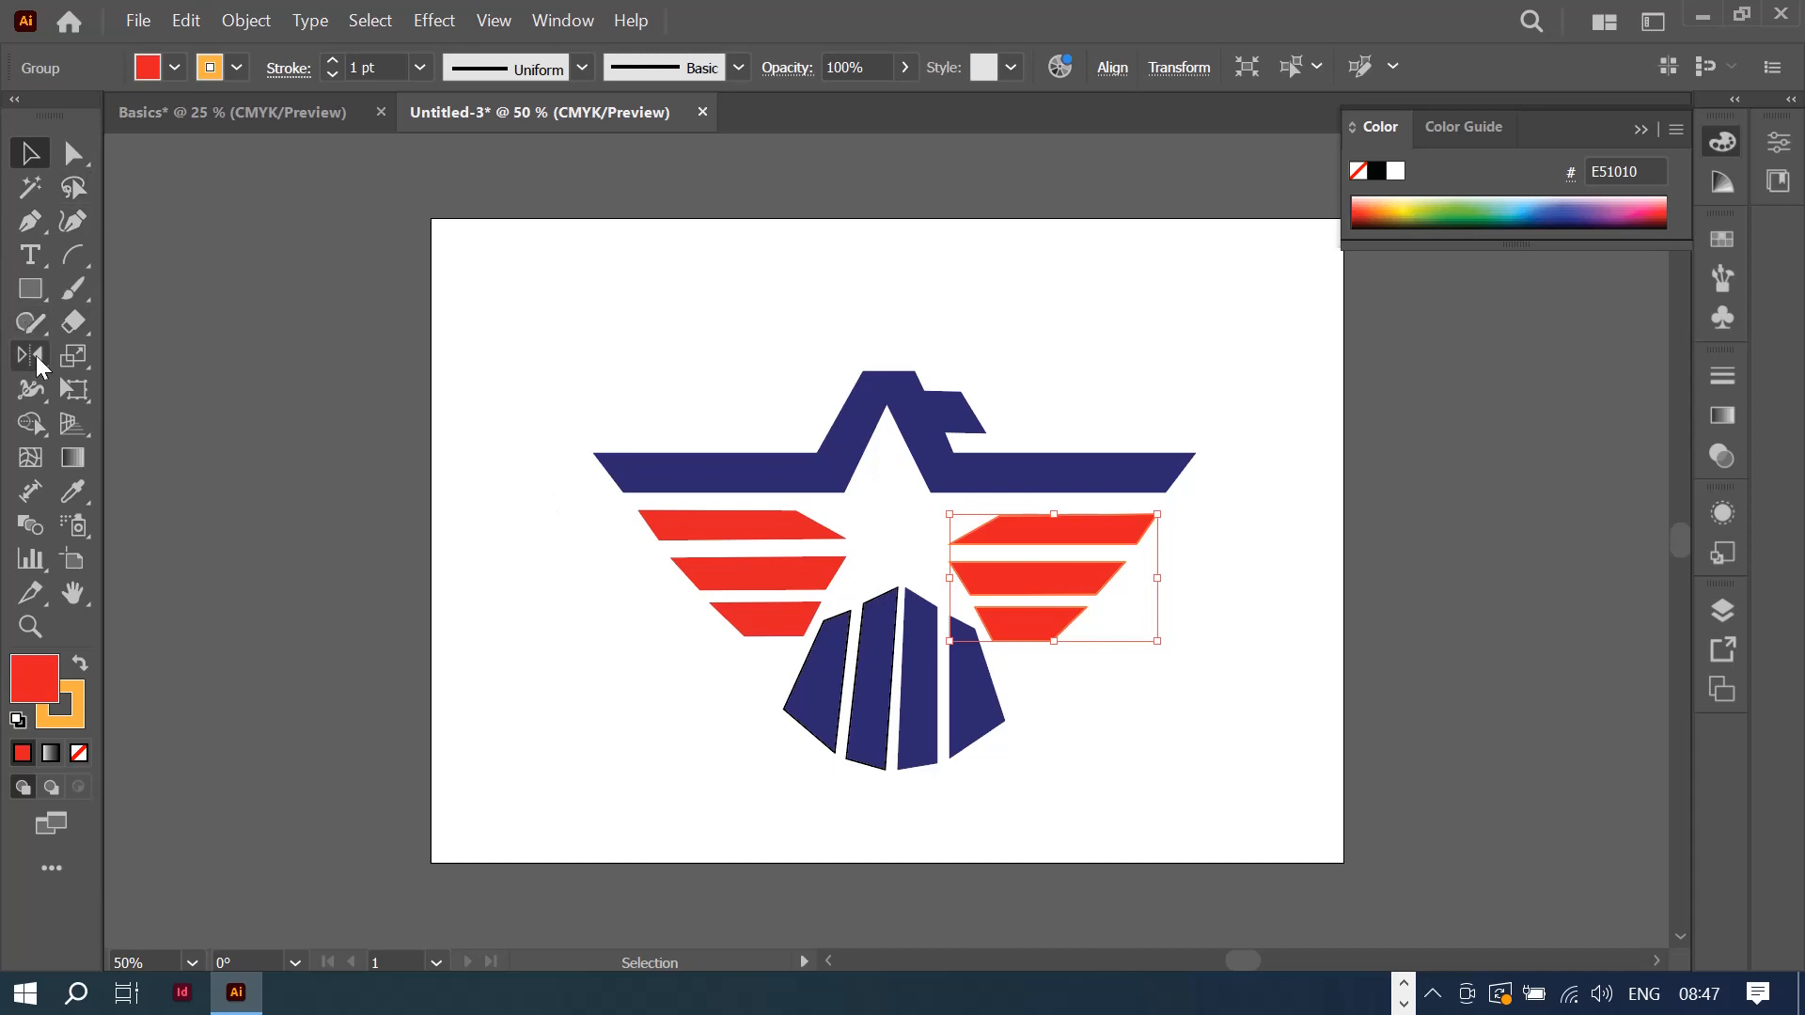
pyautogui.click(77, 498)
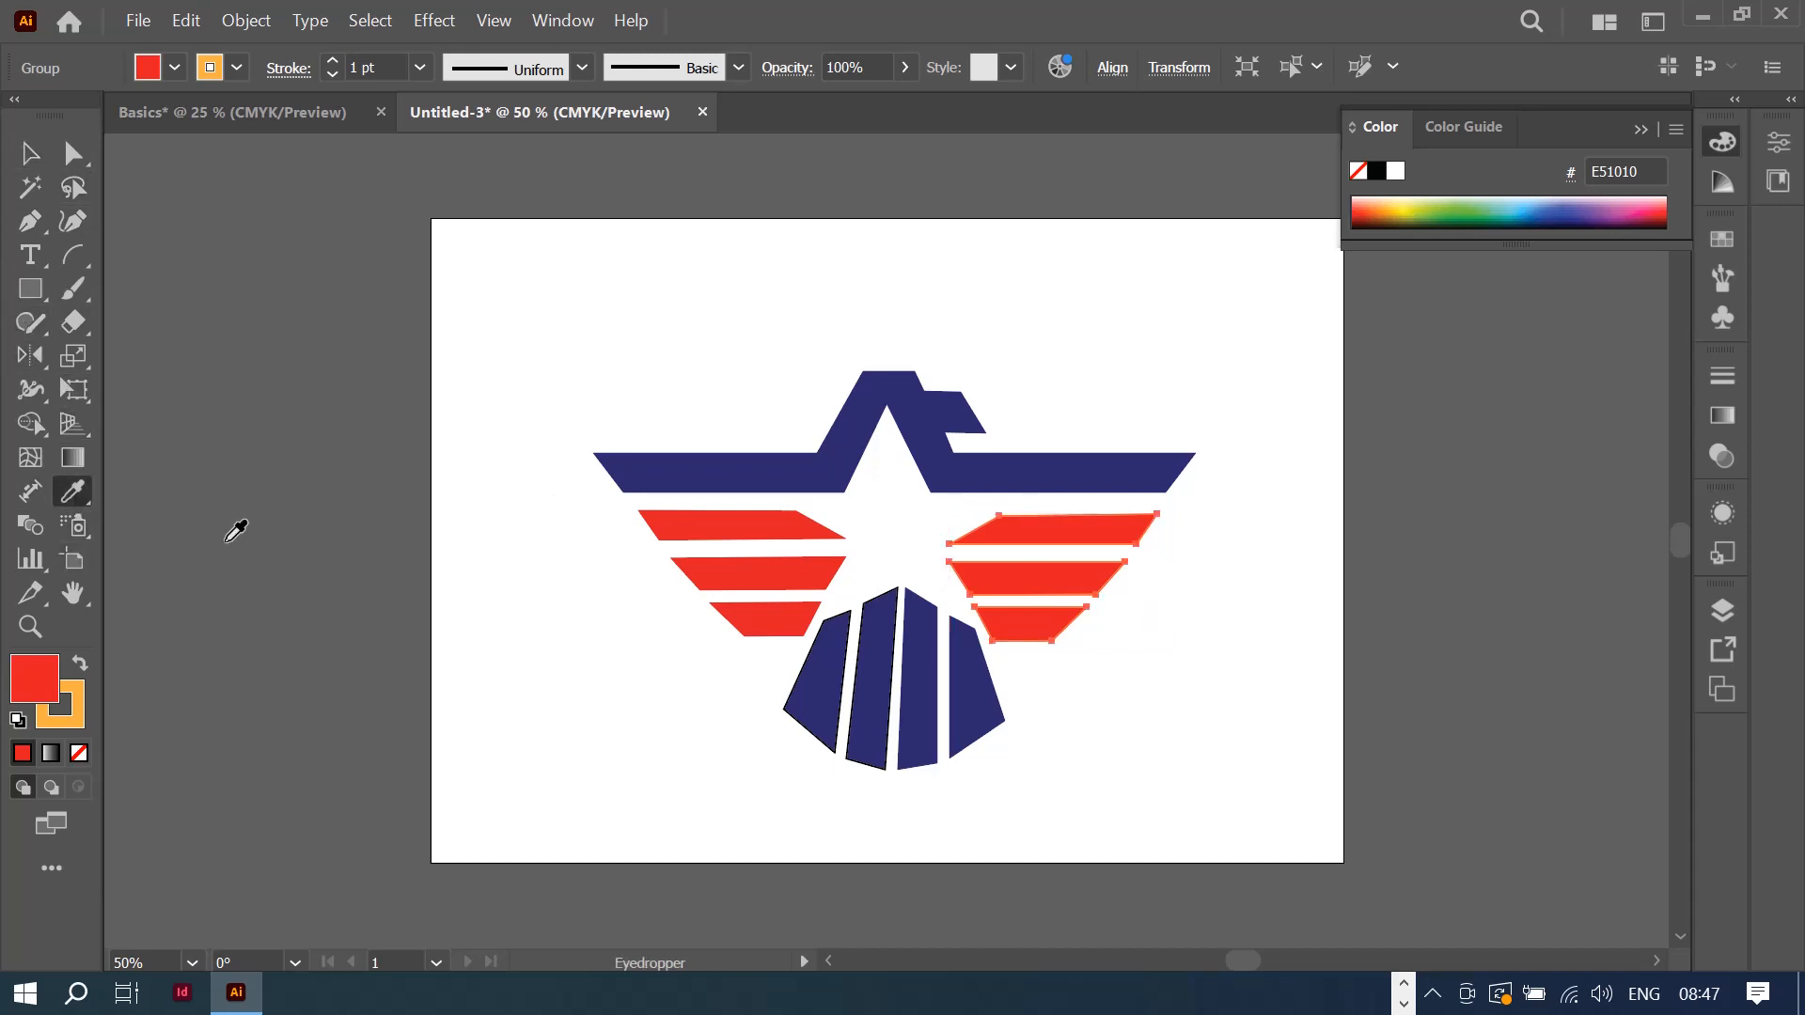
pyautogui.click(742, 515)
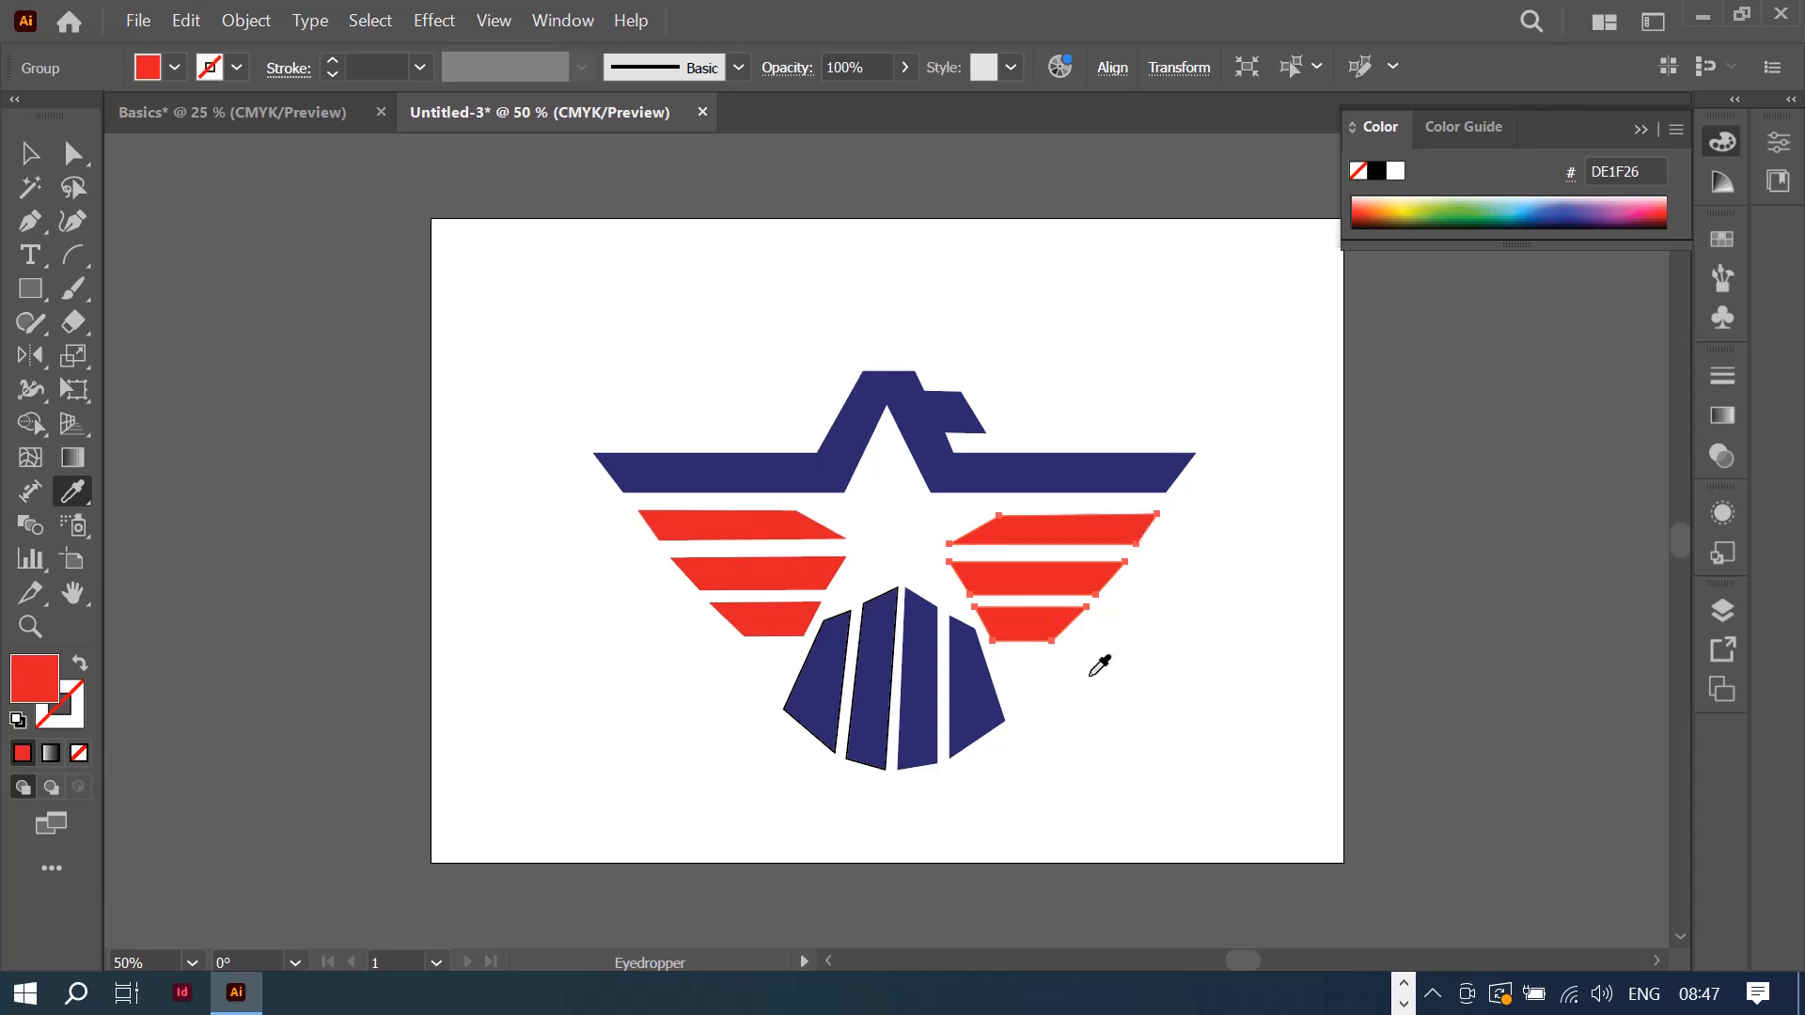
pyautogui.click(29, 153)
pyautogui.click(986, 737)
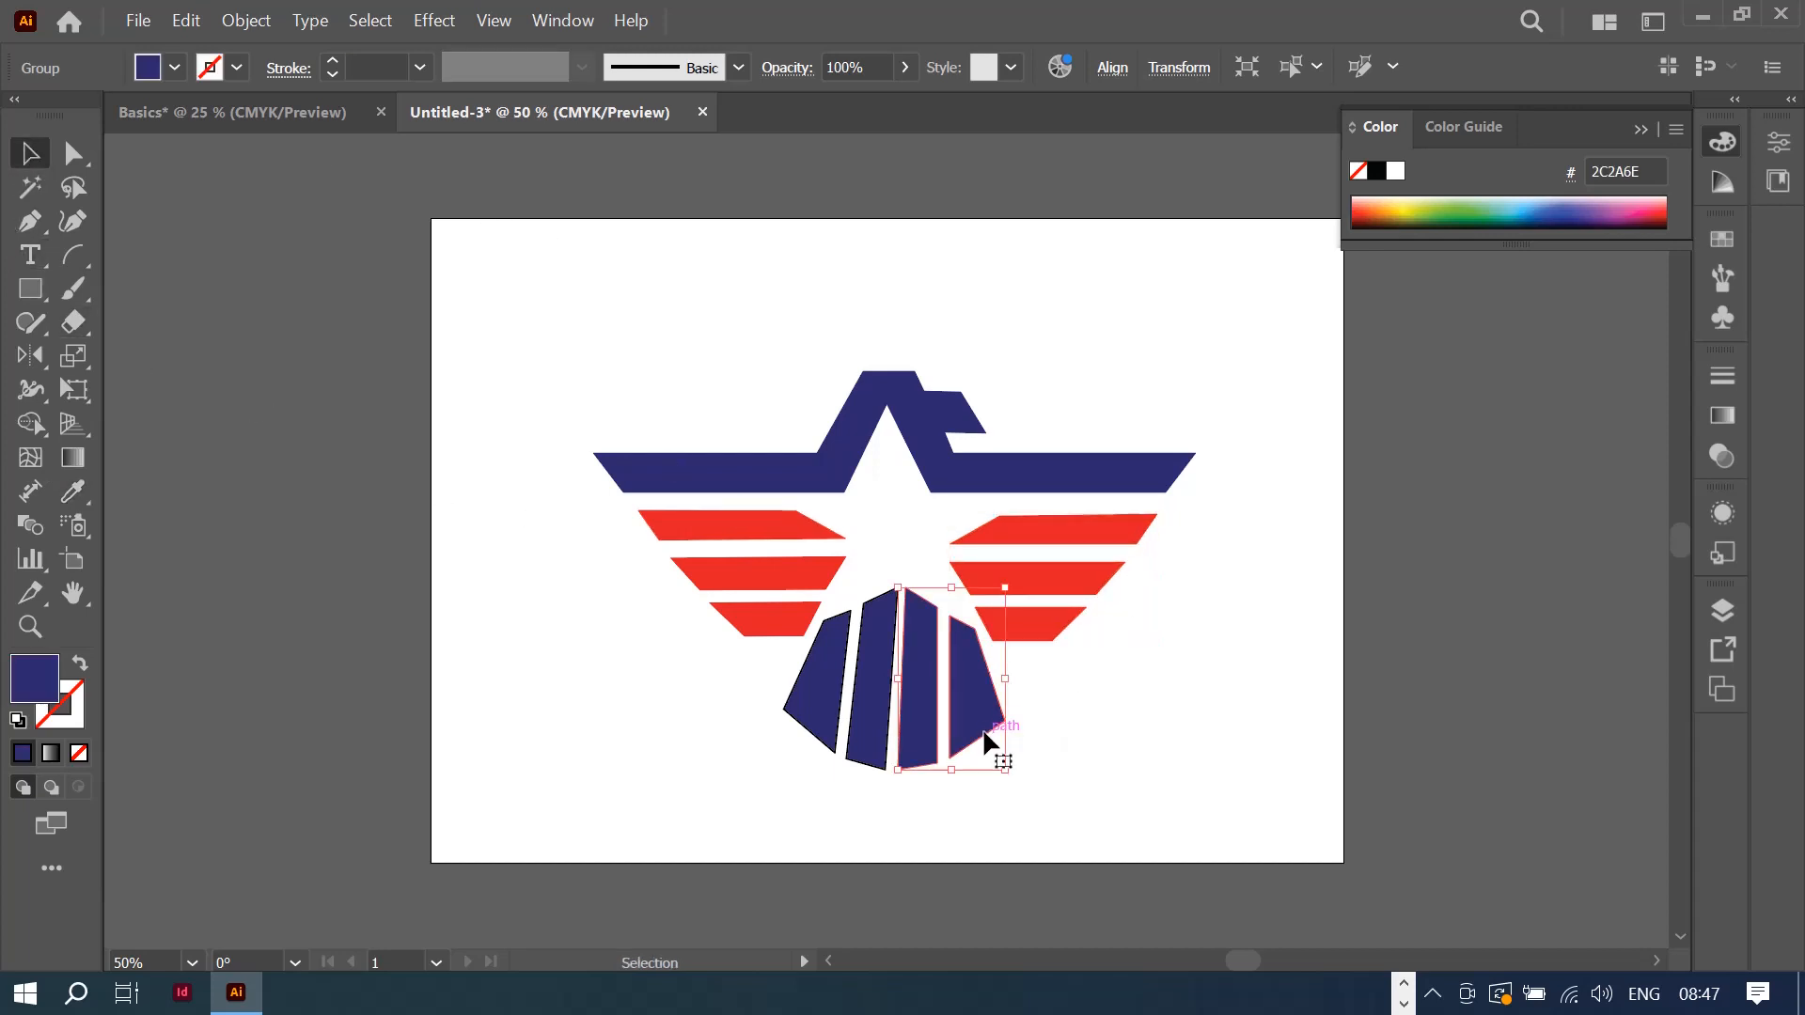
pyautogui.click(1022, 472)
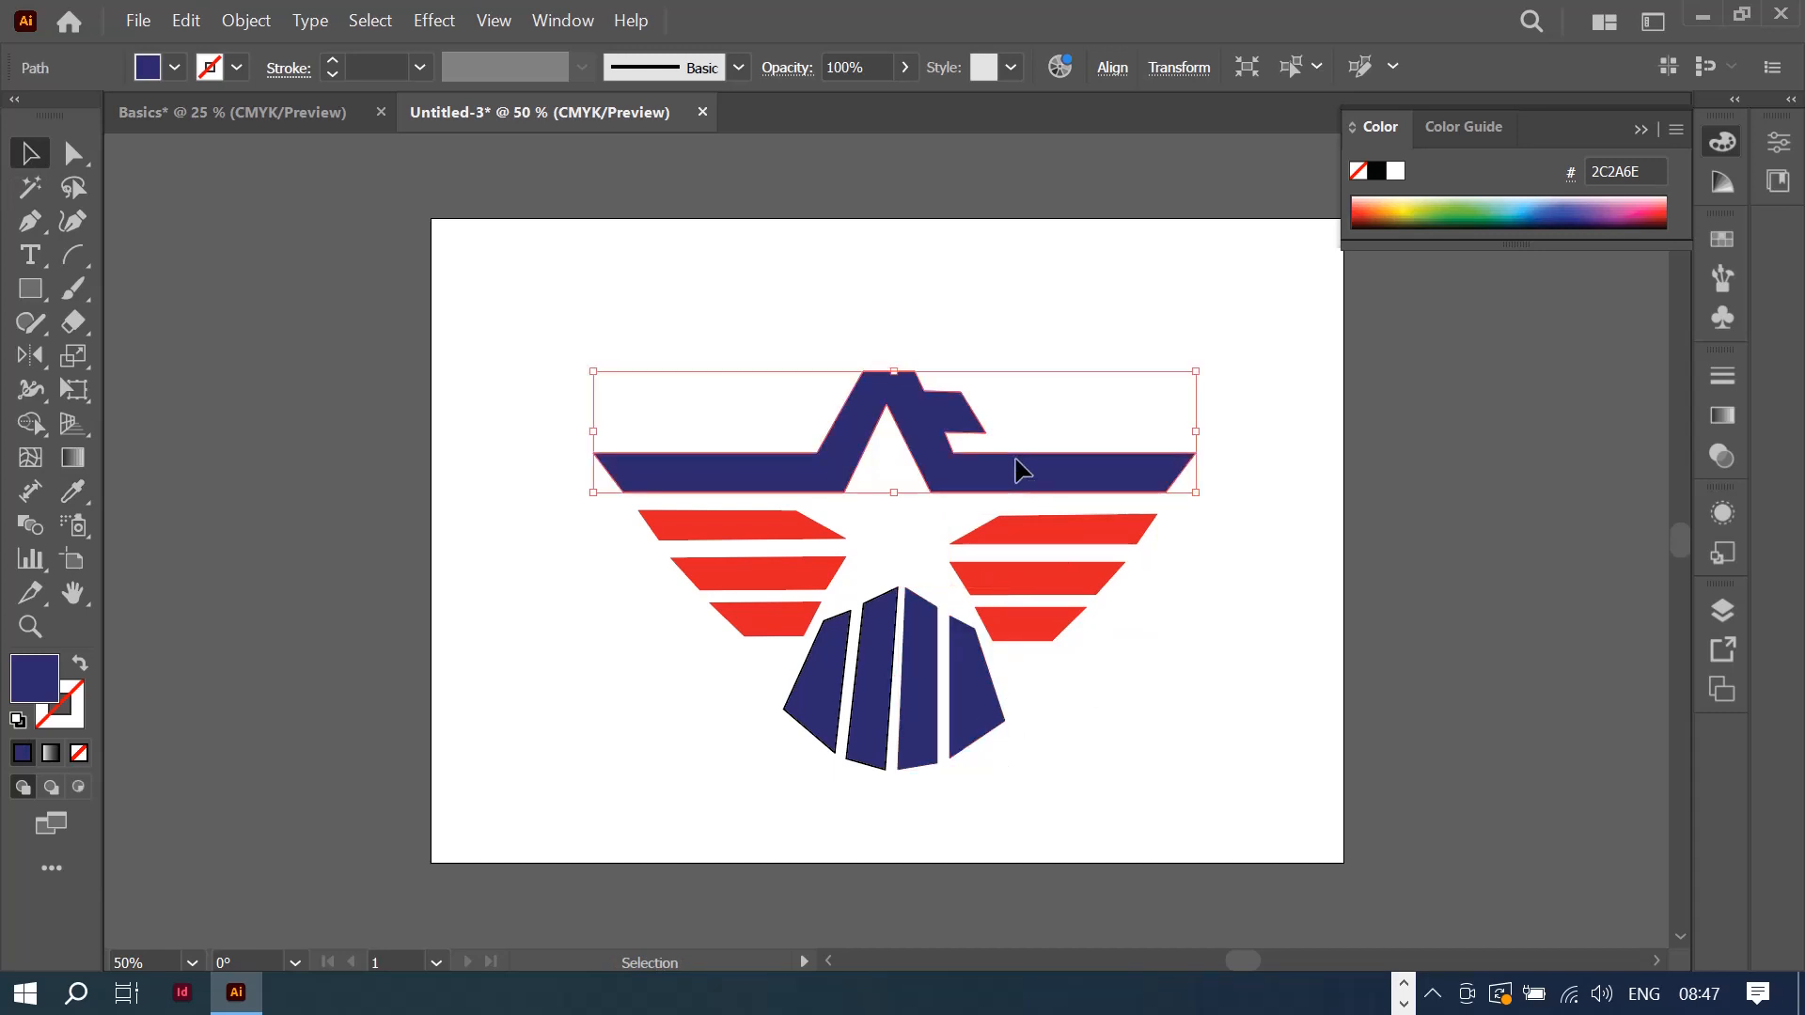
pyautogui.click(786, 541)
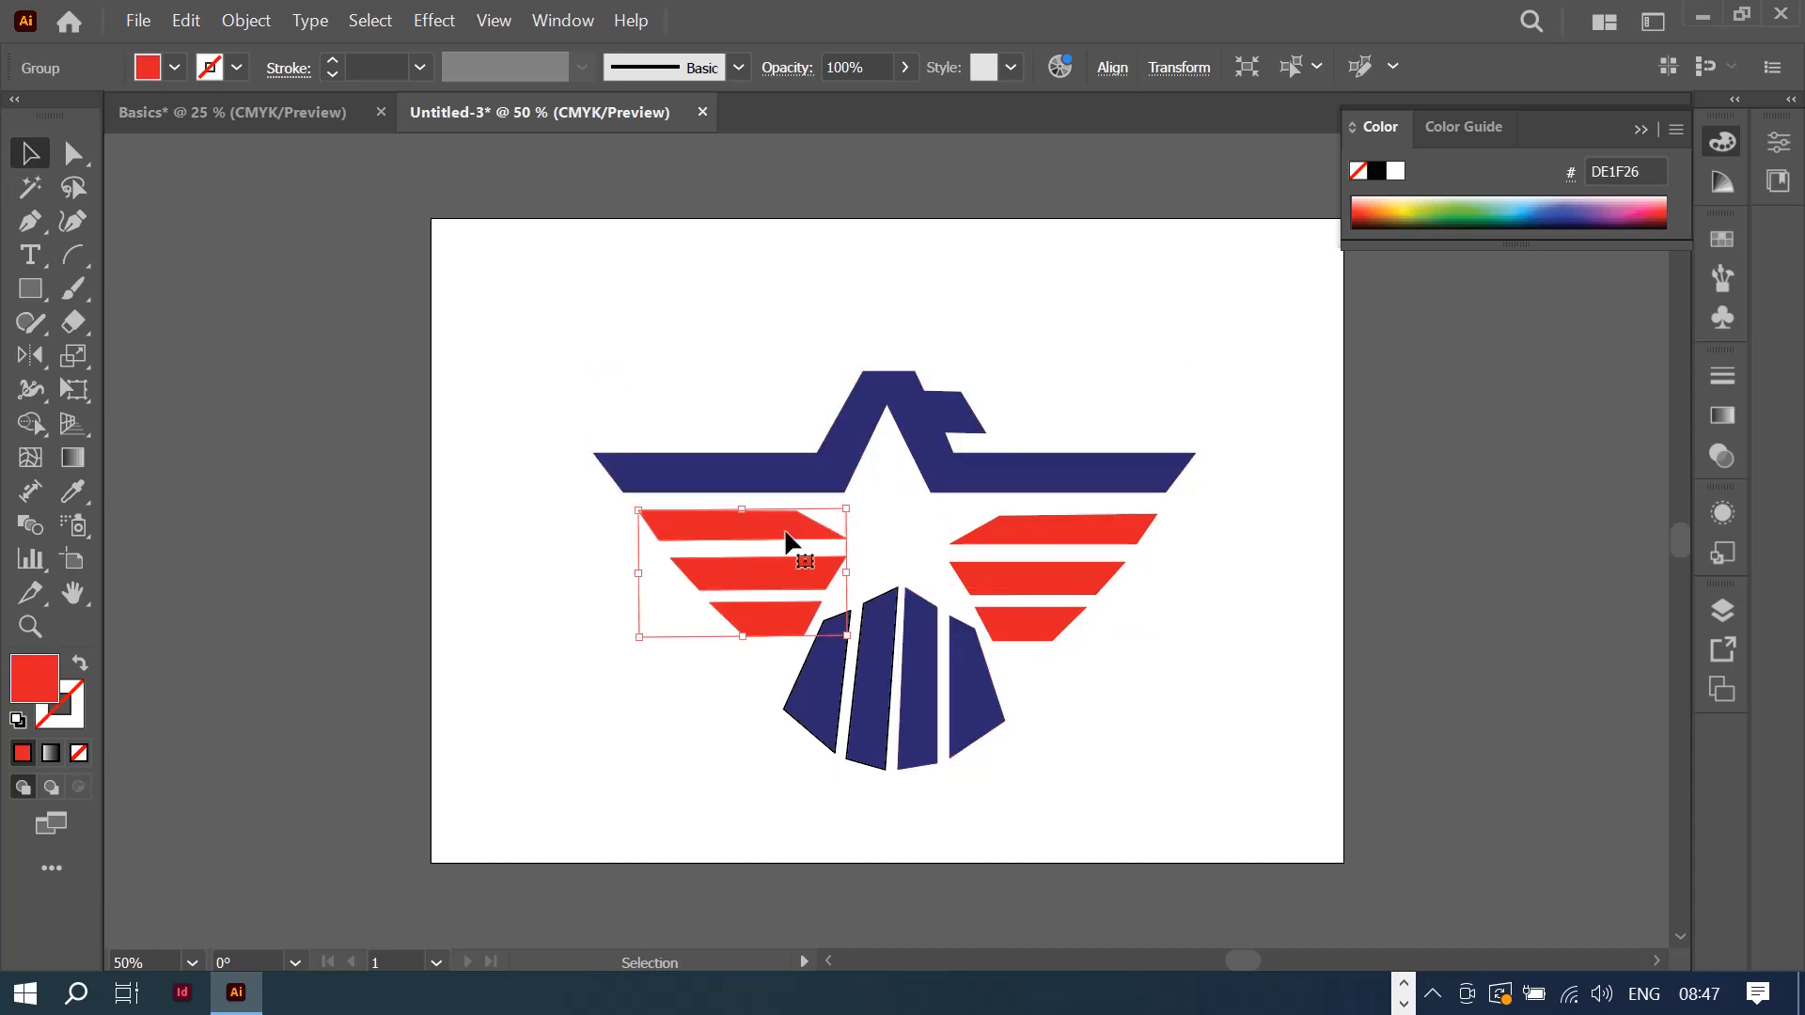
pyautogui.click(1219, 609)
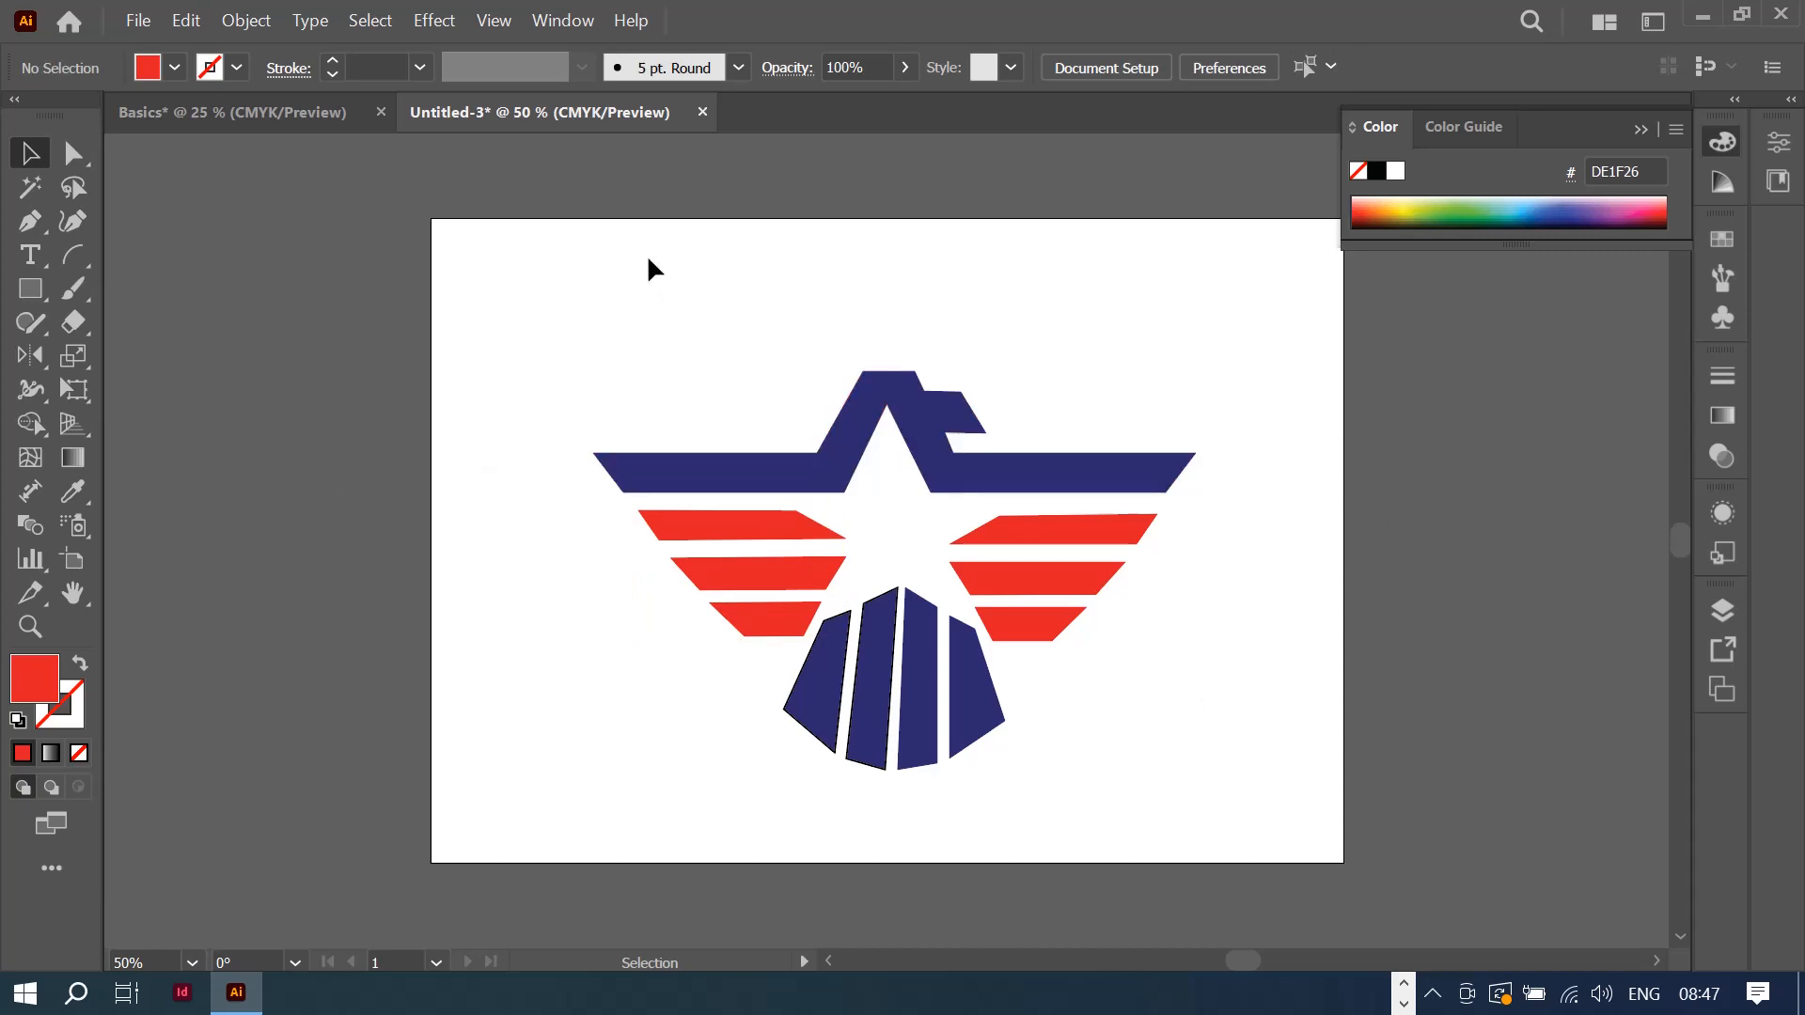
# Step: Select all parts of the bird logo and group them
pyautogui.moveTo(521, 265); pyautogui.dragTo(1196, 804)
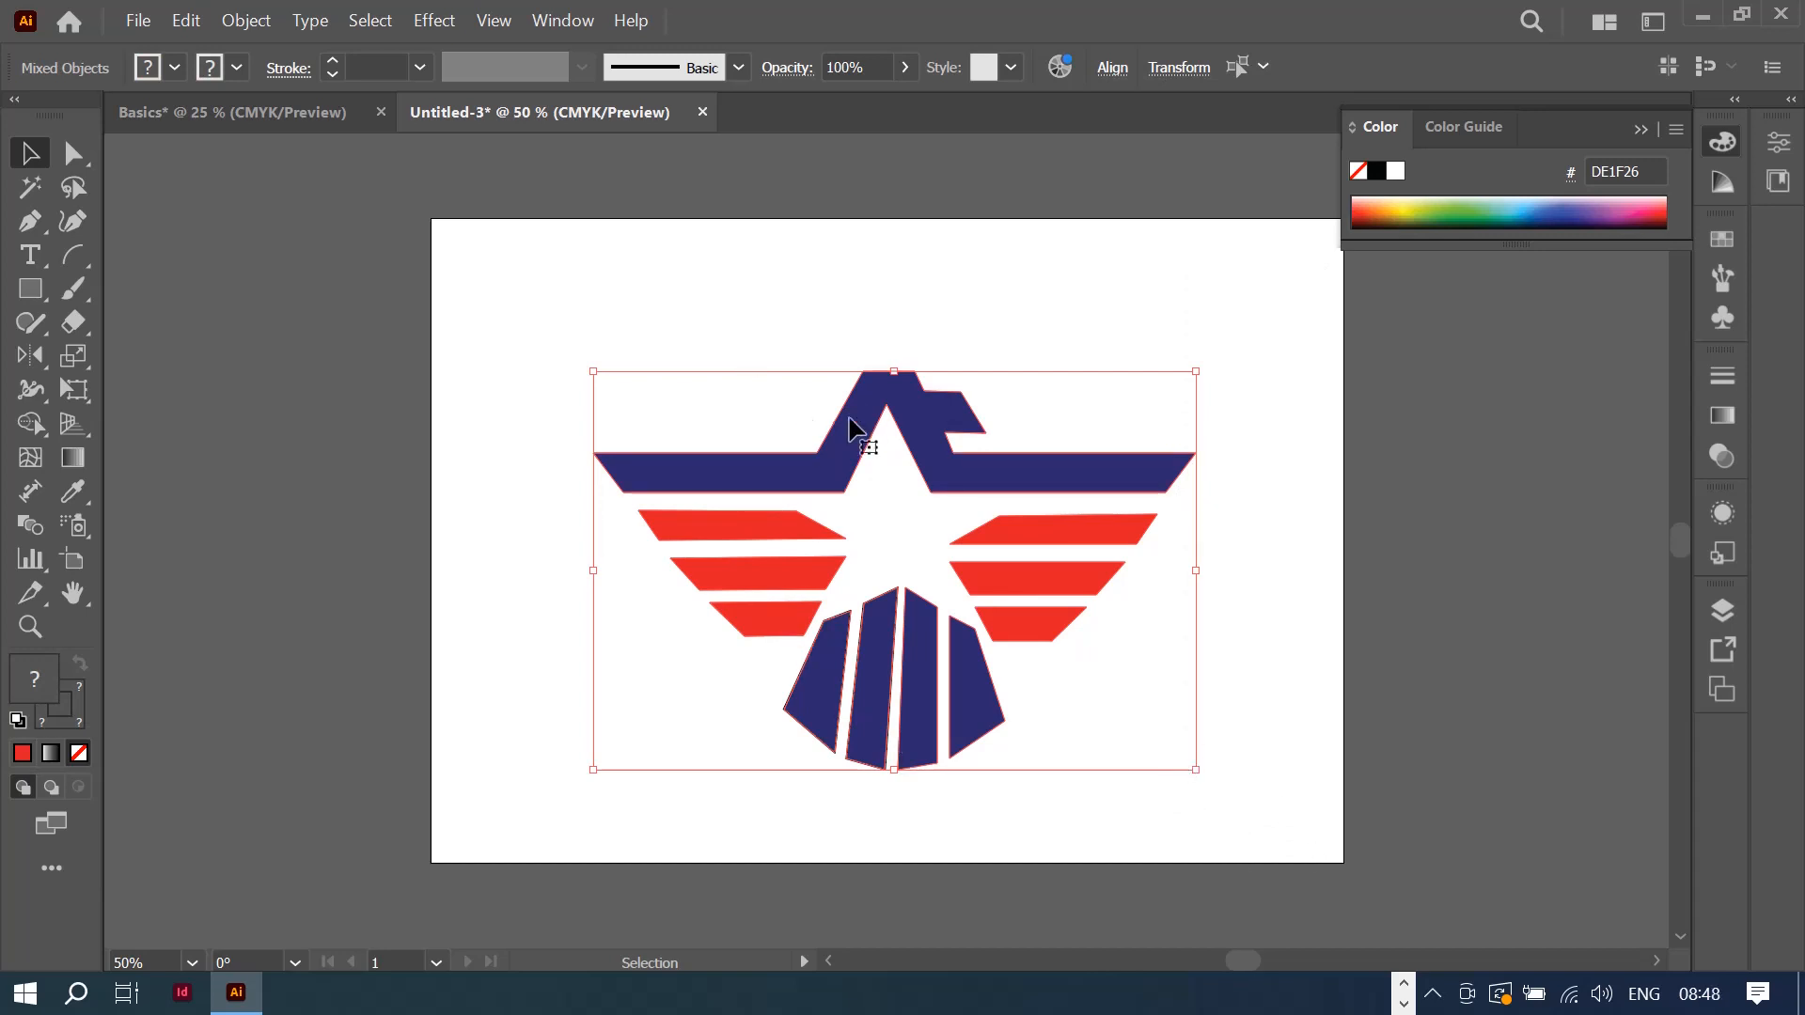
pyautogui.click(536, 322)
pyautogui.moveTo(711, 448); pyautogui.dragTo(1222, 823)
pyautogui.rightClick(990, 689)
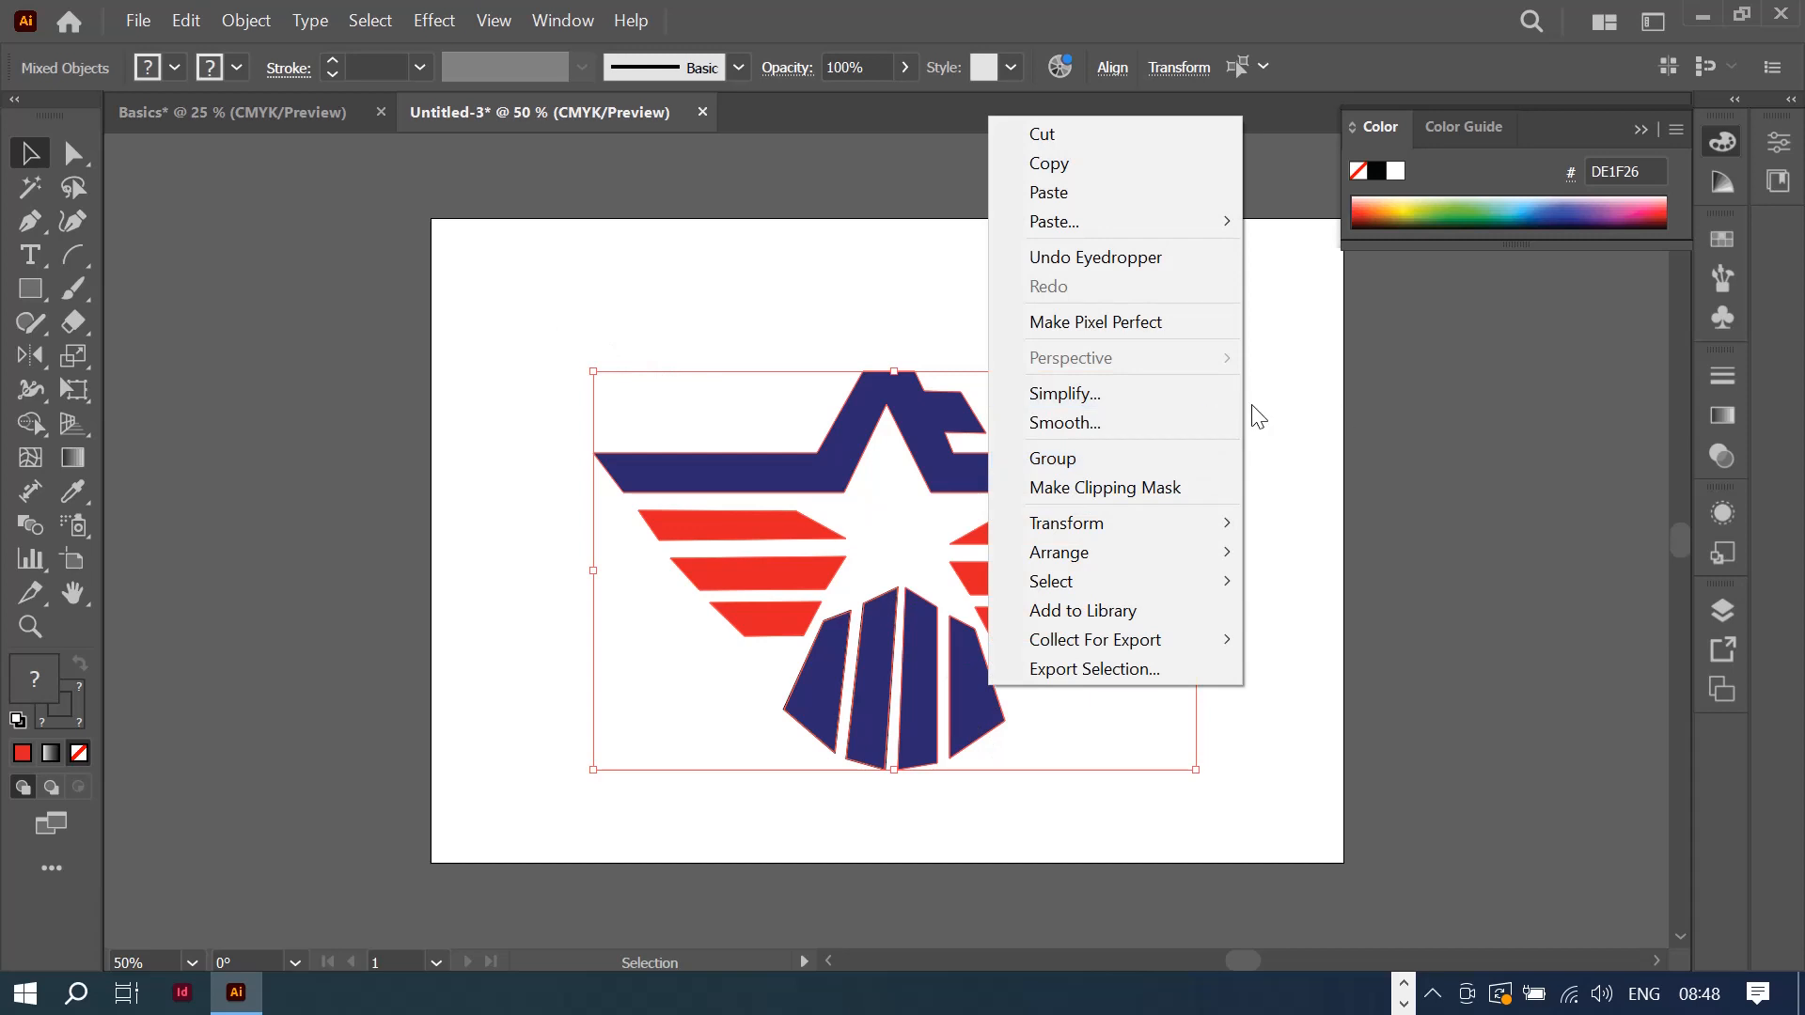
pyautogui.click(1054, 462)
# Step: Scale the grouped bird logo down proportionally and place it in the upper middle of the artboard, leaving space beneath it
pyautogui.moveTo(949, 477); pyautogui.dragTo(807, 365)
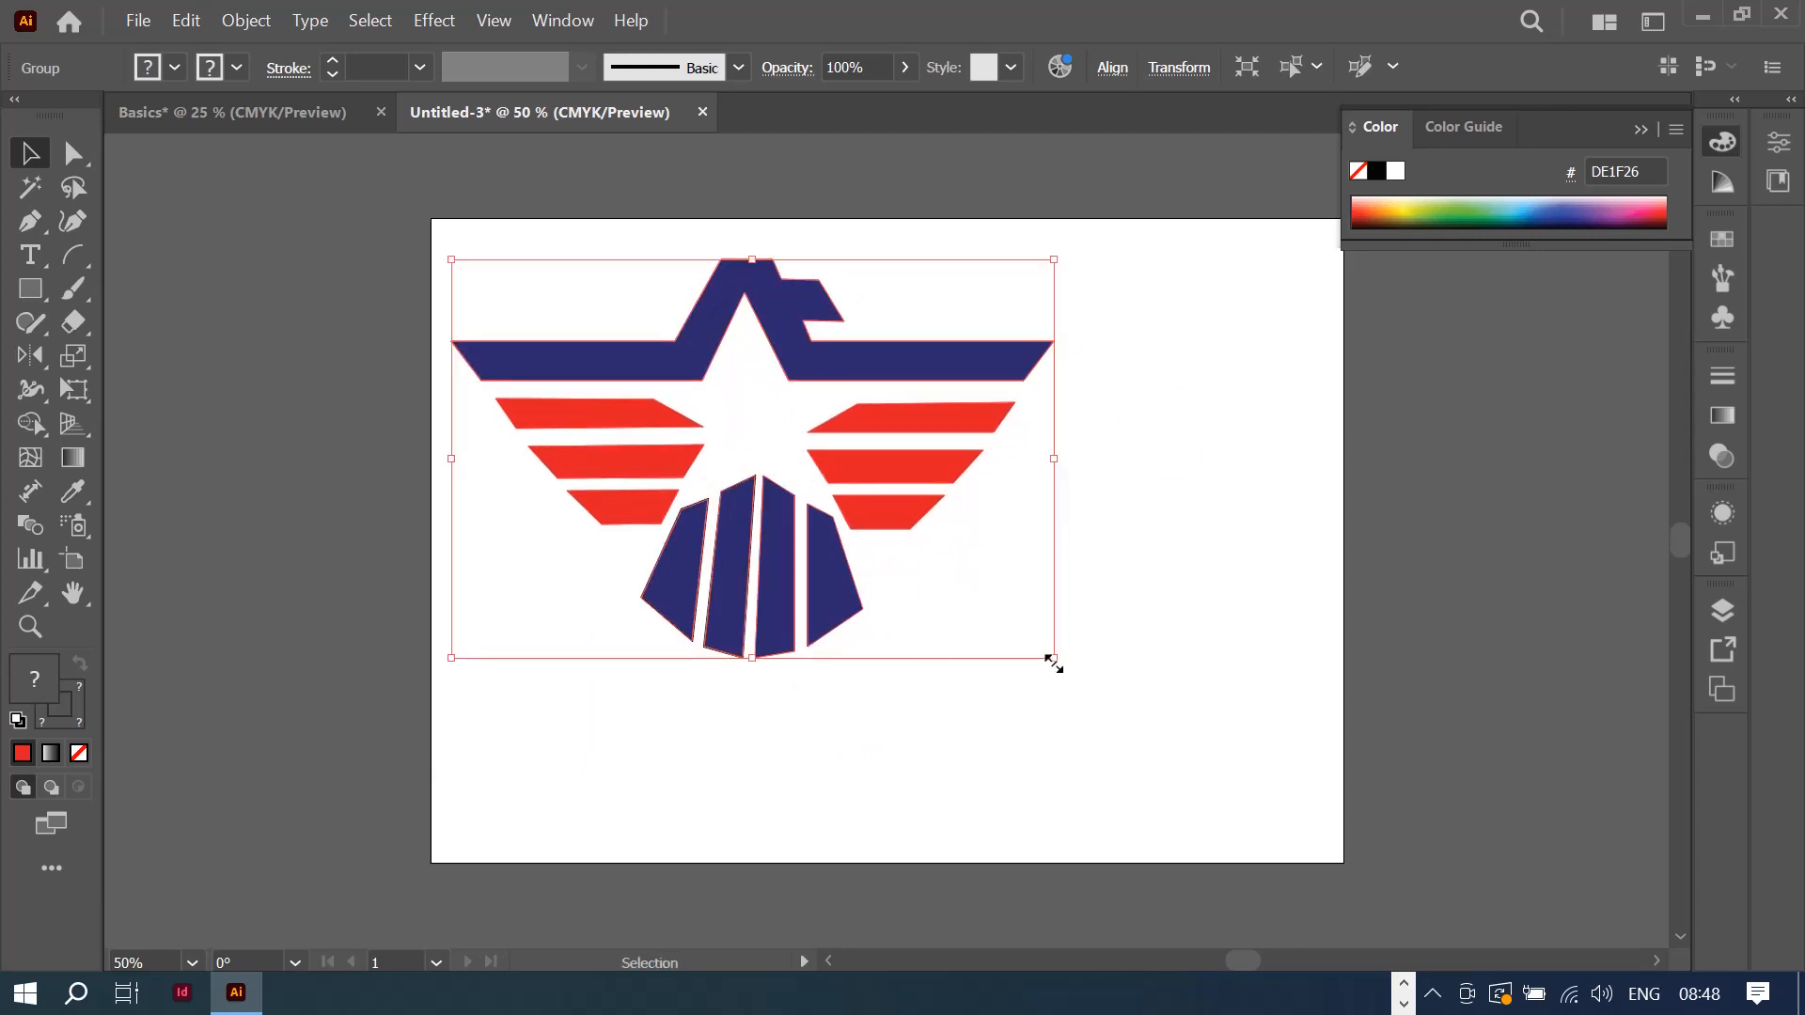
pyautogui.press('shift')
pyautogui.moveTo(1054, 657); pyautogui.dragTo(905, 576)
pyautogui.moveTo(763, 428); pyautogui.dragTo(955, 482)
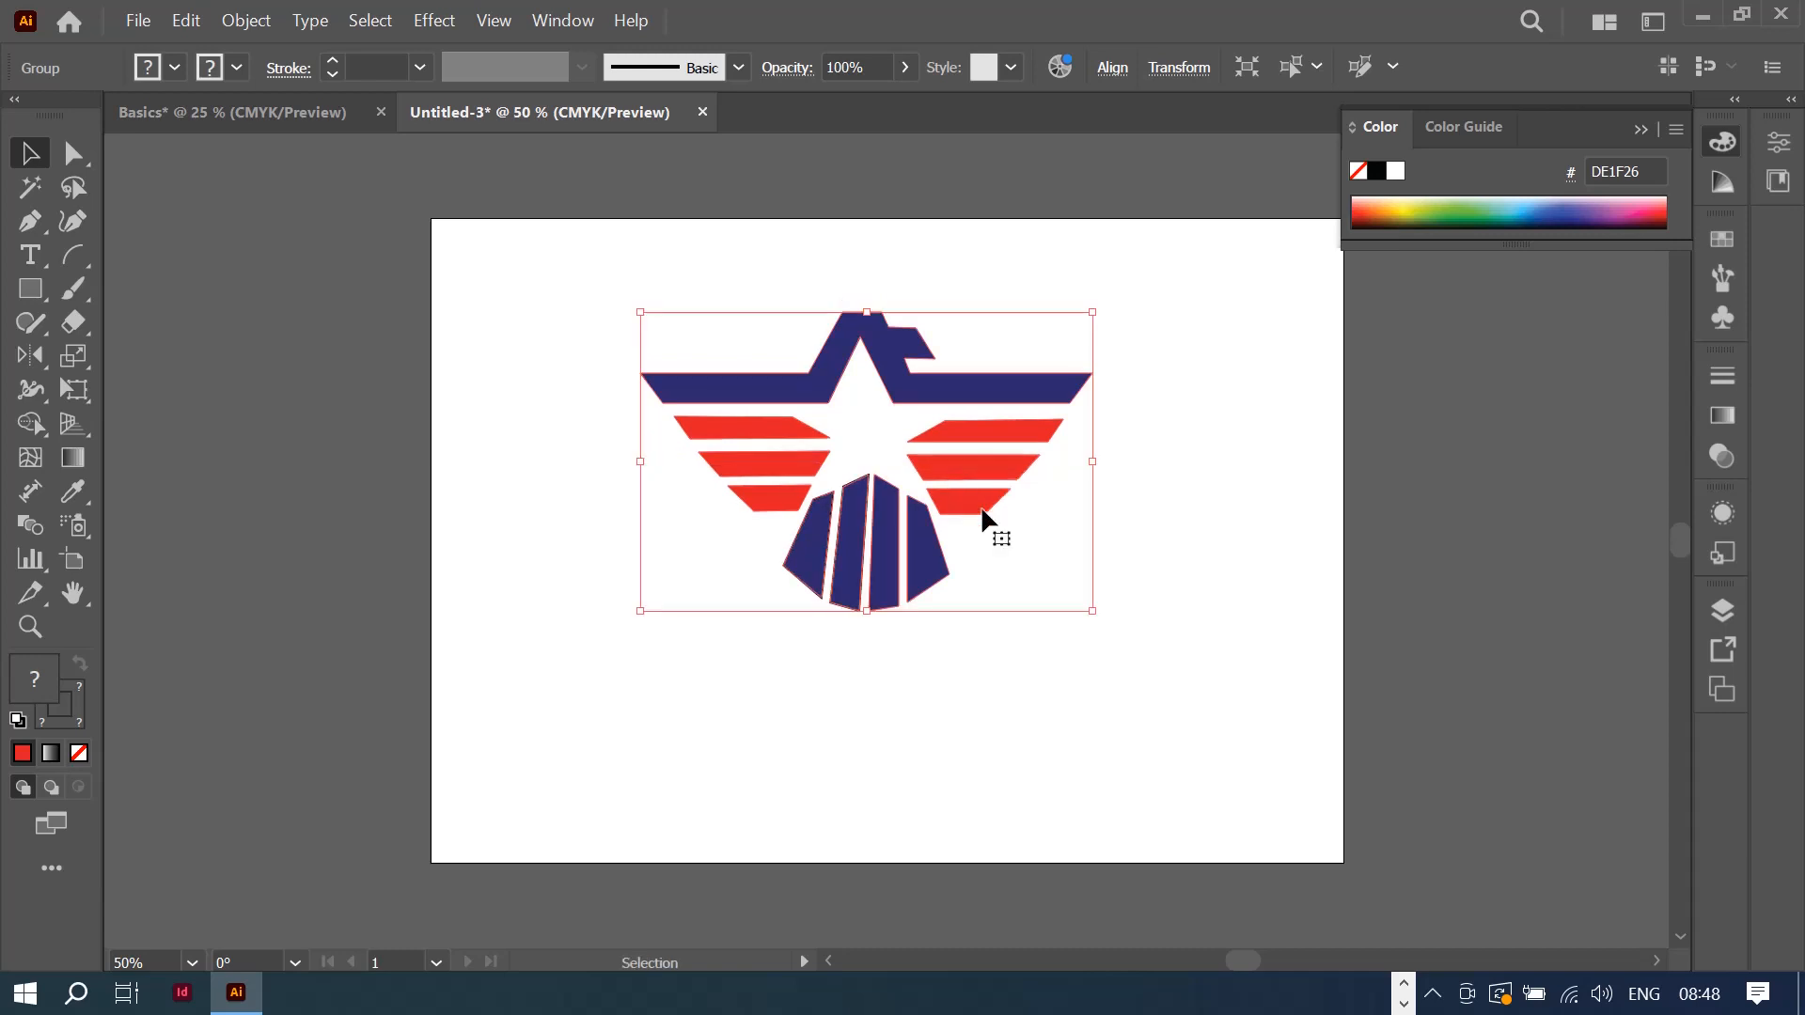
pyautogui.click(912, 697)
# Step: Add a wide area text frame below the bird logo containing MY COMPANY
pyautogui.click(29, 256)
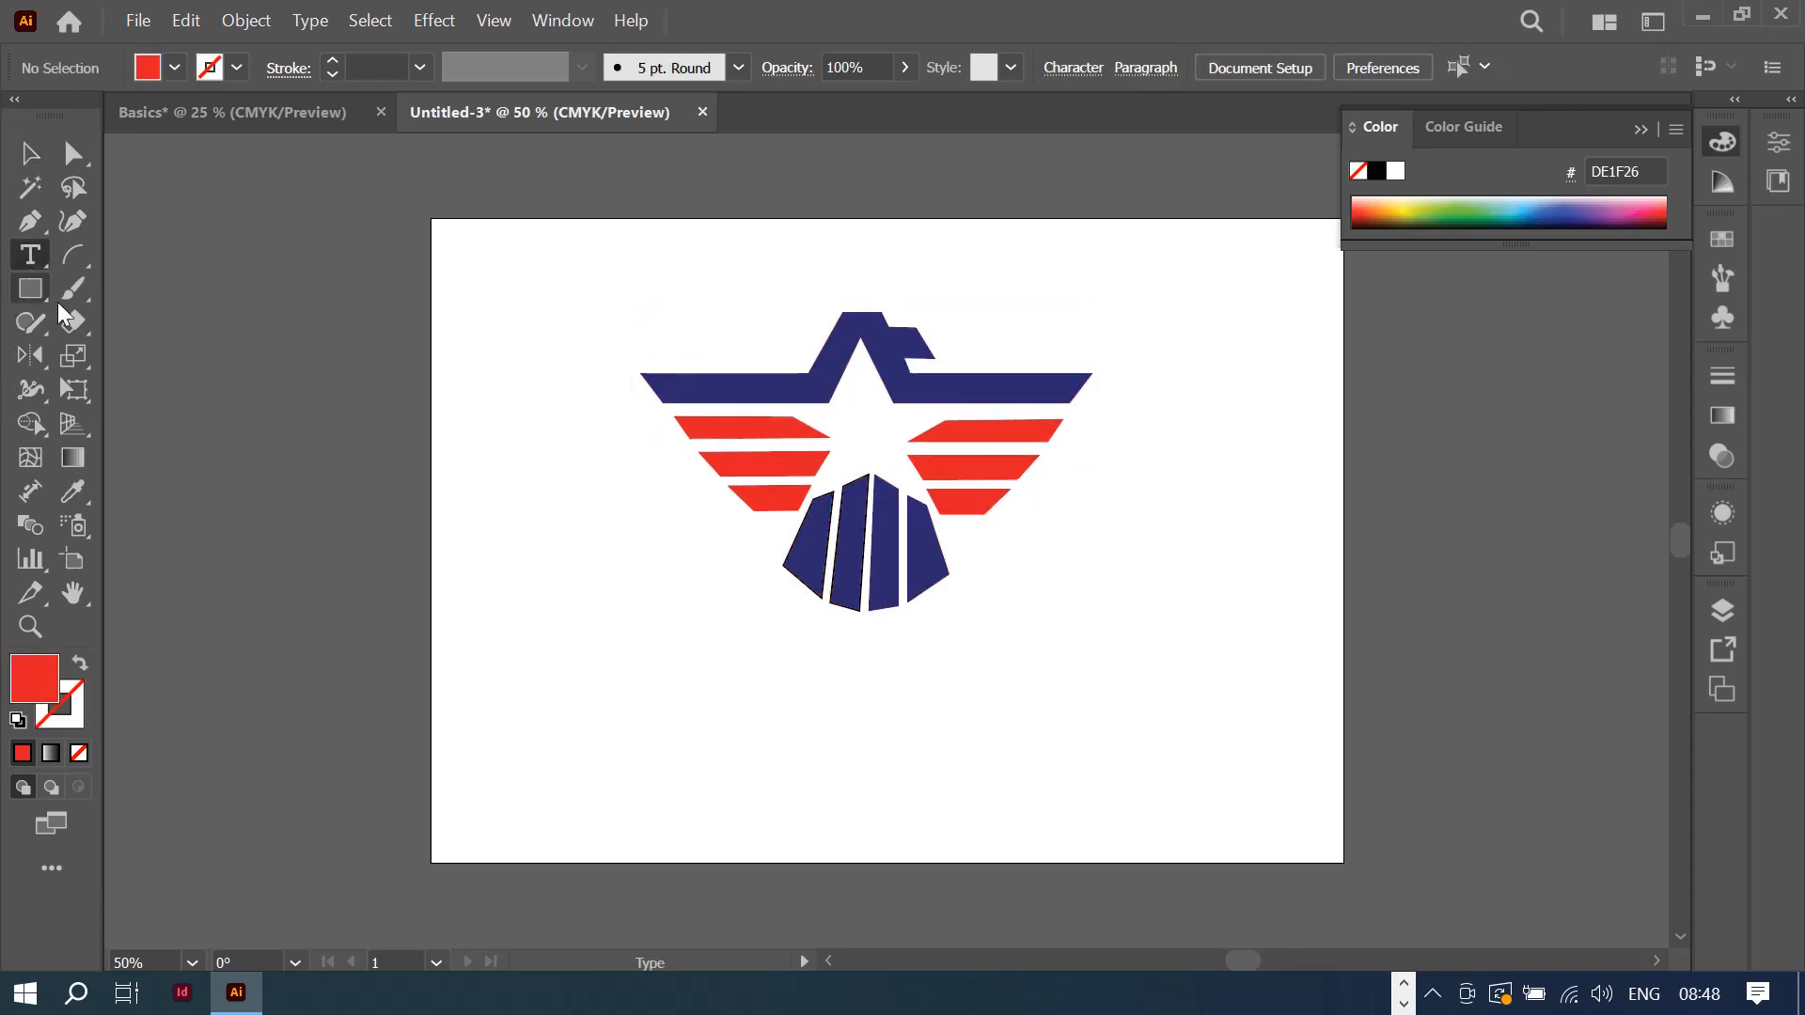
pyautogui.moveTo(568, 654); pyautogui.dragTo(1258, 782)
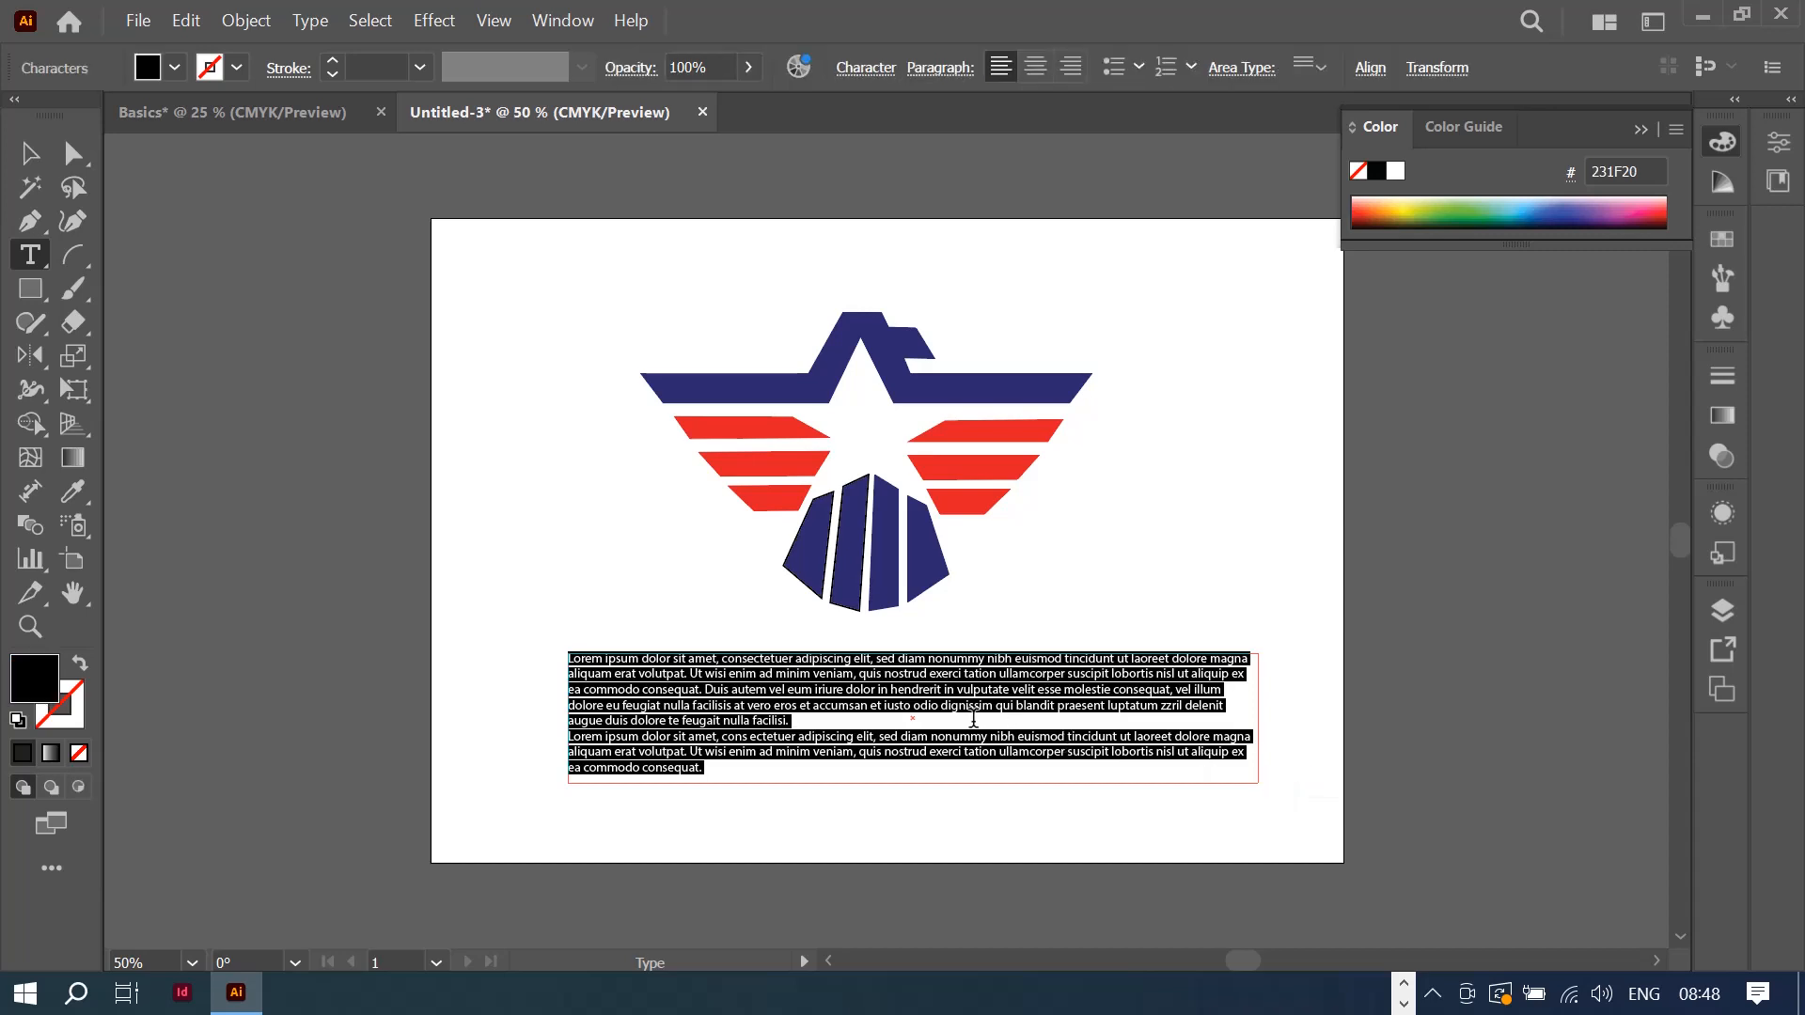
pyautogui.write('MY COMPANY')
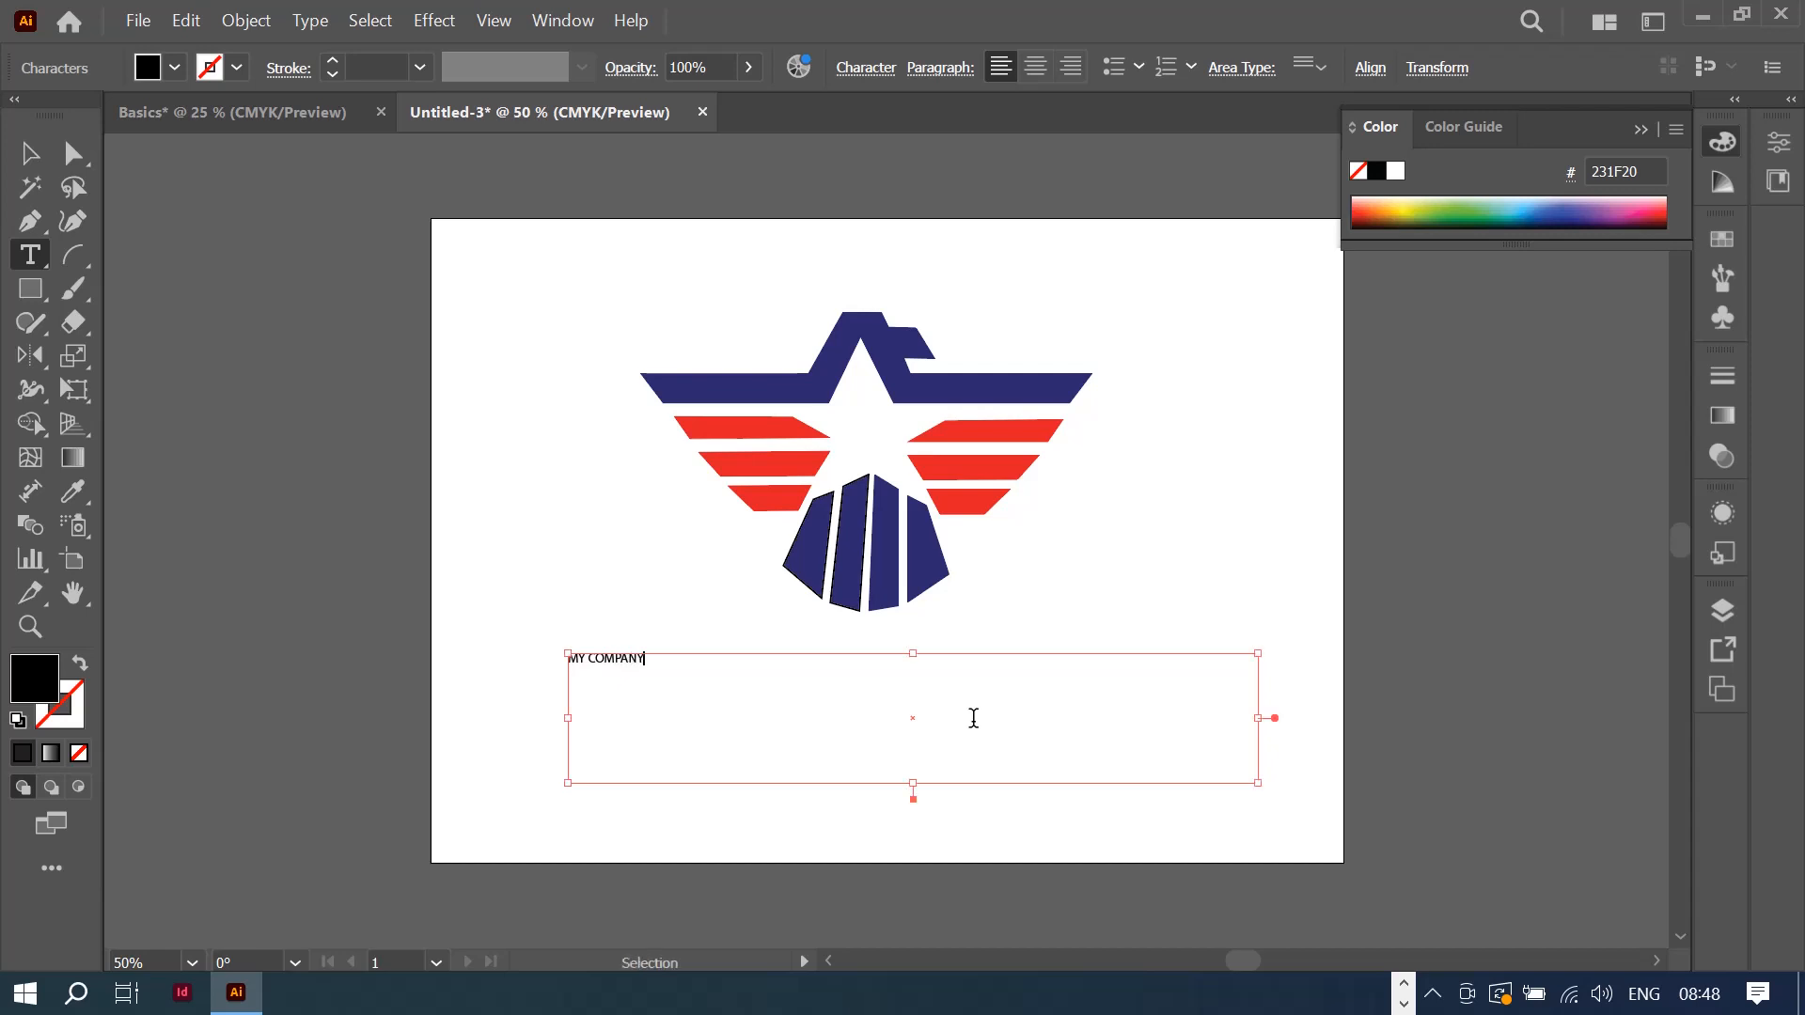
# Step: Select all of the MY COMPANY text and set its font to Cooper Black
pyautogui.hotkey('ctrl', 'a')
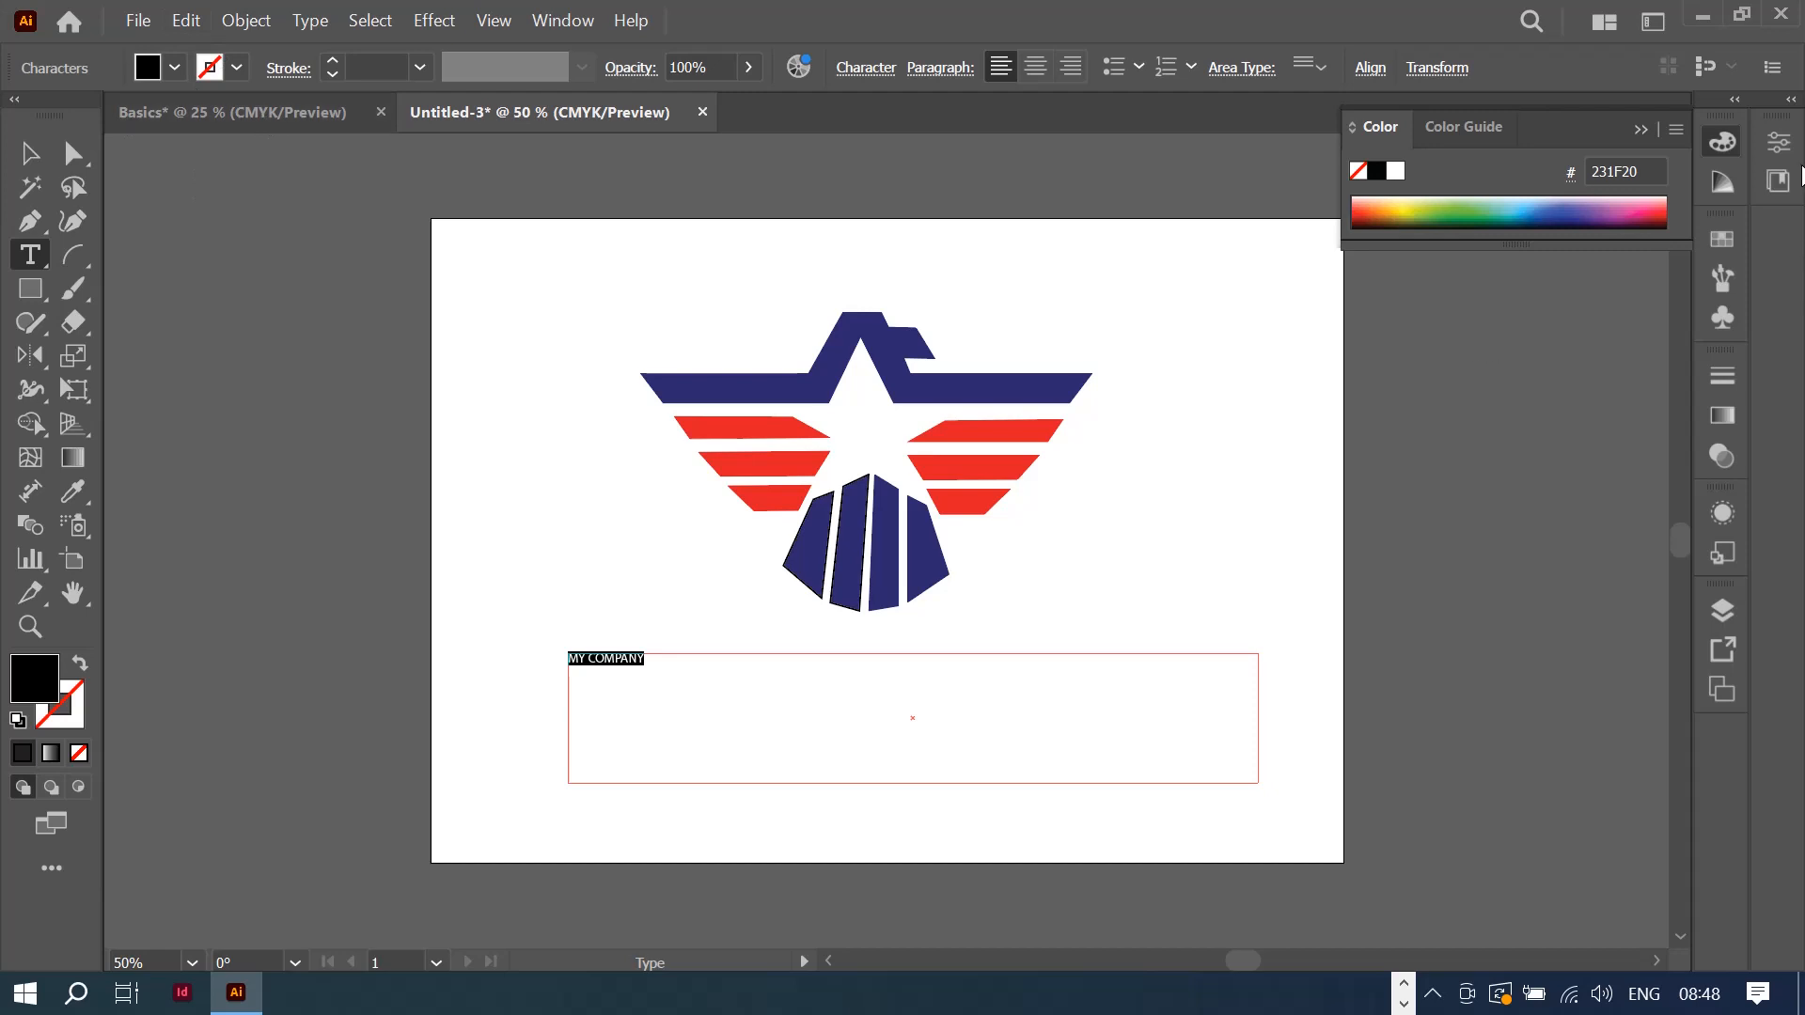
pyautogui.click(1781, 144)
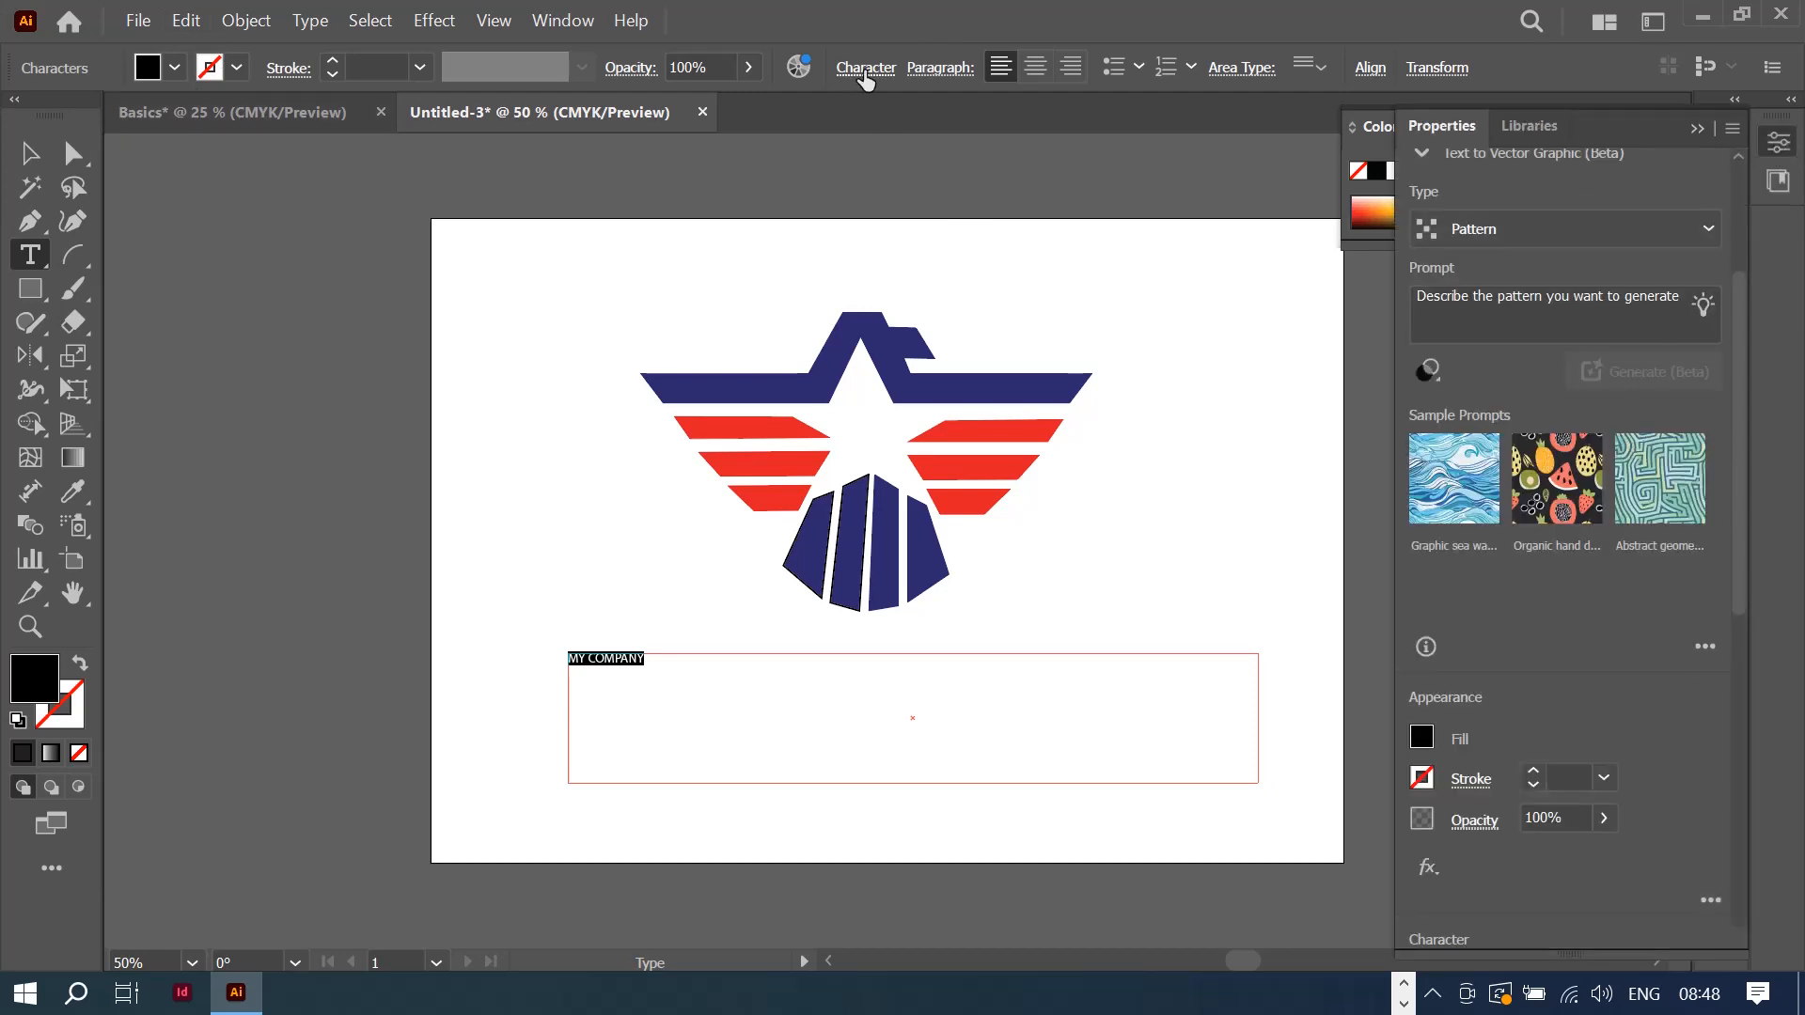
pyautogui.click(1695, 133)
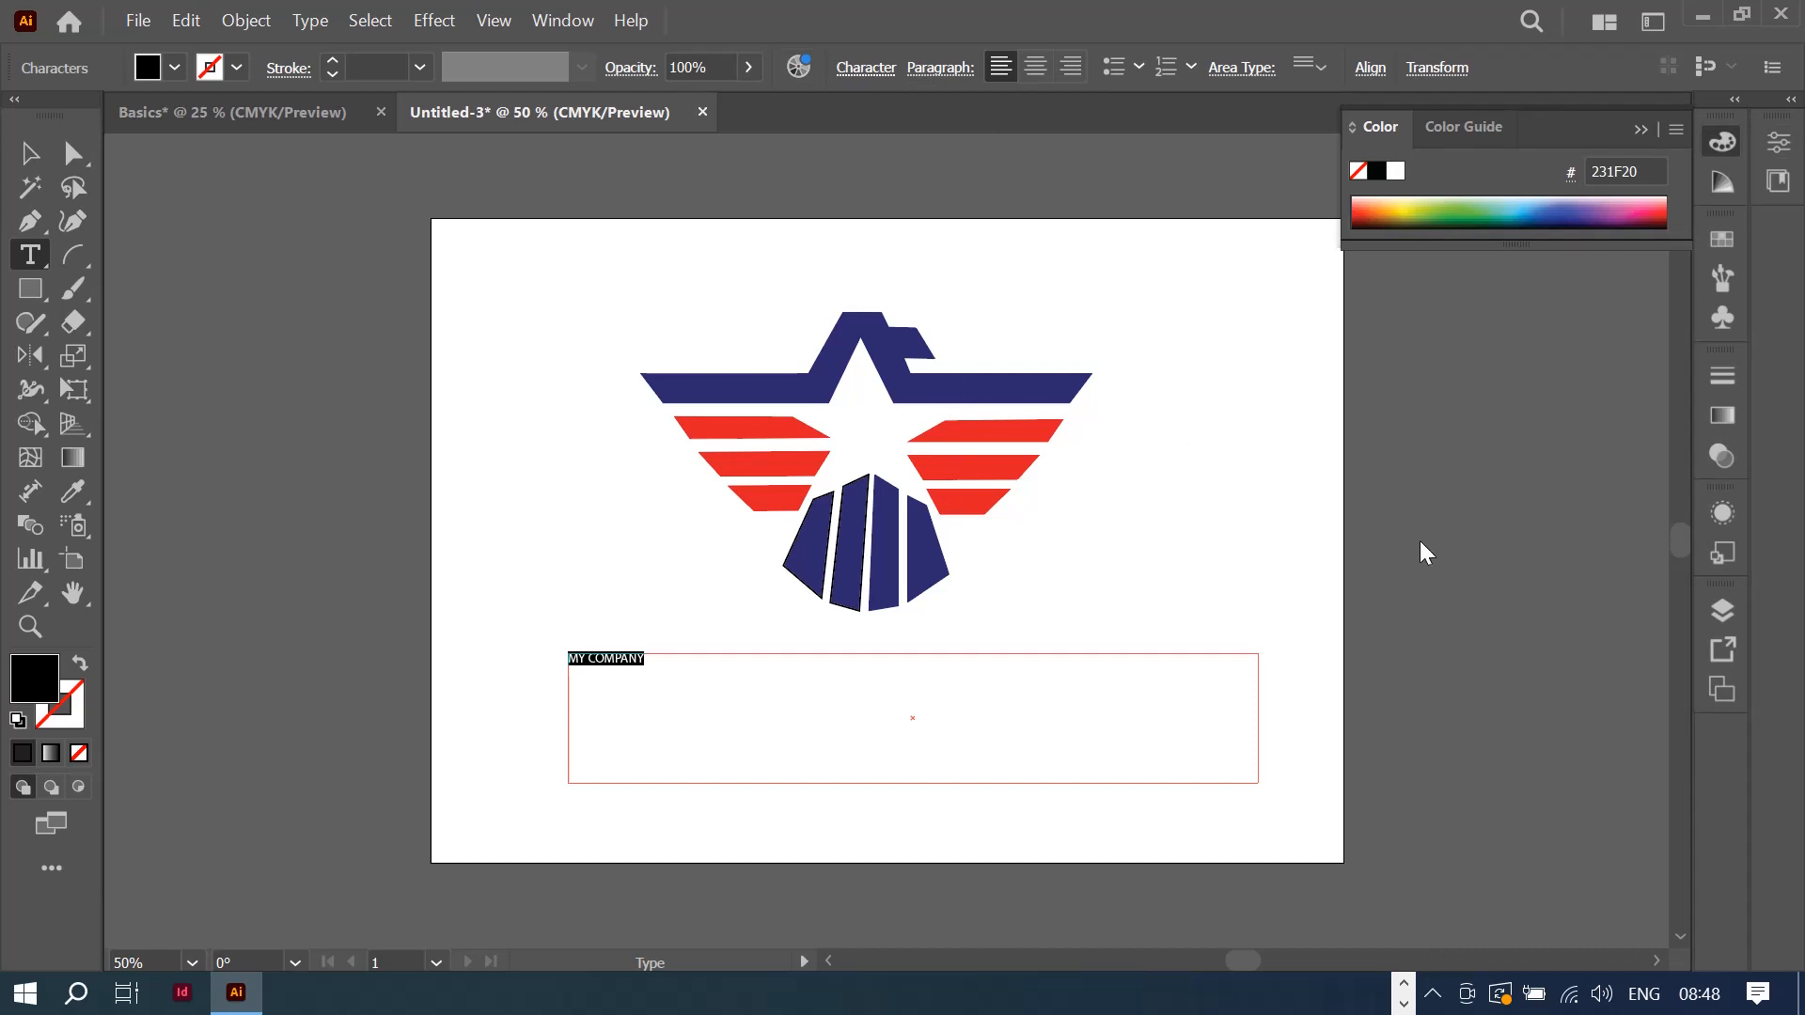
pyautogui.hotkey('ctrl', 't')
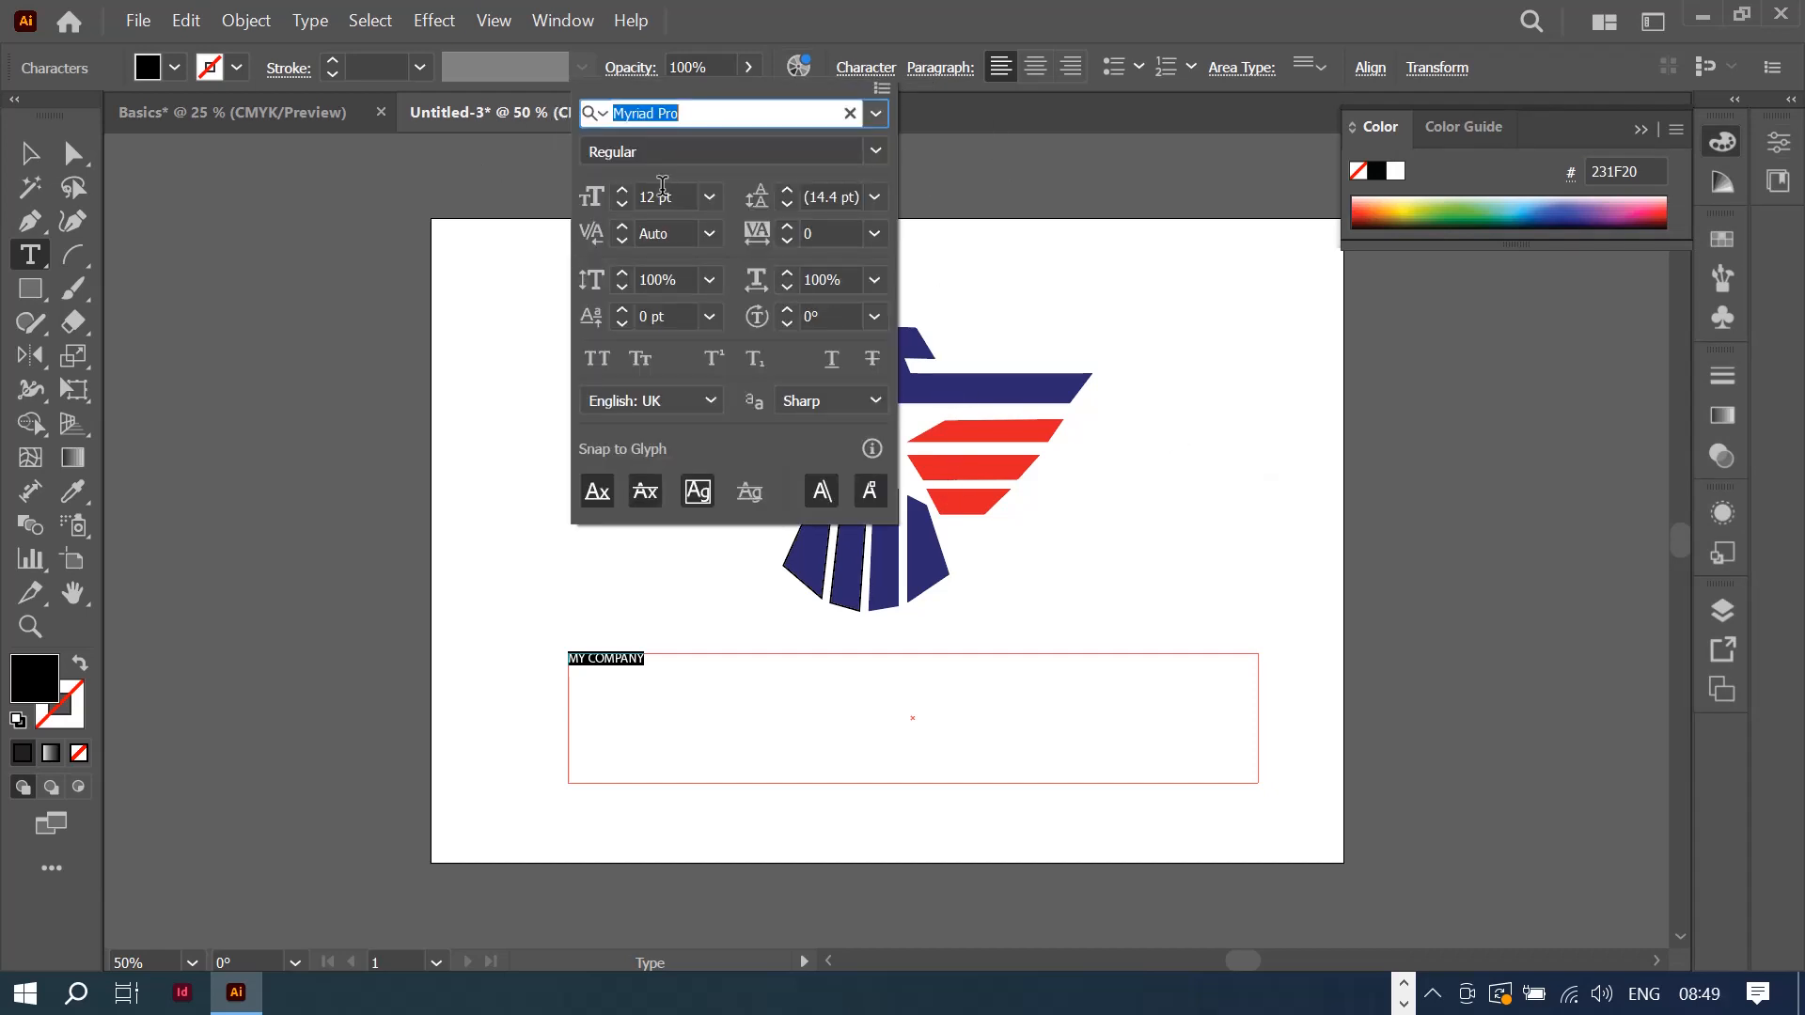
pyautogui.click(876, 115)
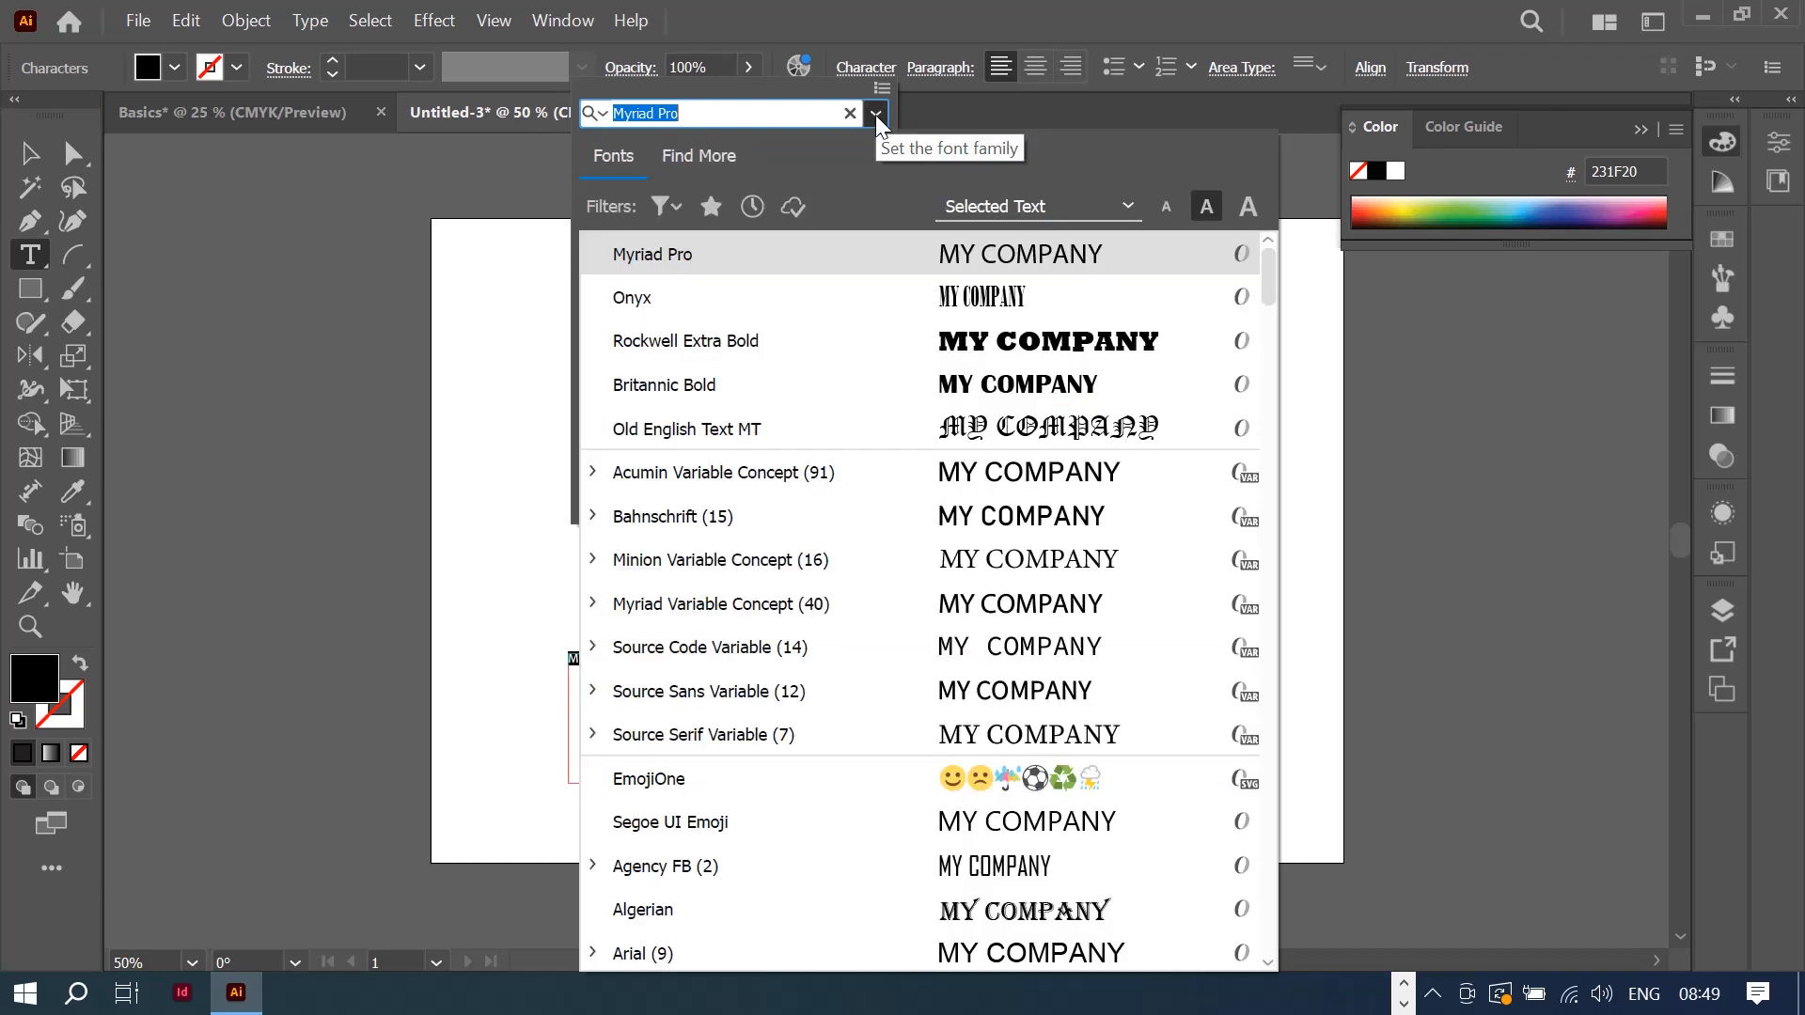
pyautogui.scroll(-9, 894, 543)
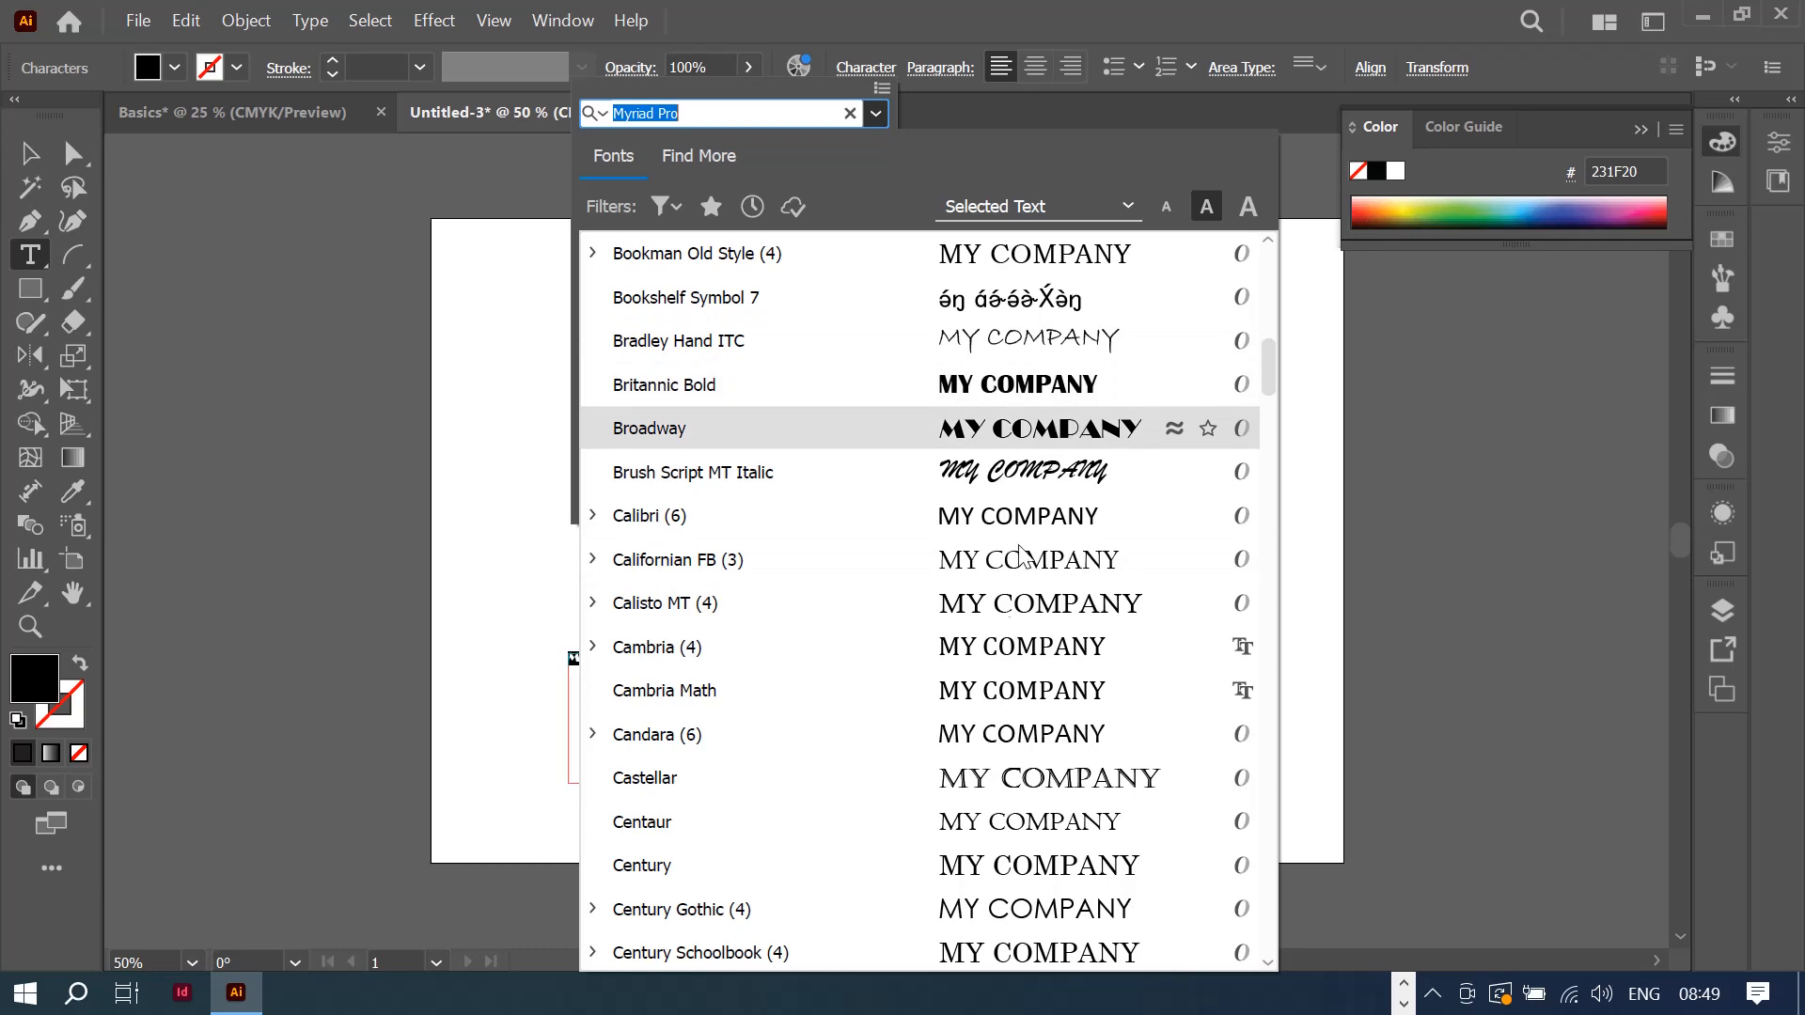
pyautogui.scroll(-6, 1022, 553)
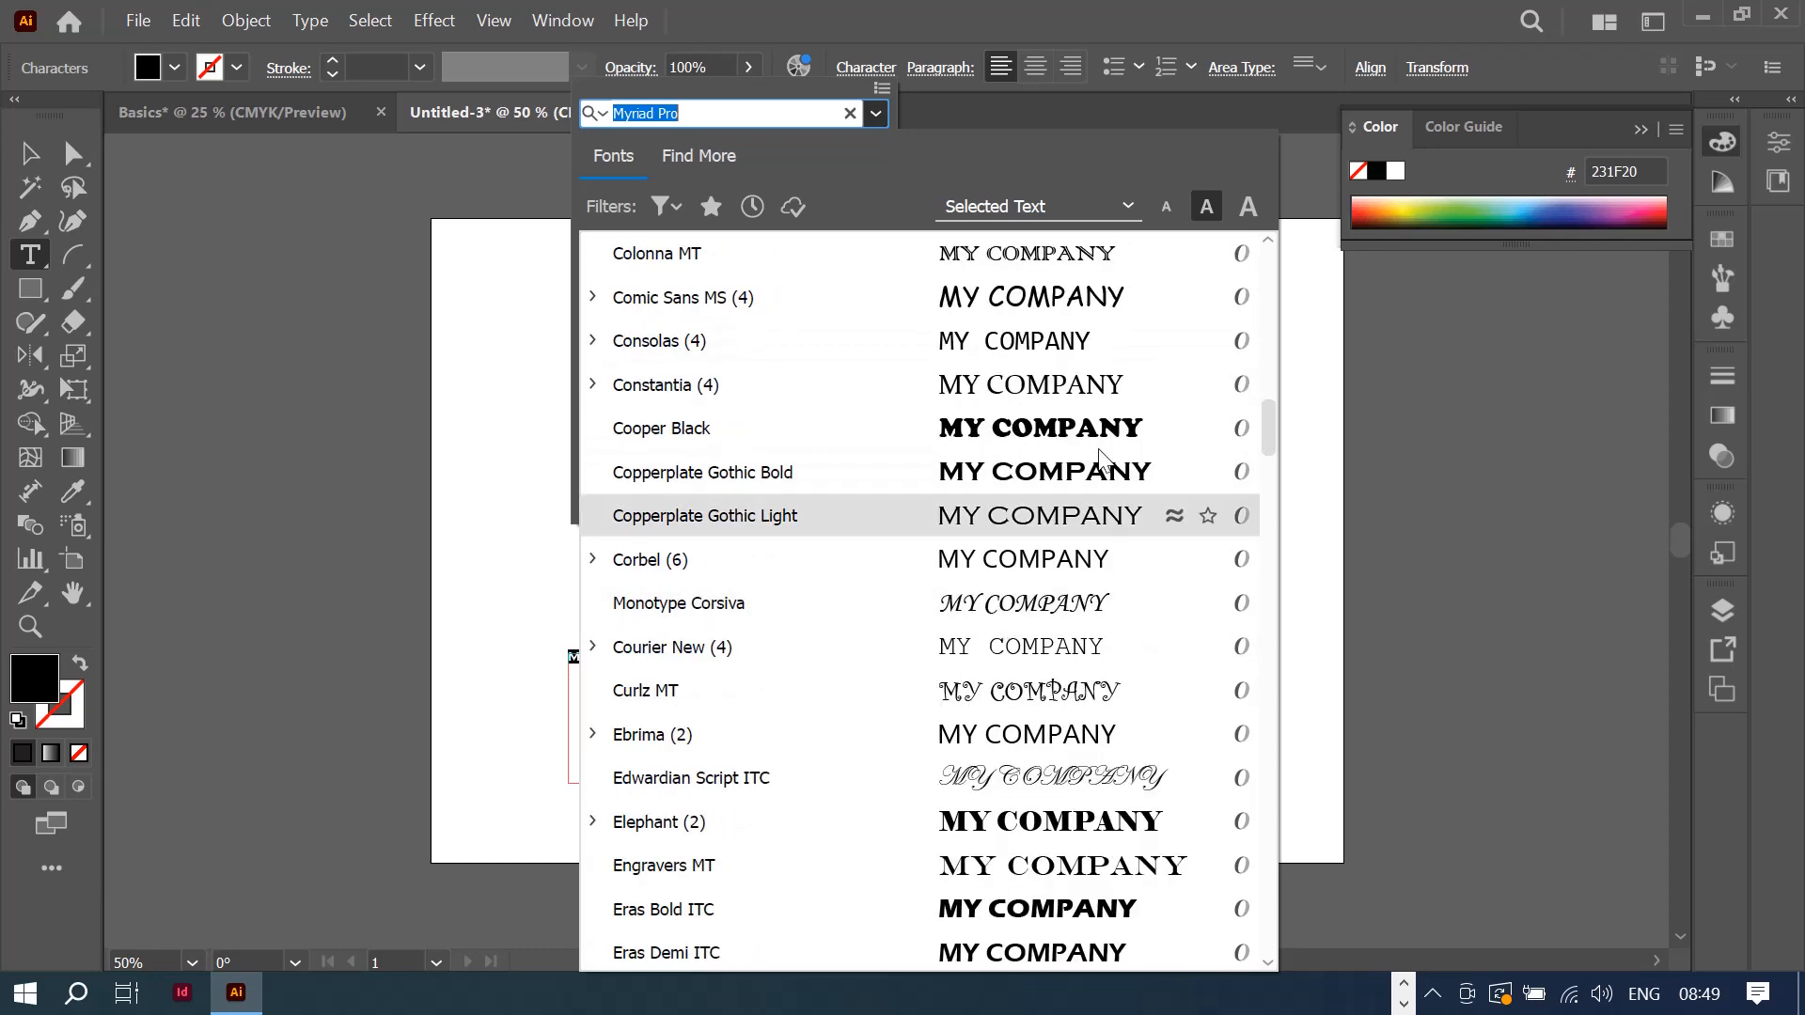
pyautogui.scroll(-5, 1096, 470)
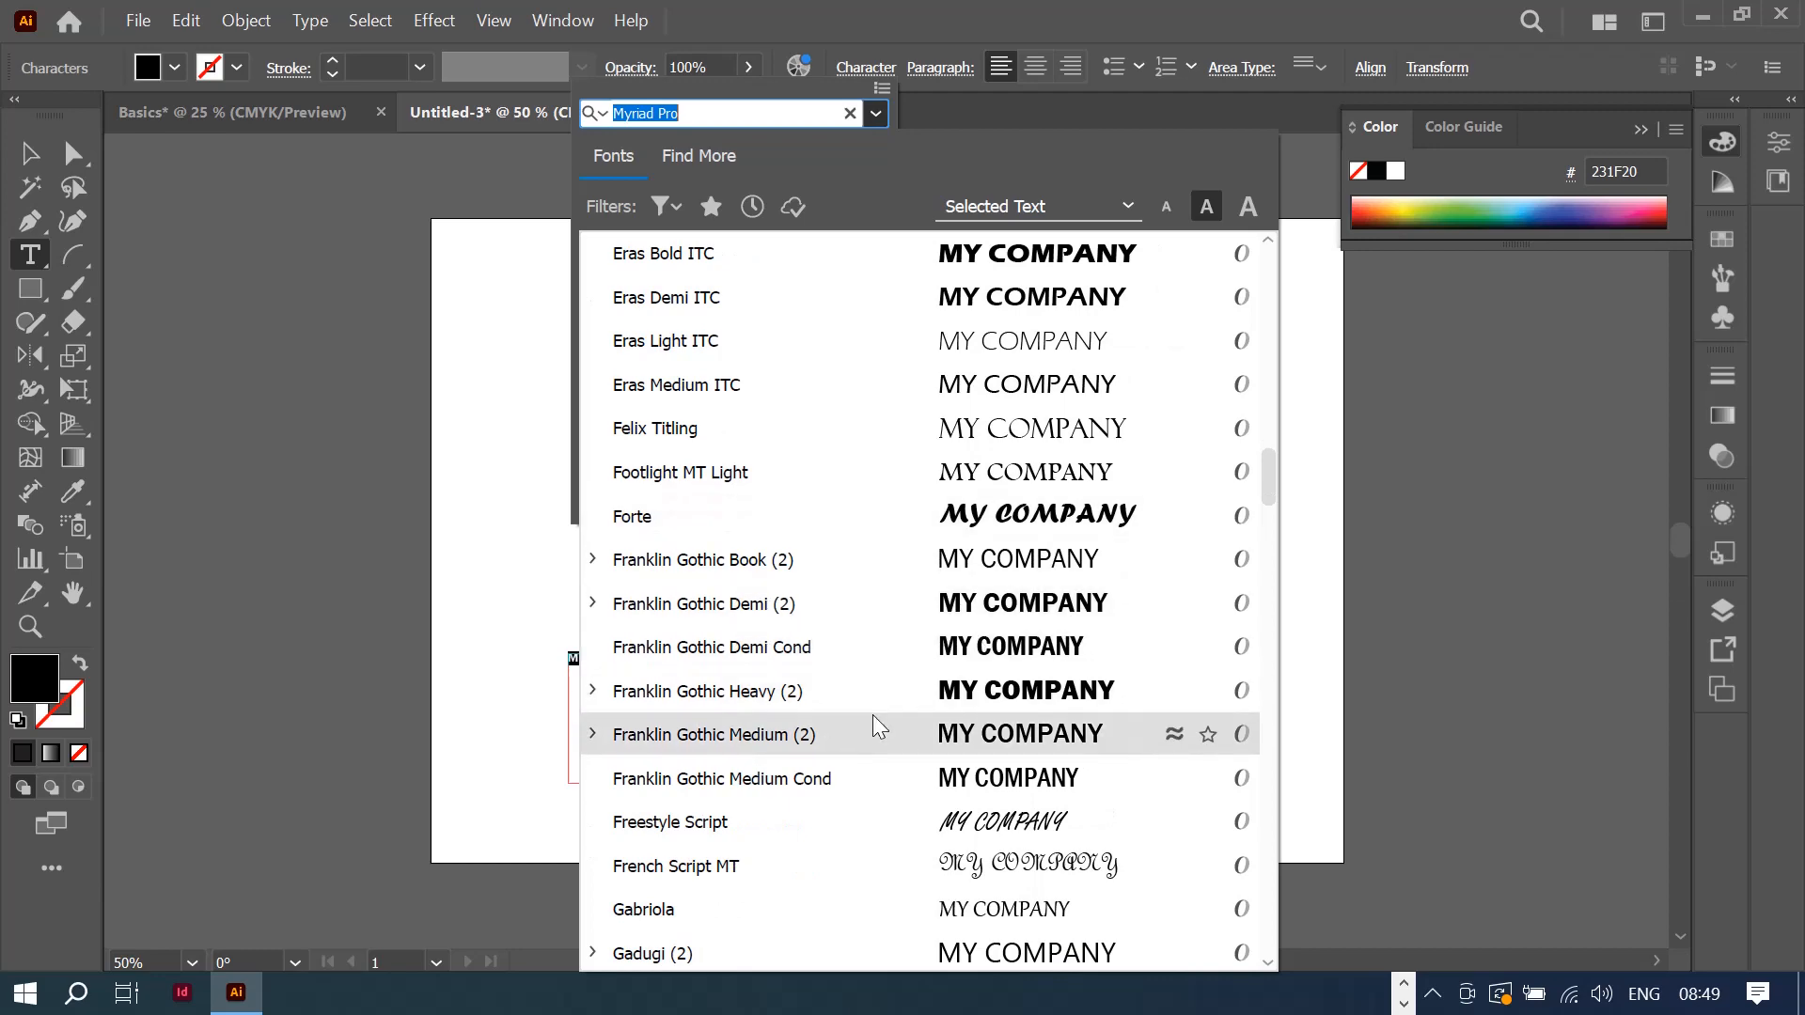
pyautogui.scroll(-8, 996, 686)
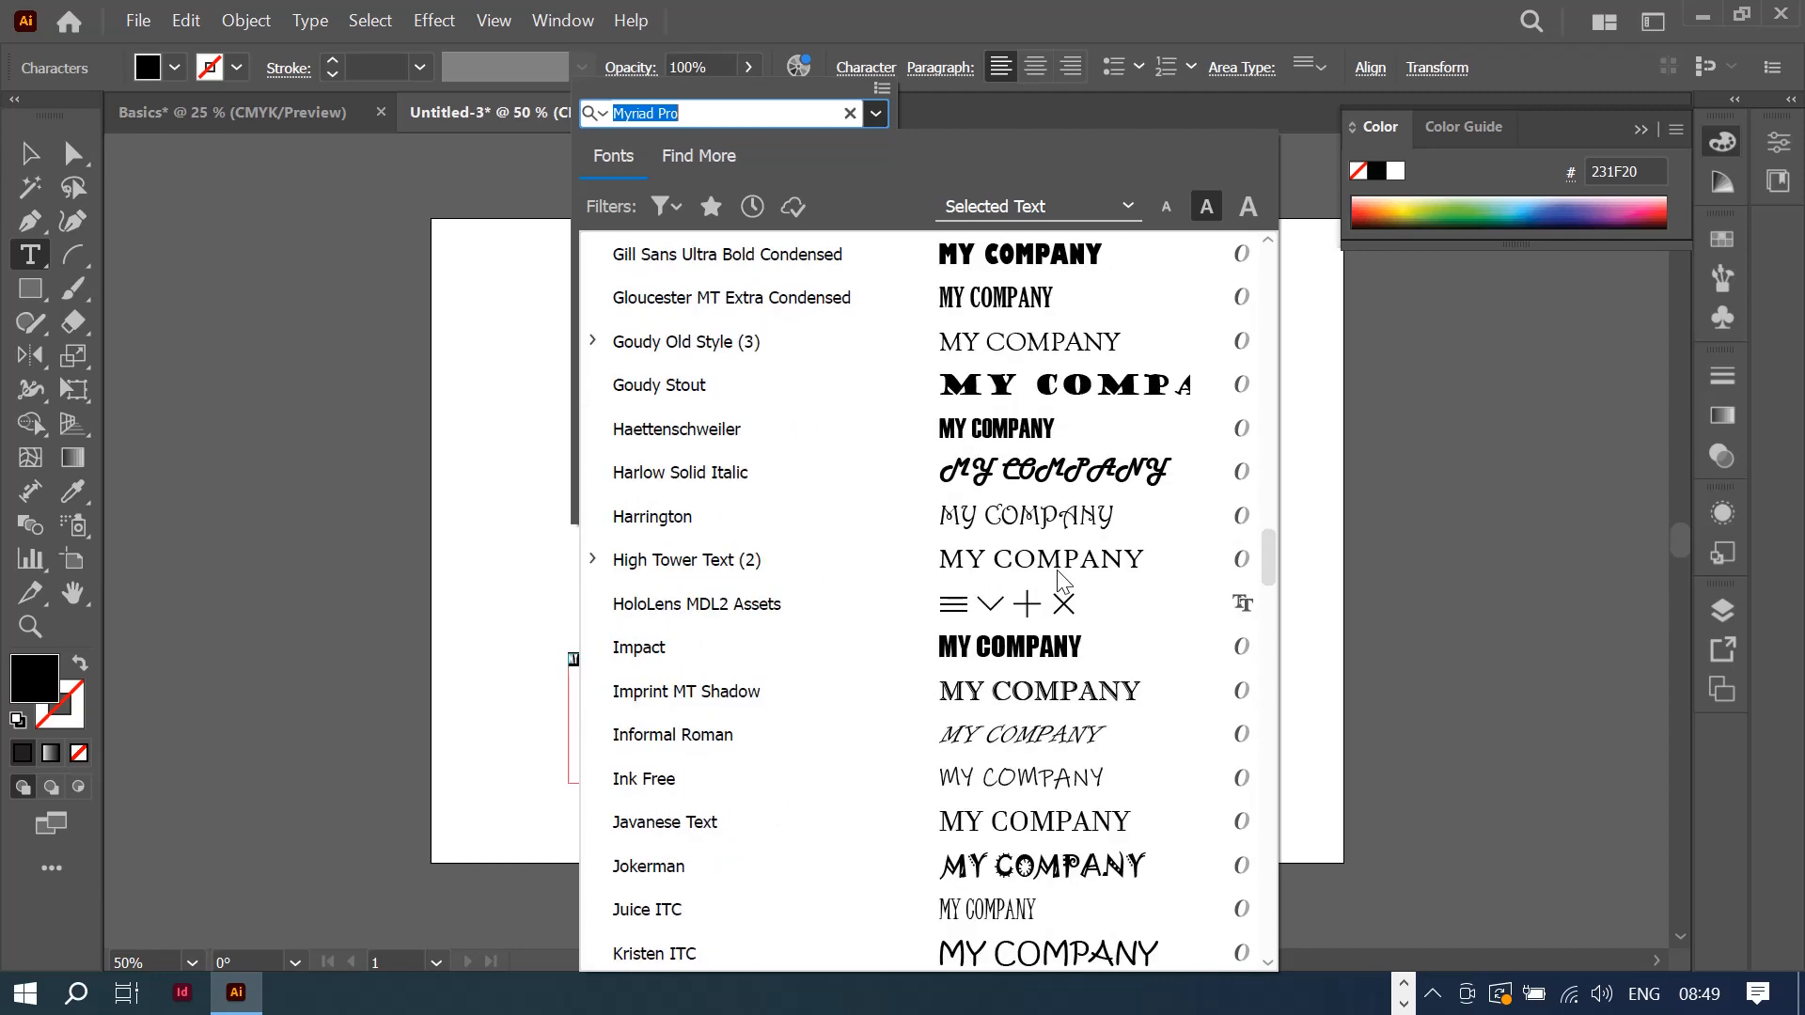
pyautogui.scroll(-8, 1060, 578)
pyautogui.scroll(-1, 1025, 594)
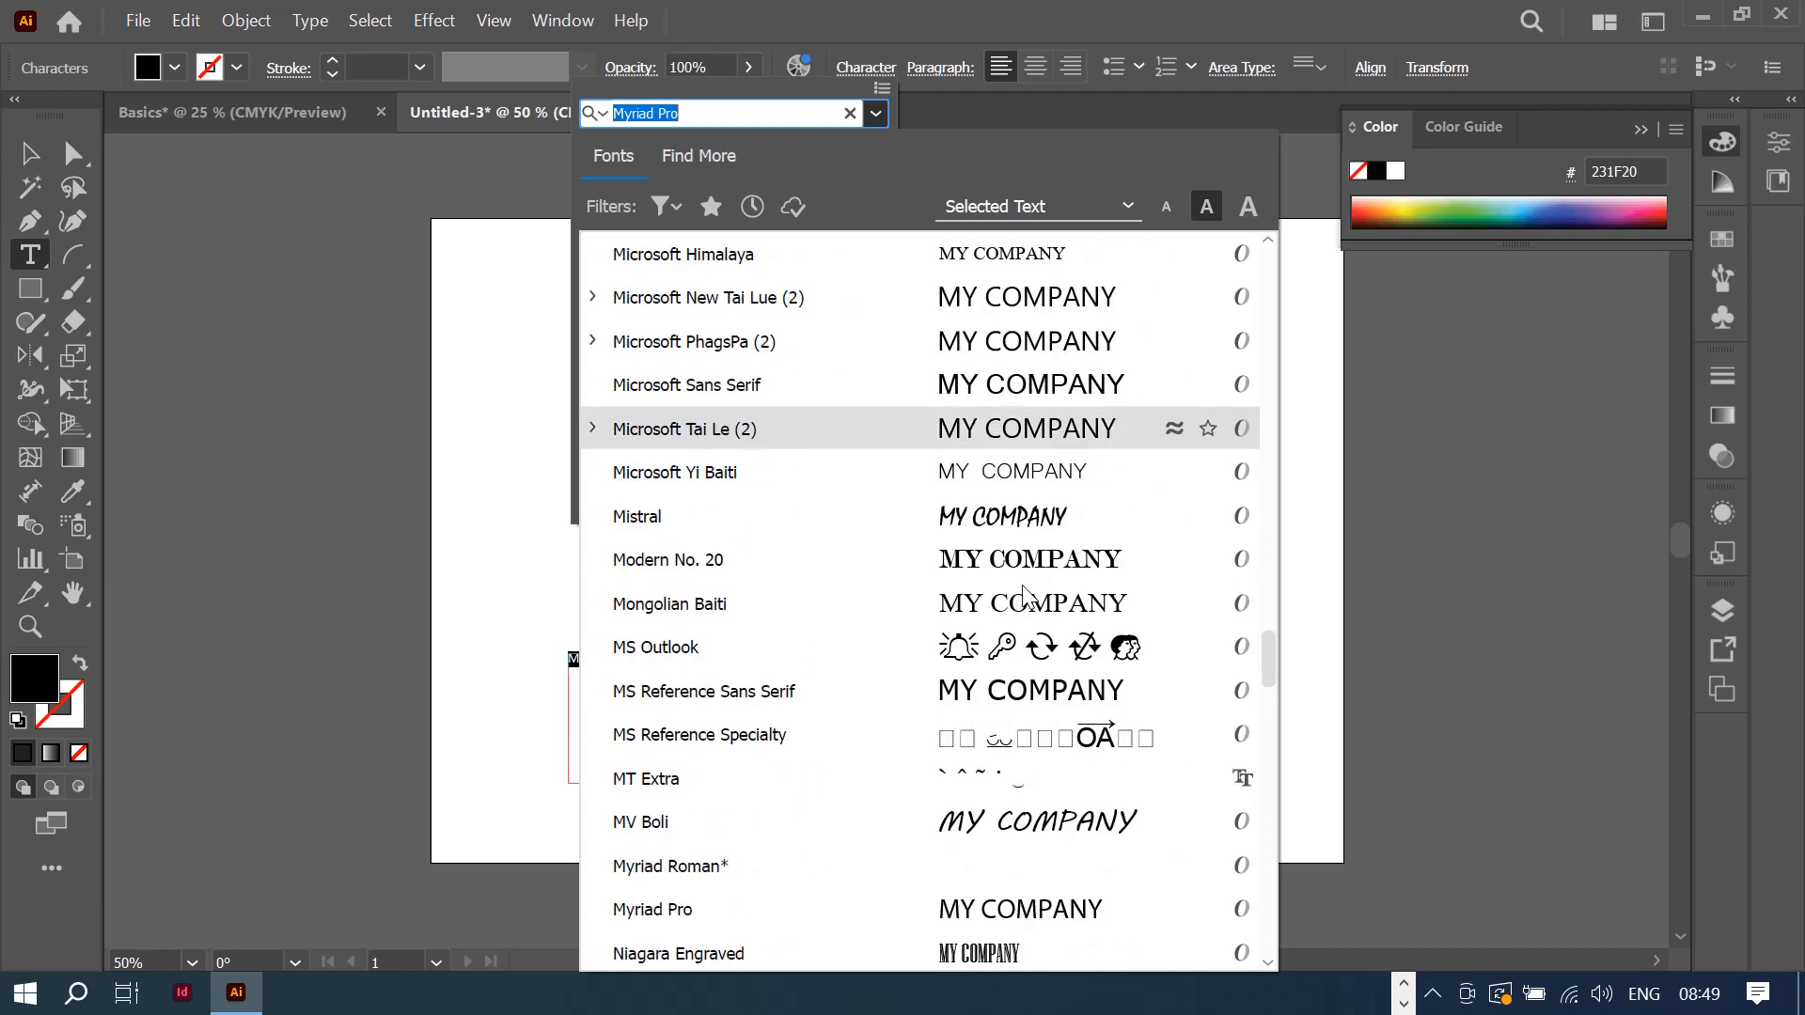
pyautogui.scroll(-9, 1025, 595)
pyautogui.scroll(-1, 969, 658)
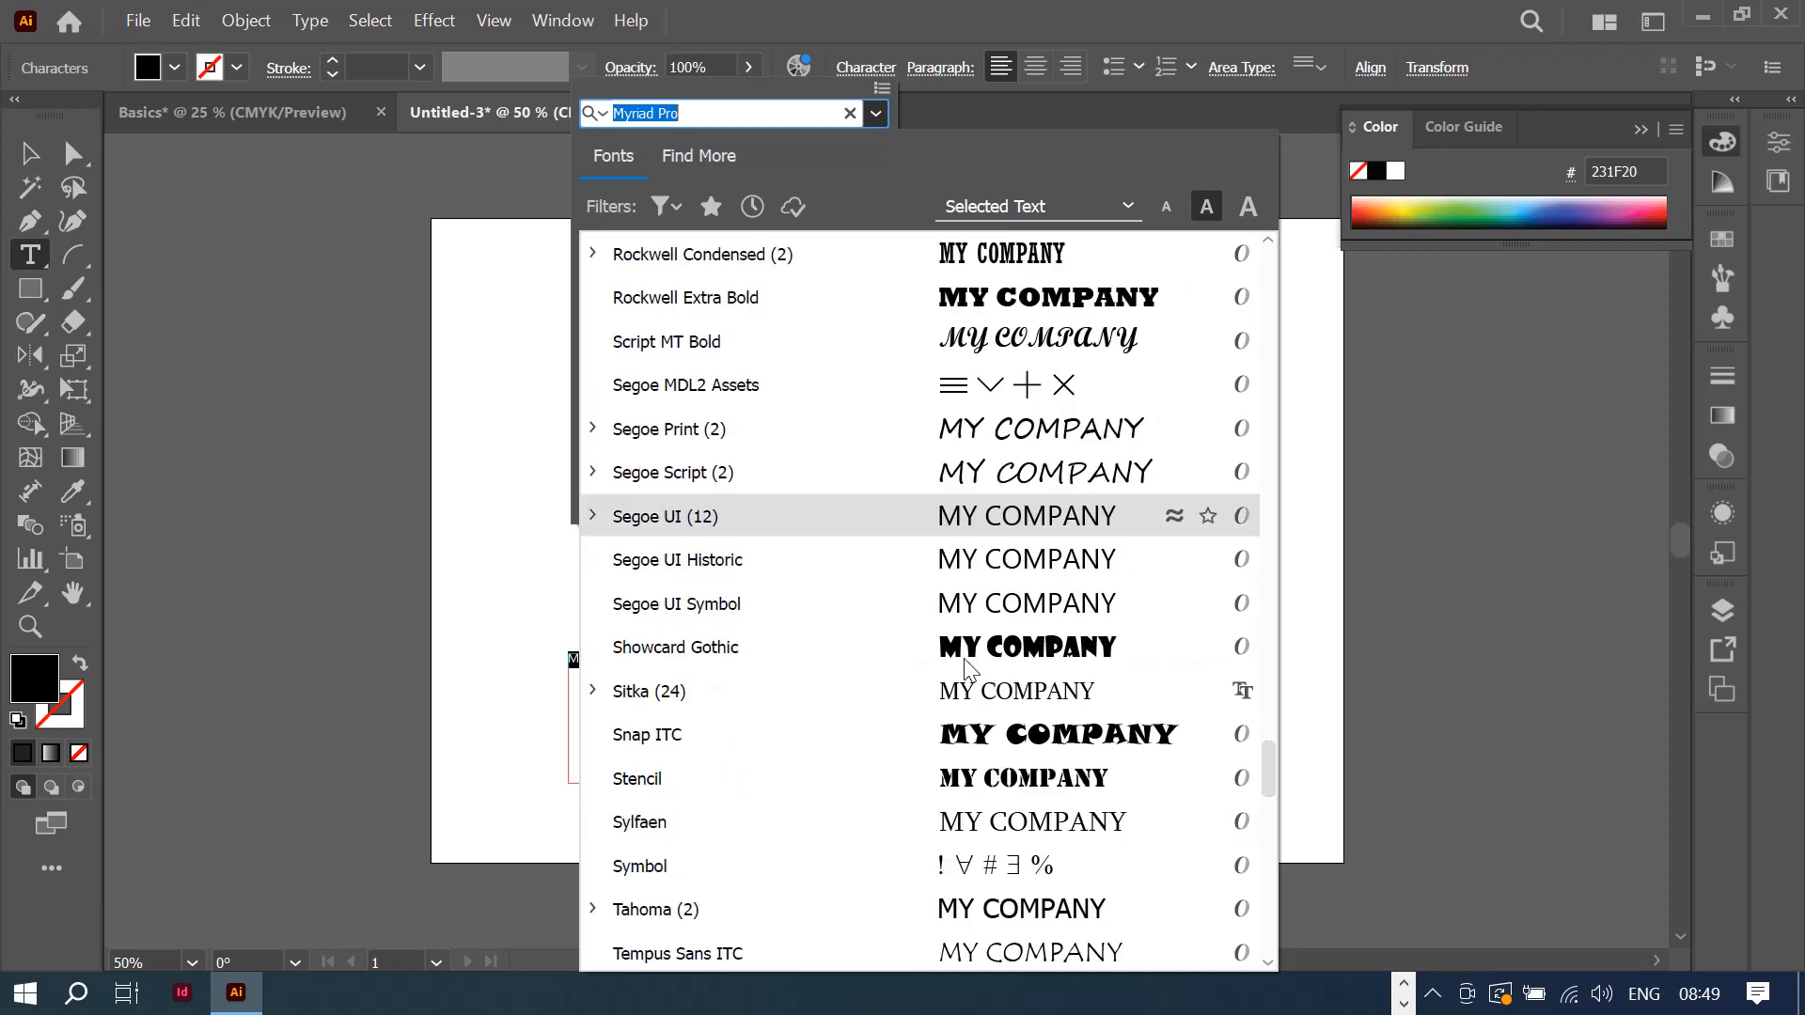
pyautogui.scroll(-2, 968, 663)
pyautogui.scroll(-6, 1006, 677)
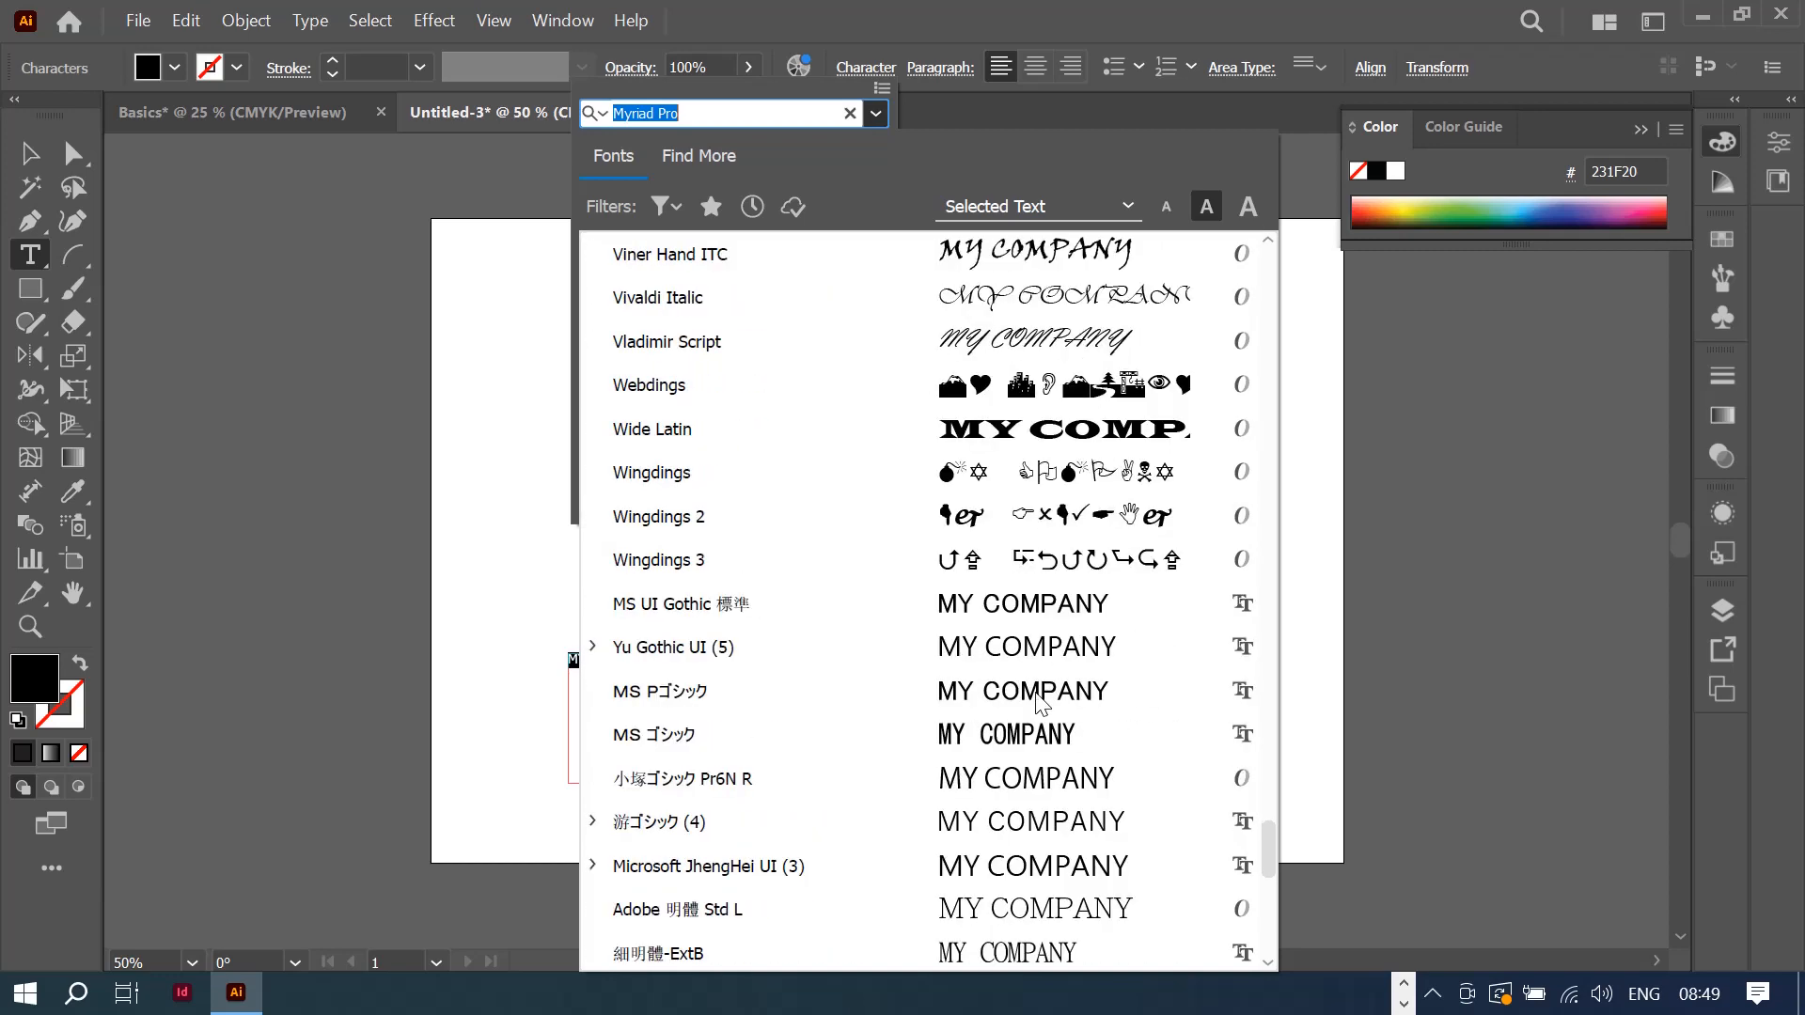
pyautogui.scroll(-1, 1024, 686)
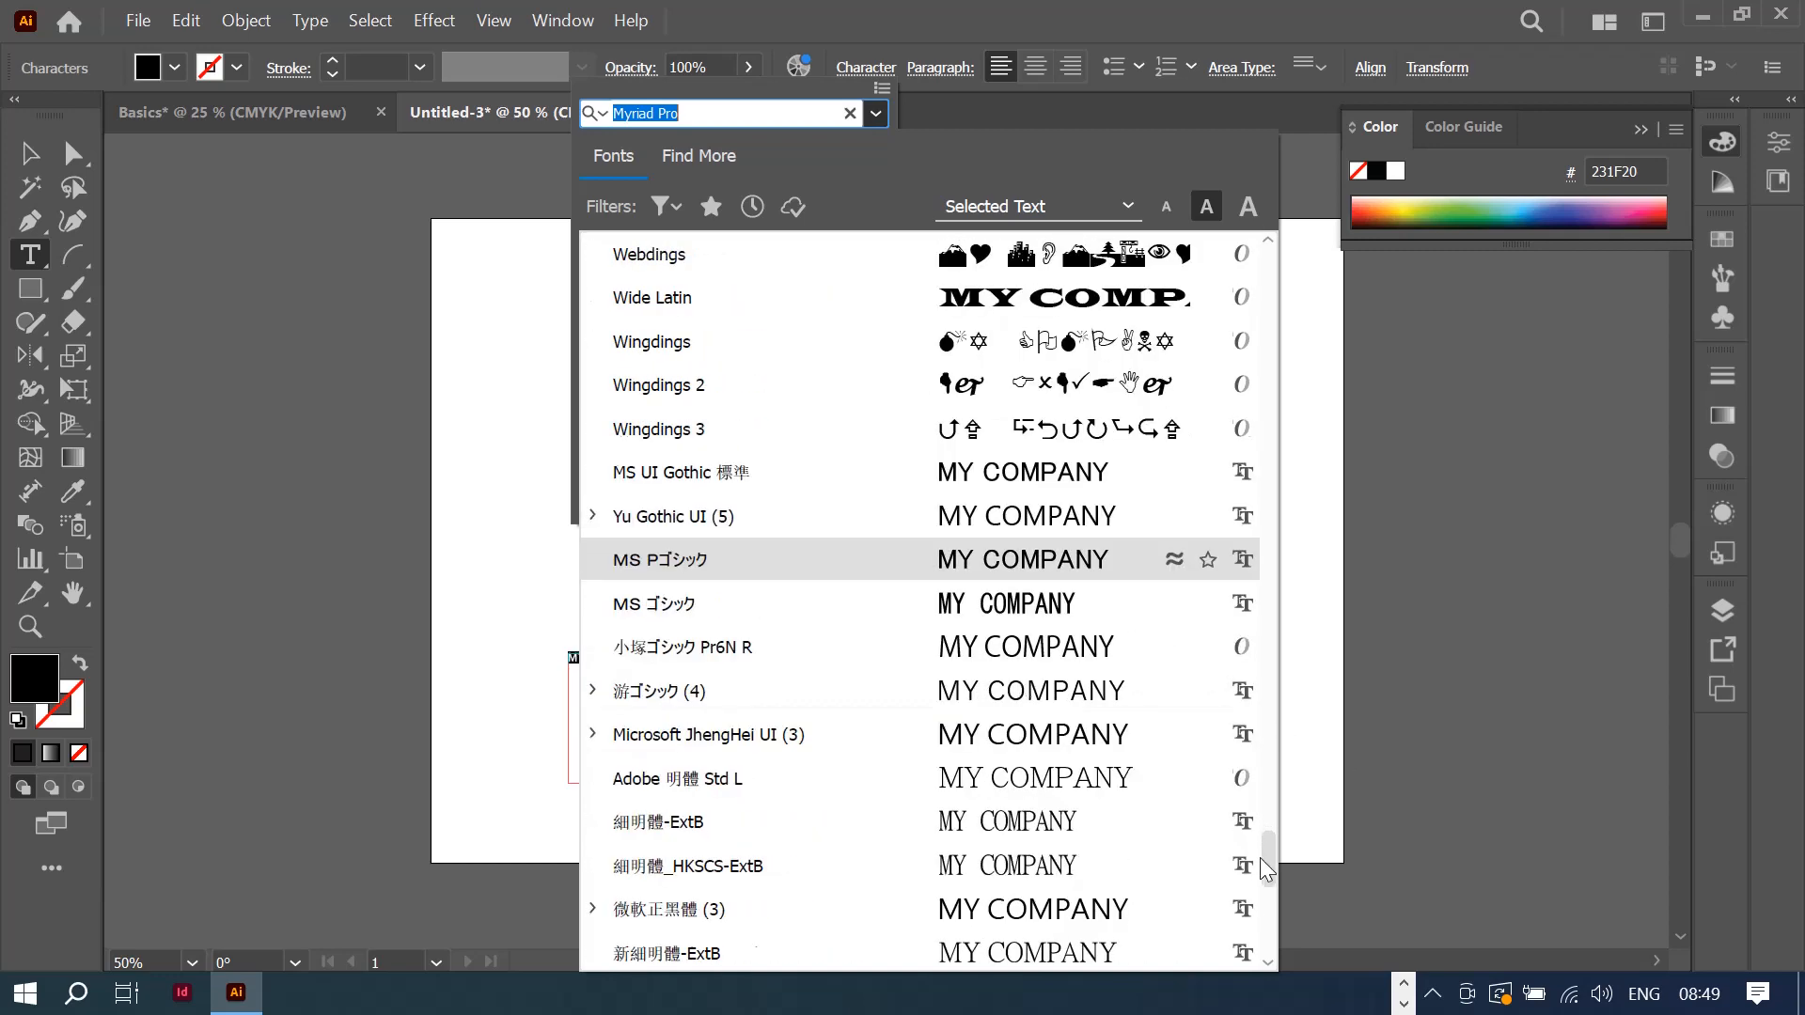
pyautogui.moveTo(1260, 858); pyautogui.dragTo(1272, 880)
pyautogui.scroll(10, 898, 799)
pyautogui.scroll(17, 903, 794)
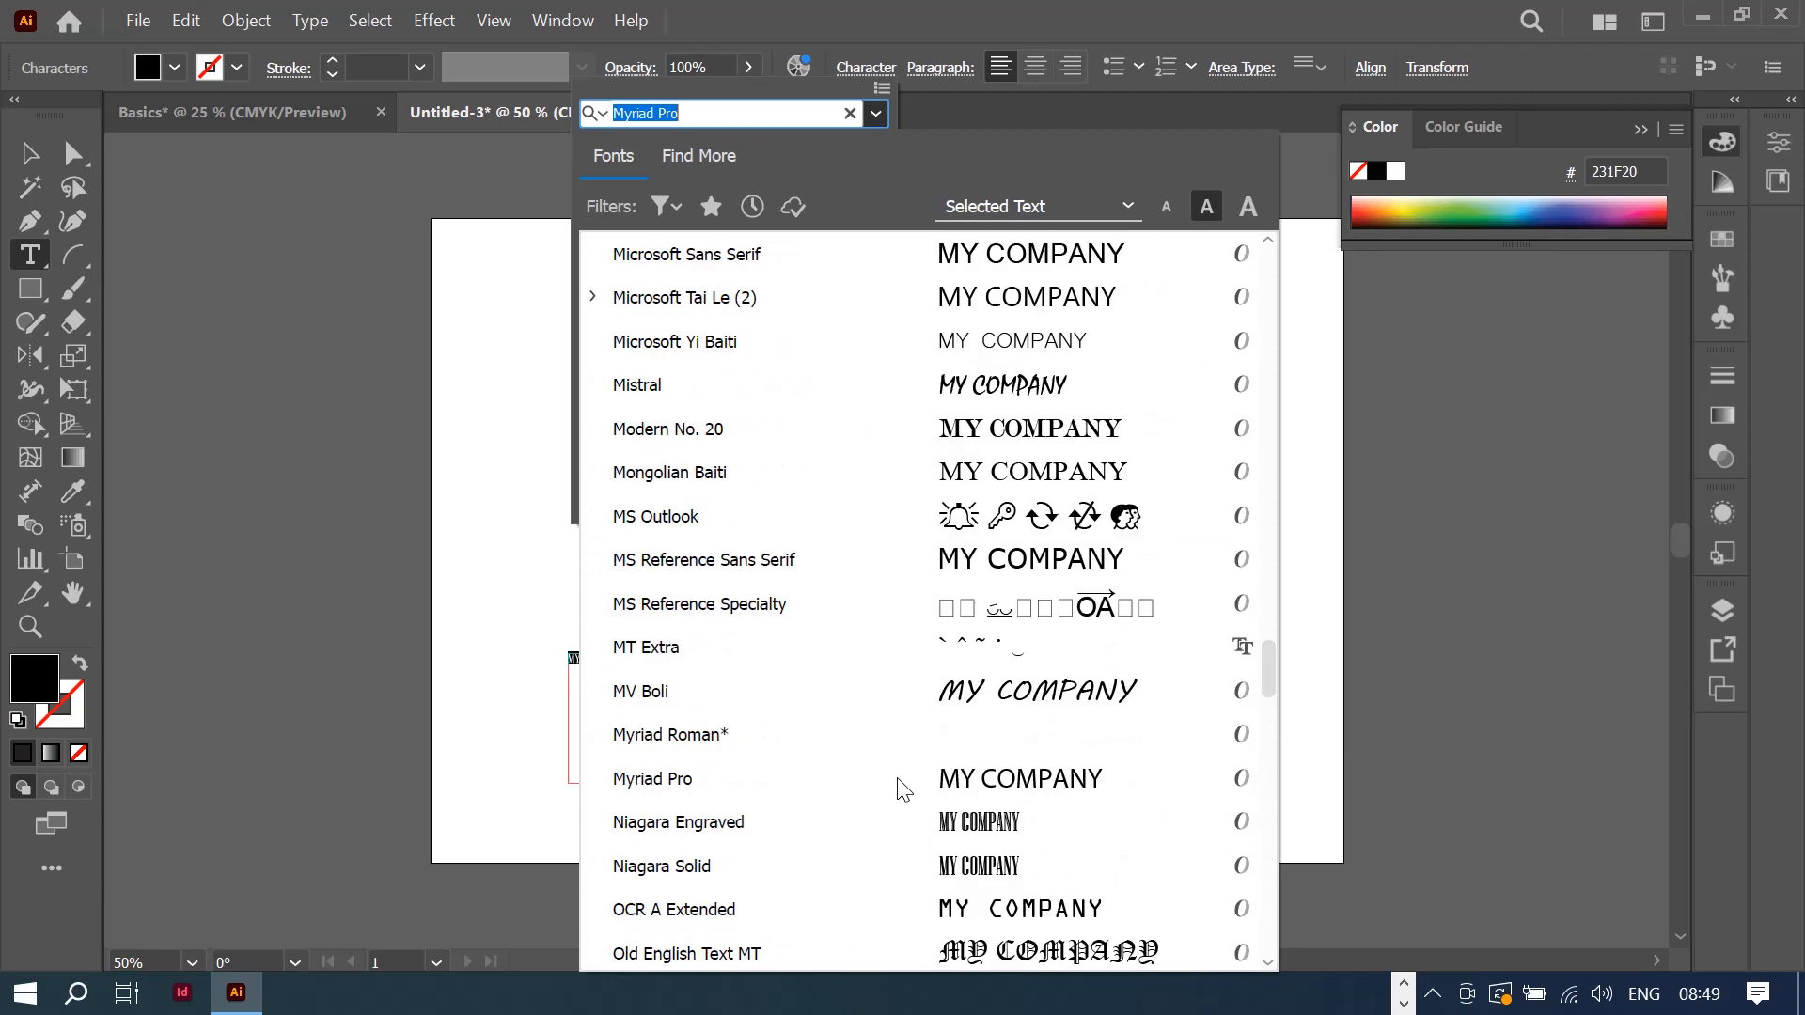
pyautogui.scroll(4, 895, 761)
pyautogui.scroll(5, 898, 769)
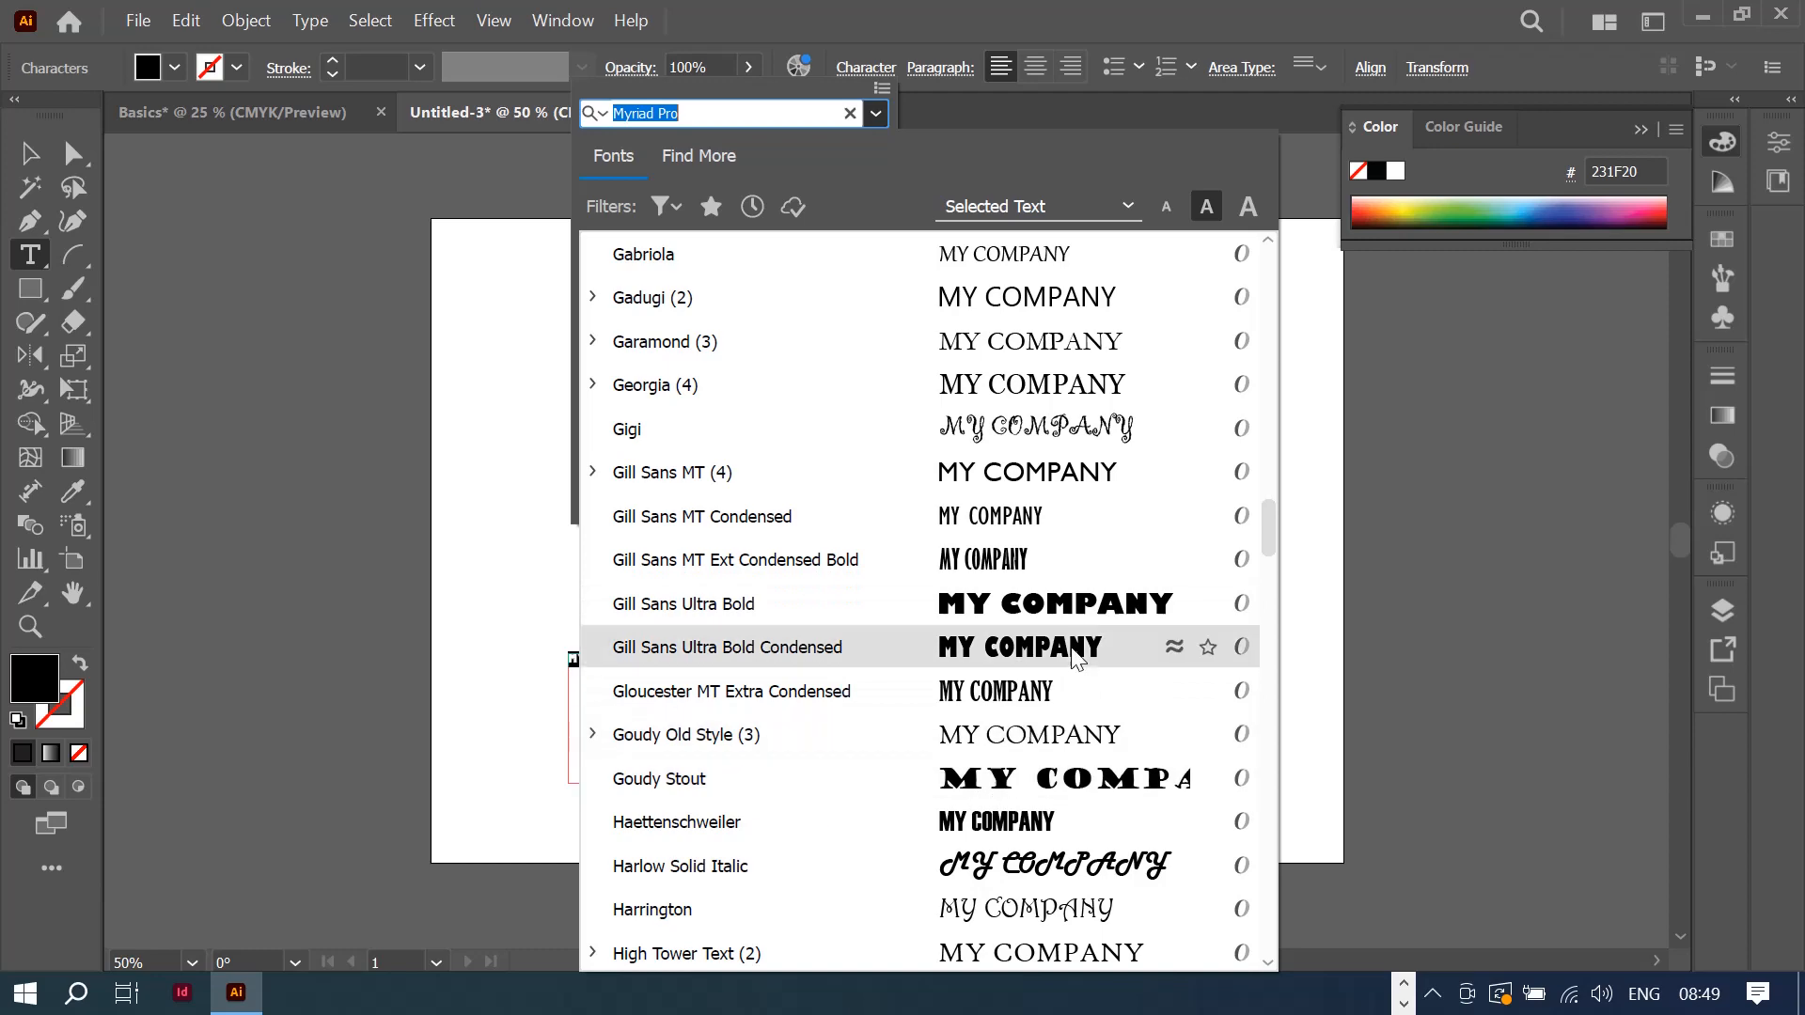
pyautogui.scroll(10, 1038, 663)
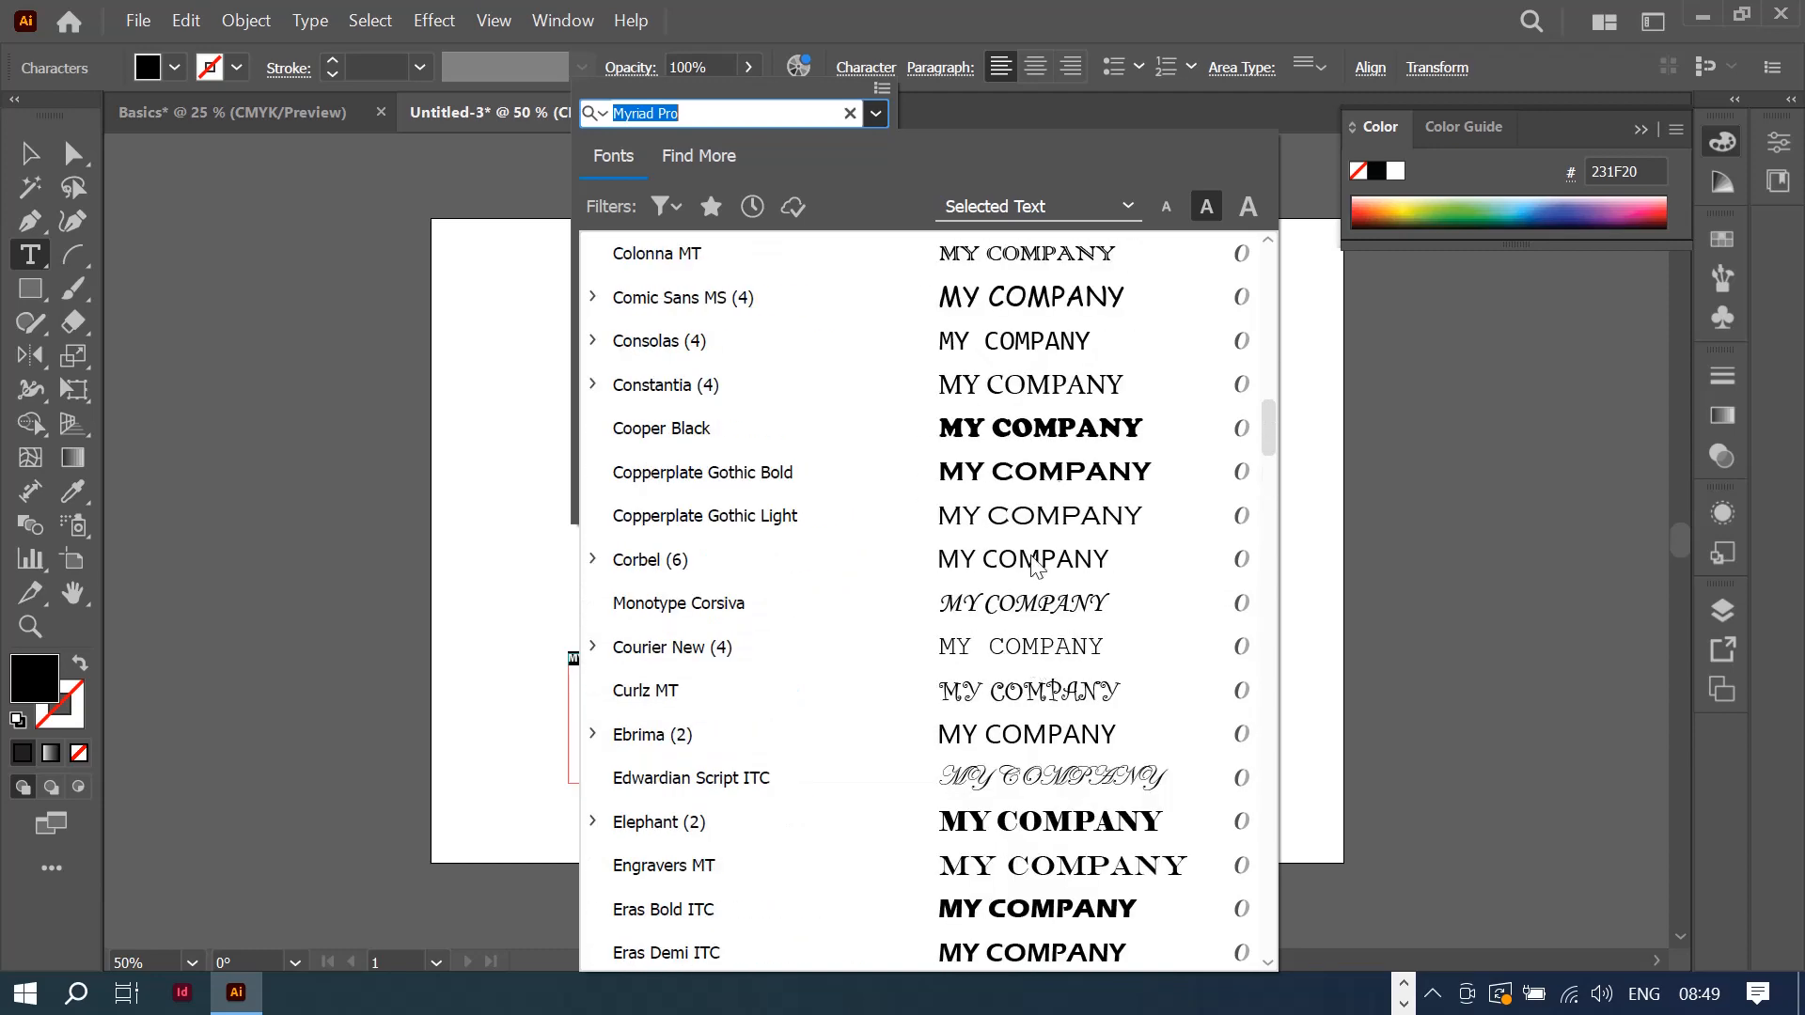
pyautogui.scroll(-1, 1034, 564)
pyautogui.click(1093, 299)
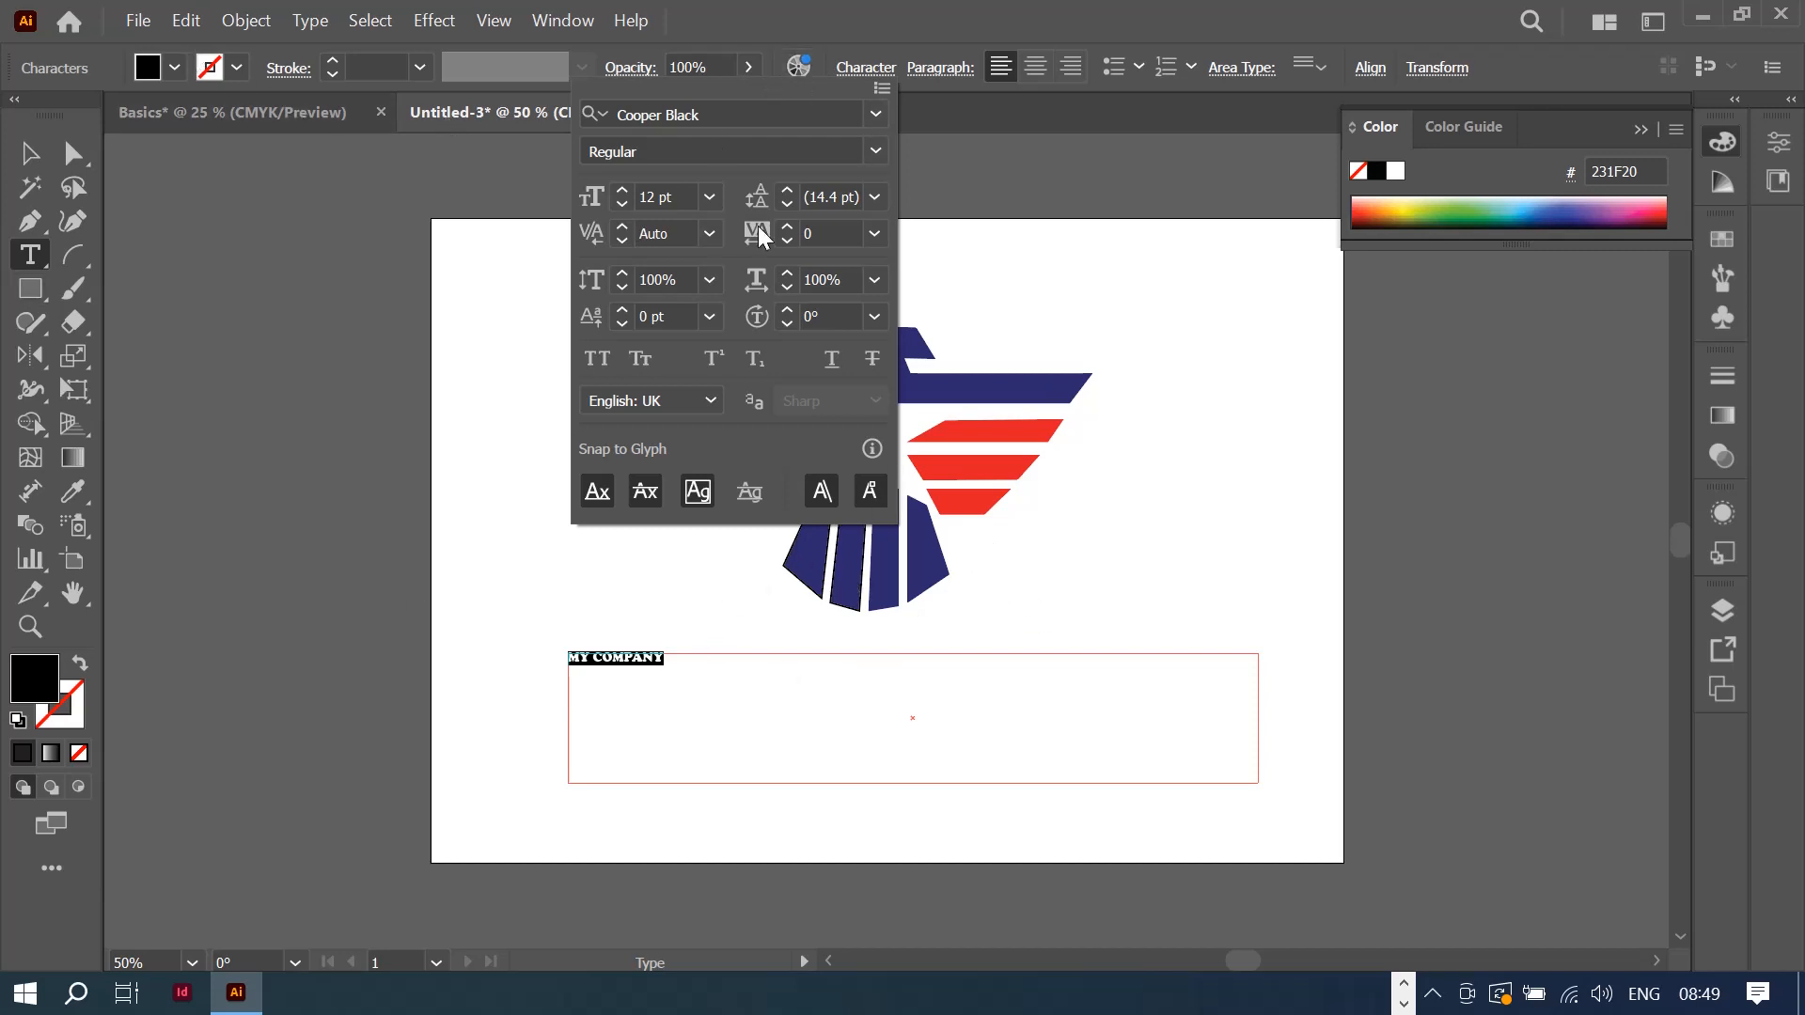
# Step: Enlarge the selected MY COMPANY text to a font size of 72 pt
pyautogui.click(709, 196)
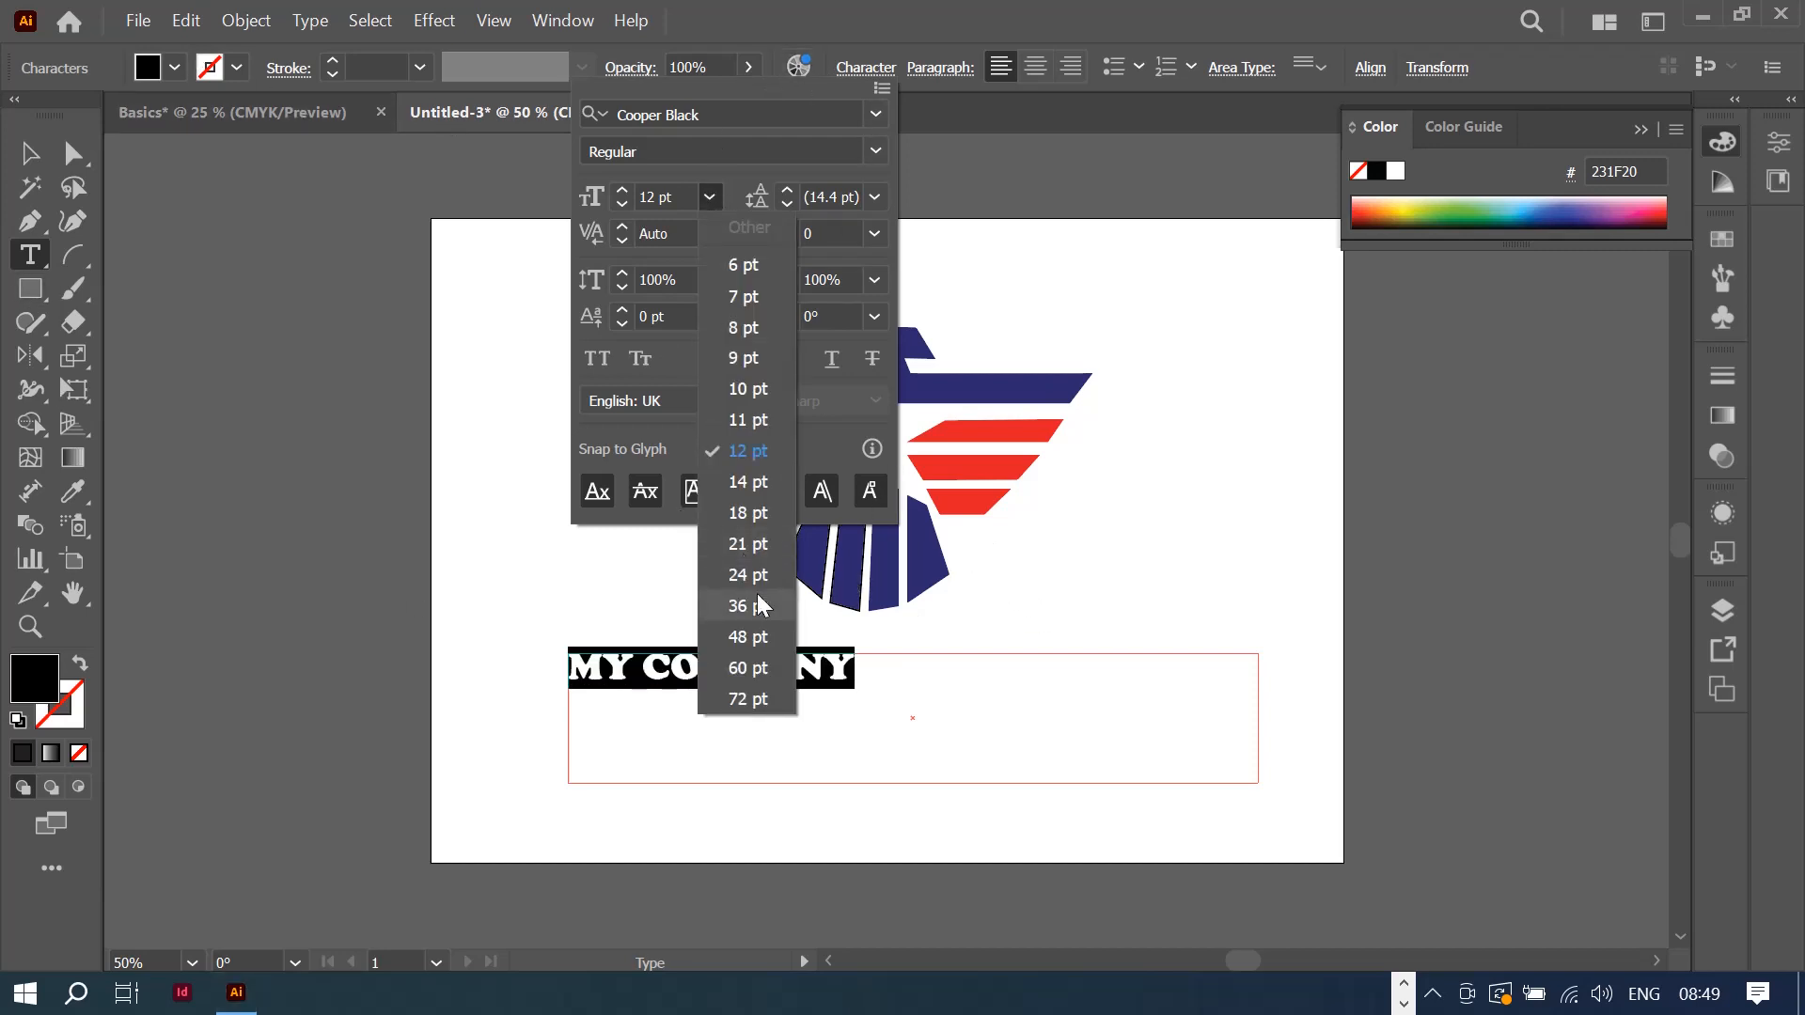
pyautogui.click(747, 698)
pyautogui.click(1139, 11)
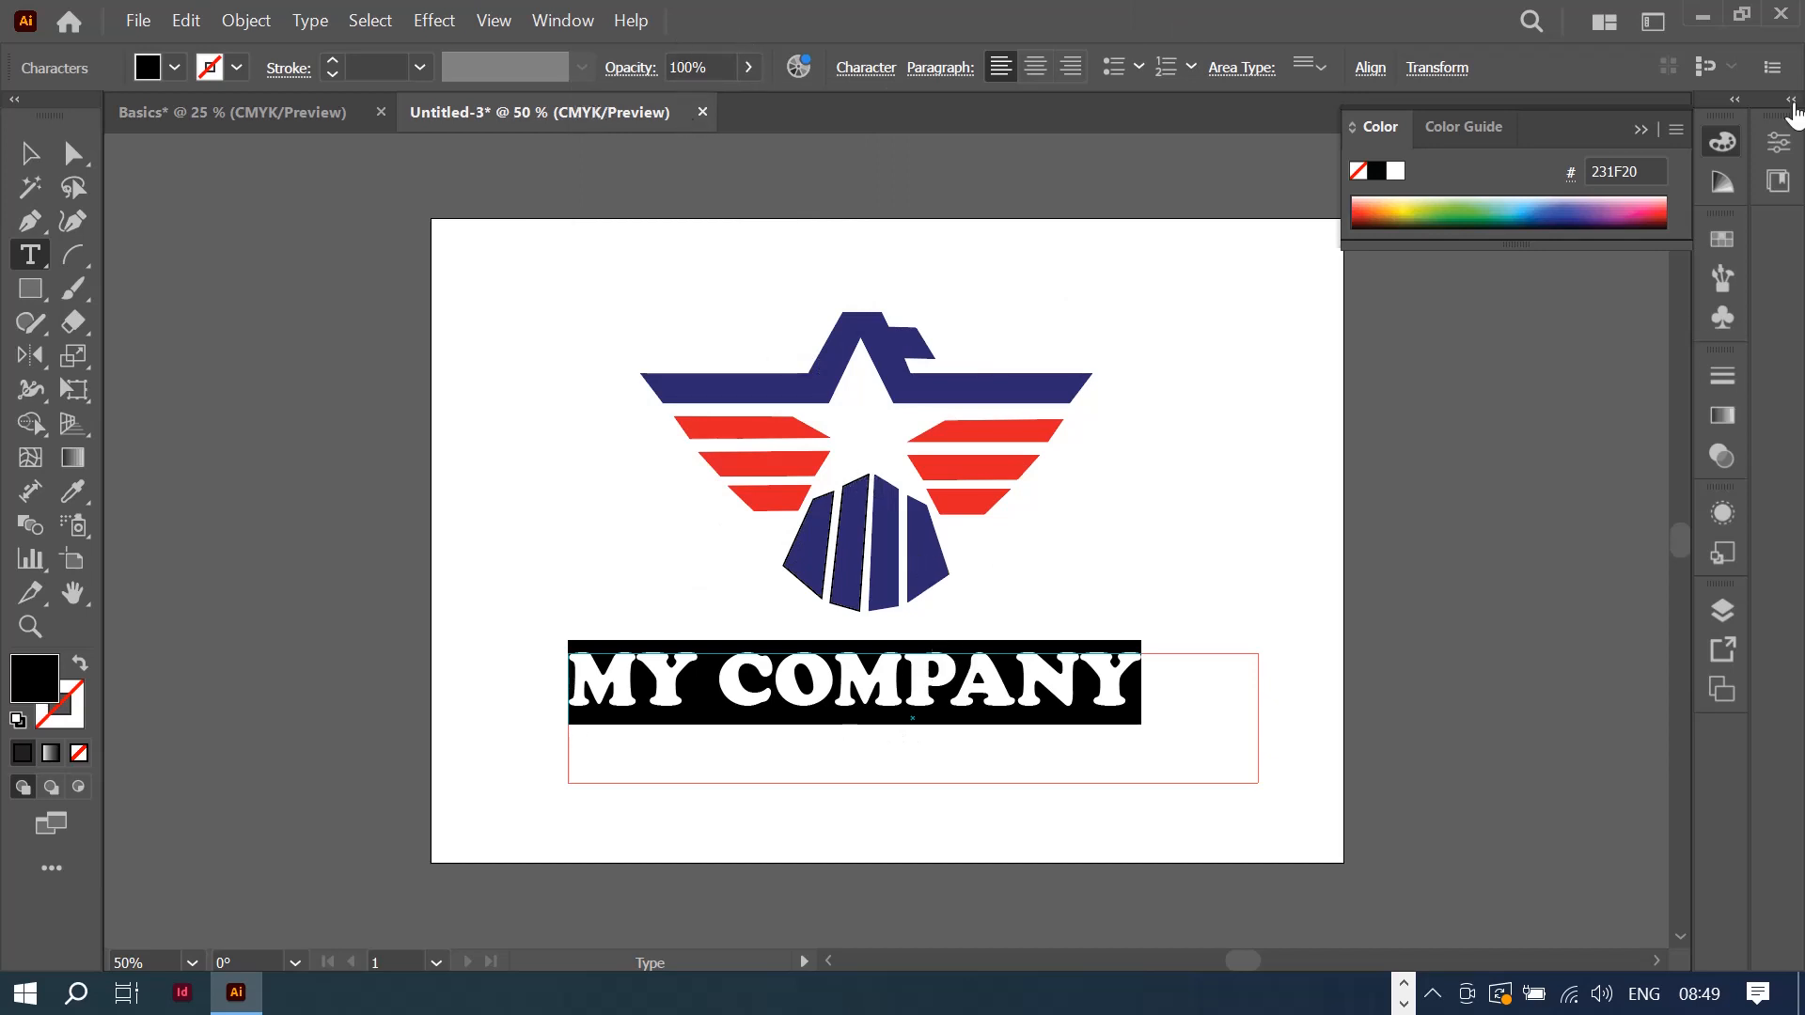
# Step: Set the font size of the selected MY COMPANY text to 100 pt
pyautogui.click(1778, 142)
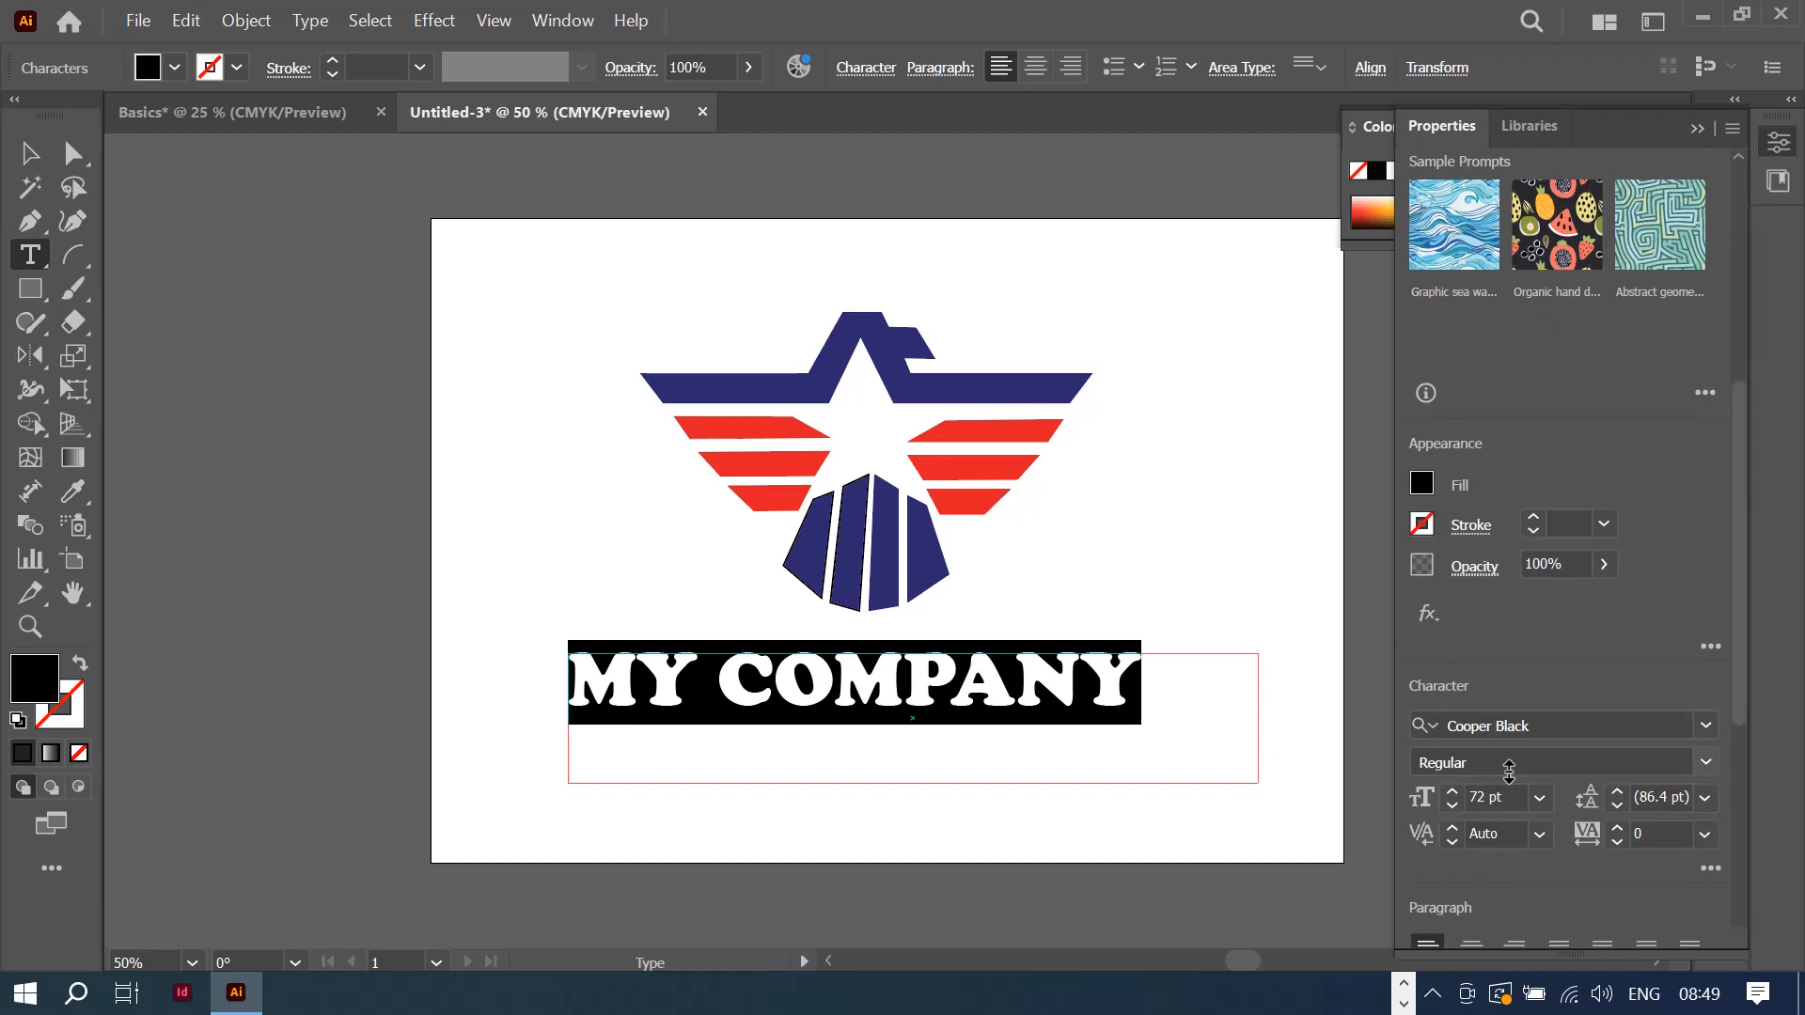
pyautogui.click(1473, 797)
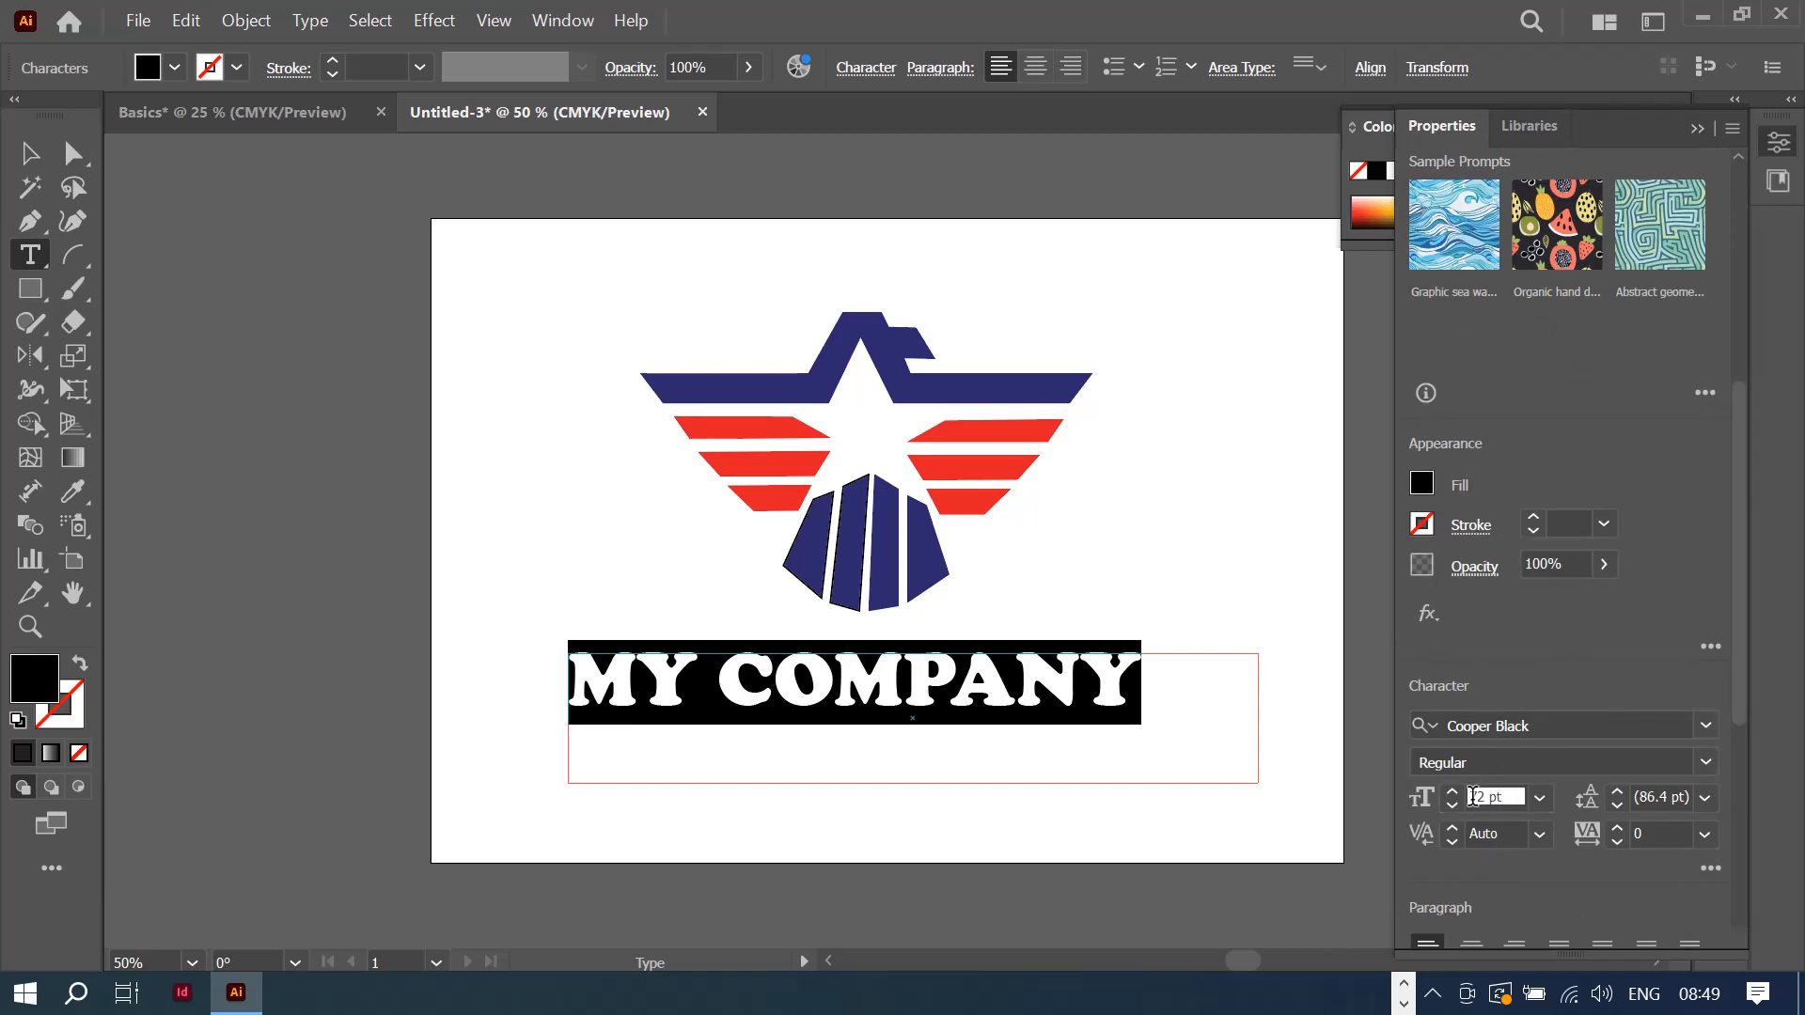
pyautogui.doubleClick(1473, 796)
pyautogui.press('BackSpace')
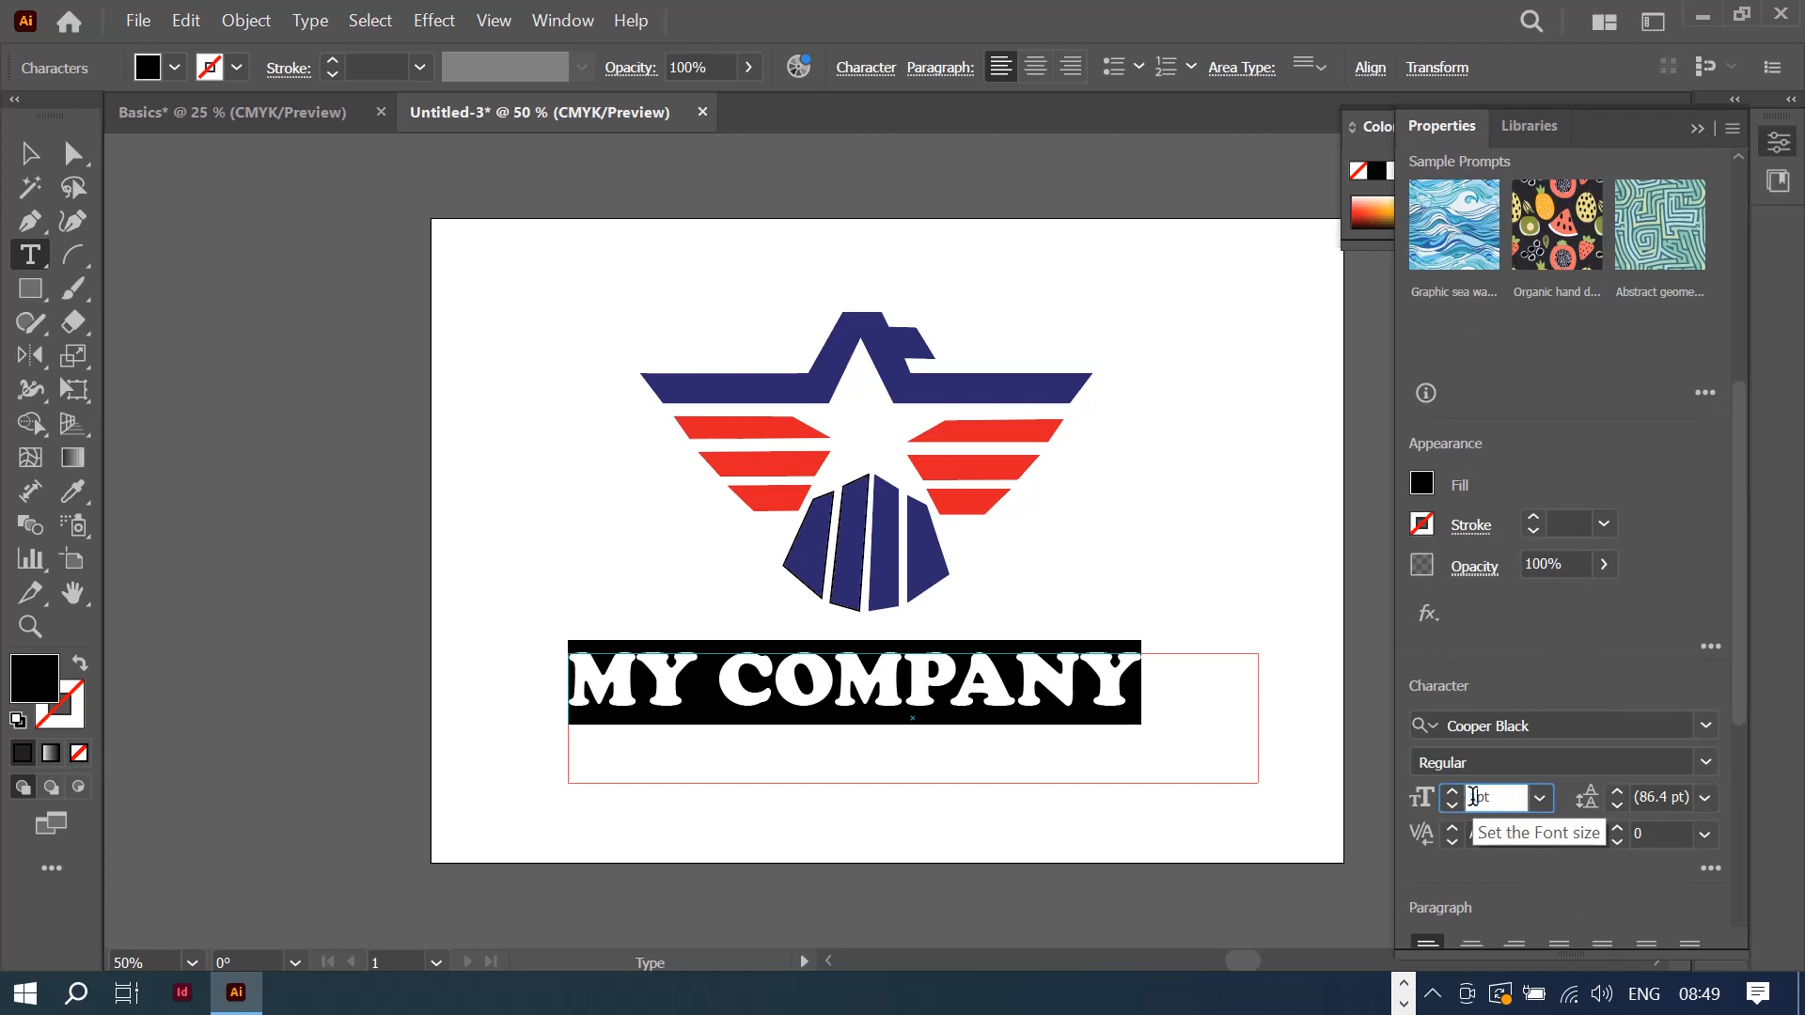
pyautogui.press('Return')
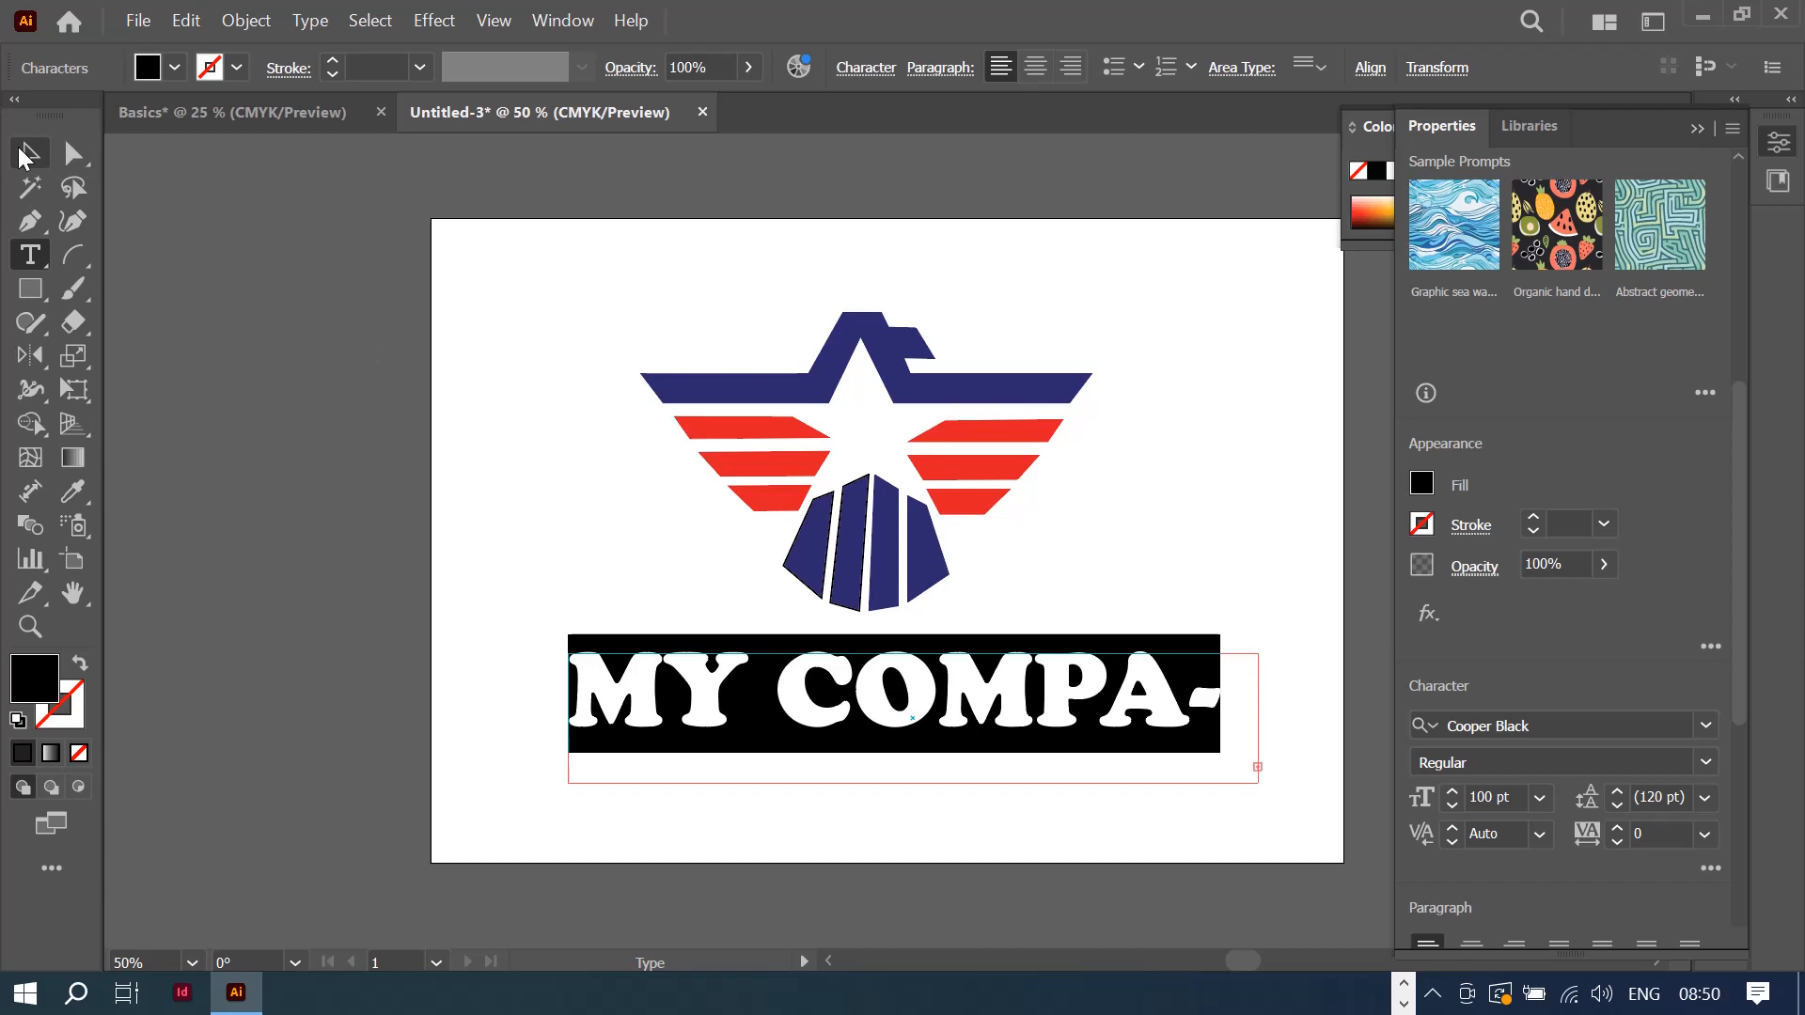
# Step: Widen the text frame until MY COMPANY fits on one line, reduce its height, and centre it below the bird logo
pyautogui.click(26, 156)
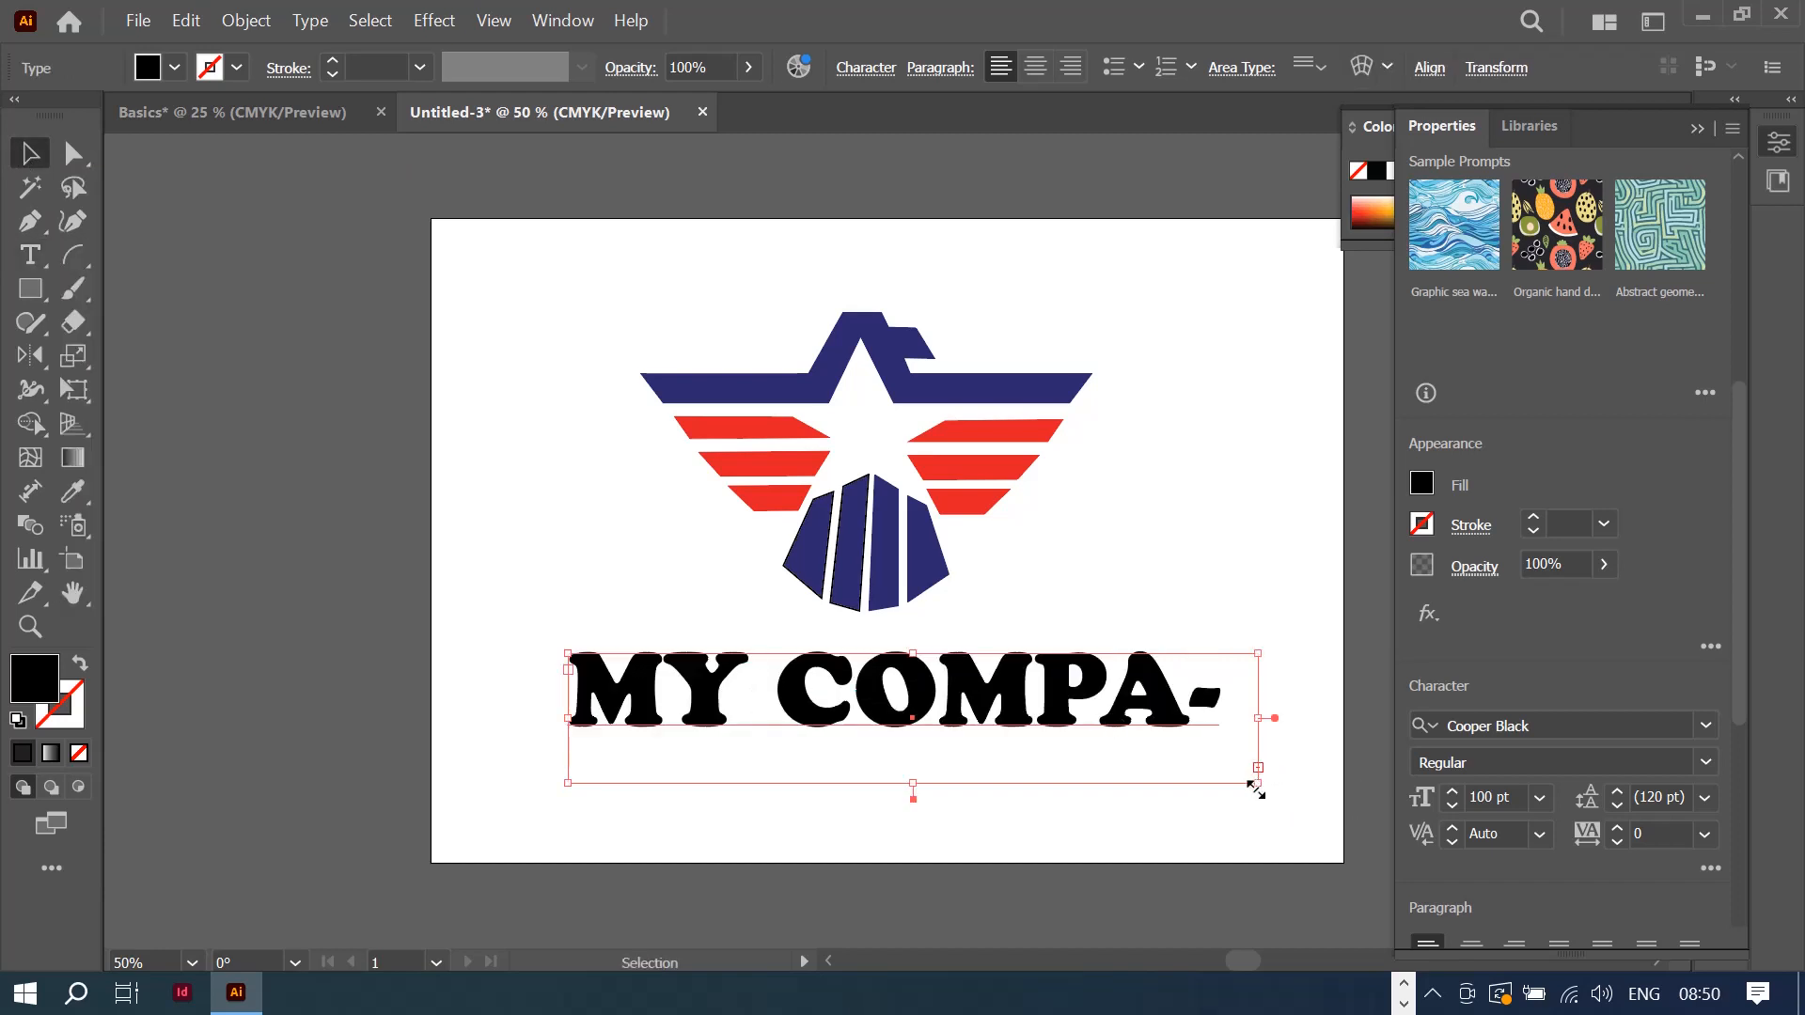
pyautogui.moveTo(1256, 790); pyautogui.dragTo(1362, 776)
pyautogui.moveTo(568, 774)
pyautogui.mouseDown()
pyautogui.moveTo(460, 786)
pyautogui.moveTo(475, 765)
pyautogui.moveTo(556, 774)
pyautogui.mouseUp()
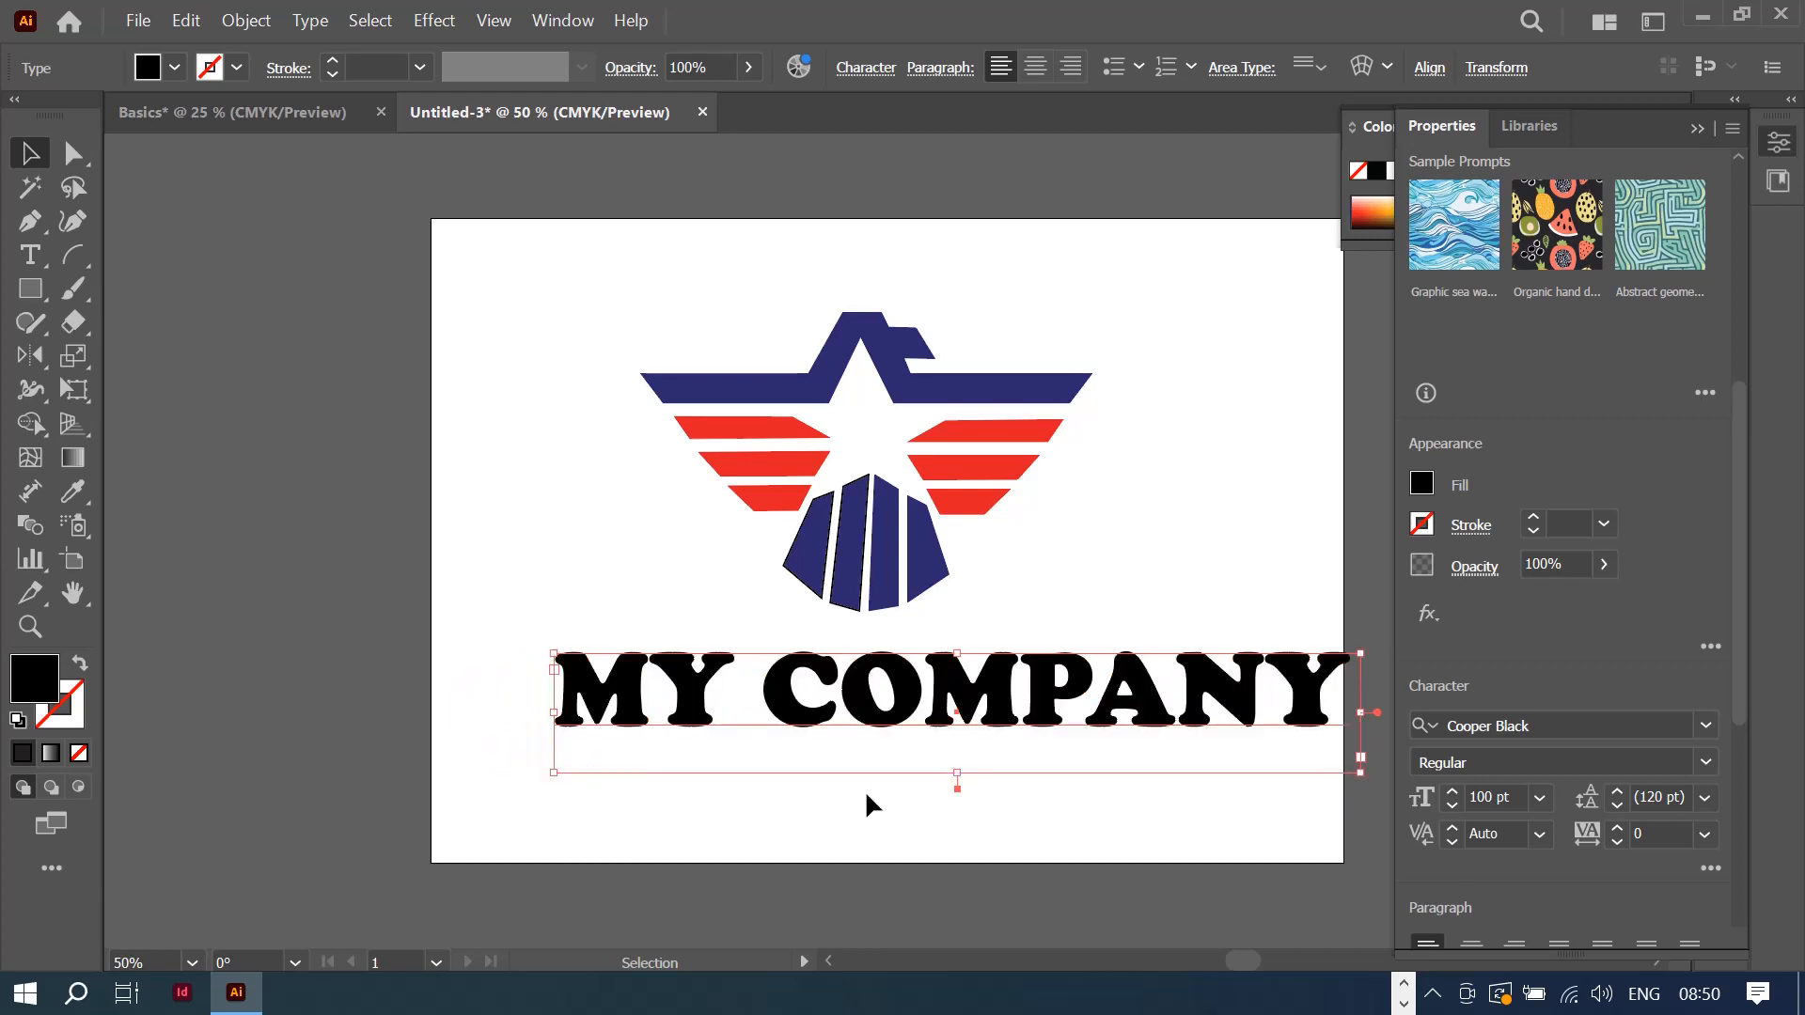
pyautogui.moveTo(956, 773); pyautogui.dragTo(927, 682)
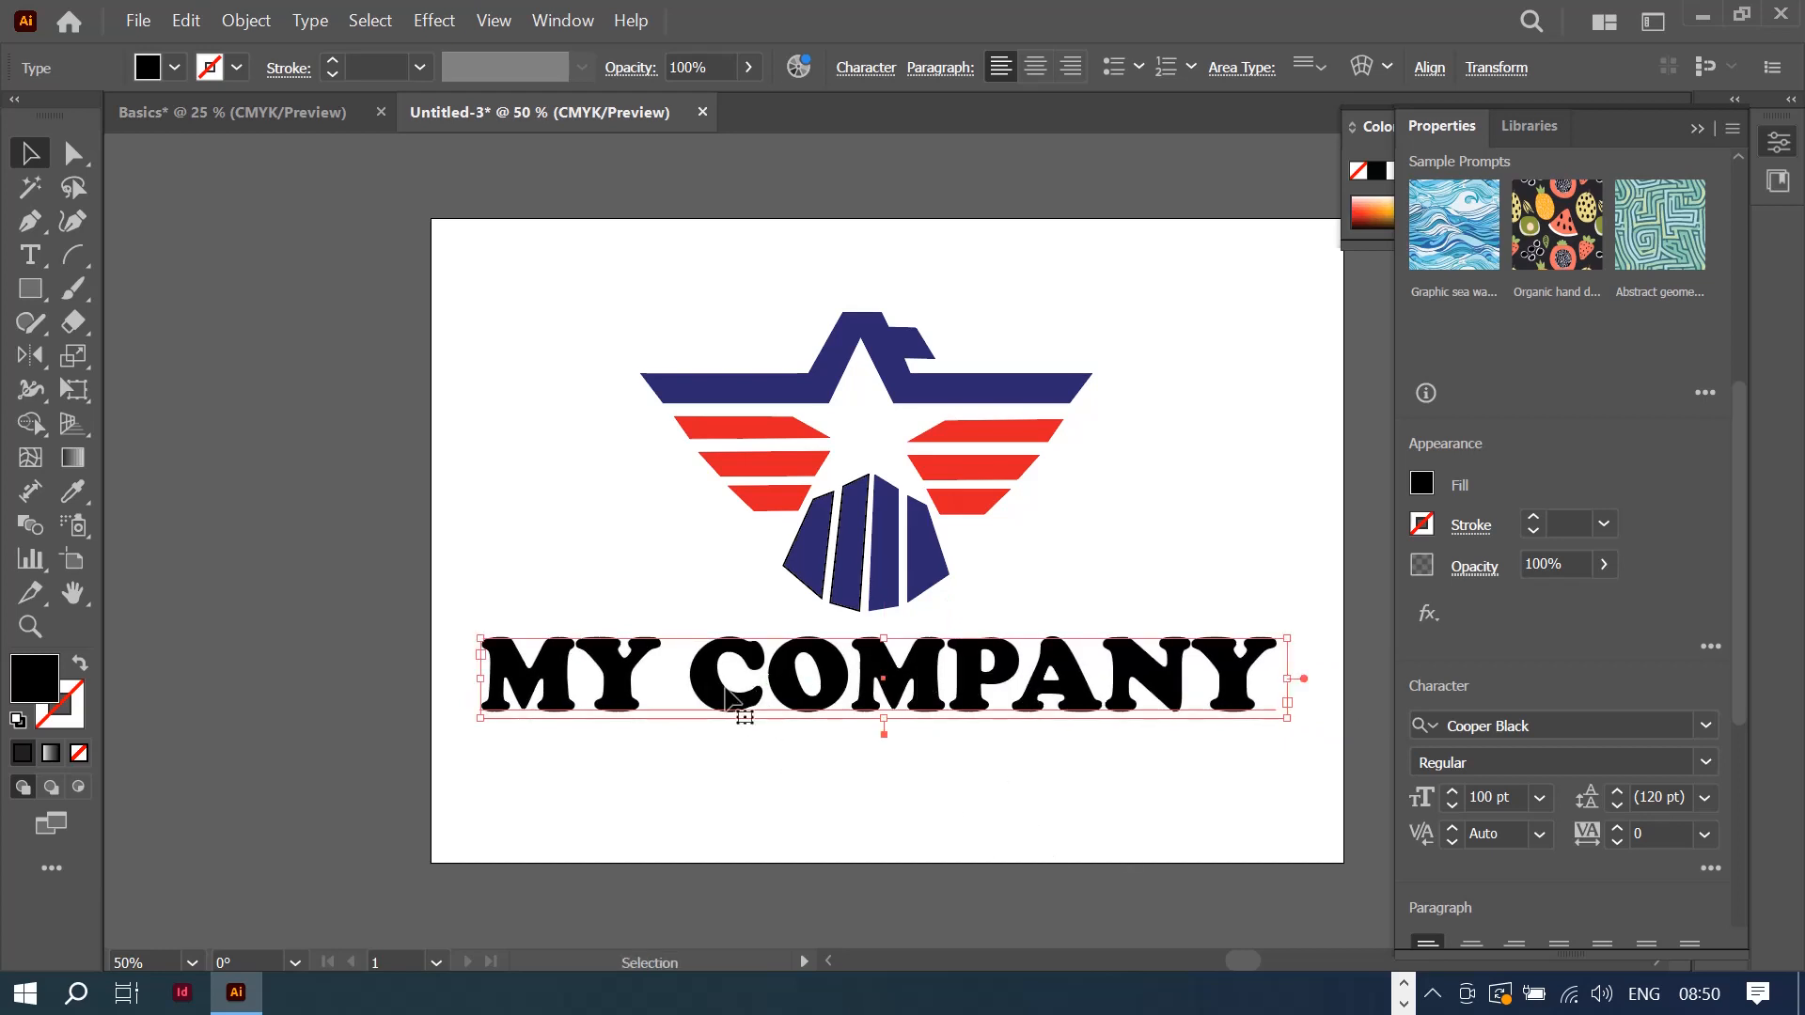
# Step: Select the word COMPANY and copy the dark blue appearance of the bird's tail feathers onto it with the Eyedropper
pyautogui.click(31, 254)
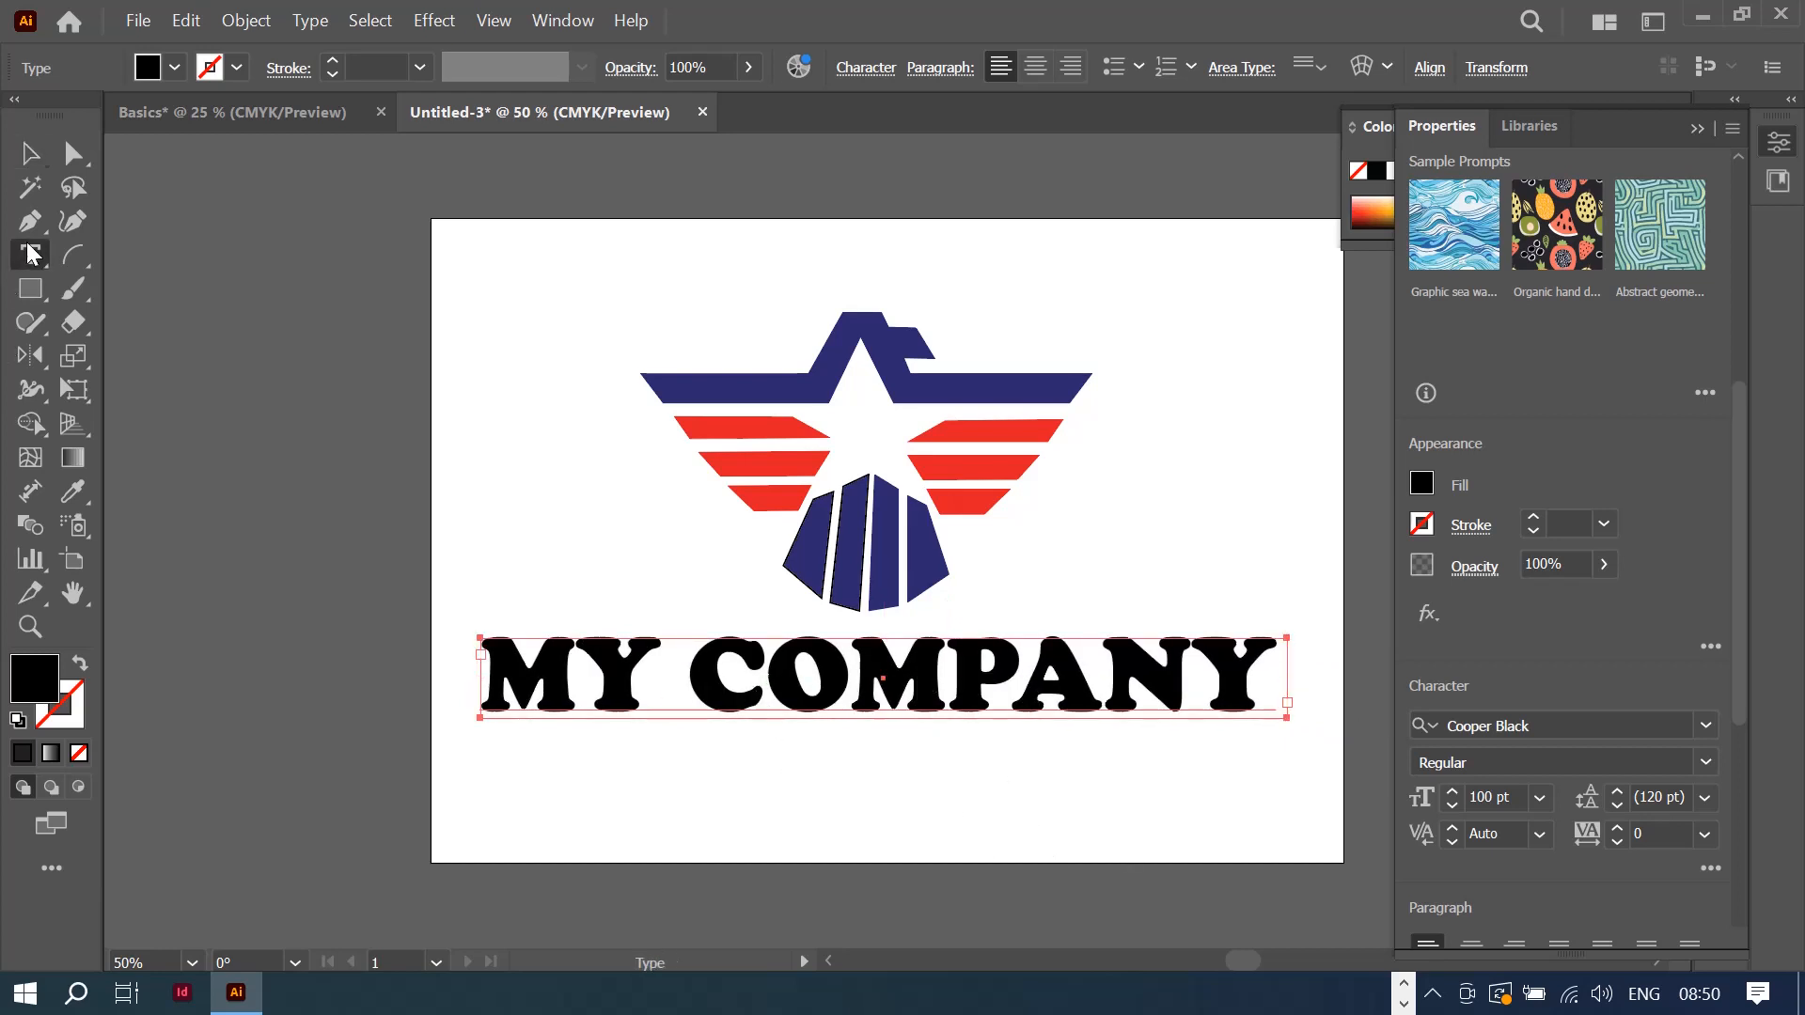
pyautogui.click(703, 677)
pyautogui.moveTo(703, 677); pyautogui.dragTo(1279, 679)
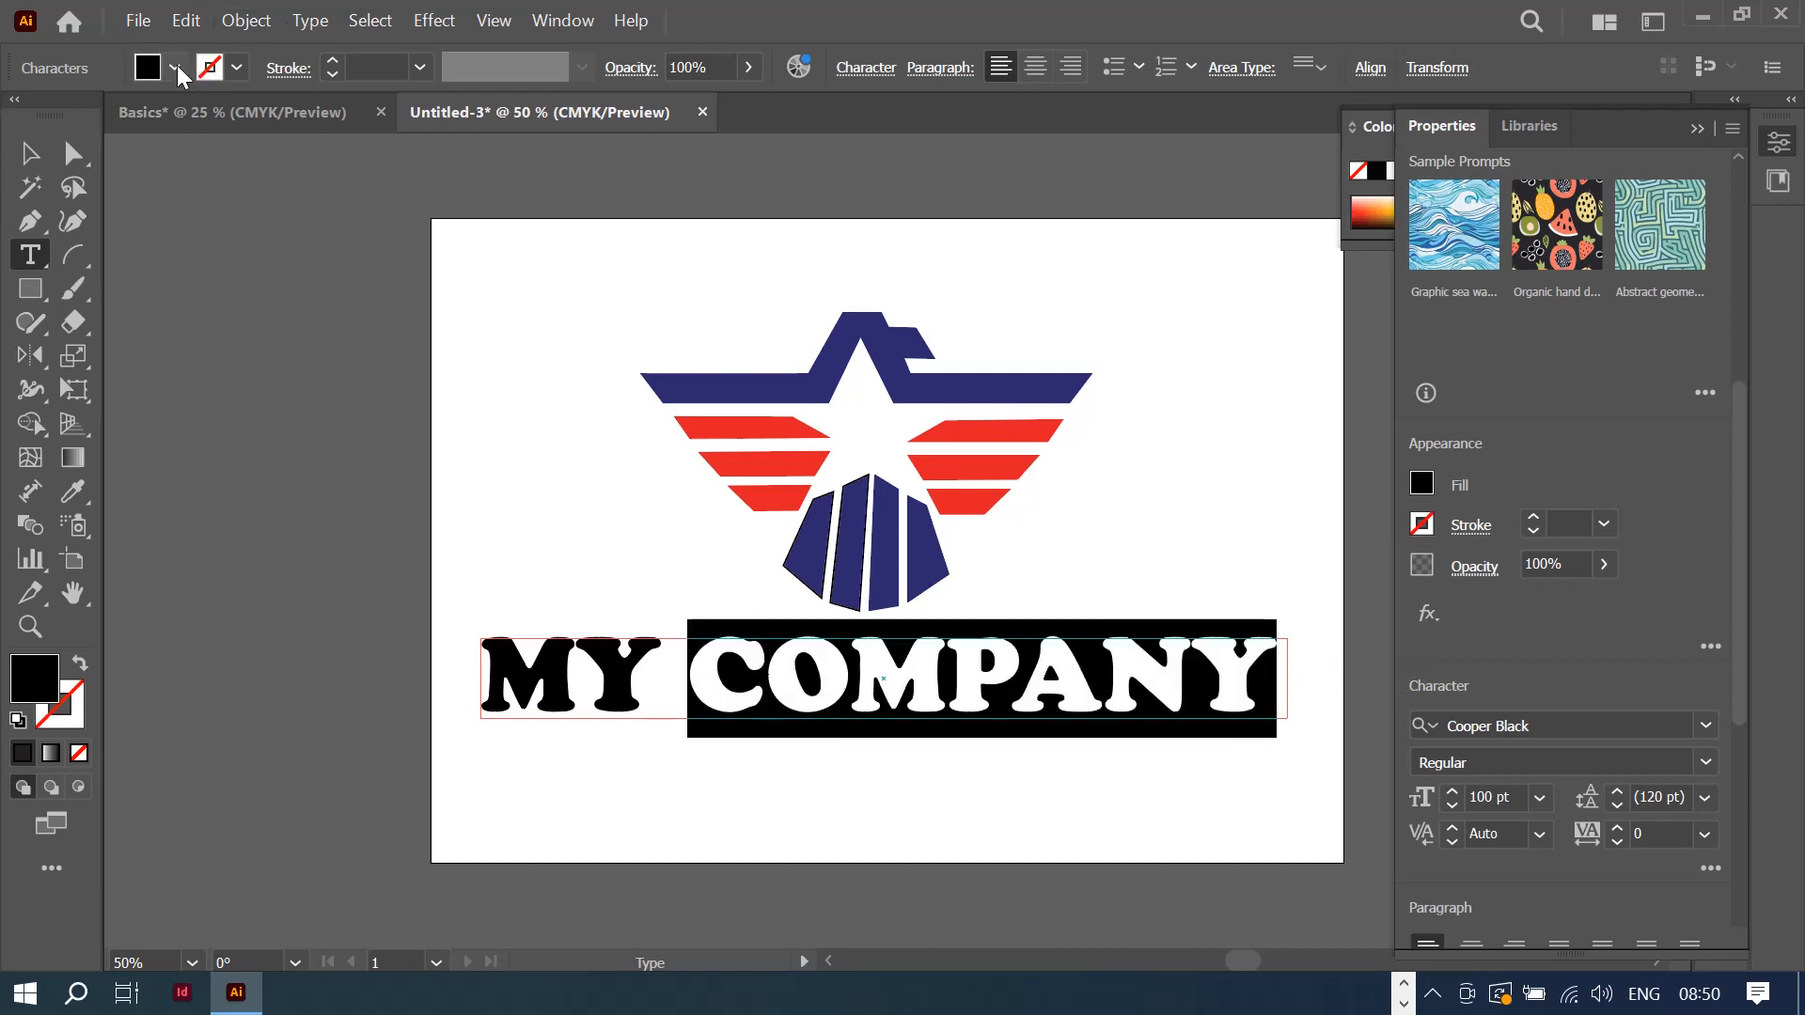
pyautogui.click(149, 70)
pyautogui.click(149, 69)
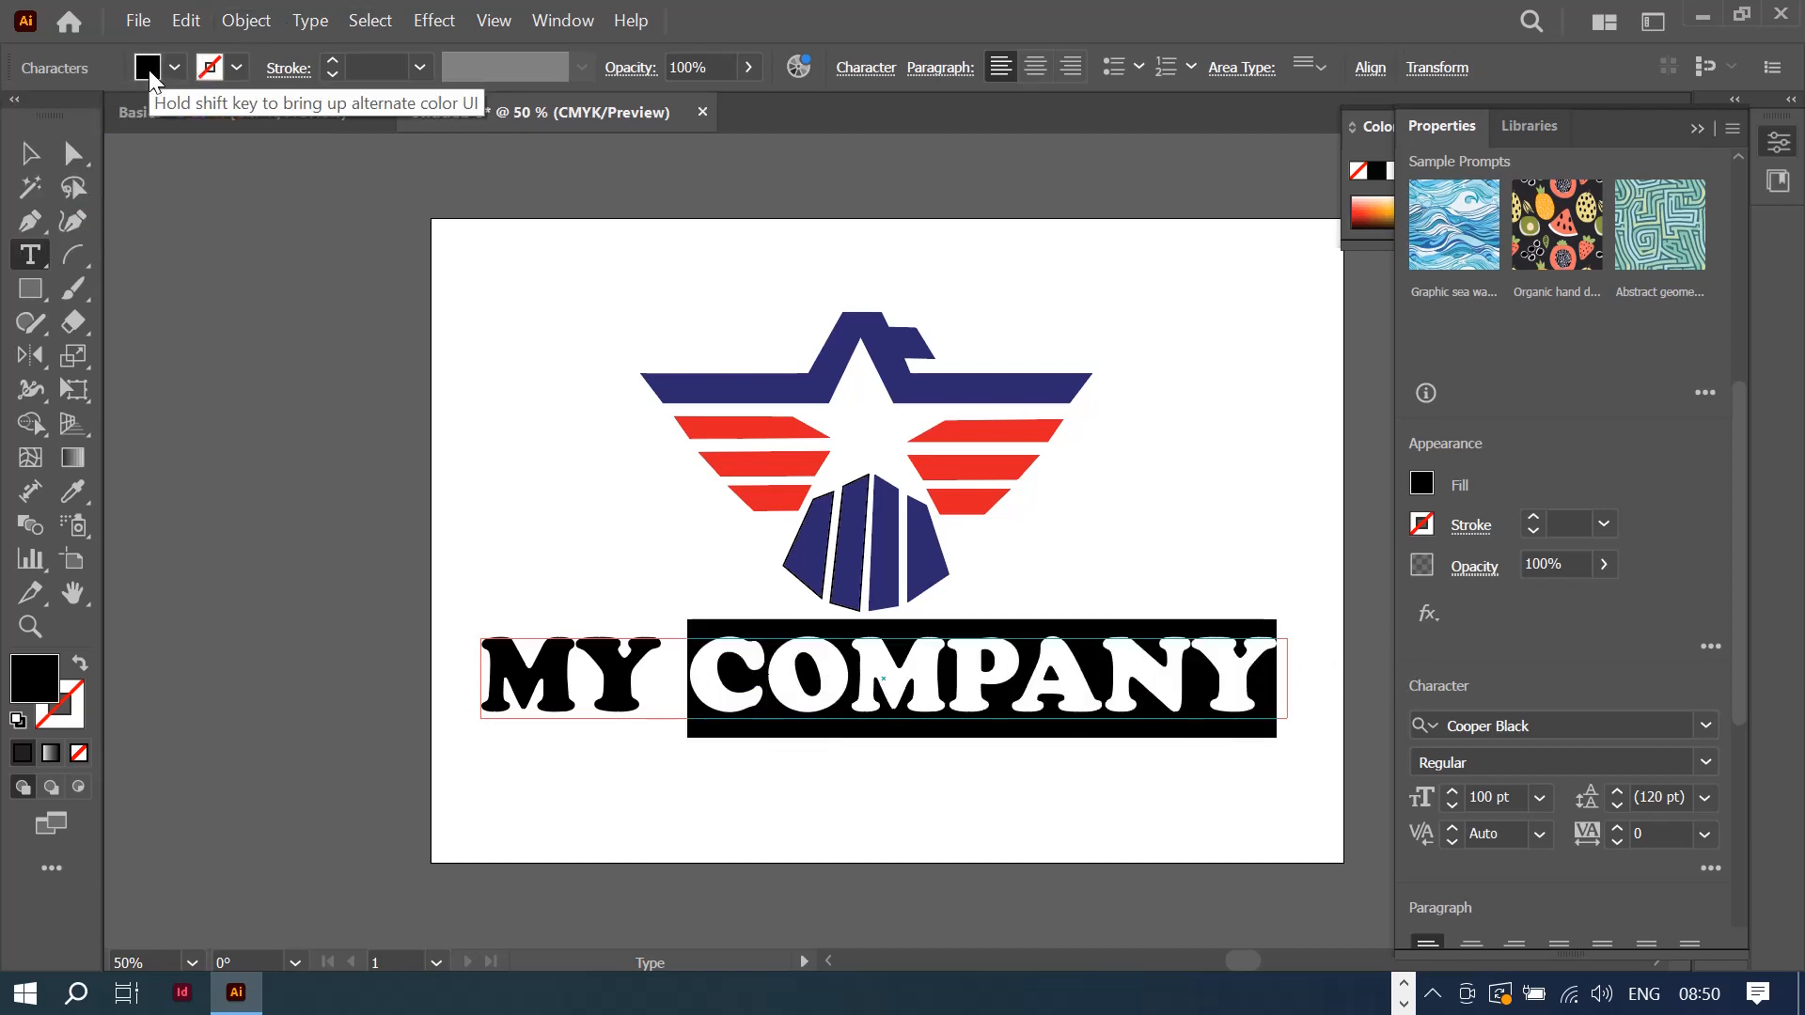
pyautogui.click(1421, 485)
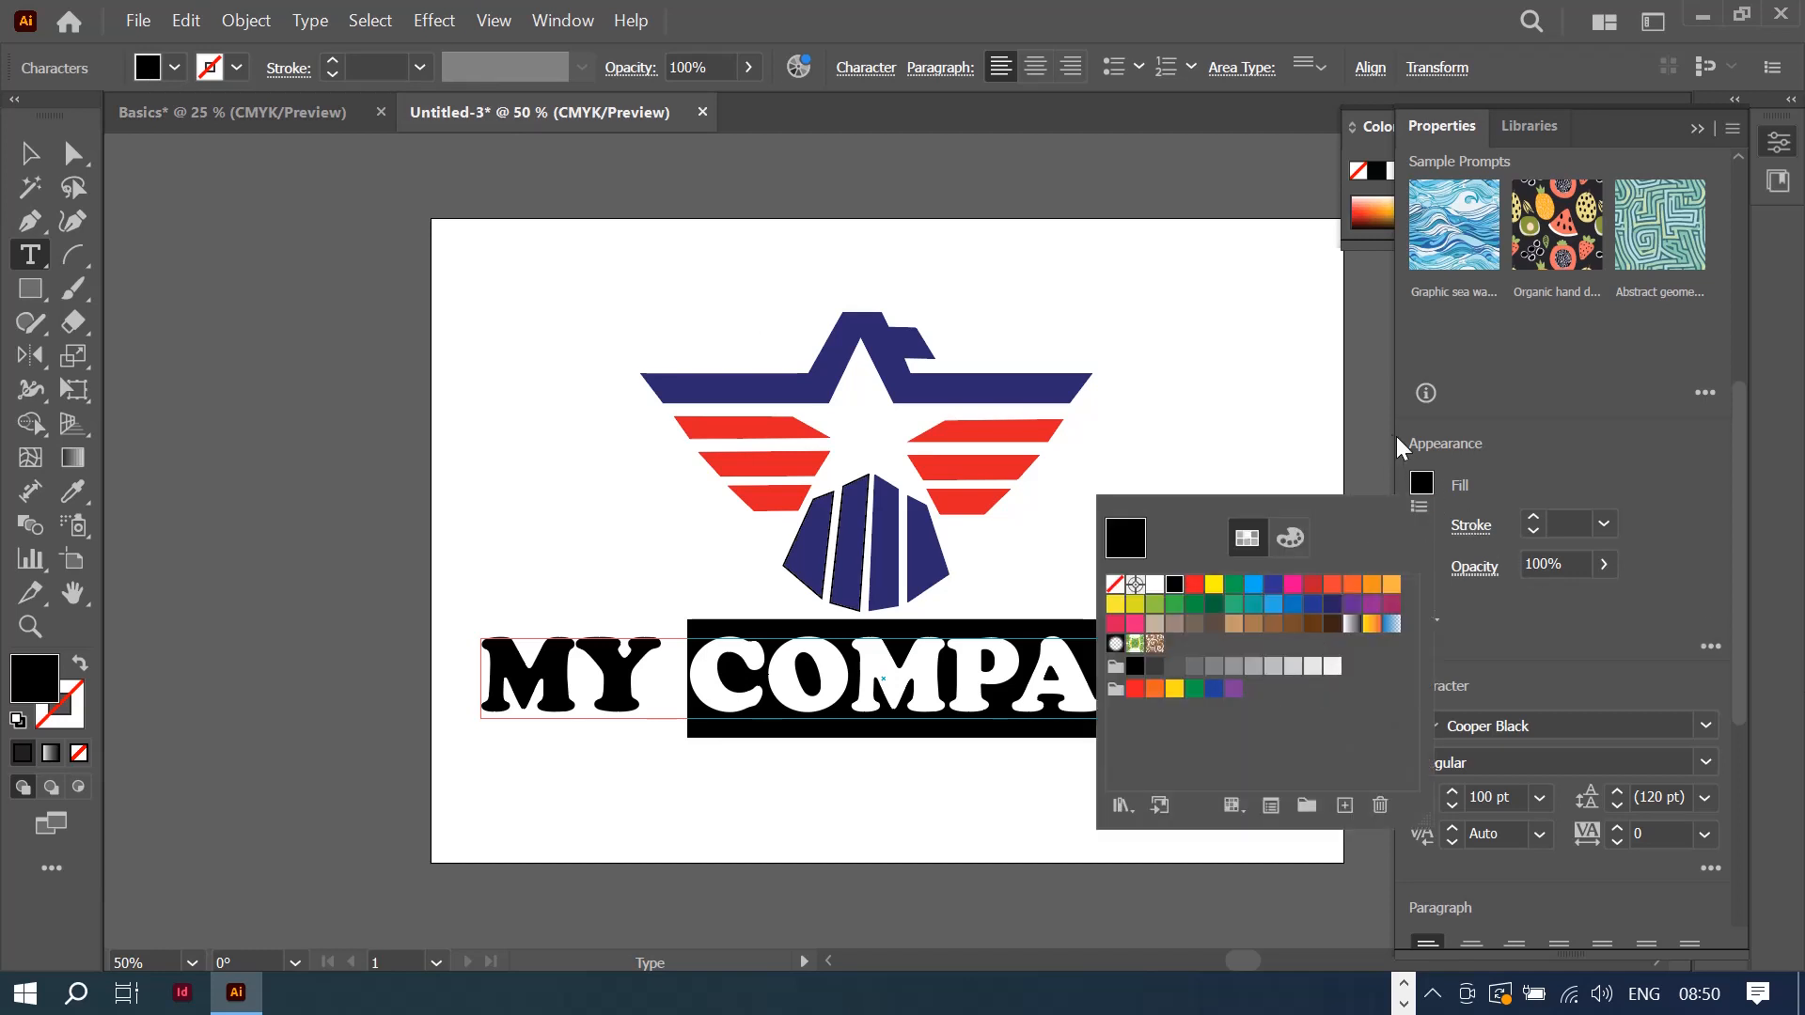
pyautogui.click(75, 490)
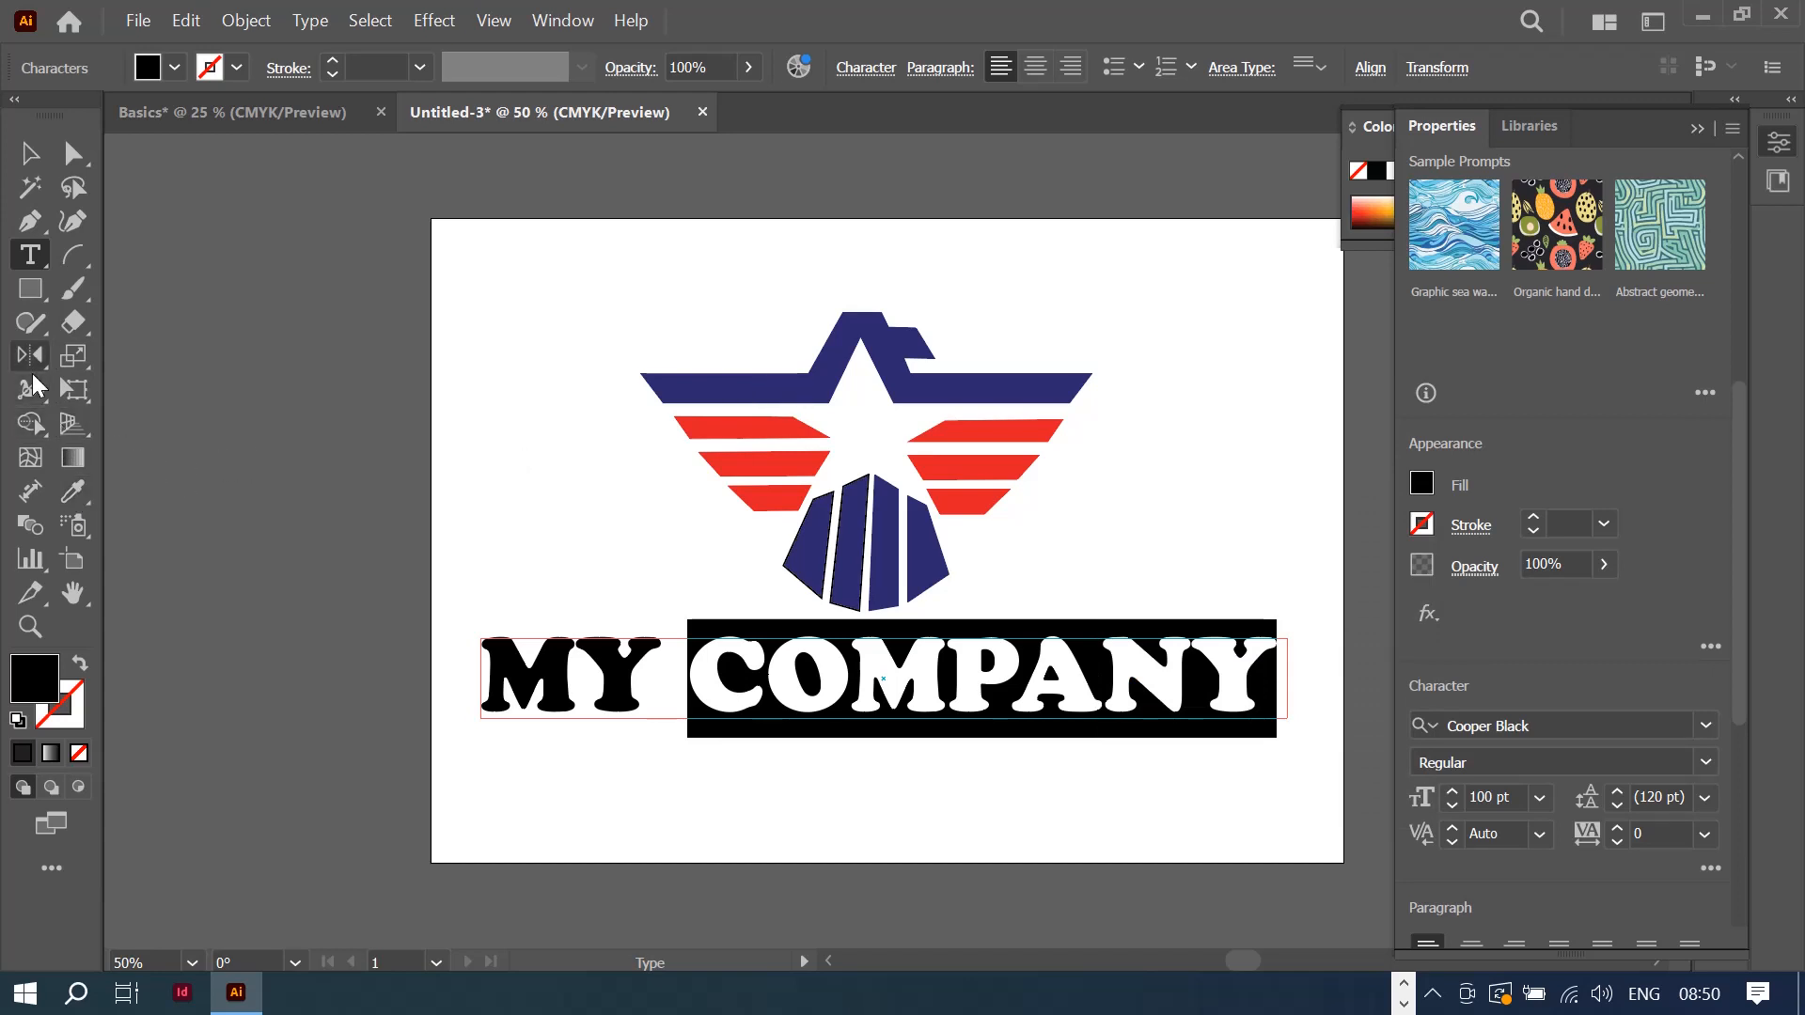
pyautogui.click(78, 503)
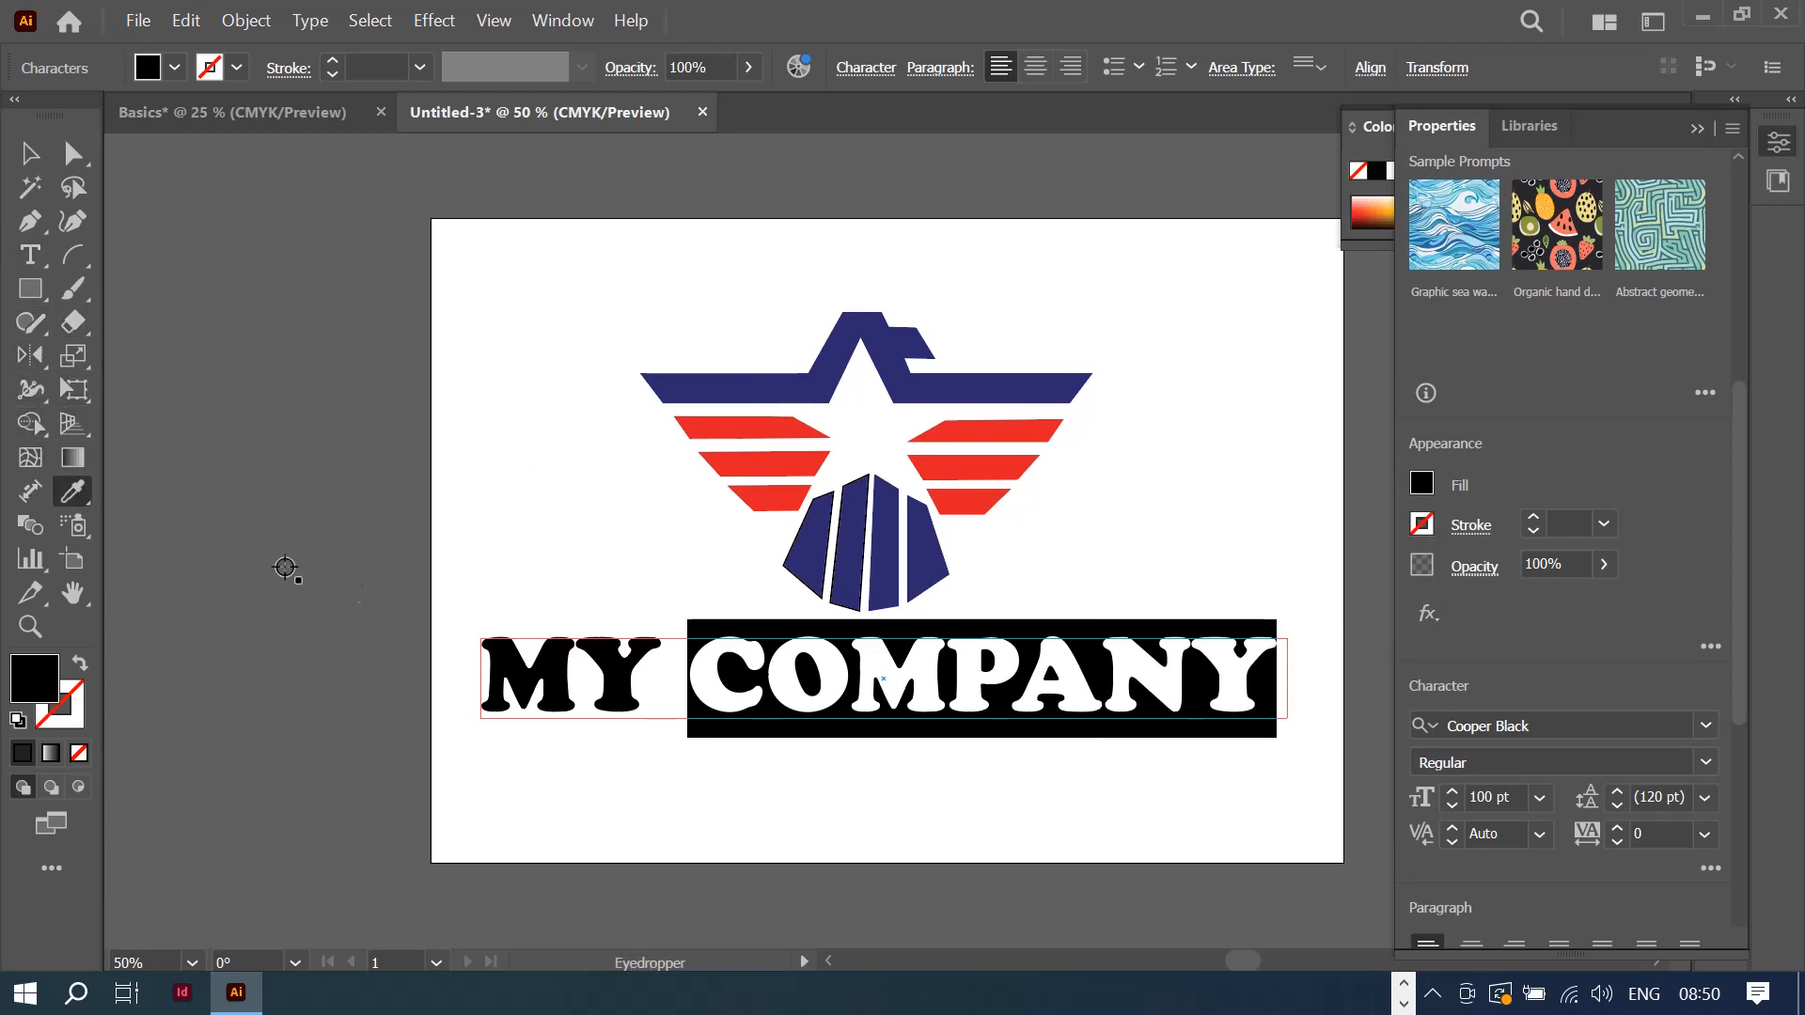
pyautogui.click(809, 546)
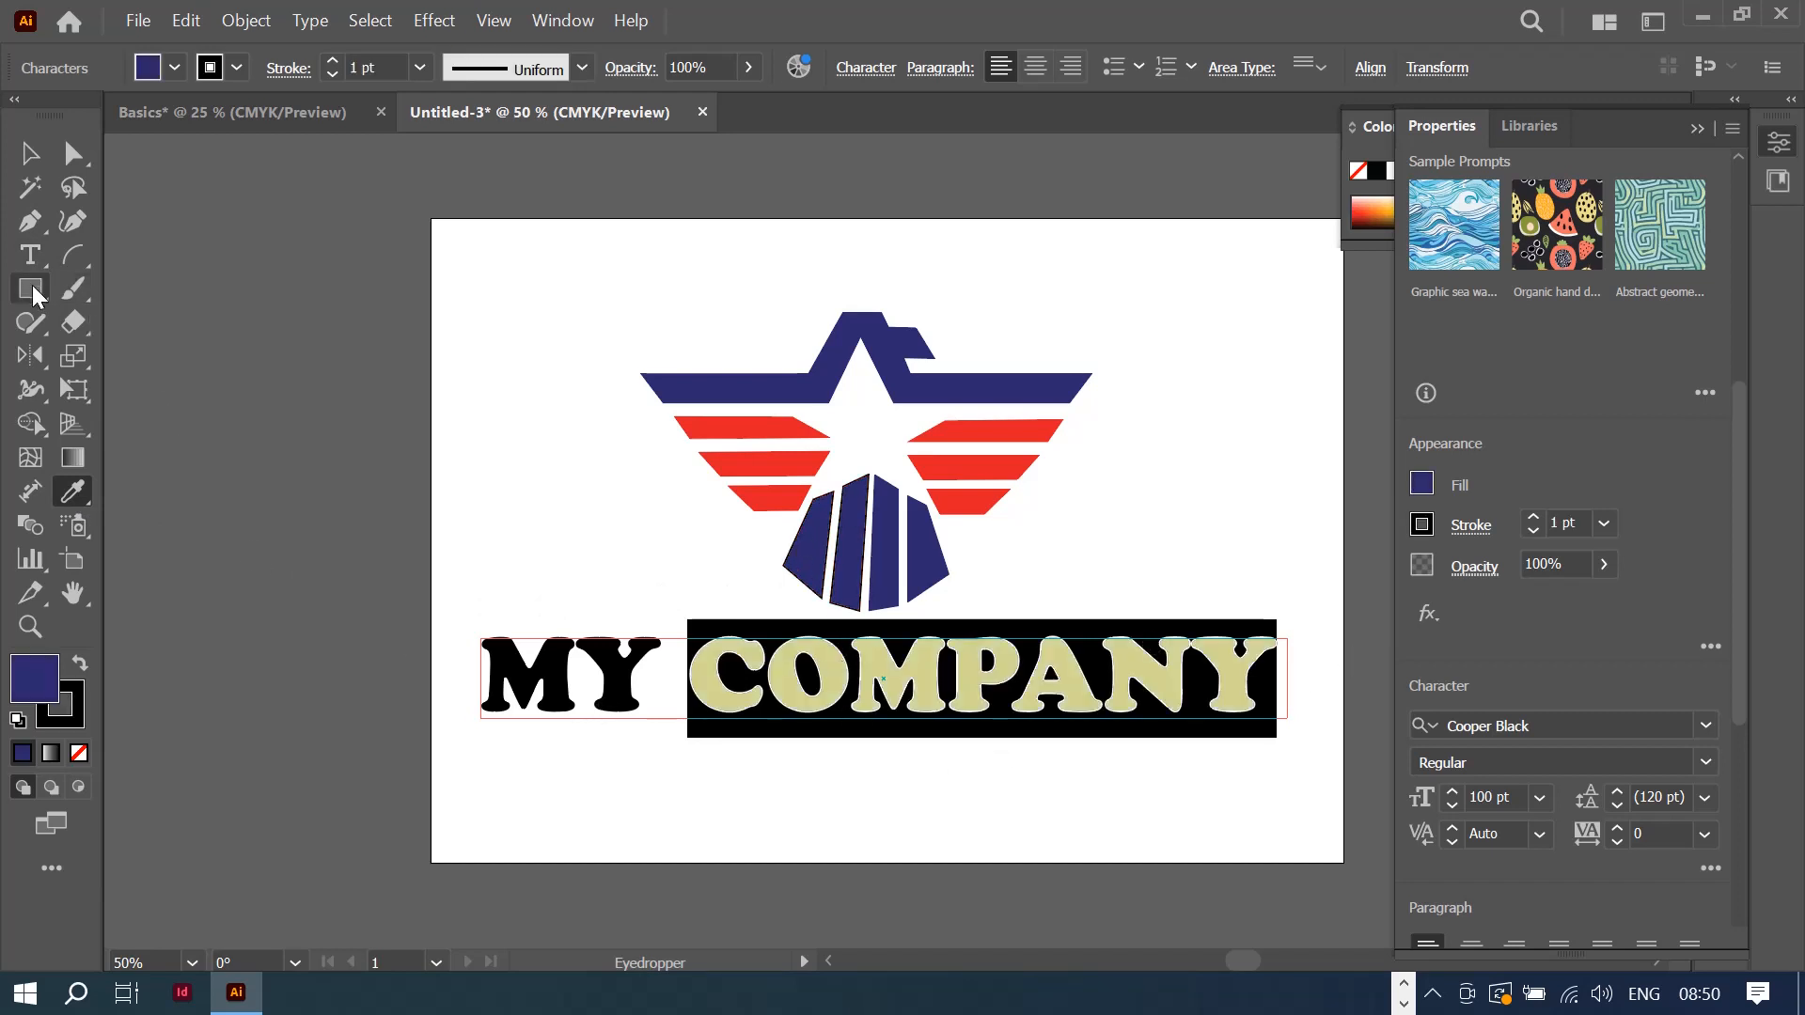
# Step: Select the word MY and copy the red fill of the bird's wing stripes onto it with the Eyedropper
pyautogui.click(31, 257)
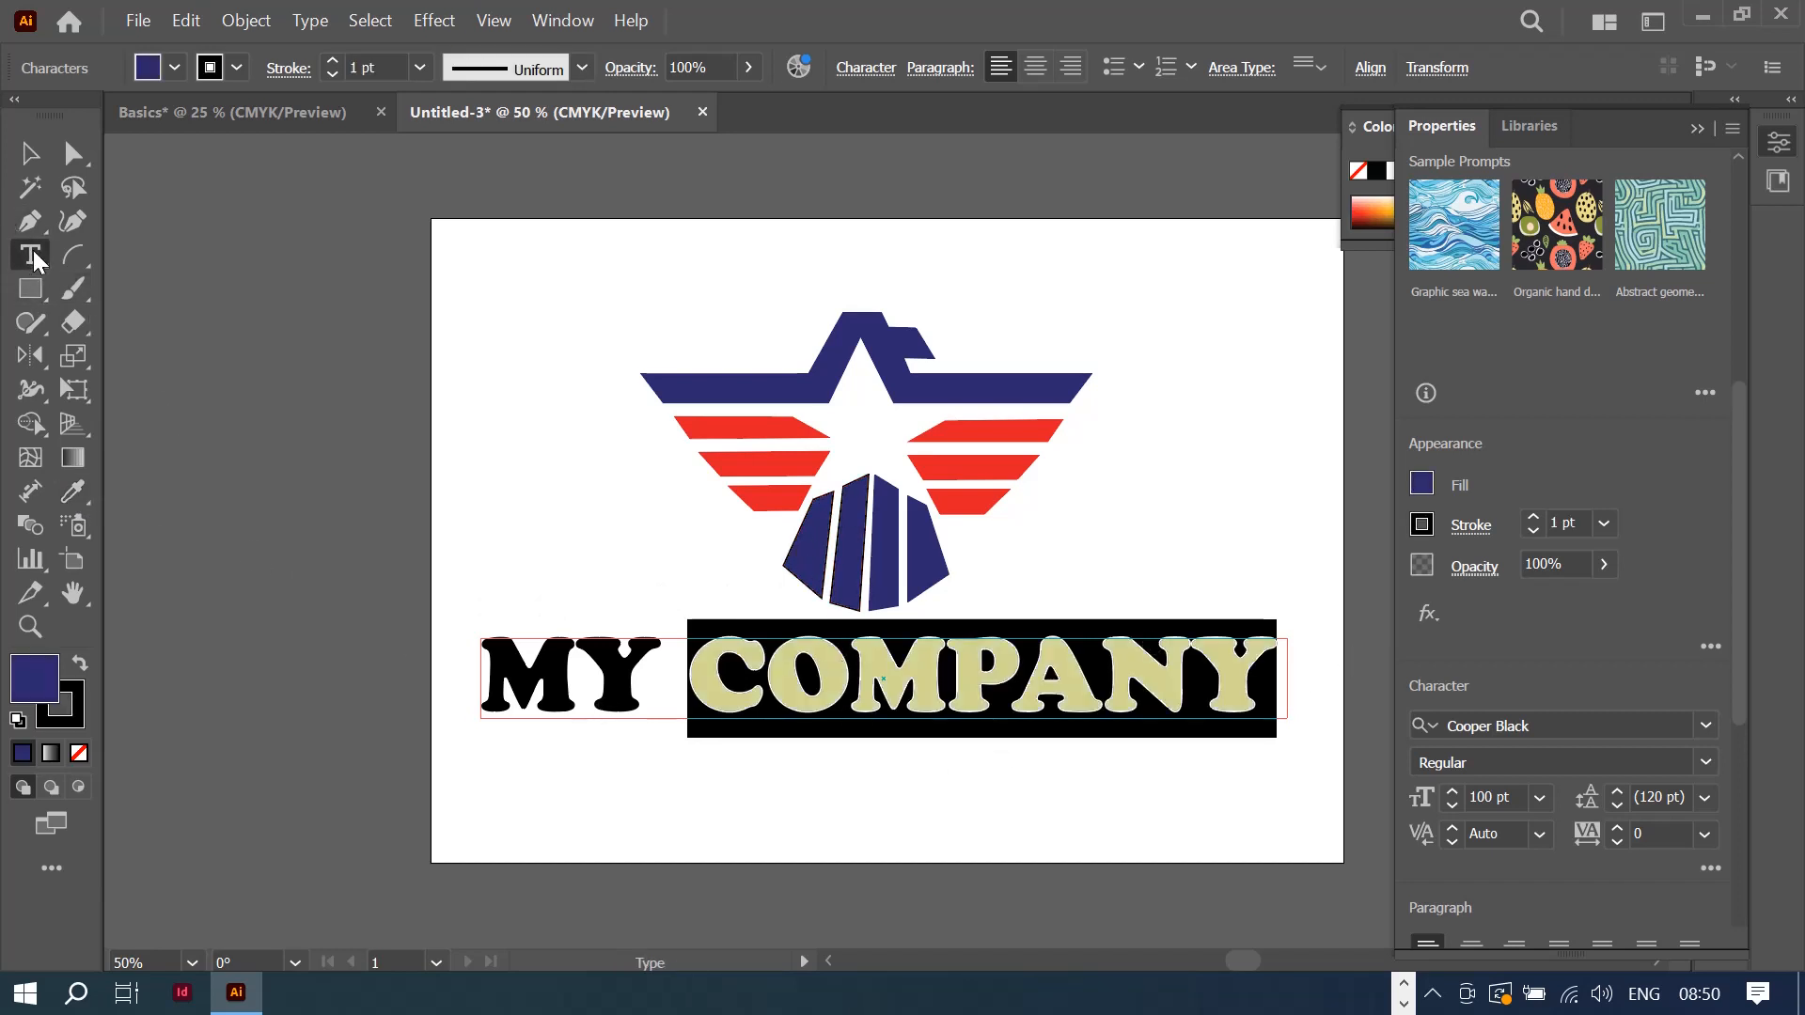
pyautogui.click(662, 684)
pyautogui.moveTo(662, 683); pyautogui.dragTo(449, 654)
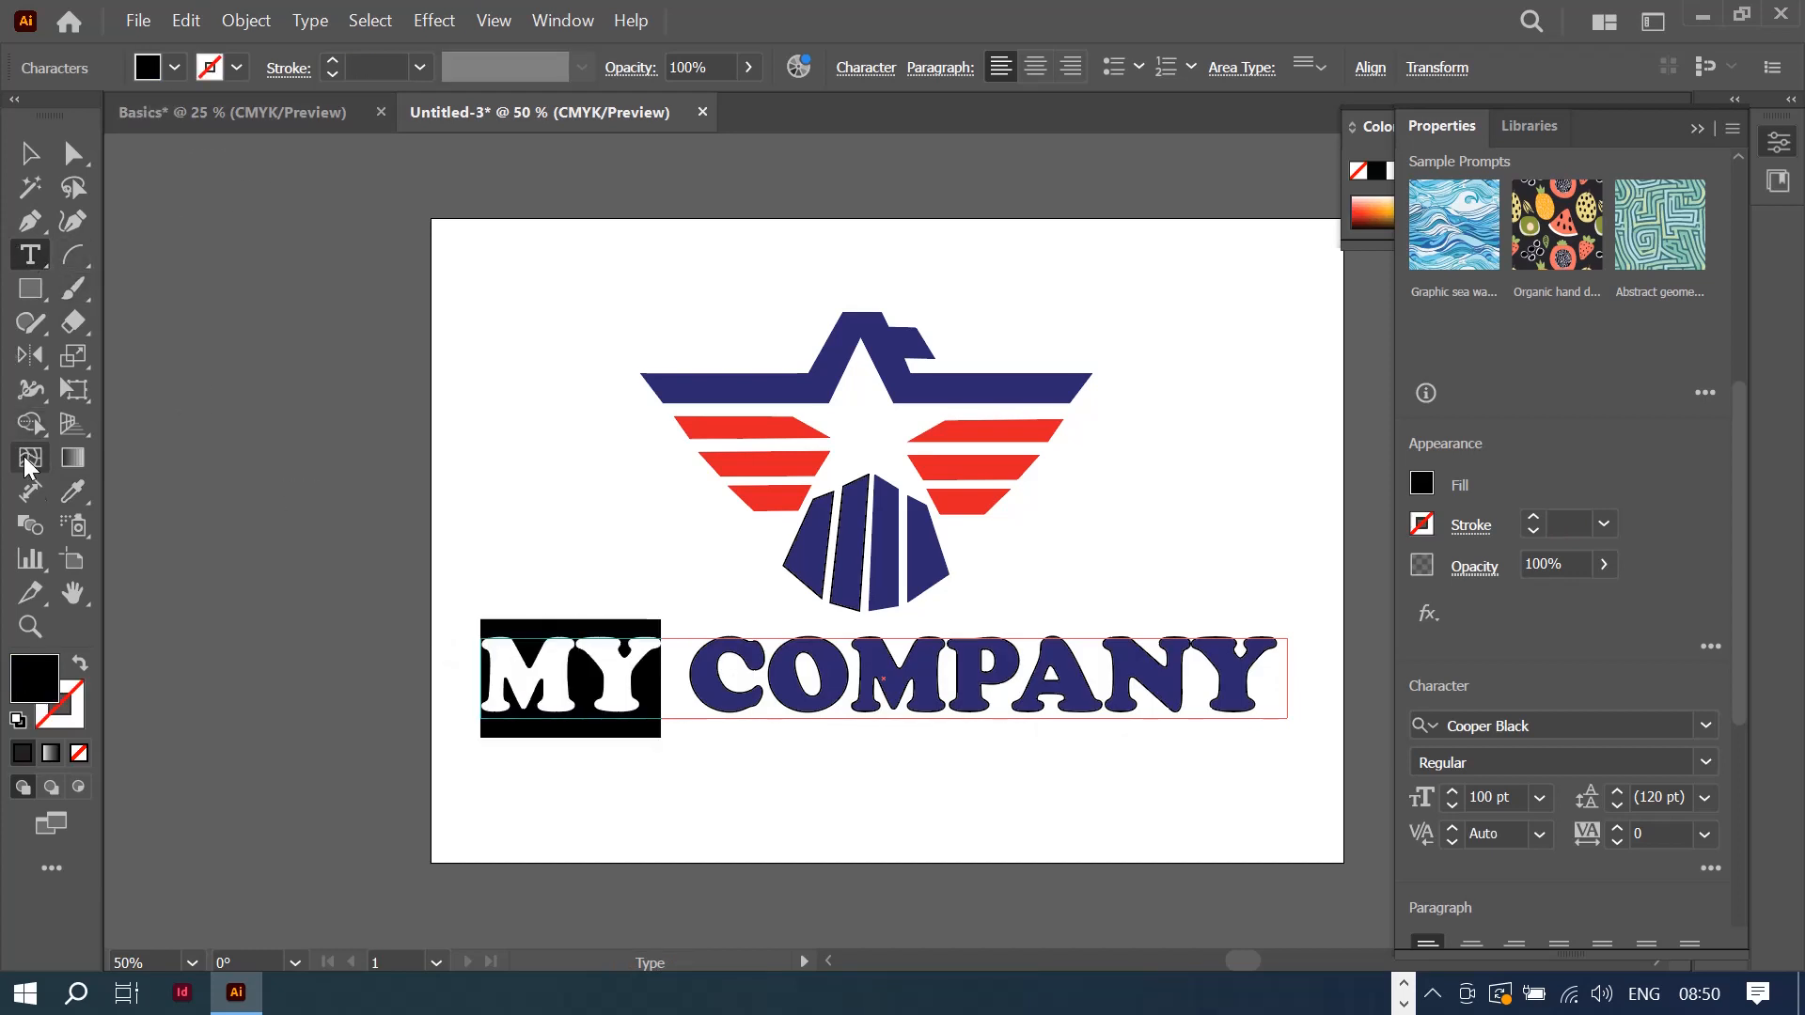
pyautogui.click(74, 495)
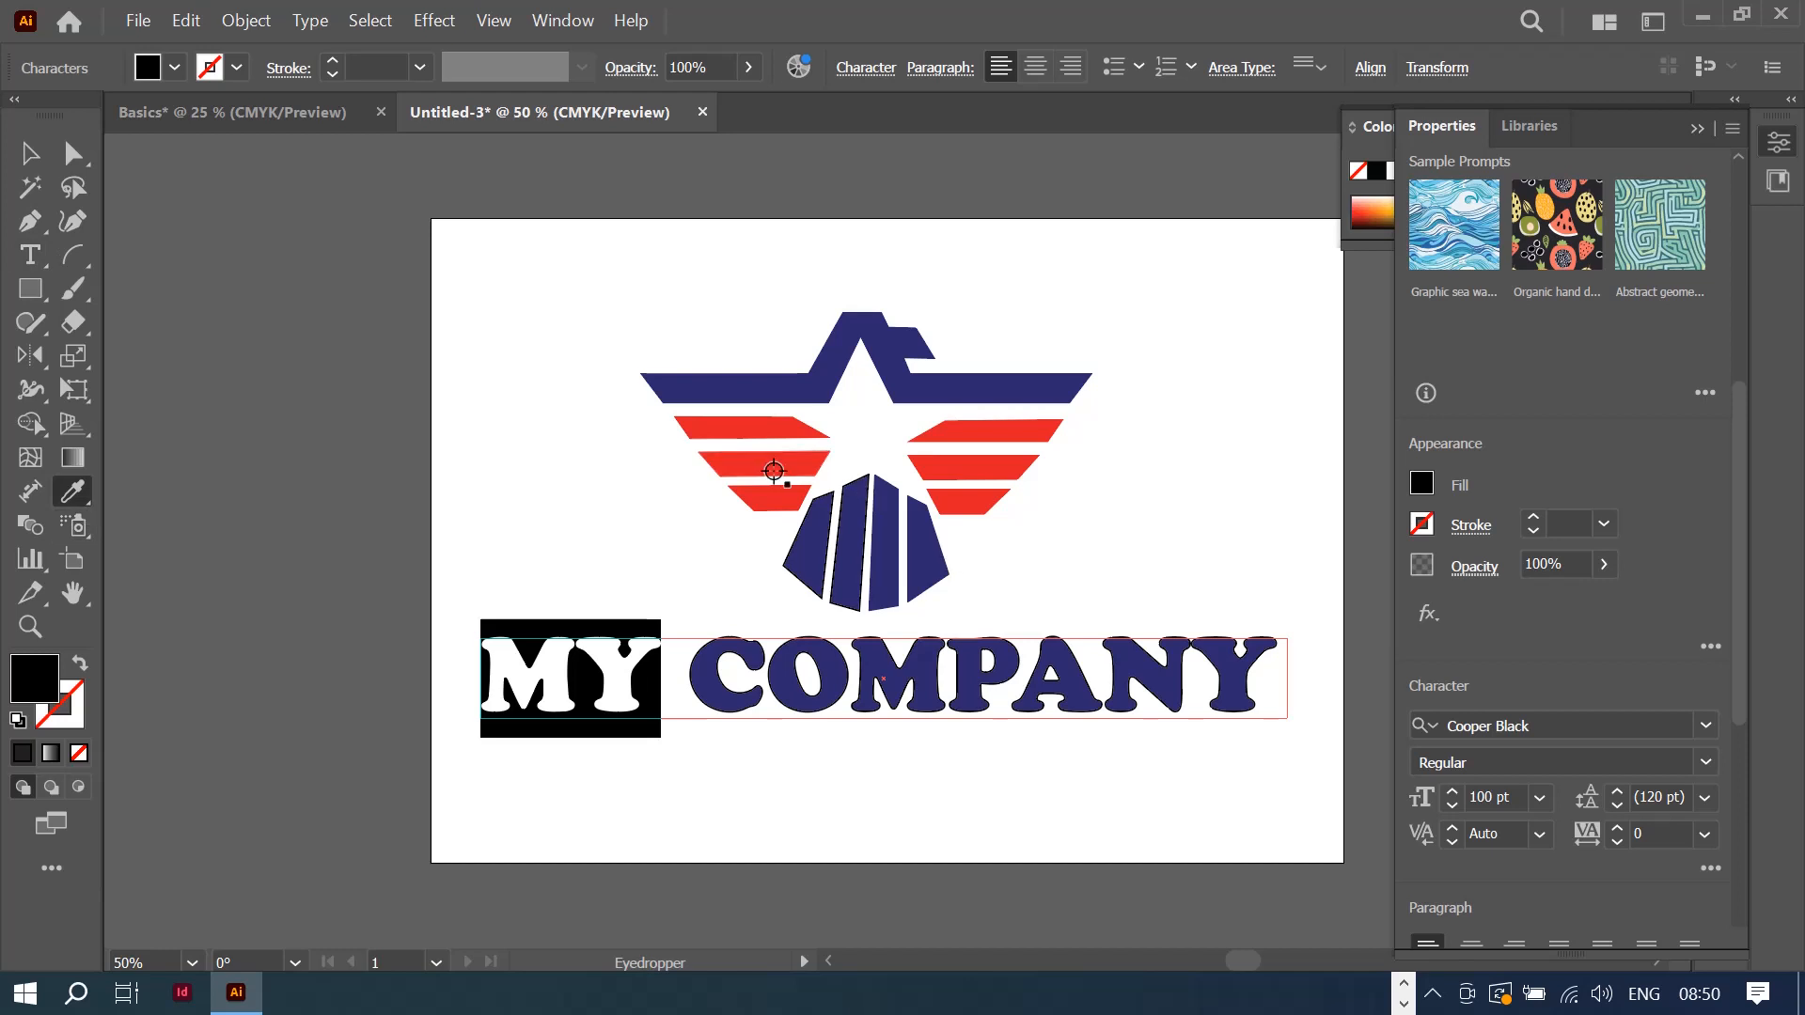
pyautogui.click(772, 470)
pyautogui.click(30, 153)
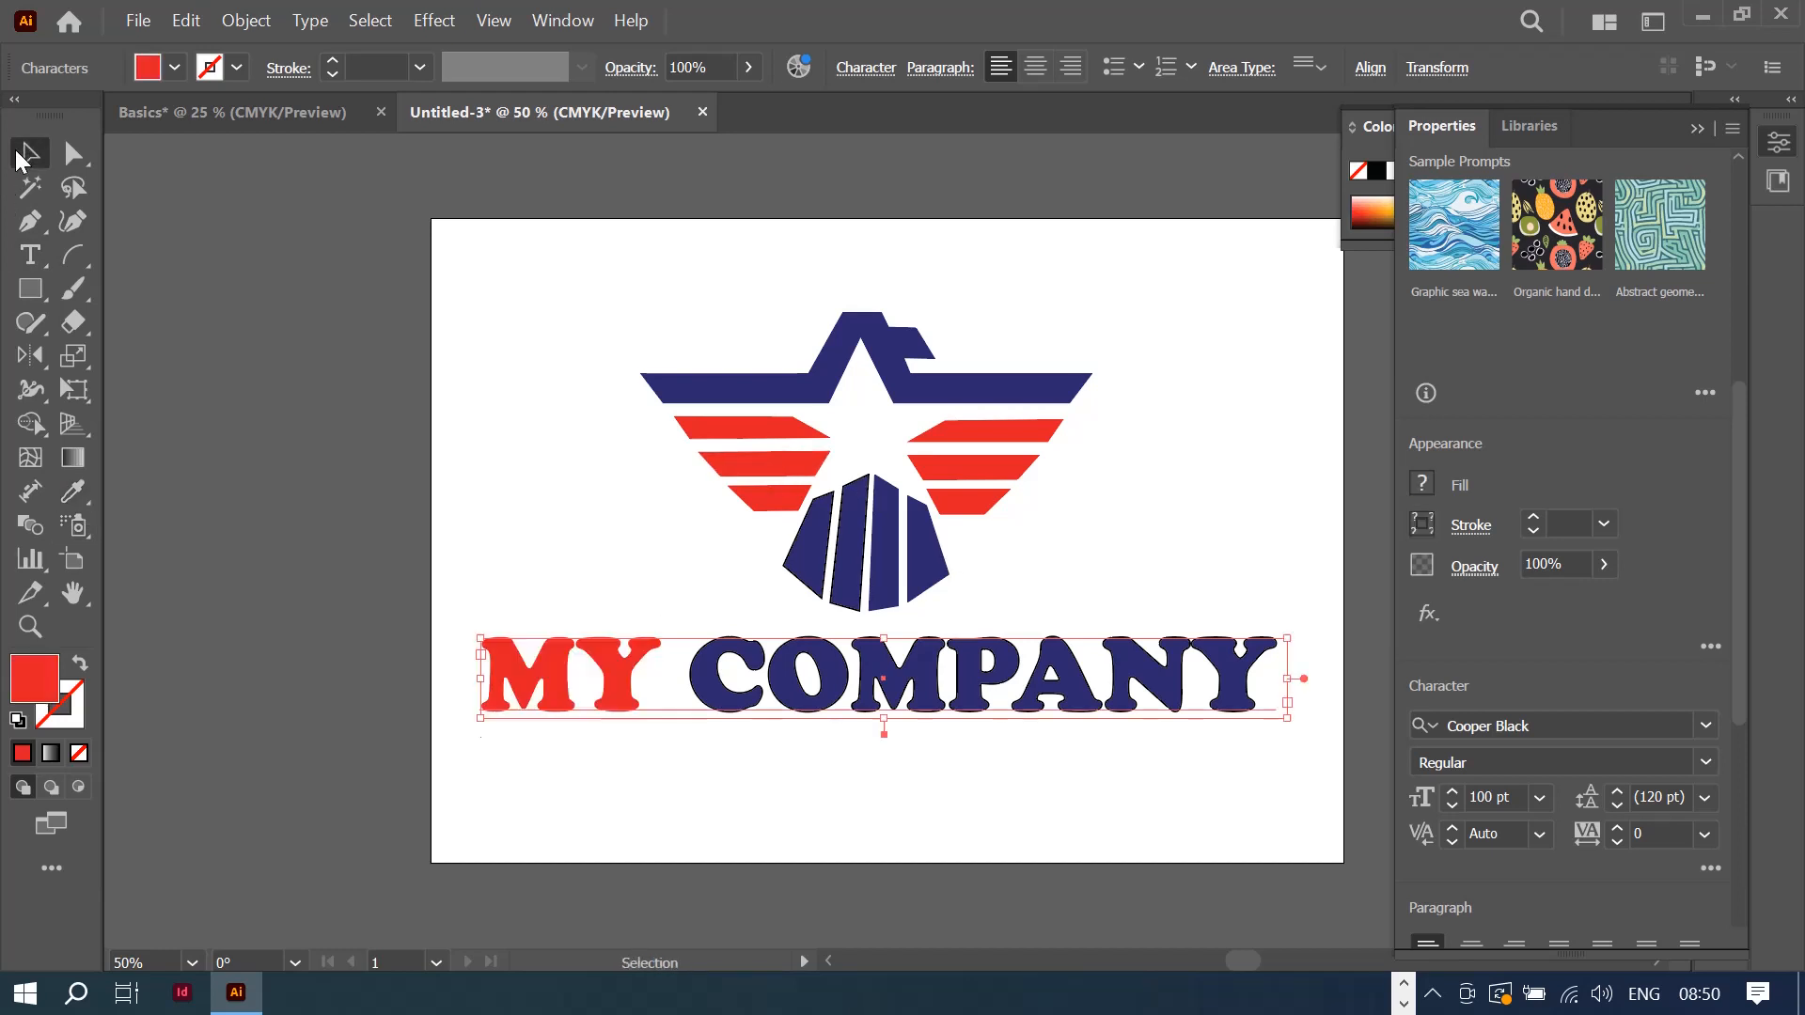
pyautogui.click(1028, 772)
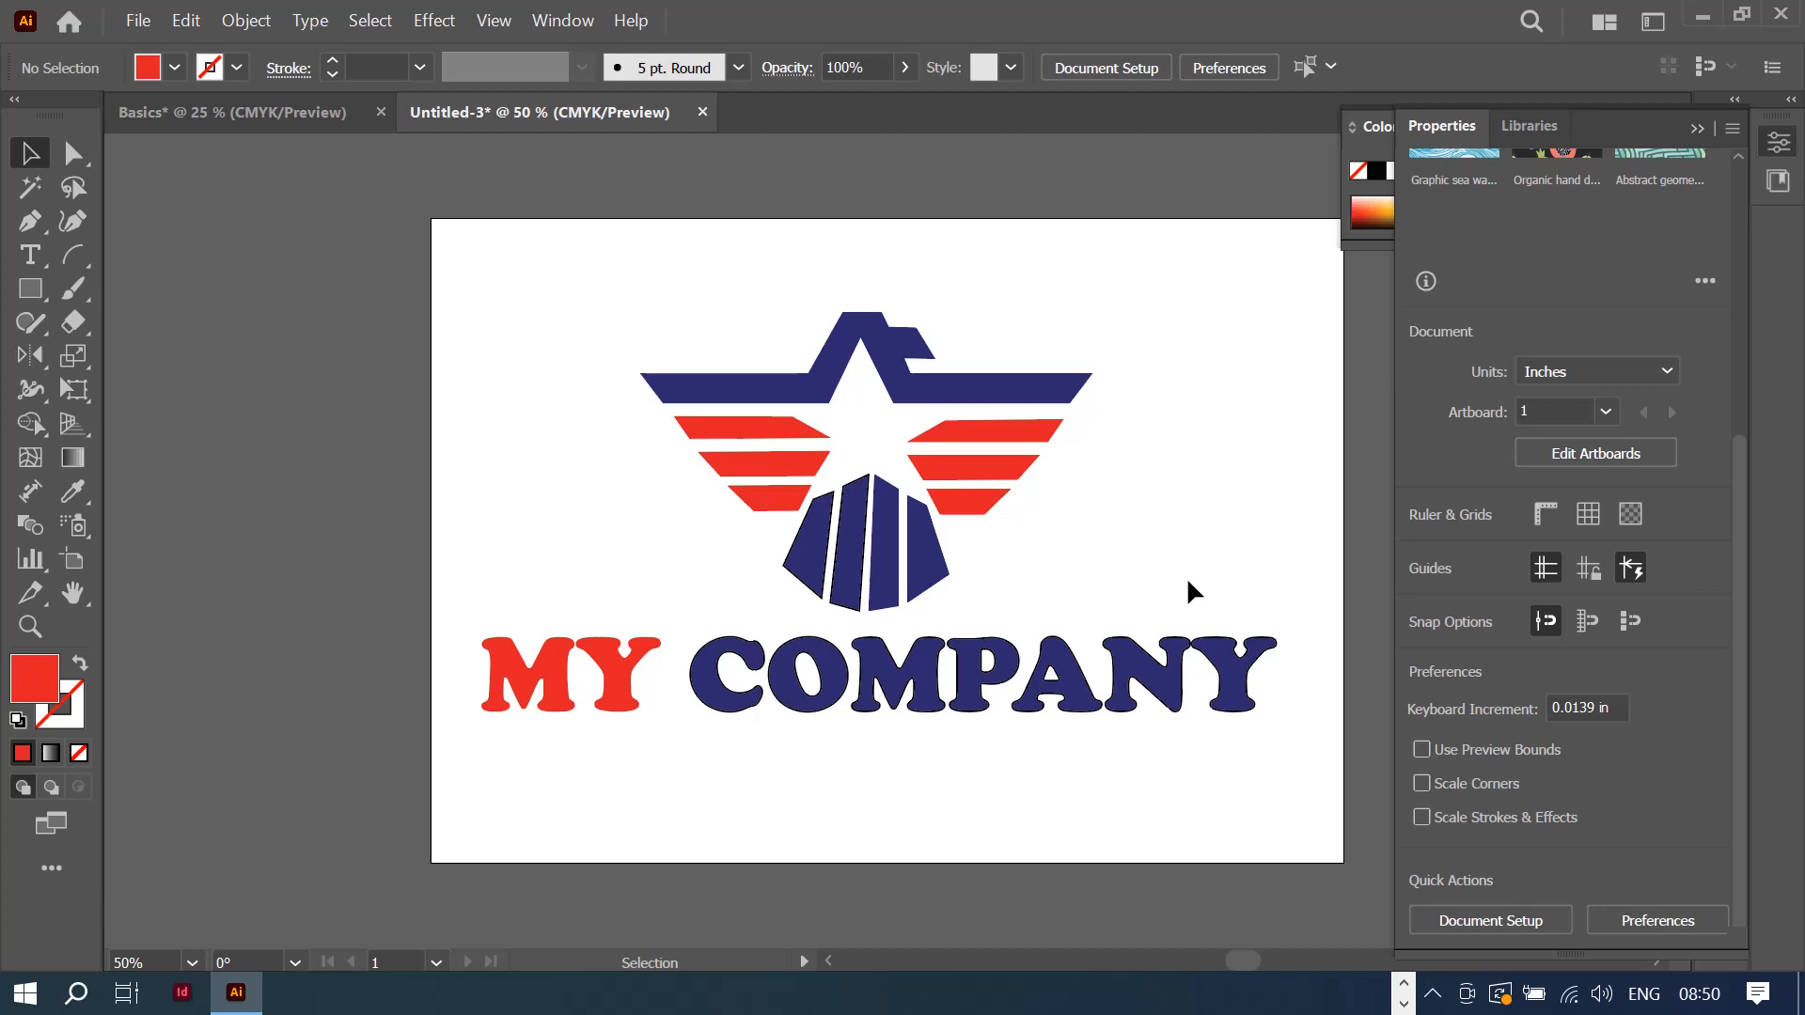
# Step: Move the bird artwork slightly upward and centre it horizontally on the artboard
pyautogui.moveTo(609, 303); pyautogui.dragTo(1115, 564)
pyautogui.moveTo(807, 397)
pyautogui.mouseDown()
pyautogui.moveTo(857, 411)
pyautogui.moveTo(814, 386)
pyautogui.mouseUp()
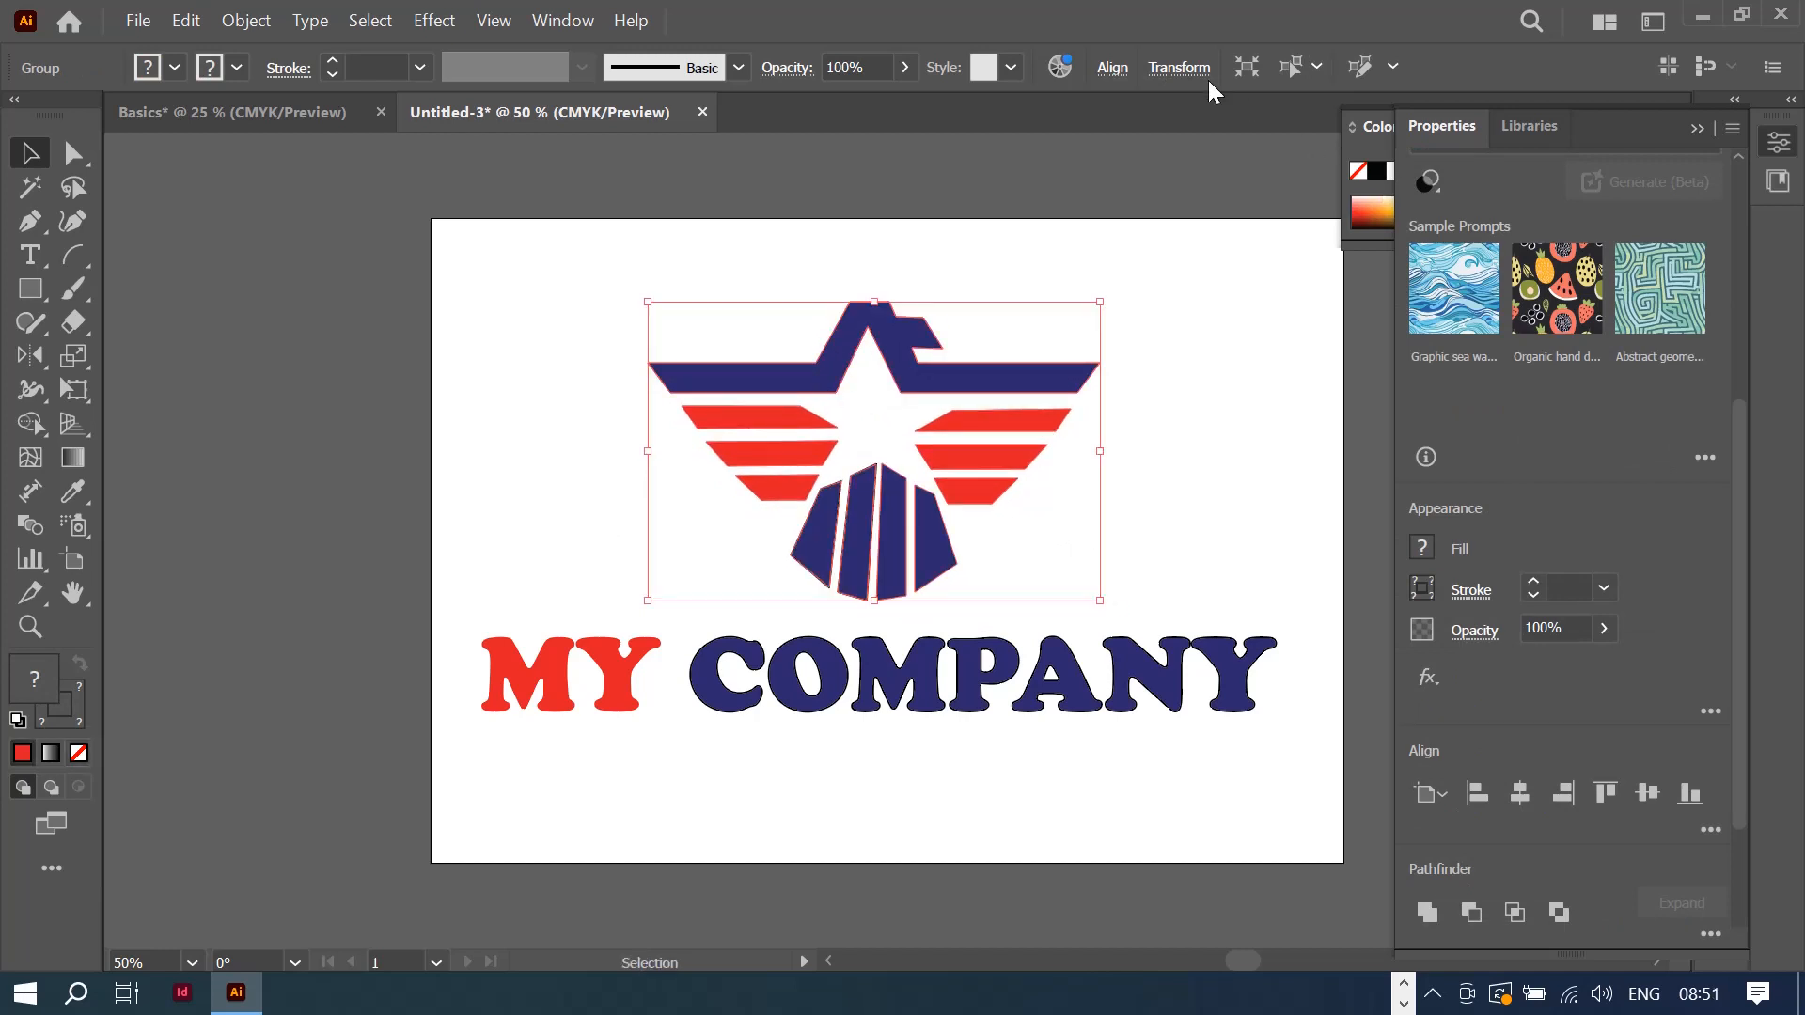
pyautogui.click(1112, 67)
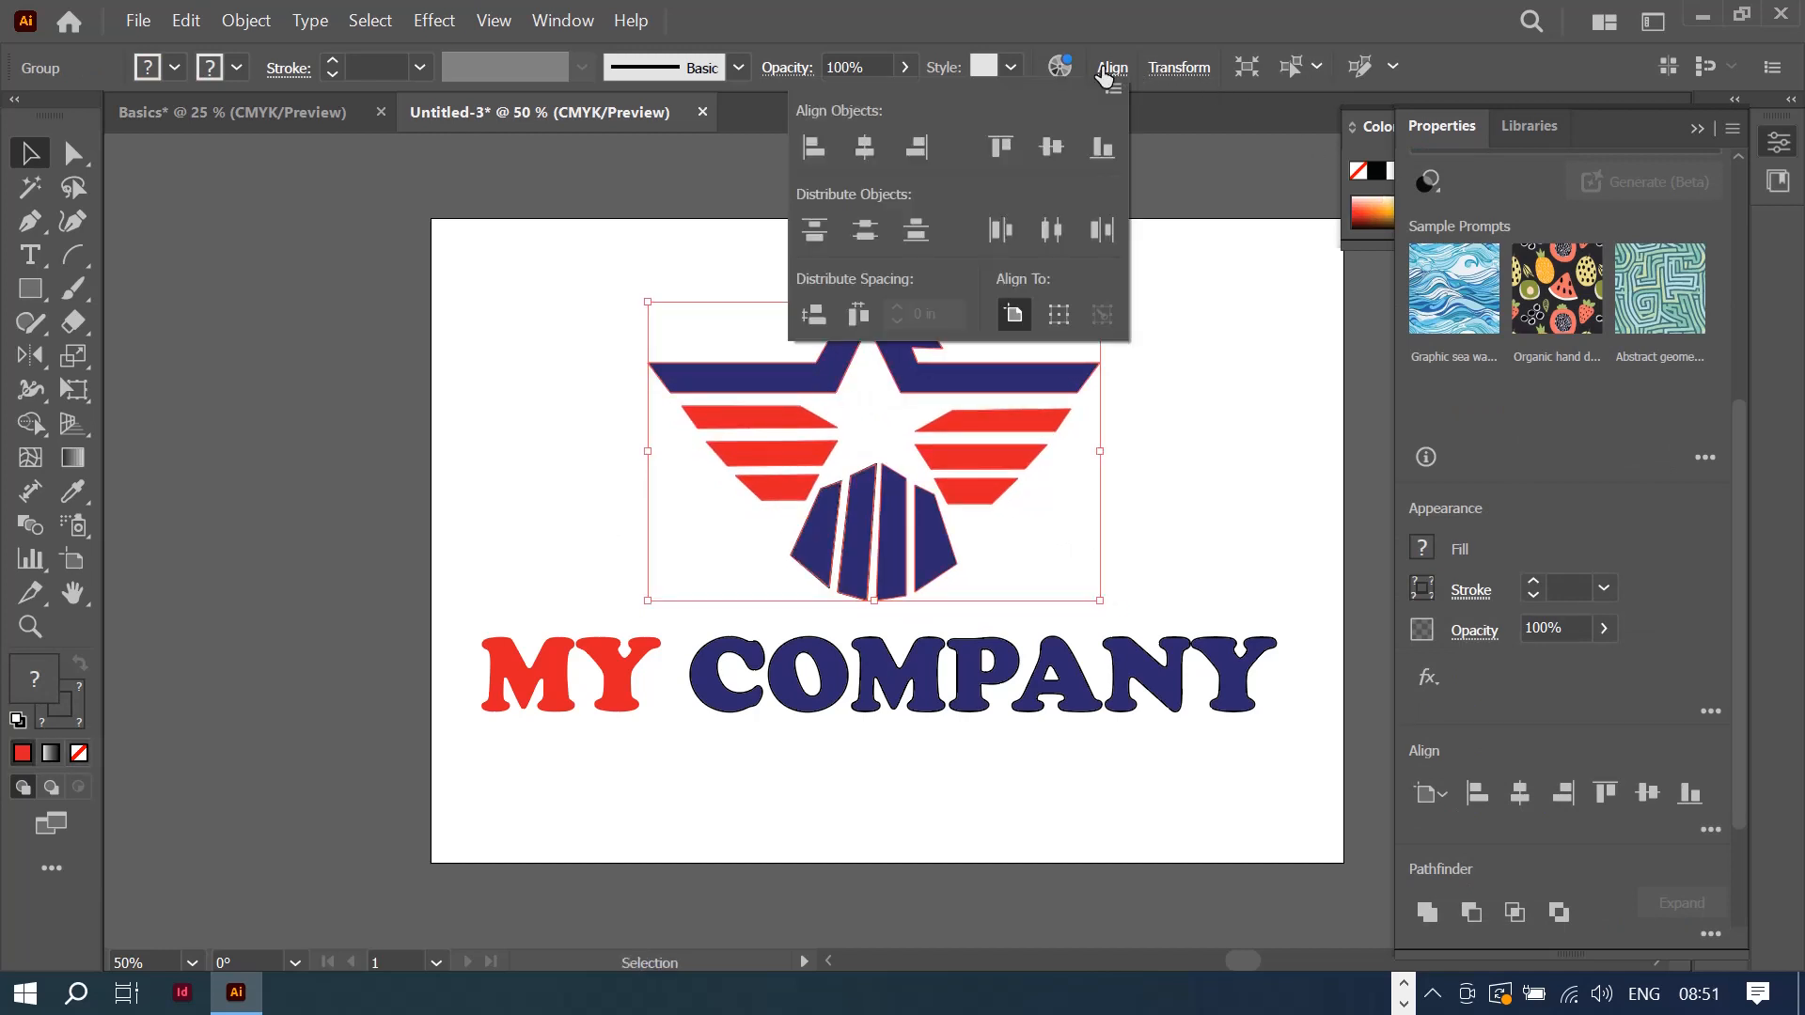
pyautogui.click(854, 151)
# Step: Centre-align the MY COMPANY text within its frame, then deselect it
pyautogui.click(969, 677)
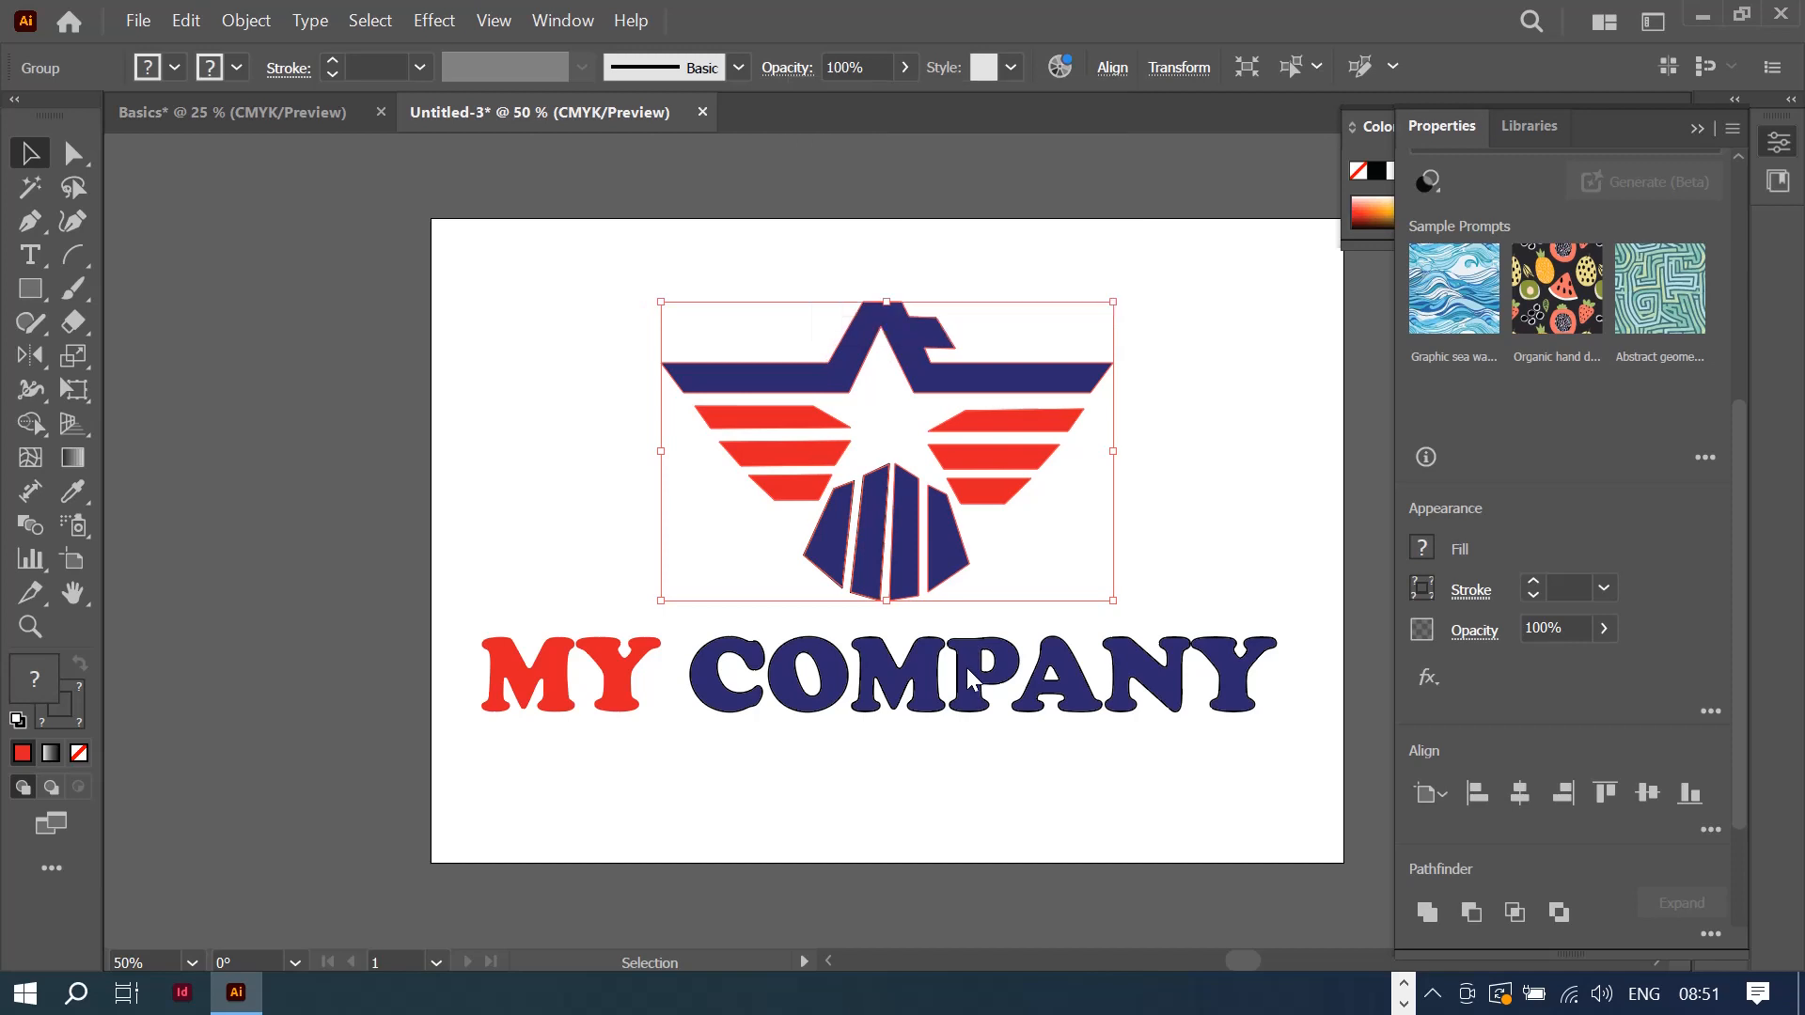
pyautogui.click(966, 665)
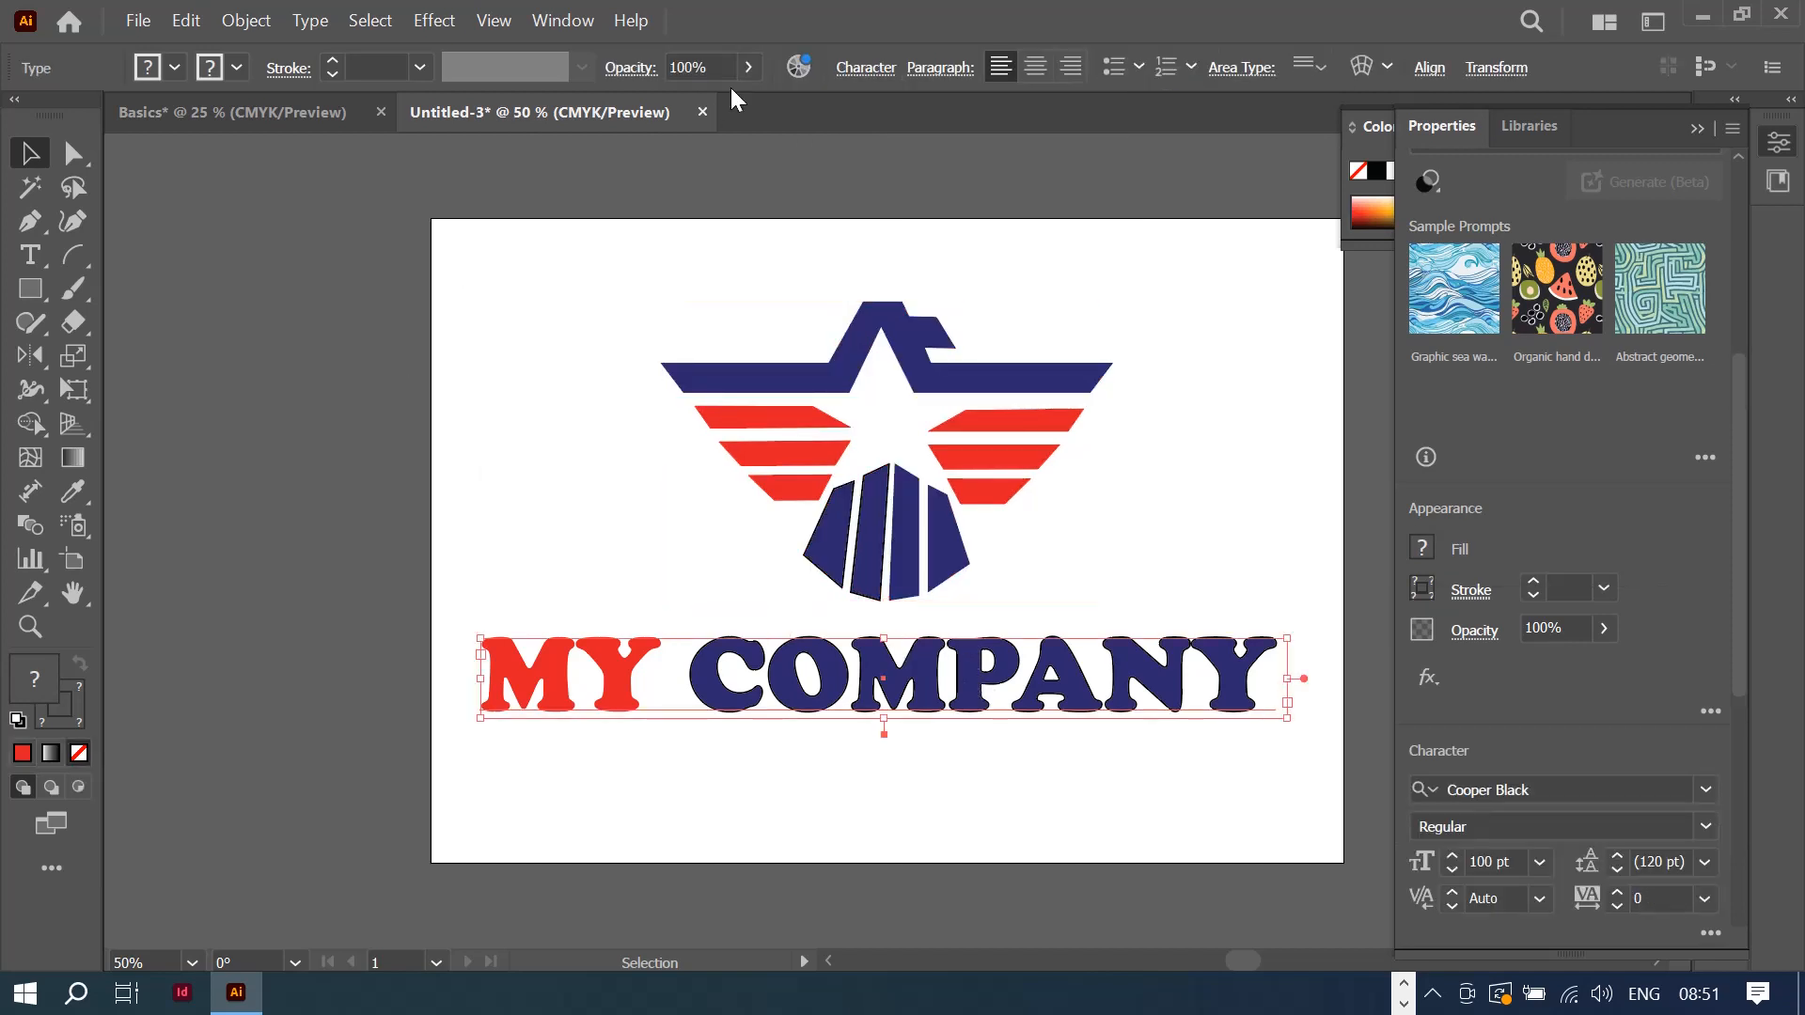
pyautogui.click(1032, 72)
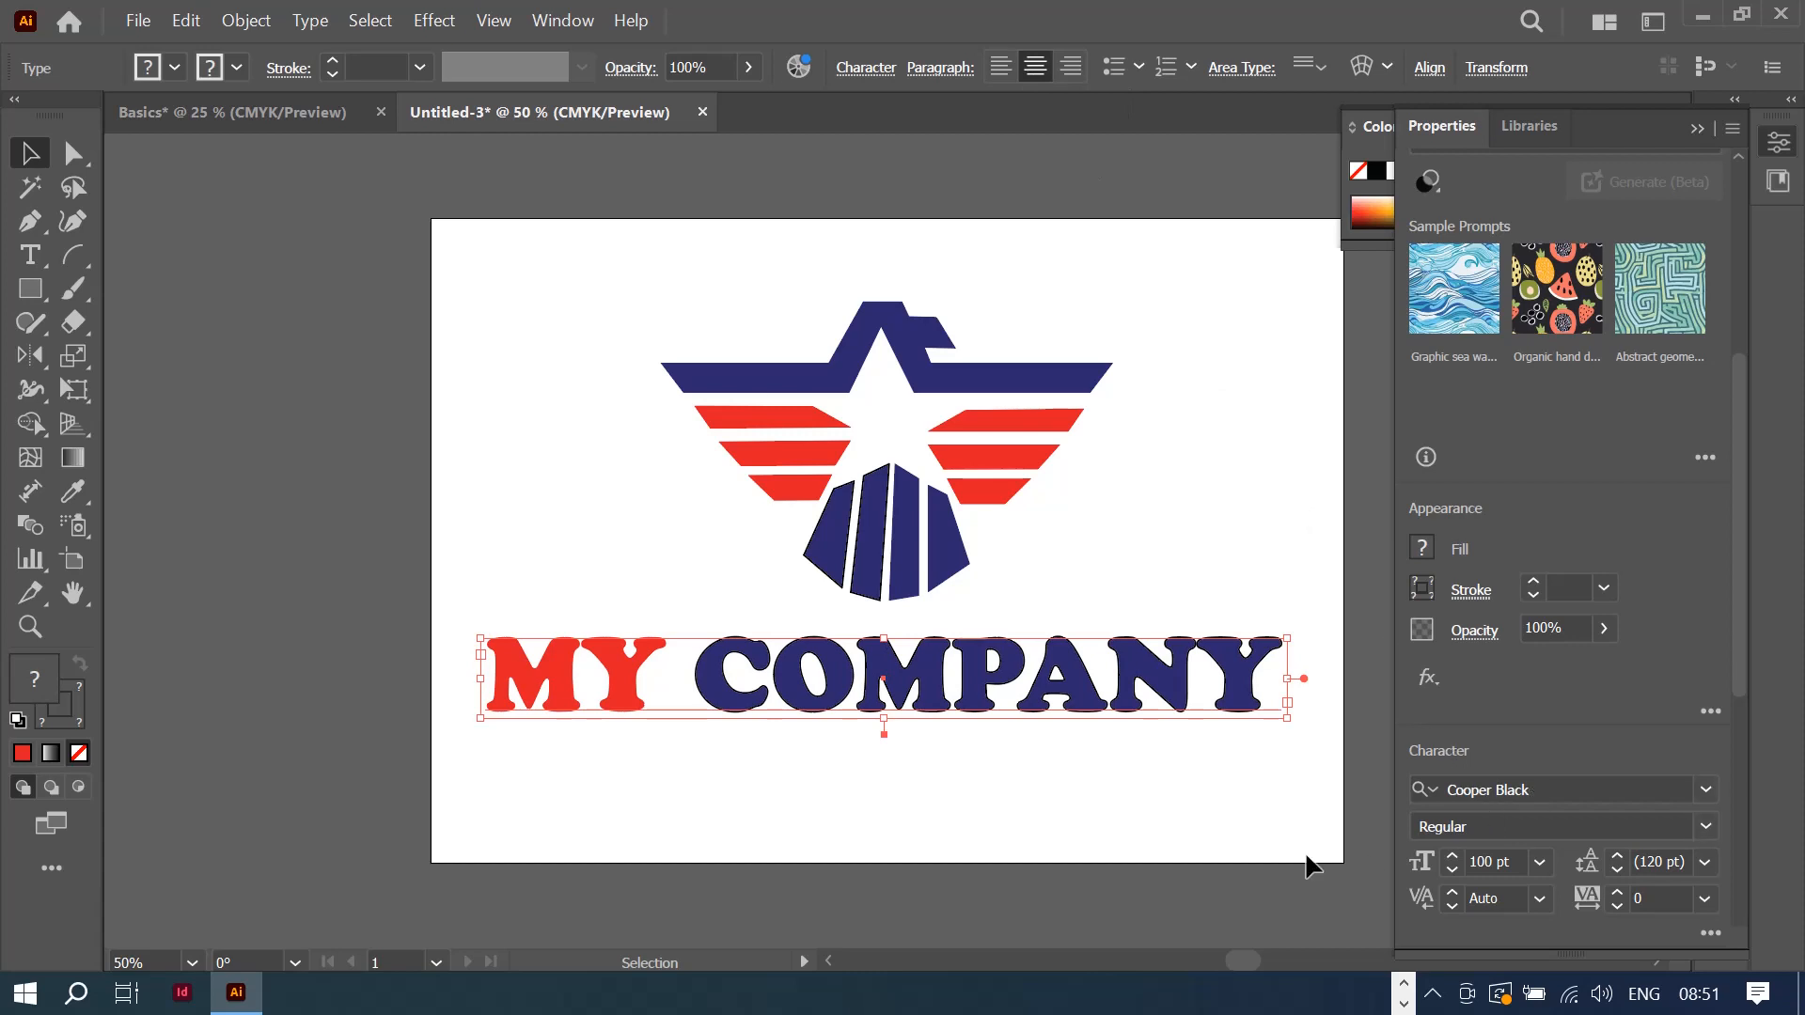
pyautogui.click(1288, 813)
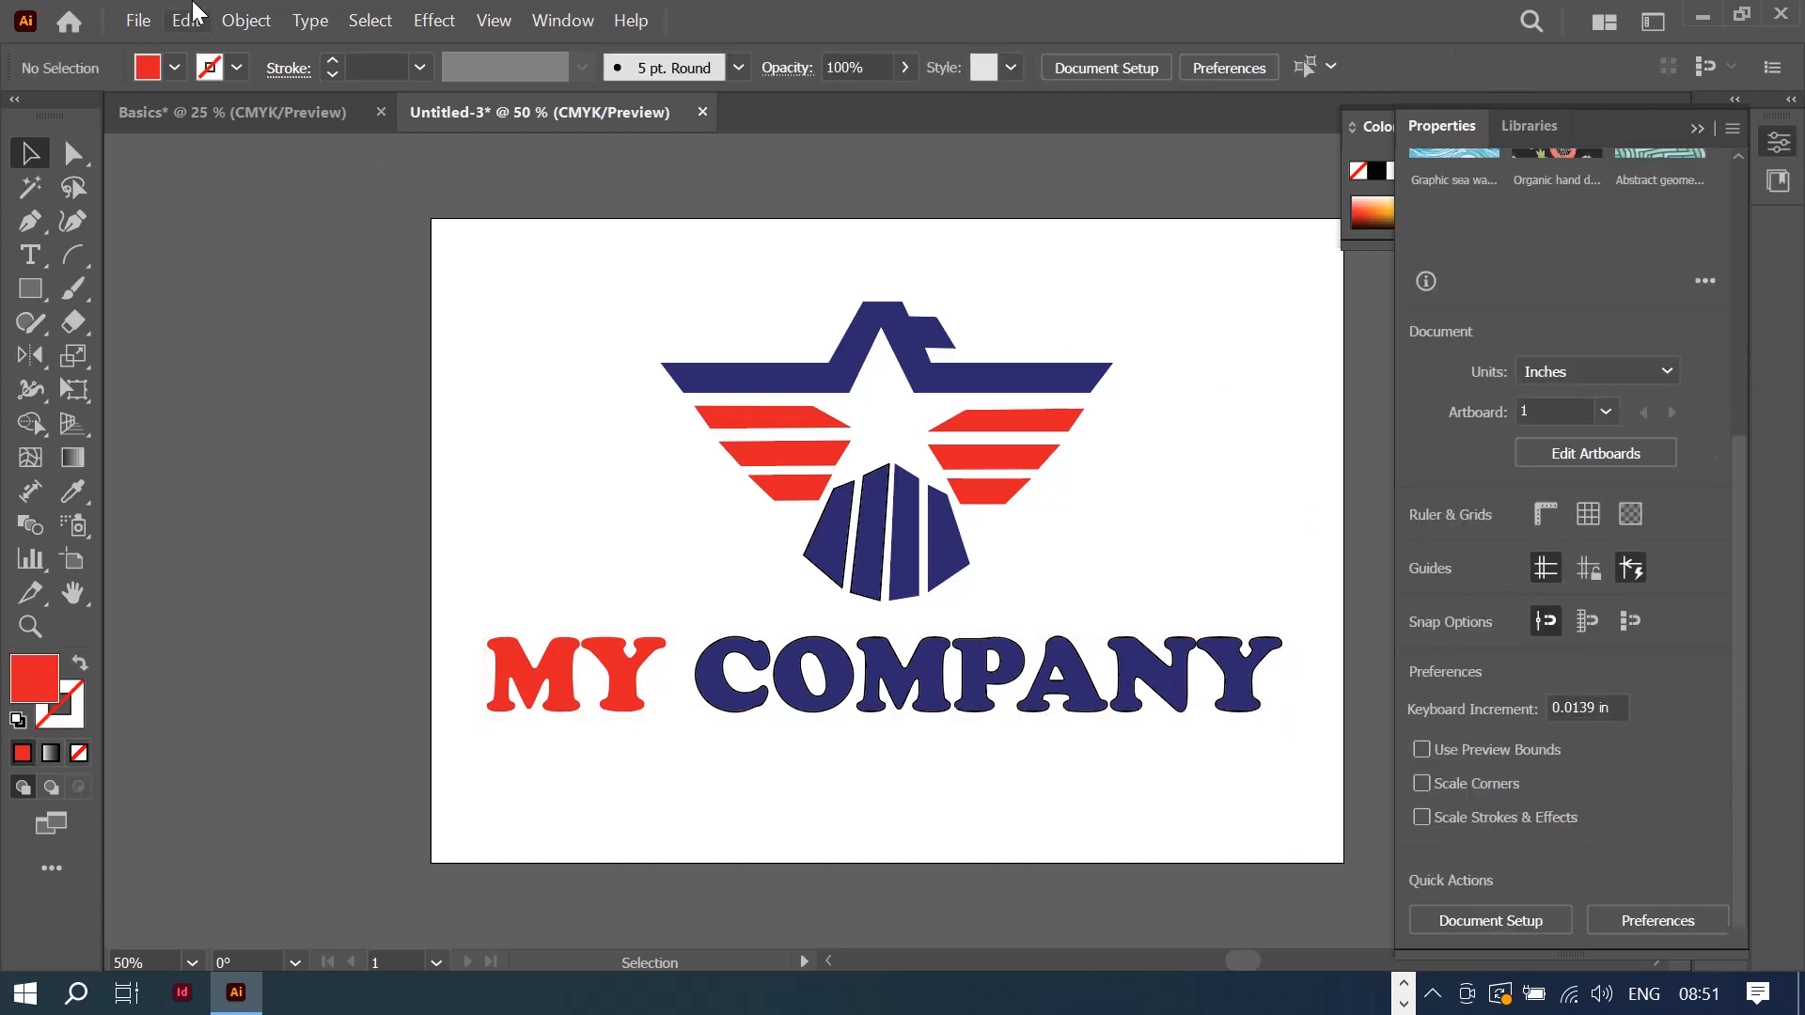
# Step: Save the document in the Documents folder as Company logo in Adobe Illustrator (*.AI) format
pyautogui.click(139, 20)
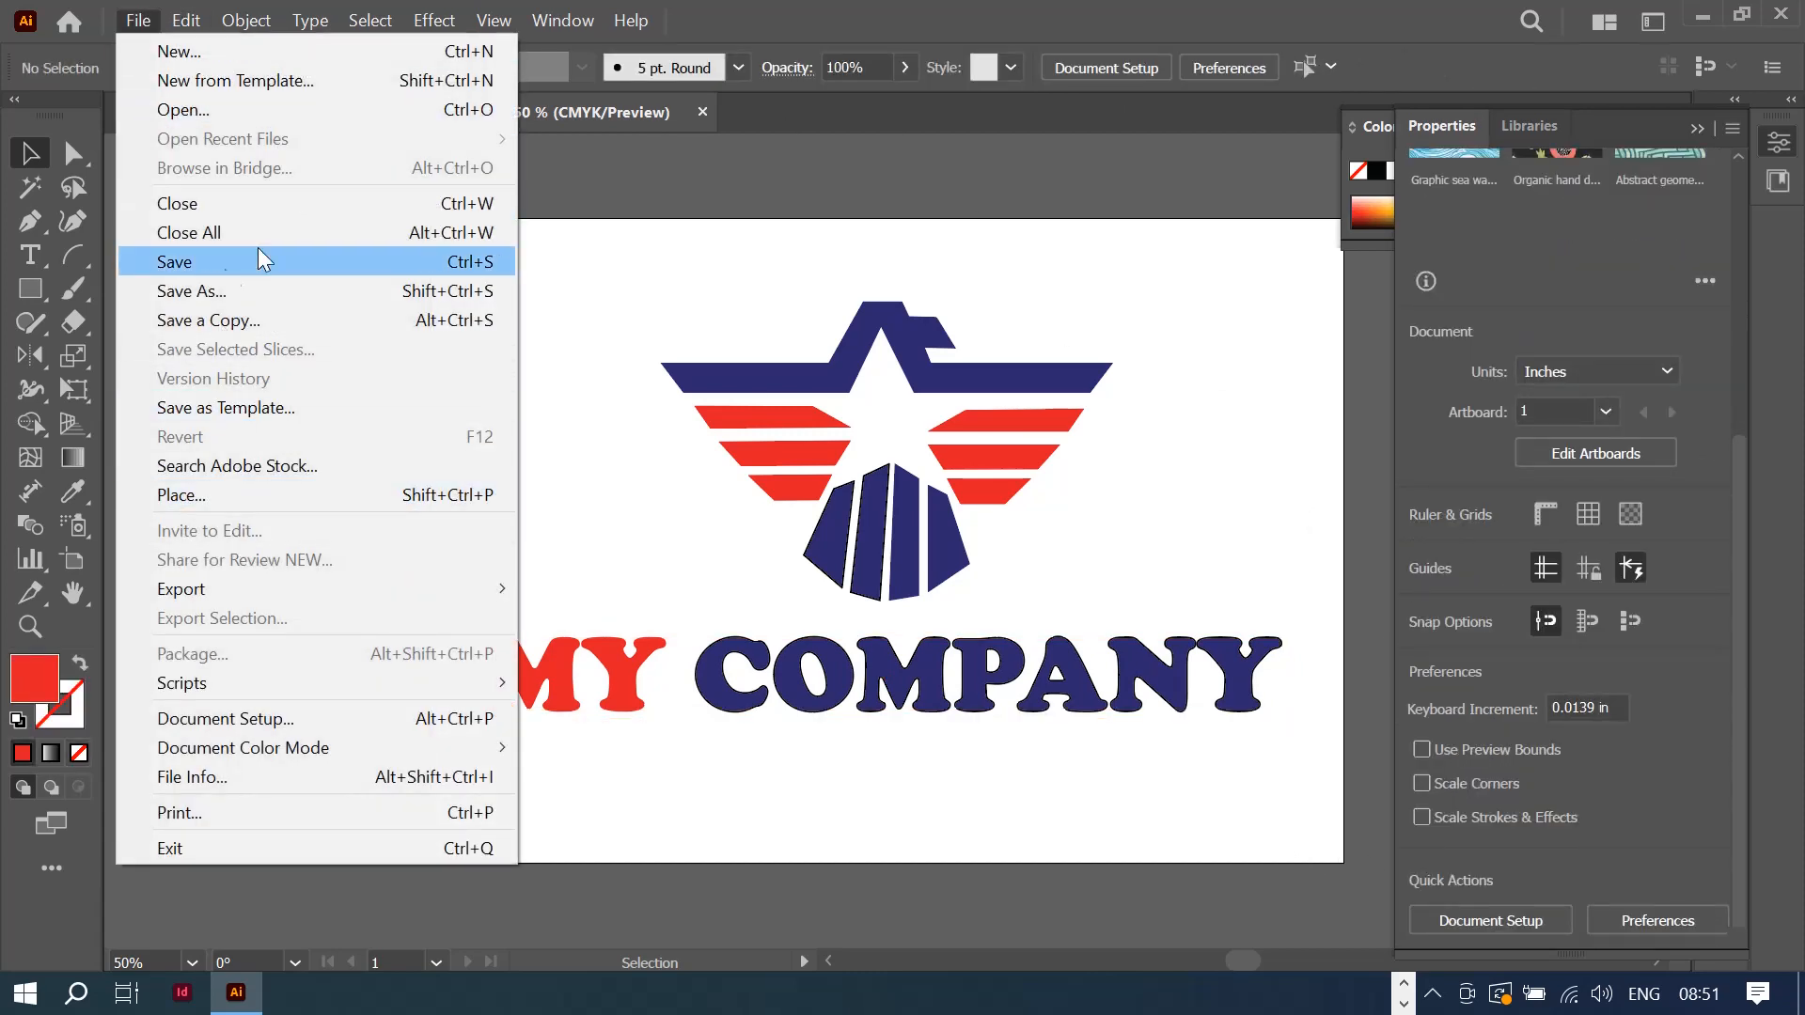
pyautogui.click(201, 262)
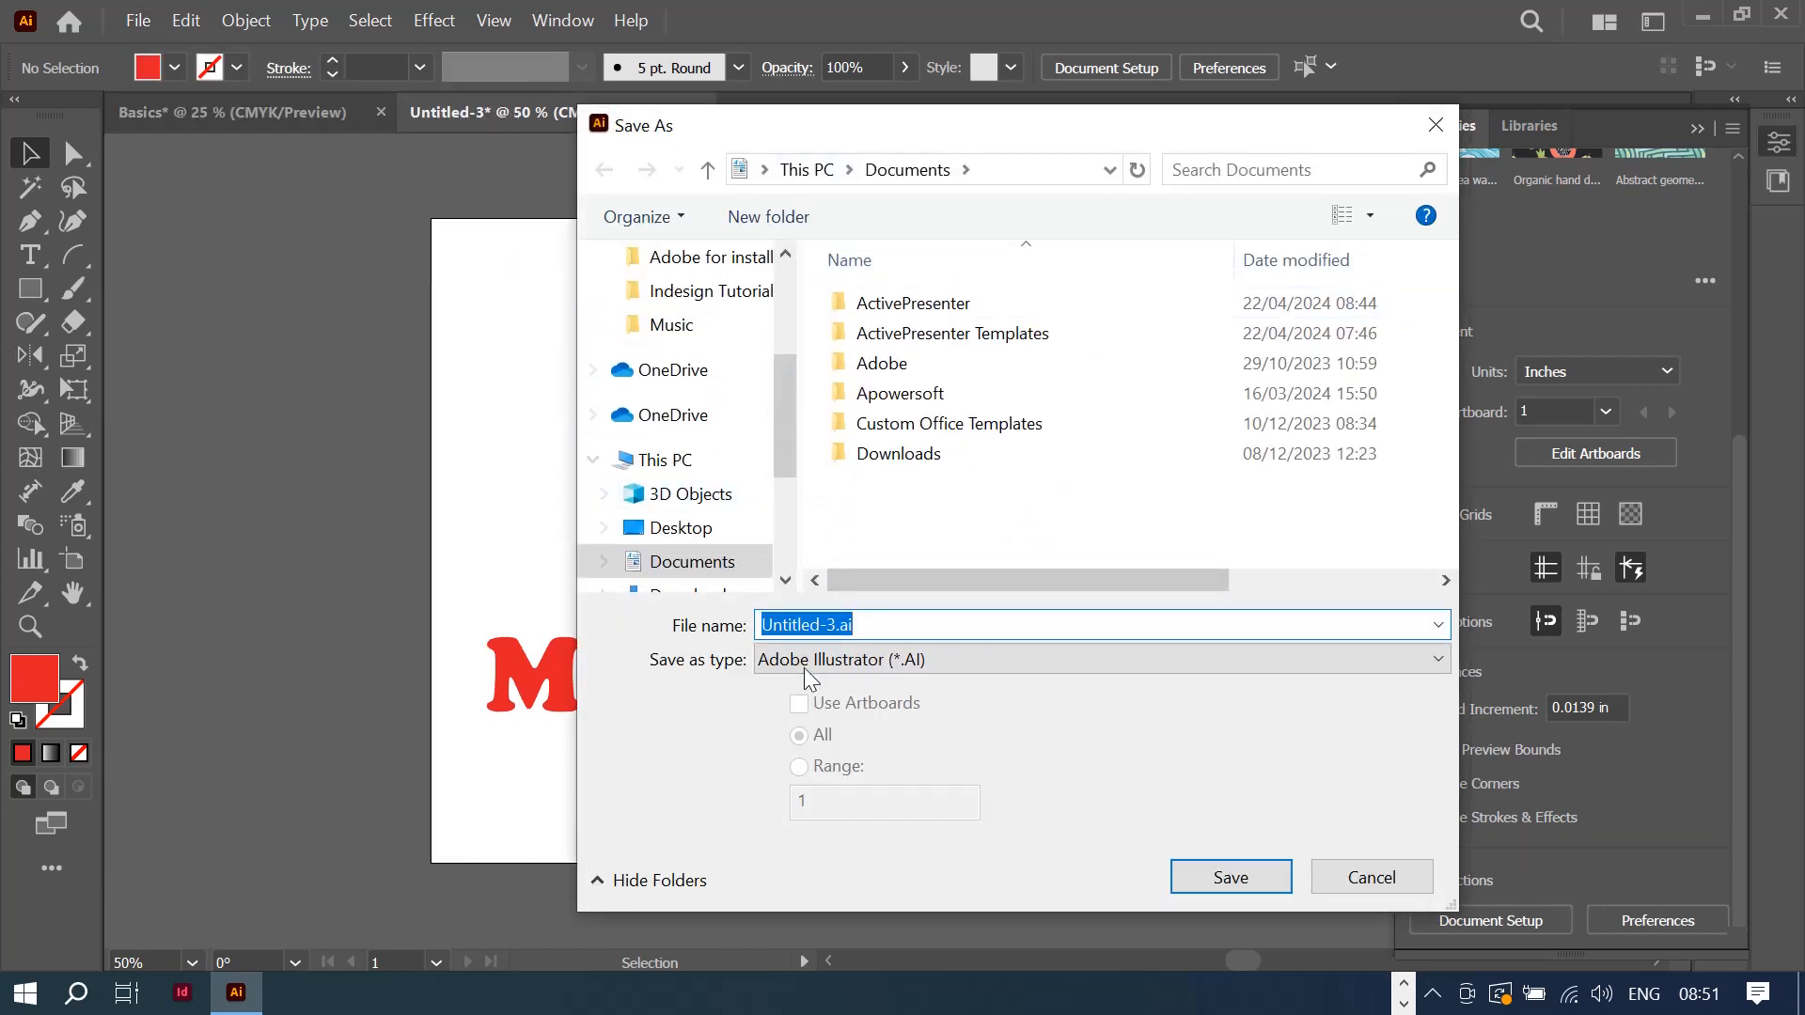
pyautogui.click(841, 625)
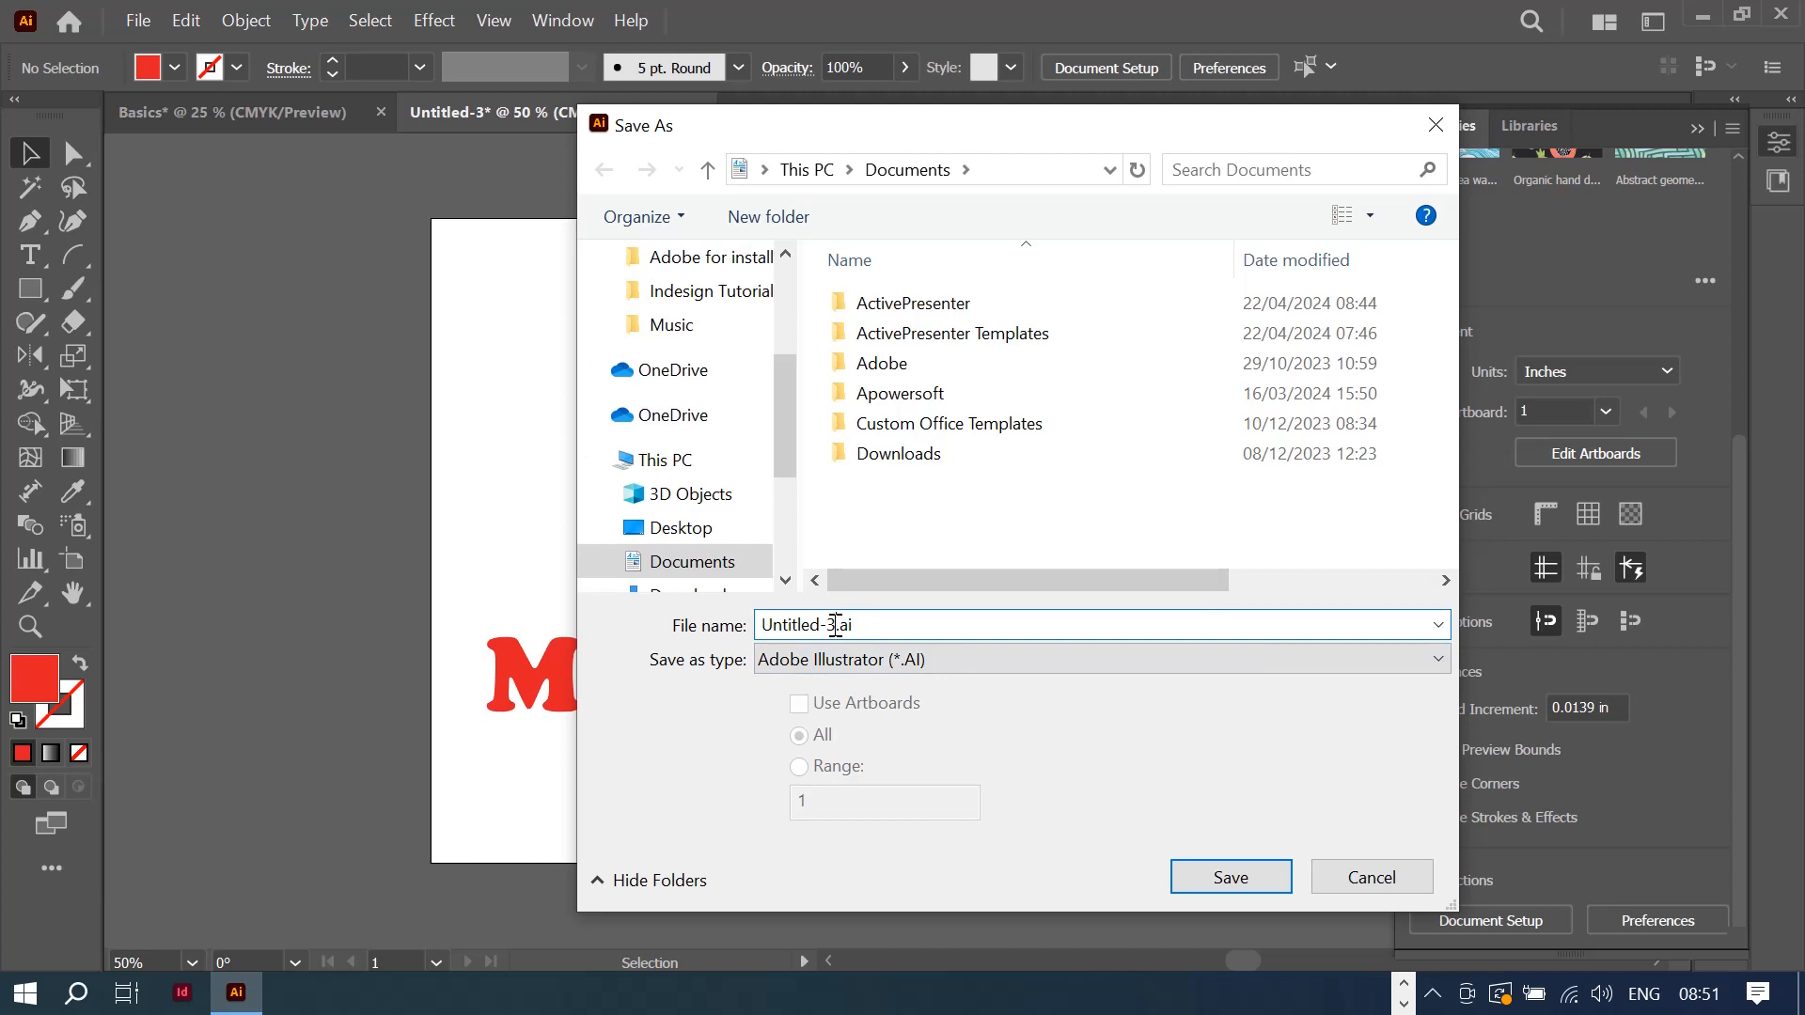
pyautogui.moveTo(836, 624); pyautogui.dragTo(722, 600)
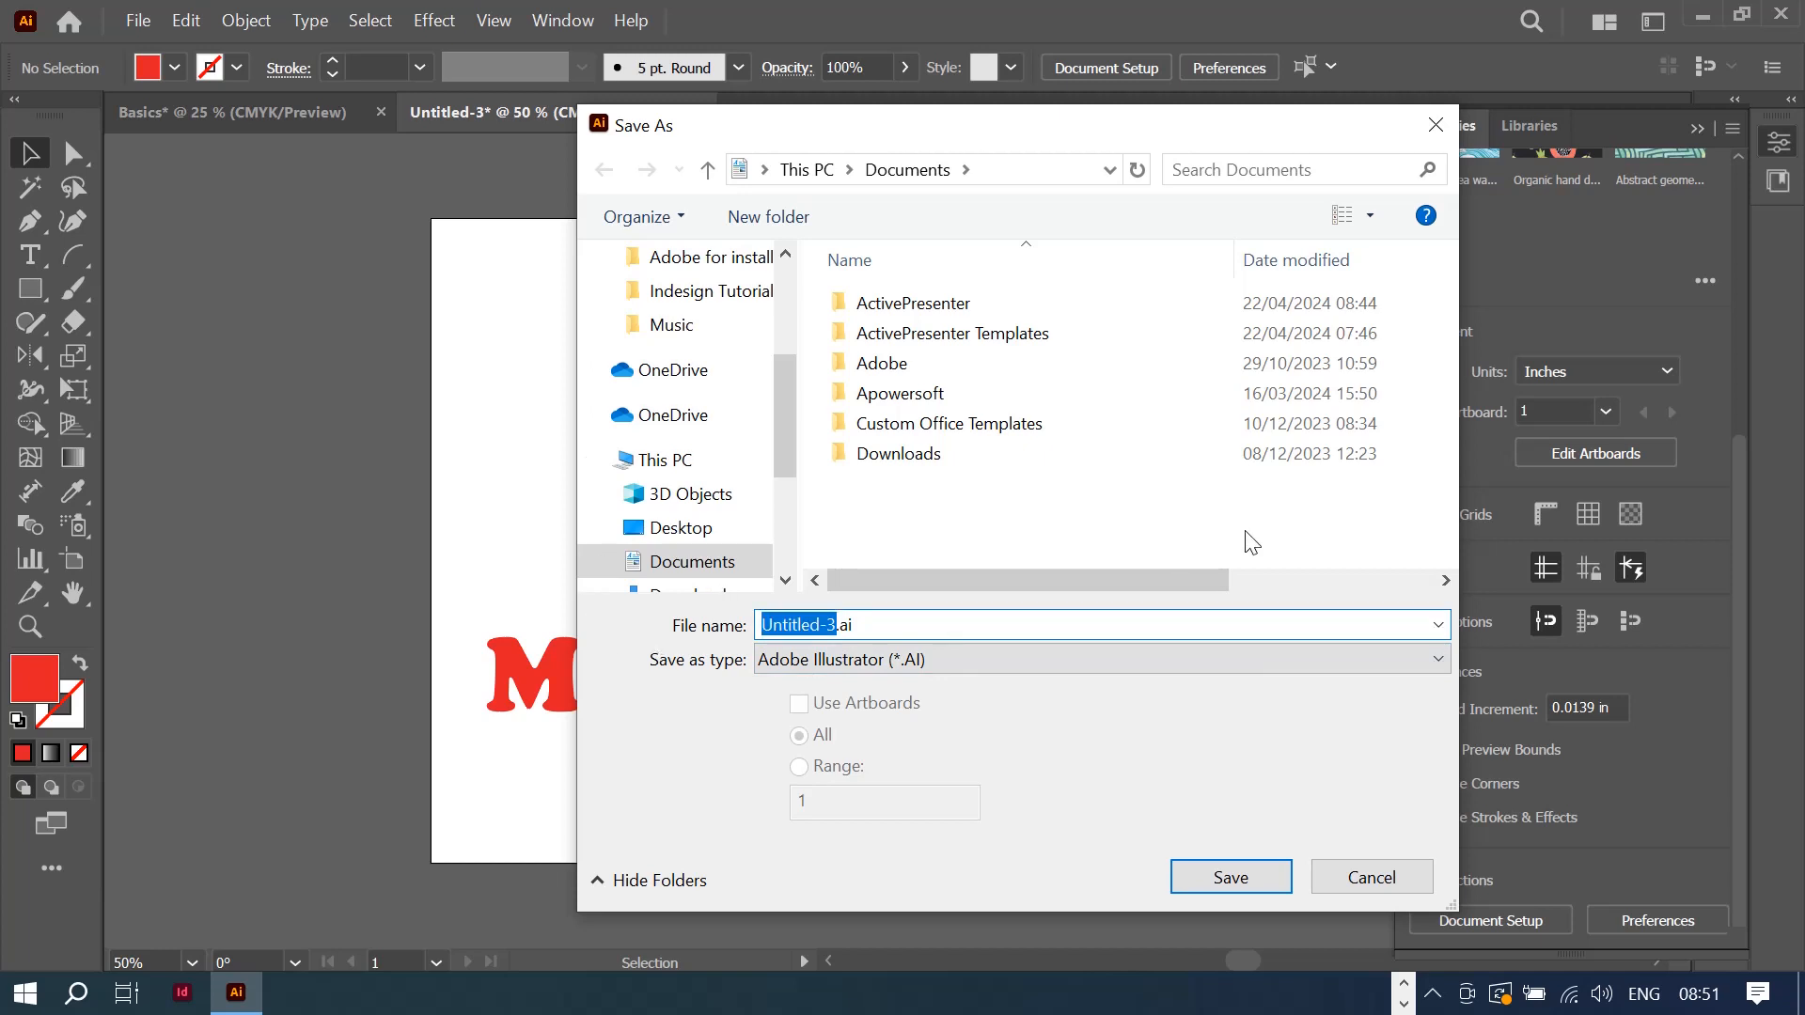
pyautogui.write('Co')
pyautogui.write('mpany ')
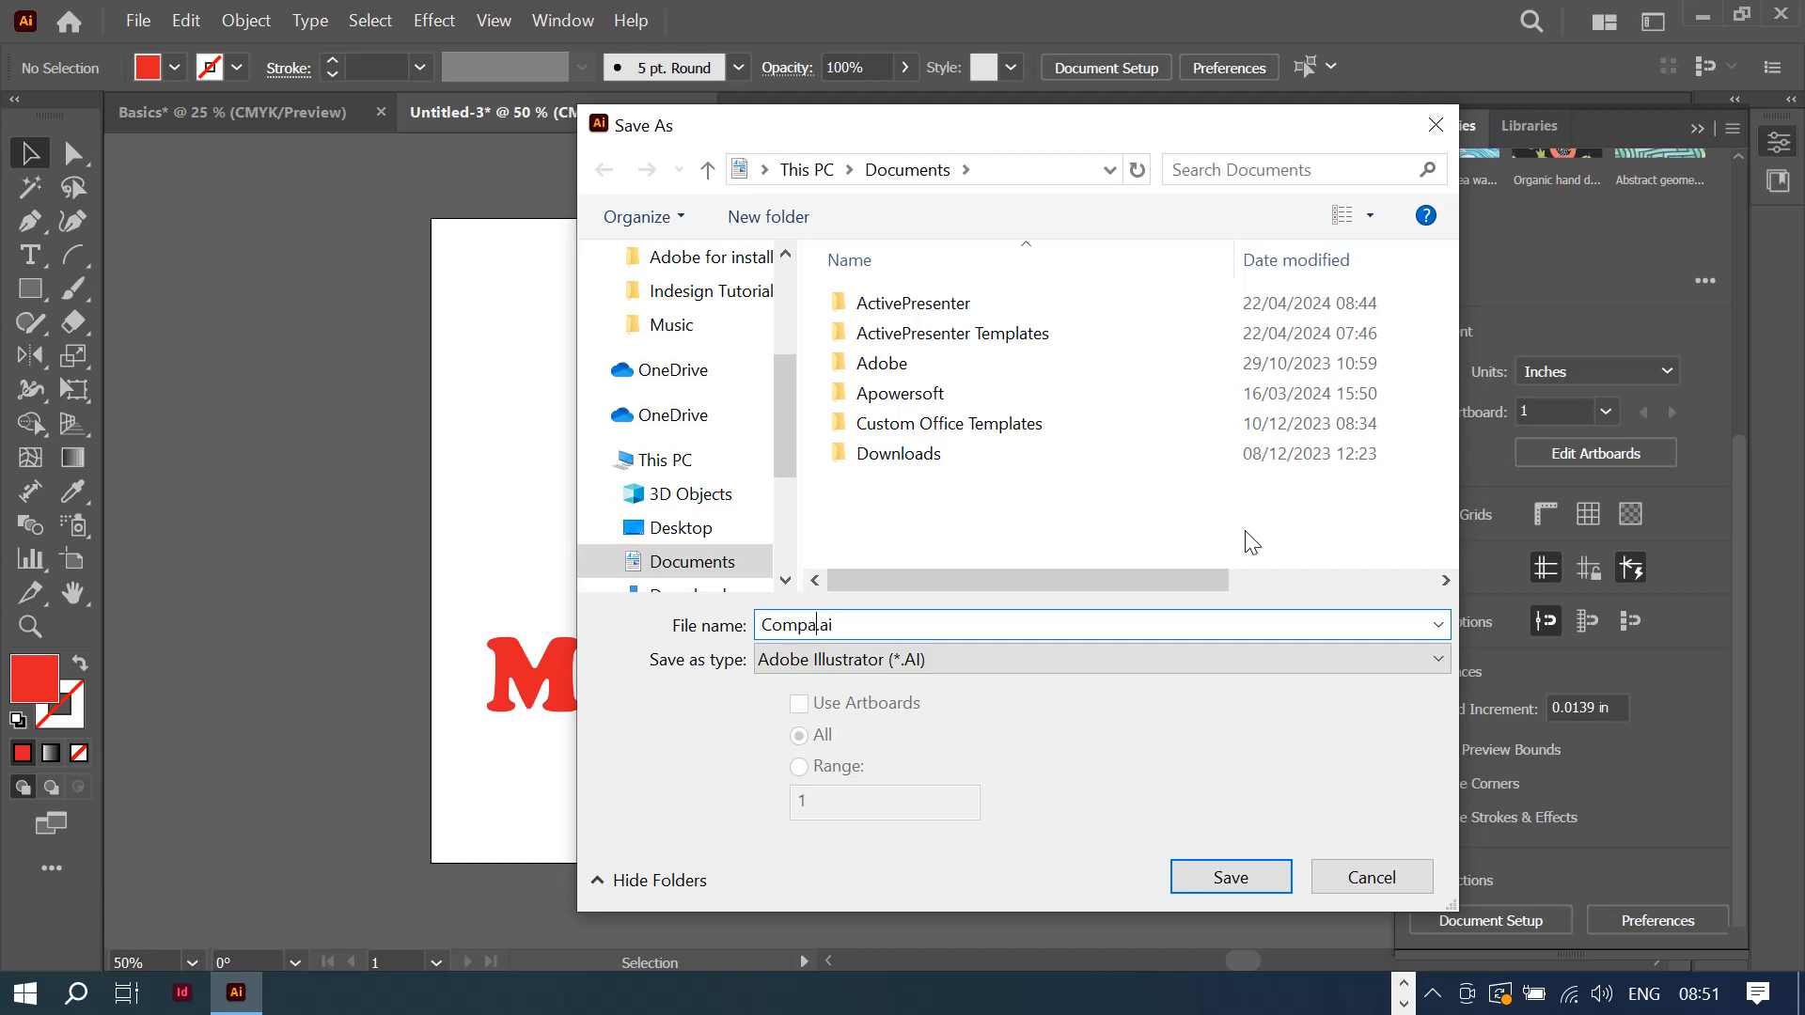
pyautogui.write('logo')
pyautogui.click(1216, 866)
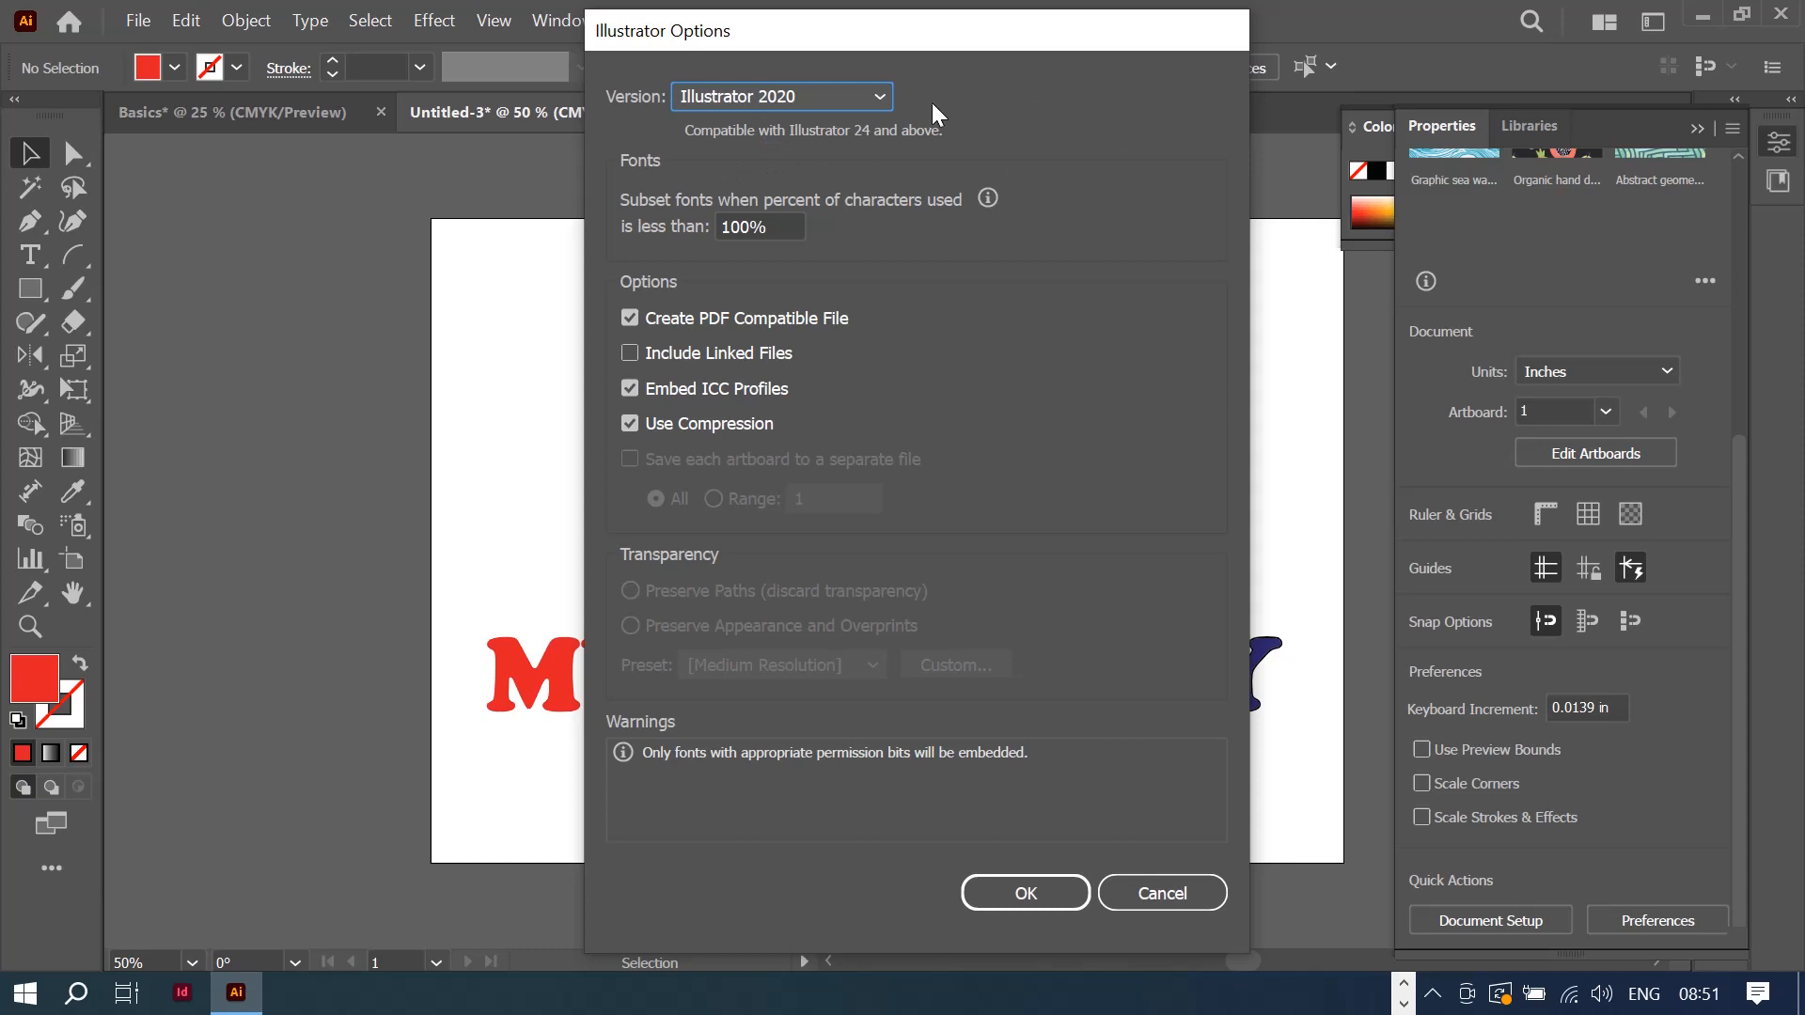
# Step: Review the available file versions, keep Illustrator 2020, and accept the save options
pyautogui.click(880, 96)
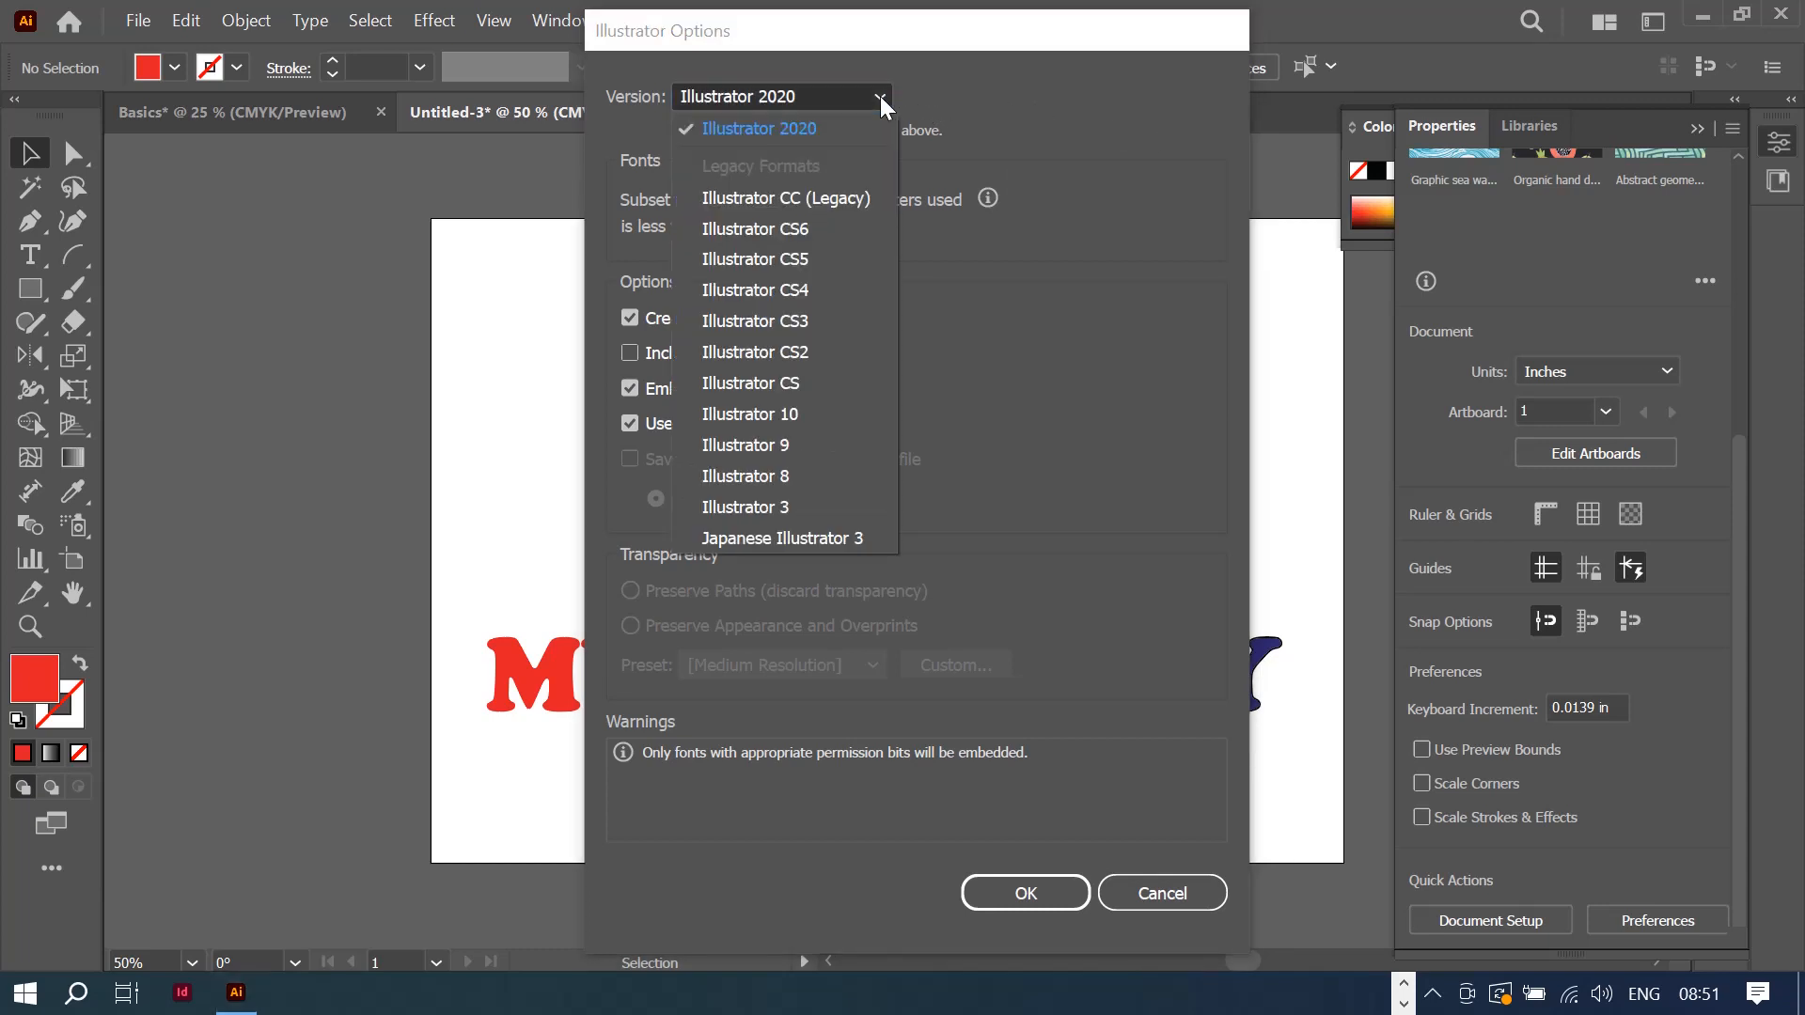
pyautogui.click(880, 96)
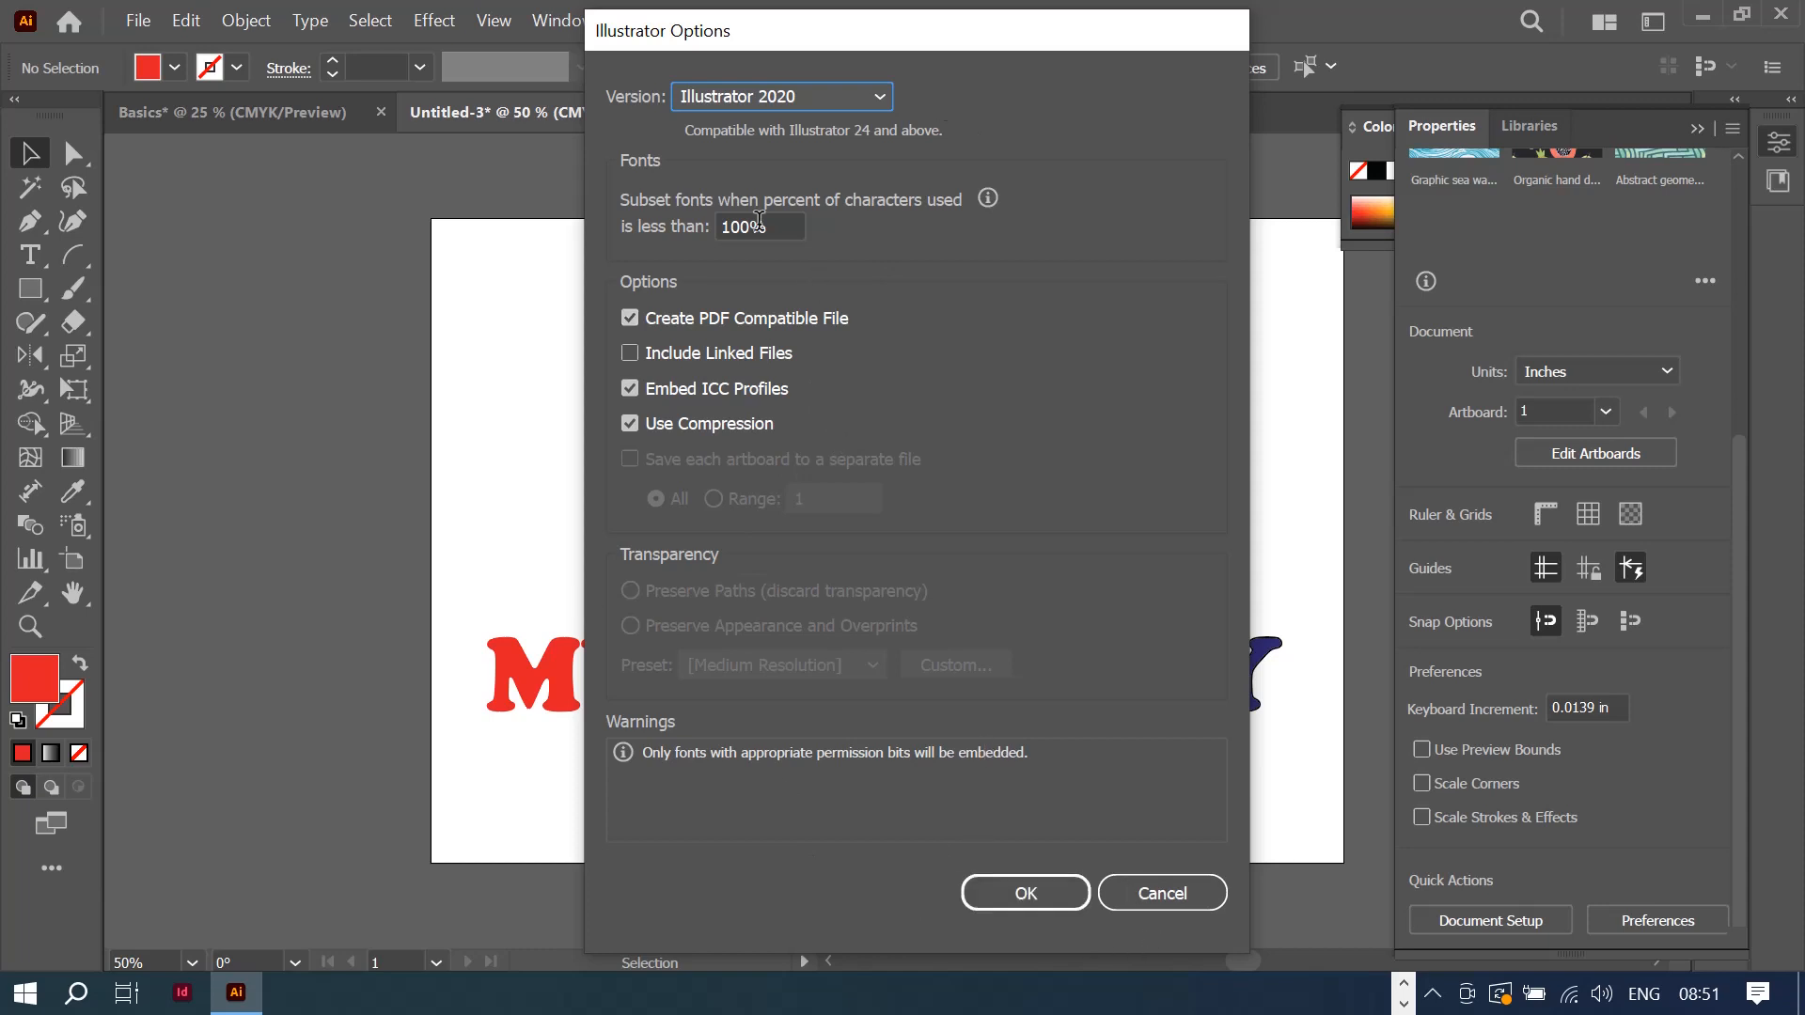
pyautogui.click(1027, 889)
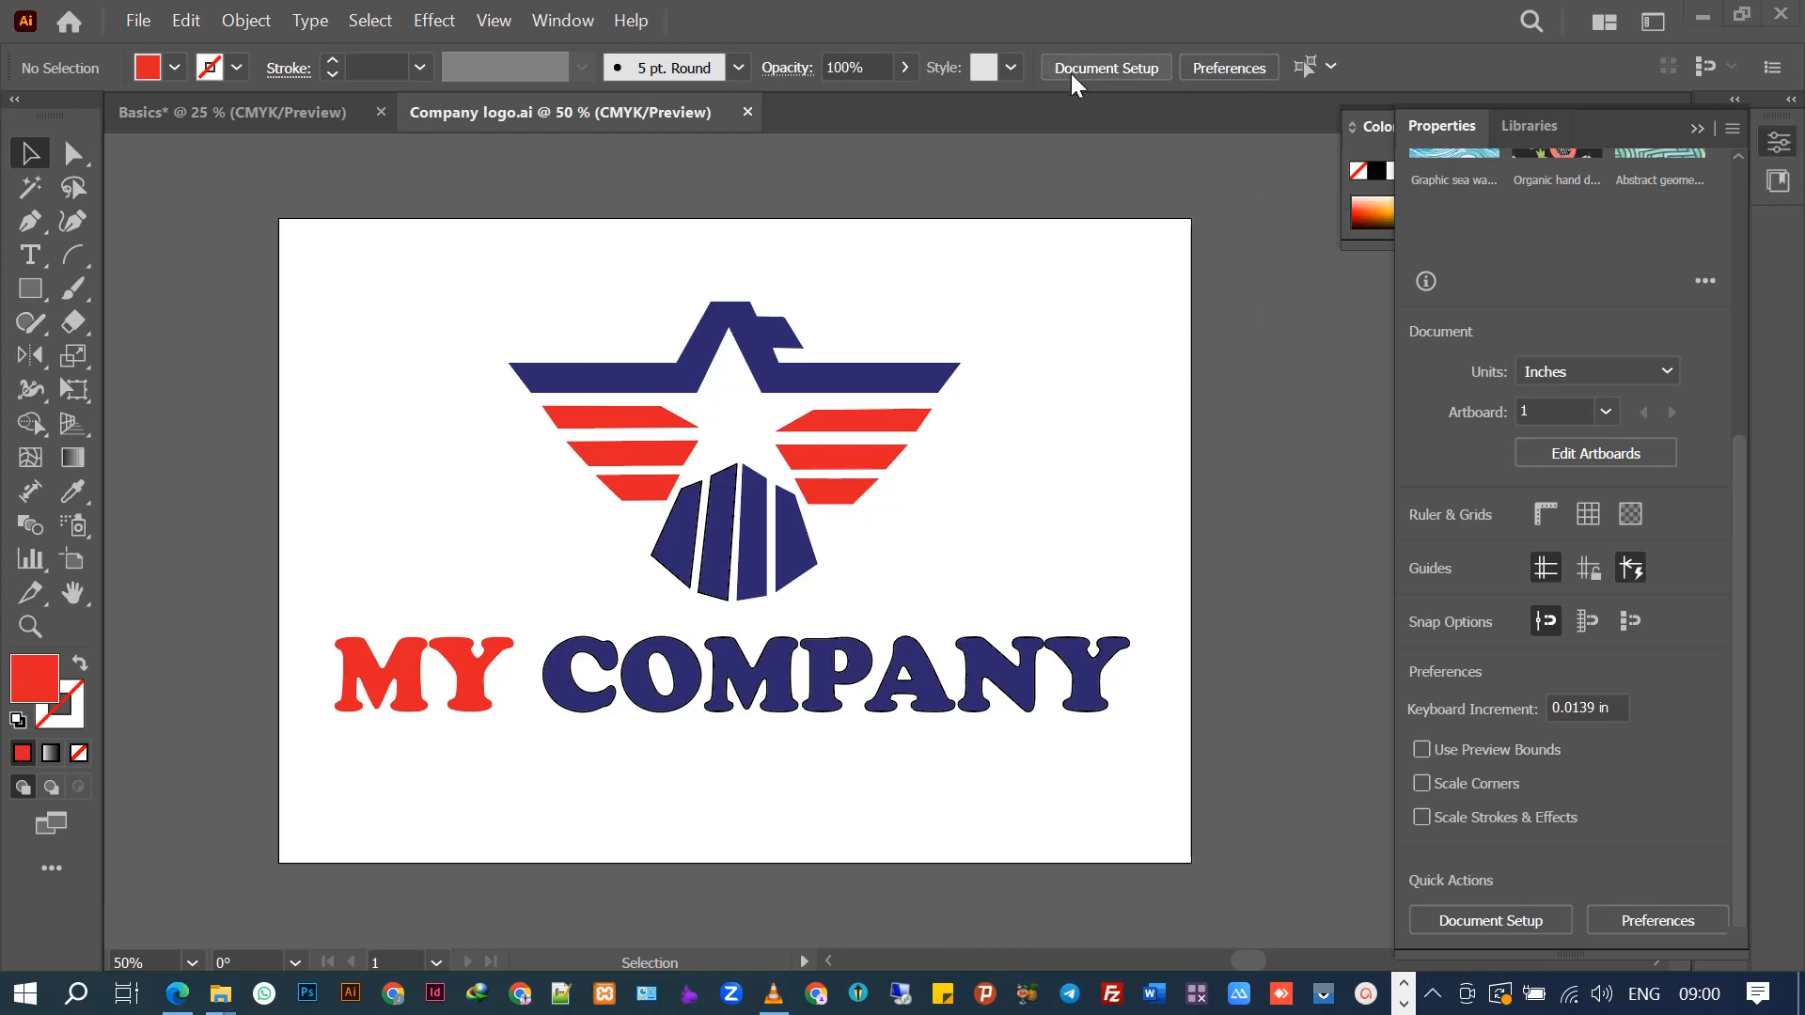
pyautogui.click(138, 21)
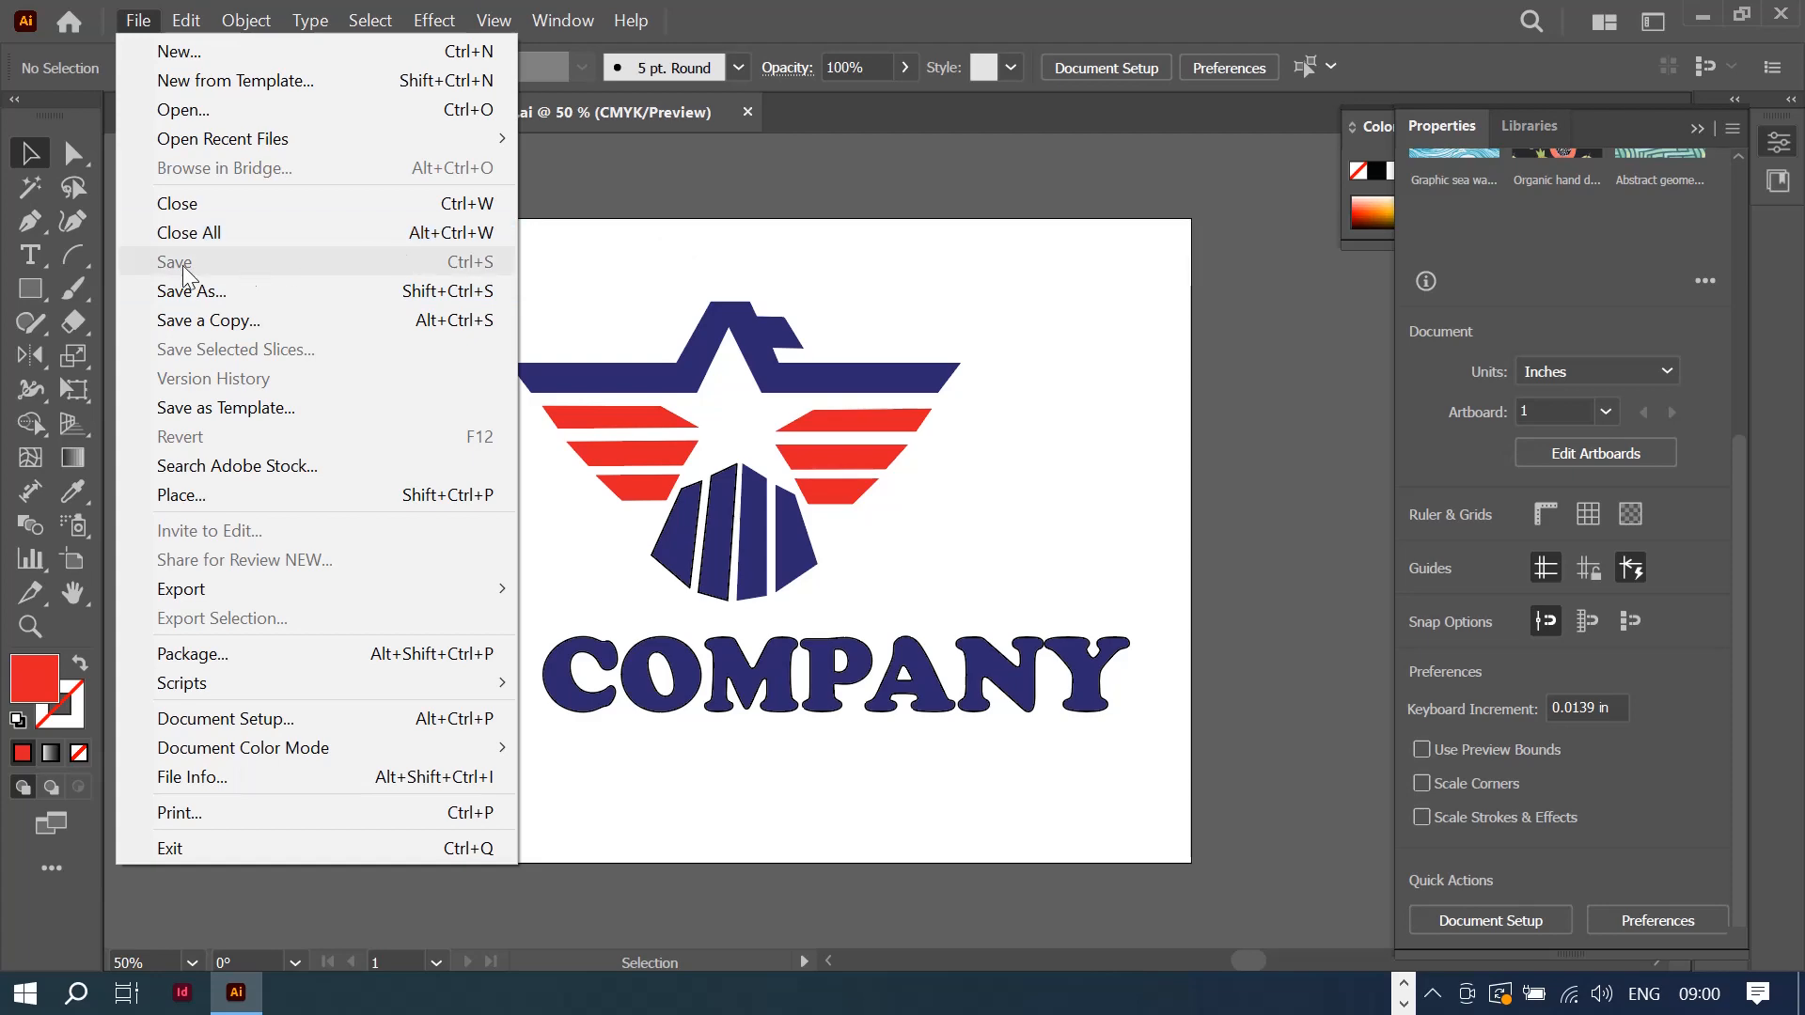
pyautogui.click(876, 12)
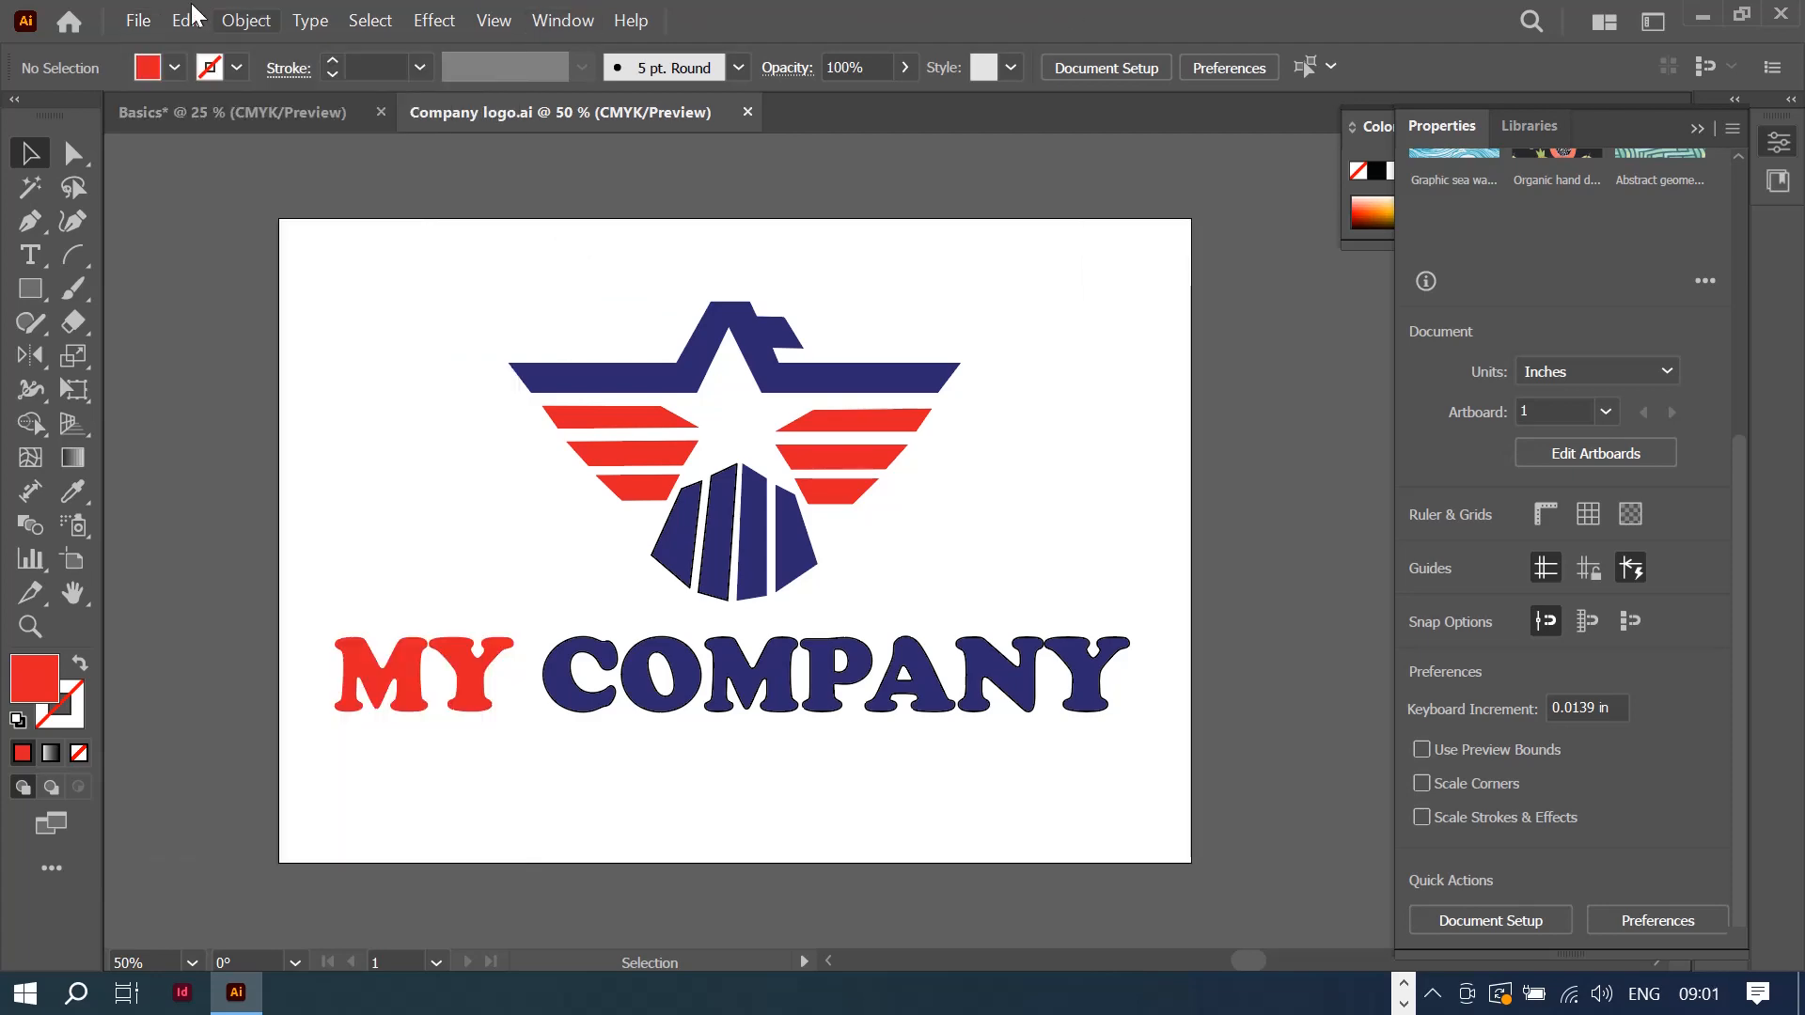
pyautogui.click(140, 19)
pyautogui.click(999, 12)
pyautogui.click(139, 21)
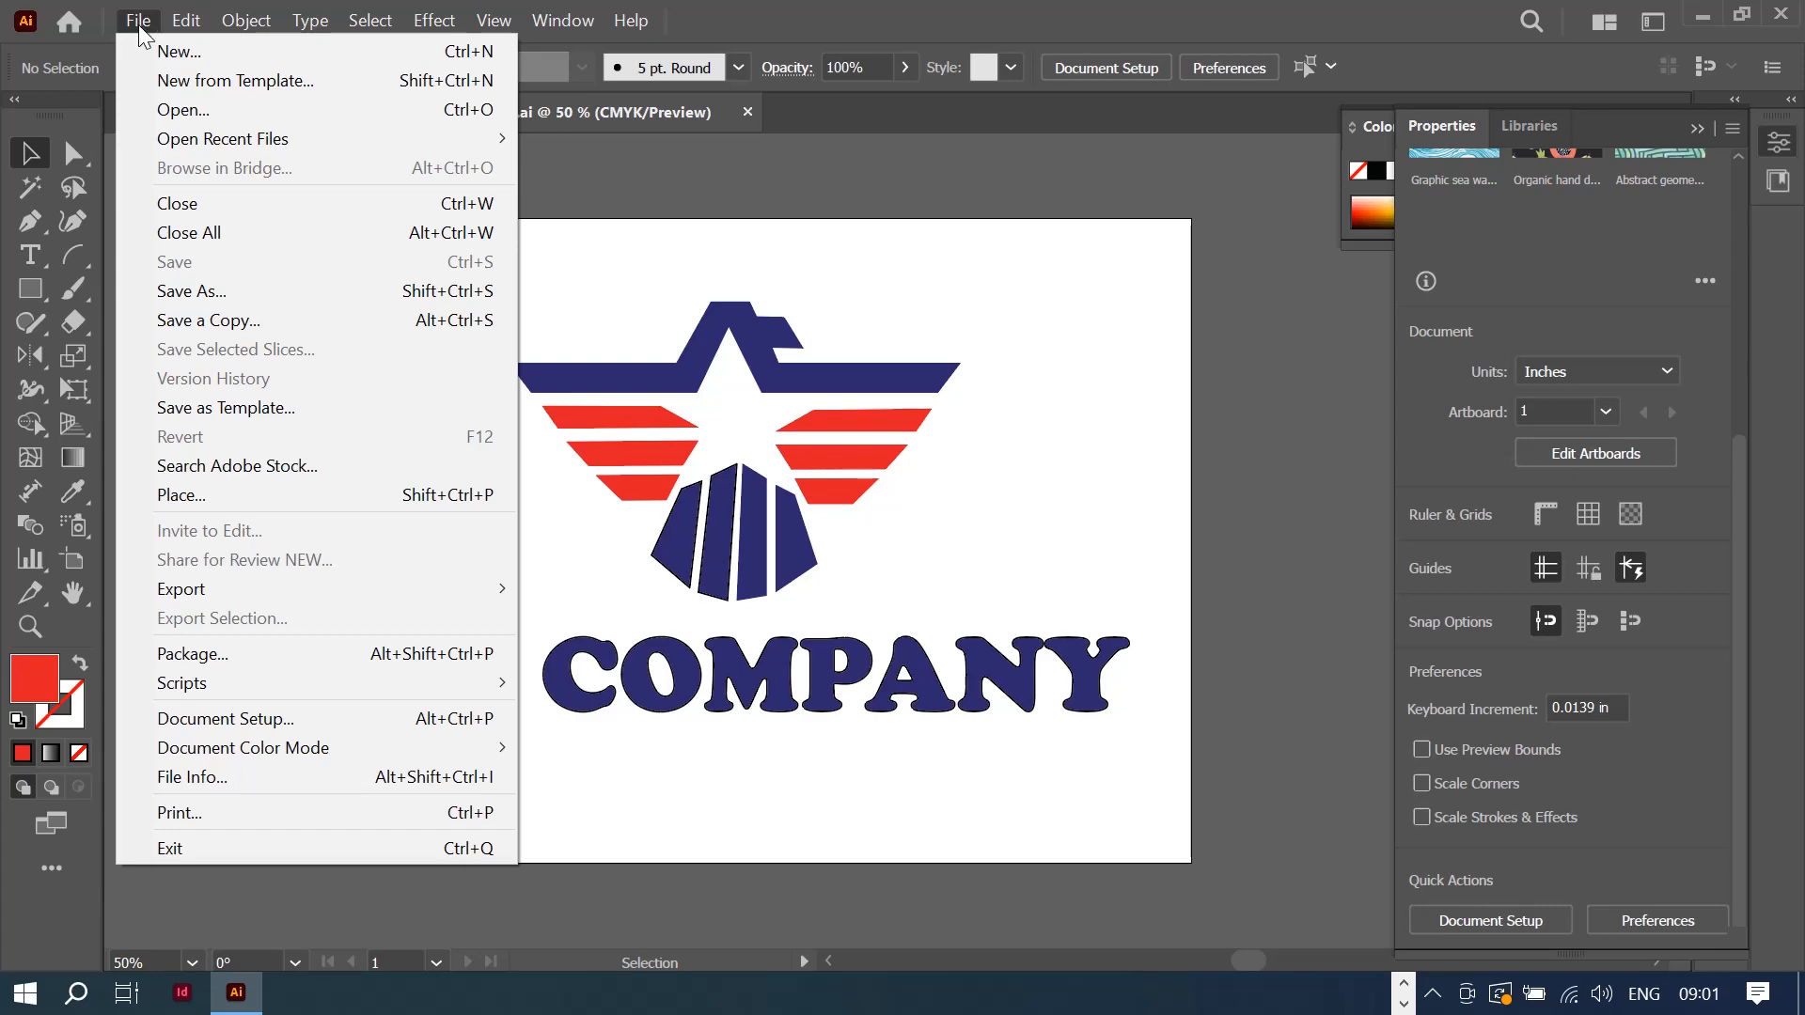
pyautogui.click(187, 20)
# Step: Start Export for Screens and rename the artboard as logo
pyautogui.moveTo(138, 20)
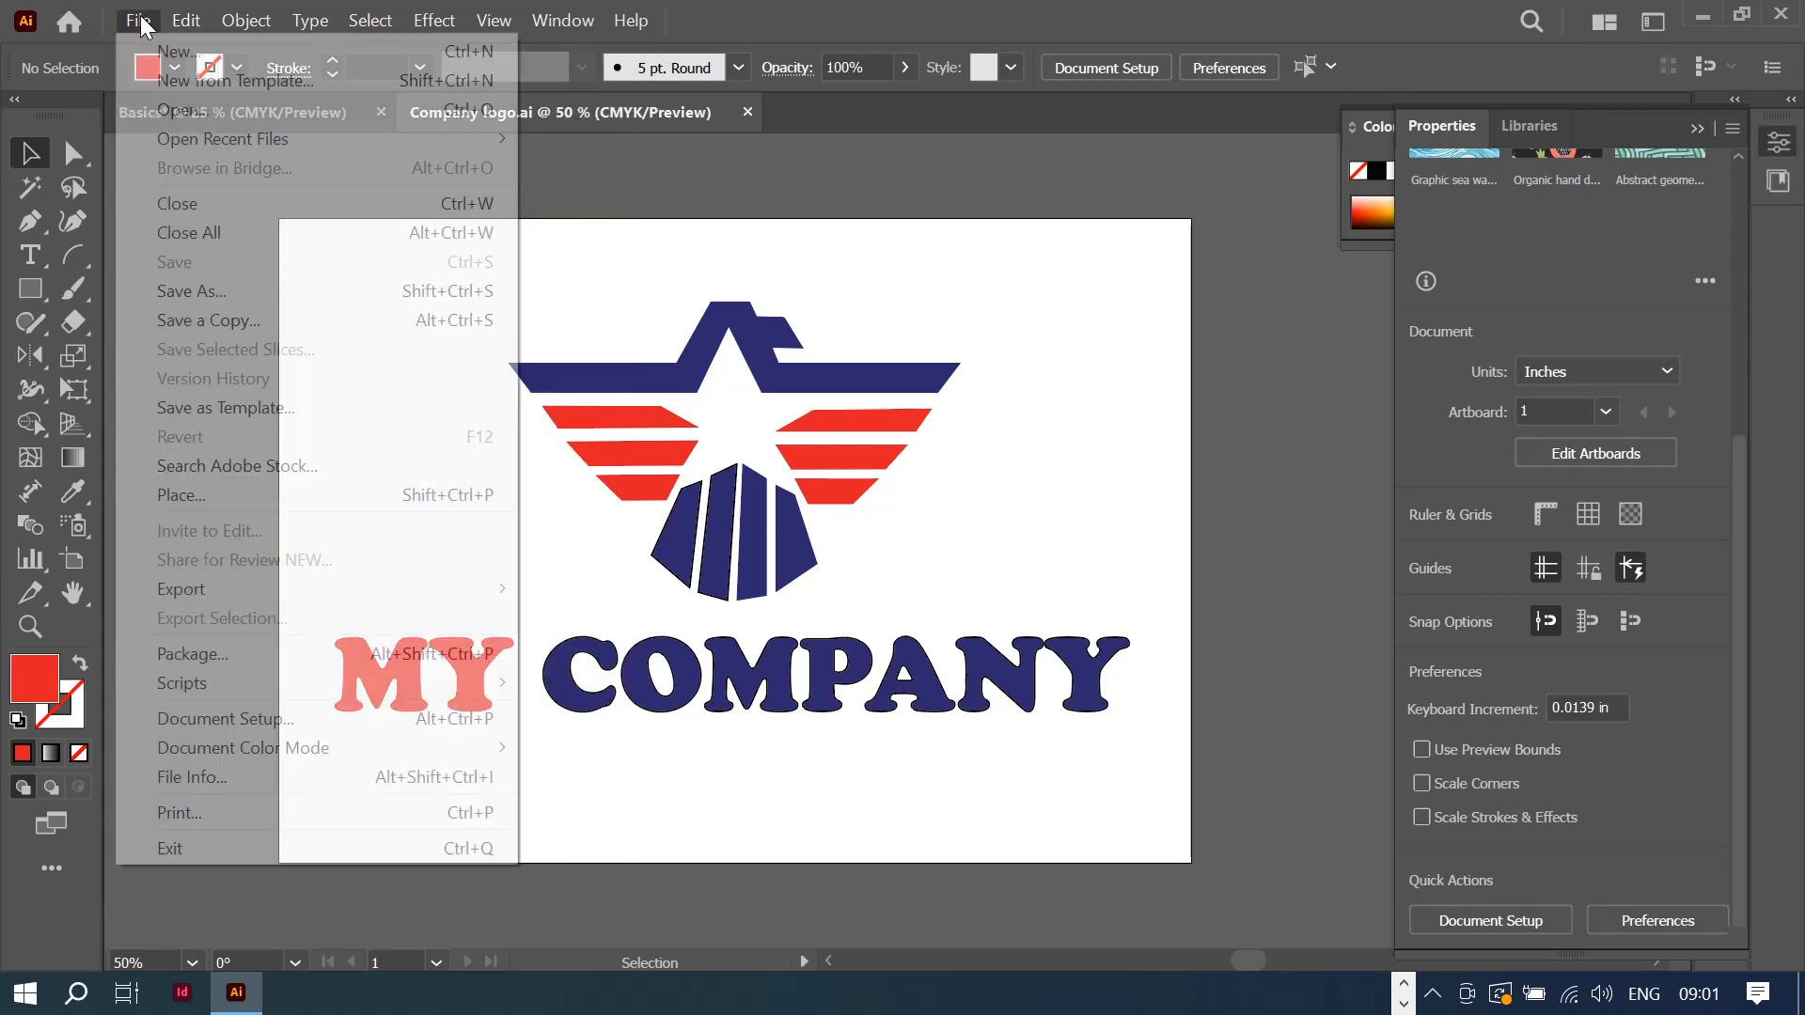
pyautogui.moveTo(385, 583)
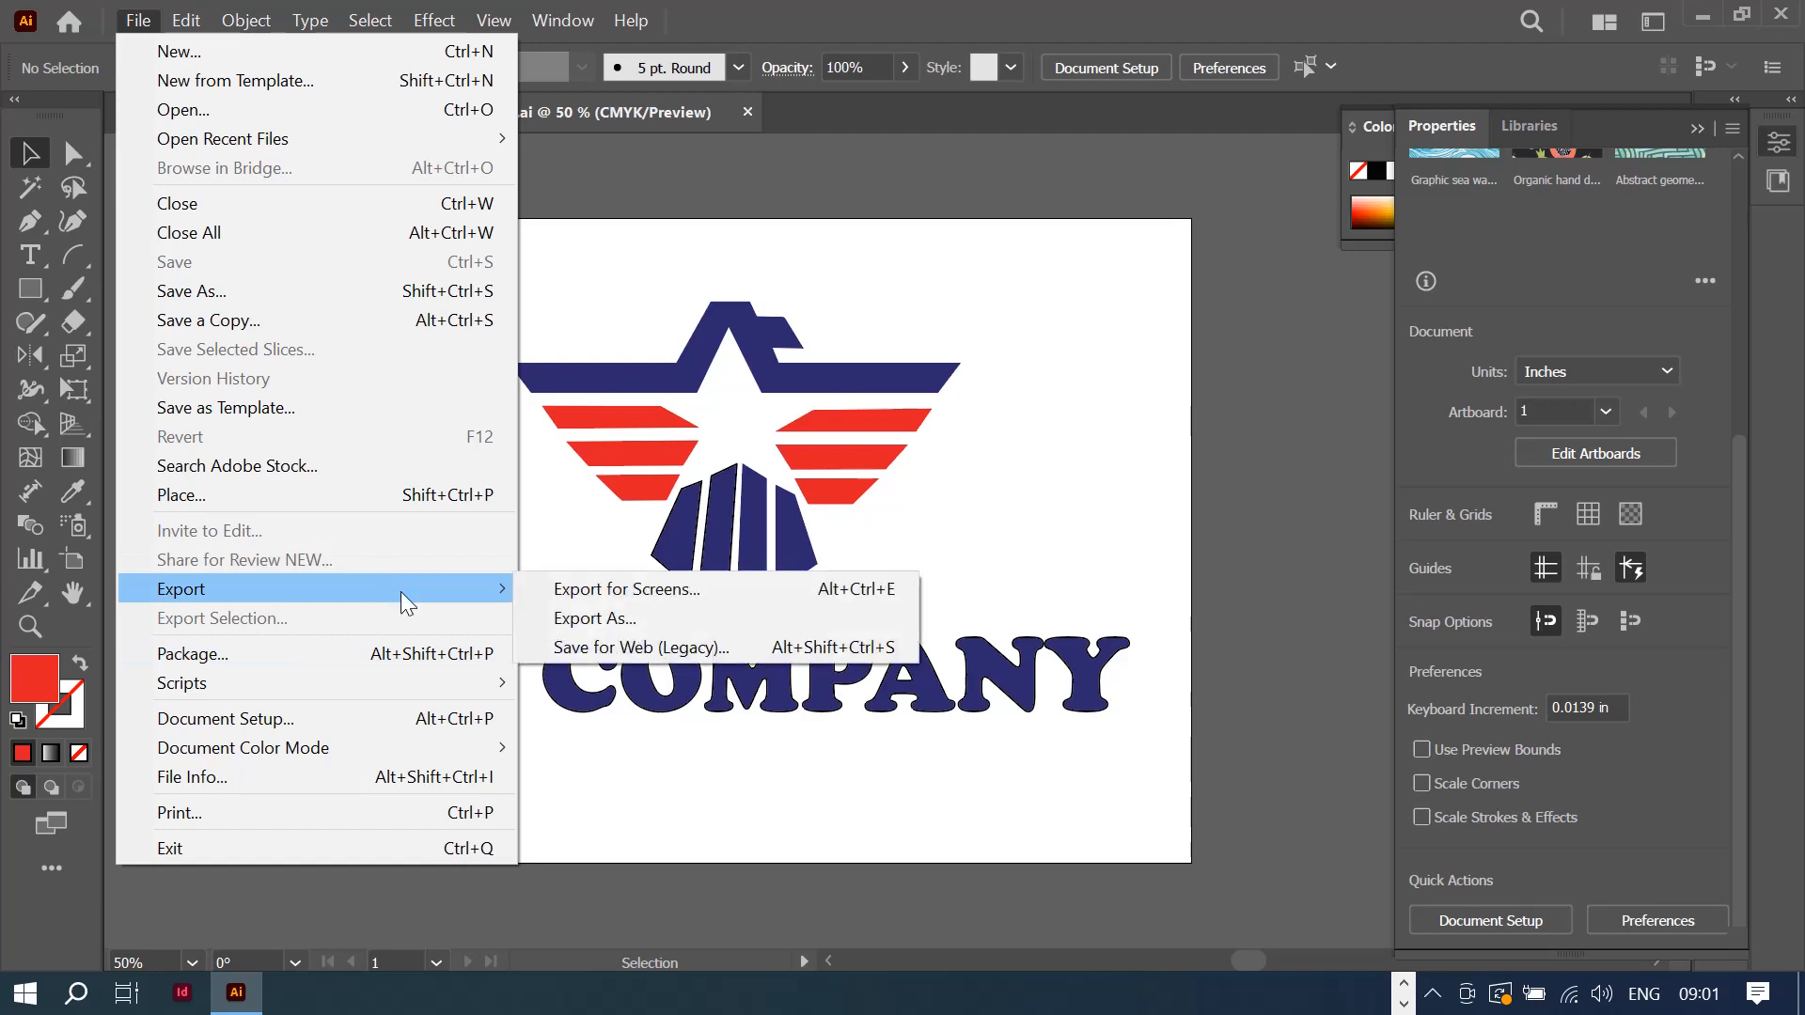
pyautogui.click(756, 591)
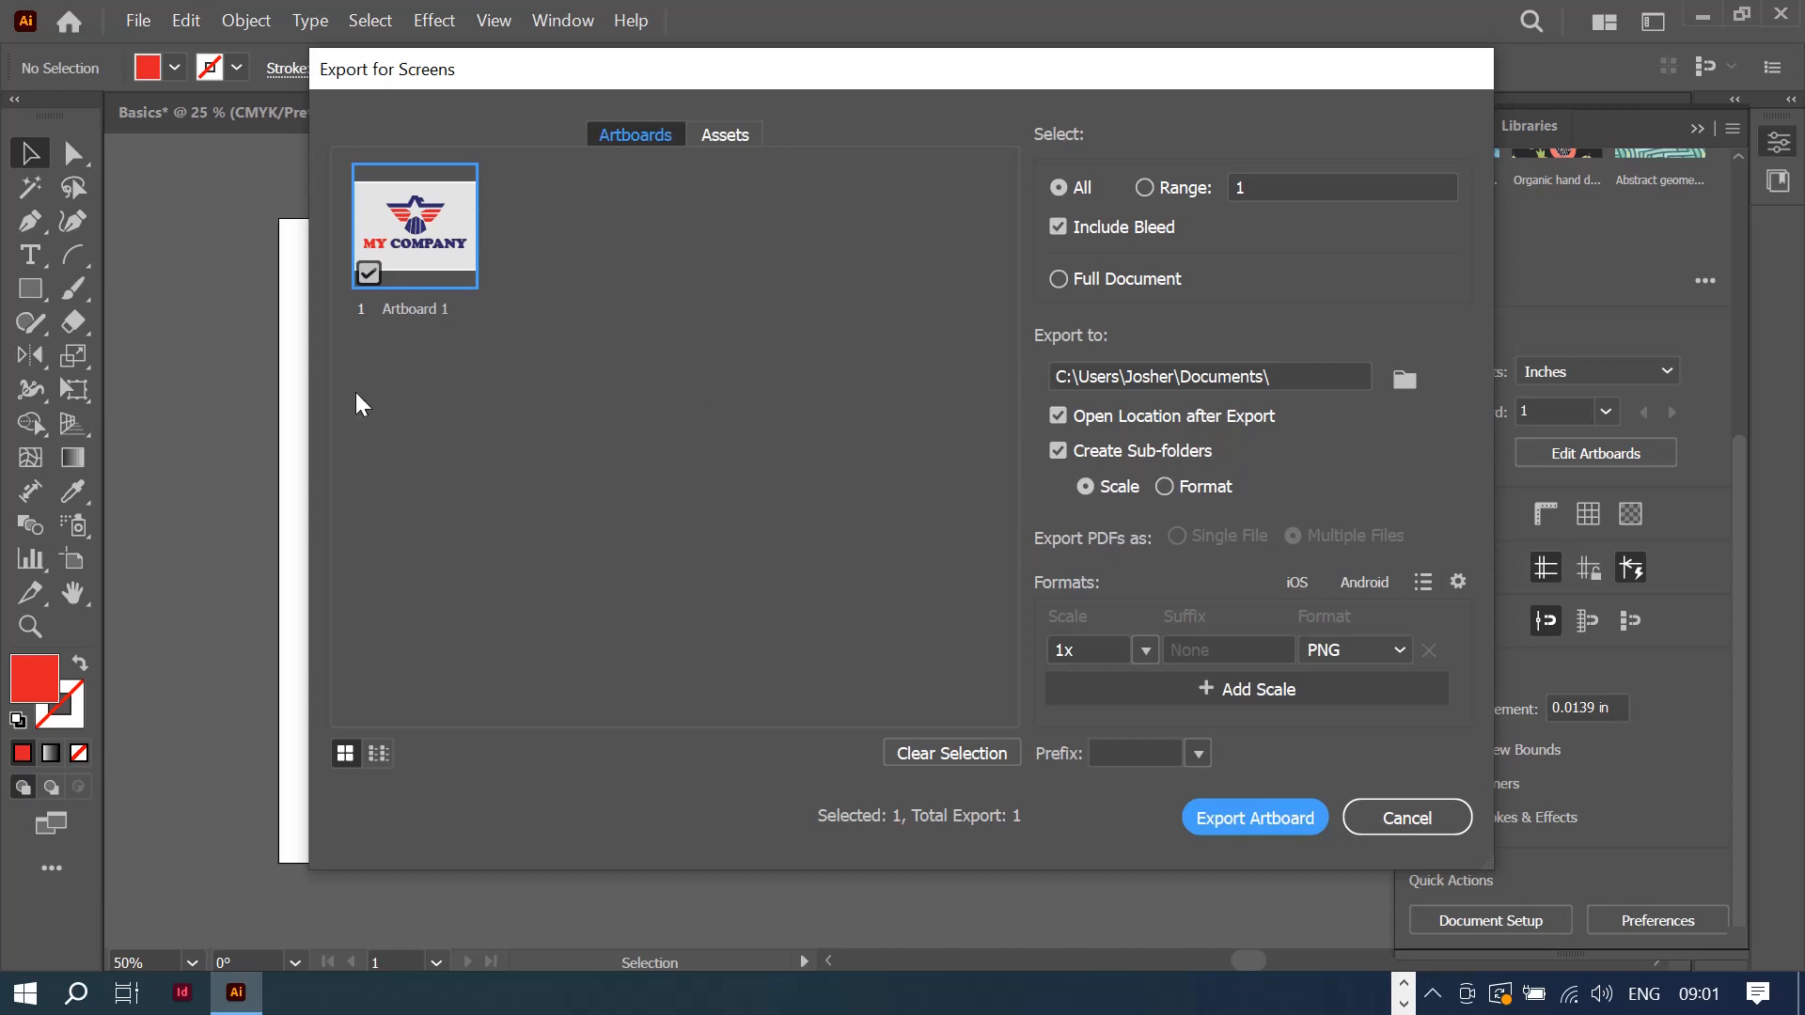
pyautogui.doubleClick(412, 309)
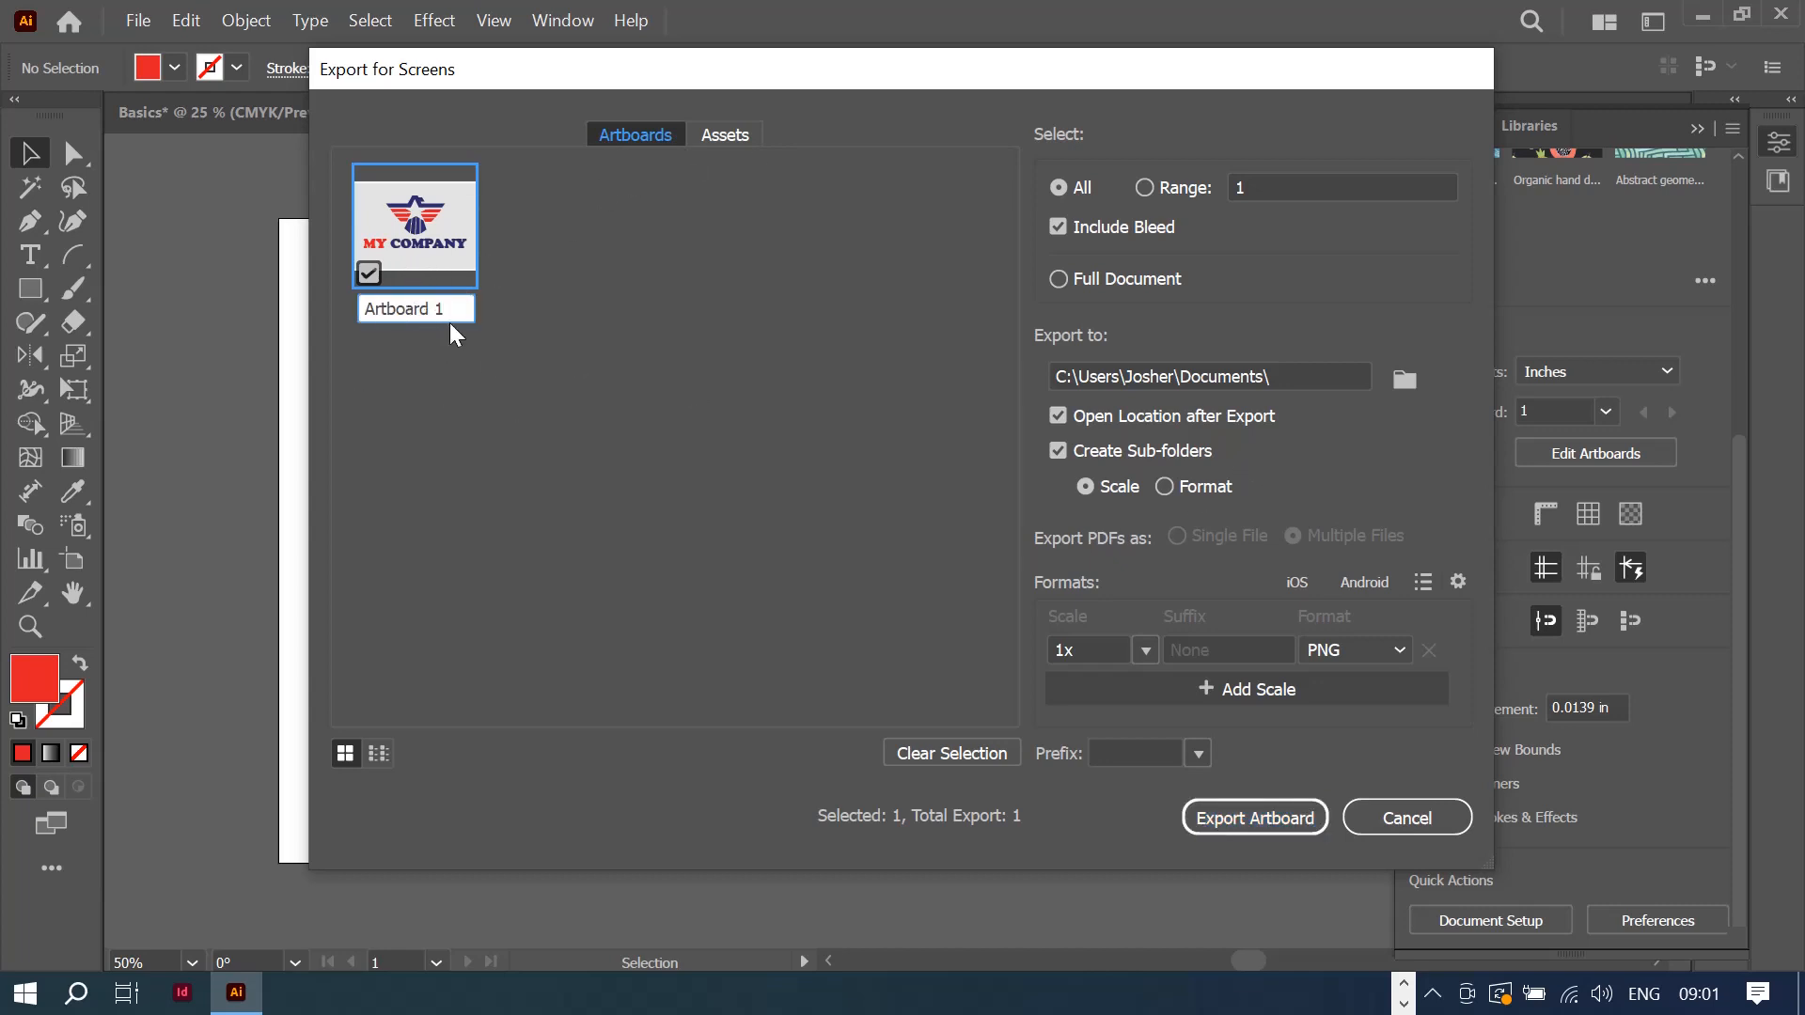
pyautogui.moveTo(447, 307); pyautogui.dragTo(348, 312)
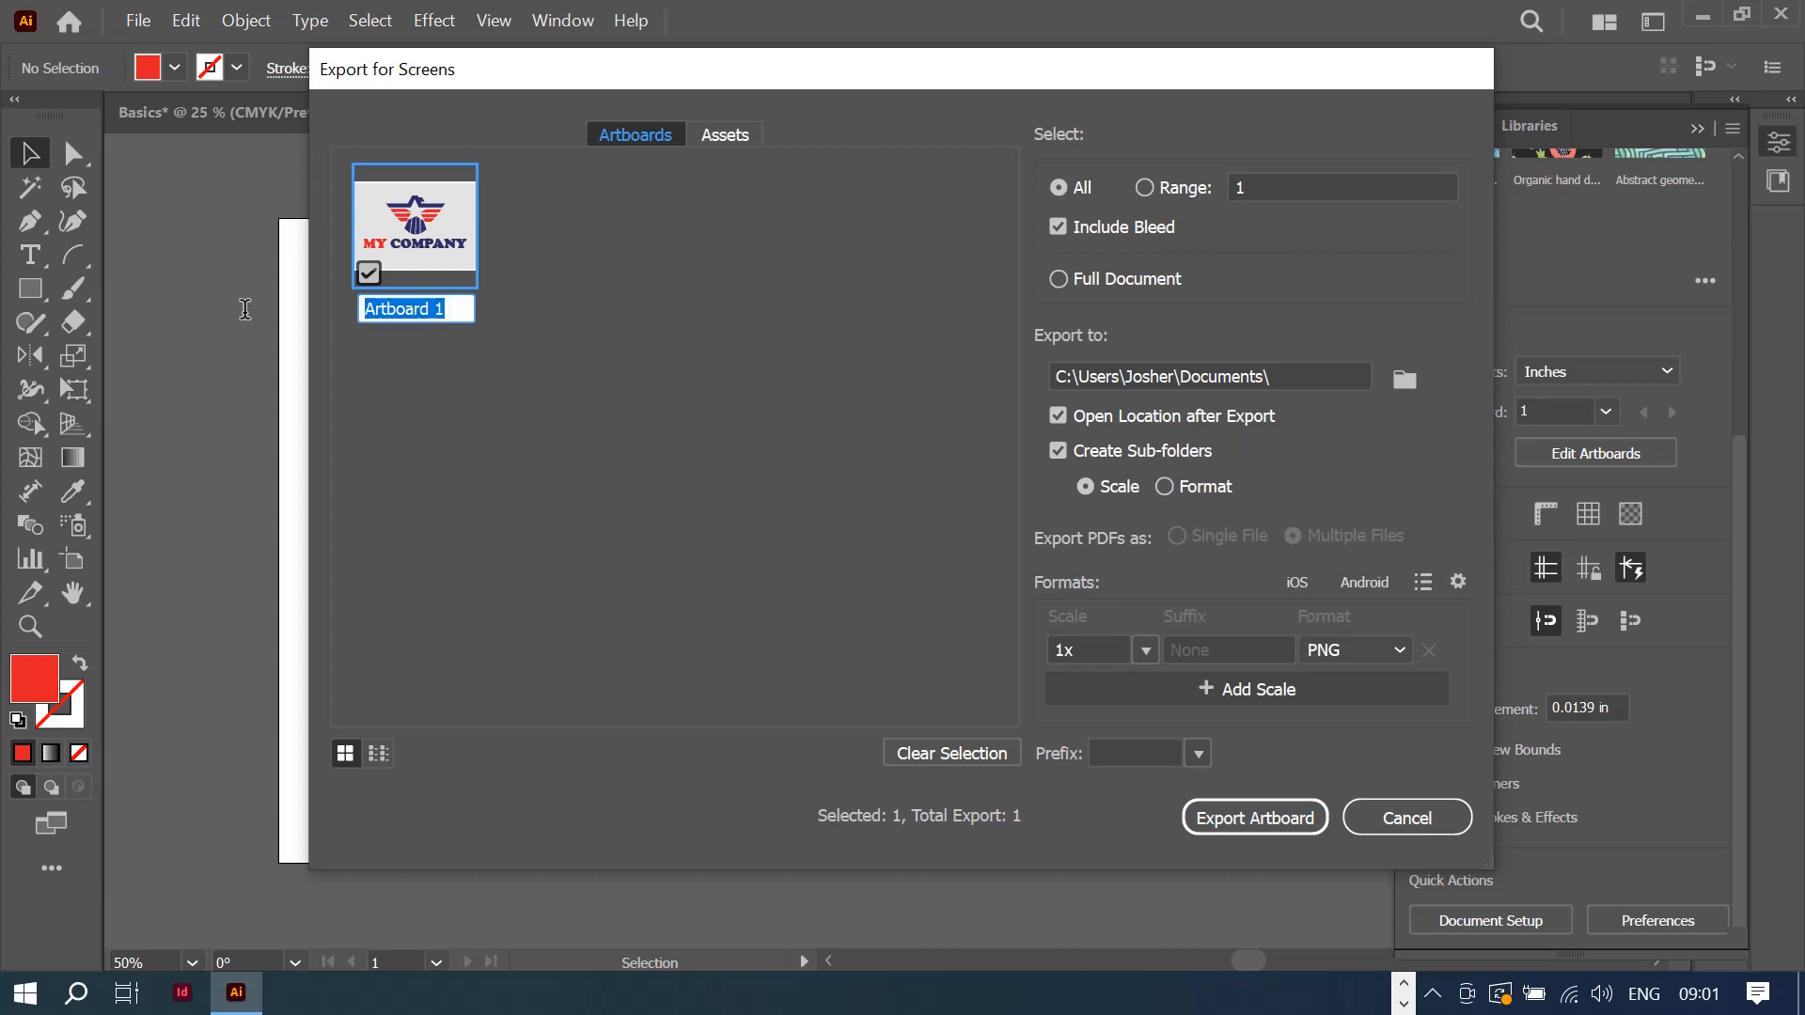
pyautogui.write('logo')
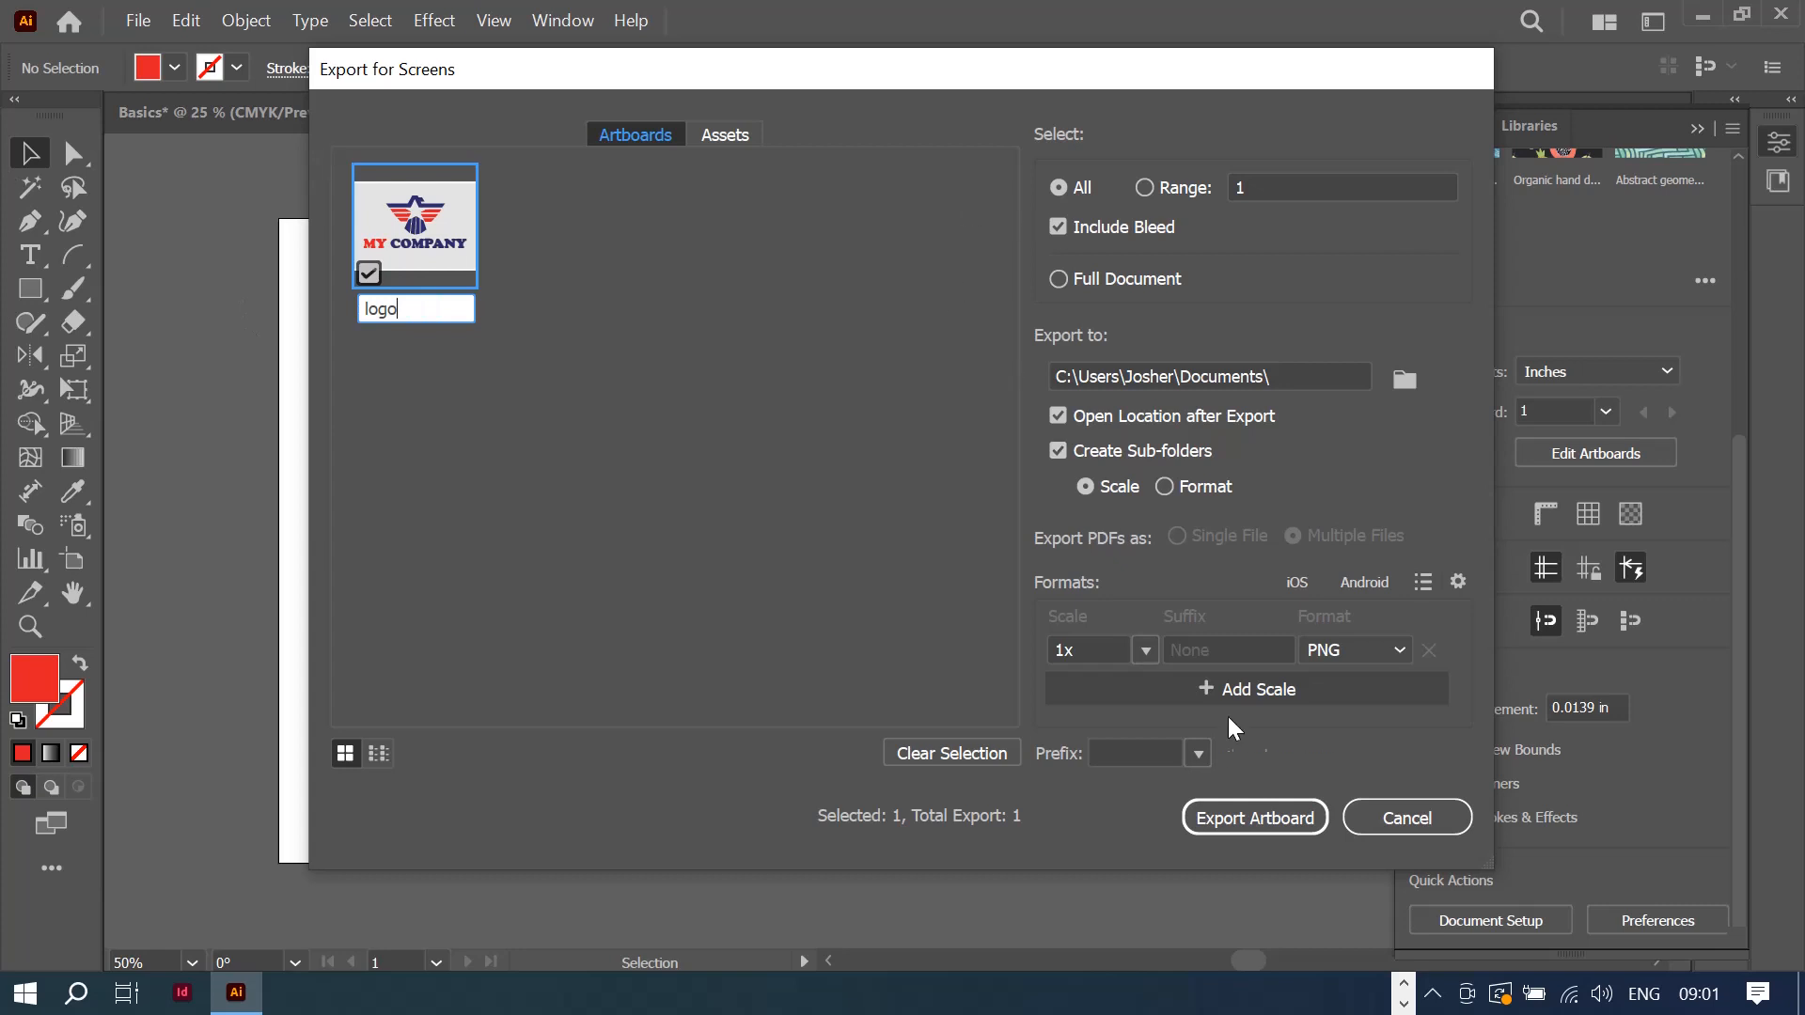
# Step: Export the artboard as a PNG at 1x scale into the Illustrator files folder on the Desktop
pyautogui.click(1400, 651)
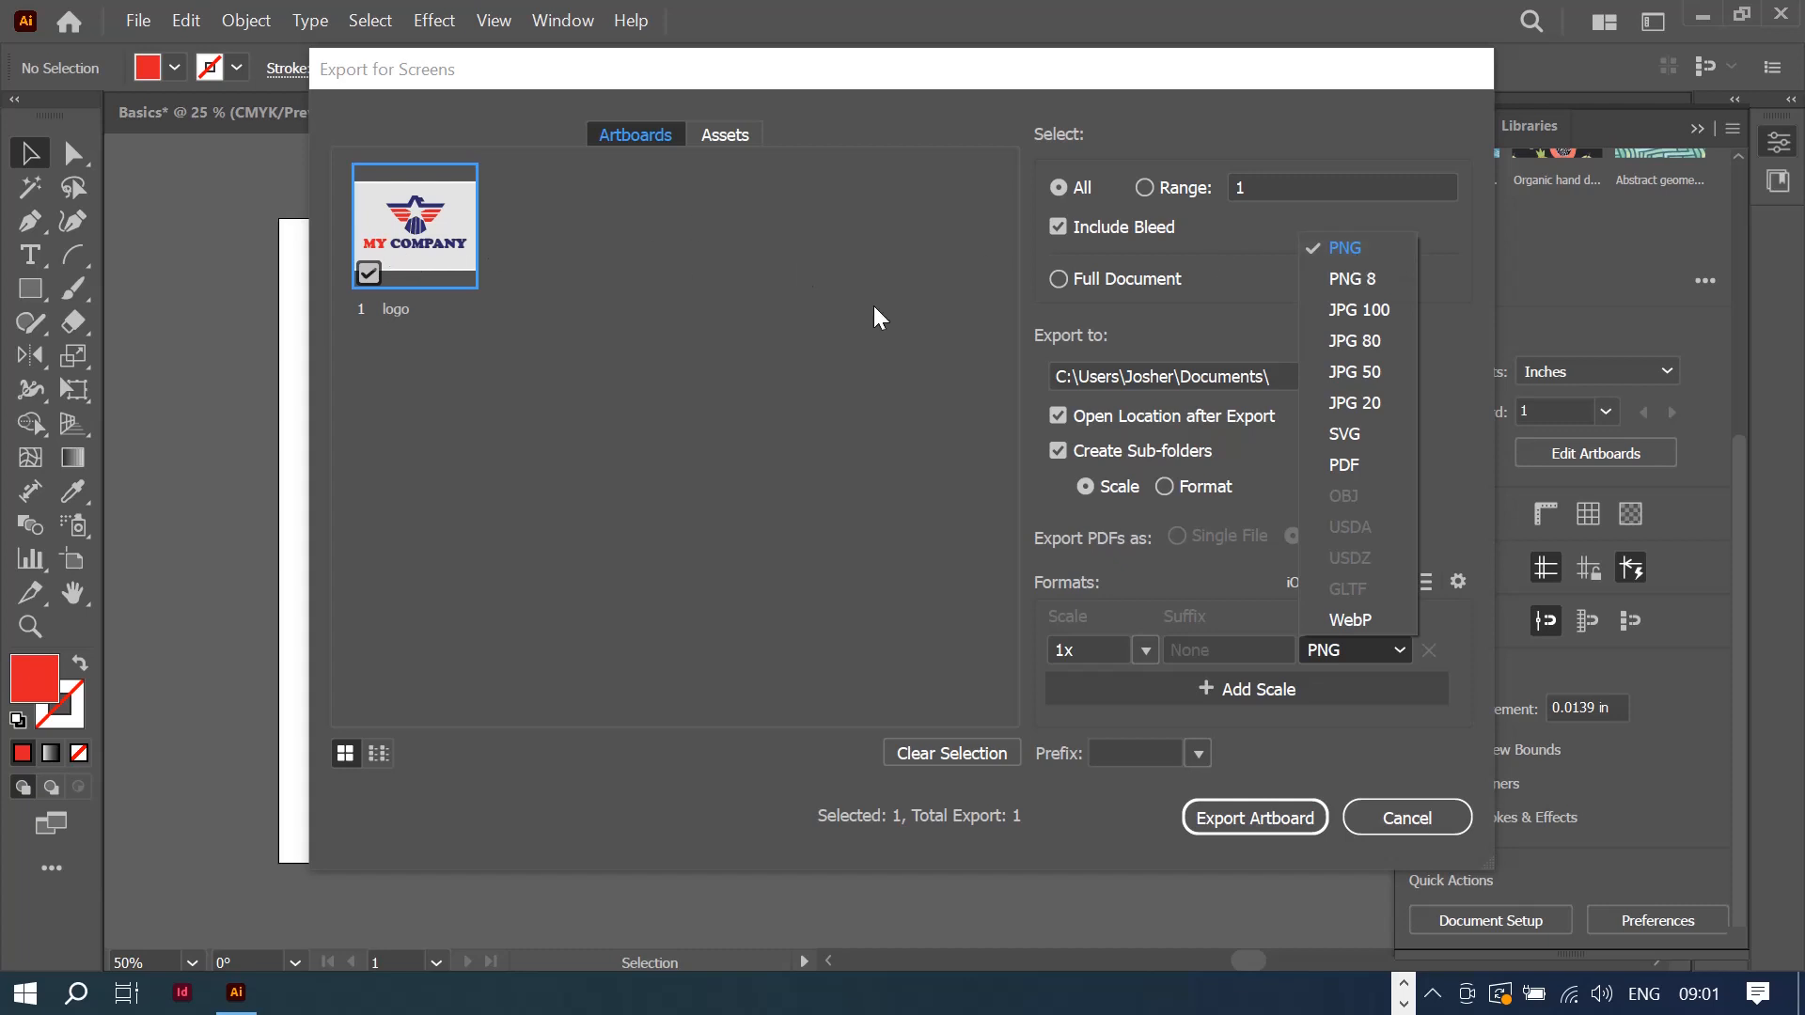
pyautogui.click(1440, 223)
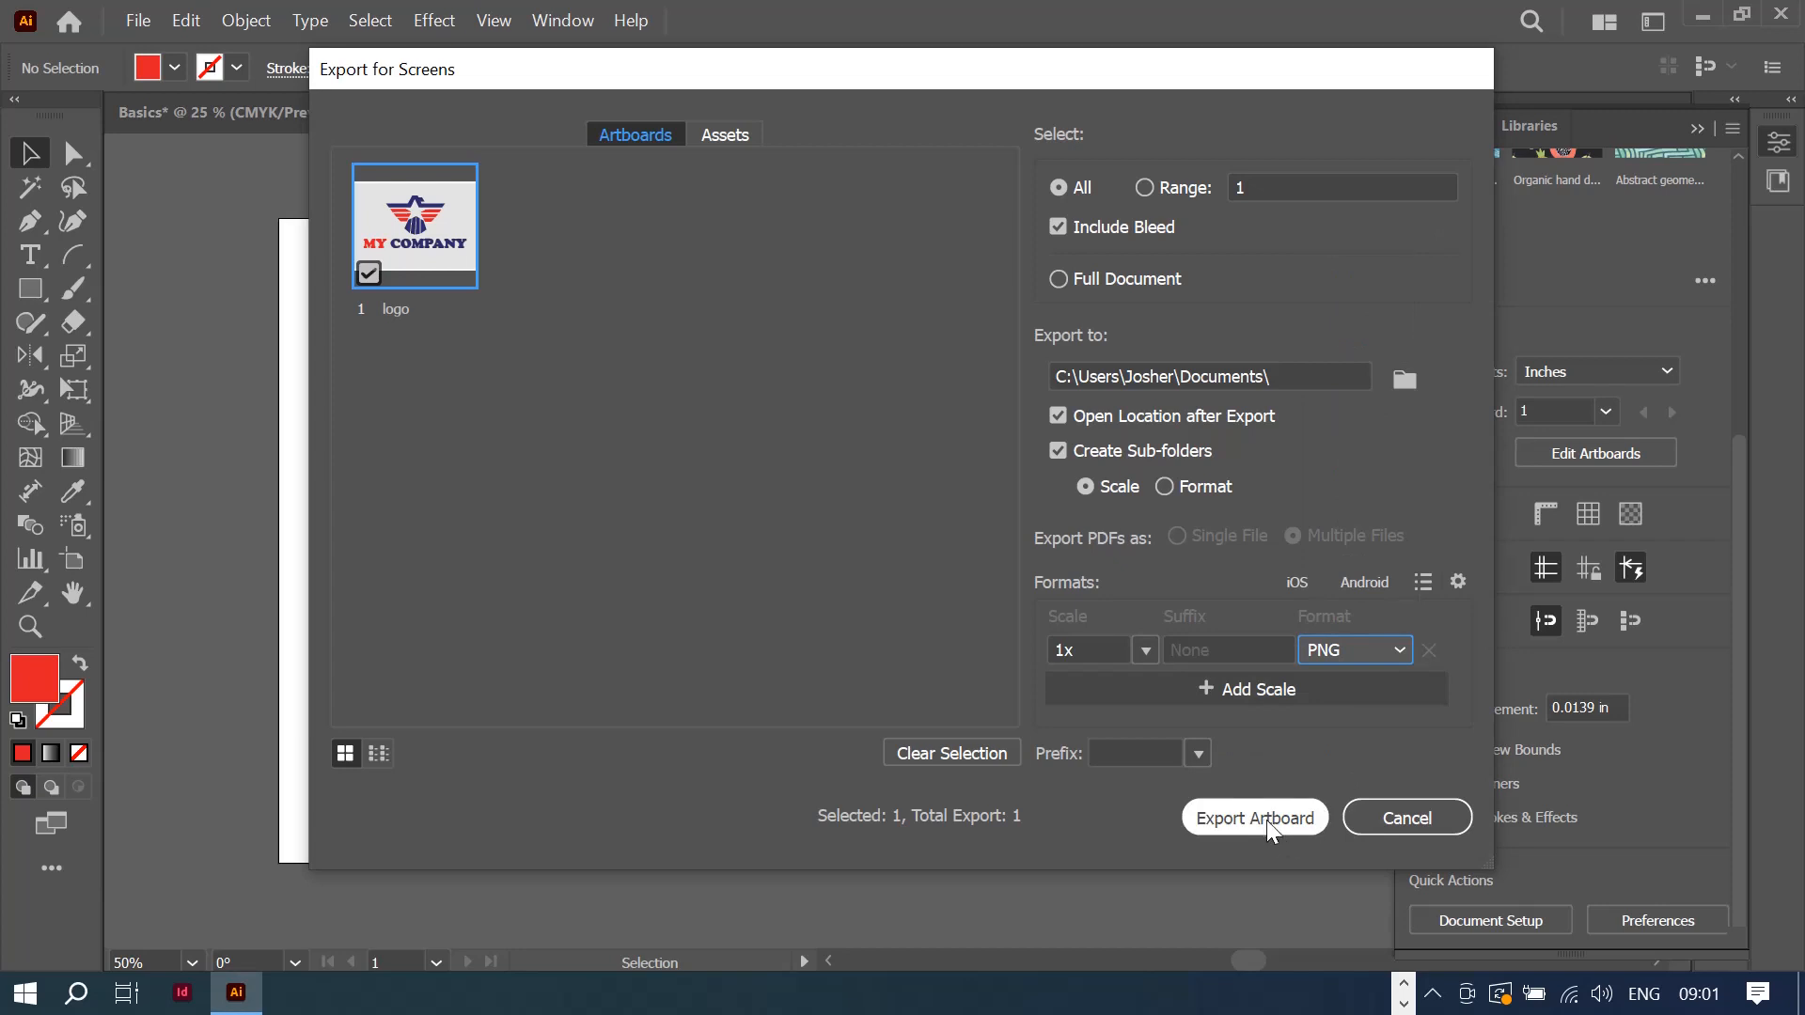
pyautogui.click(1404, 381)
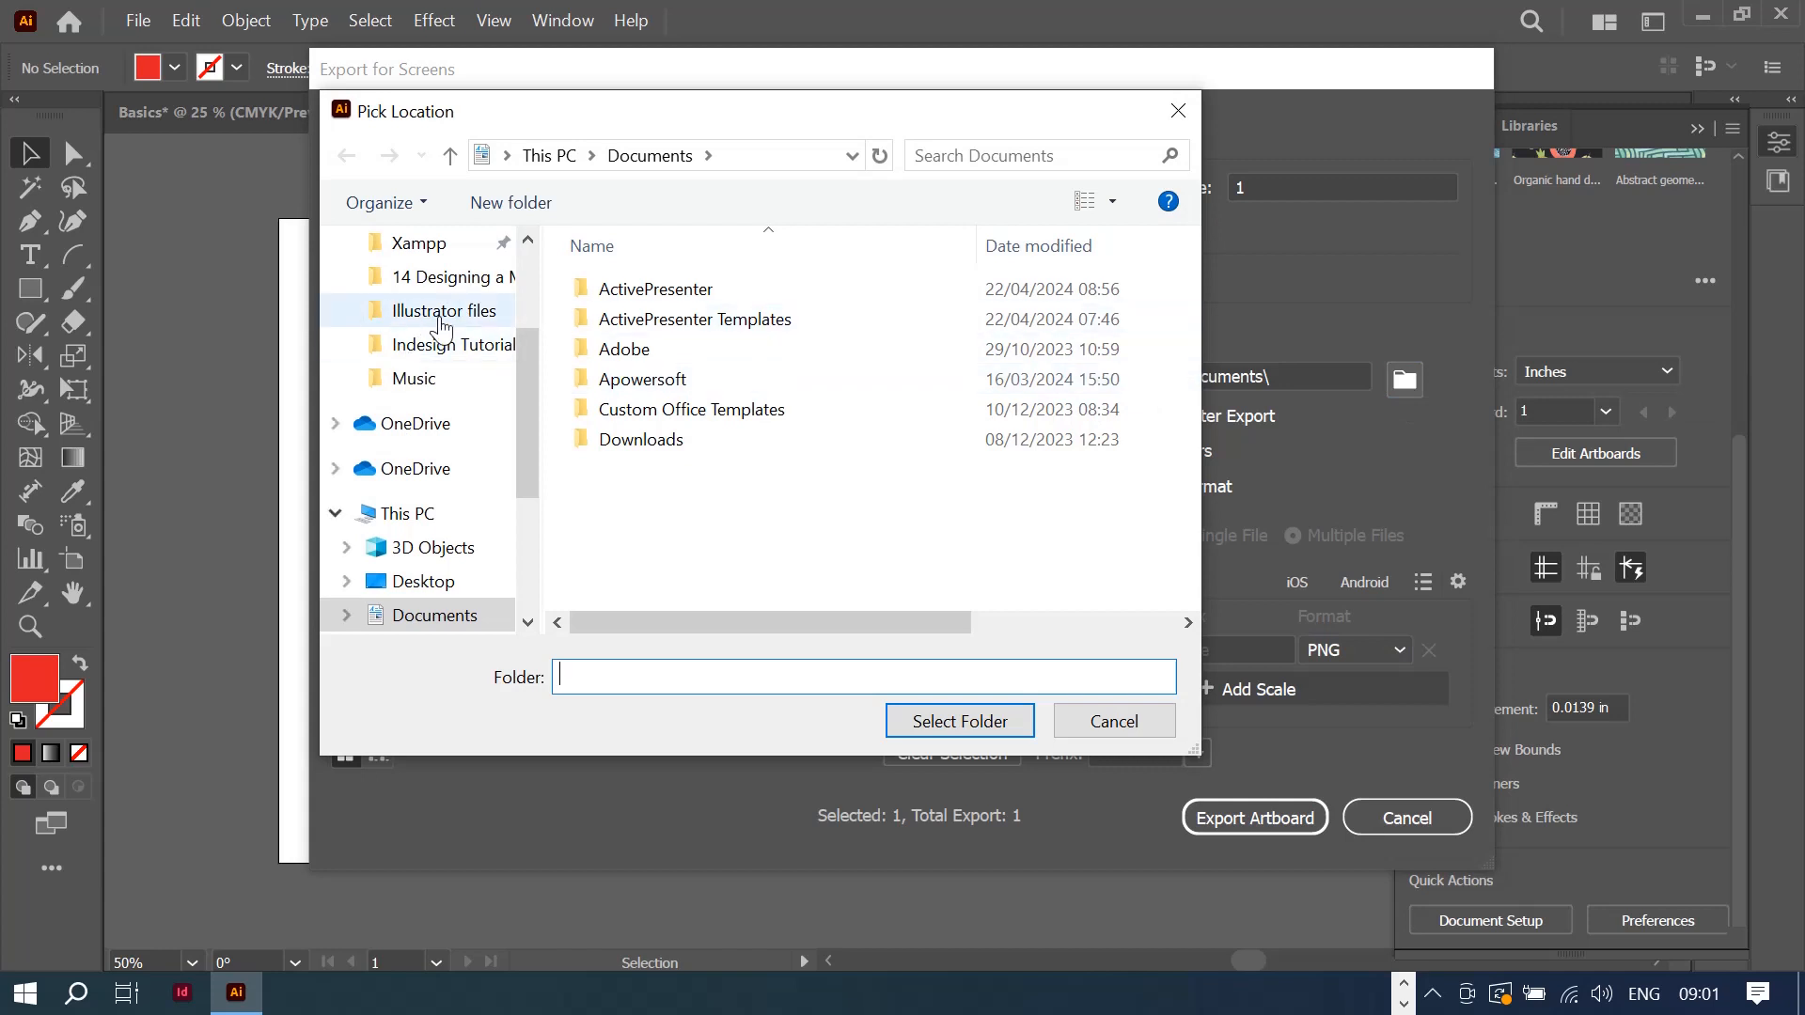
pyautogui.scroll(3, 442, 468)
pyautogui.scroll(-1, 456, 485)
pyautogui.click(457, 449)
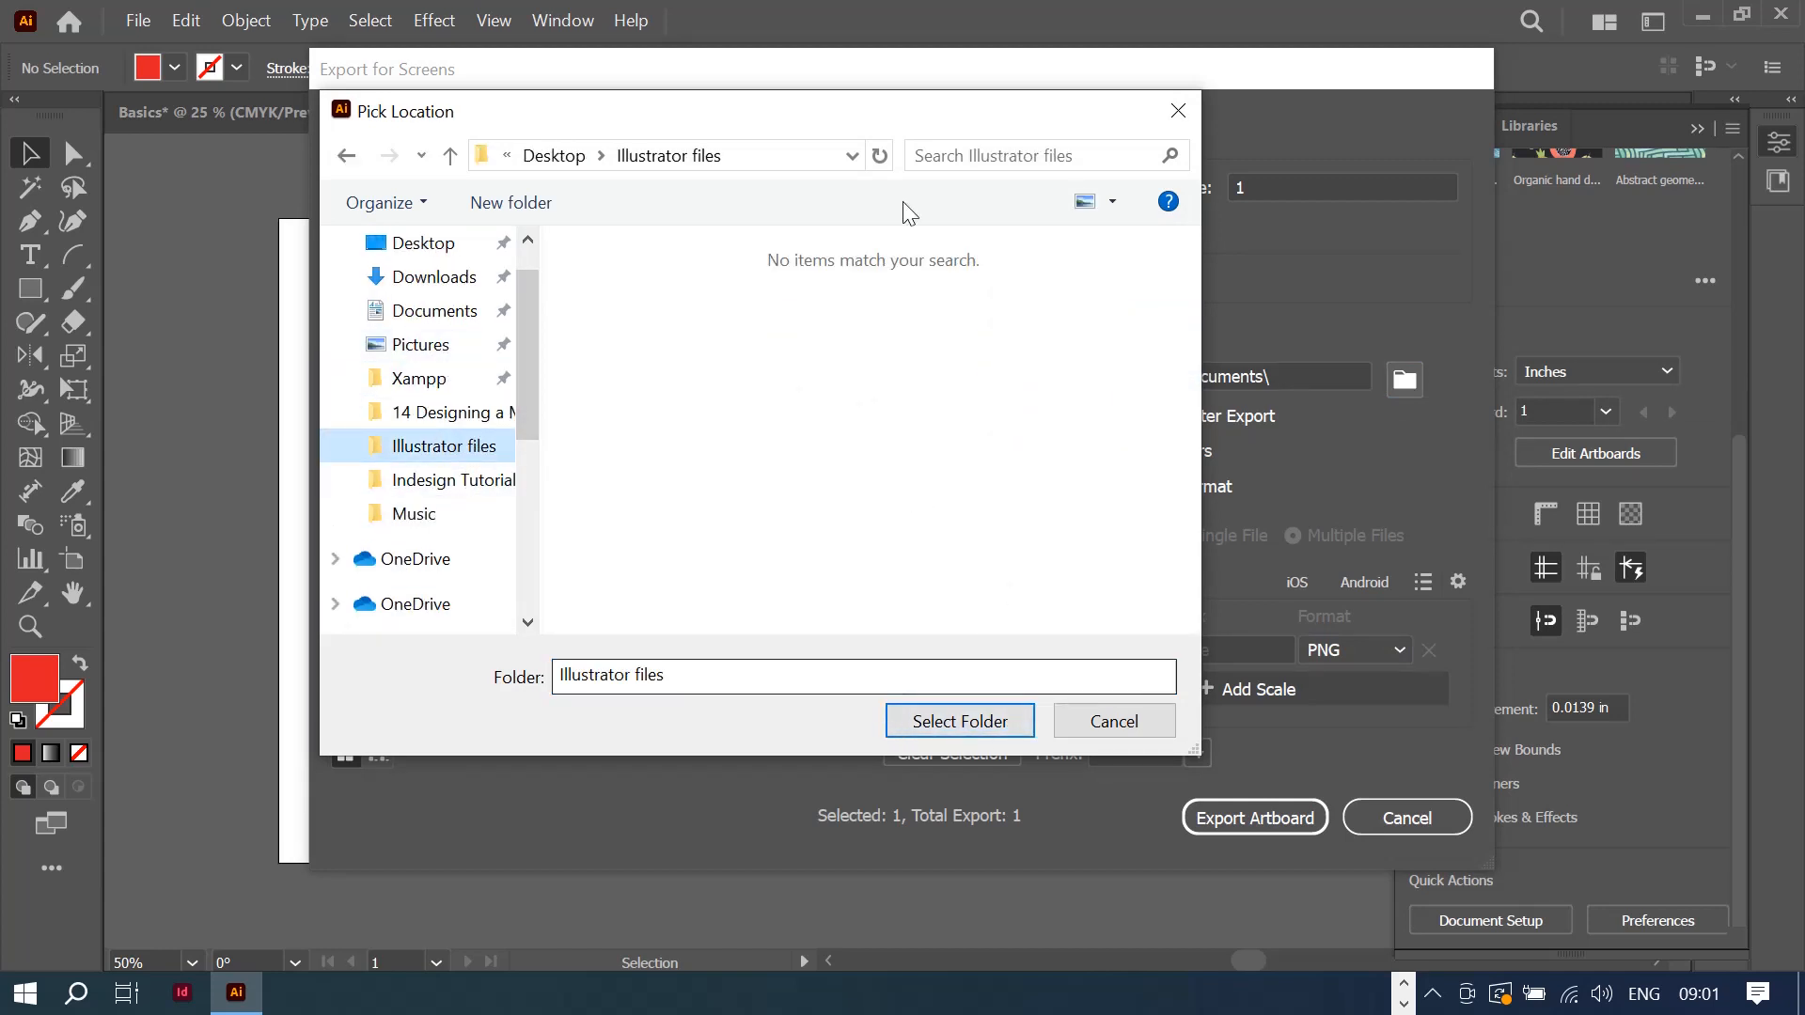
pyautogui.click(939, 717)
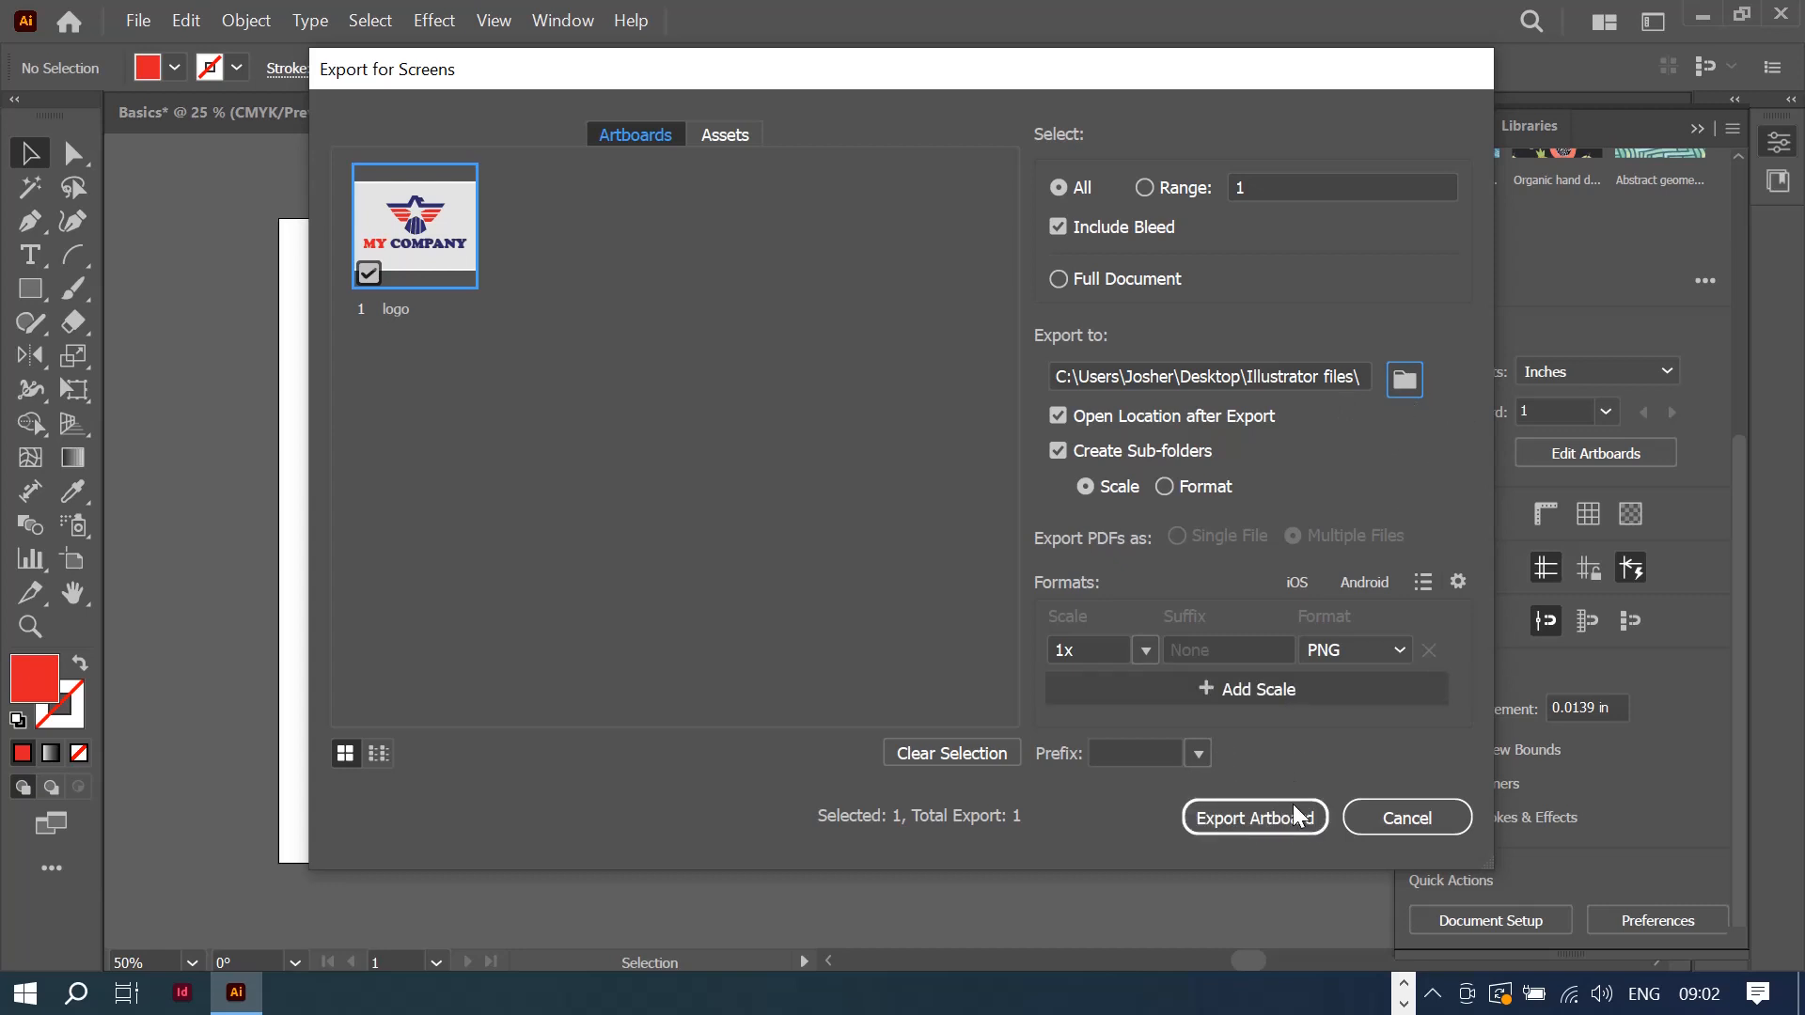
pyautogui.click(1265, 820)
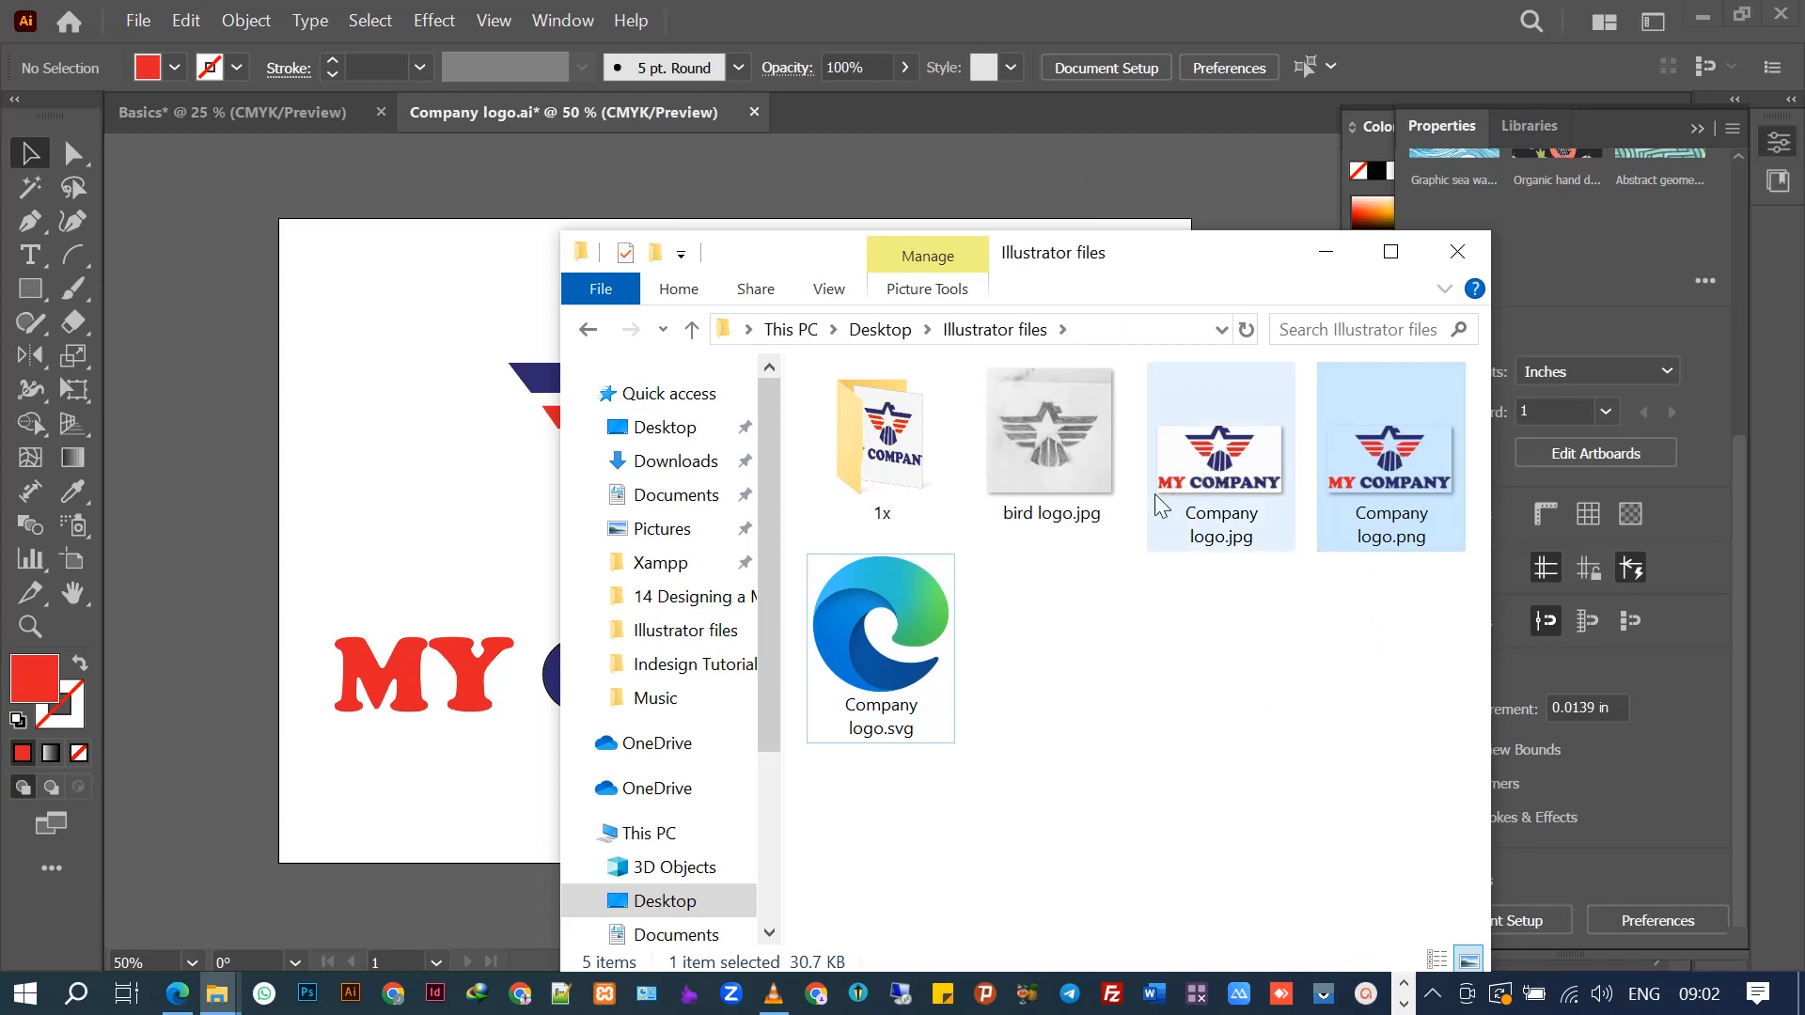
# Step: View logo.png from the 1x folder at full size, compare with the files in Illustrator files, and minimize File Explorer
pyautogui.doubleClick(877, 471)
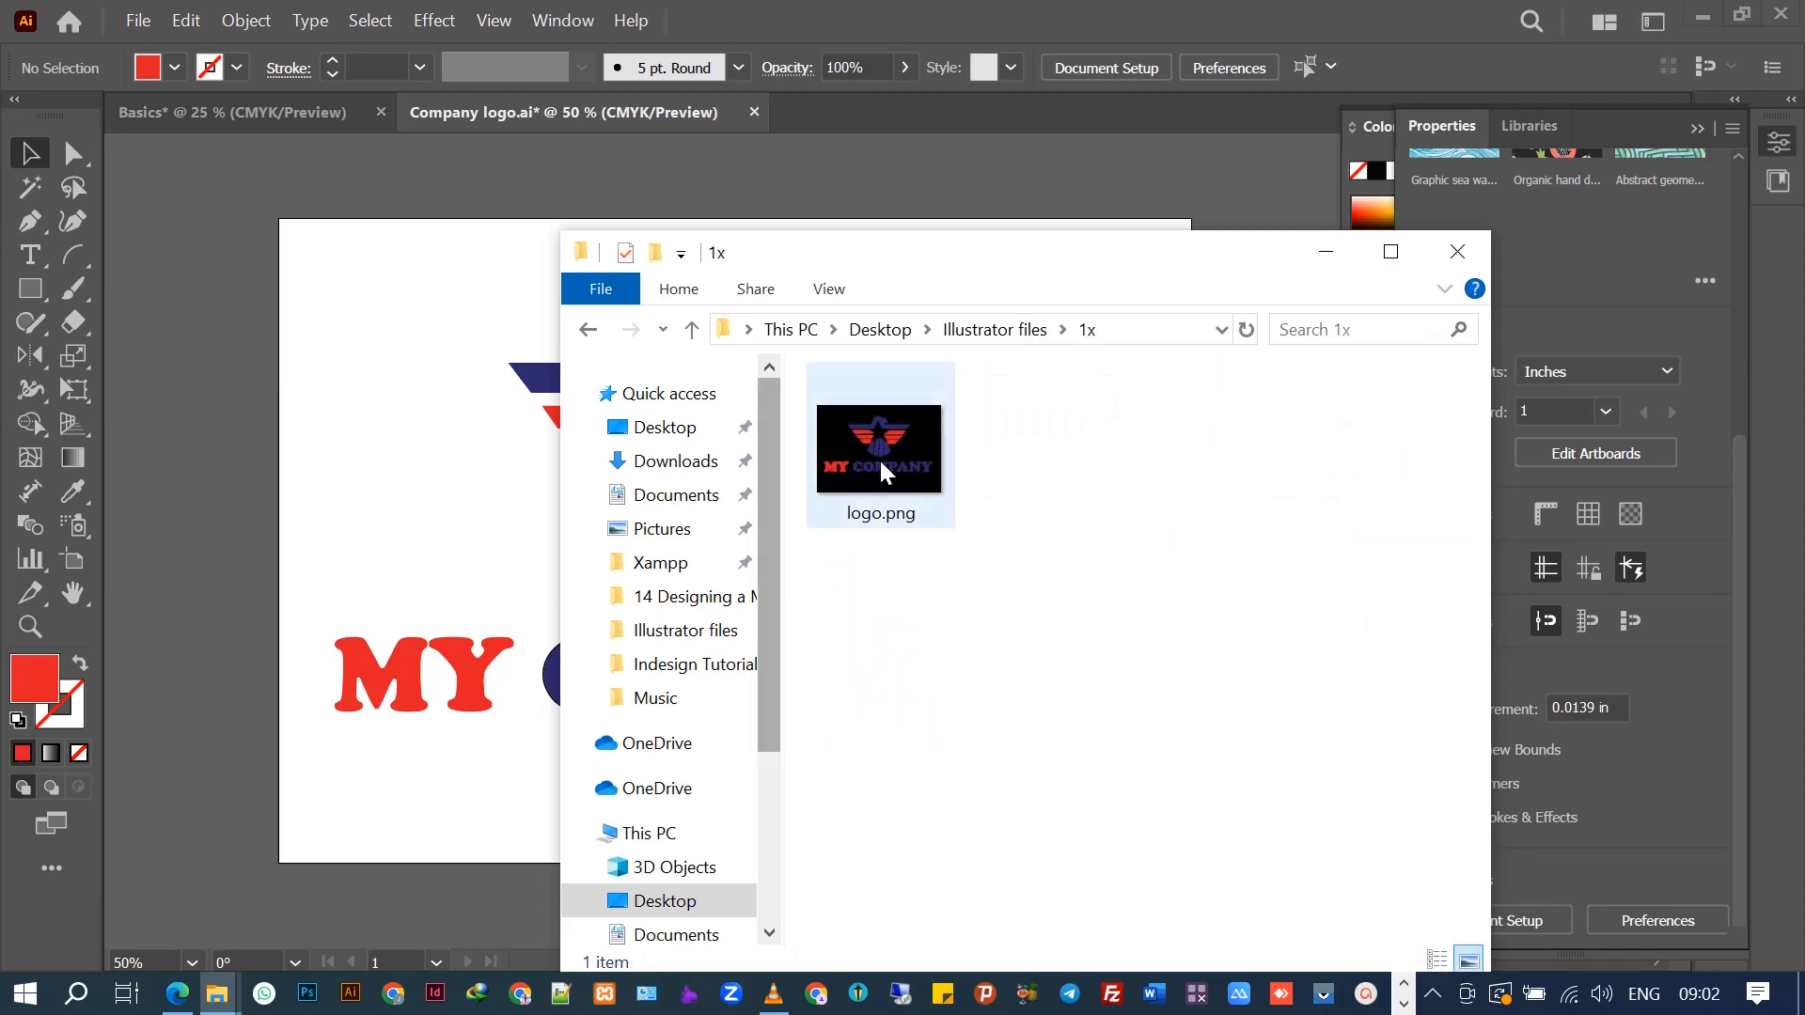
pyautogui.click(887, 464)
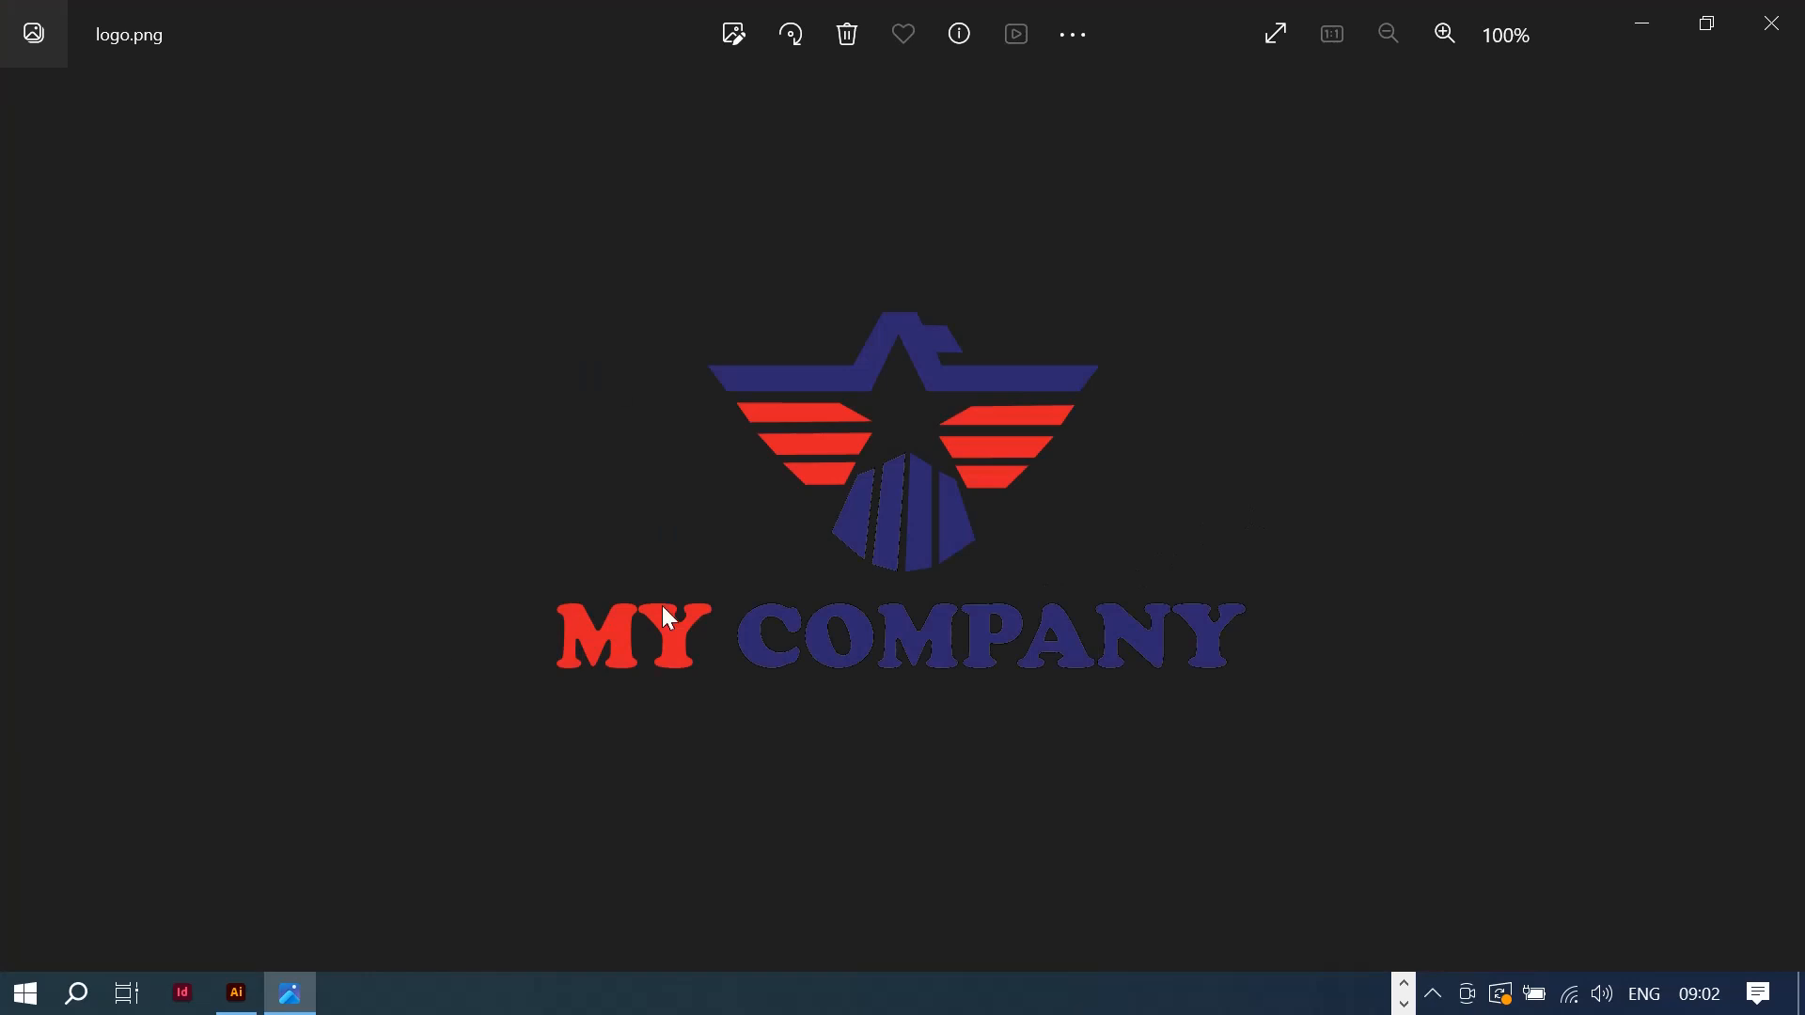
pyautogui.click(1780, 27)
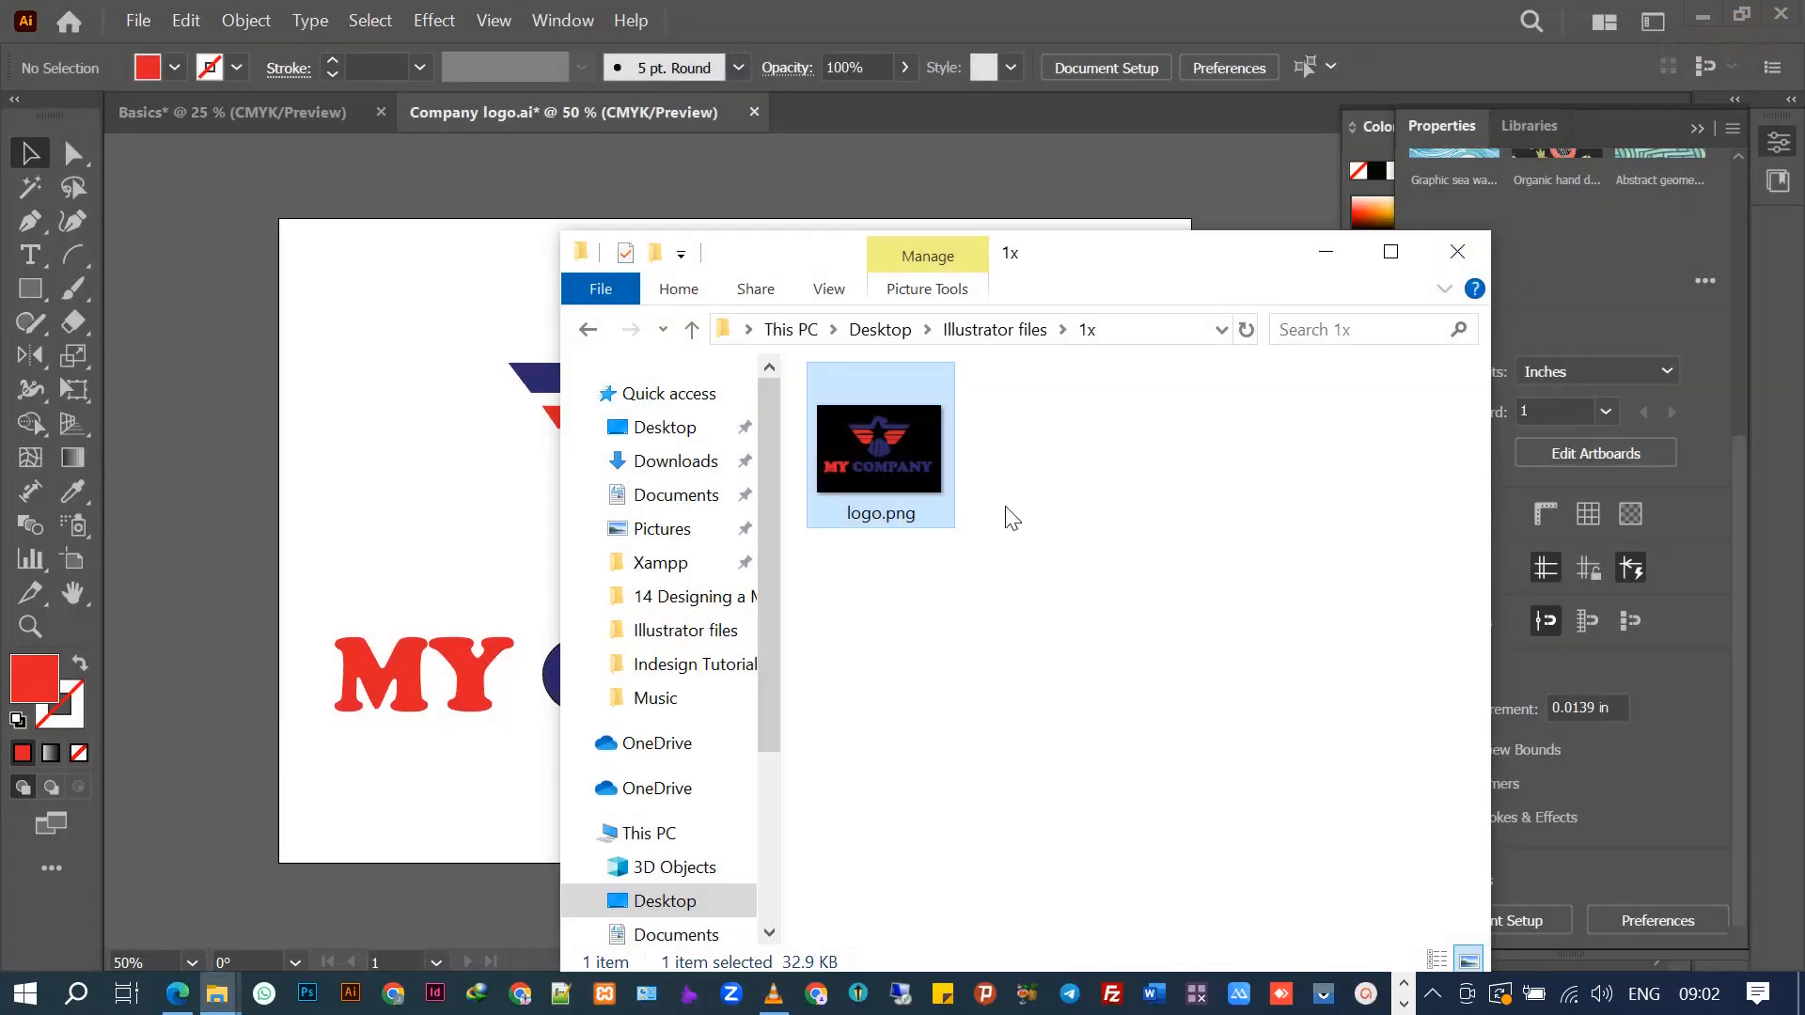
pyautogui.click(988, 329)
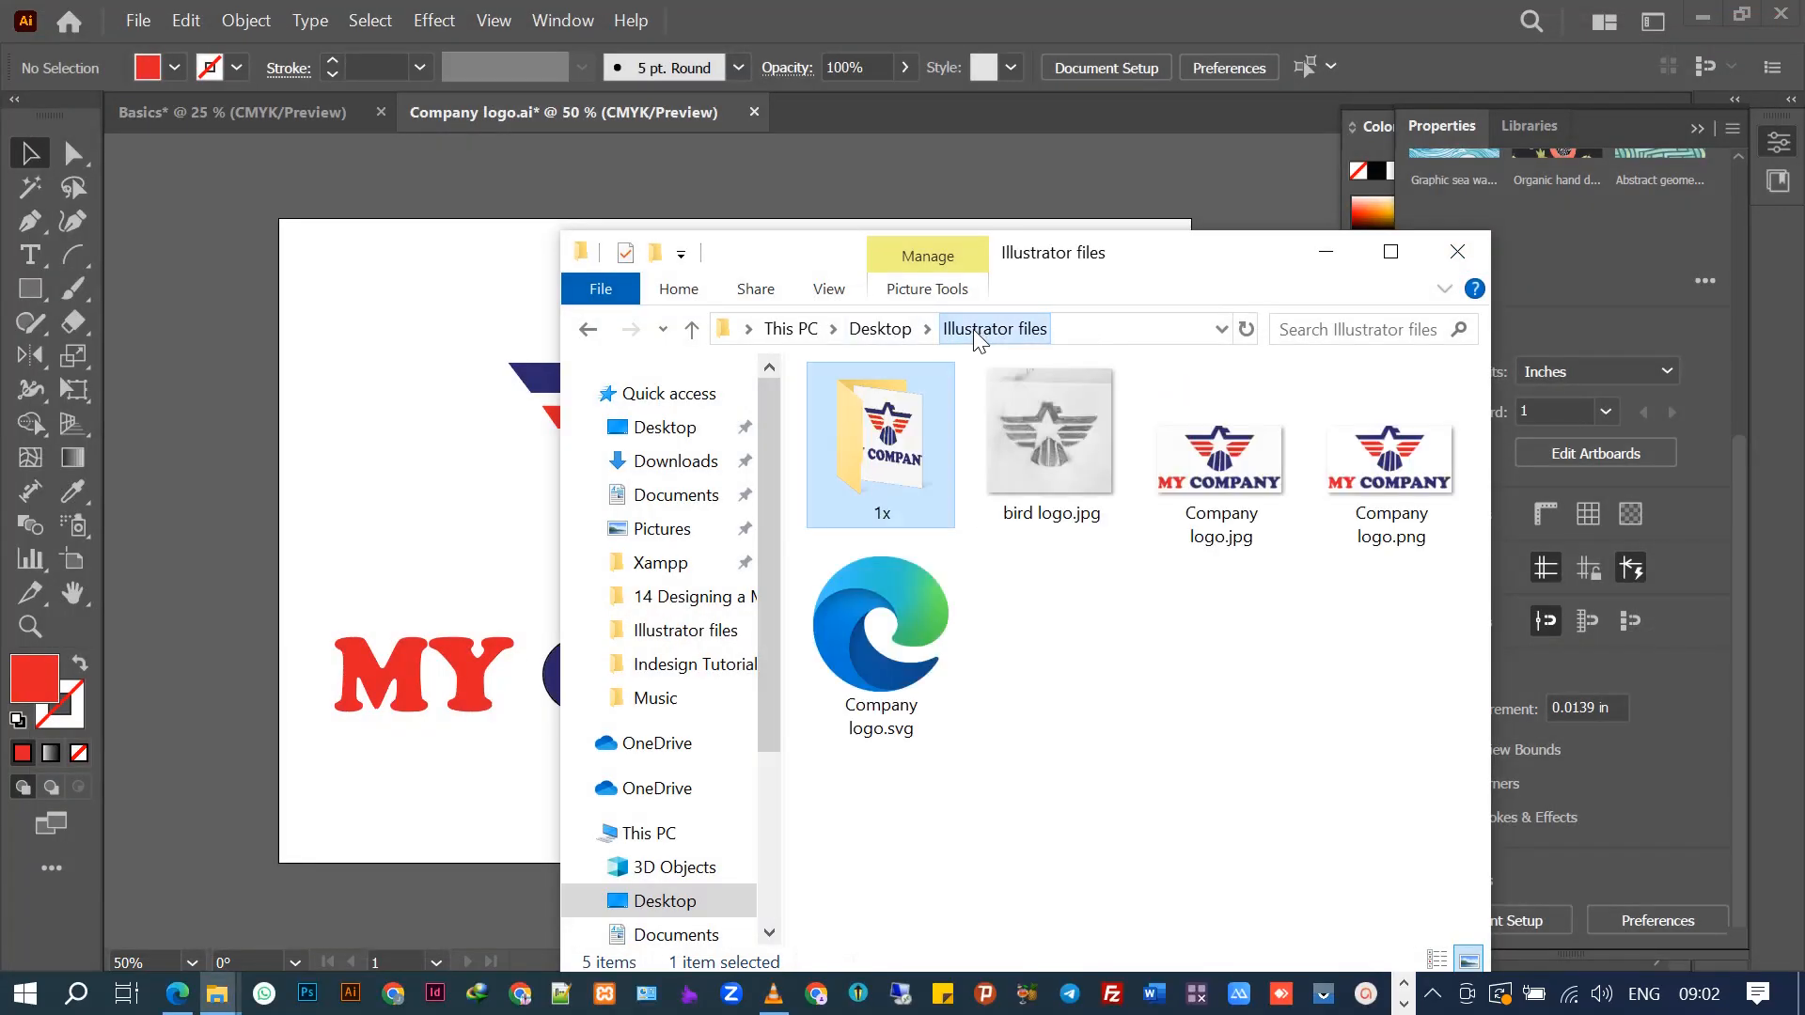
pyautogui.doubleClick(858, 442)
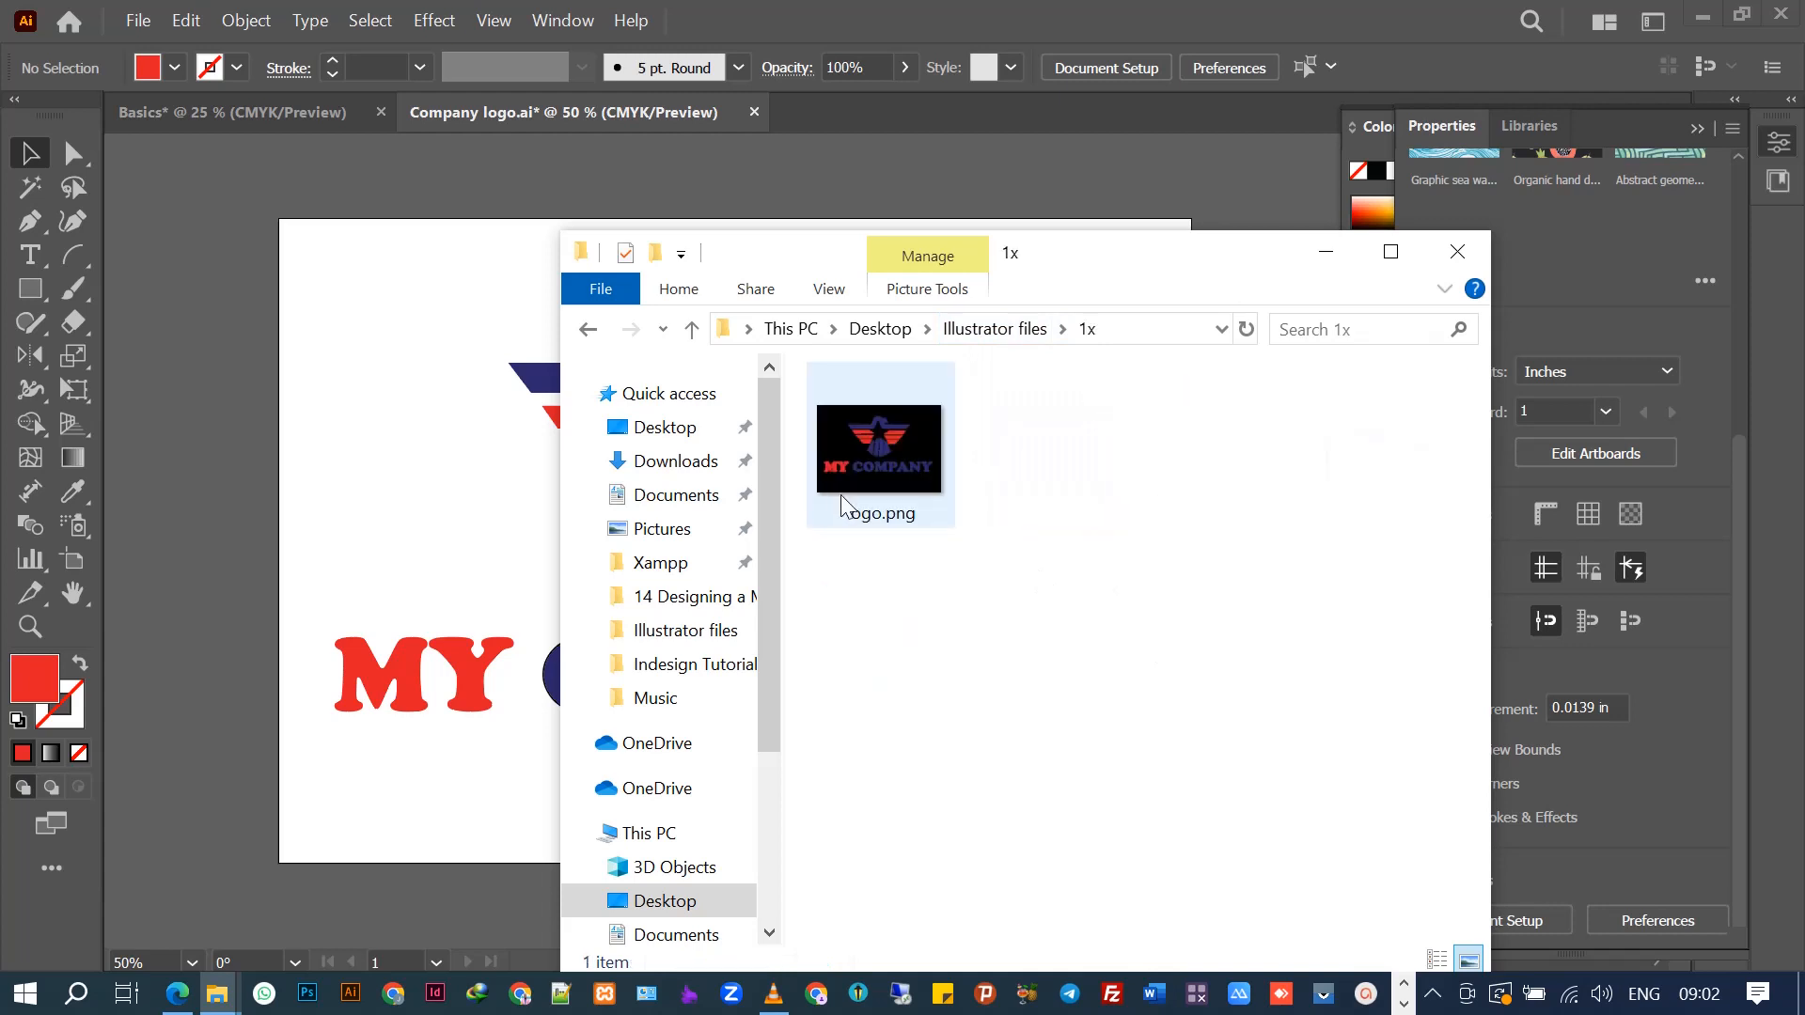
pyautogui.click(975, 333)
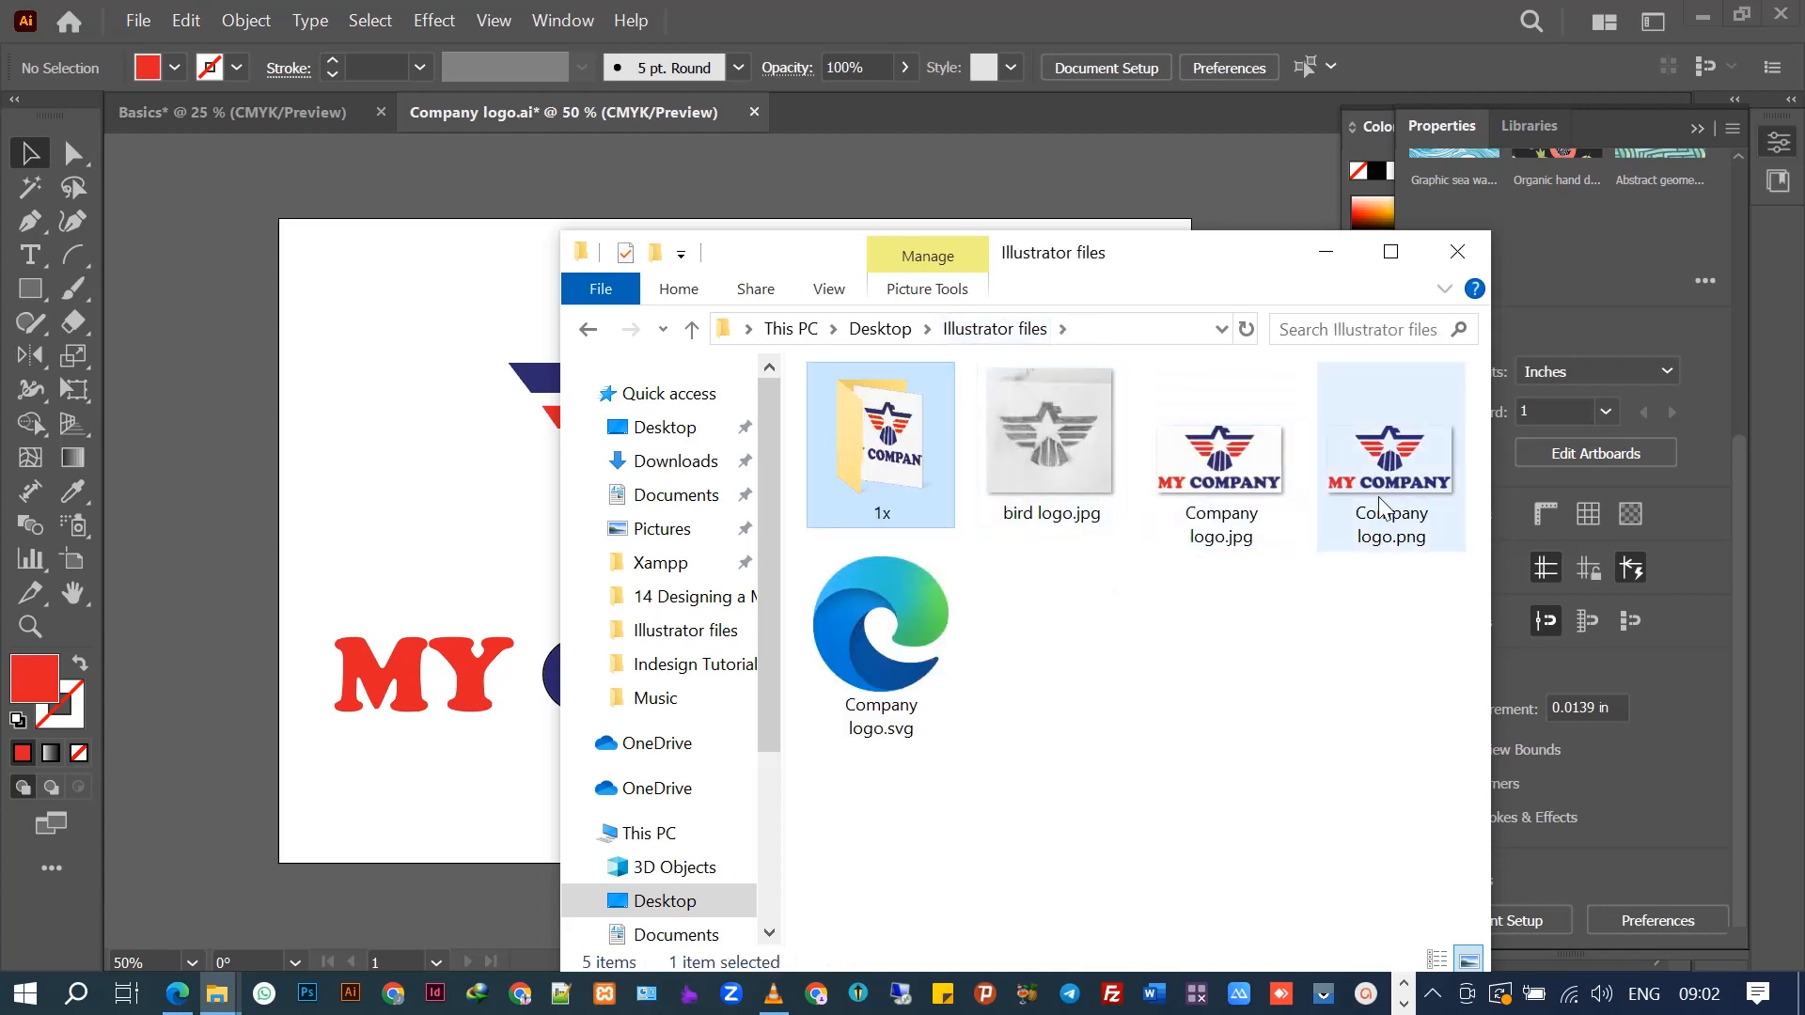
pyautogui.click(1325, 252)
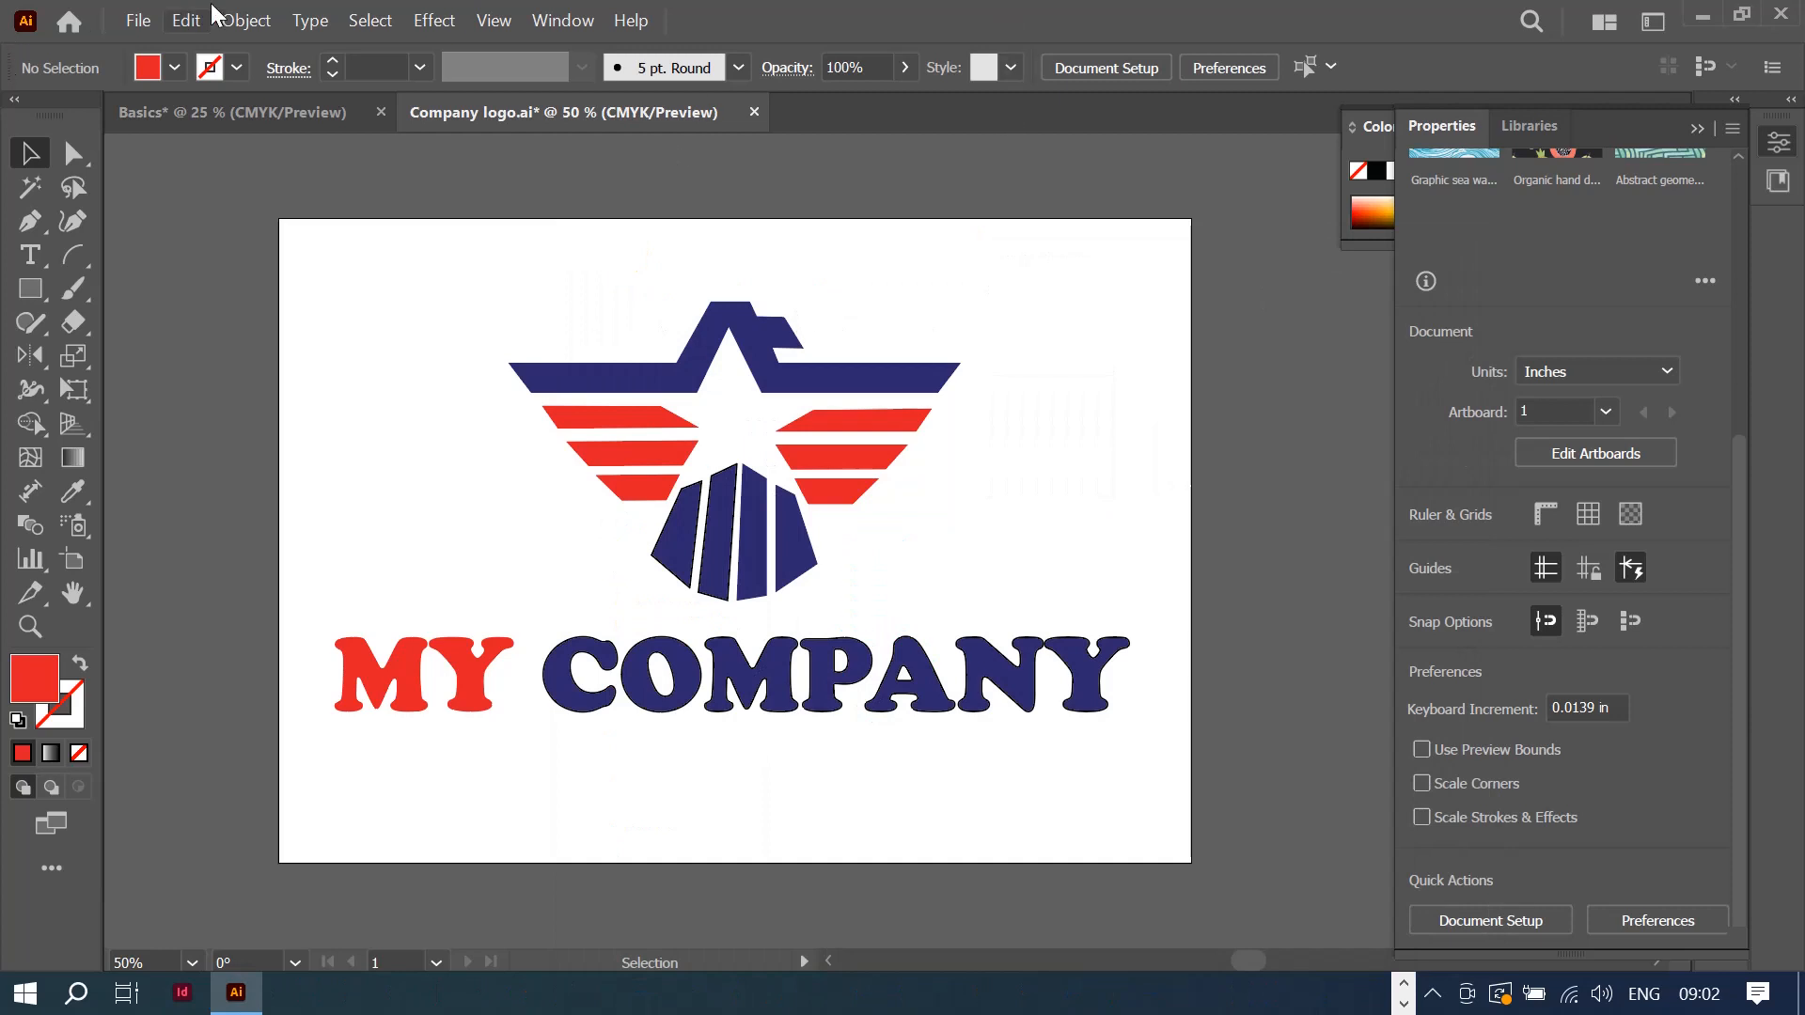
# Step: Save the document as Company logo in Adobe PDF (*.PDF) format in the Illustrator files folder on the Desktop
pyautogui.click(150, 18)
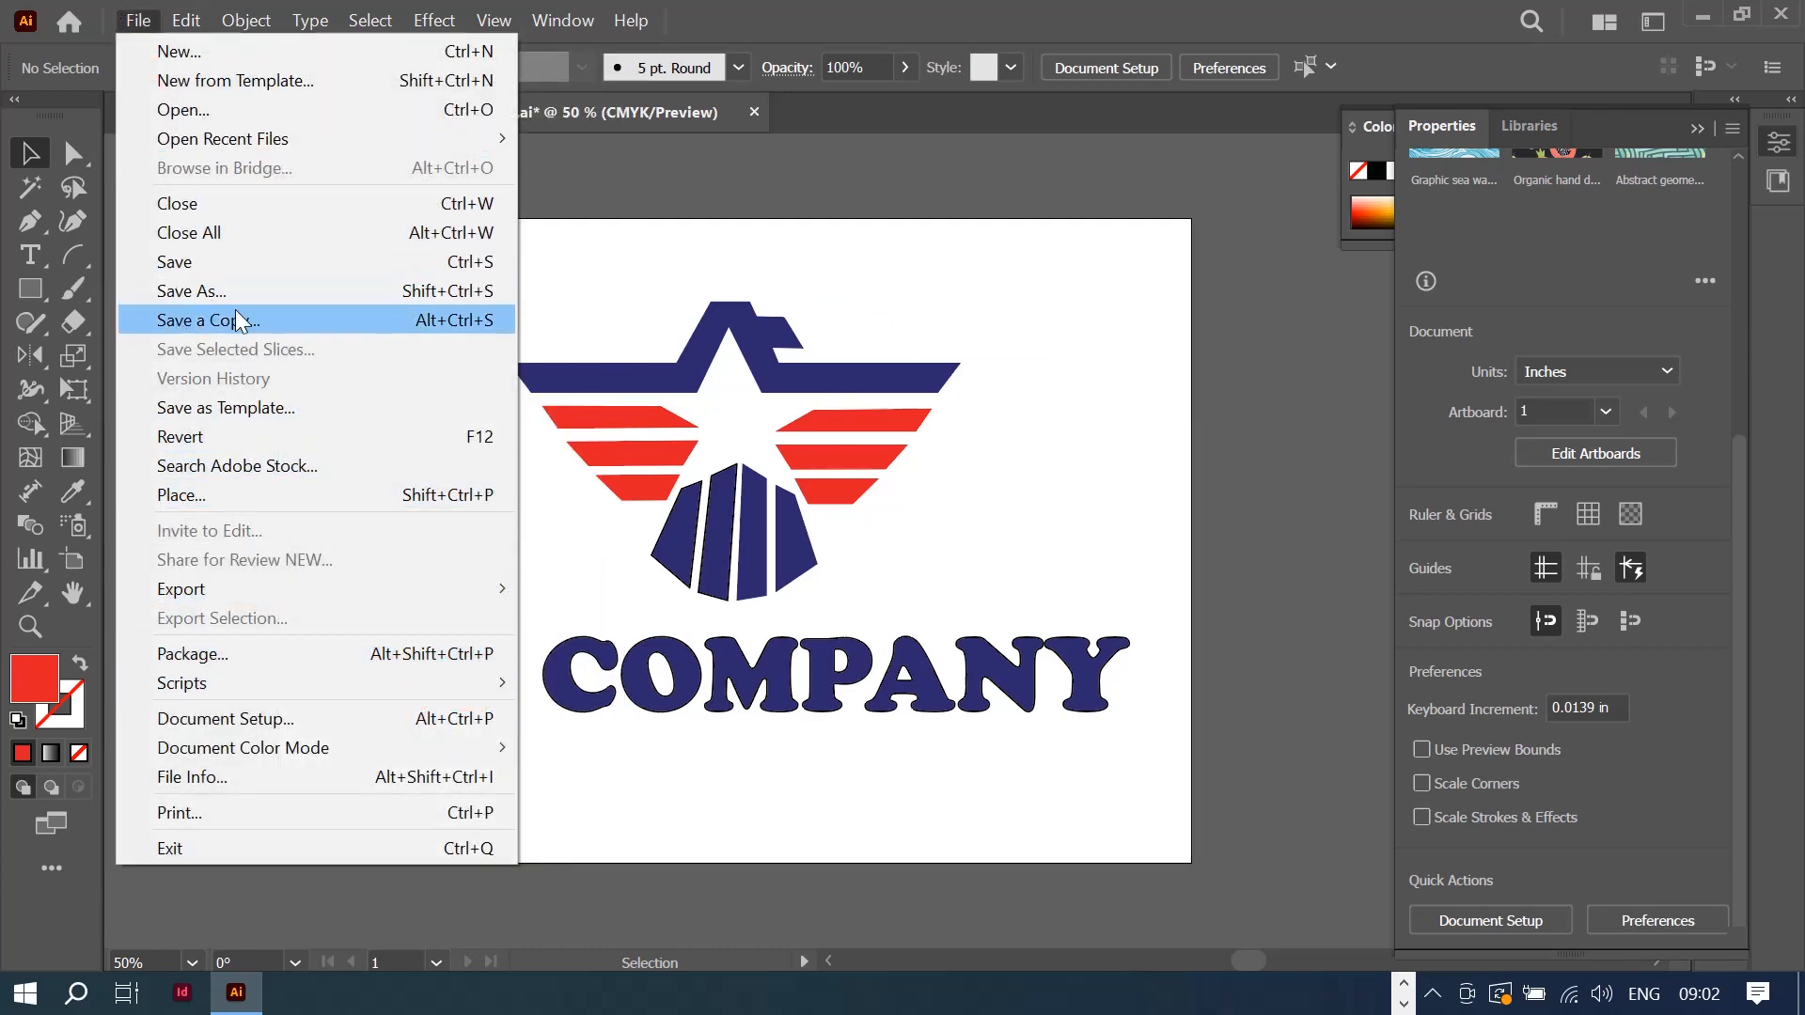
pyautogui.click(216, 285)
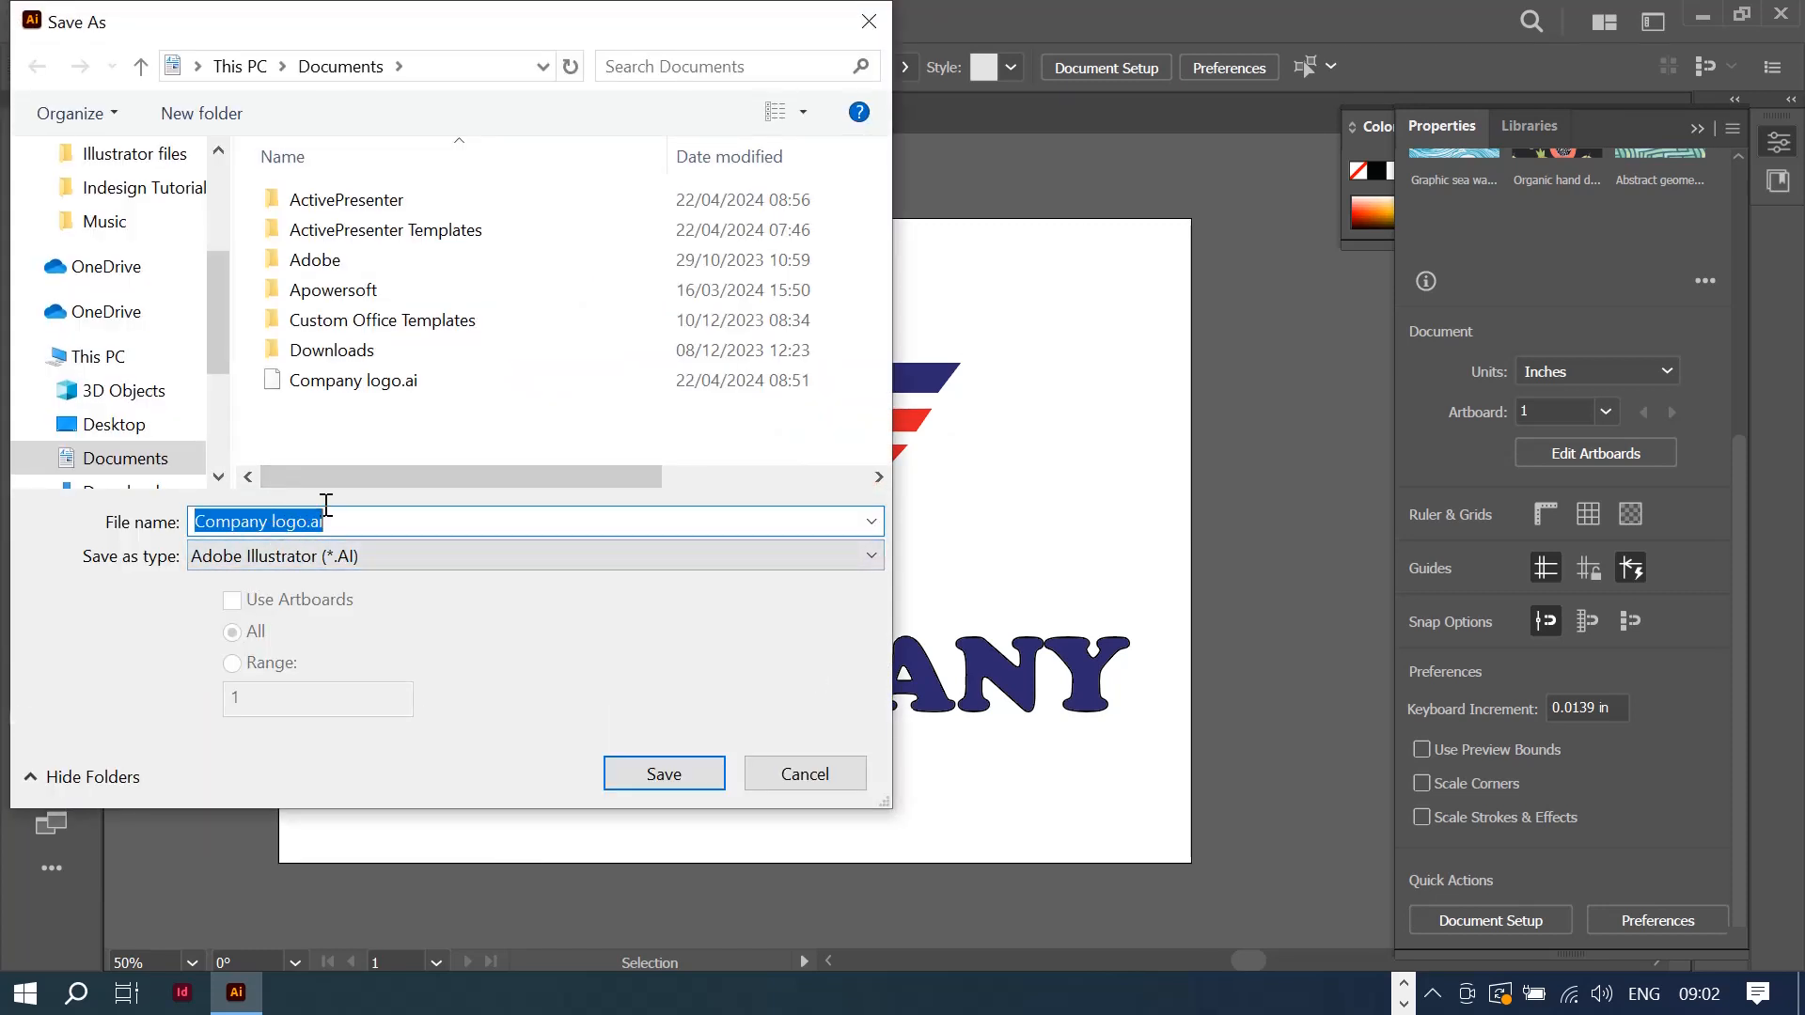
pyautogui.click(274, 563)
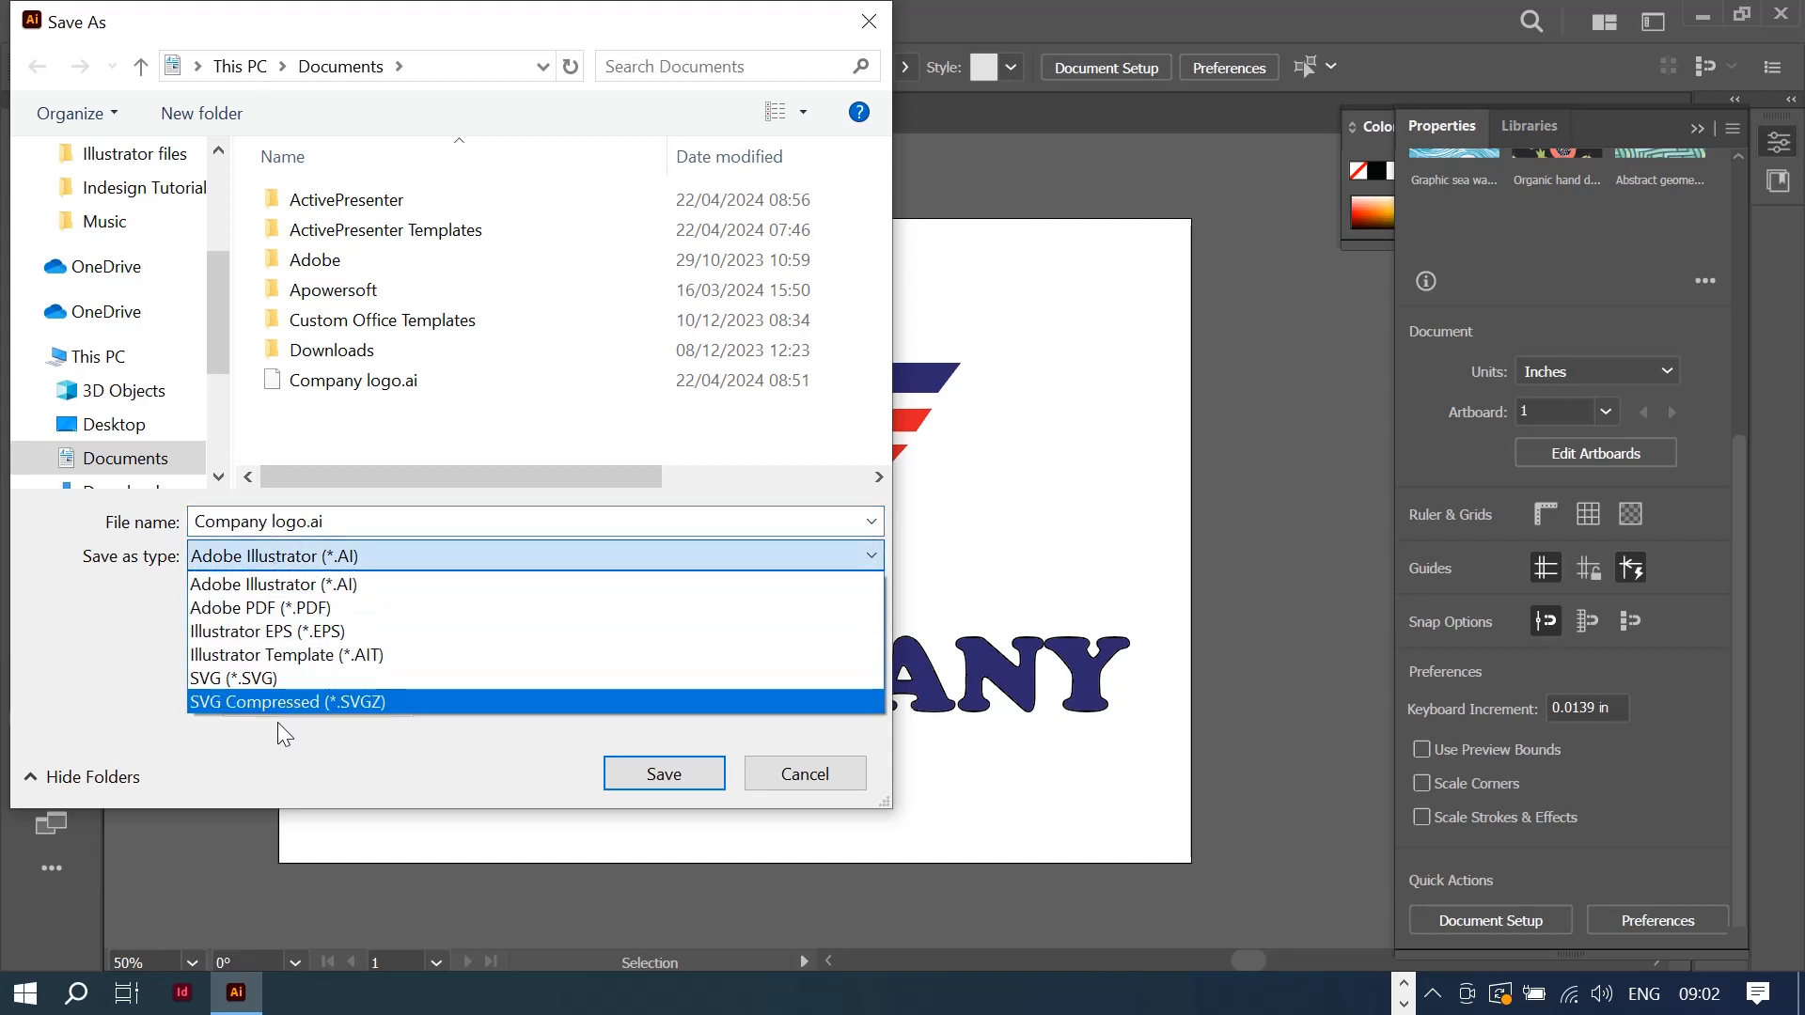
pyautogui.click(276, 607)
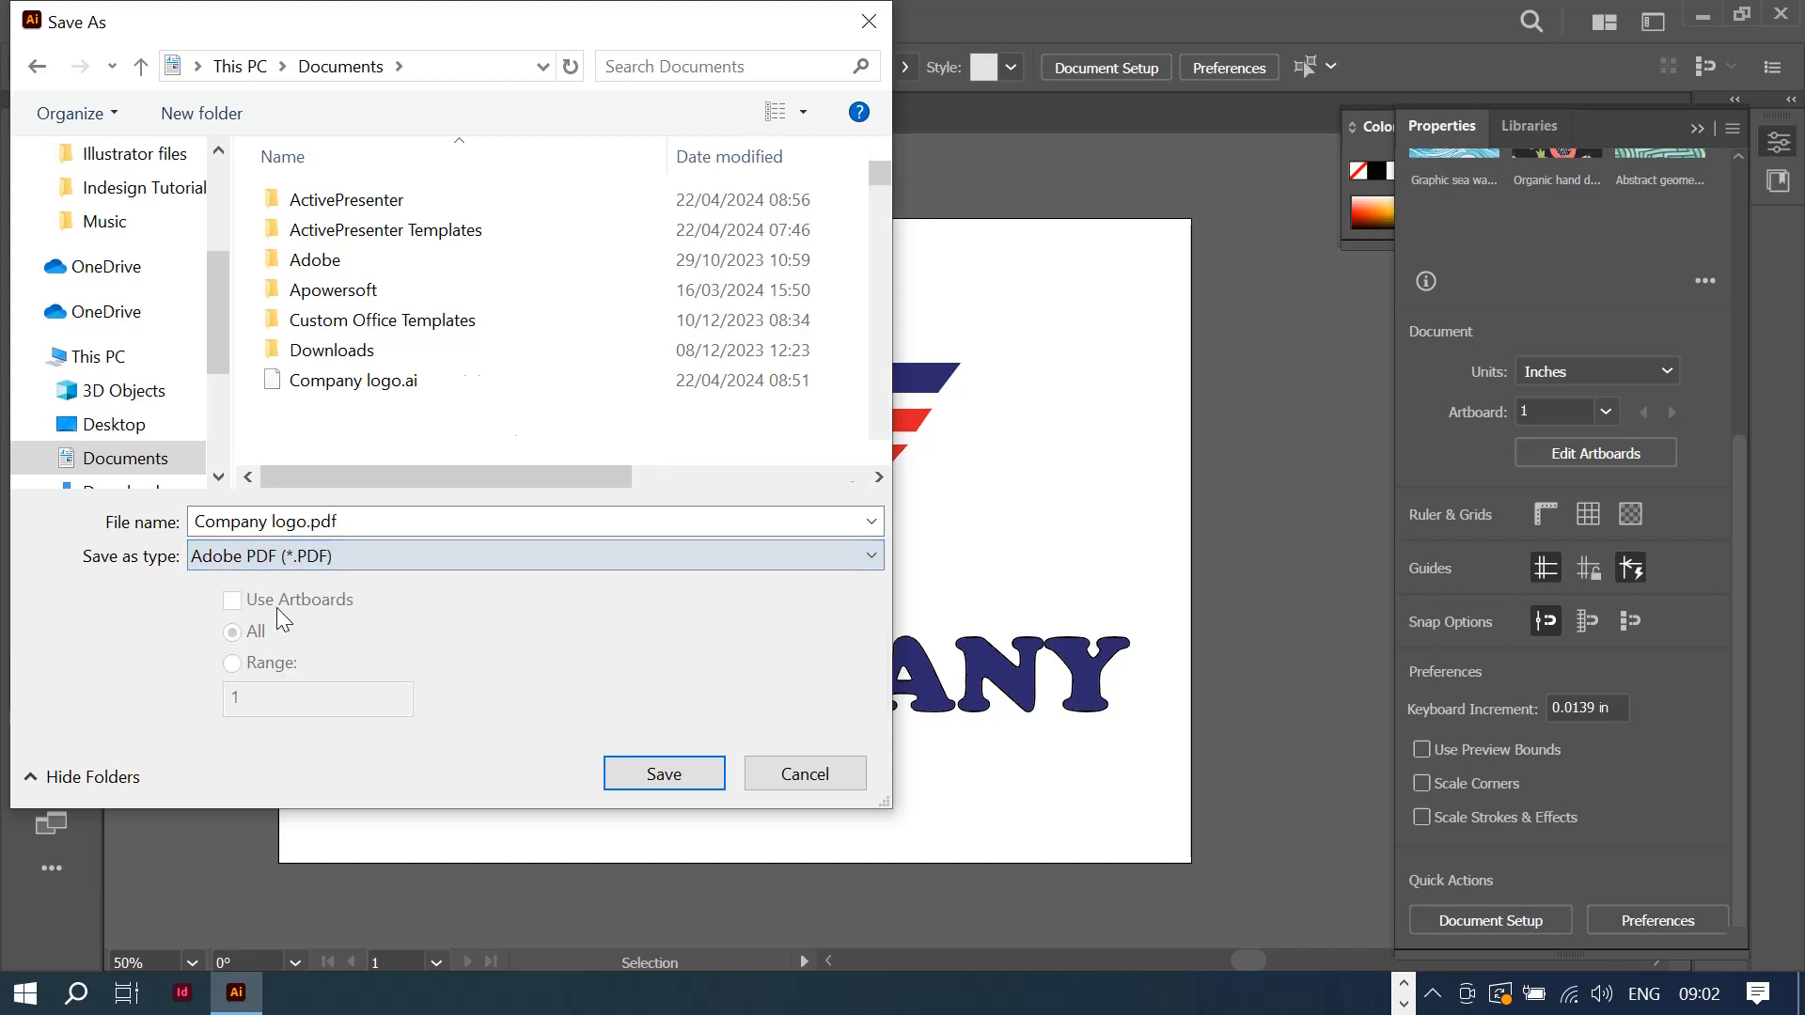
pyautogui.click(344, 556)
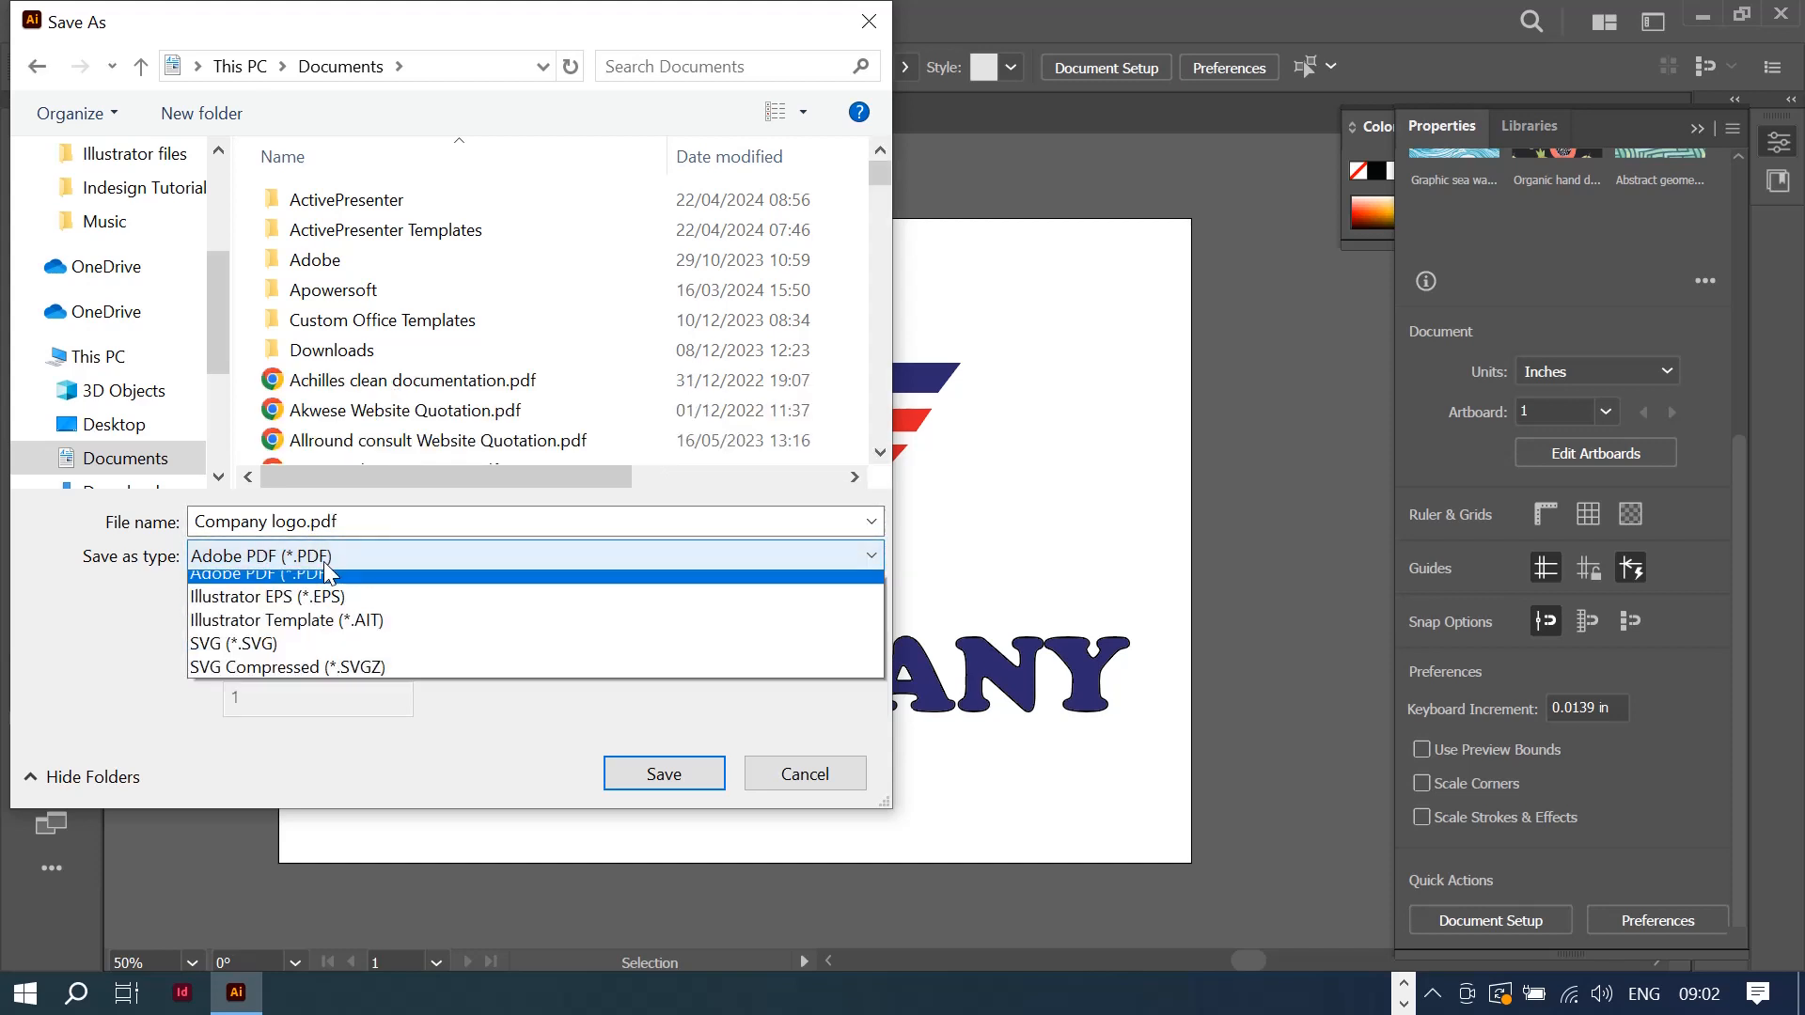
pyautogui.click(282, 609)
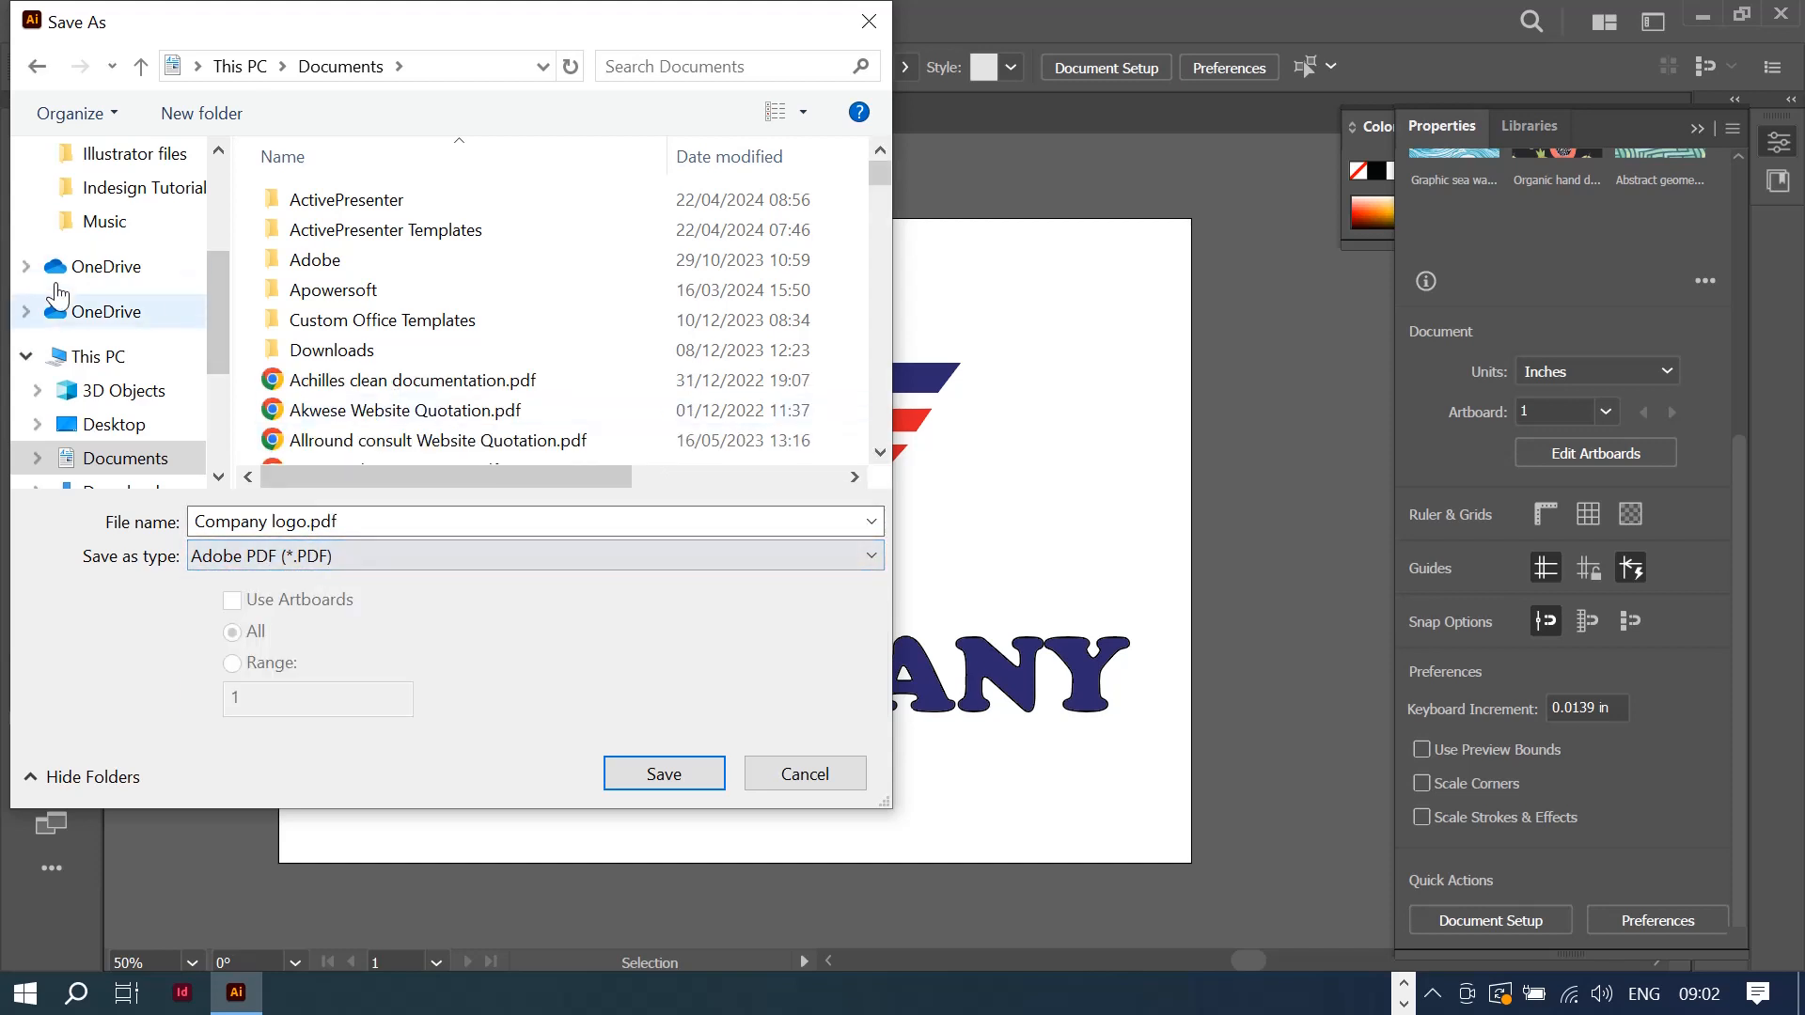
pyautogui.click(139, 155)
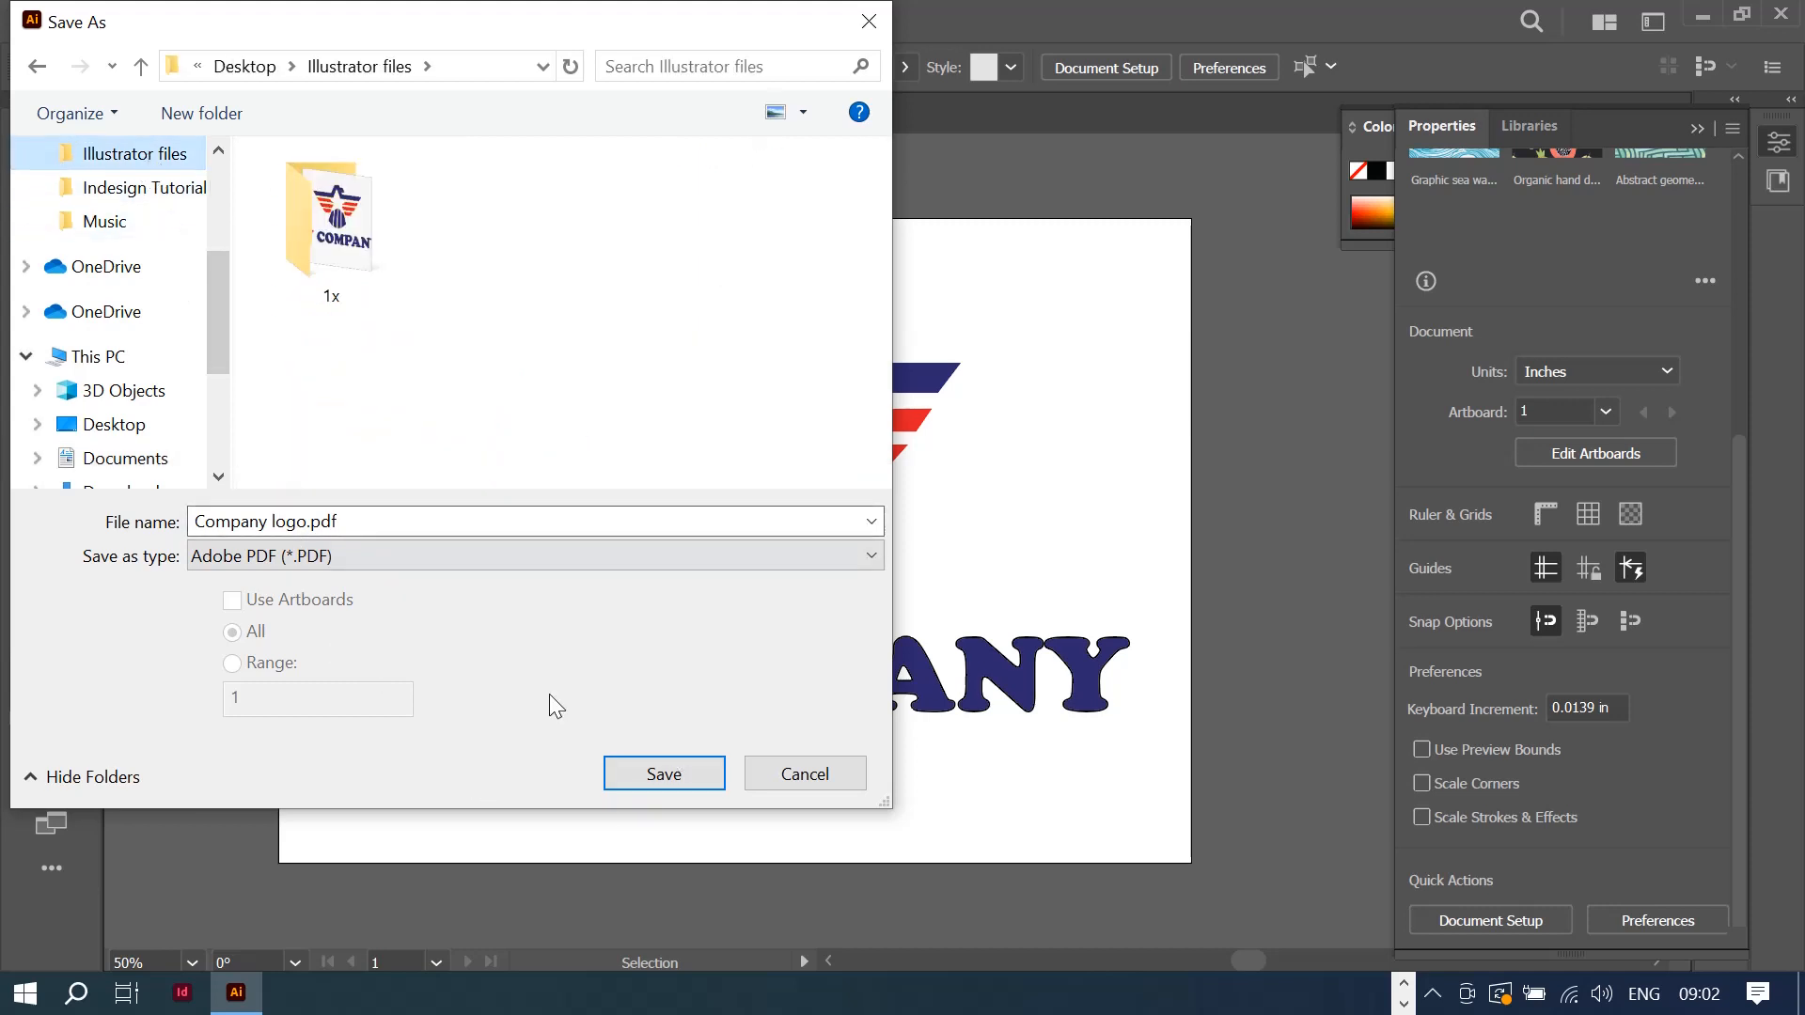
pyautogui.click(684, 770)
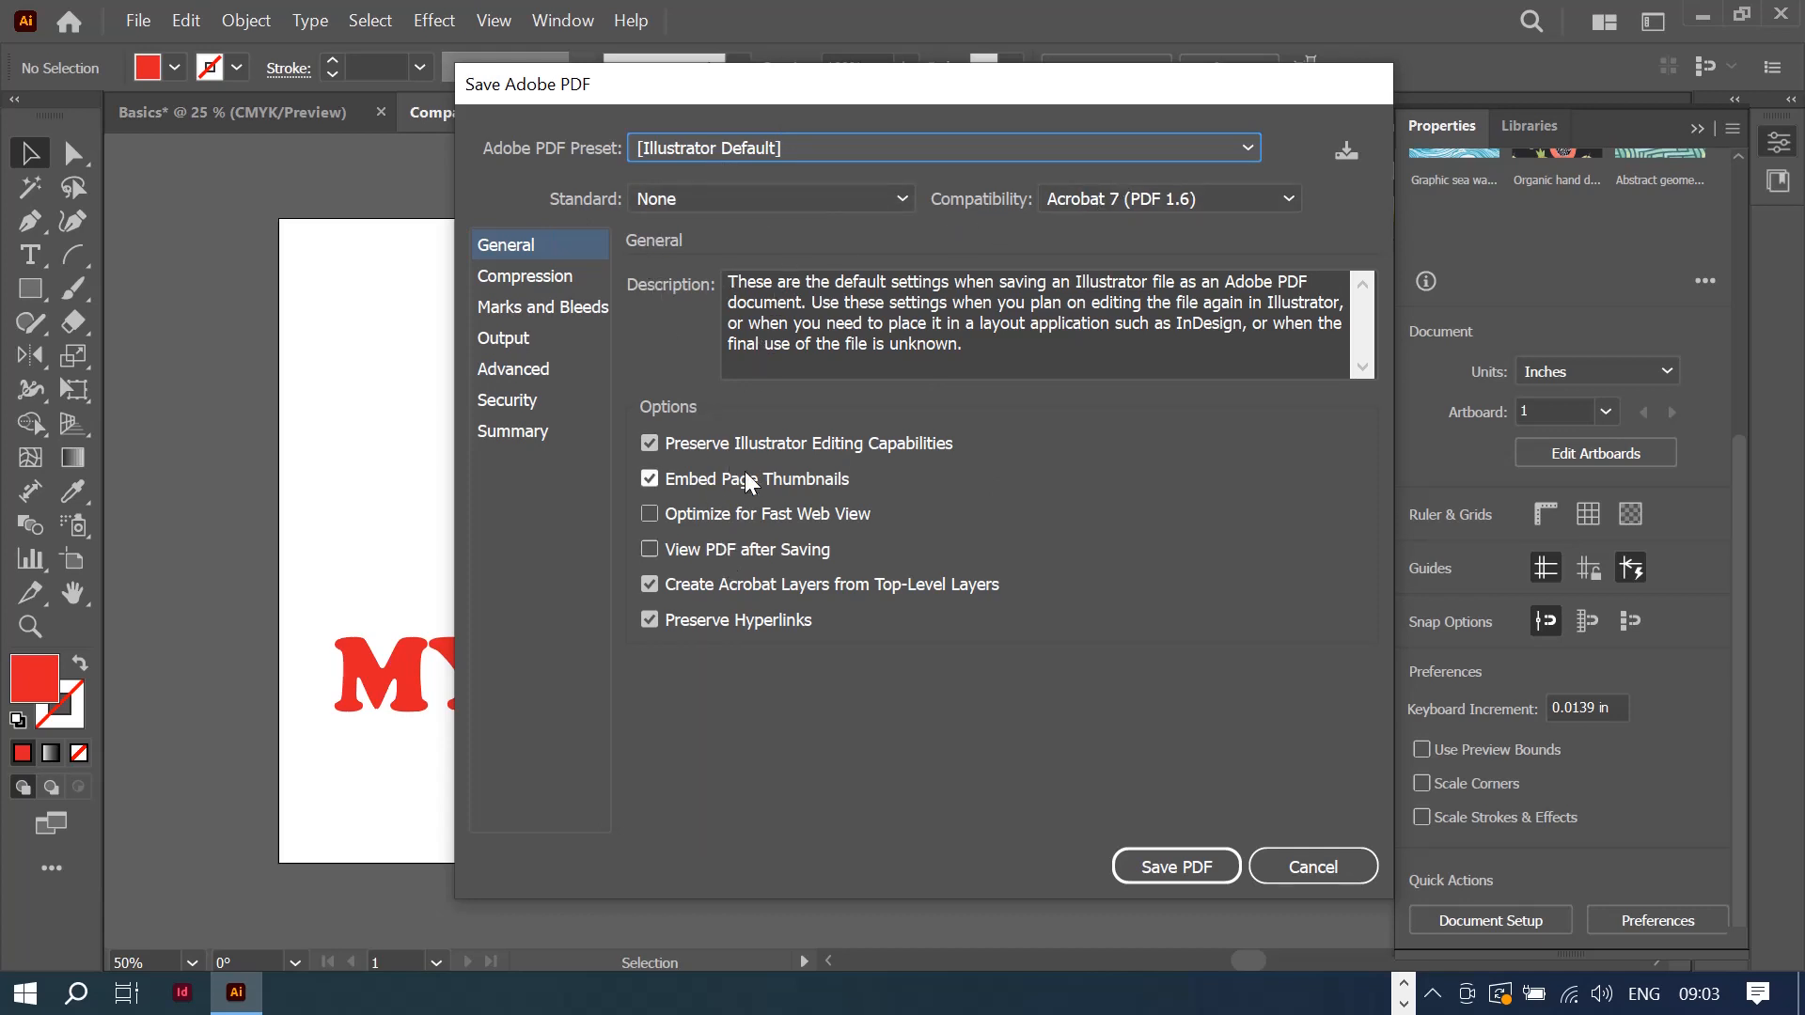
# Step: Review the PDF compression options, enable All Printer's Marks, and save the PDF
pyautogui.click(498, 282)
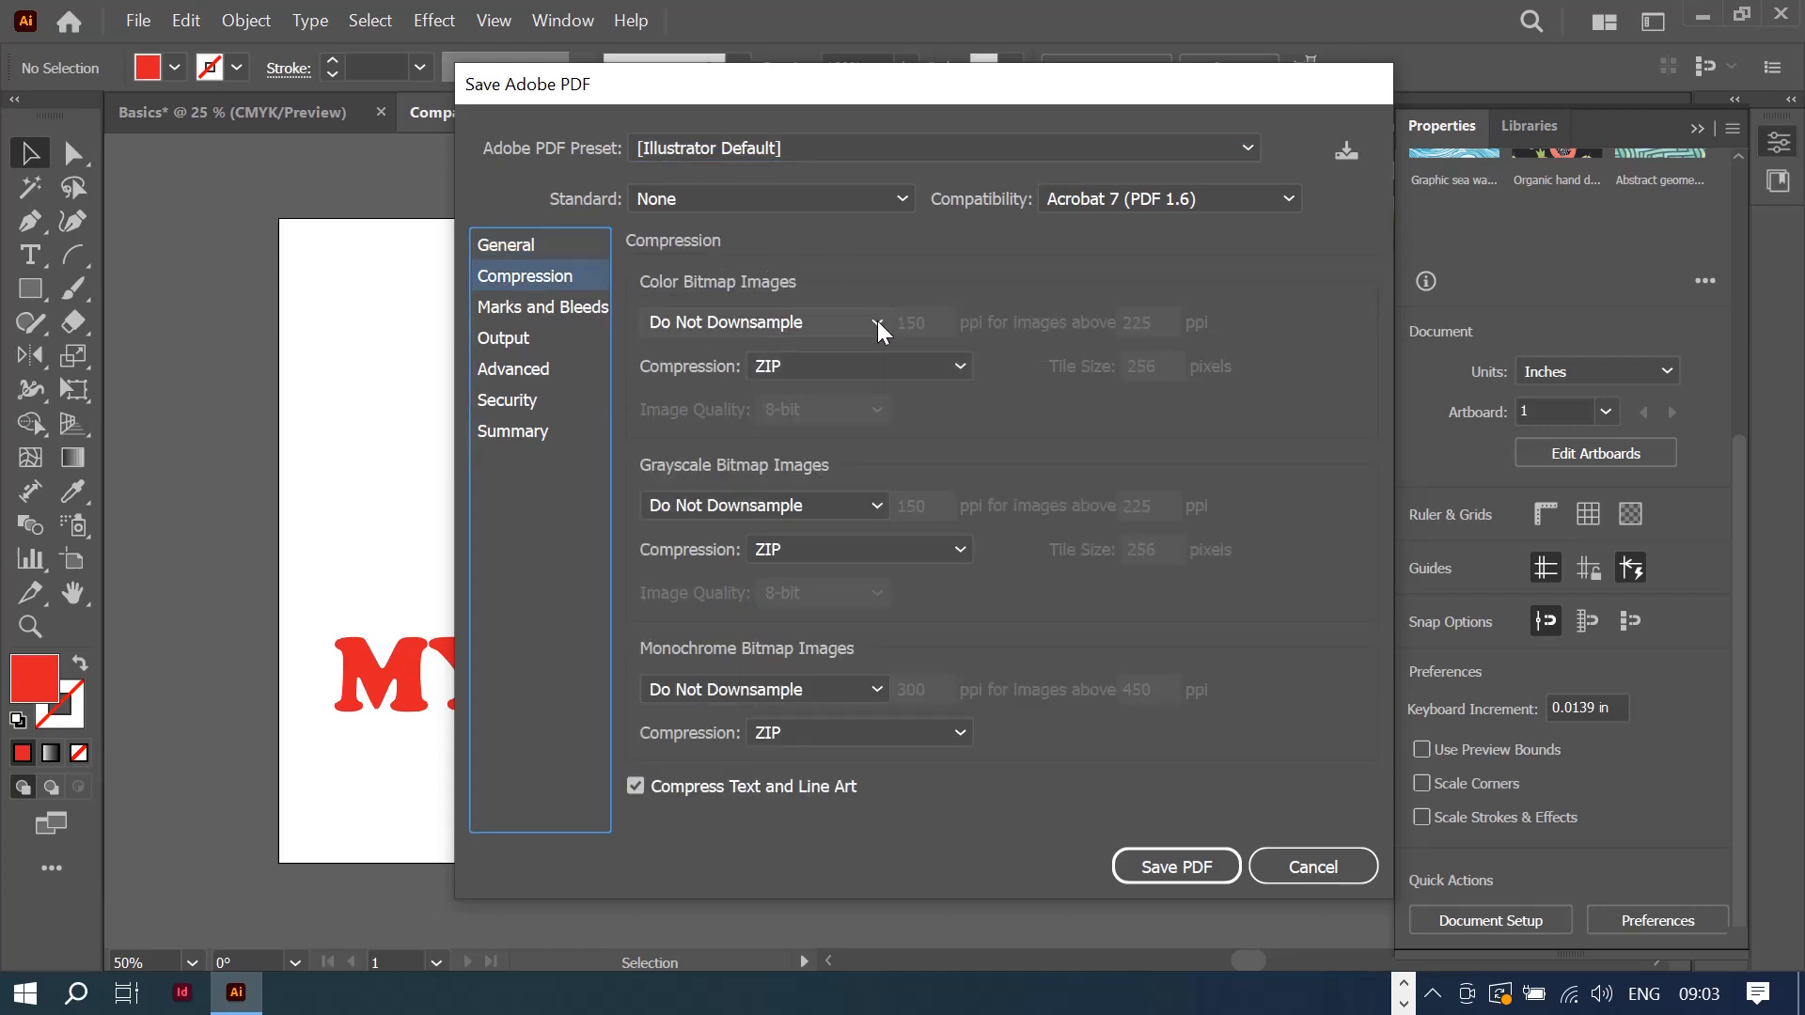
pyautogui.click(545, 310)
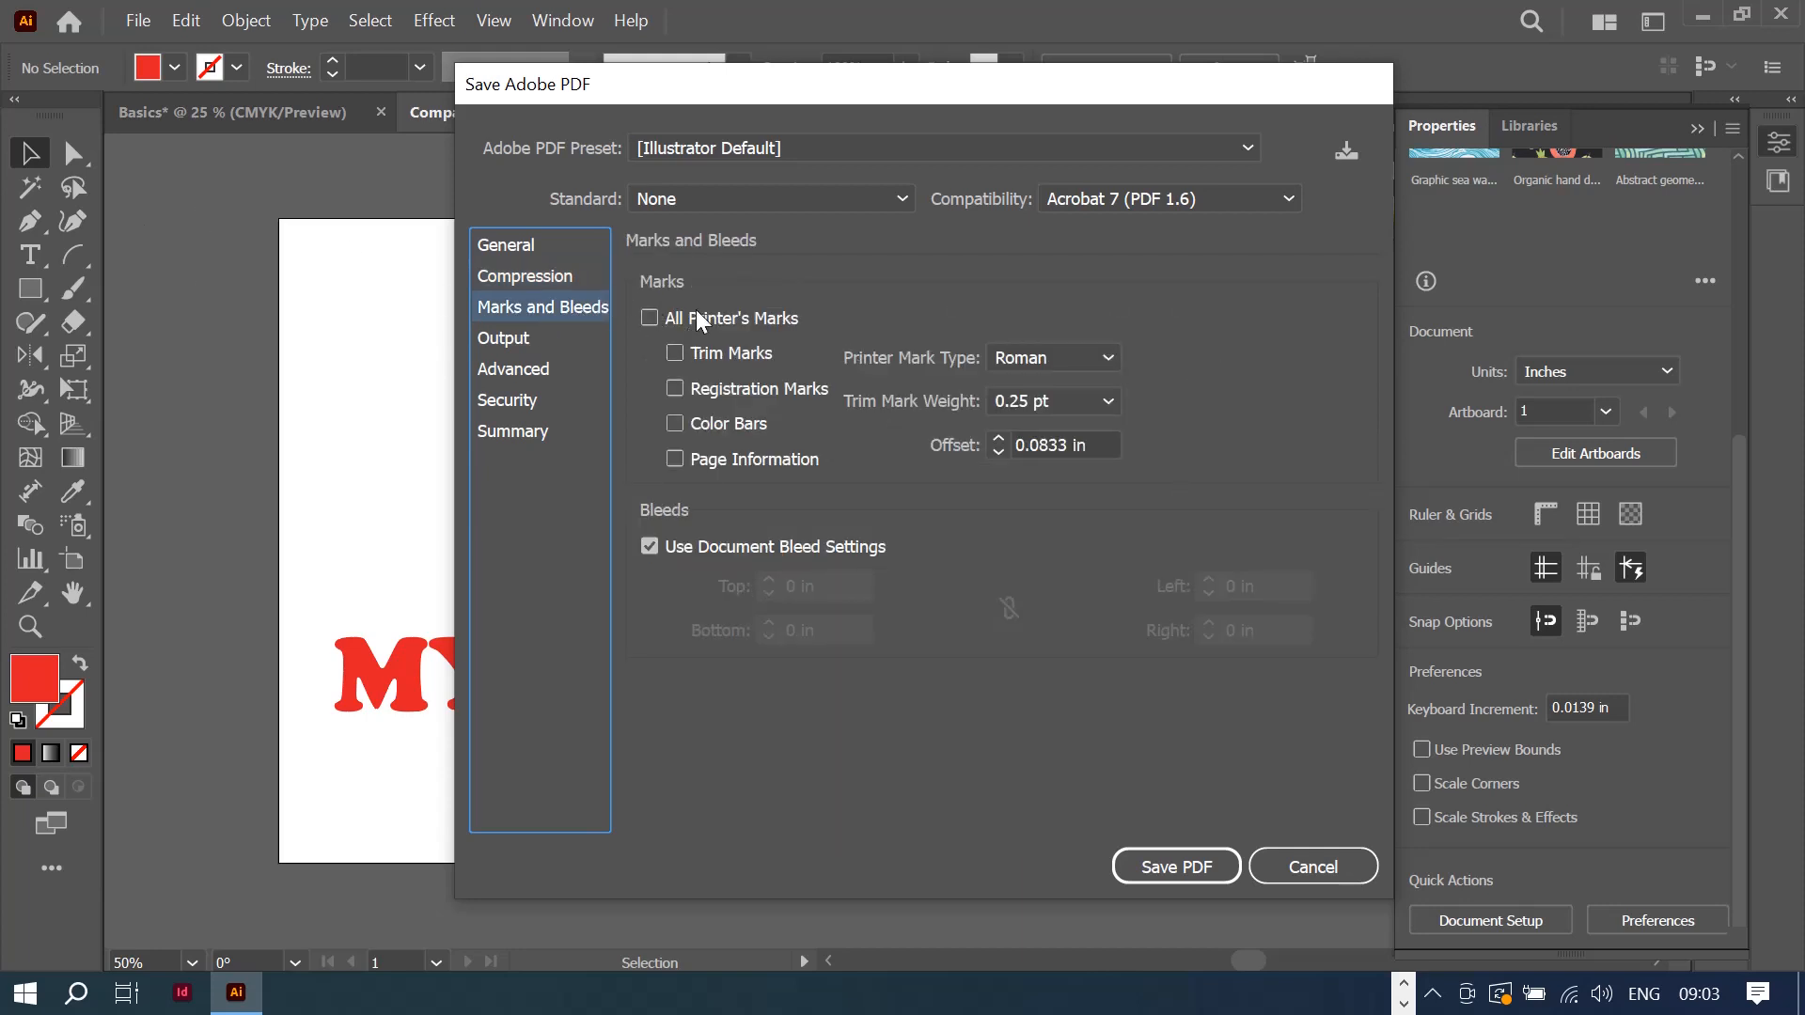
pyautogui.click(647, 320)
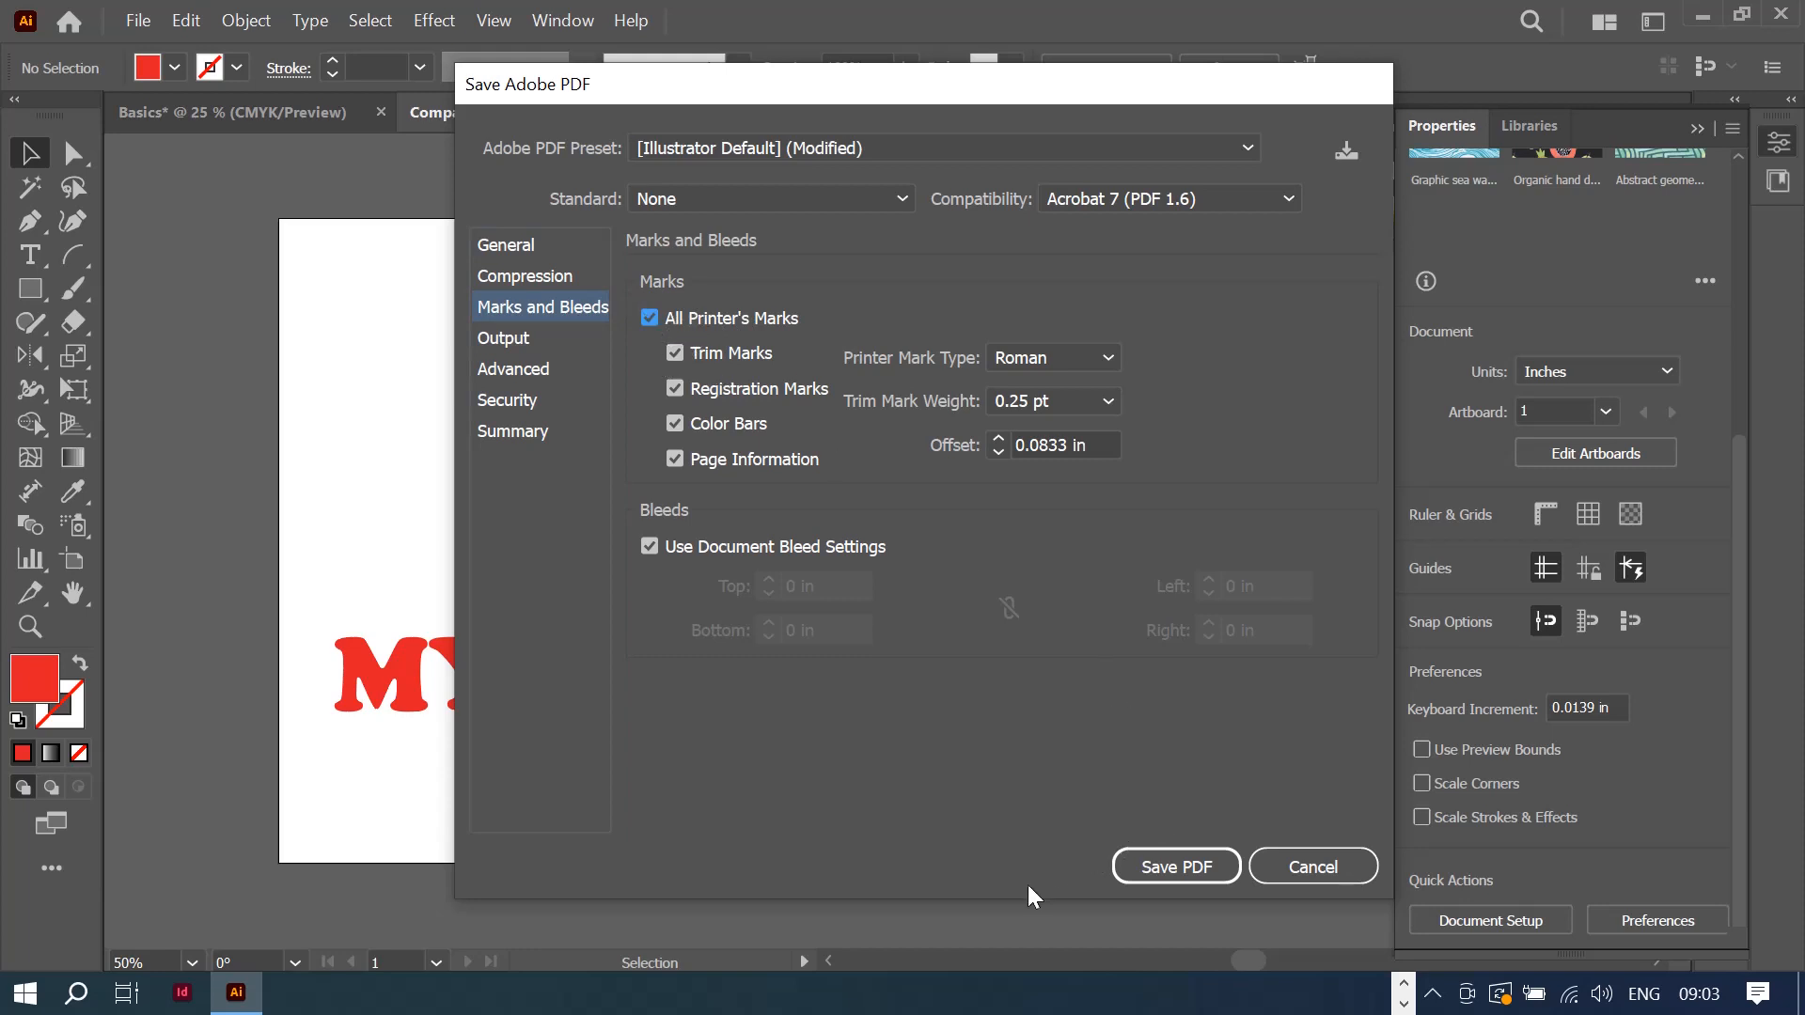
pyautogui.click(1173, 867)
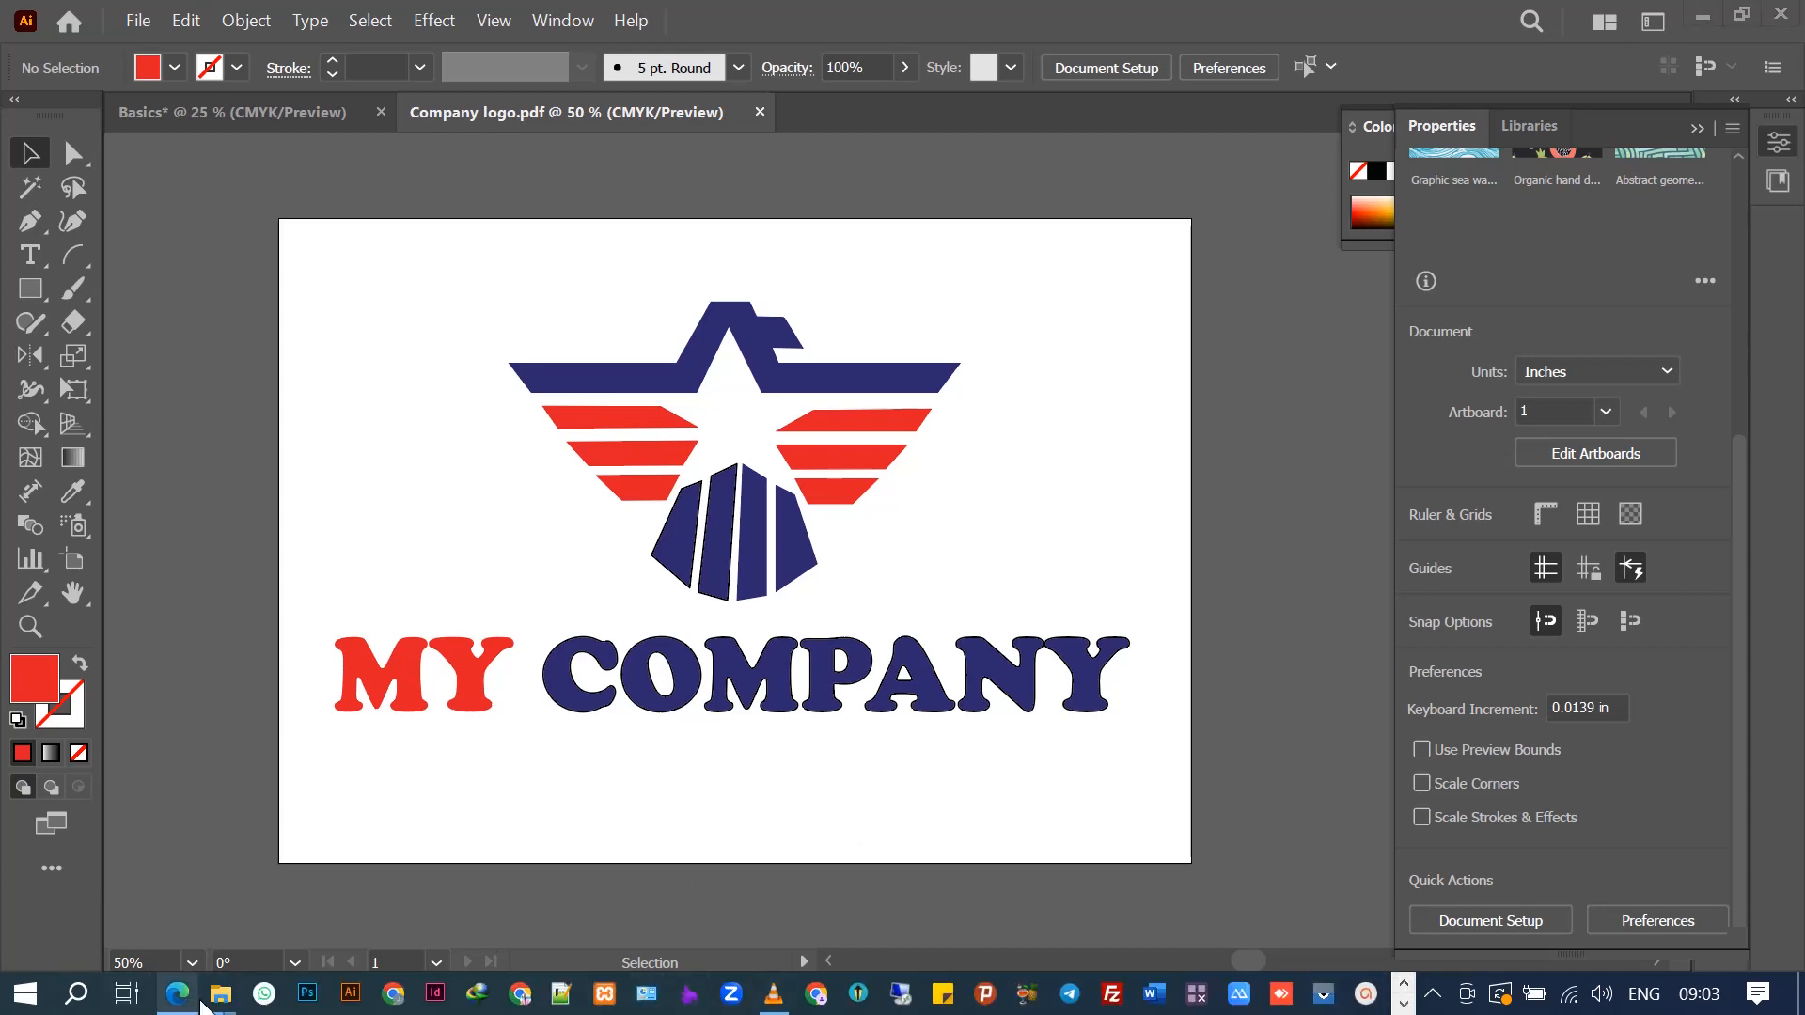
# Step: Switch to the Illustrator files folder in File Explorer and open Company logo.pdf in the browser
pyautogui.moveTo(218, 994)
pyautogui.click(118, 889)
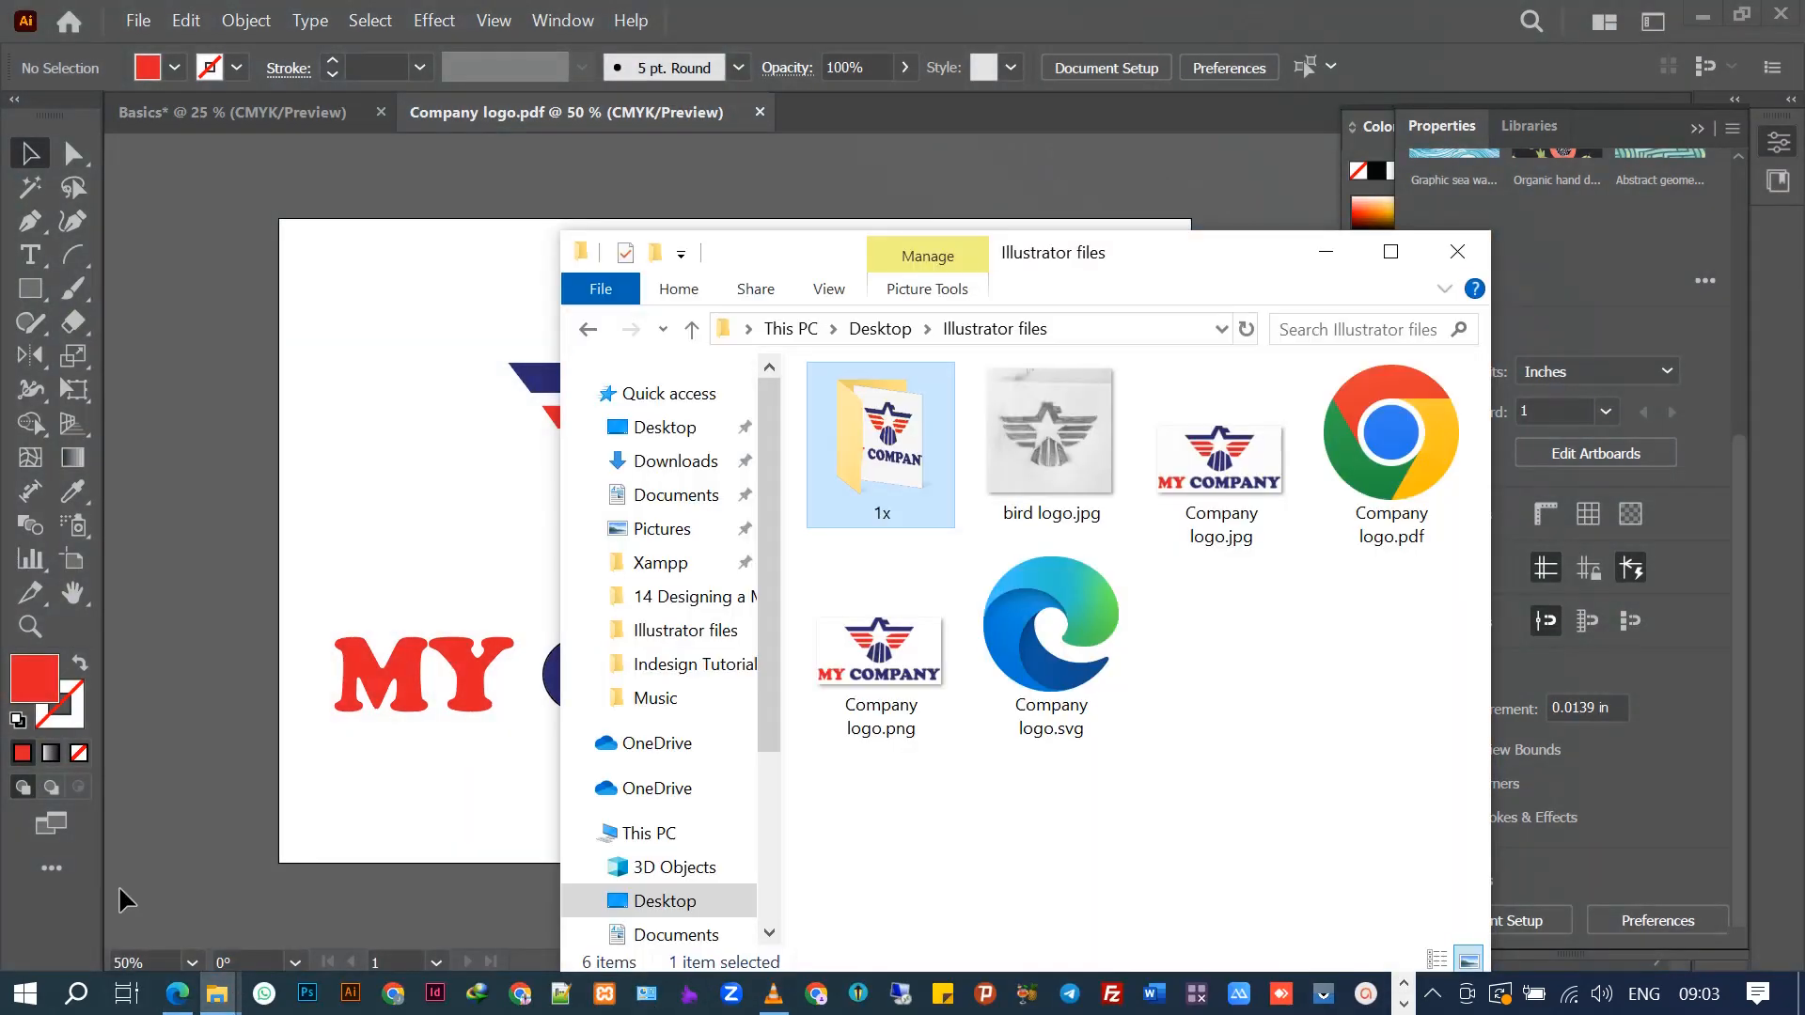
pyautogui.click(1404, 459)
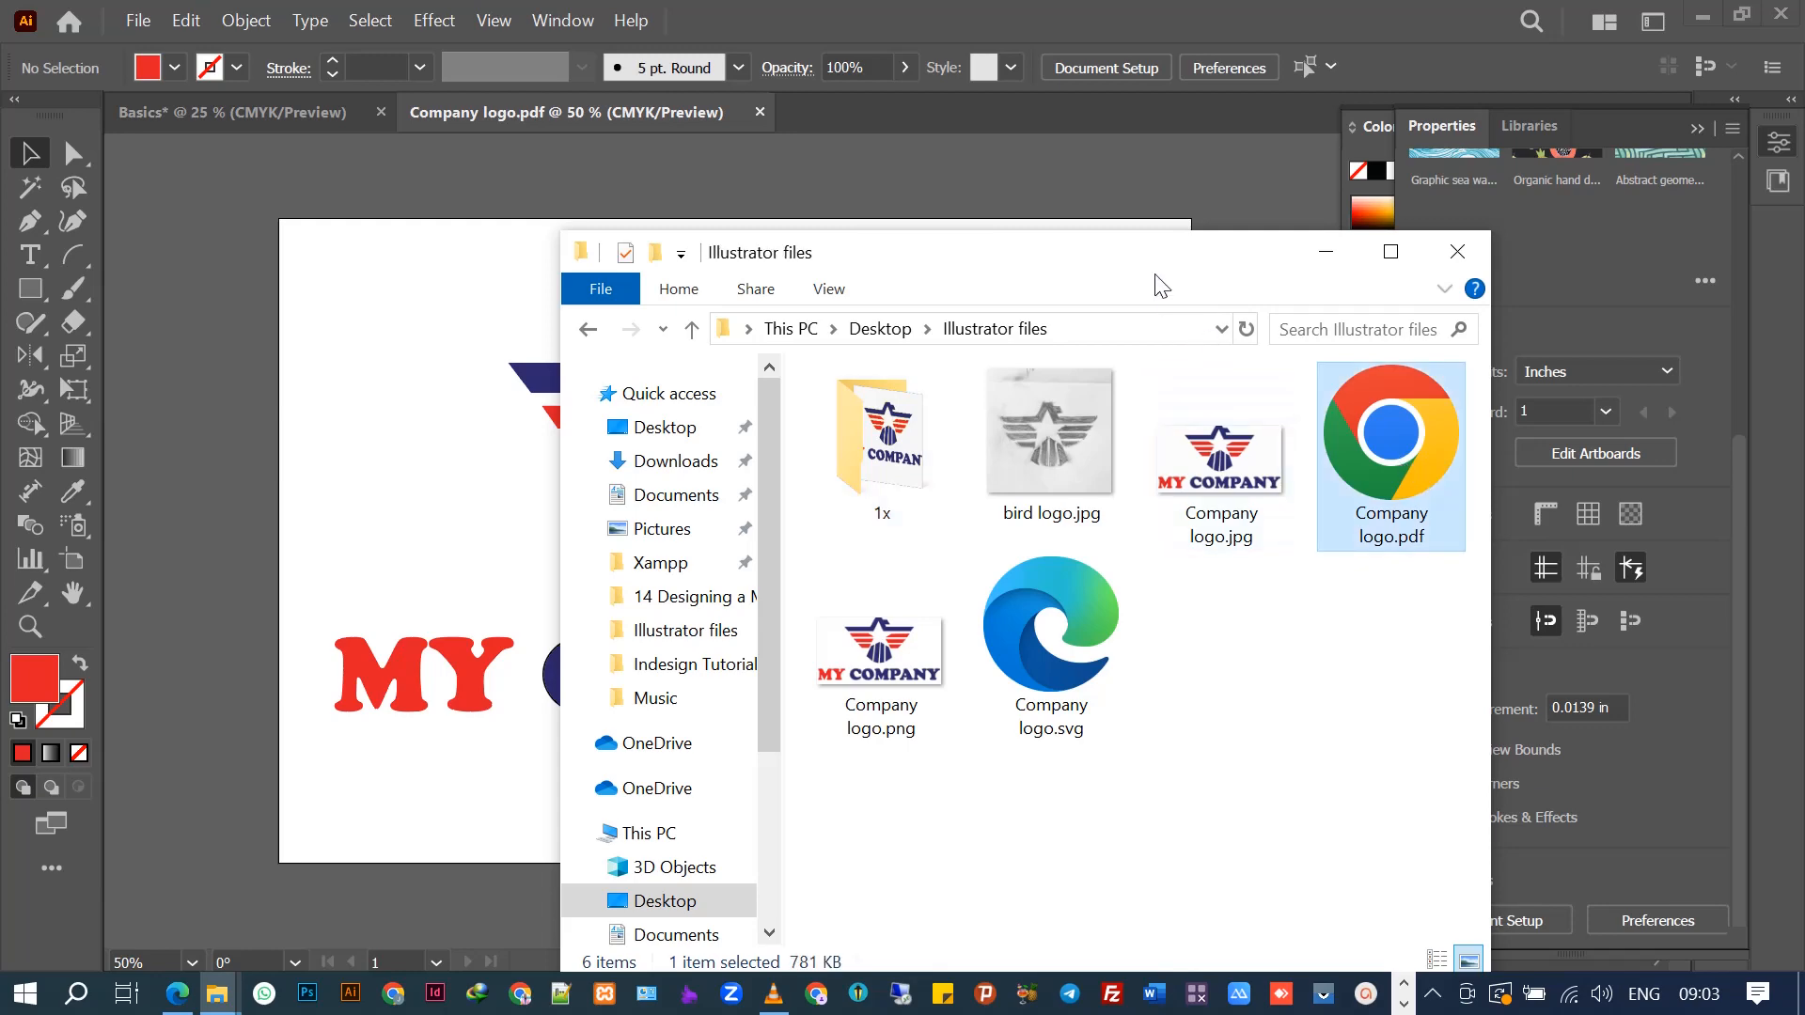
pyautogui.moveTo(1158, 279); pyautogui.dragTo(974, 82)
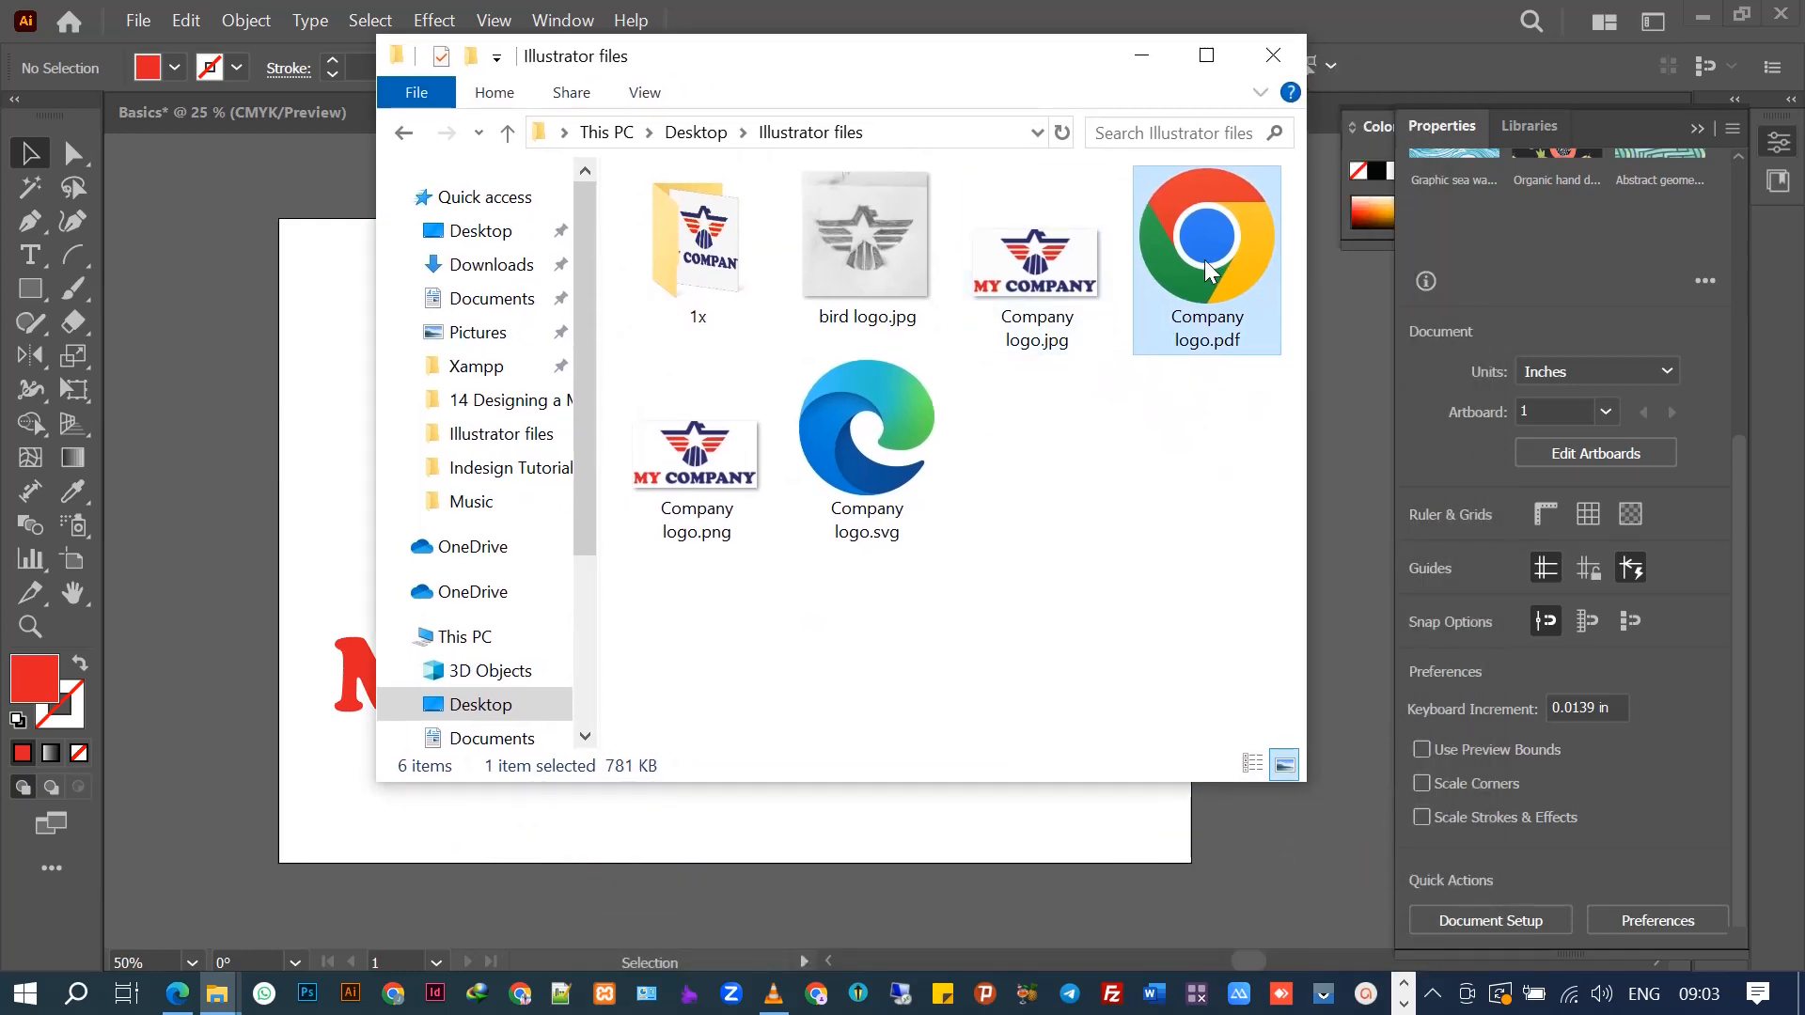
pyautogui.doubleClick(1210, 271)
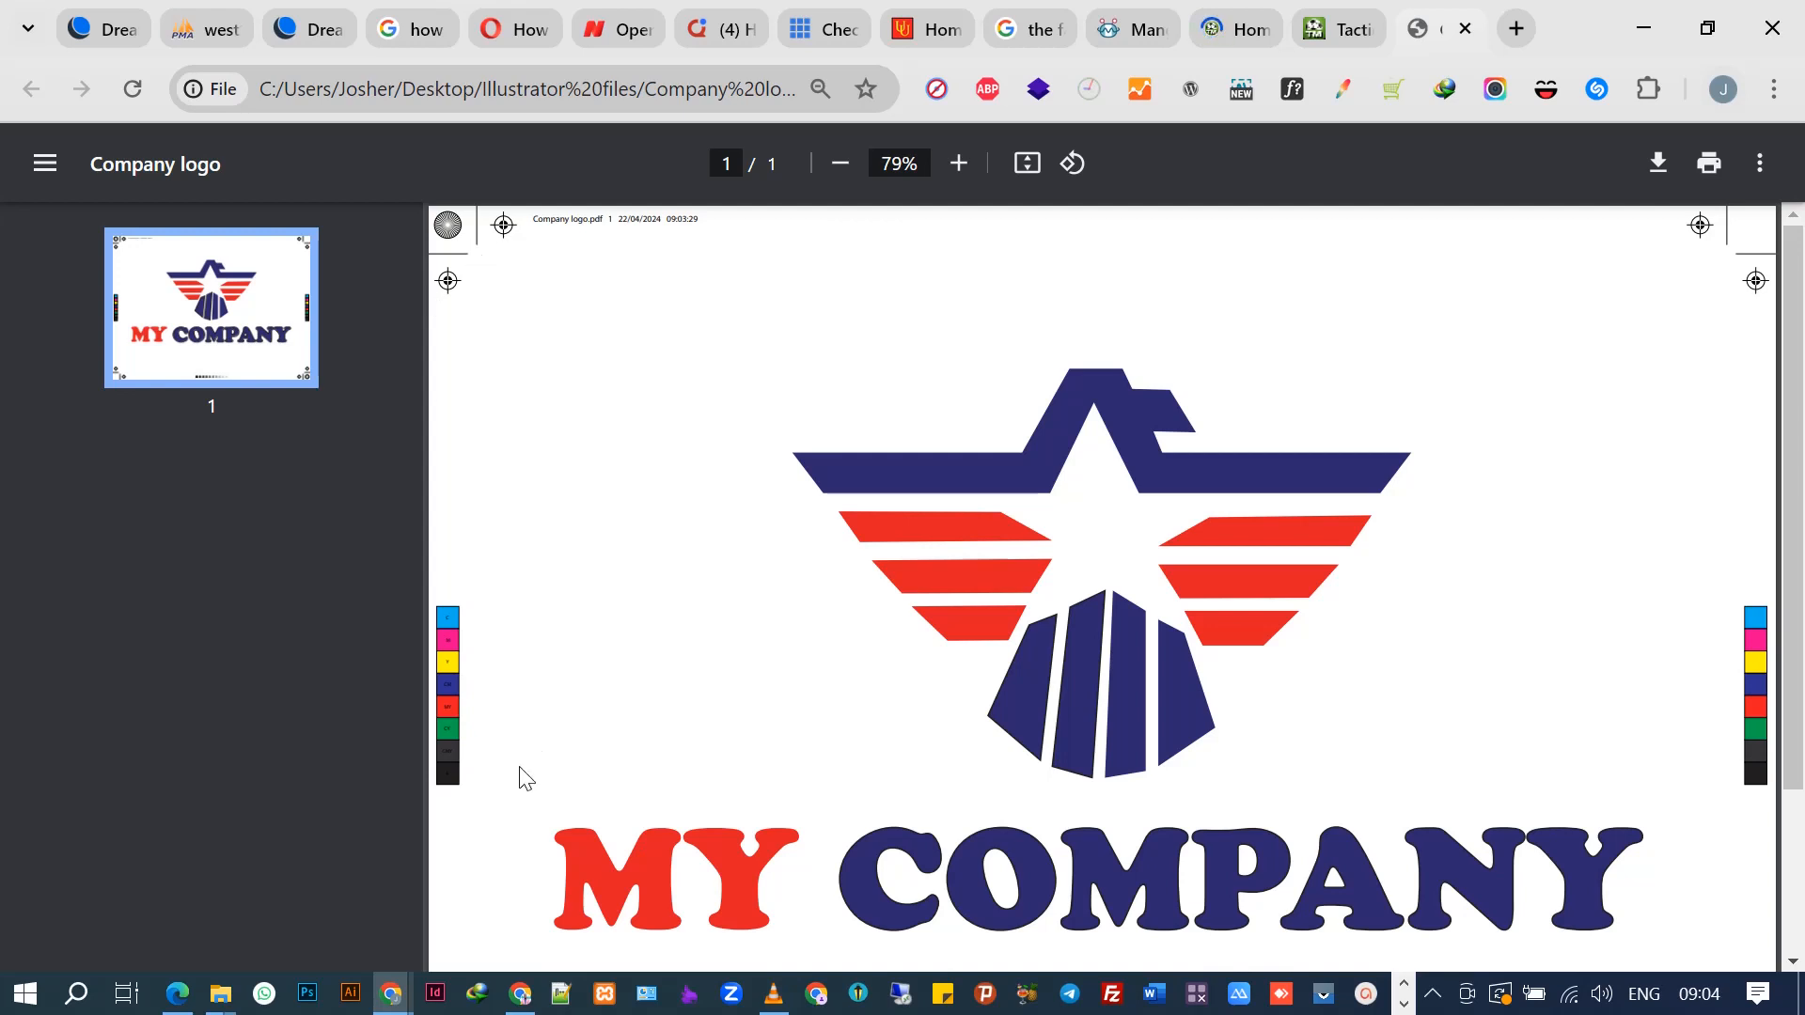
# Step: Examine the printer's marks and color bars around the logo page in the PDF, and minimize the browser
pyautogui.scroll(-2, 1498, 612)
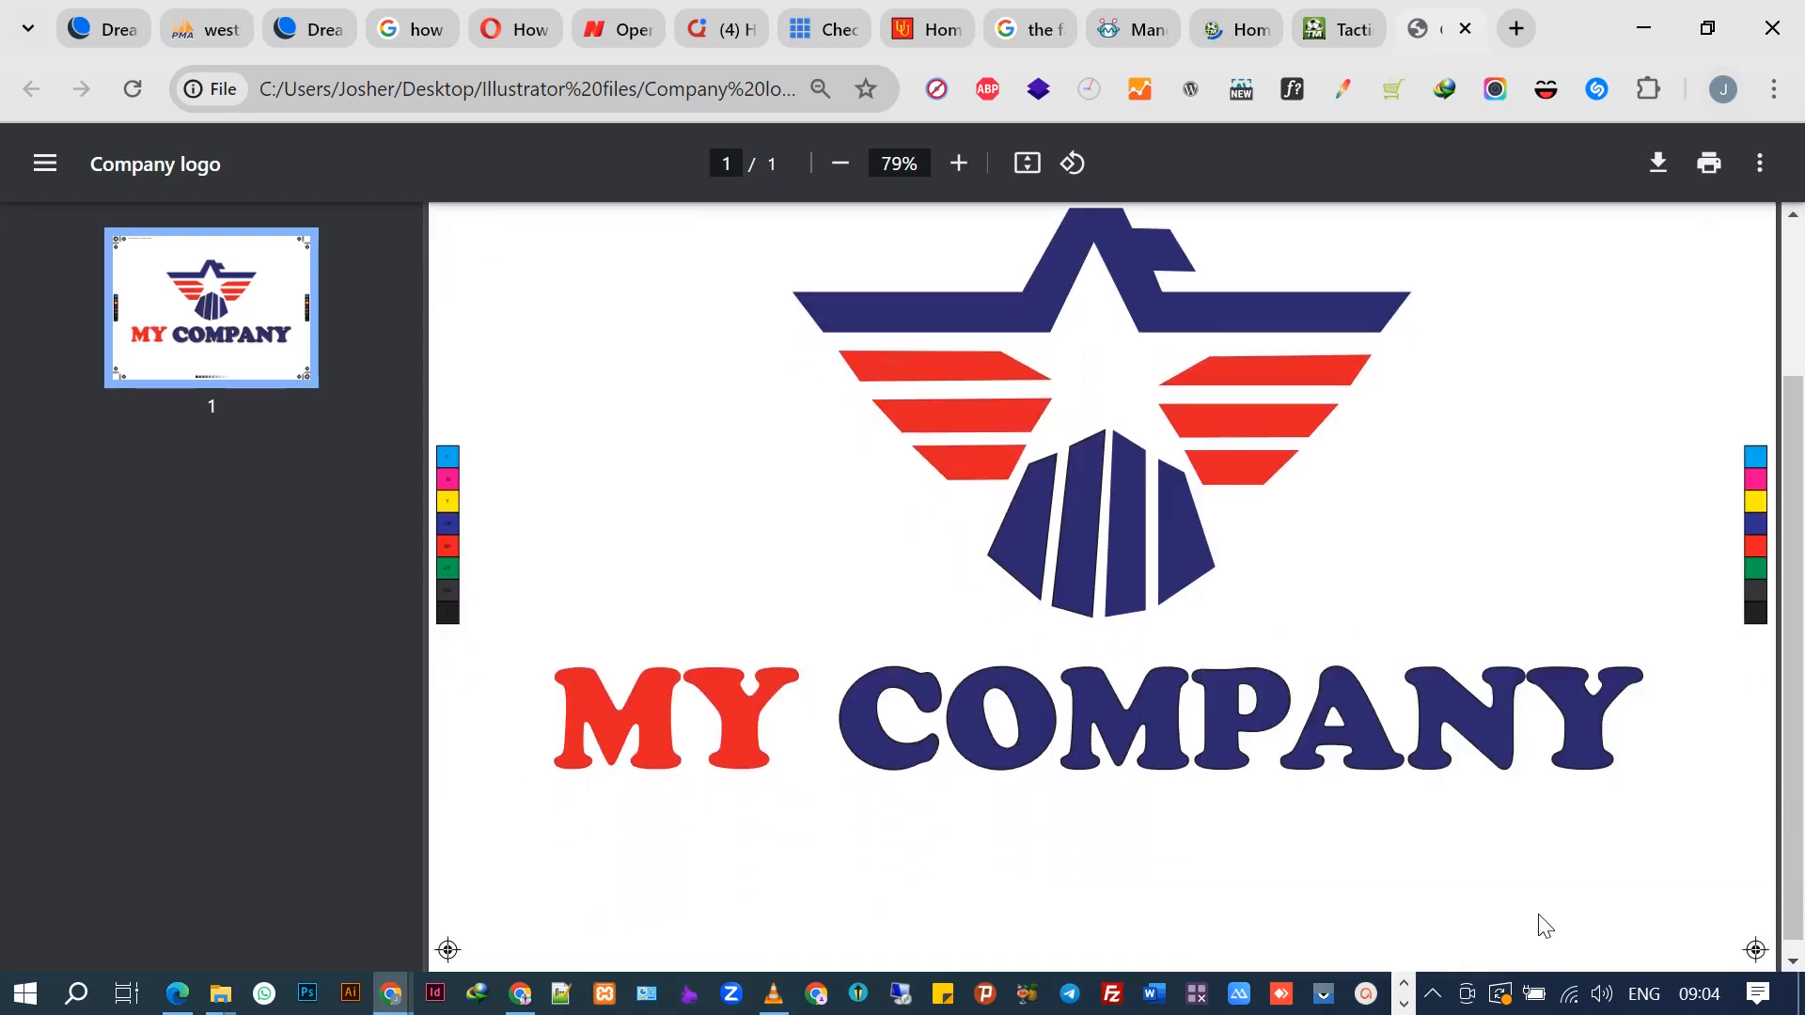
pyautogui.scroll(2, 1523, 903)
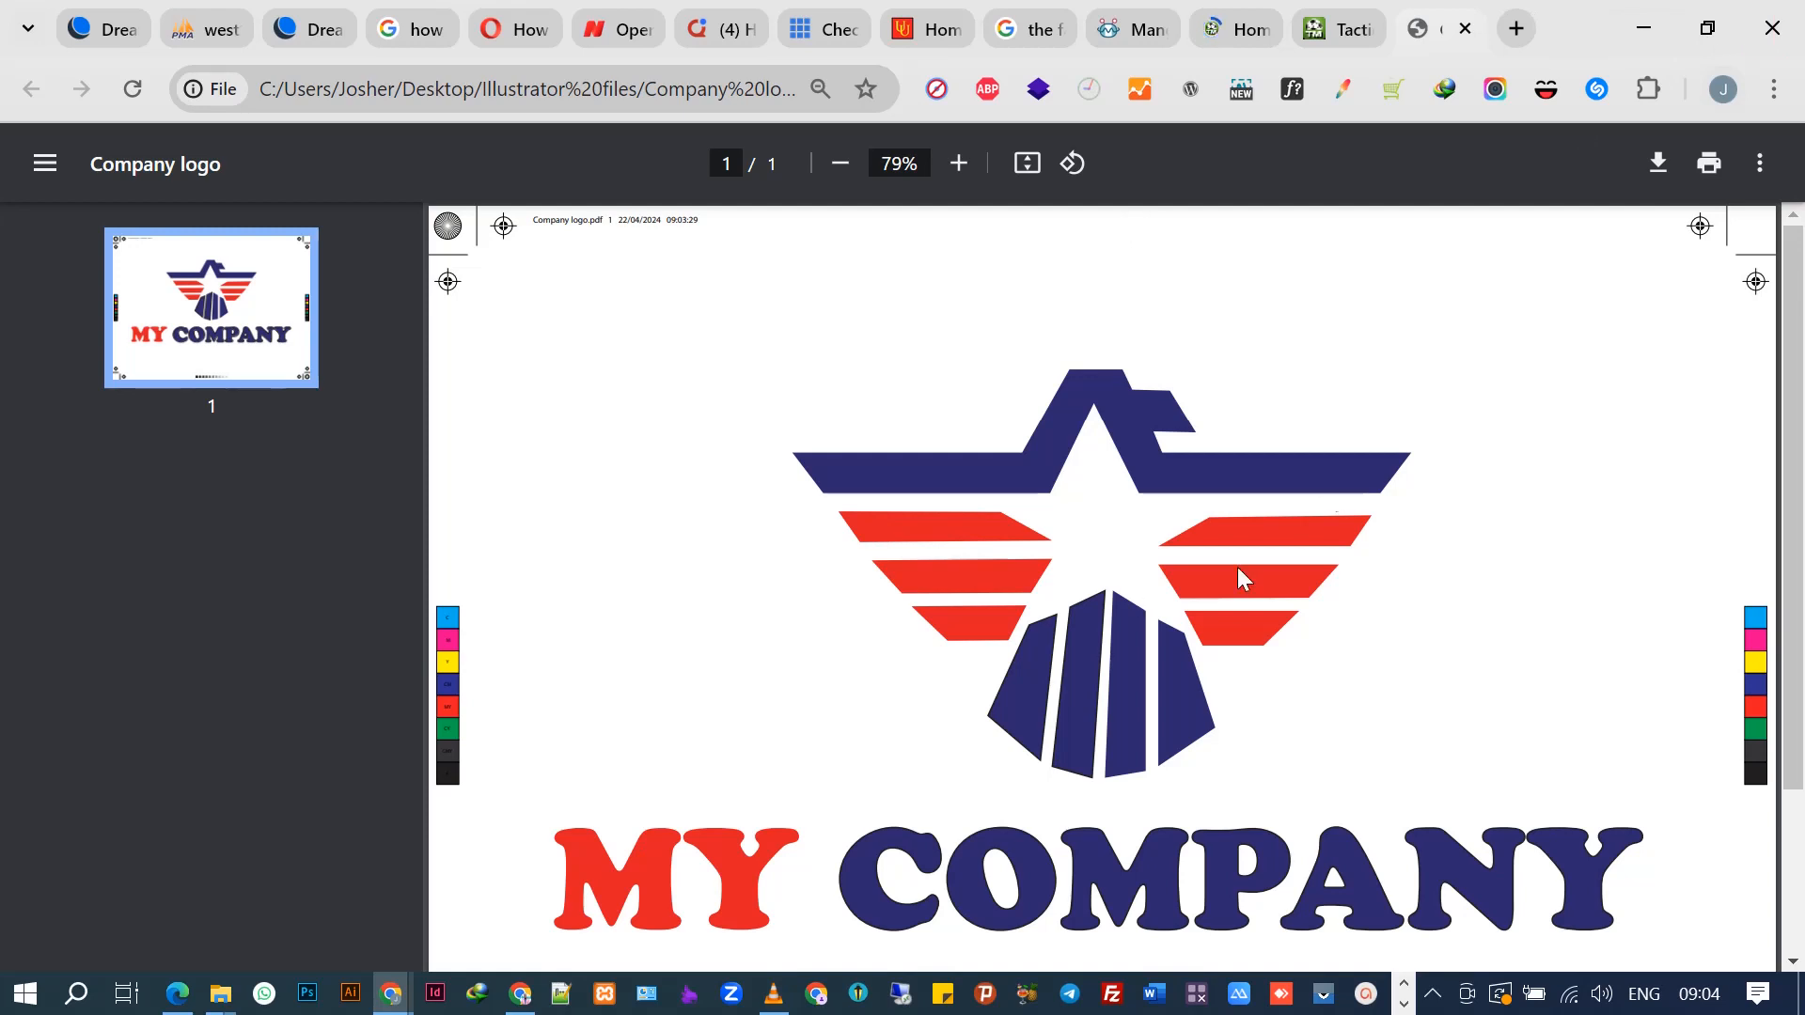
pyautogui.scroll(-3, 1225, 750)
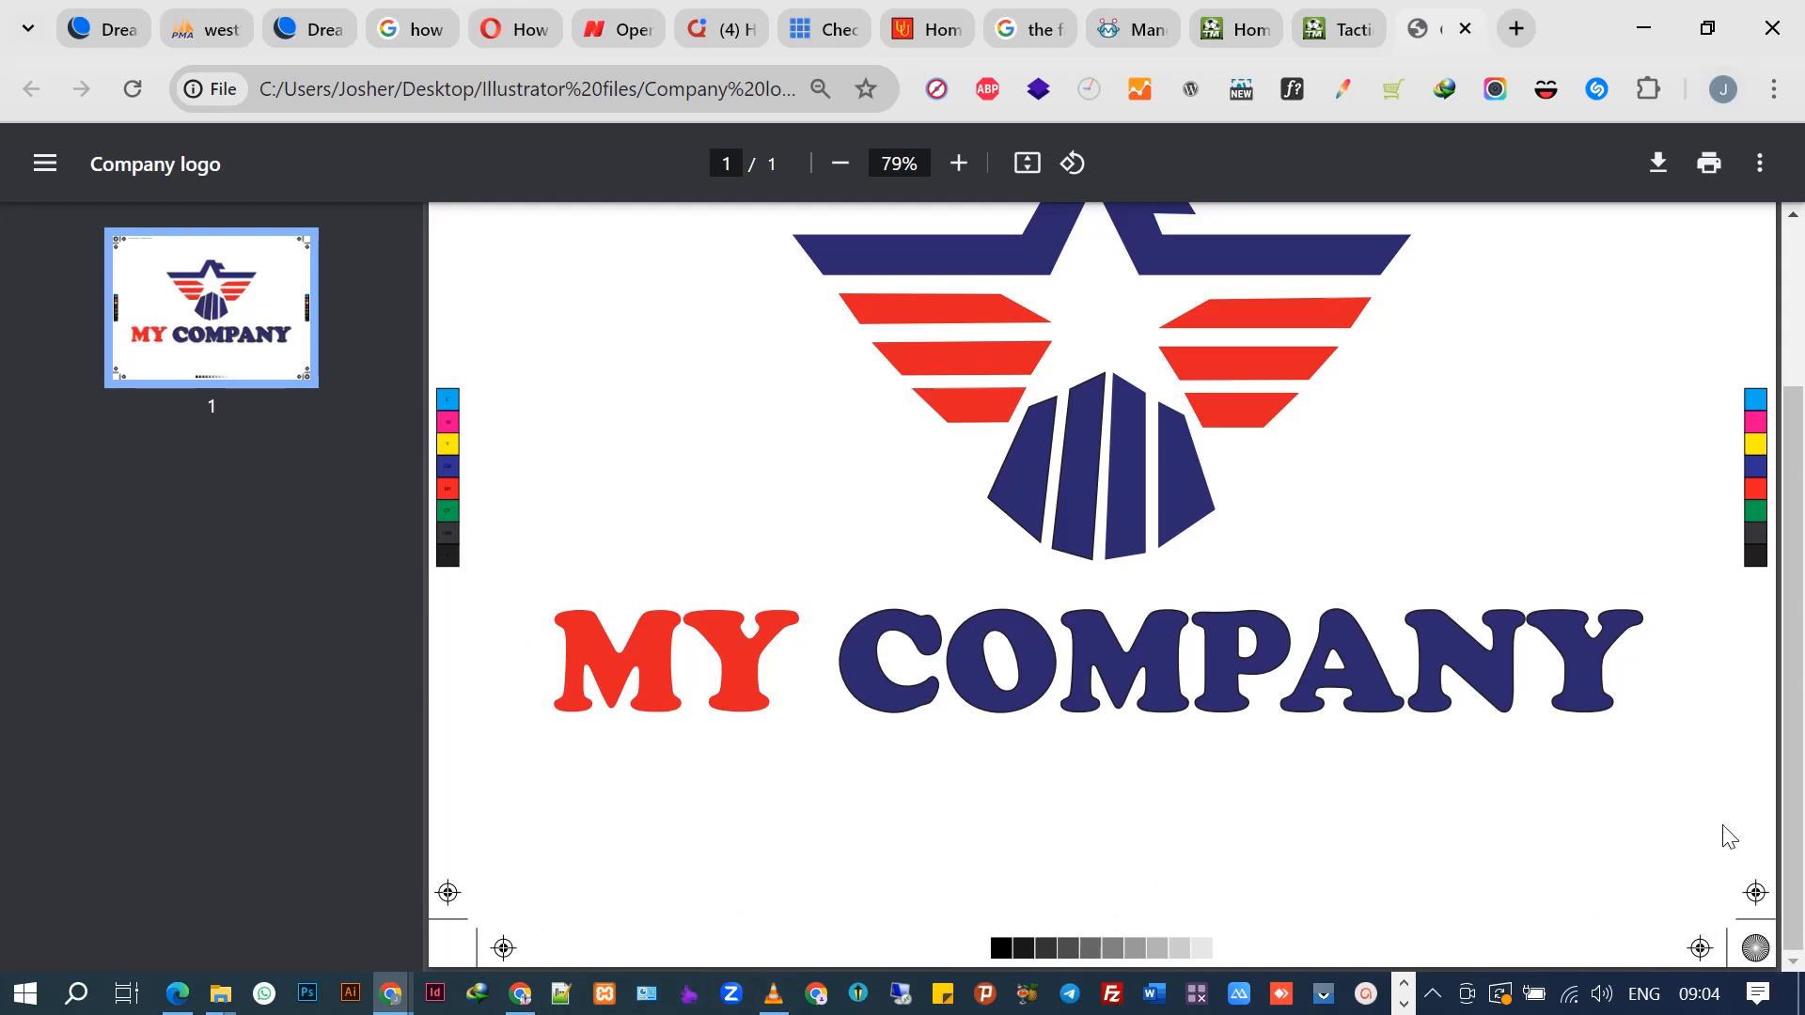
pyautogui.scroll(3, 1729, 836)
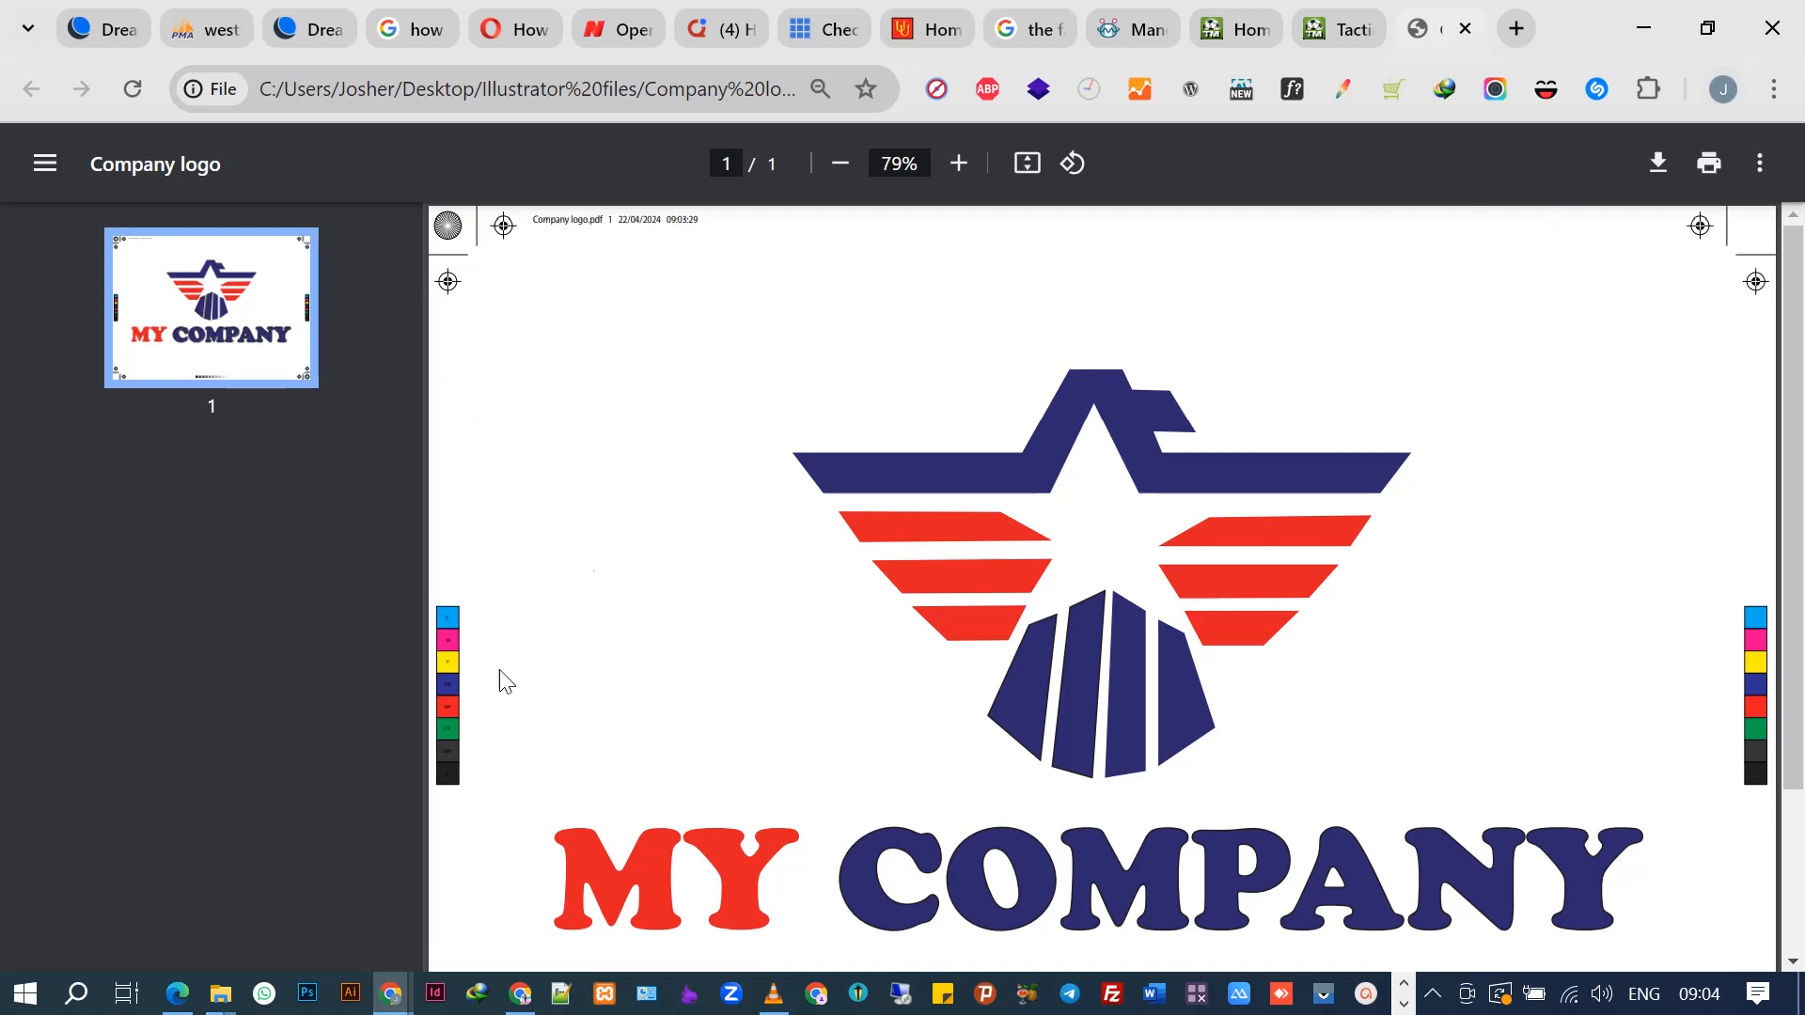
pyautogui.scroll(-3, 1264, 503)
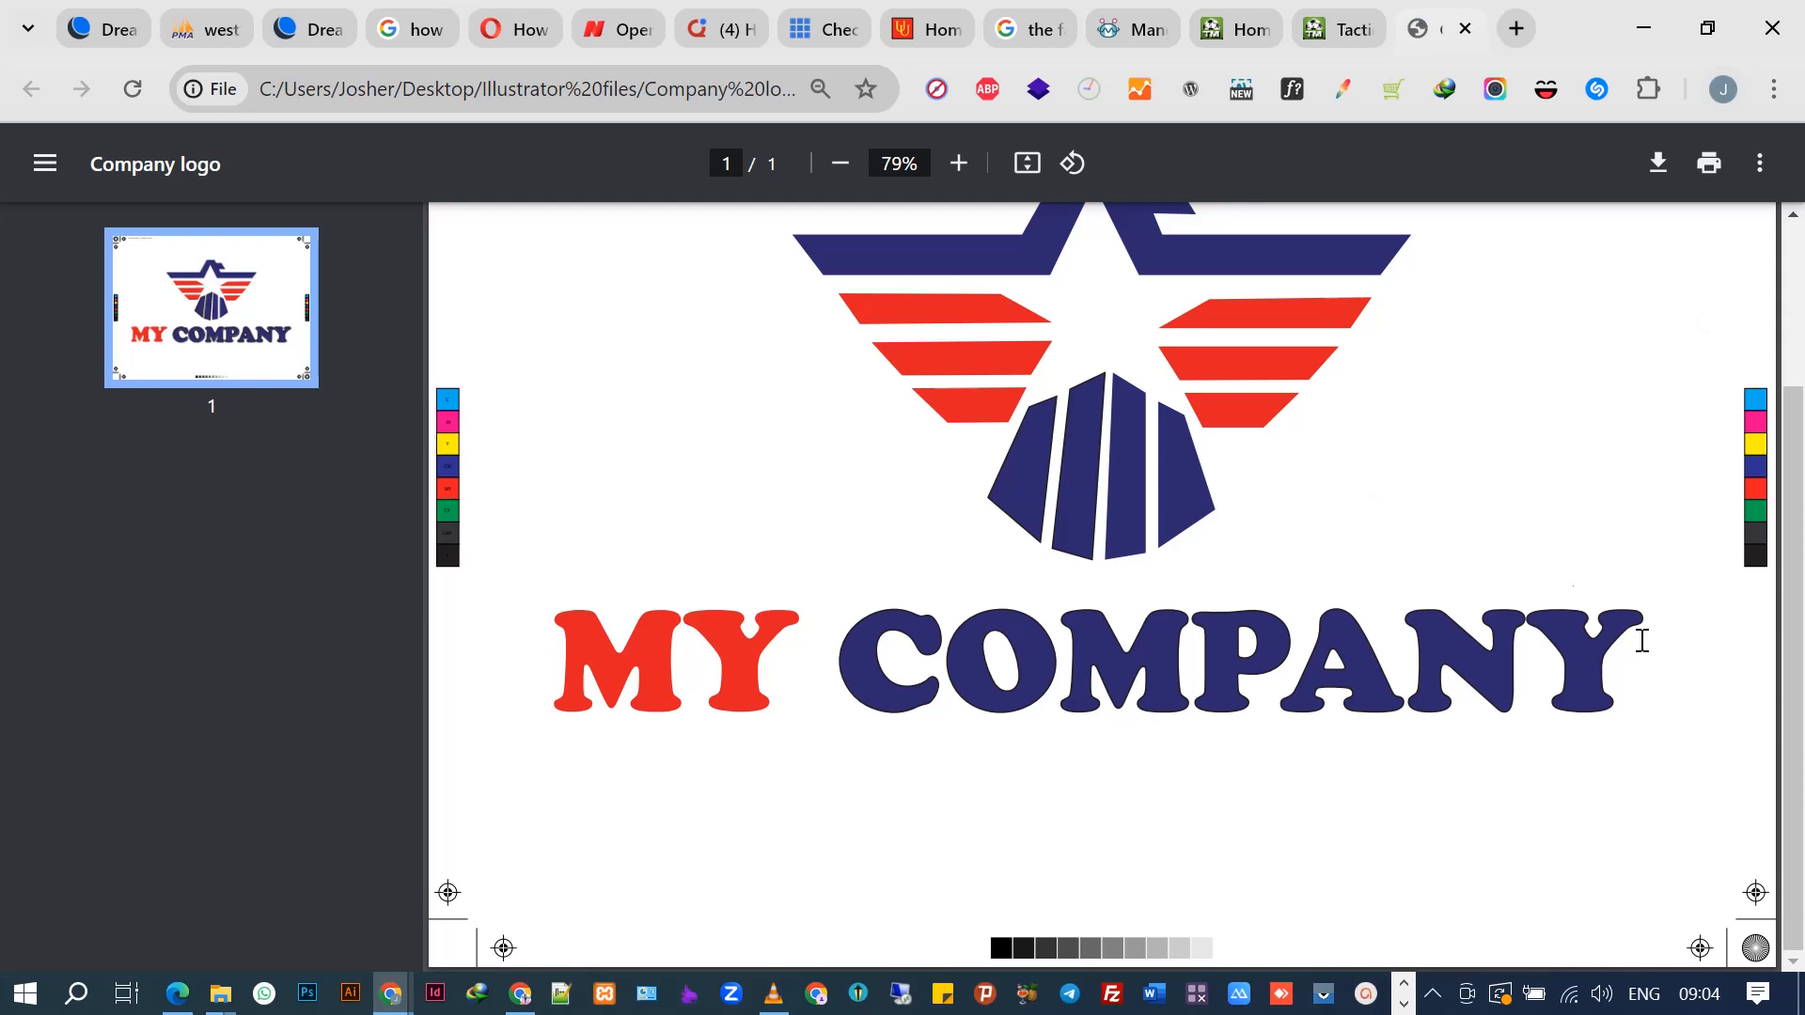
pyautogui.click(1644, 13)
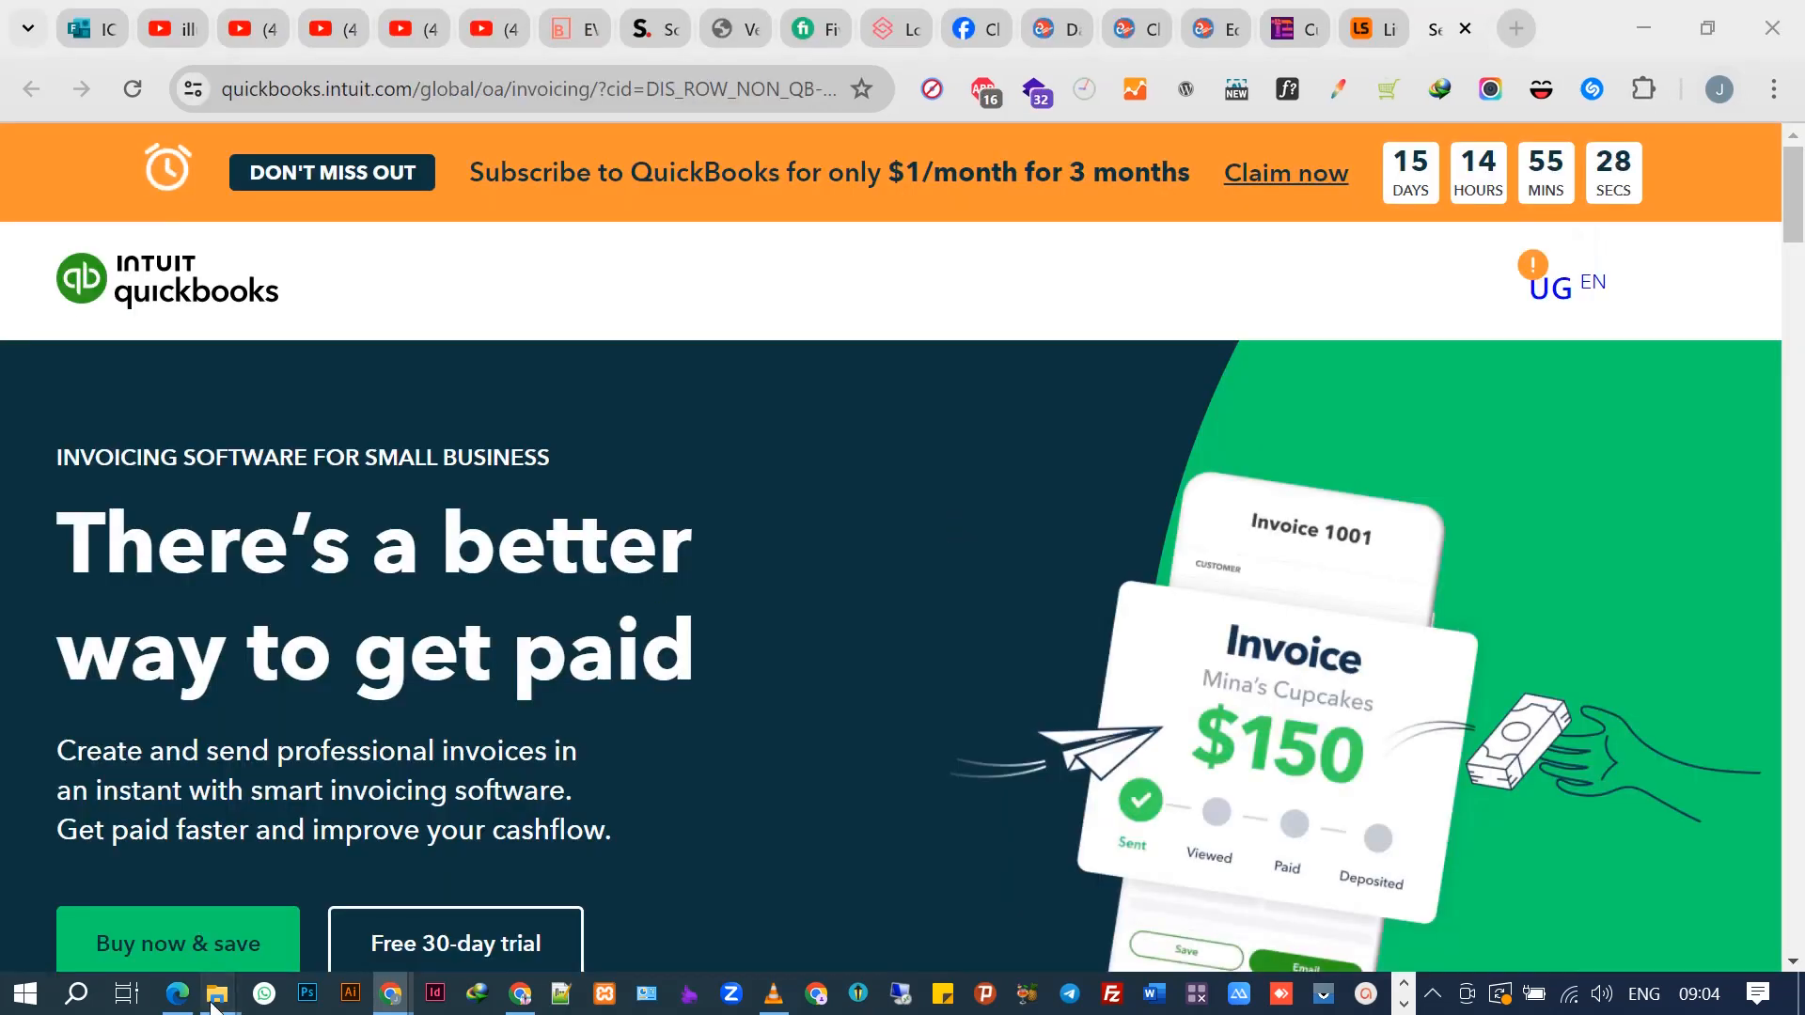
# Step: Bring back the Illustrator files folder, maximize its window, and look over the exported JPG and PNG logo files
pyautogui.moveTo(217, 997)
pyautogui.moveTo(390, 903)
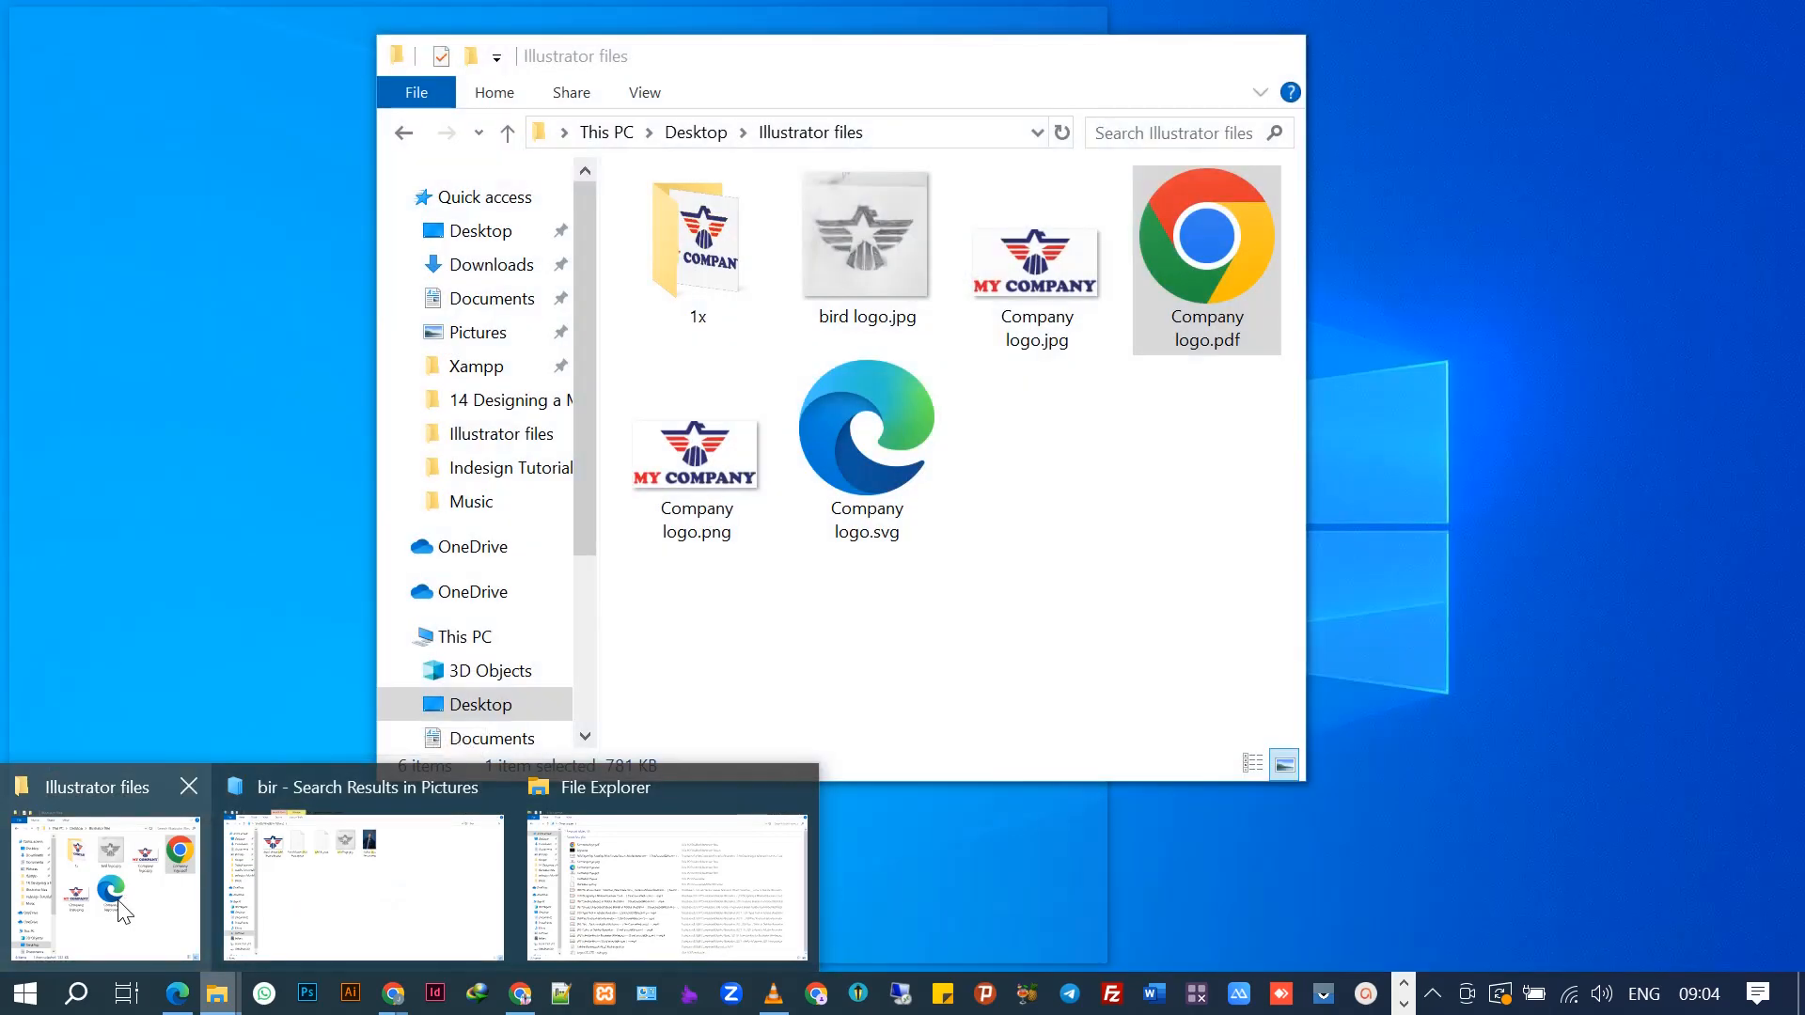
pyautogui.click(117, 900)
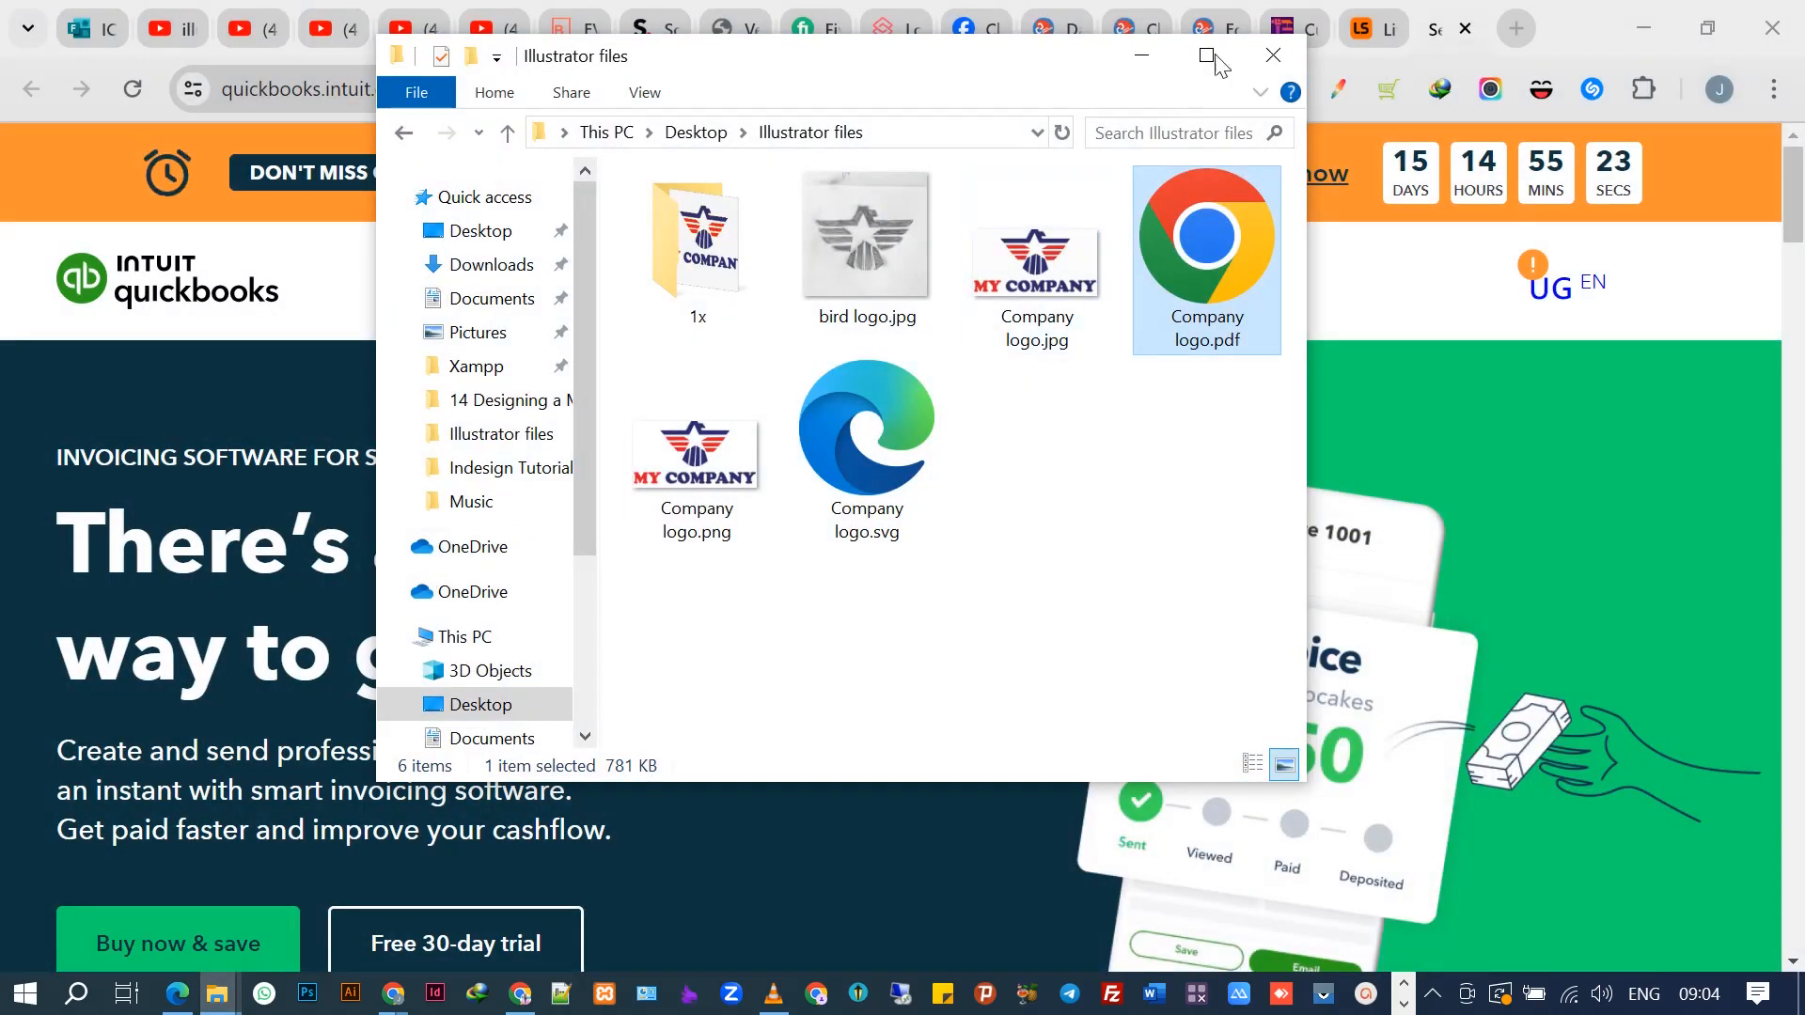
pyautogui.click(1208, 56)
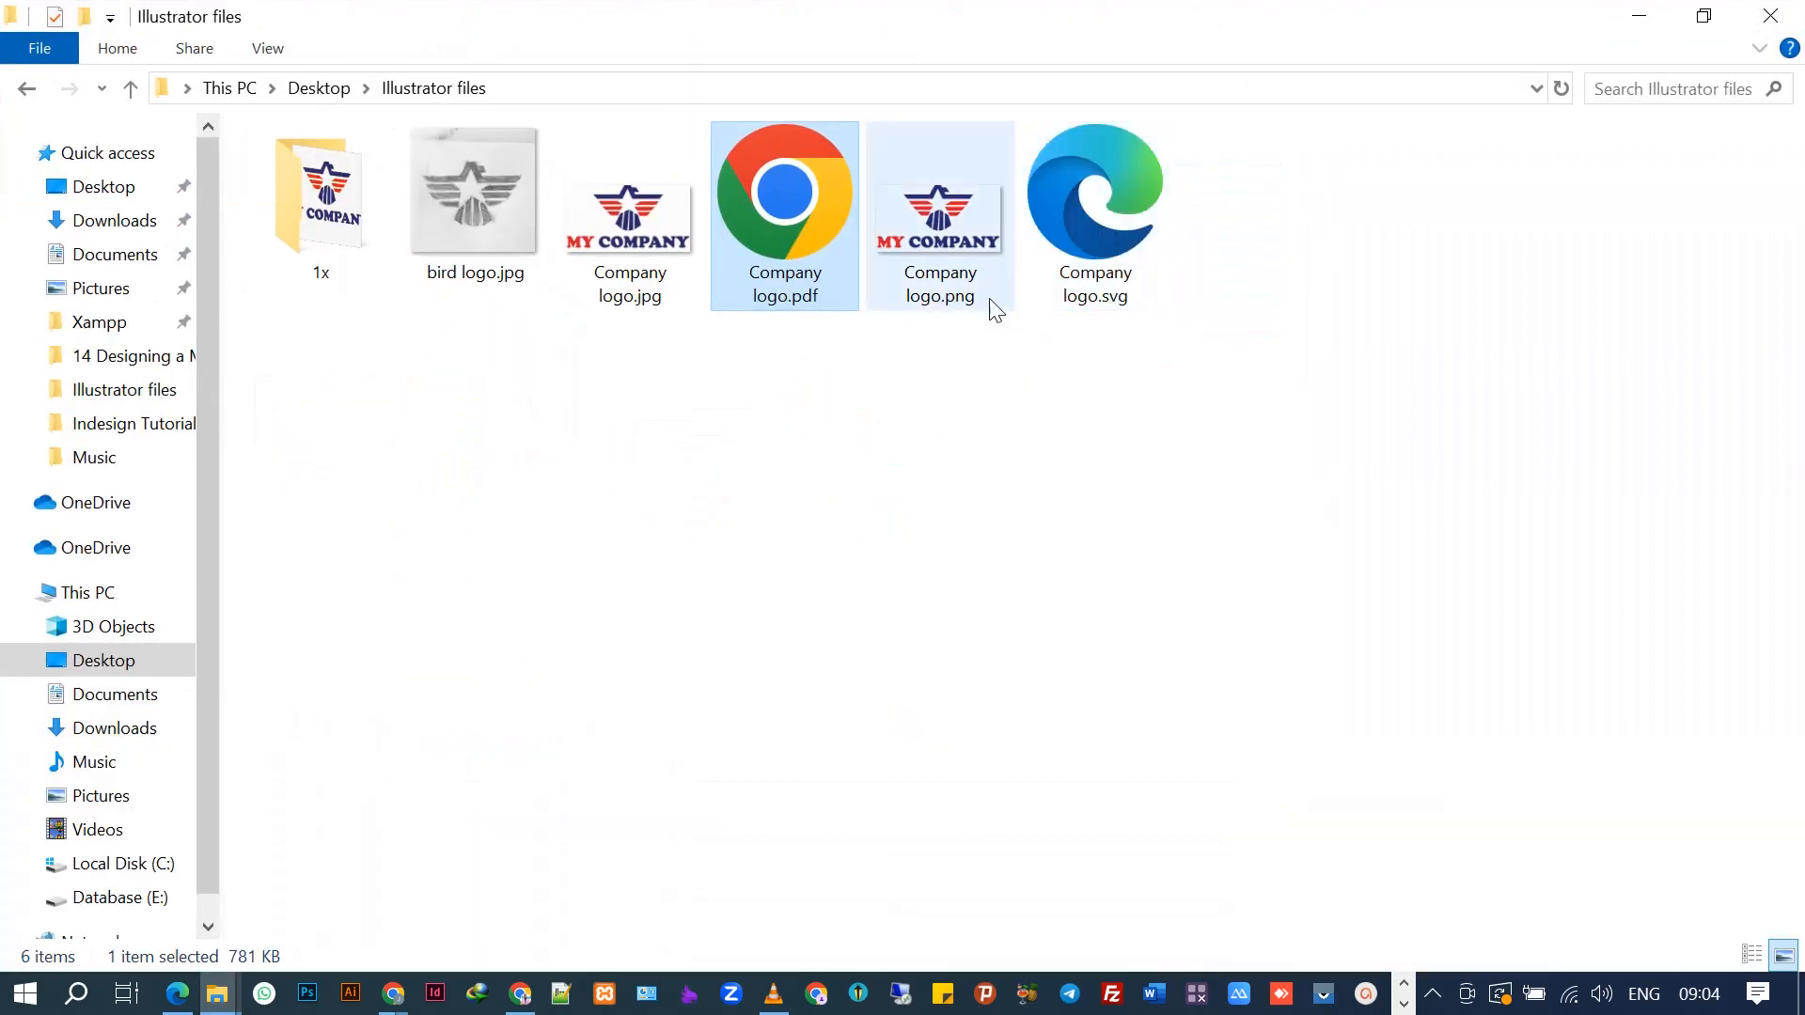
pyautogui.click(901, 231)
pyautogui.click(623, 268)
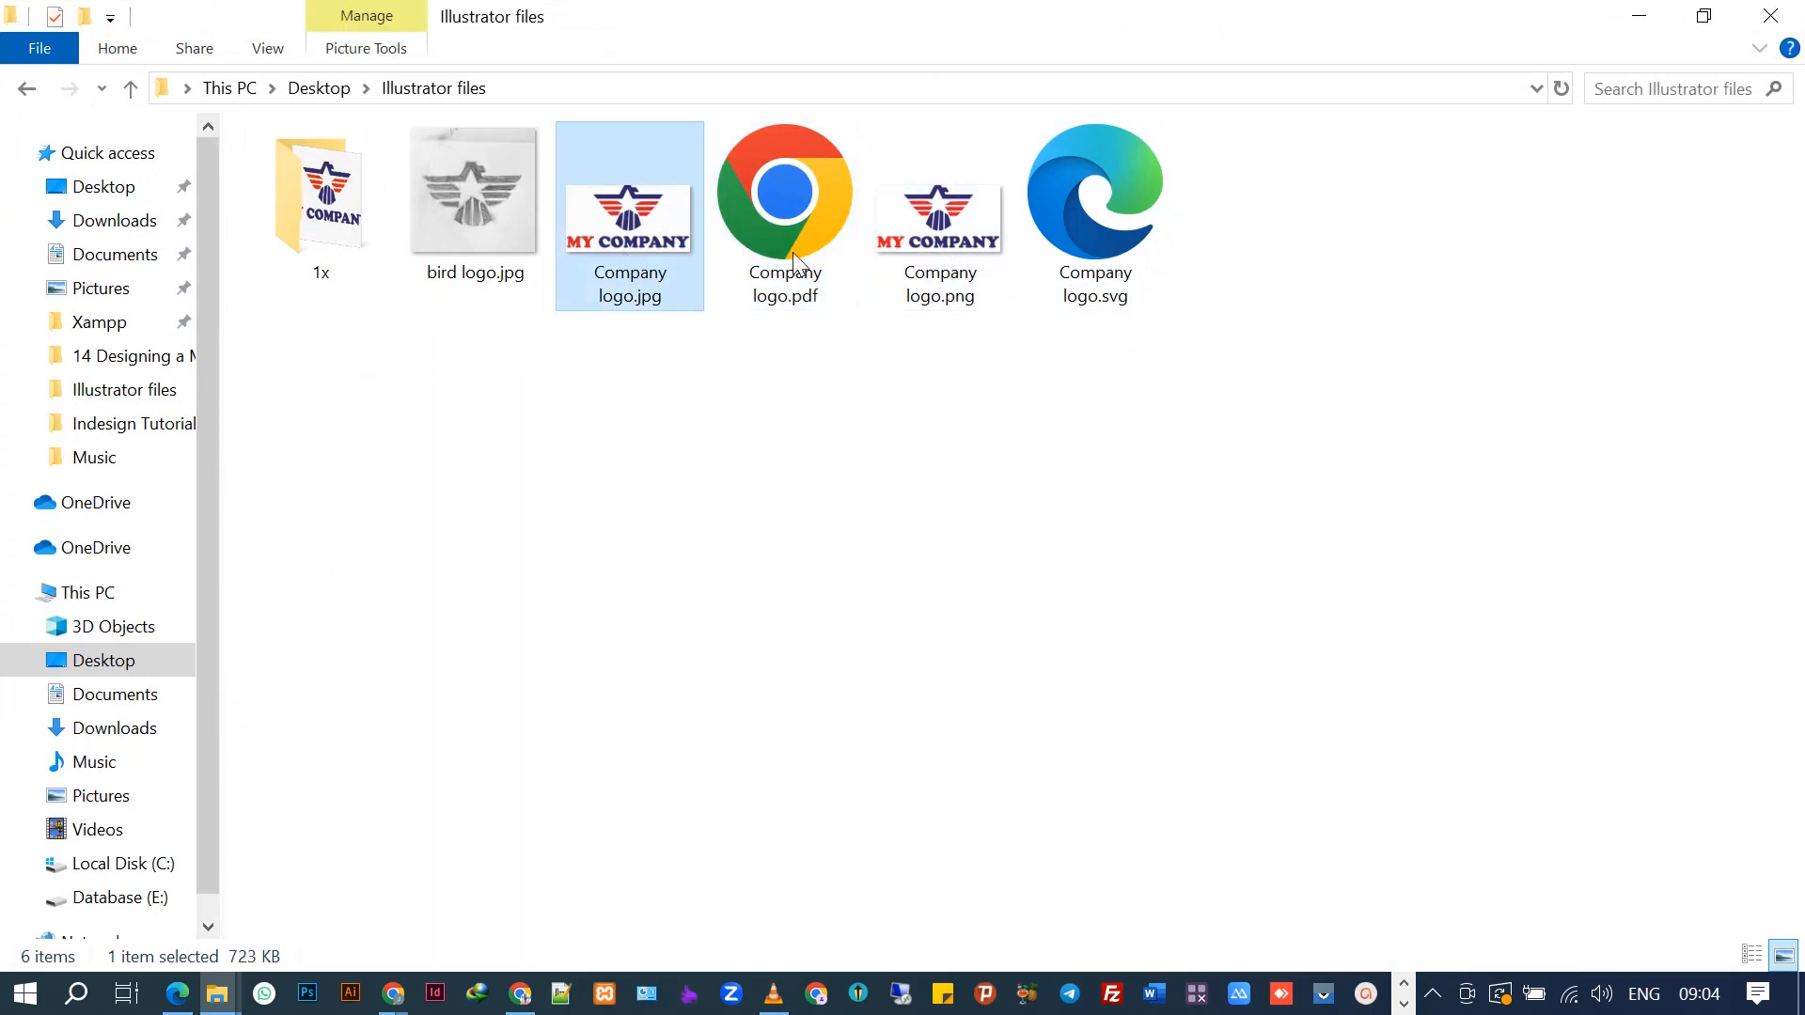
pyautogui.click(919, 233)
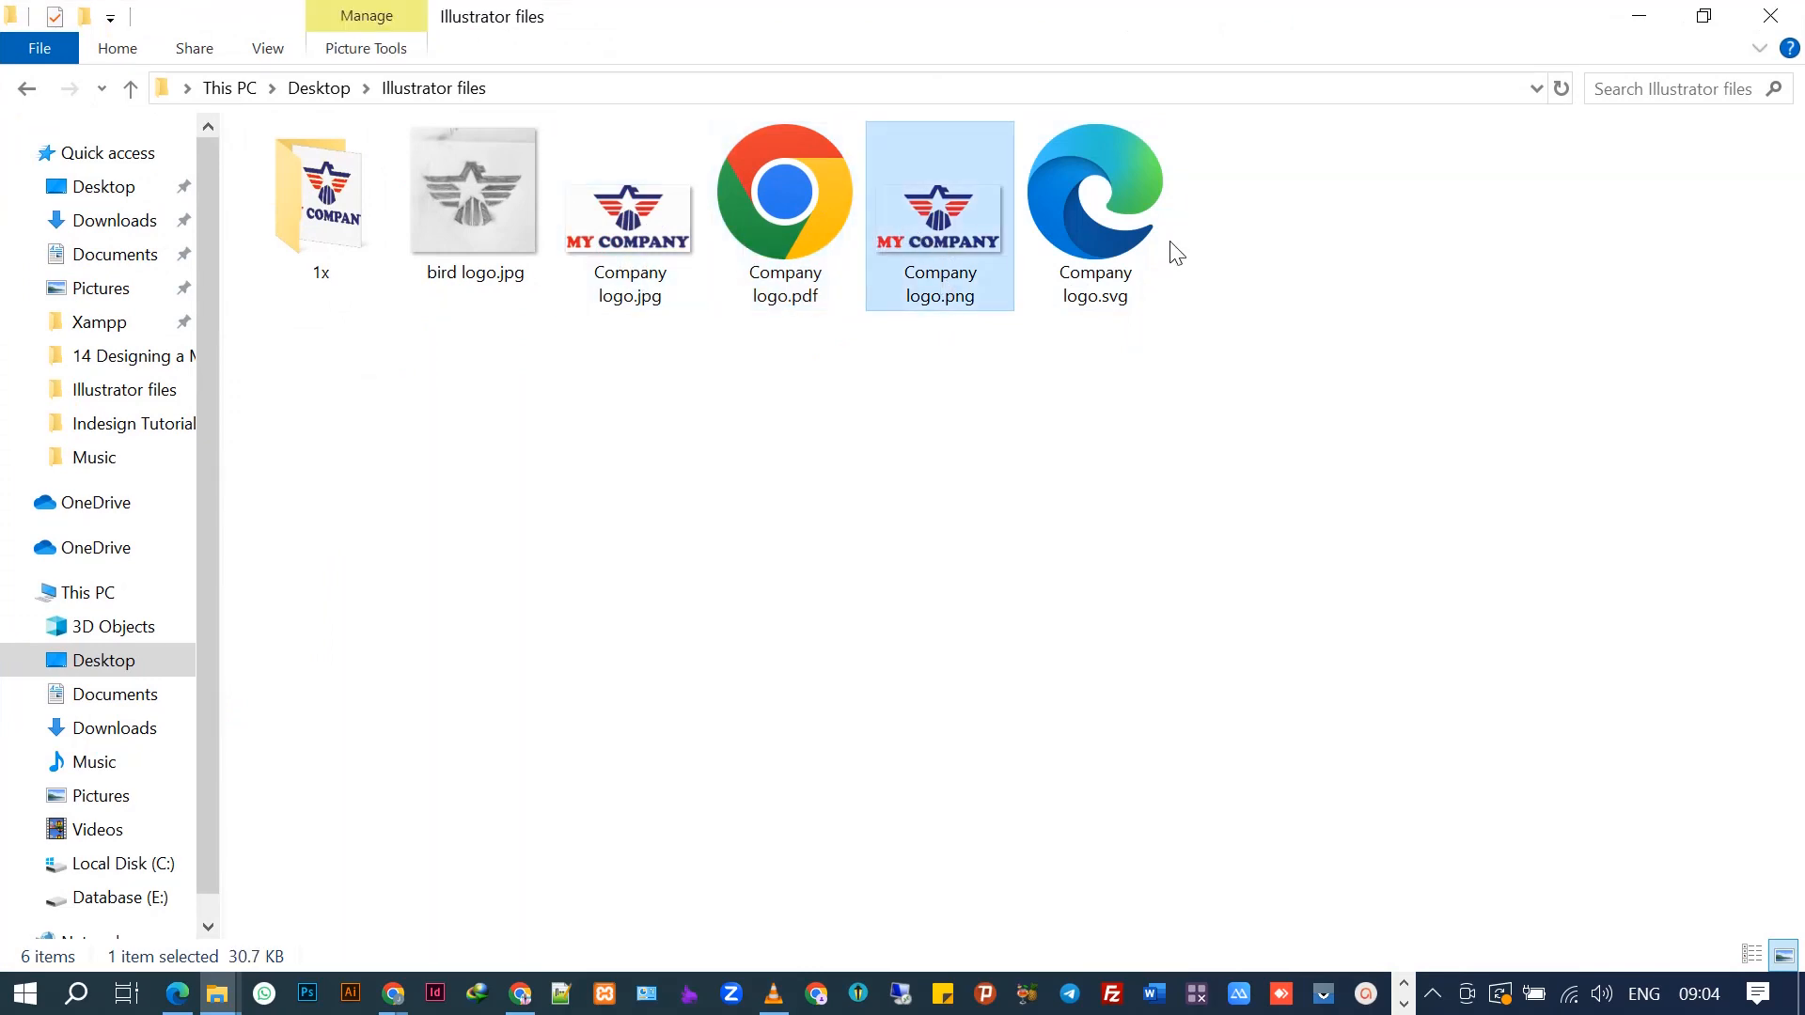
# Step: Check the contents of the 1x folder, return to Illustrator files, and switch back to Adobe Illustrator
pyautogui.click(375, 201)
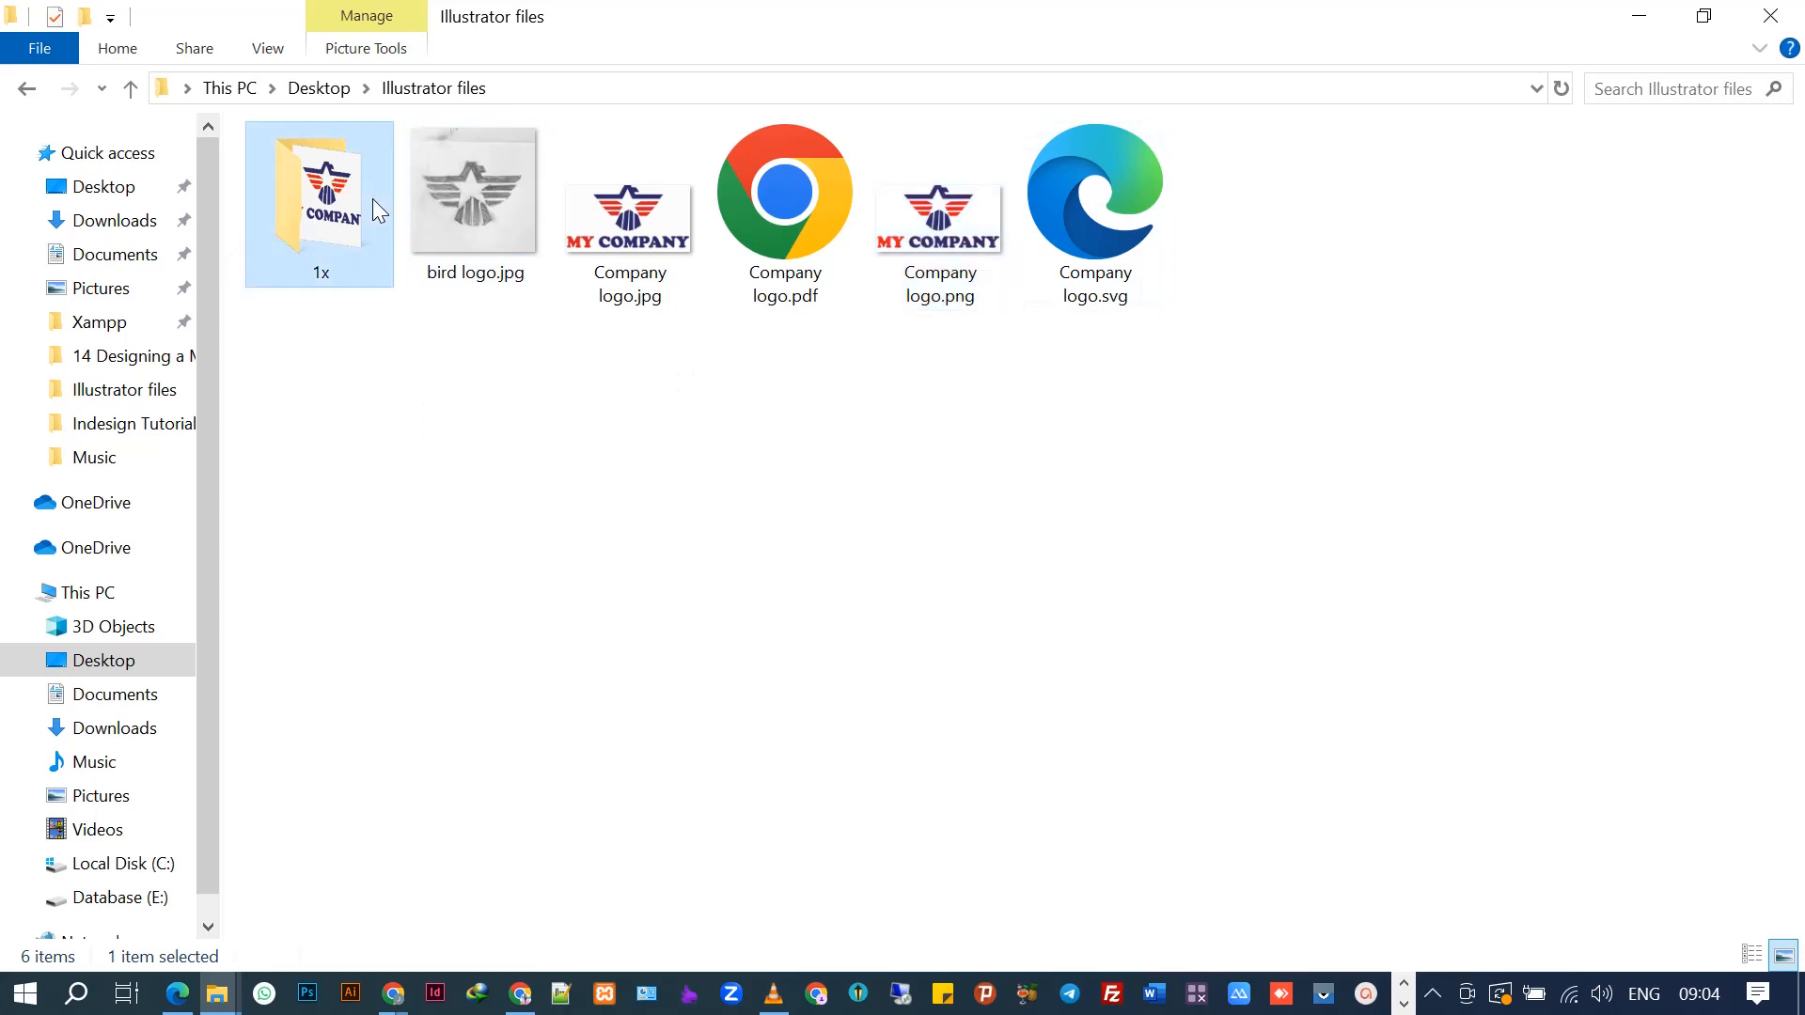
pyautogui.doubleClick(373, 200)
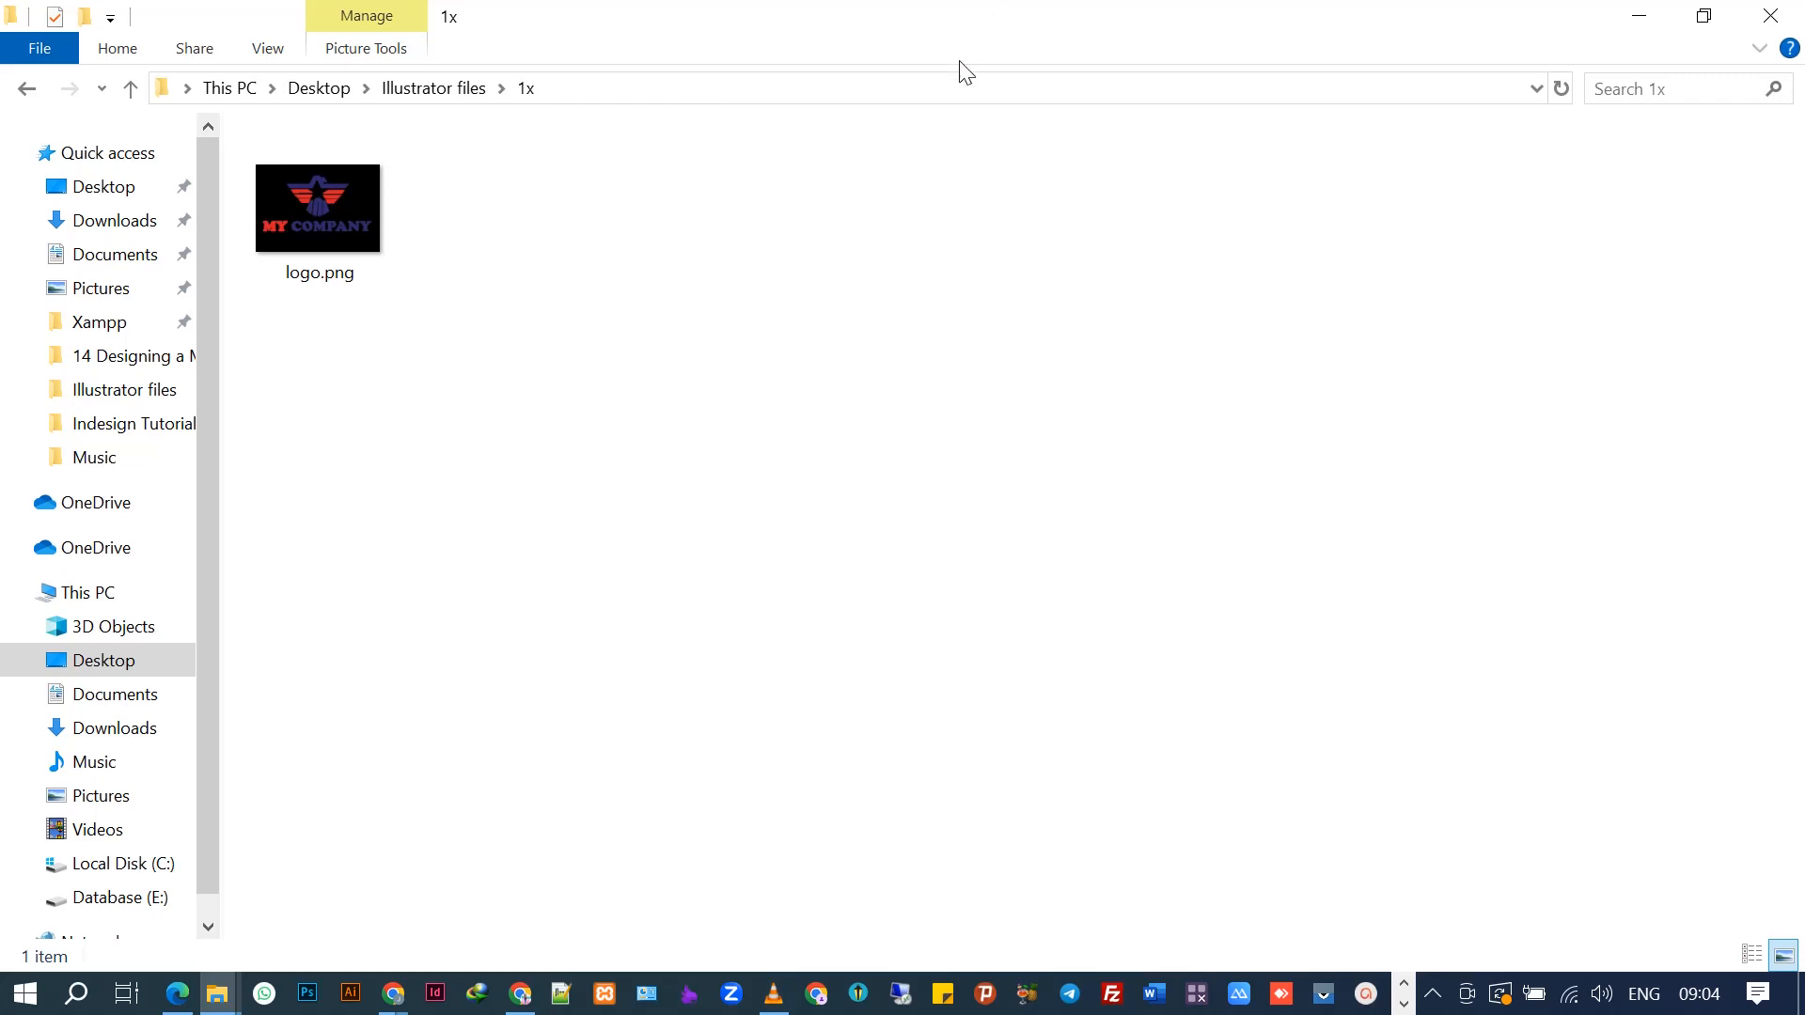
pyautogui.click(422, 85)
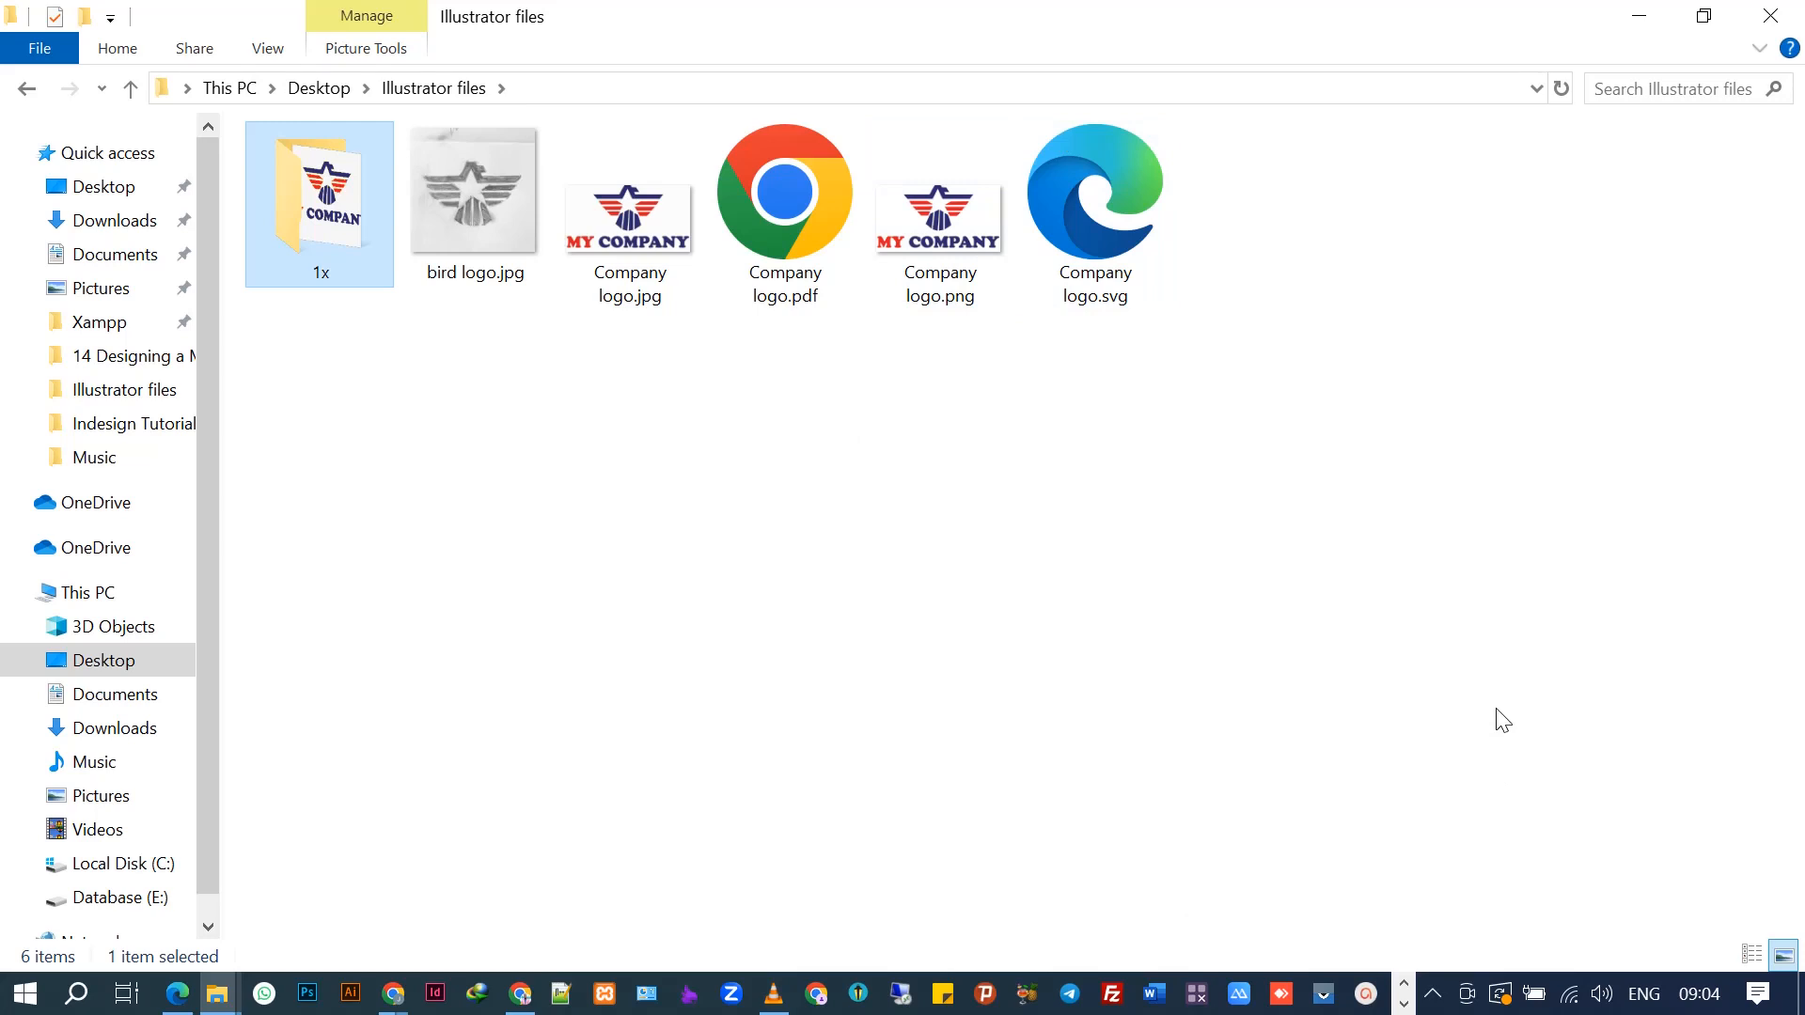
pyautogui.click(1403, 1004)
pyautogui.click(239, 994)
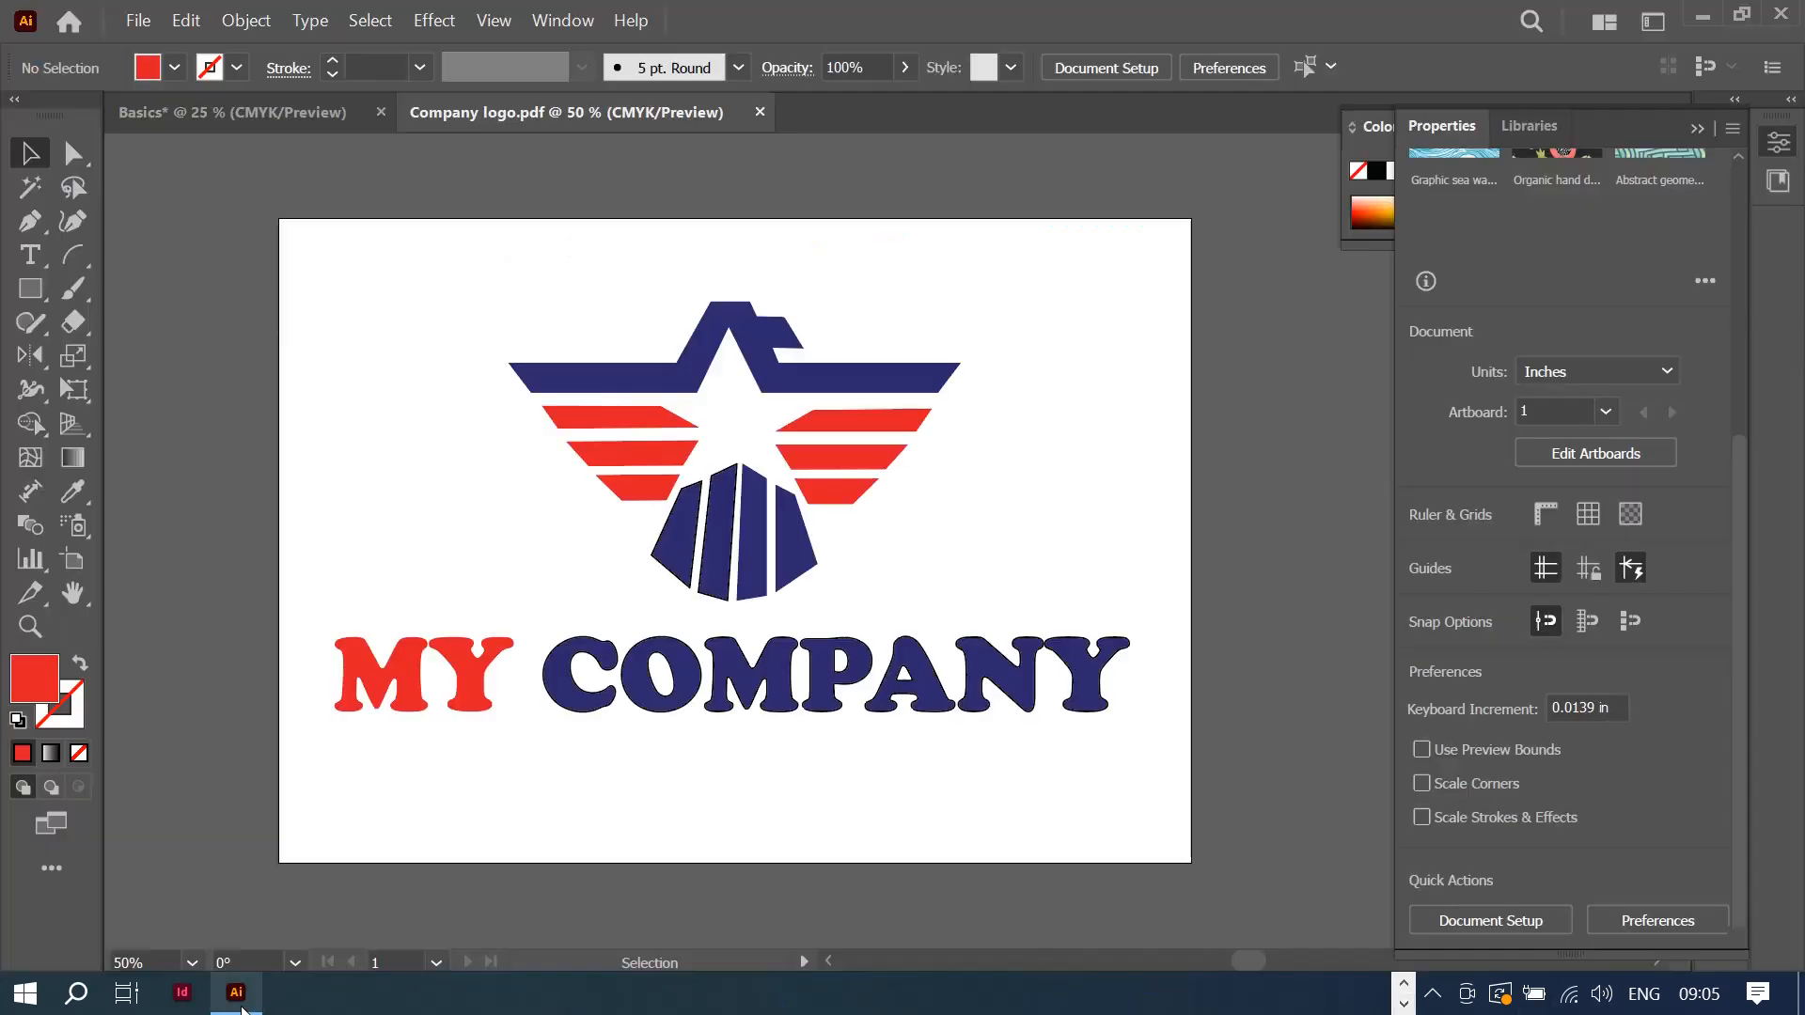